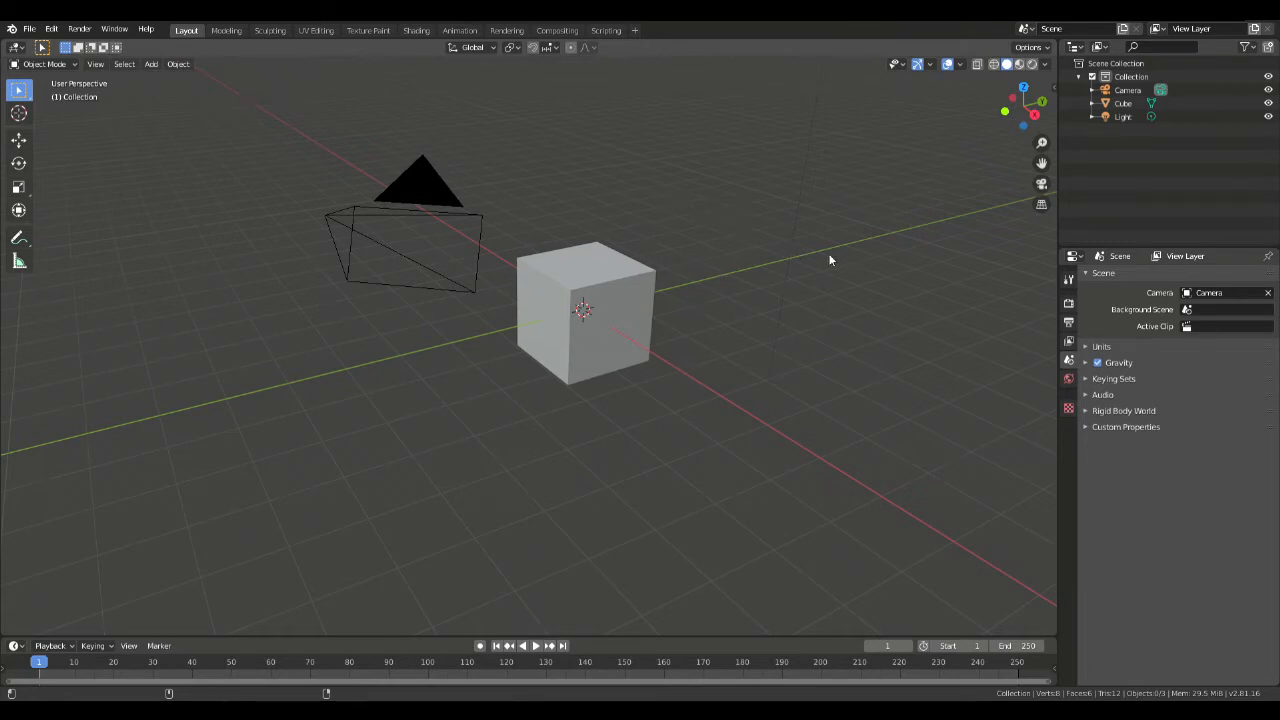
Step: Add the image axeReference.png as a reference image at the origin, aligned to the right orthographic view
middle_drag(769, 257, 631, 272)
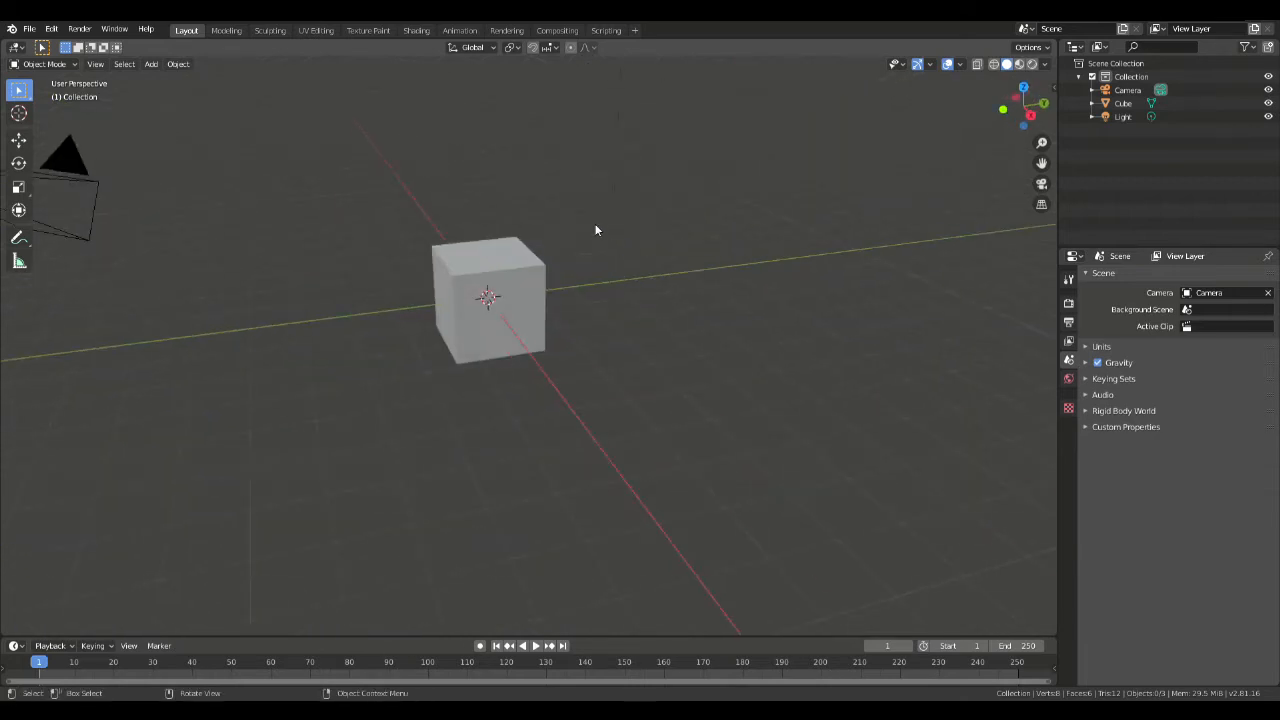
key(KP_3)
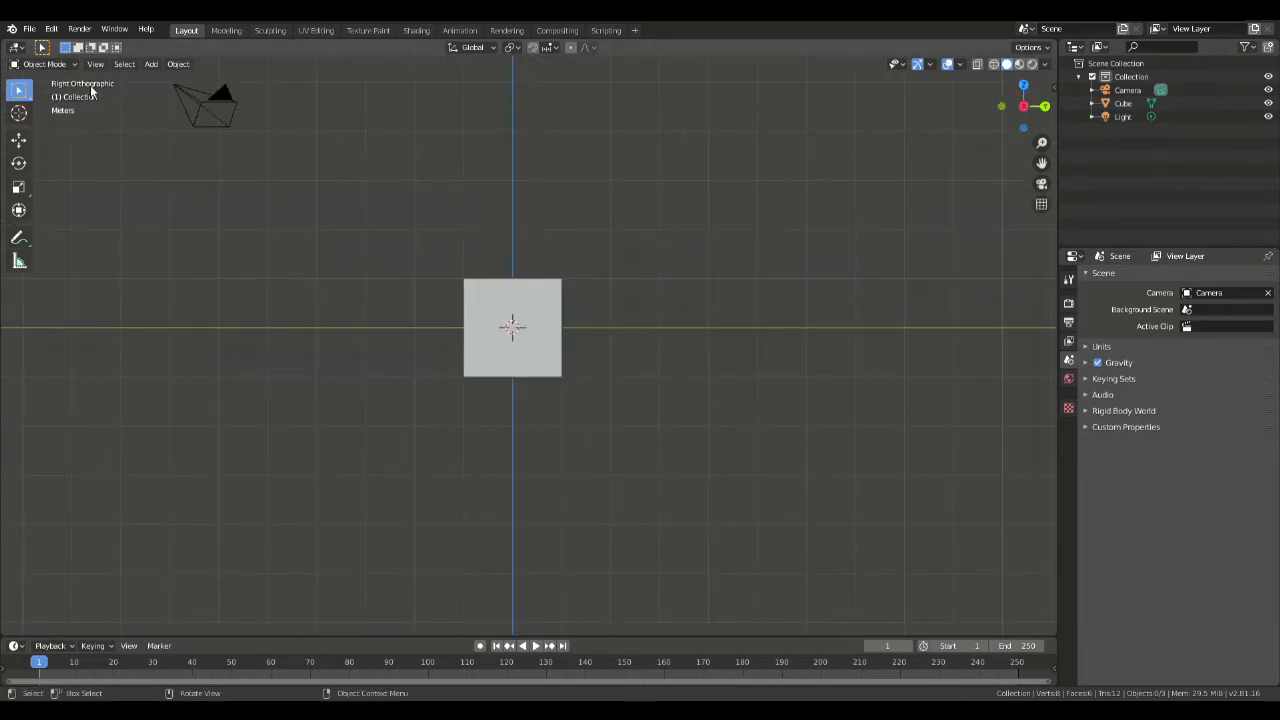
click(151, 64)
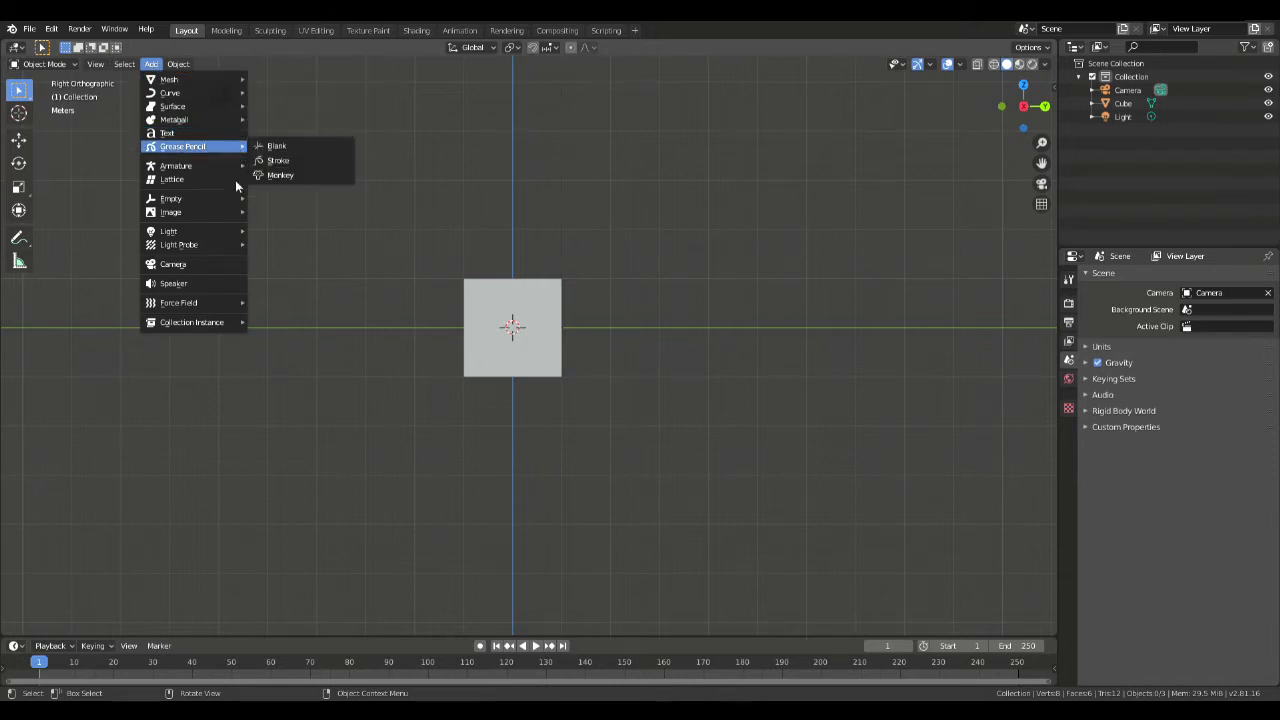
mouse_move(200, 207)
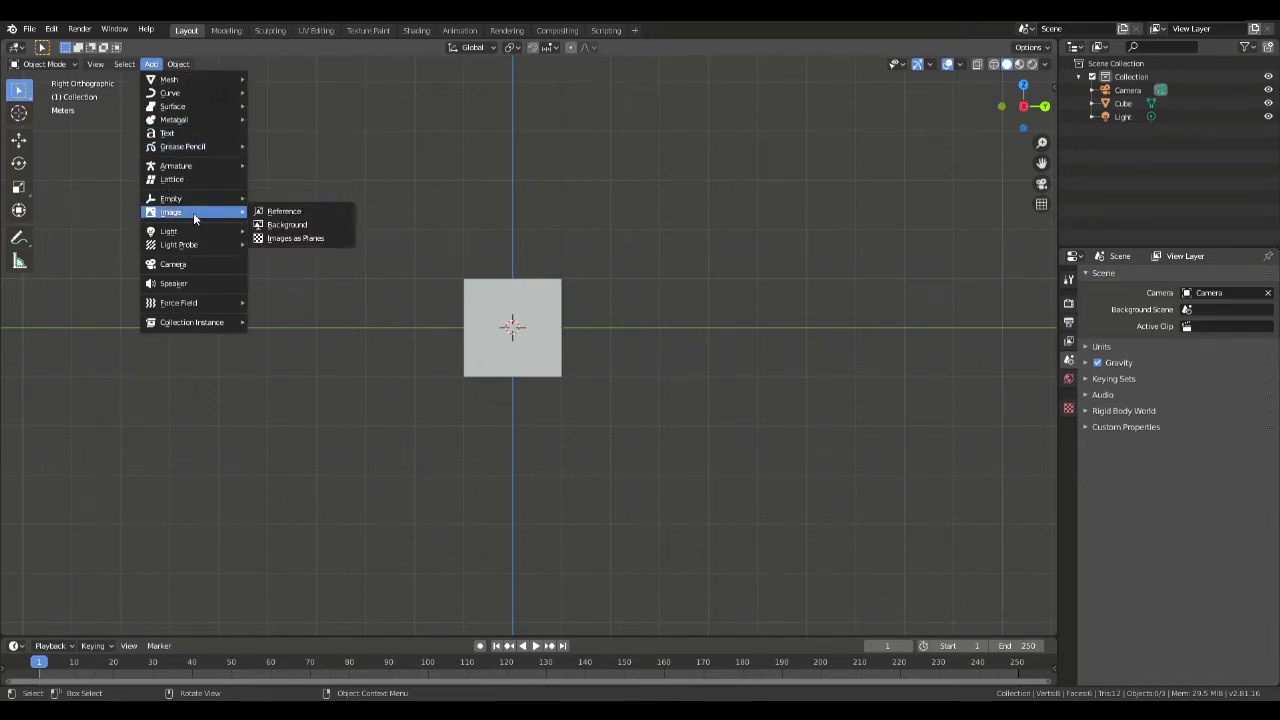
click(294, 212)
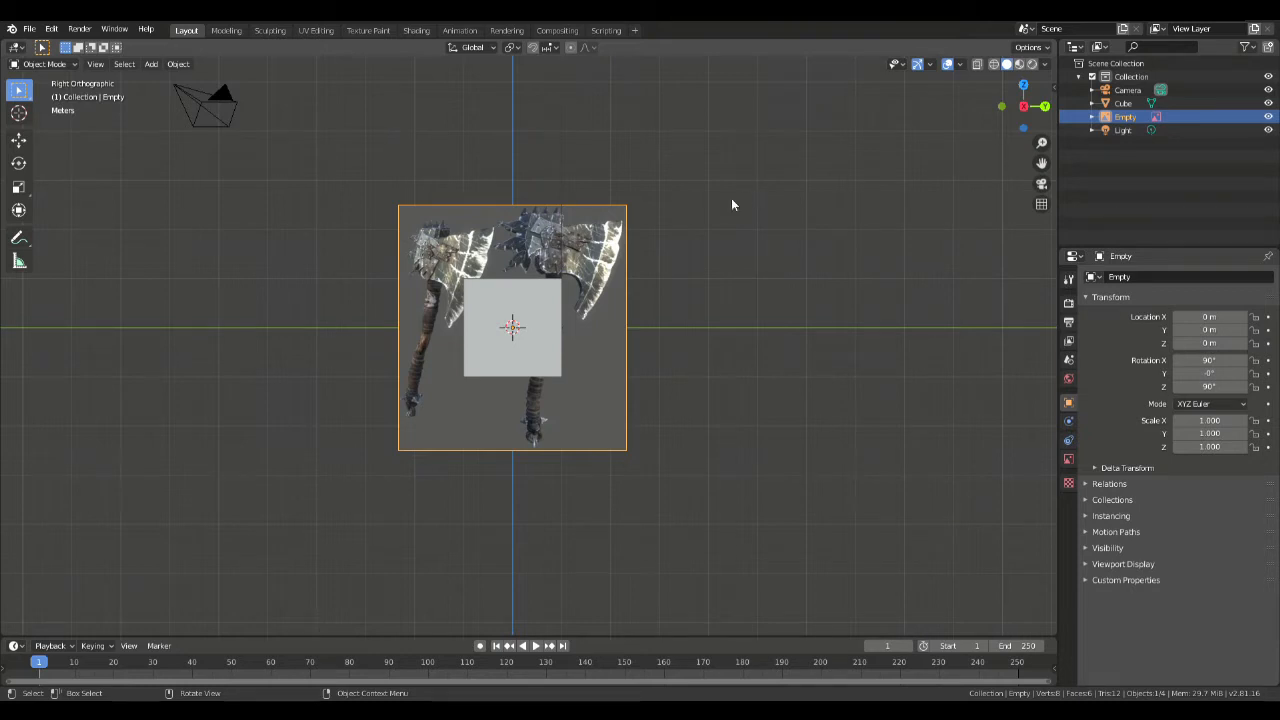
Step: Mirror the axe reference image horizontally by scaling it by -1 along the global Y axis
key(n)
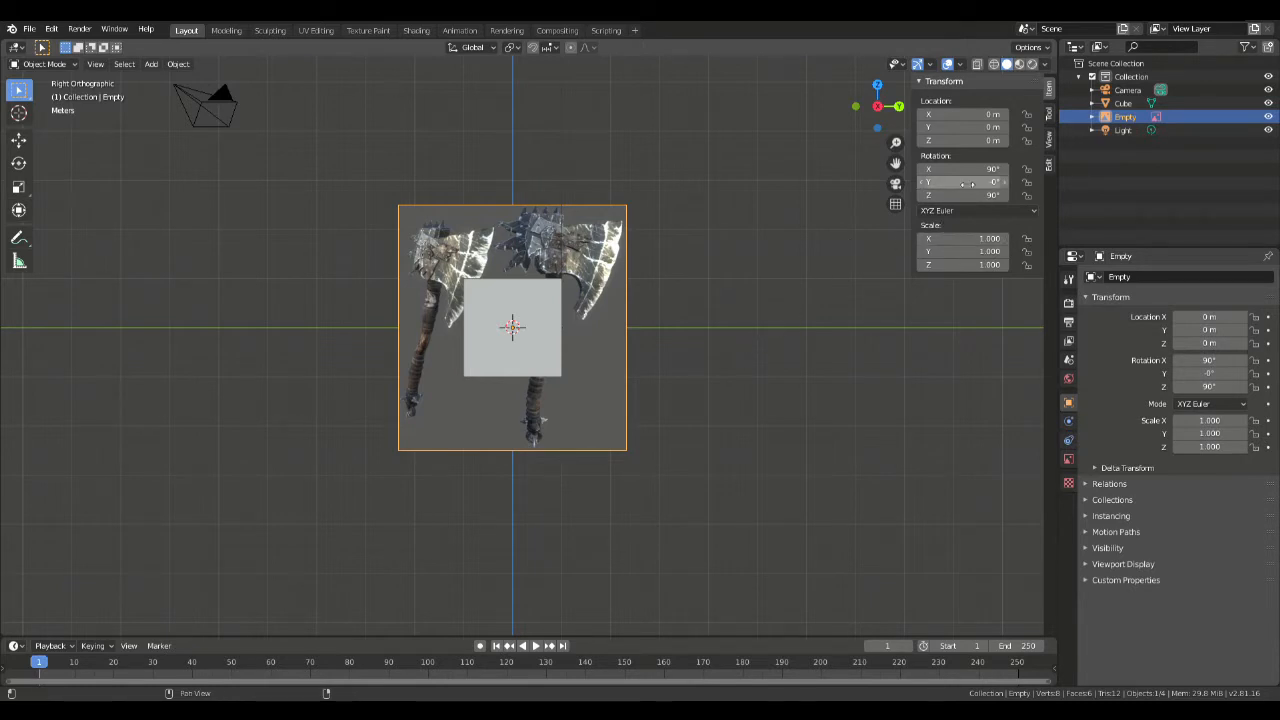
key(KP_1)
key(KP_3)
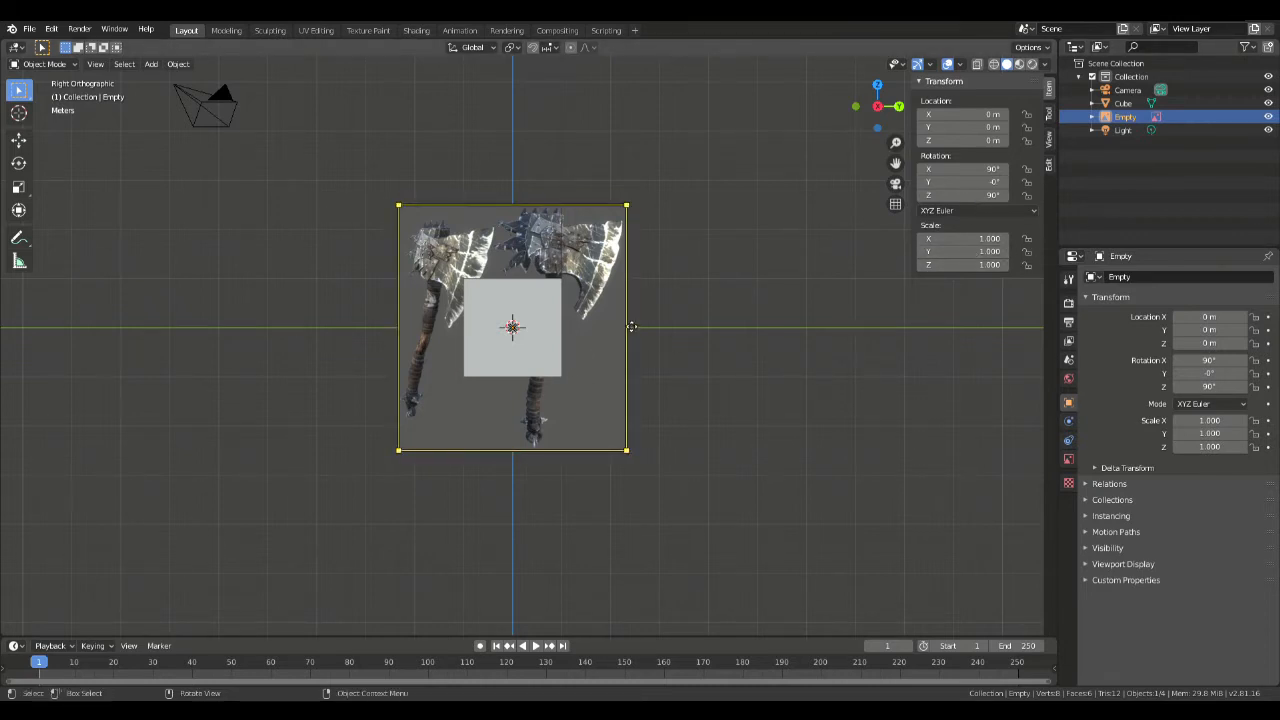
key(s)
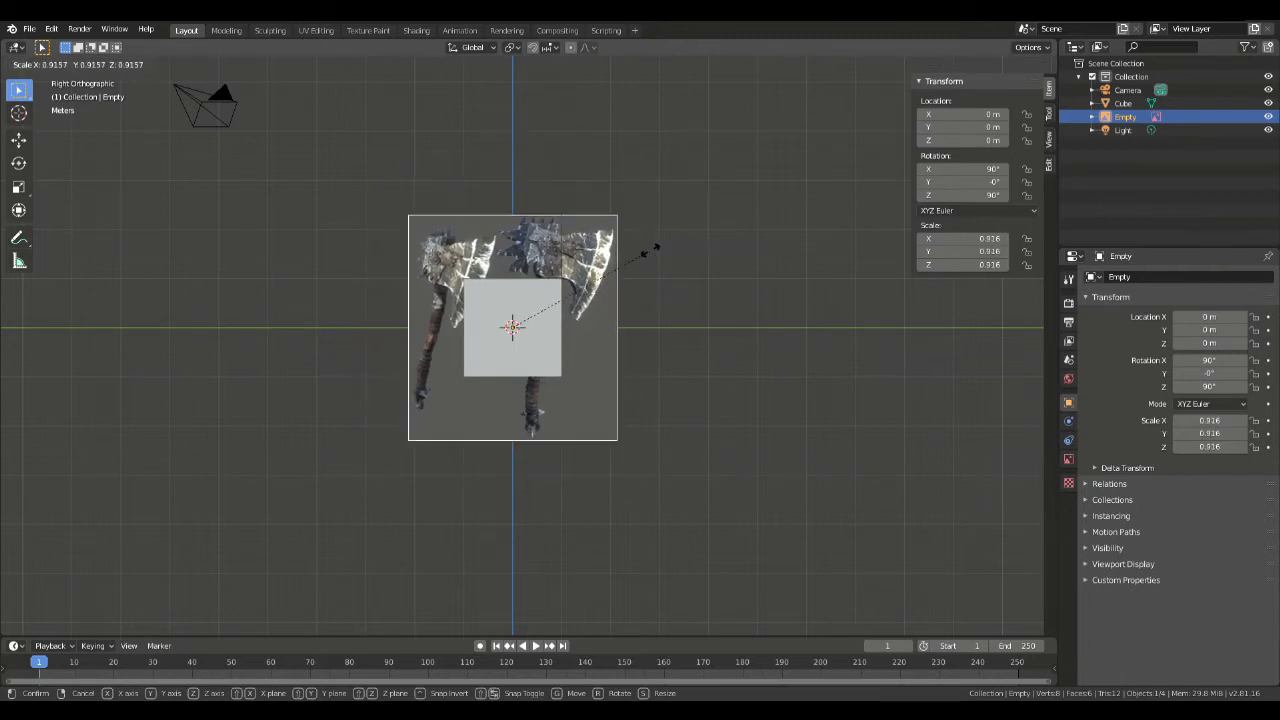
text(-1)
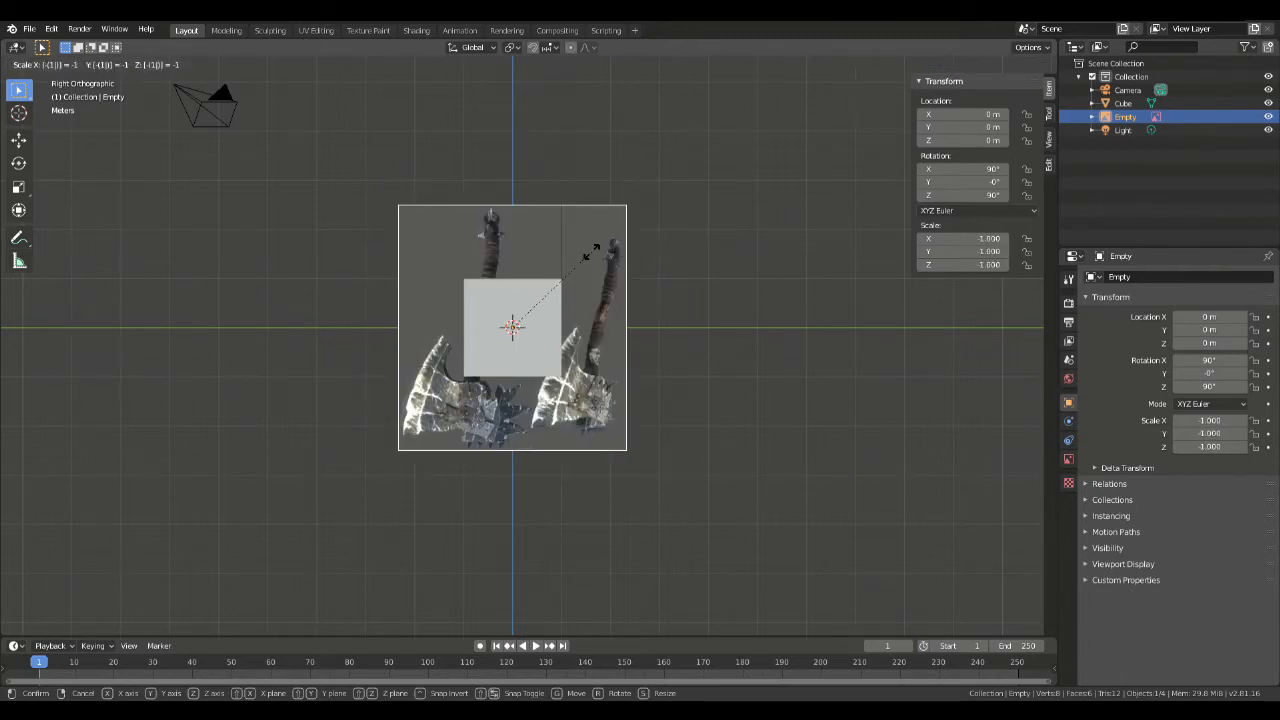
text(y)
key(Return)
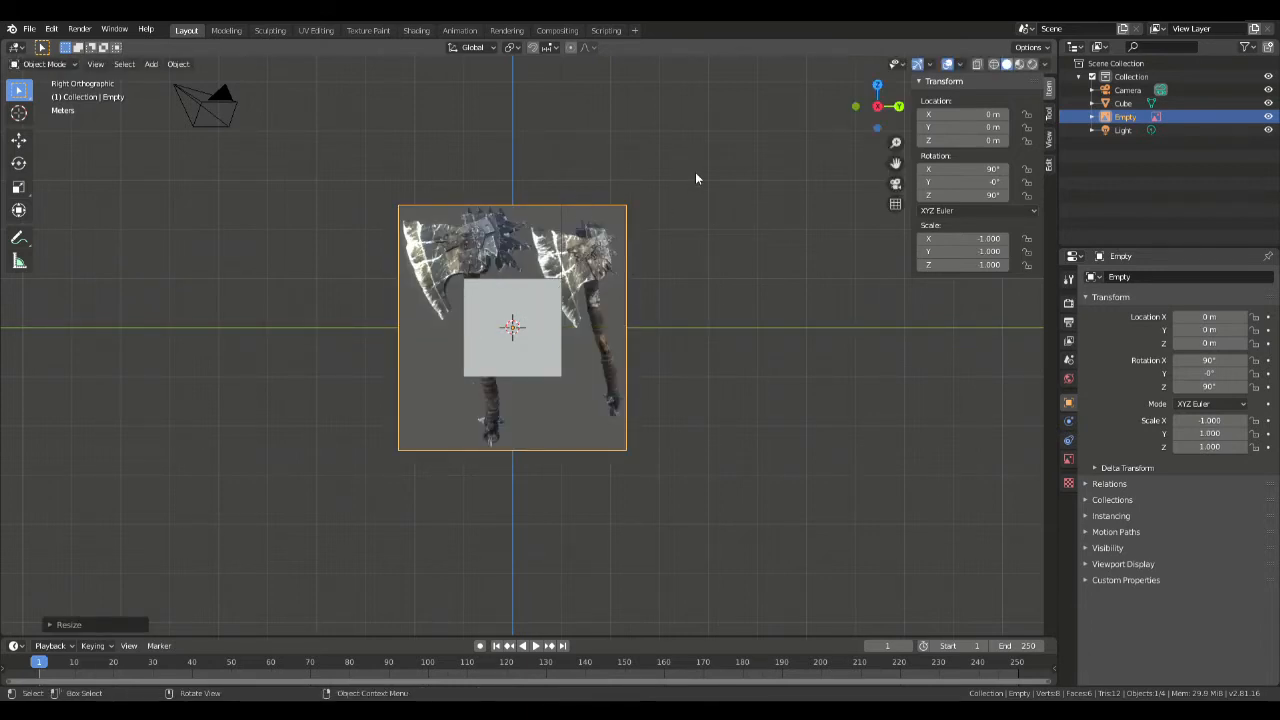
Step: Scale the reference image down to about 0.233 and shrink the cube to a scale of about 0.268
key(s)
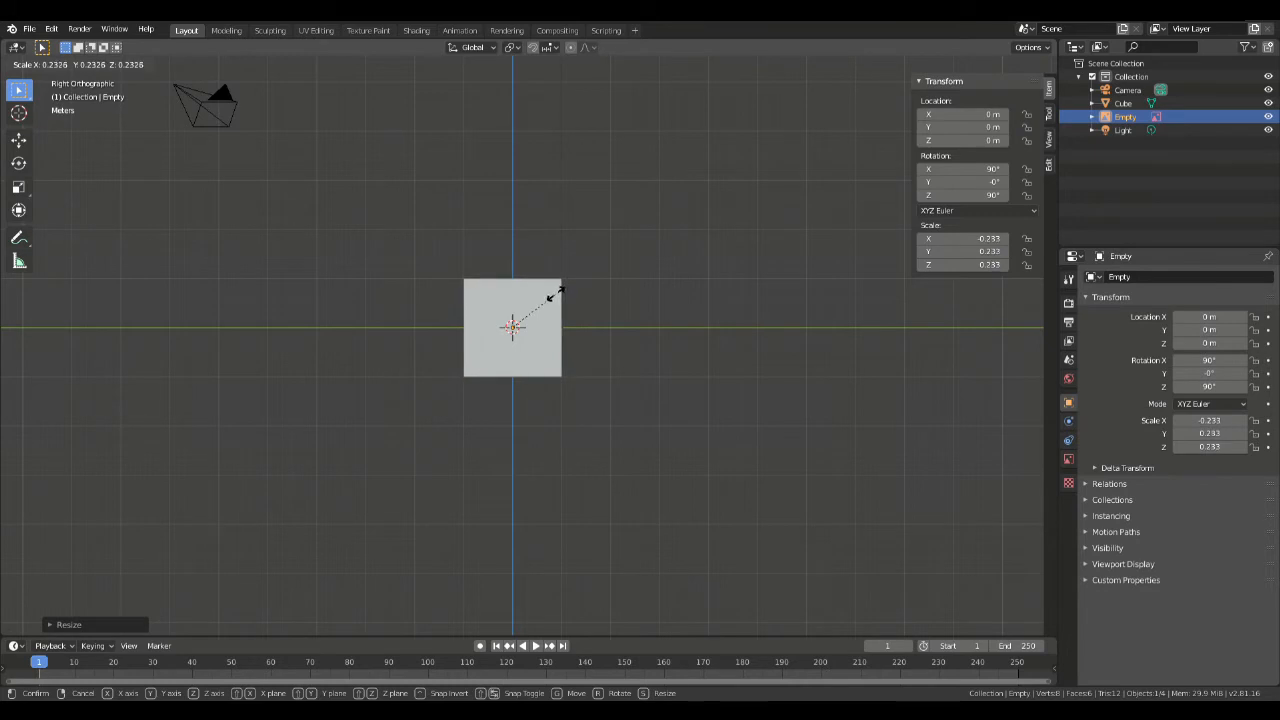
click(556, 286)
click(560, 322)
key(s)
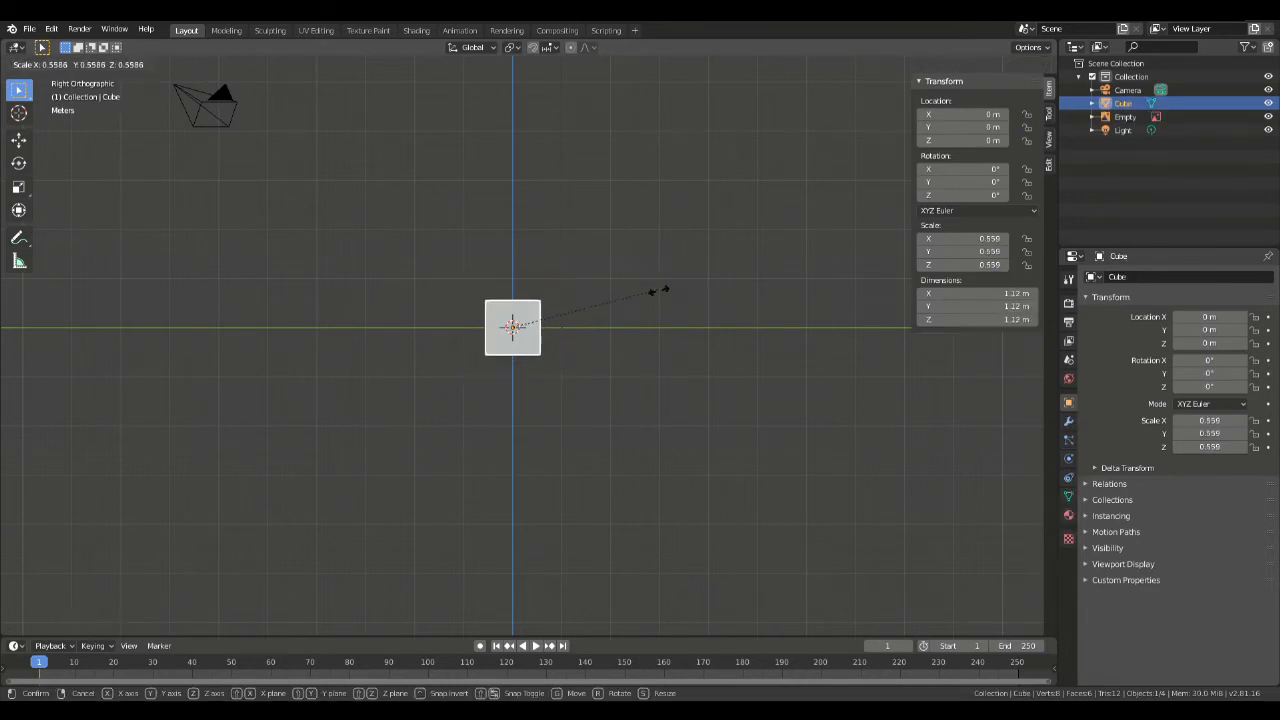
click(585, 325)
scroll(583, 345, up, 7)
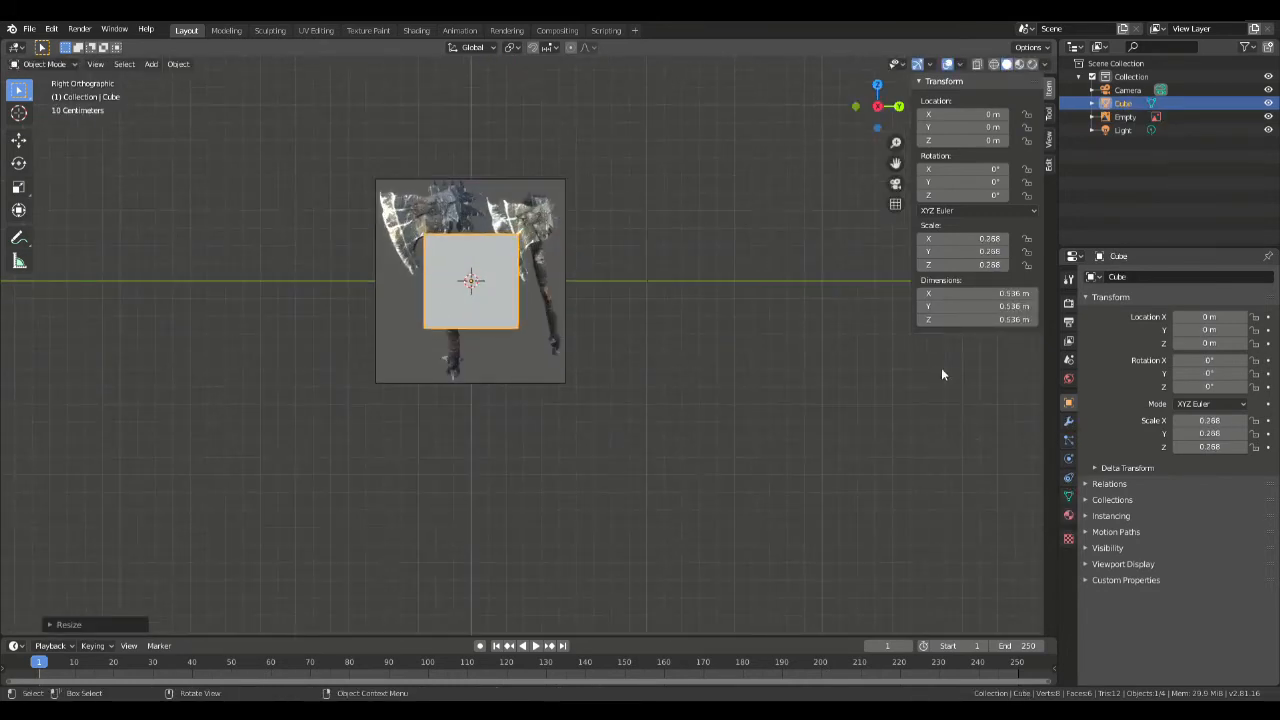
Step: Set the cube's X, Y and Z dimensions all to 1 m
click(1019, 294)
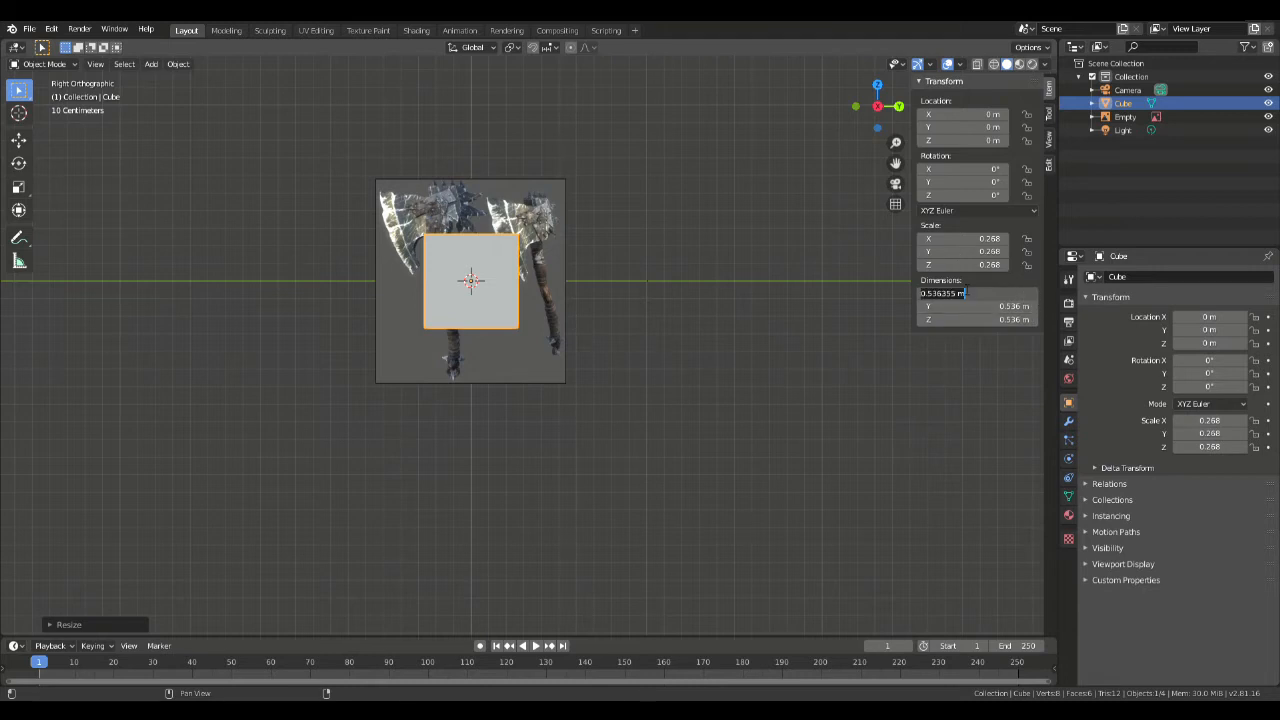
click(968, 293)
click(986, 328)
drag(985, 295, 985, 320)
text(1)
key(Return)
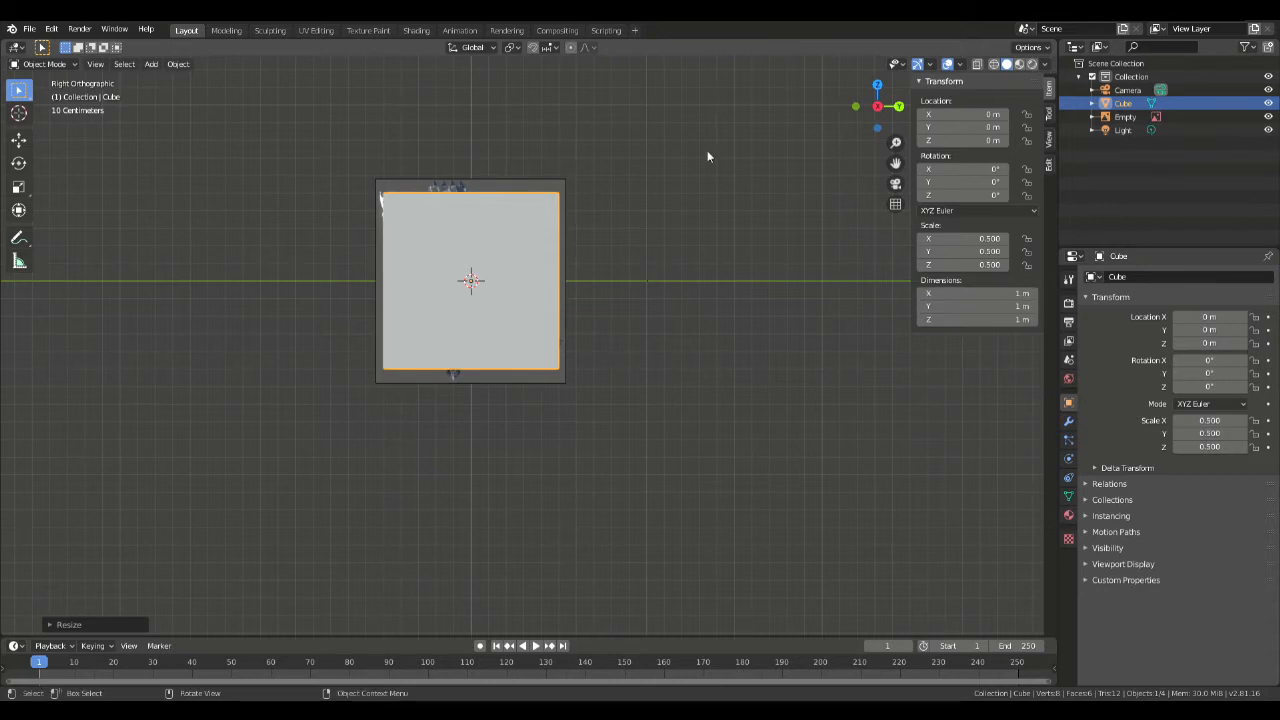
Step: Rename the image empty to Reference
click(1125, 116)
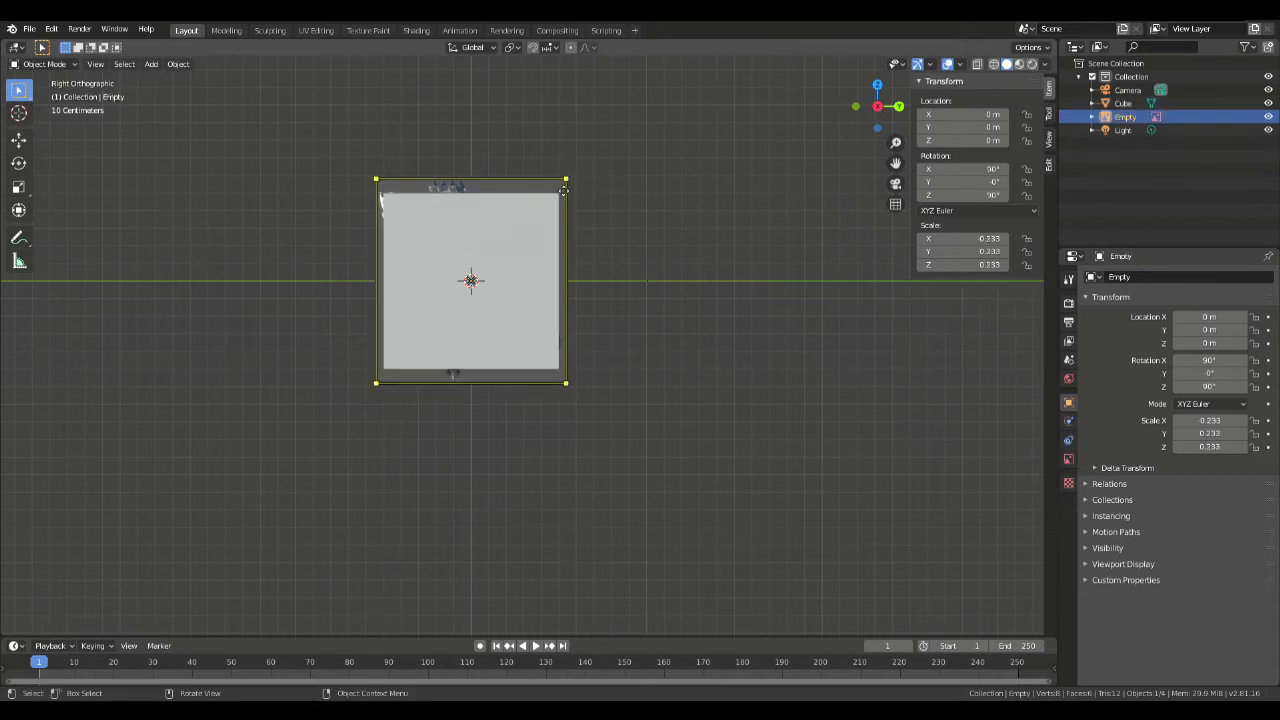
double_click(1125, 116)
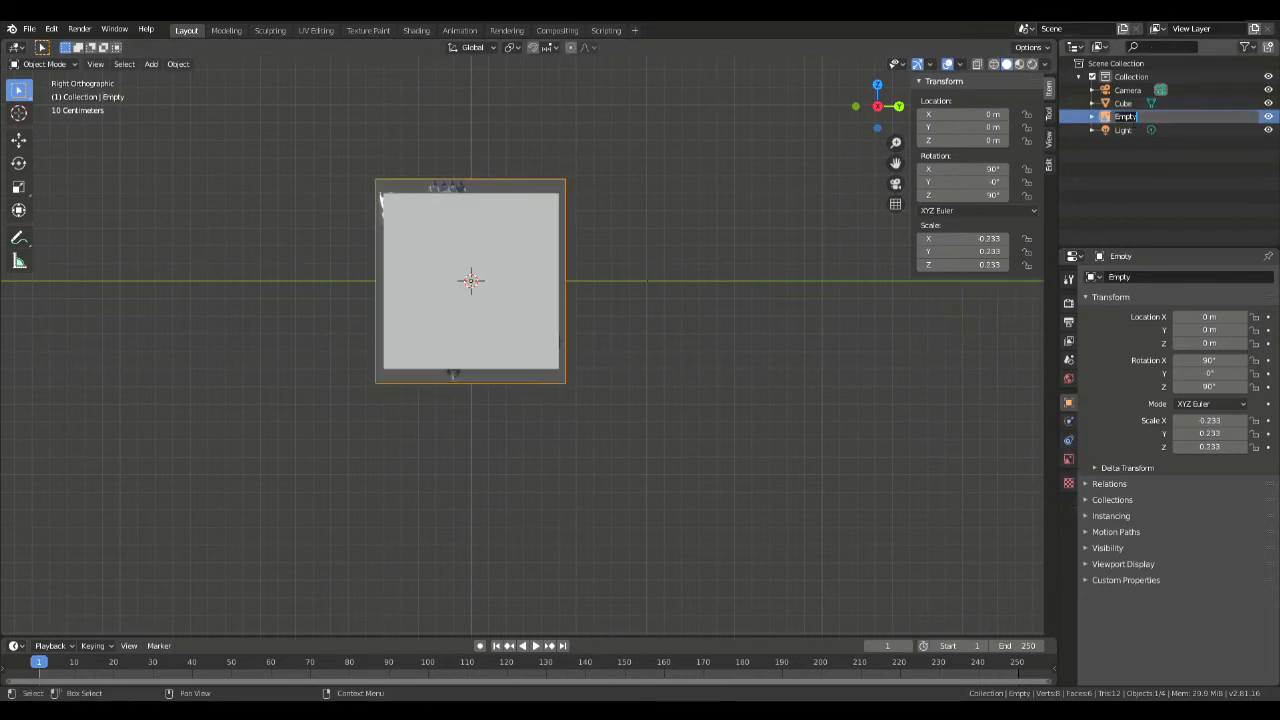
text(Reference)
key(Return)
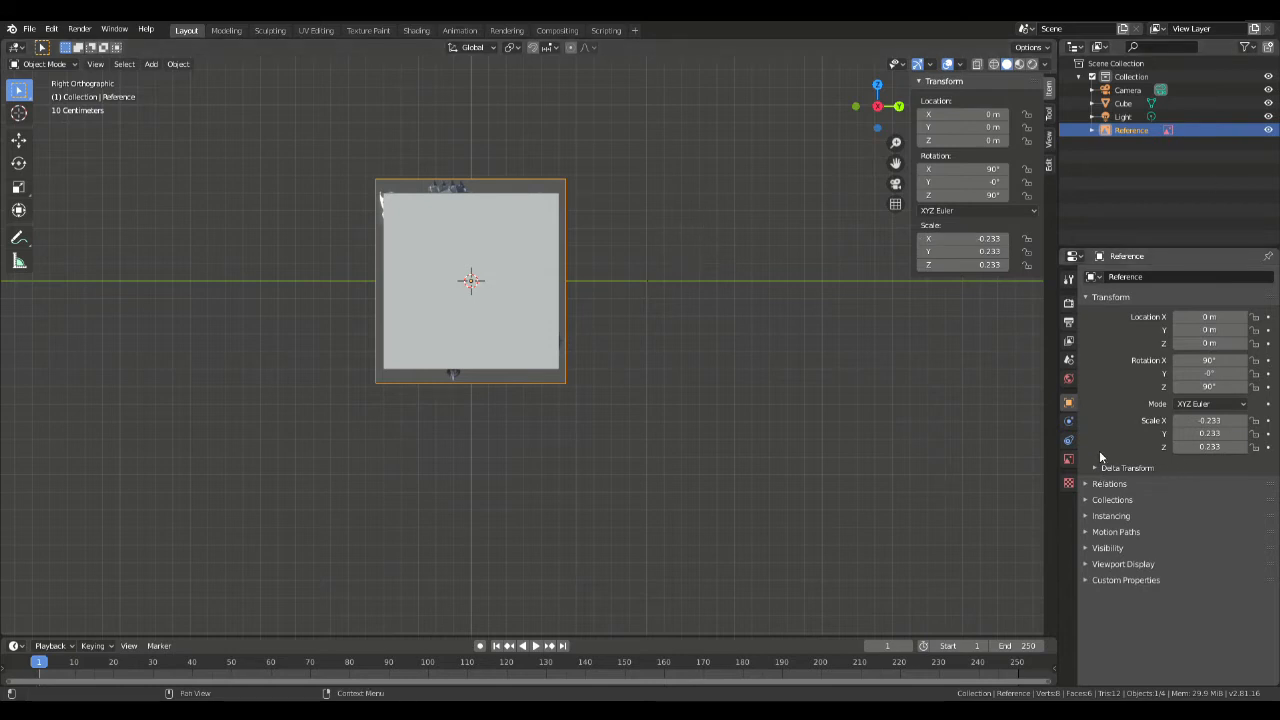
Step: Display the reference image in front of other objects, with alpha enabled and transparency at about 0.465
click(1069, 459)
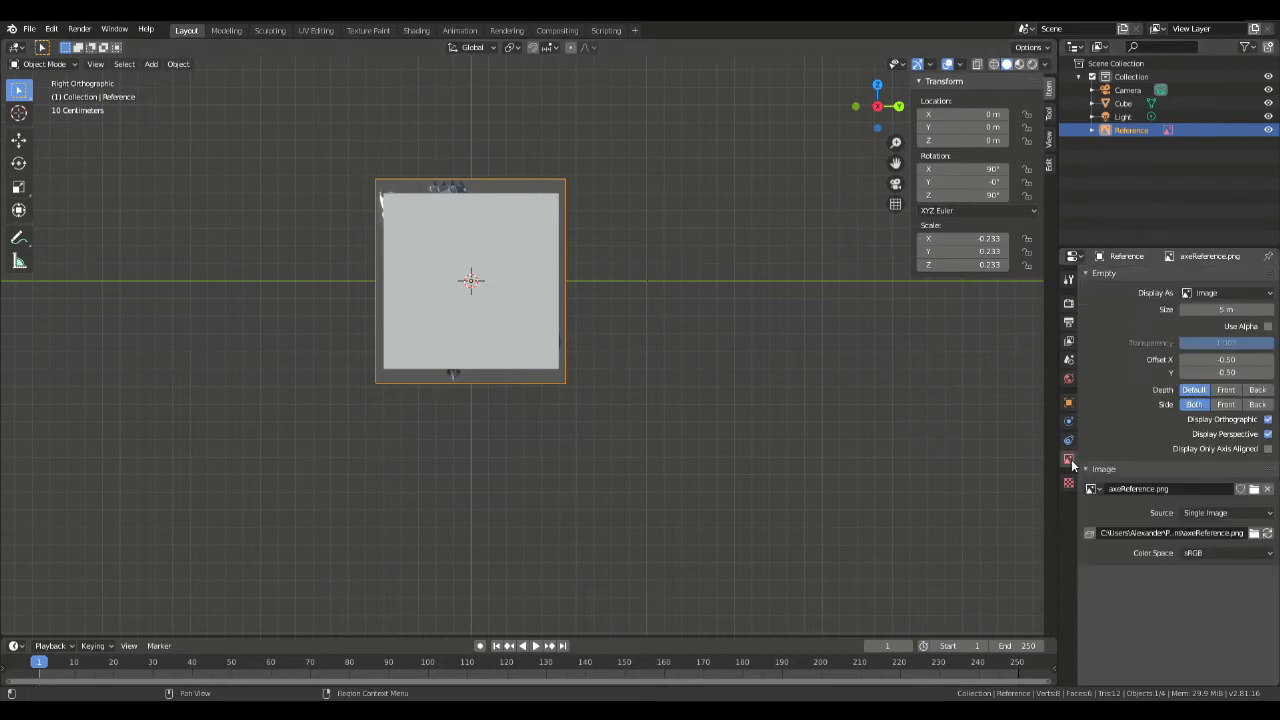
click(1224, 390)
click(1268, 326)
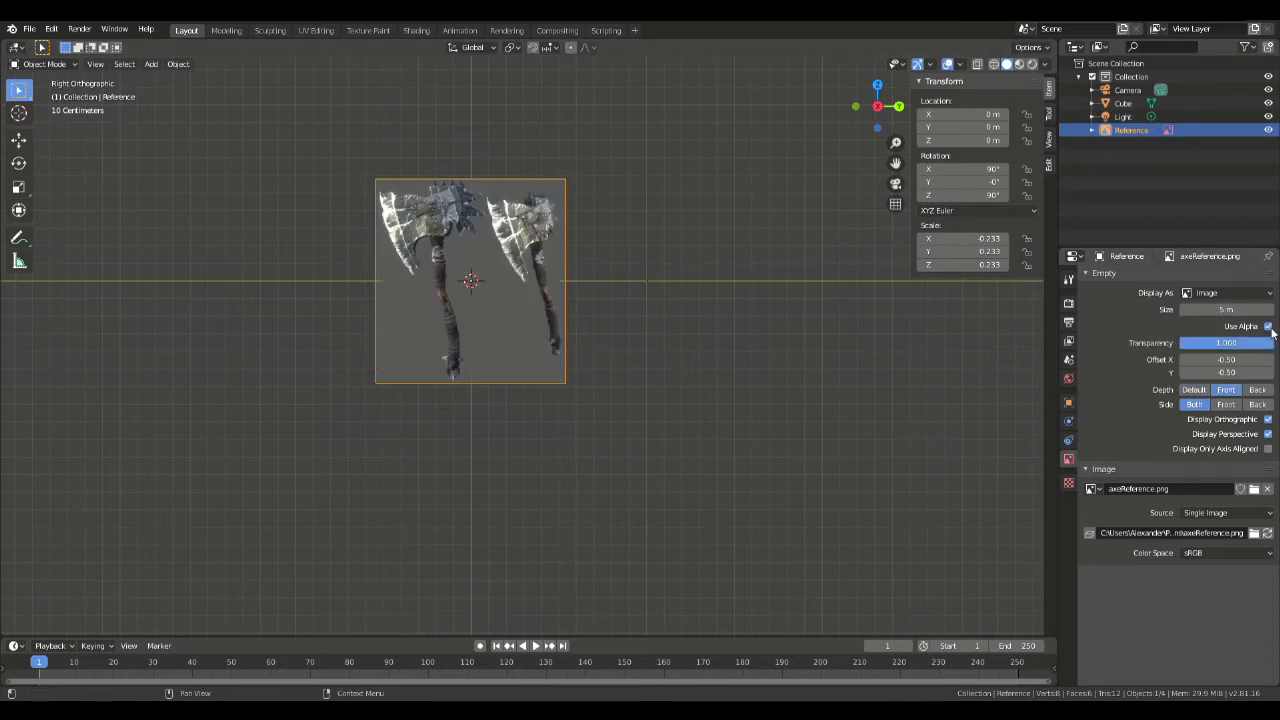
drag(1246, 348, 1194, 348)
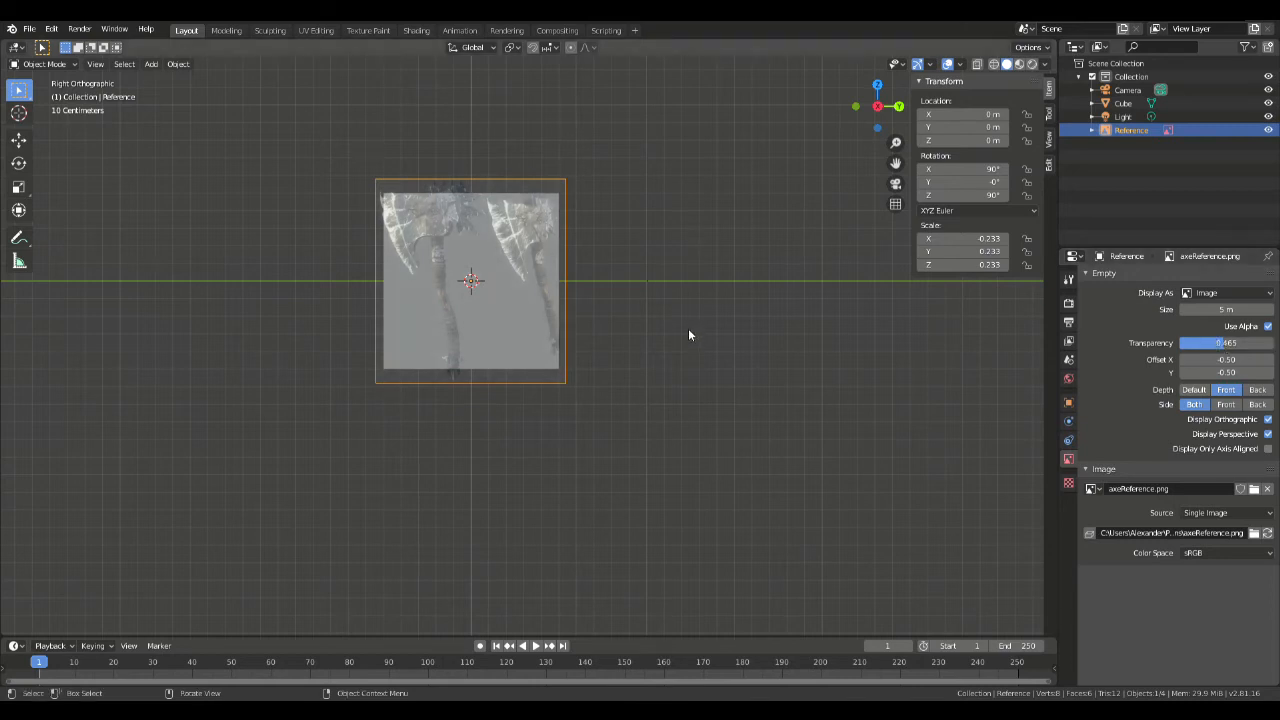
Step: Scale the reference image down to about 0.200 so its height matches the 1 m cube
scroll(688, 334, up, 4)
shift+middle_drag(734, 189, 834, 330)
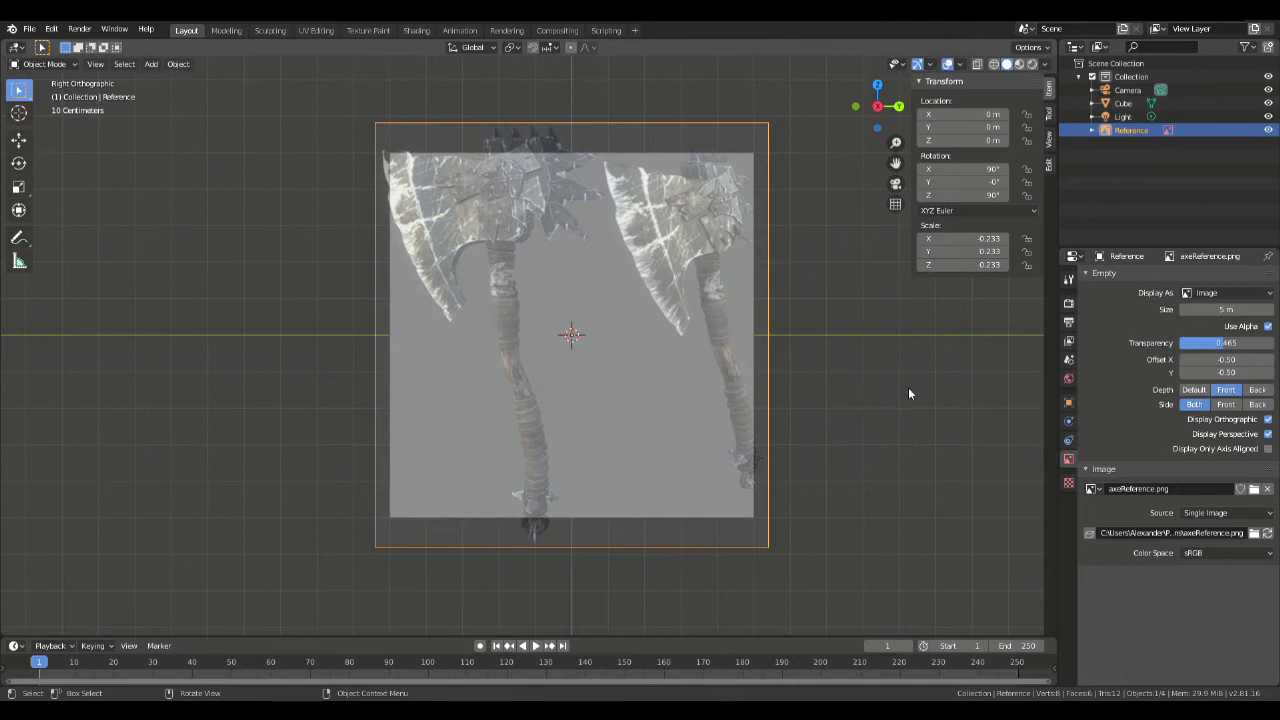
key(s)
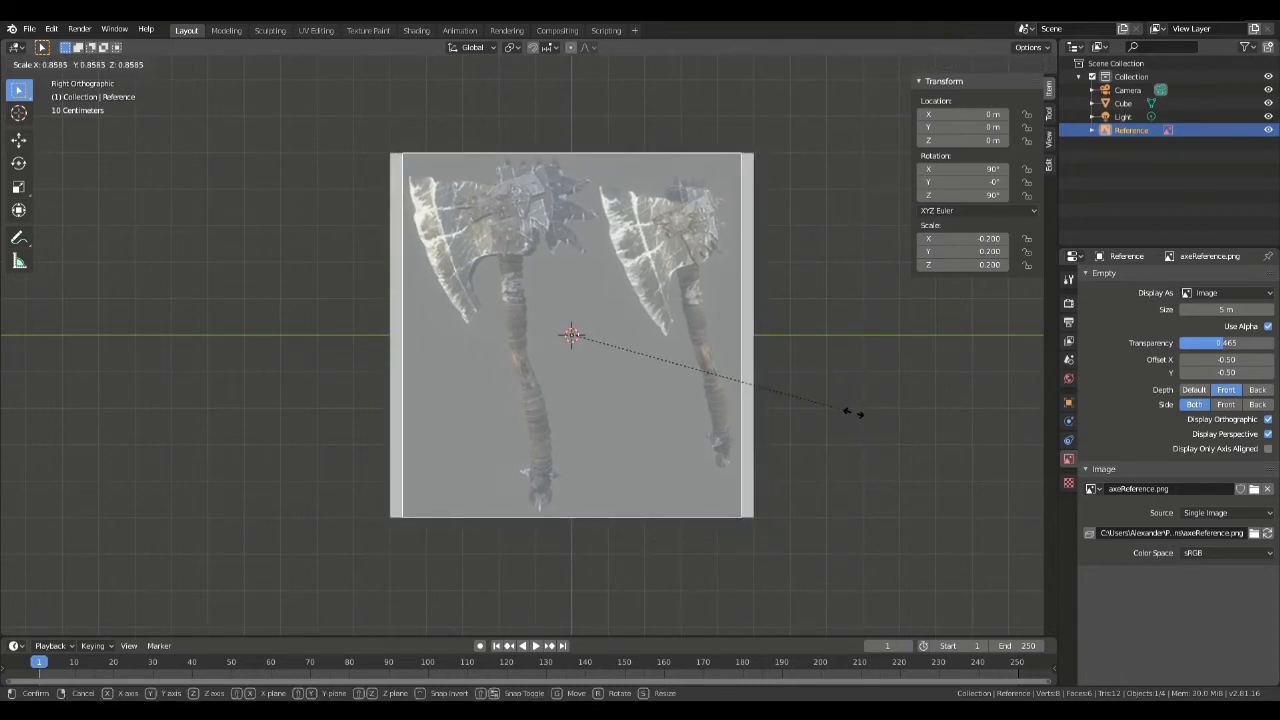
click(853, 412)
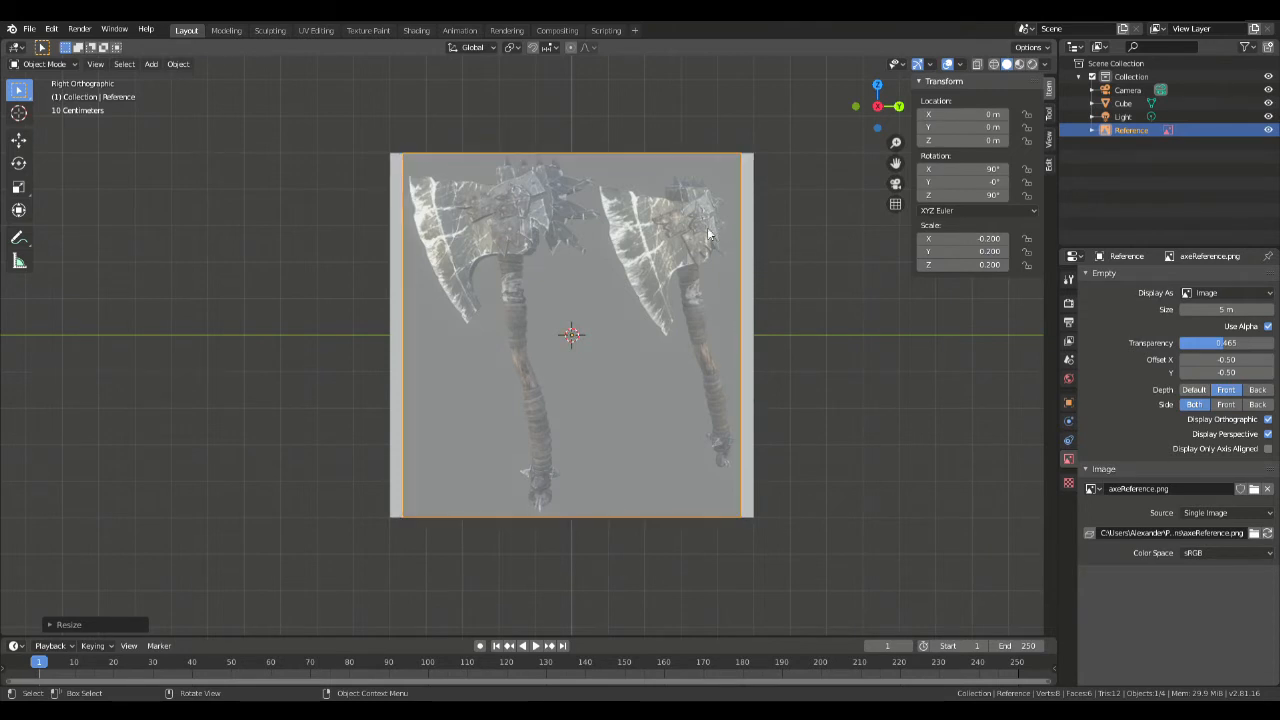
Step: Move the reference image about 0.148 m along Y to bring the larger axe's handle to the origin, and deselect it
key(g)
key(y)
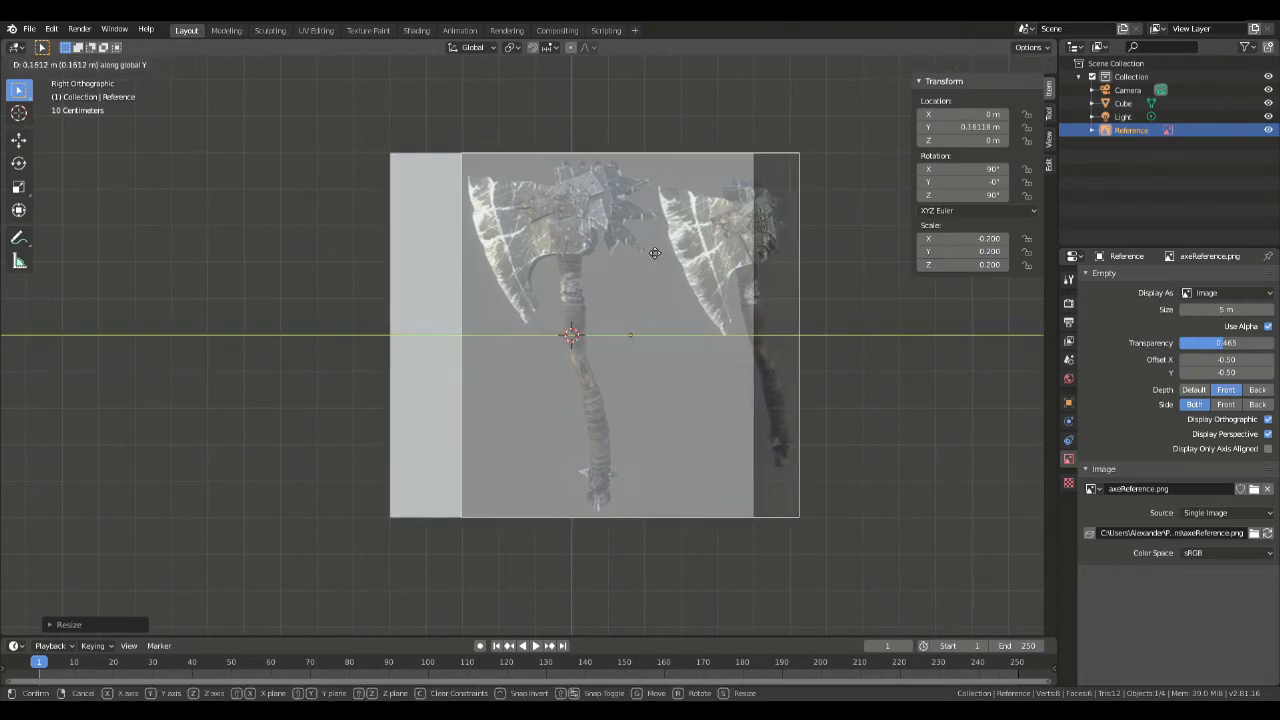
click(849, 227)
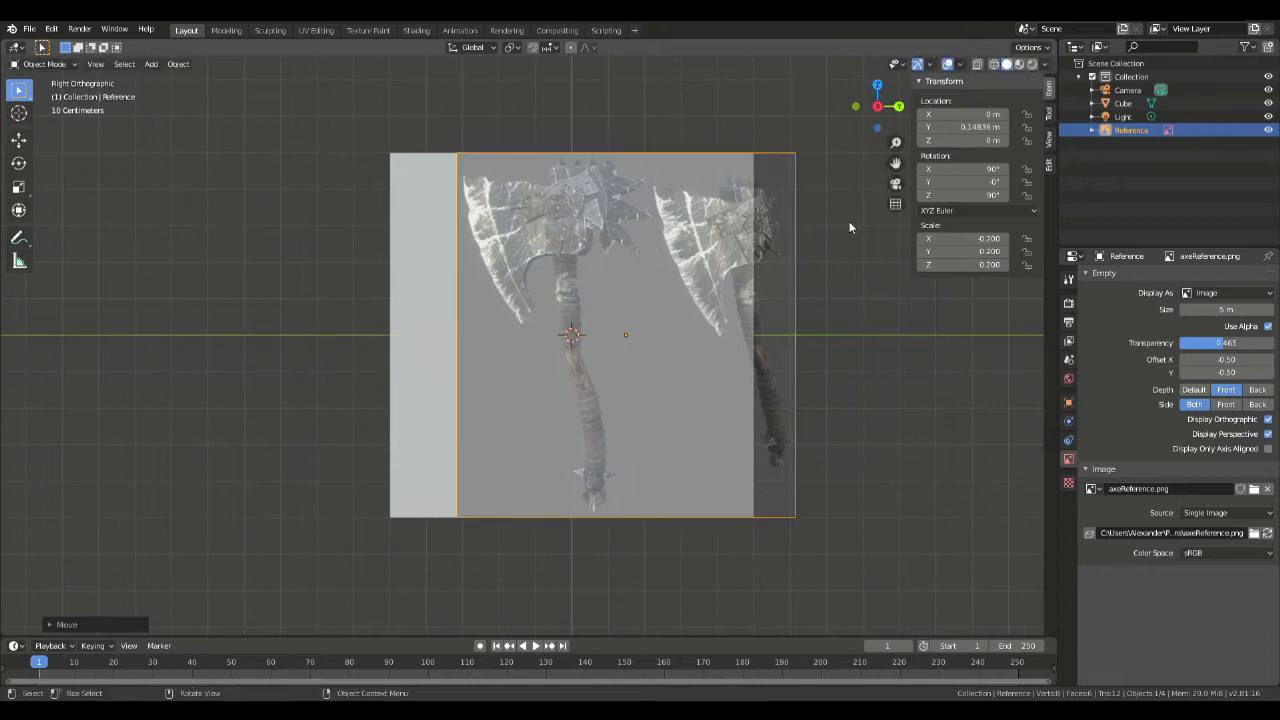
click(907, 325)
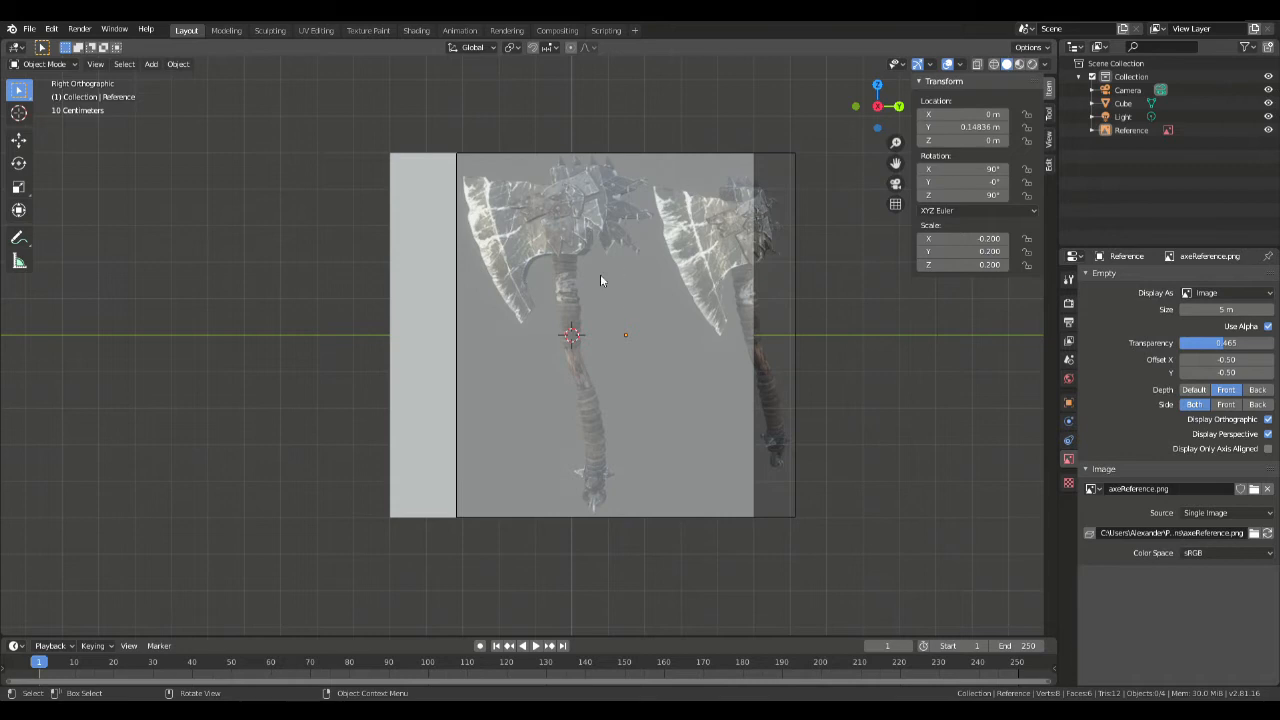
Step: Shrink the cube to a scale of about 0.102 and move it up onto the larger axe's head
click(395, 230)
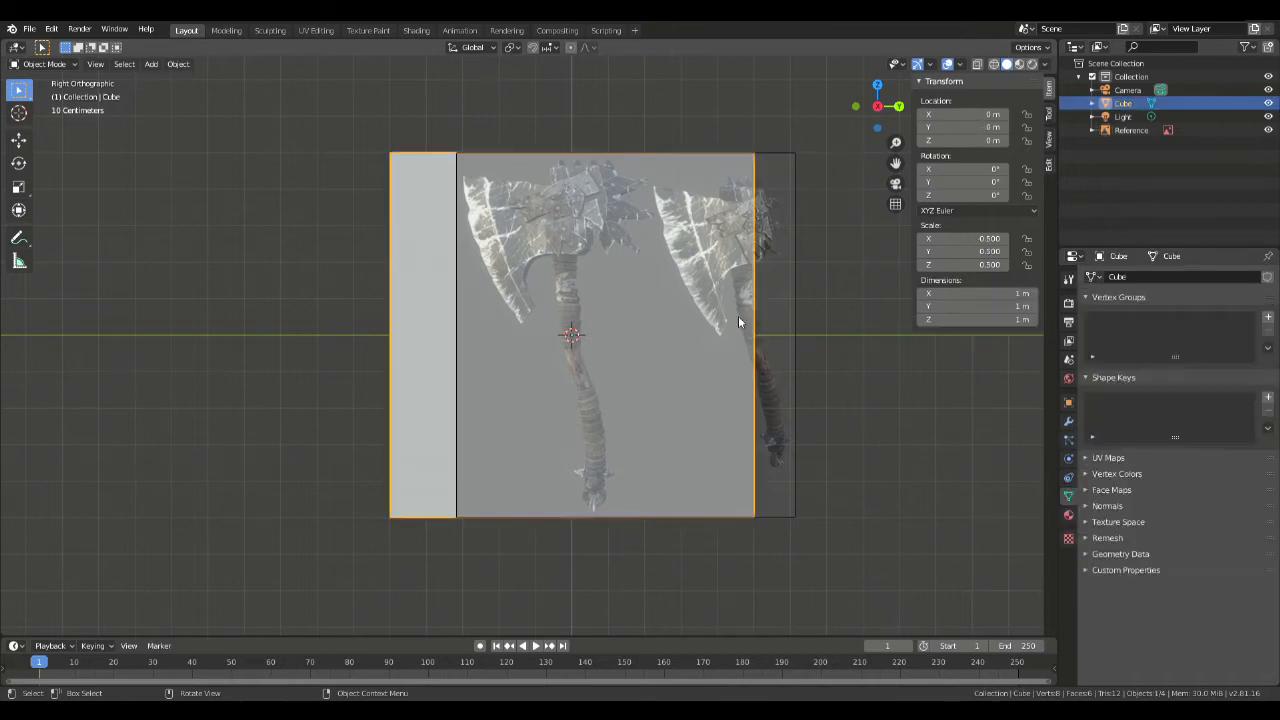
key(s)
click(591, 385)
key(g)
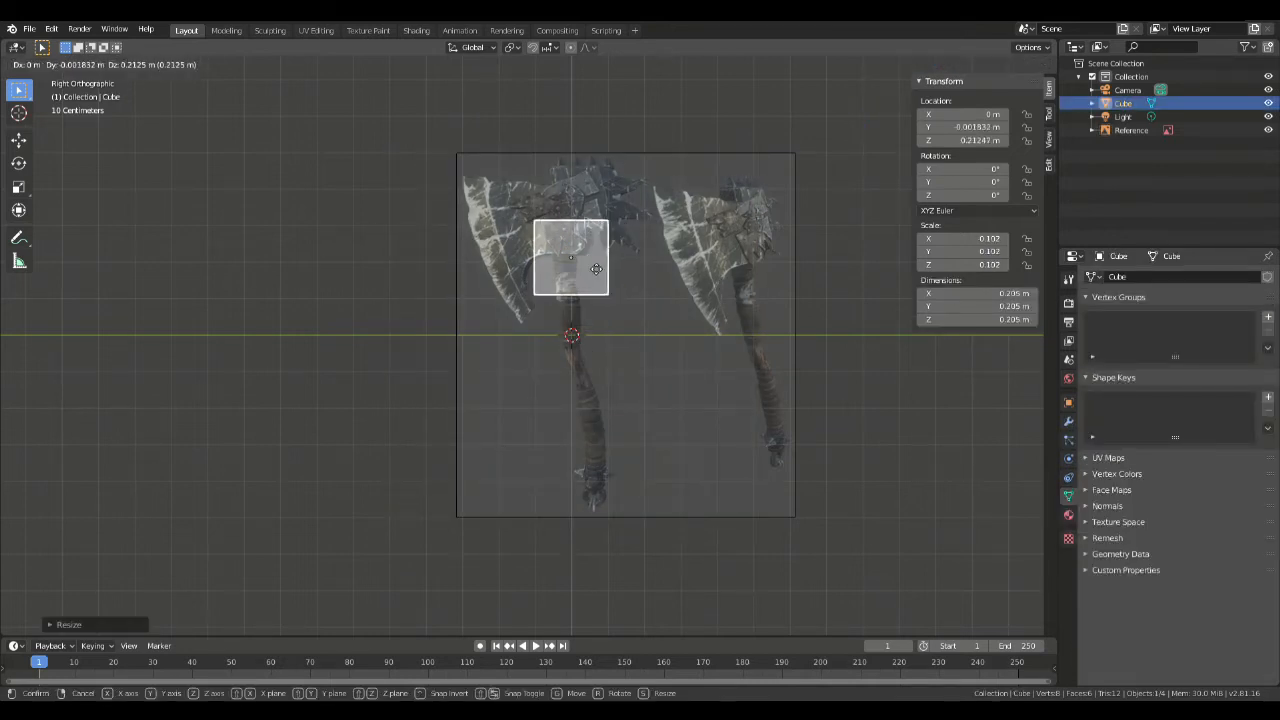
click(587, 231)
Step: Rotate the cube about 15.3° around X and nudge it to line up with the centre of the axe head
key(r)
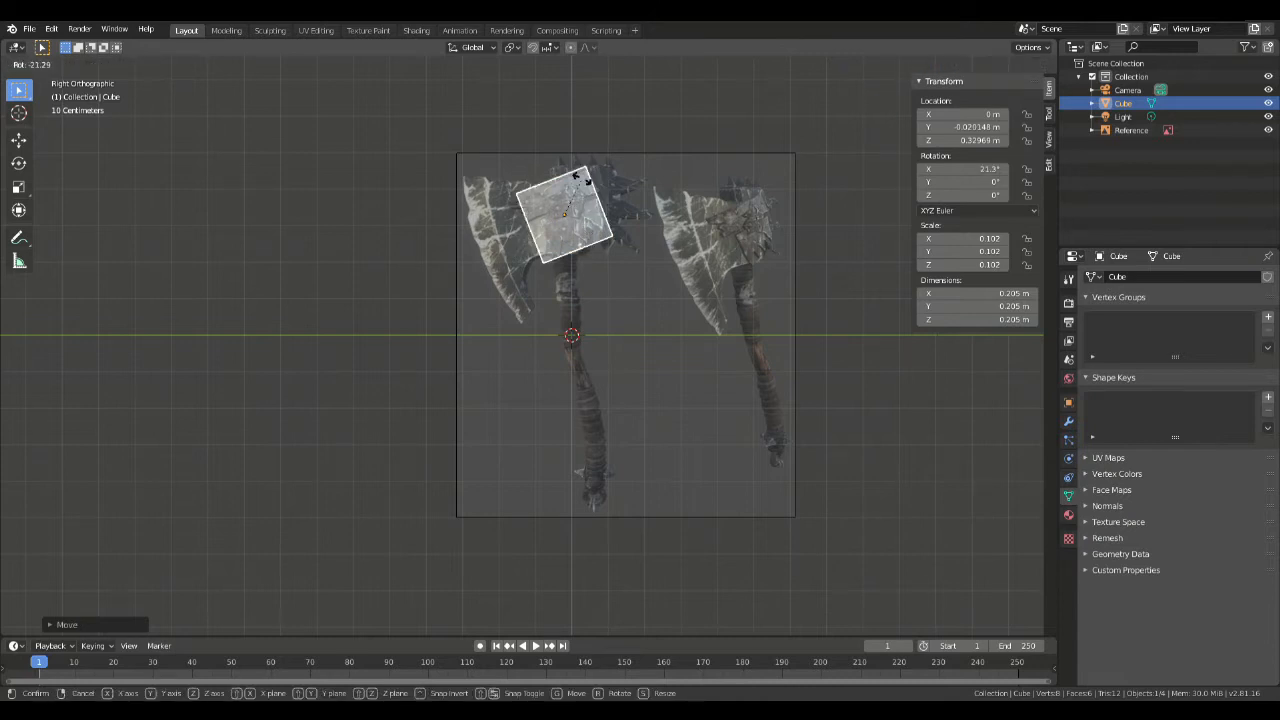
click(592, 200)
key(g)
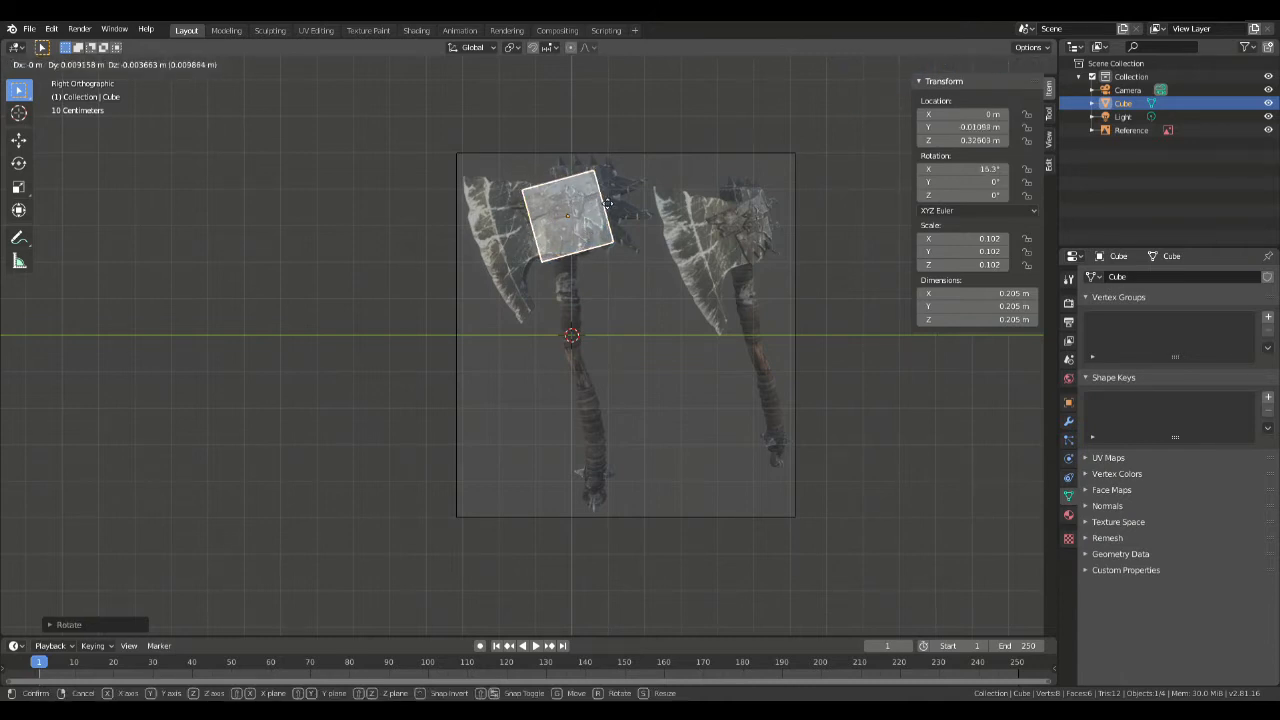
click(602, 206)
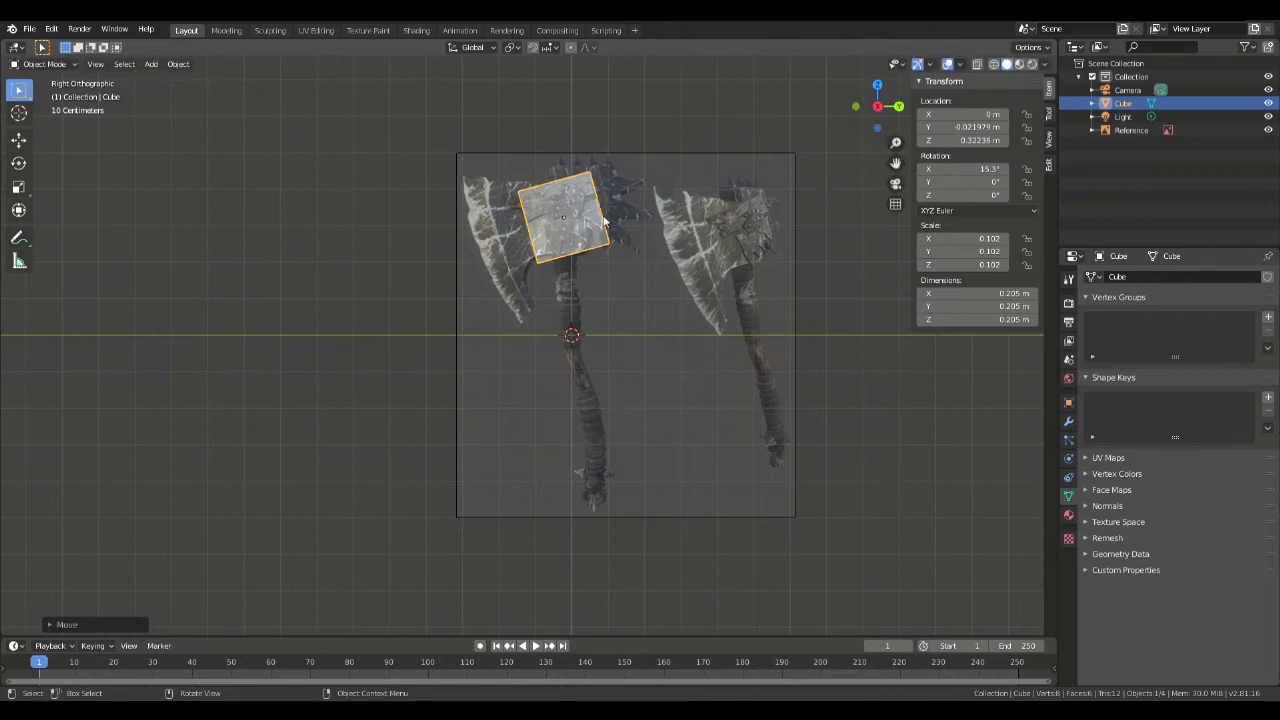
Step: Narrow the cube along the global Y axis to about 0.099 m to fit the axe head's centre
key(s)
key(y)
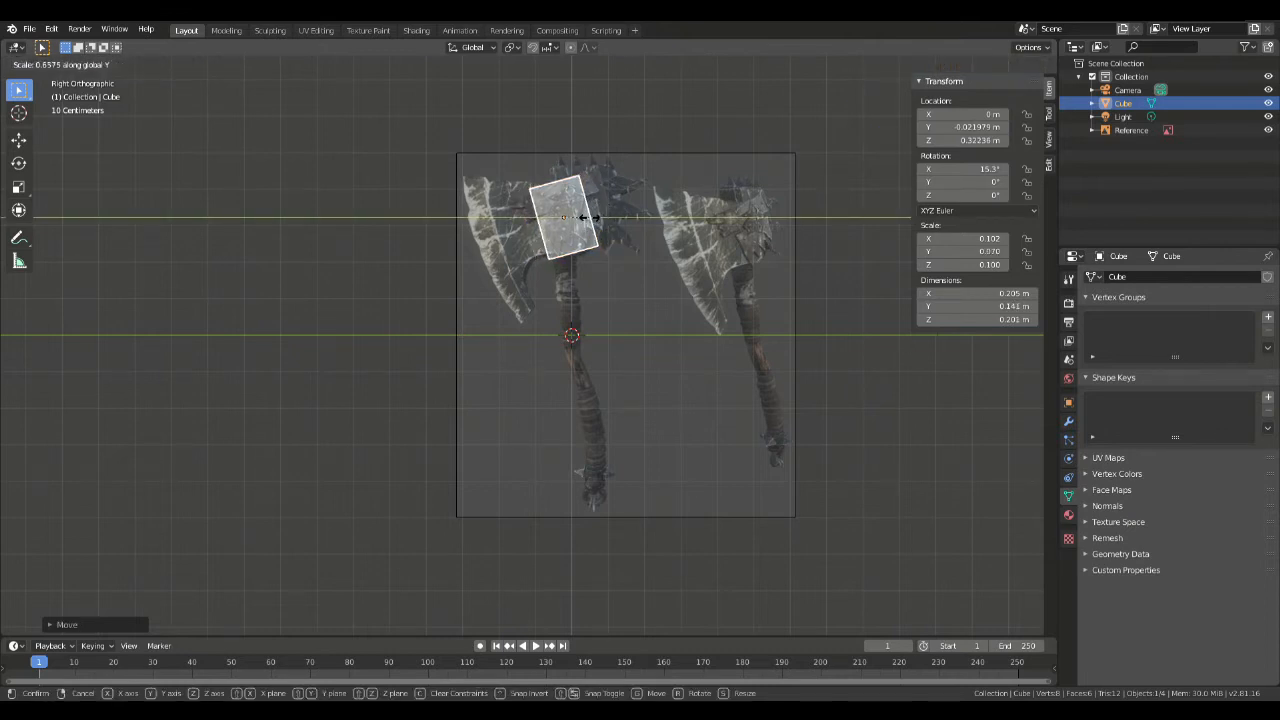
click(572, 218)
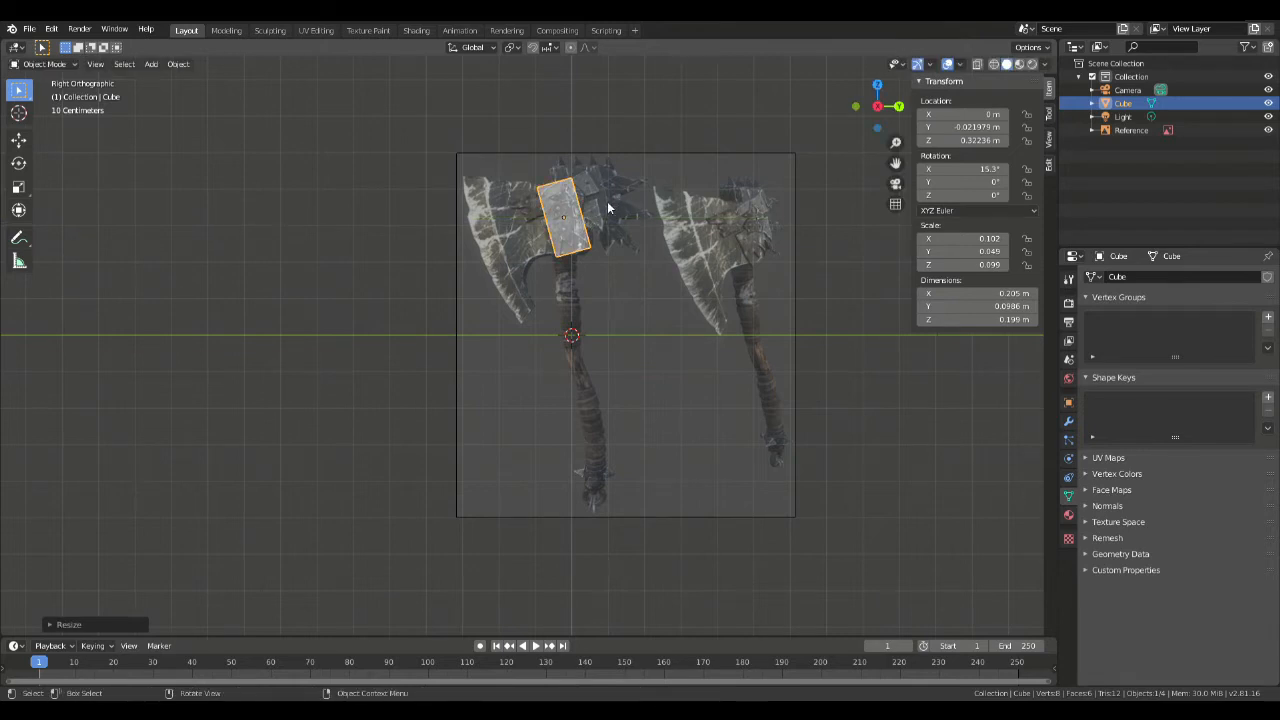
middle_drag(620, 196, 767, 214)
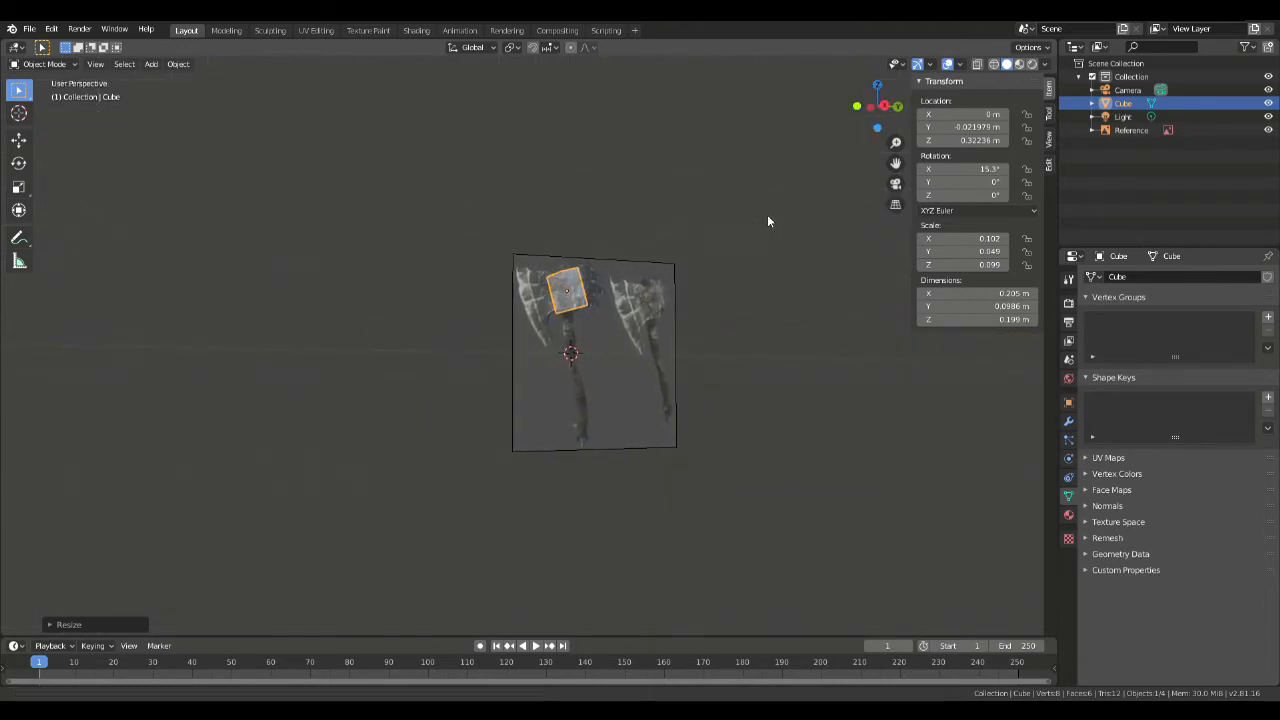
Step: Examine the cube's shape and dimensions against the reference image from the side and the front
key(KP_3)
key(KP_Decimal)
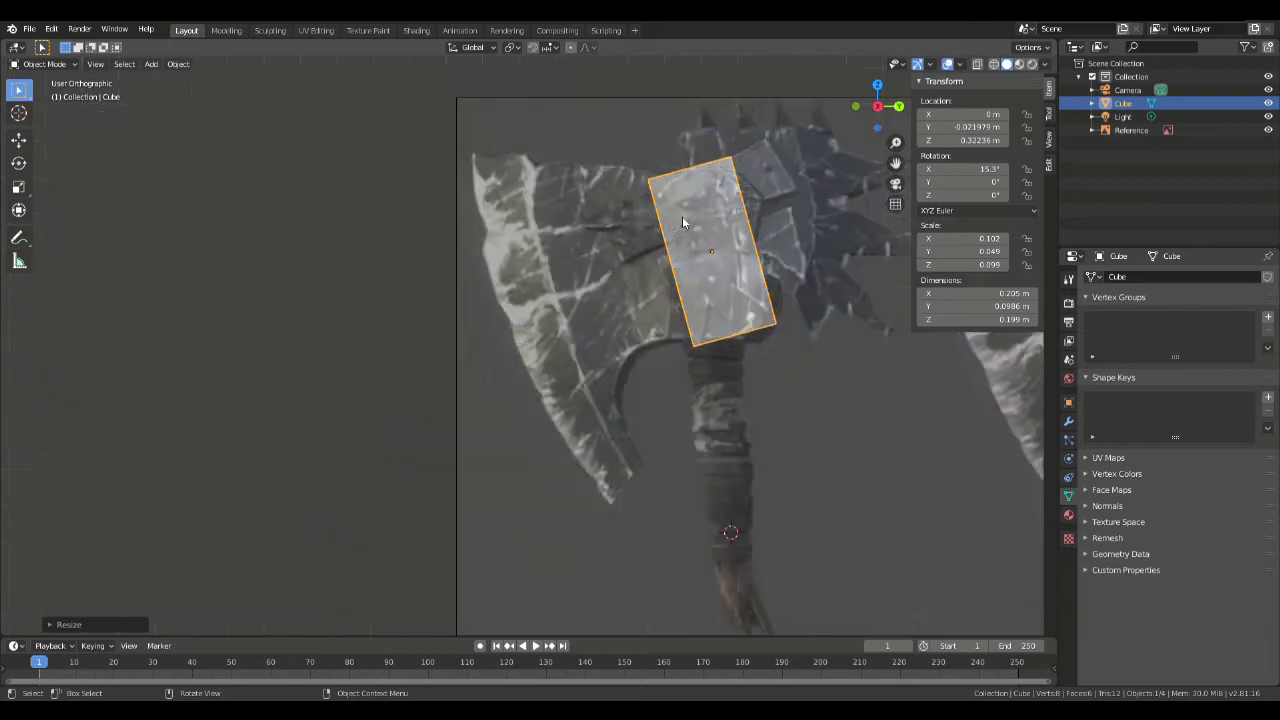
middle_drag(586, 200, 541, 334)
scroll(532, 245, down, 5)
click(513, 349)
key(KP_1)
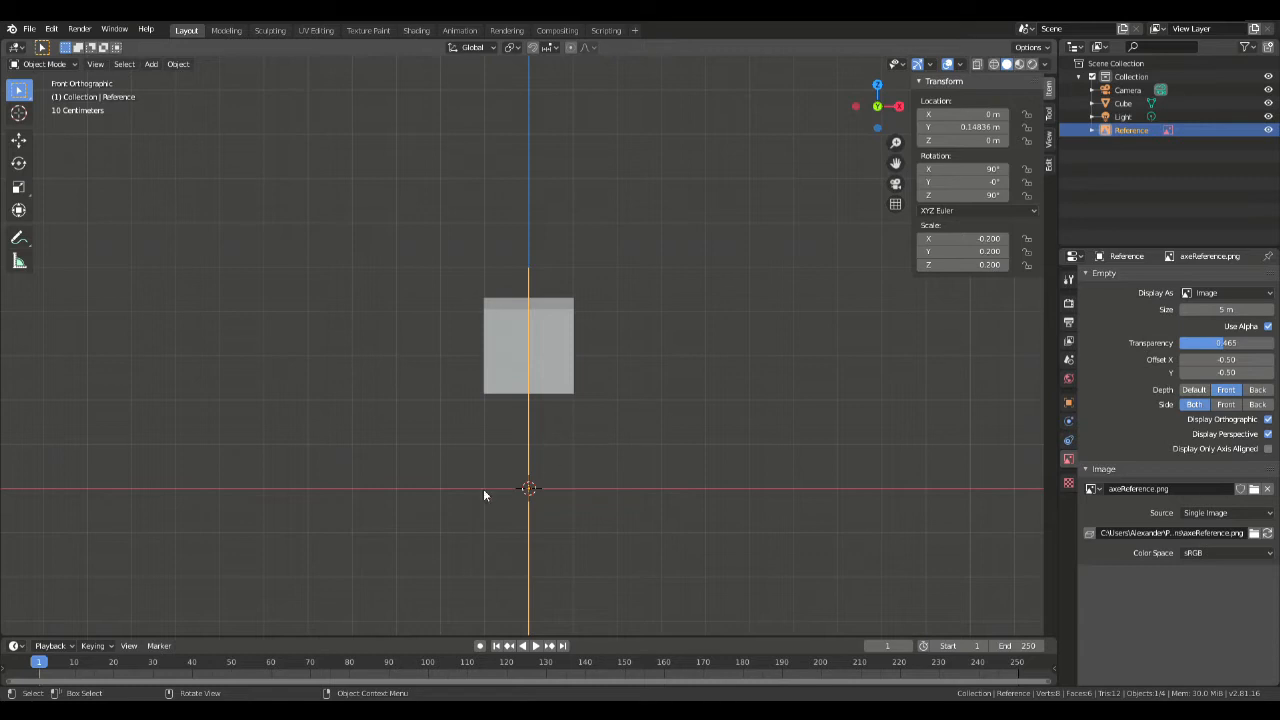
click(573, 333)
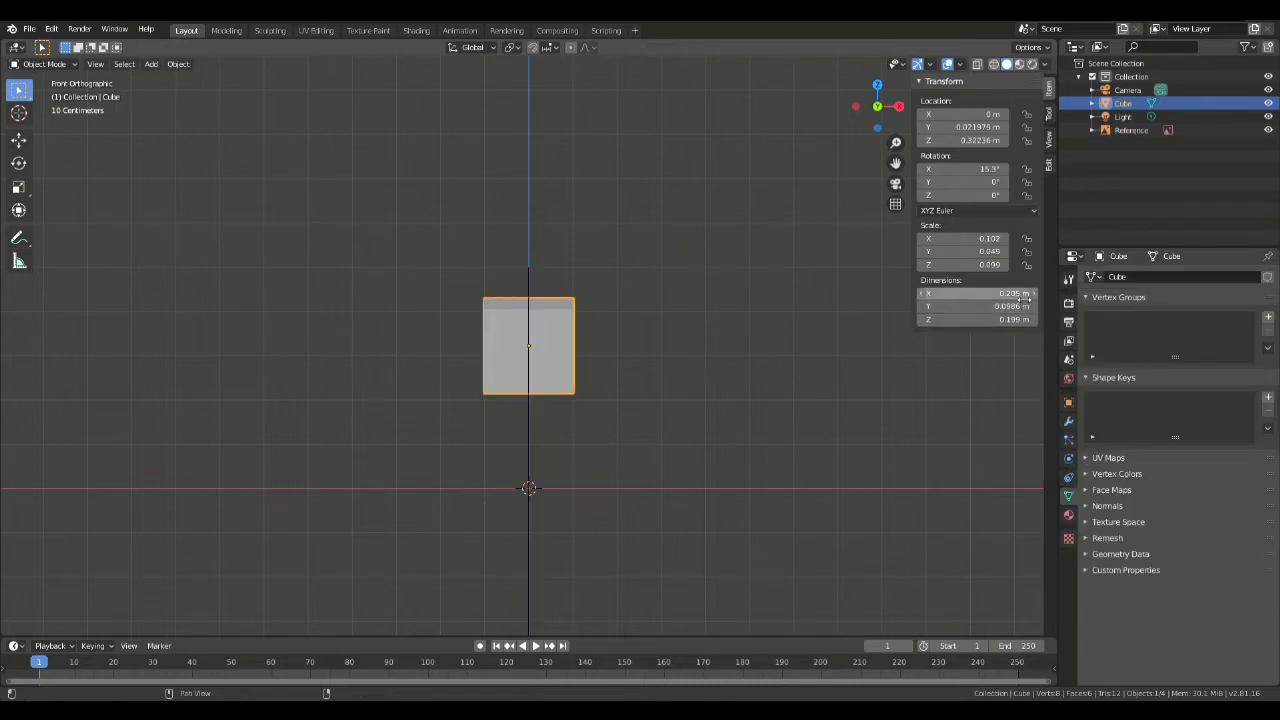
Step: Extrude the cube's blade-side face in Edit Mode about 0.11 m toward the blade of the larger axe
middle_drag(814, 315, 578, 350)
scroll(516, 333, down, 3)
key(Tab)
key(3)
click(520, 365)
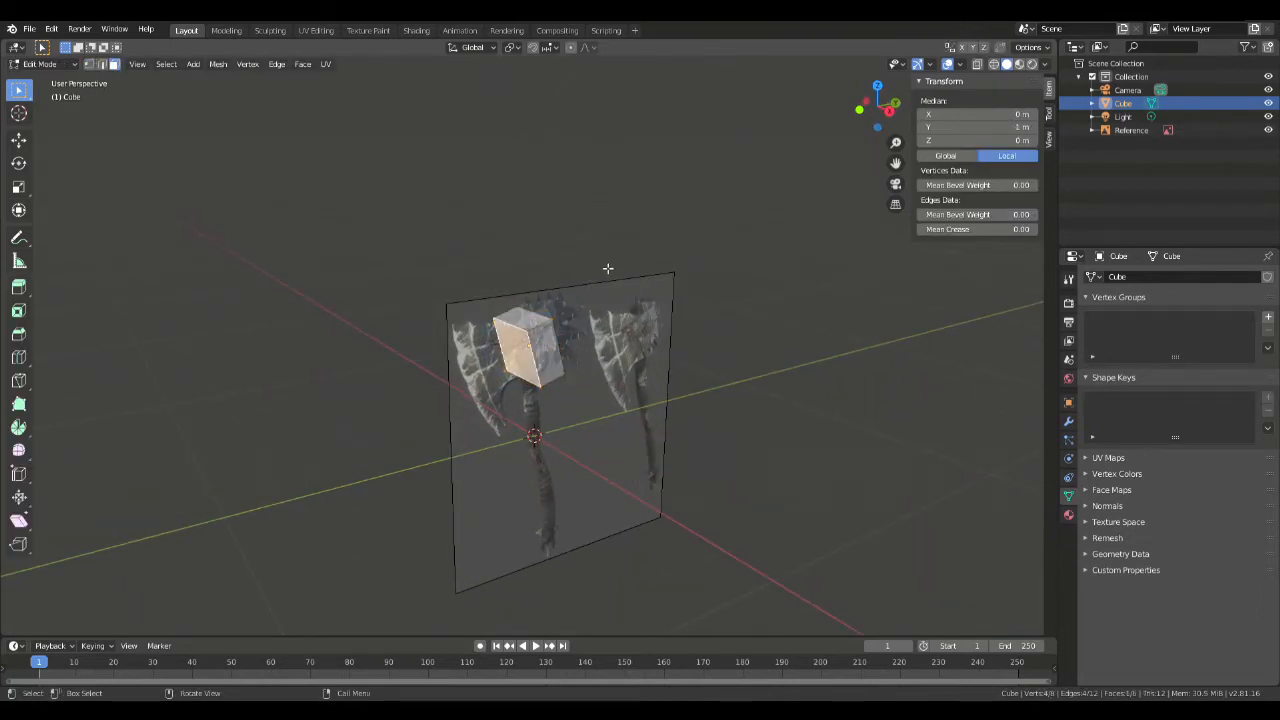
key(e)
click(586, 277)
key(KP_3)
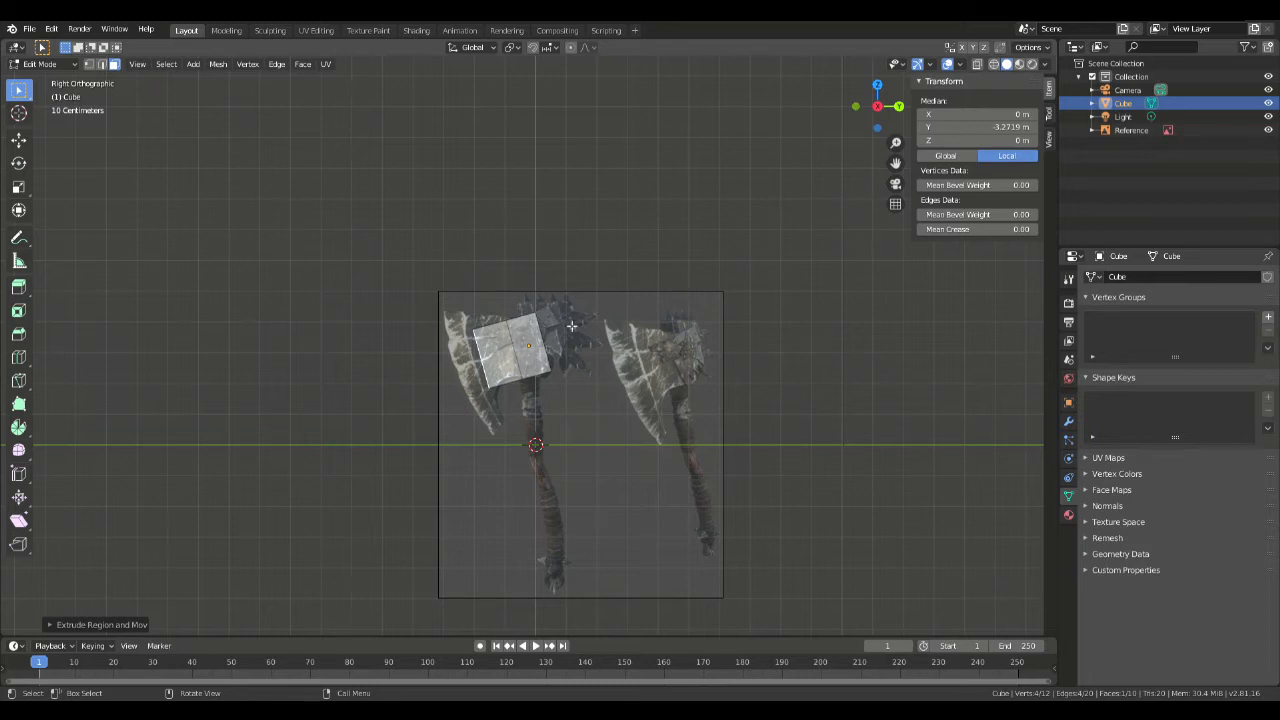
Step: Return to Object Mode and set the cube's X rotation to 0°
scroll(588, 318, up, 5)
click(648, 302)
click(534, 296)
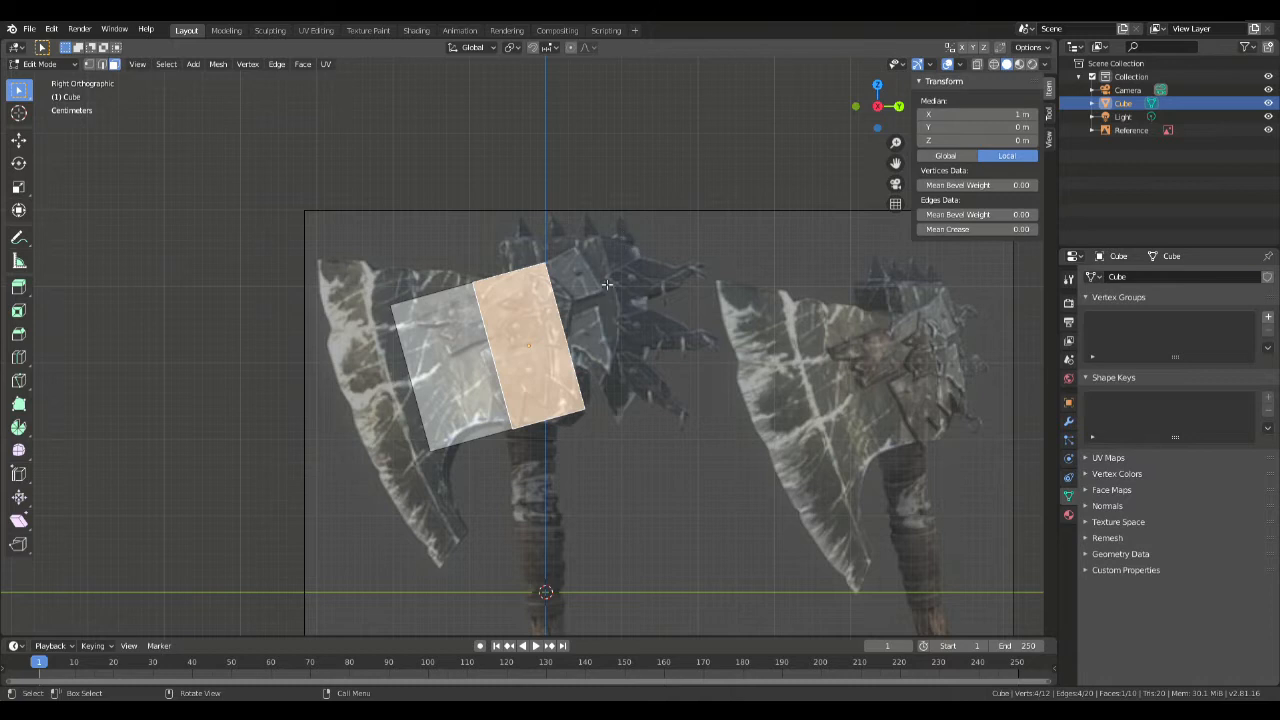
key(Tab)
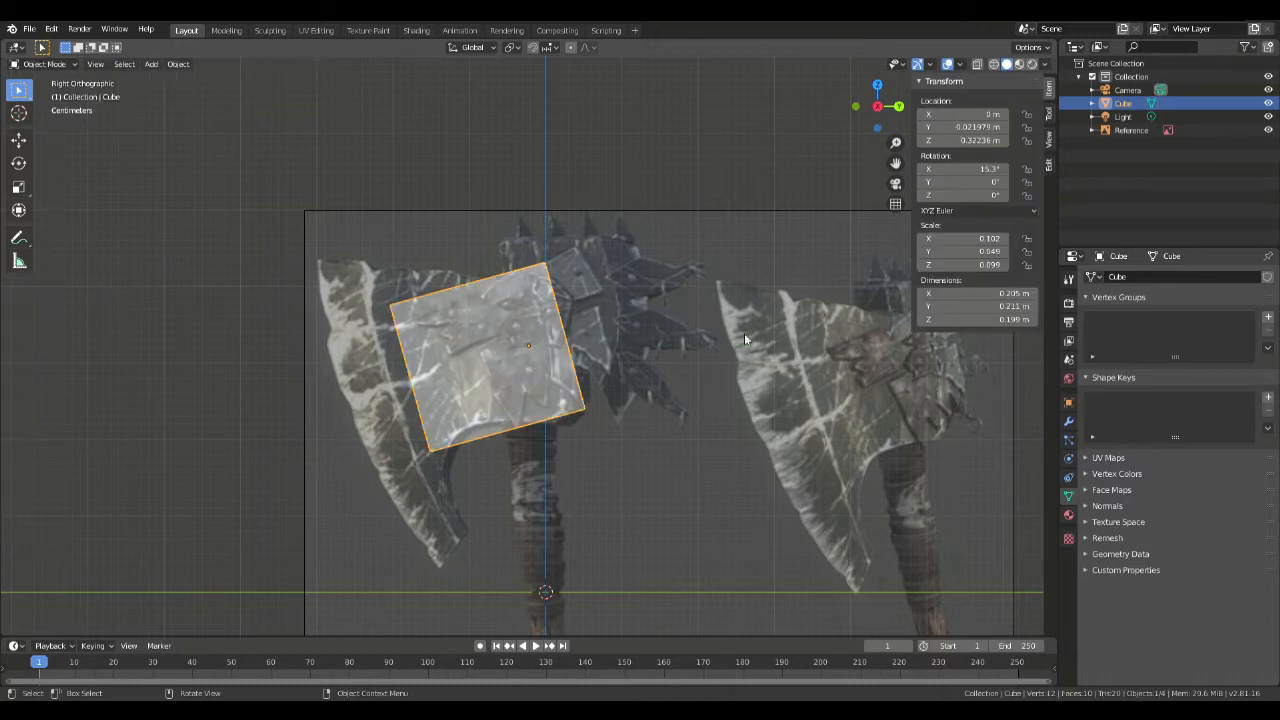
key(r)
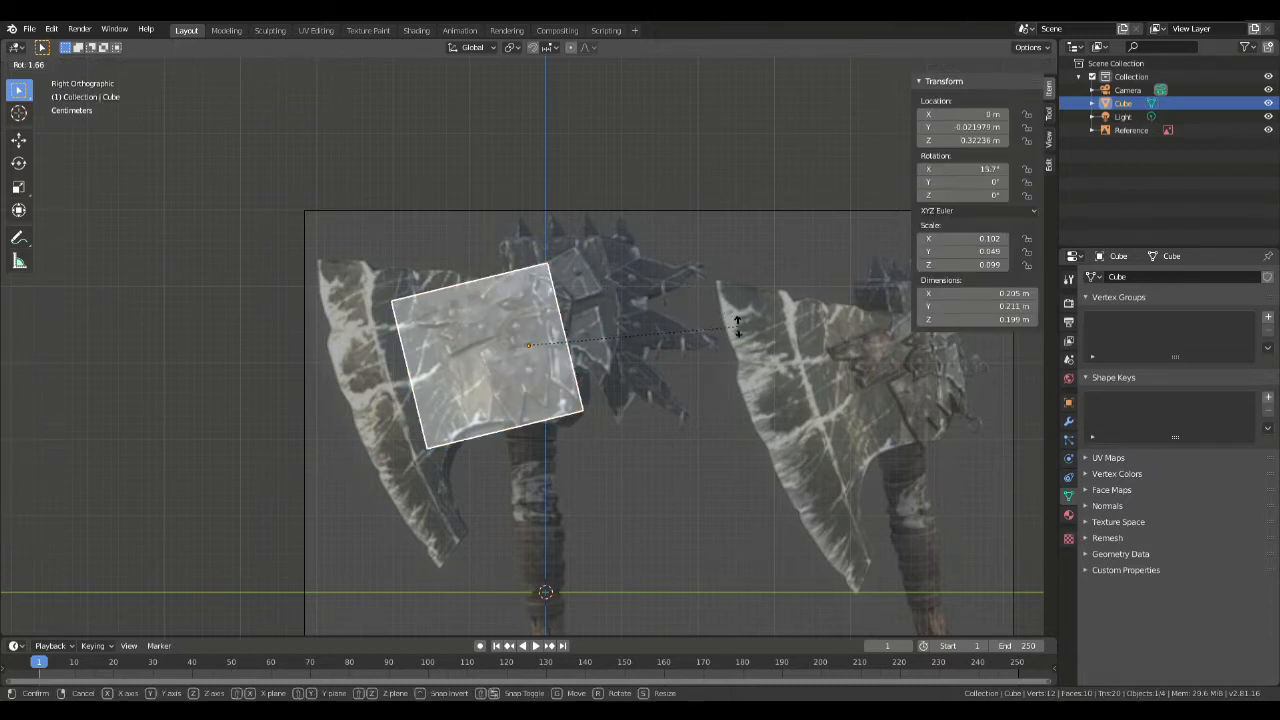
right_click(787, 373)
click(965, 168)
text(0)
key(Return)
Step: Rotate the reference image to about 6.4° around Y, move it to about Y 0.125 m and Z -0.017 m, and deselect it
click(451, 454)
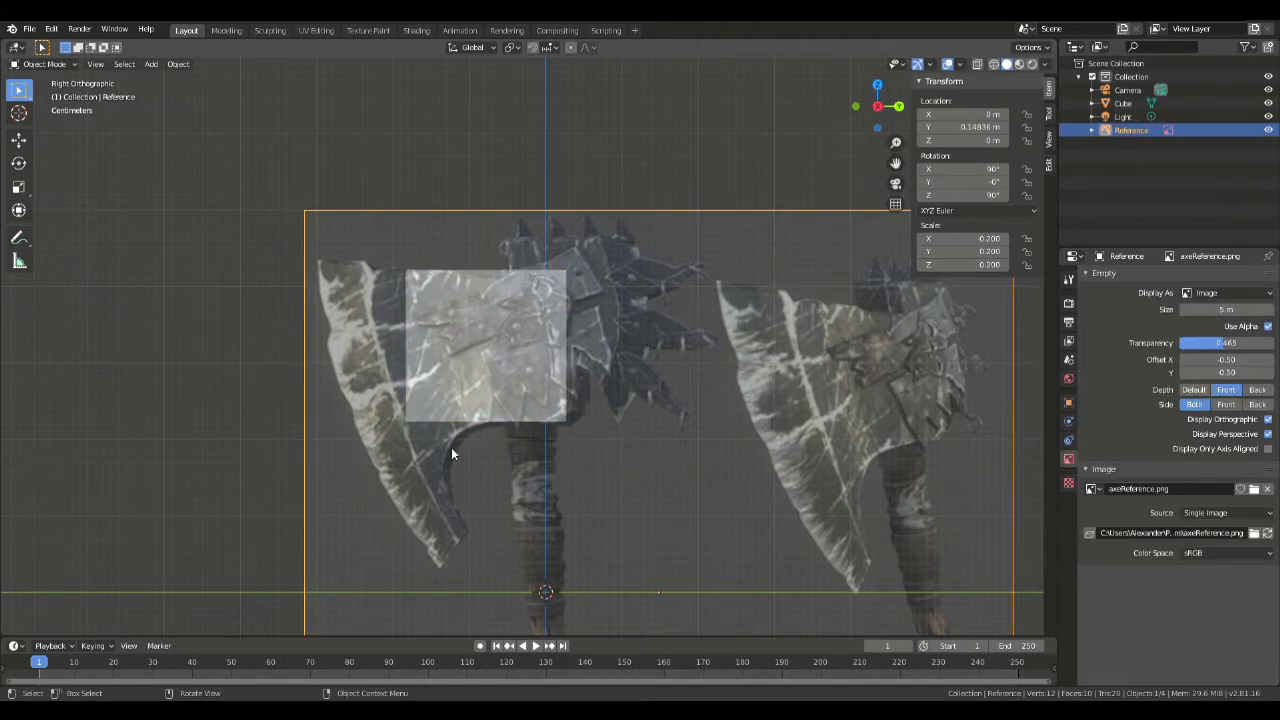
key(r)
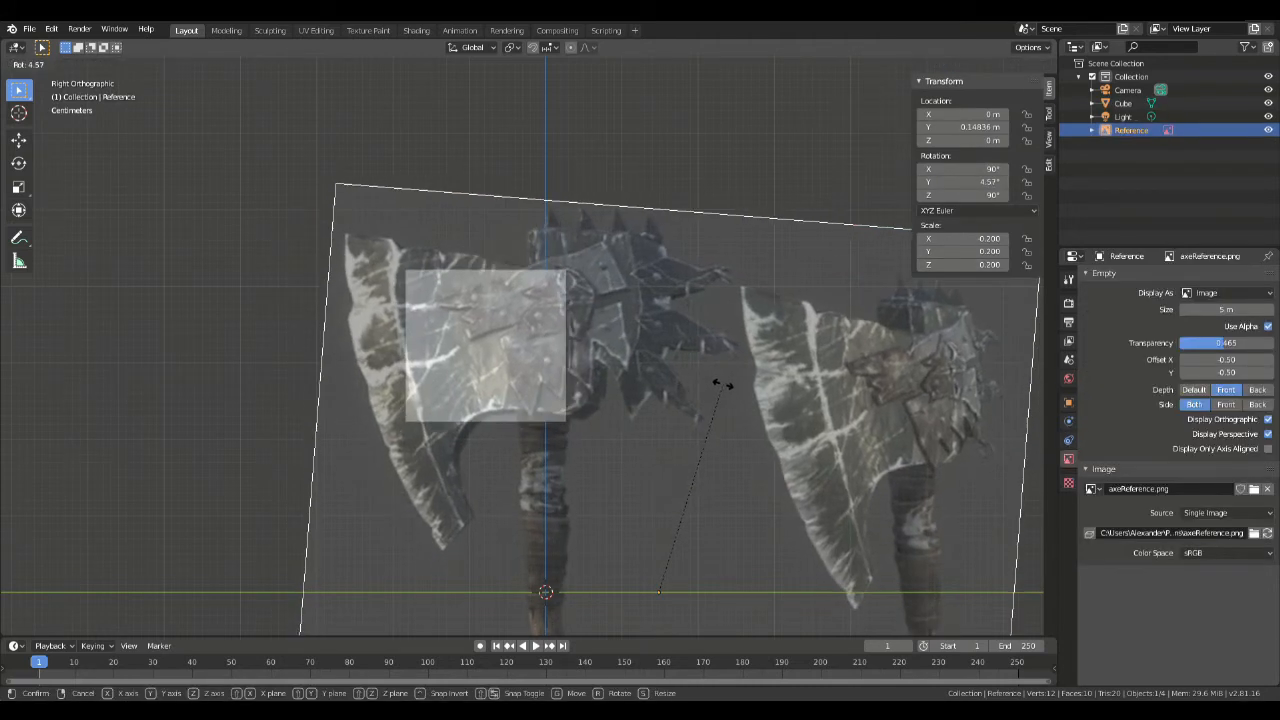
click(740, 386)
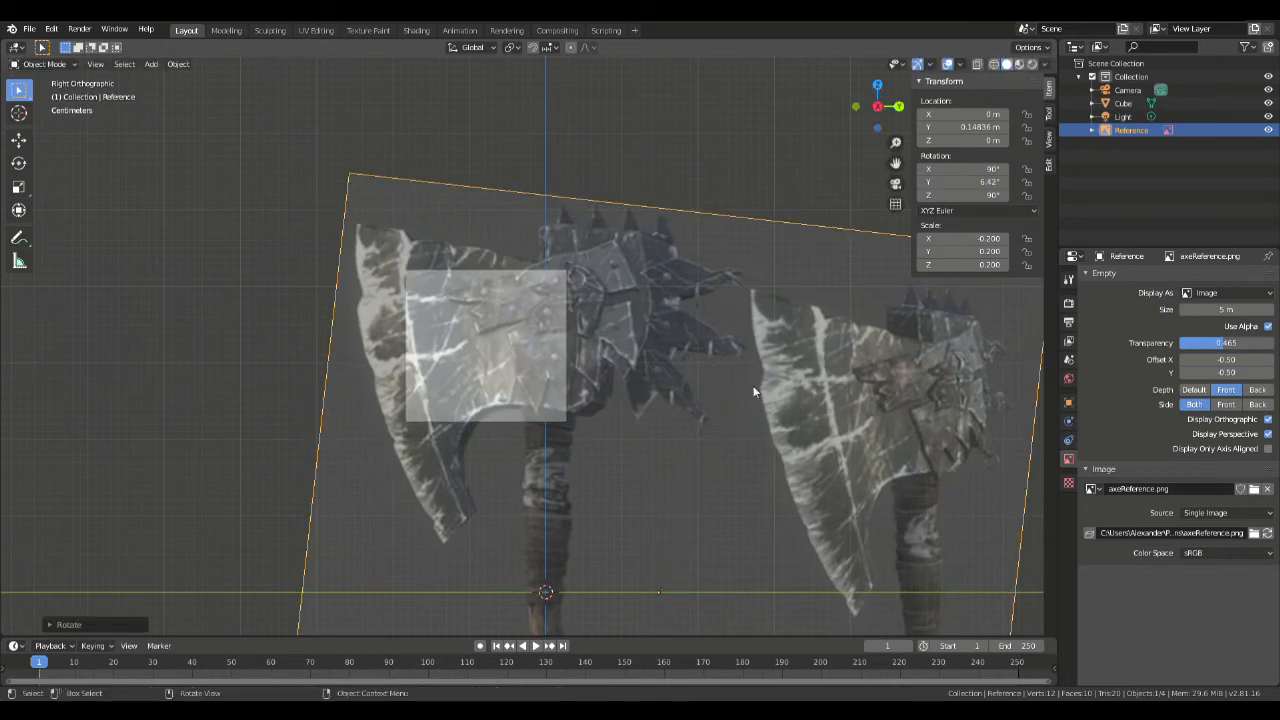
key(g)
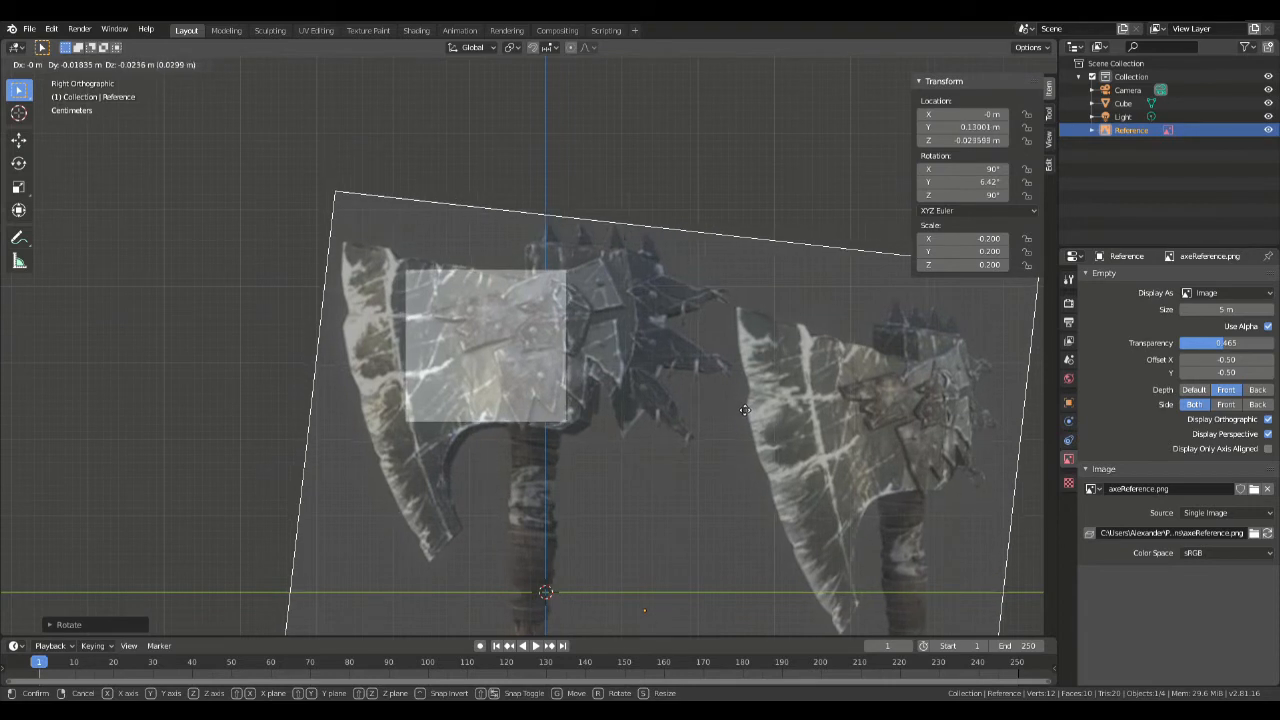
click(740, 405)
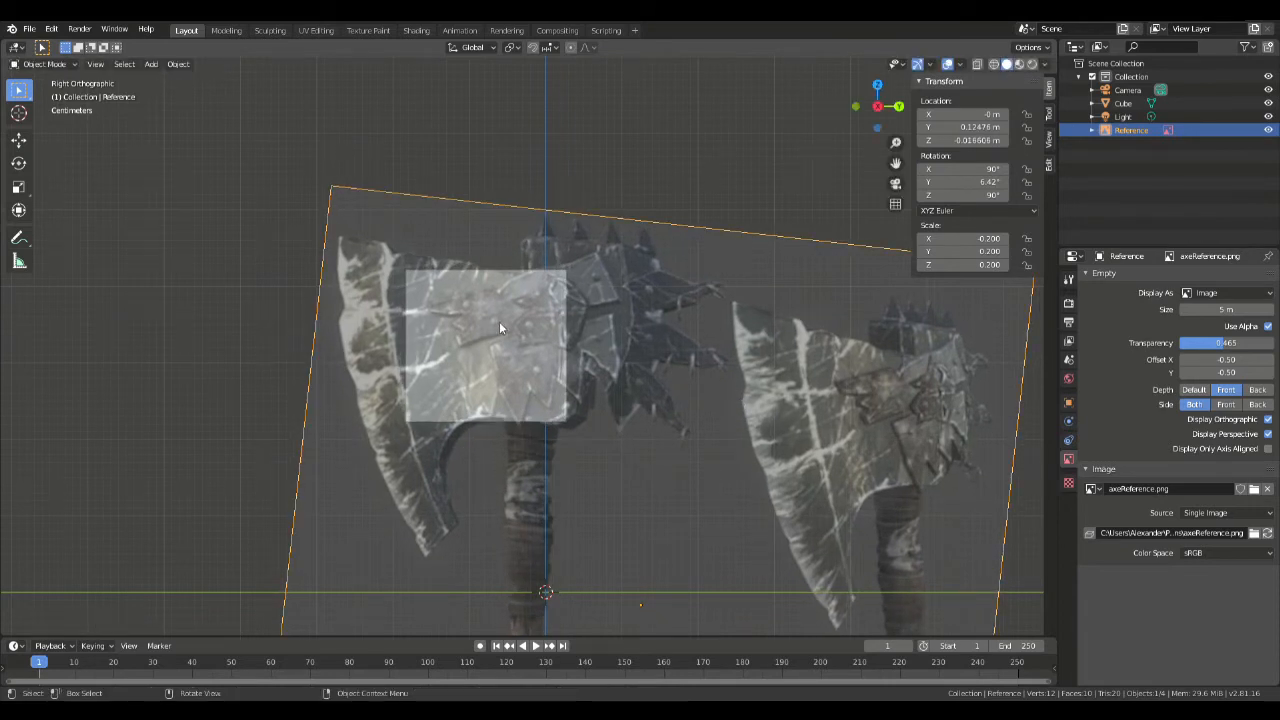
click(685, 80)
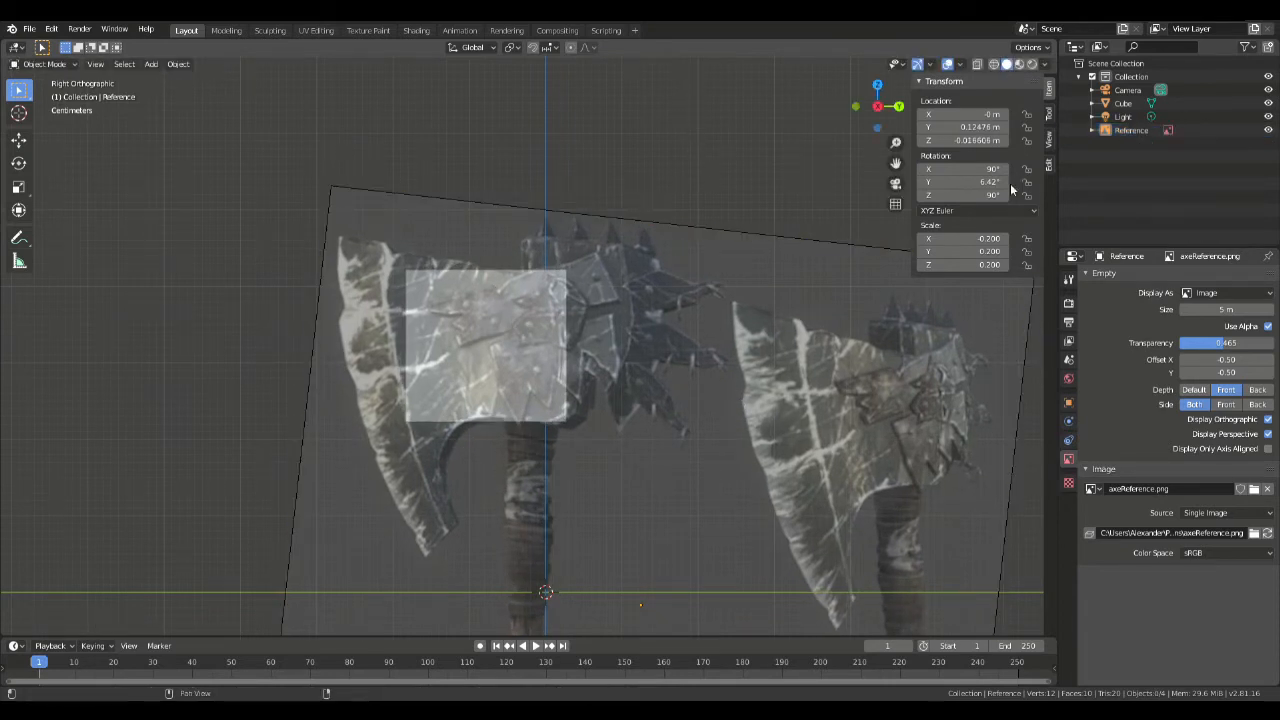
Step: Rename the cube object as AxeHead
click(1126, 104)
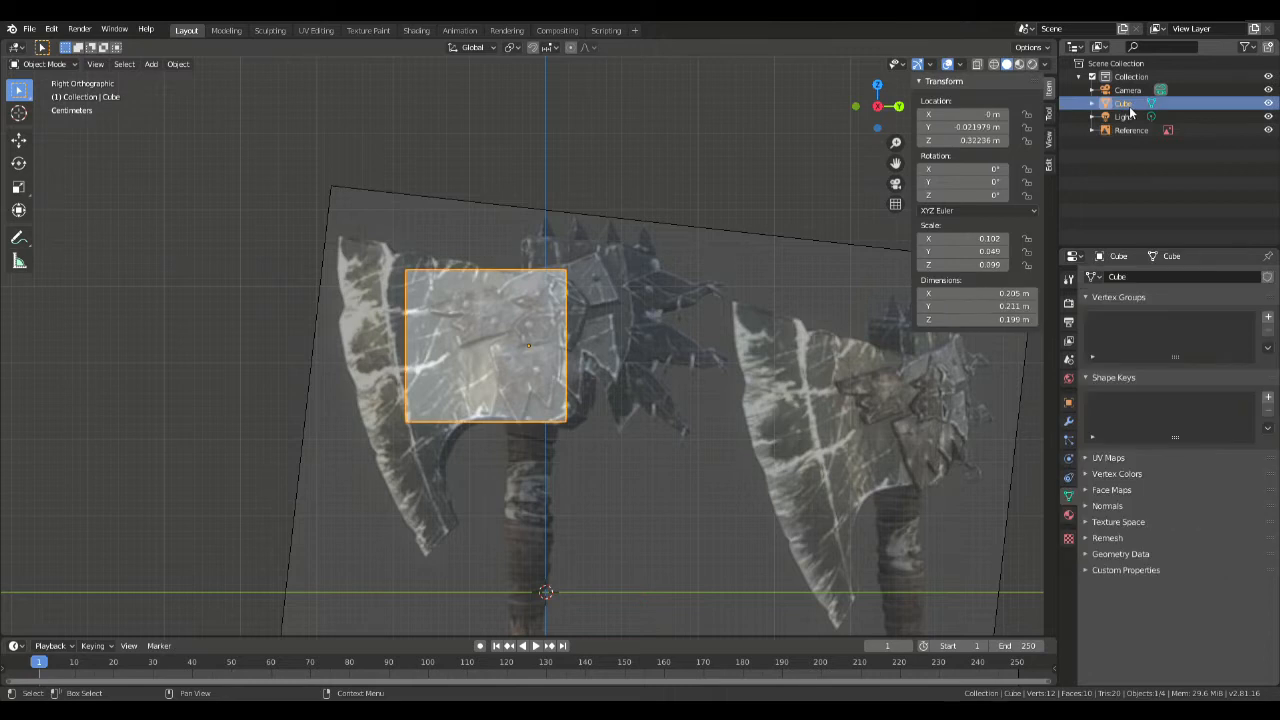
double_click(1126, 104)
text(AxeHe)
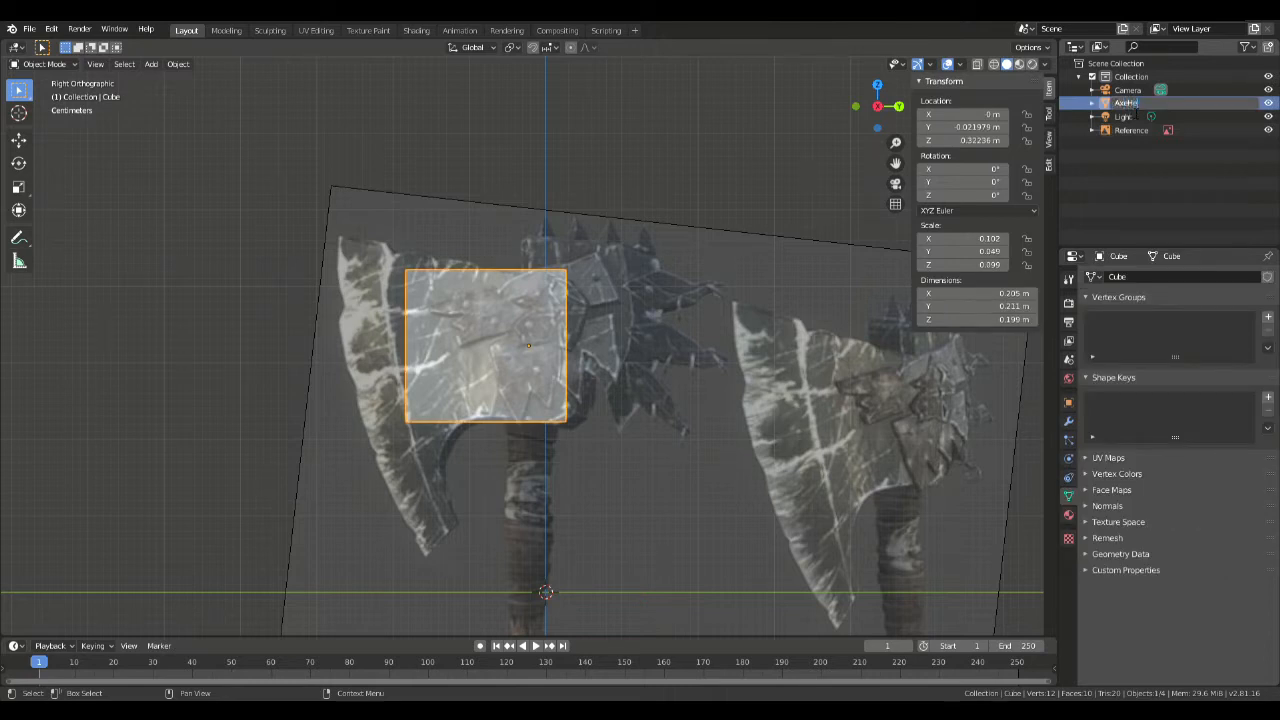
text(ad)
key(Return)
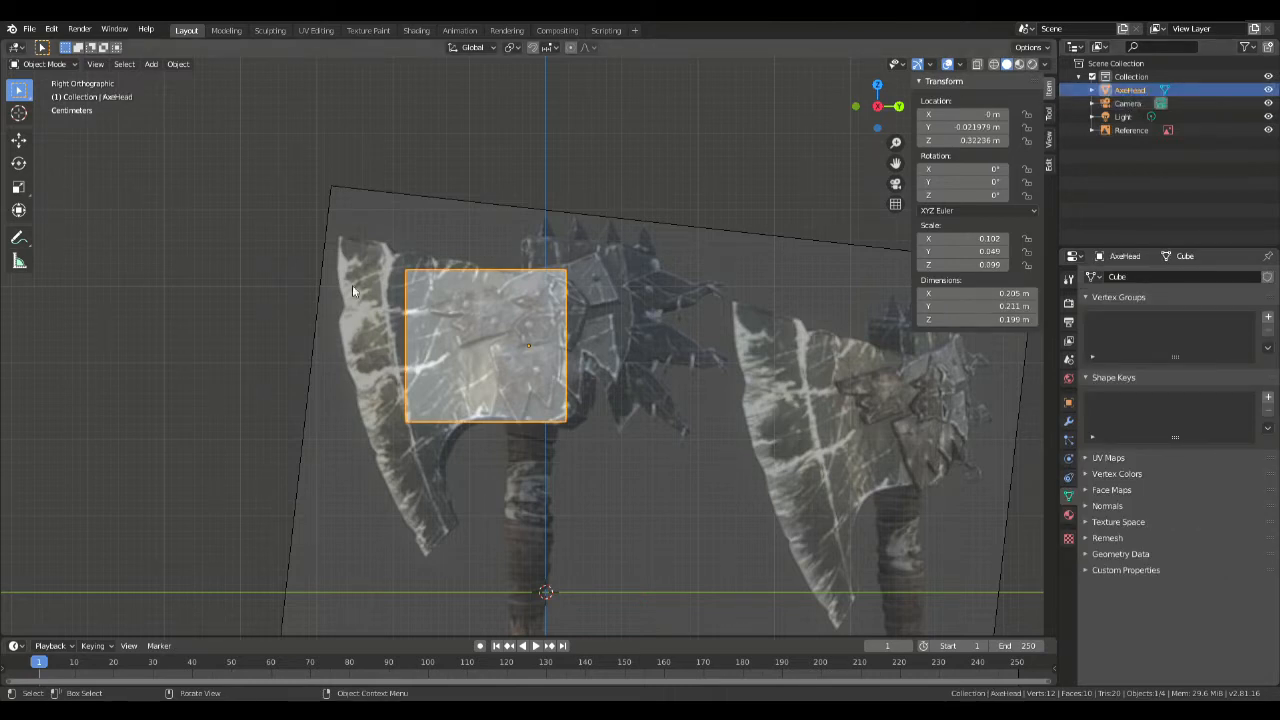
Step: Narrow the AxeHead's blade-side end face to about three-quarters of its width along global X
middle_drag(573, 208, 617, 187)
key(Tab)
key(KP_3)
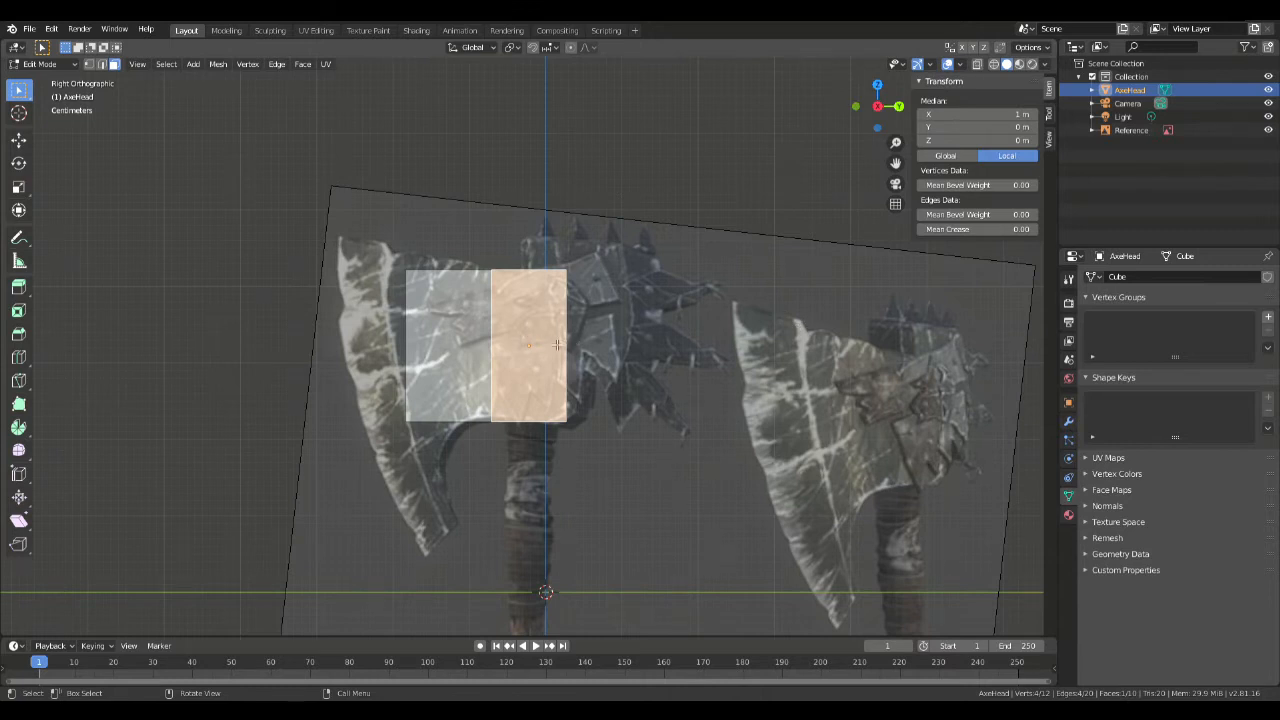
click(442, 356)
middle_drag(488, 250, 518, 295)
click(417, 346)
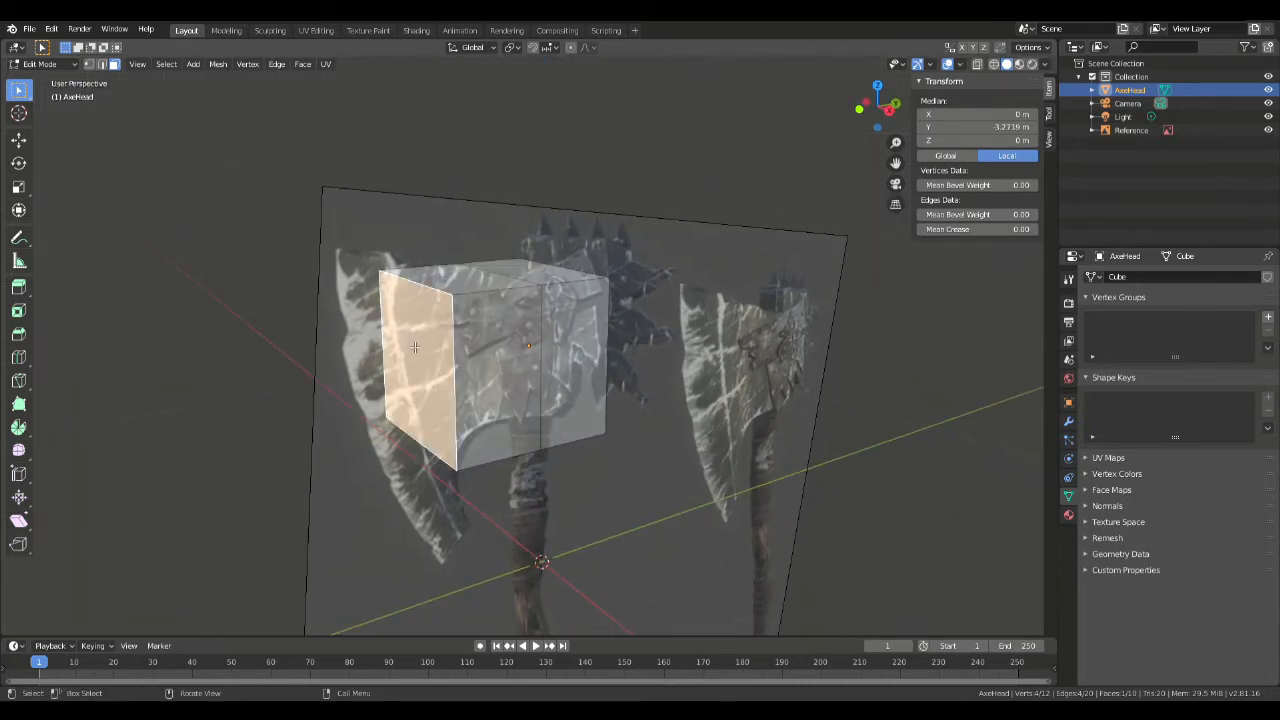
key(KP_3)
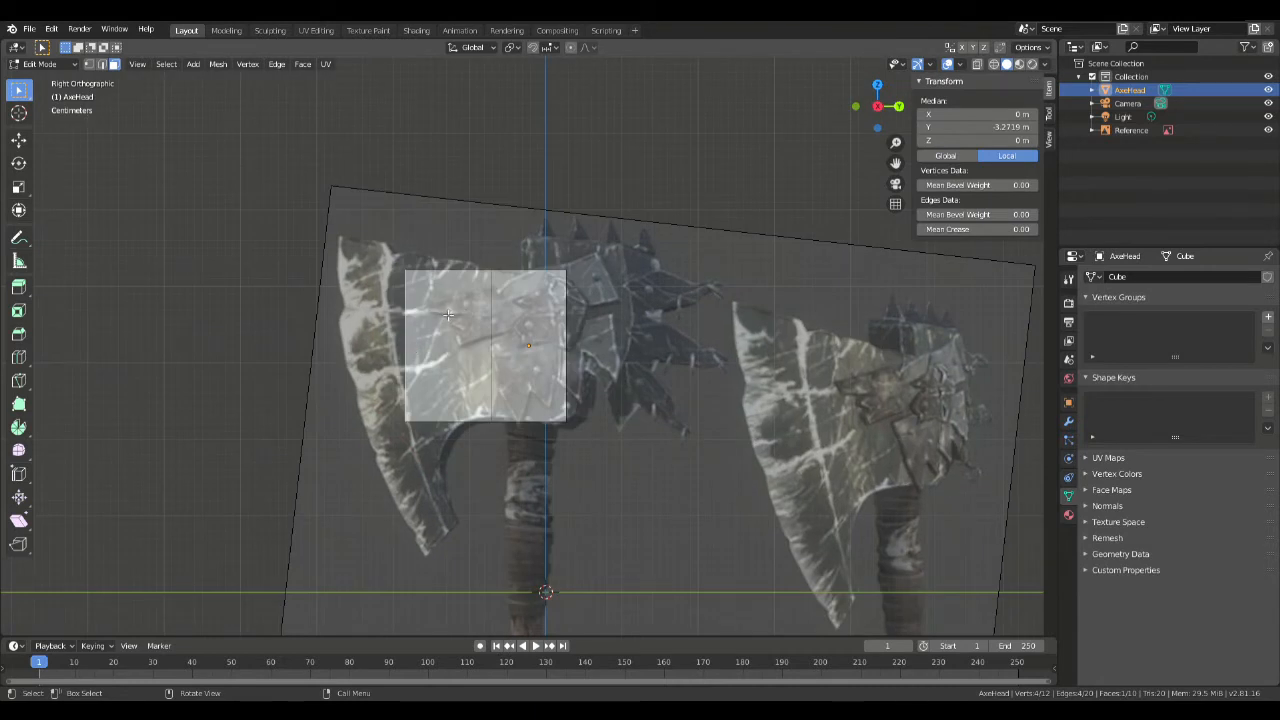
middle_drag(446, 319, 746, 584)
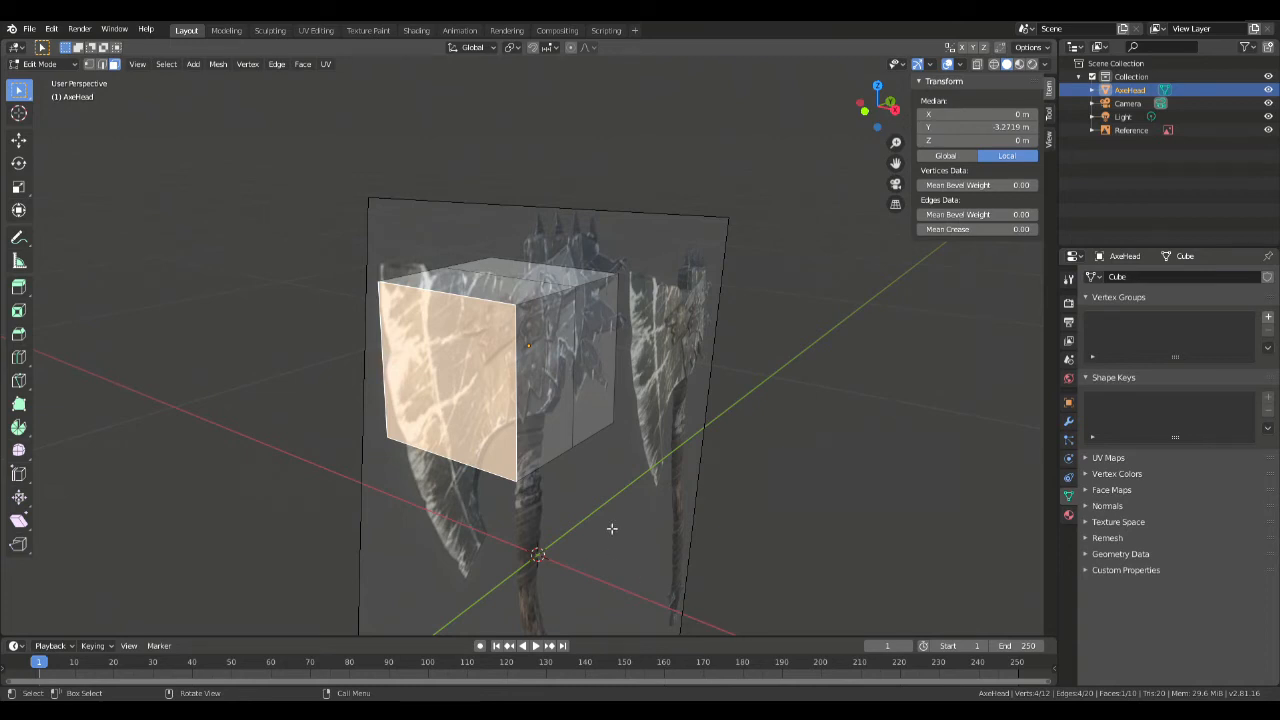
key(KP_1)
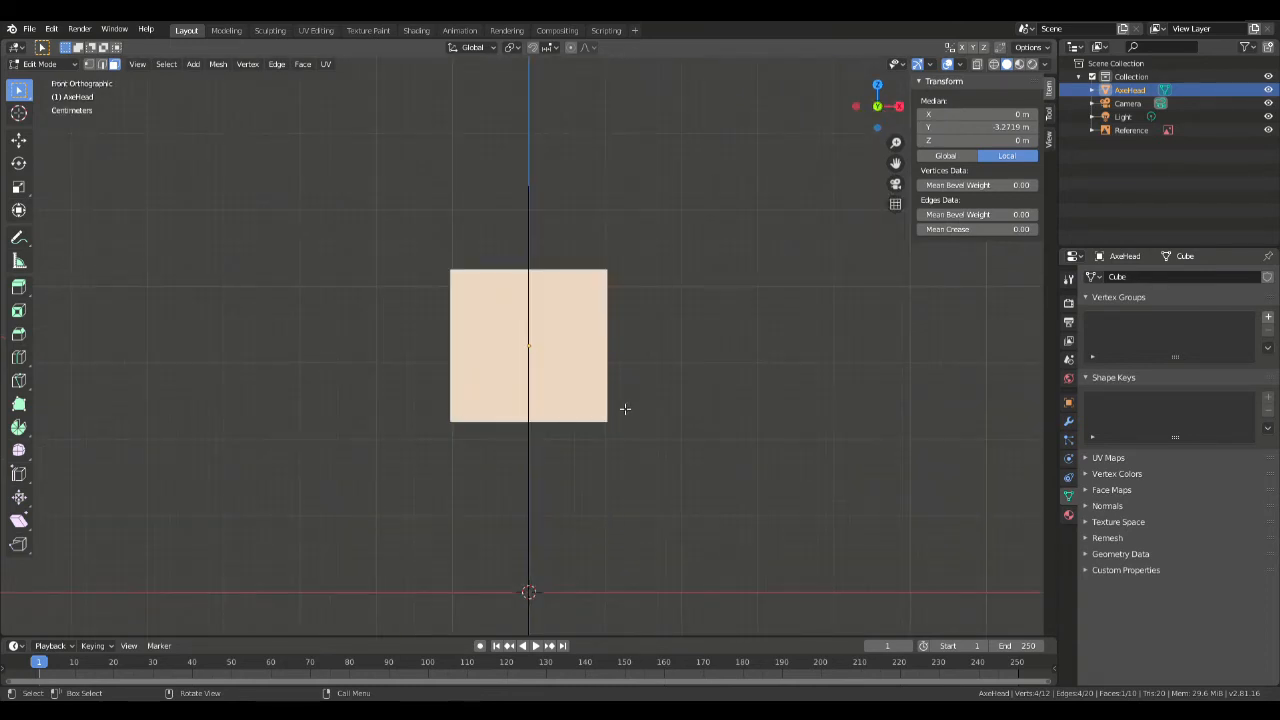
key(s)
key(x)
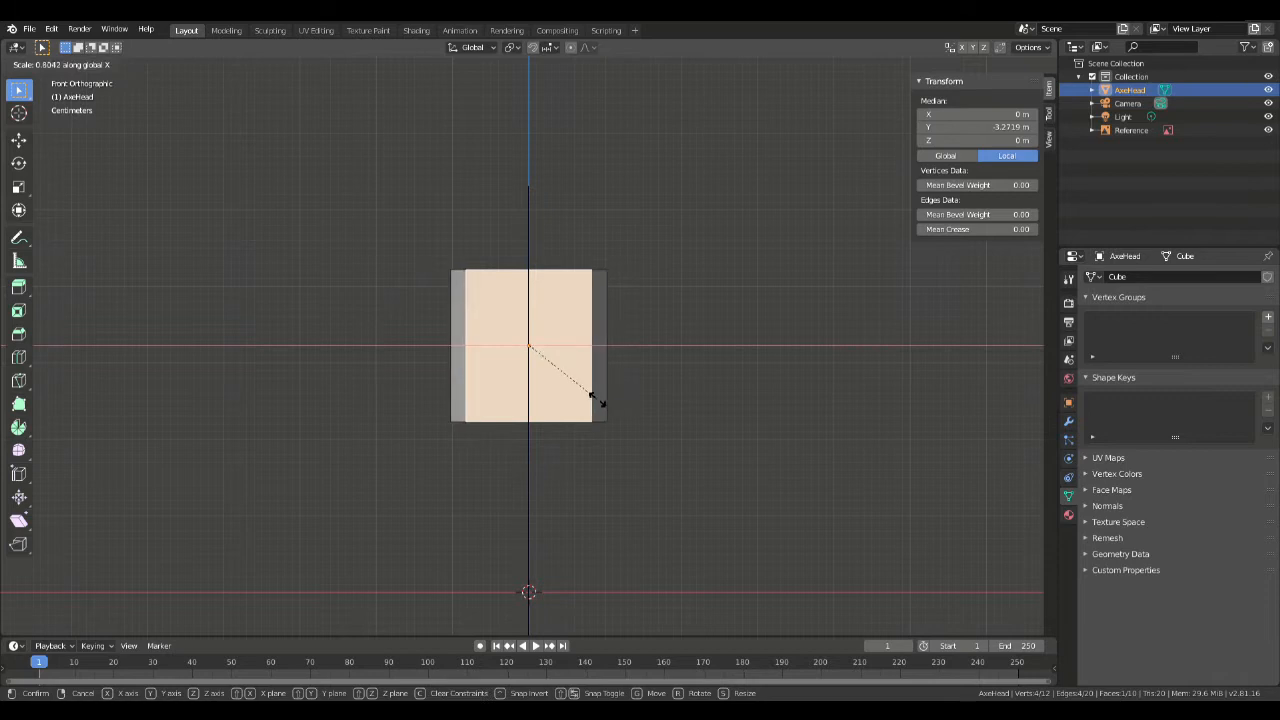
click(586, 396)
Step: Move the narrowed end face about 0.049 m along global Y, back toward the handle
key(KP_3)
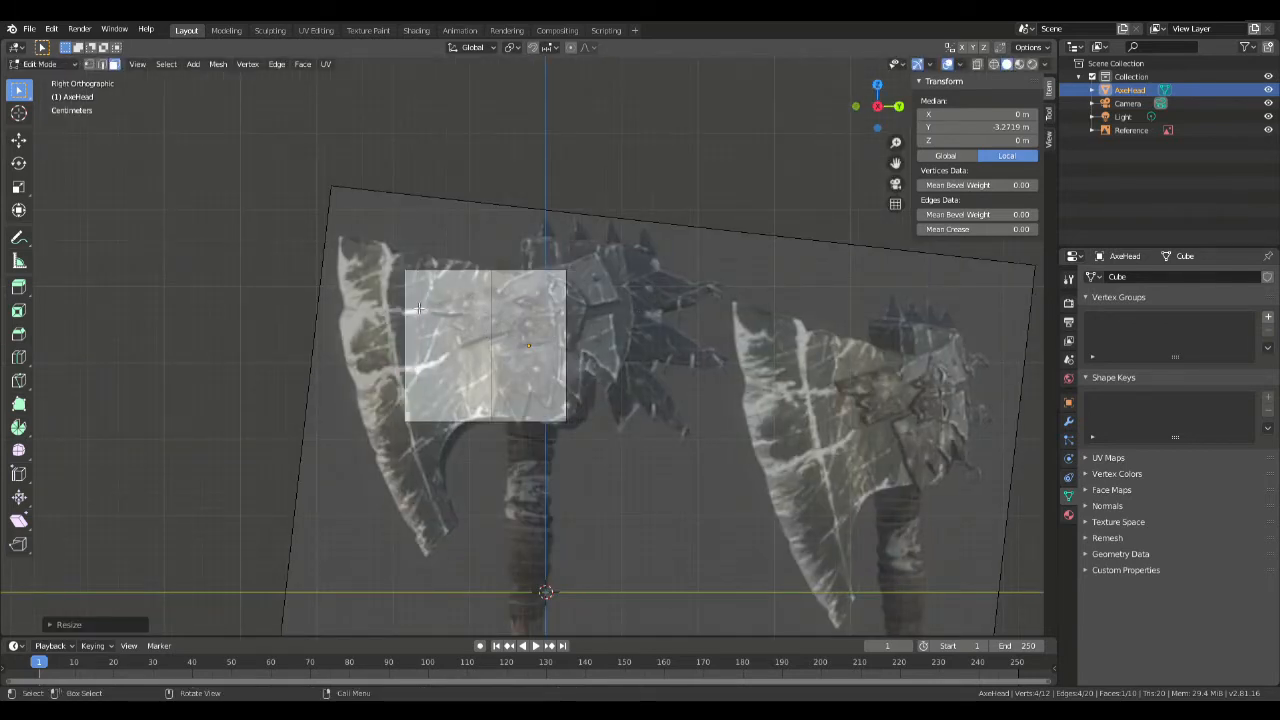
key(g)
key(y)
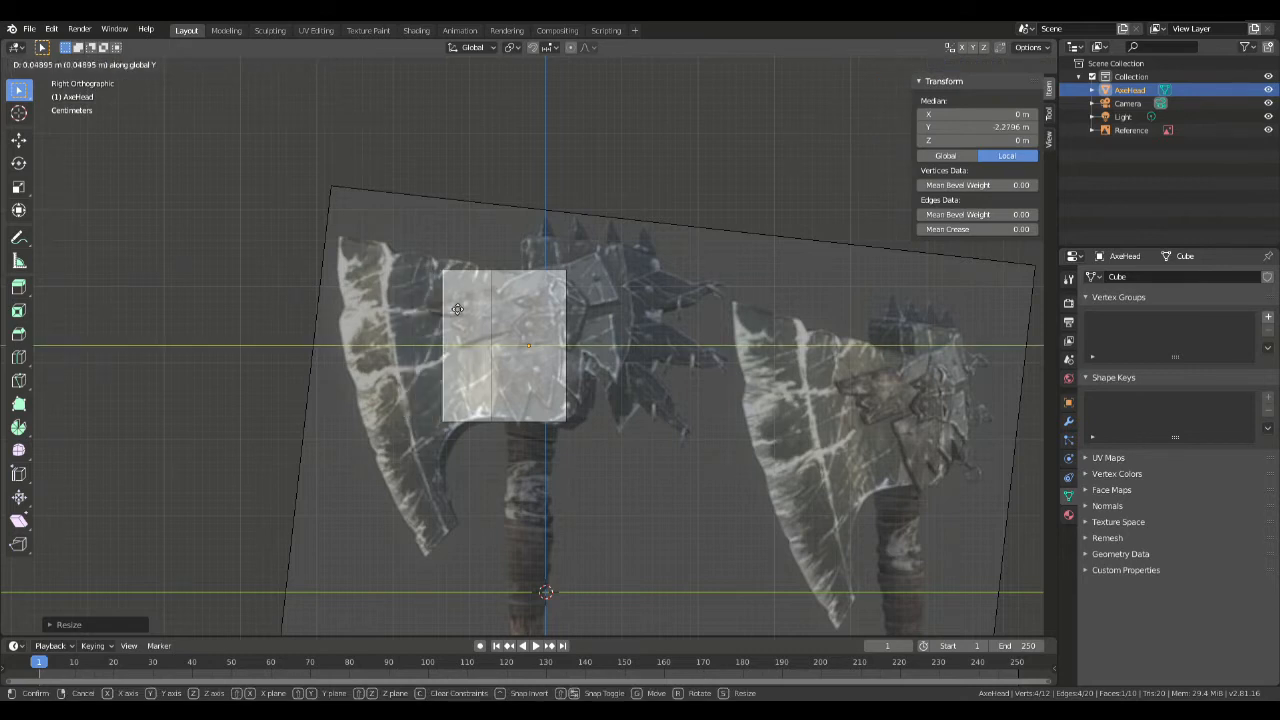
click(457, 308)
Step: Extrude the end face twice toward the blade, first about 0.073 m and then out to the cutting edge
key(e)
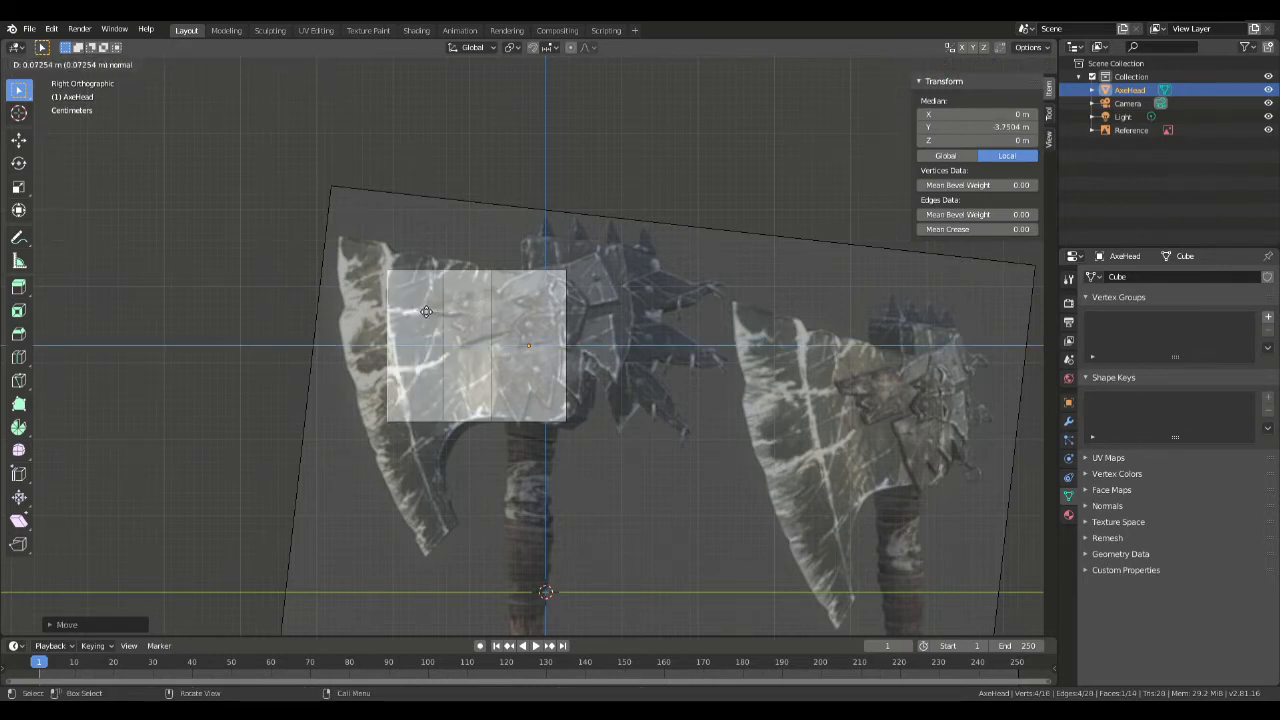
click(424, 308)
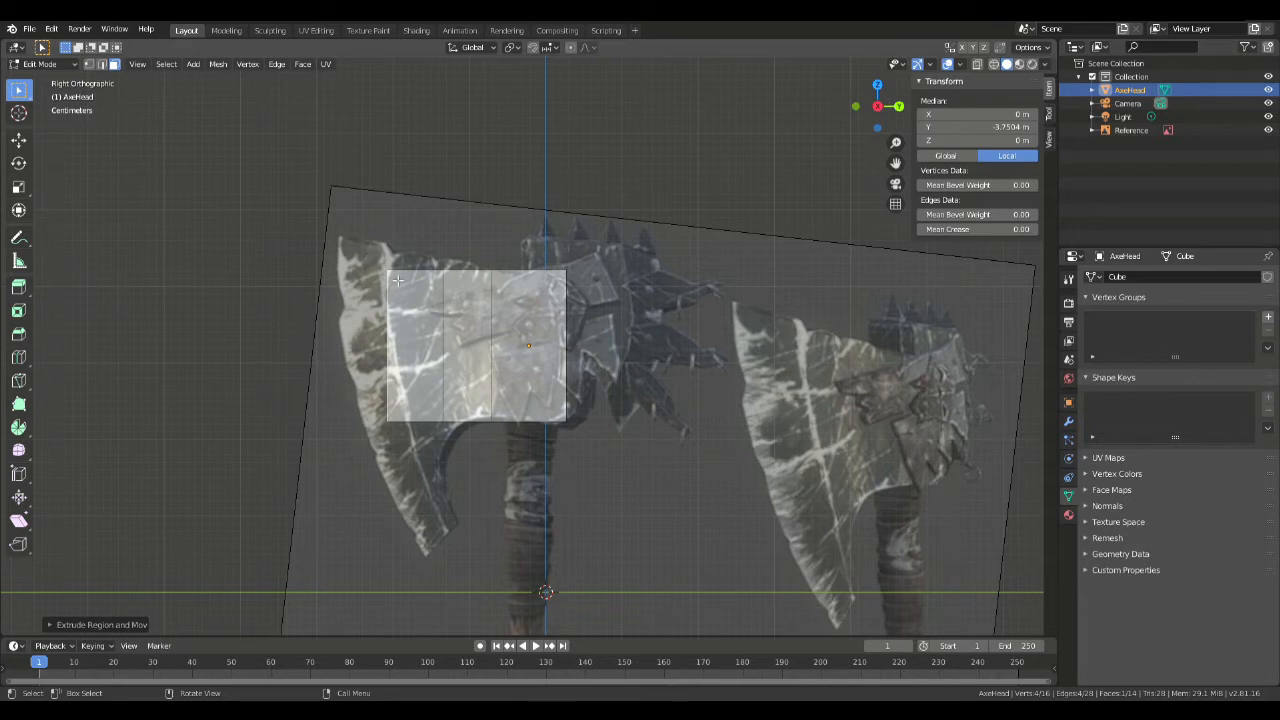
key(e)
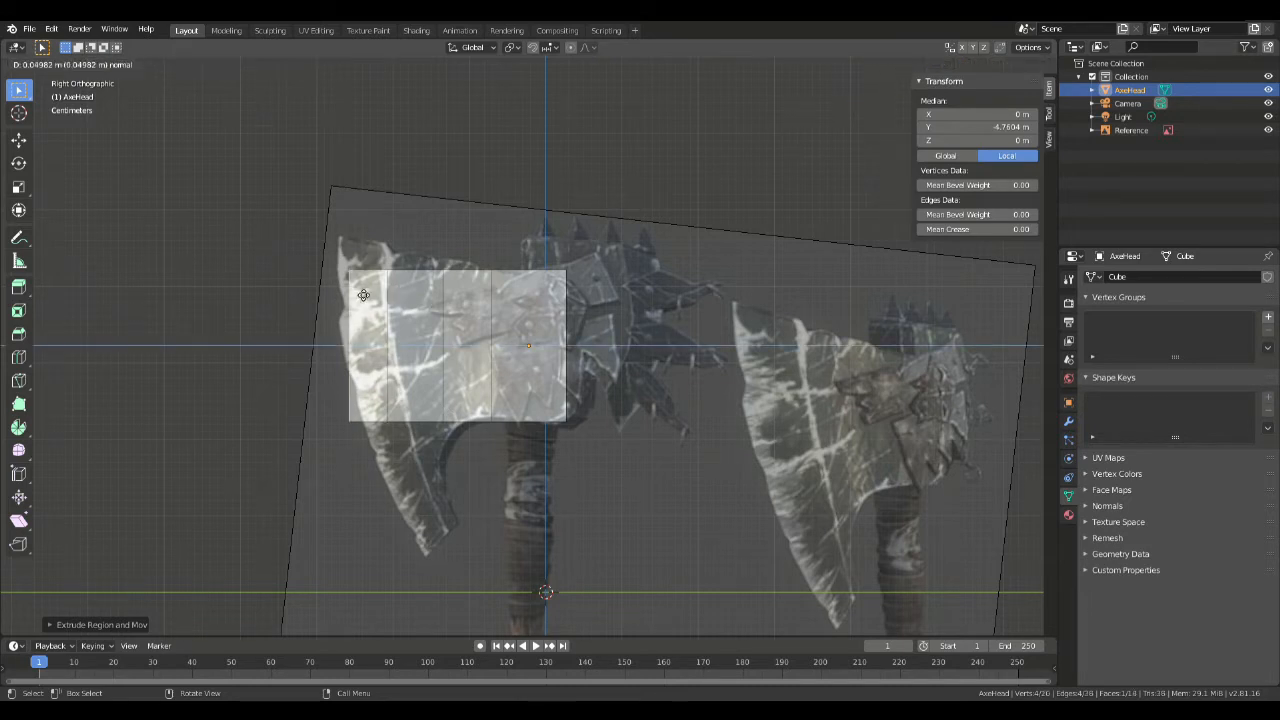
click(358, 293)
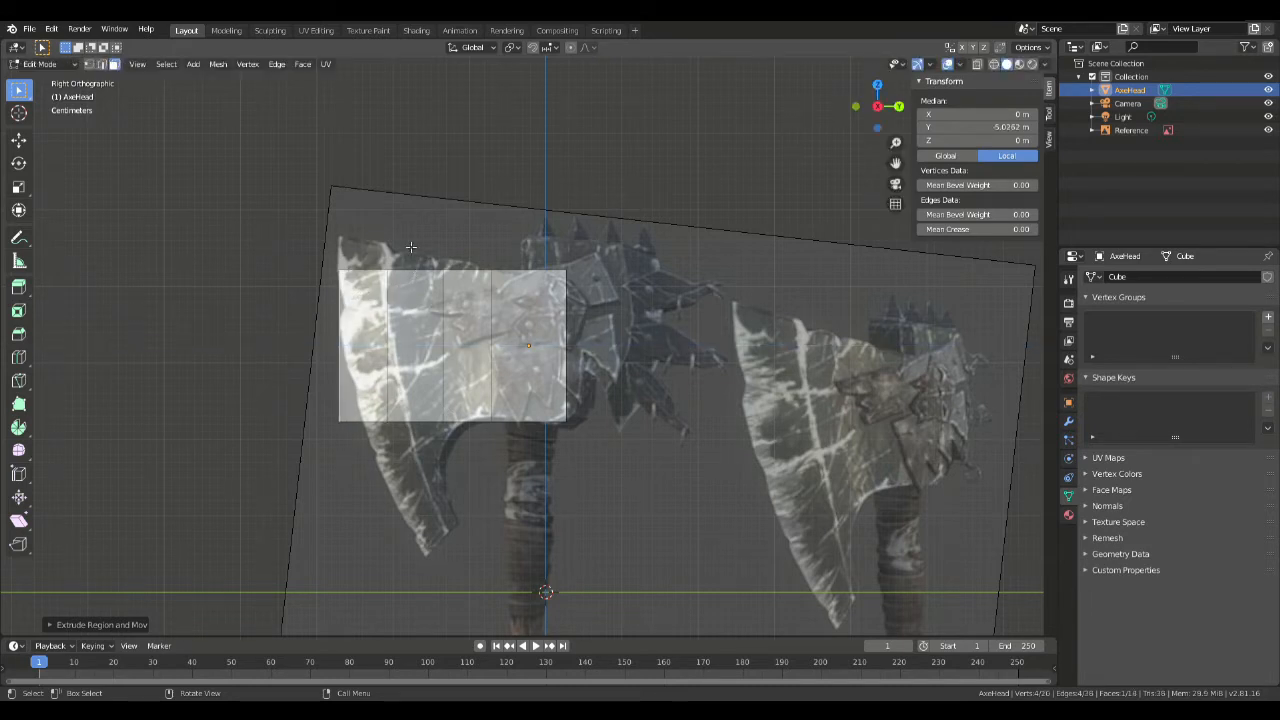
Step: Turn on X-ray display for the AxeHead mesh and switch to vertex selection
click(978, 65)
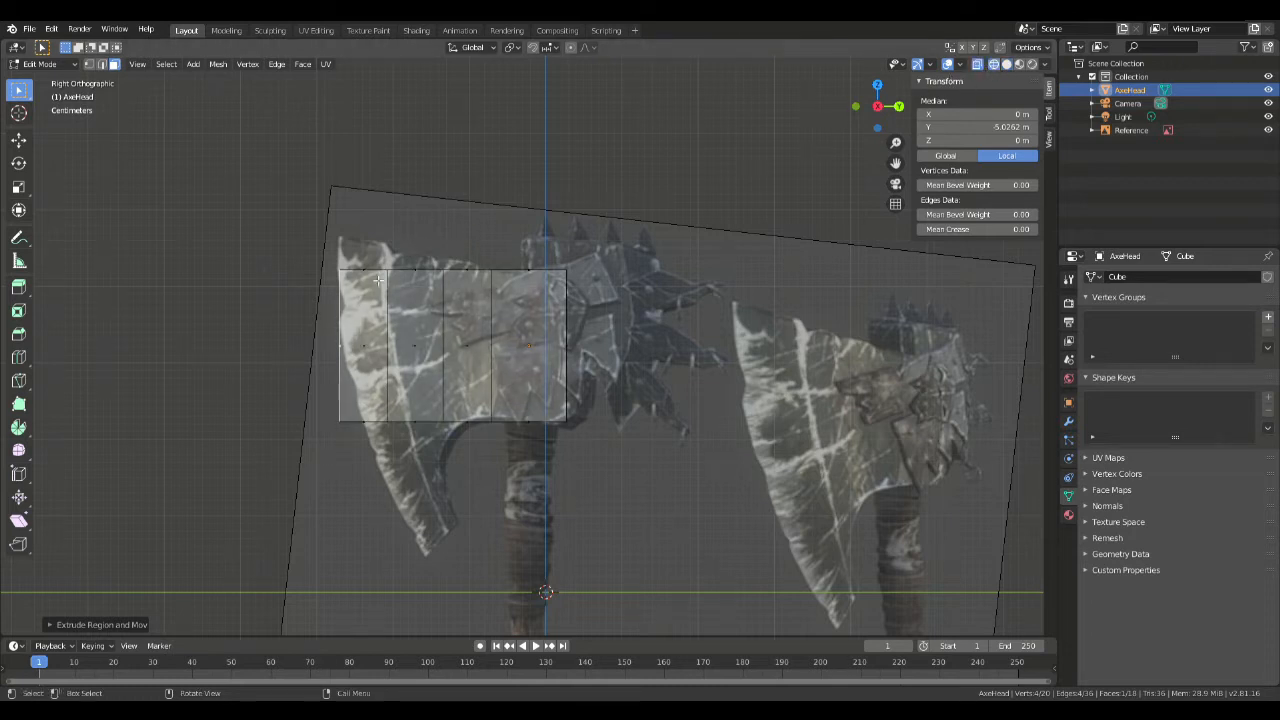
click(425, 272)
middle_drag(414, 199, 420, 207)
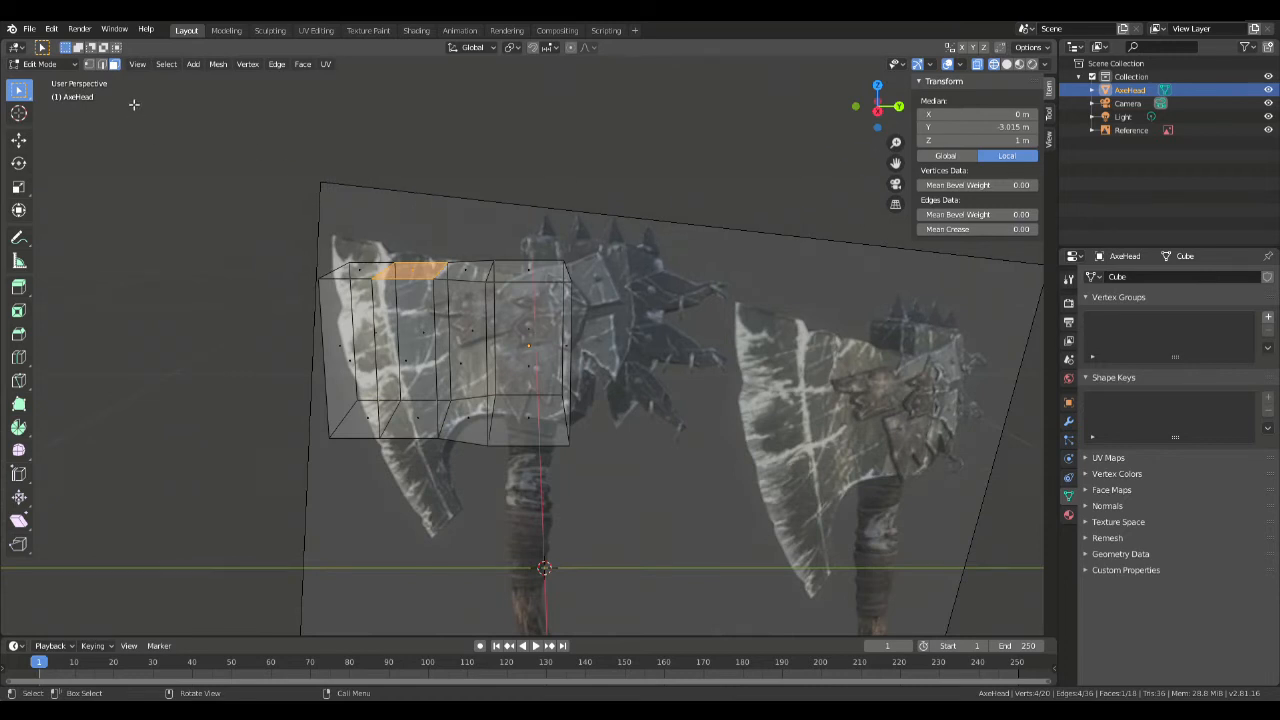
click(90, 65)
middle_drag(257, 227, 360, 260)
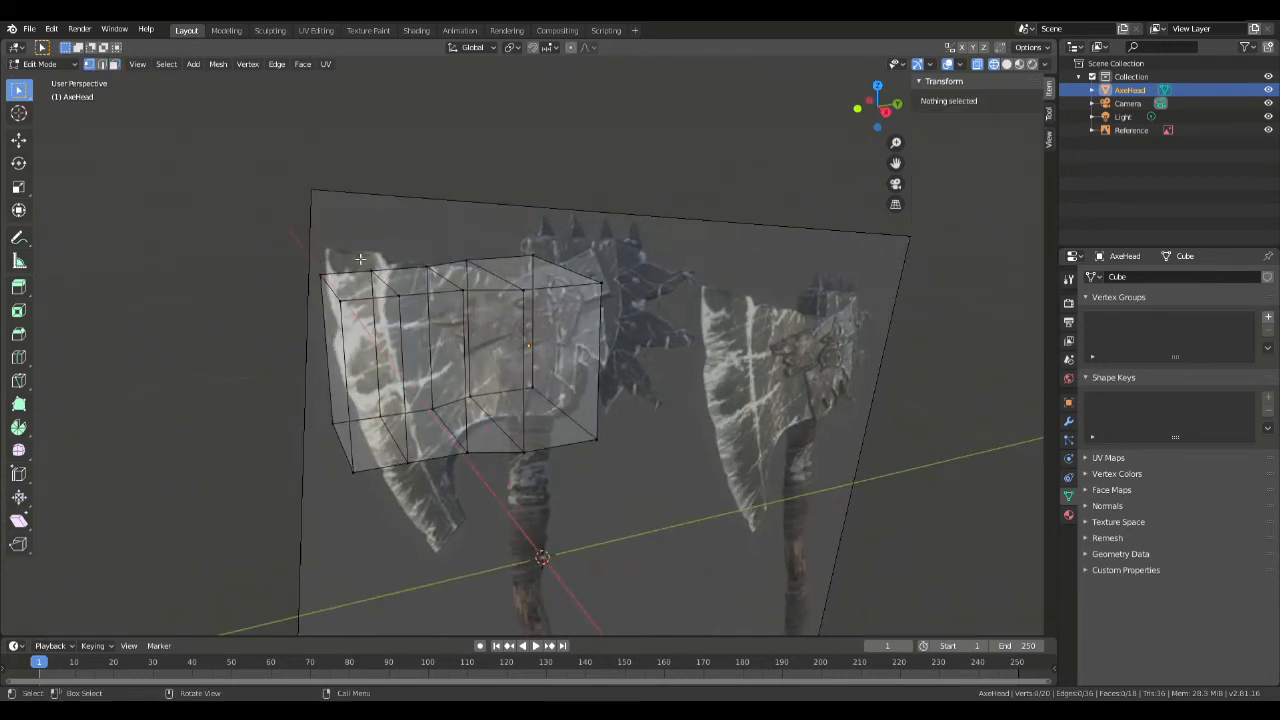
Step: In right orthographic view, raise the top vertices of the two edge loops nearest the blade to match the reference's upper blade corner
click(416, 326)
key(KP_1)
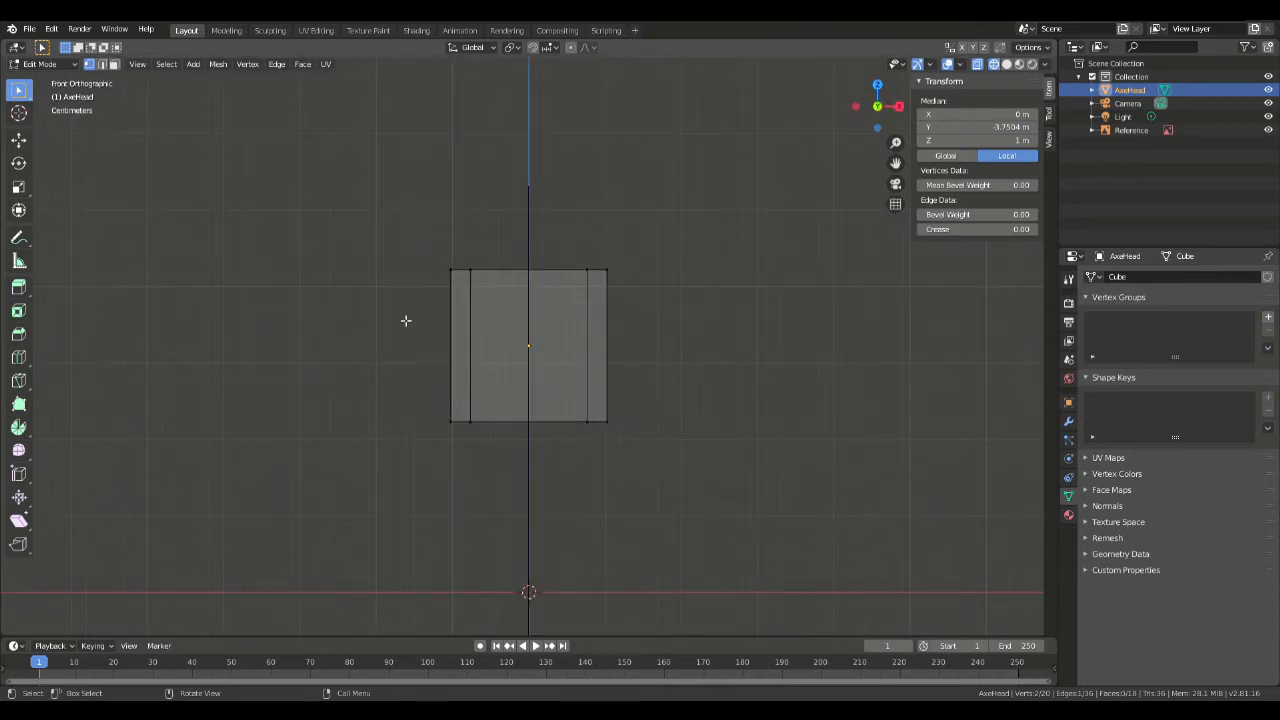
key(KP_3)
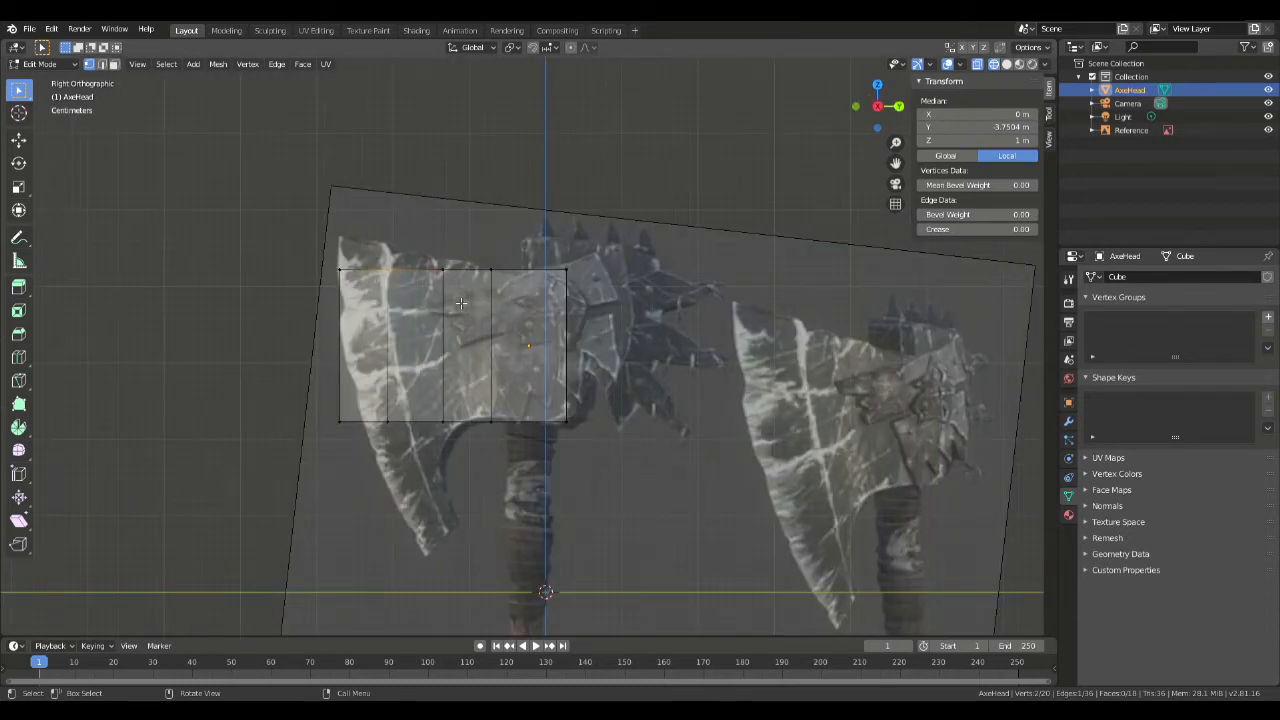
key(g)
click(372, 279)
drag(308, 238, 354, 286)
key(g)
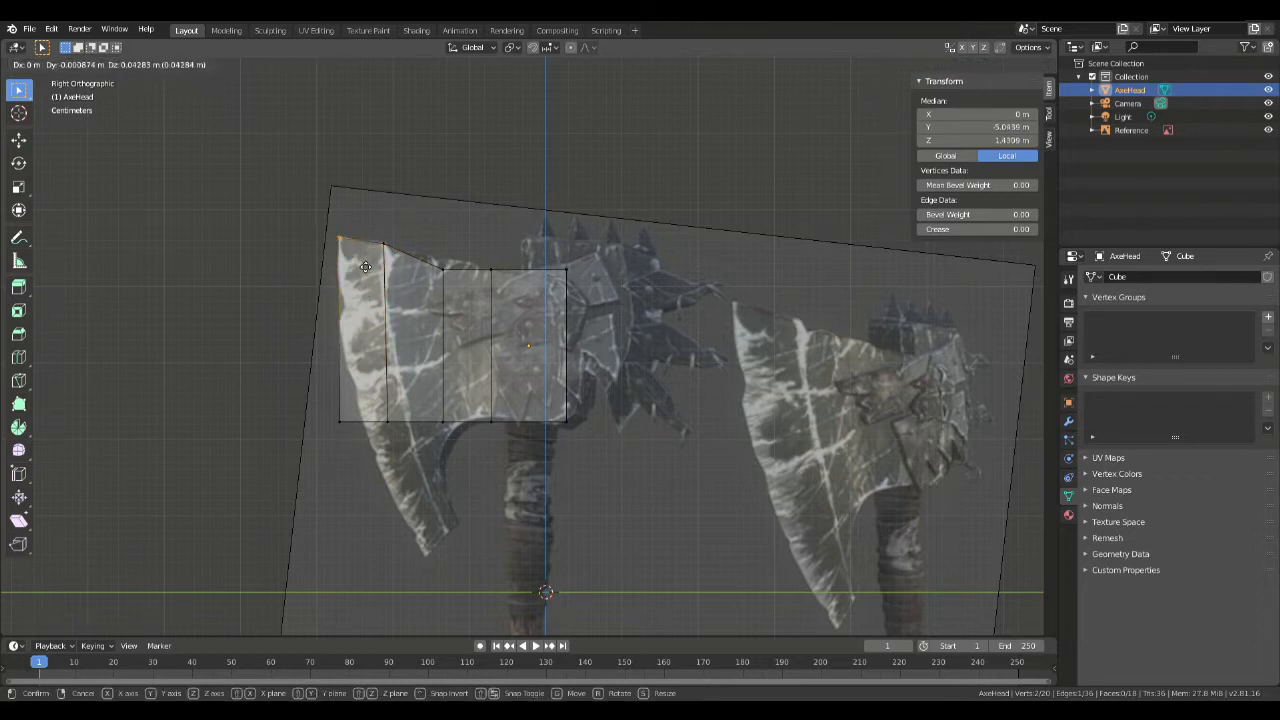
click(366, 267)
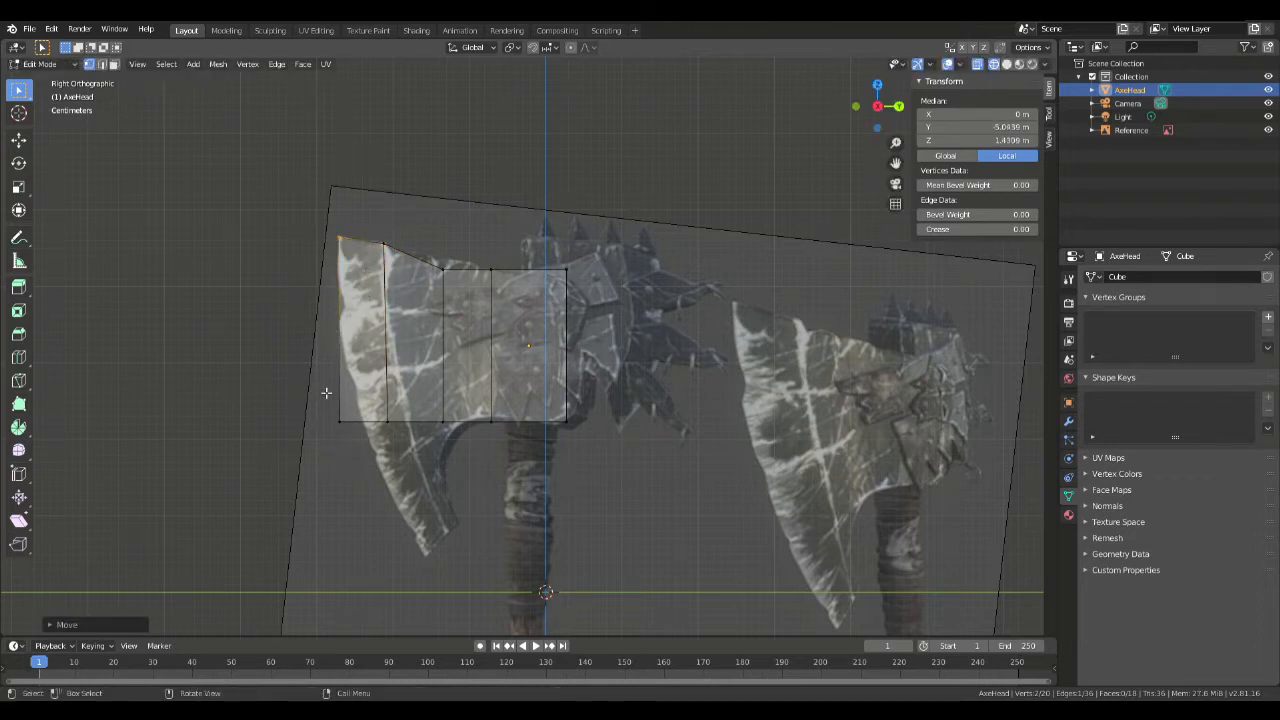
Step: Move the bottom vertices of the same two blade-side loops down to the lower tip of the reference blade
drag(331, 397, 365, 462)
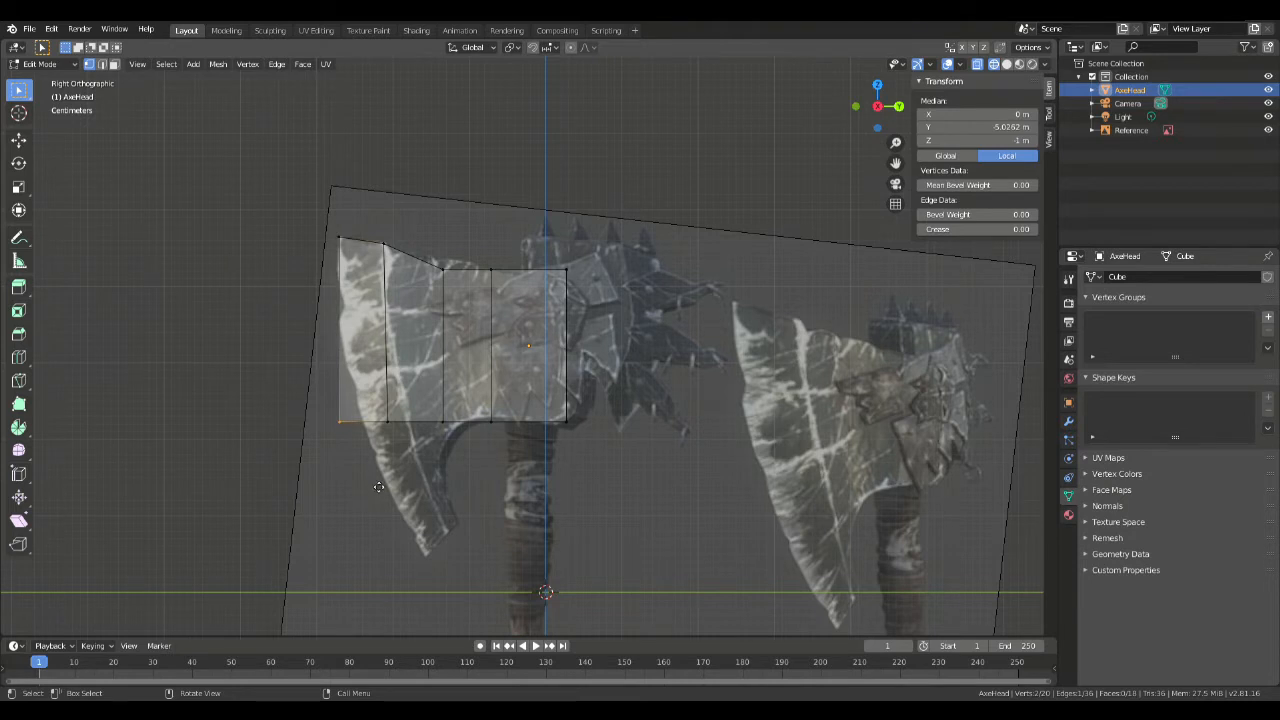
key(g)
click(462, 622)
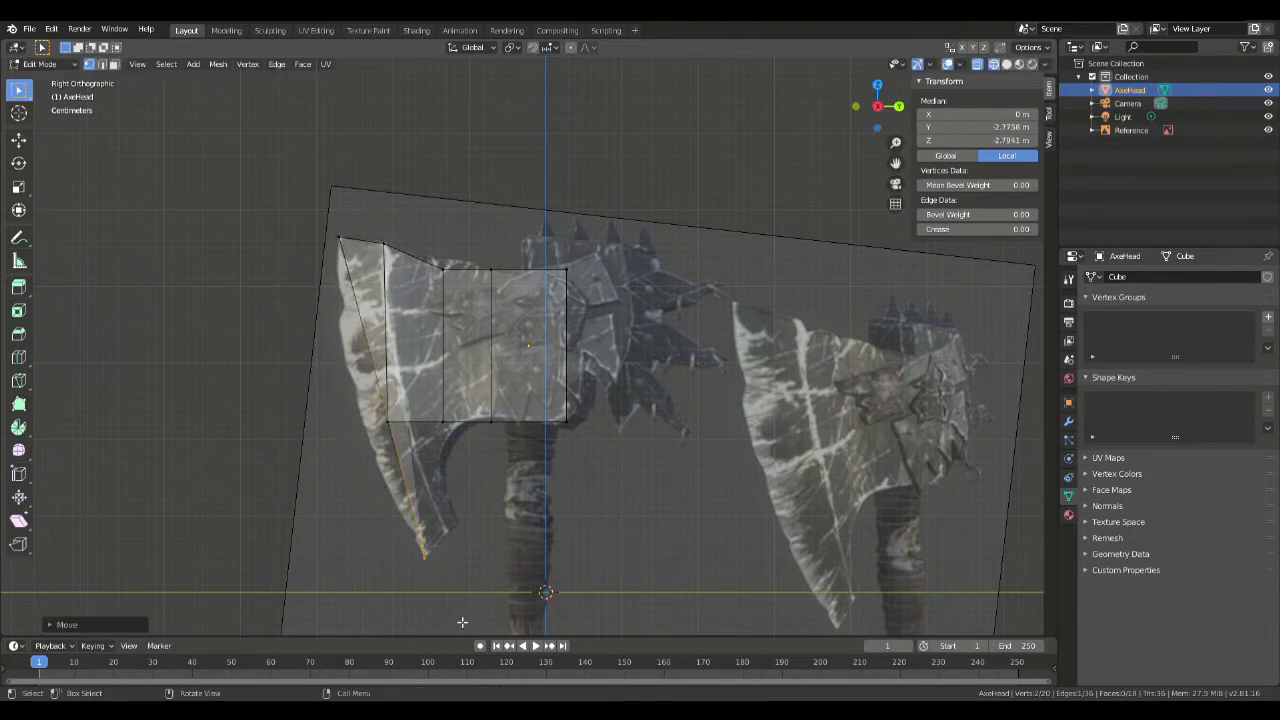
drag(364, 407, 408, 443)
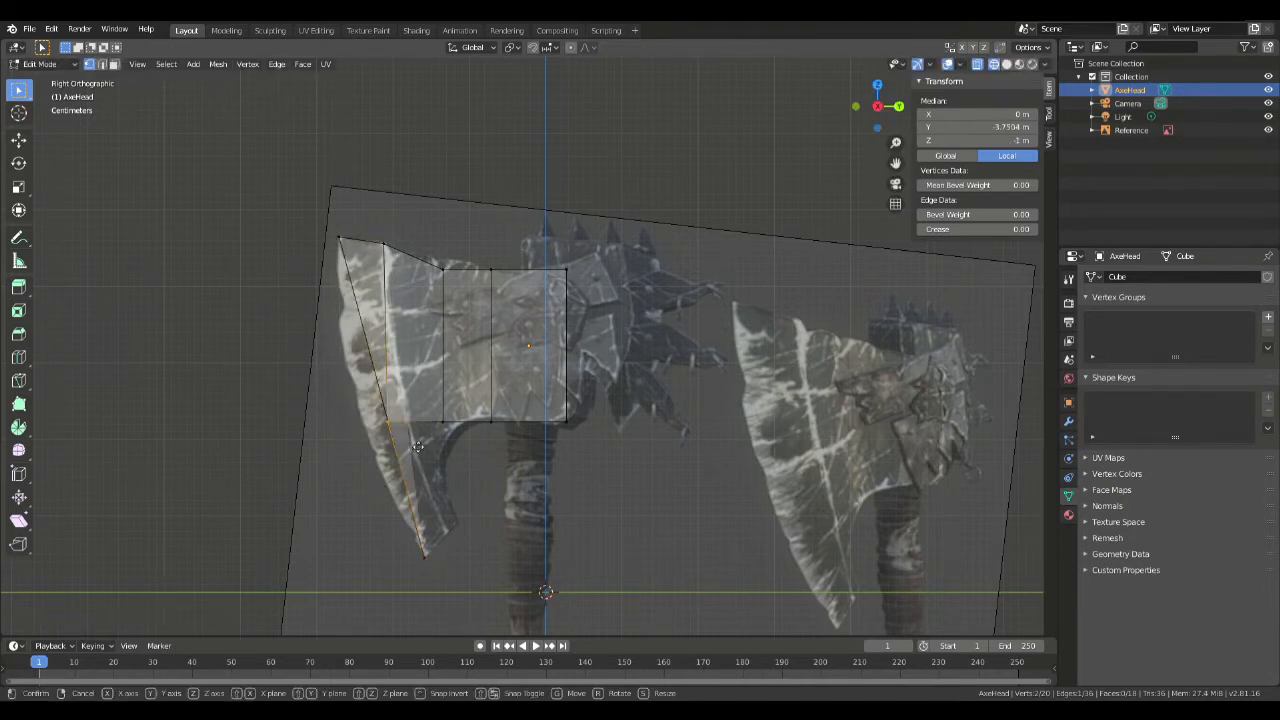
key(g)
click(474, 556)
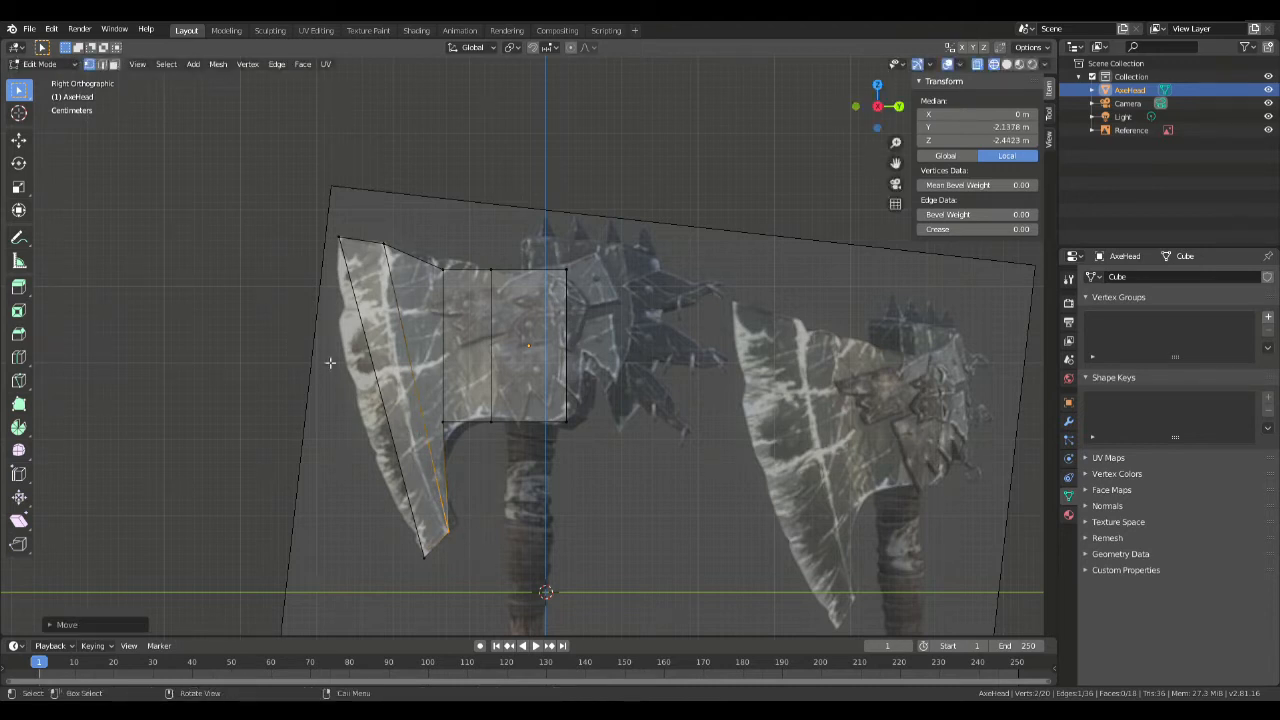
Step: Fit the top vertices of the third and fourth loops from the cutting edge to the reference's sloping upper outline
click(427, 255)
key(g)
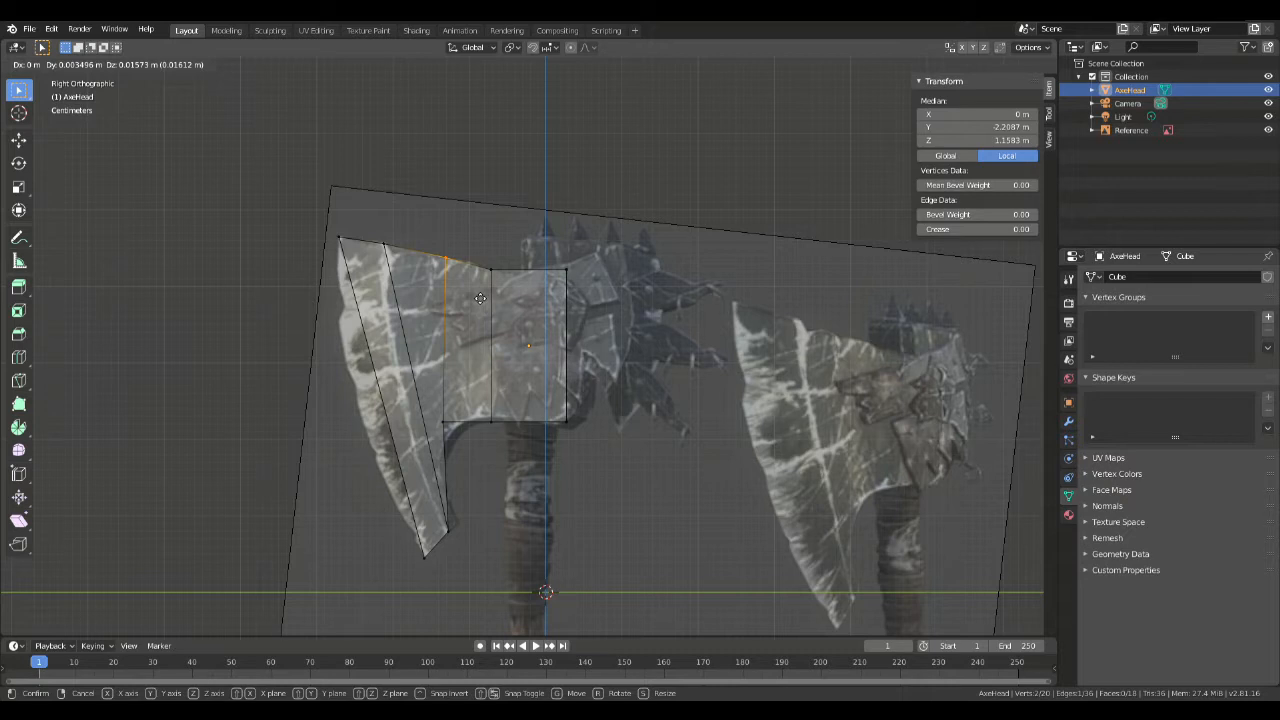
click(480, 298)
click(490, 269)
key(g)
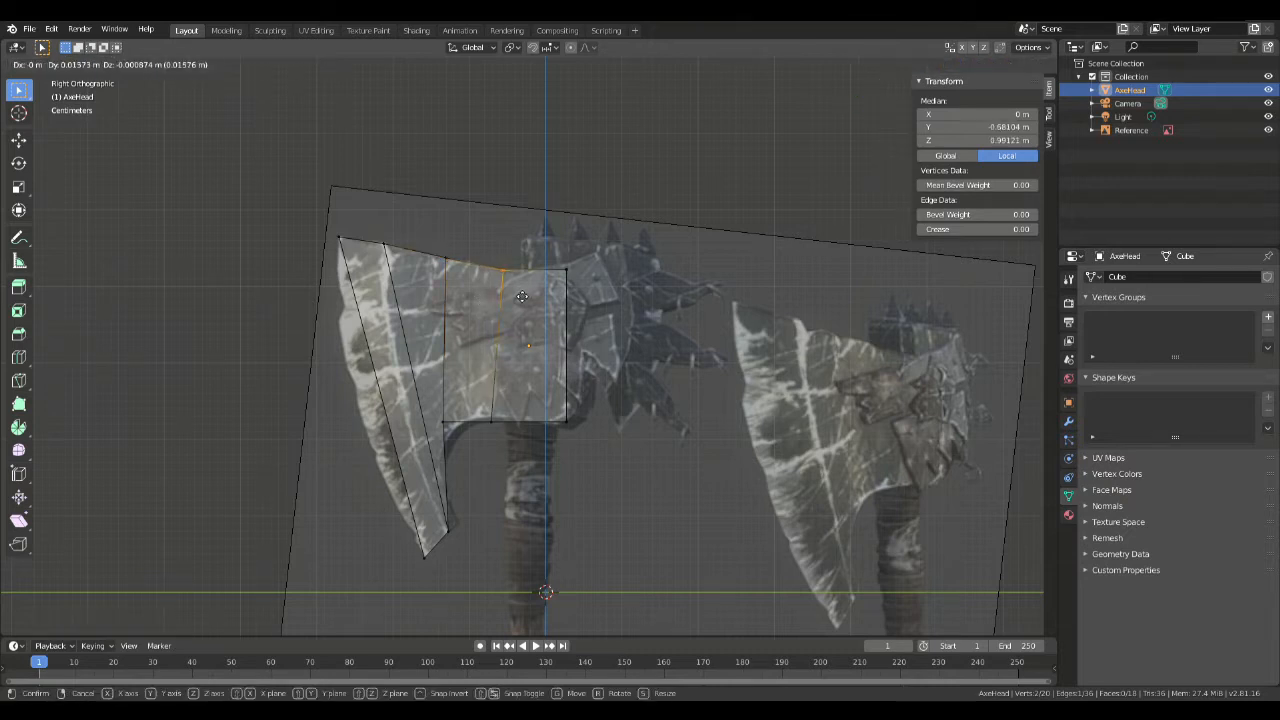
click(524, 298)
Step: Shift the bottom vertices of the fourth and third loops toward the handle to follow the reference's underside curve
click(492, 420)
key(g)
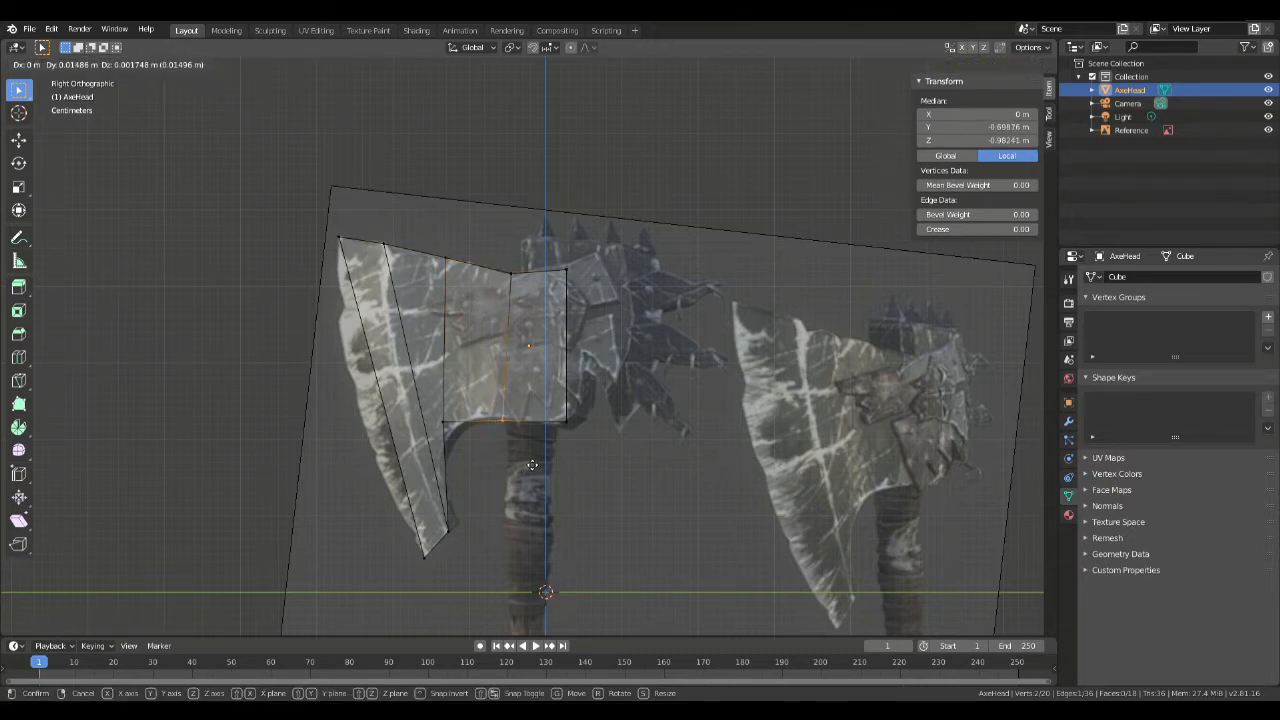
click(512, 460)
click(446, 426)
key(g)
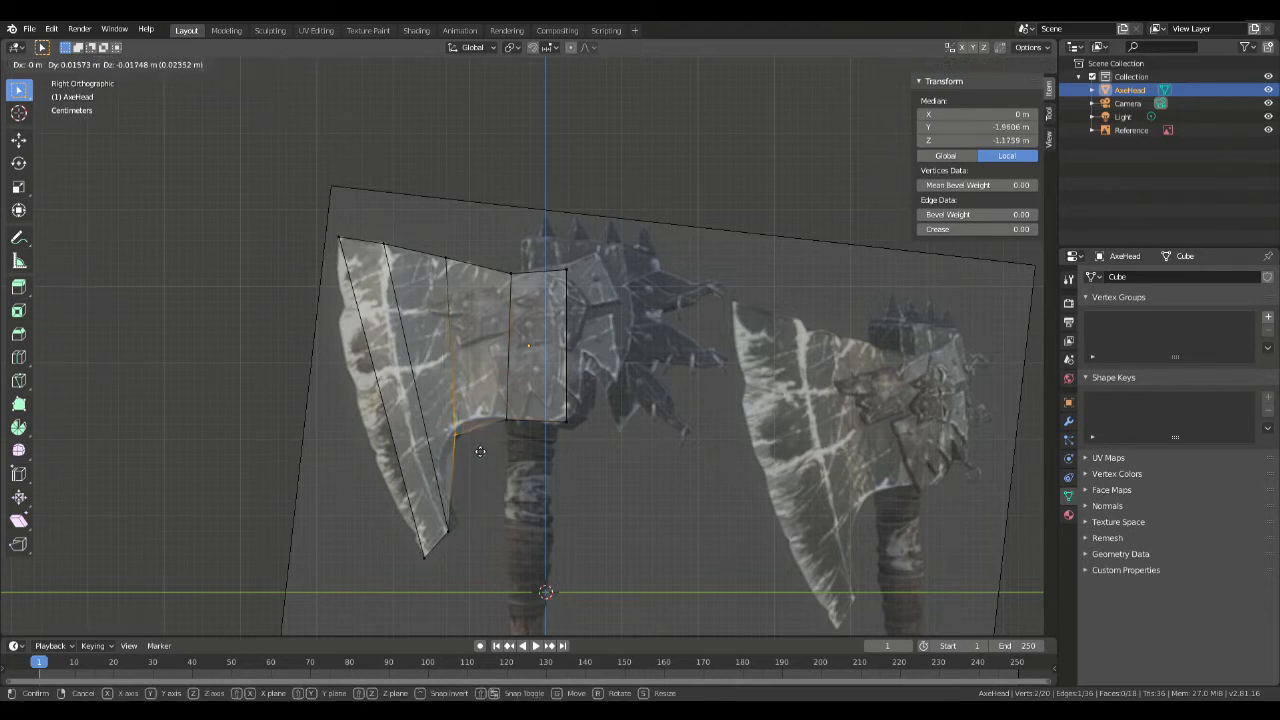
click(481, 451)
Step: Add a vertical loop cut between the second and third loops, and pull its bottom vertices down toward the blade's lower tip
key(ctrl+r)
click(427, 275)
click(430, 261)
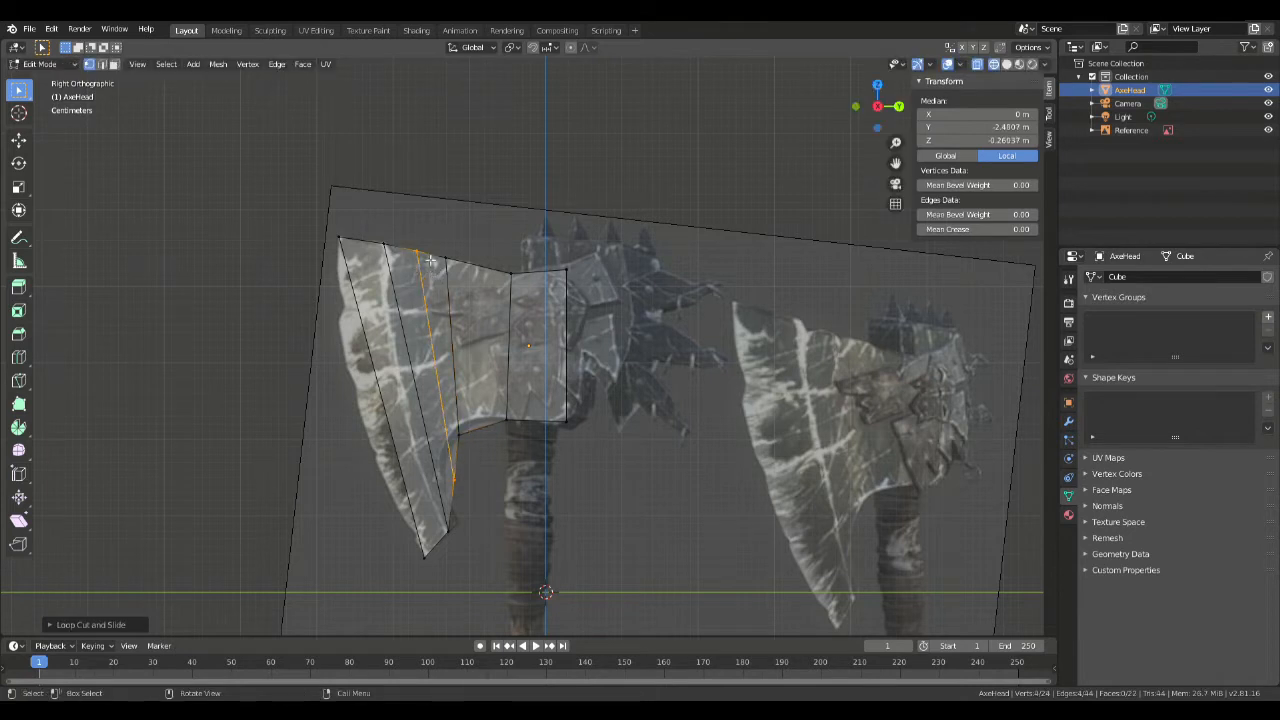
click(452, 478)
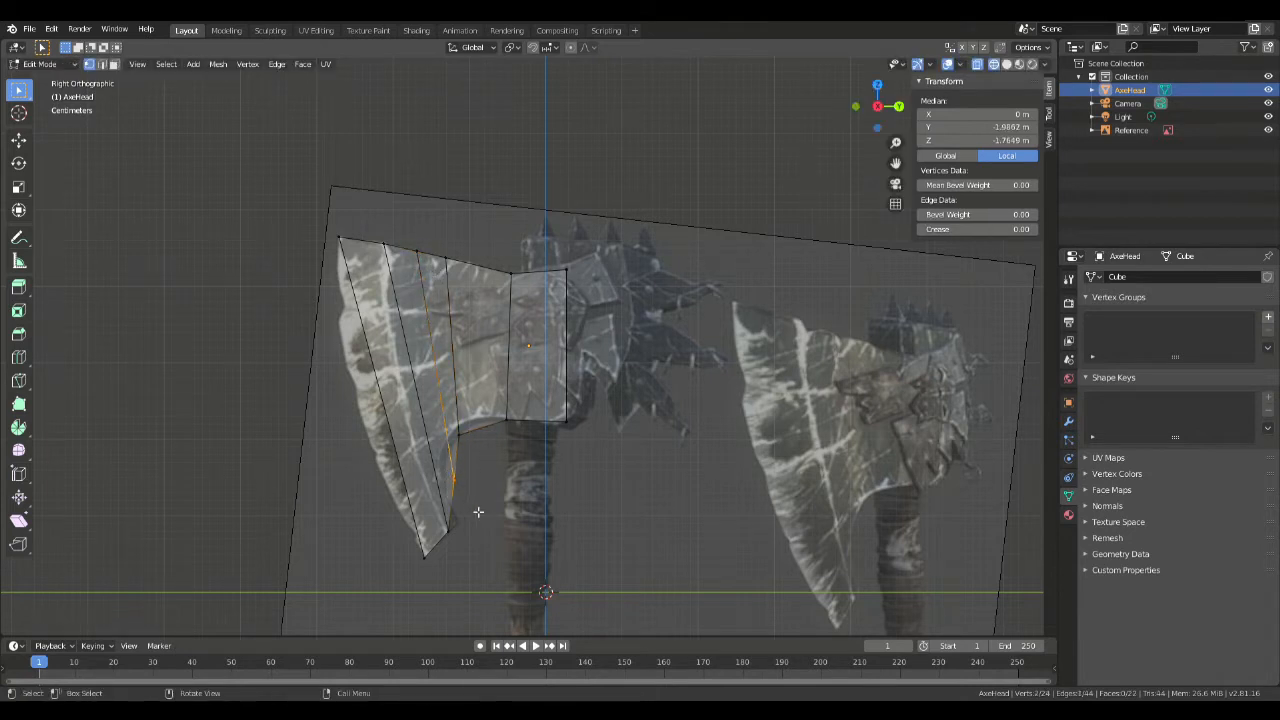
key(g)
click(489, 530)
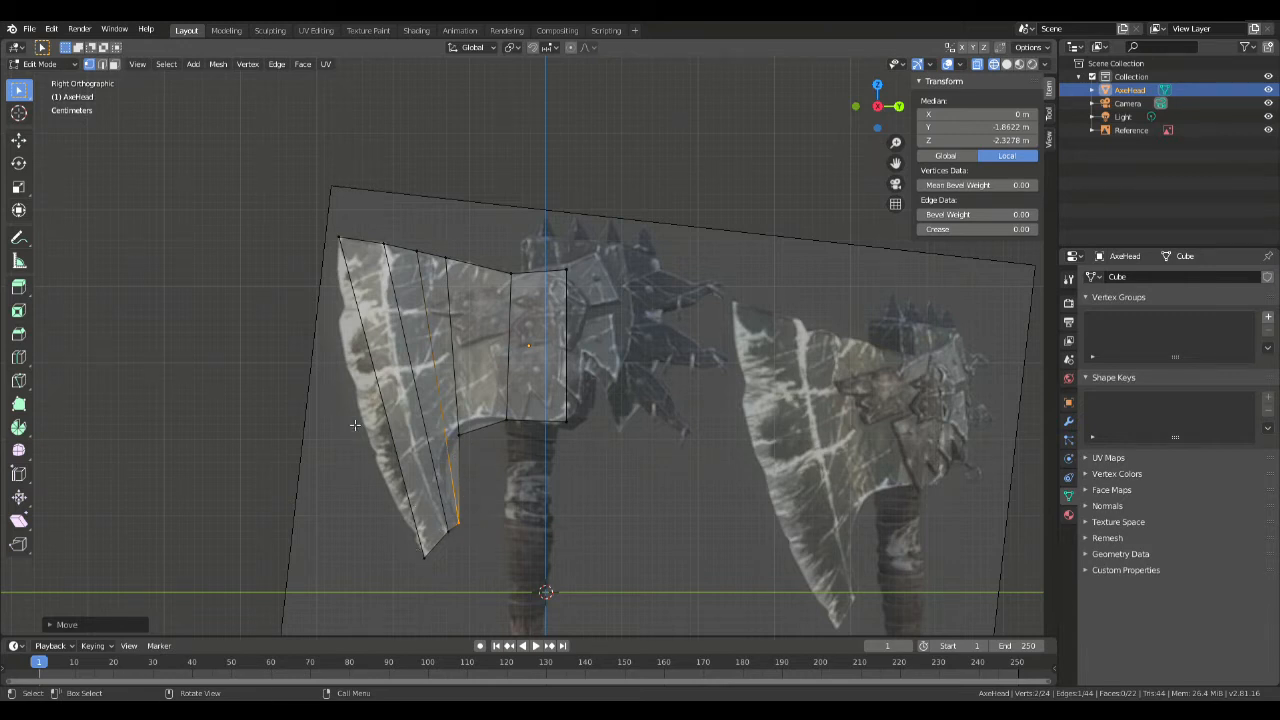
Step: Add a horizontal loop cut around the middle of the axe head and flatten it by scaling to 0 along global Z
key(ctrl+r)
click(471, 333)
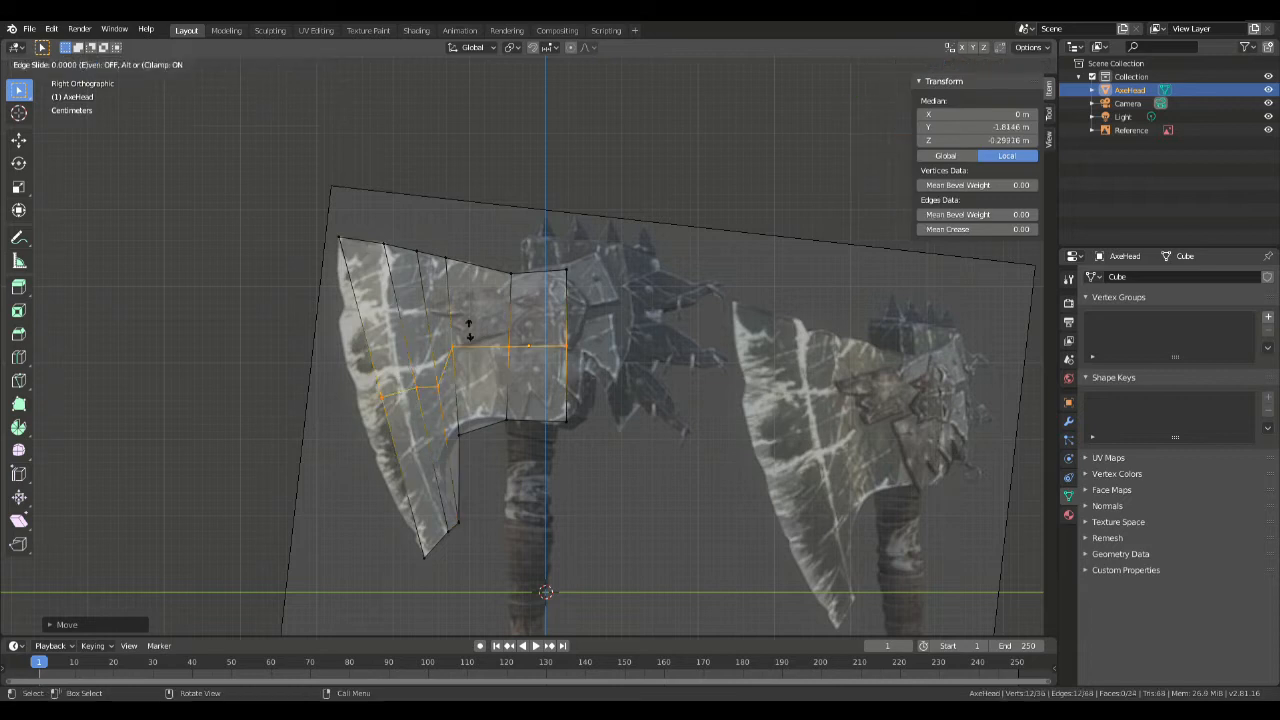
click(457, 325)
key(s)
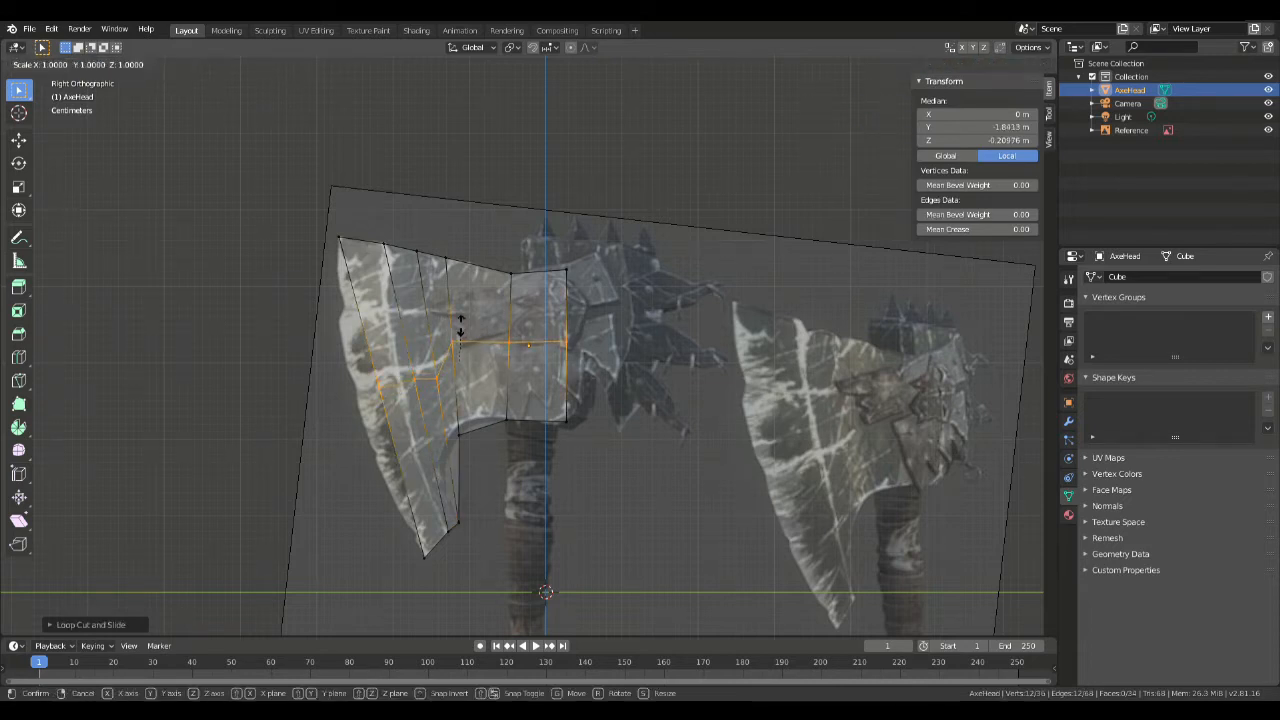
text(z0)
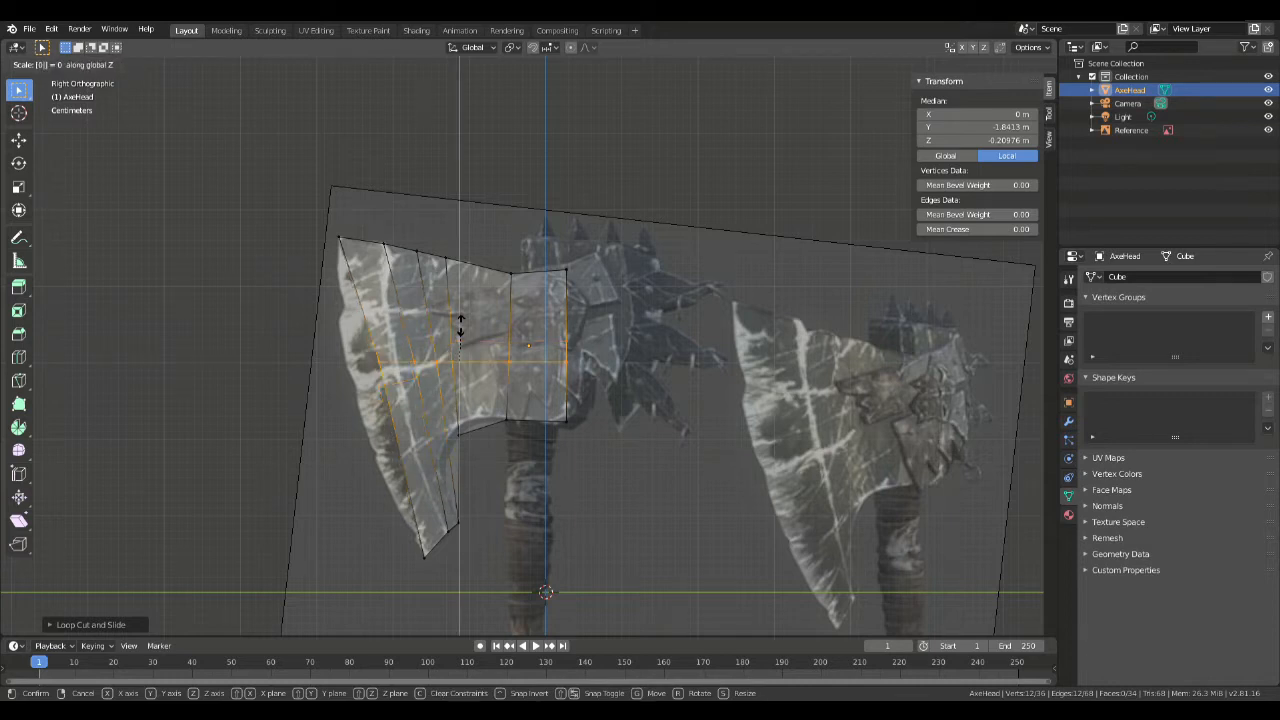
key(Return)
Step: Move the middle vertices of the first two blade-side loops outward to follow the reference's cutting edge and bevel line
click(292, 374)
click(389, 395)
key(g)
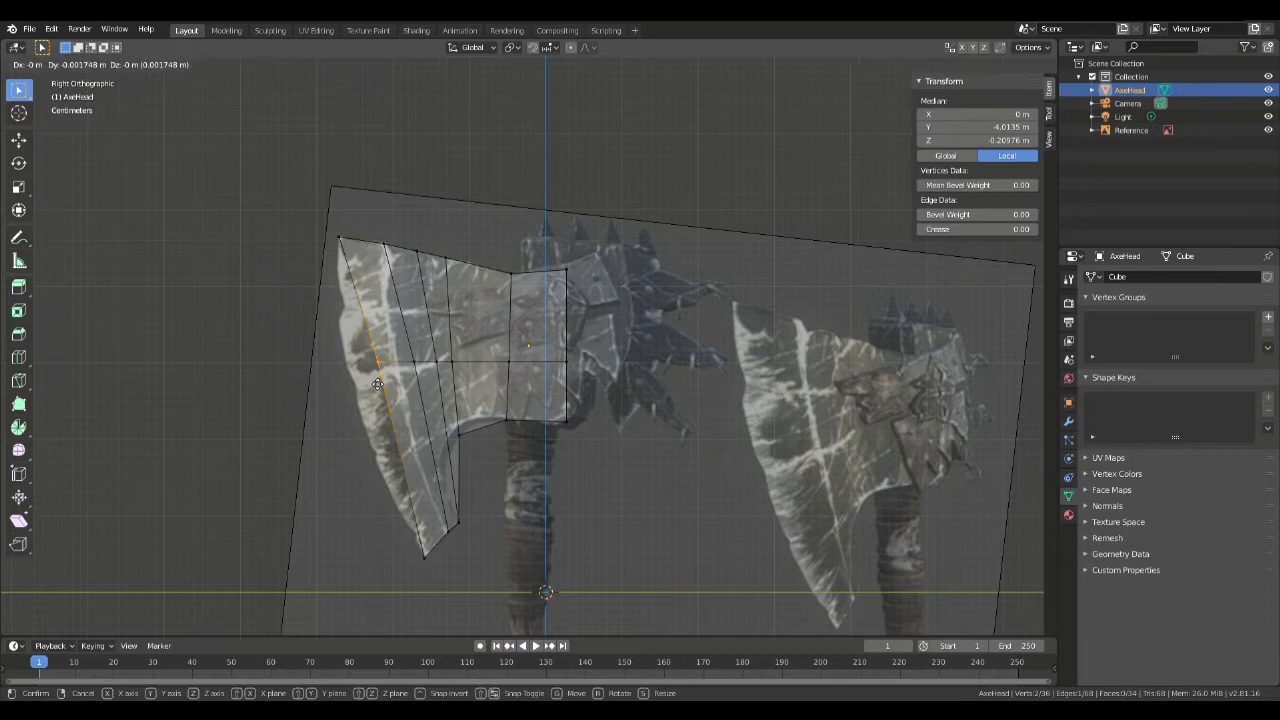
click(343, 376)
key(alt+a)
click(413, 382)
key(g)
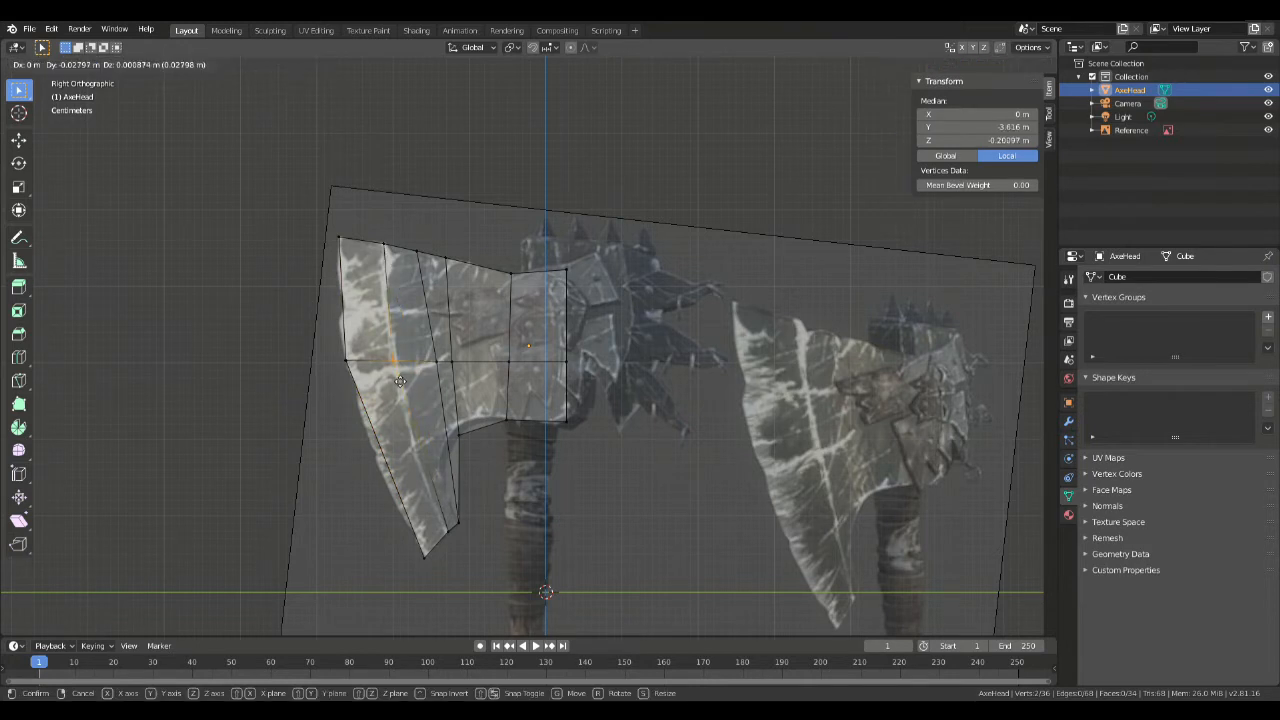
click(404, 383)
Step: Shift the third loop's middle vertices toward the blade and adjust the top vertices of the fourth loop along the upper outline
drag(422, 350, 449, 384)
key(g)
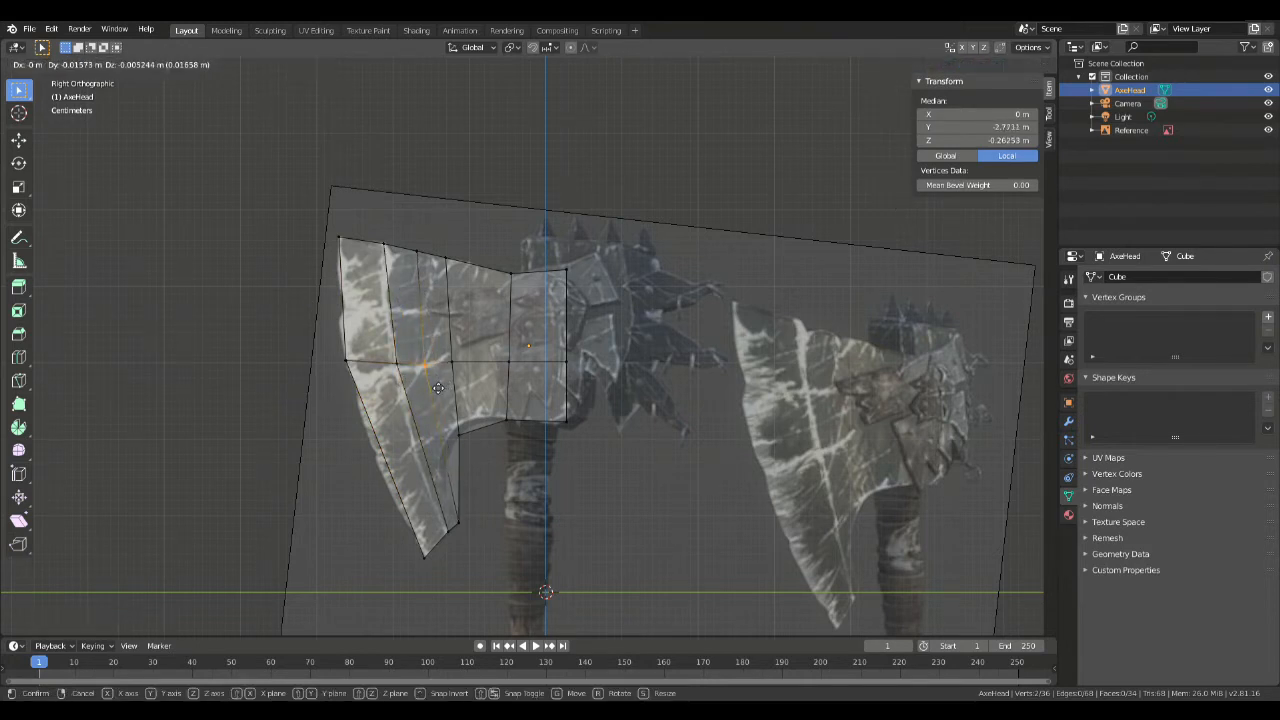
click(437, 385)
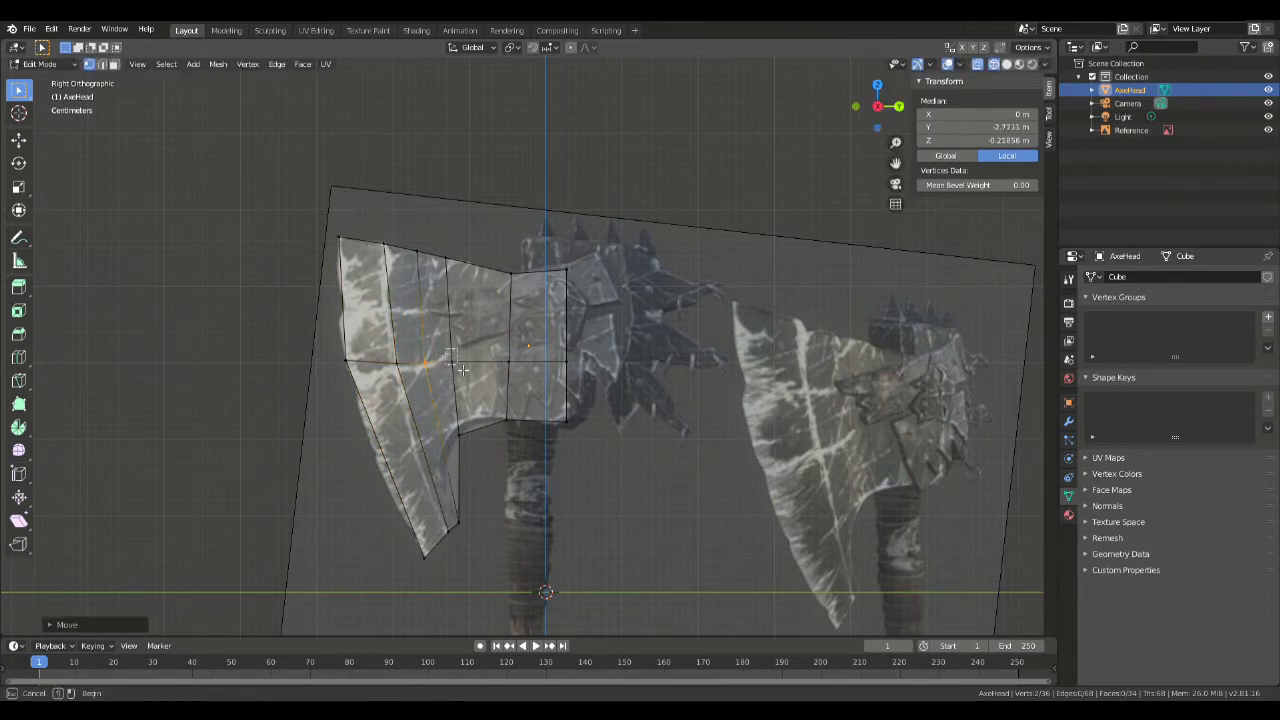
click(440, 258)
key(g)
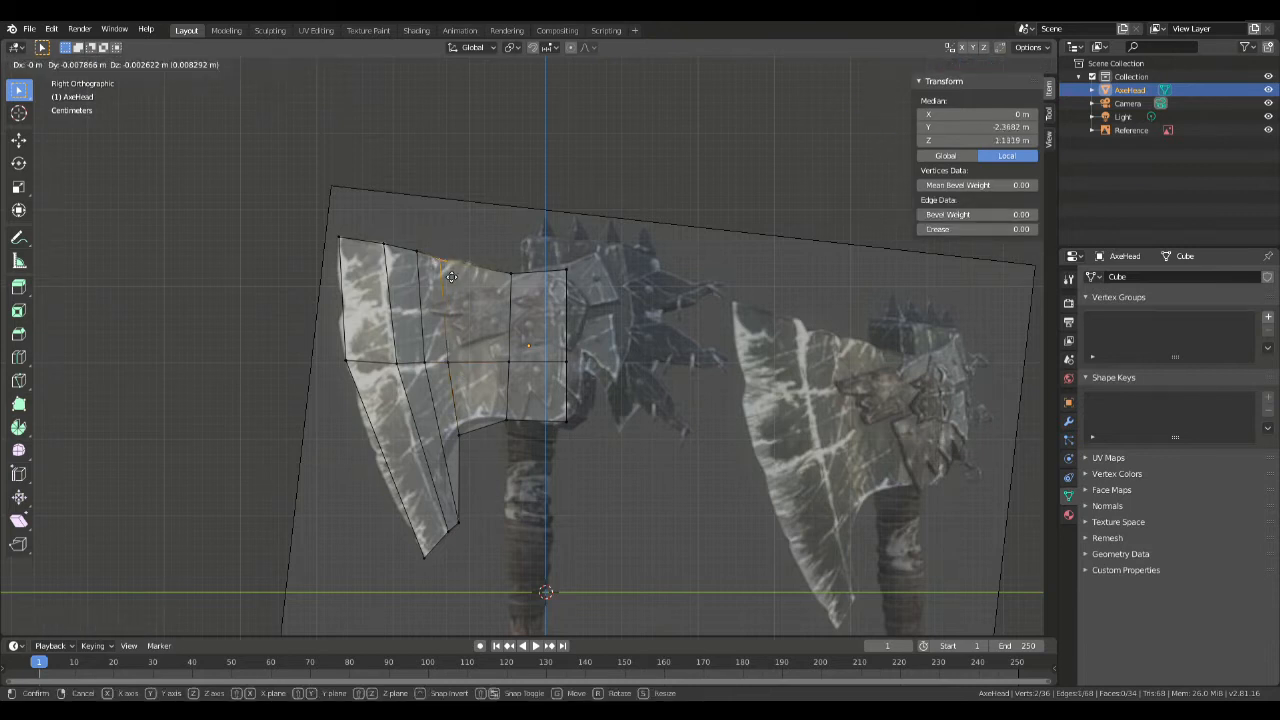
click(444, 263)
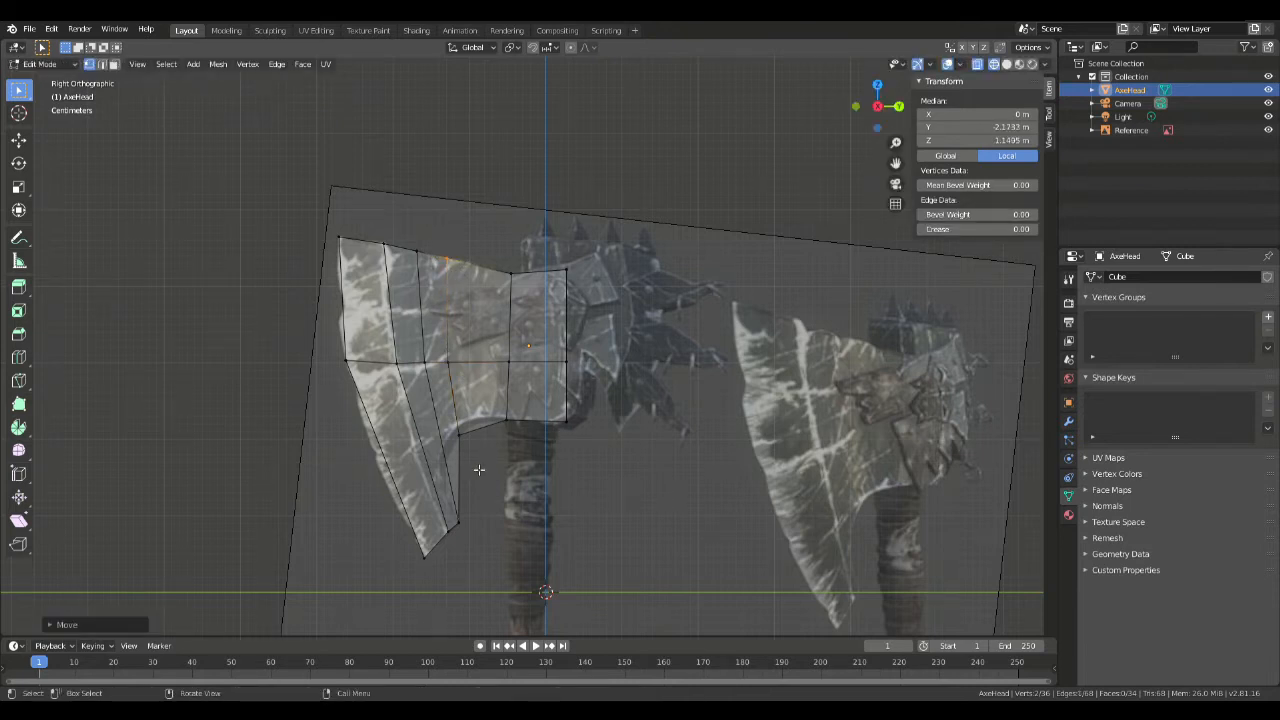
Step: Add a horizontal loop cut through the lower blade and move its outermost vertices about 0.012 m onto the reference cutting edge
key(ctrl+r)
click(398, 454)
click(401, 452)
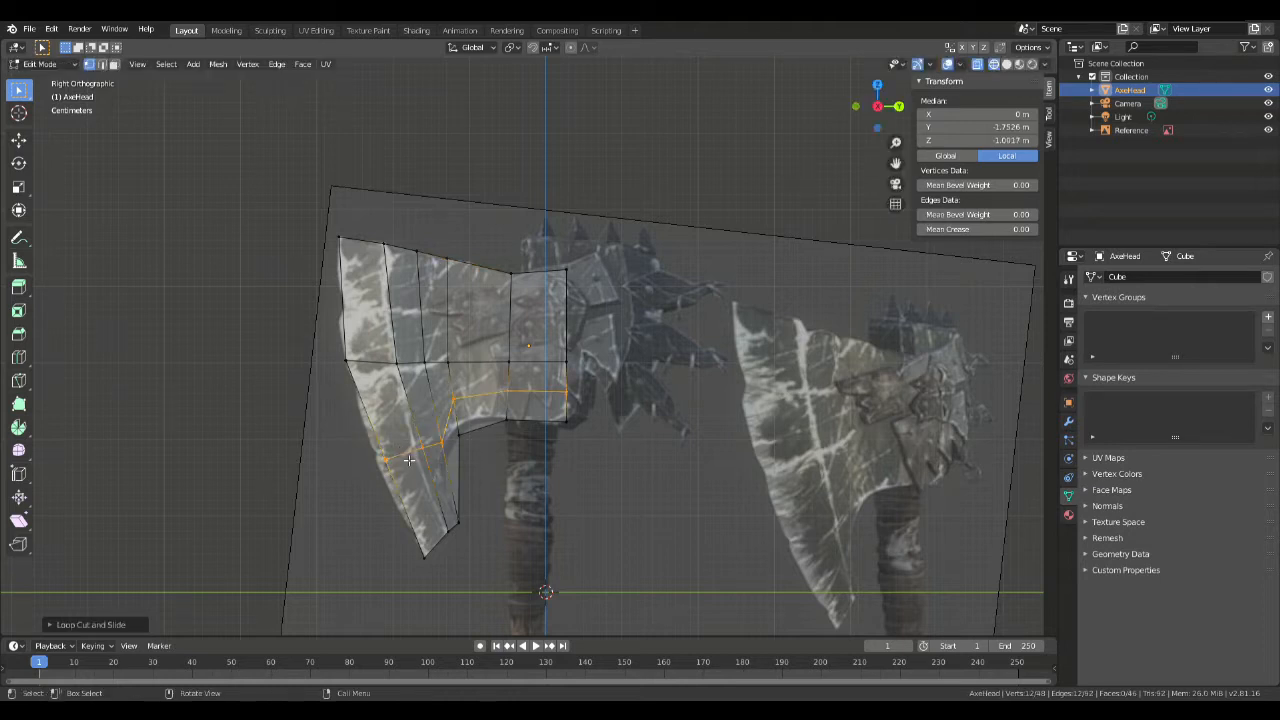
click(545, 512)
click(386, 466)
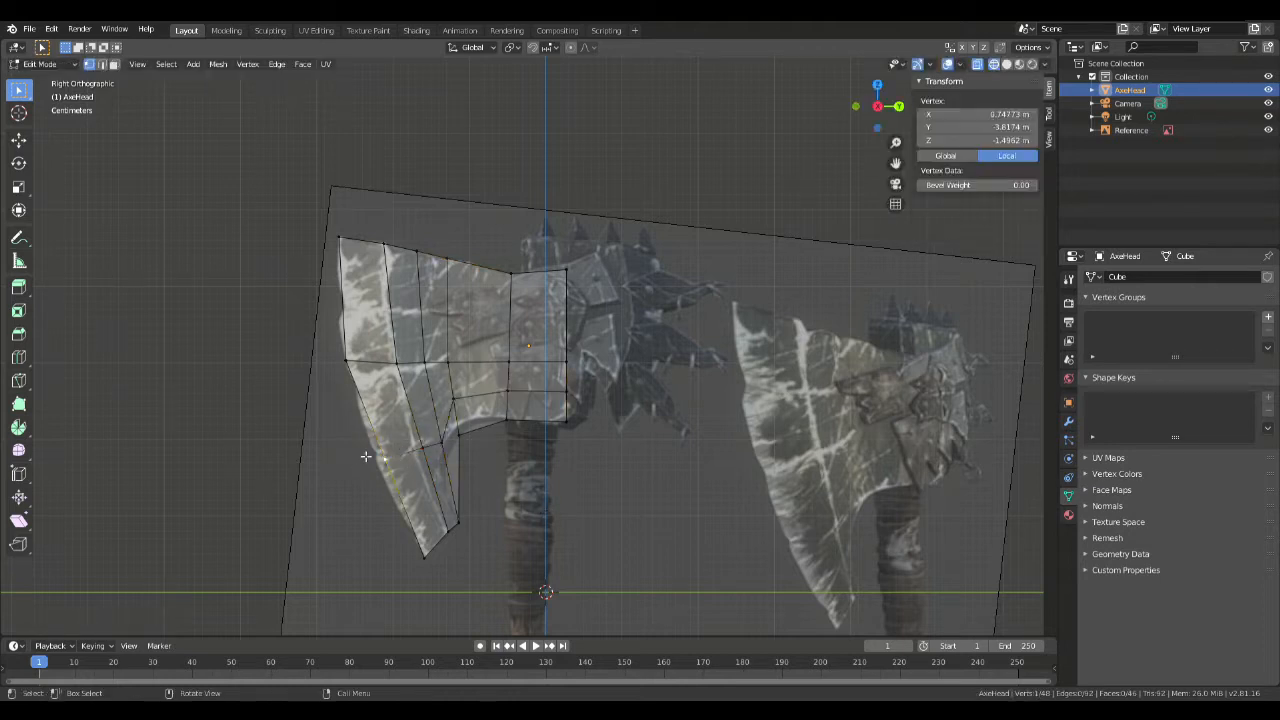
drag(334, 441, 399, 491)
key(g)
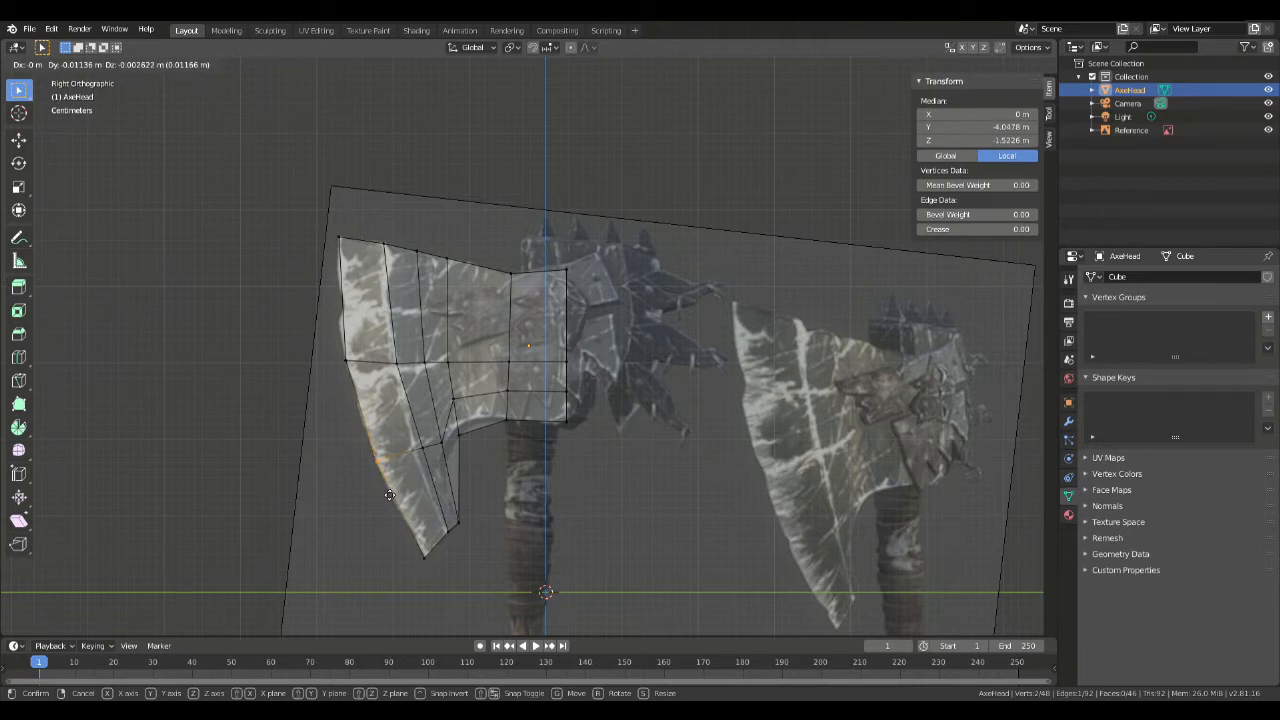
click(390, 493)
Step: Move the new cut's inner vertices about 0.013 m toward the blade and adjust the vertices at the underside's inner corner
drag(406, 438, 430, 477)
key(g)
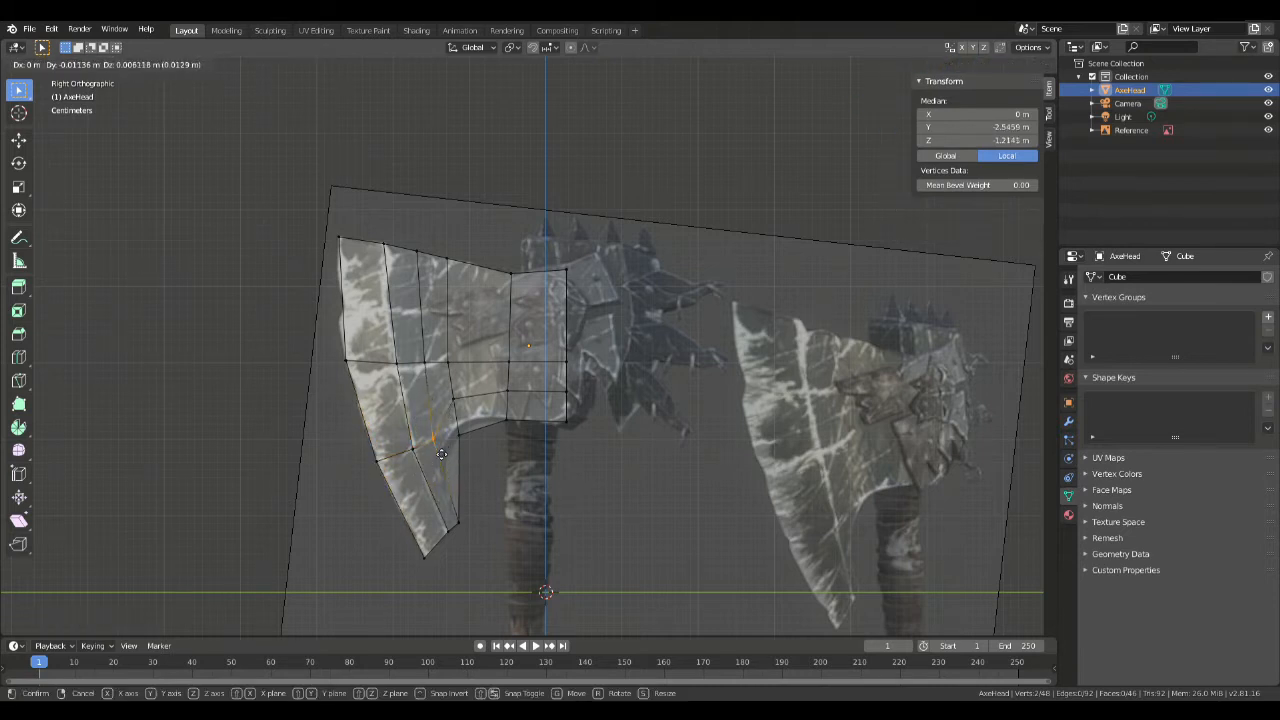
click(441, 453)
drag(453, 425, 484, 454)
key(g)
click(487, 456)
Step: In front orthographic view, add a centred vertical loop cut that splits the axe head's thickness in half
click(534, 521)
middle_drag(582, 482, 399, 398)
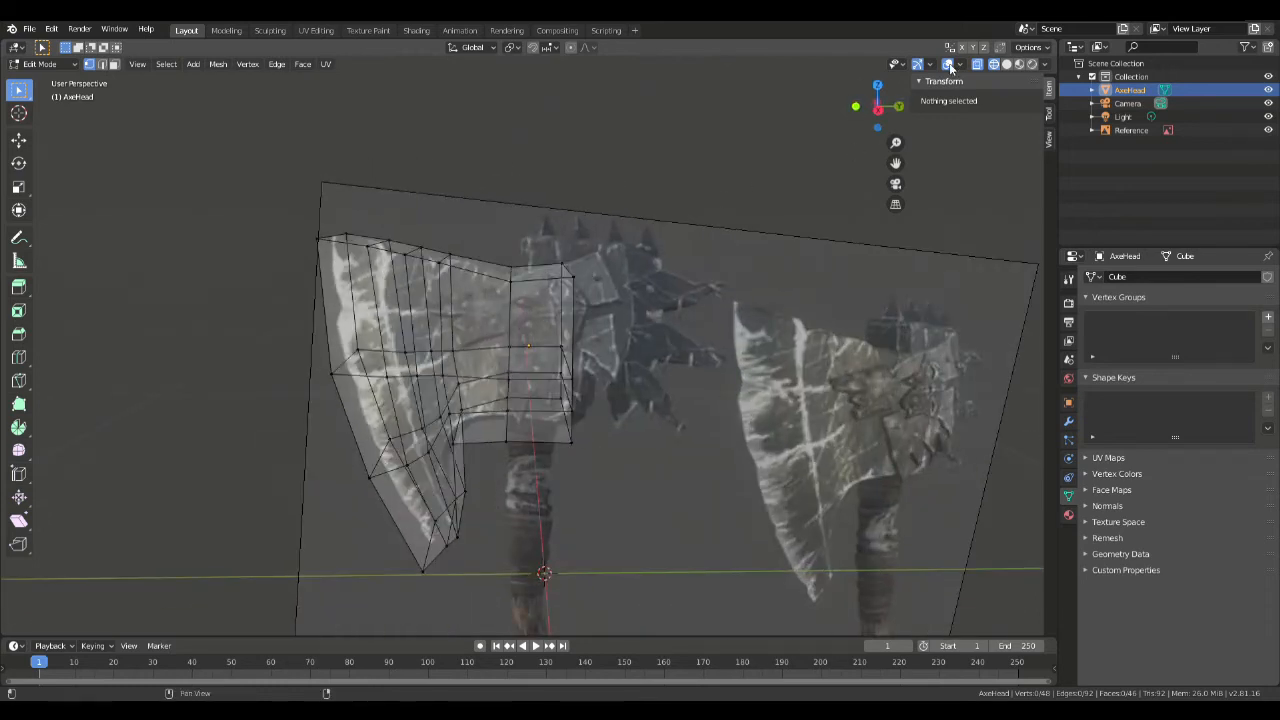
middle_drag(443, 194, 532, 212)
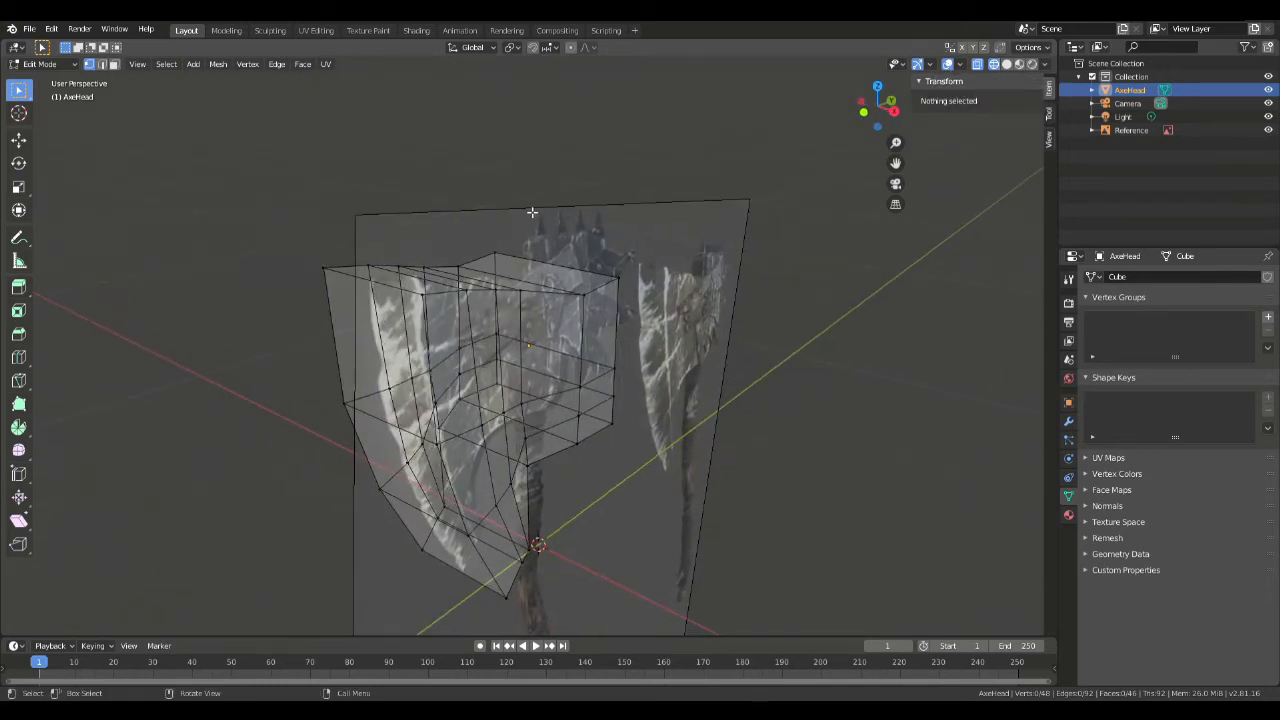
middle_drag(326, 281, 390, 283)
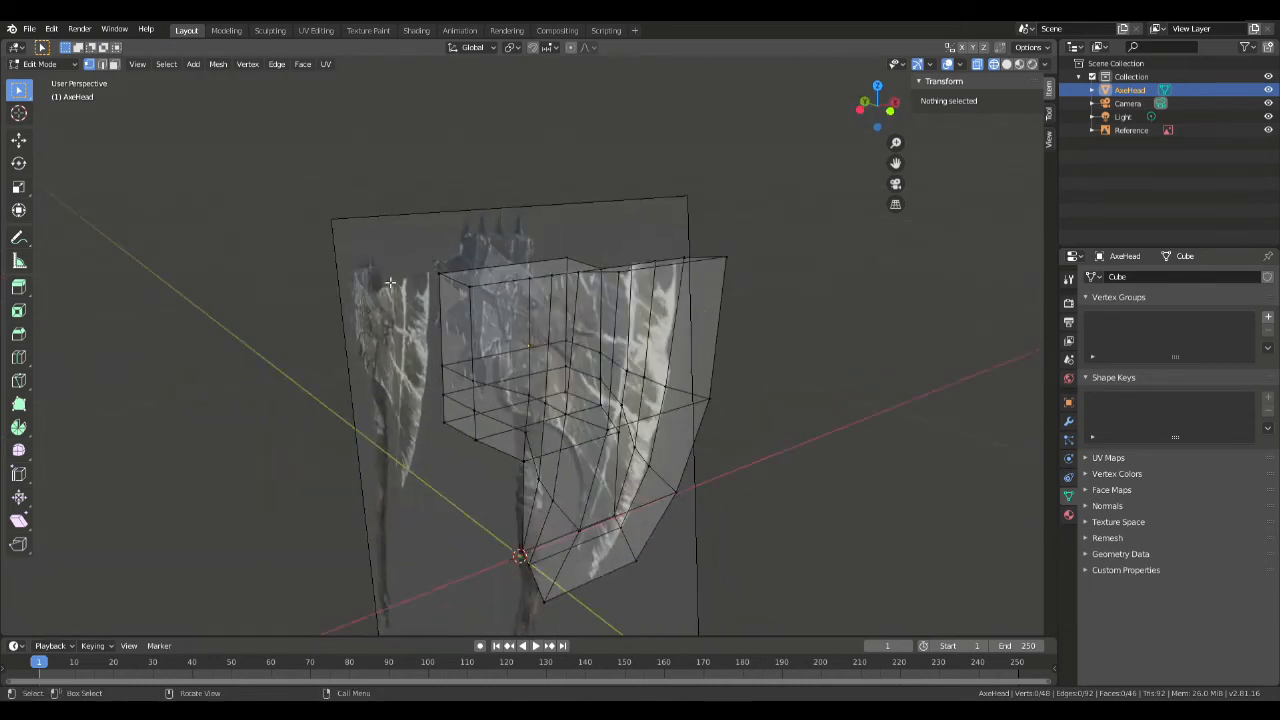
key(KP_1)
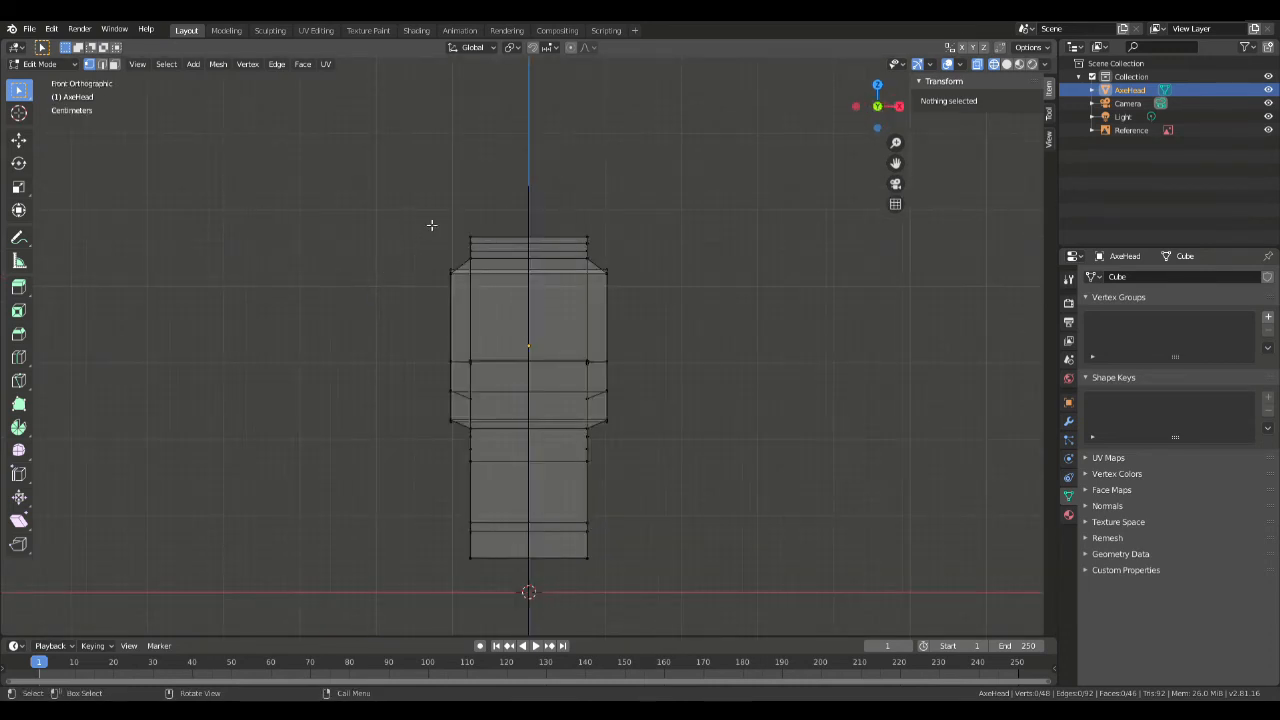
key(ctrl+r)
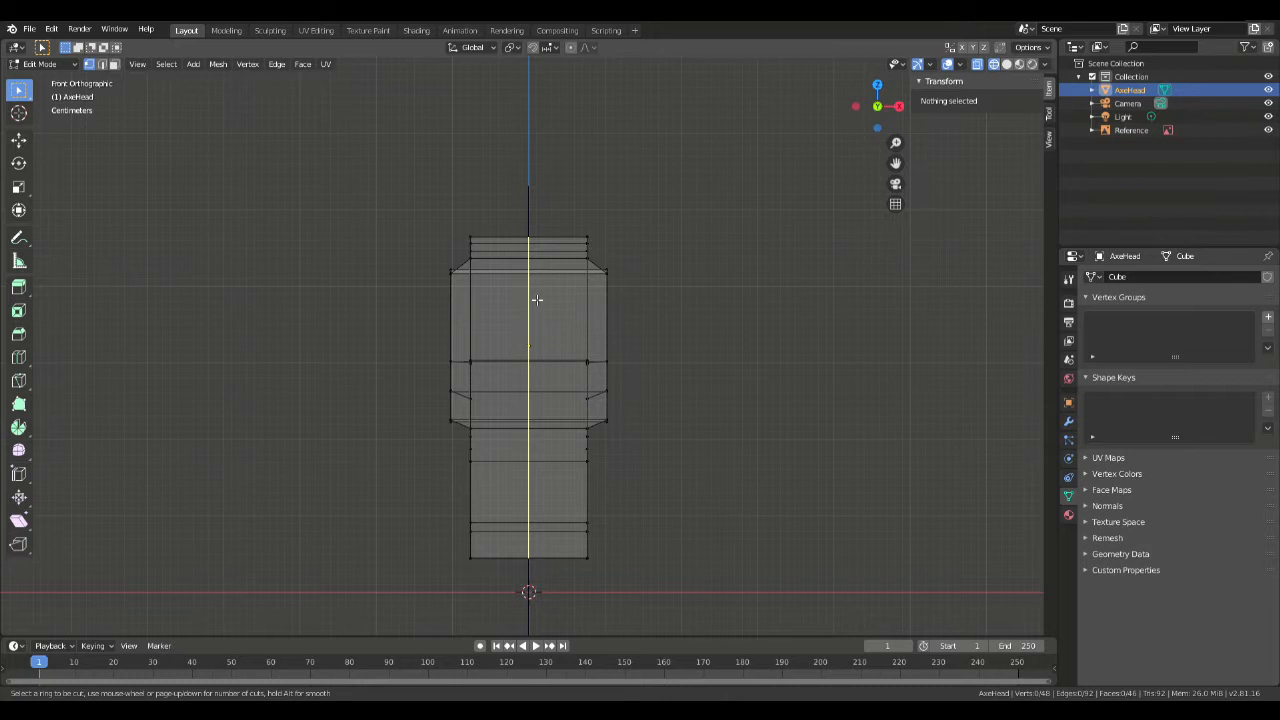
click(537, 299)
right_click(533, 295)
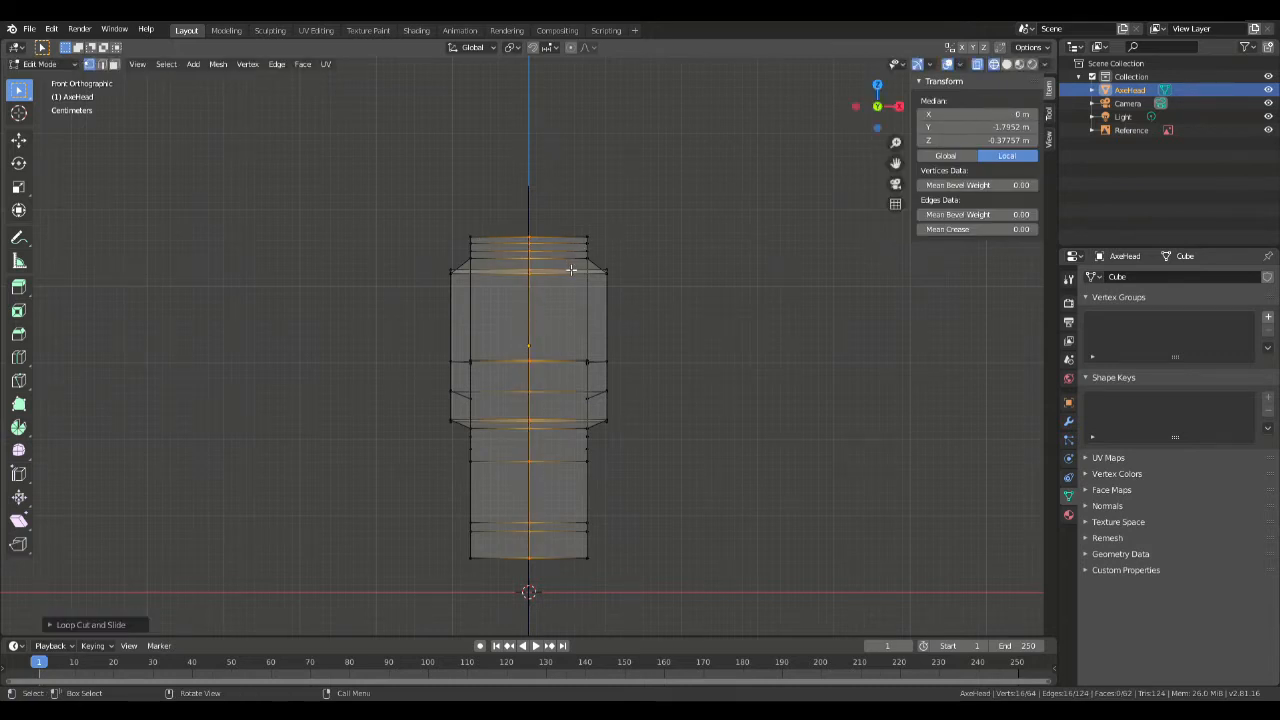
Step: Delete all the axe head's vertices on the negative X side of the centre line, leaving one half
click(377, 204)
drag(372, 192, 526, 604)
key(x)
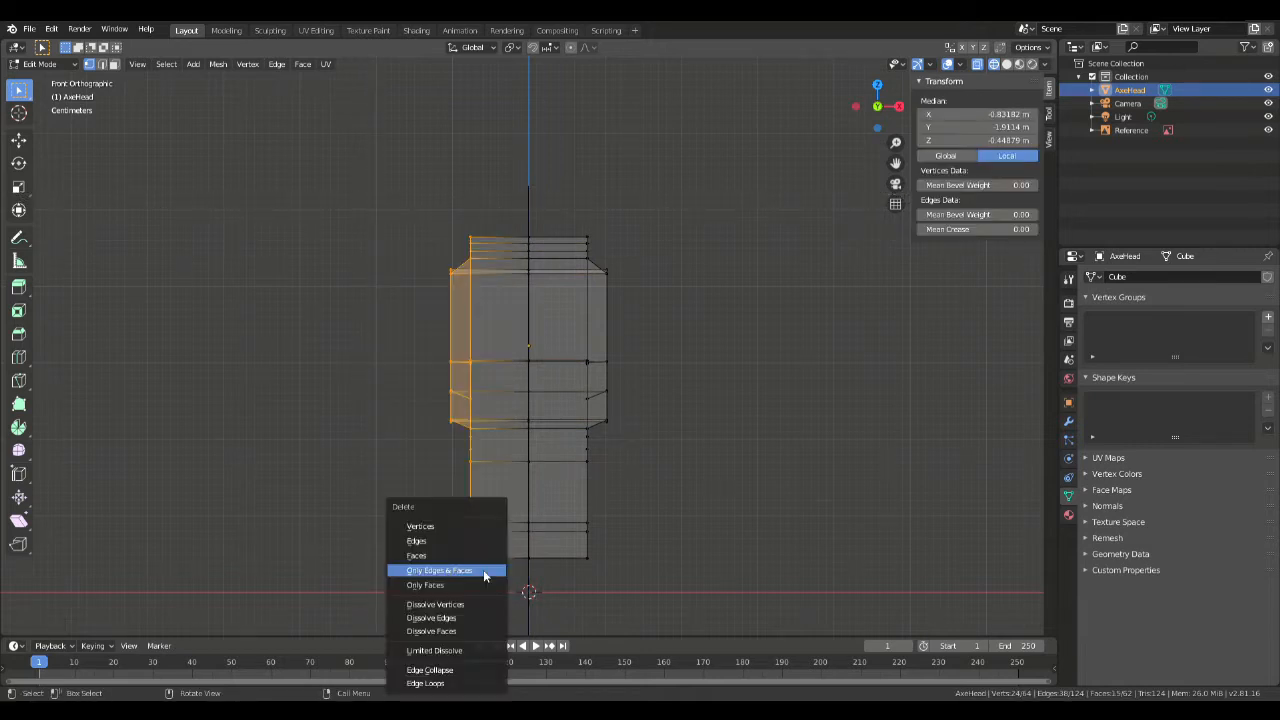
click(452, 526)
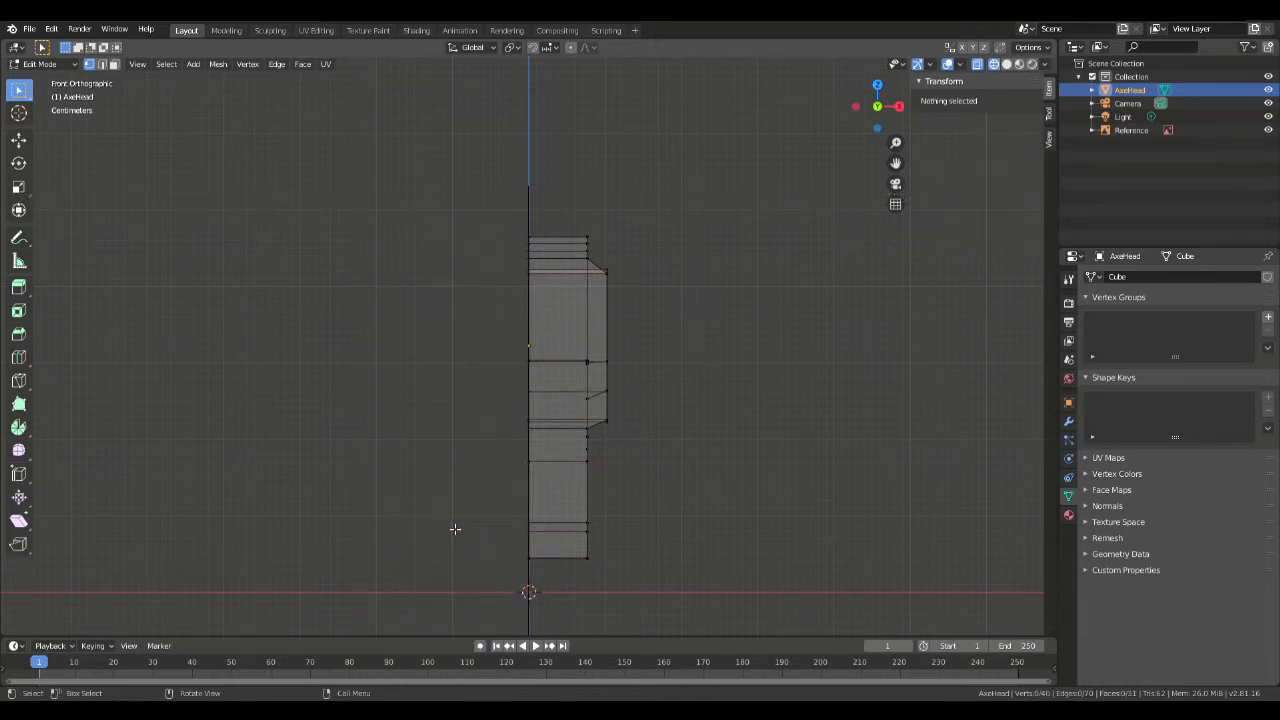
Step: In Object Mode, add a Mirror modifier on the X axis to the axe head and enable Clipping
key(Tab)
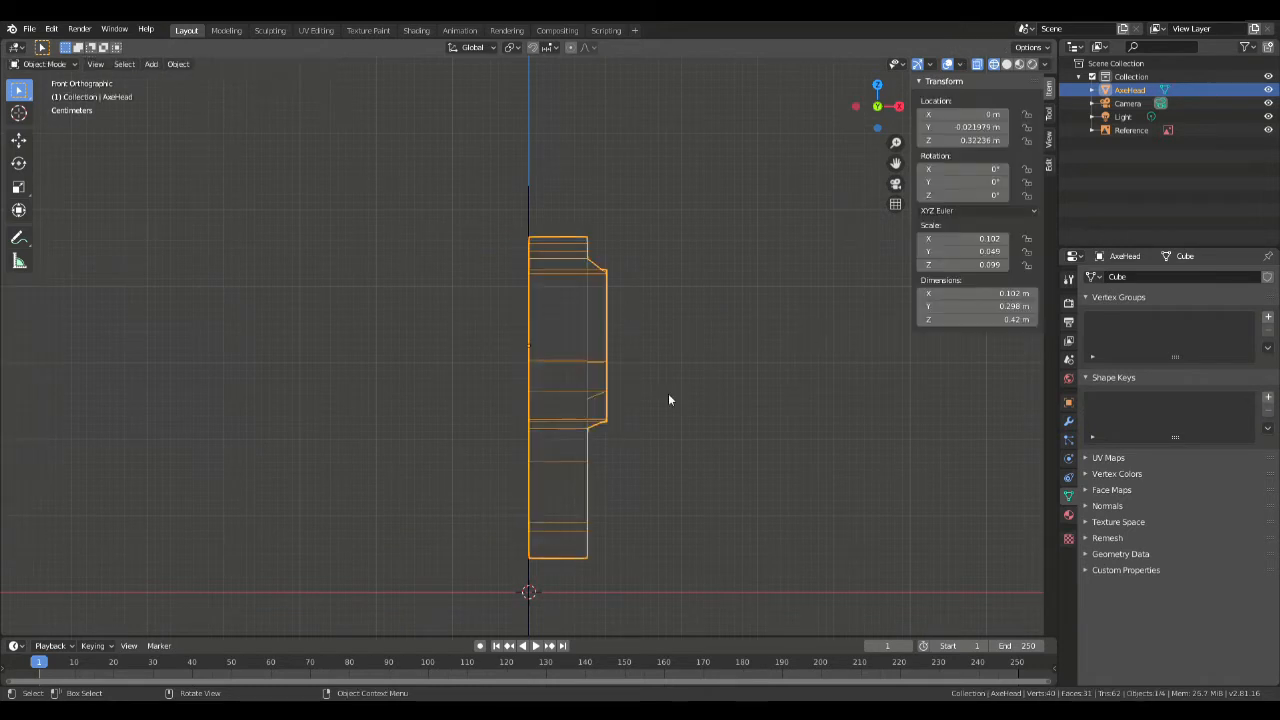
click(1068, 421)
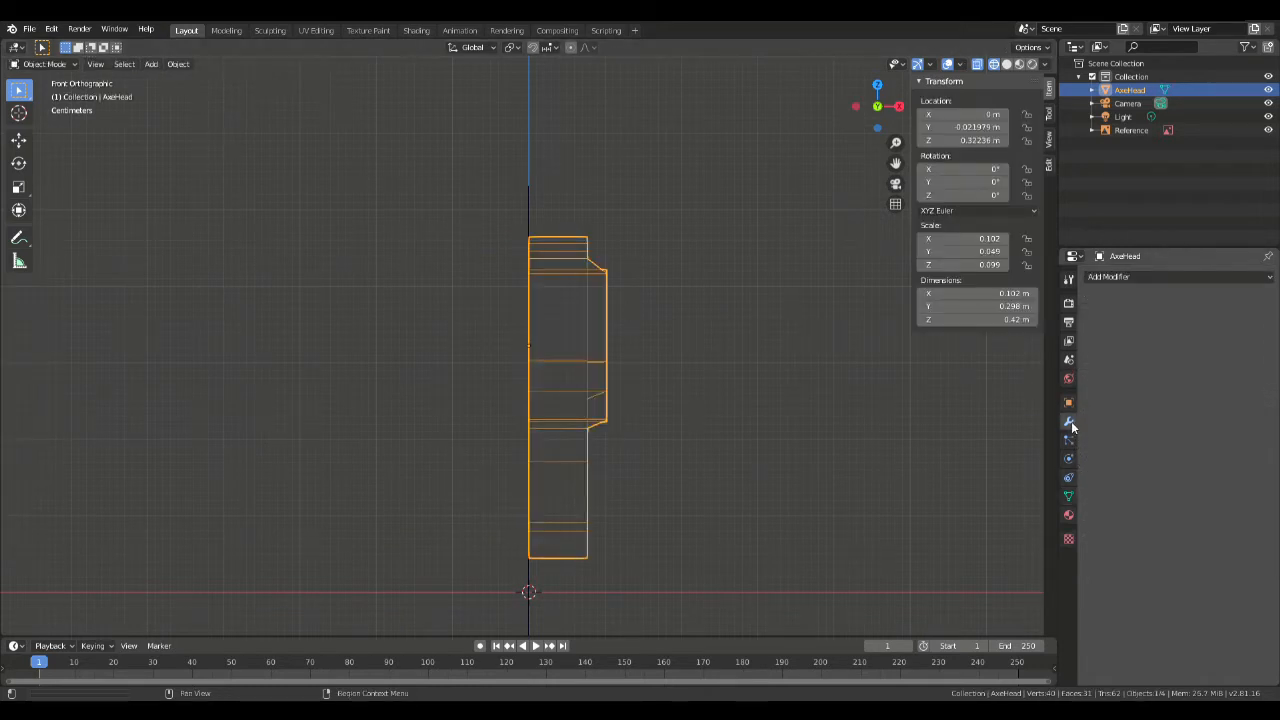
click(1140, 281)
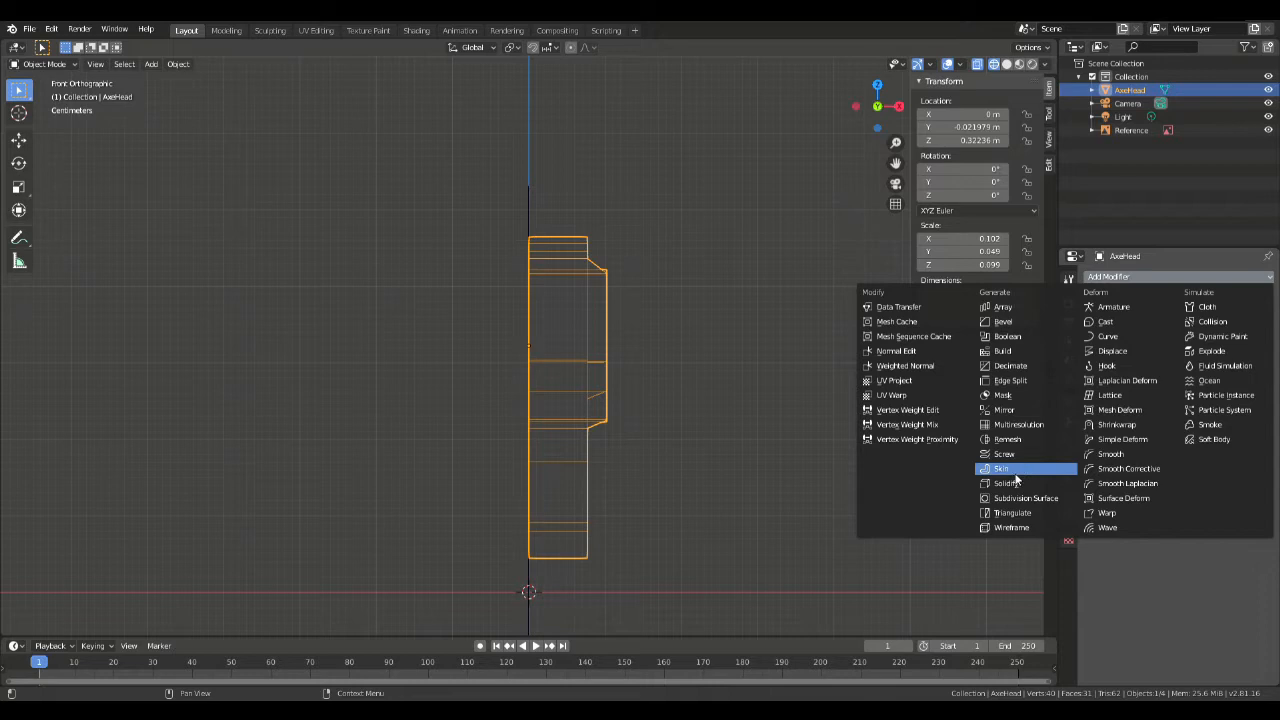
click(1020, 418)
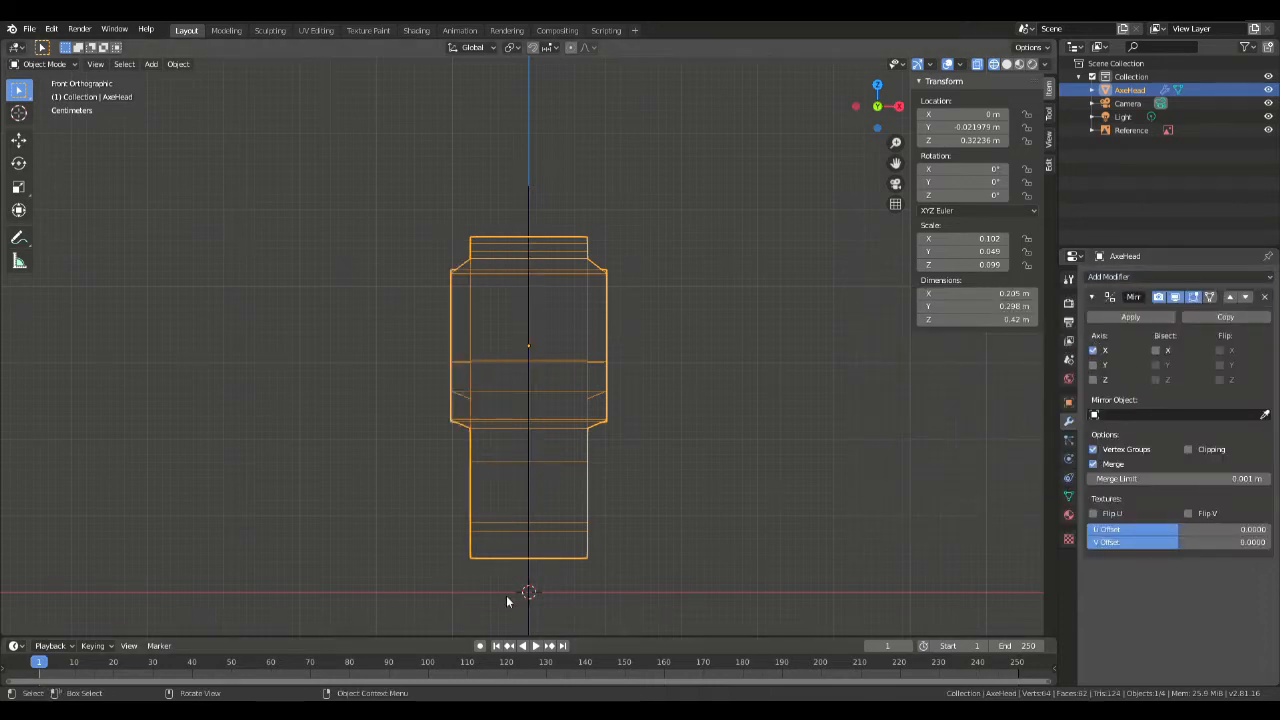
click(1093, 351)
click(1093, 351)
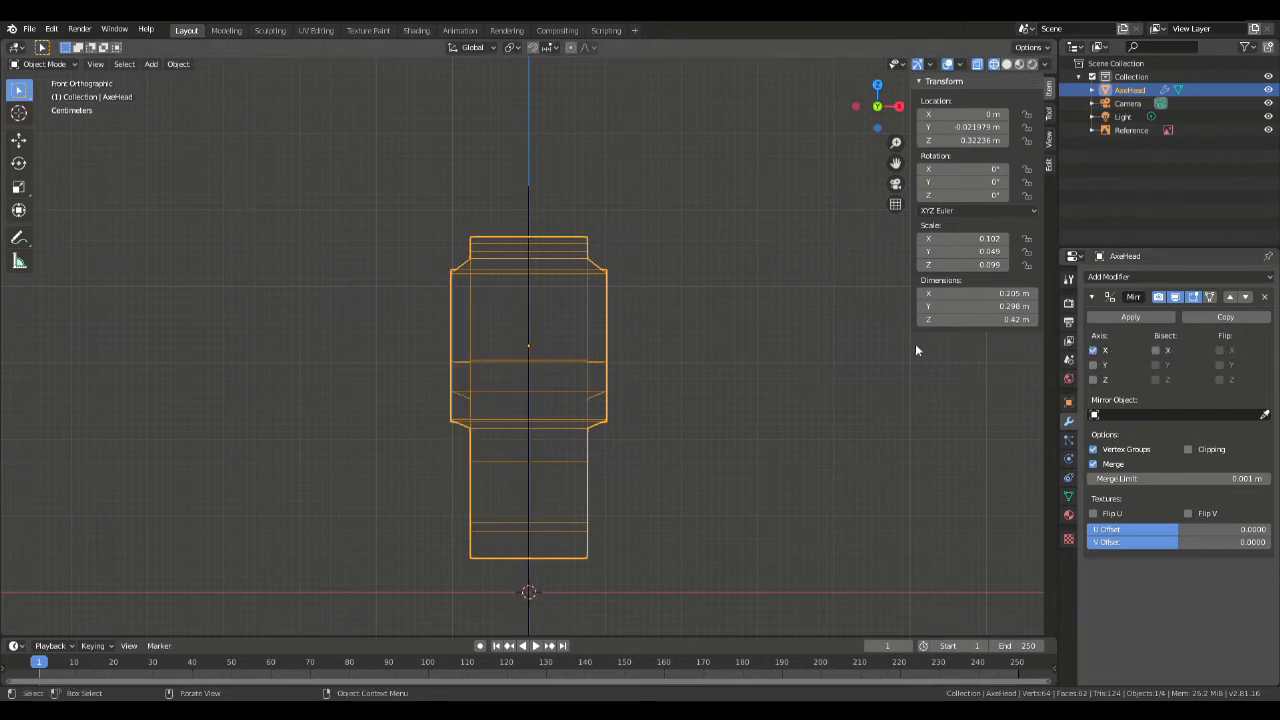
click(1189, 450)
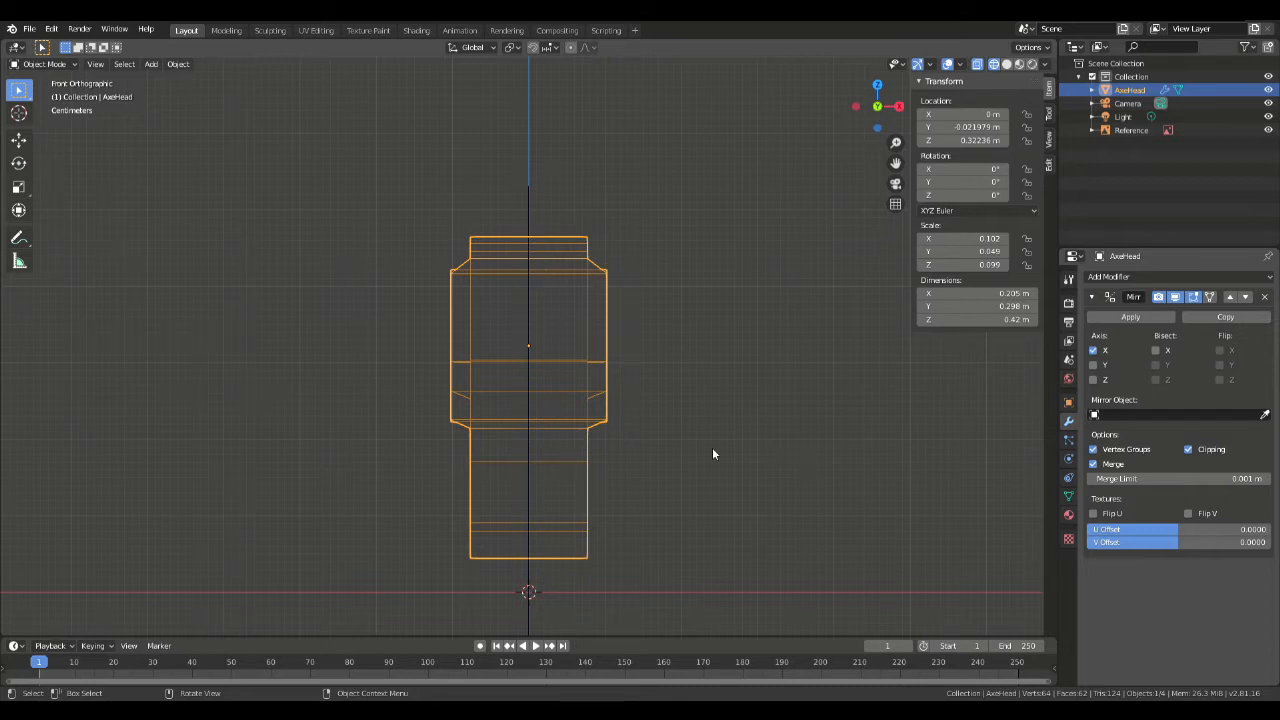
Step: Return the axe head to Edit Mode and display the viewport in solid shading
middle_drag(801, 389, 726, 413)
key(Tab)
middle_drag(686, 363, 598, 356)
scroll(625, 407, up, 2)
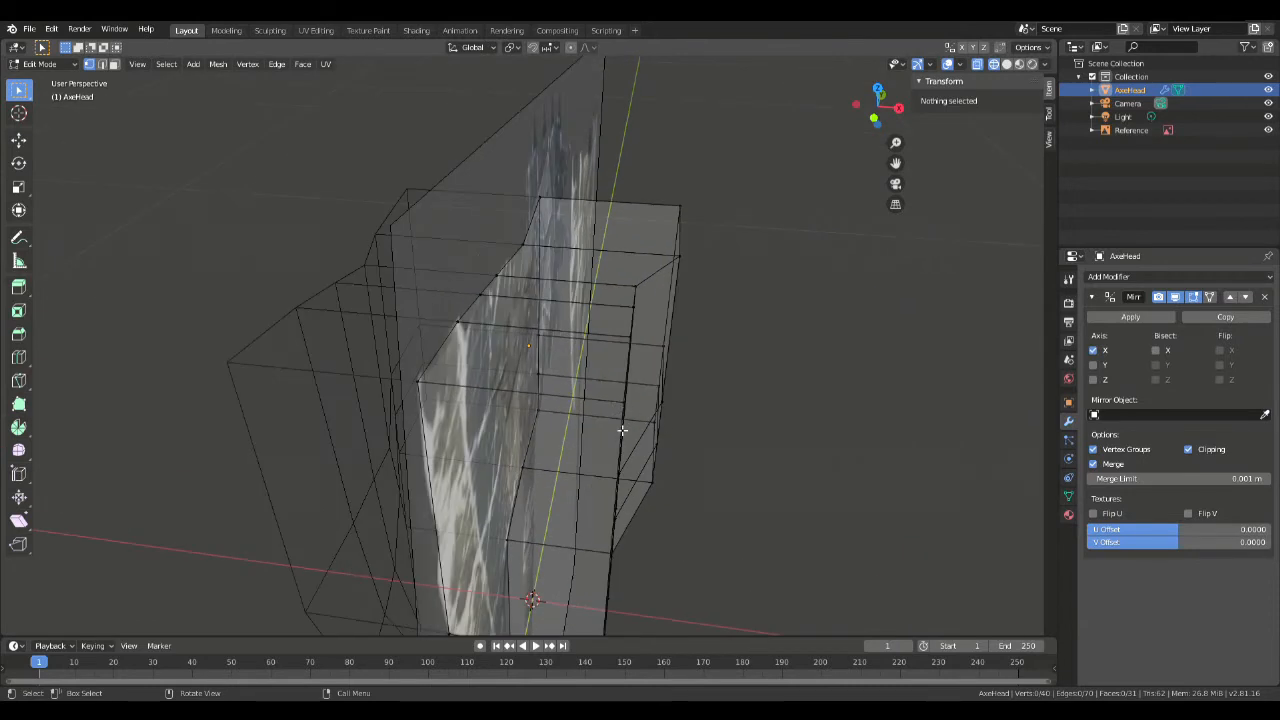
click(1006, 64)
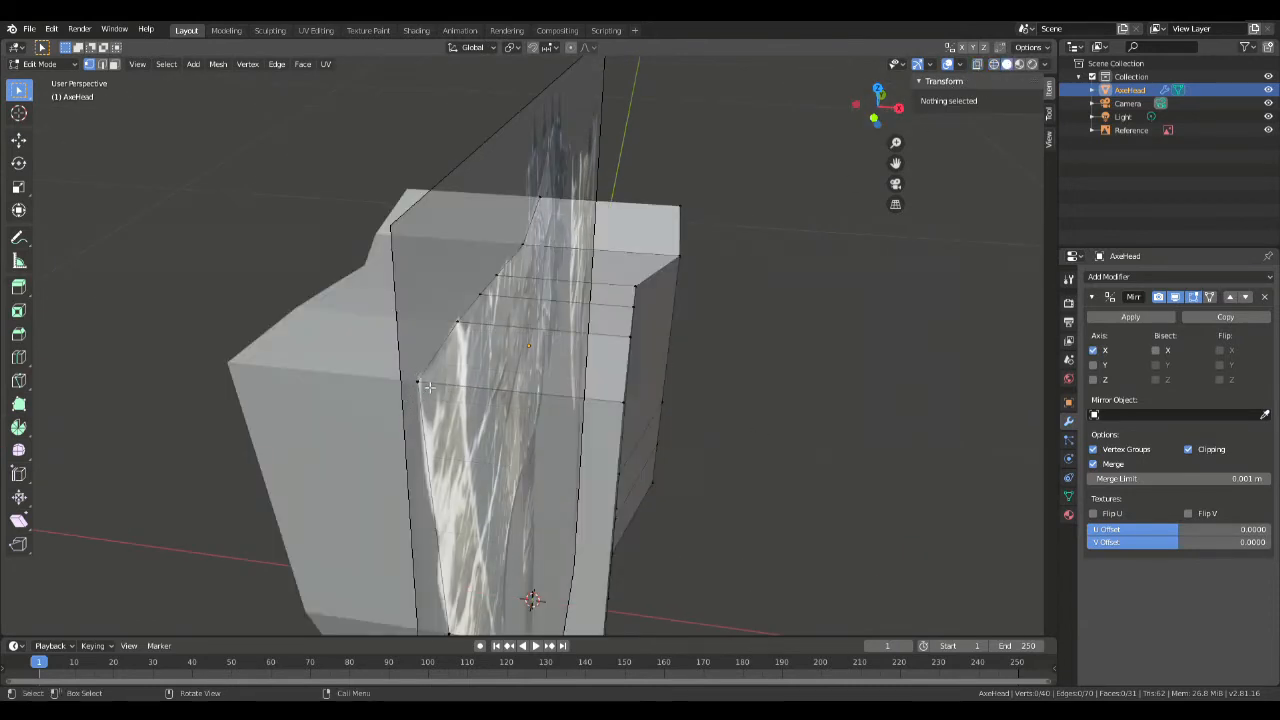
Step: Examine the mirrored axe head's thickness and profile against the reference in front, right and perspective views
middle_drag(686, 390, 633, 376)
key(KP_1)
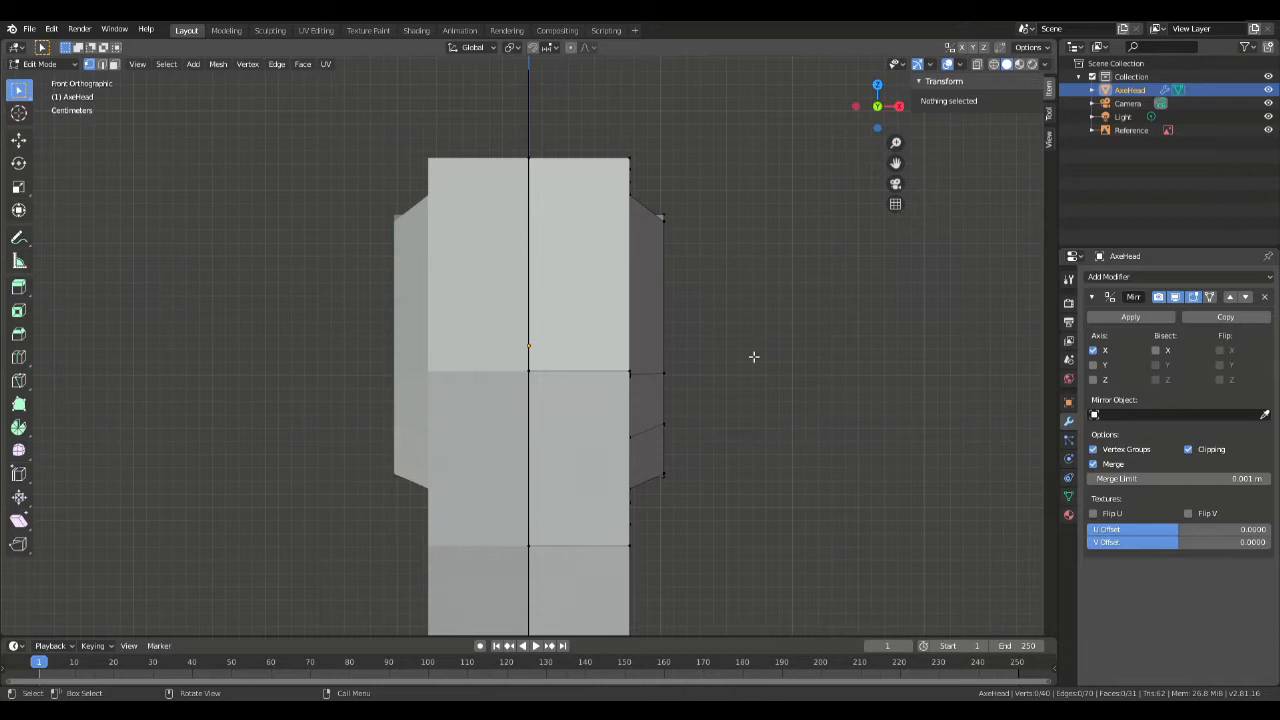
key(KP_5)
key(KP_5)
key(KP_3)
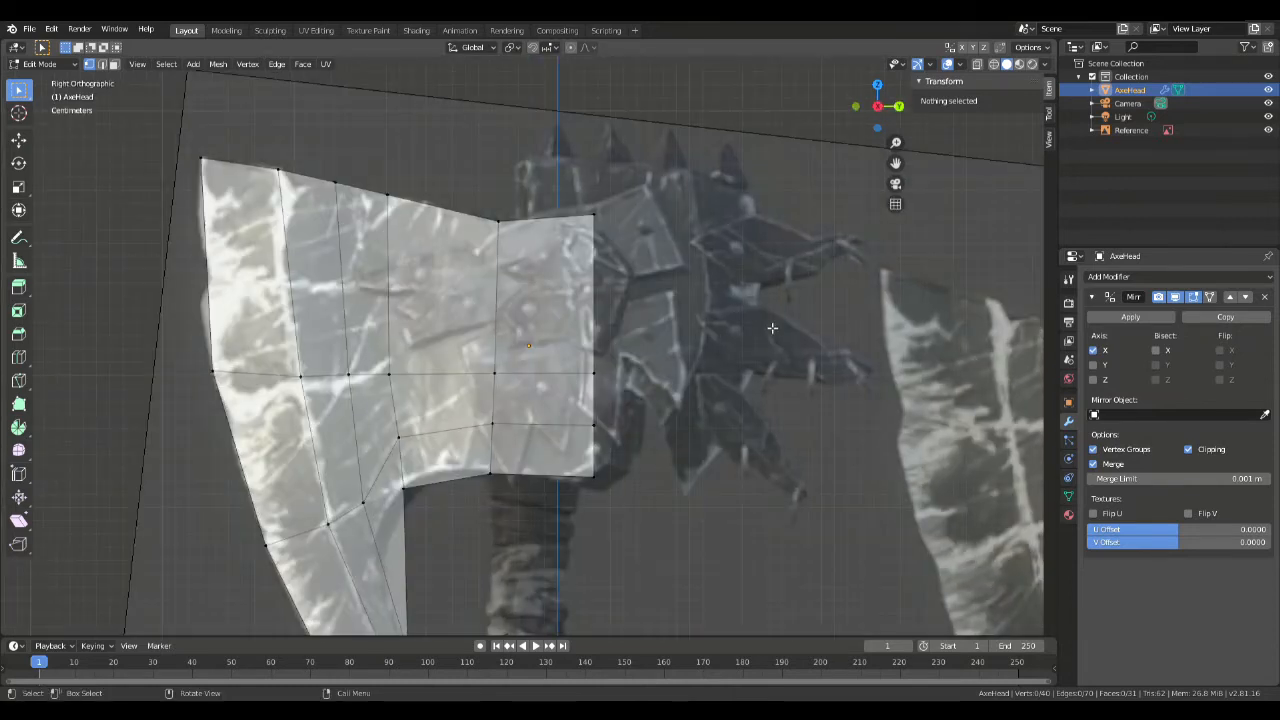
scroll(718, 301, down, 1)
scroll(718, 301, down, 2)
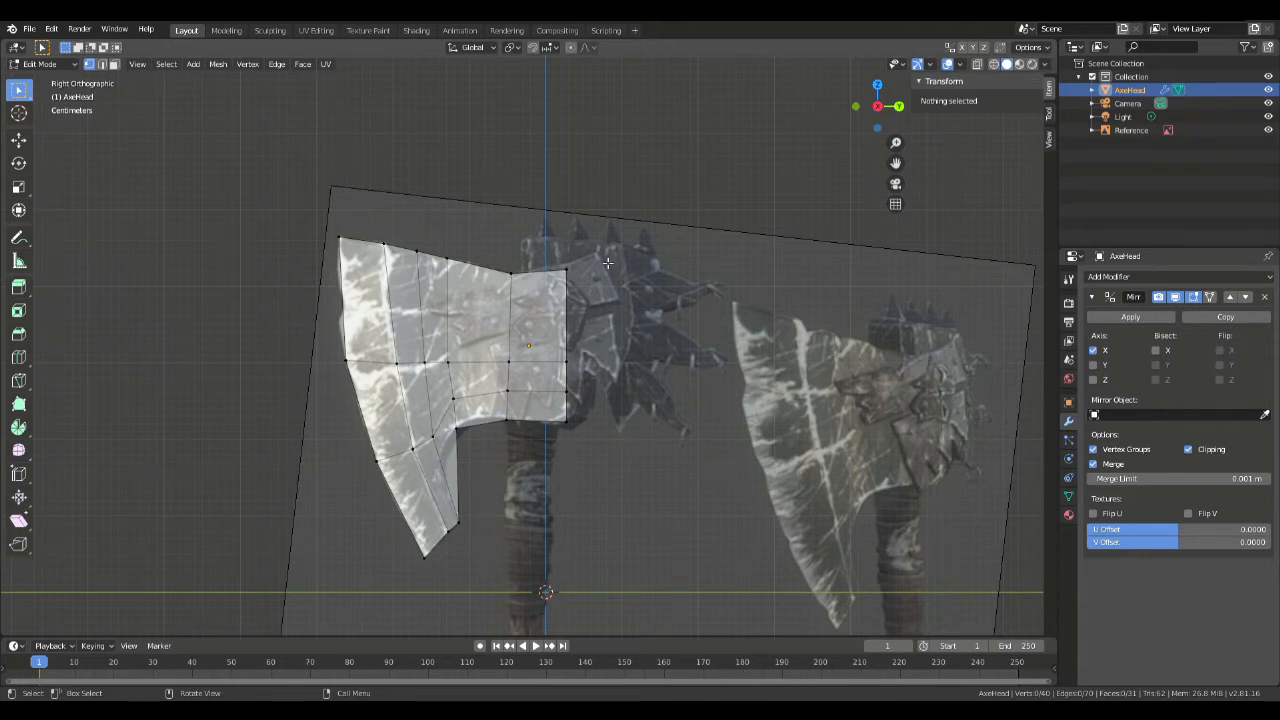
middle_drag(638, 251, 498, 247)
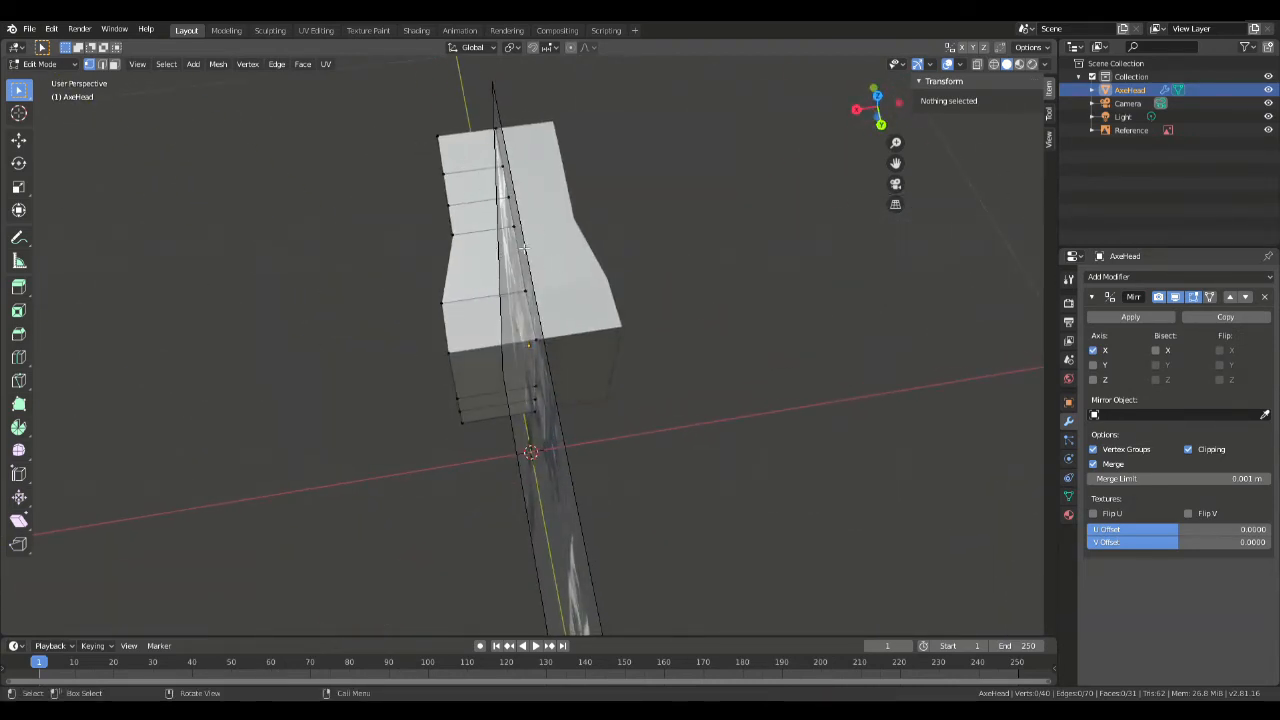
key(KP_1)
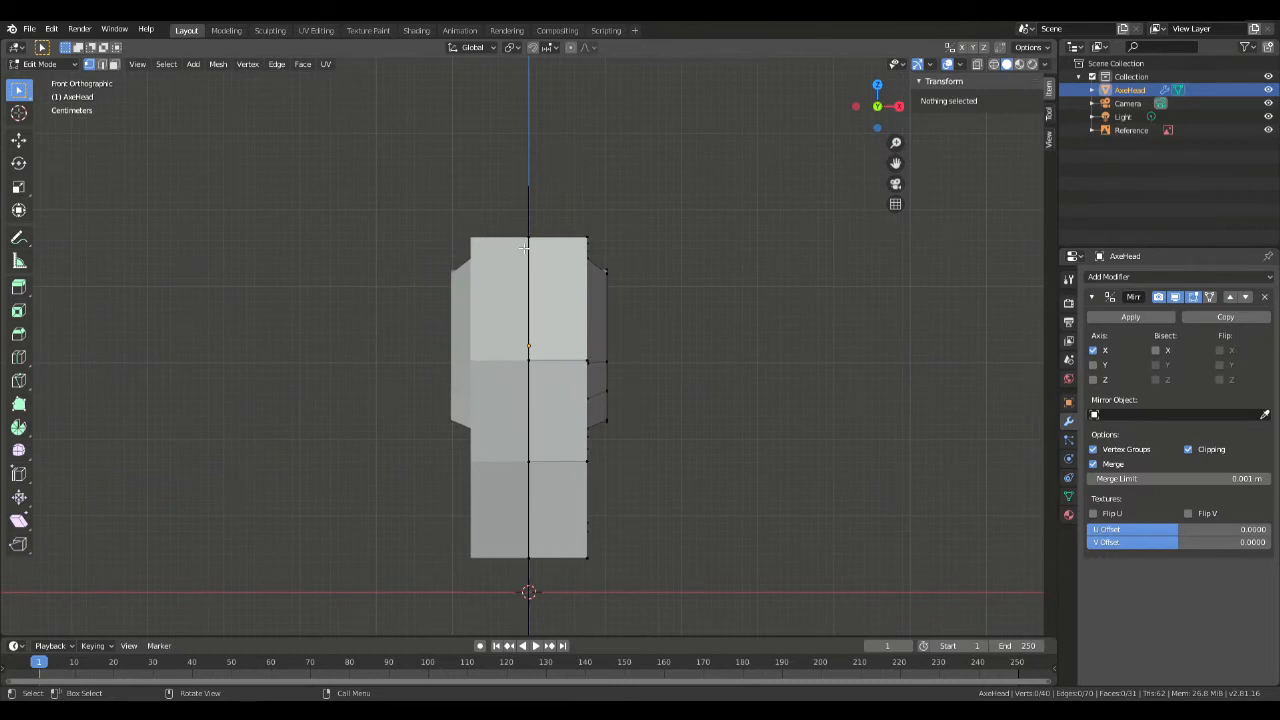
key(KP_3)
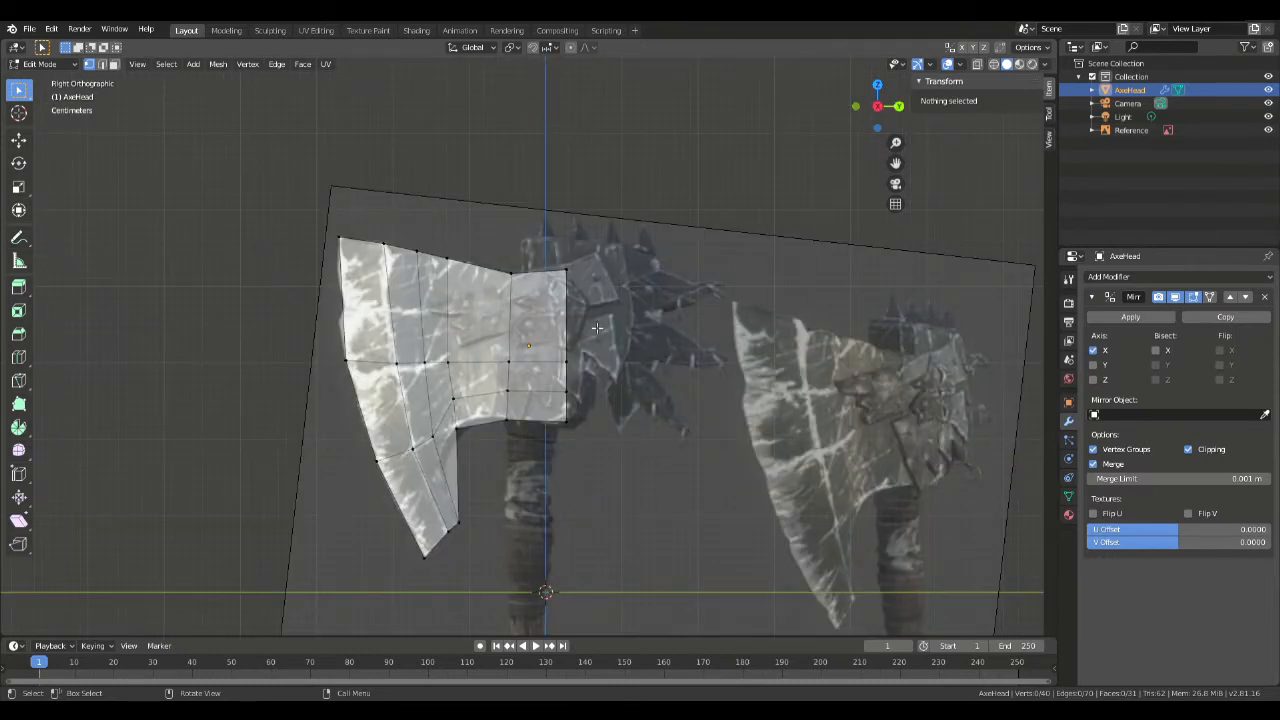
key(KP_1)
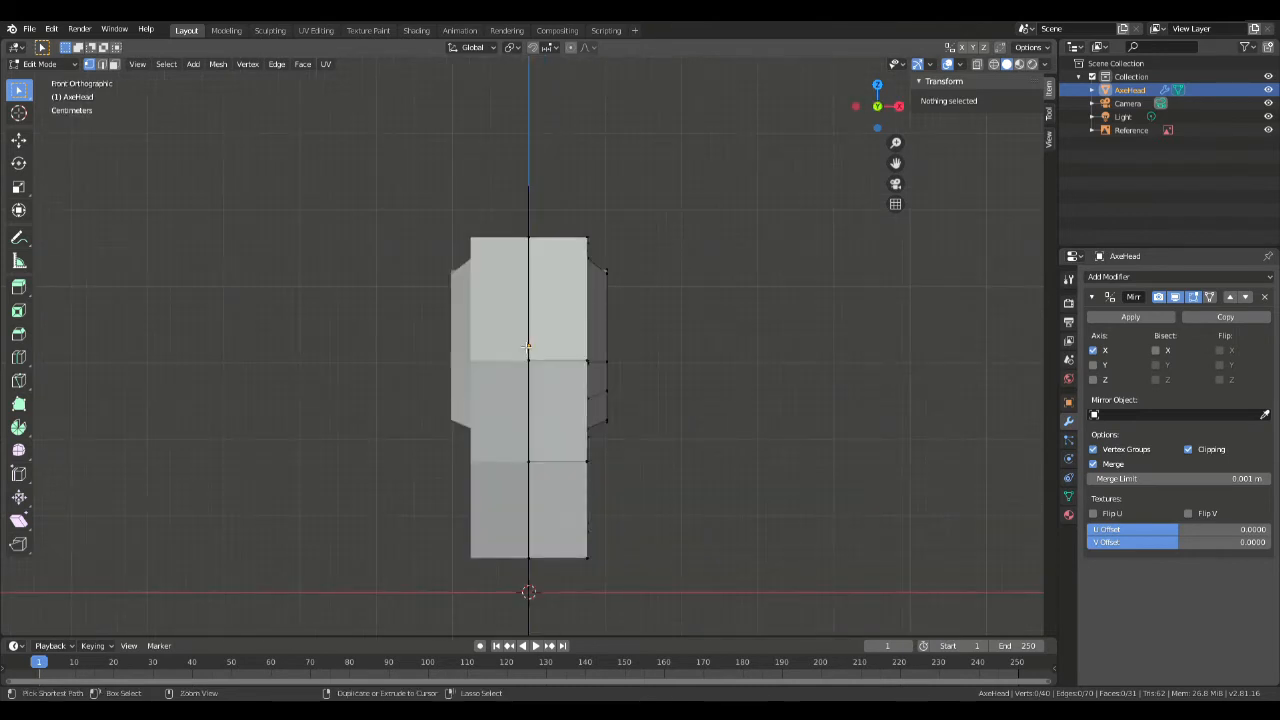
key(ctrl+KP_7)
middle_drag(737, 337, 752, 257)
key(KP_1)
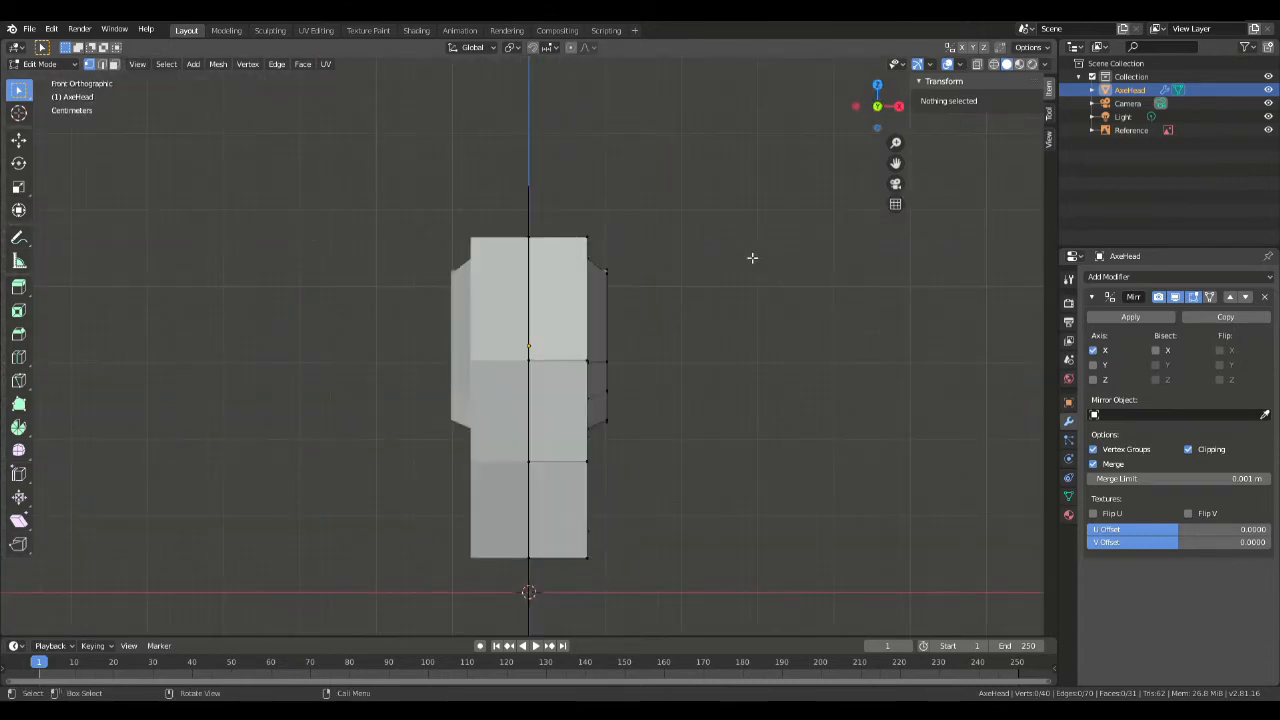
mouse_move(724, 263)
middle_down()
mouse_move(686, 289)
mouse_move(703, 314)
mouse_move(729, 314)
mouse_move(703, 243)
mouse_move(705, 264)
middle_up()
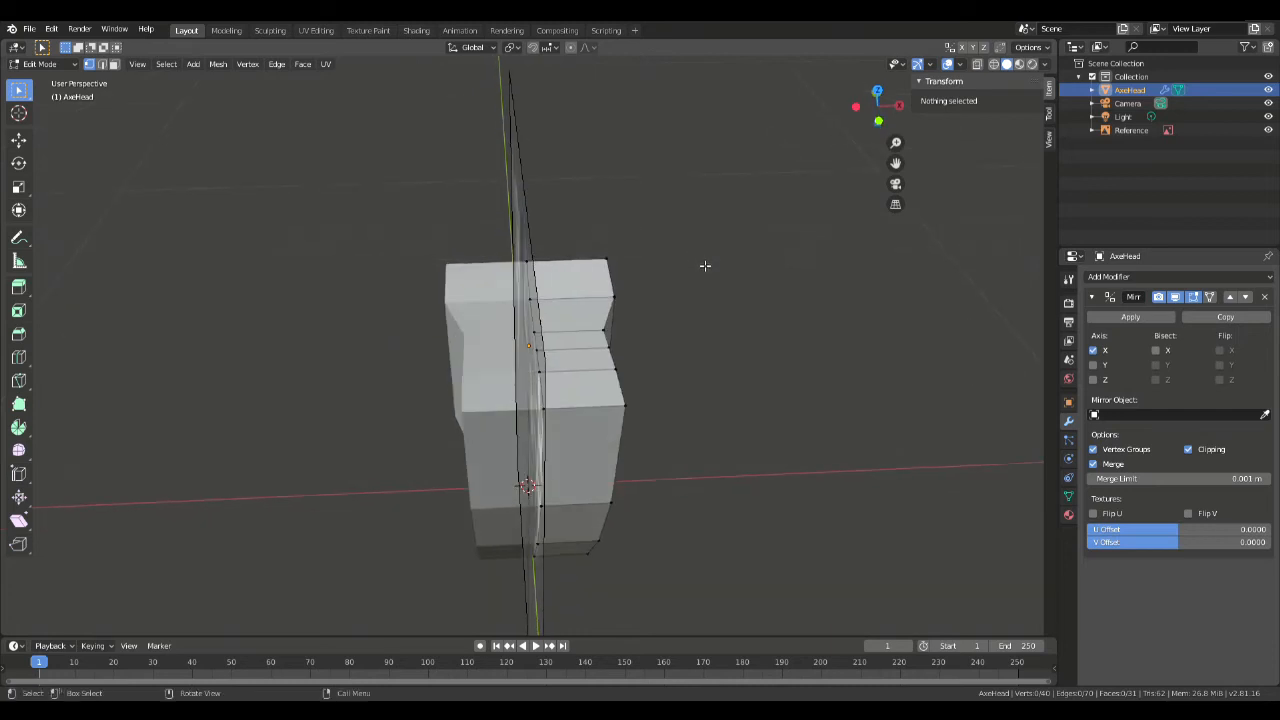
Step: Select the four outer vertices along the blade's cutting edge and move them along X onto the centre line
middle_drag(620, 356, 677, 302)
click(597, 361)
middle_drag(607, 369, 530, 368)
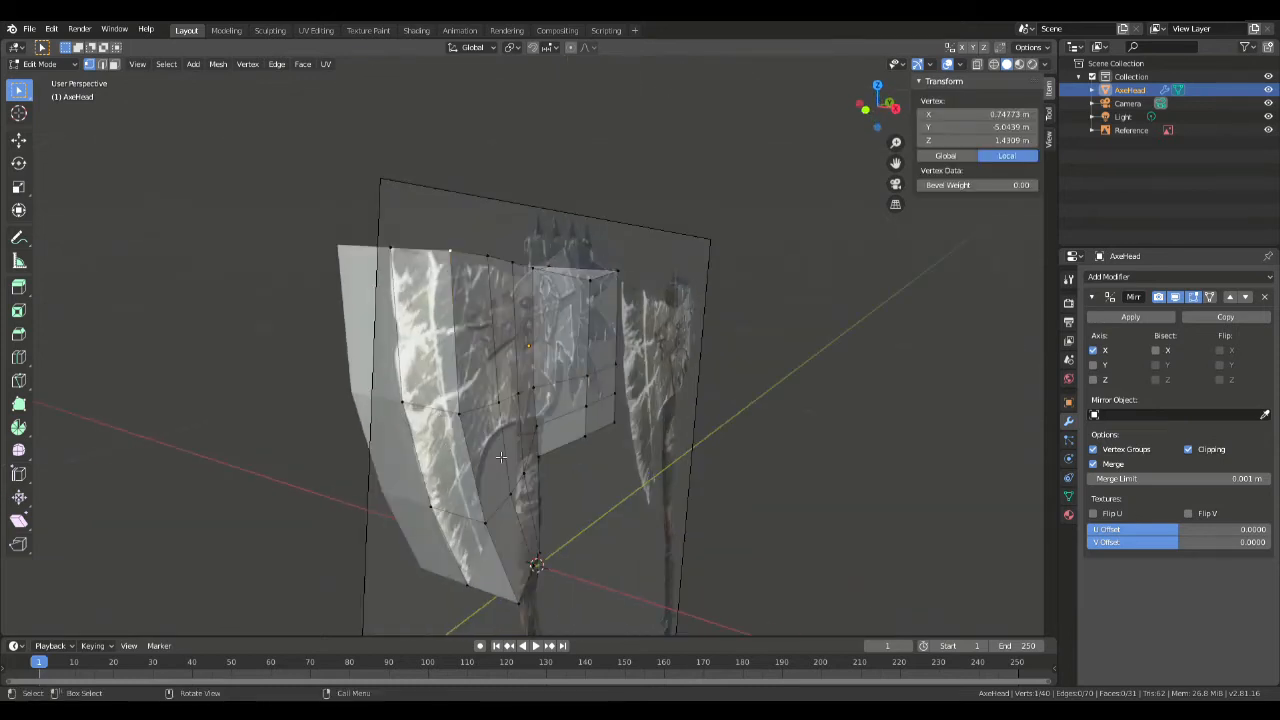
shift+click(490, 508)
shift+click(530, 607)
key(KP_1)
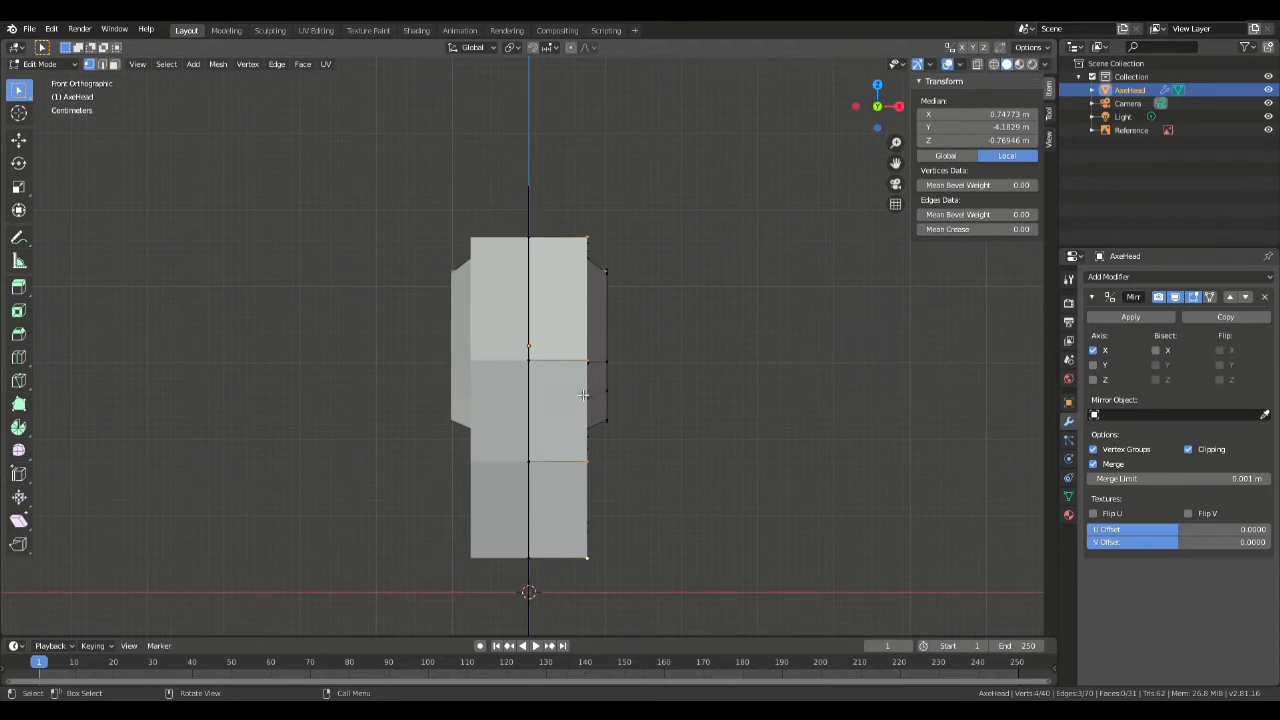
key(g)
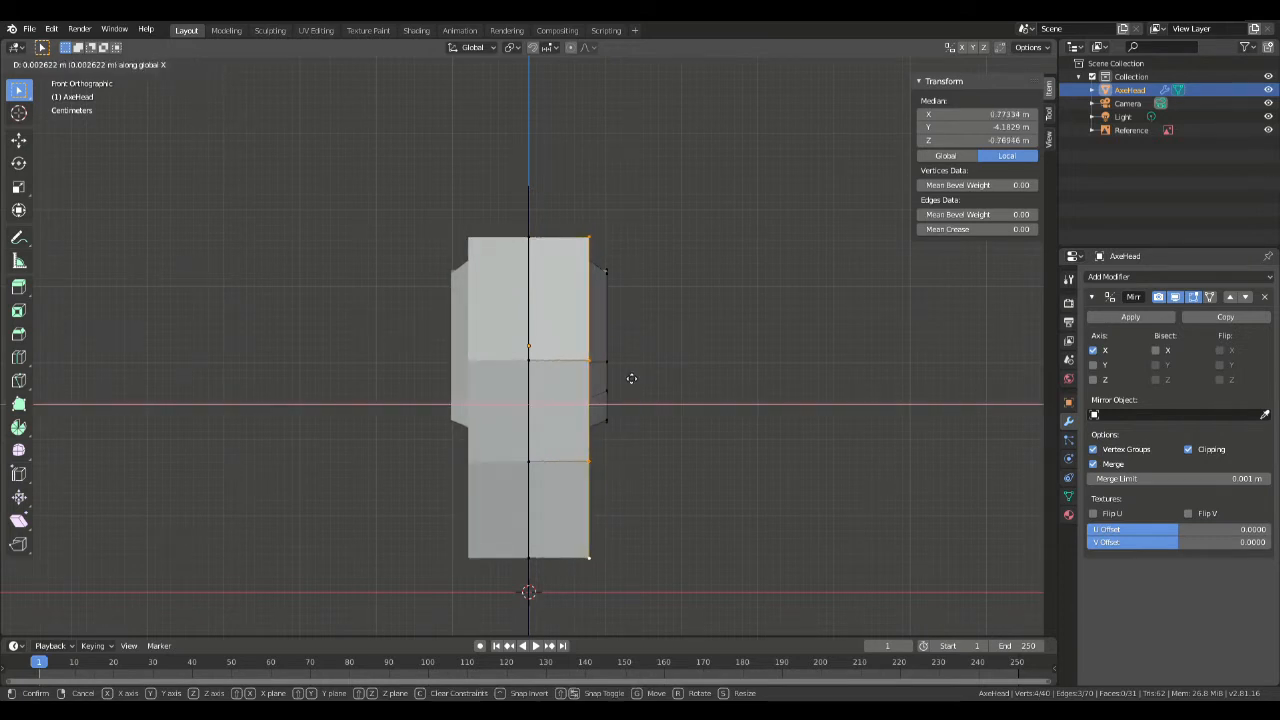
click(449, 385)
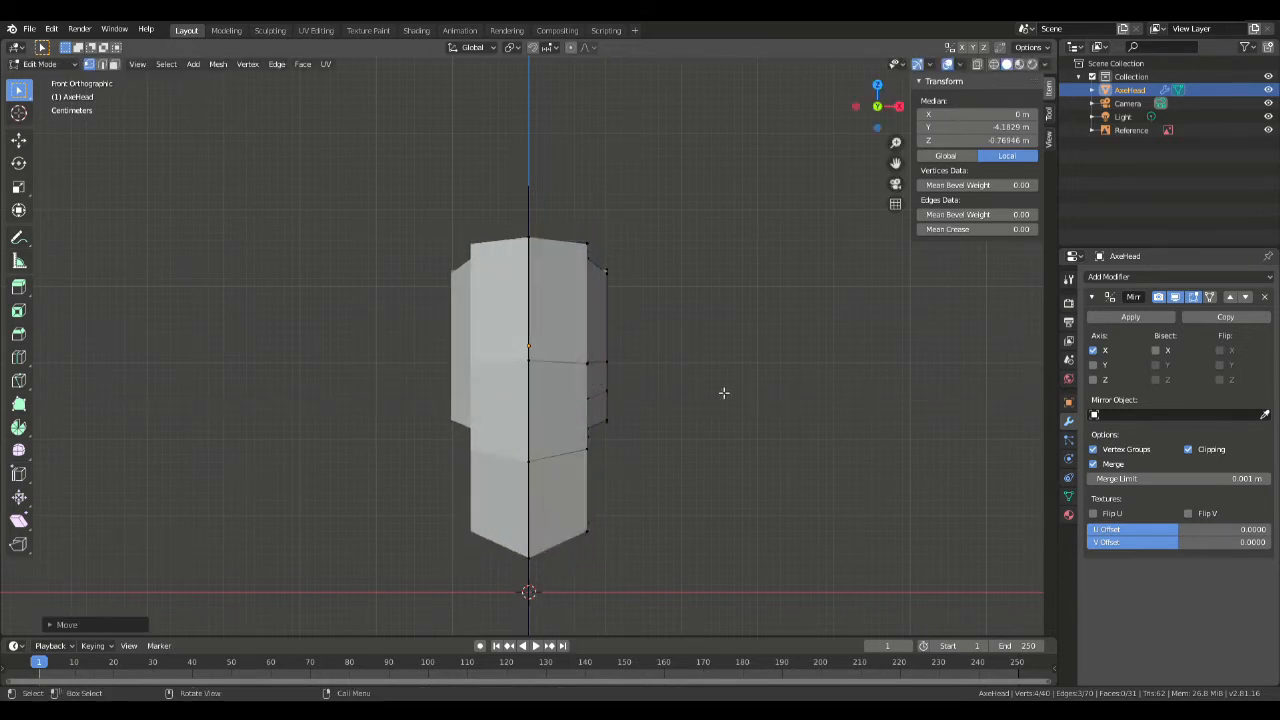
Step: Inspect the cutting edge's collapsed vertices and try to join them with Merge by Distance
middle_drag(534, 178, 530, 298)
scroll(530, 298, up, 4)
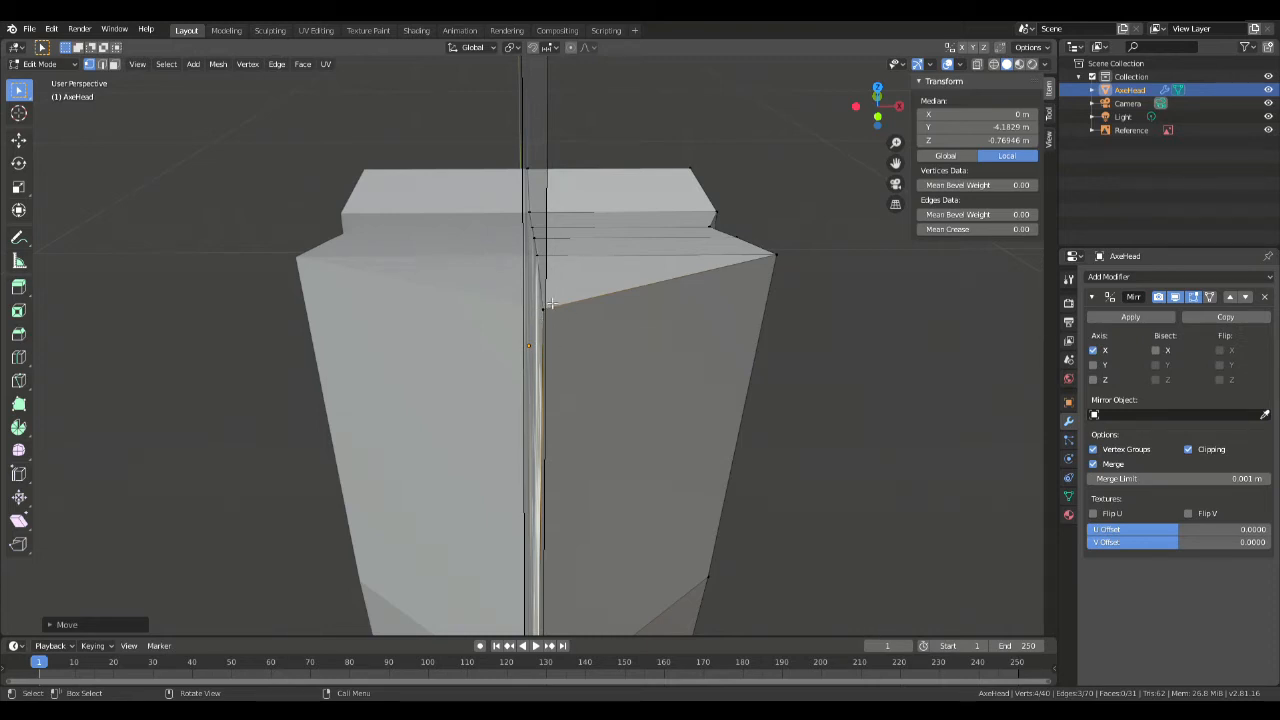
click(543, 313)
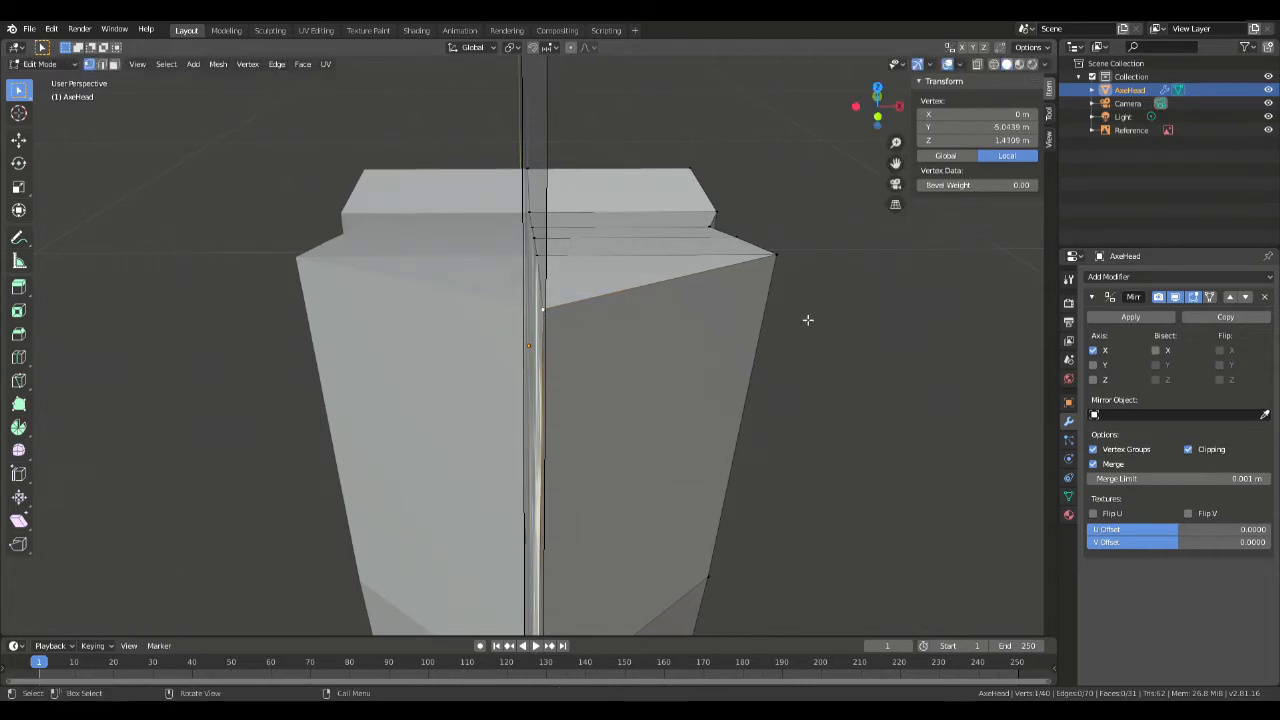
key(alt+a)
middle_drag(863, 334, 687, 306)
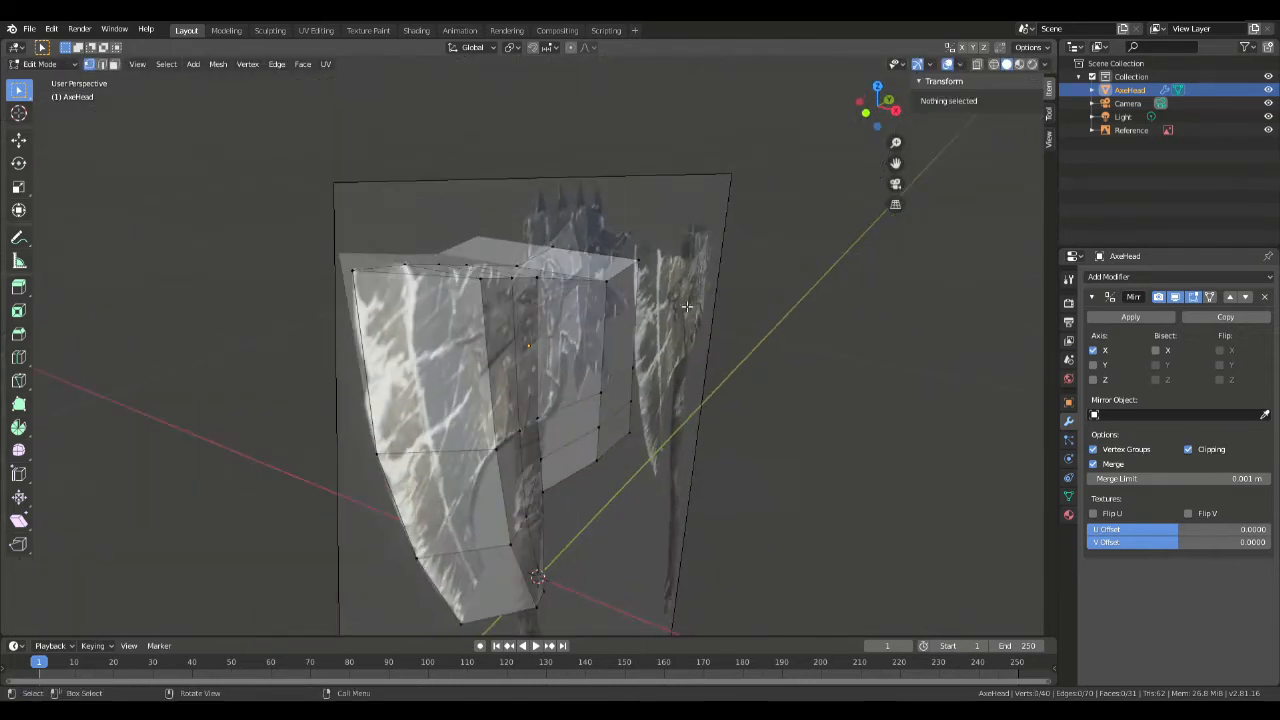
key(F3)
text(merge)
key(Return)
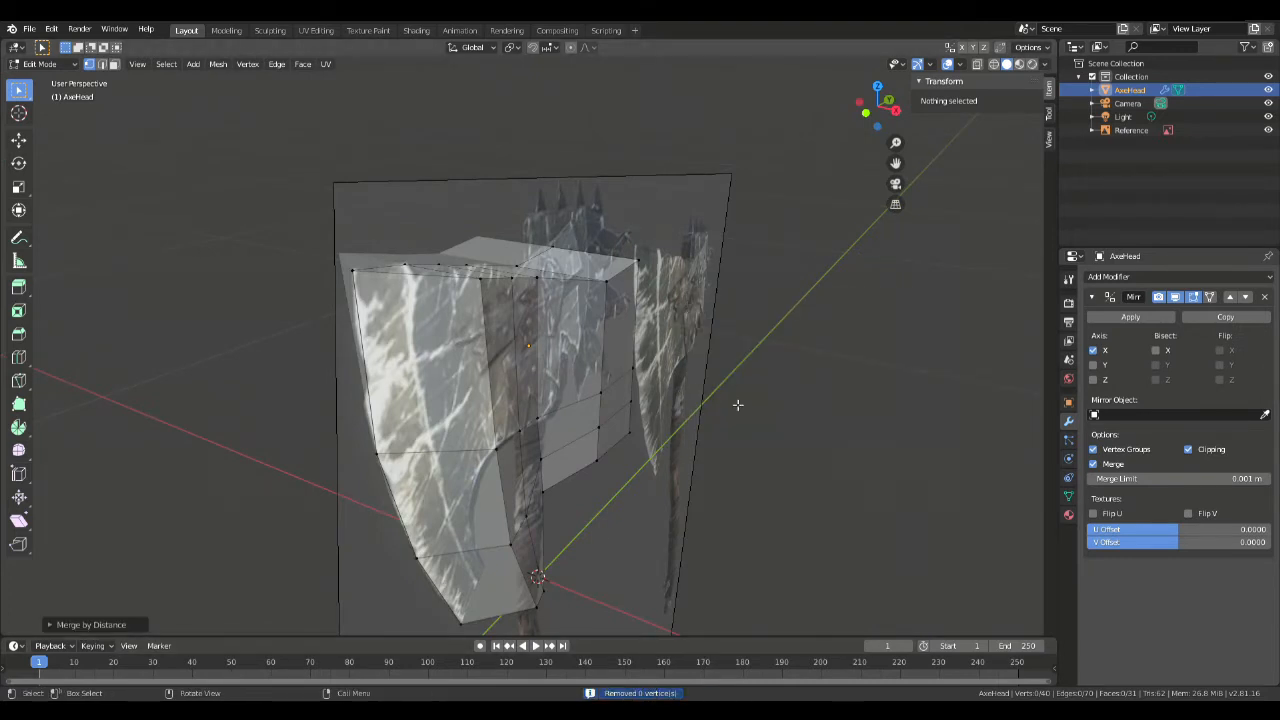
Step: Try to merge the overlapping vertices at the cutting edge's upper corner
scroll(560, 300, up, 1)
drag(262, 254, 330, 312)
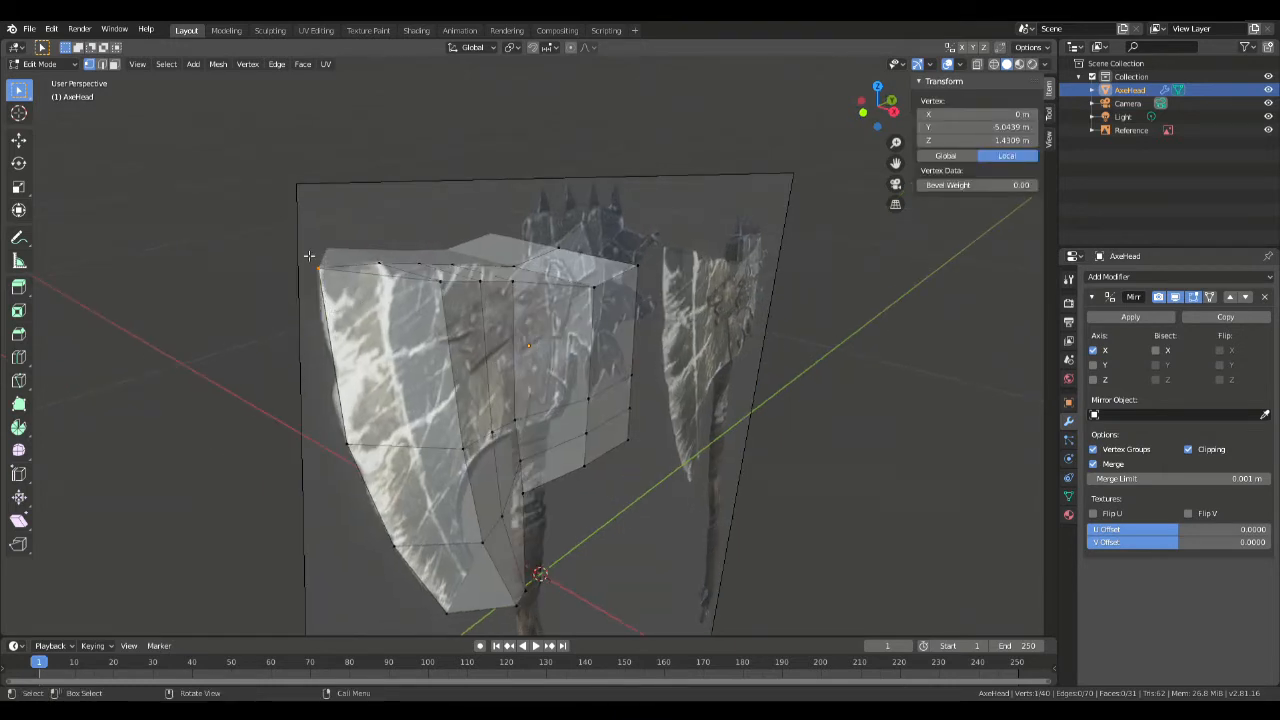
key(m)
click(304, 252)
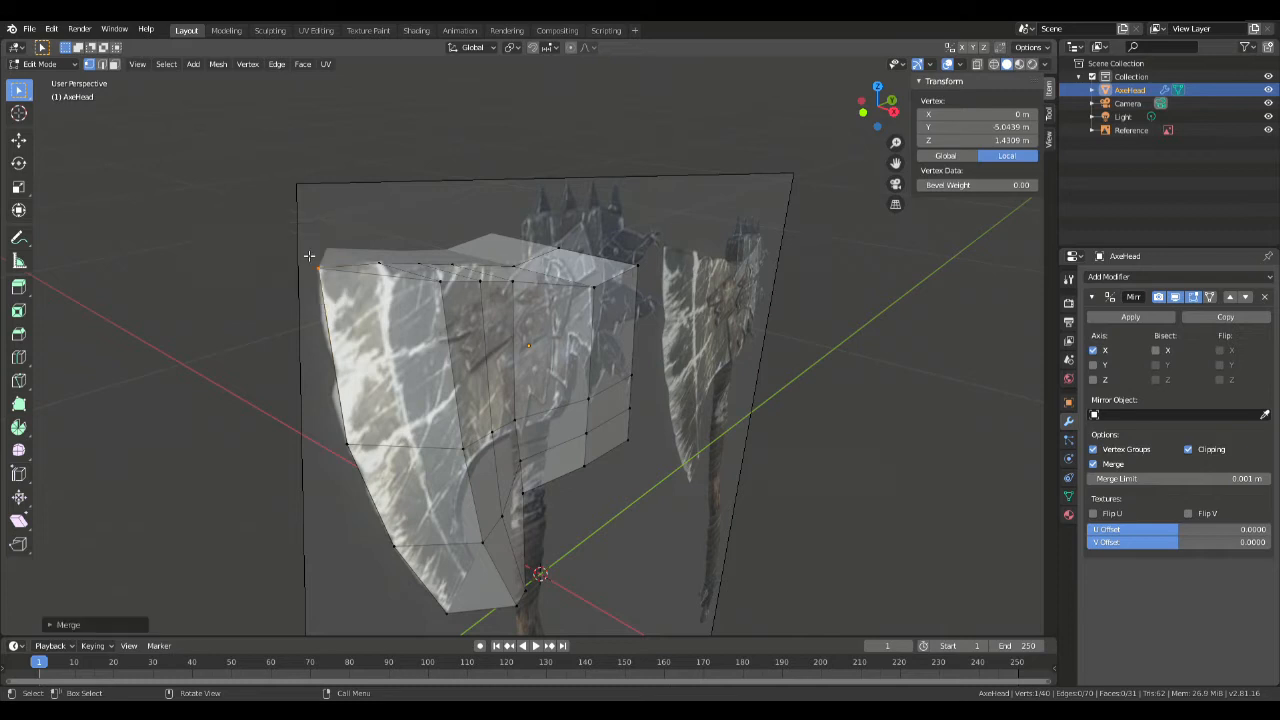
Step: Test-move the vertex at the cutting edge's upper corner to check for a duplicate beneath it
click(277, 235)
middle_drag(277, 235, 372, 302)
click(410, 310)
key(g)
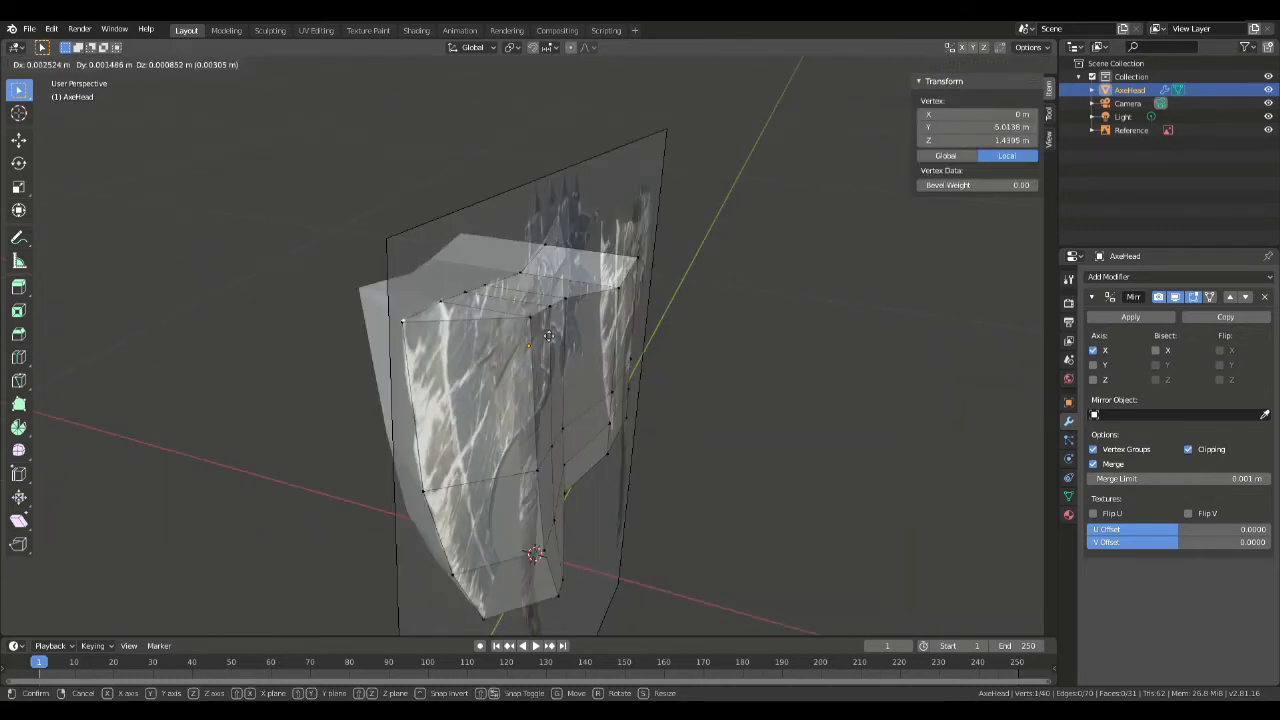
click(605, 332)
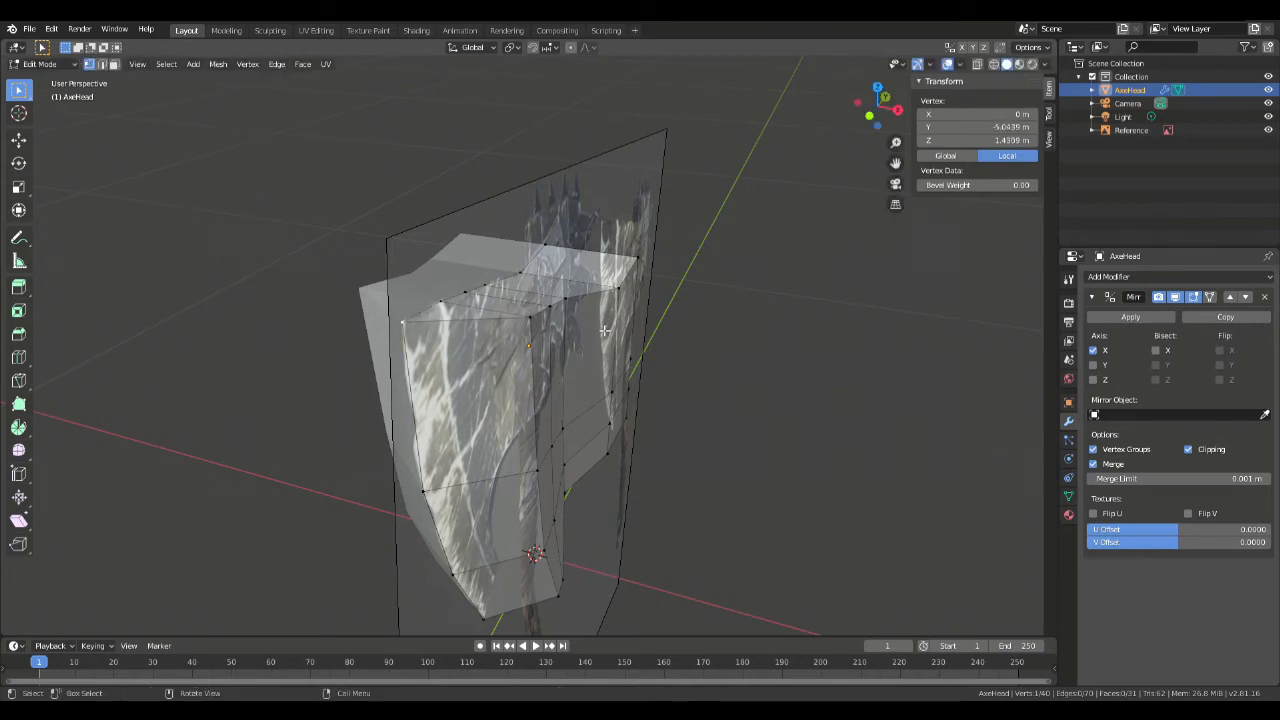
click(281, 362)
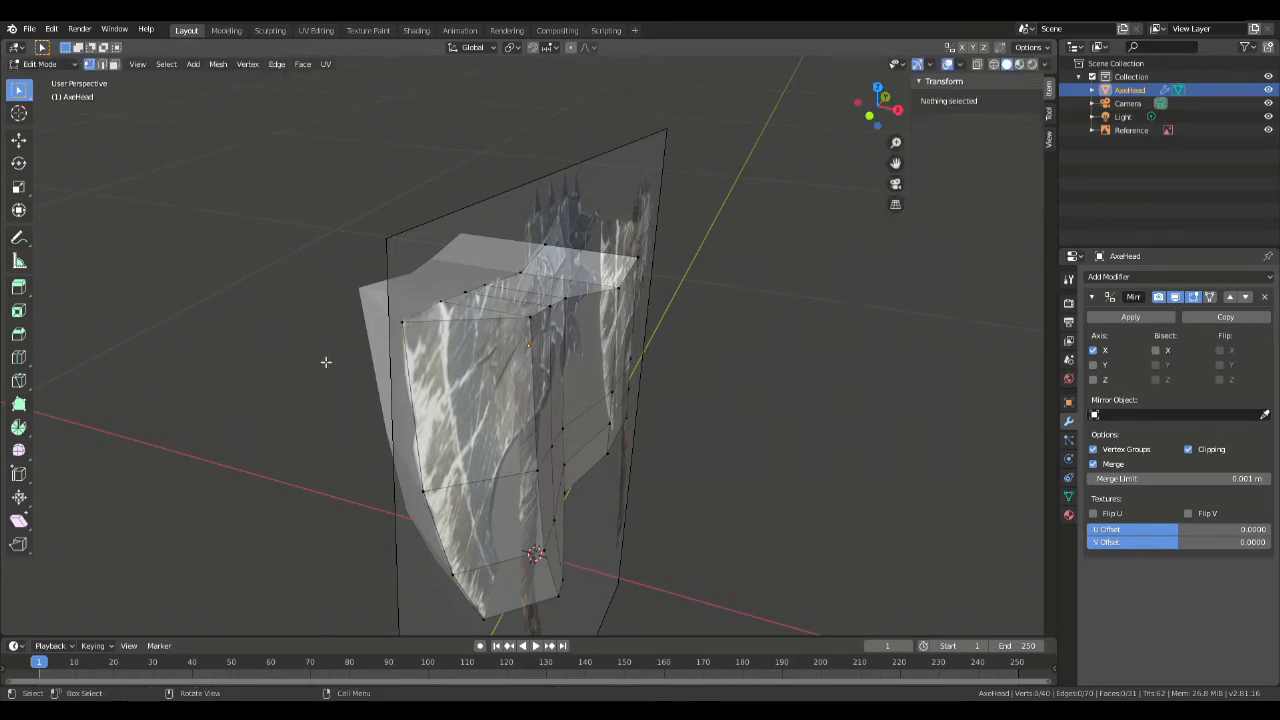
click(408, 333)
key(g)
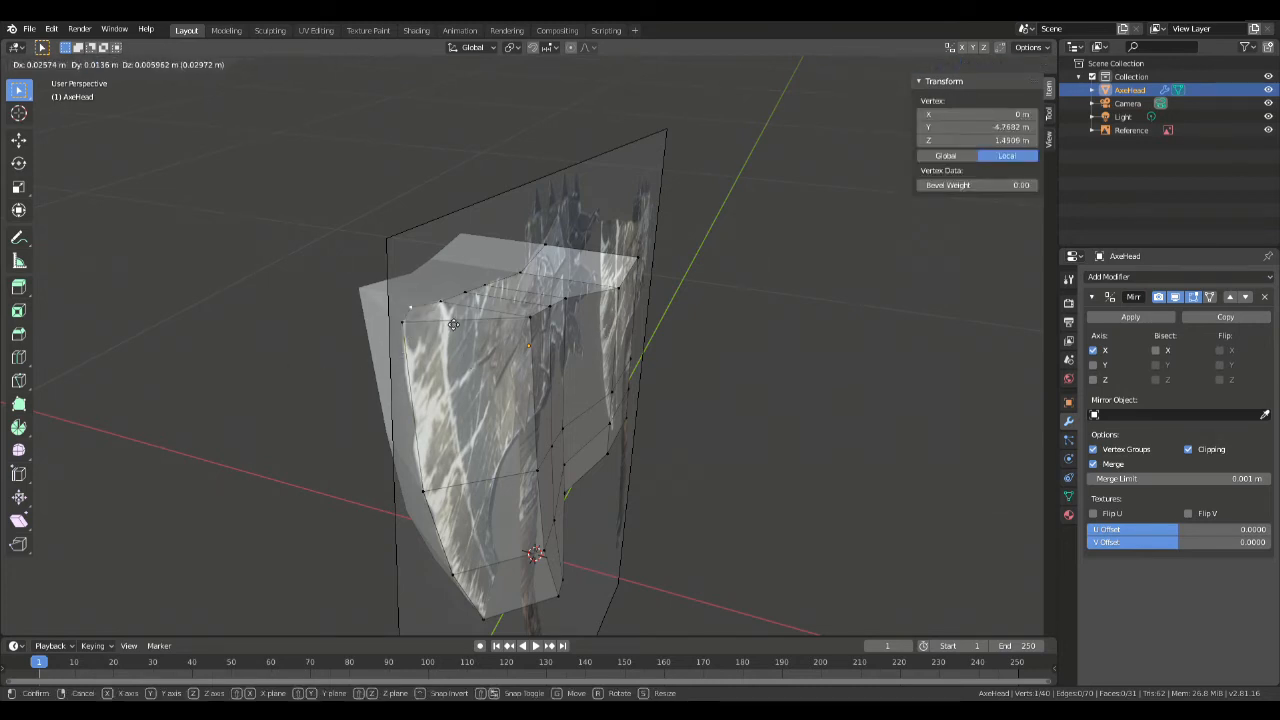
click(453, 325)
Step: Select the cutting edge's second vertex from the top and merge it At Center
middle_drag(453, 325, 503, 277)
click(359, 437)
key(m)
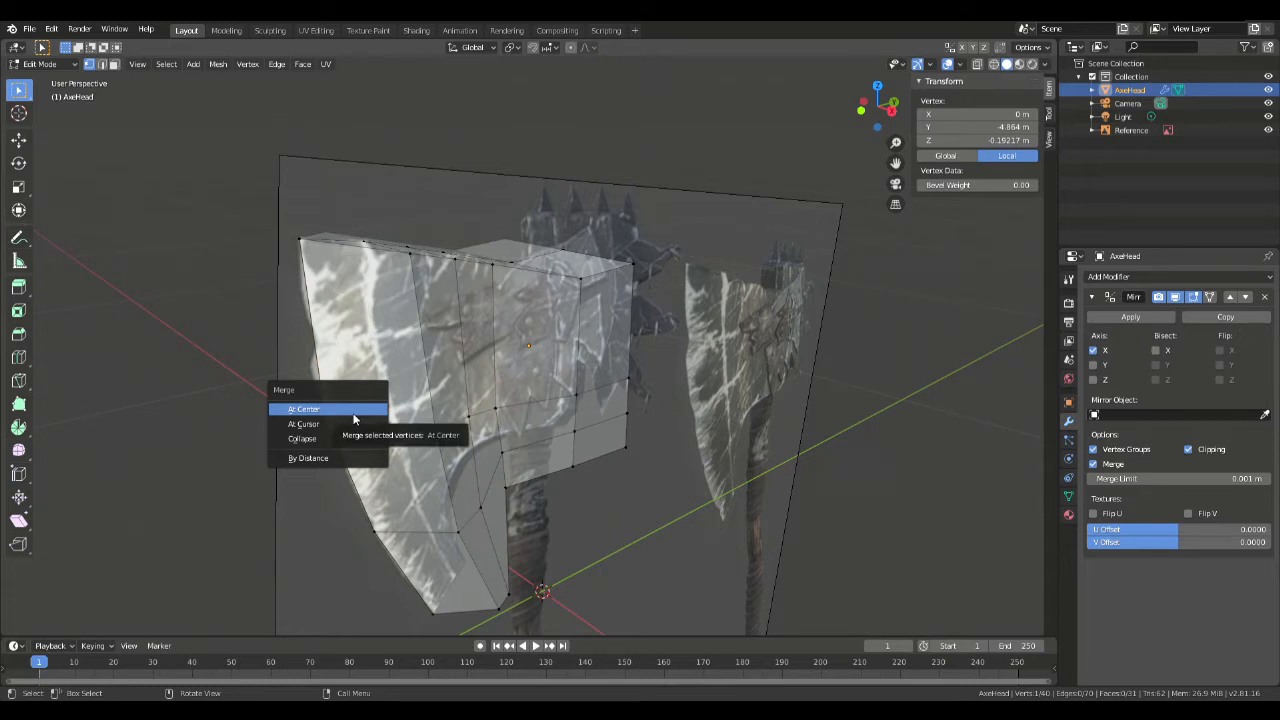
click(353, 412)
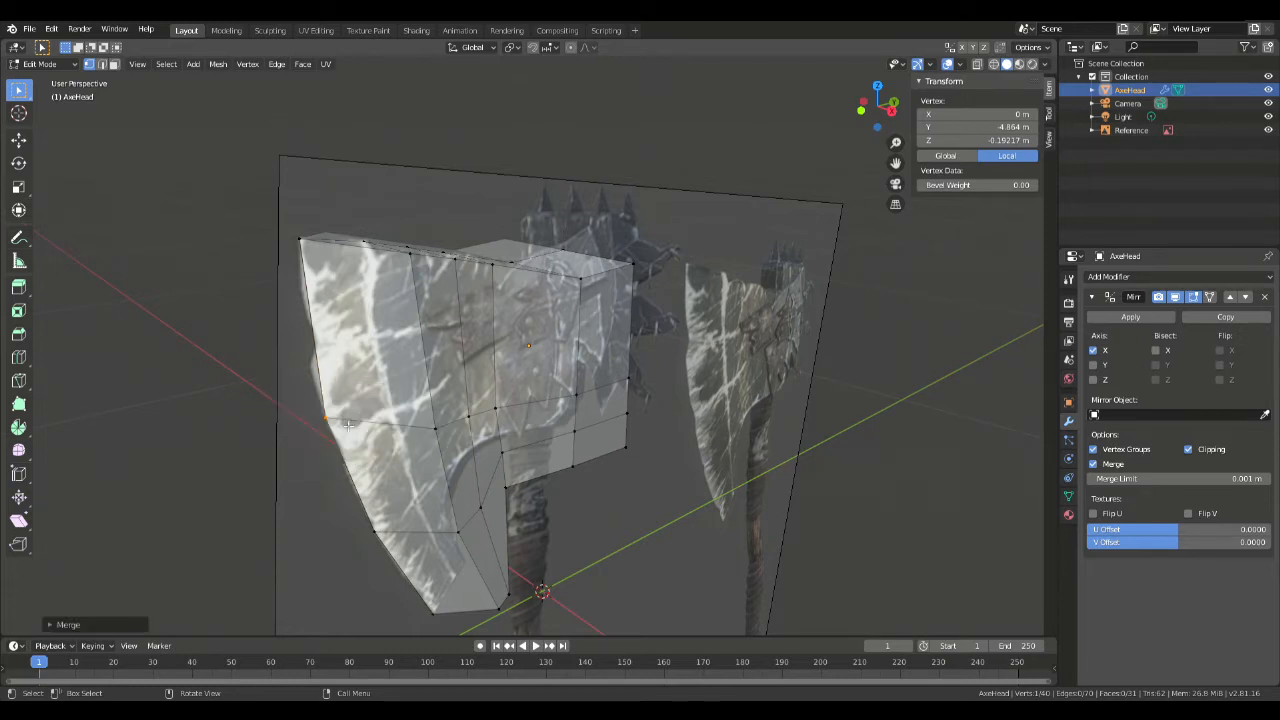
Step: Test-move the cutting edge's second vertex from the top to check for a duplicate beneath it, and undo the moves
key(g)
click(307, 437)
middle_drag(216, 423, 246, 350)
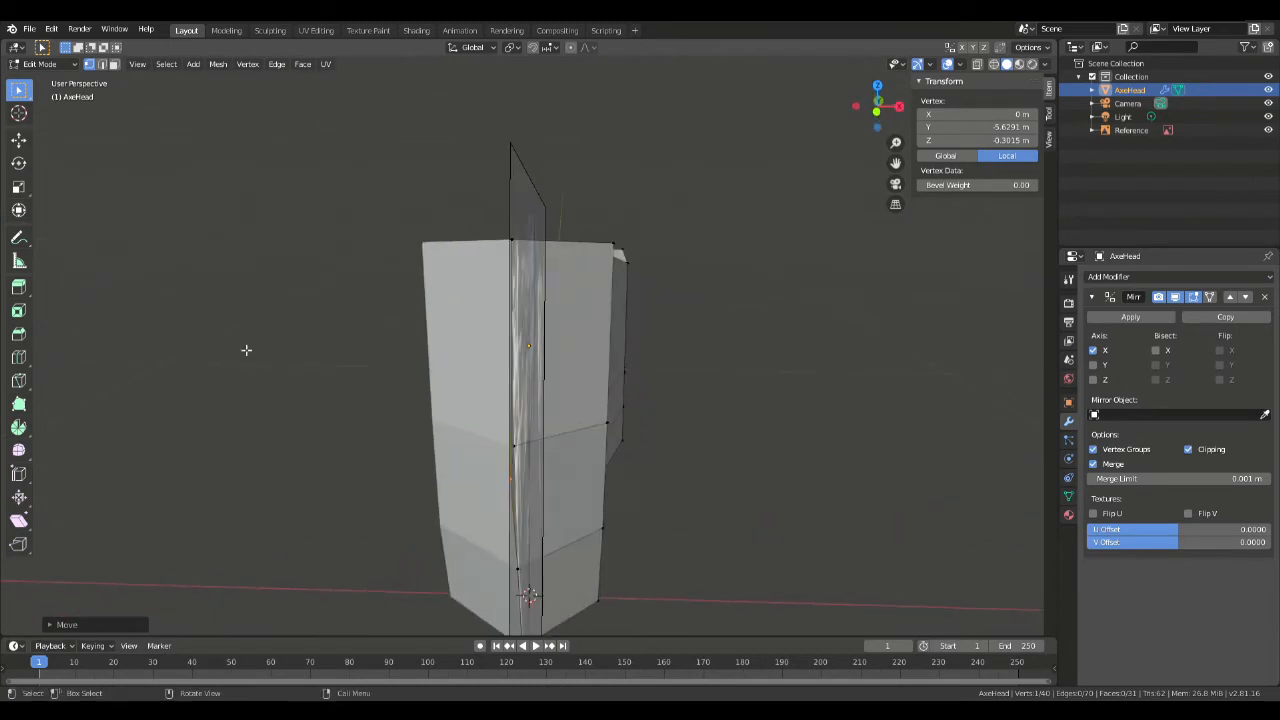
click(527, 450)
key(g)
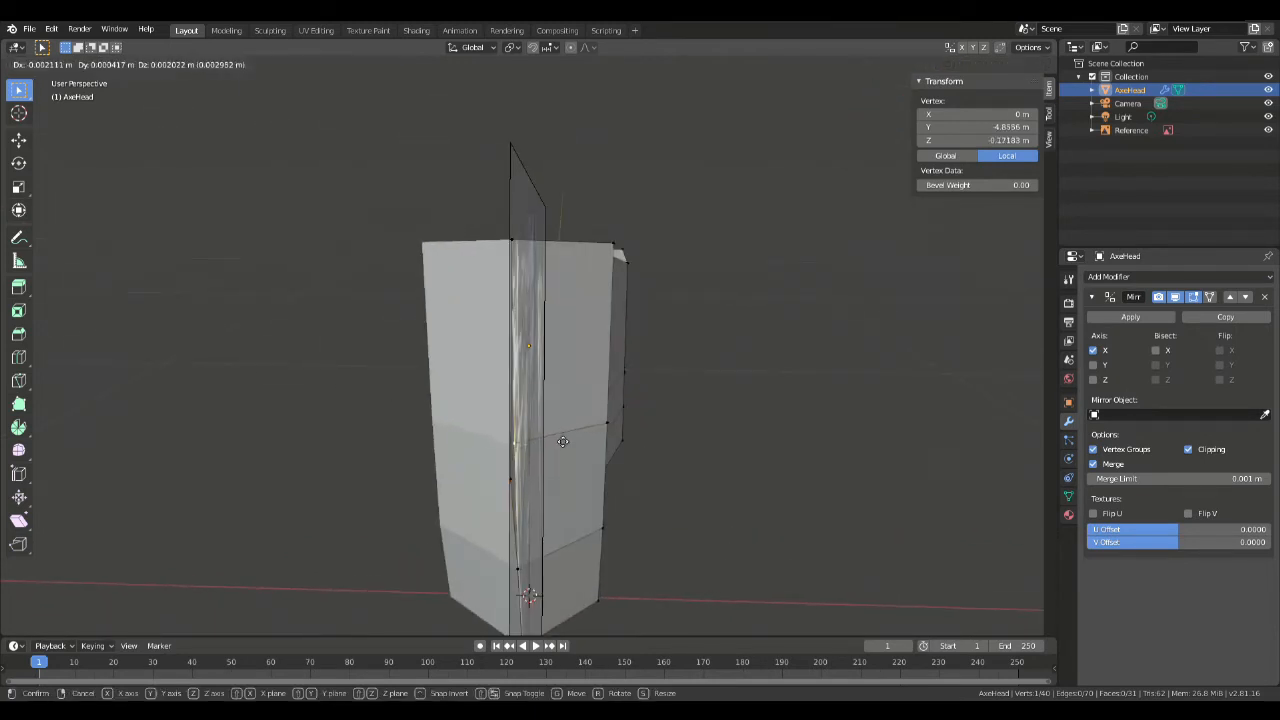
right_click(583, 442)
key(g)
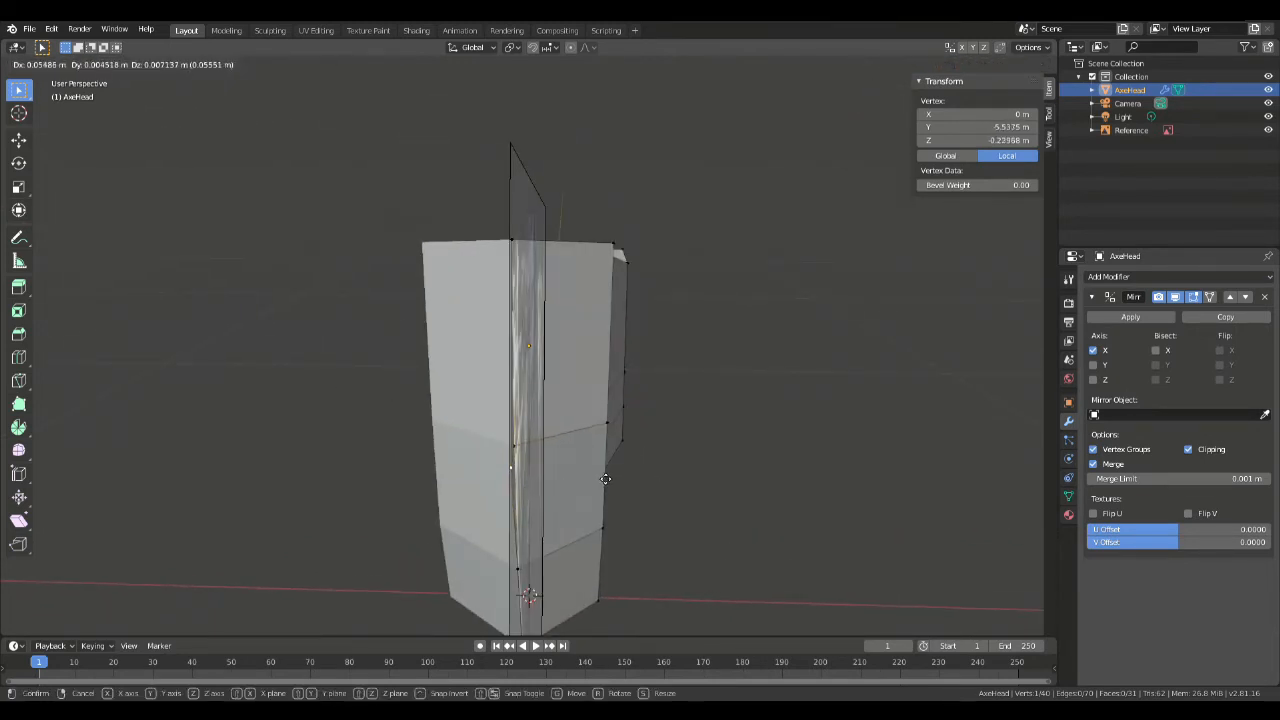
click(652, 458)
middle_drag(652, 458, 653, 440)
key(ctrl+z)
key(ctrl+z)
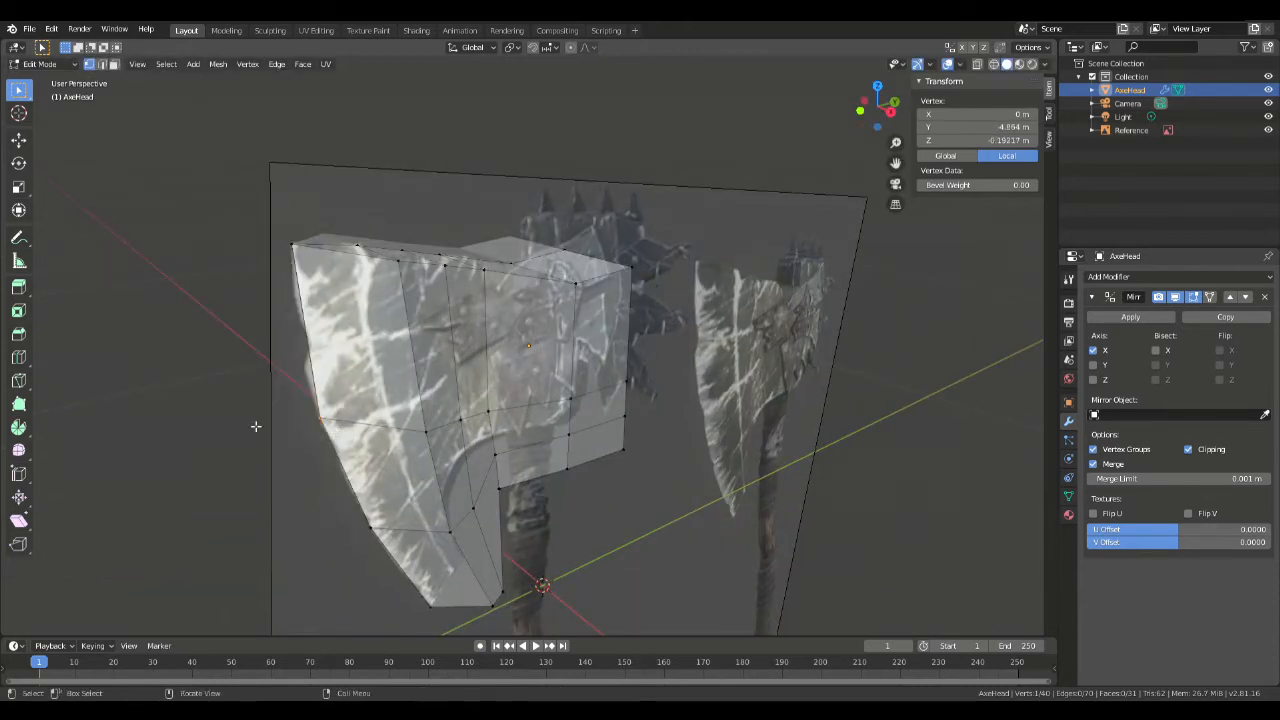
Step: Try to merge the cutting edge's second vertex from the top At Center, and pull it away to check the join
key(alt+m)
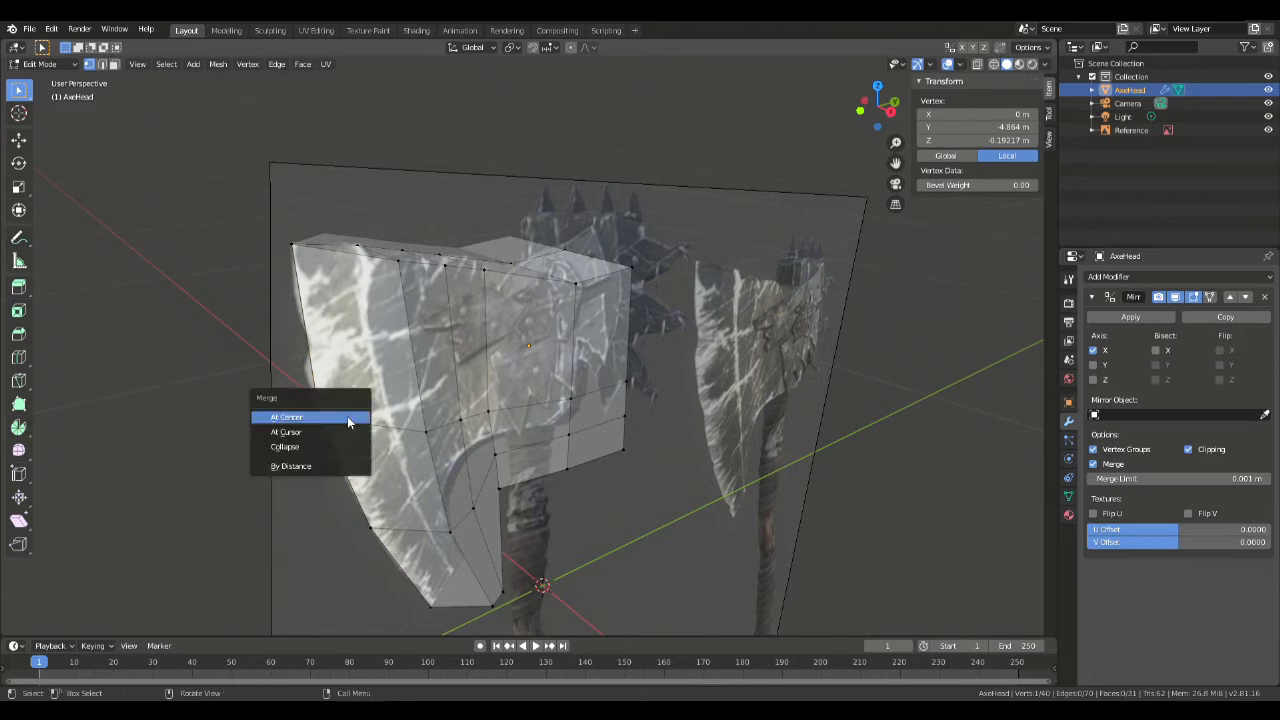
click(345, 425)
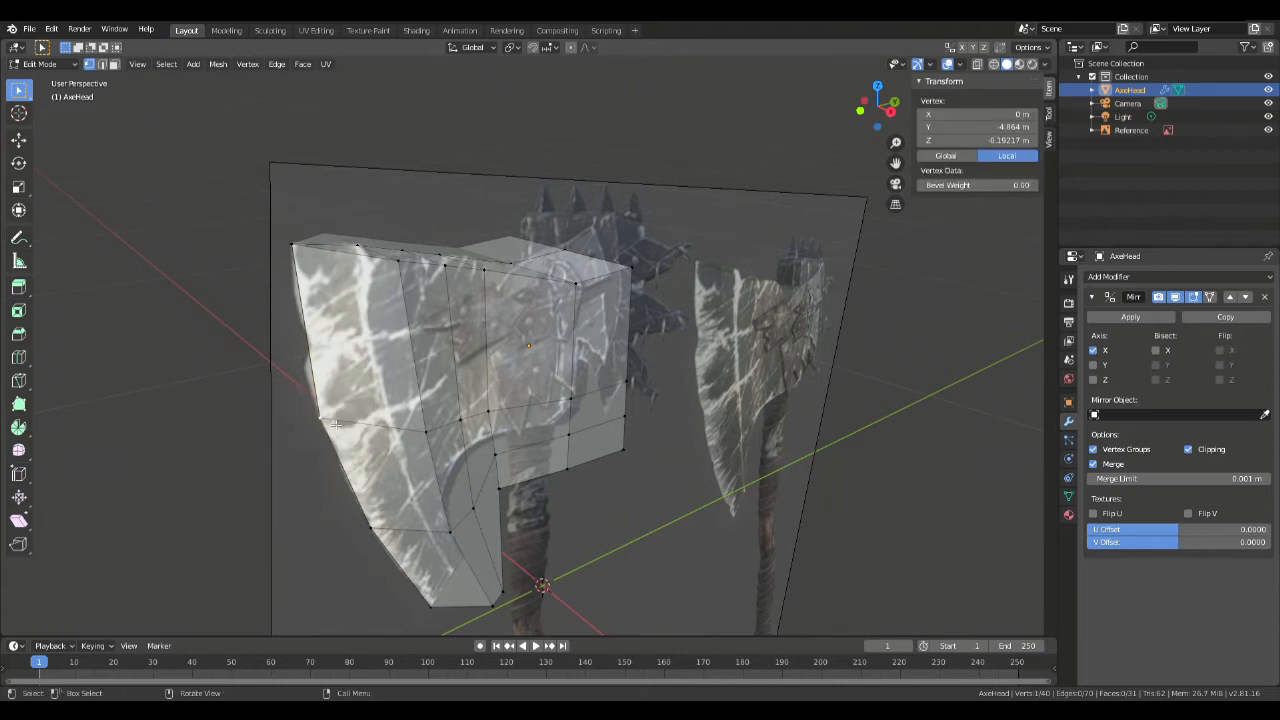
key(g)
click(275, 448)
middle_drag(275, 448, 398, 350)
key(g)
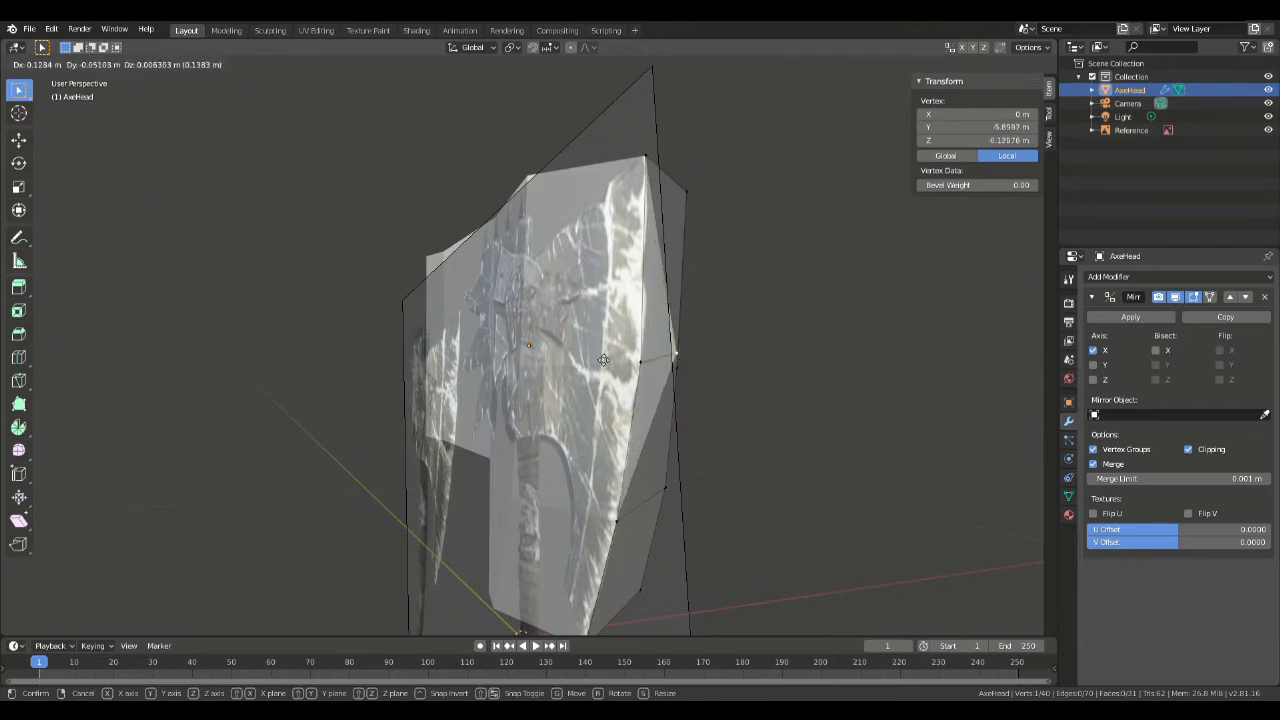
click(651, 354)
middle_drag(732, 327, 677, 366)
scroll(624, 406, down, 3)
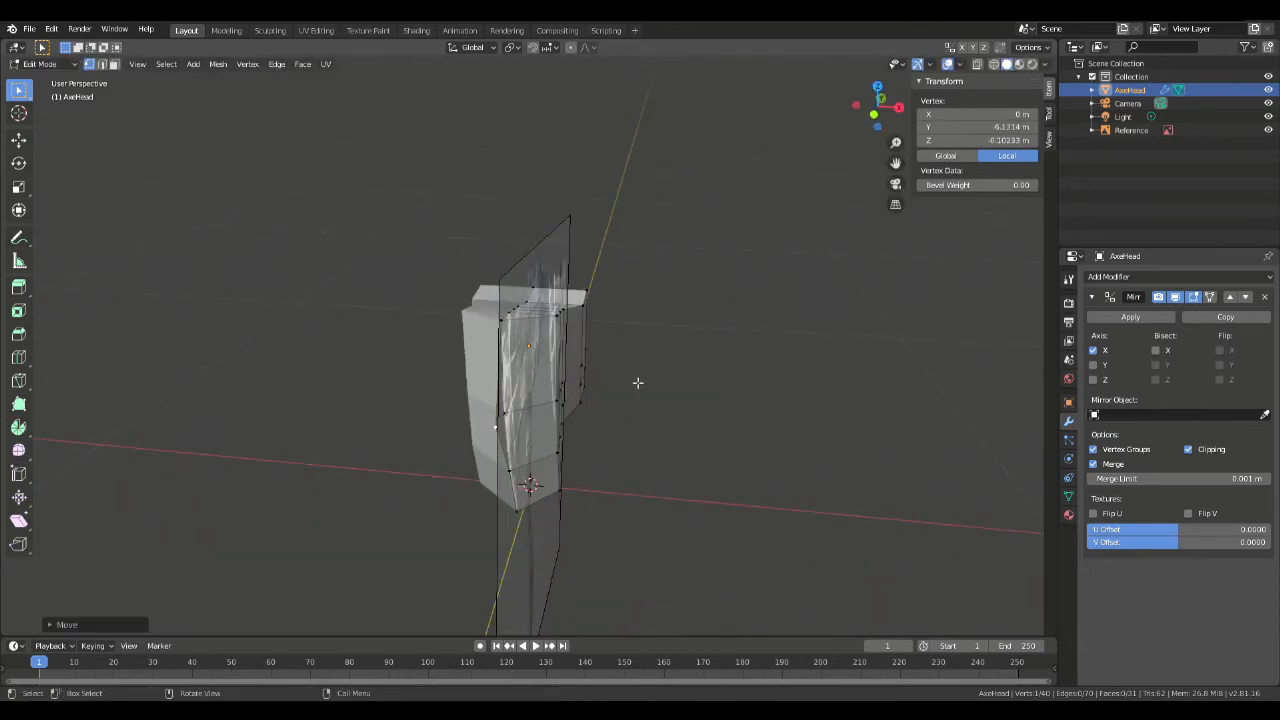
middle_drag(626, 406, 690, 411)
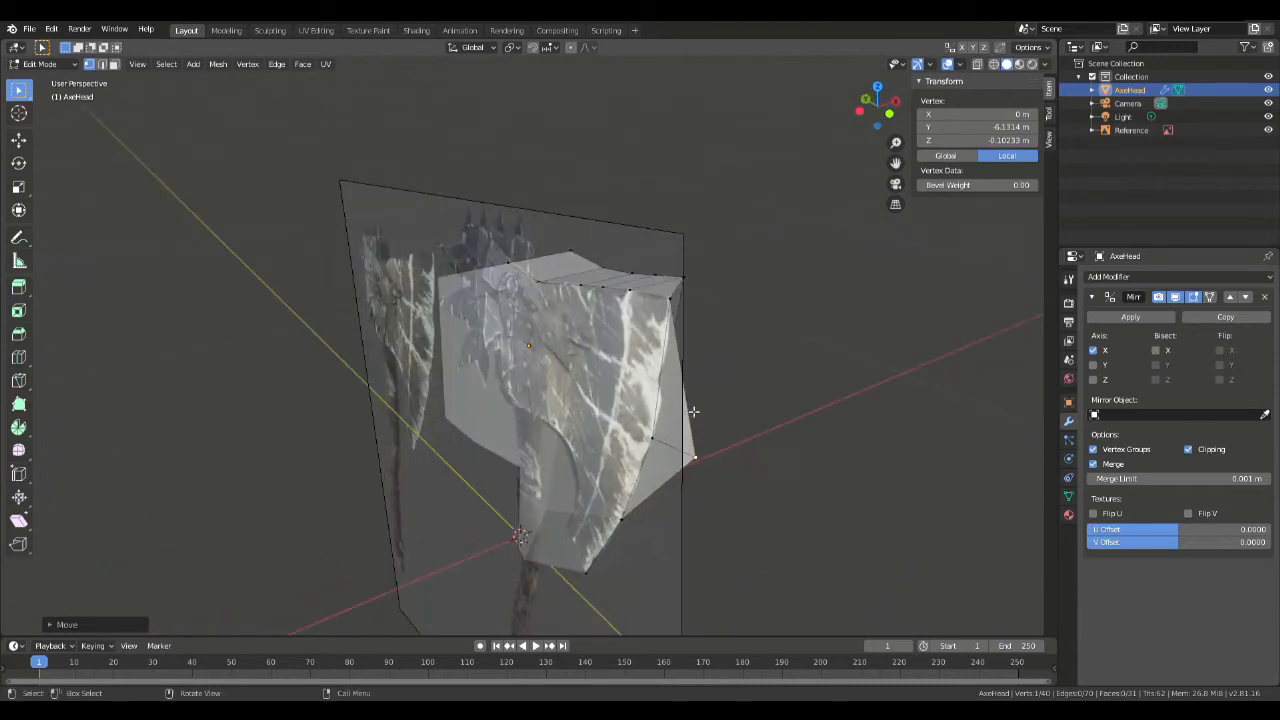
Step: Turn on X-ray display and undo the last move of the cutting edge's vertex
key(alt+z)
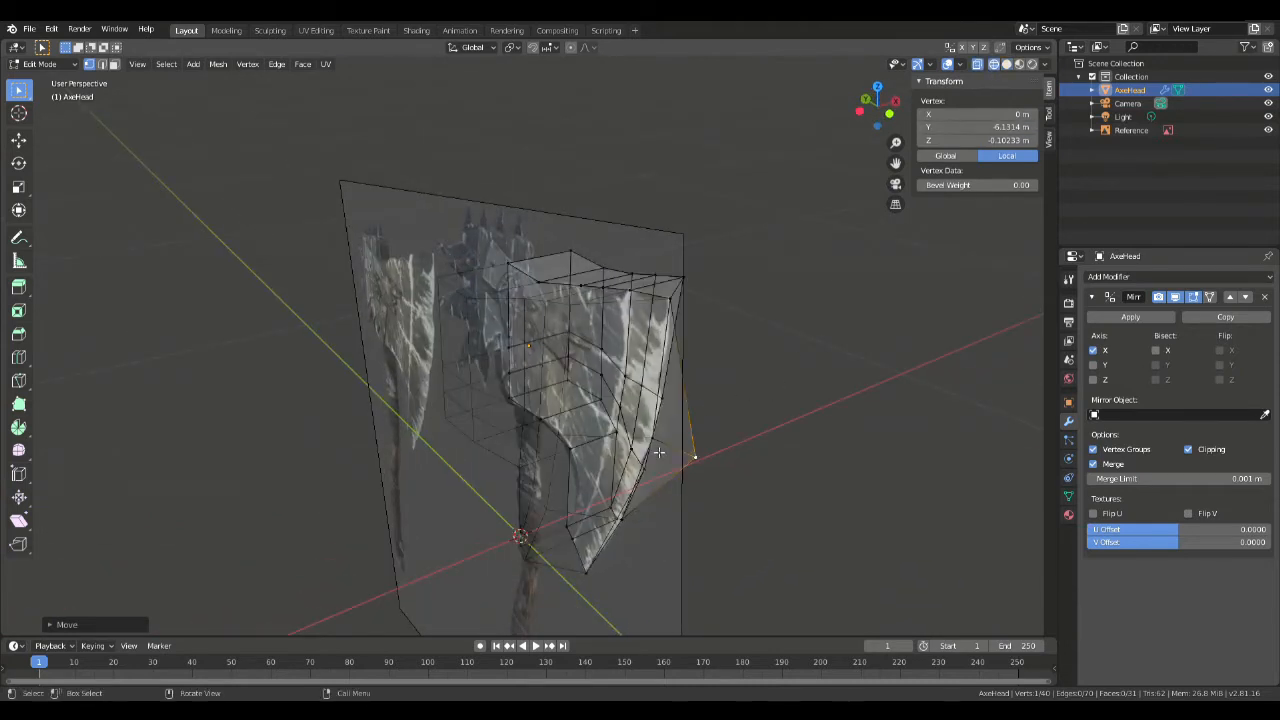
scroll(832, 534, up, 3)
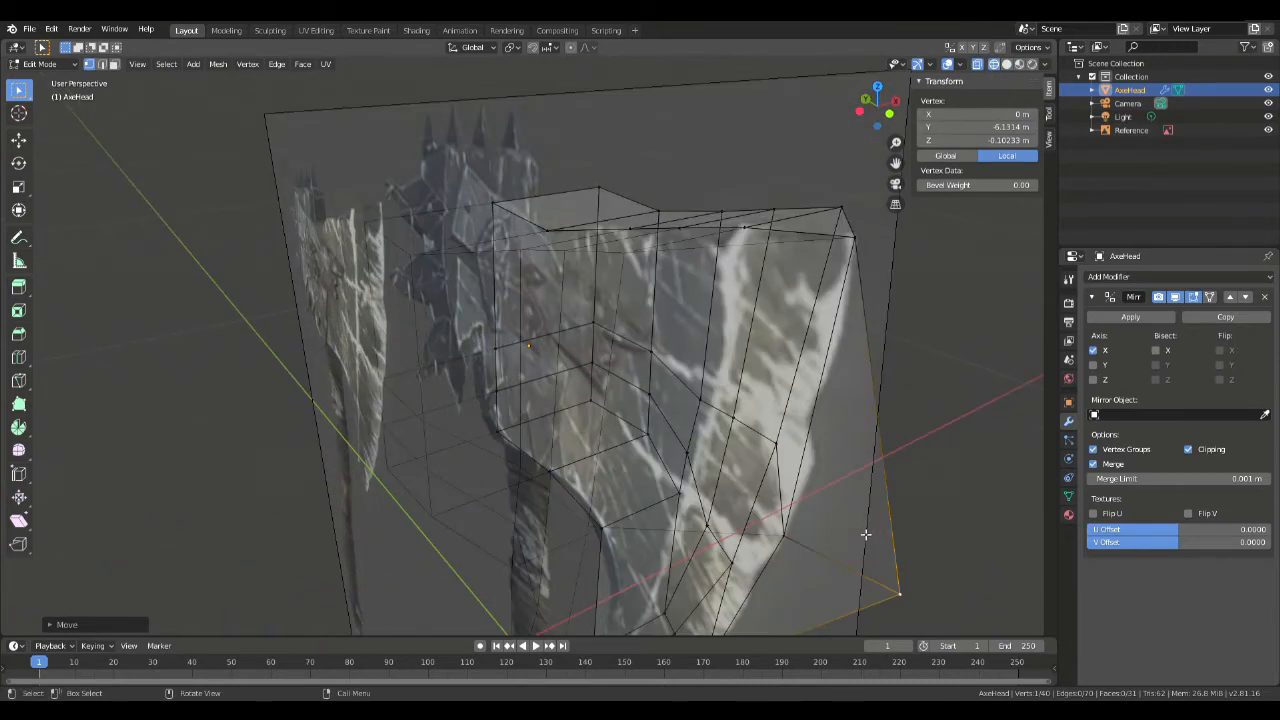
middle_drag(782, 488, 700, 494)
key(ctrl+z)
middle_drag(789, 503, 693, 484)
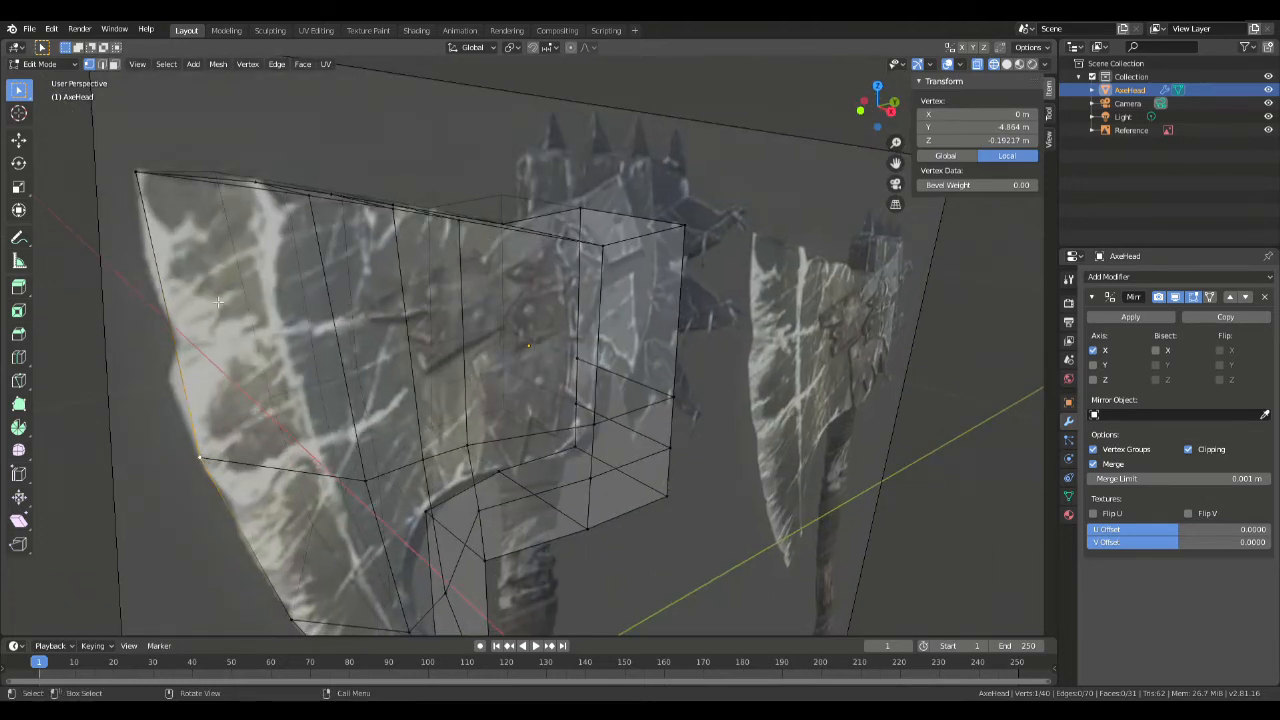
Step: Select the whole axe head mesh and join its overlapping vertices with Merge by Distance
key(a)
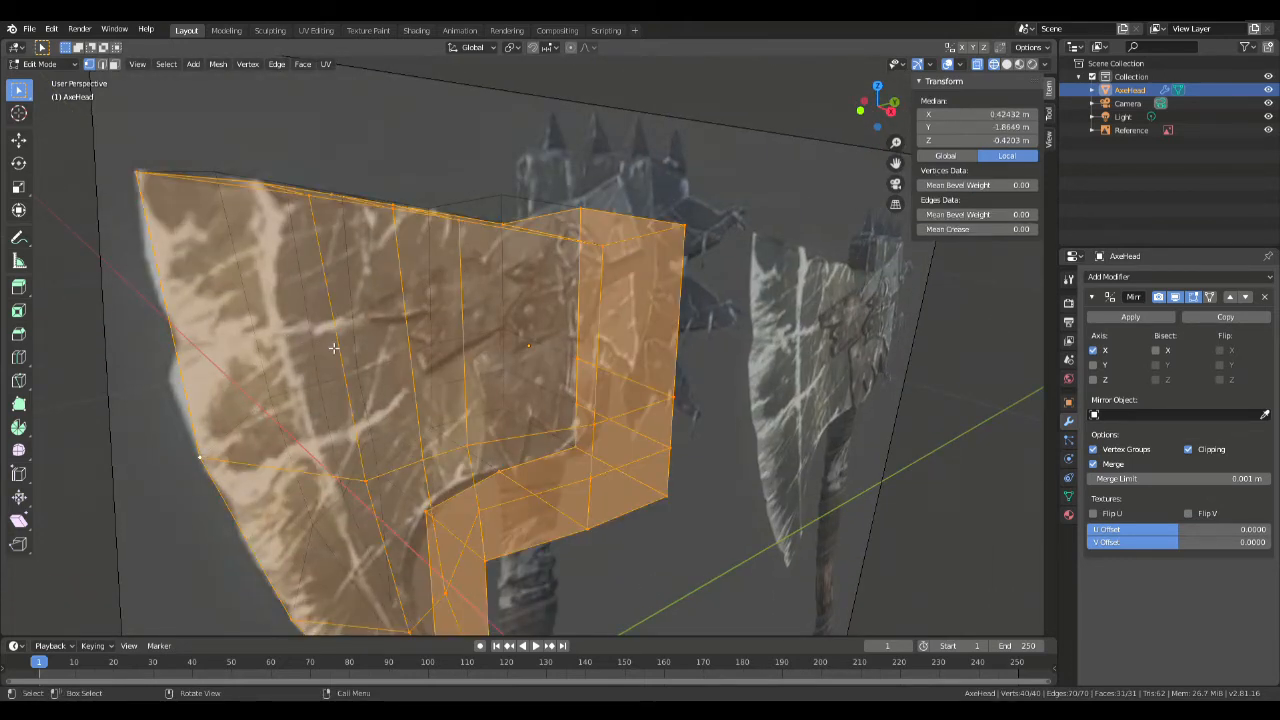
key(F3)
text(Merge by Distance)
key(Return)
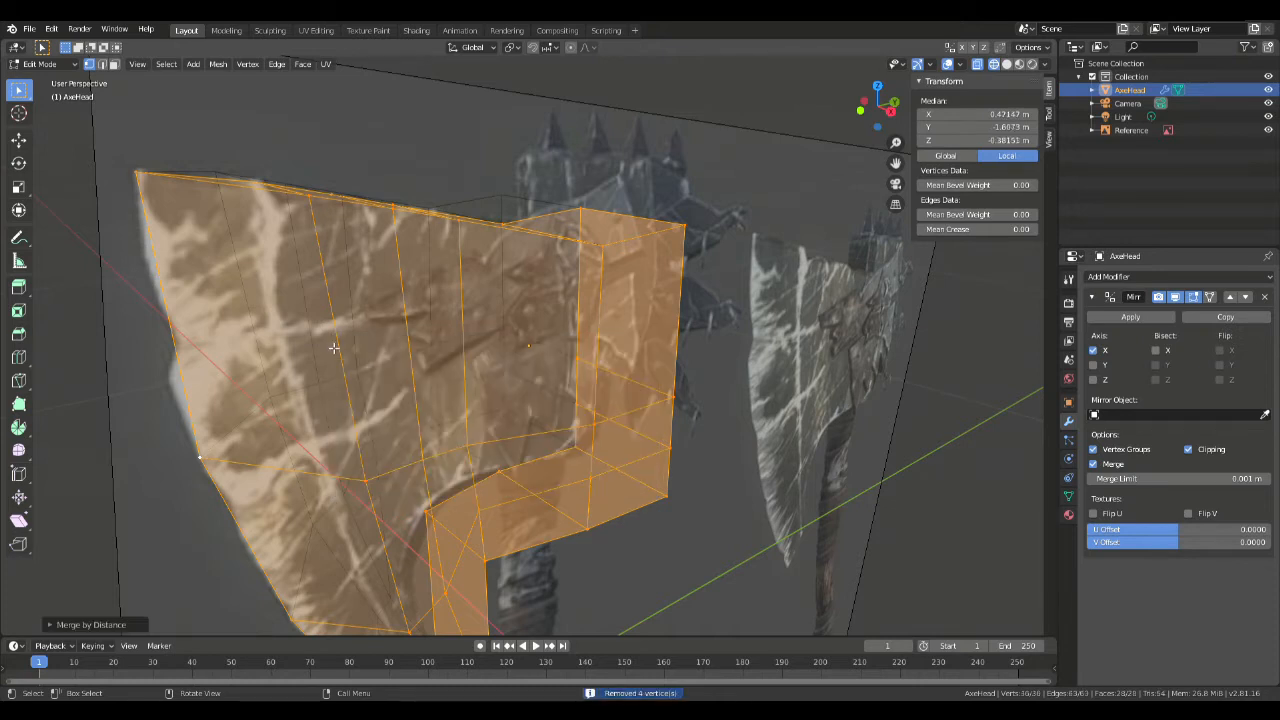
Step: Examine the merged axe head's thickness from the front and from angled views
shift+middle_drag(573, 476, 638, 332)
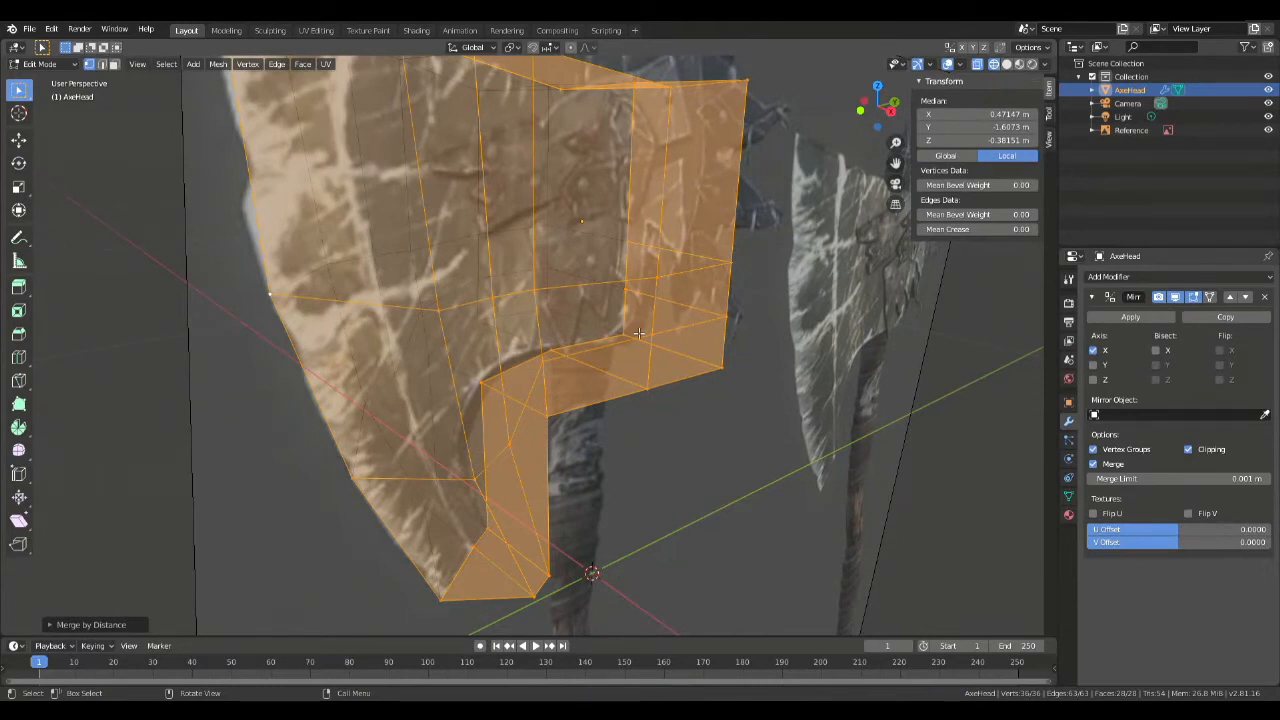
scroll(636, 334, down, 4)
click(644, 379)
middle_drag(710, 289, 755, 312)
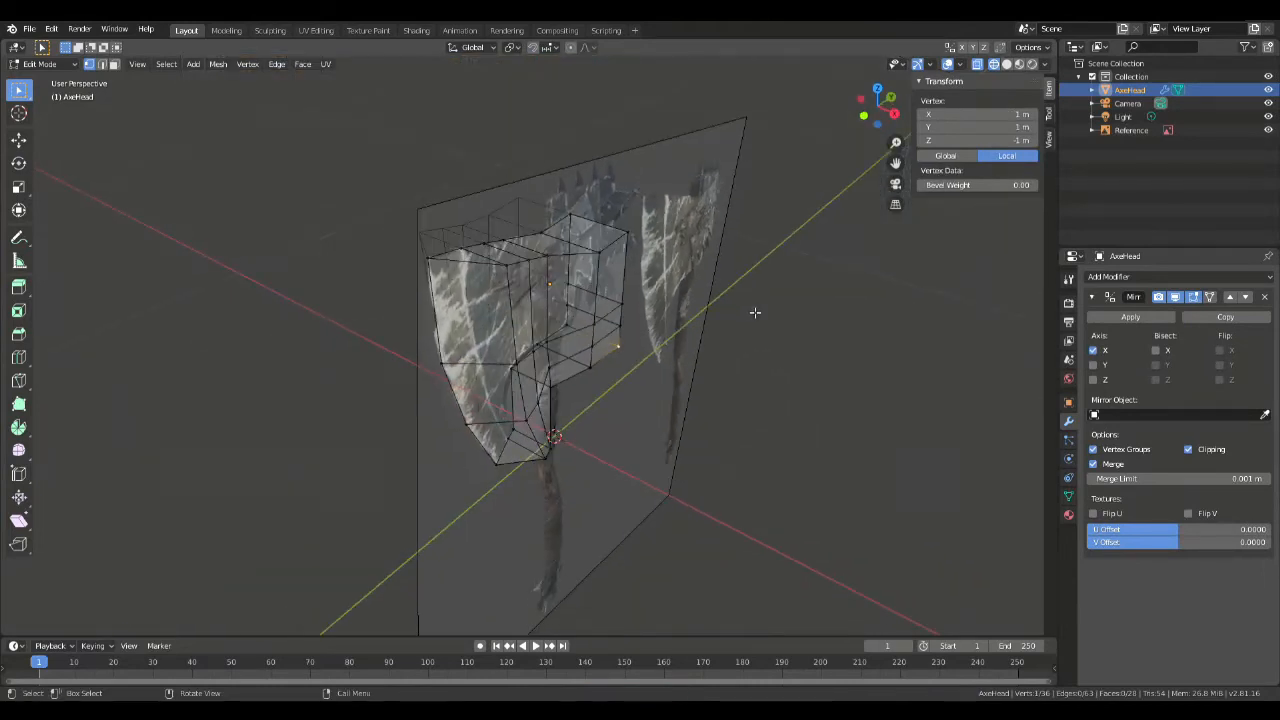
key(KP_1)
middle_drag(686, 285, 569, 306)
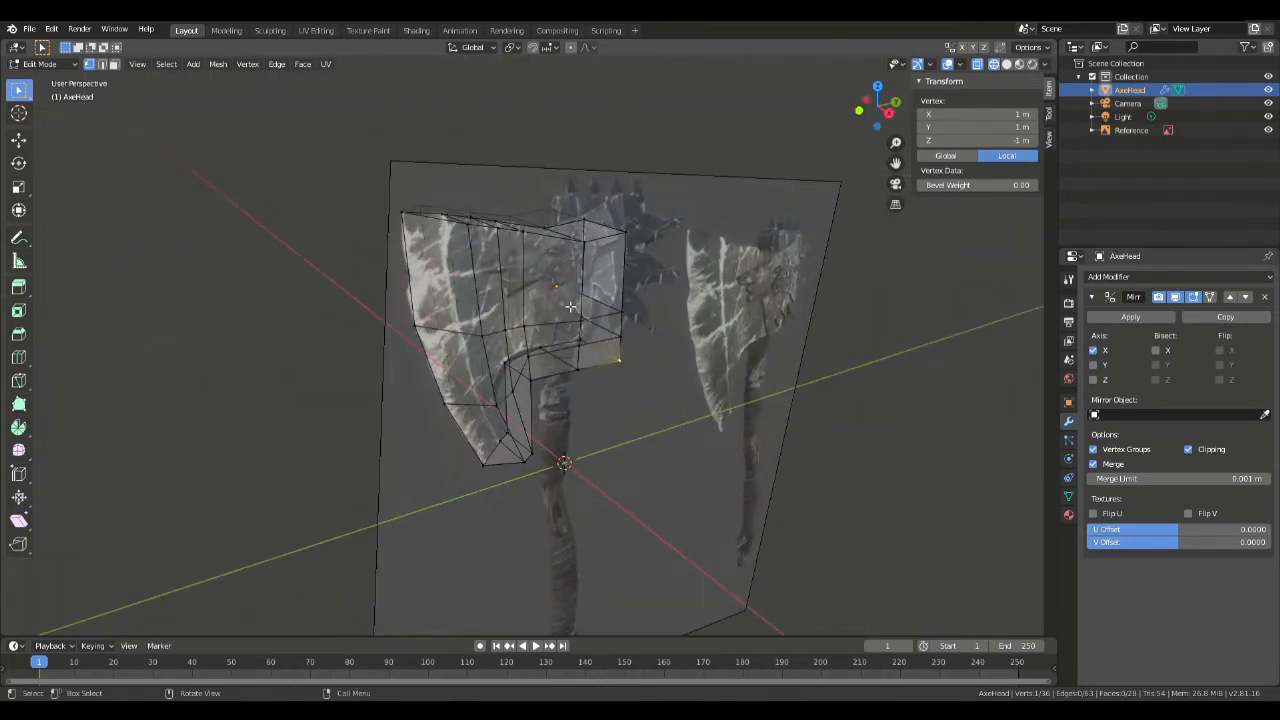
key(KP_1)
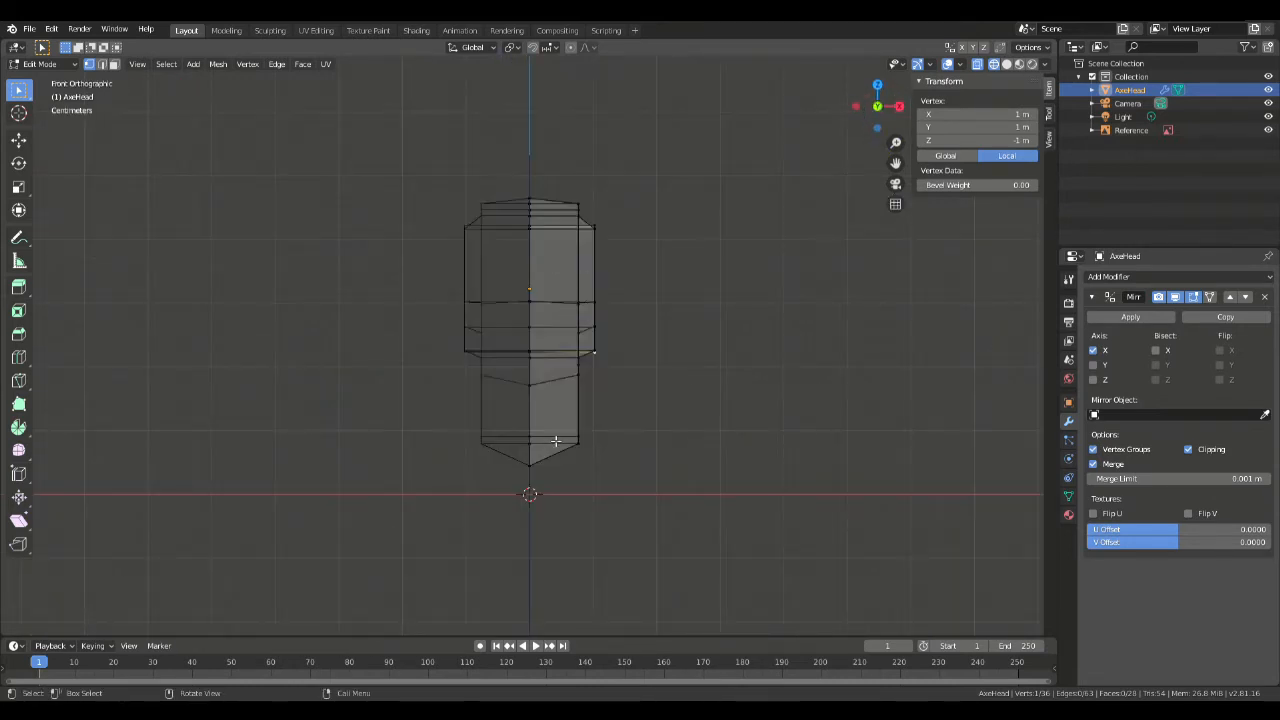
middle_drag(572, 286, 478, 279)
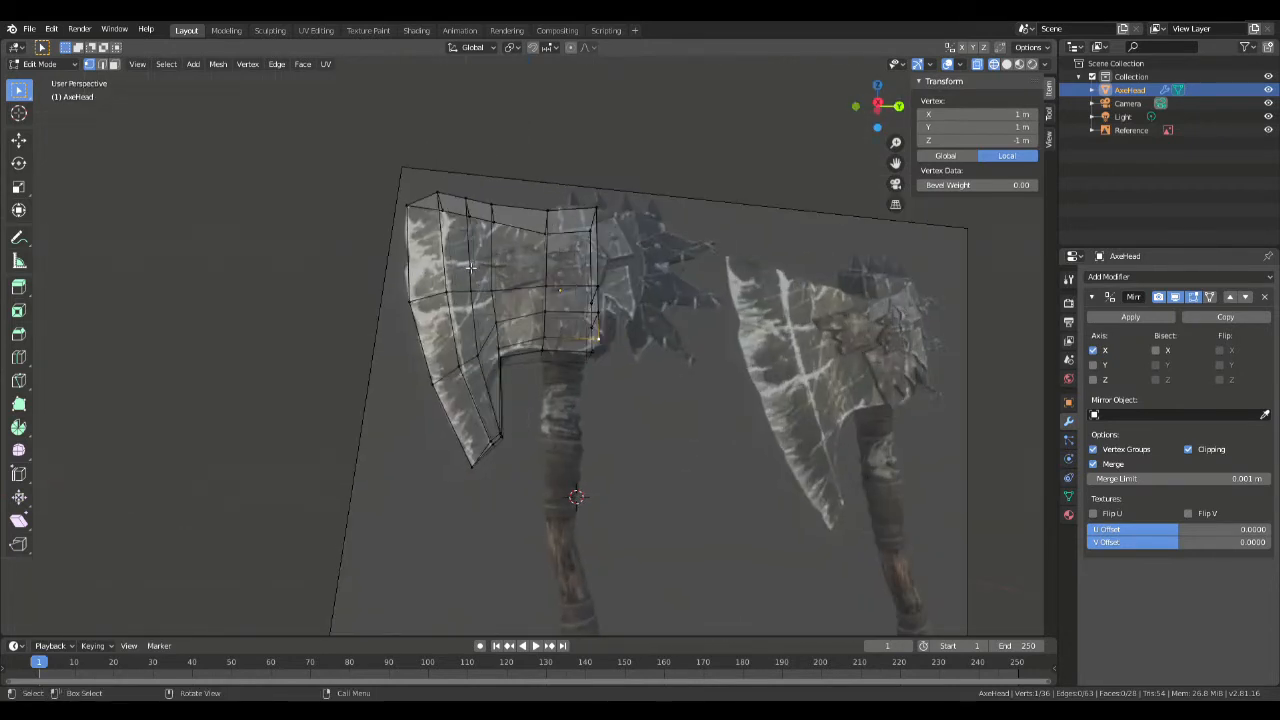
Step: Move the four side vertices of the column just behind the cutting edge inward along X to about 0.18 m
click(438, 193)
shift+click(446, 291)
shift+click(460, 367)
shift+click(491, 440)
key(KP_1)
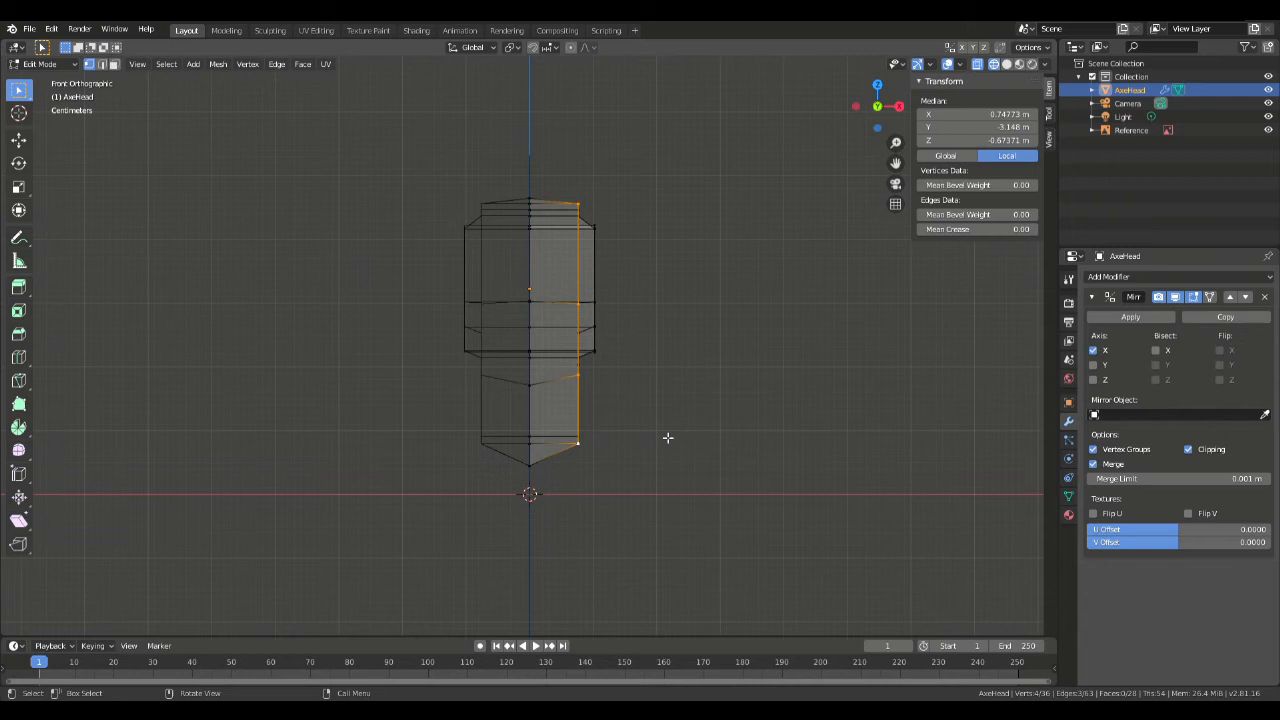
scroll(589, 369, up, 1)
key(g)
key(x)
click(570, 372)
Step: Move the four side vertices of the second column behind the cutting edge inward along X to about 0.35 m
middle_drag(673, 315, 556, 392)
click(465, 322)
shift+click(482, 391)
middle_drag(504, 439, 591, 407)
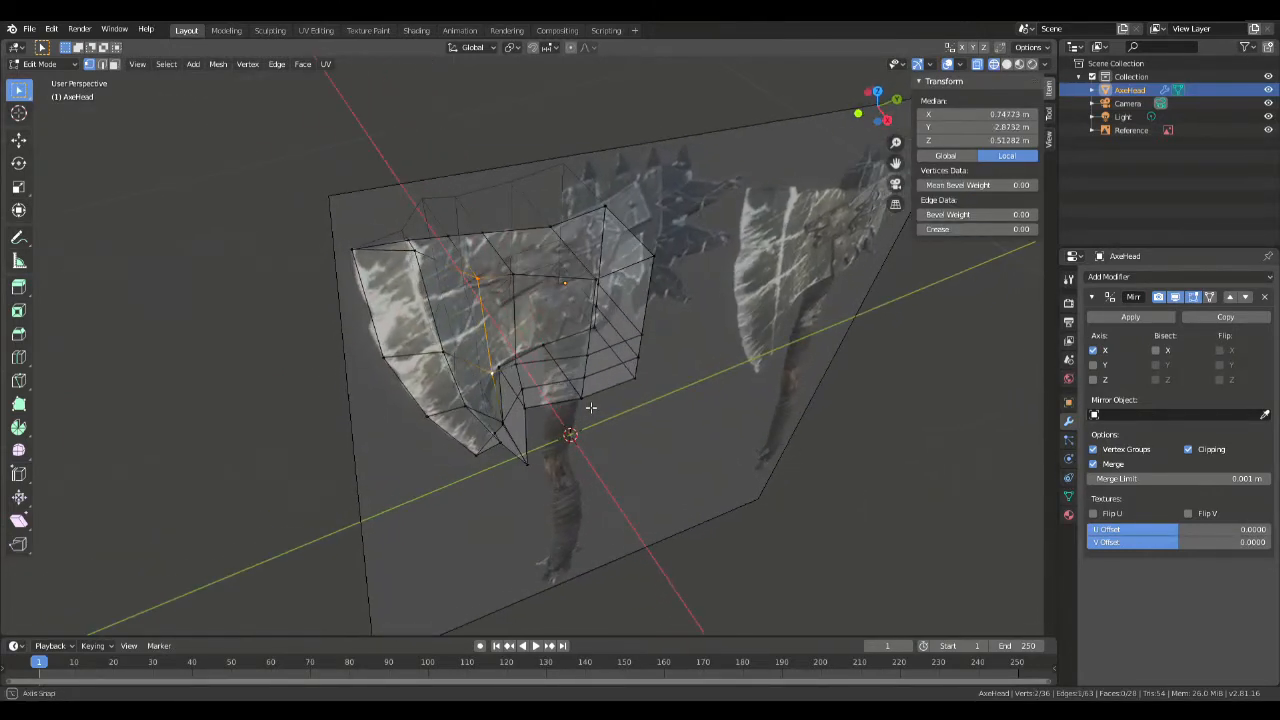
middle_drag(511, 431, 536, 441)
shift+click(523, 426)
shift+click(543, 466)
key(KP_3)
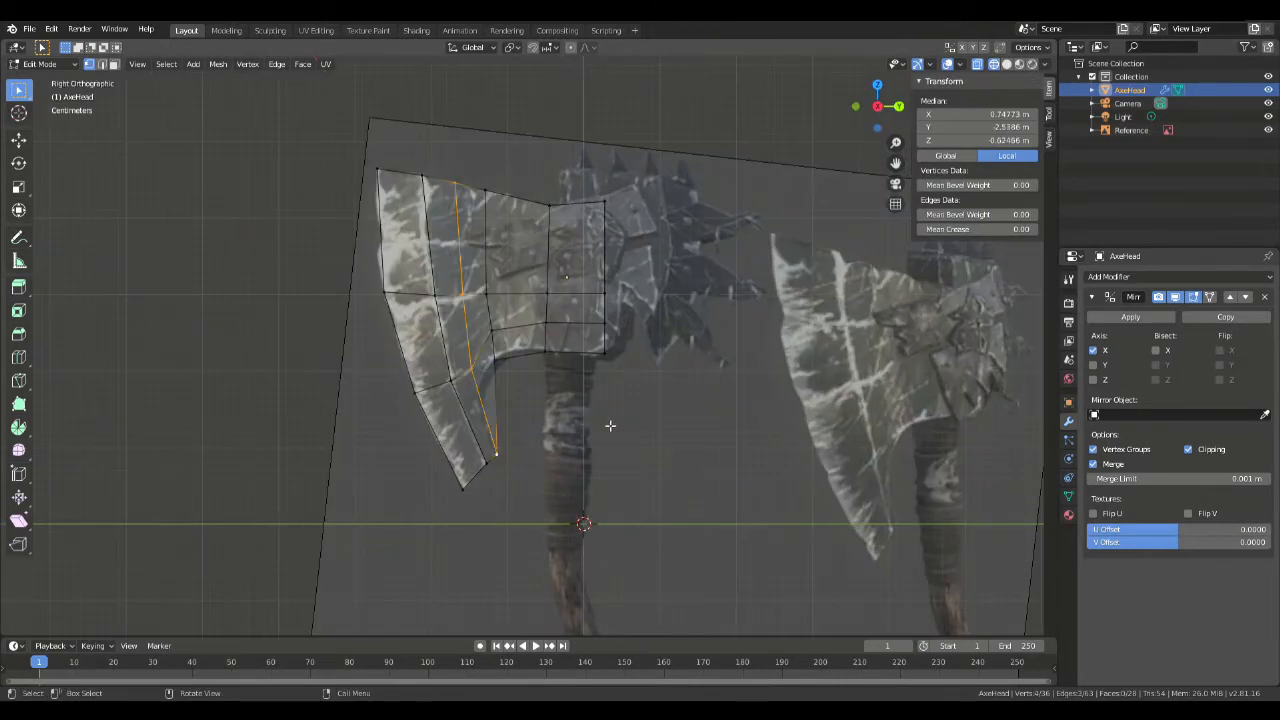
key(KP_1)
key(g)
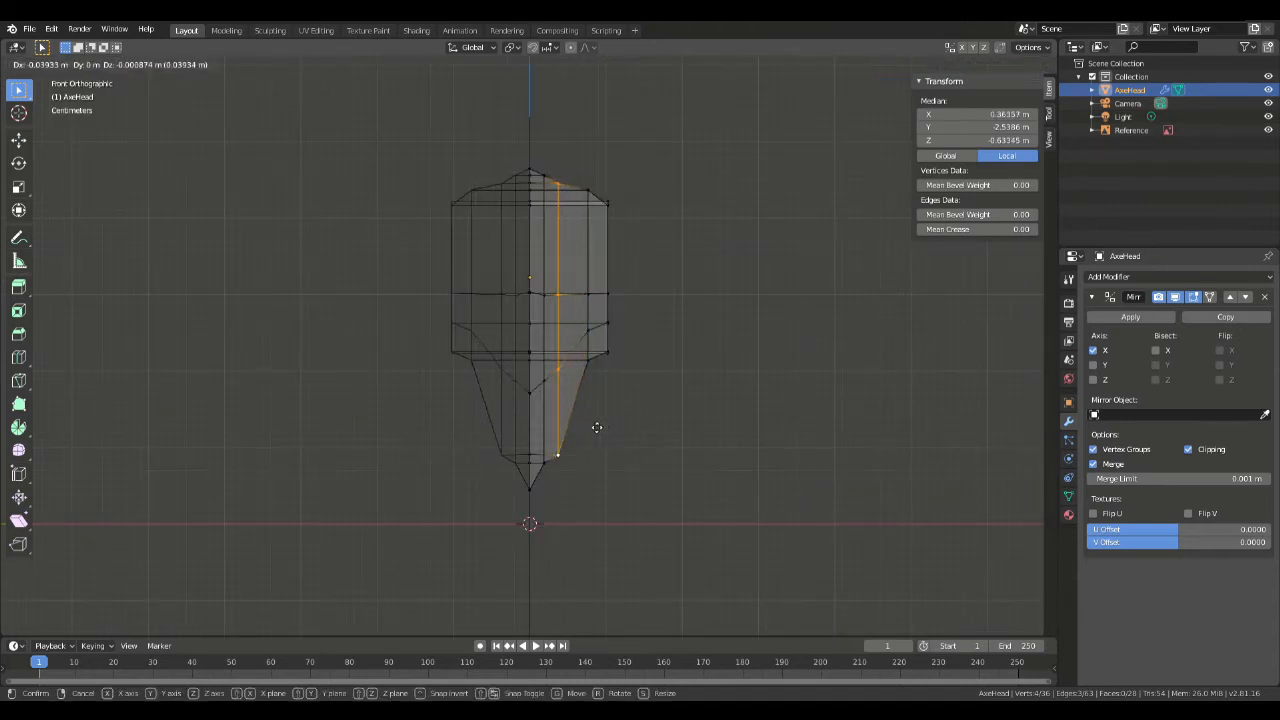
key(x)
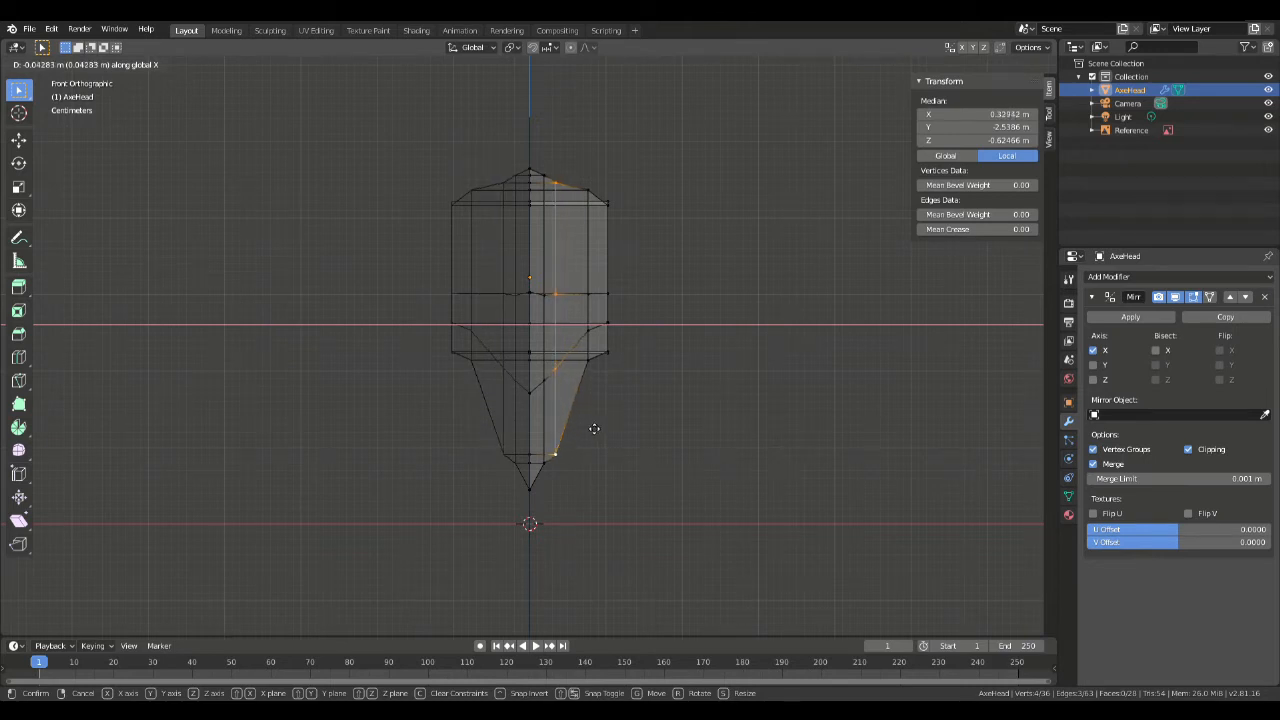
click(595, 430)
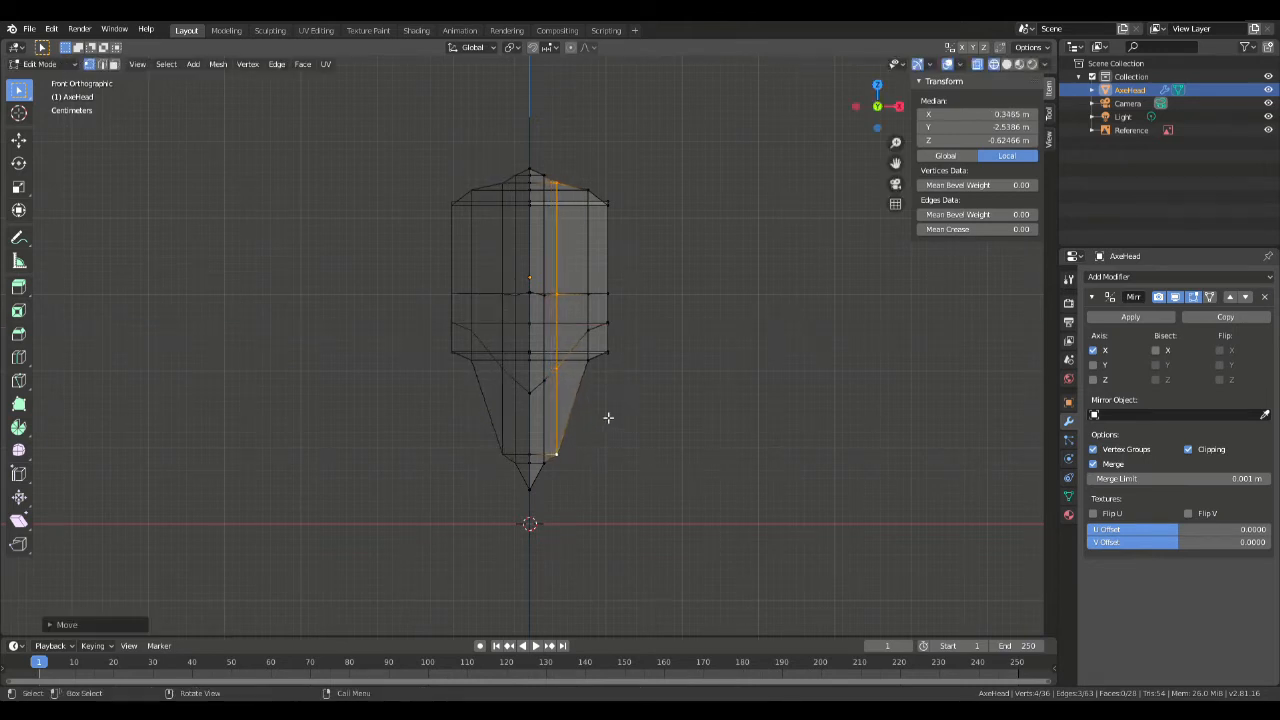
Step: Move the four side vertices nearest the cutting edge further inward to about 0.13 m on X
click(546, 182)
shift+click(546, 297)
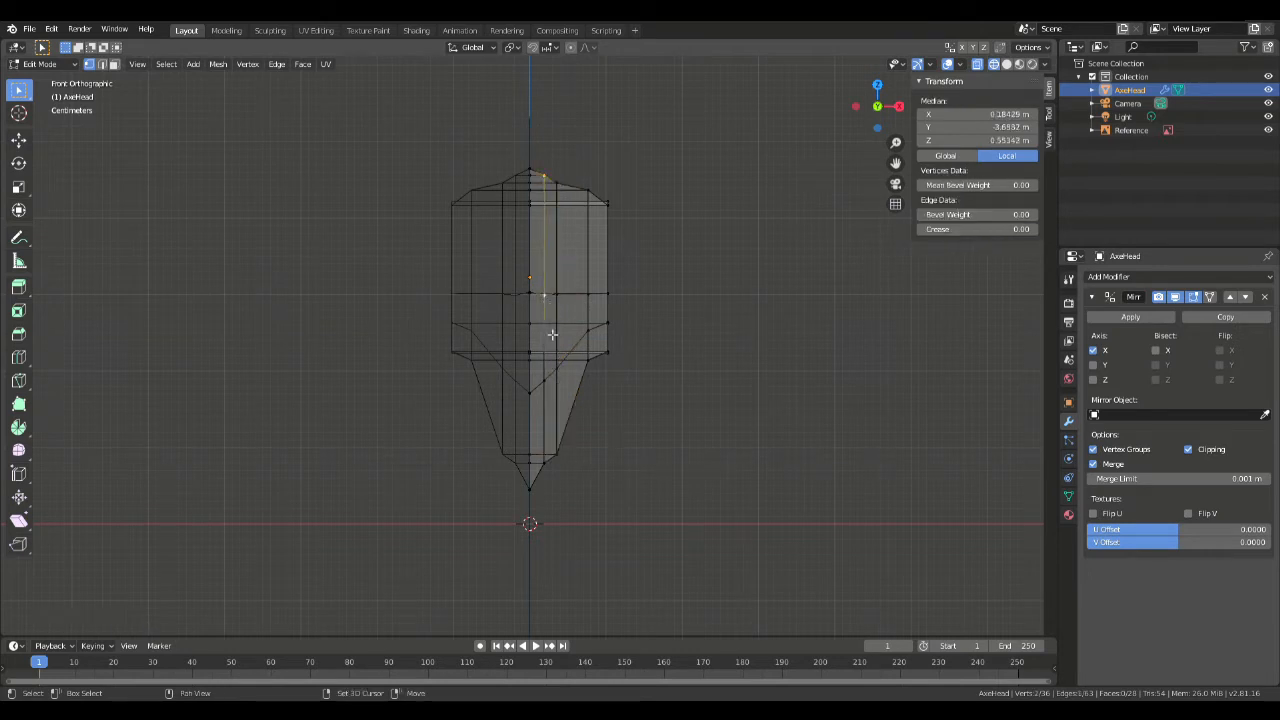
shift+click(548, 387)
shift+click(542, 462)
key(g)
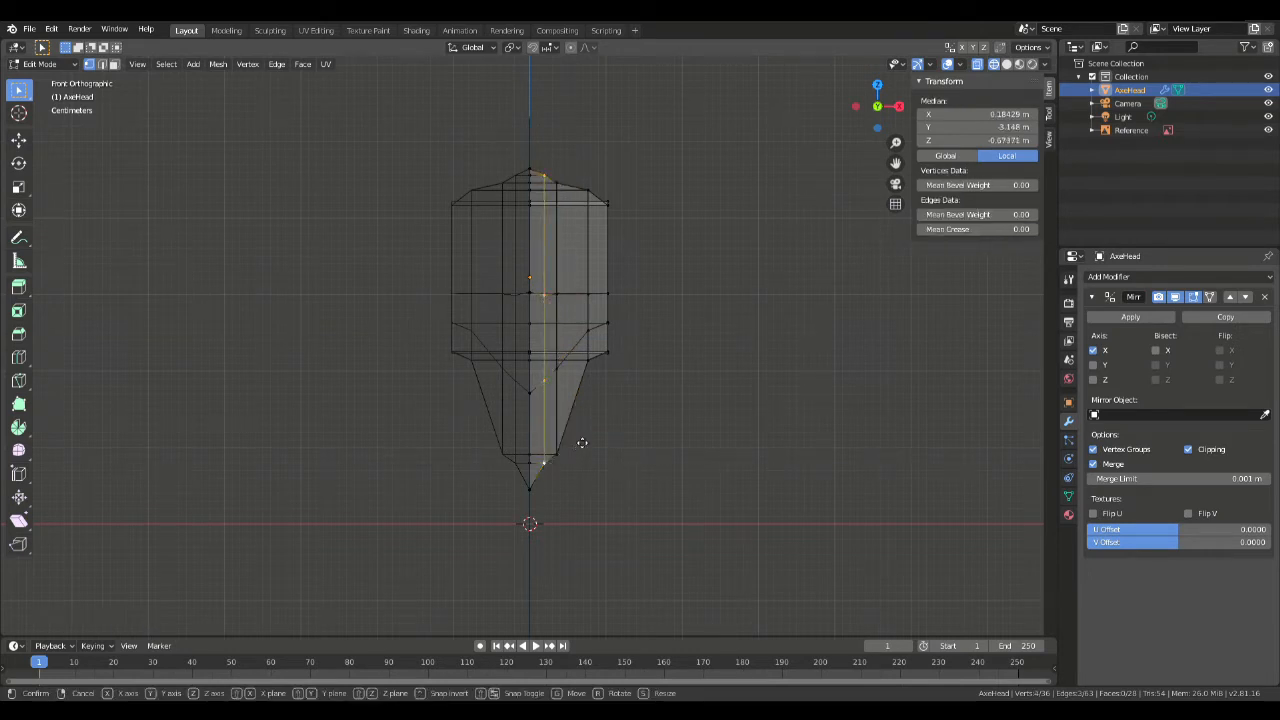
click(577, 443)
Step: Move the four side vertices of the blade's last column, just before the wide rear block, inward along X
key(KP_3)
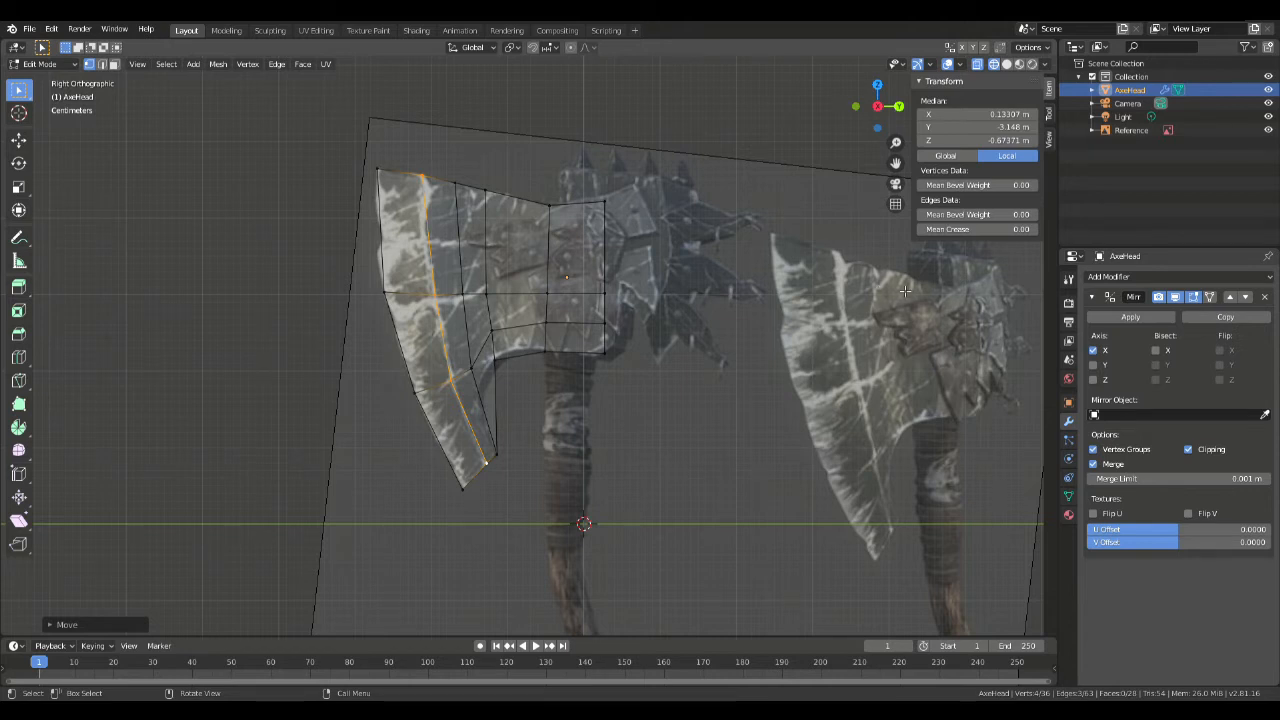
middle_drag(565, 155, 586, 218)
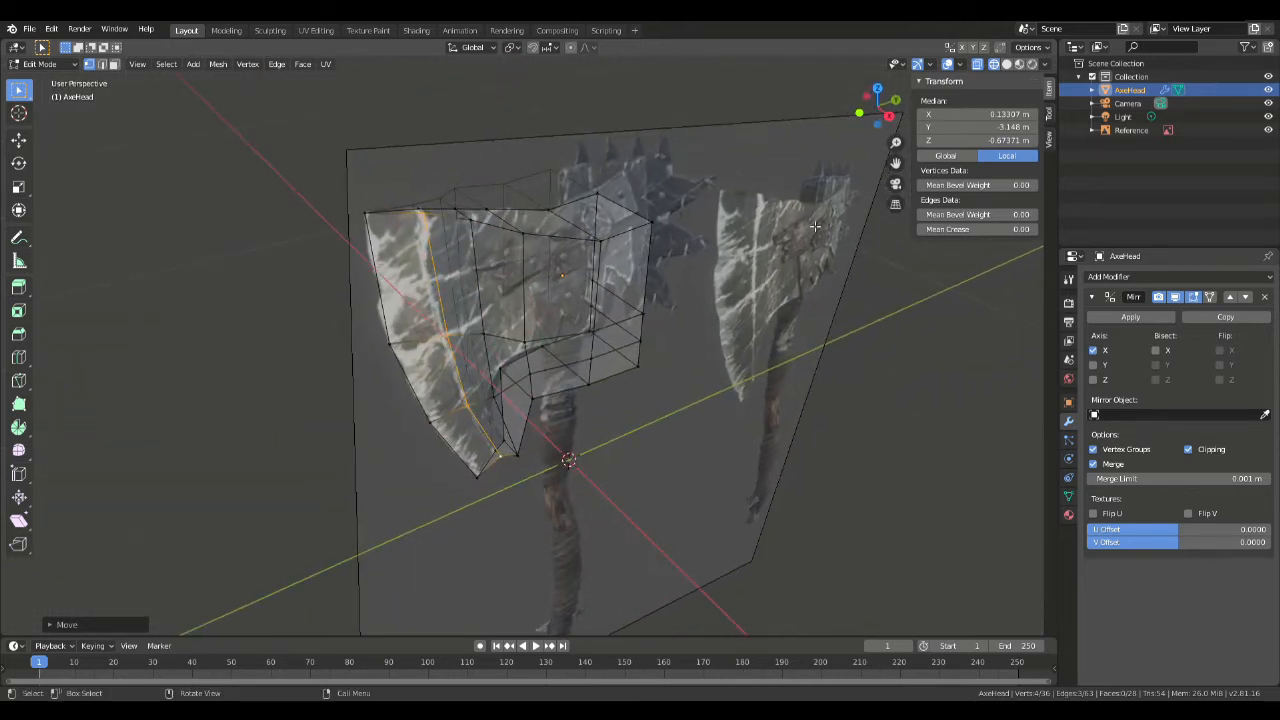
middle_drag(835, 244, 545, 295)
click(541, 290)
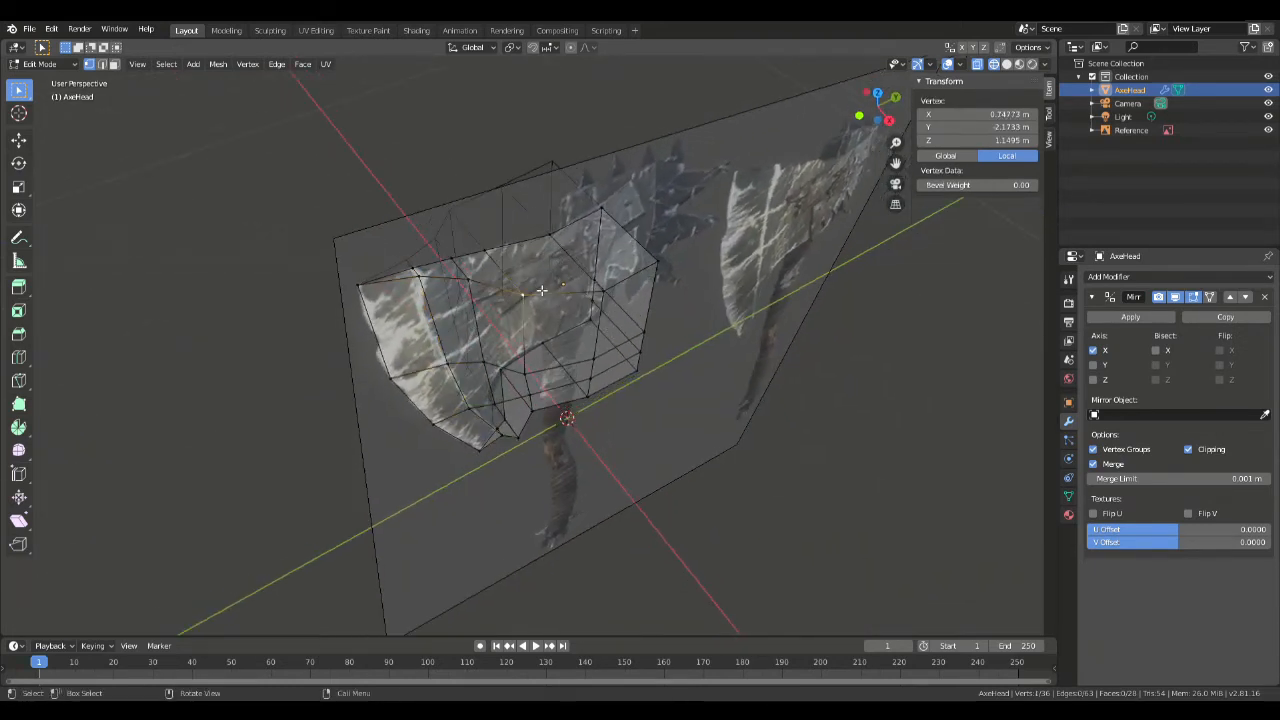
shift+click(535, 381)
shift+click(541, 400)
shift+click(545, 418)
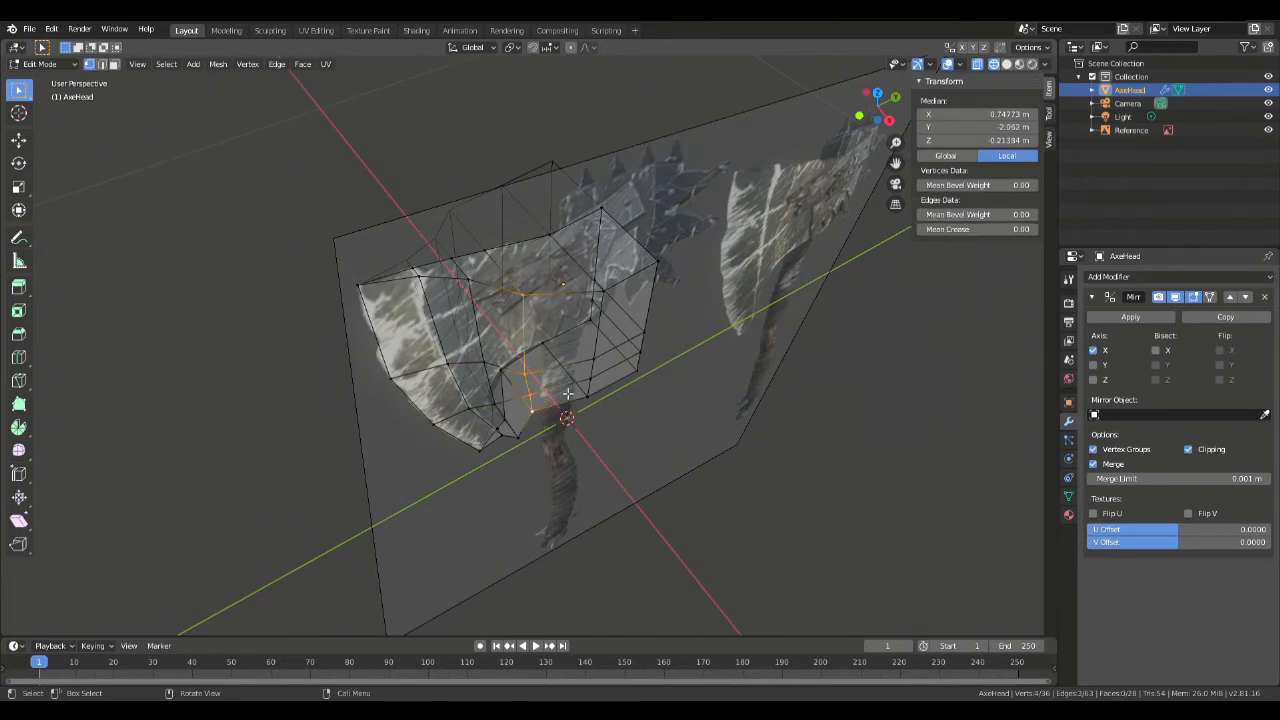
key(KP_1)
key(g)
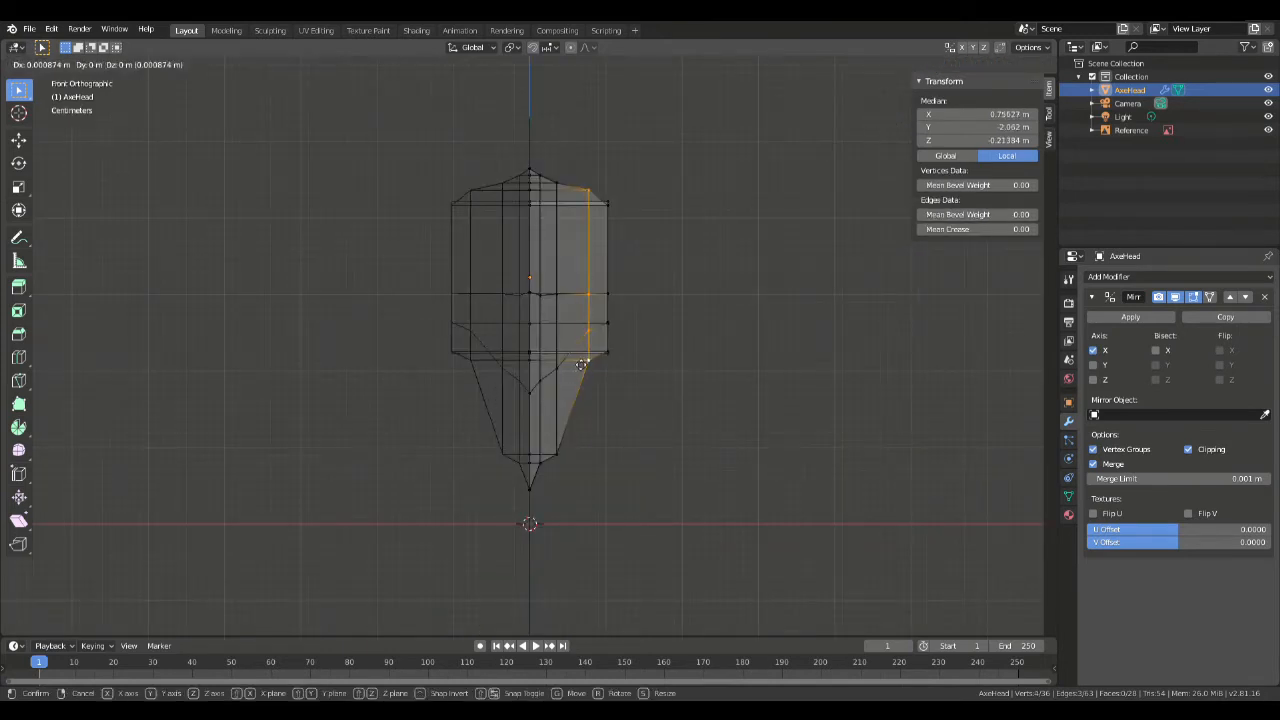
key(x)
click(561, 366)
Step: Narrow the blade's last column along X and move the rear block's eight side vertices inward to about 0.67 m on X
key(e)
click(697, 343)
middle_drag(697, 343, 597, 233)
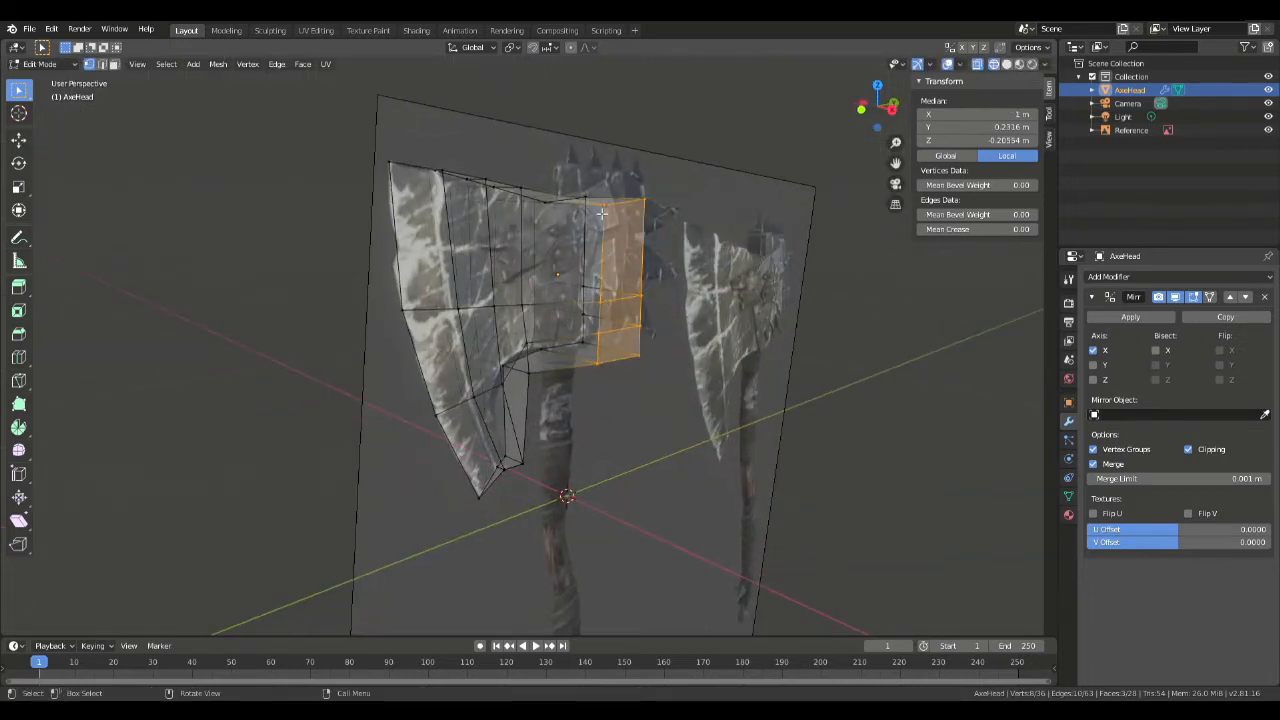
click(598, 203)
key(KP_1)
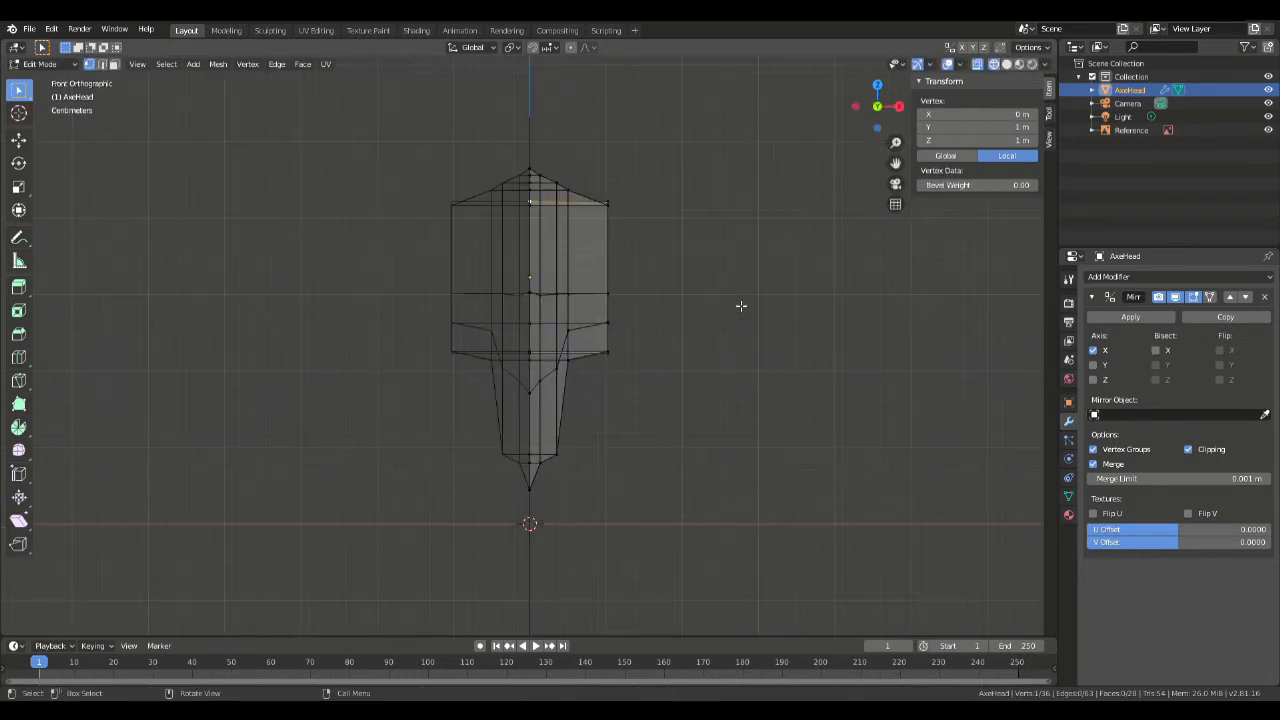
click(740, 306)
drag(595, 188, 671, 396)
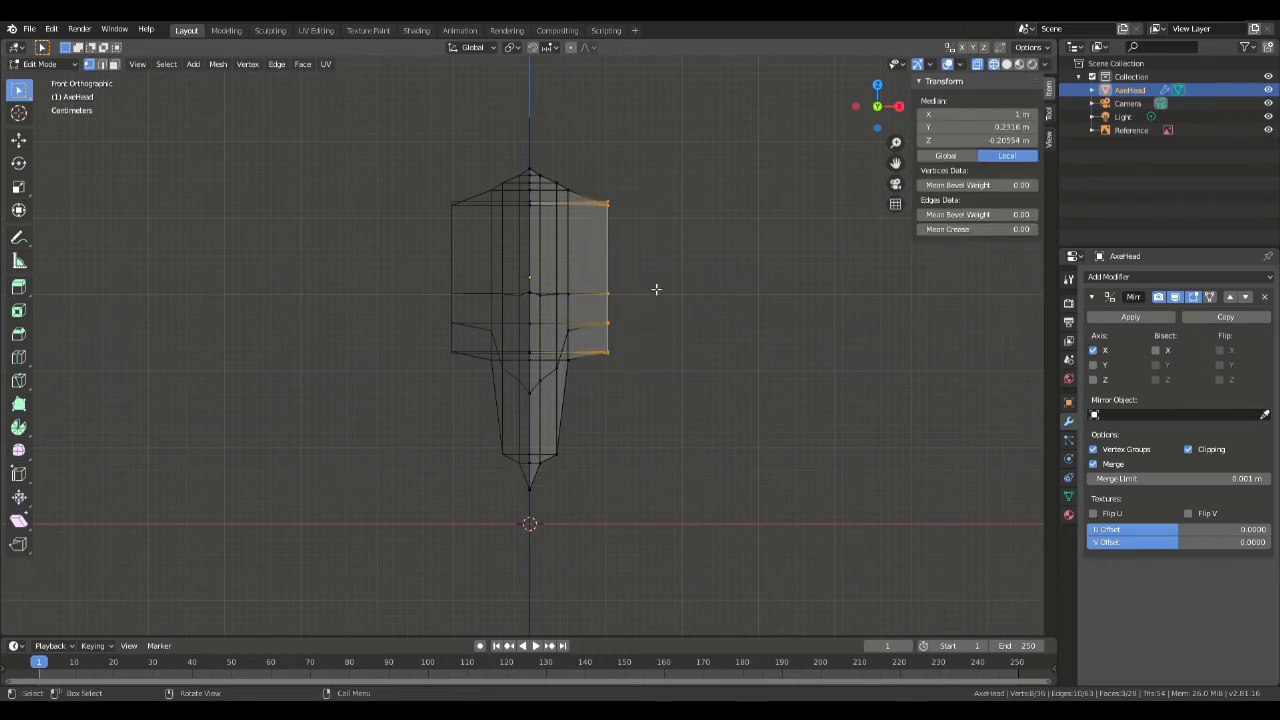
key(g)
key(x)
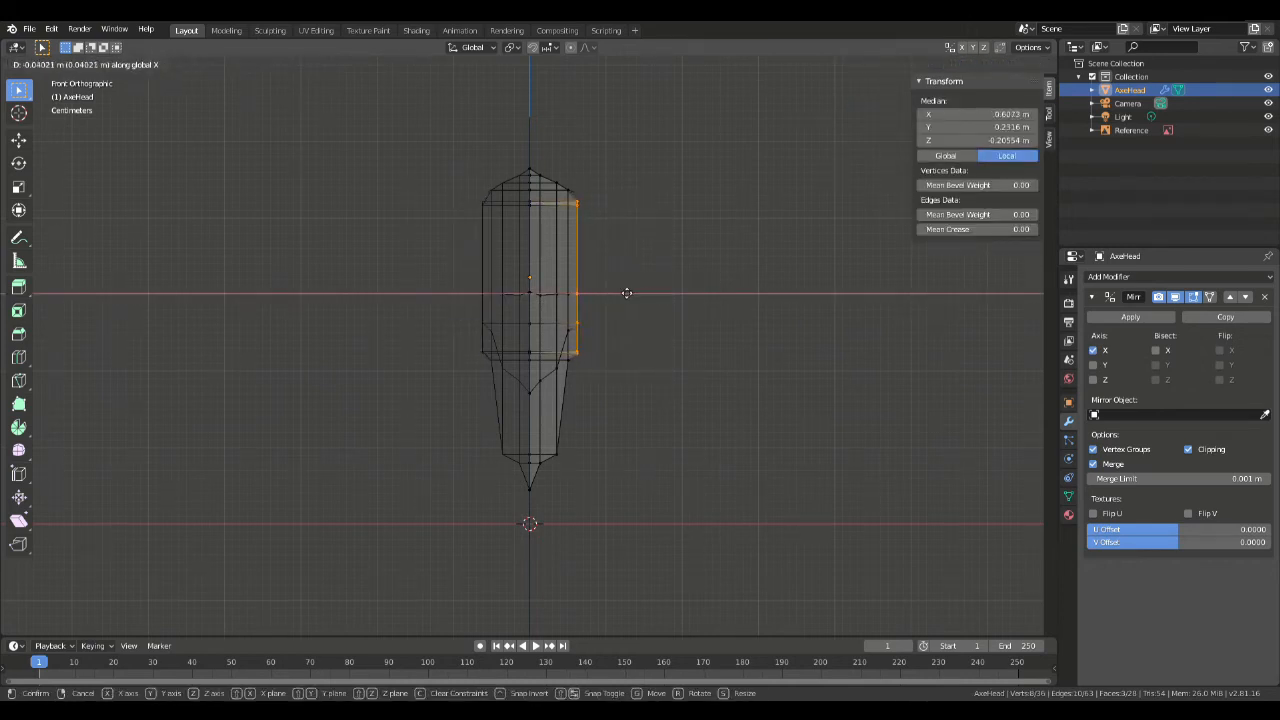
click(630, 250)
Step: Bevel the edge at the concave corner below the blade about 0.22 m wide with 3 segments
middle_drag(630, 250, 565, 183)
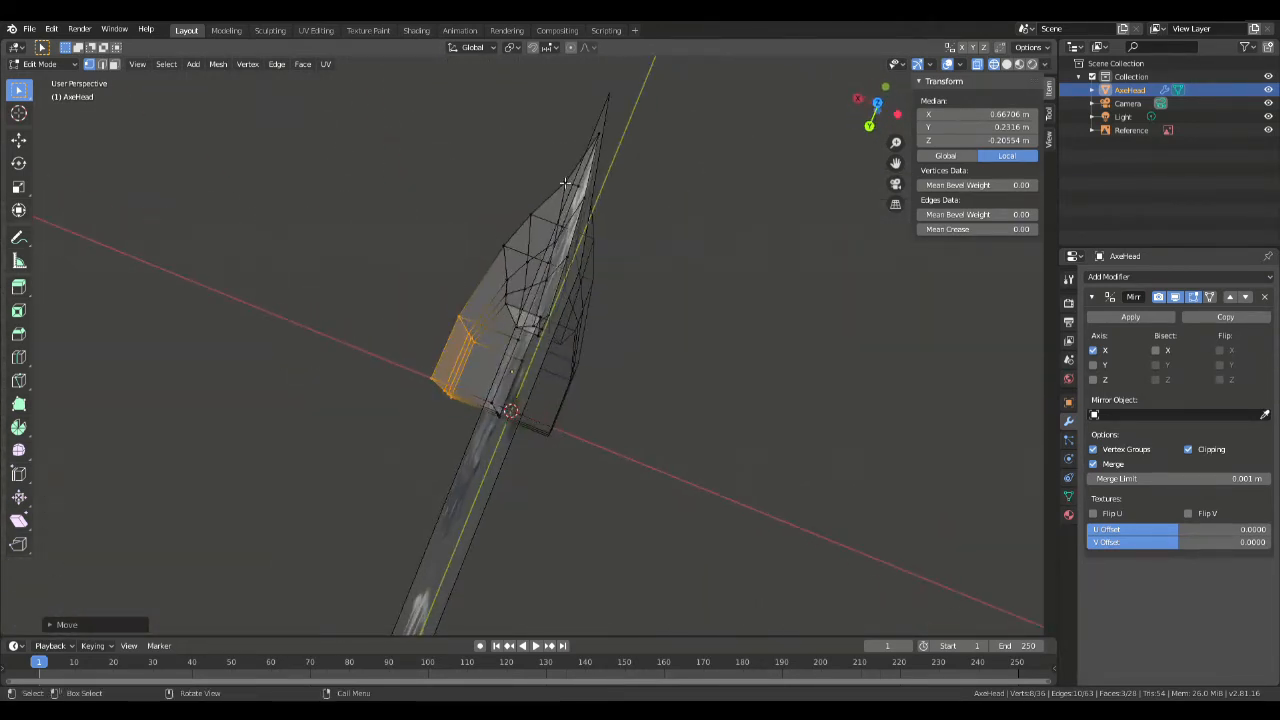
middle_drag(600, 350, 704, 220)
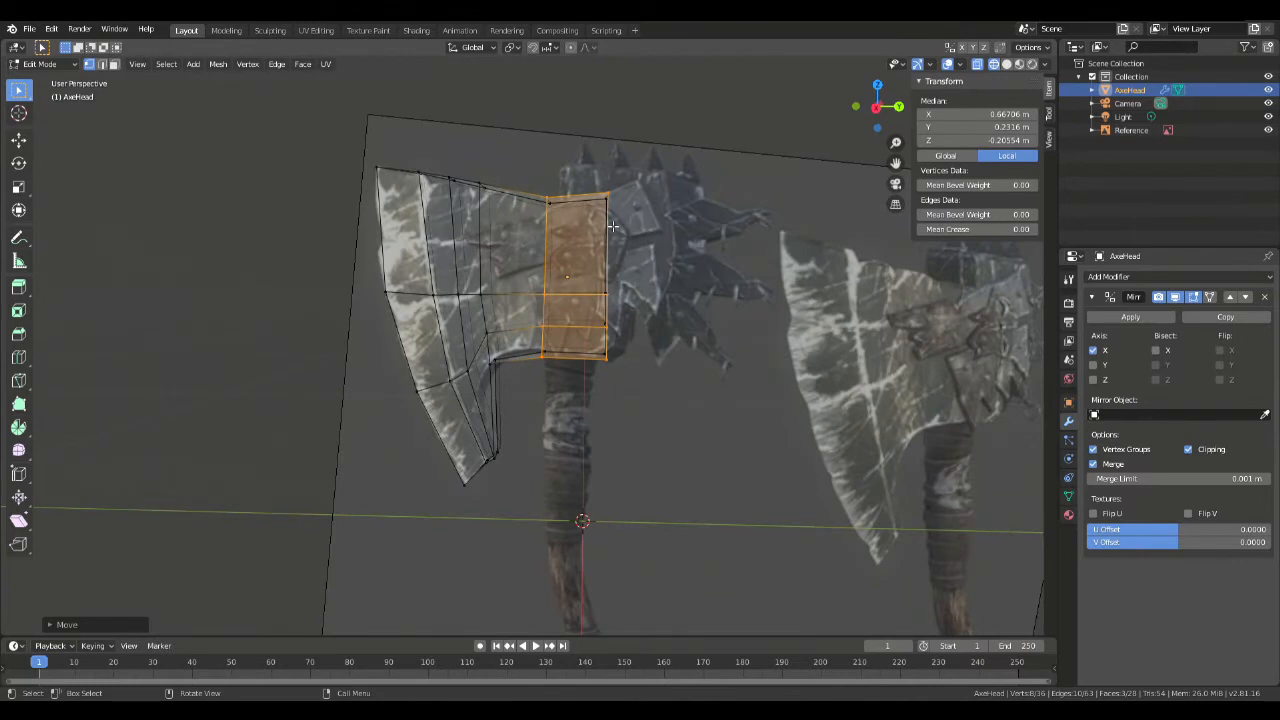
middle_drag(641, 211, 558, 301)
scroll(514, 417, up, 5)
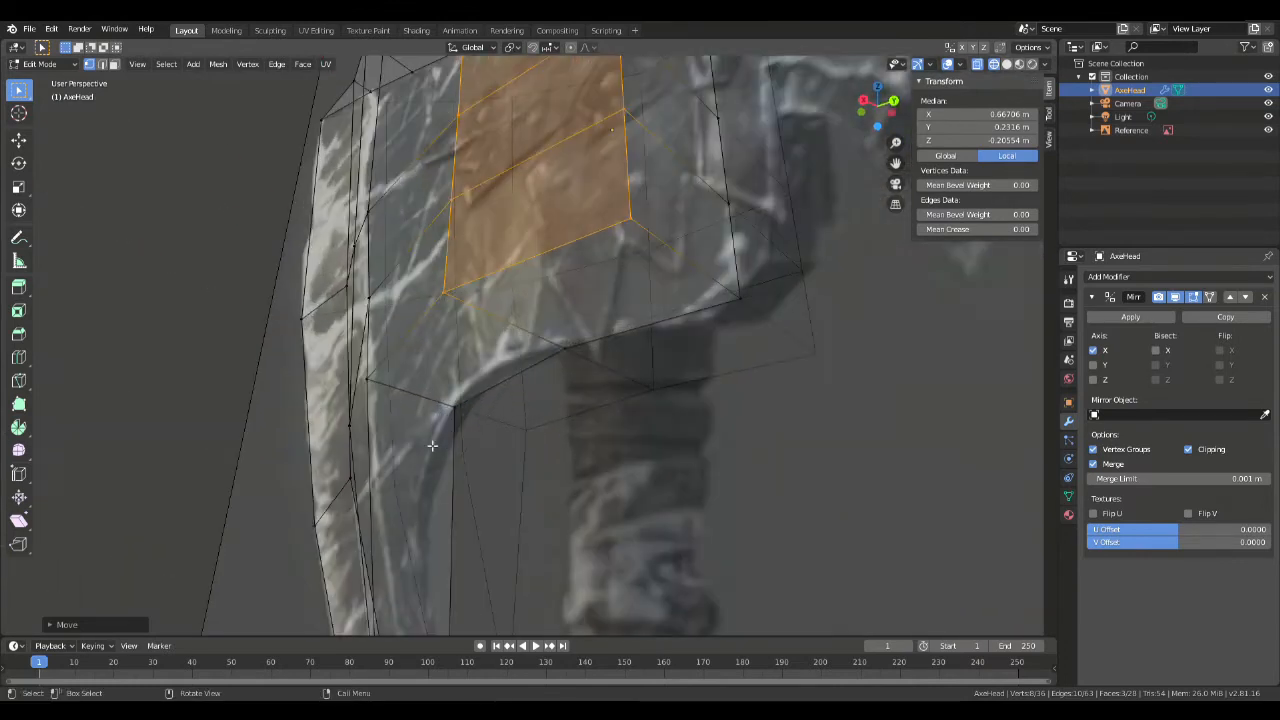
click(440, 409)
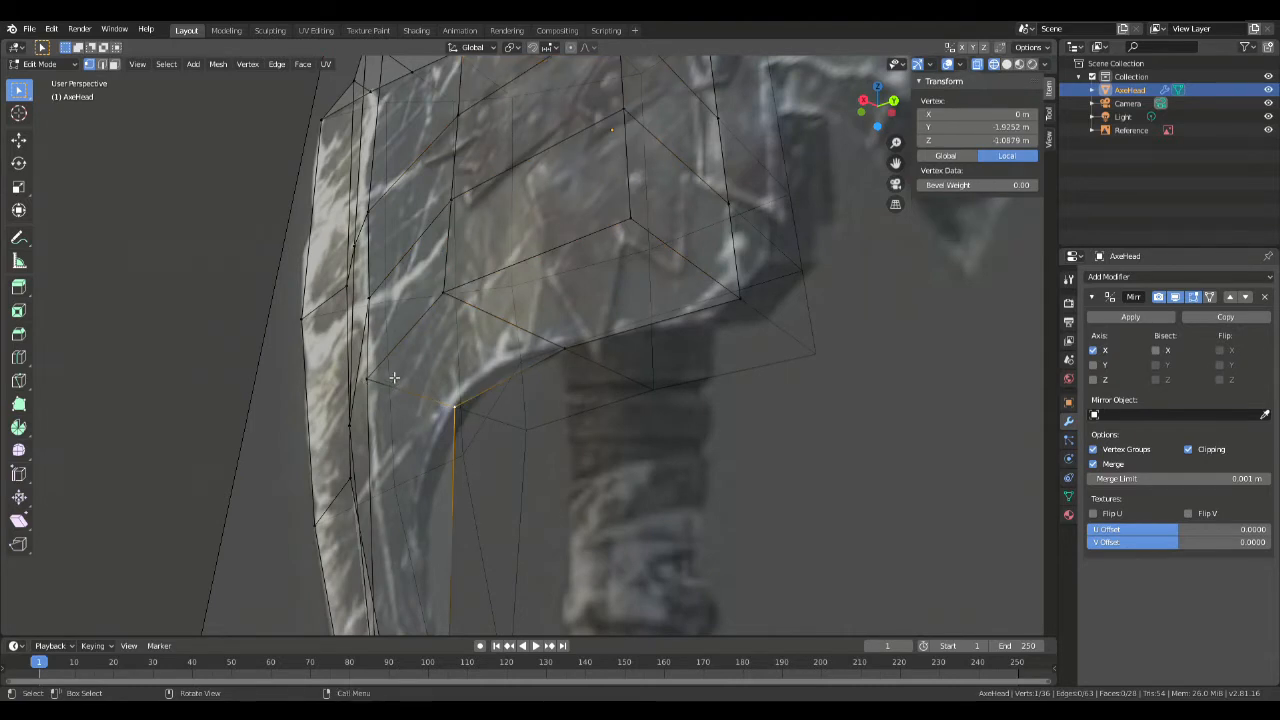
key(2)
click(408, 391)
mouse_move(487, 345)
middle_down()
mouse_move(595, 377)
mouse_move(502, 348)
middle_up()
key(ctrl+b)
scroll(516, 355, up, 2)
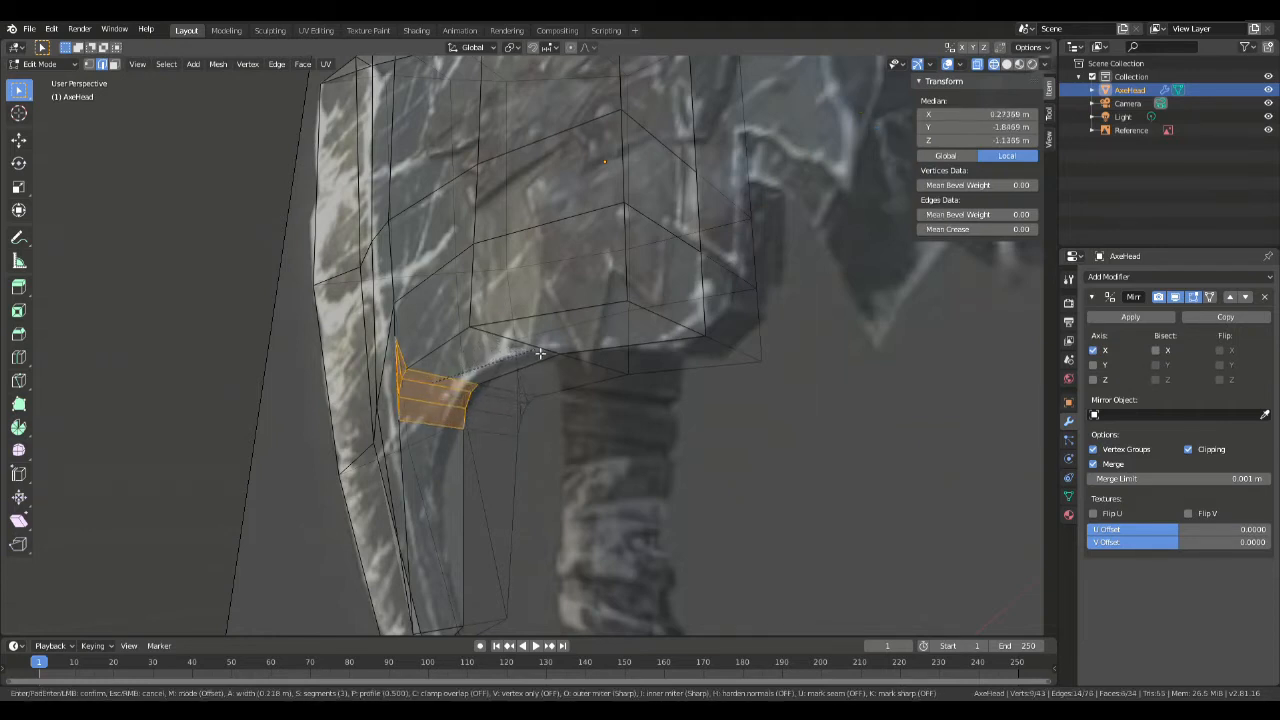
click(538, 354)
Step: Move the bevel's lowest vertex pair down and toward the blade to about Y -2.22 m, Z -1.62 m
middle_drag(538, 354, 610, 343)
click(811, 423)
middle_drag(811, 423, 782, 343)
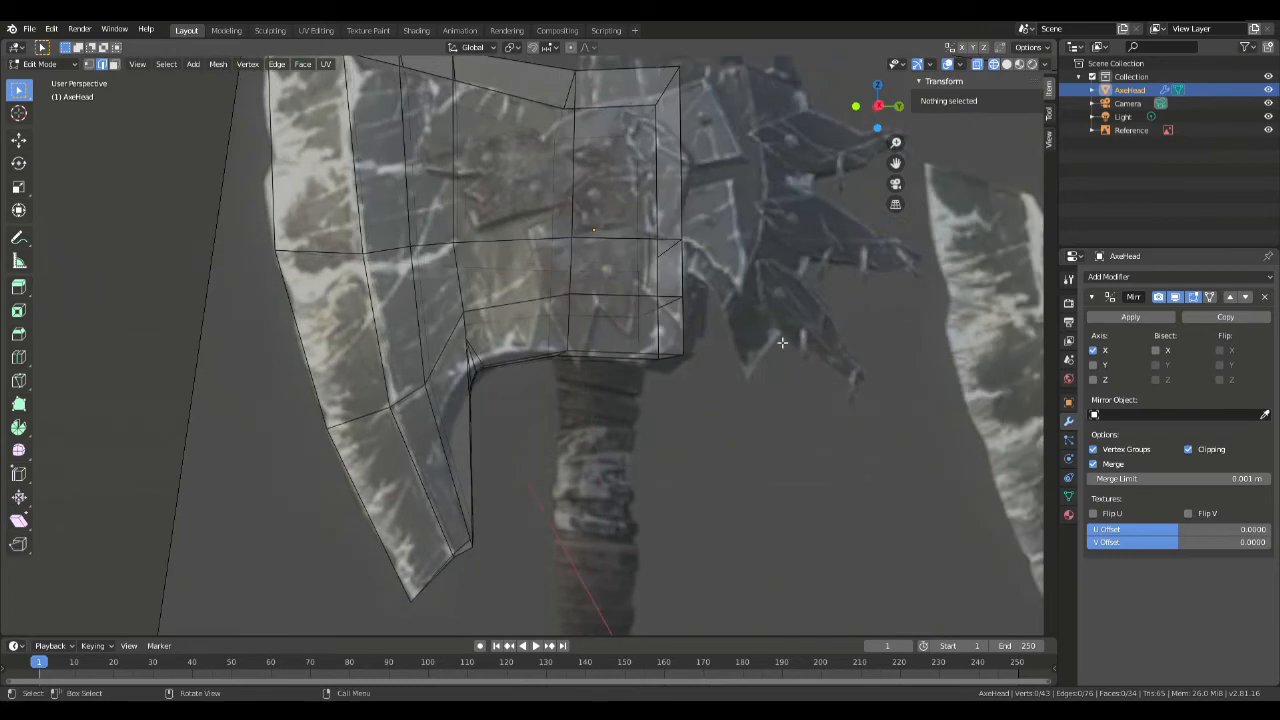
key(KP_1)
key(KP_3)
scroll(714, 380, up, 3)
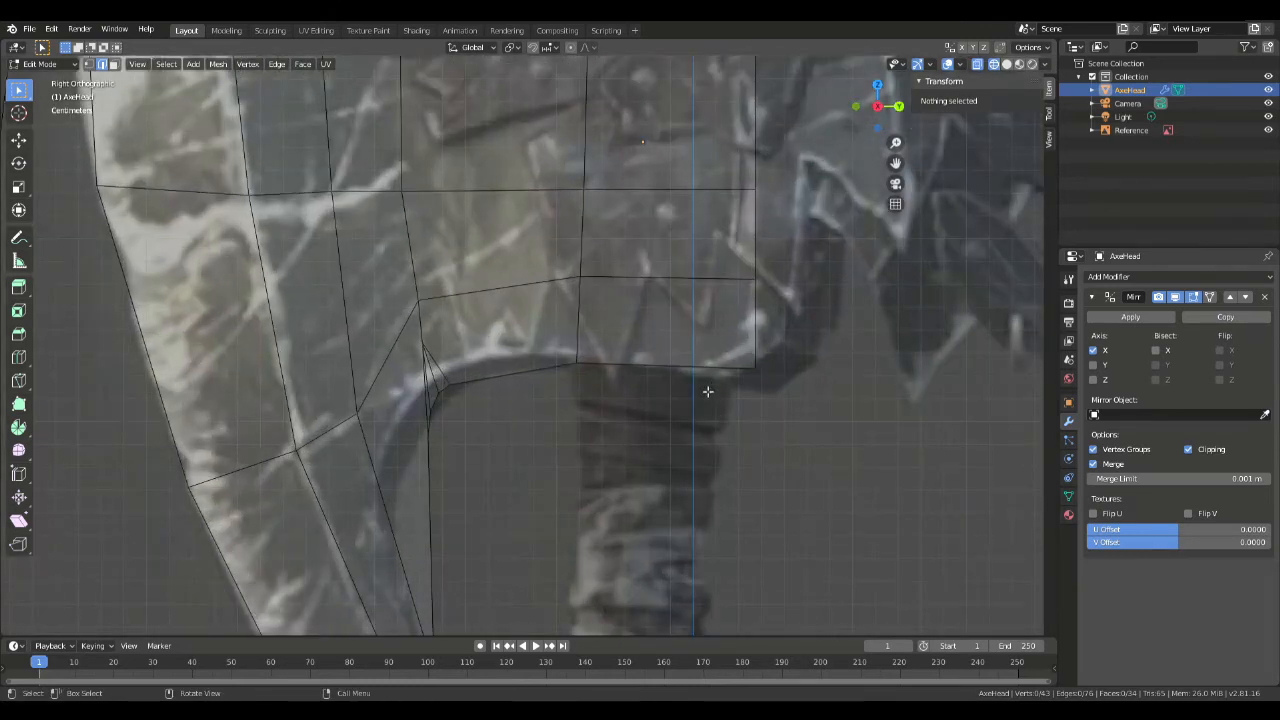
key(1)
shift+middle_drag(570, 405, 607, 281)
drag(457, 302, 512, 333)
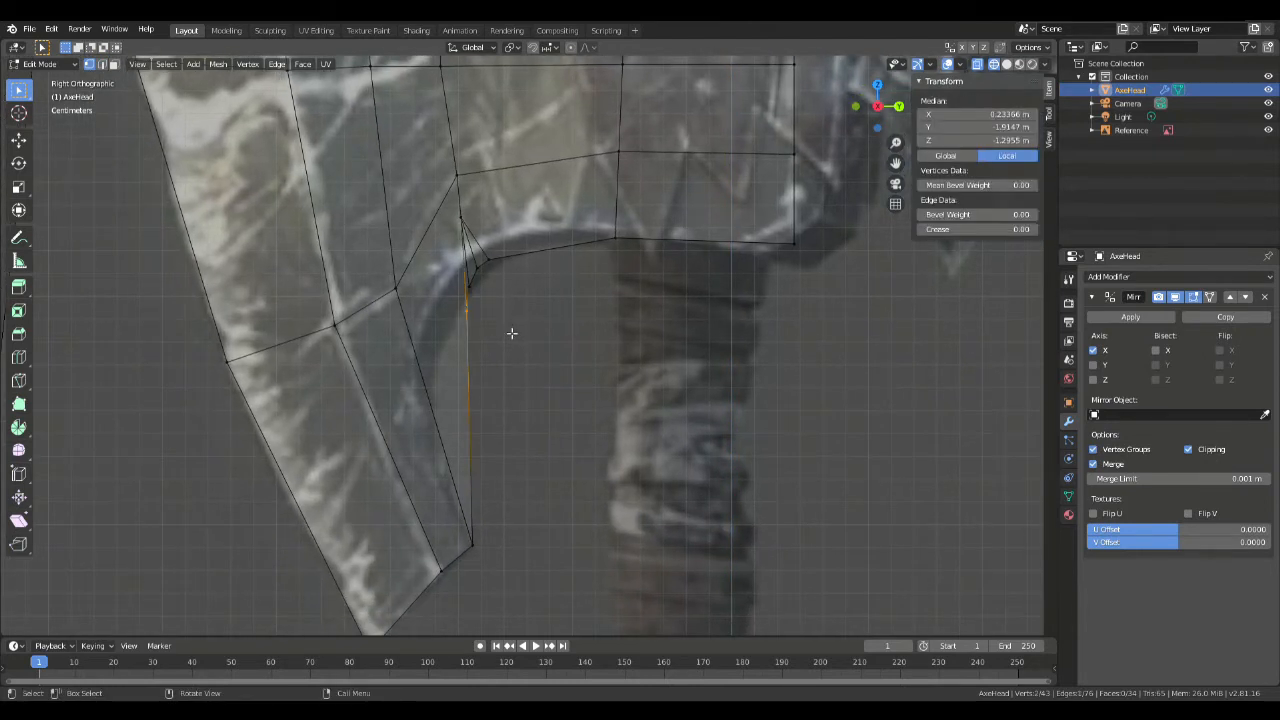
key(g)
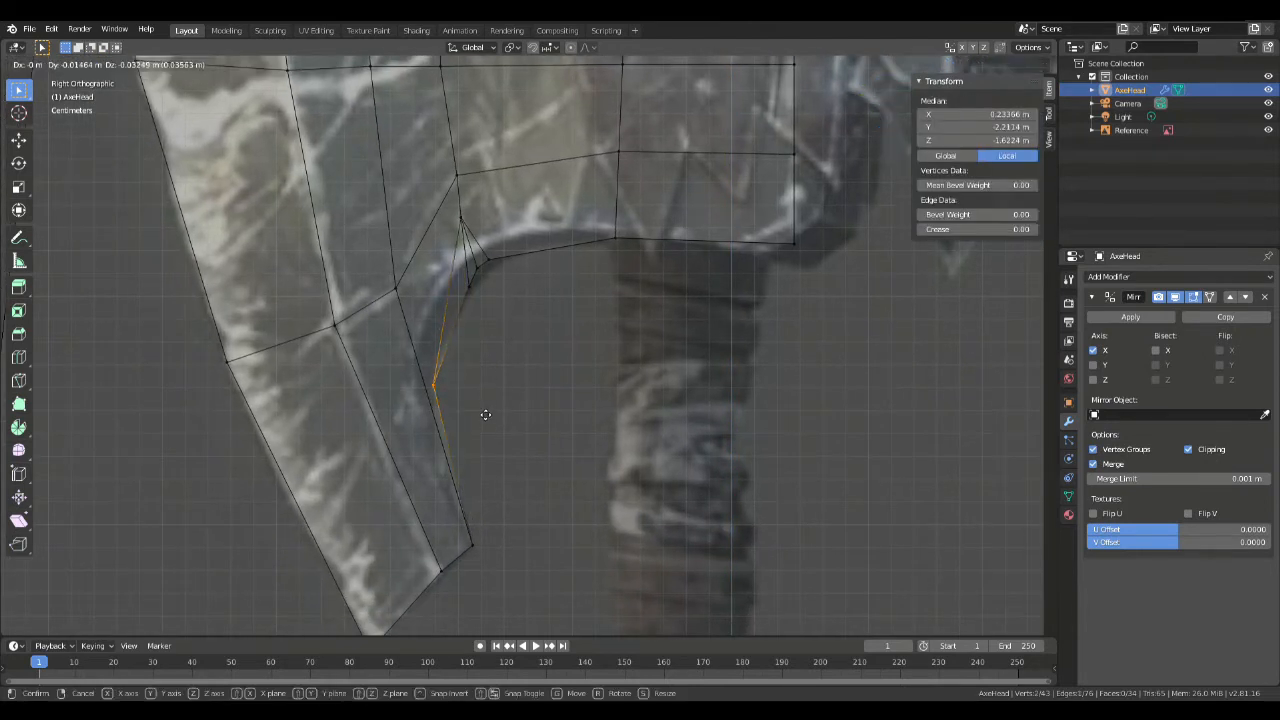
click(484, 381)
Step: Move the remaining bevel vertex pairs onto the curved underside of the axe in the reference image
key(g)
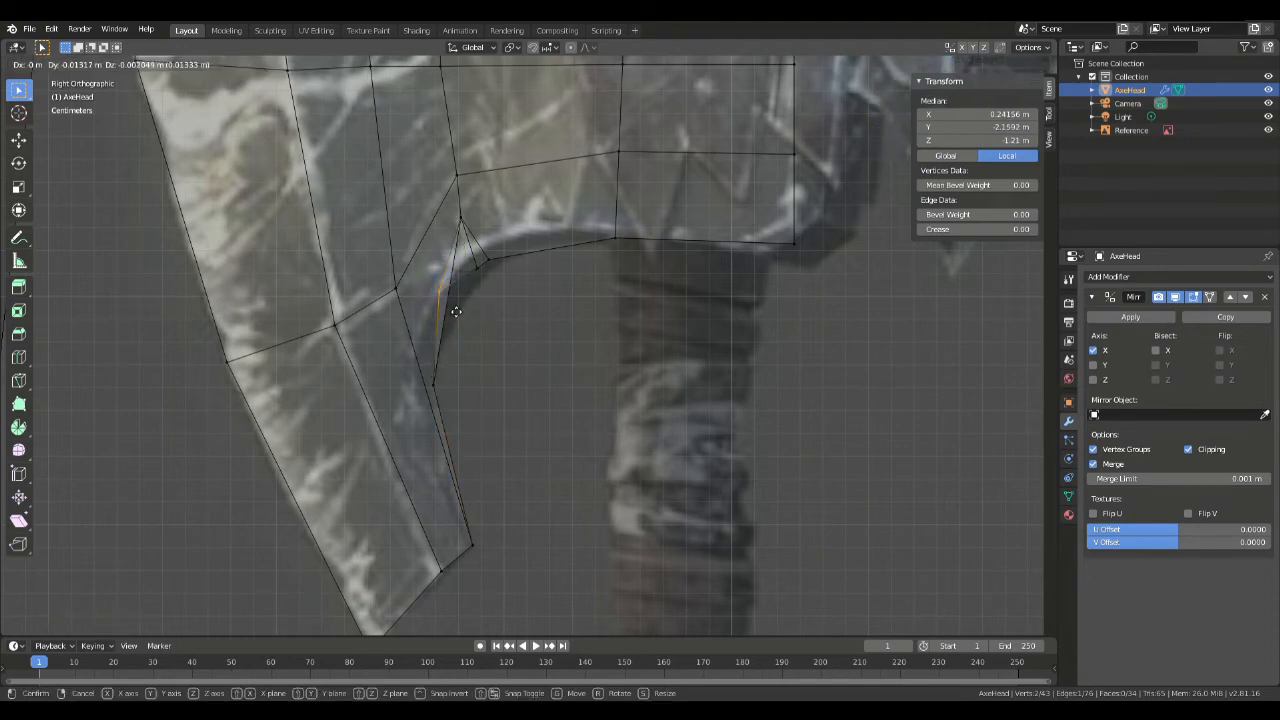
click(456, 306)
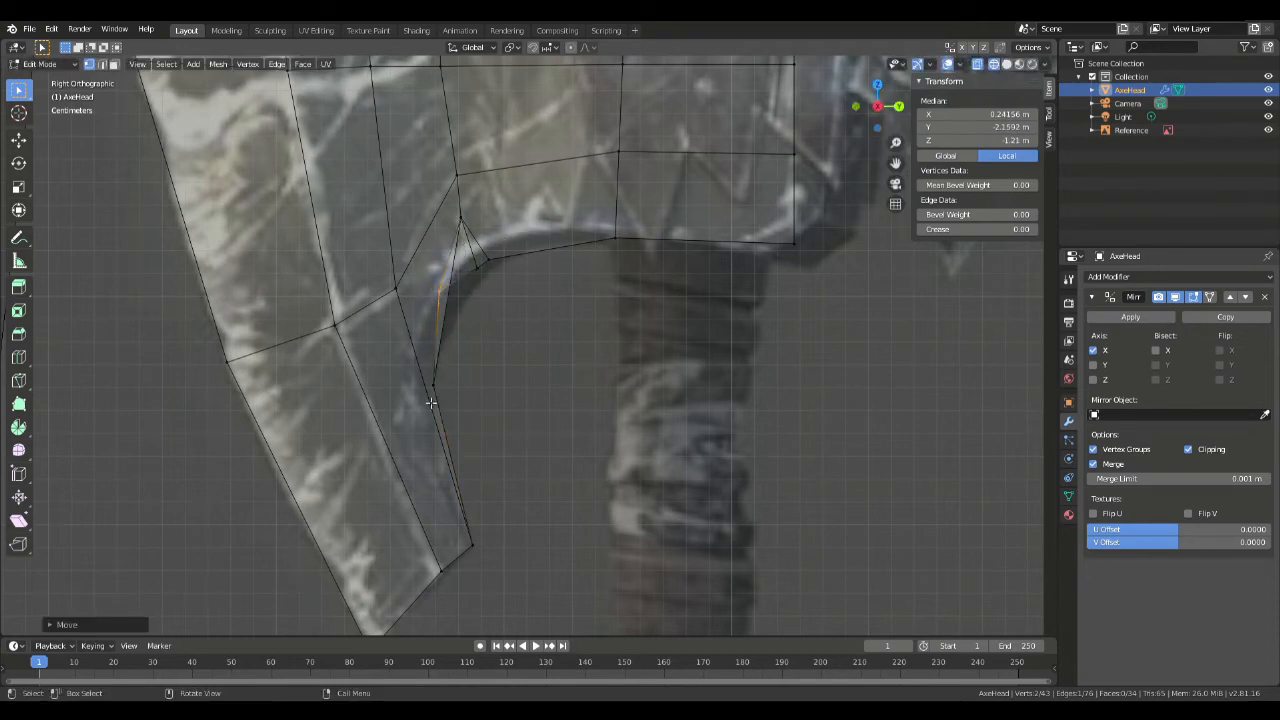
key(g)
click(462, 273)
click(477, 271)
key(g)
click(484, 262)
key(g)
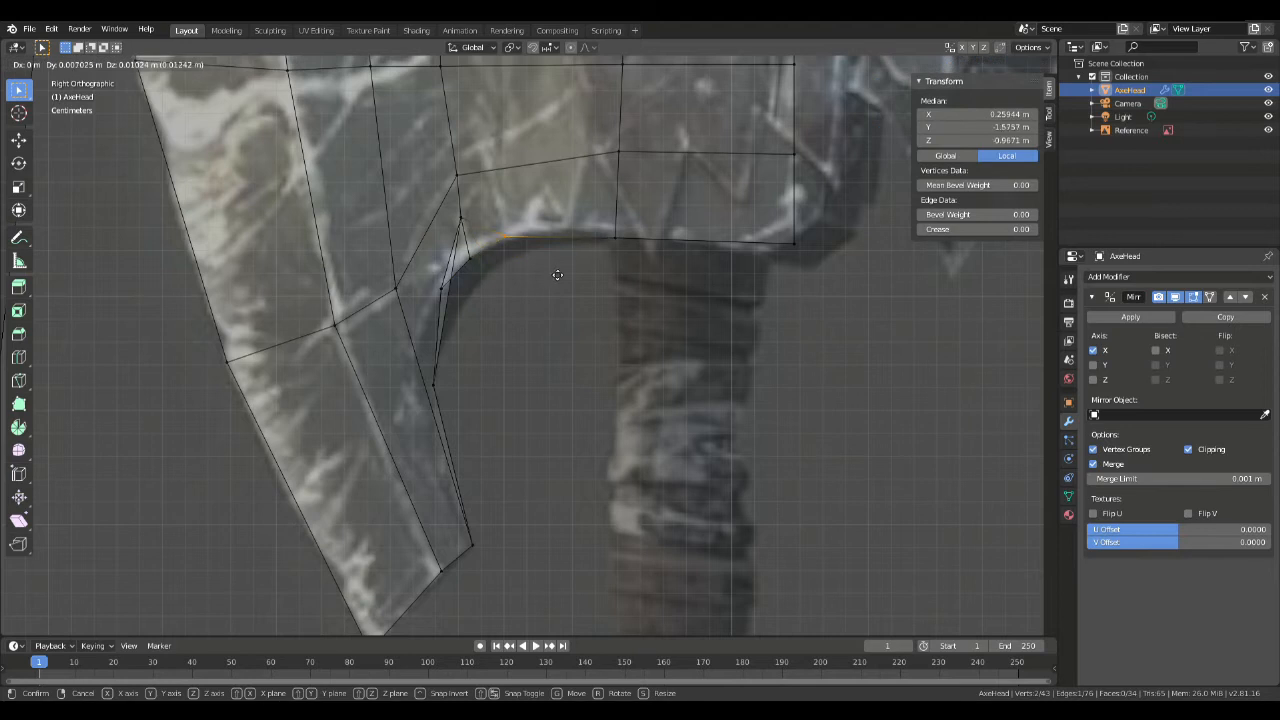
click(577, 272)
click(565, 335)
middle_drag(565, 335, 612, 298)
middle_drag(504, 284, 584, 287)
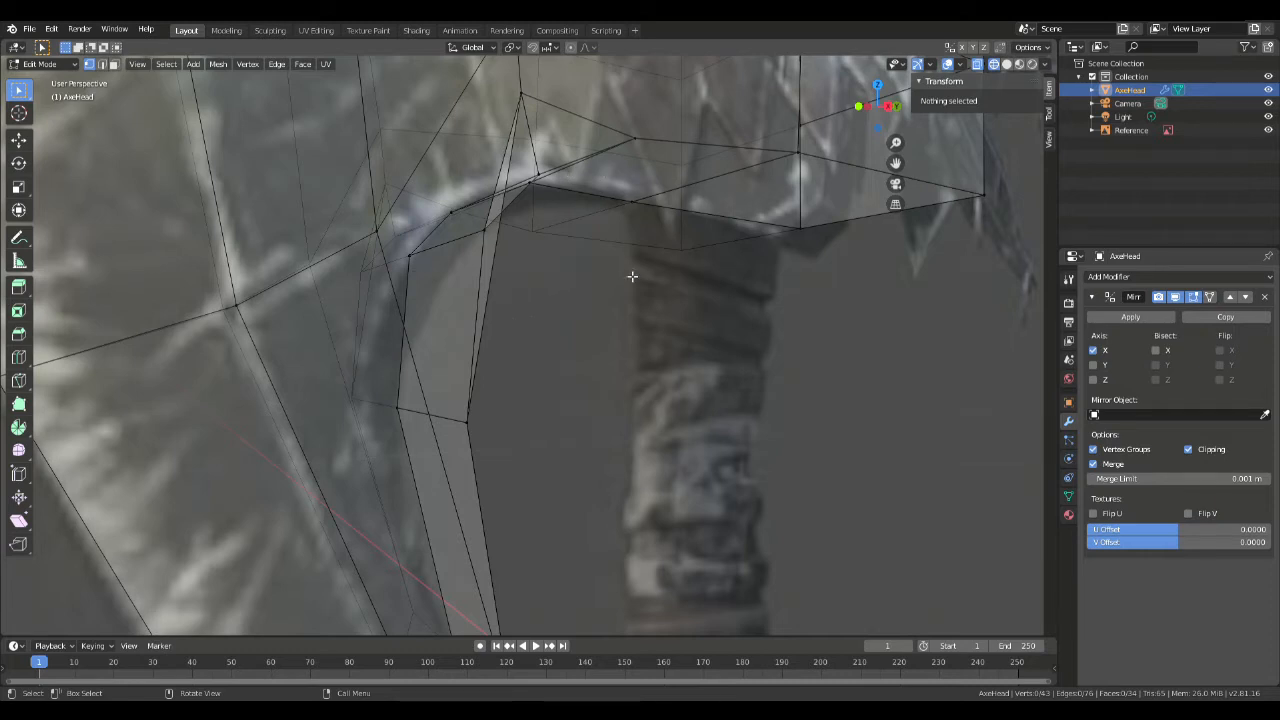
Step: Undo the vertex moves and the 3-segment bevel at the concave corner below the blade
key(ctrl+z)
key(ctrl+z)
key(ctrl+z)
key(ctrl+z)
key(ctrl+z)
key(ctrl+z)
key(ctrl+z)
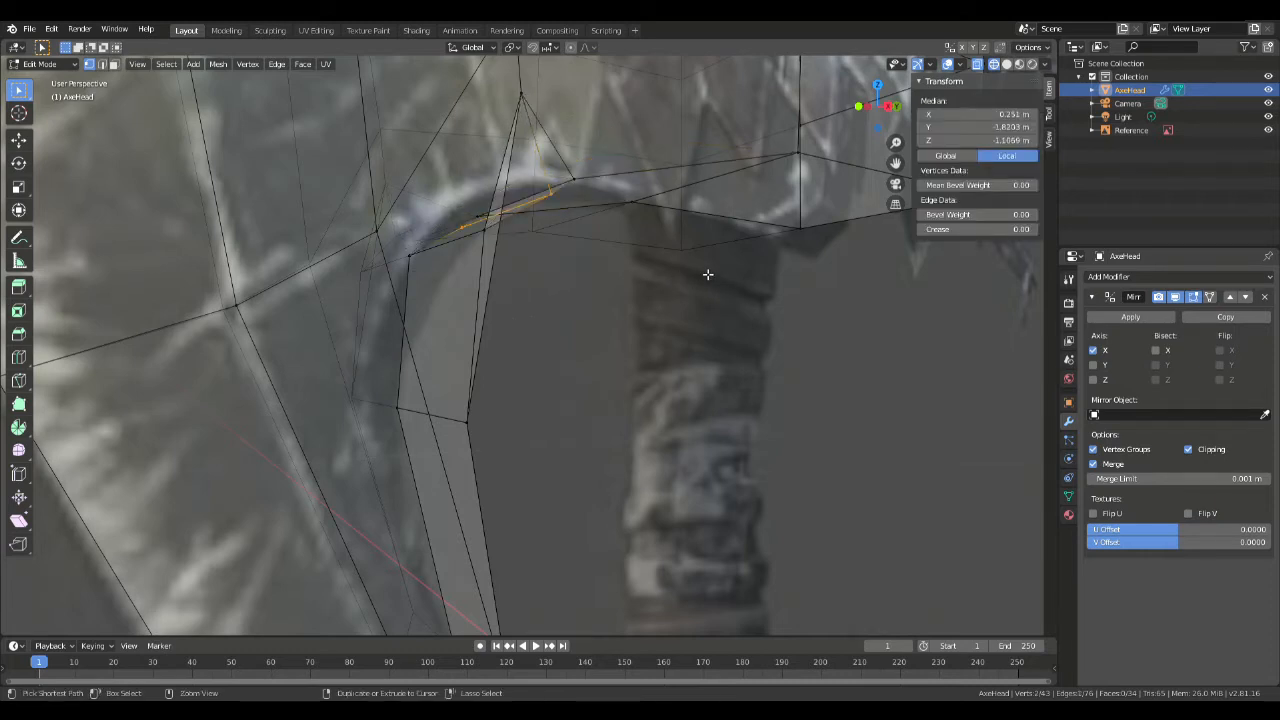
key(ctrl+z)
key(ctrl+z)
key(ctrl+z)
key(ctrl+z)
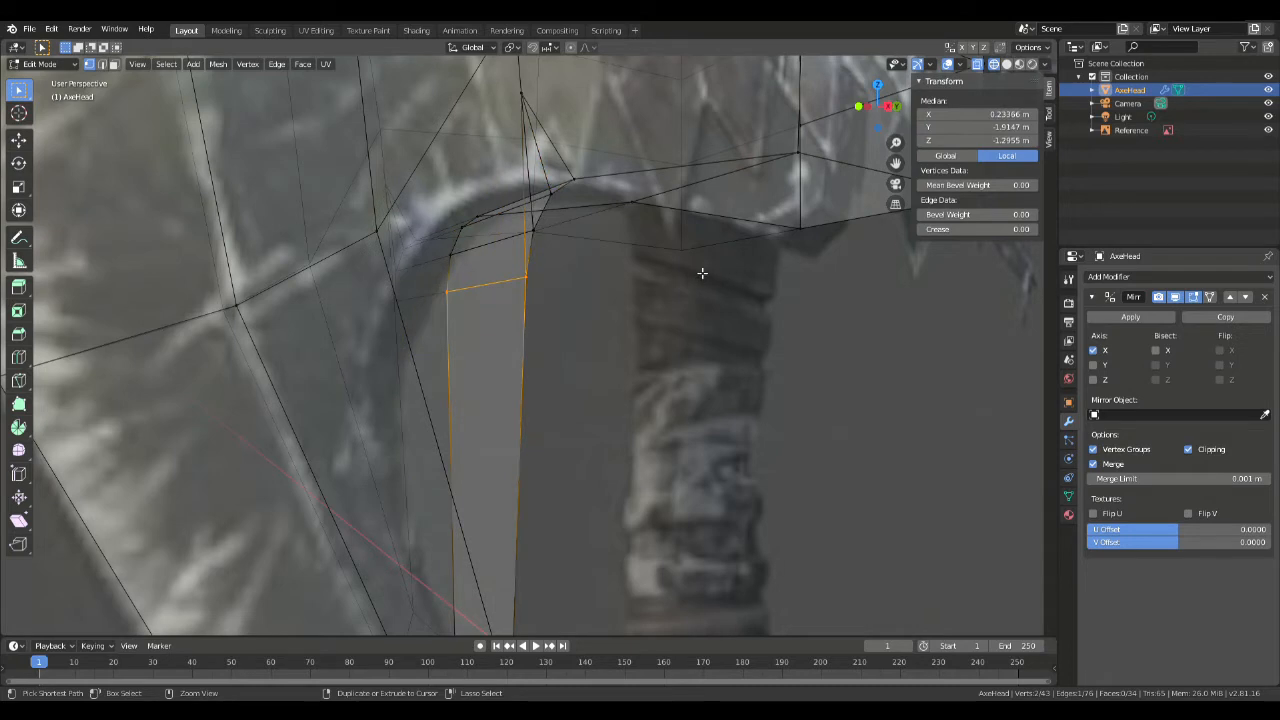
key(ctrl+z)
key(ctrl+z)
Step: Bevel the same concave corner edge again, about 1 m wide with 8 segments
mouse_move(706, 266)
middle_down()
mouse_move(649, 269)
mouse_move(677, 309)
mouse_move(557, 349)
mouse_move(671, 266)
mouse_move(688, 282)
mouse_move(700, 266)
middle_up()
key(ctrl+b)
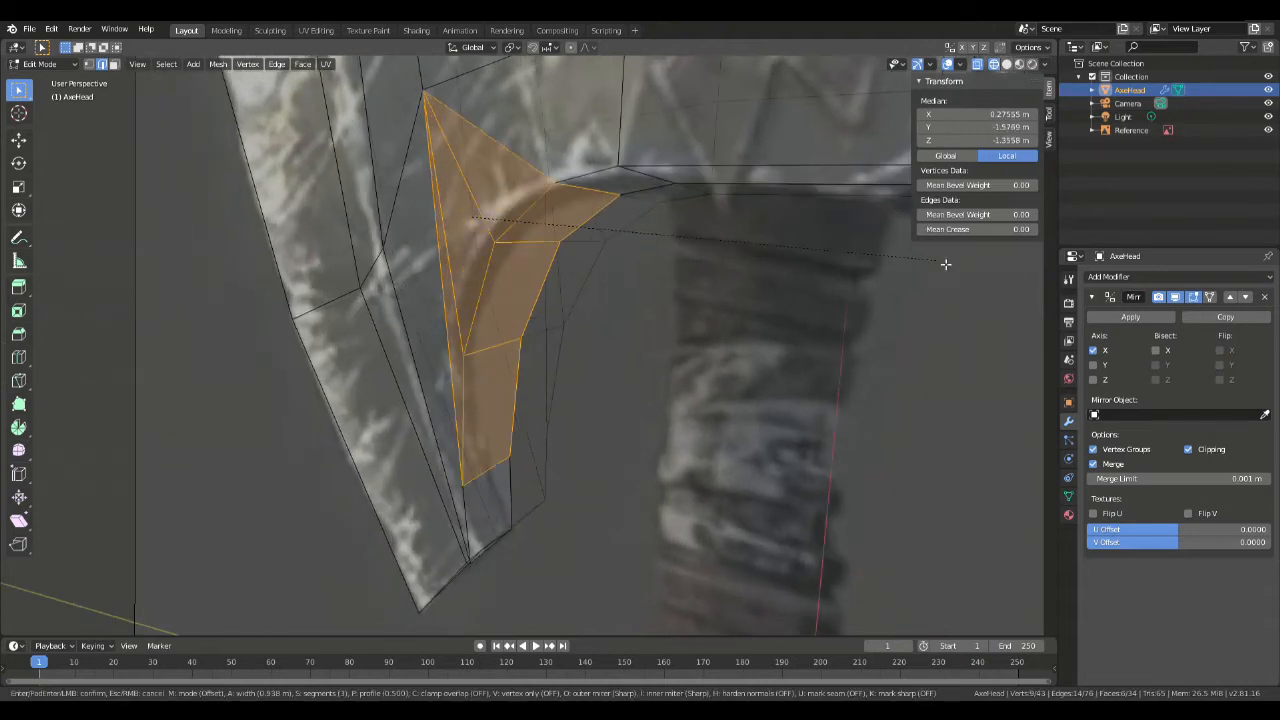
scroll(970, 262, up, 1)
scroll(971, 262, up, 4)
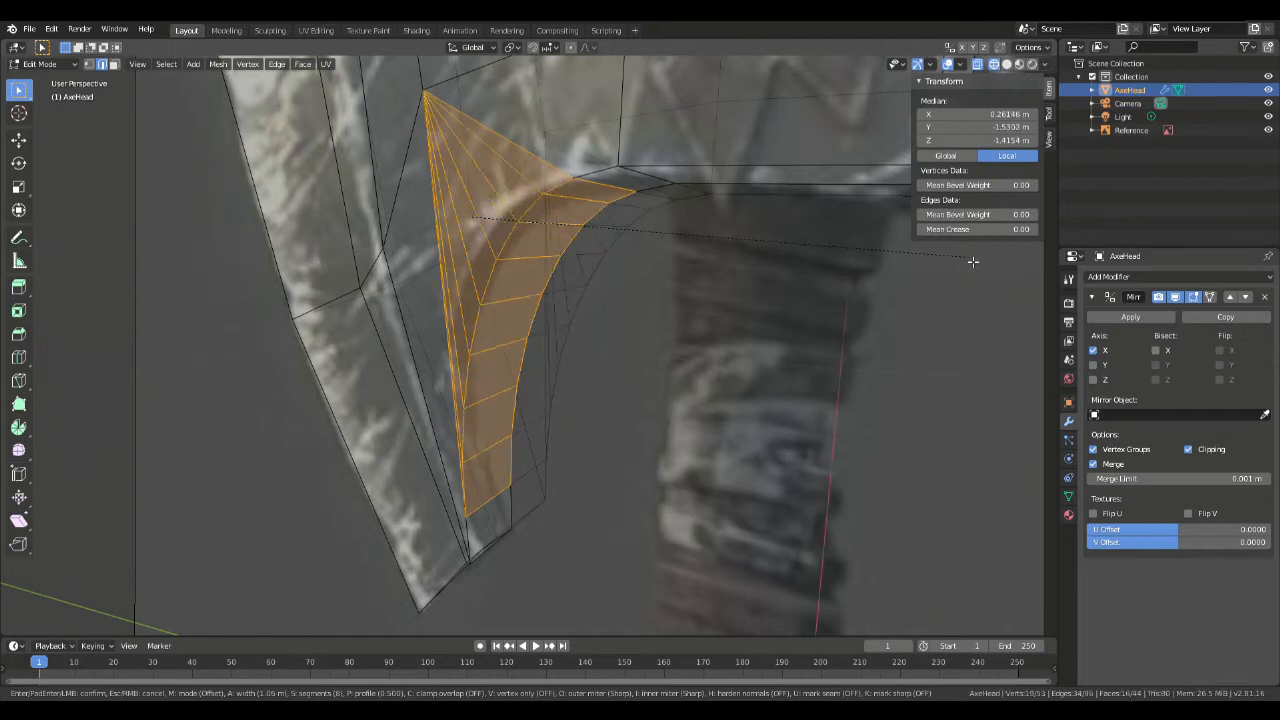
click(972, 262)
mouse_move(794, 363)
middle_down()
mouse_move(849, 349)
mouse_move(811, 354)
middle_up()
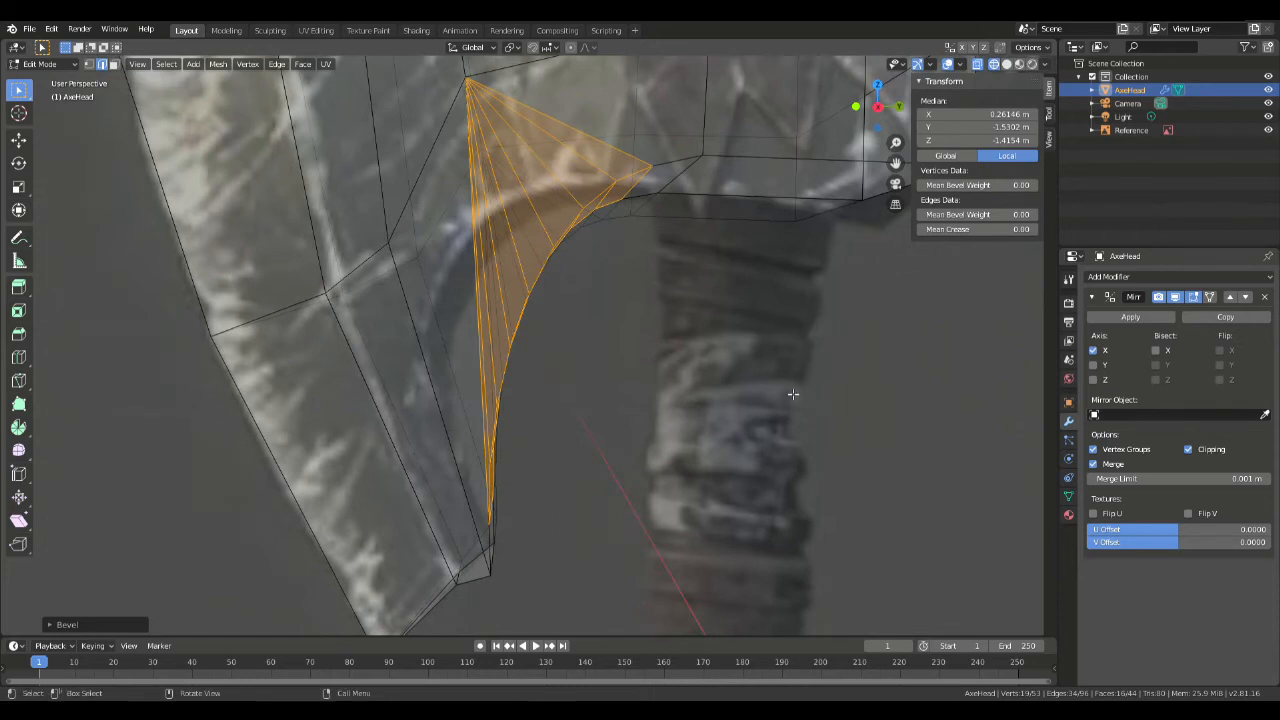
key(KP_3)
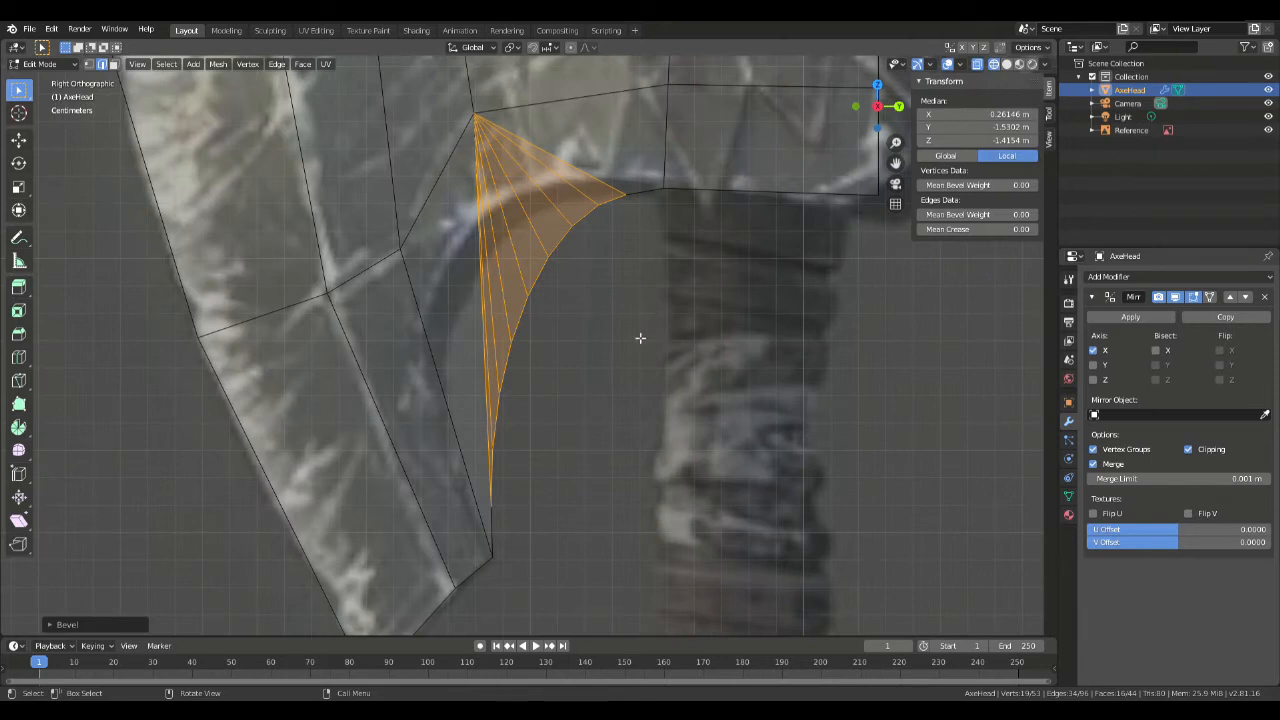
key(g)
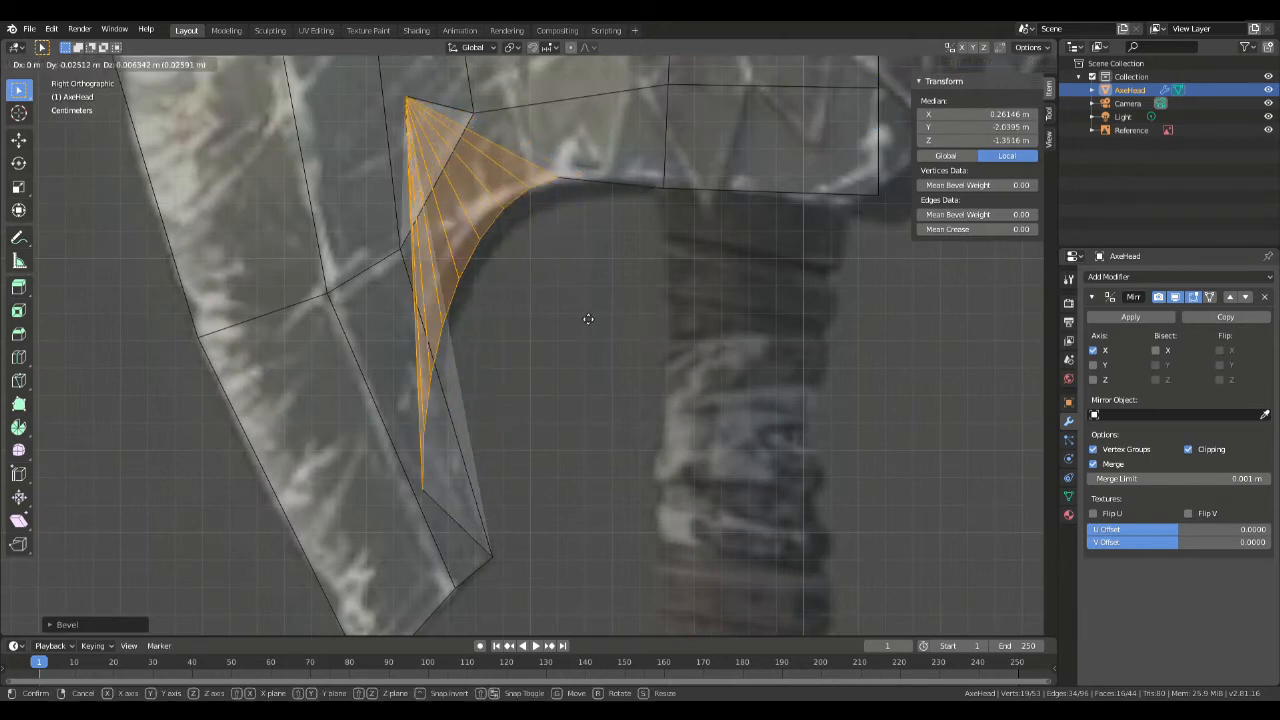
click(597, 317)
key(alt+a)
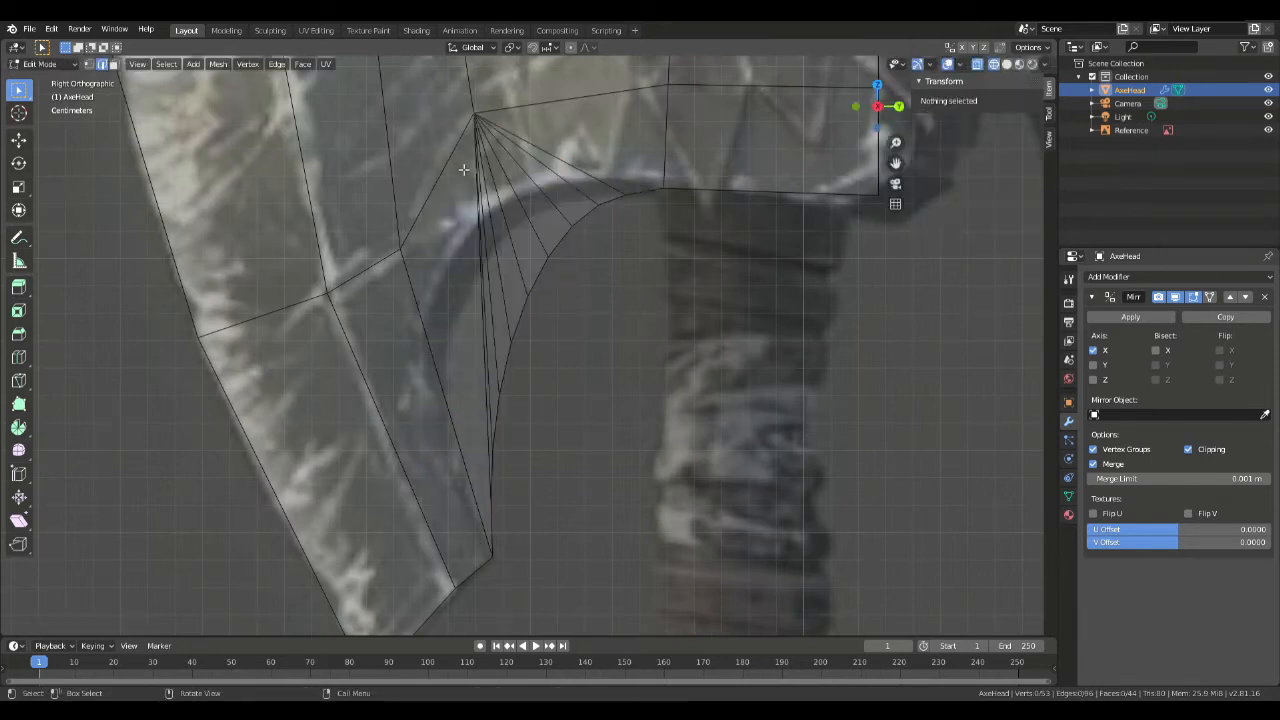
Step: Enable proportional editing with Smooth falloff and switch to vertex selection
key(o)
drag(16, 96, 50, 121)
key(1)
scroll(560, 312, down, 5)
scroll(564, 297, up, 4)
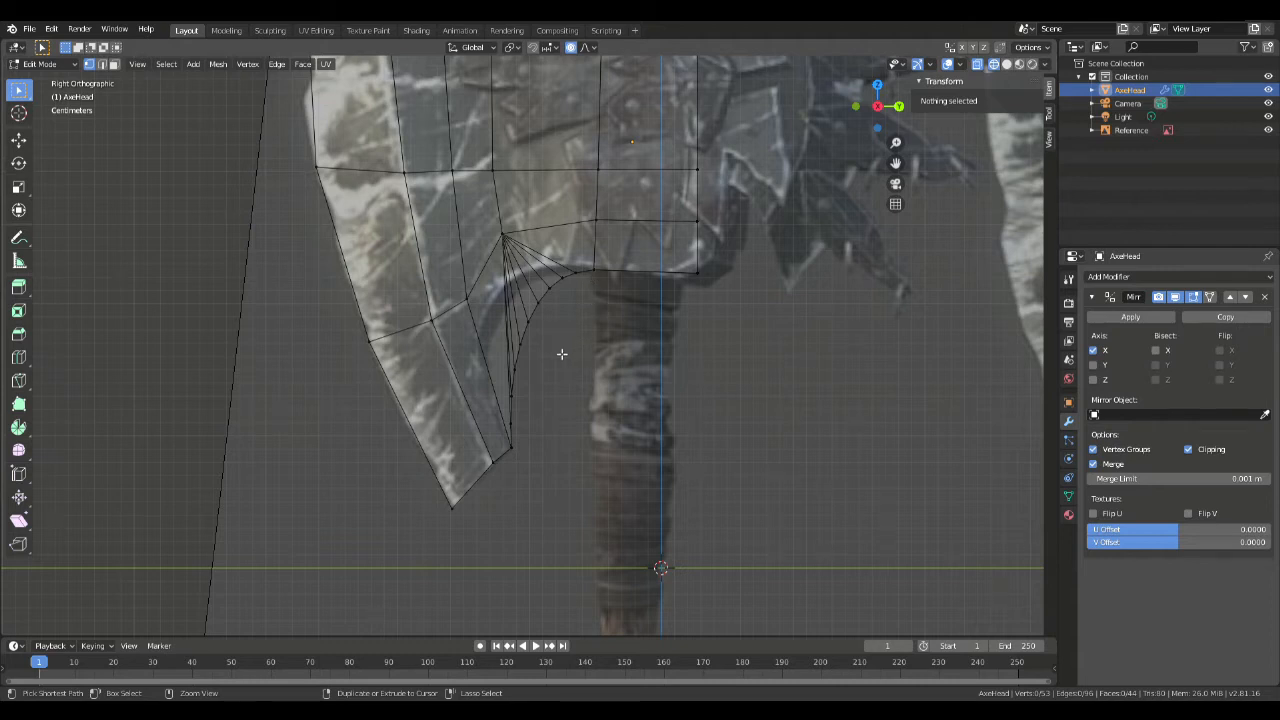
key(Tab)
key(Tab)
scroll(595, 301, down, 1)
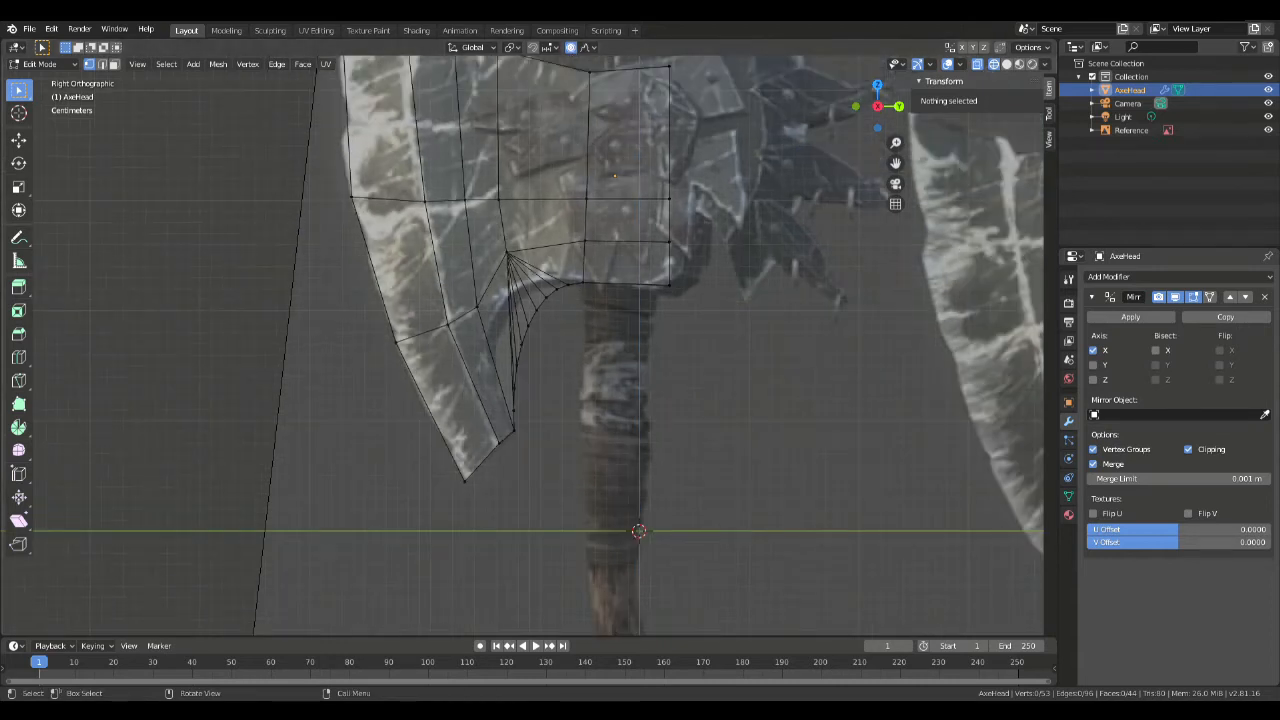
click(588, 47)
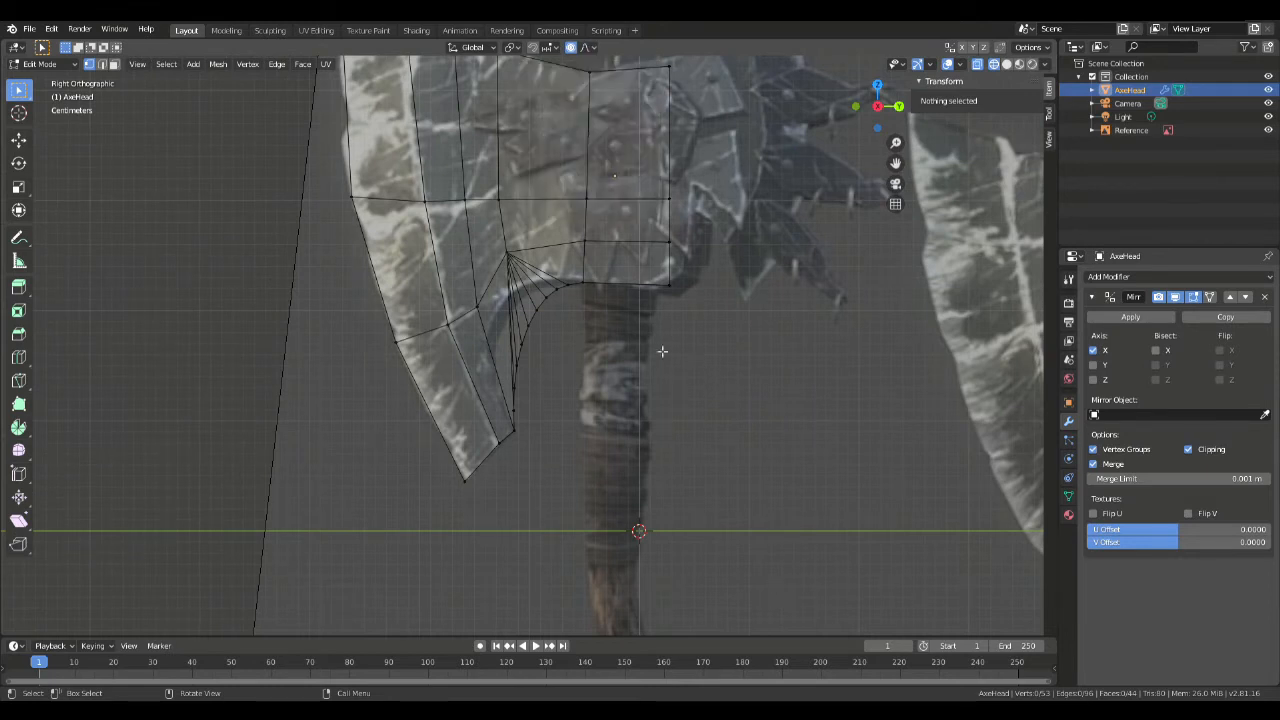
Step: Shrink the proportional editing size to about 0.04 while test-moving one vertex pair on the beveled curve
scroll(614, 343, down, 7)
scroll(609, 340, up, 6)
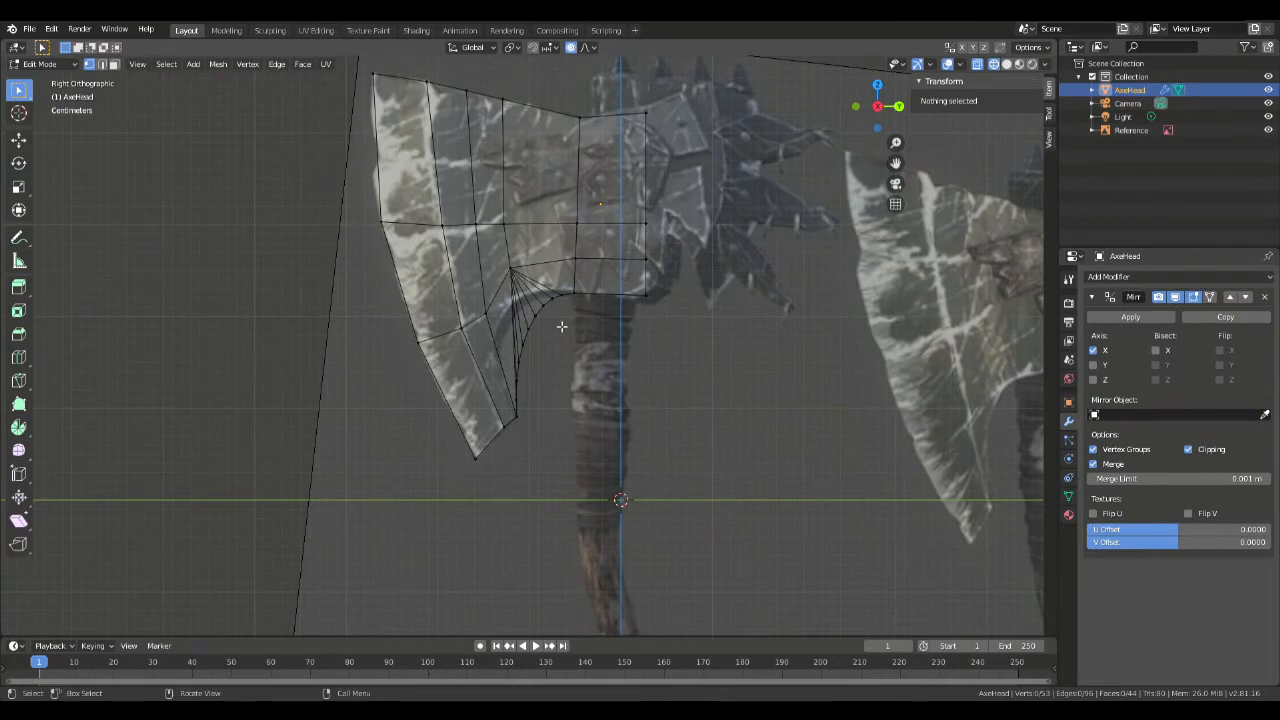
click(561, 322)
drag(563, 329, 549, 325)
key(g)
right_click(586, 313)
key(g)
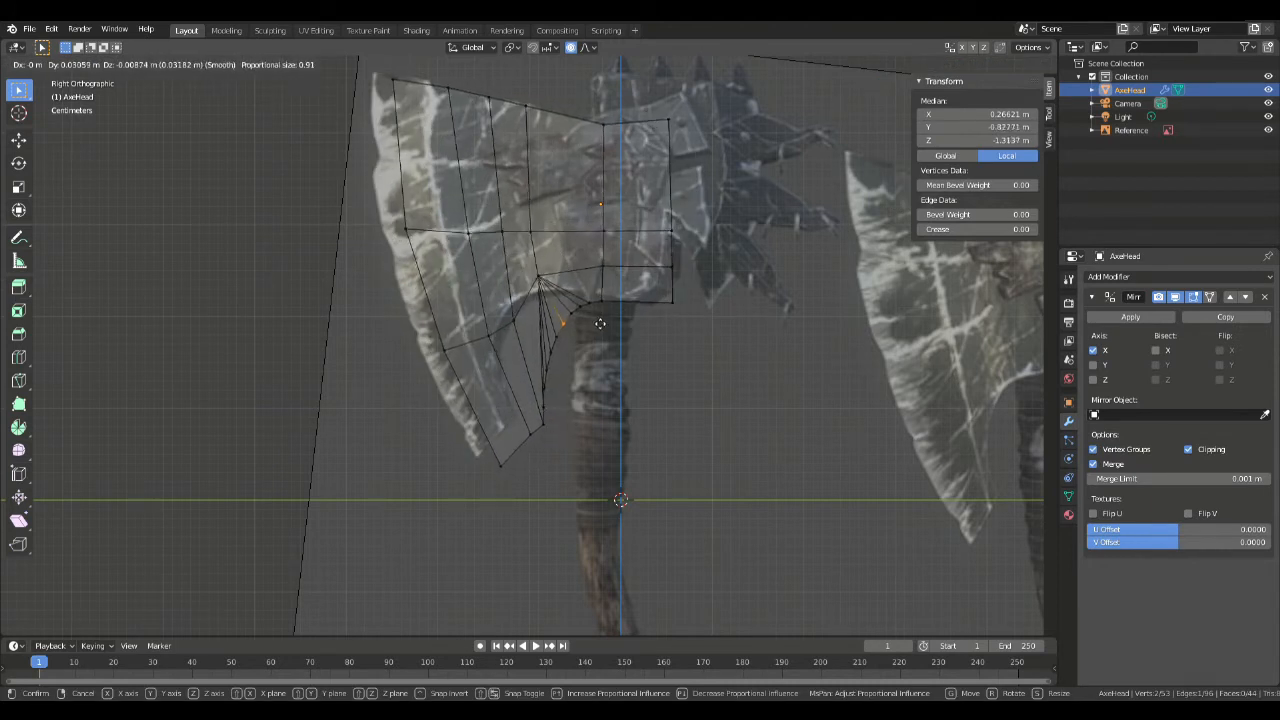
scroll(581, 310, down, 3)
scroll(579, 310, up, 20)
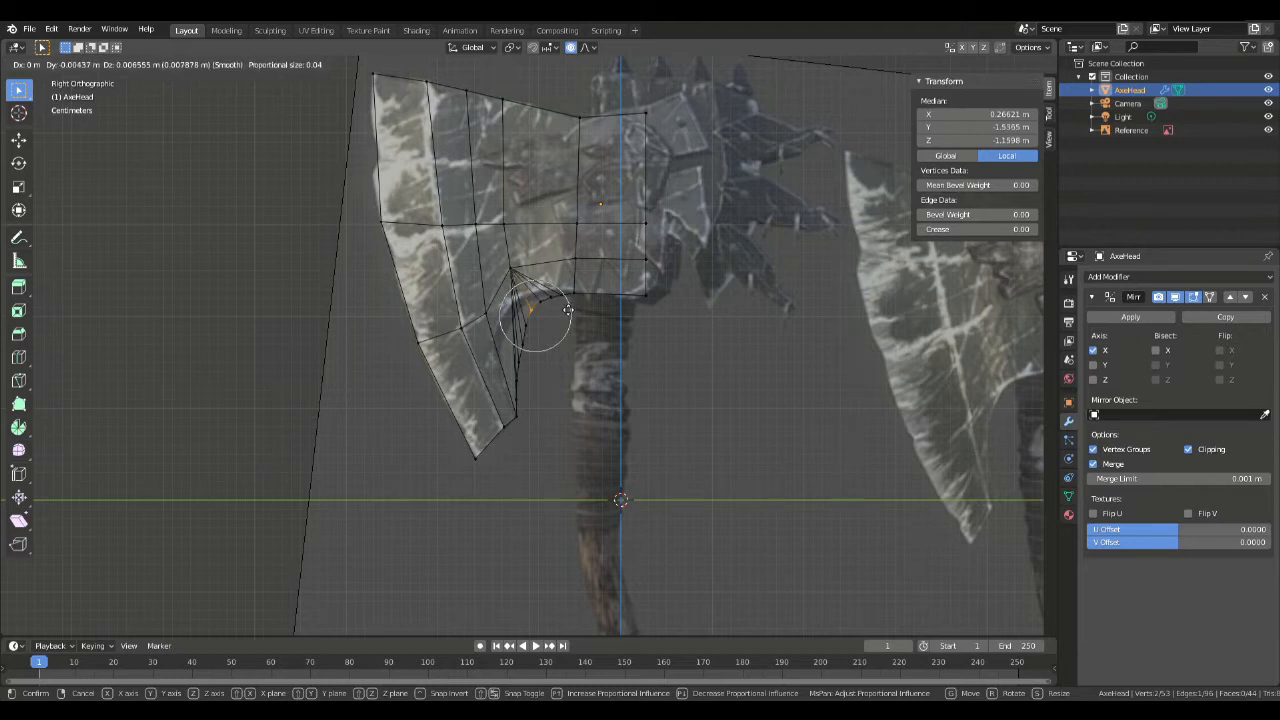
click(567, 308)
Step: Try to move the beveled curve's middle vertices toward the reference's underside with proportional editing, and undo the move
scroll(580, 346, up, 4)
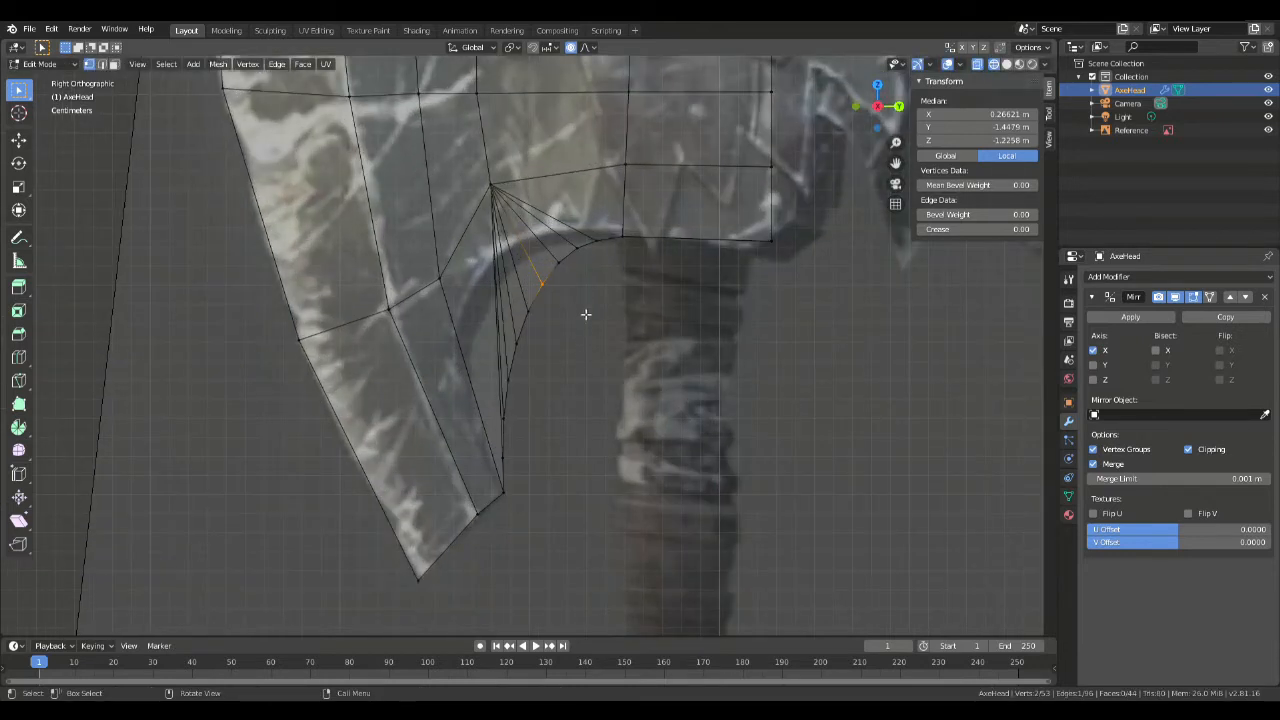
drag(594, 342, 505, 262)
drag(590, 362, 515, 273)
key(g)
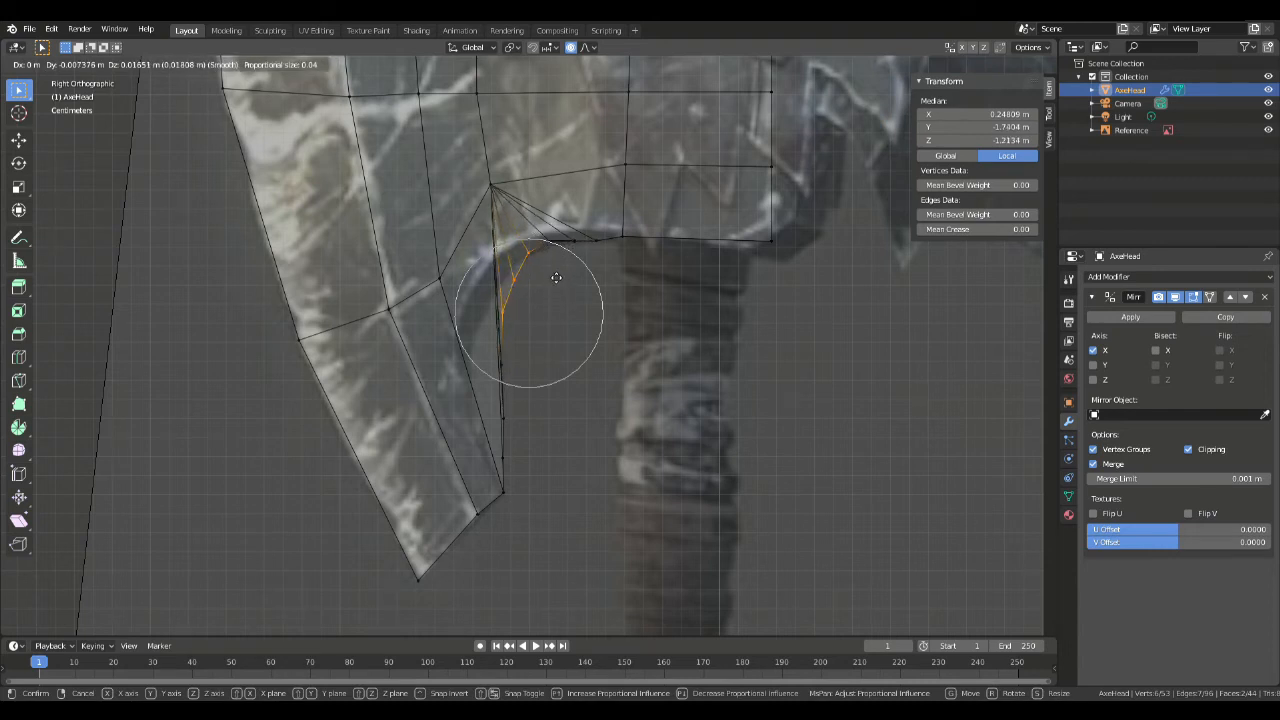
click(556, 277)
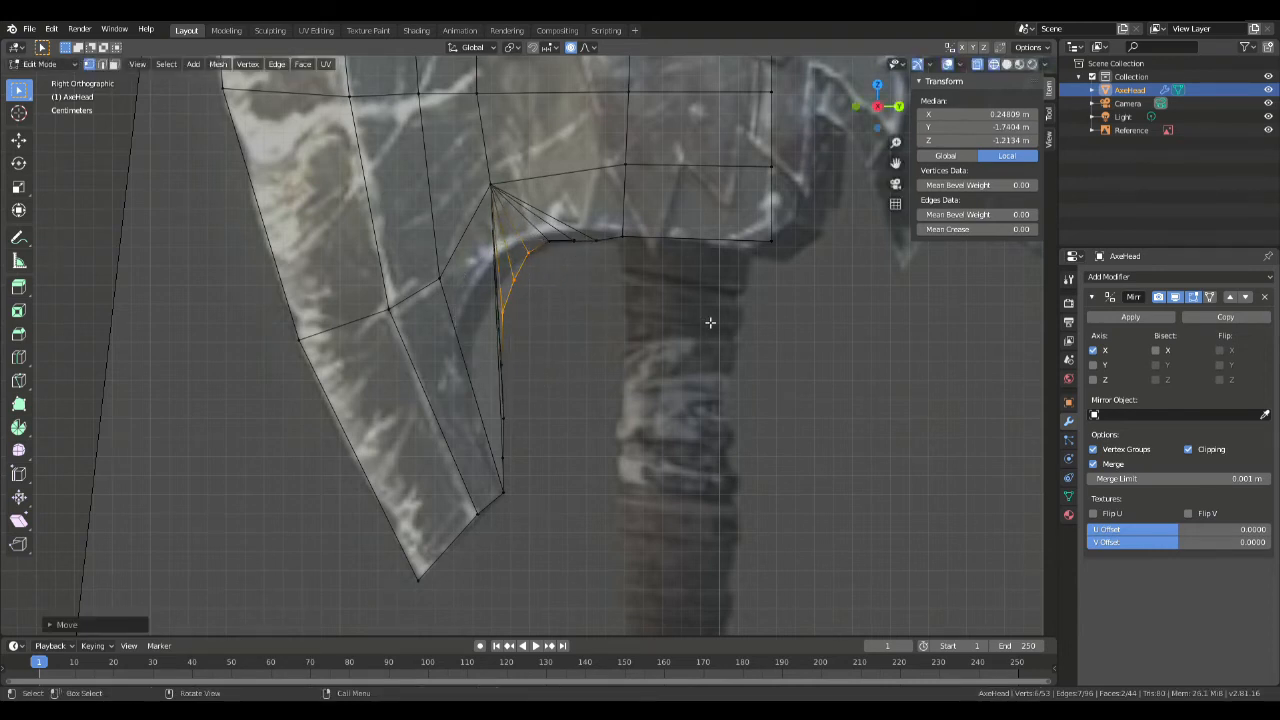
key(ctrl+z)
scroll(652, 429, up, 2)
click(570, 498)
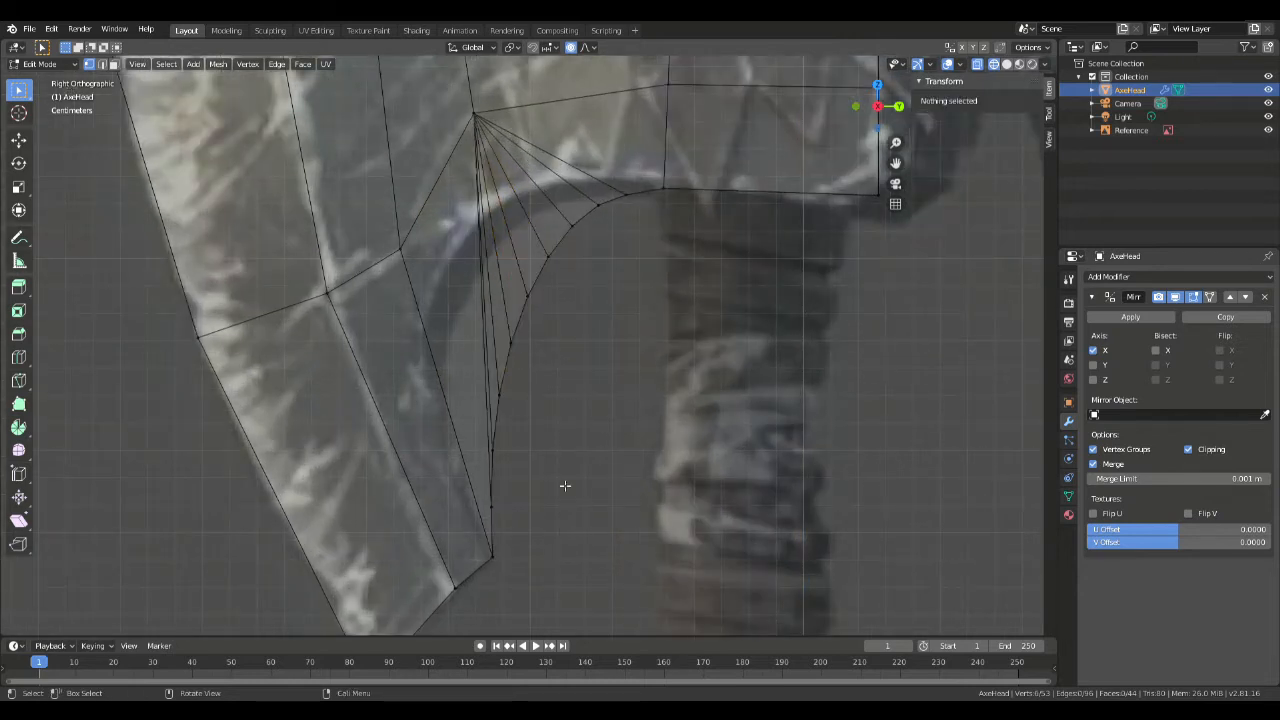
Step: Hide the Reference image and show the axe head in Material Preview shading in Object Mode
scroll(600, 398, down, 5)
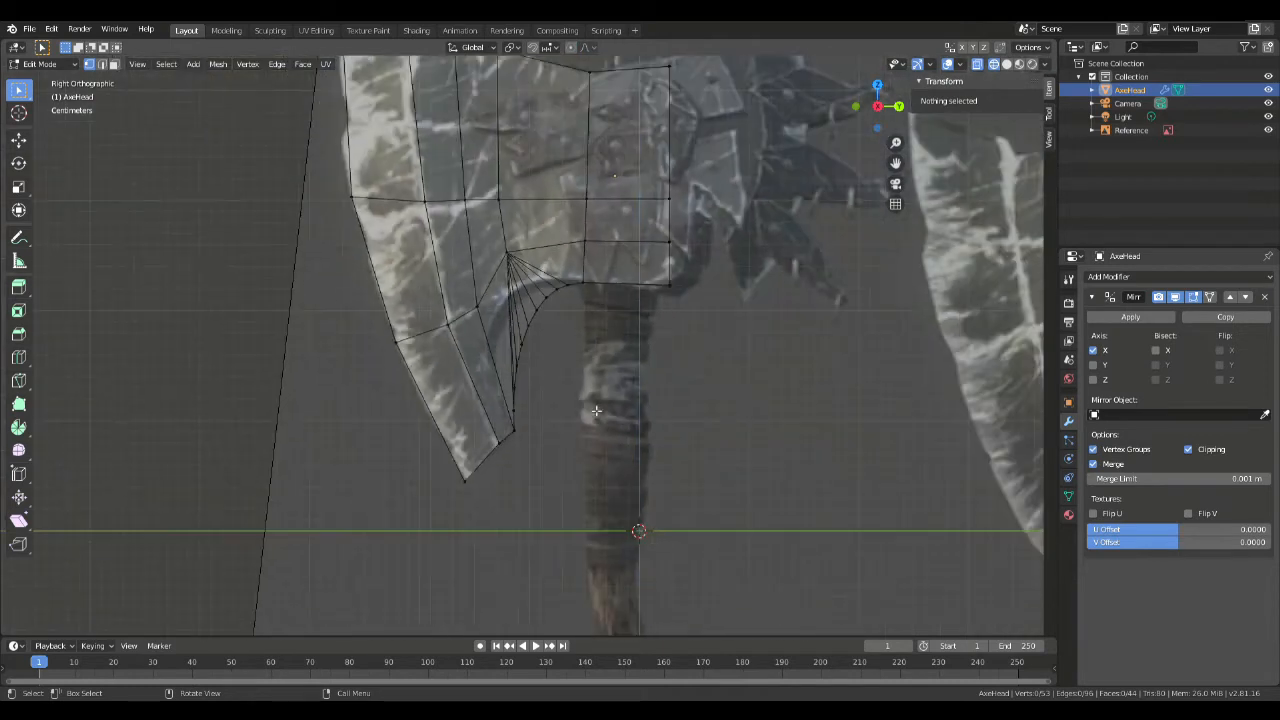
scroll(620, 395, up, 3)
scroll(694, 353, down, 2)
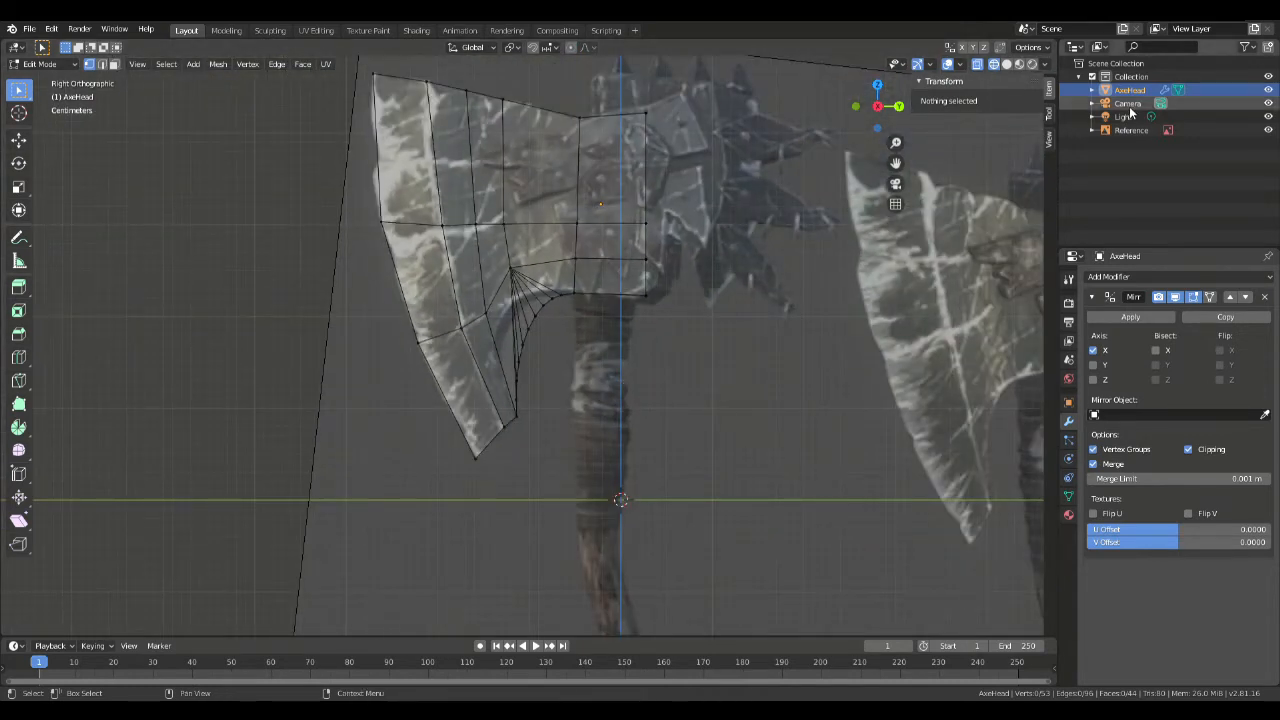
click(1268, 130)
middle_drag(640, 330, 530, 298)
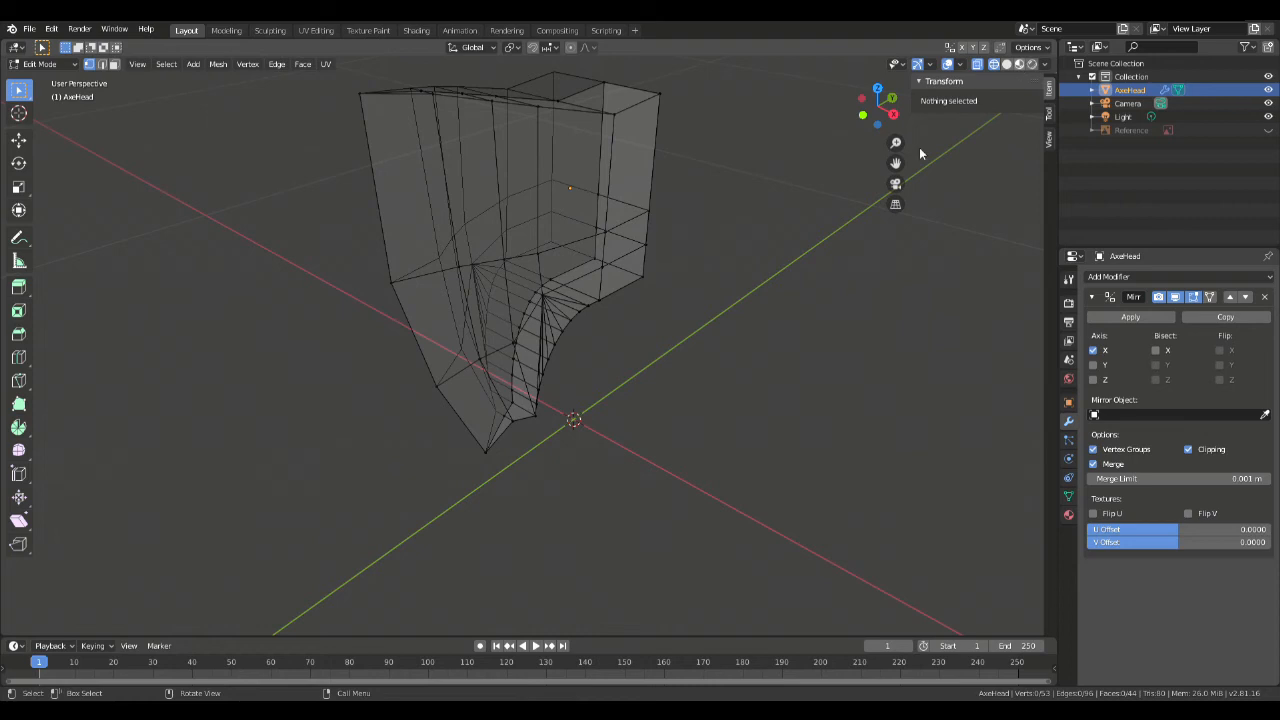
click(1019, 65)
mouse_move(722, 246)
middle_down()
mouse_move(689, 251)
mouse_move(625, 222)
mouse_move(722, 188)
middle_up()
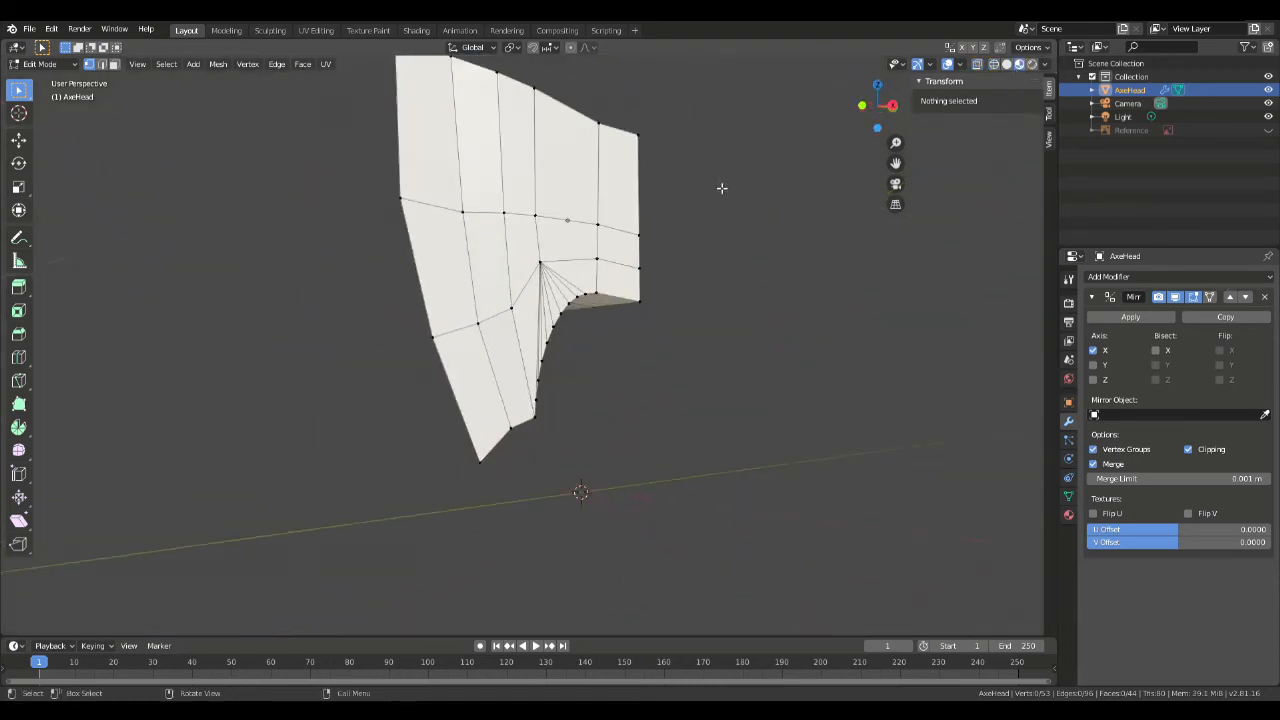
key(Tab)
middle_drag(652, 269, 792, 242)
Step: Rename the axe head's material to IronRusty
click(1068, 514)
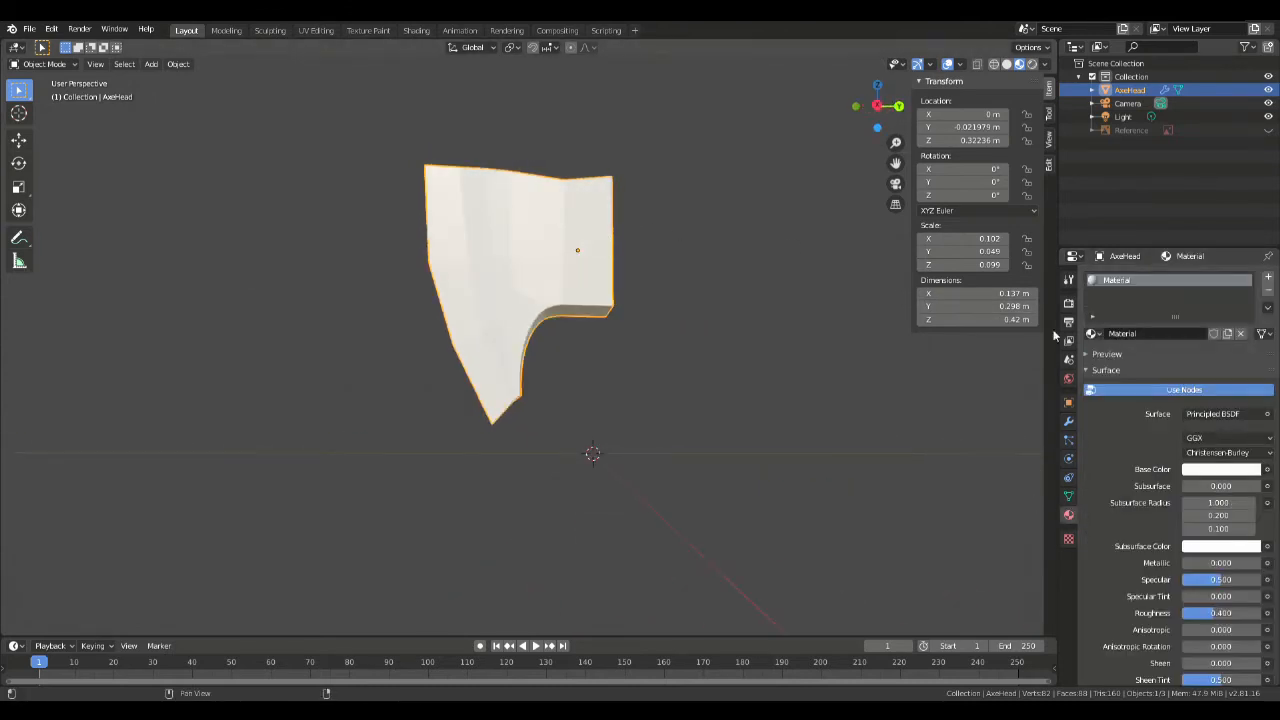
click(1158, 334)
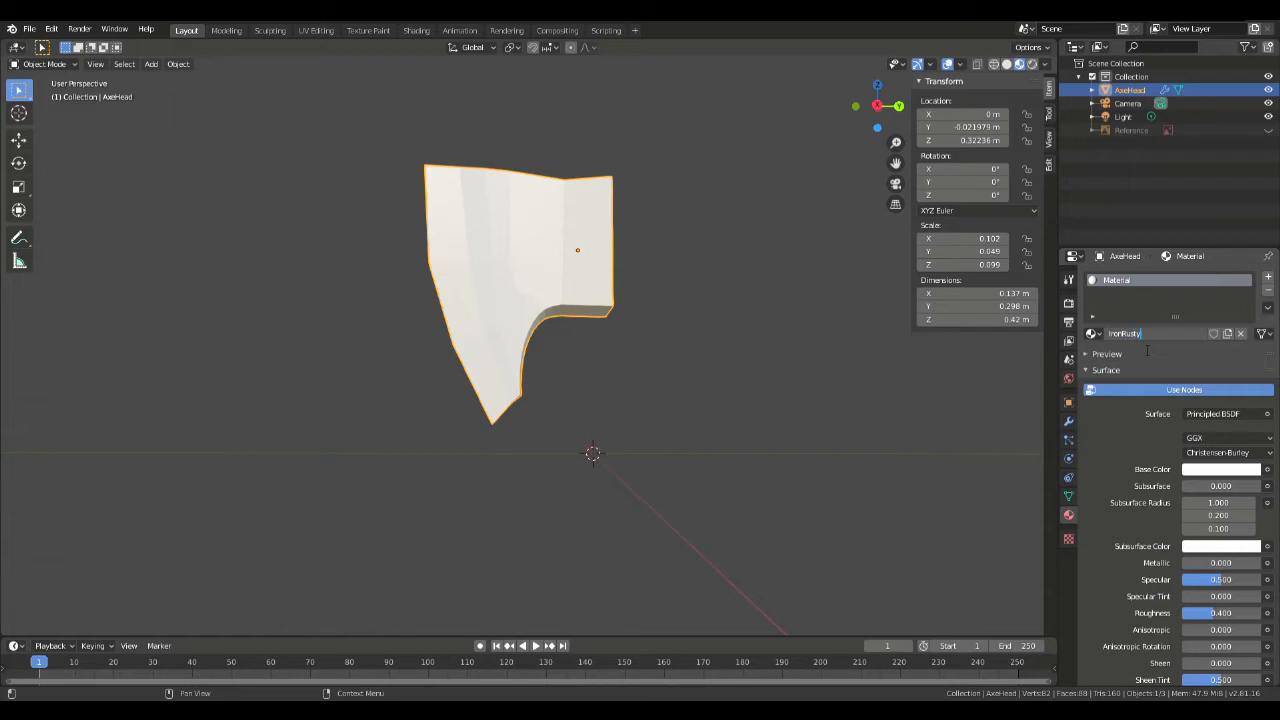
text(IronRusty)
key(Return)
Step: Darken the IronRusty base color to a very dark grey and set its Metallic value to about 0.217
click(1224, 470)
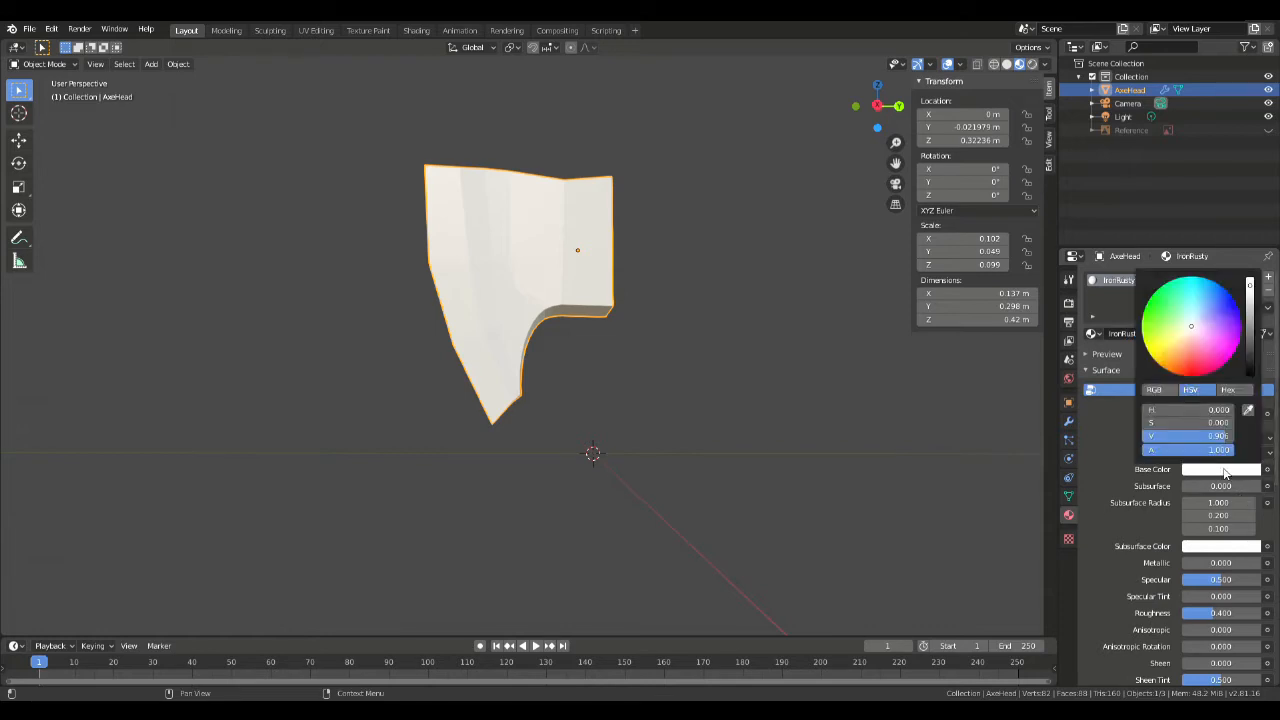
drag(1249, 318, 1249, 349)
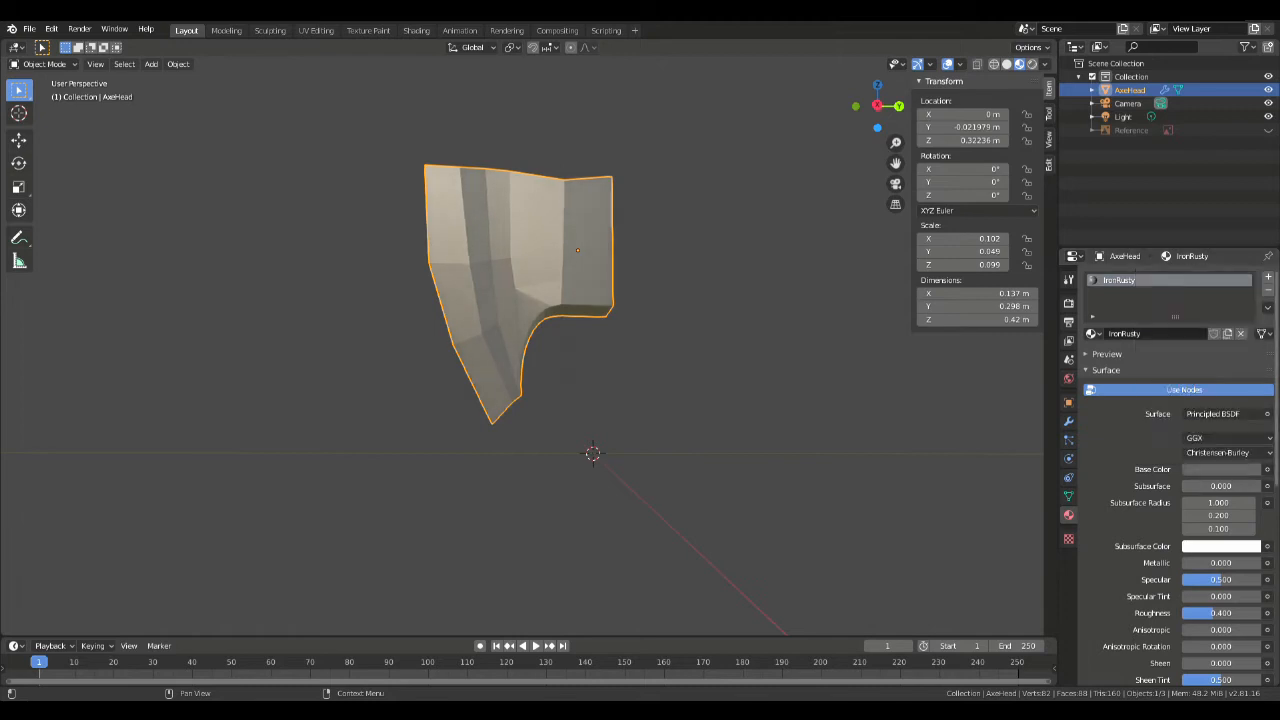
mouse_move(1222, 563)
mouse_down()
mouse_move(1262, 563)
mouse_move(1199, 563)
mouse_up()
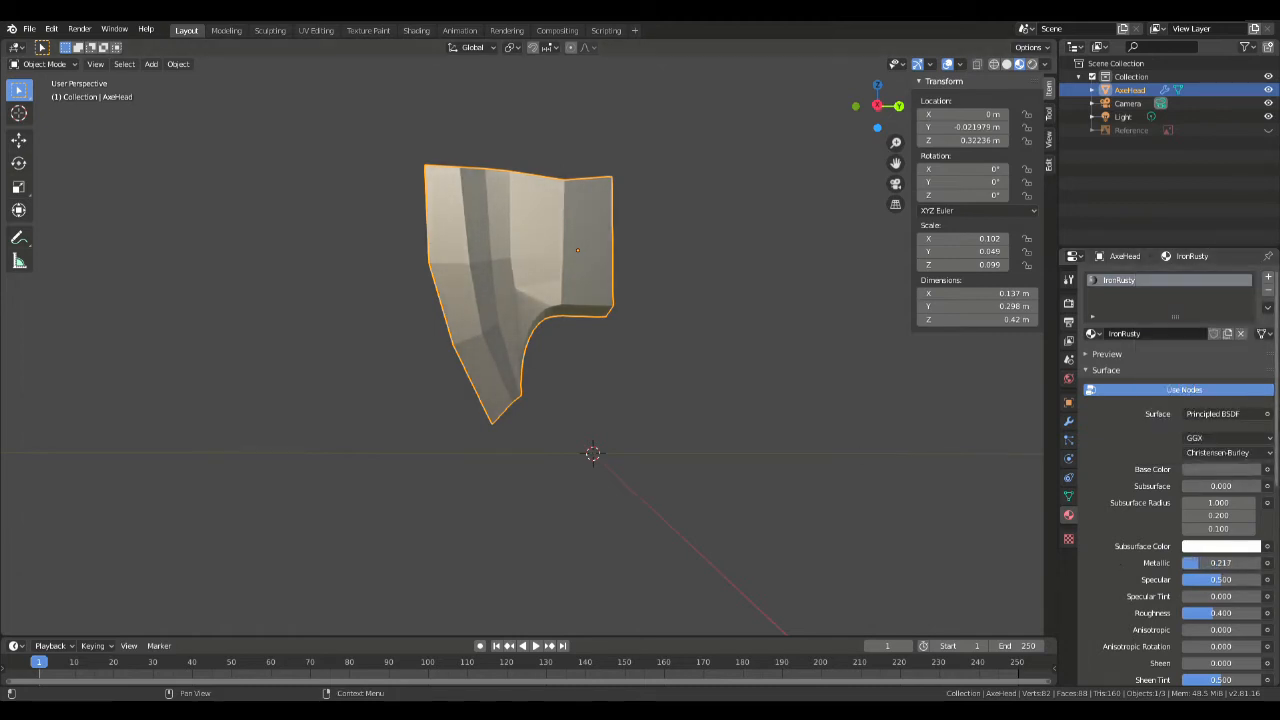
click(1228, 470)
drag(1249, 300, 1250, 352)
middle_drag(800, 263, 680, 257)
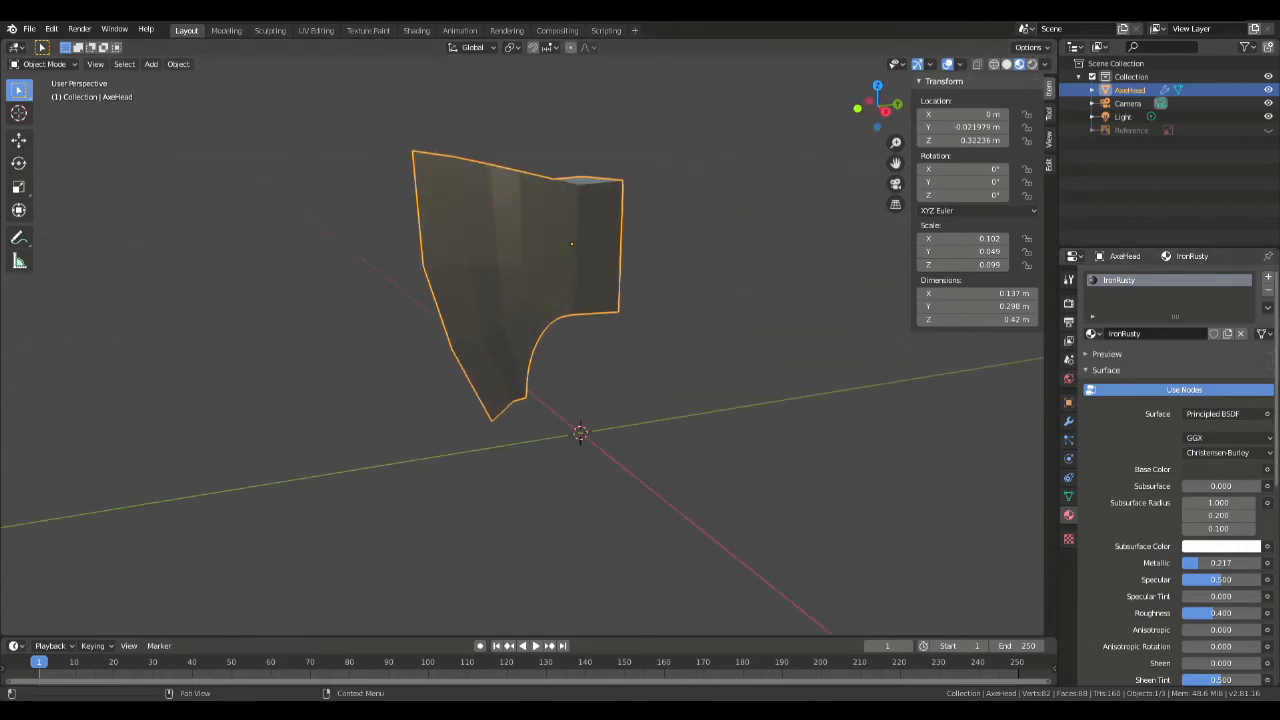
Step: Add a second material slot to the axe head with a new material named IronBrushed
click(1268, 277)
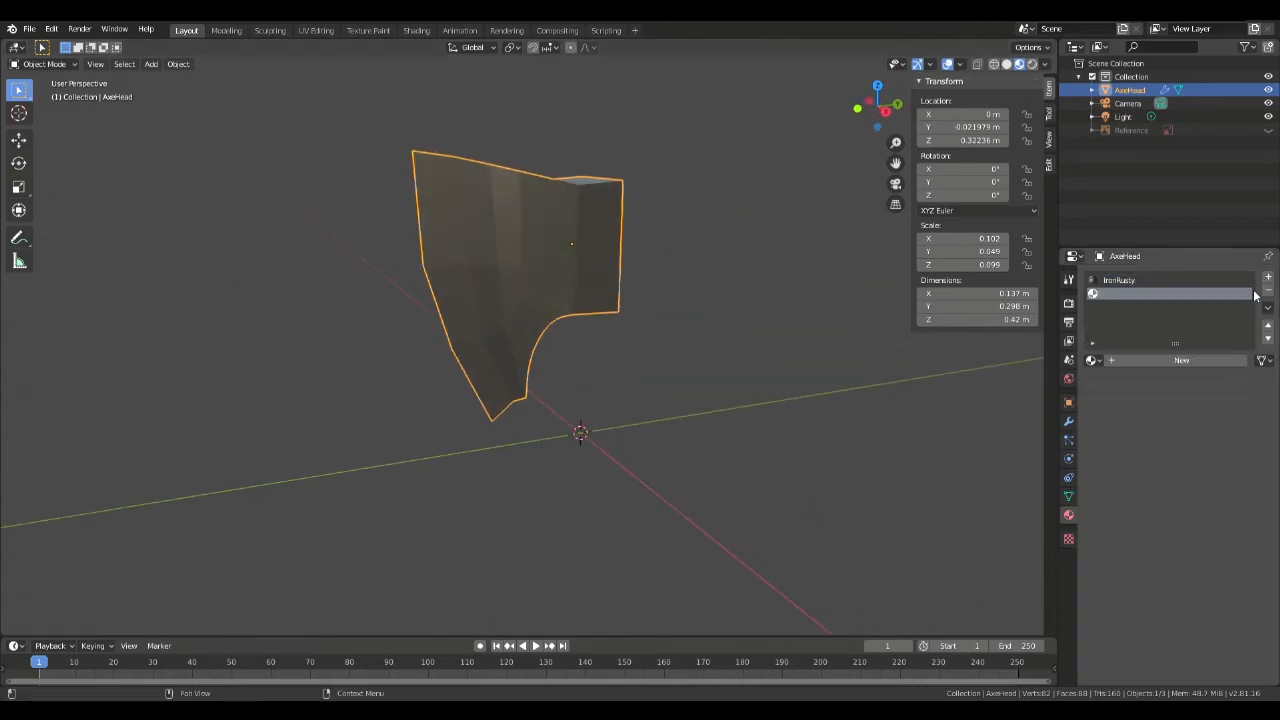
click(1131, 359)
double_click(1131, 360)
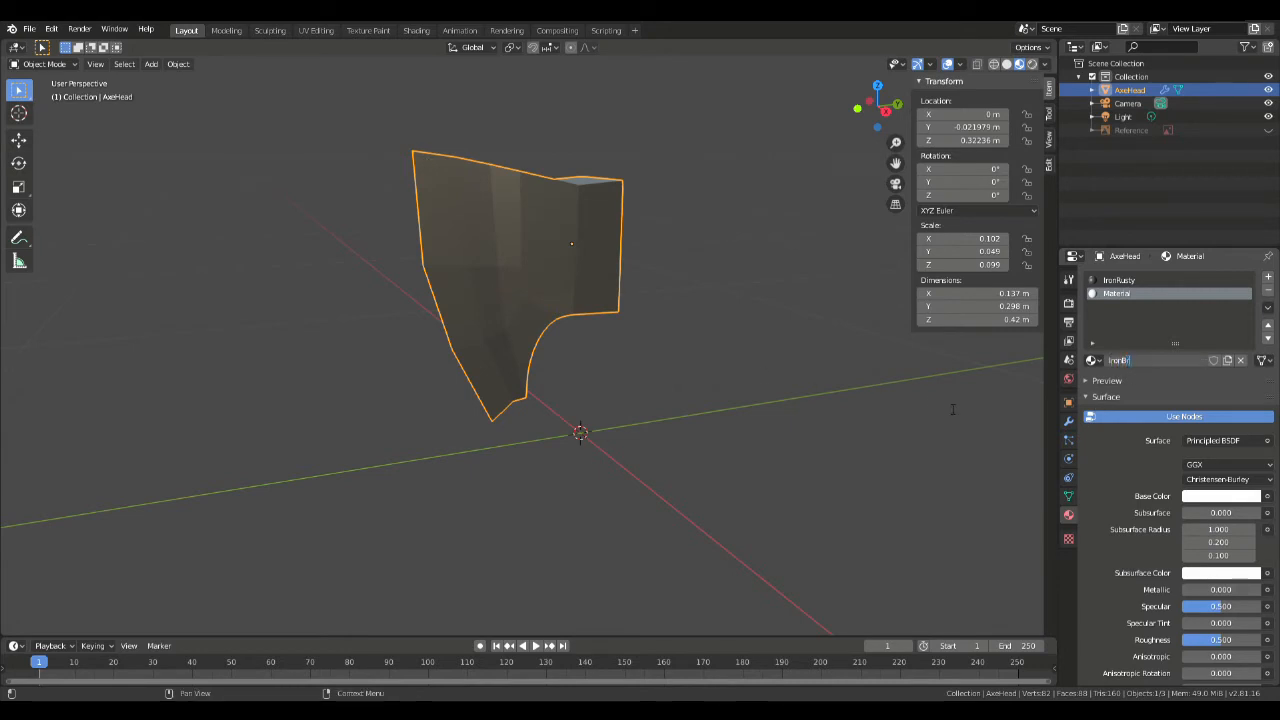
key(Return)
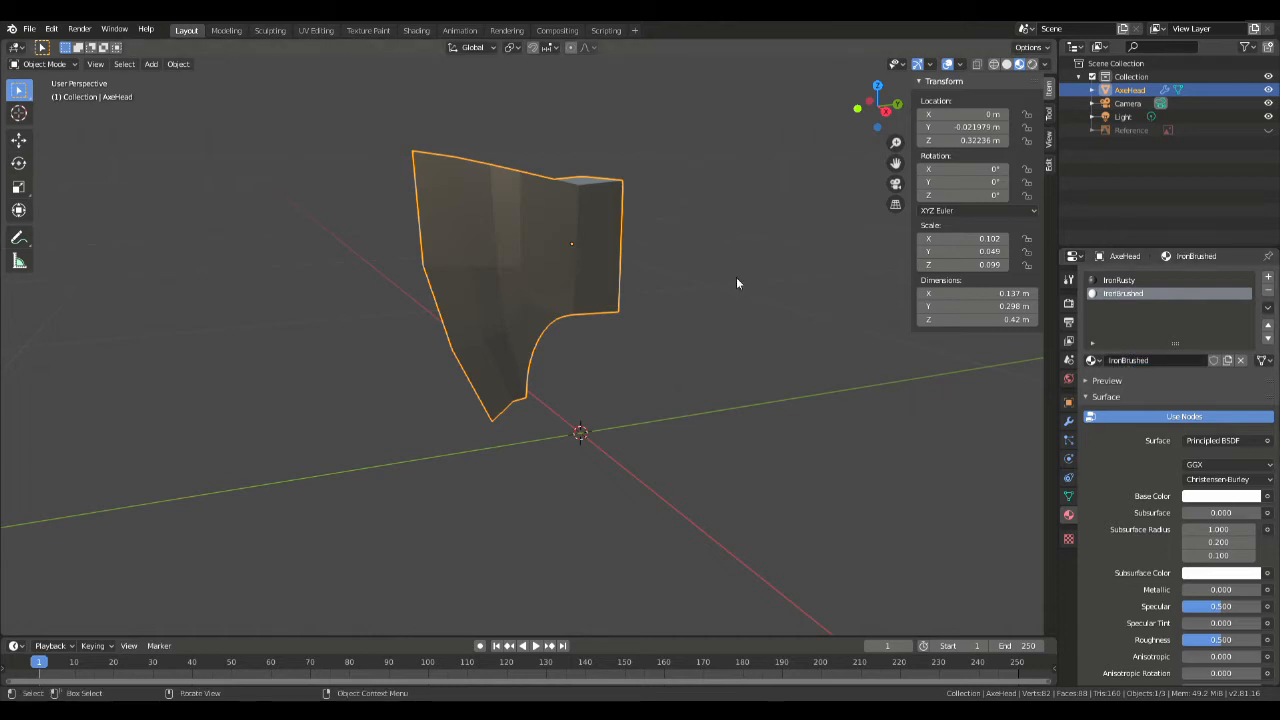
Step: Circle-select the two columns of faces along the blade's cutting edge and assign IronBrushed to them
key(Tab)
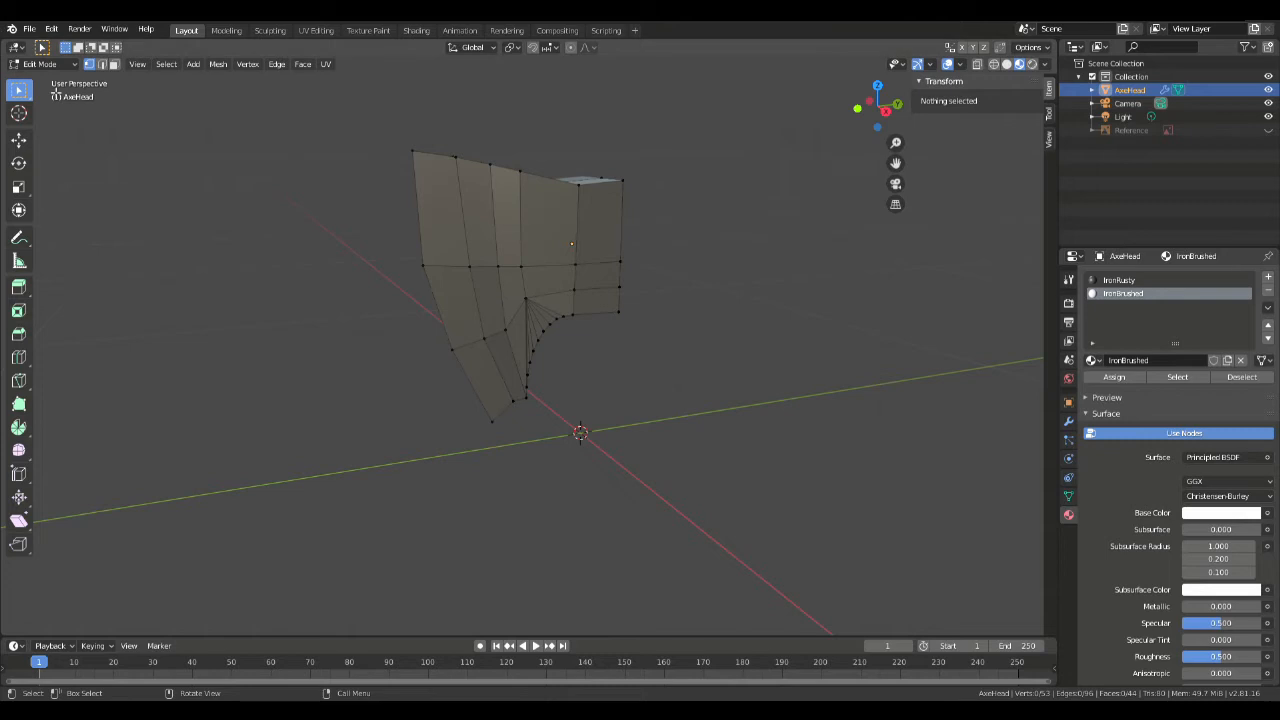
drag(20, 92, 100, 148)
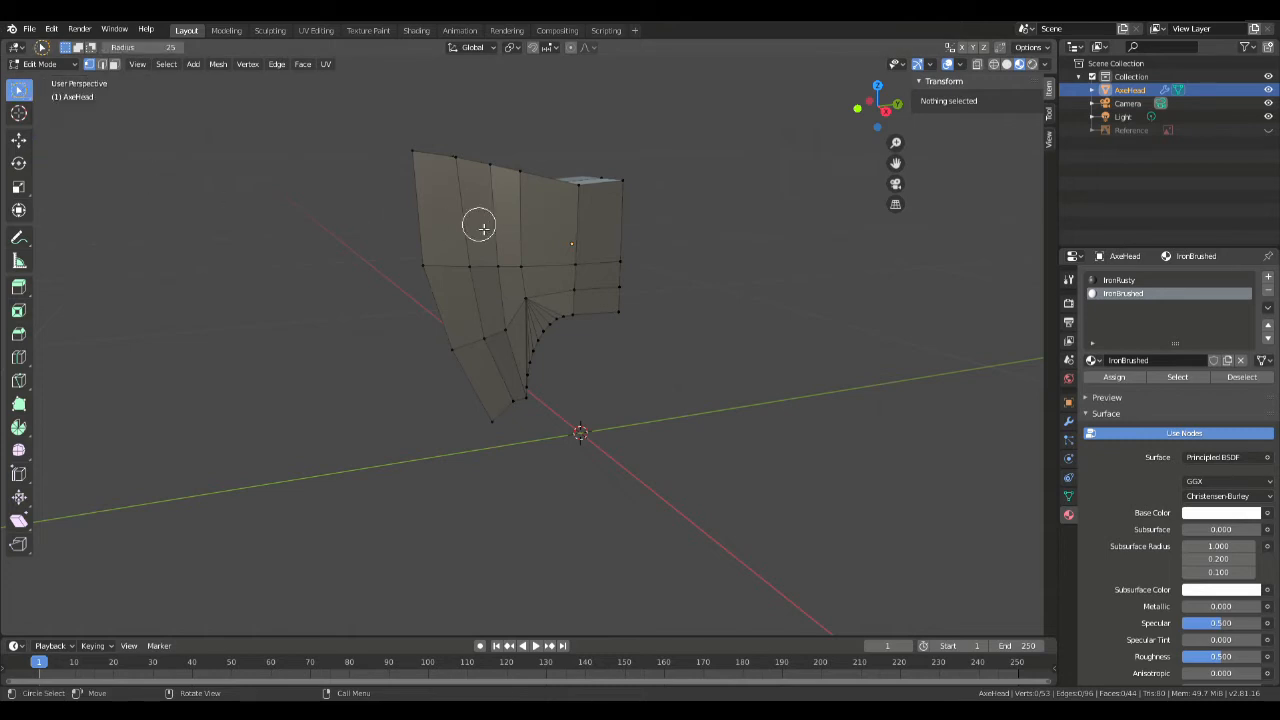
click(470, 263)
mouse_move(440, 236)
mouse_down()
mouse_move(466, 251)
mouse_move(480, 357)
mouse_up()
mouse_move(480, 357)
middle_down()
mouse_move(440, 256)
mouse_move(624, 268)
mouse_move(451, 243)
middle_up()
click(617, 221)
drag(451, 243, 486, 334)
middle_drag(486, 334, 488, 273)
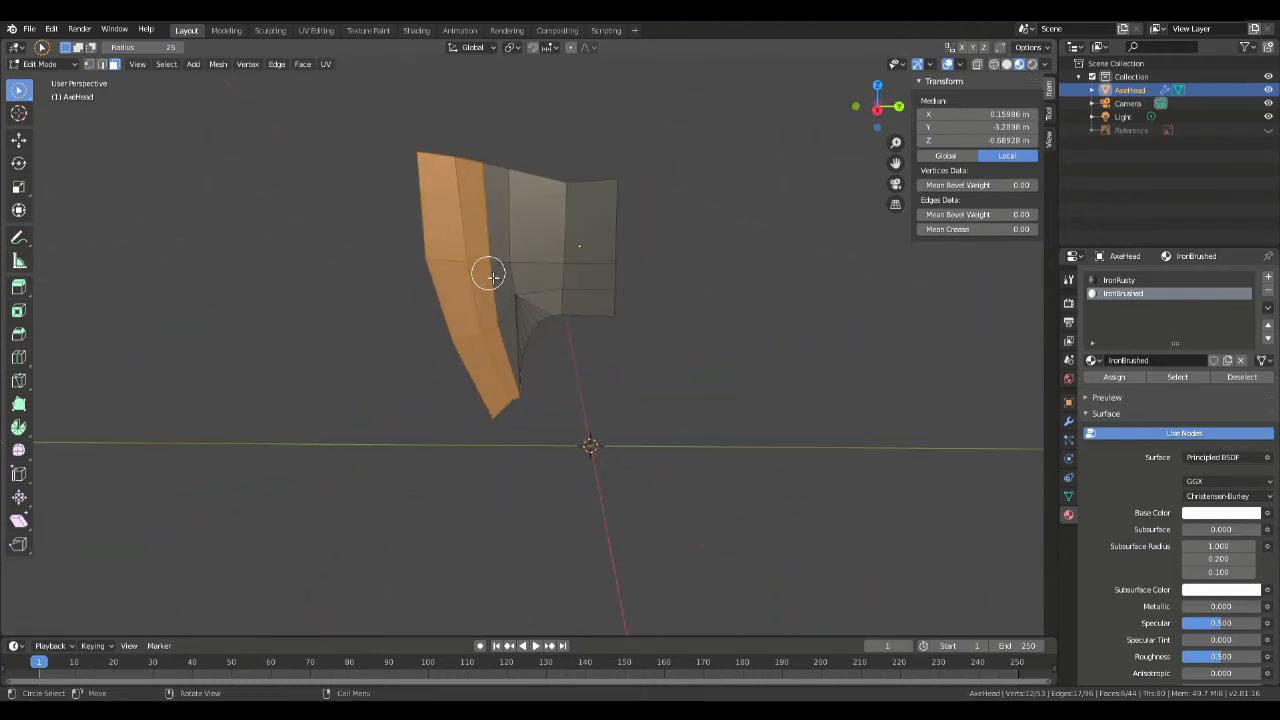
middle_drag(474, 230, 573, 222)
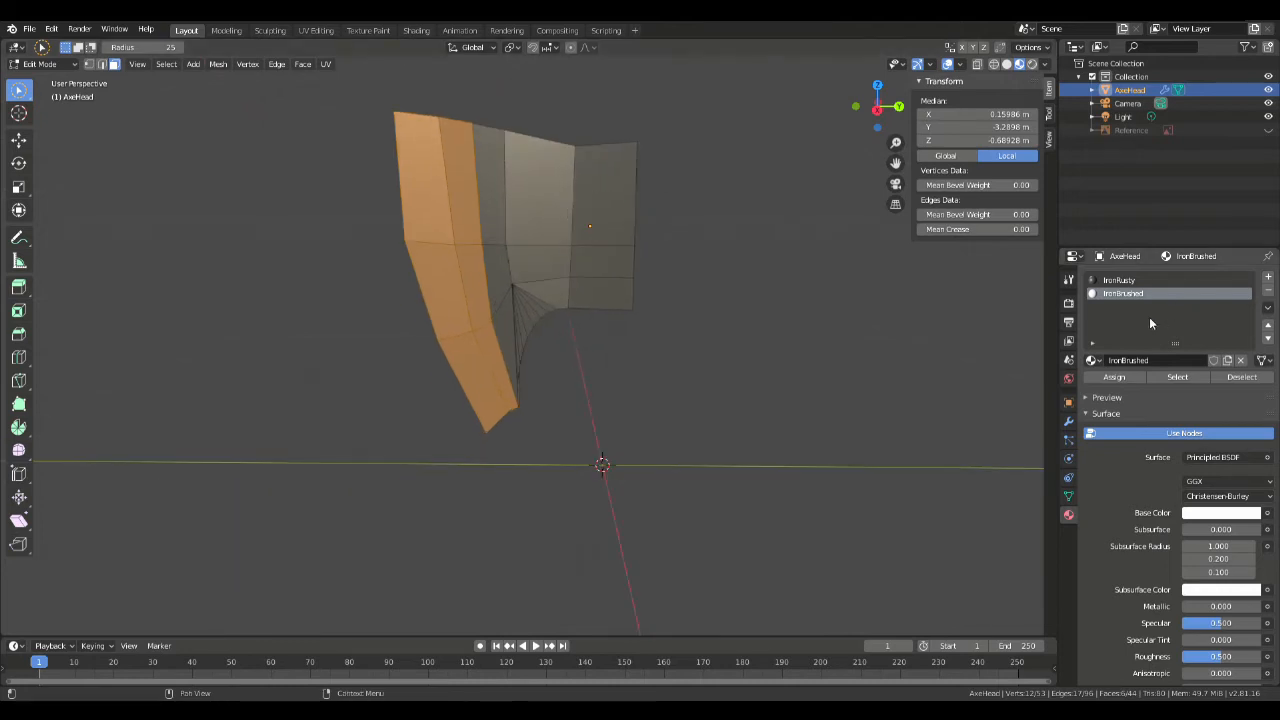
click(1126, 375)
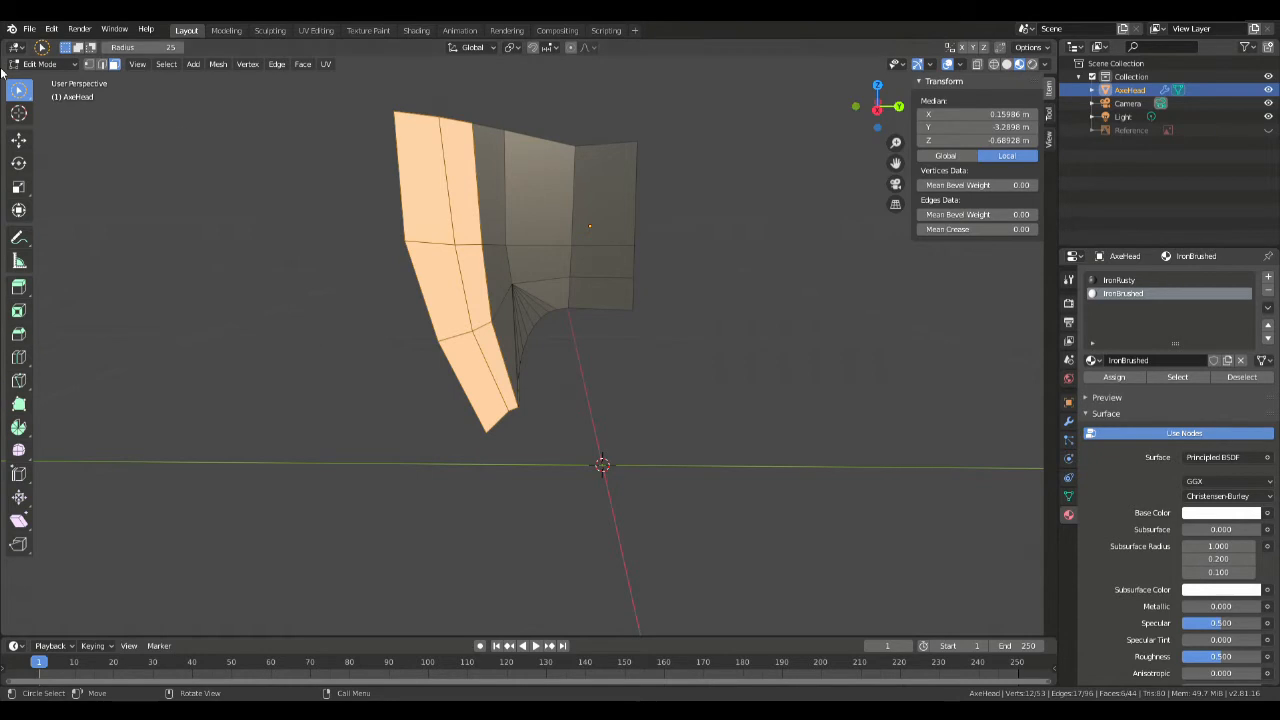
key(Tab)
middle_drag(569, 267, 665, 305)
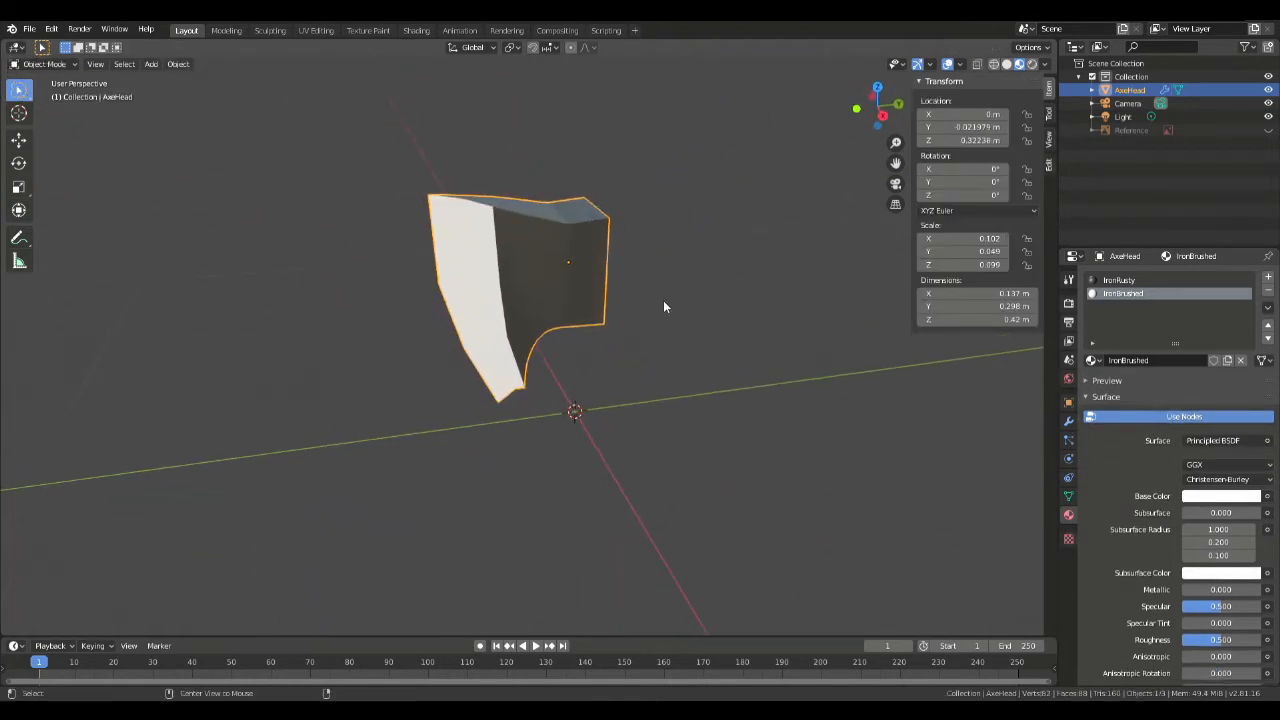
Step: Compare the blade with the reference image, then assign IronRusty back to the inner of the two IronBrushed face columns
click(1268, 130)
middle_drag(880, 228, 769, 212)
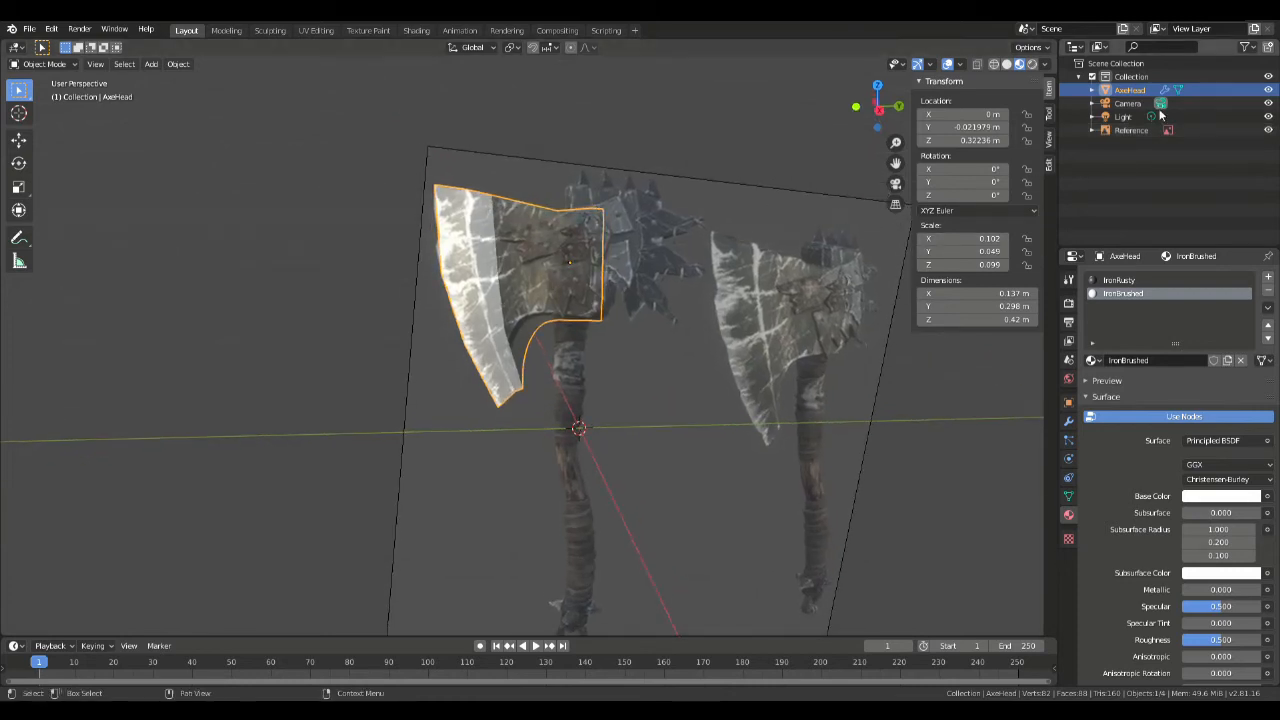
key(Tab)
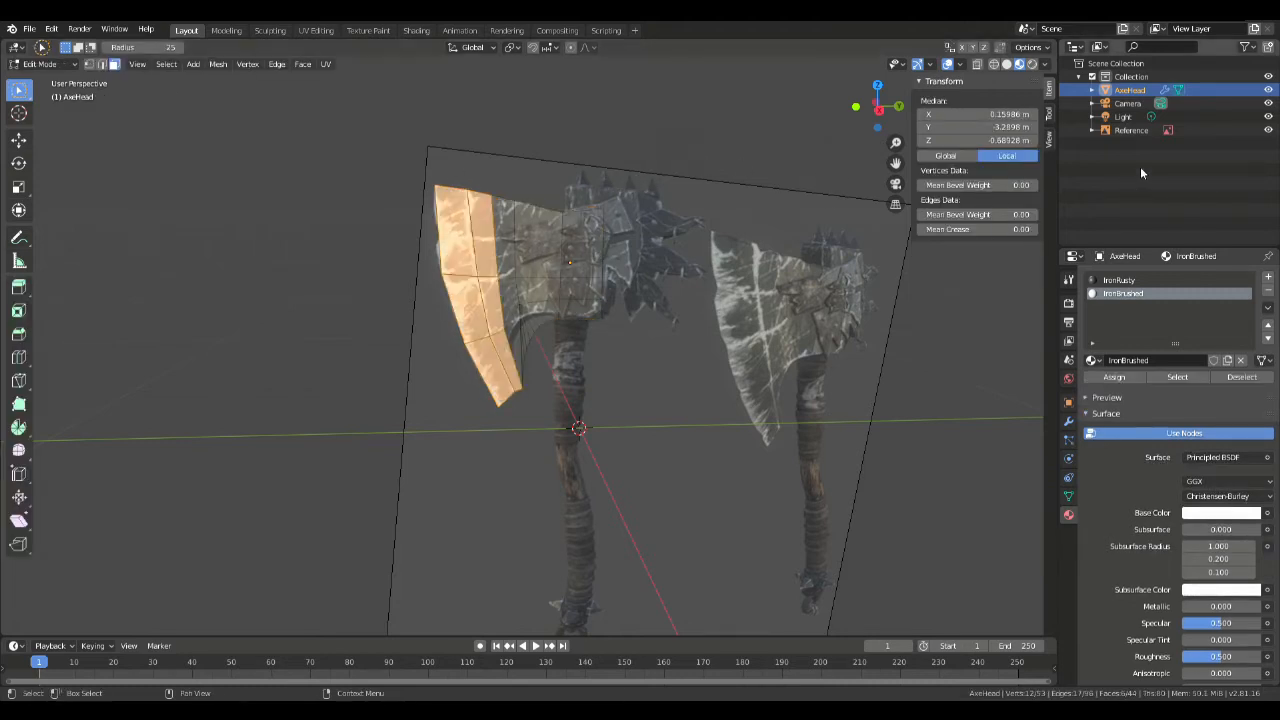
click(1268, 130)
scroll(491, 194, up, 2)
mouse_move(486, 130)
mouse_down()
mouse_move(490, 262)
mouse_move(510, 330)
mouse_up()
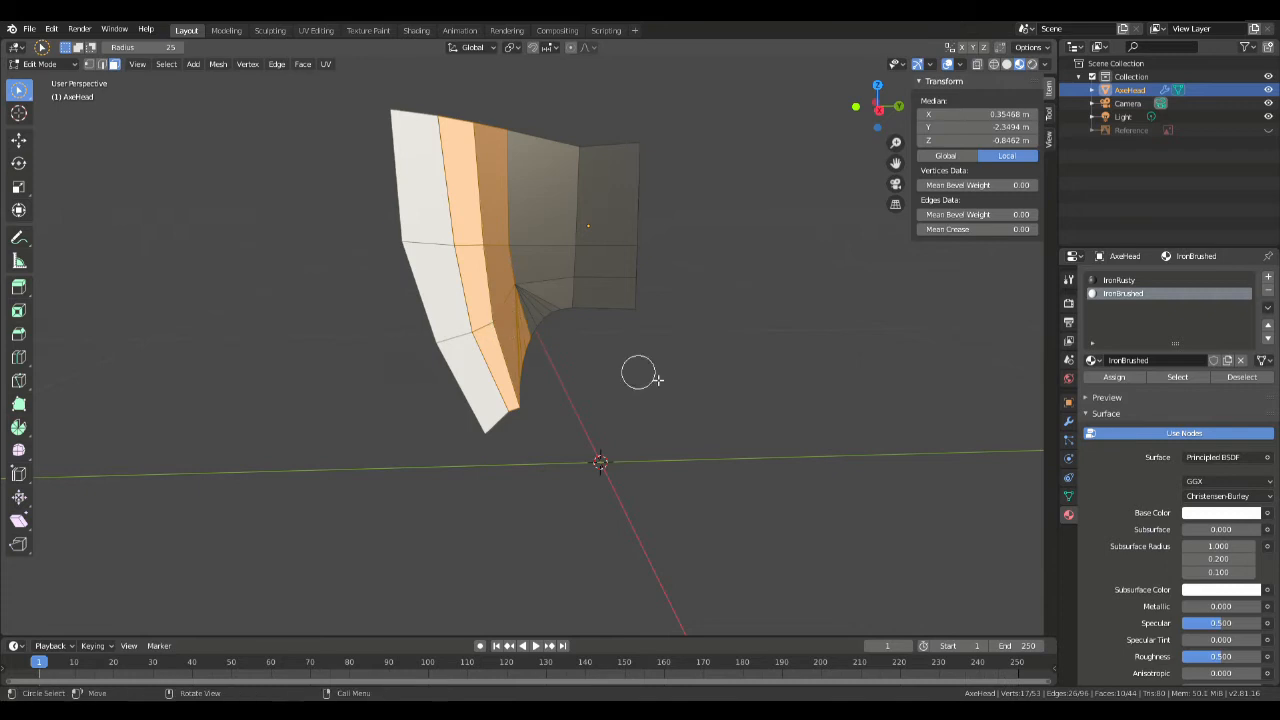
click(1118, 280)
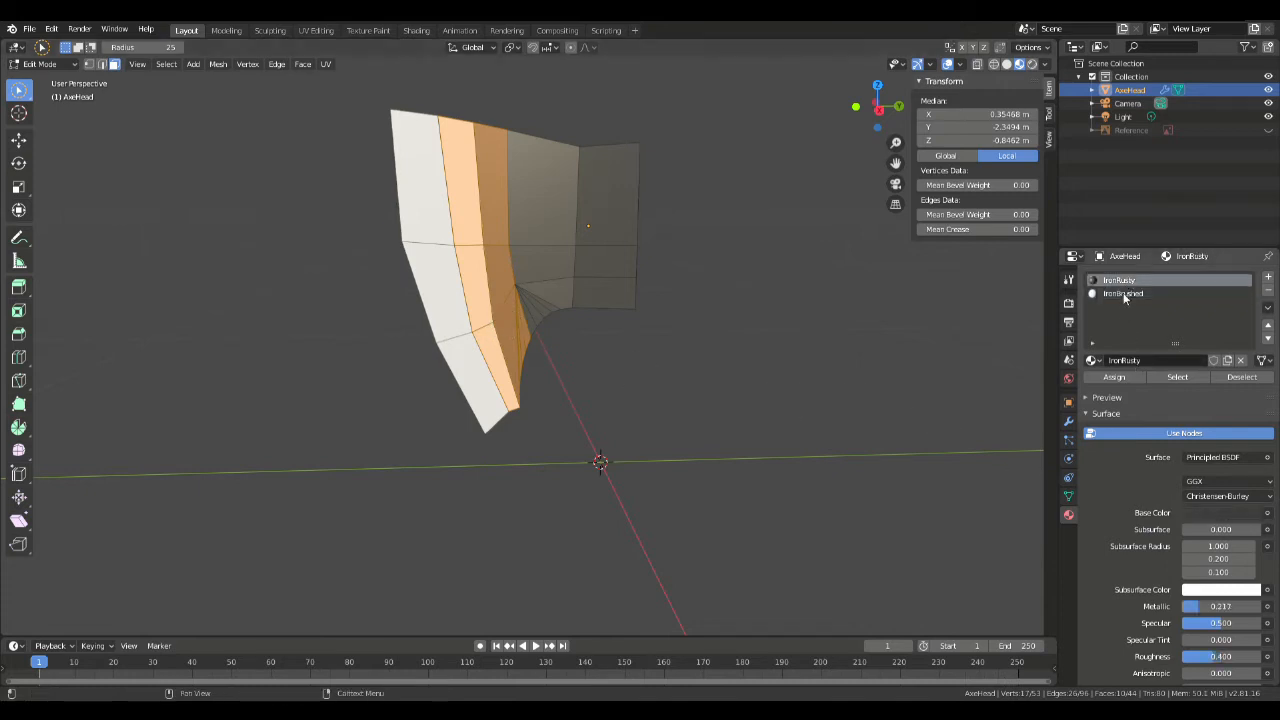
click(1110, 378)
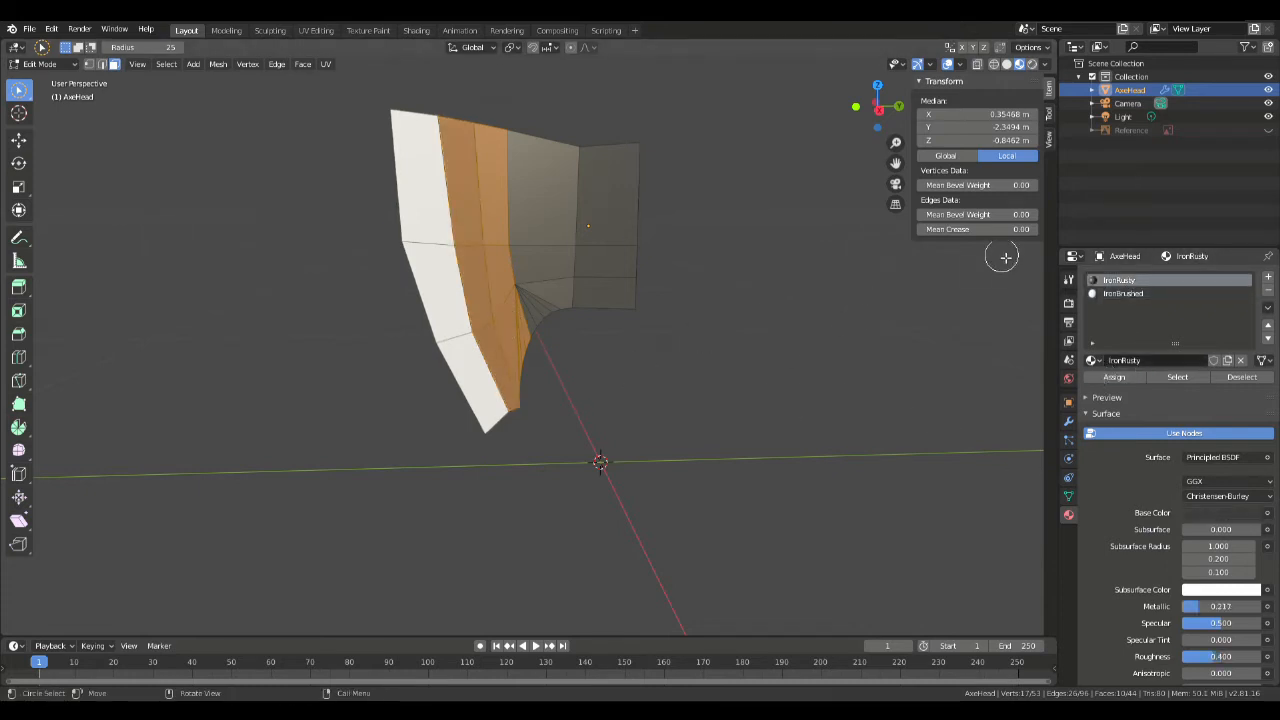
key(Tab)
middle_drag(734, 337, 764, 455)
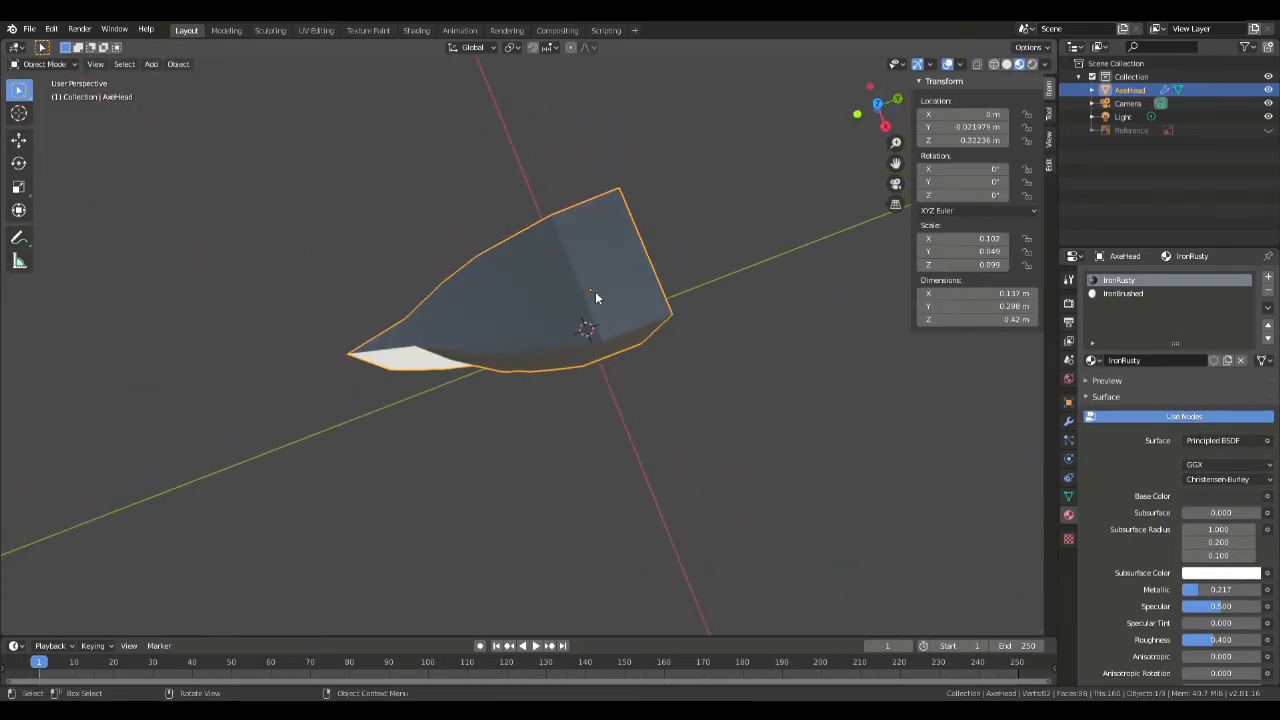
Step: Select the side faces behind the blade section and move them about 0.014 m inward along X in front view
middle_drag(551, 320, 601, 184)
key(KP_1)
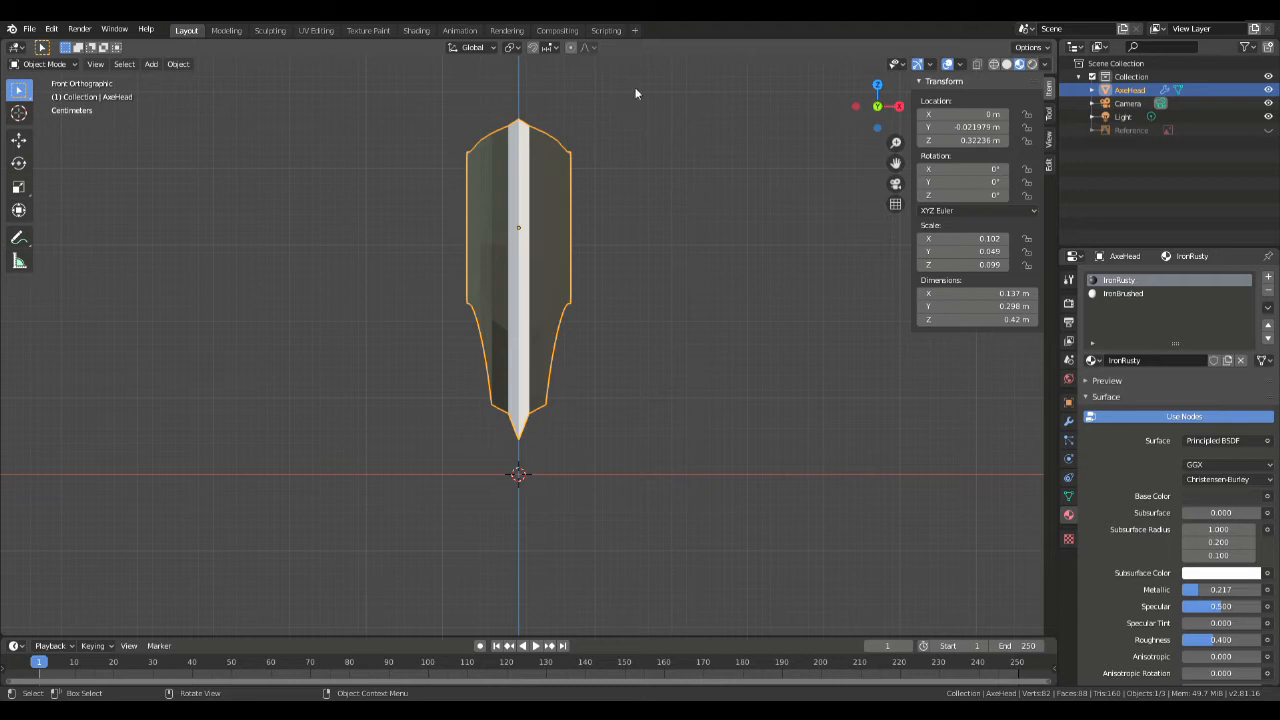
middle_drag(641, 132, 540, 150)
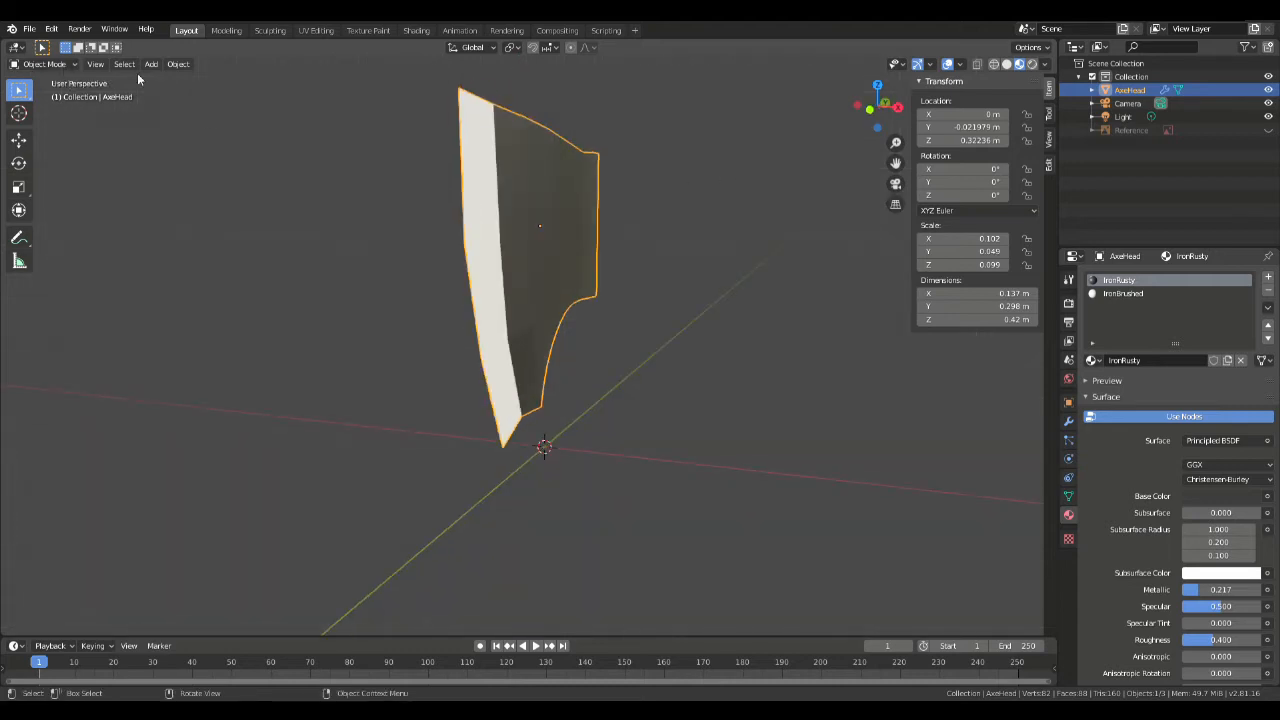
key(Tab)
click(636, 288)
middle_drag(722, 151, 706, 217)
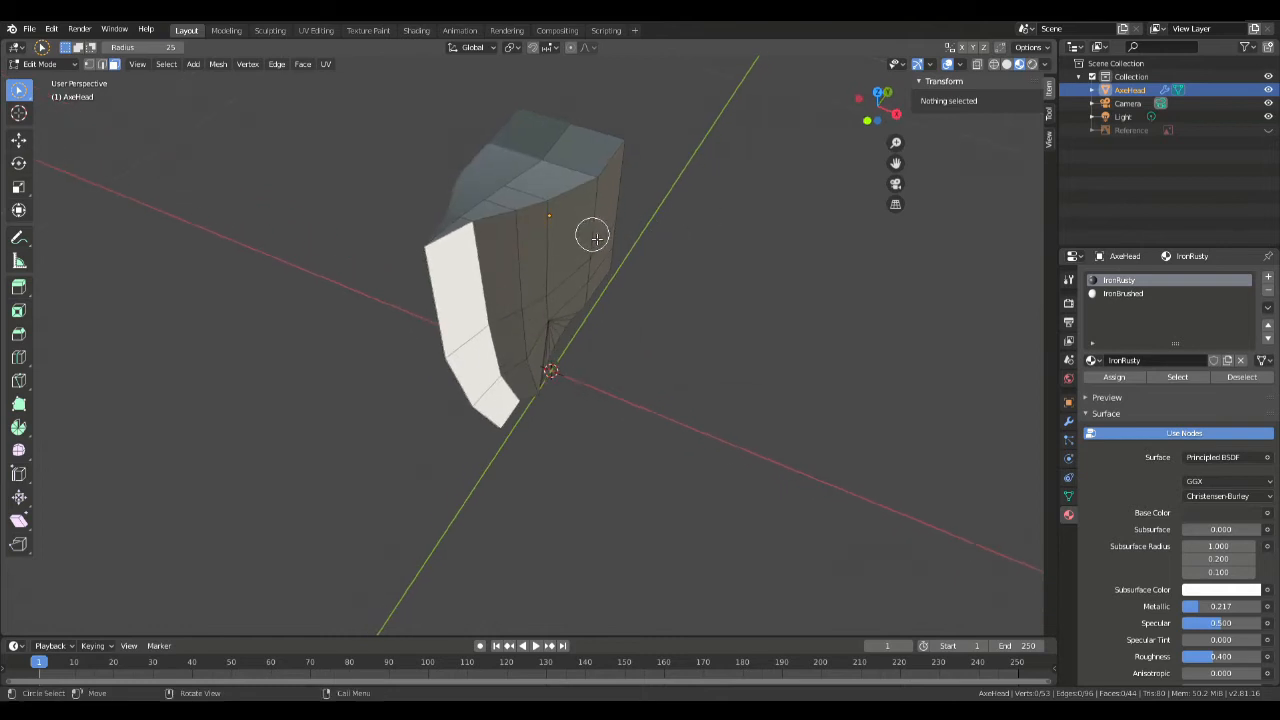
middle_drag(595, 237, 566, 177)
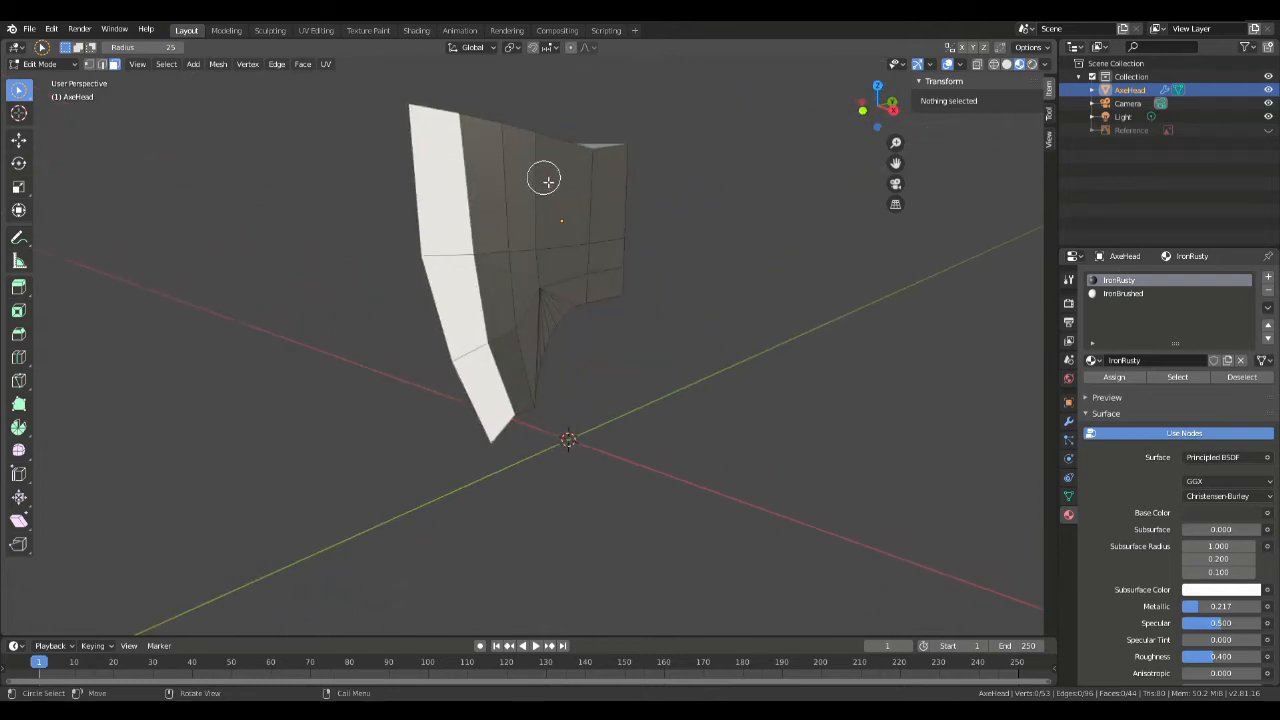
mouse_move(540, 177)
mouse_down()
mouse_move(545, 220)
mouse_move(591, 249)
mouse_move(543, 280)
mouse_move(558, 307)
mouse_up()
mouse_move(603, 320)
middle_down()
mouse_move(529, 303)
mouse_move(726, 291)
mouse_move(622, 318)
middle_up()
key(KP_1)
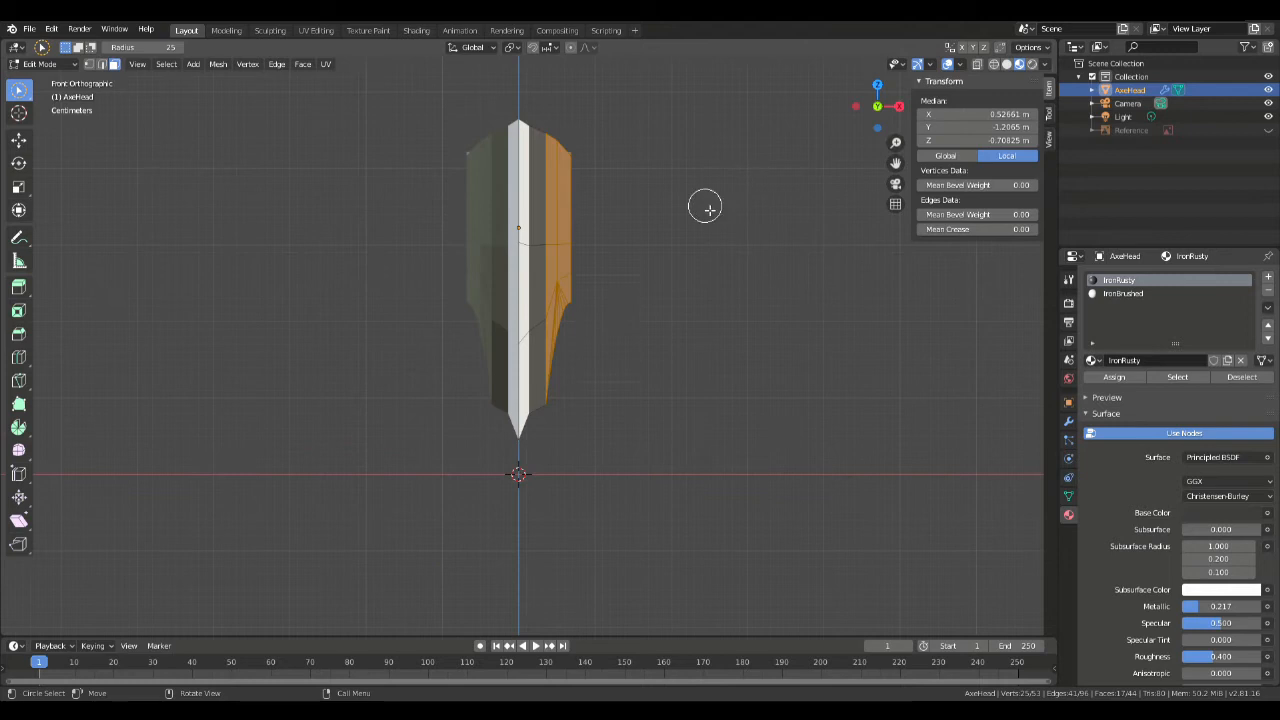
key(g)
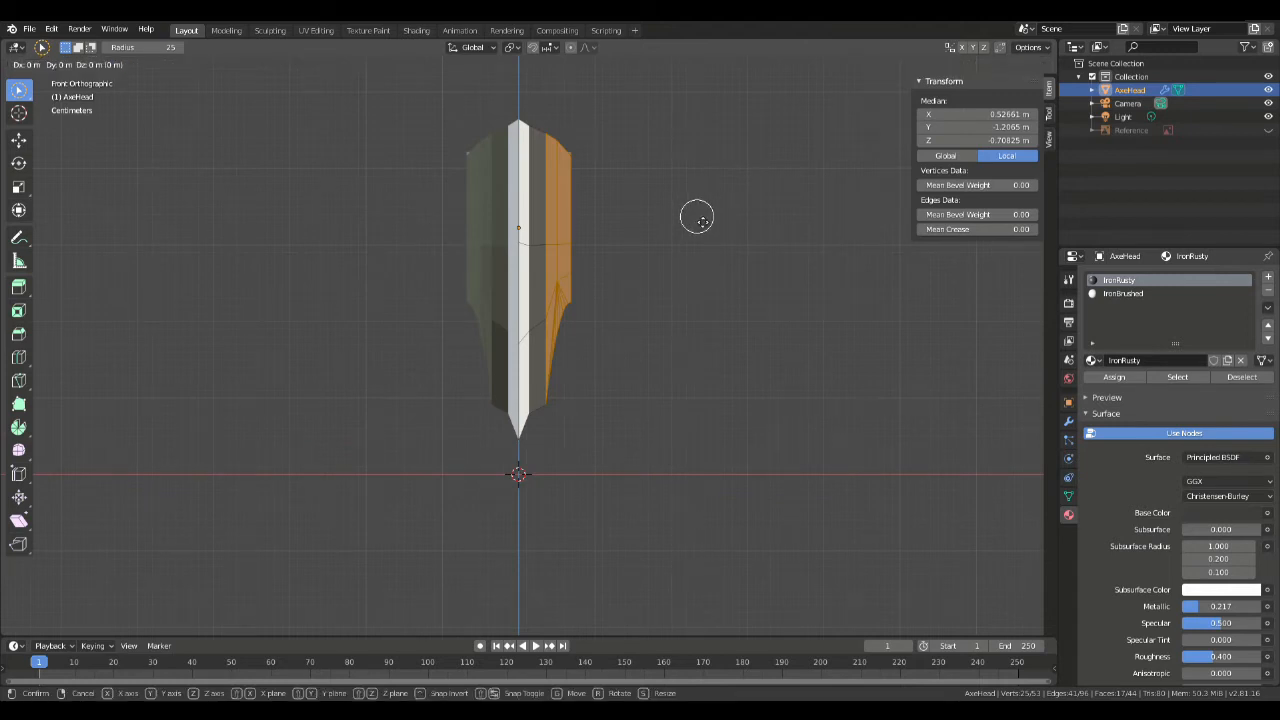
key(x)
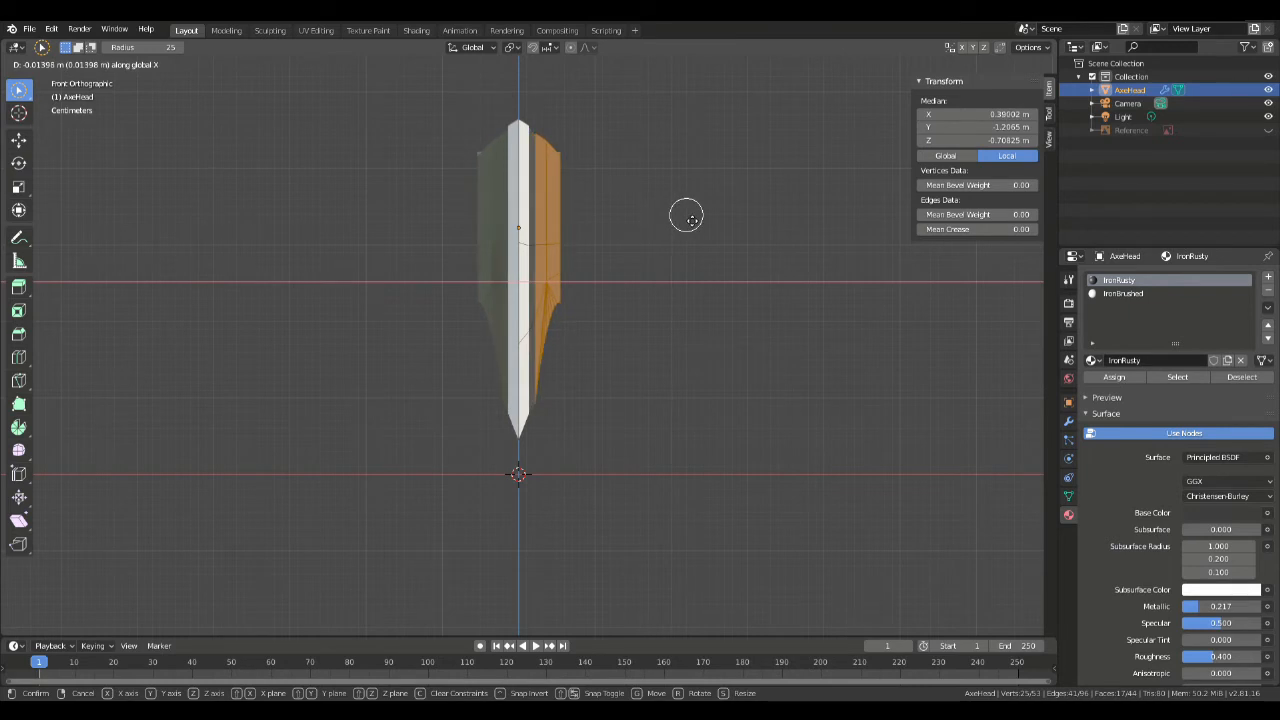
click(692, 221)
Step: Select the side faces behind the blade, excluding the columns nearest the cutting edge, and move them about 0.004 m inward along X in front view
click(624, 173)
drag(583, 146, 565, 342)
middle_drag(678, 361, 572, 384)
drag(549, 338, 554, 385)
middle_drag(655, 241, 641, 335)
click(572, 270)
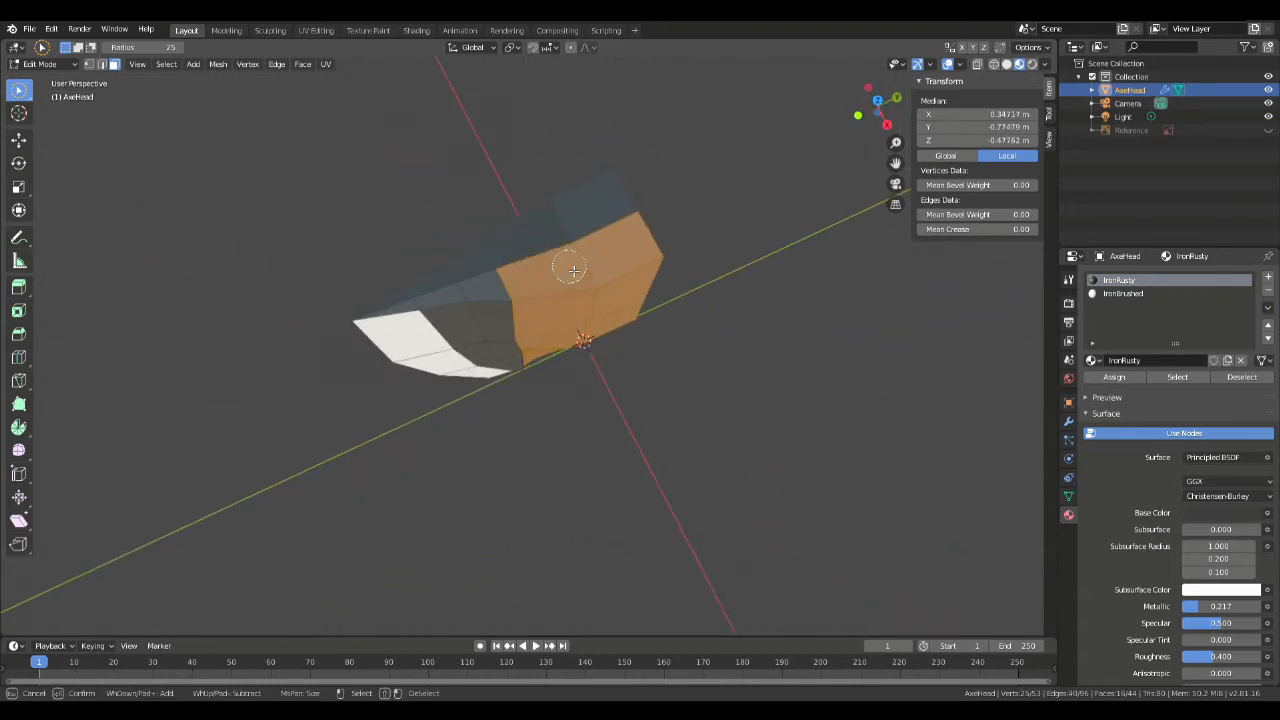
click(788, 318)
middle_drag(586, 324, 594, 241)
drag(596, 243, 579, 296)
middle_drag(647, 318, 583, 285)
mouse_move(538, 260)
mouse_down()
mouse_move(553, 267)
mouse_move(538, 370)
mouse_up()
scroll(563, 337, up, 2)
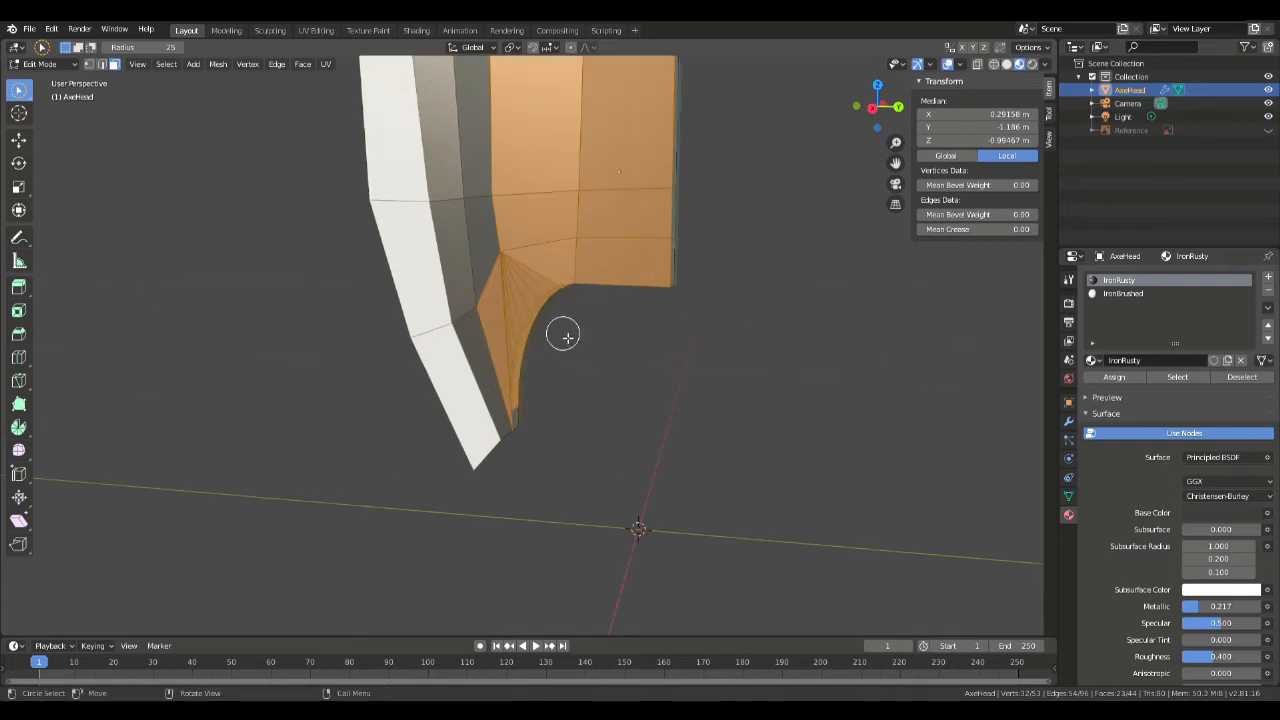
click(530, 414)
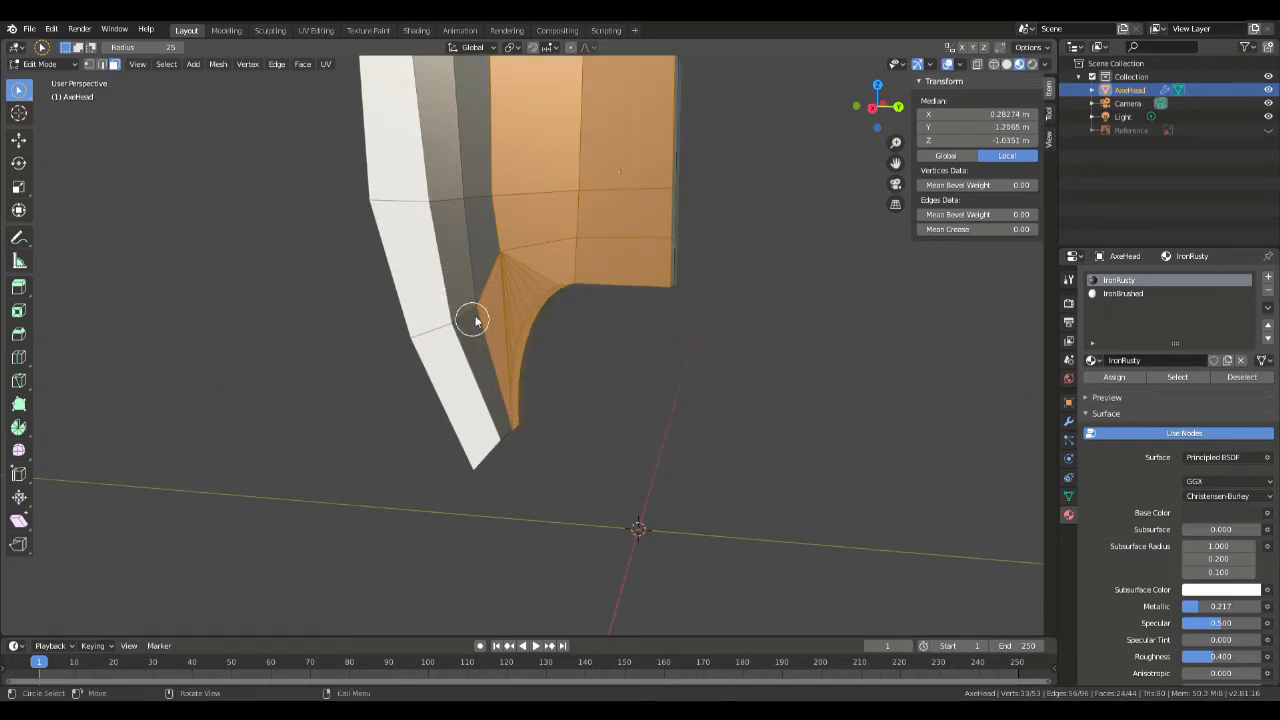
middle_drag(480, 323, 616, 248)
ctrl+drag(557, 283, 542, 394)
middle_drag(570, 246, 648, 327)
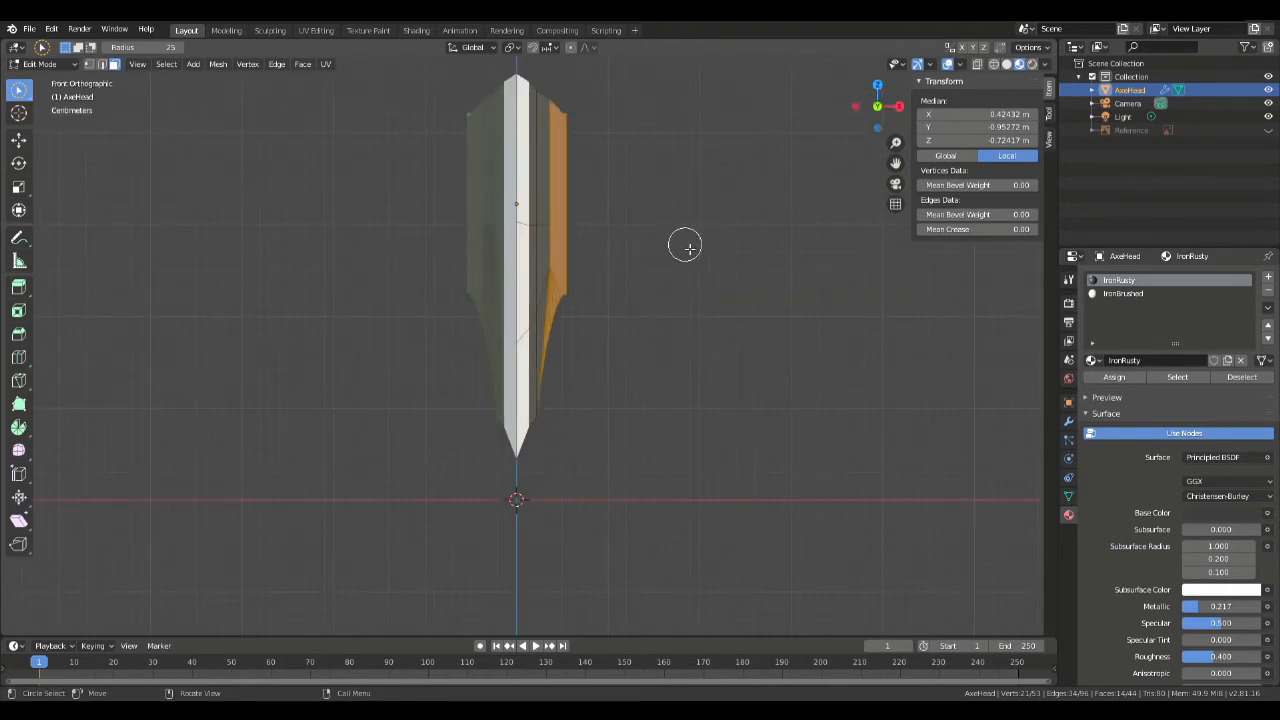
key(g)
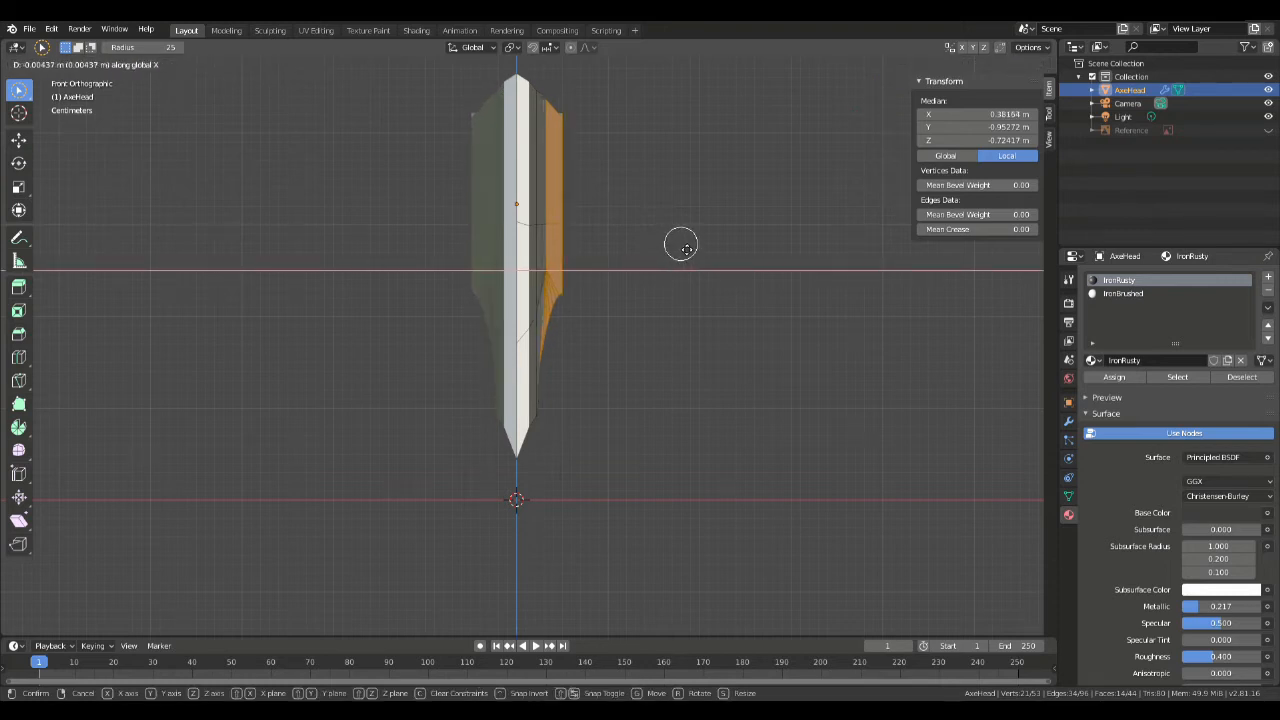
click(690, 227)
Step: Select the rearmost column of side faces and move it slightly inward along X in front view
middle_drag(690, 227, 671, 143)
alt+click(670, 341)
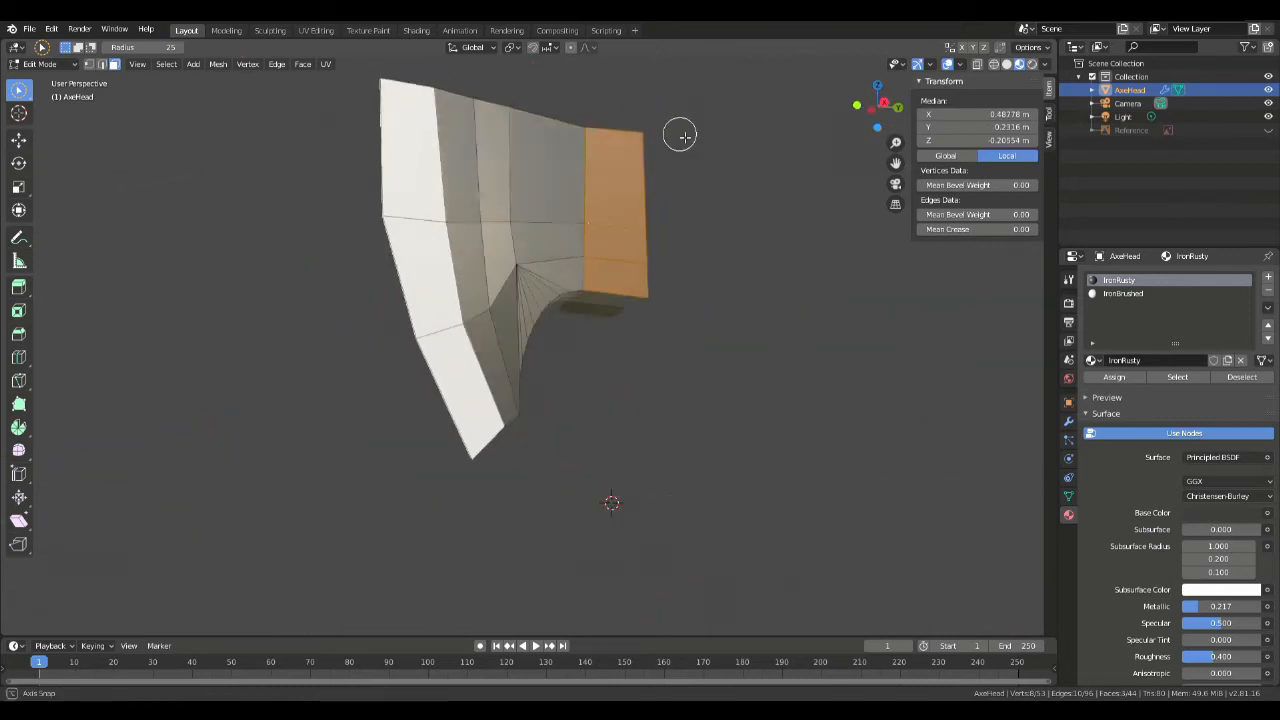
key(KP_1)
key(g)
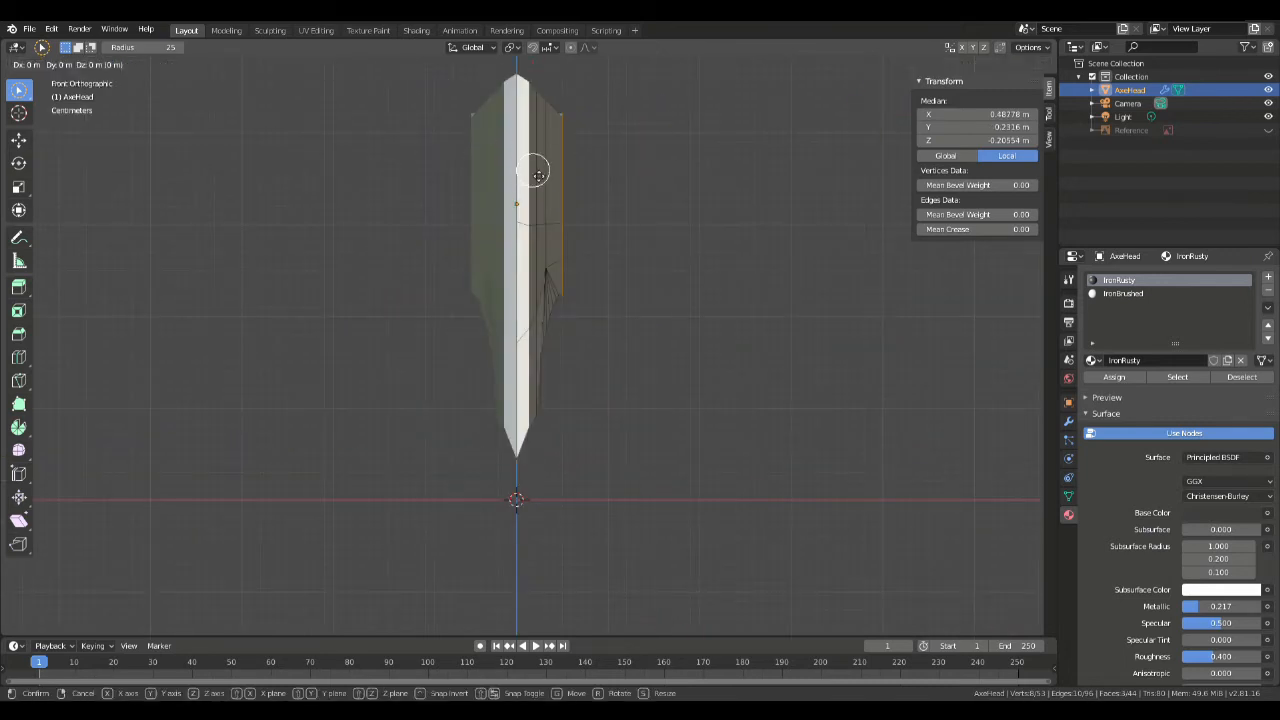
click(529, 175)
mouse_move(528, 166)
middle_down()
mouse_move(569, 157)
mouse_move(524, 250)
mouse_move(514, 174)
mouse_move(538, 168)
middle_up()
key(KP_1)
key(g)
key(x)
click(560, 142)
middle_drag(557, 140, 459, 108)
middle_drag(606, 181, 680, 140)
Step: Leave mesh editing and compare the axe head's lower concave curve with the Reference image, toggling the image's visibility
key(Tab)
middle_drag(686, 246, 679, 216)
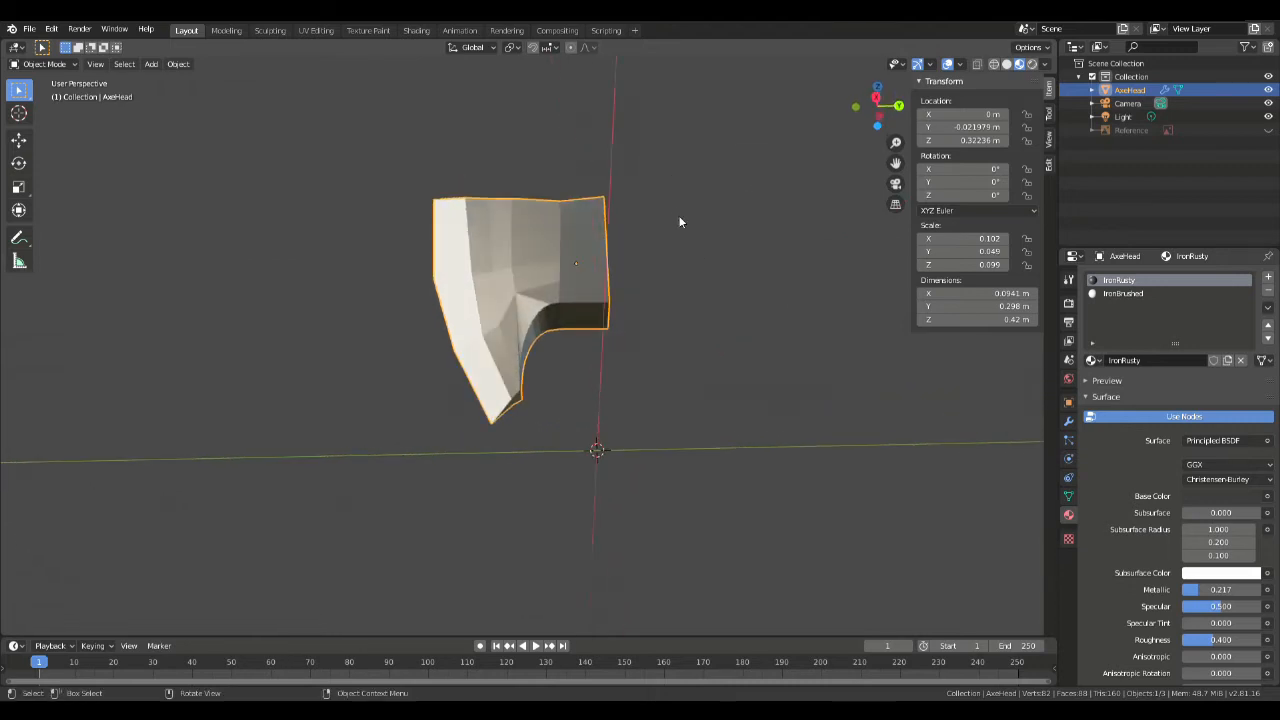
key(KP_1)
key(KP_3)
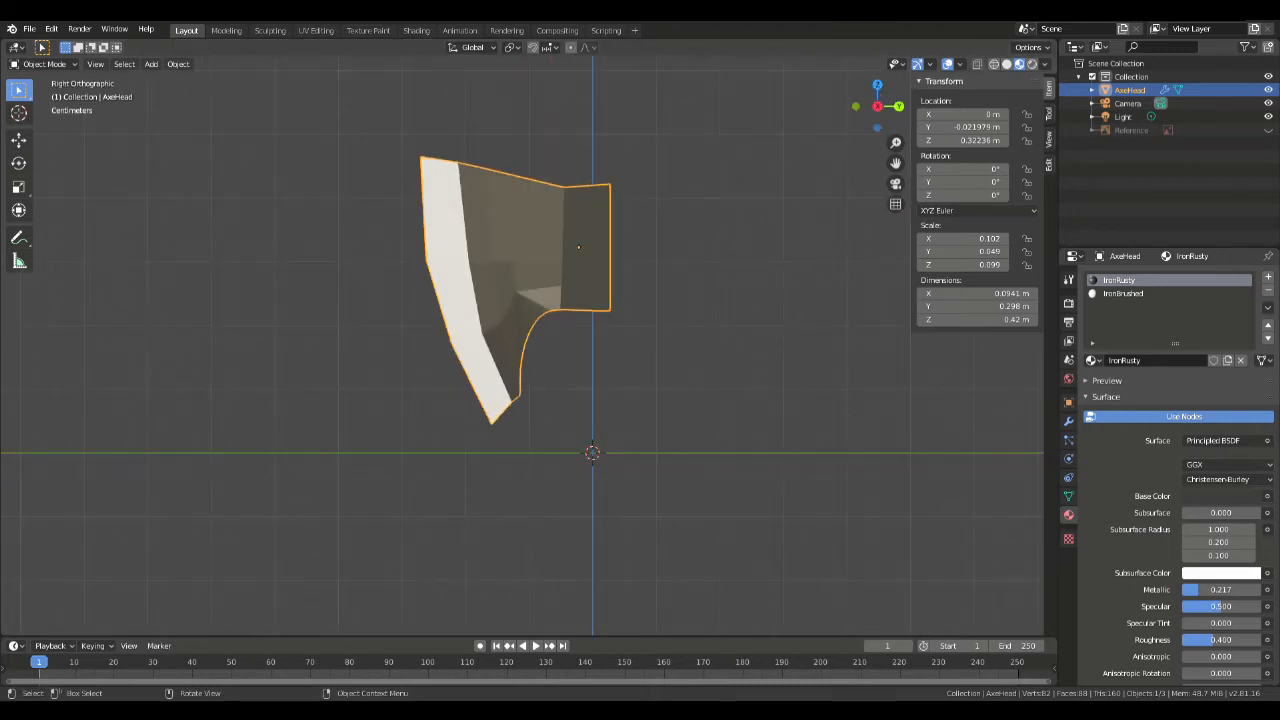
click(1268, 130)
middle_drag(707, 175, 578, 170)
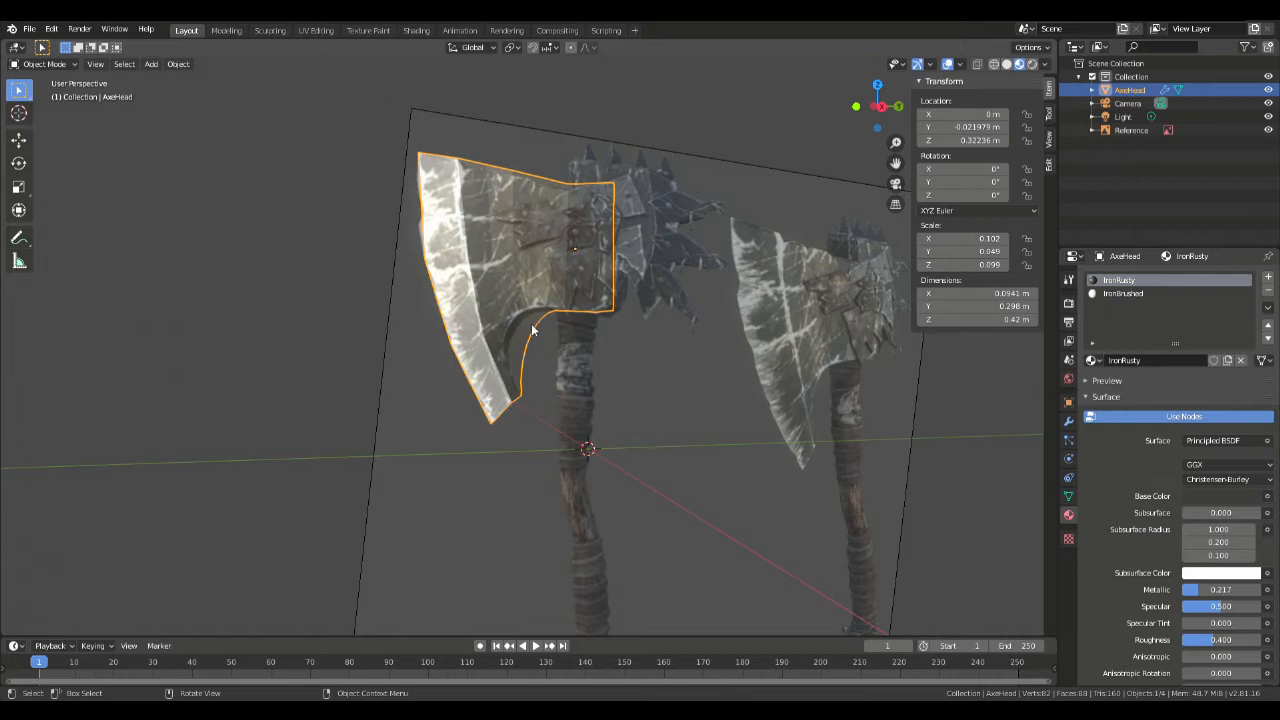
scroll(549, 312, up, 5)
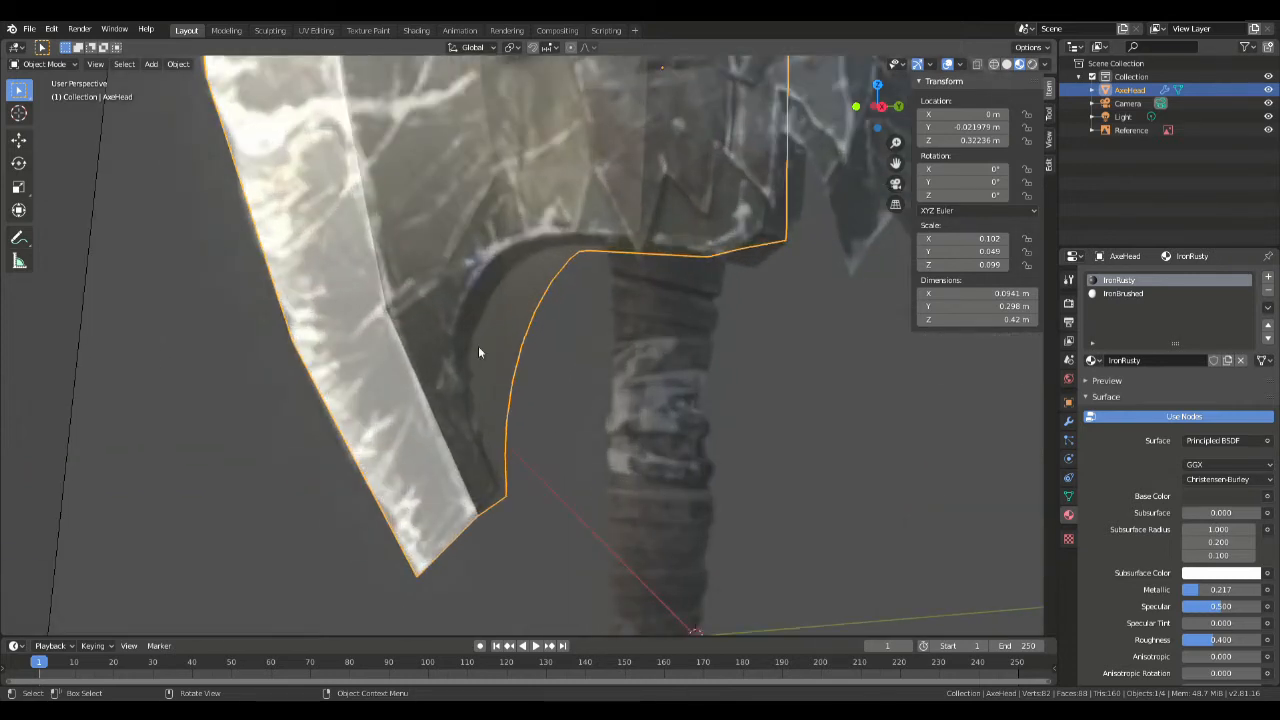
scroll(595, 262, down, 2)
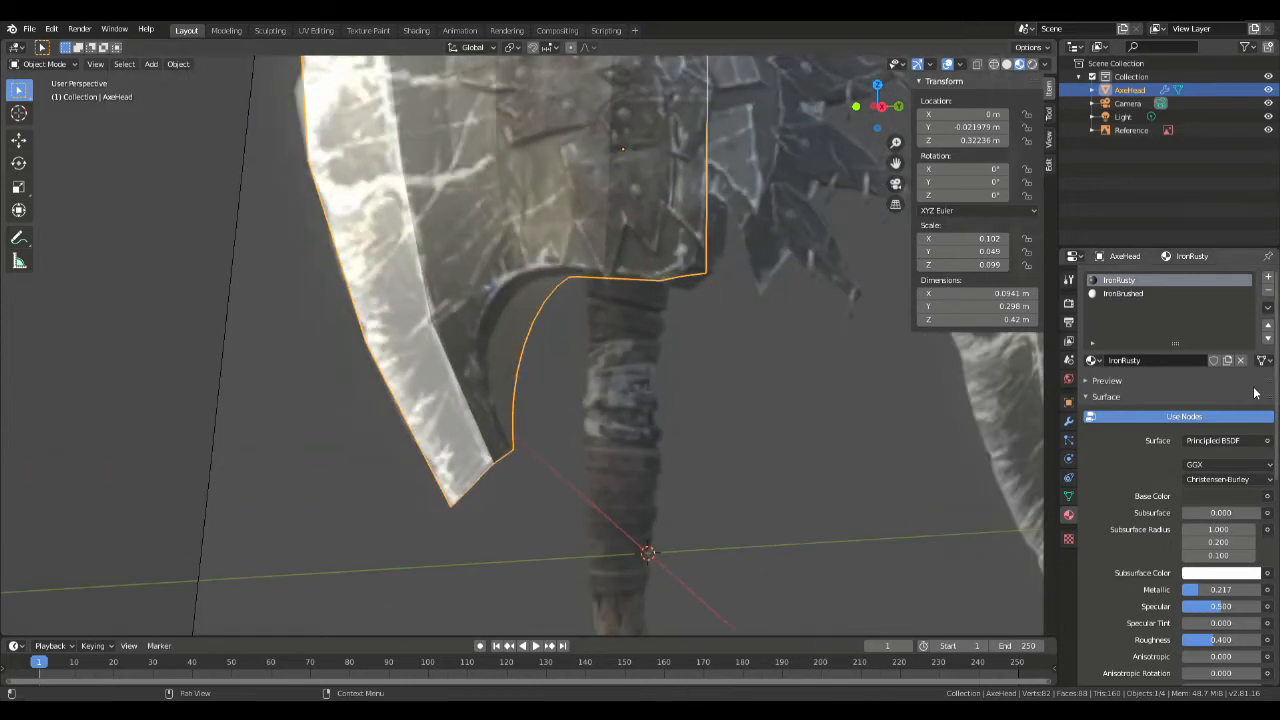
click(1267, 131)
scroll(633, 214, down, 3)
middle_drag(633, 214, 603, 221)
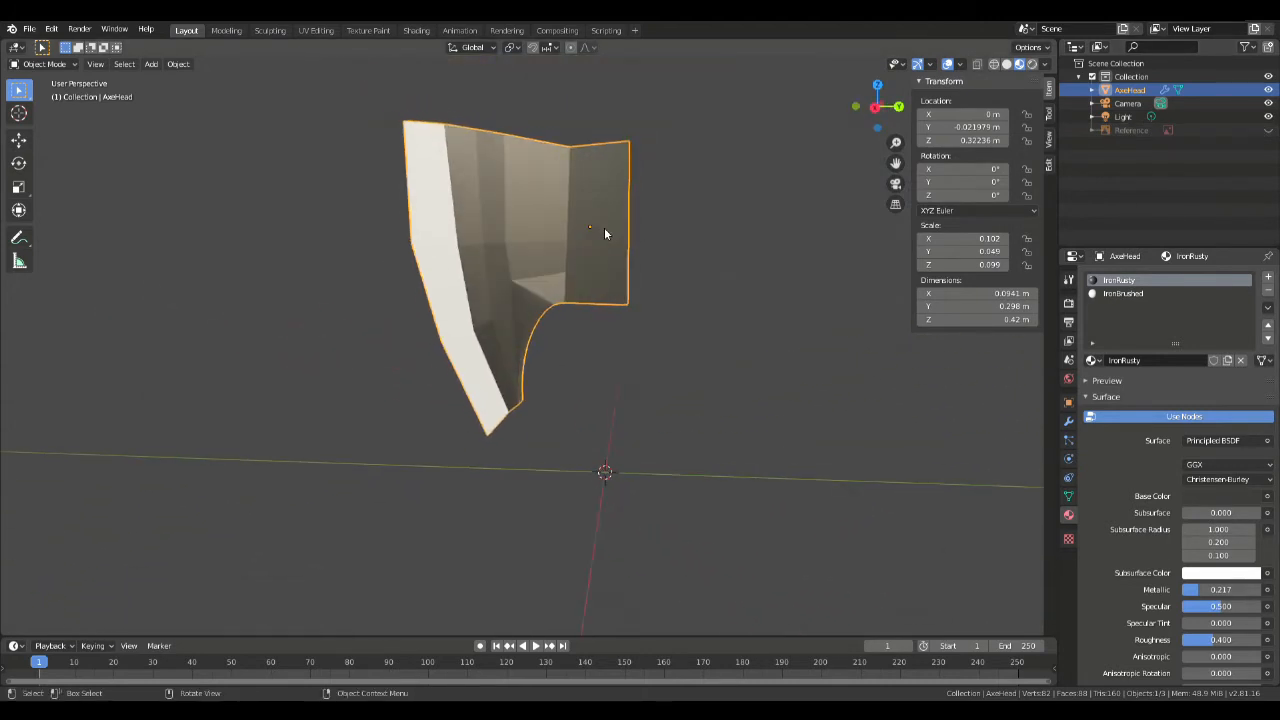
click(1267, 131)
scroll(684, 271, up, 3)
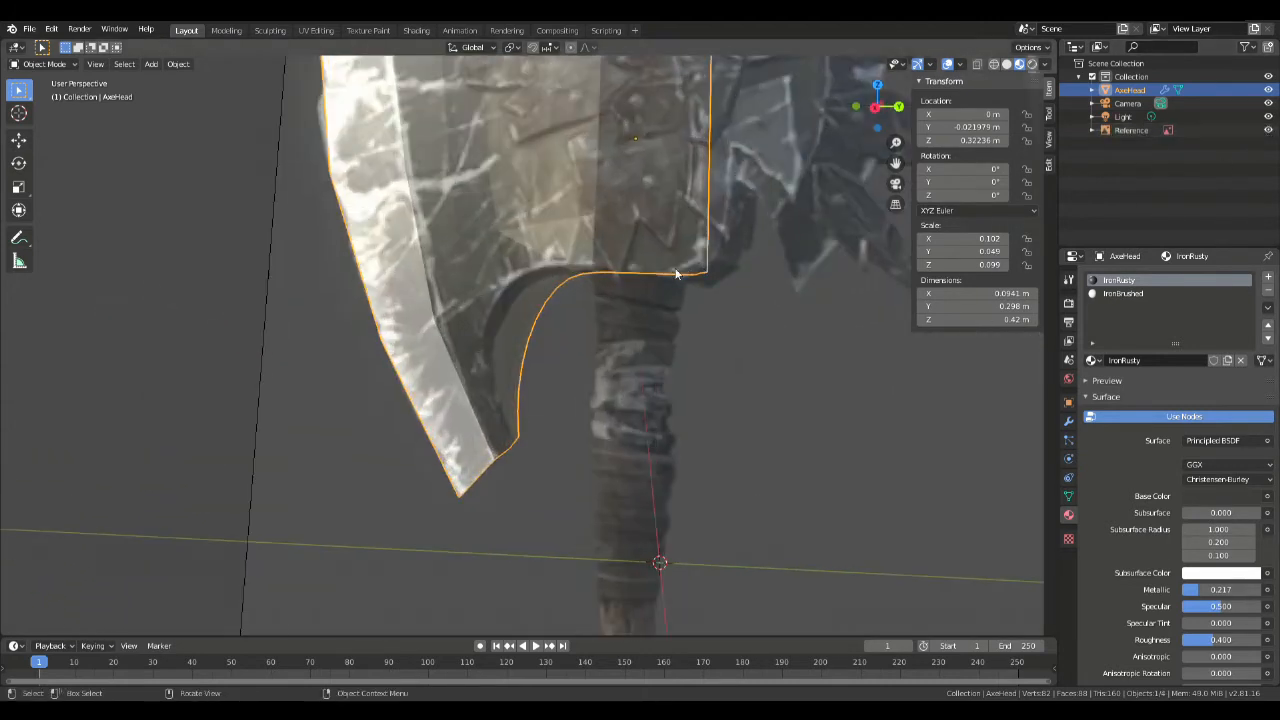
middle_drag(357, 264, 704, 300)
Step: Set up vertex editing of the axe head in right view, displayed as a wireframe over the reference image
key(Tab)
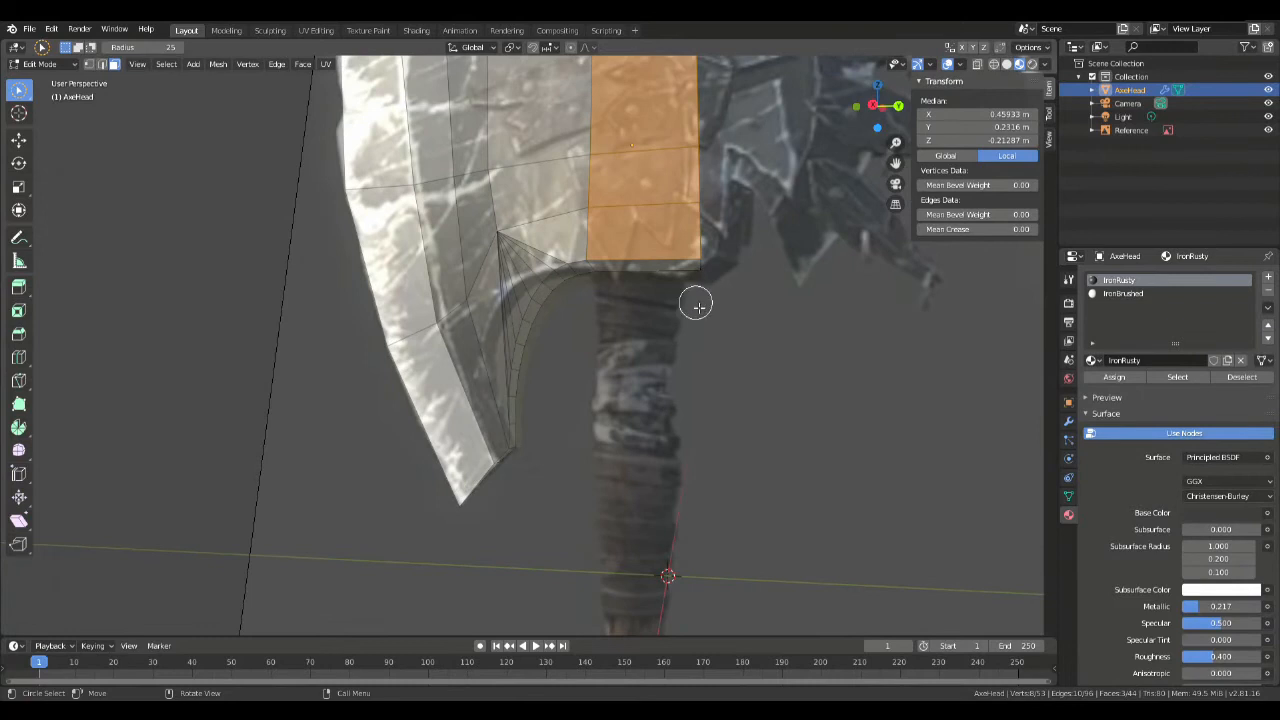
key(KP_1)
key(KP_3)
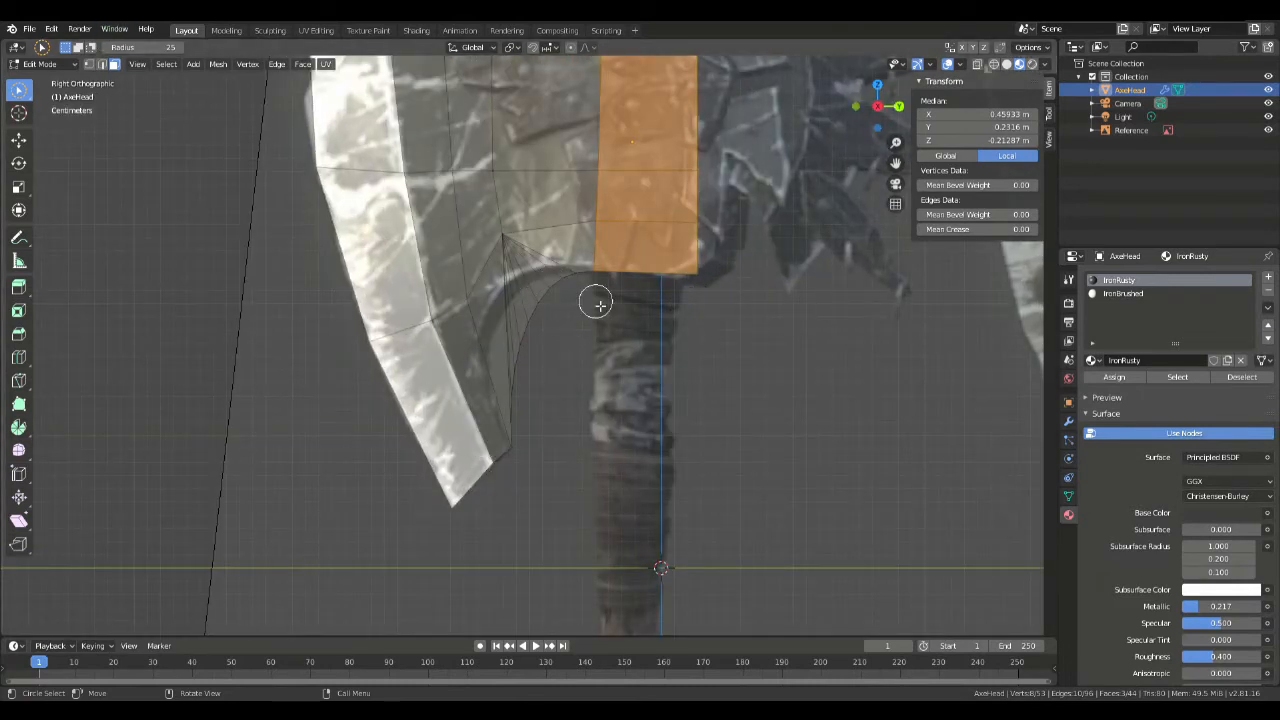
key(alt+z)
drag(18, 90, 40, 120)
scroll(273, 210, up, 2)
scroll(652, 343, up, 4)
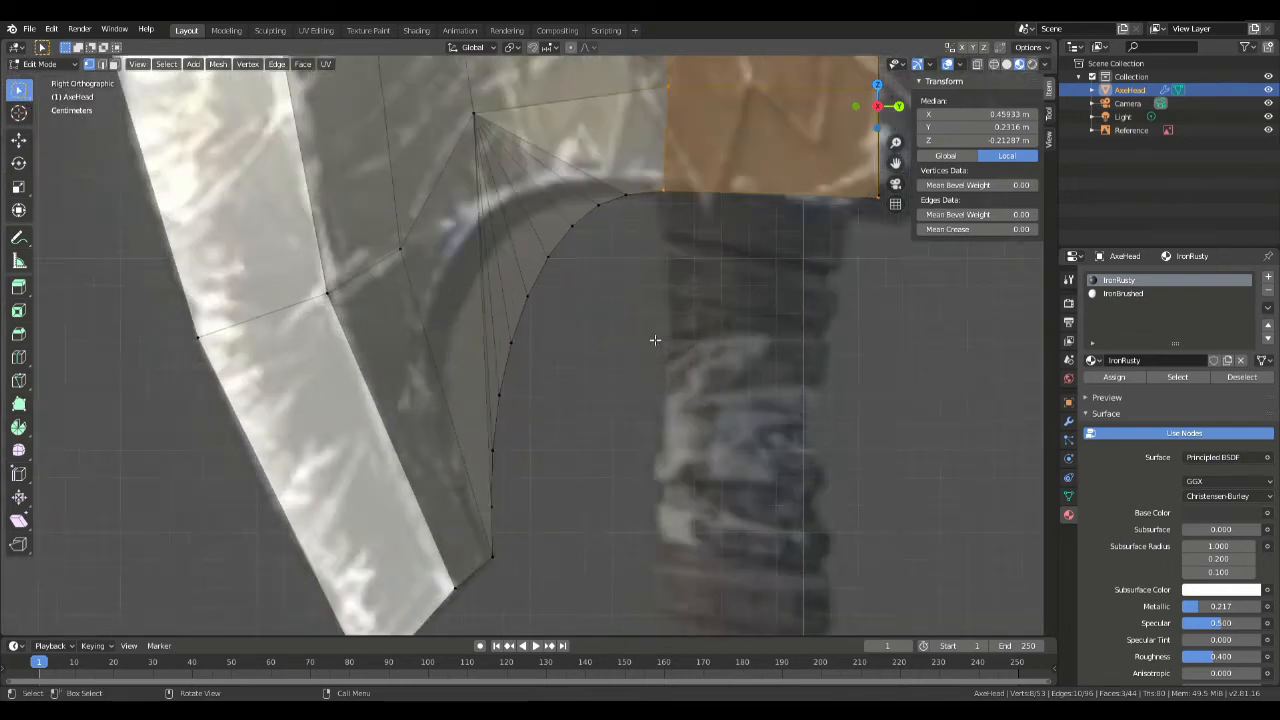
scroll(686, 137, down, 2)
drag(650, 168, 700, 216)
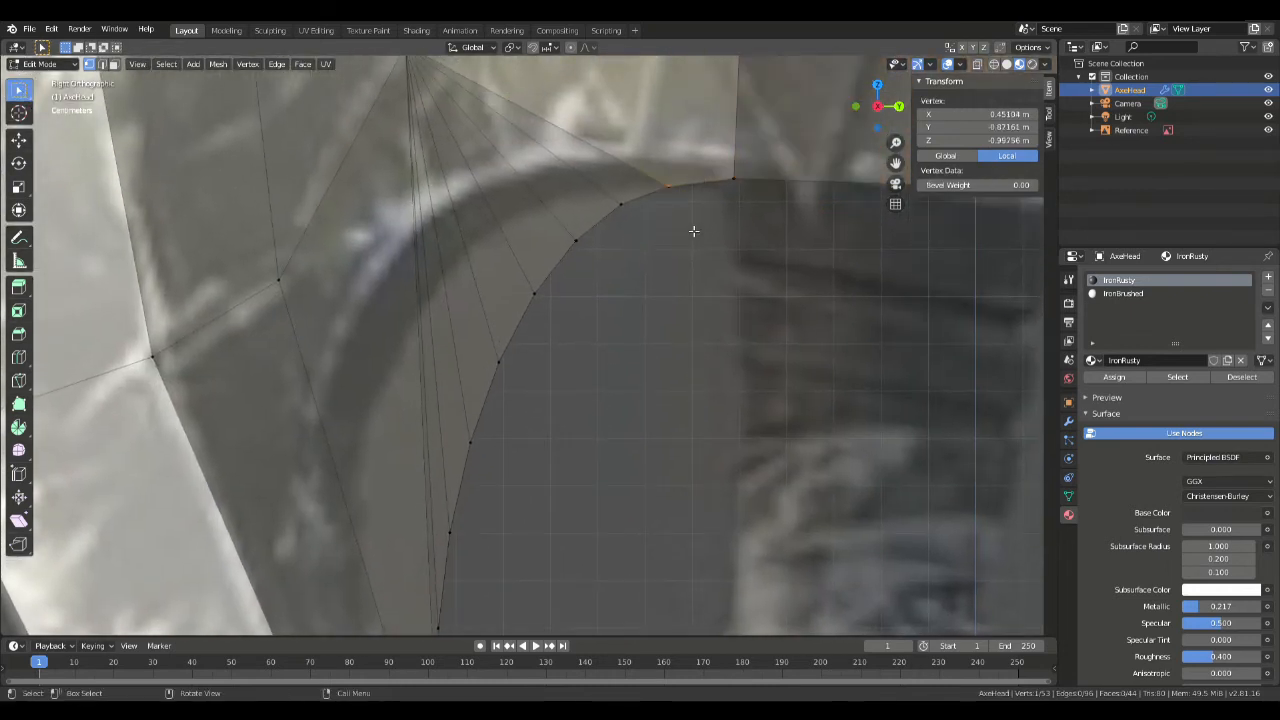
key(g)
click(681, 219)
click(995, 65)
Step: Move the five upper vertex pairs of the lower concave curve, one pair at a time, onto the curve in the reference
drag(650, 160, 694, 222)
key(g)
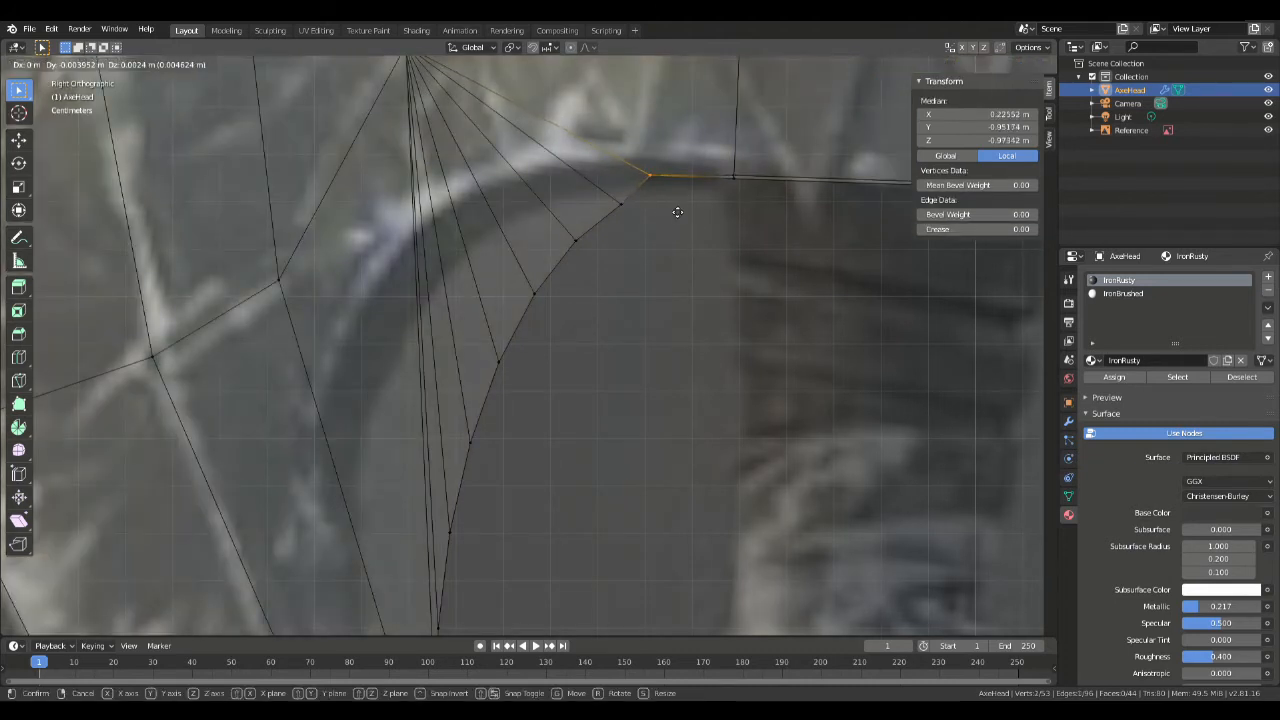
click(677, 216)
drag(587, 200, 655, 232)
key(g)
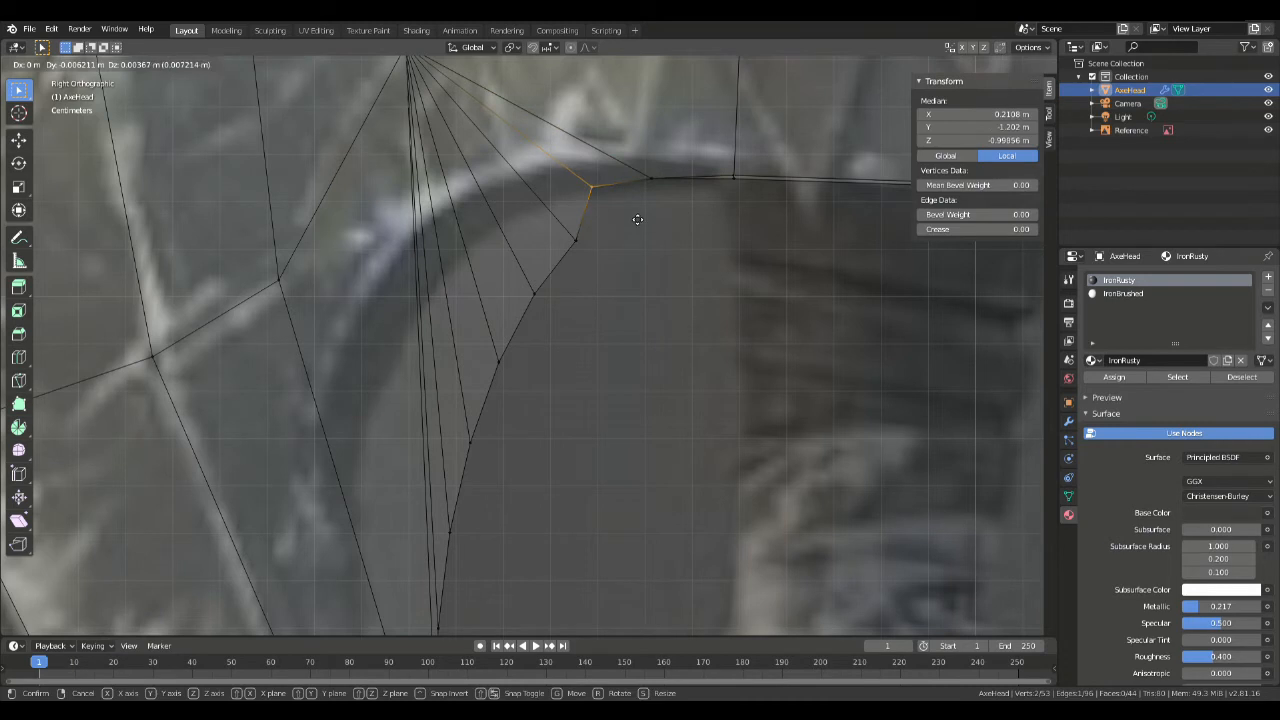
click(636, 213)
drag(557, 226, 621, 286)
key(g)
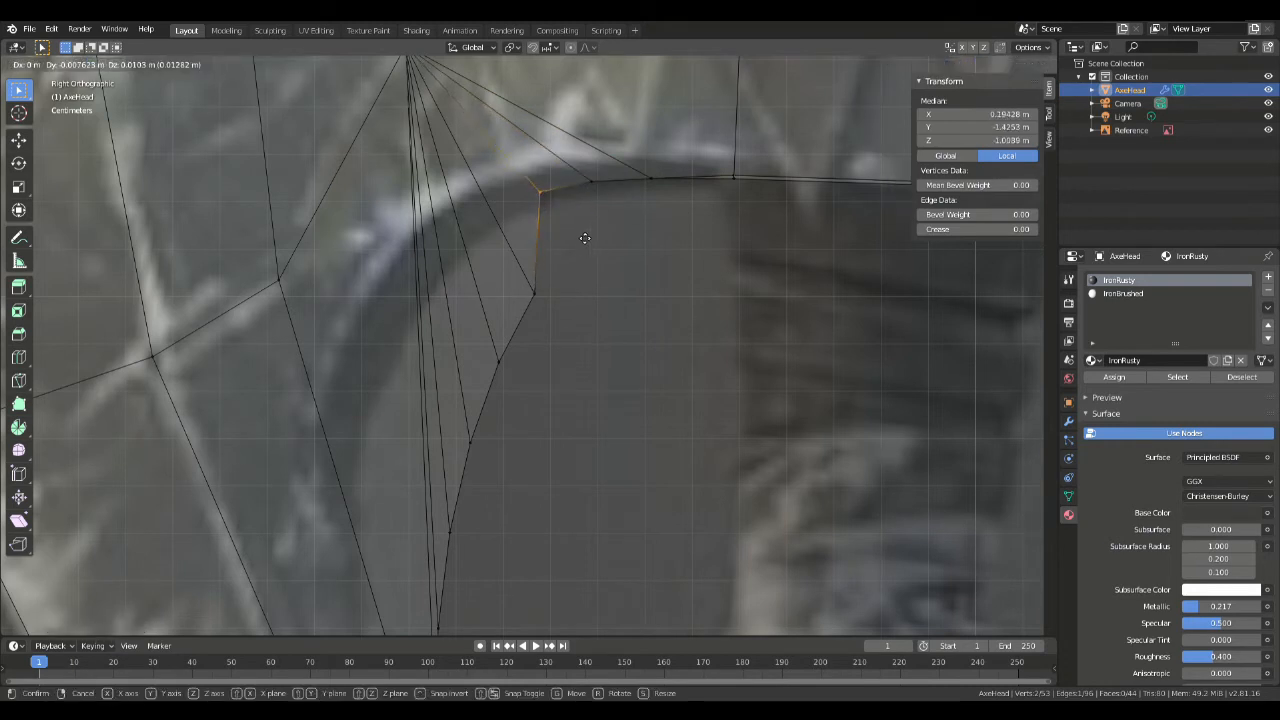
click(585, 238)
drag(528, 251, 597, 354)
key(g)
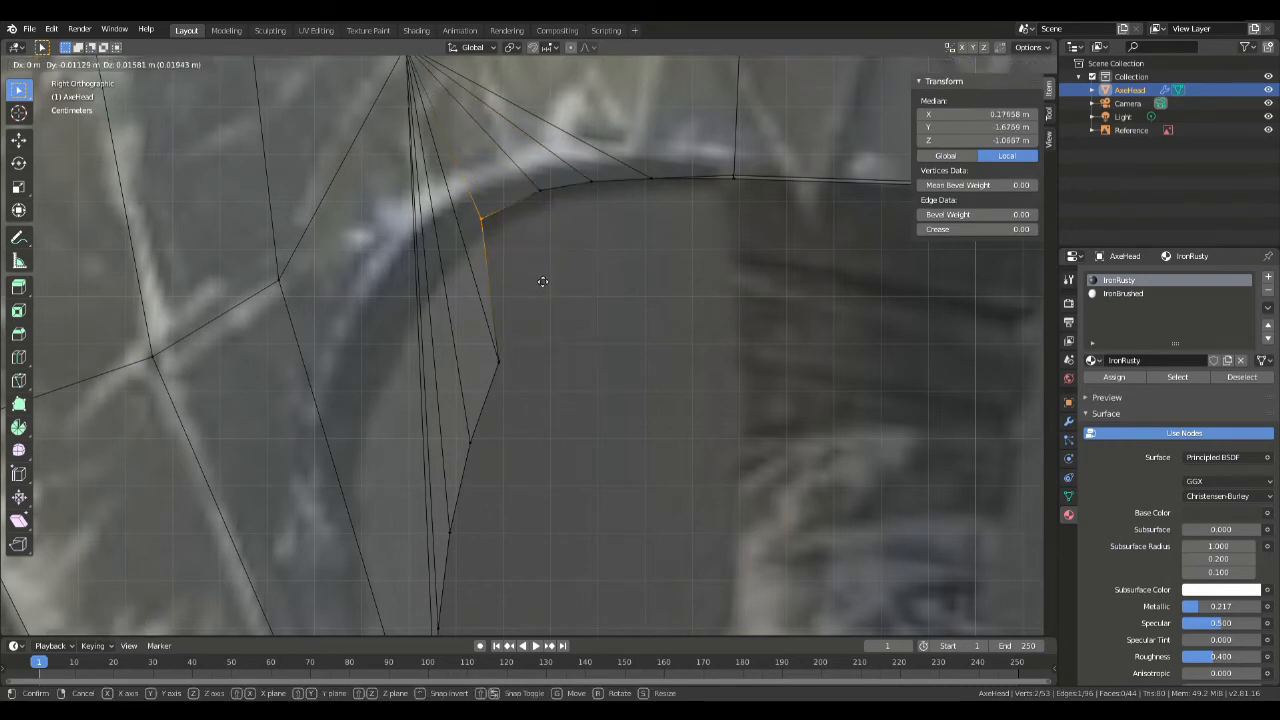
click(540, 272)
click(468, 321)
drag(468, 321, 563, 411)
key(g)
click(494, 292)
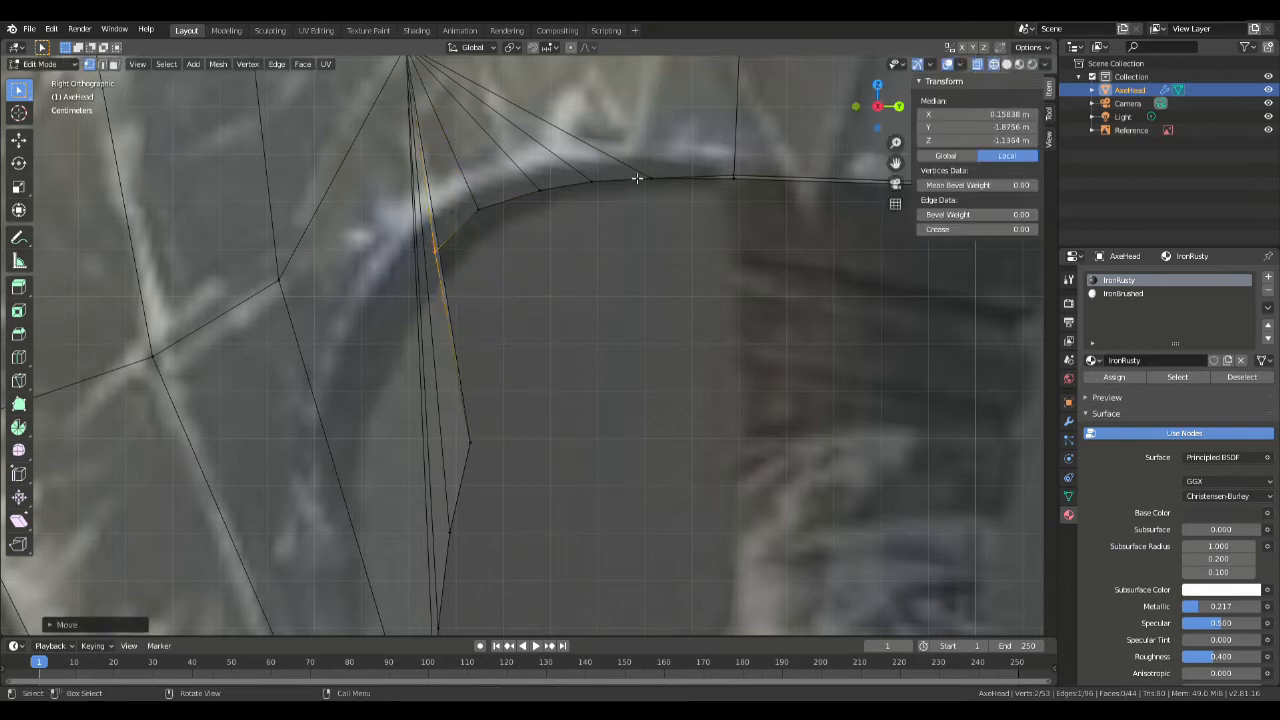
Step: Flatten the vertex pair at the rear end of the concave curve by scaling to 0 along Z, and move it slightly up
scroll(737, 178, down, 3)
scroll(681, 267, up, 3)
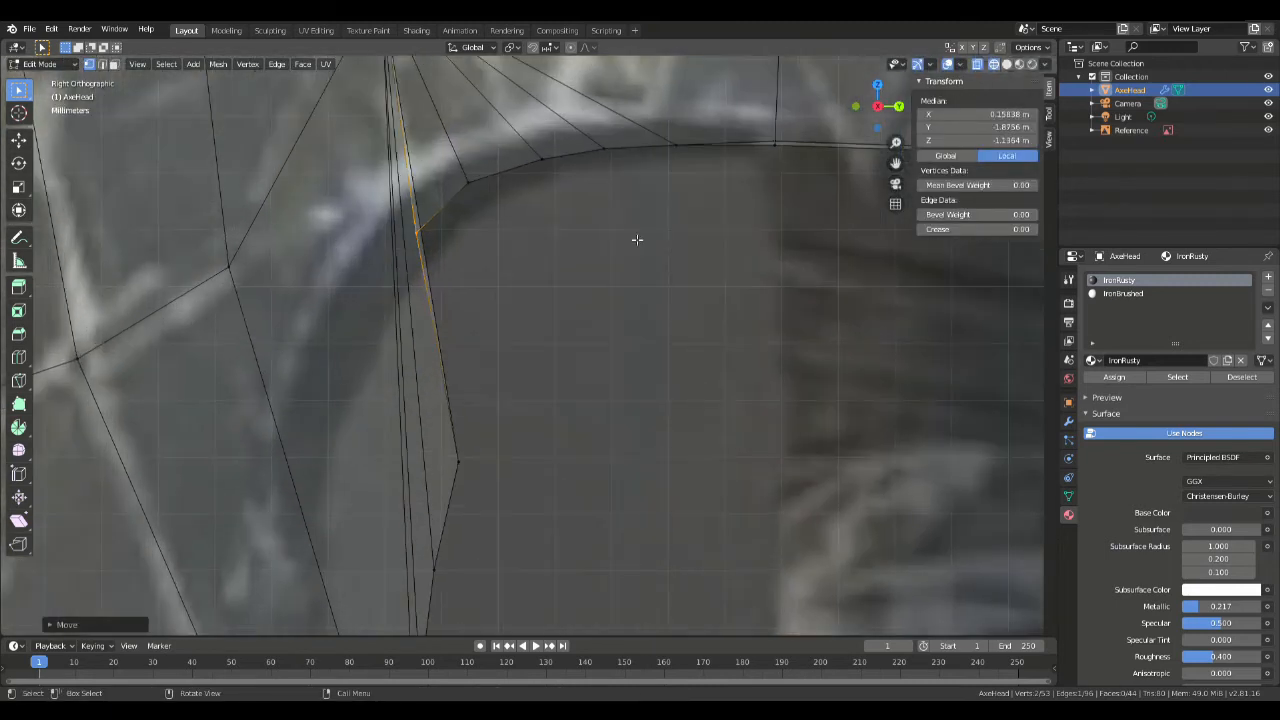
scroll(688, 210, up, 2)
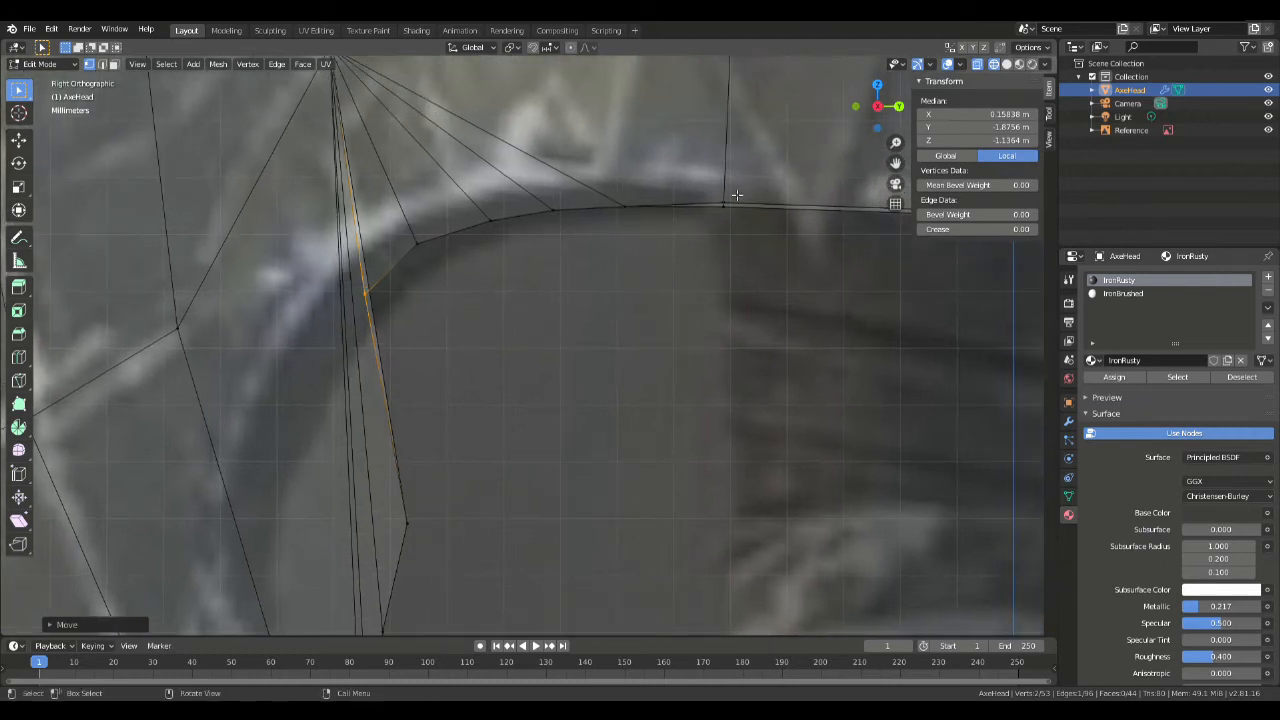
click(733, 196)
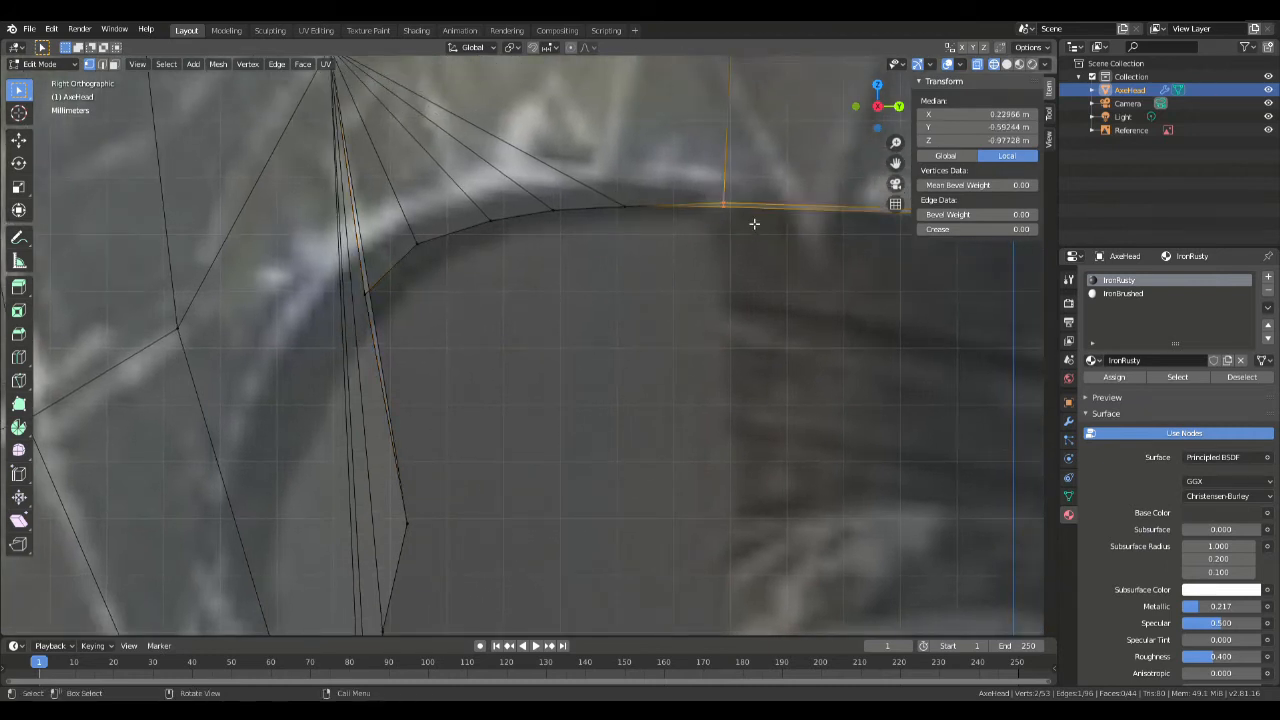
key(s)
key(z)
key(0)
key(Return)
key(g)
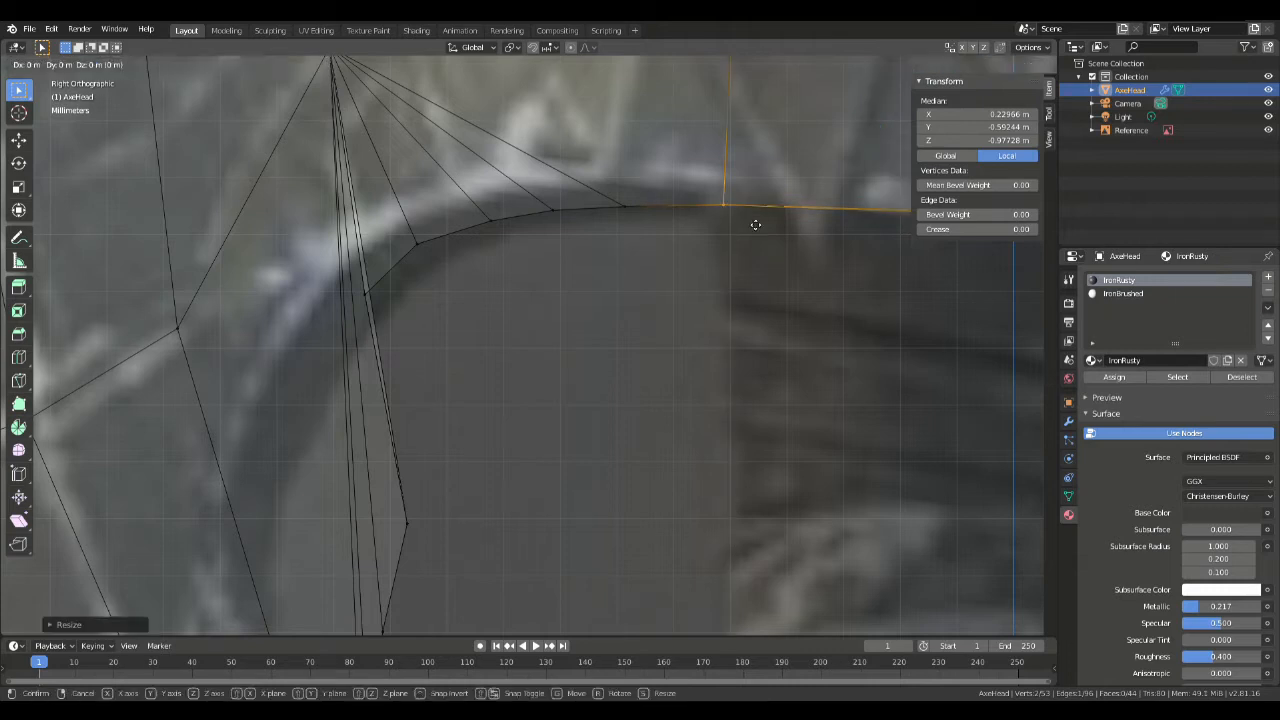
click(758, 217)
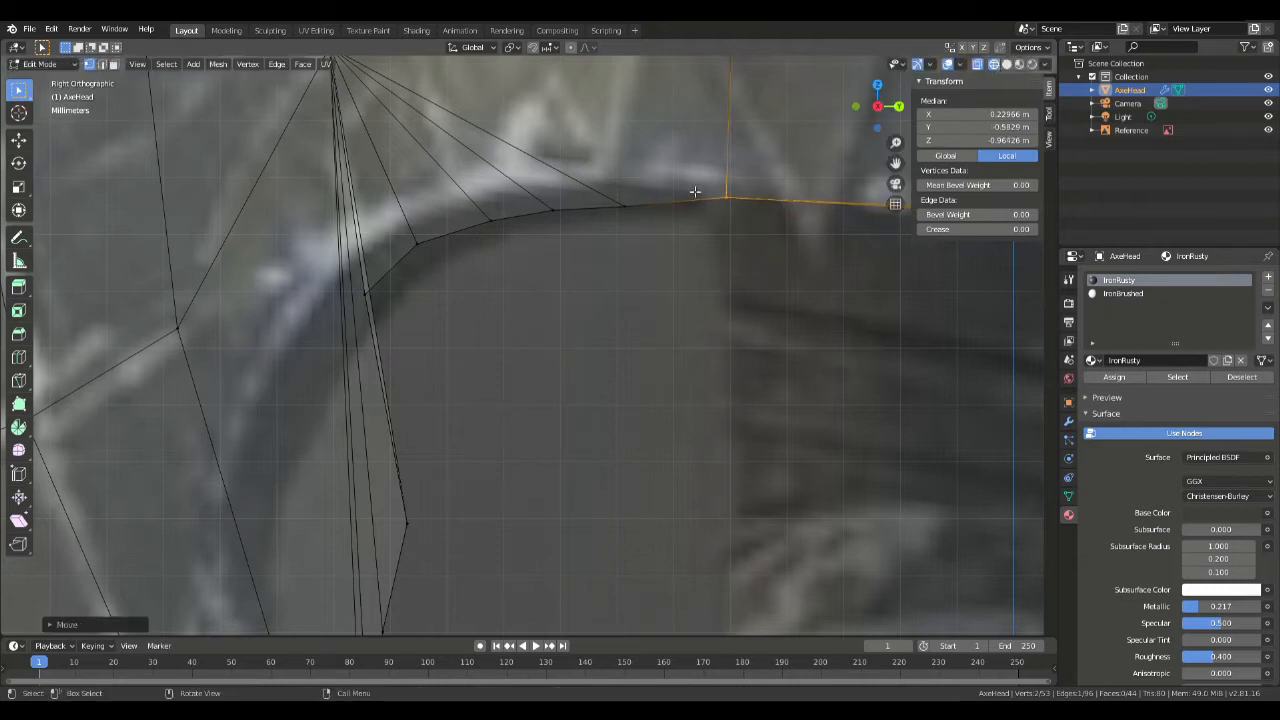
Step: Align the vertex pair at the lower rear corner along Z and move it slightly toward the blade
scroll(756, 294, down, 3)
click(900, 304)
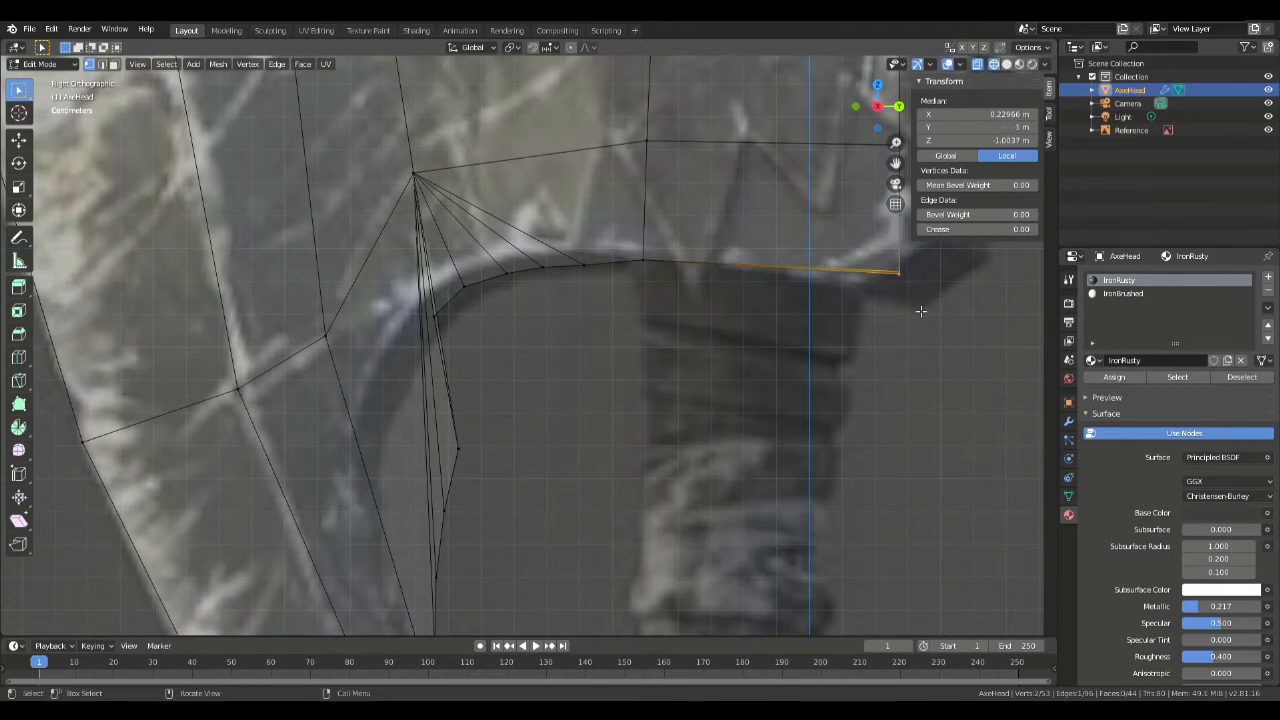
key(s)
key(z)
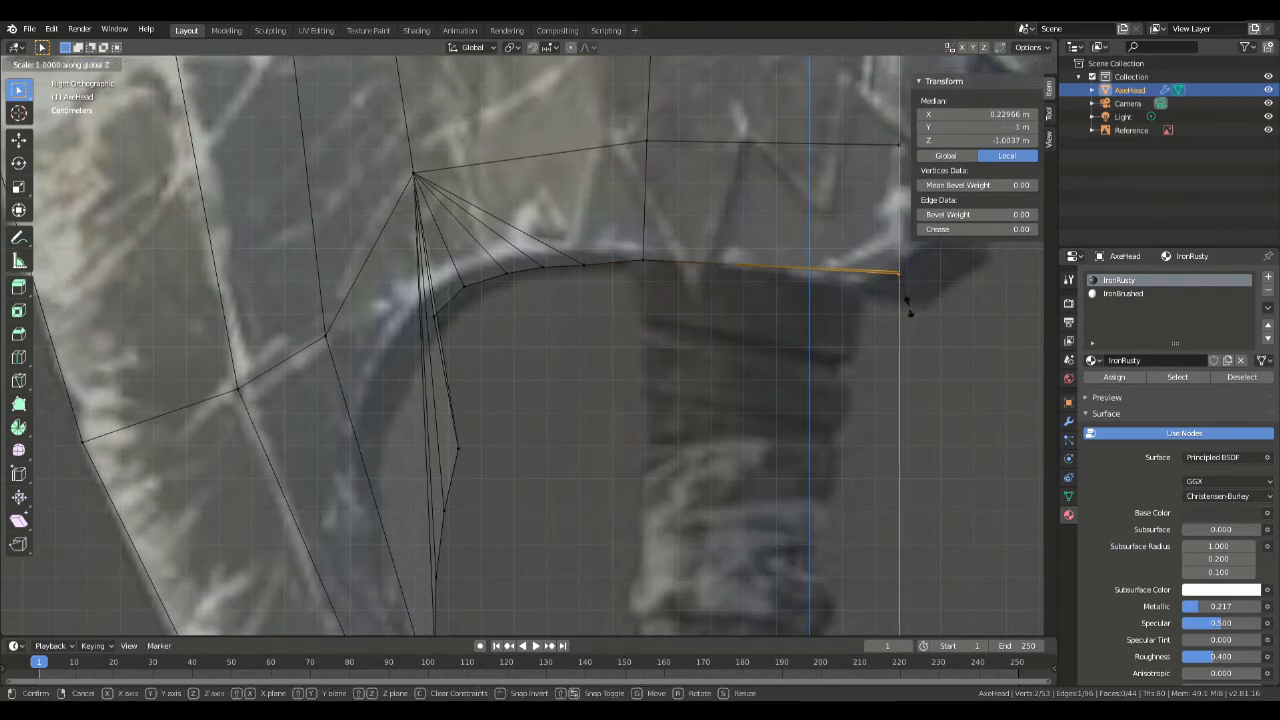
key(Return)
key(g)
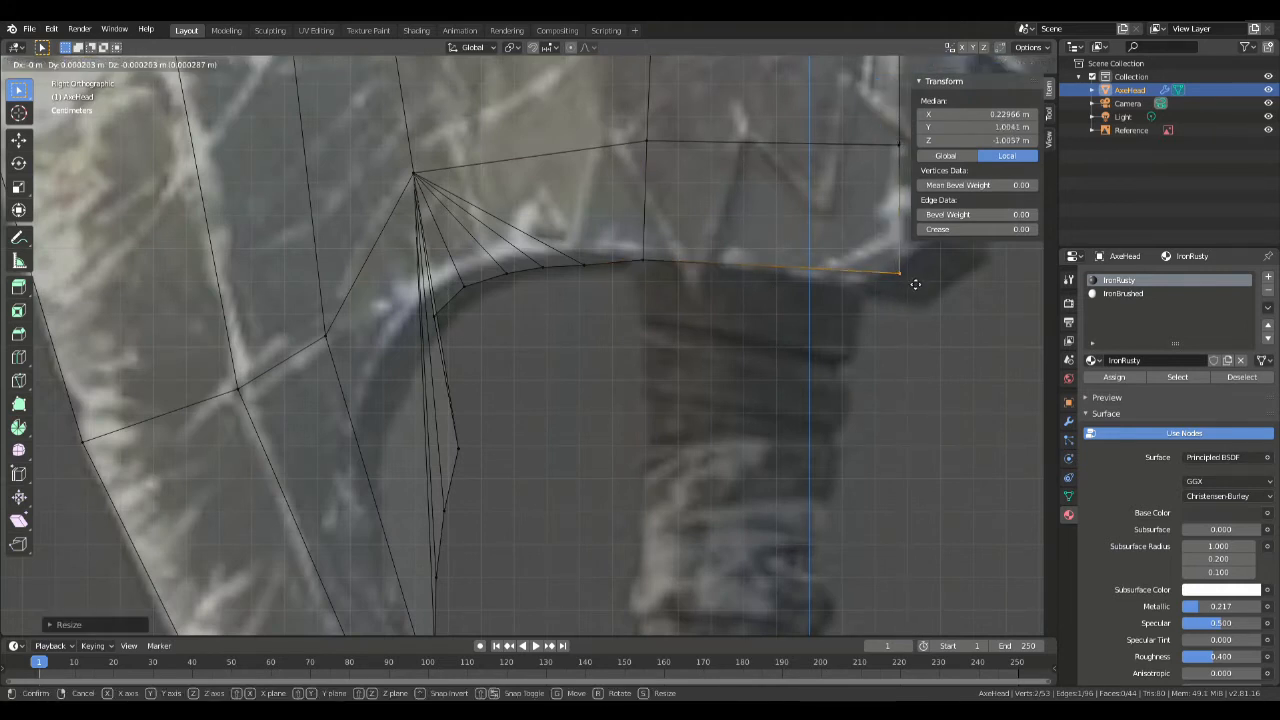
click(880, 294)
Step: Move the three vertex pairs of the concave curve nearest the handle, one pair at a time, up onto the reference outline
click(646, 261)
scroll(603, 277, up, 2)
drag(574, 215, 638, 262)
key(g)
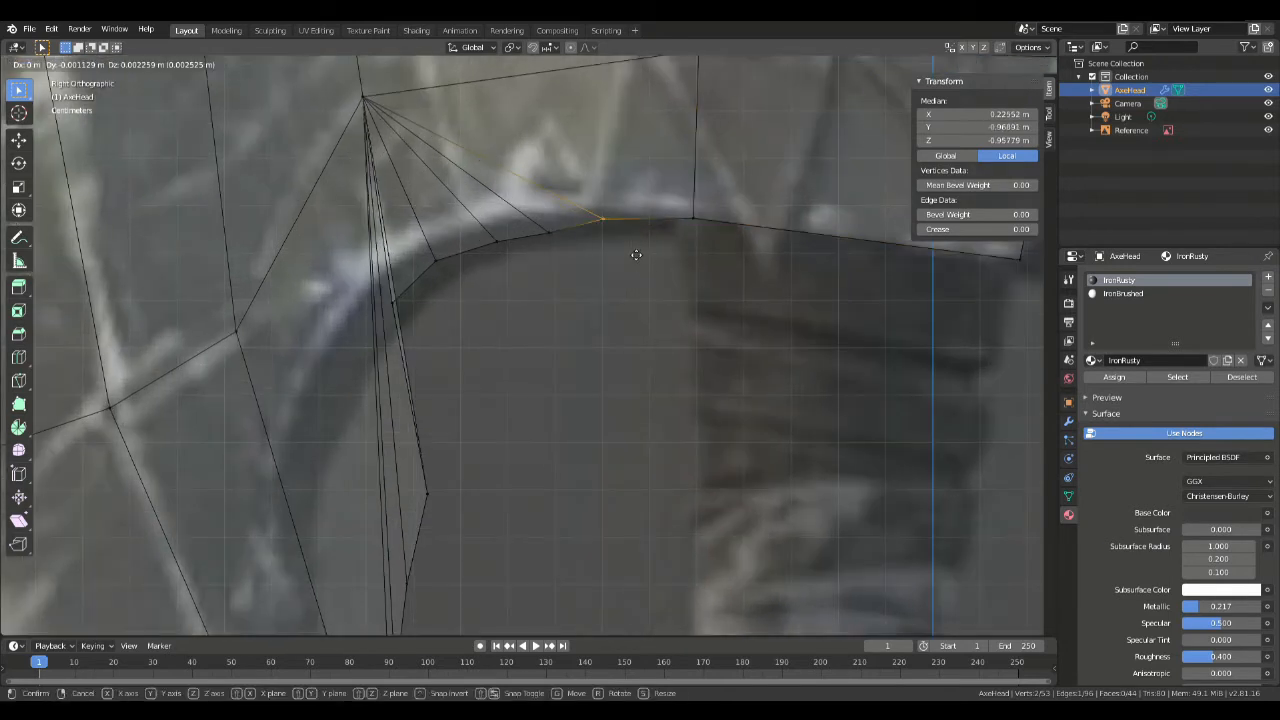
click(626, 240)
drag(538, 222, 590, 265)
key(g)
click(553, 239)
drag(482, 233, 532, 276)
key(g)
click(493, 260)
Step: Move the next three vertex pairs around the bend of the concave curve up and toward the blade along the reference
drag(419, 251, 472, 293)
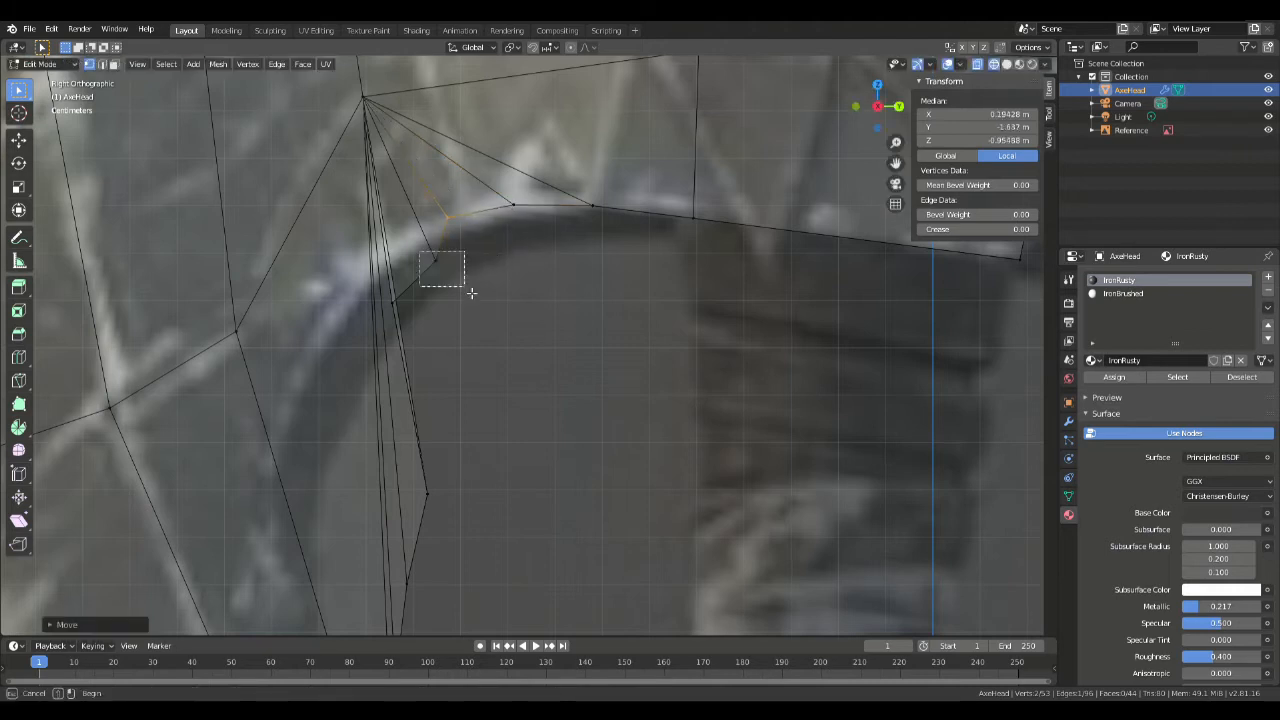
key(g)
click(442, 268)
drag(394, 296, 430, 331)
key(g)
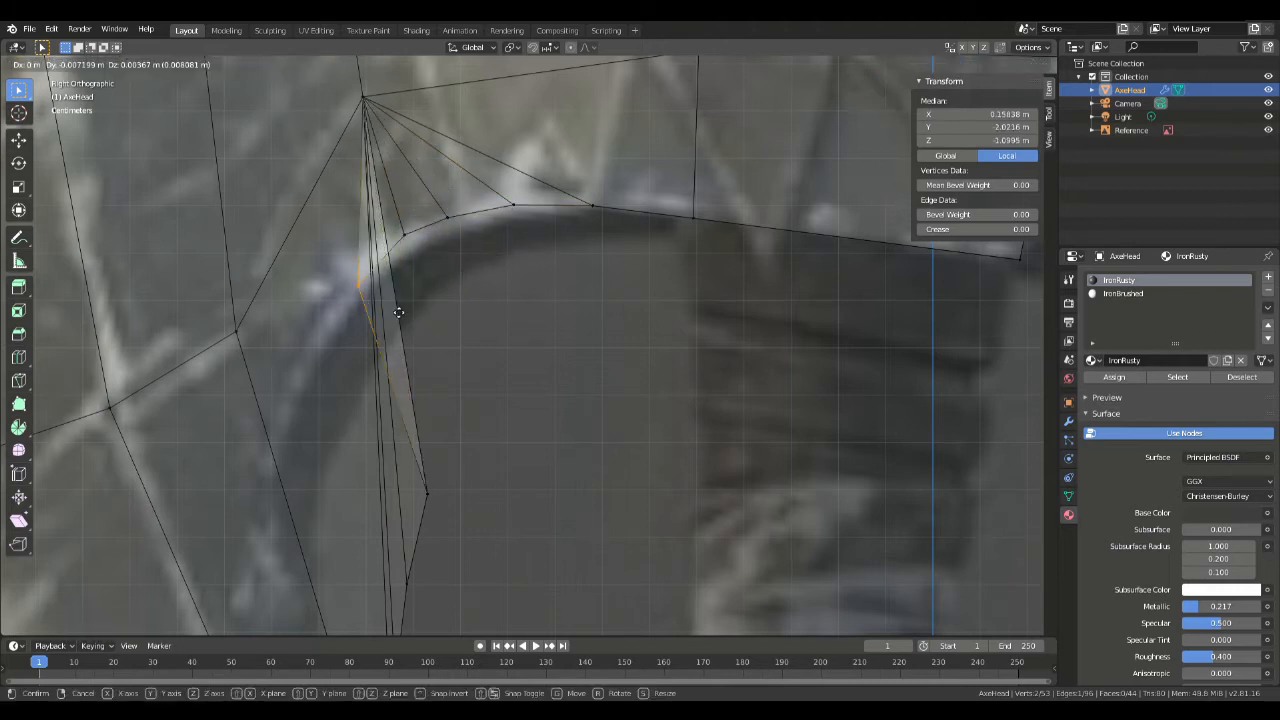
click(415, 299)
drag(418, 480, 480, 528)
key(g)
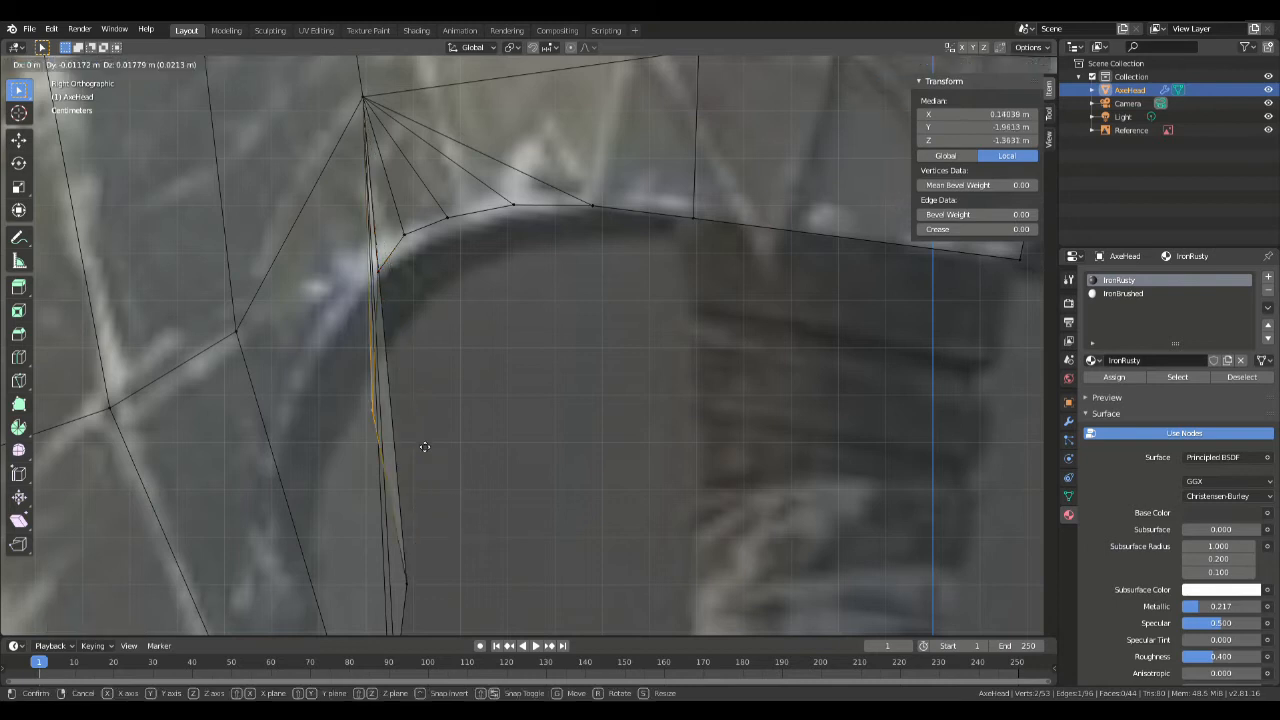
click(407, 346)
Step: Move the remaining lower vertex pairs of the concave curve, one pair at a time, onto the blade's inner edge in the reference
scroll(508, 516, down, 1)
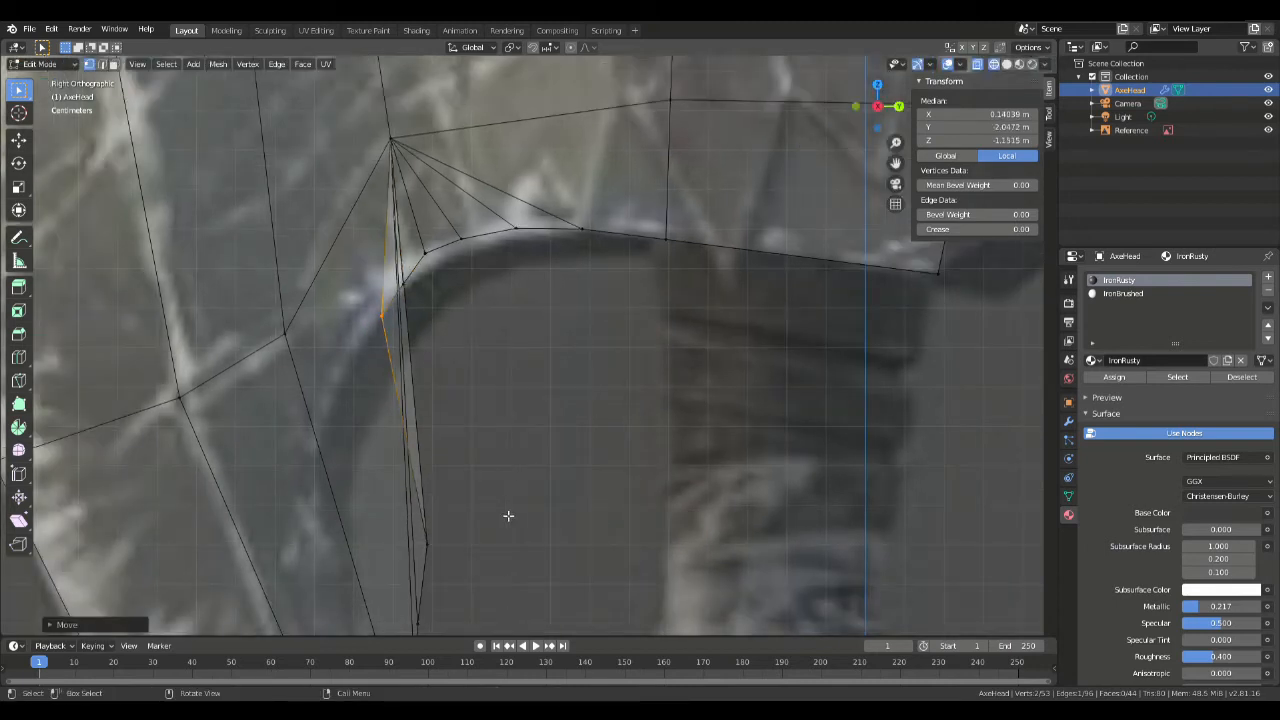
drag(427, 521, 420, 528)
key(g)
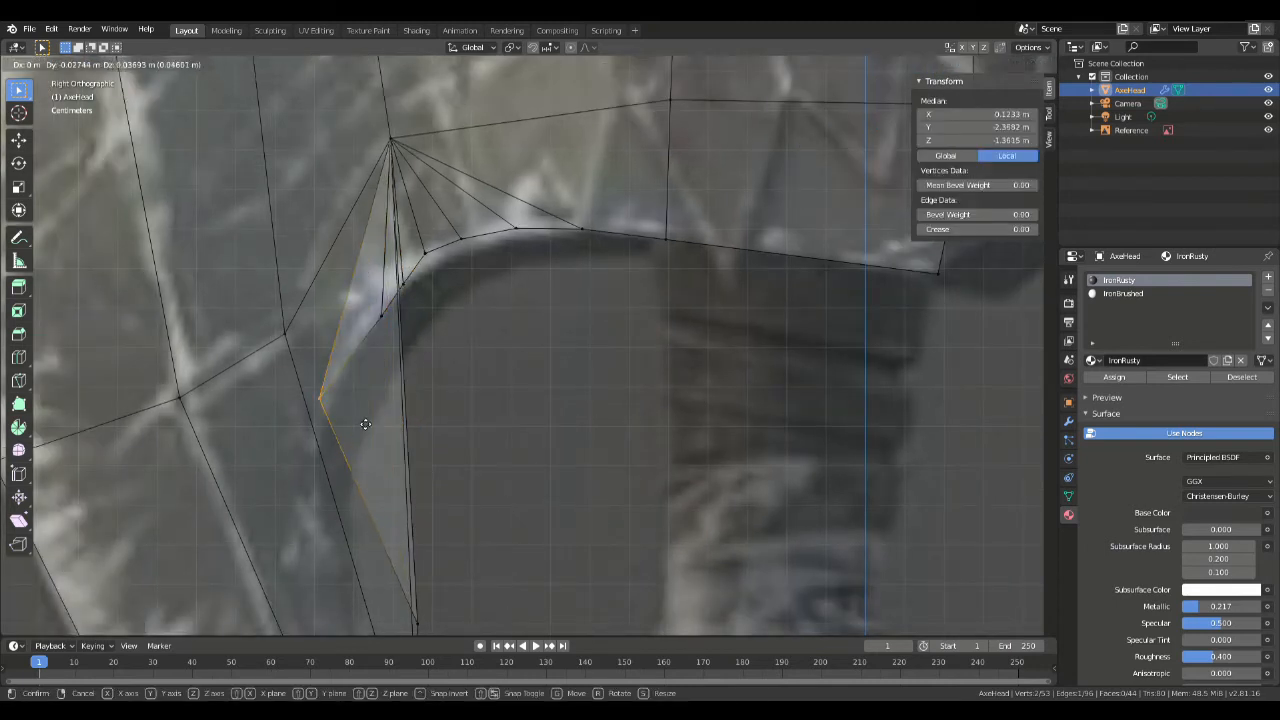
click(391, 401)
shift+middle_drag(563, 519, 551, 263)
drag(379, 333, 446, 391)
key(g)
click(387, 224)
drag(385, 423, 457, 559)
key(g)
click(396, 332)
key(g)
click(446, 562)
Step: Check the reshaped curve from several angles and select the stretched side face at its blade end in face select mode
middle_drag(474, 344, 568, 413)
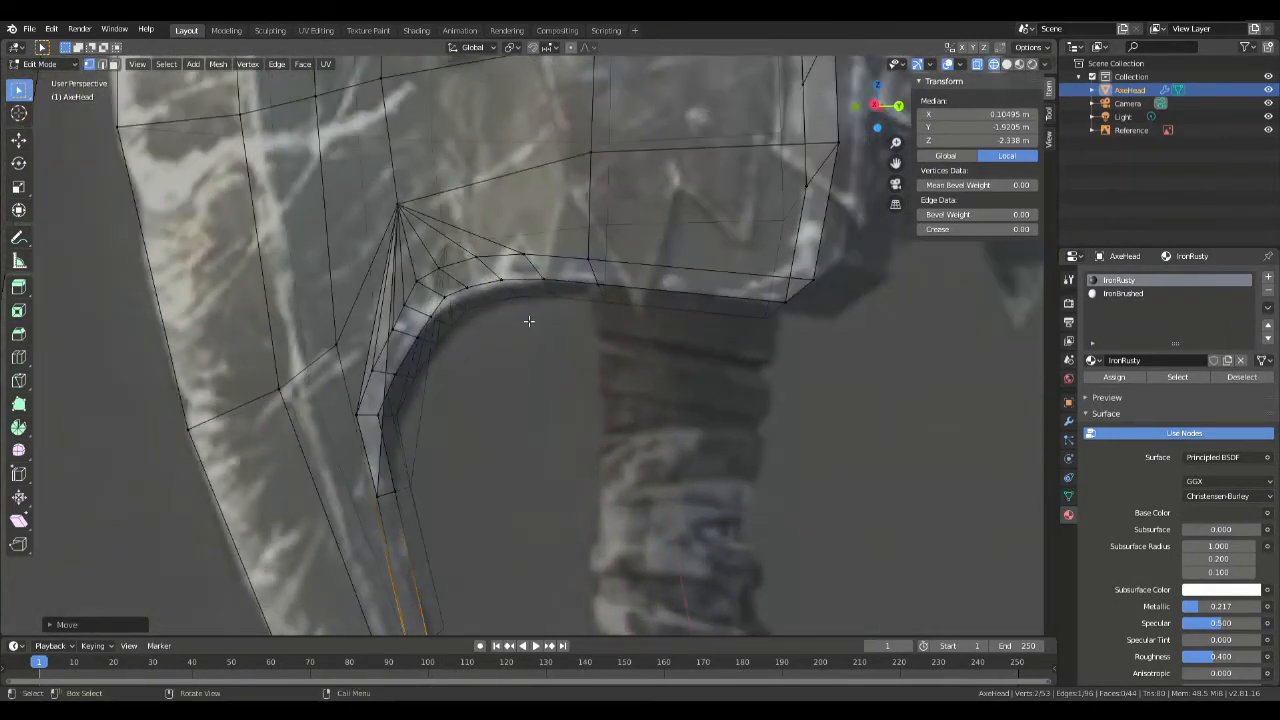
middle_drag(486, 269, 556, 285)
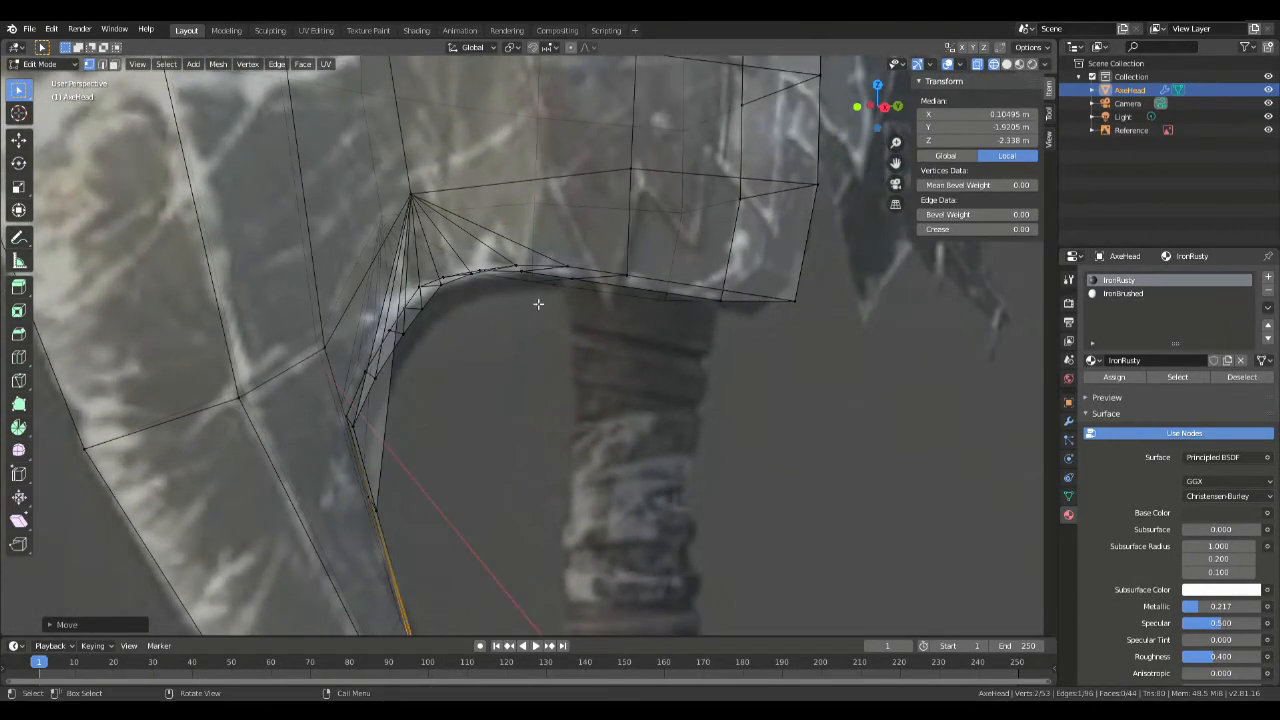
key(KP_1)
key(KP_3)
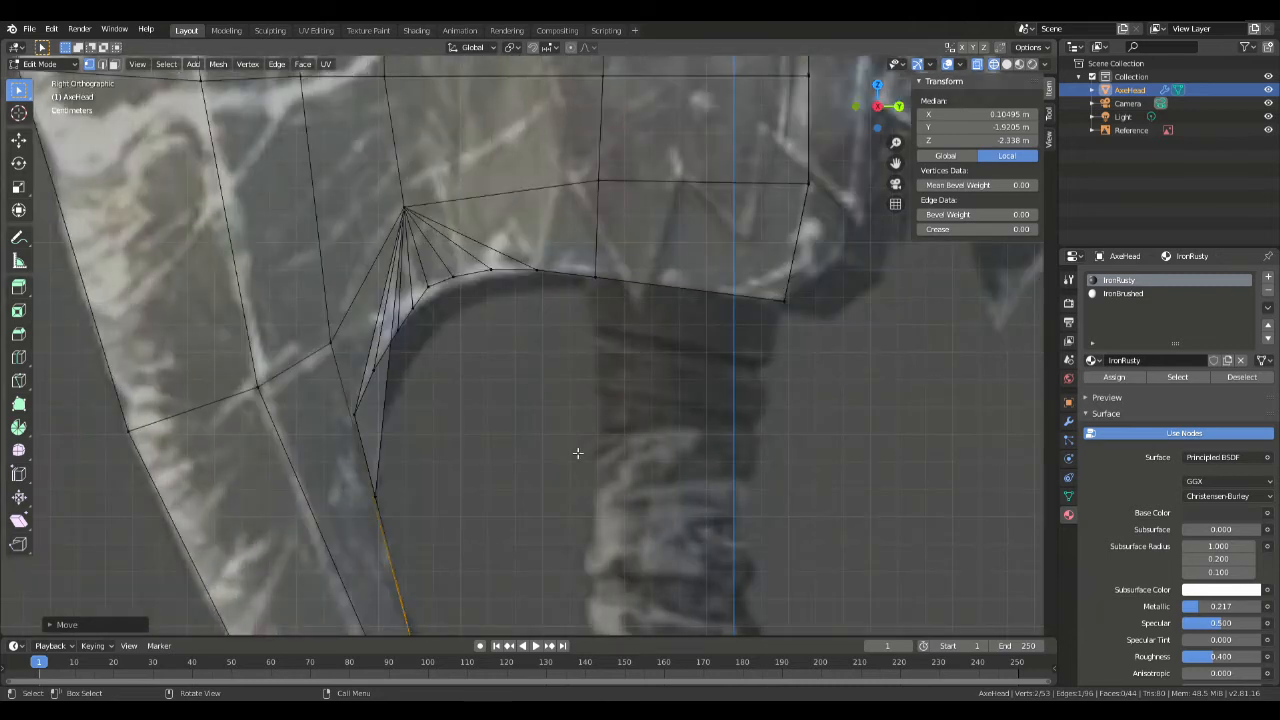
key(KP_1)
middle_drag(734, 348, 609, 356)
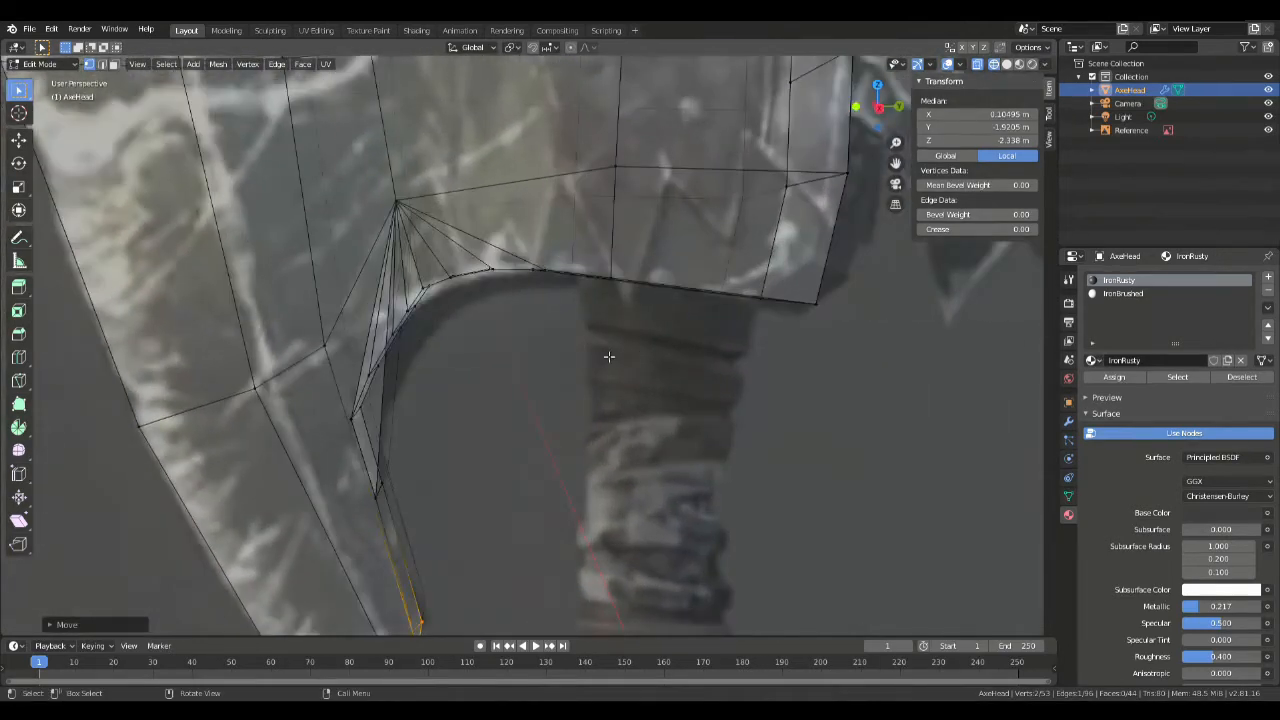
key(3)
click(390, 421)
middle_drag(391, 423, 497, 430)
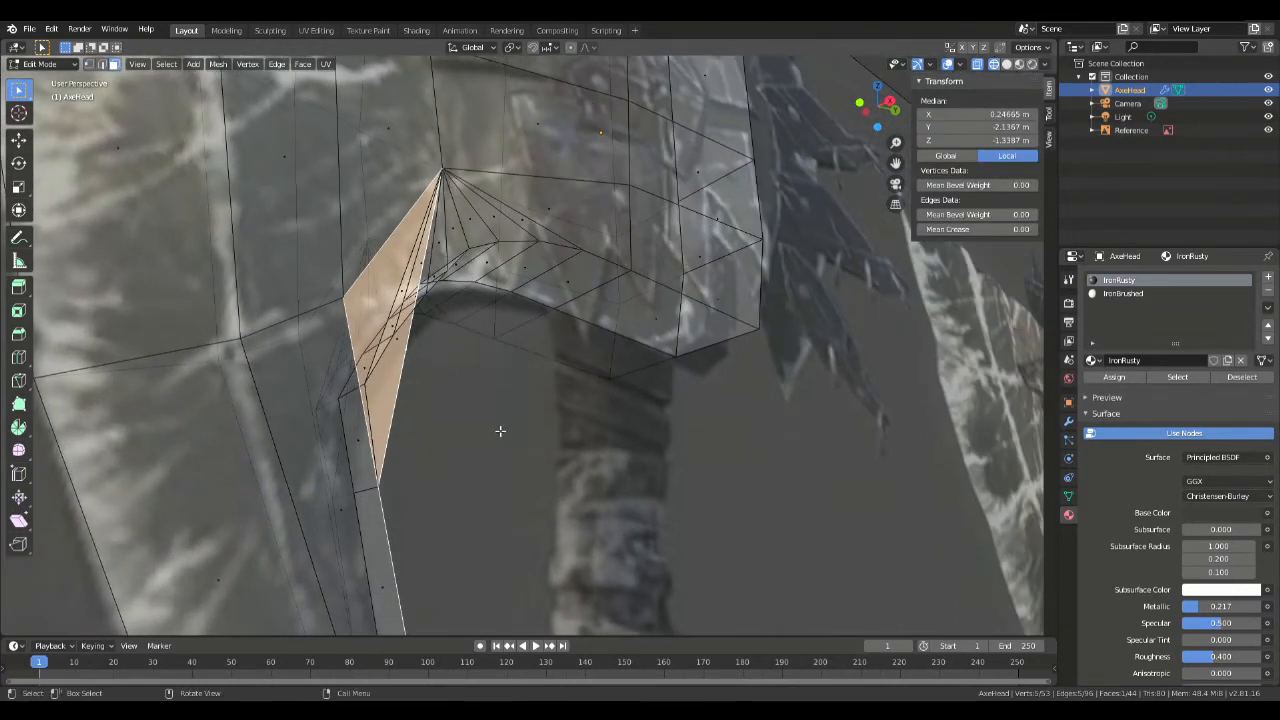
middle_drag(431, 331, 465, 403)
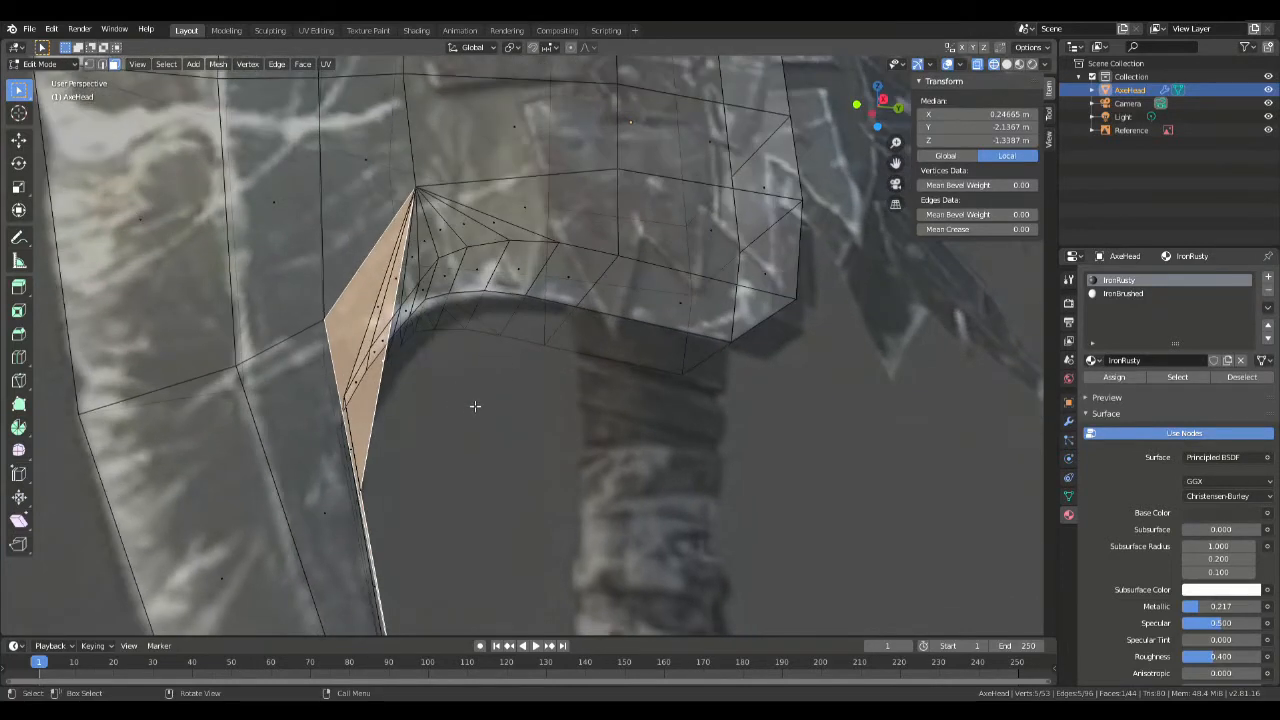
Step: Try deleting the selected stretched face, inspect the opening from different angles, and undo the deletion
key(x)
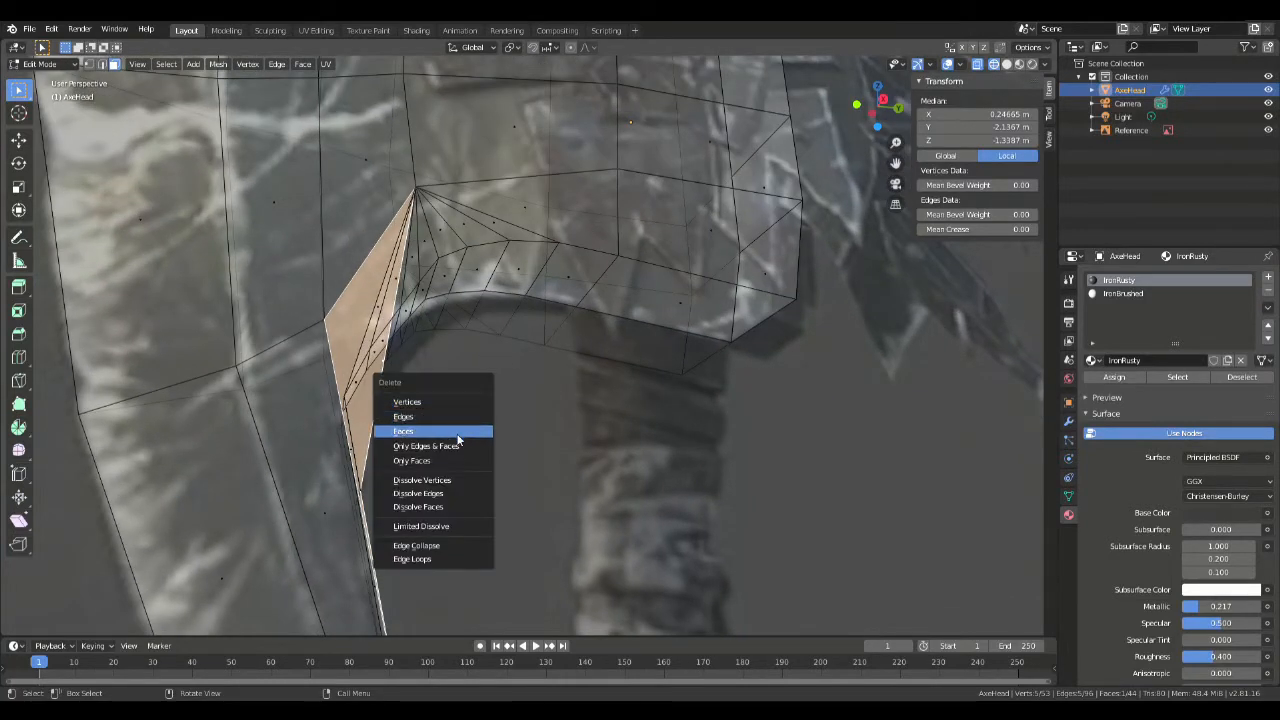
click(463, 437)
scroll(555, 419, up, 4)
scroll(505, 418, down, 2)
middle_drag(503, 417, 420, 463)
key(ctrl+z)
Step: Delete the stretched side face at the blade end of the concave curve
middle_drag(528, 468, 557, 357)
key(x)
click(495, 466)
Step: In right view, move the three vertex pairs on the steep part of the concave curve, one at a time, onto the reference outline
key(KP_1)
key(KP_3)
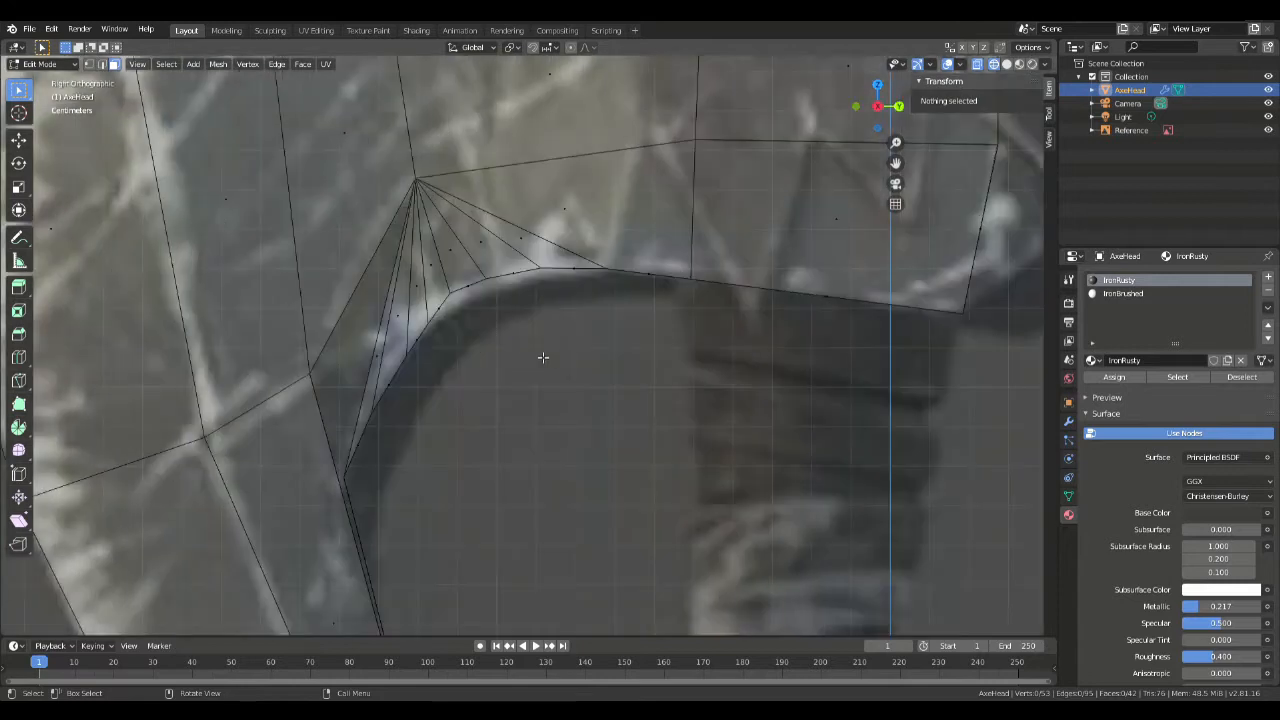
scroll(542, 357, up, 2)
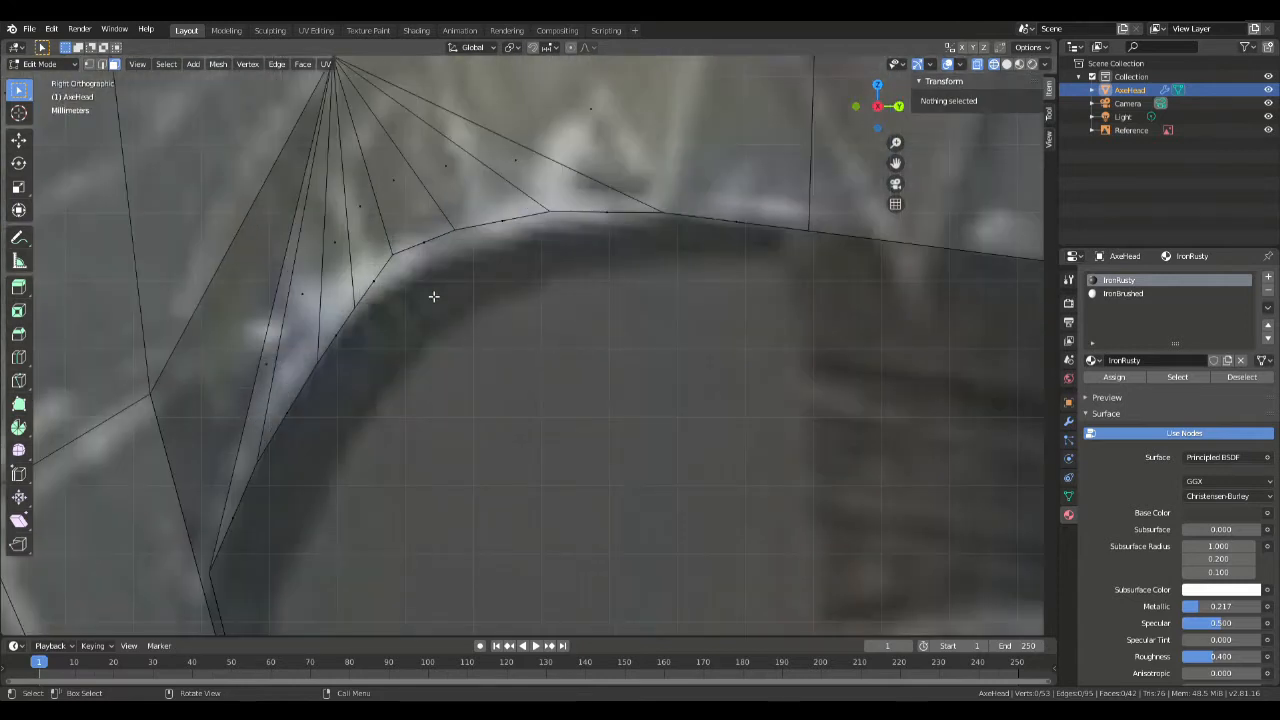
drag(357, 298, 397, 346)
key(g)
click(368, 341)
drag(312, 344, 362, 391)
key(g)
click(334, 390)
drag(251, 437, 300, 487)
key(g)
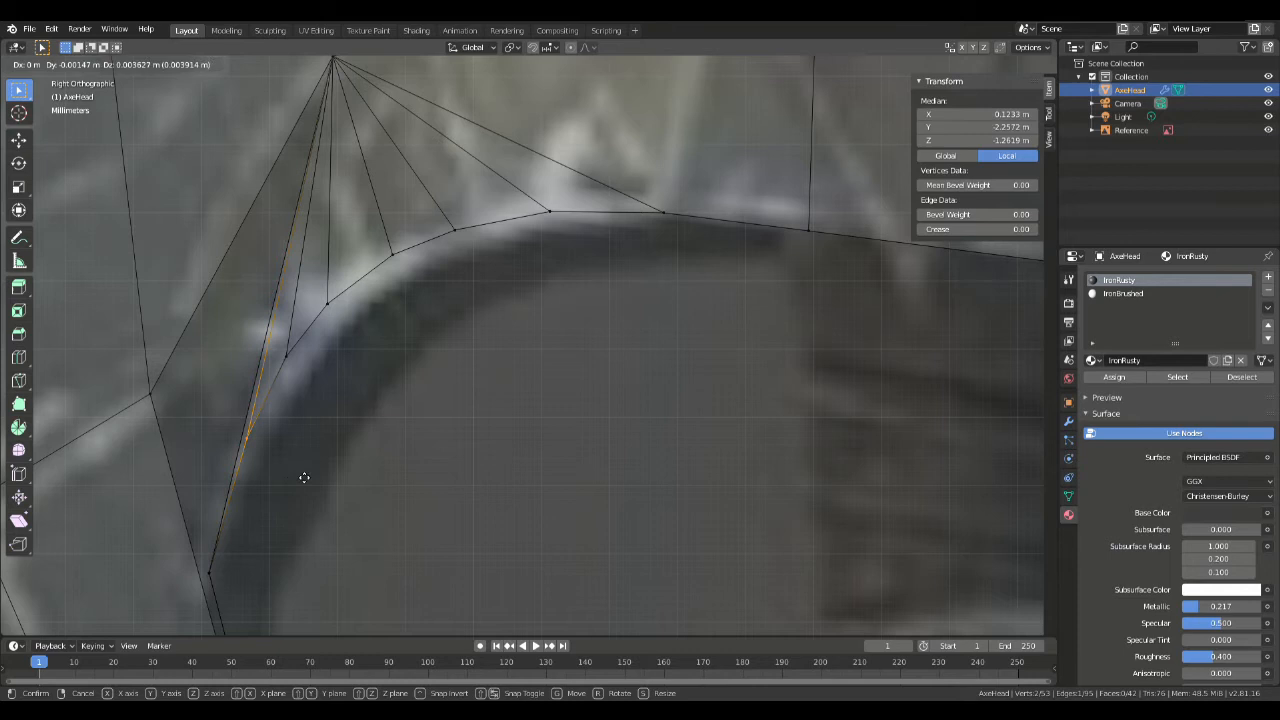
Step: Move the vertices along the upper part of the axe head's inner curve to follow the arch in the reference image
click(304, 477)
drag(284, 341, 331, 389)
key(g)
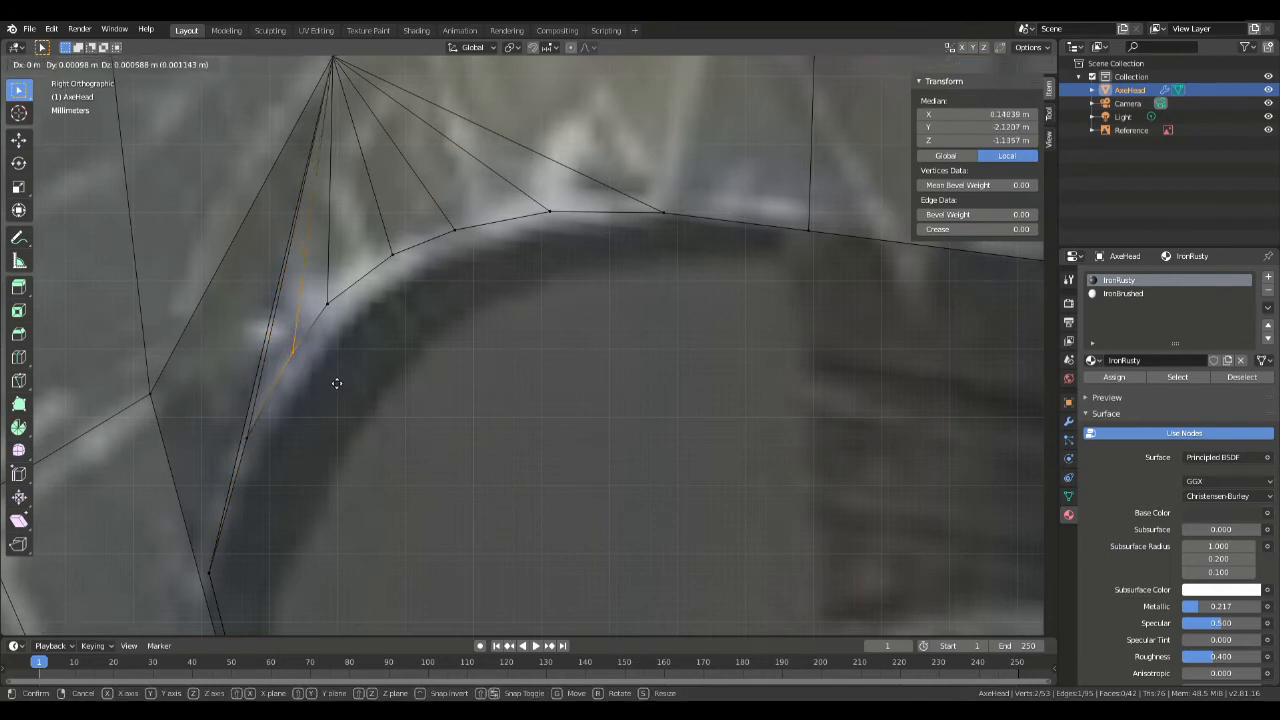
click(337, 381)
drag(337, 195, 588, 358)
key(g)
click(608, 372)
drag(632, 202, 686, 240)
key(g)
click(681, 245)
click(475, 246)
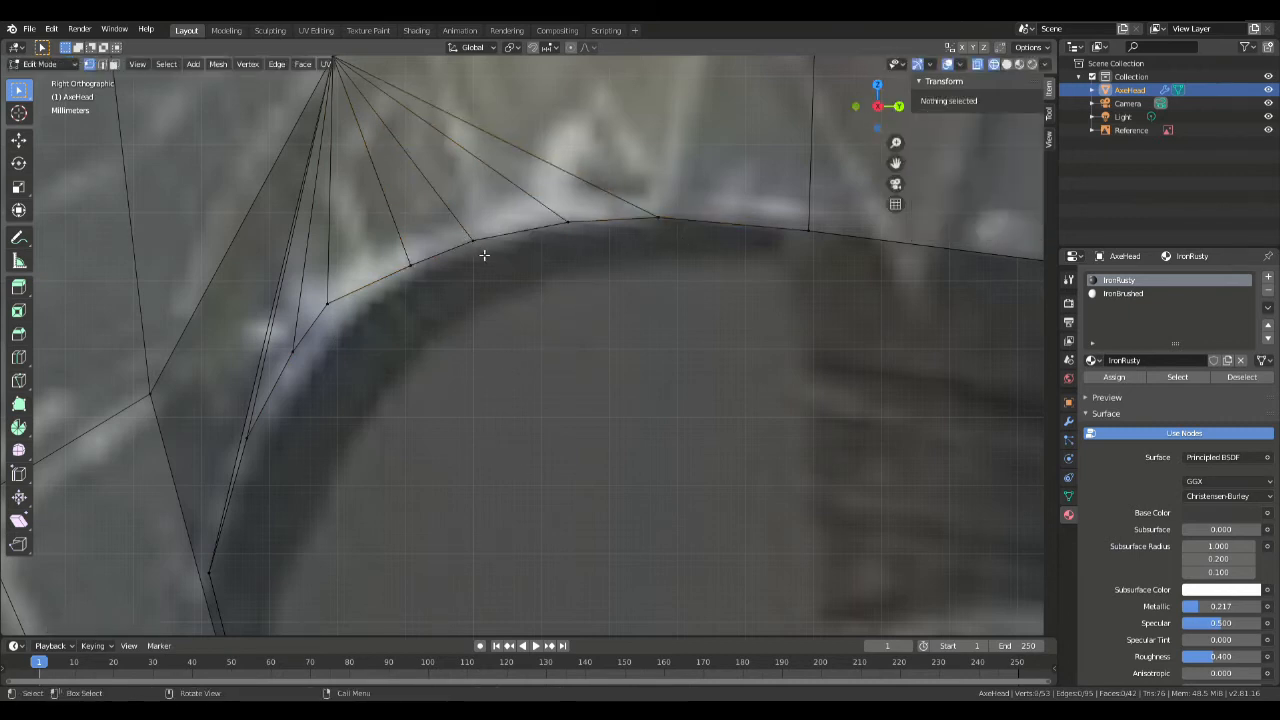
Step: Adjust the vertices around the bend of the inner curve so they sit on the dark edge of the reference
drag(454, 228, 512, 265)
key(g)
click(515, 267)
drag(392, 248, 436, 287)
key(g)
click(436, 288)
drag(326, 288, 371, 331)
key(g)
click(383, 352)
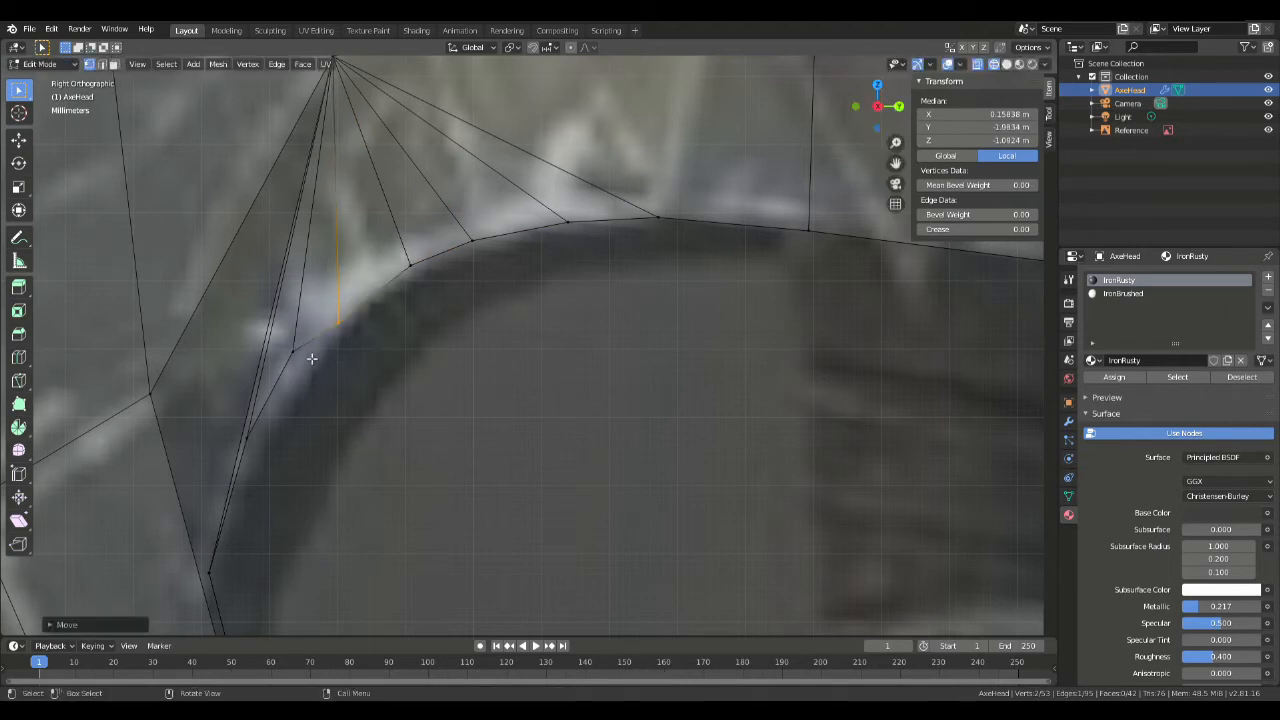
drag(289, 347, 343, 386)
key(g)
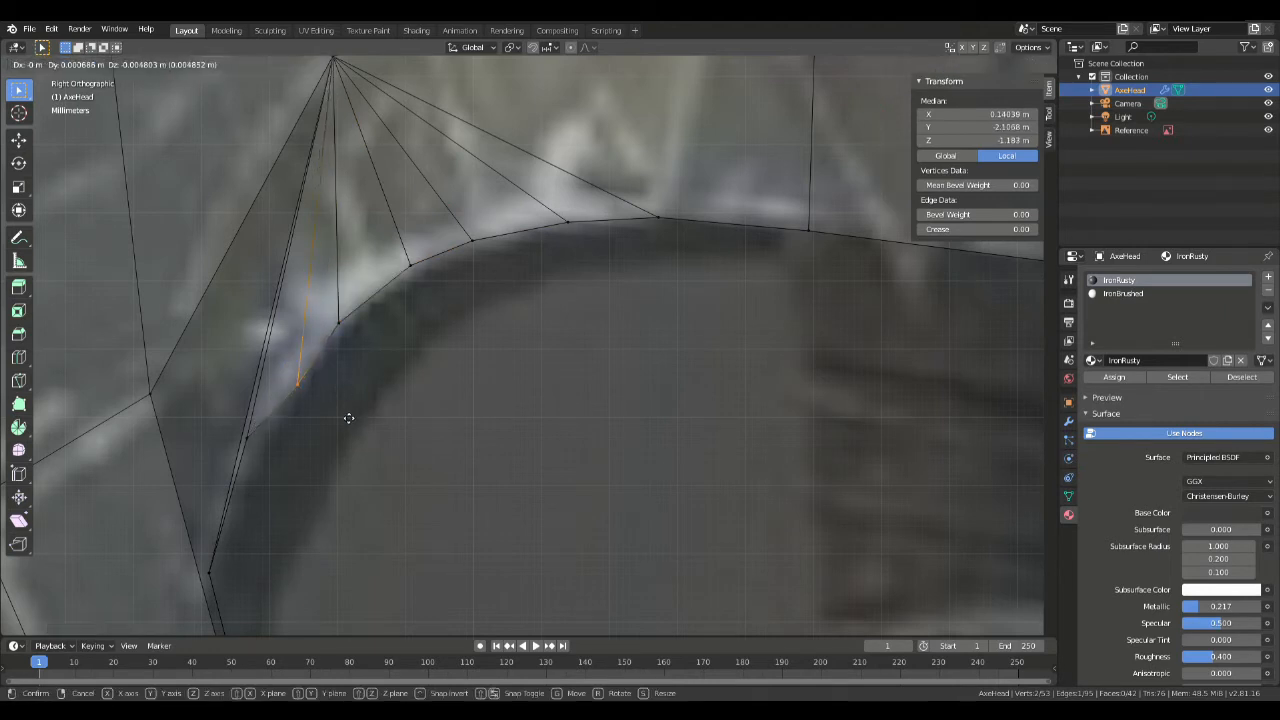
click(349, 420)
Step: Move the next two vertices on the descending part of the inner curve onto the reference edge
drag(337, 466, 213, 425)
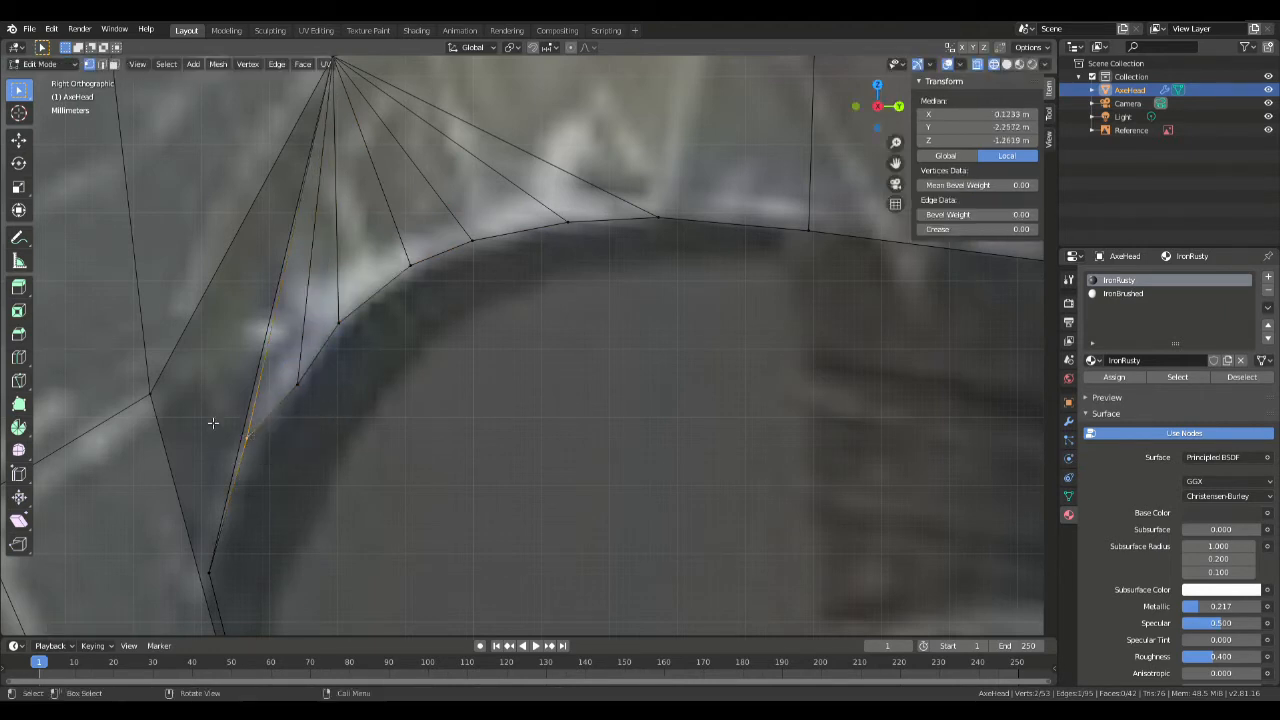
key(g)
click(286, 474)
drag(265, 589, 189, 555)
key(g)
click(271, 572)
Step: Move the inner-edge vertex below the curve, partway towards the blade tip, to align it with the reference outline
shift+middle_drag(383, 554, 437, 203)
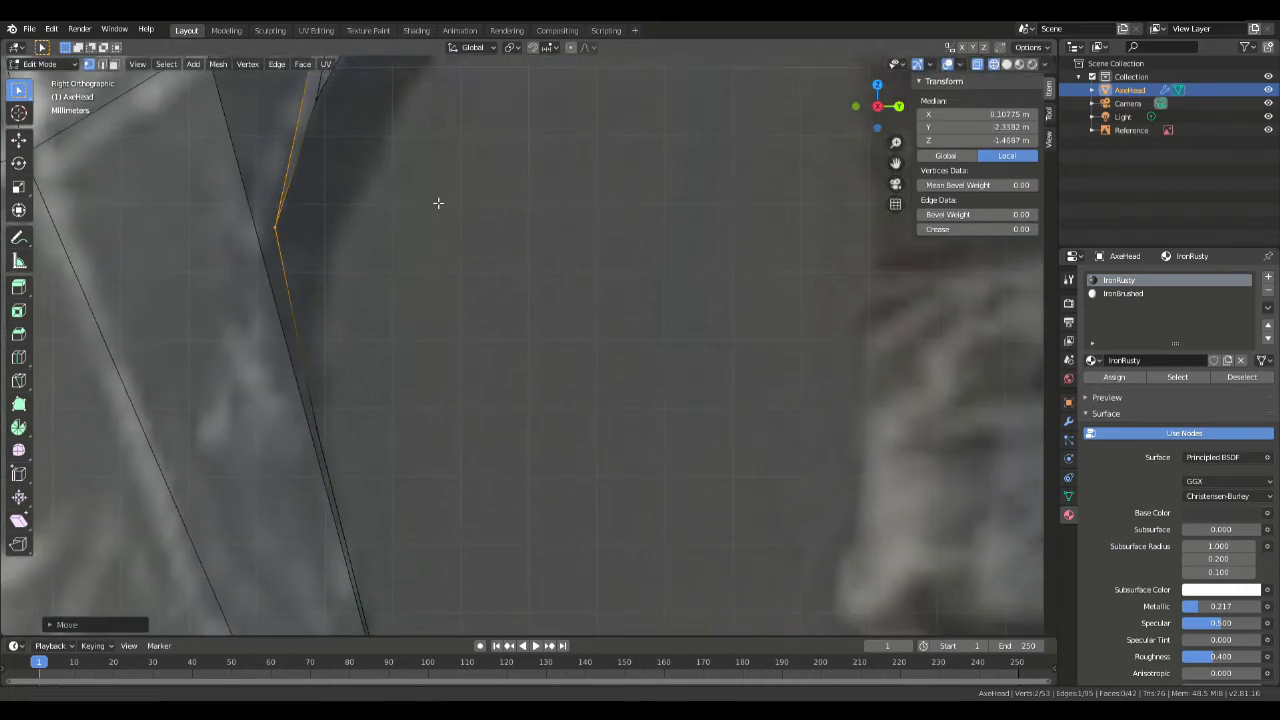
shift+middle_drag(393, 270, 427, 155)
scroll(424, 200, down, 5)
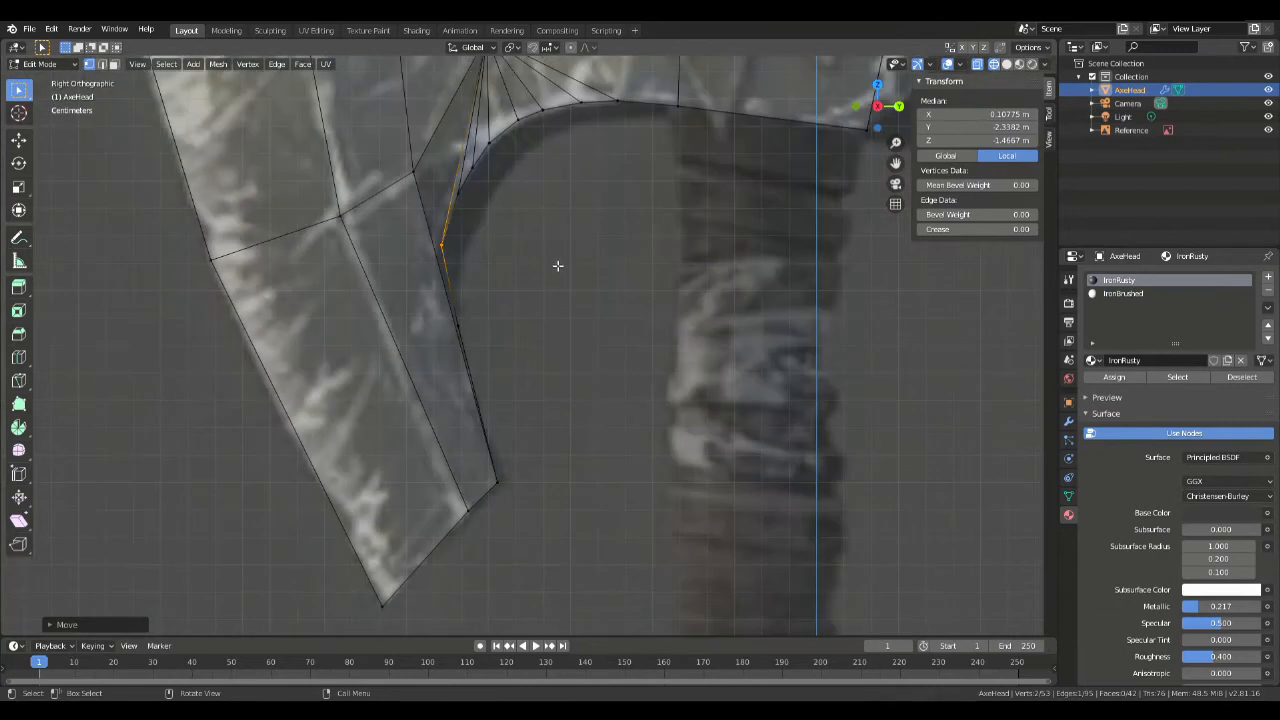
scroll(560, 257, up, 3)
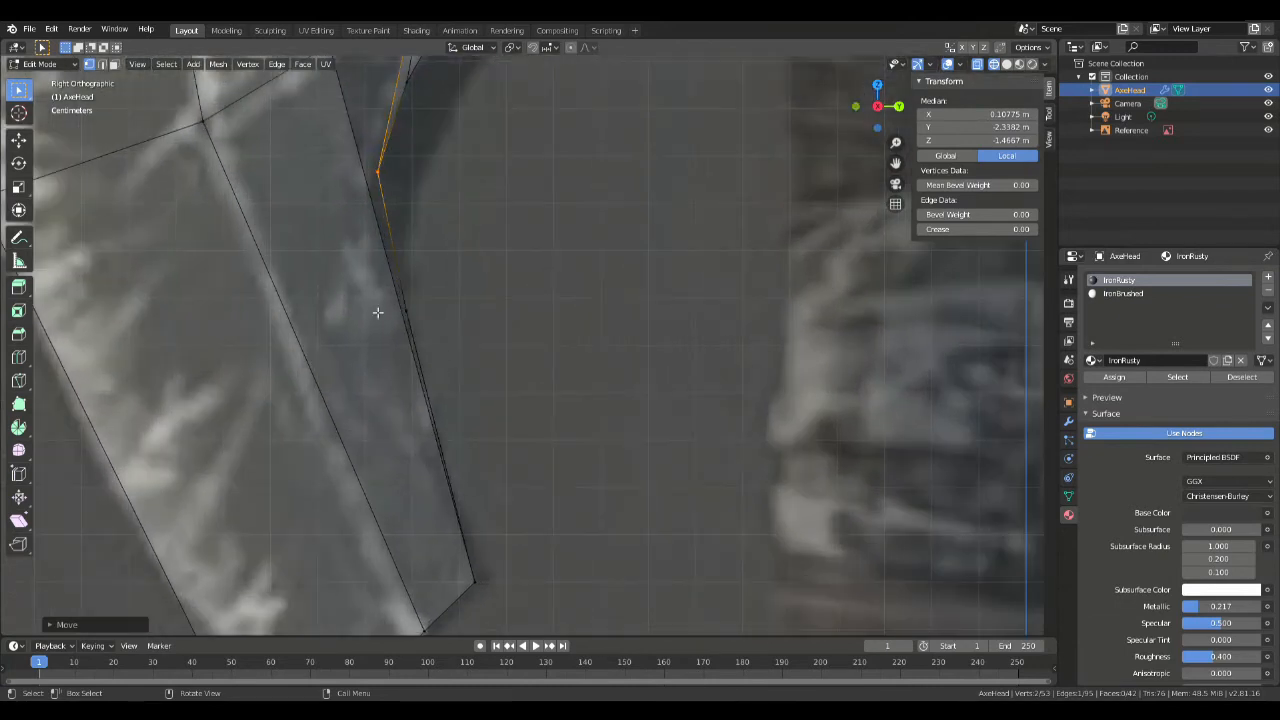
click(378, 313)
key(g)
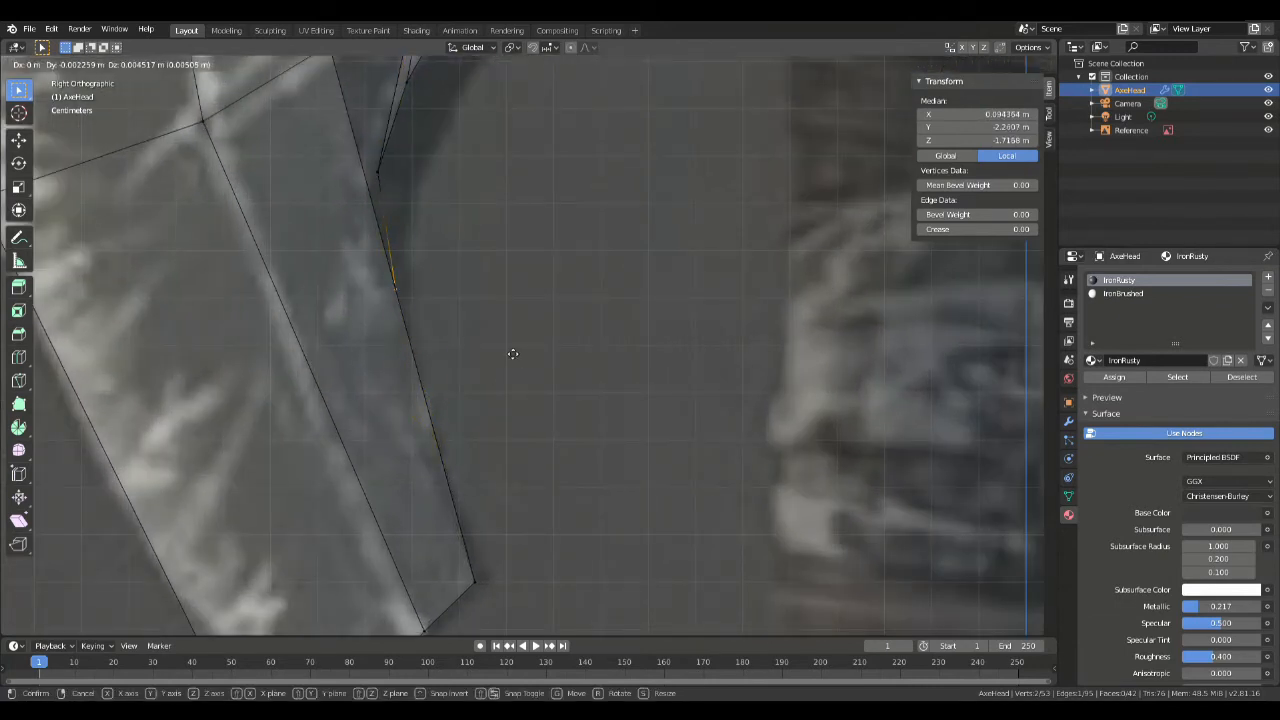
click(503, 354)
Step: Delete the long face between the blade's ridge and its inner edge below the curve
scroll(496, 340, down, 4)
key(3)
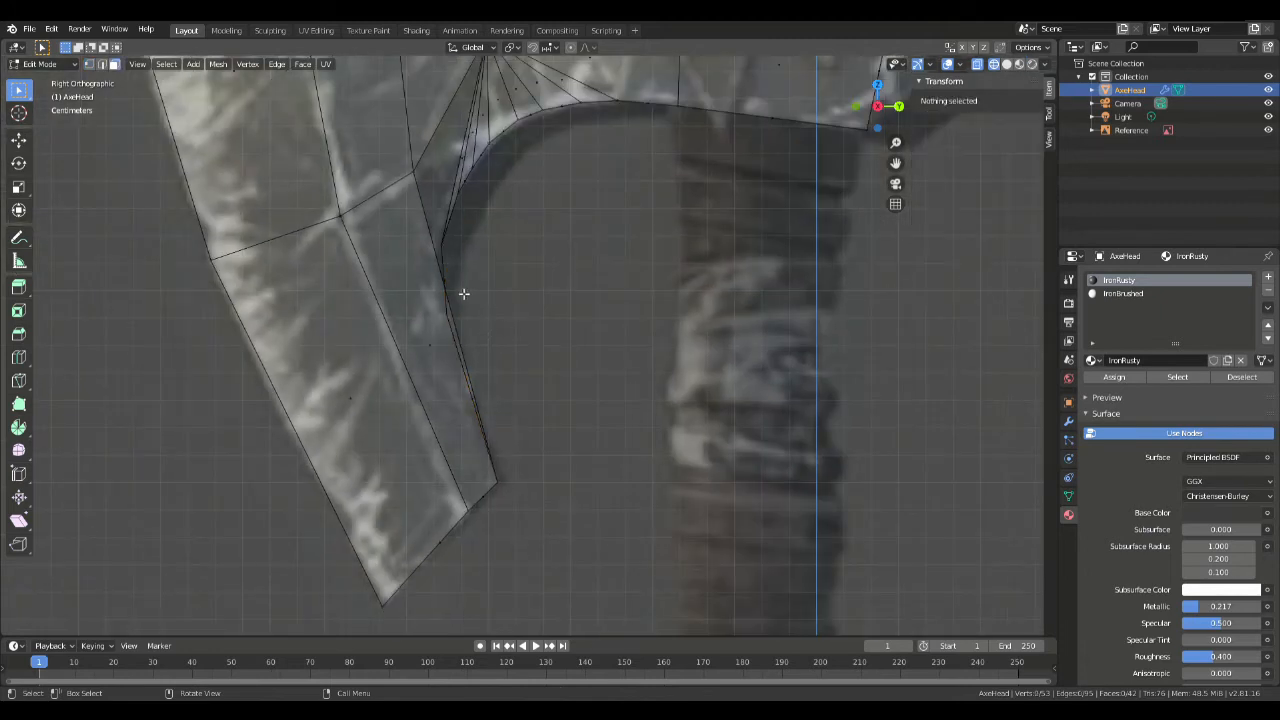
click(424, 346)
key(x)
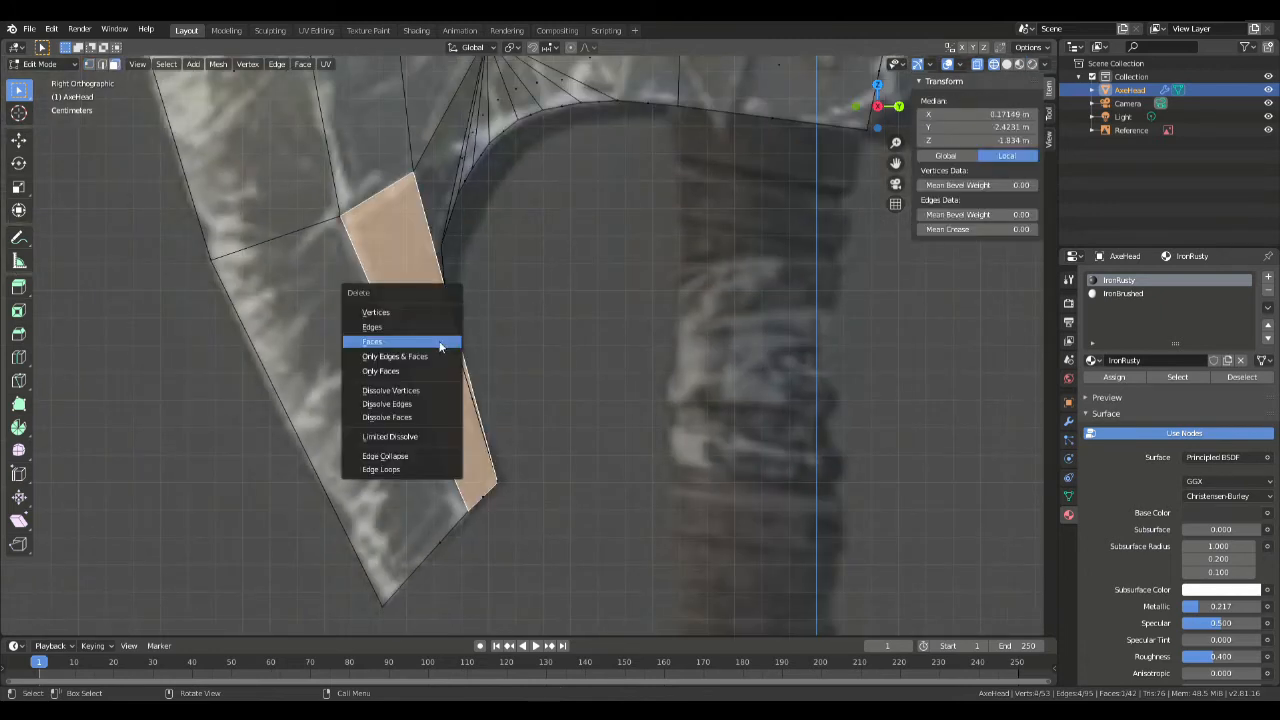
click(416, 343)
Step: Fill a triangular face between the fan's shared vertex, the neighbouring ridge vertex and the front vertex on the inner curve
middle_drag(600, 306, 633, 322)
scroll(633, 322, up, 5)
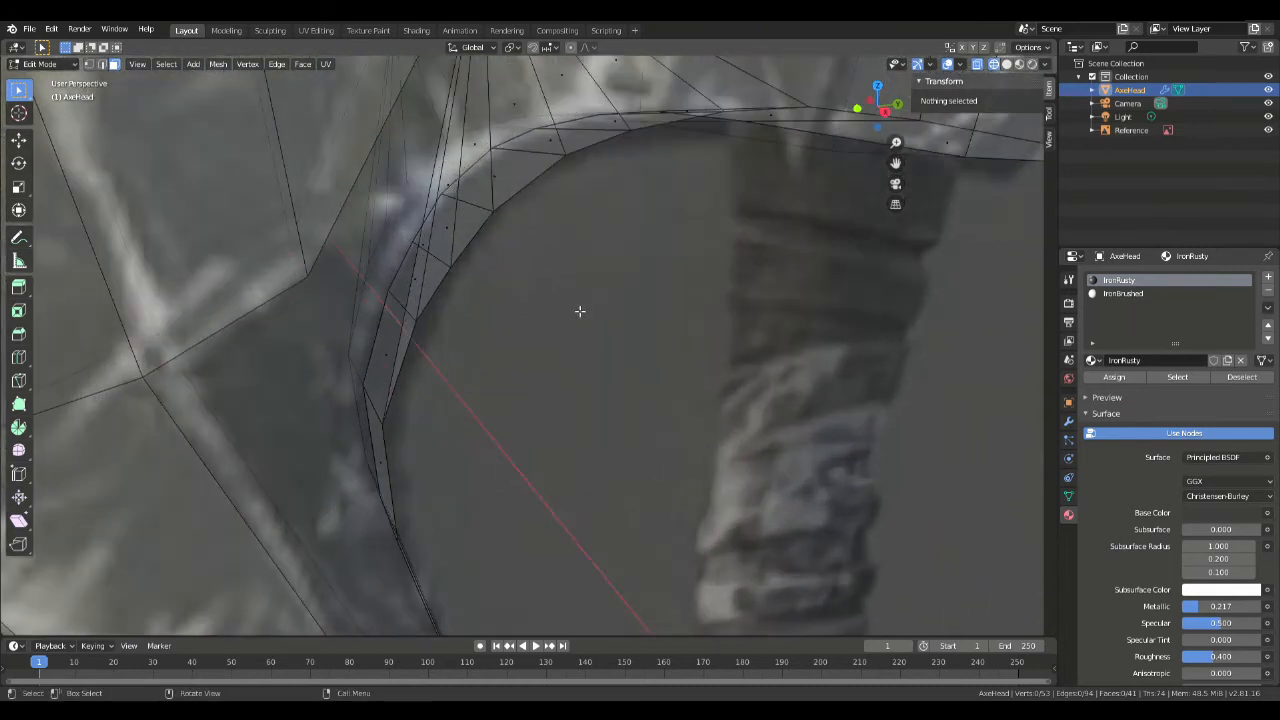
middle_drag(573, 346, 465, 246)
key(1)
middle_drag(534, 300, 565, 277)
click(338, 182)
shift+click(426, 334)
middle_drag(612, 341, 534, 120)
key(f)
shift+click(528, 117)
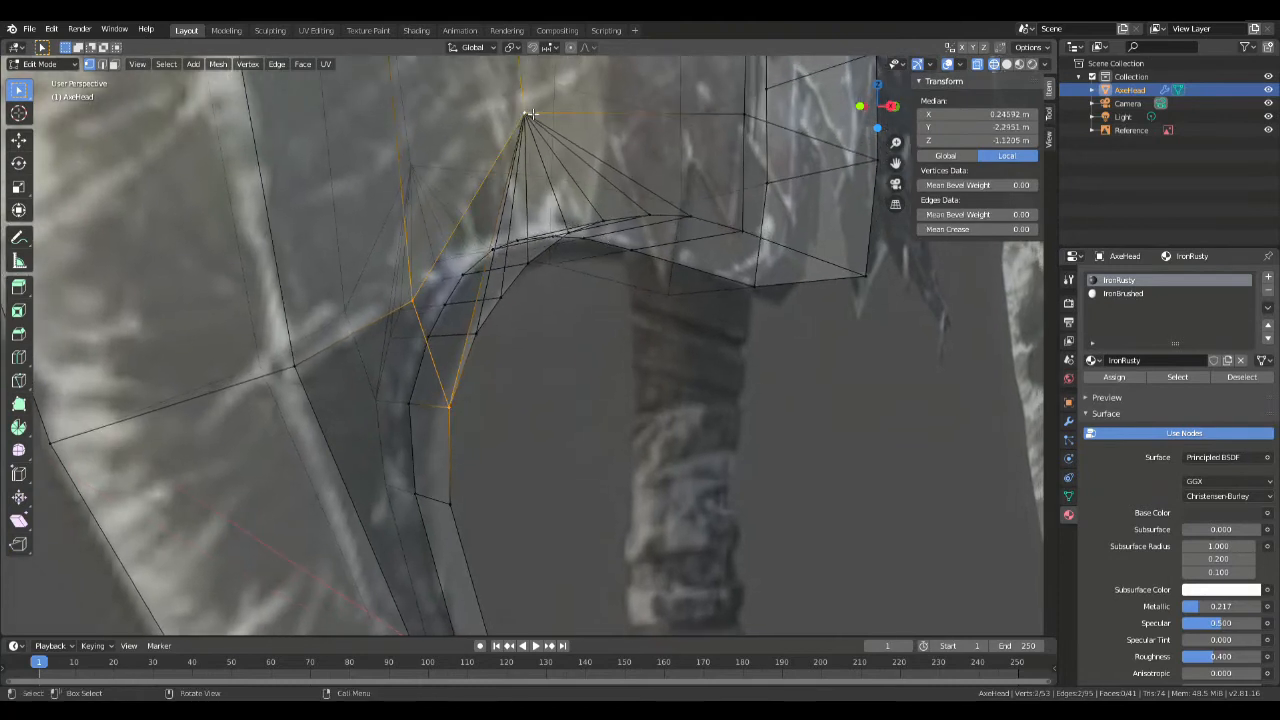
key(f)
Step: Fill a four-sided face between the two ridge vertices and the two front vertices at the lower end of the inner curve
middle_drag(607, 152, 553, 258)
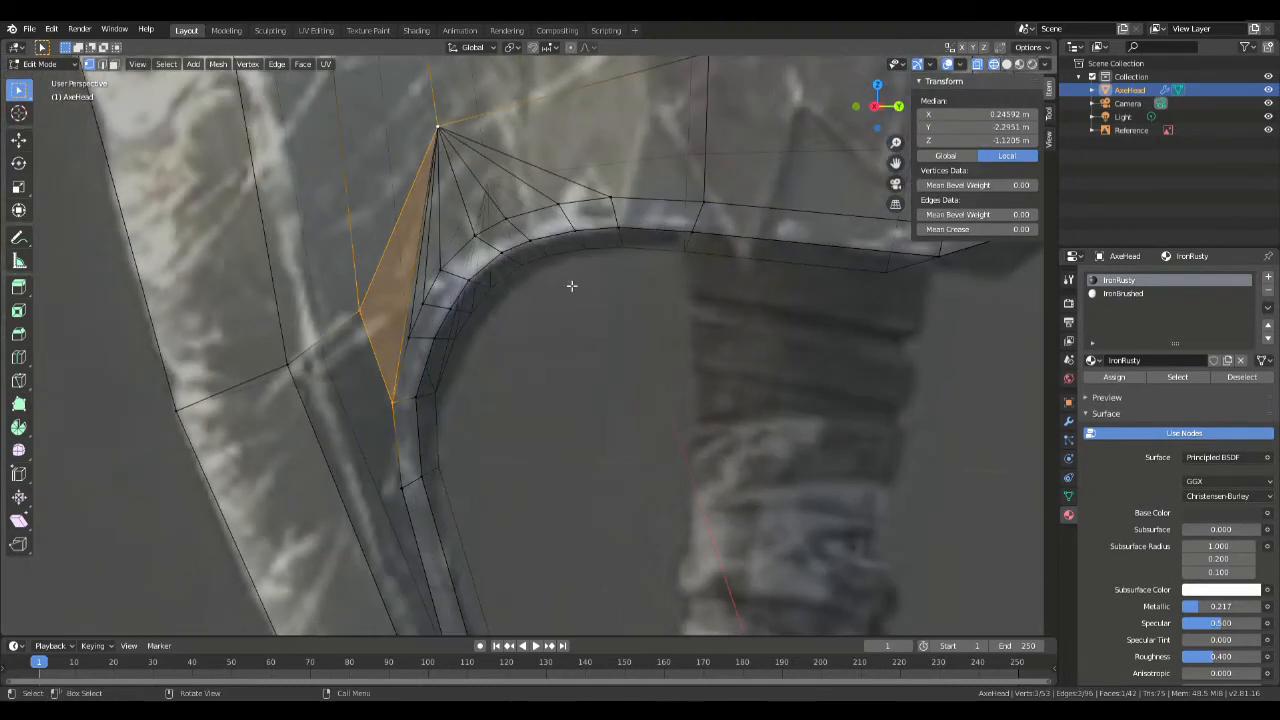
middle_drag(620, 354, 383, 258)
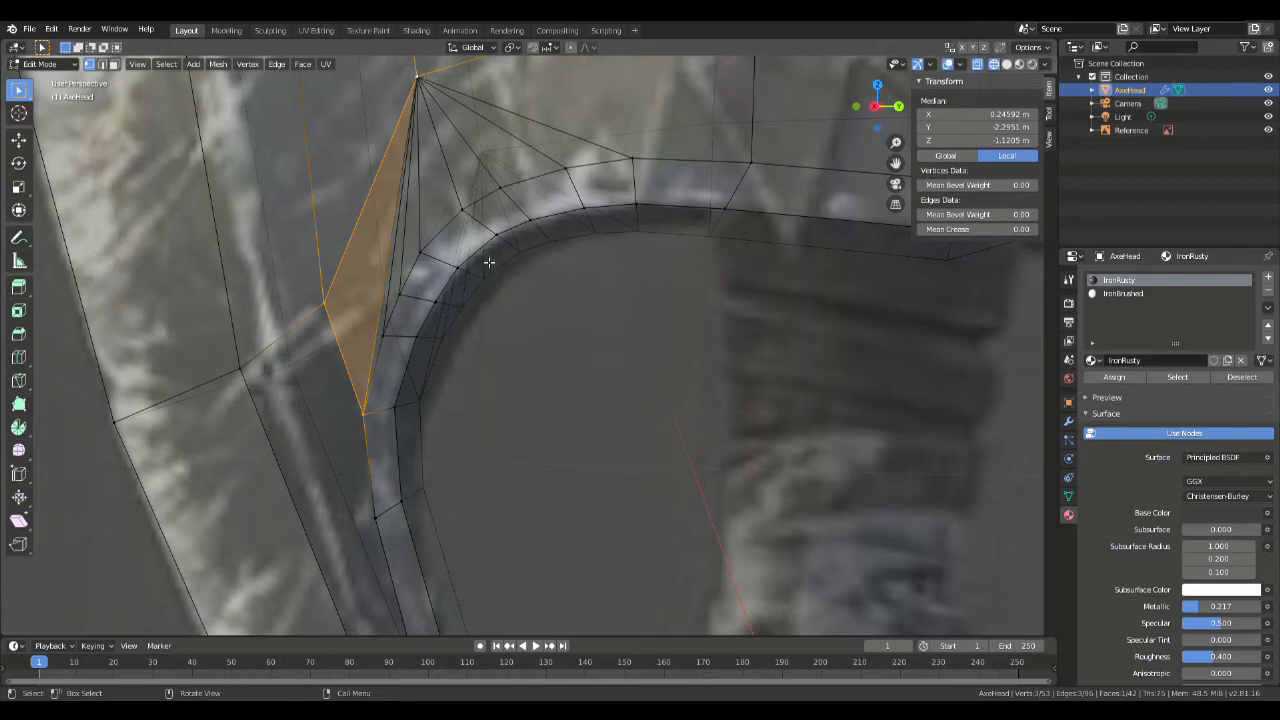
middle_drag(424, 120, 520, 310)
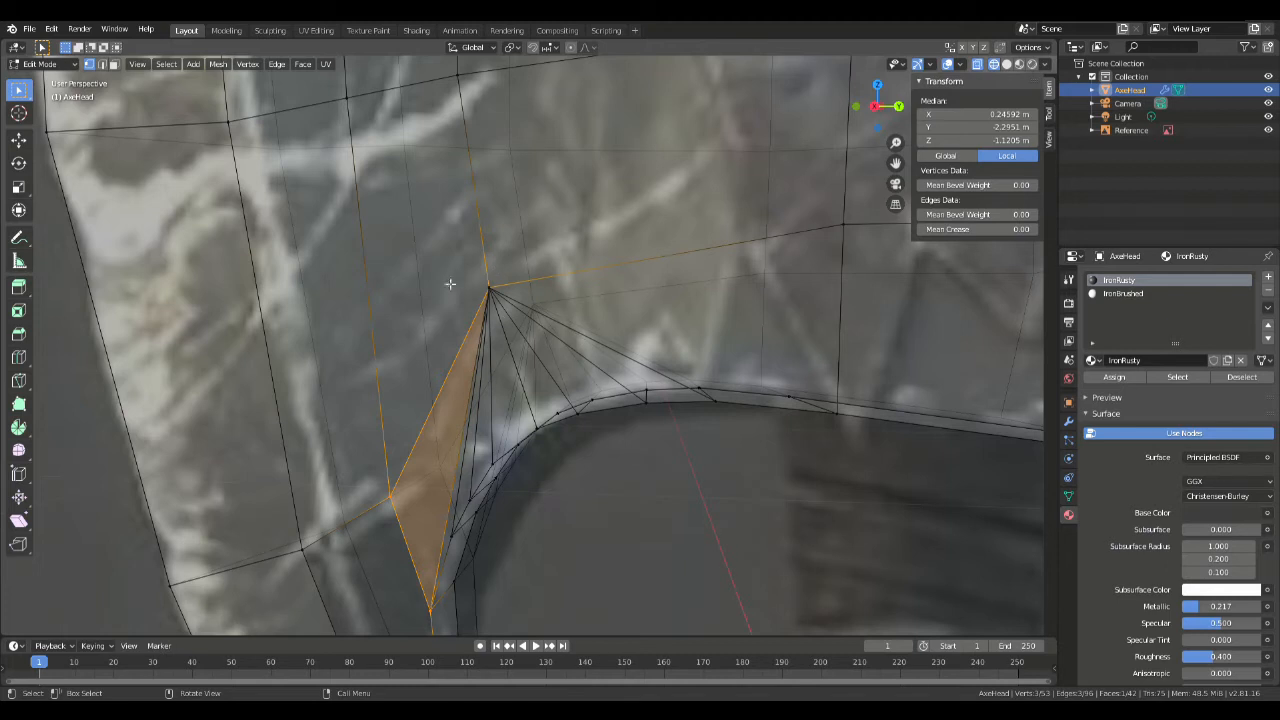
middle_drag(516, 312, 544, 356)
click(526, 404)
middle_drag(526, 404, 591, 320)
shift+click(367, 197)
key(f)
shift+click(474, 160)
shift+click(497, 222)
key(f)
middle_drag(497, 222, 470, 250)
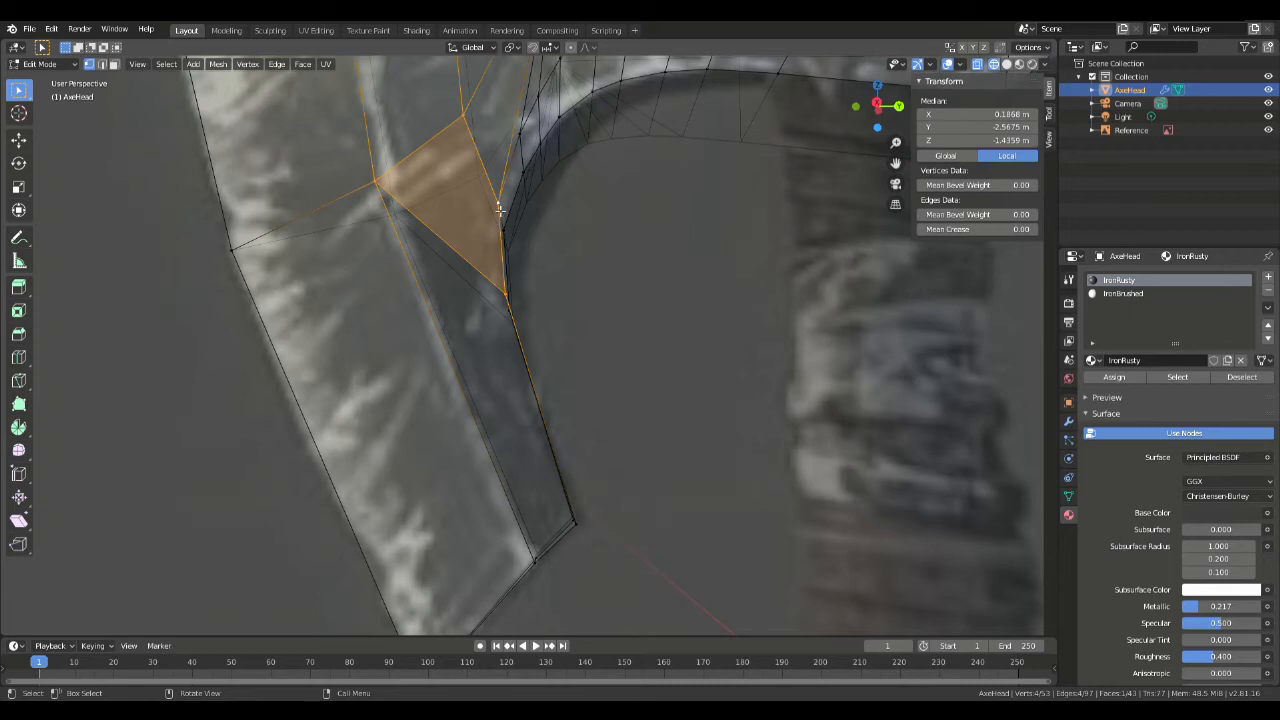
Step: Fill the remaining four-sided gap down to the blade tip between the ridge and the inner edge with a face
middle_drag(522, 220, 689, 191)
click(349, 152)
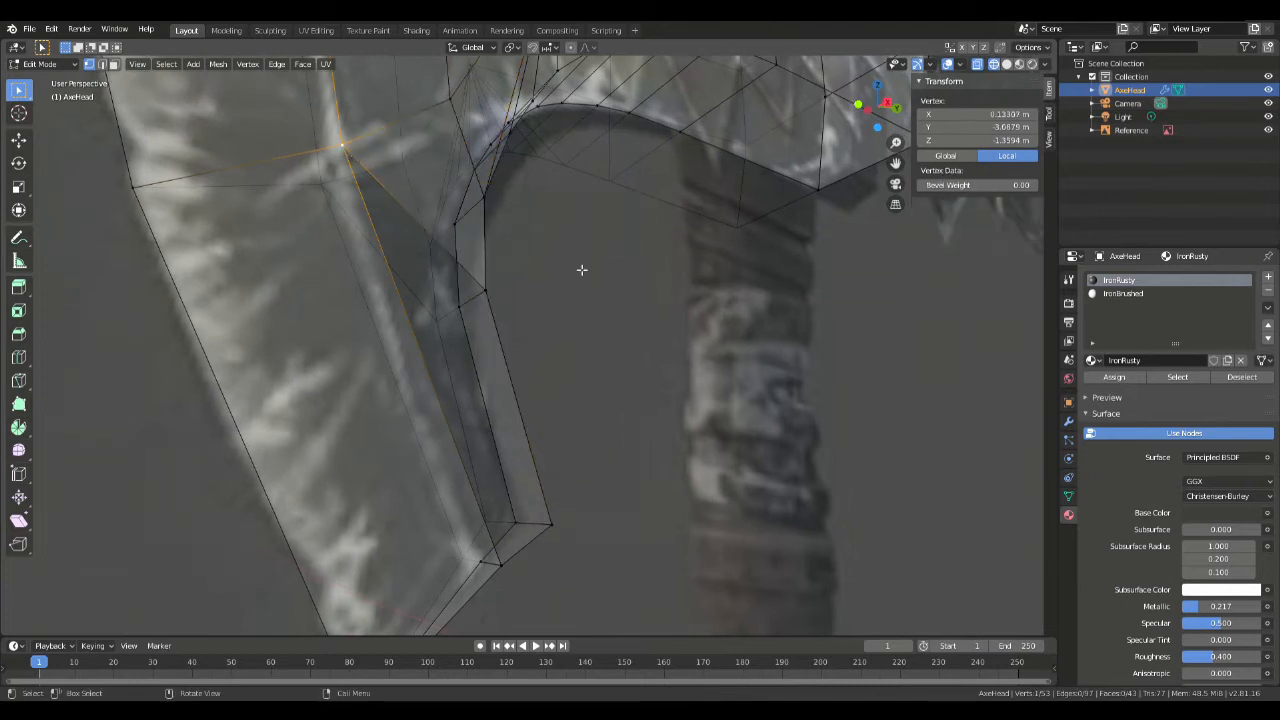
shift+click(484, 290)
shift+click(550, 524)
shift+click(500, 564)
key(f)
middle_drag(651, 378, 641, 339)
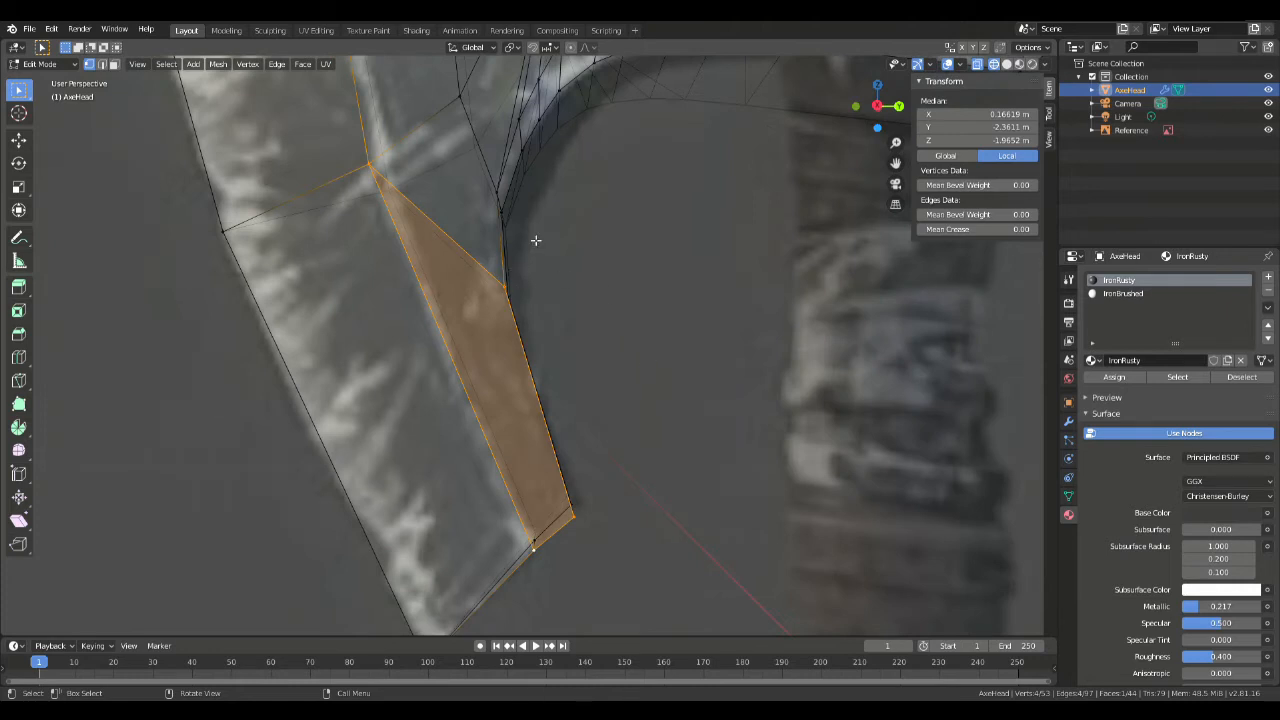
Step: Try moving the front vertex at the lower end of the inner curve inward, and undo that move
click(510, 286)
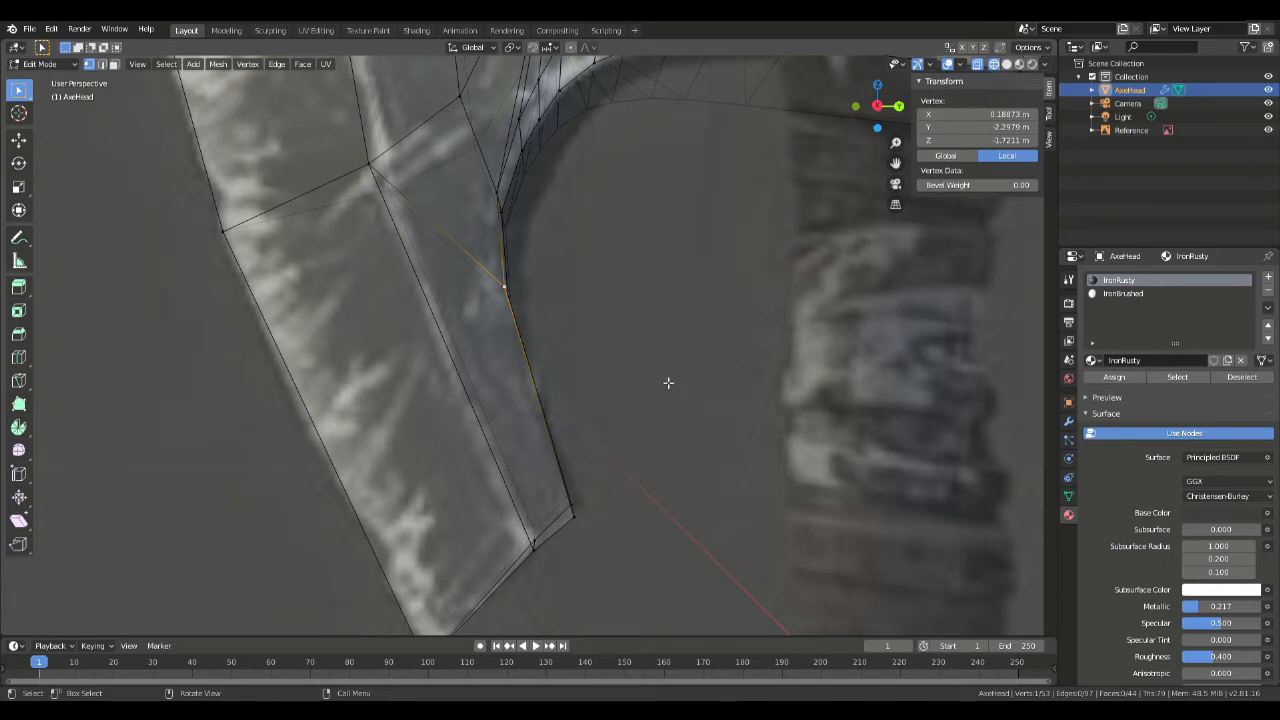
middle_drag(668, 380, 576, 330)
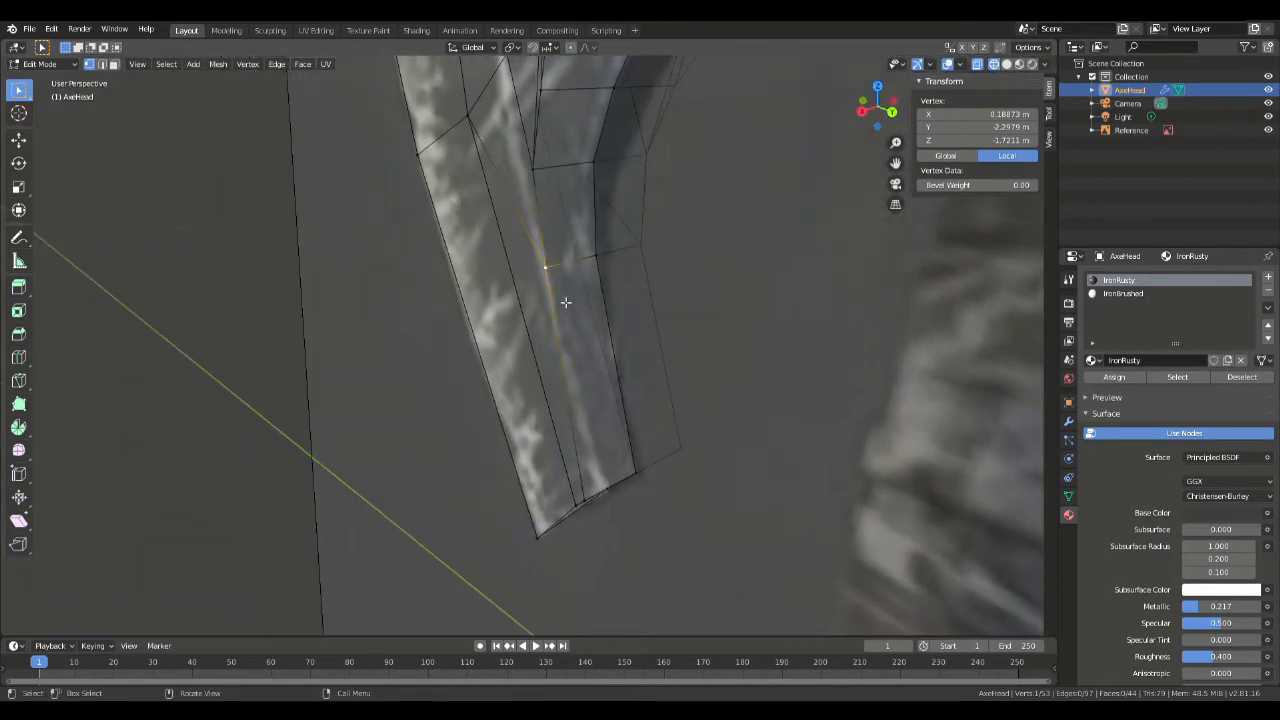
key(g)
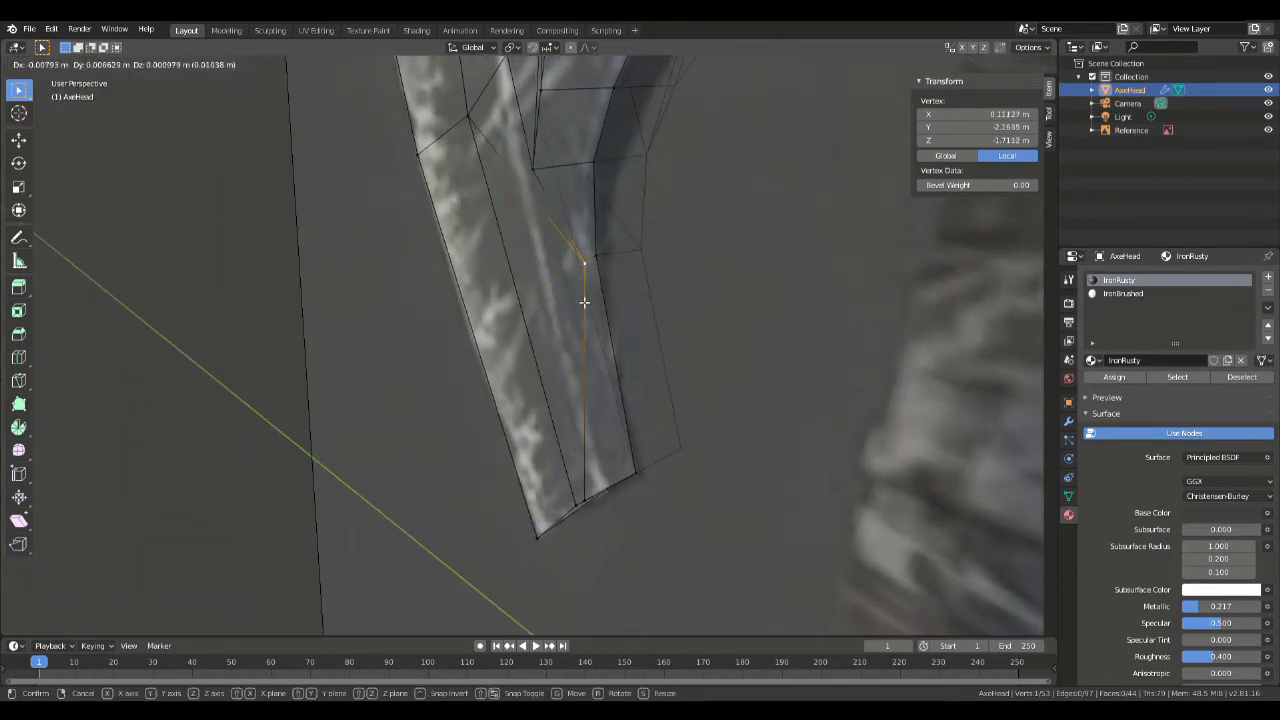
click(526, 266)
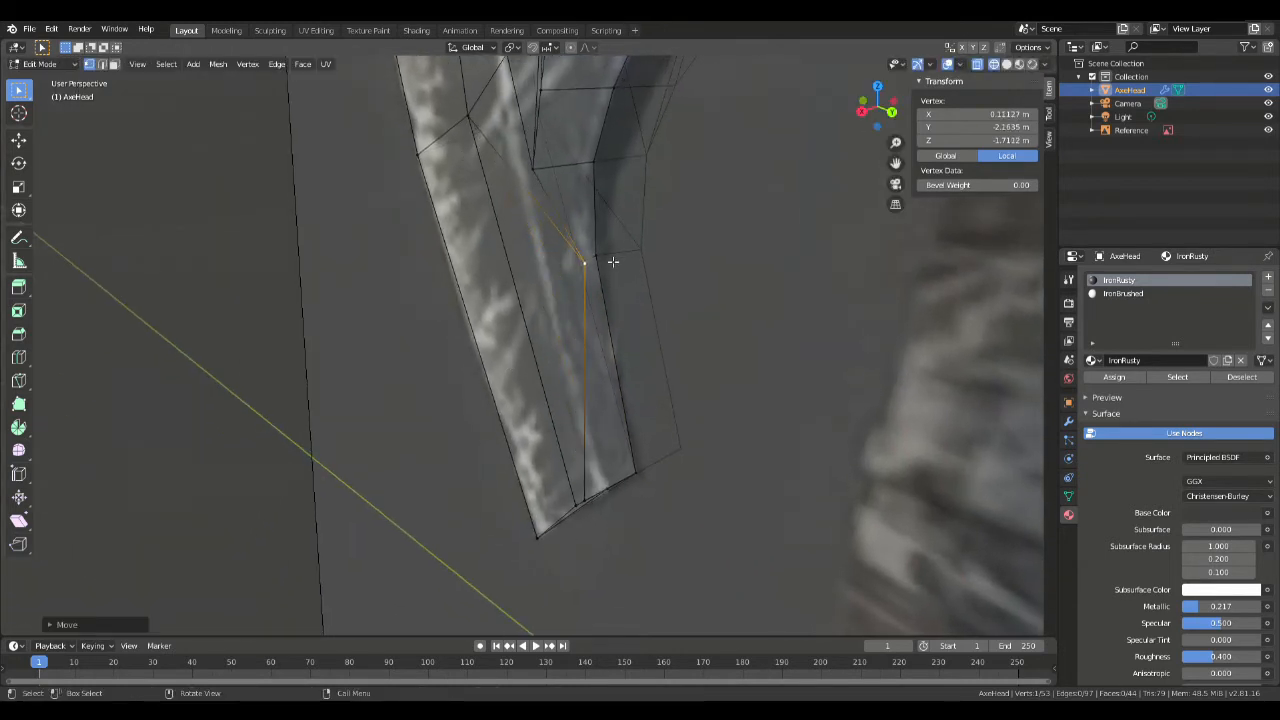
key(ctrl+z)
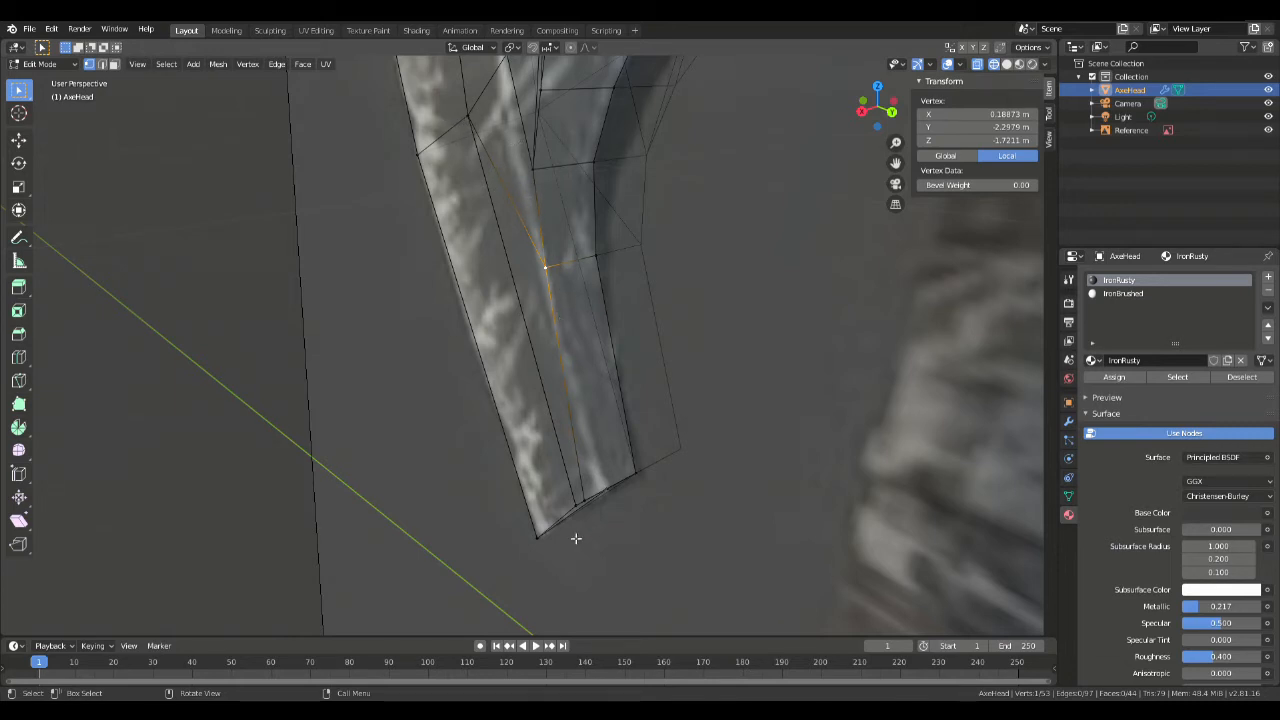
Step: Examine the rebuilt faces and edges around the axe head's inner curve from several angles
middle_drag(742, 254, 819, 240)
middle_drag(584, 136, 630, 275)
scroll(587, 156, up, 4)
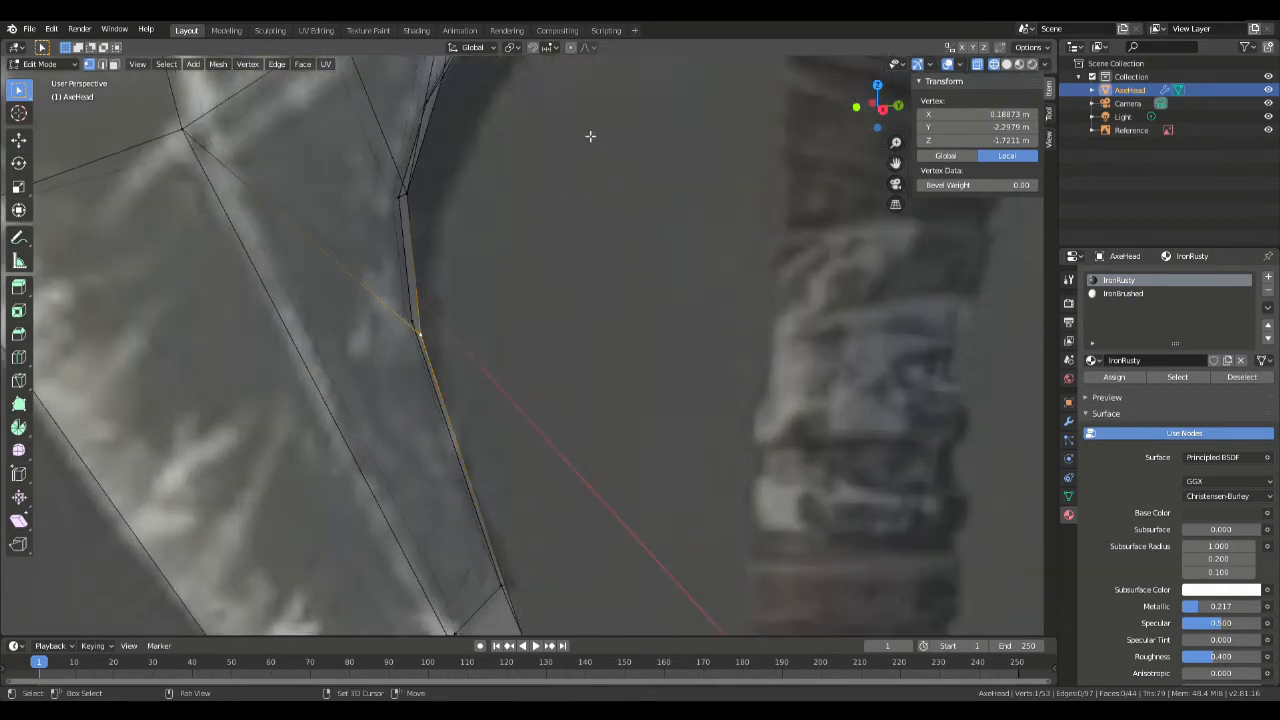
shift+middle_drag(591, 134, 620, 431)
middle_drag(612, 335, 493, 311)
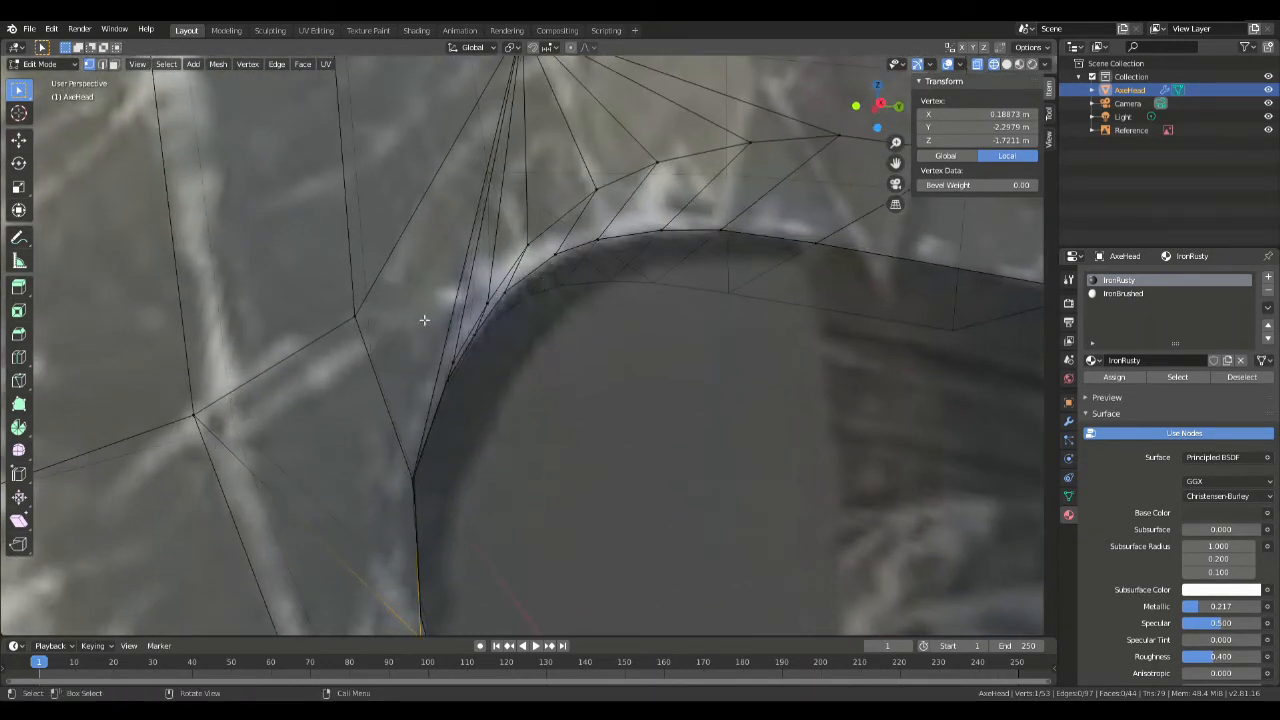
shift+middle_drag(530, 180, 546, 342)
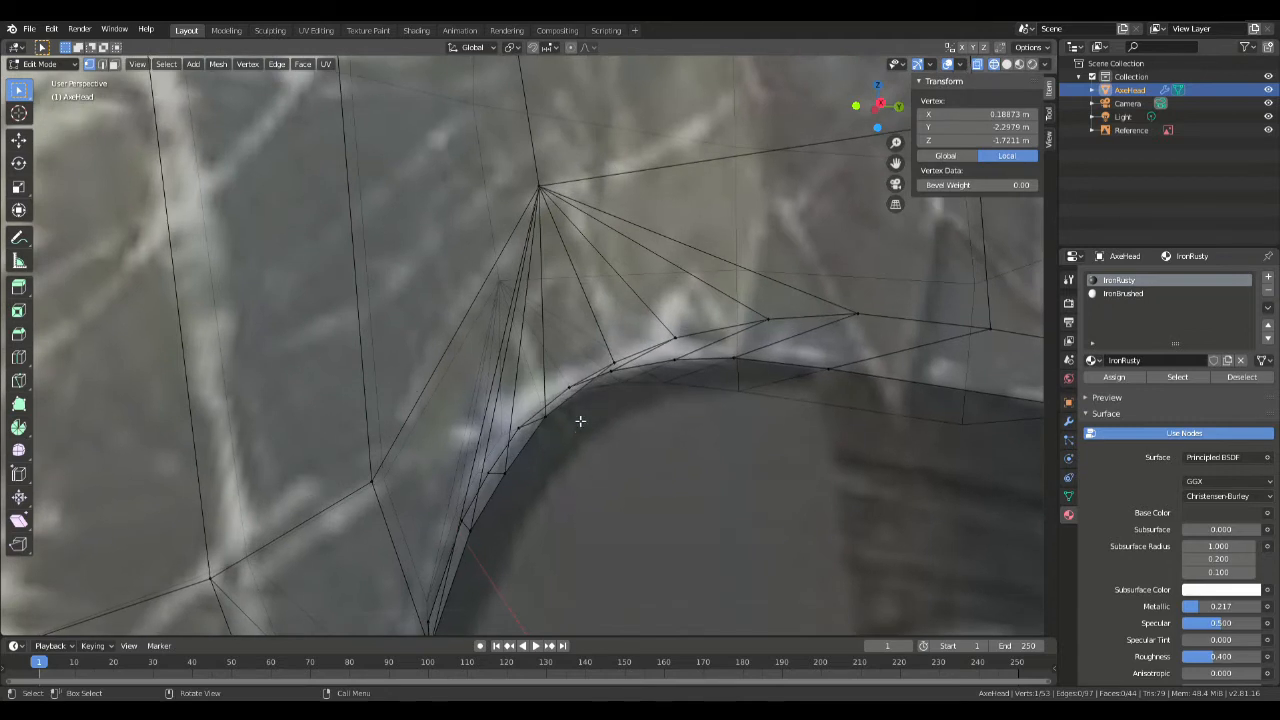
shift+middle_drag(580, 431, 584, 315)
scroll(525, 305, down, 4)
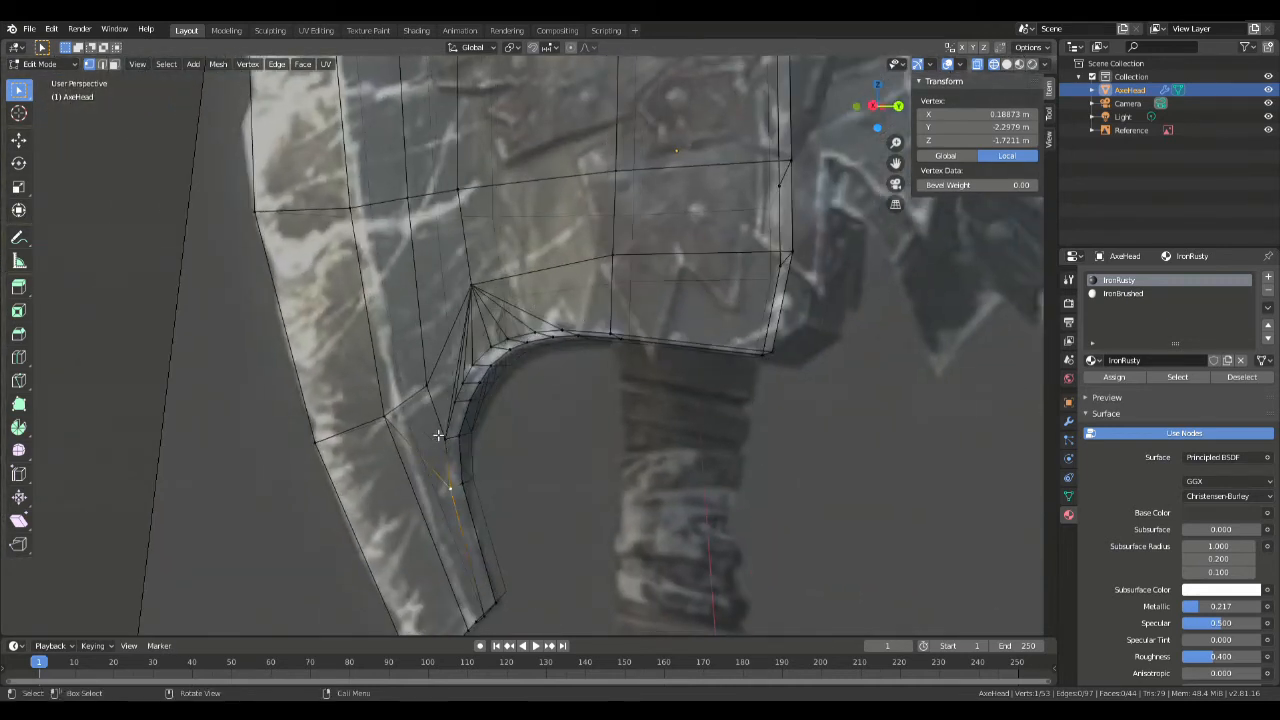
middle_drag(497, 325, 547, 330)
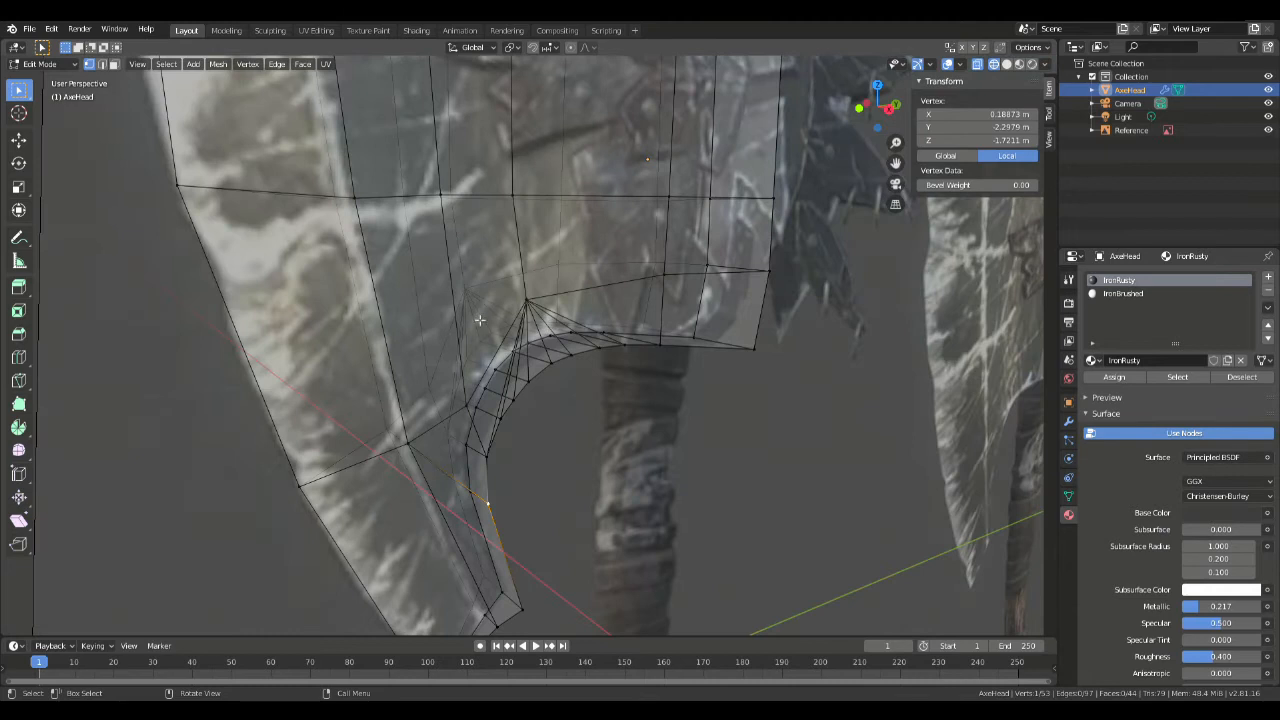
key(KP_1)
key(KP_3)
scroll(492, 283, down, 6)
middle_drag(492, 283, 614, 265)
Step: Switch to Object Mode, show the axe head in Material Preview shading, and hide the Reference image
key(Tab)
click(703, 296)
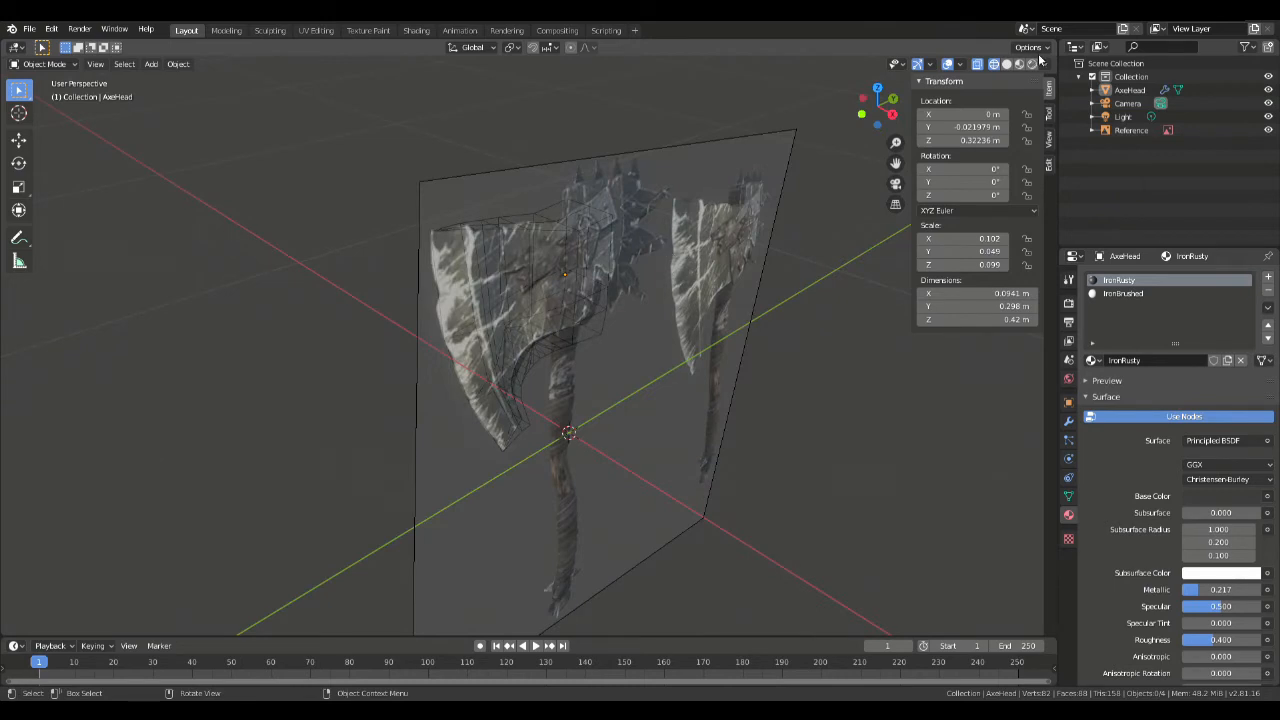
click(977, 63)
click(1268, 130)
middle_drag(600, 210, 553, 321)
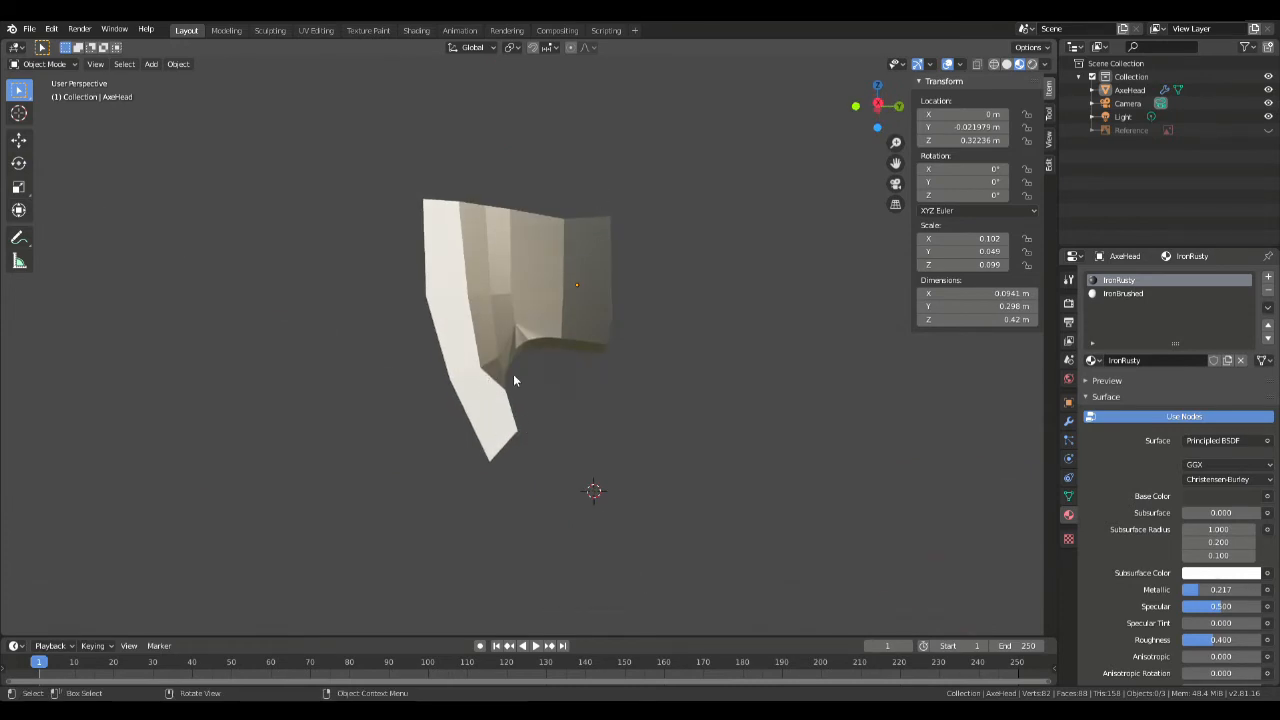
Step: Show the Reference image again and compare the axe head's shape against it up close
click(1268, 130)
middle_drag(856, 260, 531, 368)
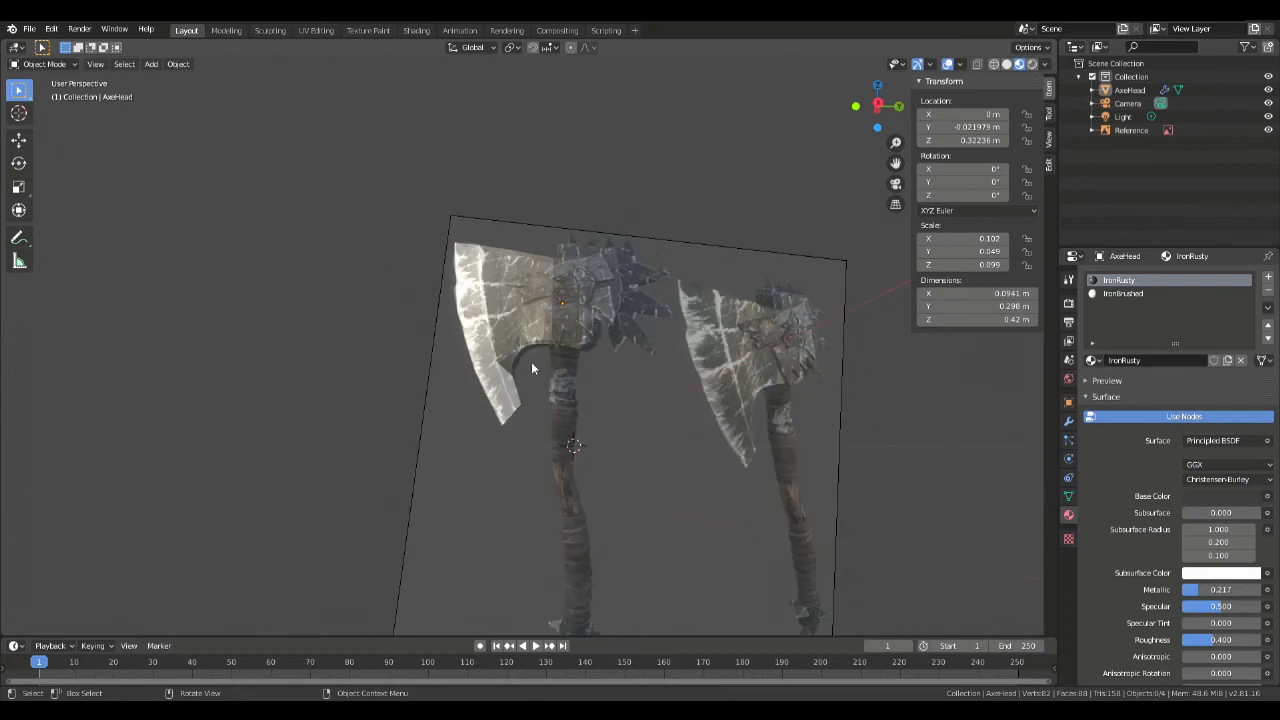
scroll(531, 368, up, 5)
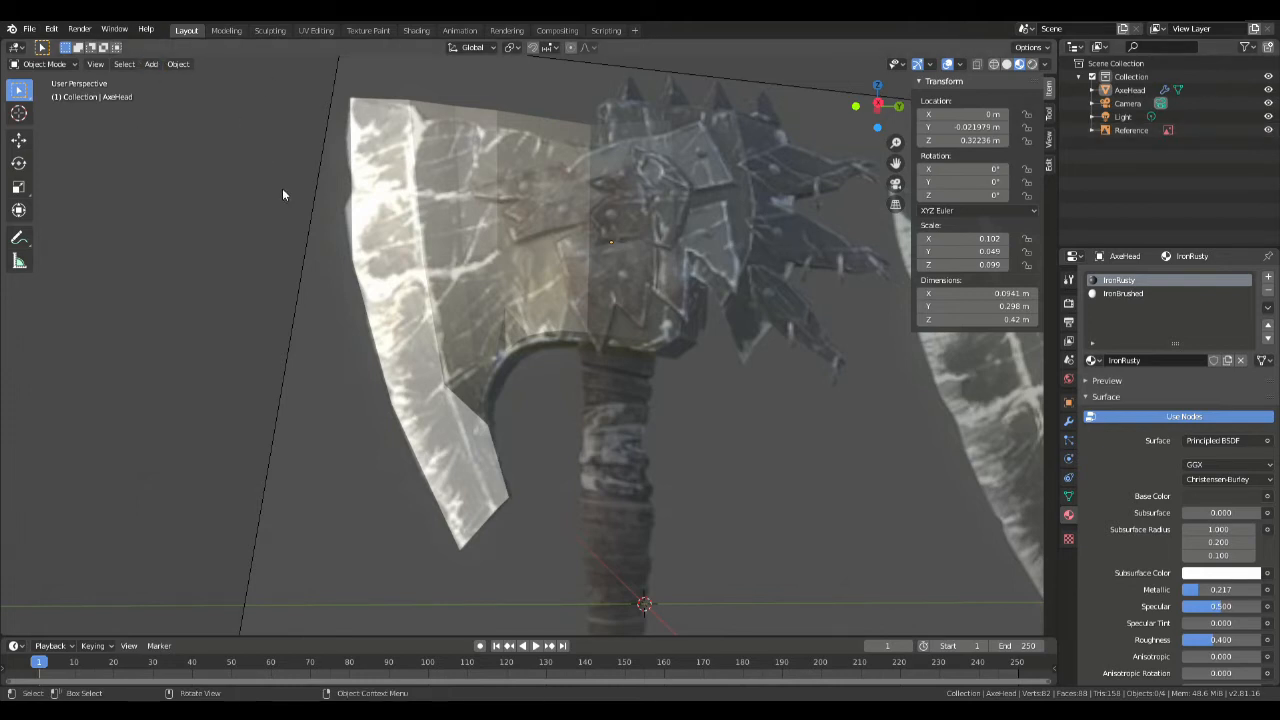
Step: Assign the IronRusty material to the inner faces along the axe head's lower tip, picking them with circle selection
key(Tab)
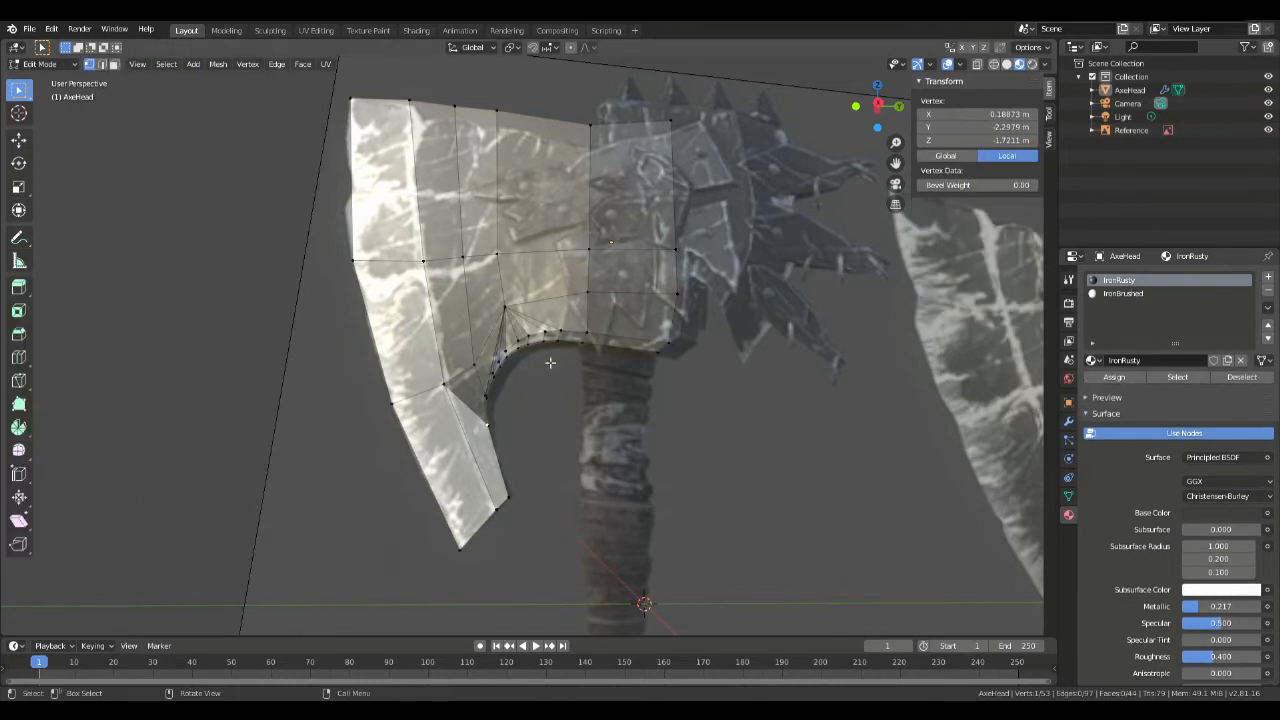
click(16, 92)
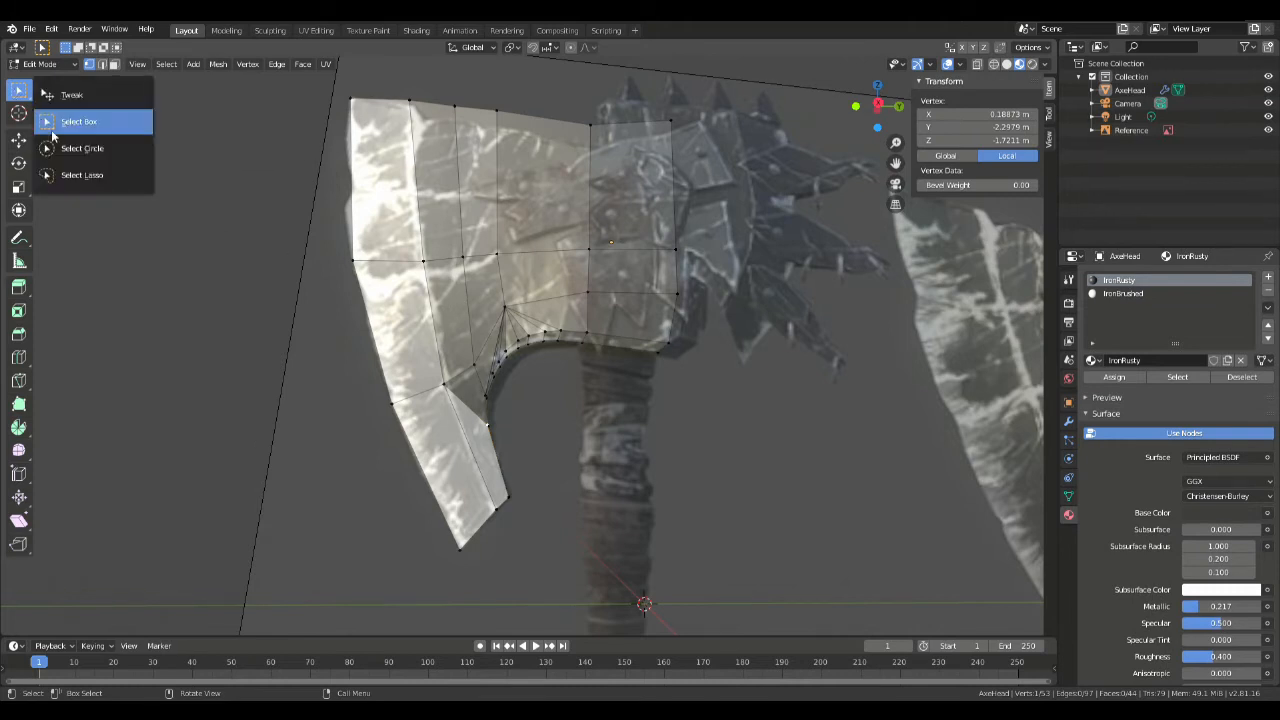
click(80, 148)
click(507, 421)
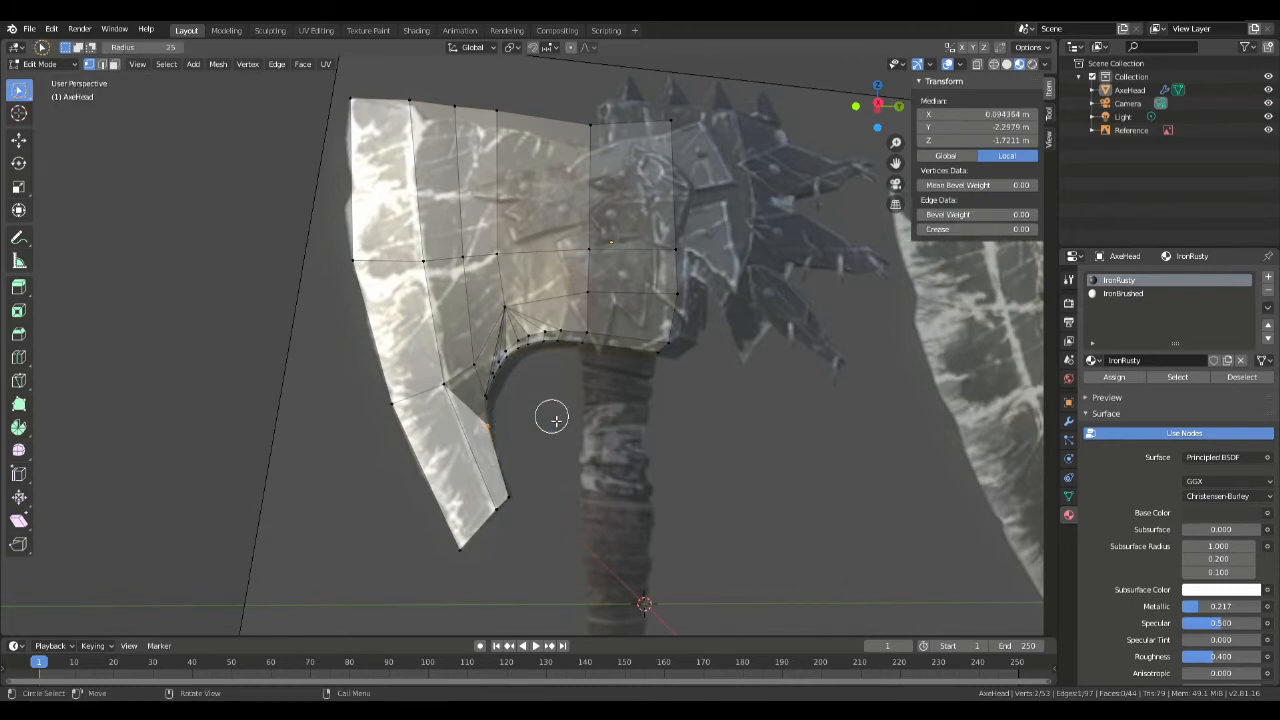
key(3)
click(498, 437)
middle_drag(575, 422, 666, 417)
click(516, 430)
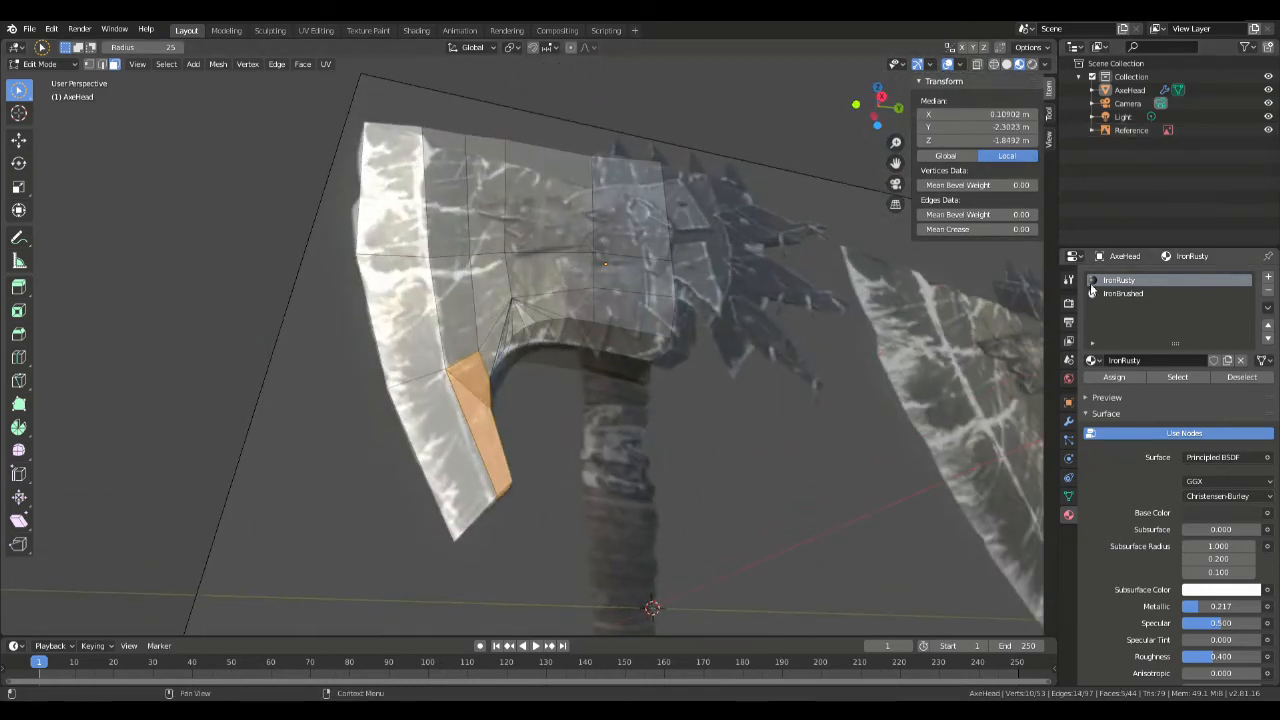
click(1122, 293)
click(1122, 280)
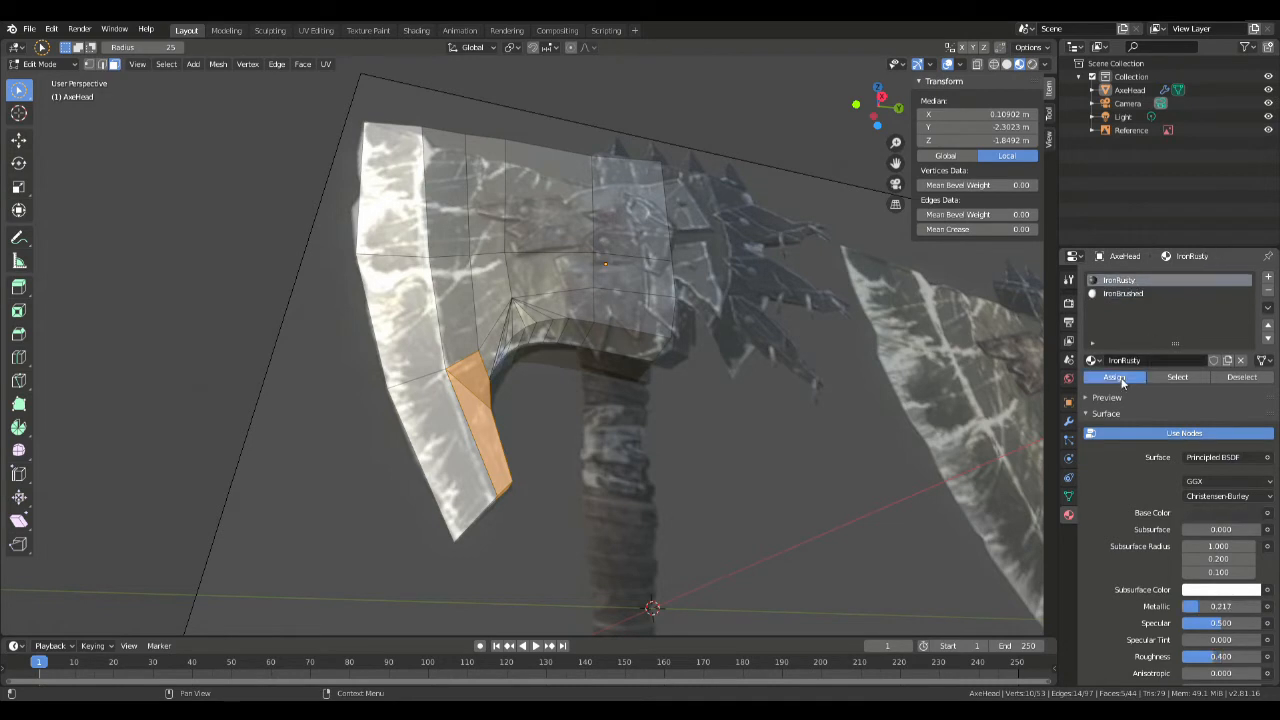
middle_drag(733, 262, 672, 272)
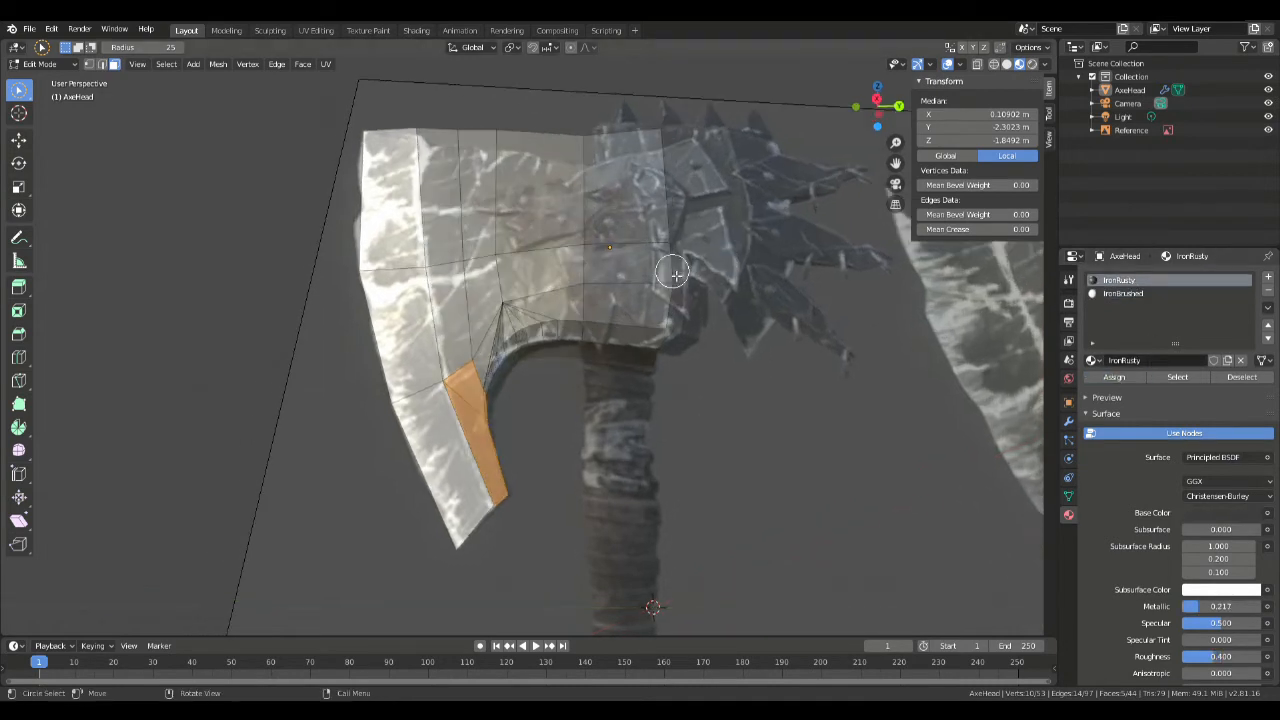
key(Tab)
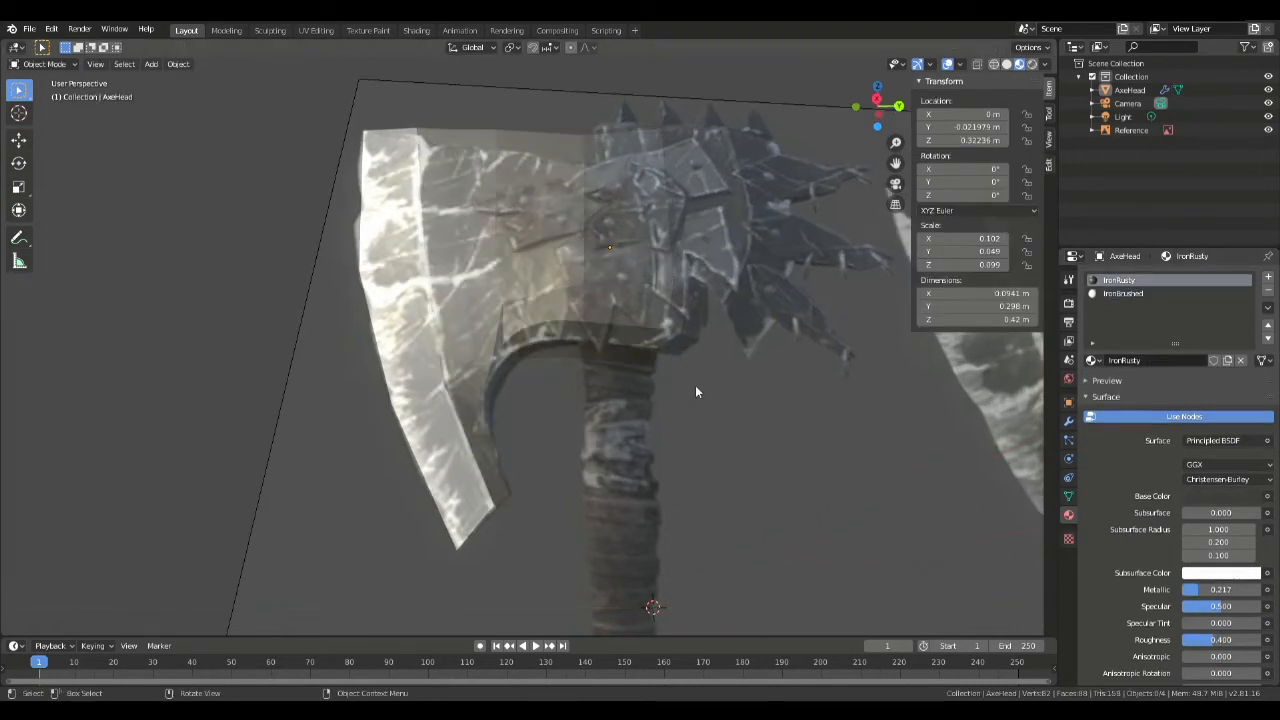
Step: Hide the Reference image and examine the axe head's shape, finishing in the right orthographic view
middle_drag(691, 380, 737, 443)
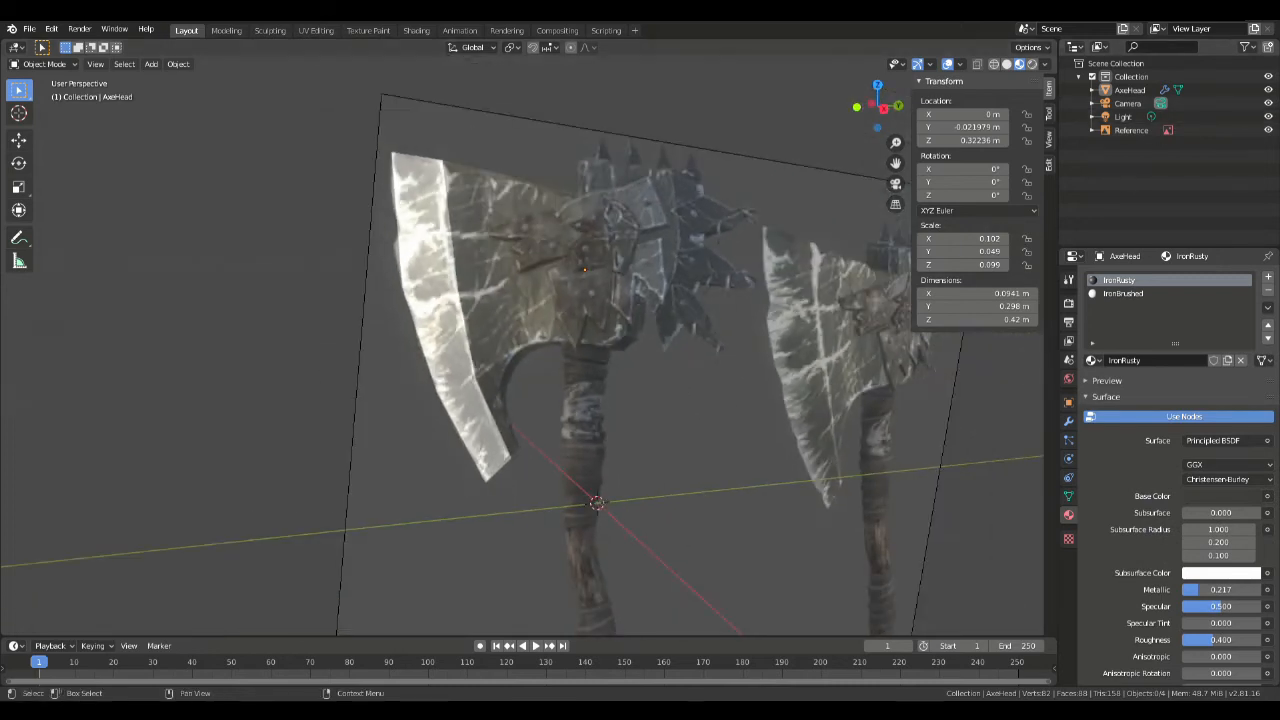
click(1268, 130)
middle_drag(686, 259, 650, 263)
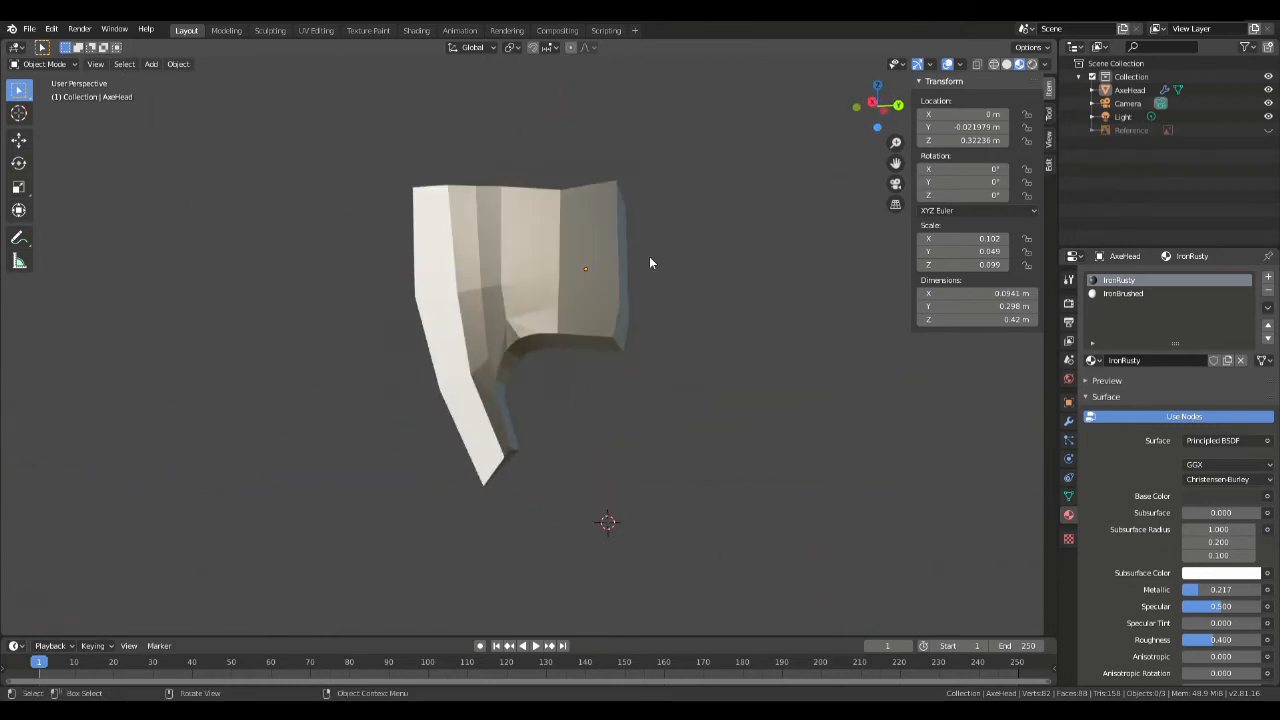
scroll(449, 391, down, 2)
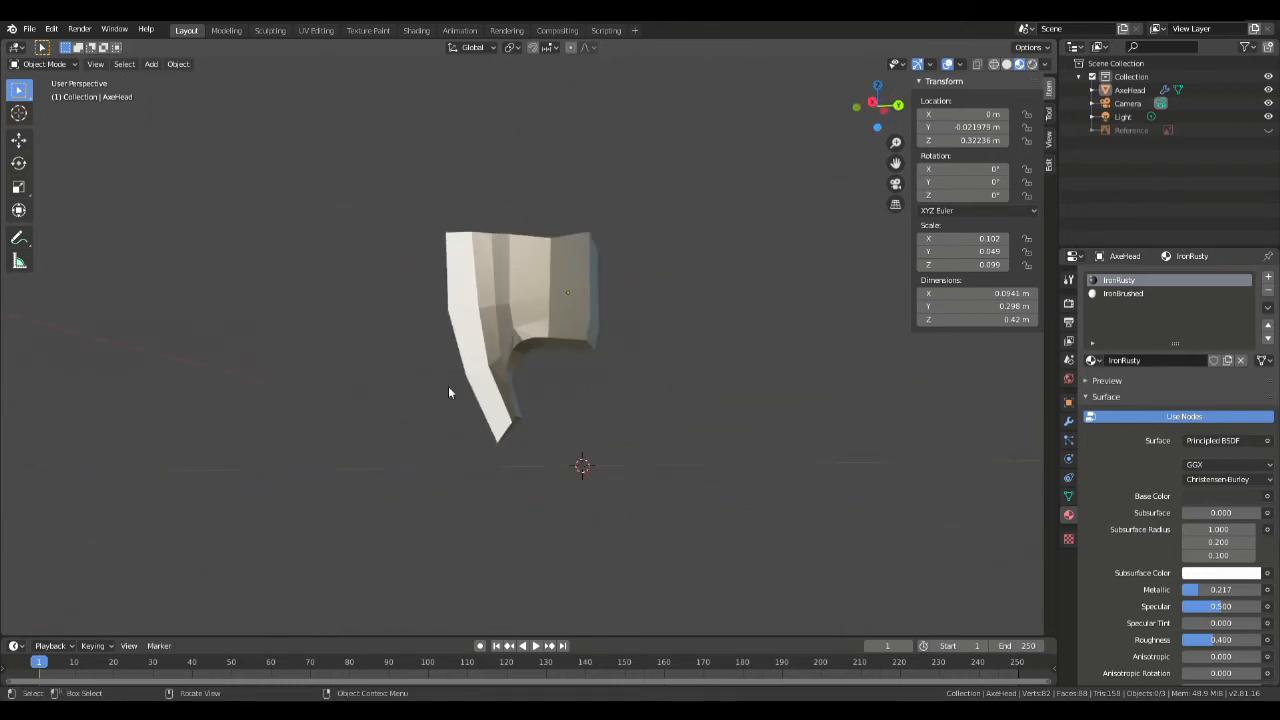
scroll(451, 318, up, 1)
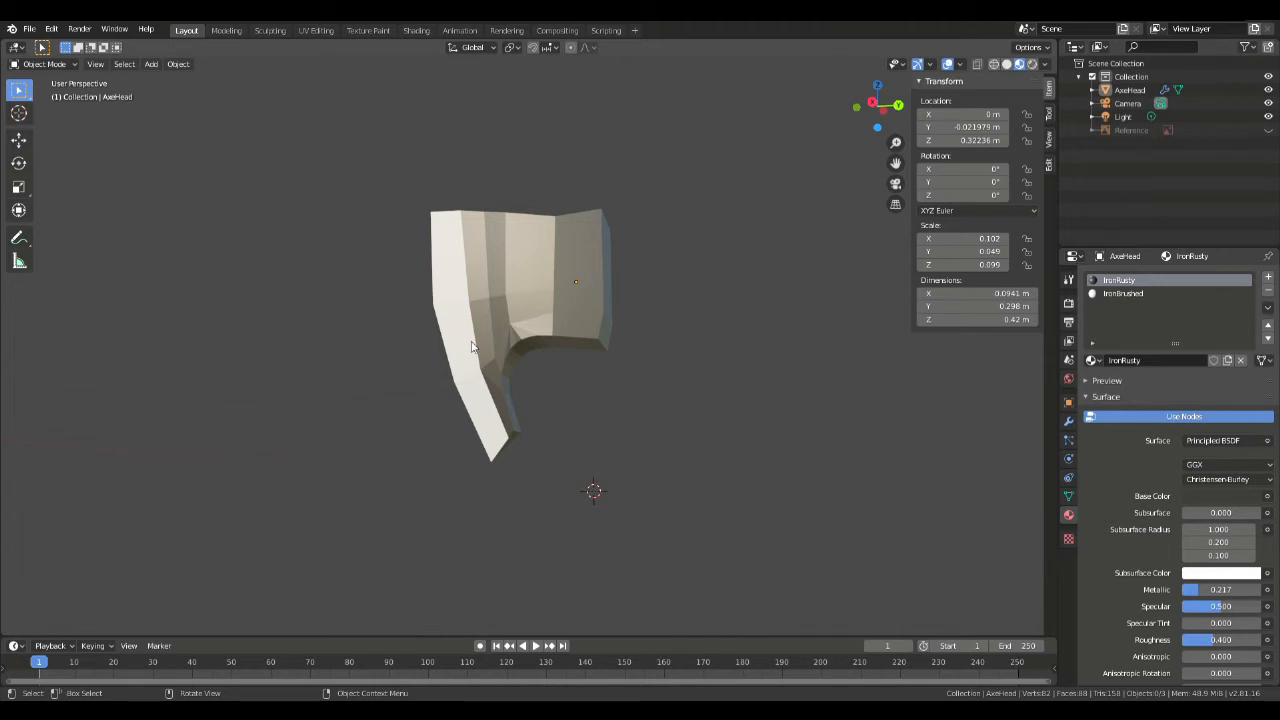
scroll(633, 331, down, 1)
scroll(665, 360, up, 4)
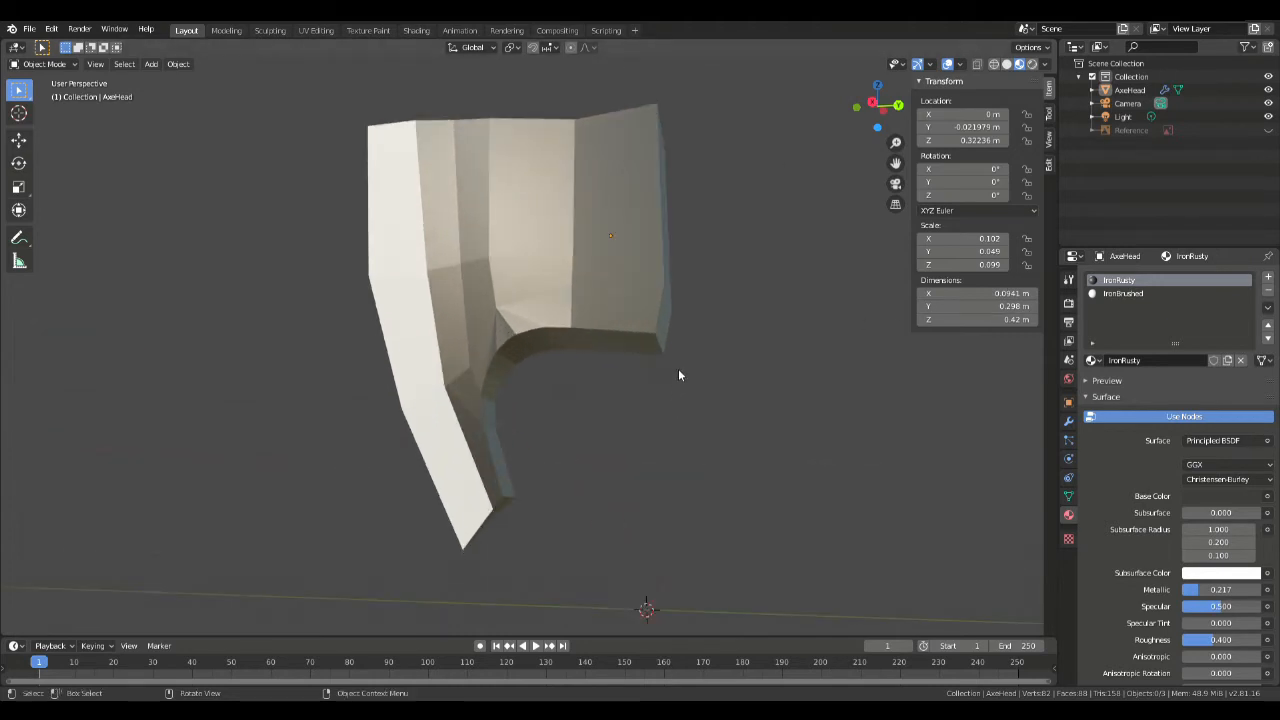
scroll(674, 368, down, 2)
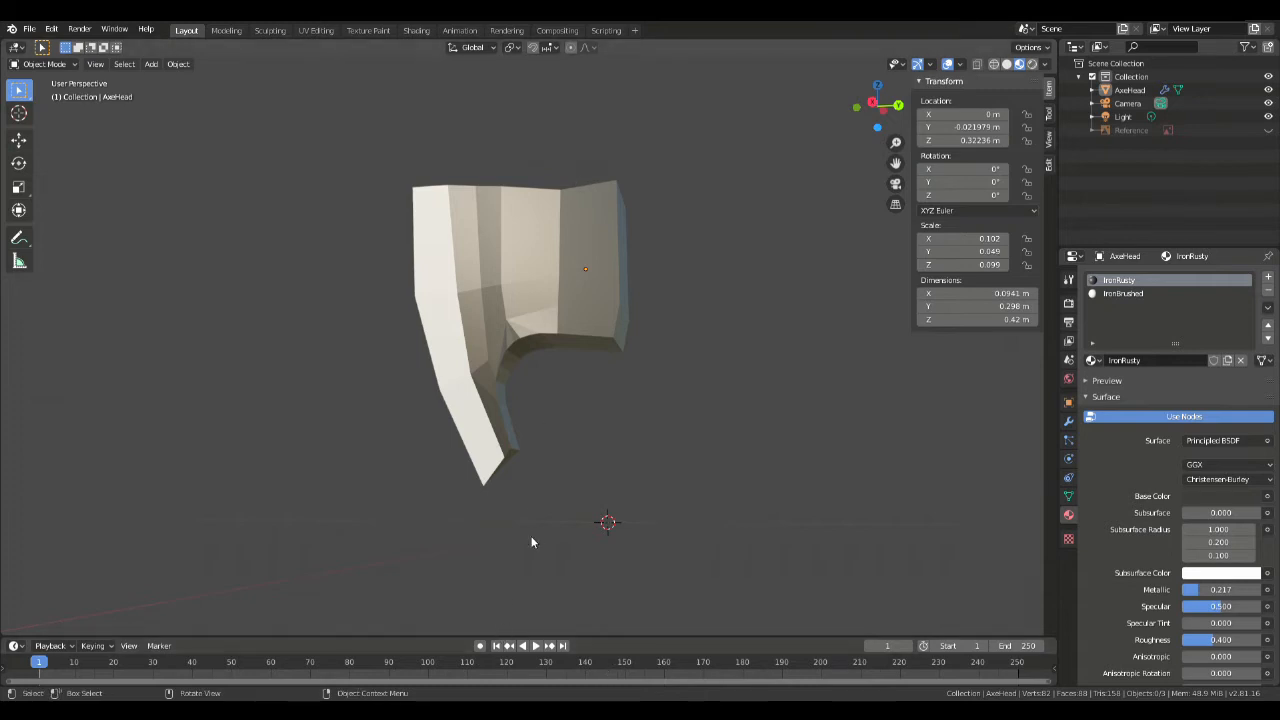
shift+middle_drag(685, 403, 741, 164)
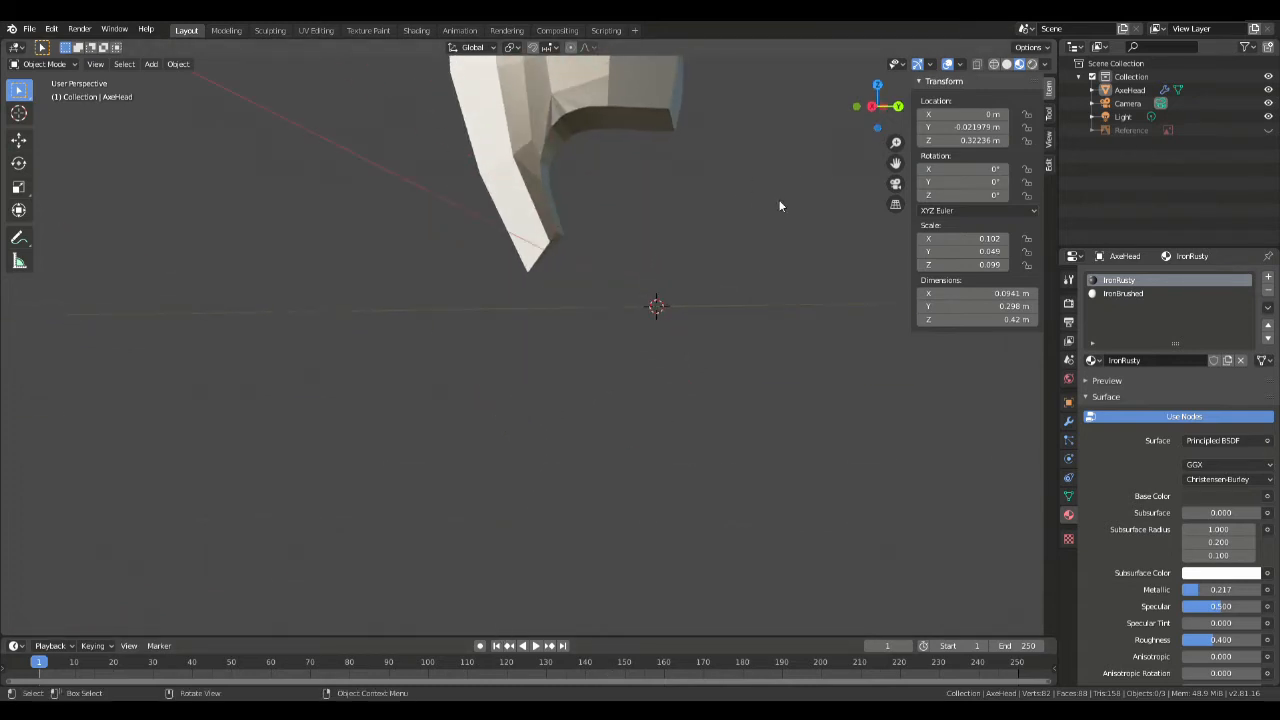
key(KP_3)
shift+middle_drag(719, 150, 672, 231)
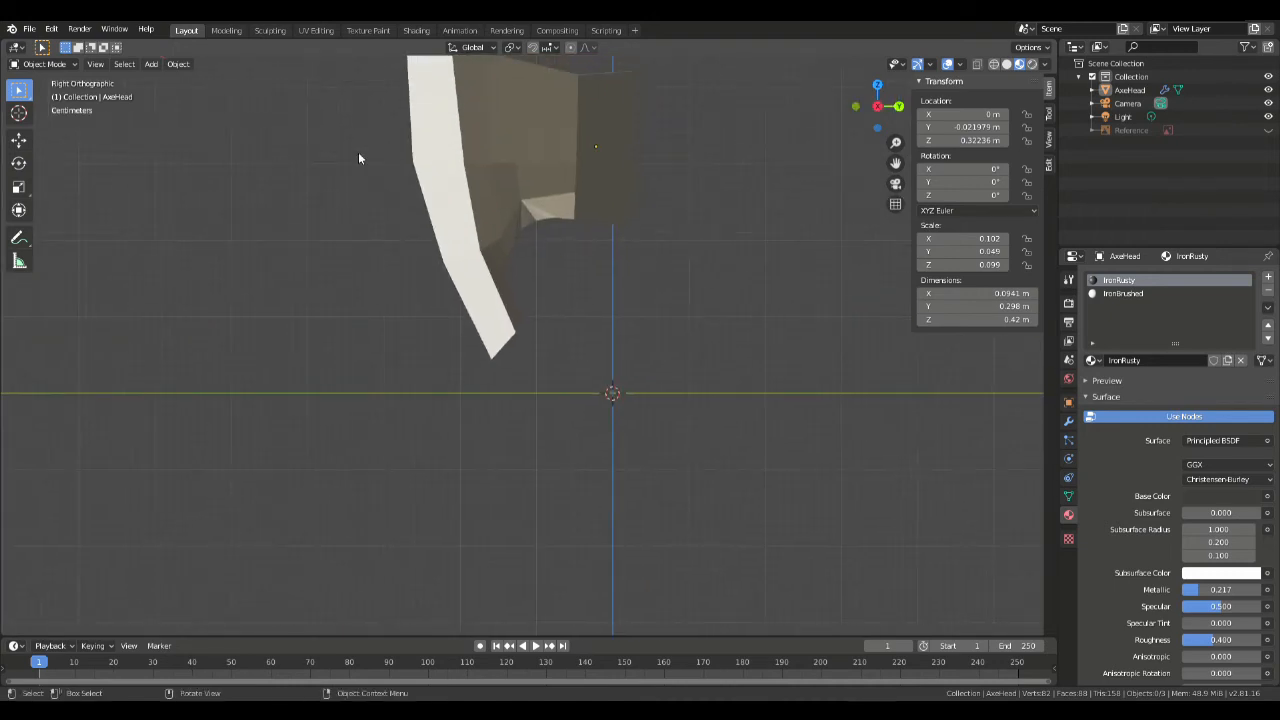
scroll(615, 245, down, 2)
shift+middle_drag(614, 275, 585, 306)
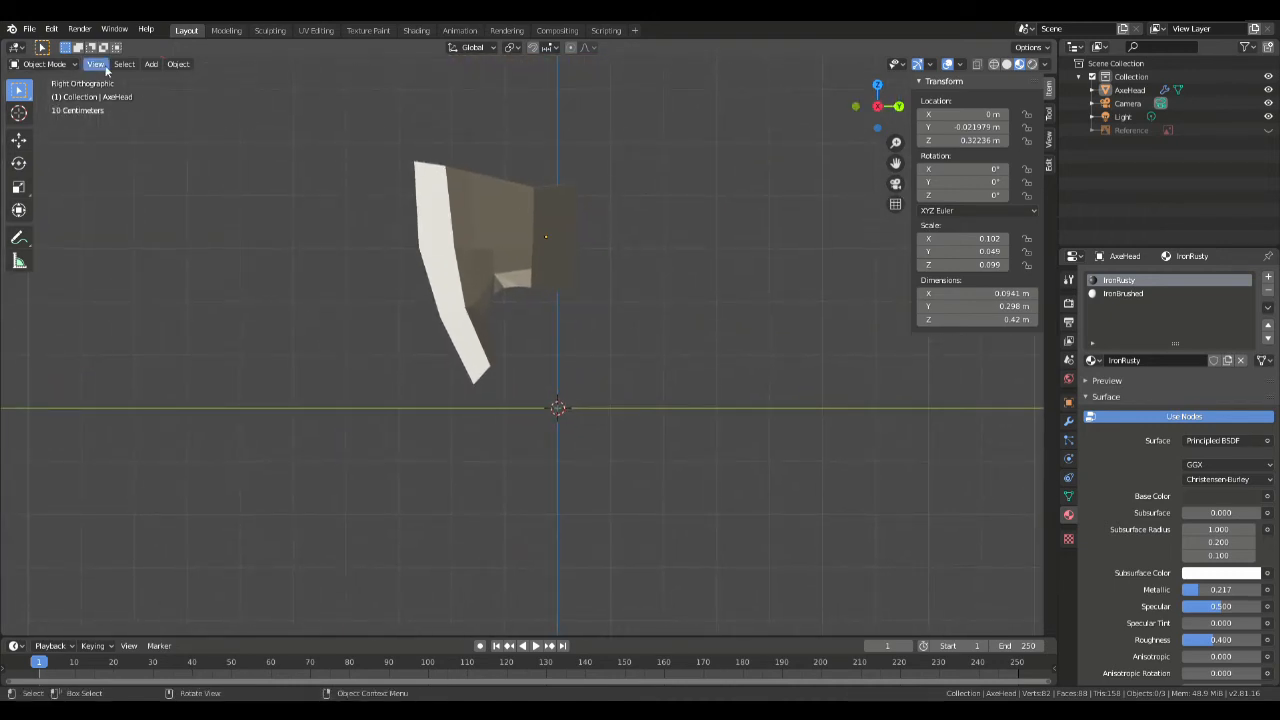
click(151, 64)
mouse_move(188, 84)
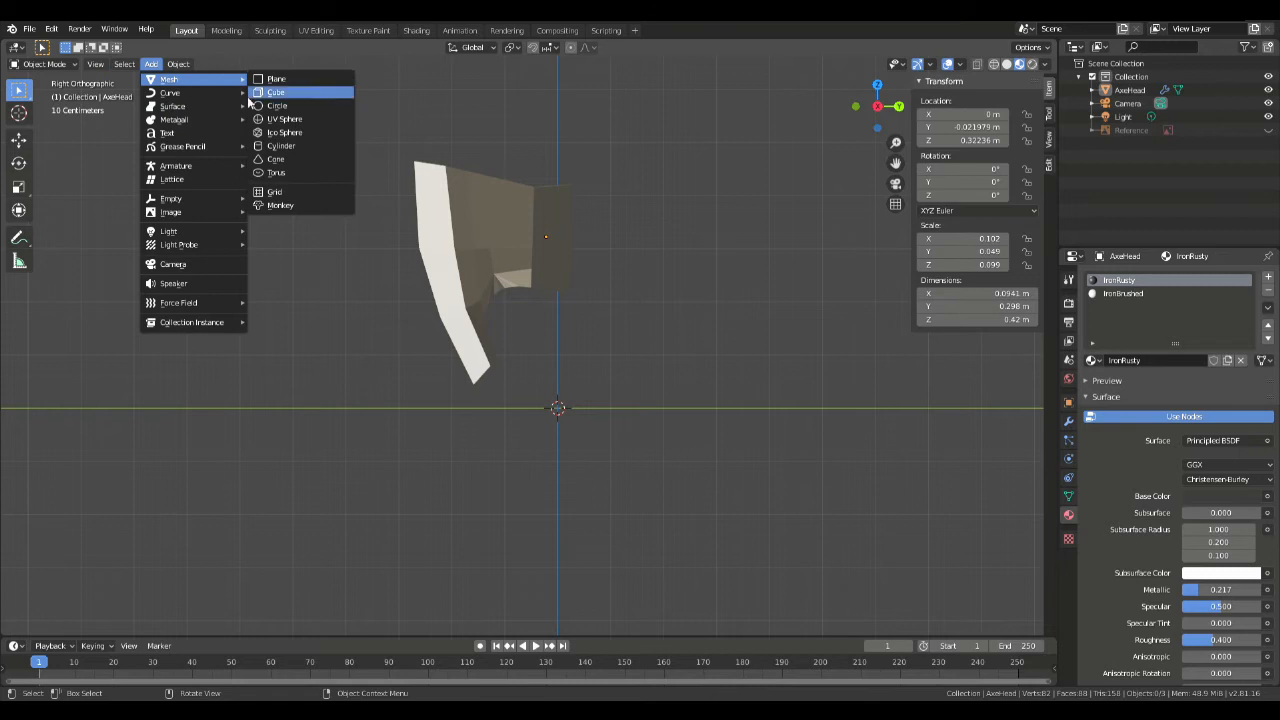
click(258, 98)
scroll(386, 180, down, 6)
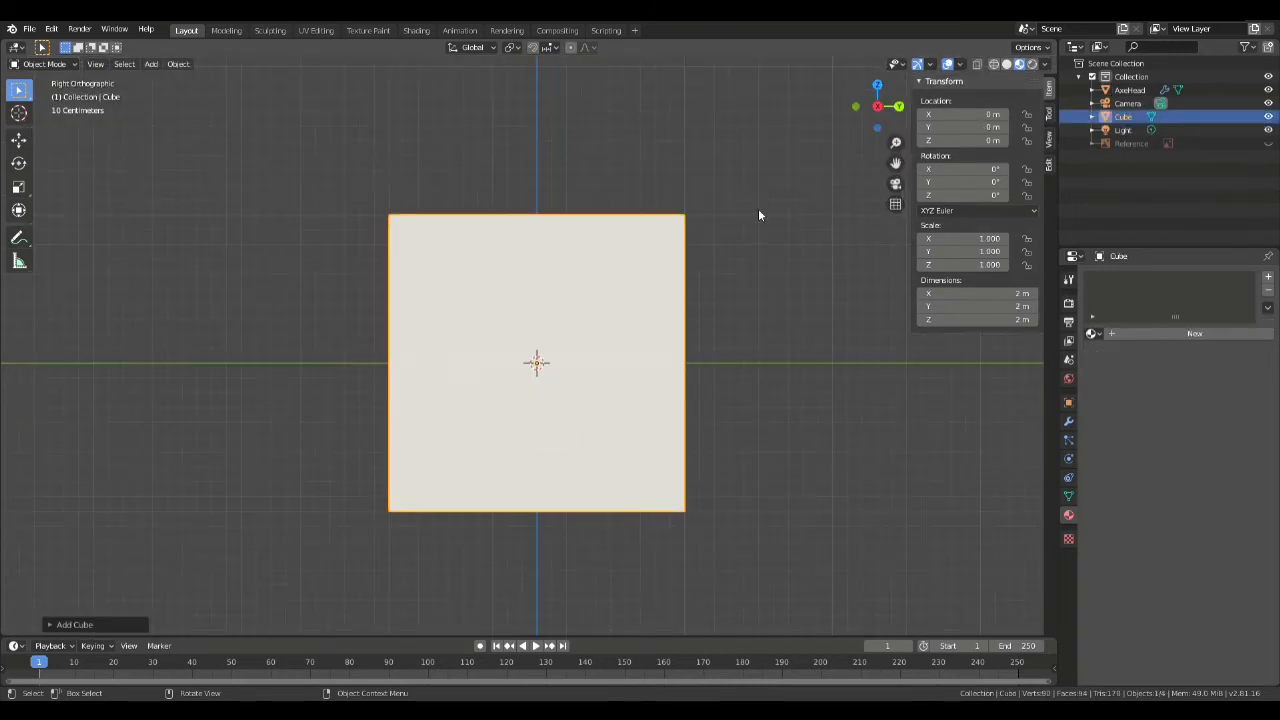
key(Delete)
Step: Add a cylinder mesh at the origin and scale it down to about 0.244 m on each axis
click(151, 64)
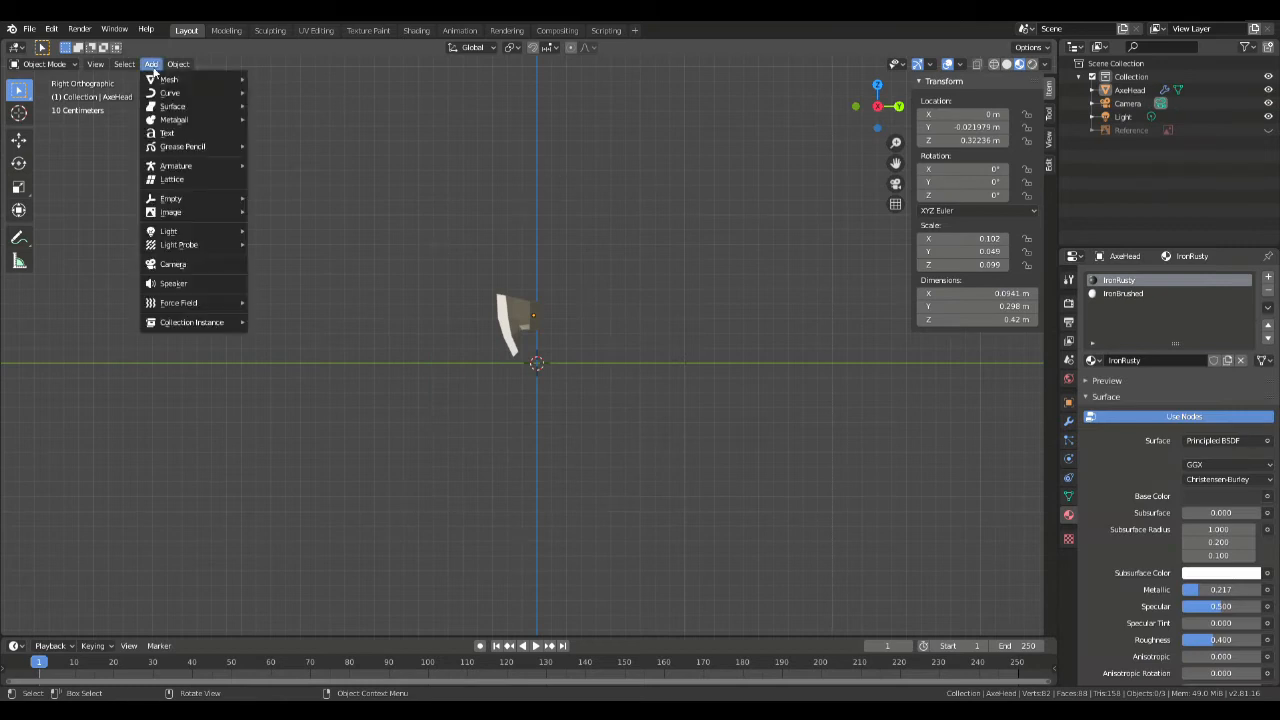
click(151, 64)
mouse_move(191, 78)
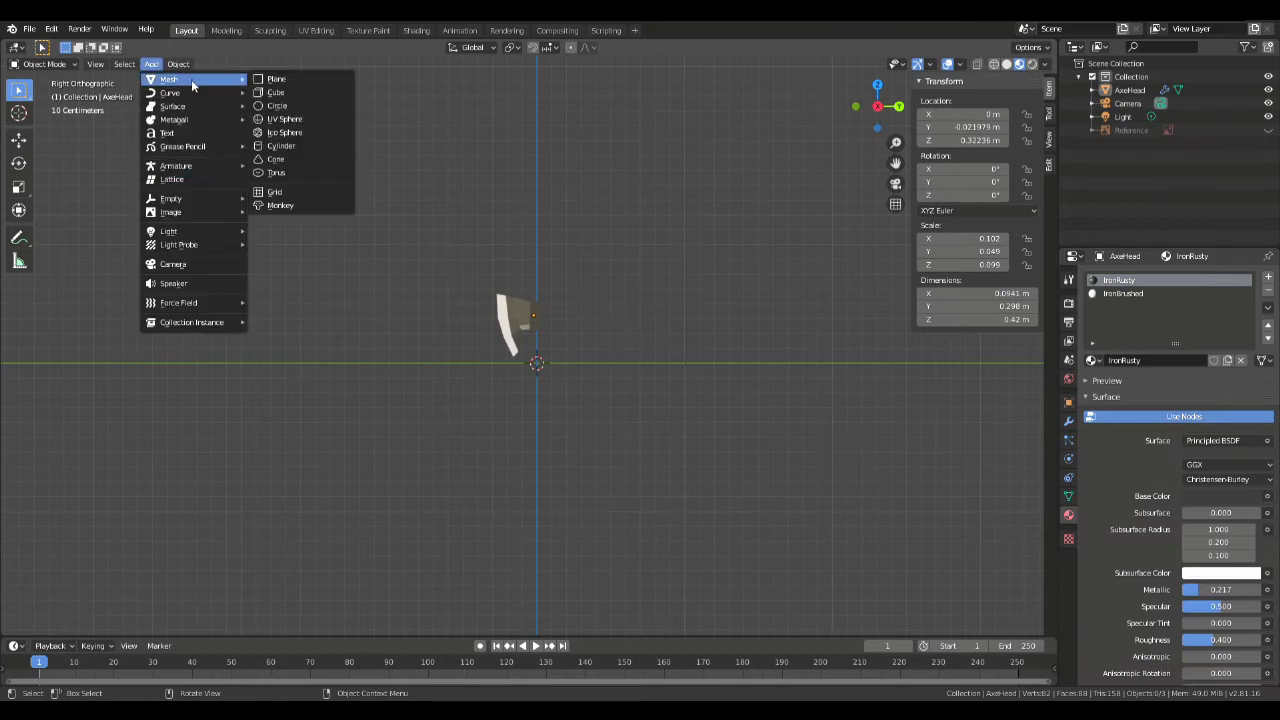
click(281, 145)
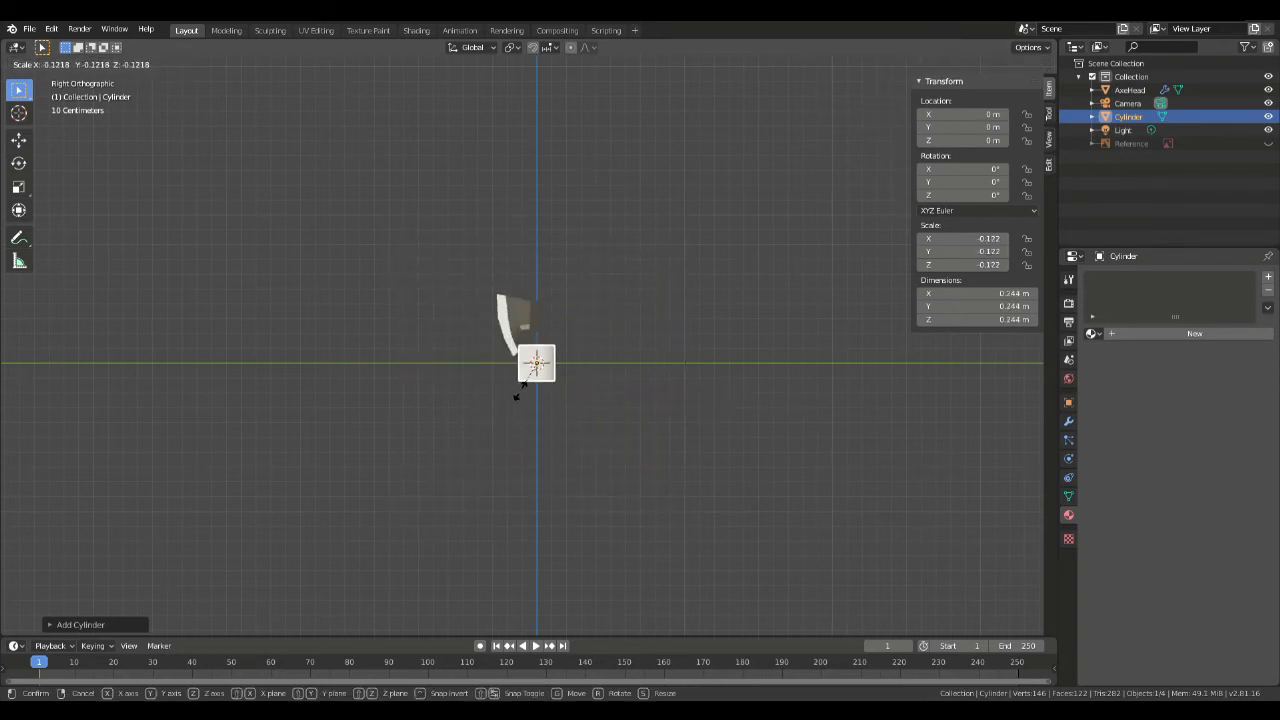
click(516, 397)
click(975, 319)
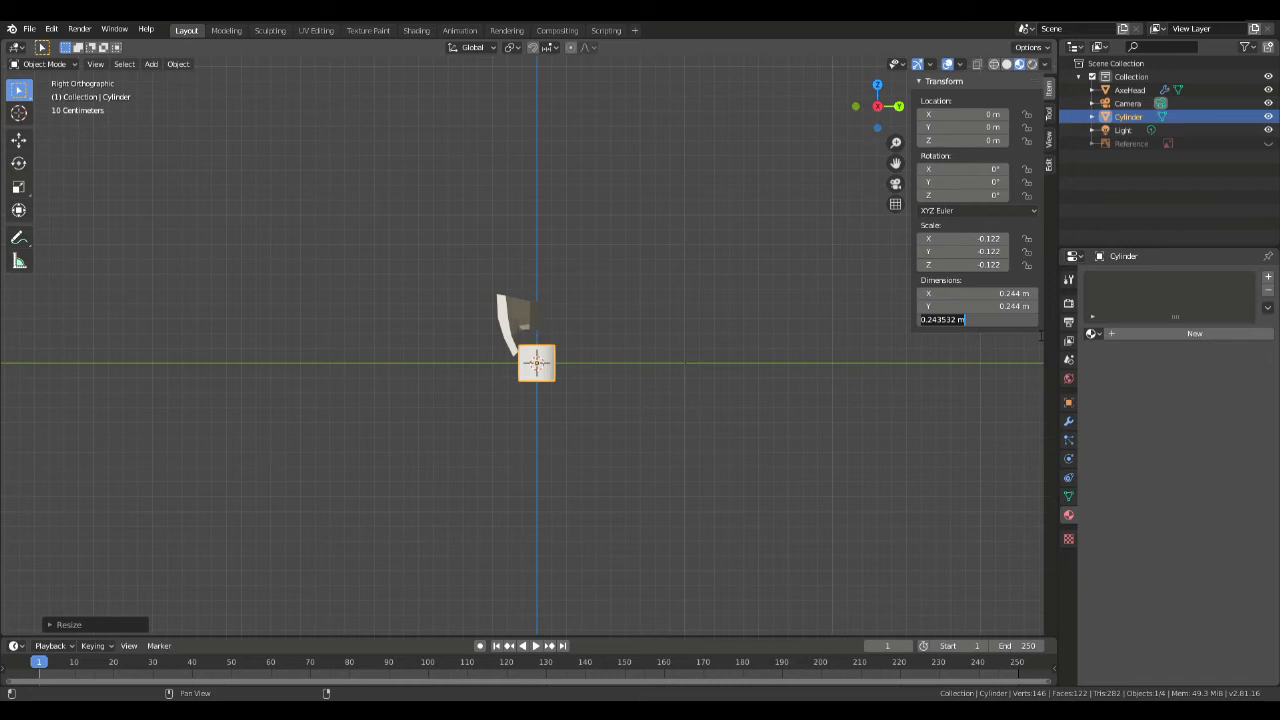
click(965, 296)
drag(975, 295, 975, 320)
key(Return)
drag(987, 300, 987, 320)
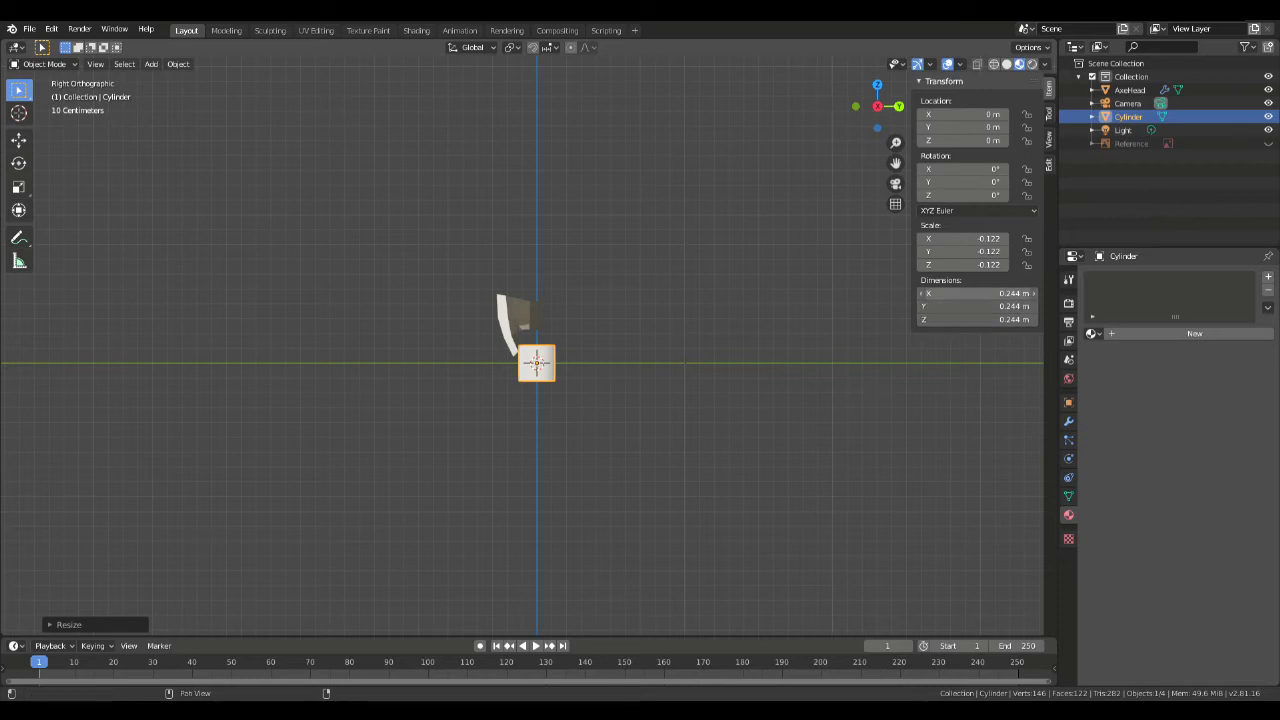
key(Return)
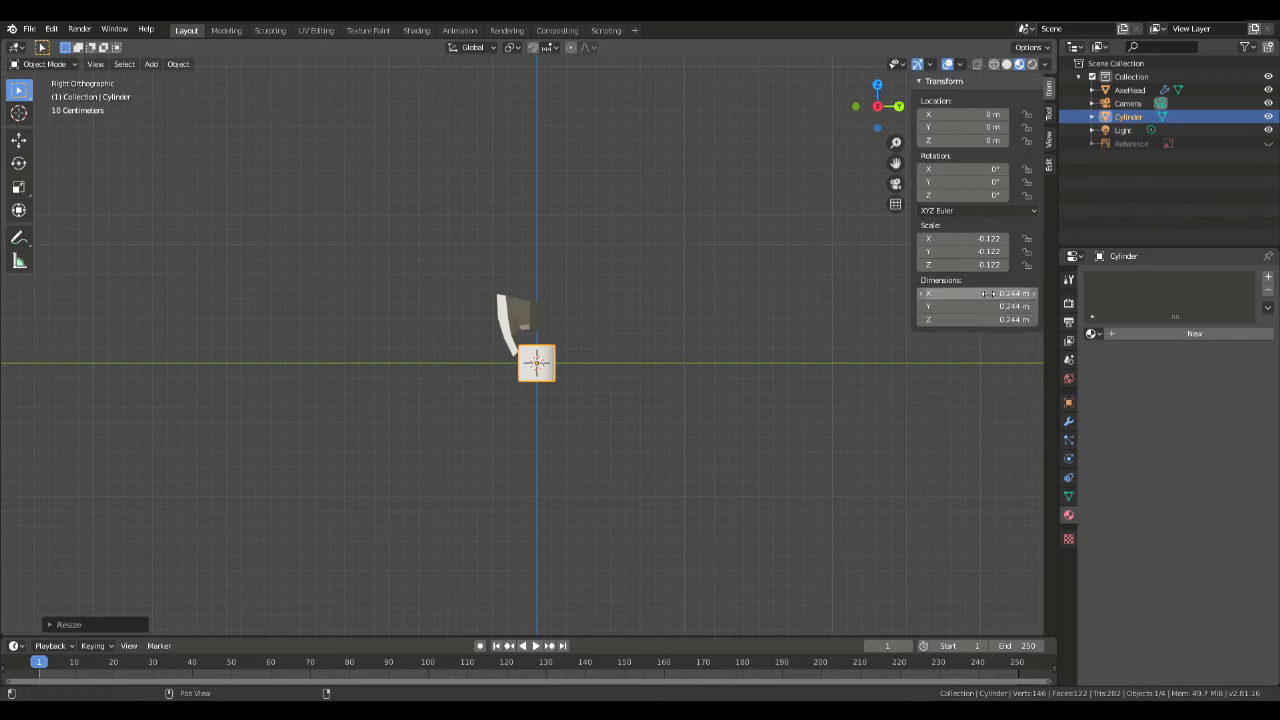
Step: Set the cylinder's scale to 0.01 on the X, Y and Z axes
scroll(637, 363, up, 10)
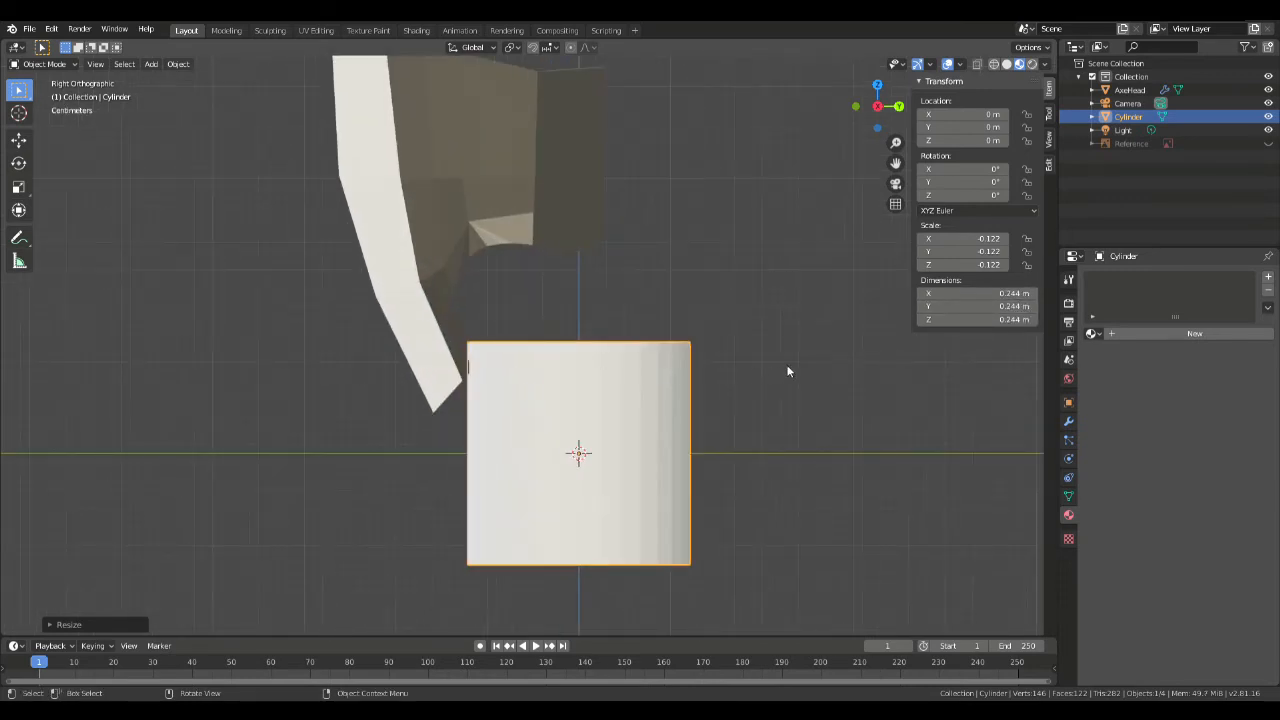
key(s)
click(612, 416)
click(960, 238)
click(956, 268)
drag(956, 240, 956, 265)
key(BackSpace)
text(.01)
key(Return)
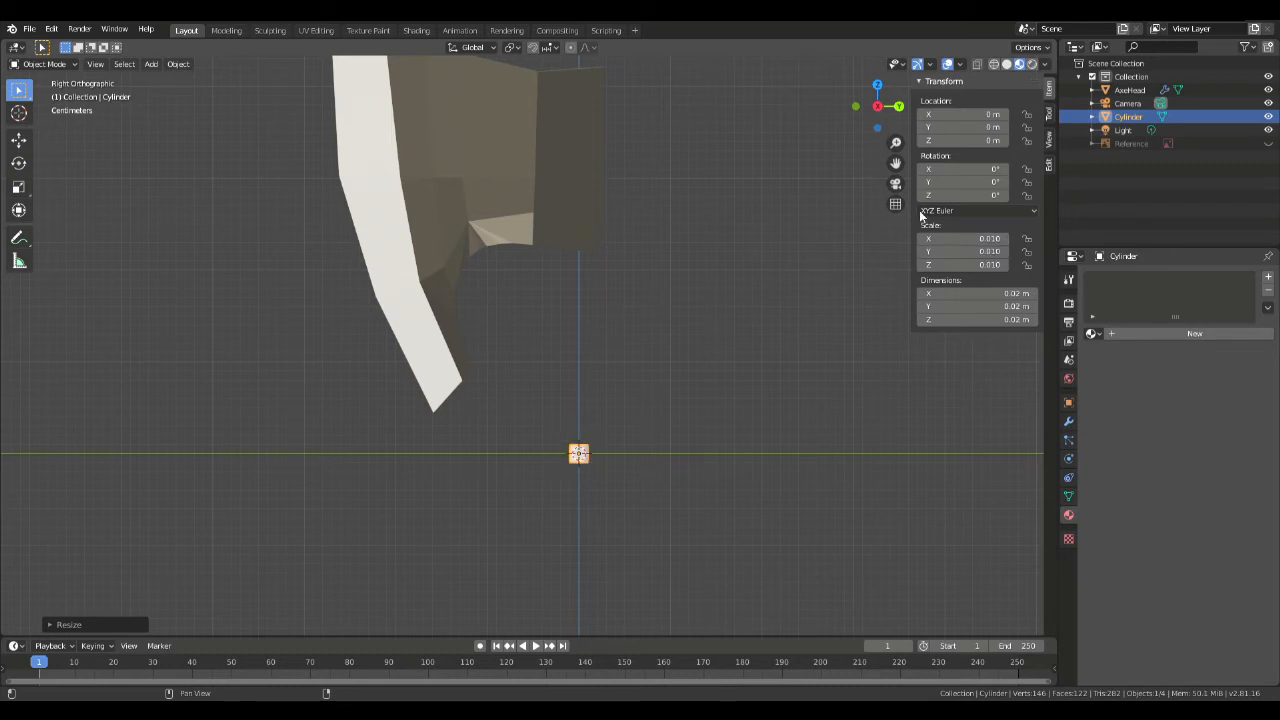
Step: Raise the cylinder's top face along Z in Edit Mode to just above the axe head, making the shaft about 0.461 m long
scroll(655, 300, up, 2)
scroll(649, 317, down, 5)
scroll(648, 330, up, 2)
middle_drag(647, 332, 688, 372)
key(Tab)
scroll(690, 405, up, 2)
key(c)
scroll(700, 410, up, 6)
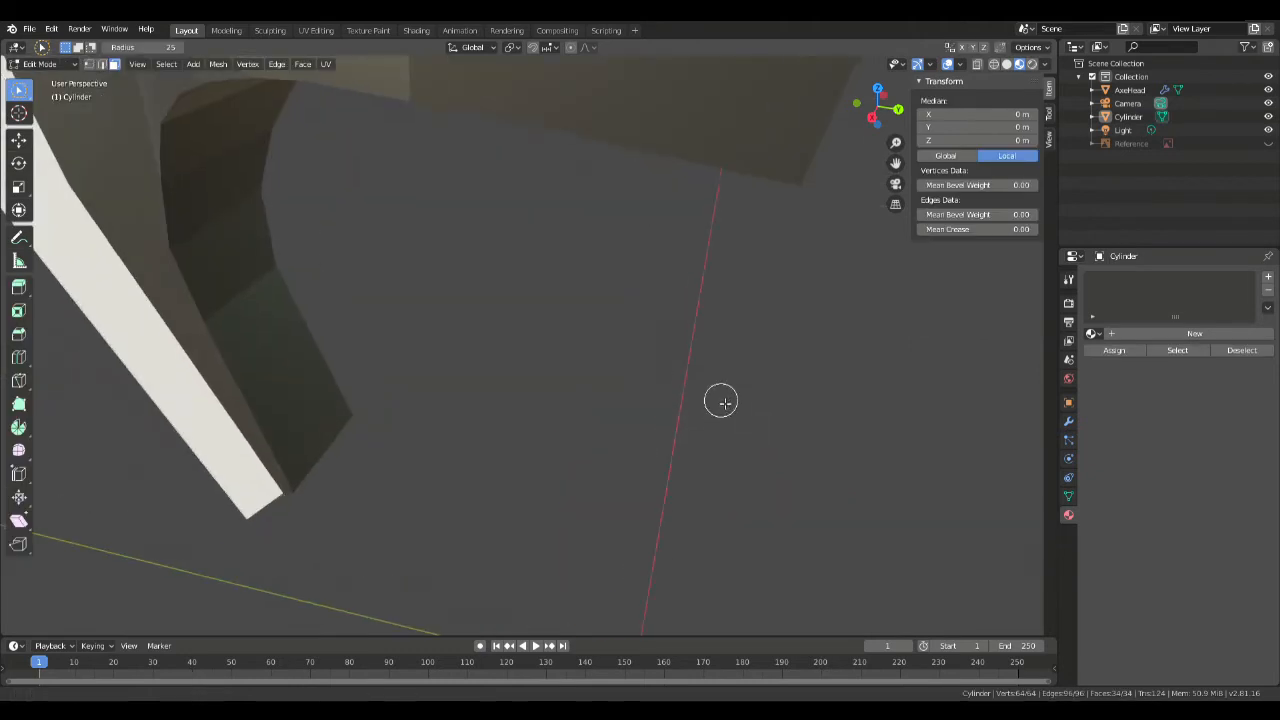
scroll(640, 300, down, 2)
click(666, 351)
click(510, 465)
middle_drag(715, 335, 655, 312)
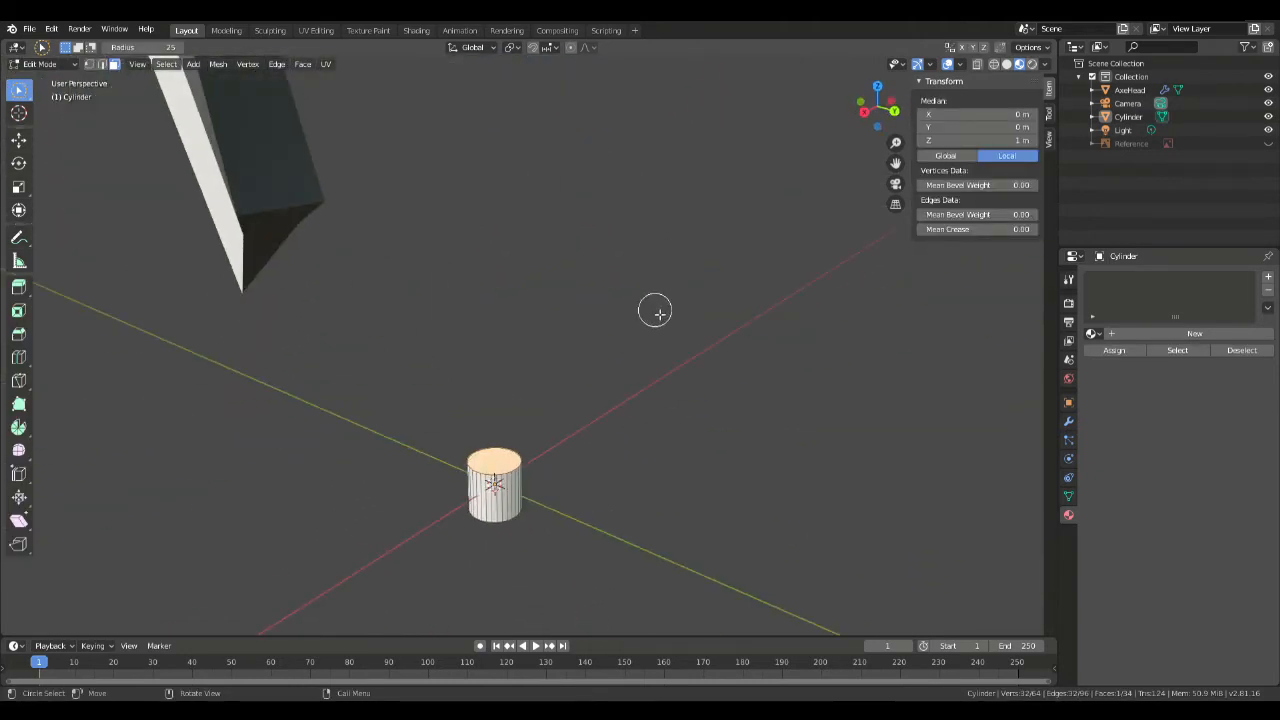
key(KP_1)
key(KP_3)
scroll(613, 305, down, 13)
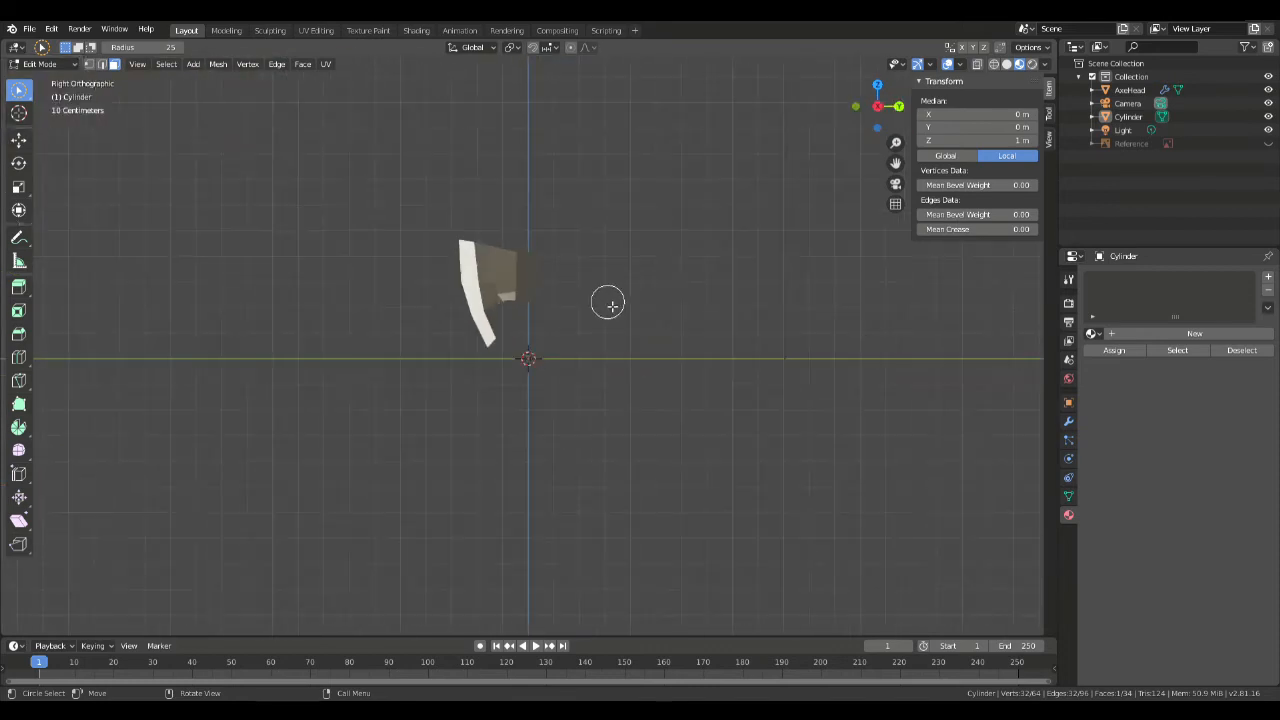
key(g)
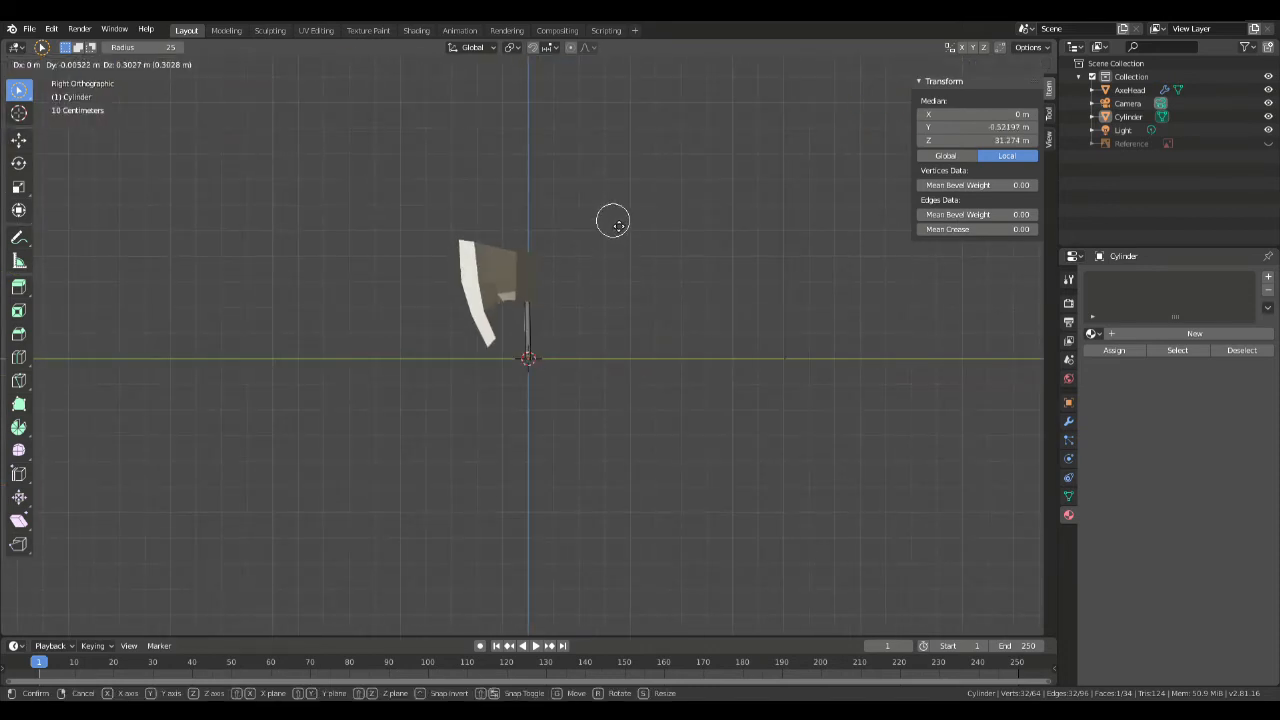
key(z)
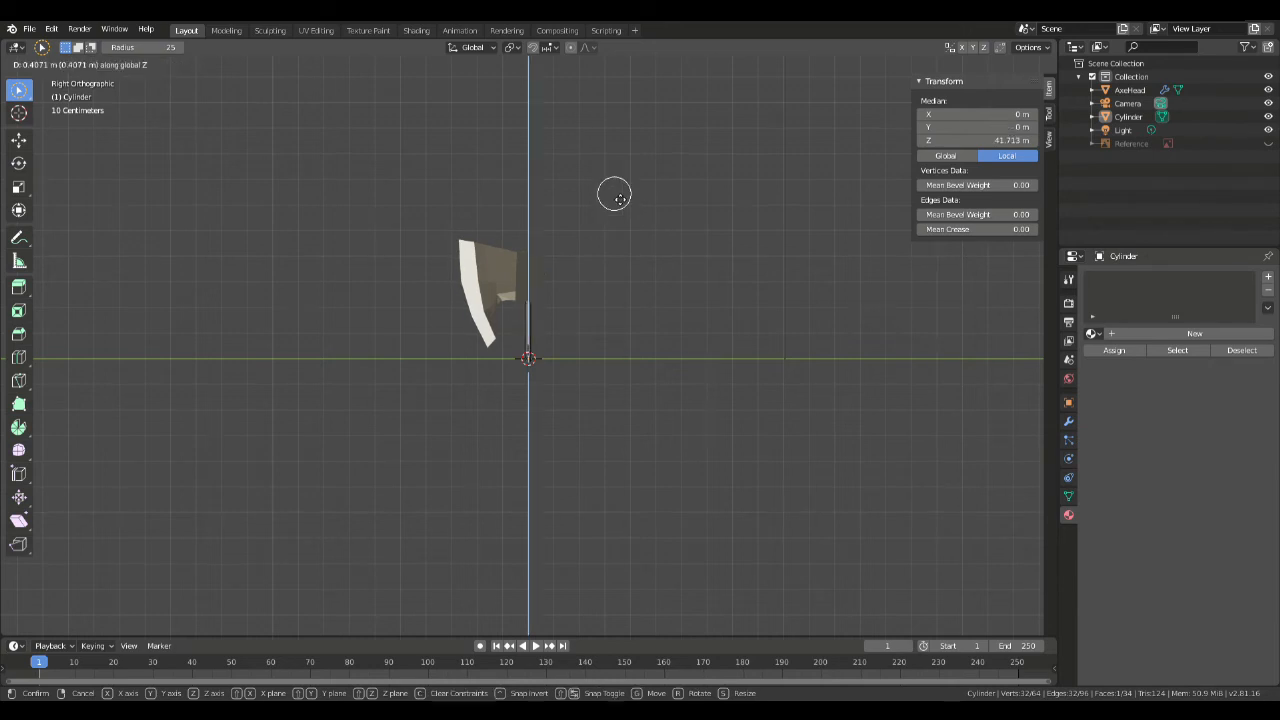
click(612, 183)
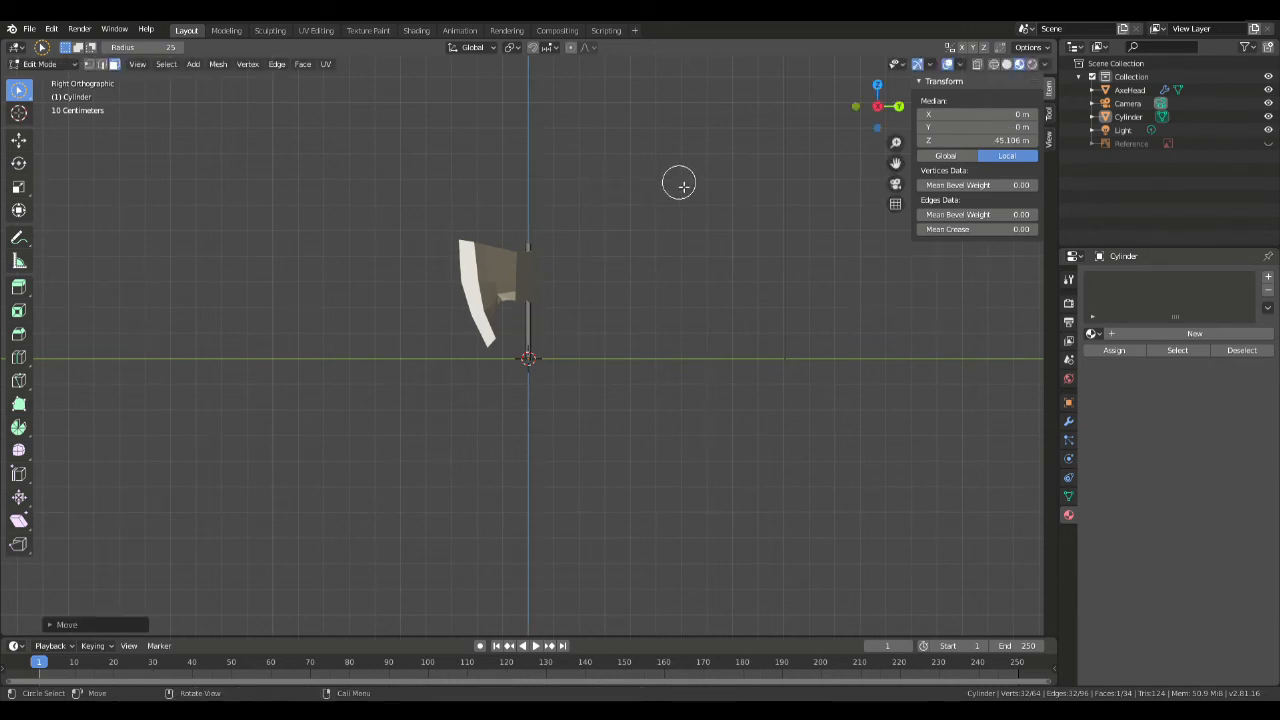
Step: Show the Reference image again and return to Object Mode with both reference axes in view
click(1268, 143)
scroll(516, 310, up, 4)
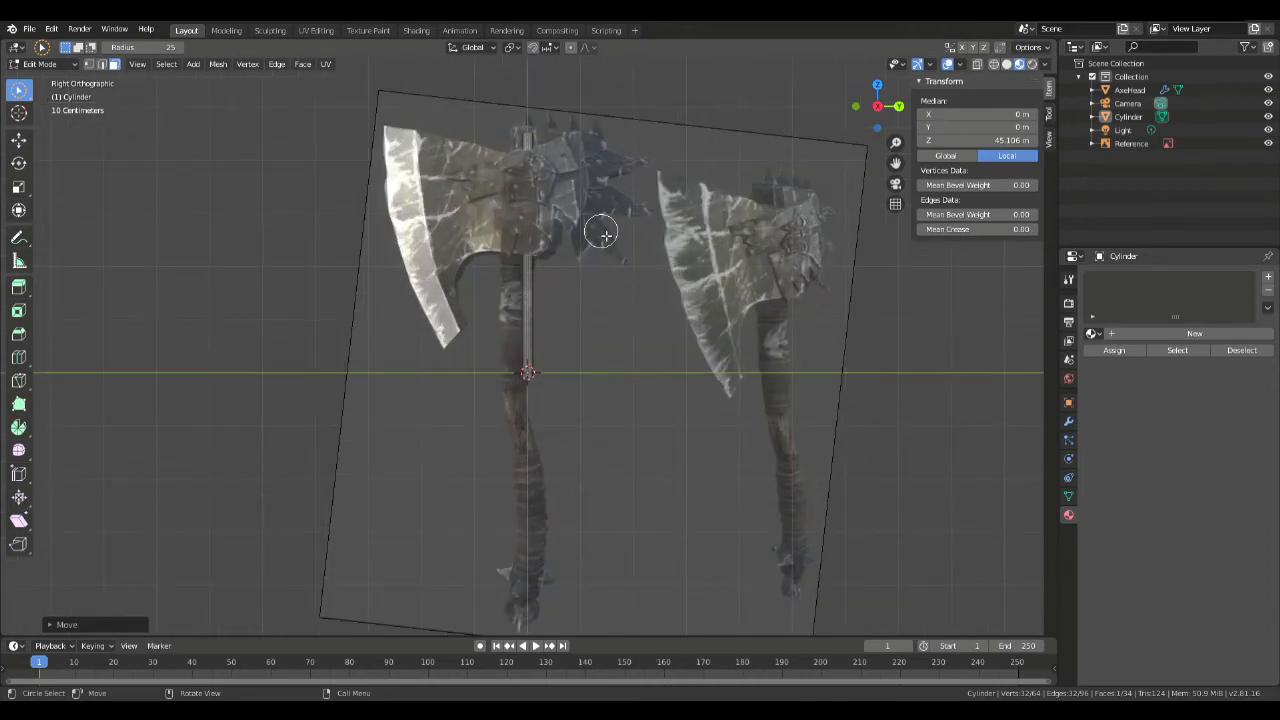
key(Tab)
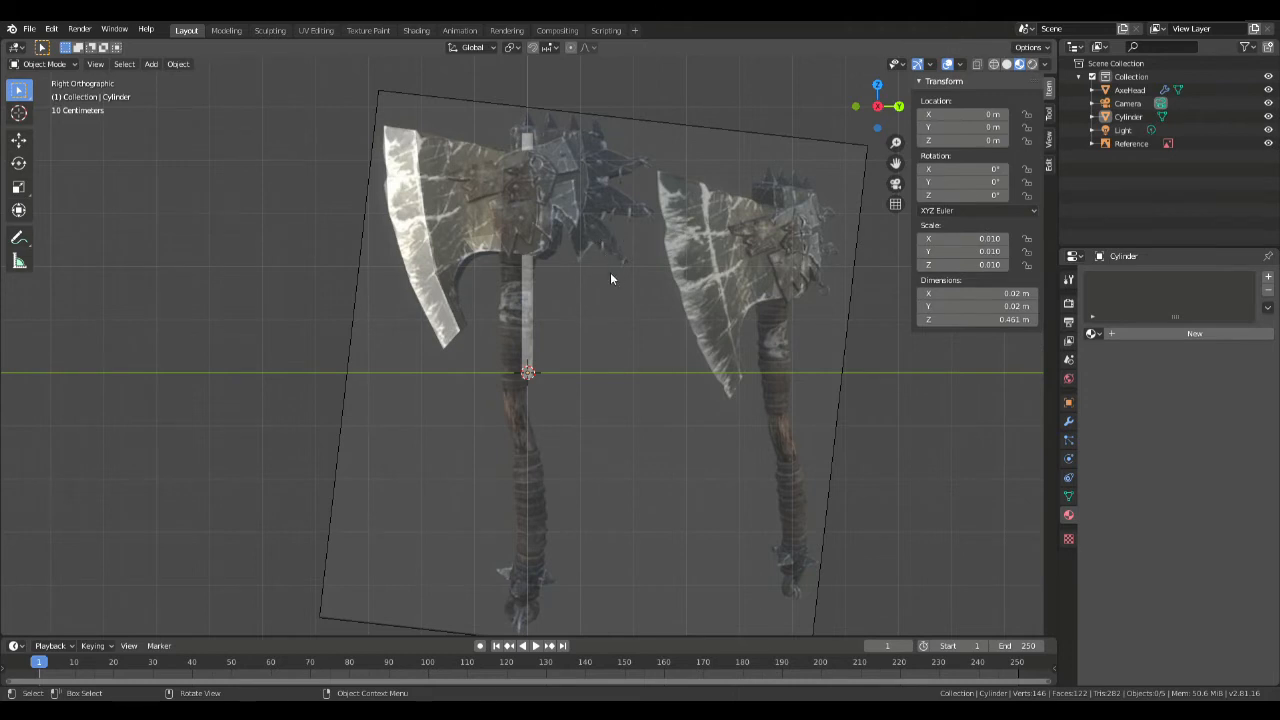
scroll(610, 279, down, 3)
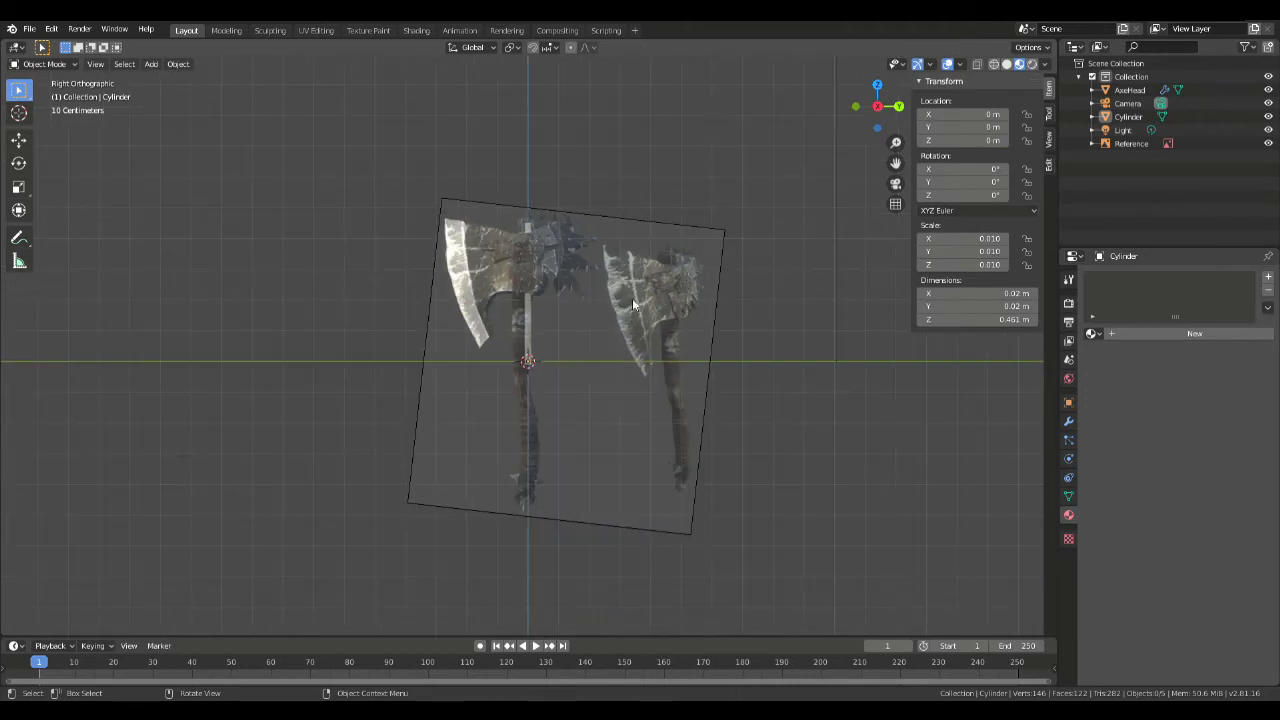
Step: Rename the Cylinder object as AxeHaft
key(a)
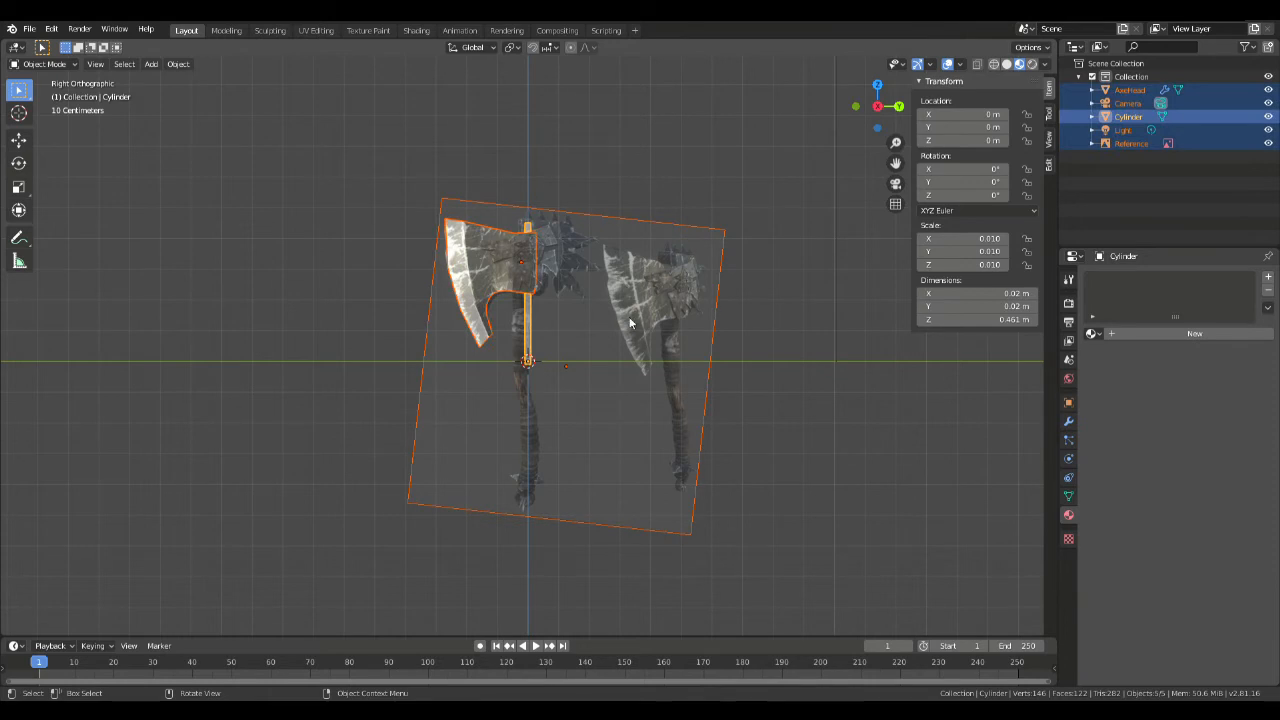
click(792, 204)
click(1124, 118)
double_click(1126, 117)
text(AxeHan)
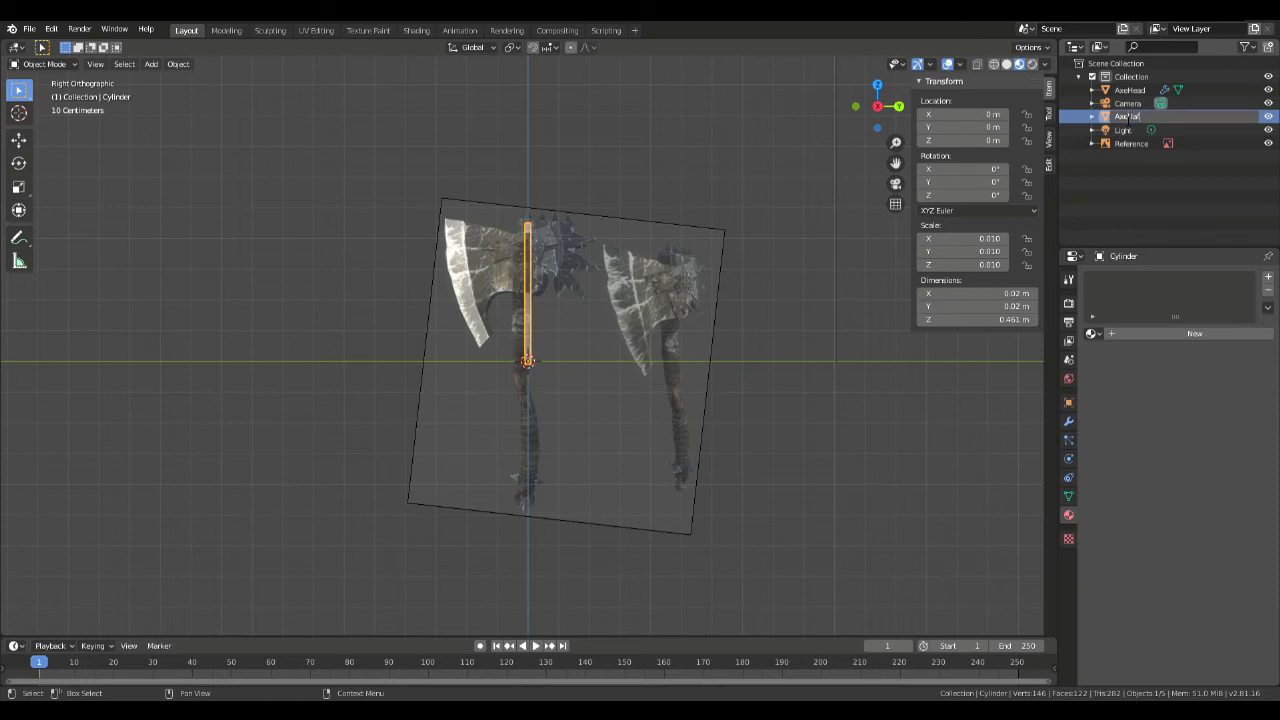
text(t)
key(Return)
Step: Scale the haft uniformly to about 0.503 m long and move it down along Z by about 0.478 m
key(s)
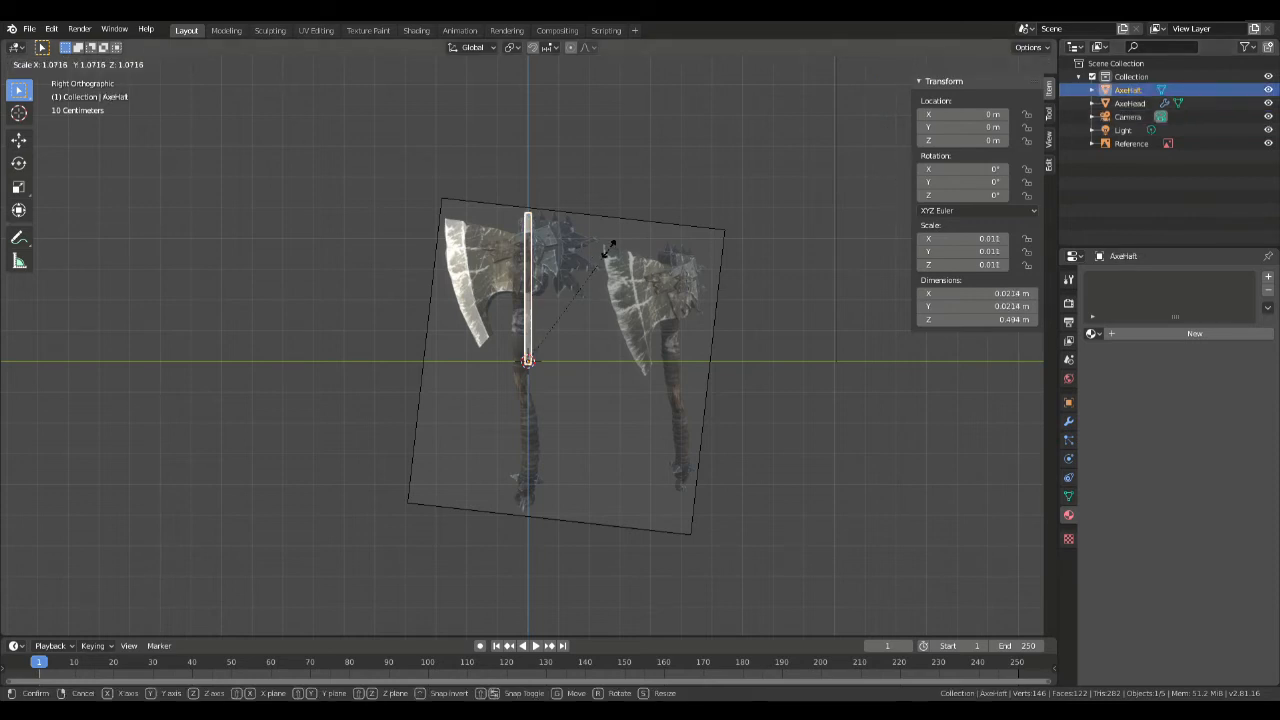
click(612, 247)
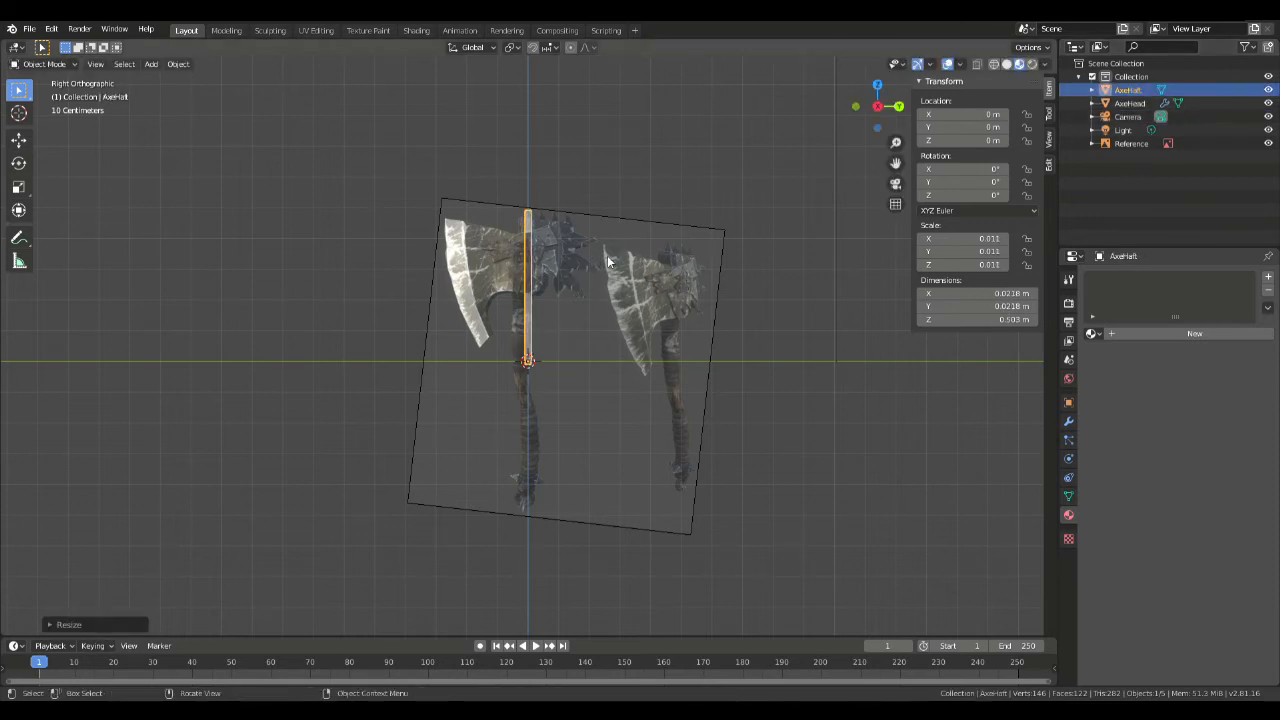
key(g)
key(z)
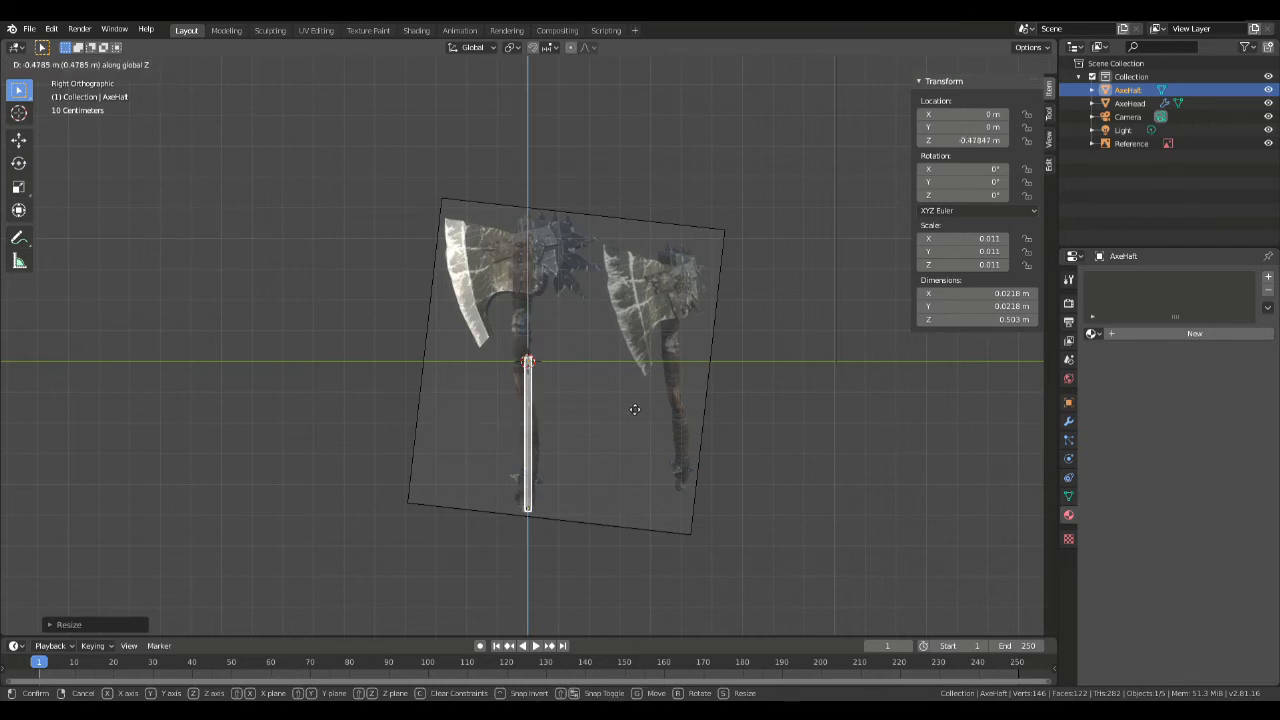
click(634, 409)
Step: Scale the haft up uniformly to about 0.963 m long so it spans the reference axe from base to head
key(s)
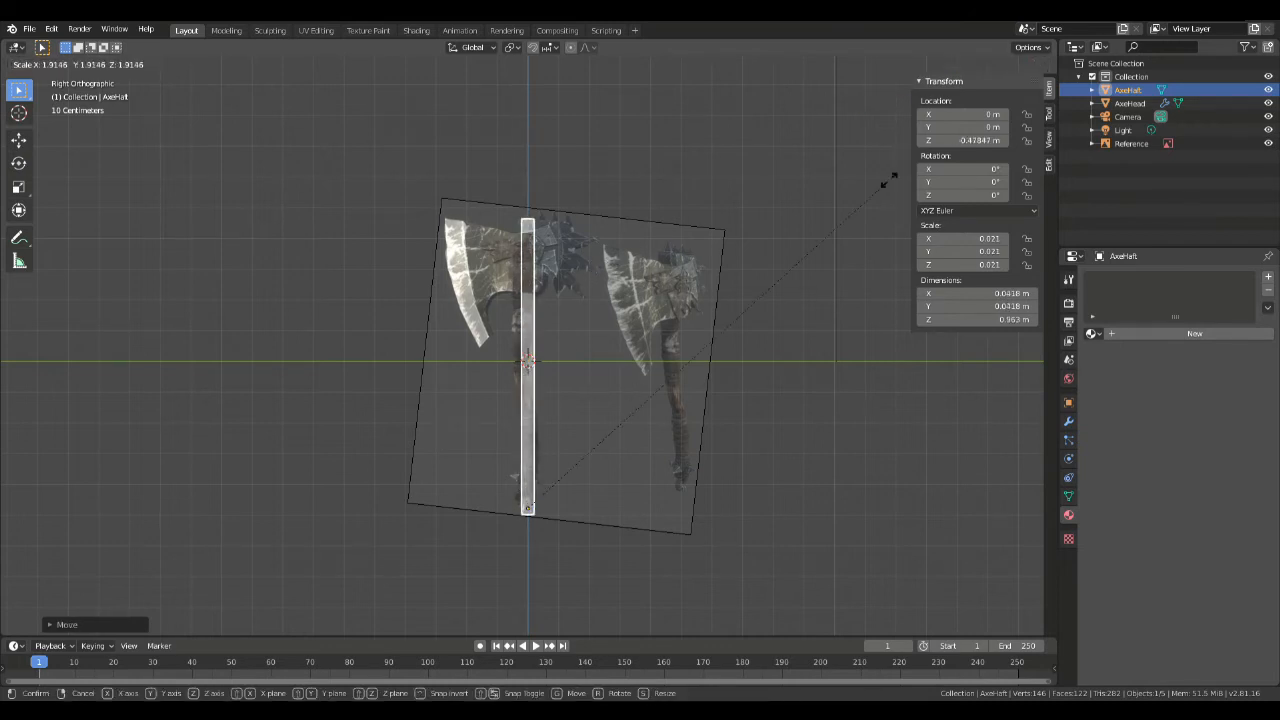
click(892, 180)
scroll(580, 351, up, 5)
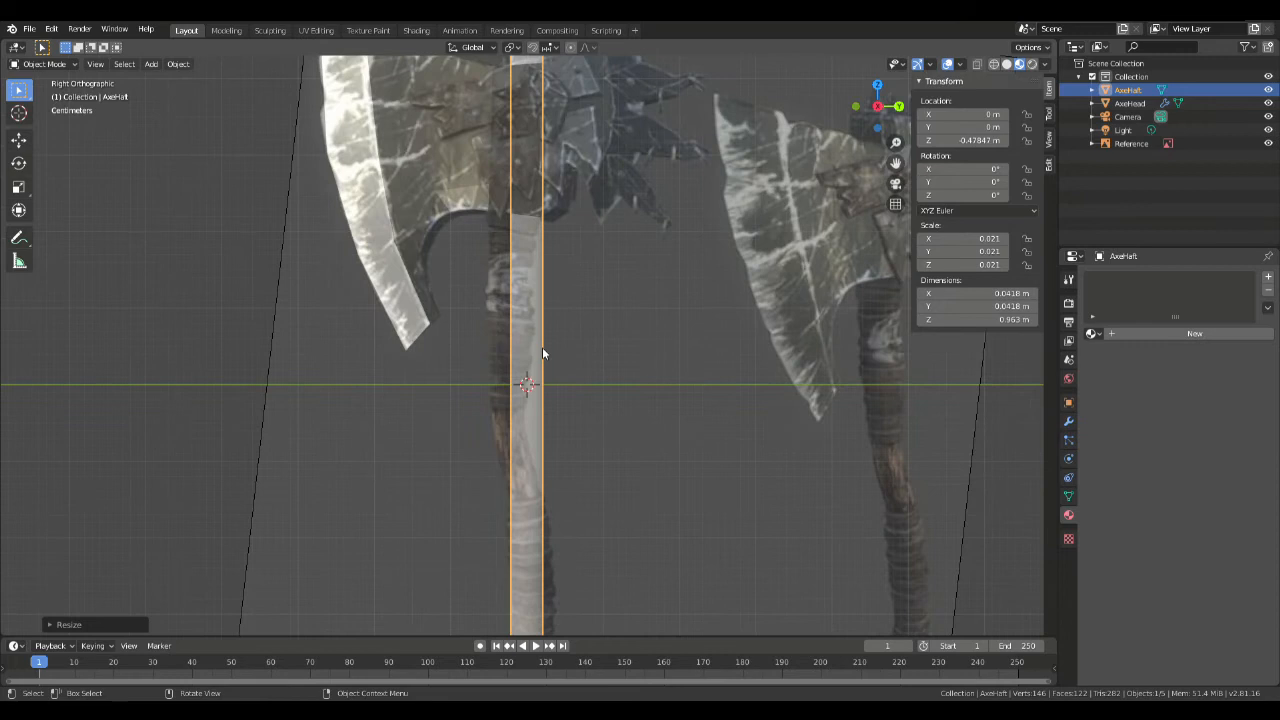
scroll(574, 334, down, 4)
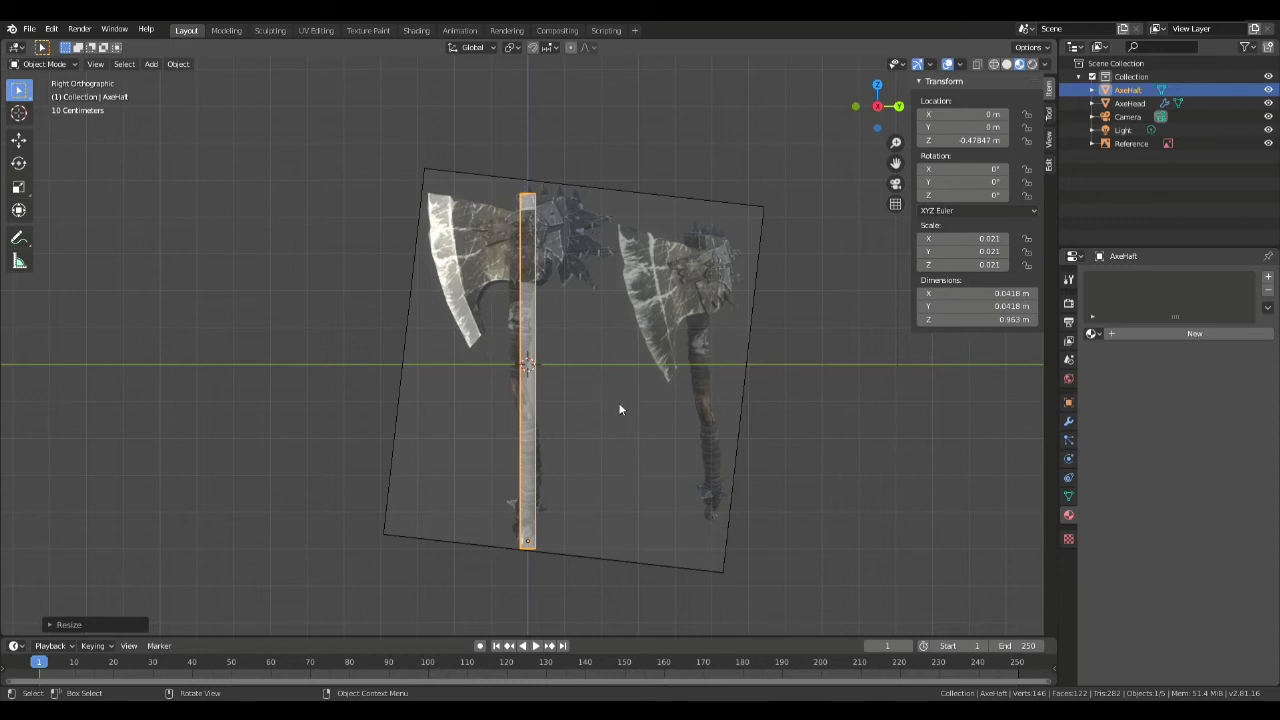
scroll(532, 355, up, 3)
scroll(565, 394, down, 1)
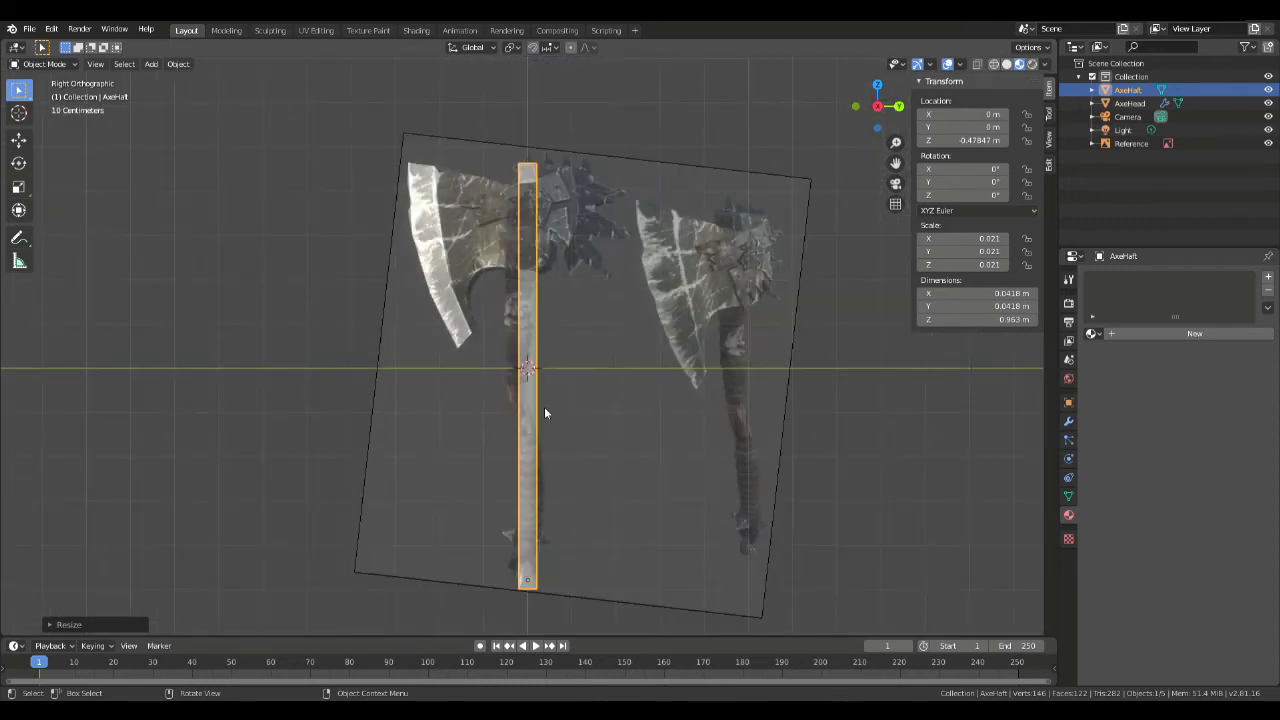
Step: Add five evenly spaced horizontal loop cuts along the haft in Edit Mode
key(Tab)
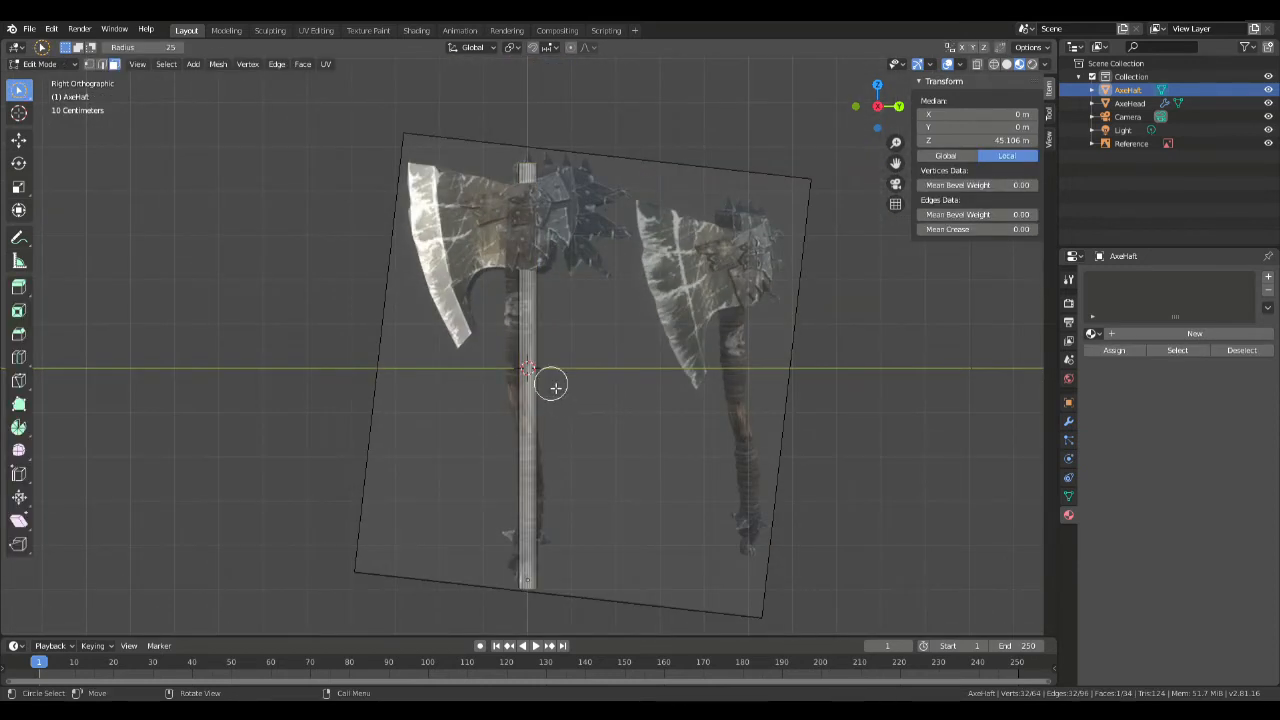
key(ctrl+r)
scroll(535, 368, up, 4)
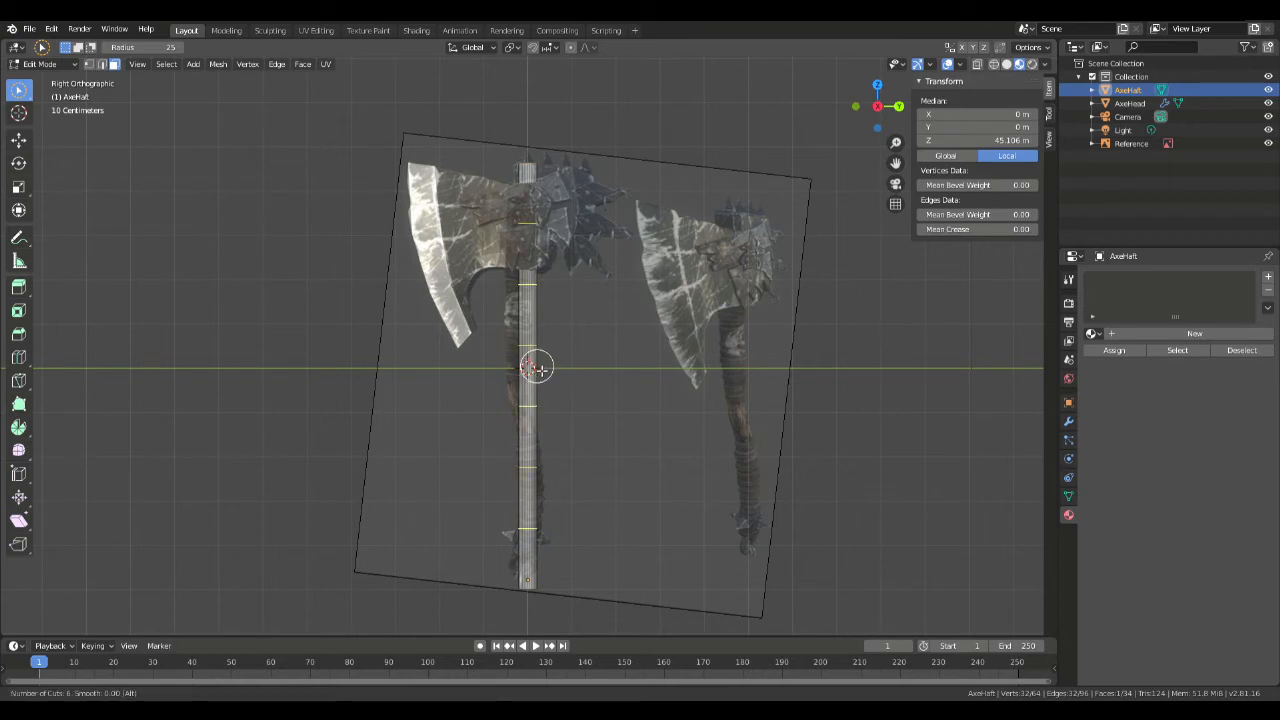
click(535, 368)
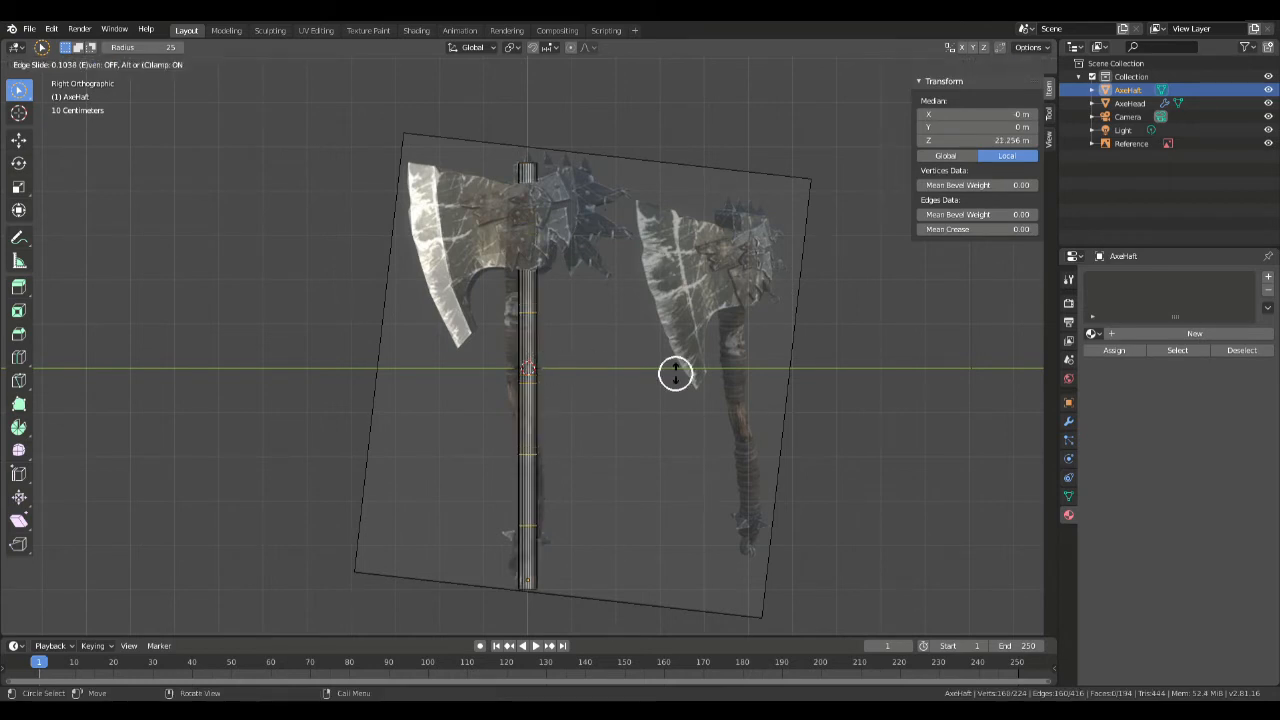
click(640, 339)
click(675, 372)
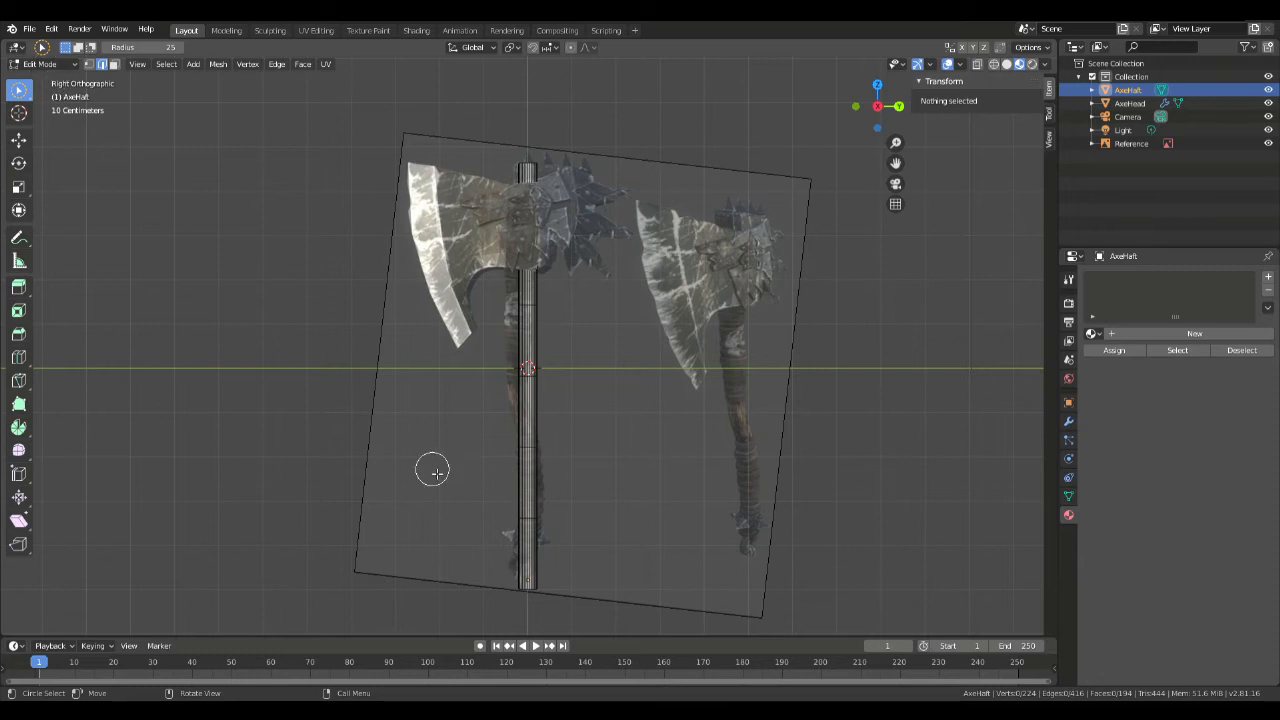
Step: Try to select the haft's lowest loop cut and shift it to follow the handle in the reference image
scroll(432, 472, up, 4)
drag(18, 90, 64, 124)
shift+middle_drag(383, 426, 366, 234)
drag(394, 254, 668, 364)
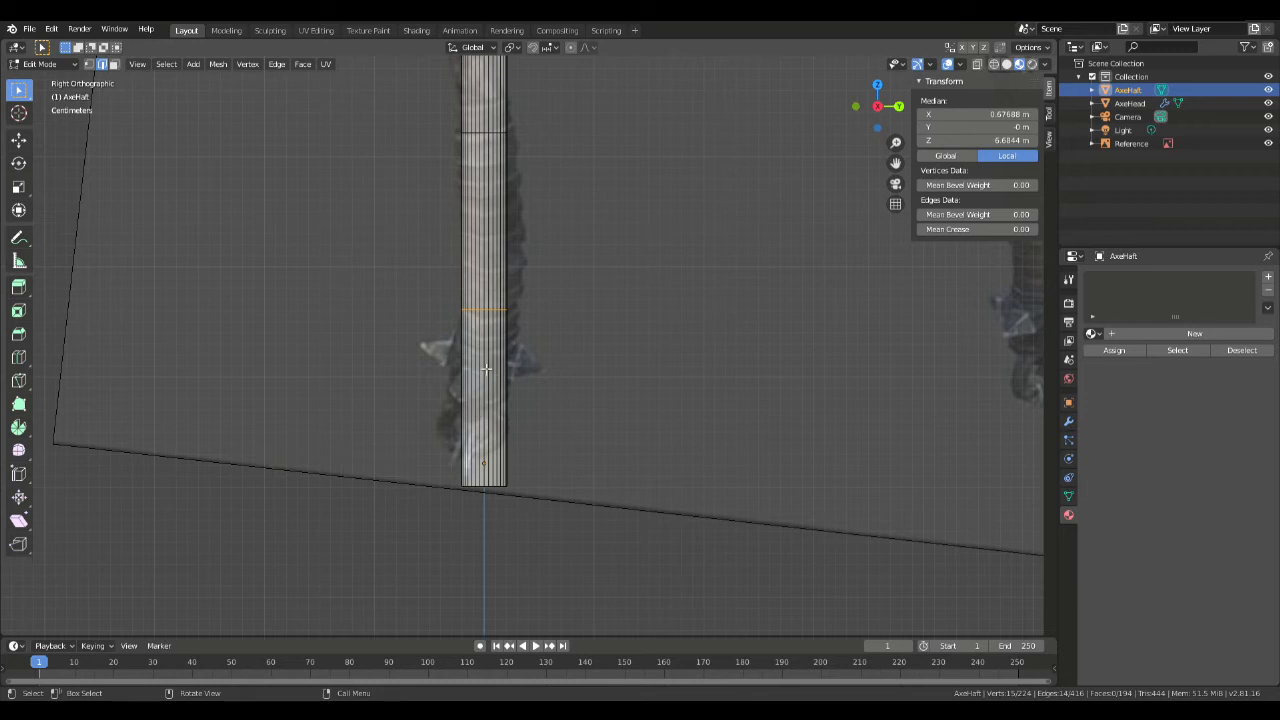
middle_drag(896, 408, 743, 397)
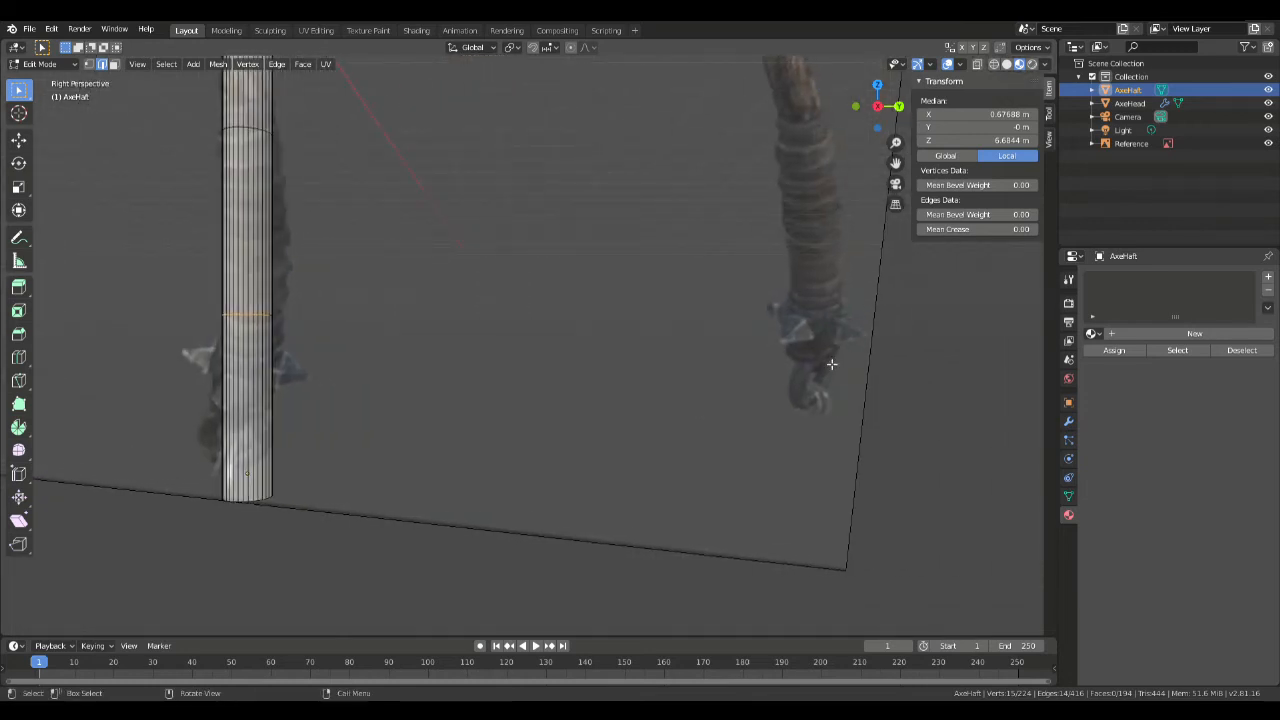
shift+middle_drag(385, 316, 584, 269)
drag(353, 249, 594, 326)
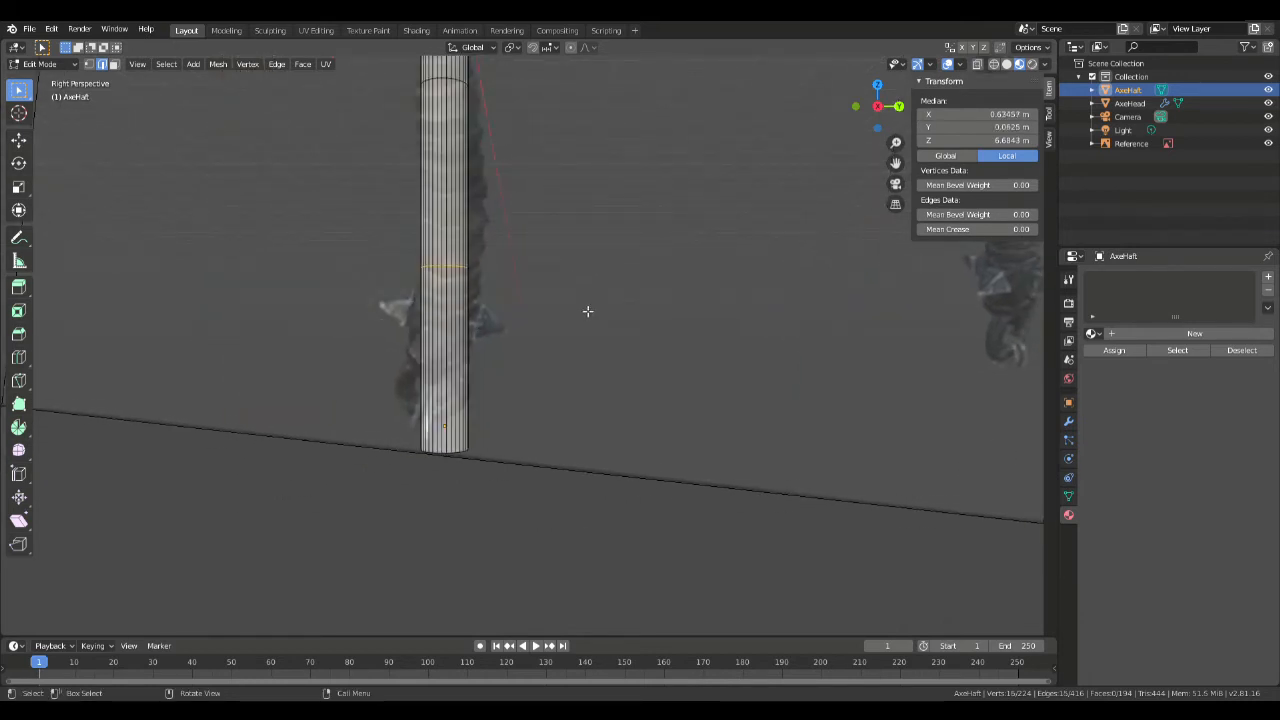
key(KP_5)
key(g)
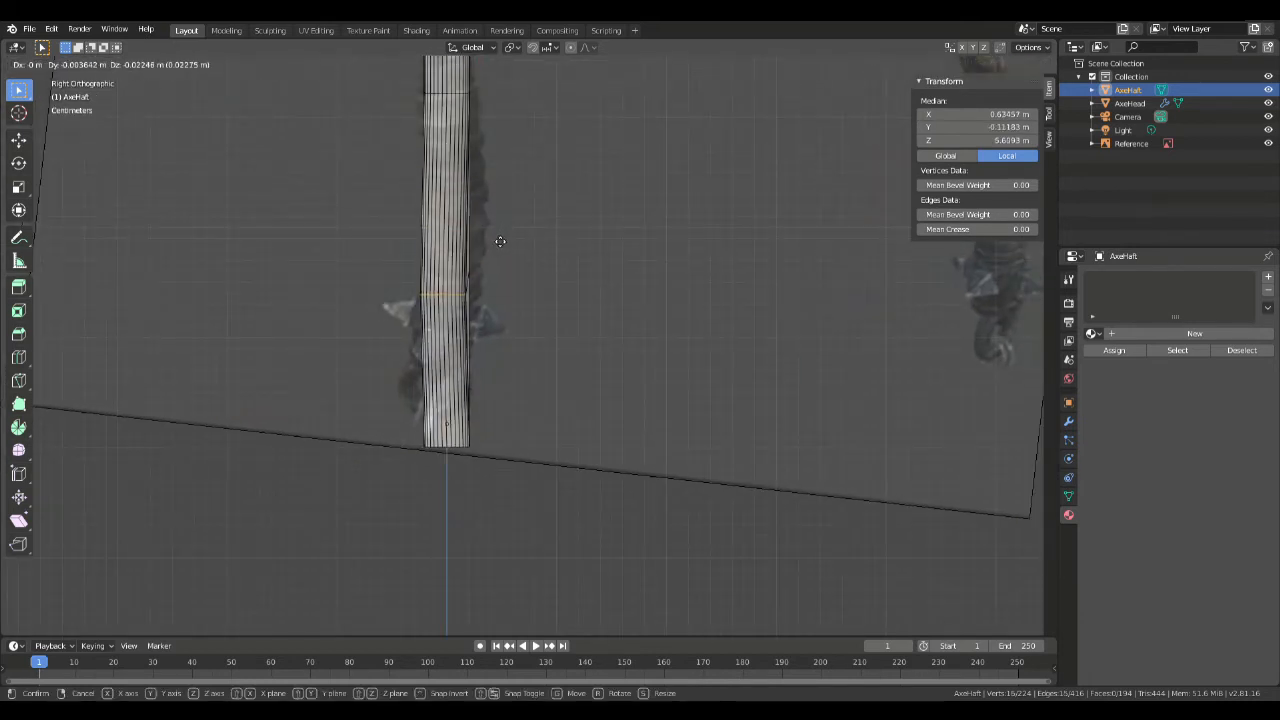
click(506, 241)
middle_drag(535, 244, 665, 235)
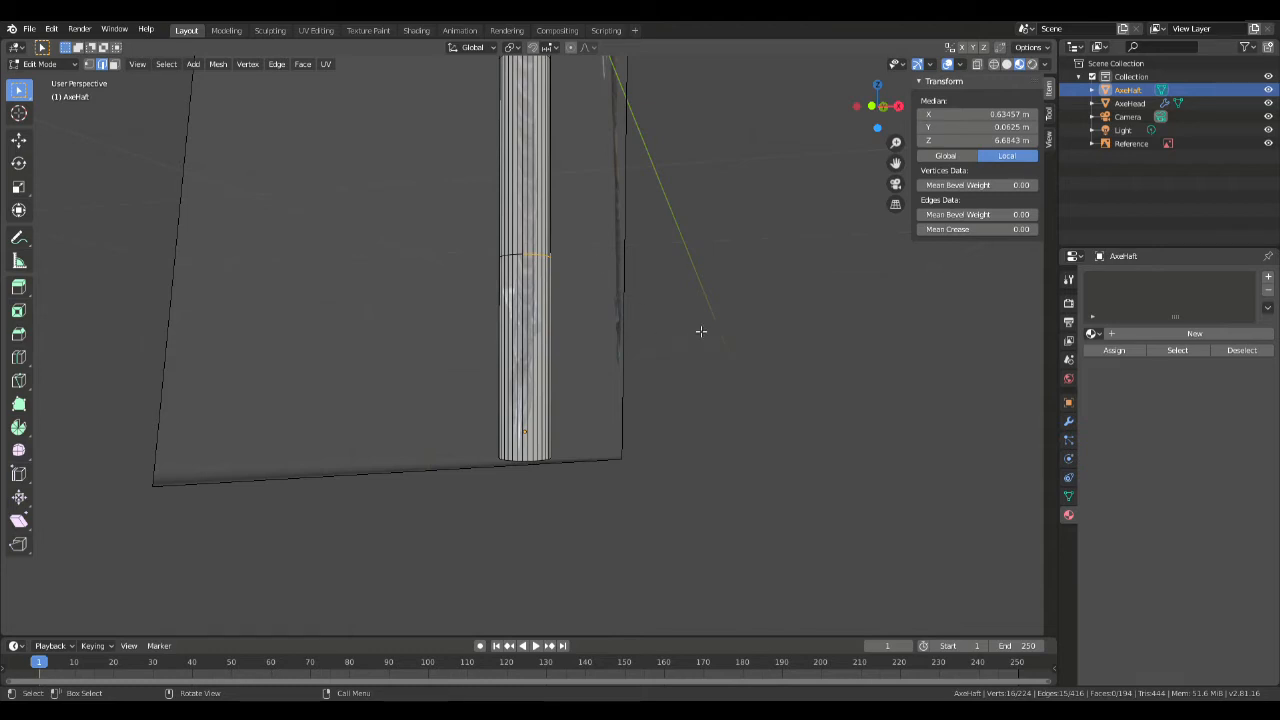
Step: Isolate the haft in front orthographic view with all other objects hidden and display it in wireframe
key(KP_1)
scroll(503, 200, down, 5)
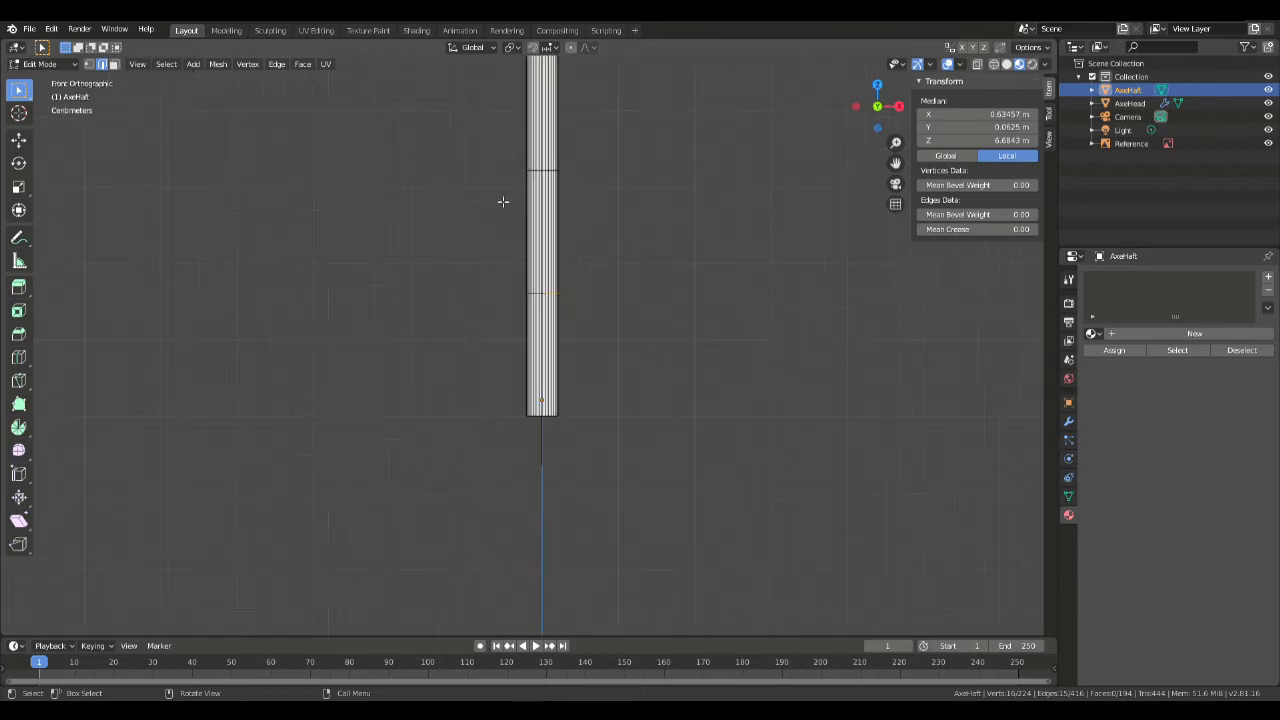
shift+middle_drag(708, 142, 698, 405)
key(KP_Divide)
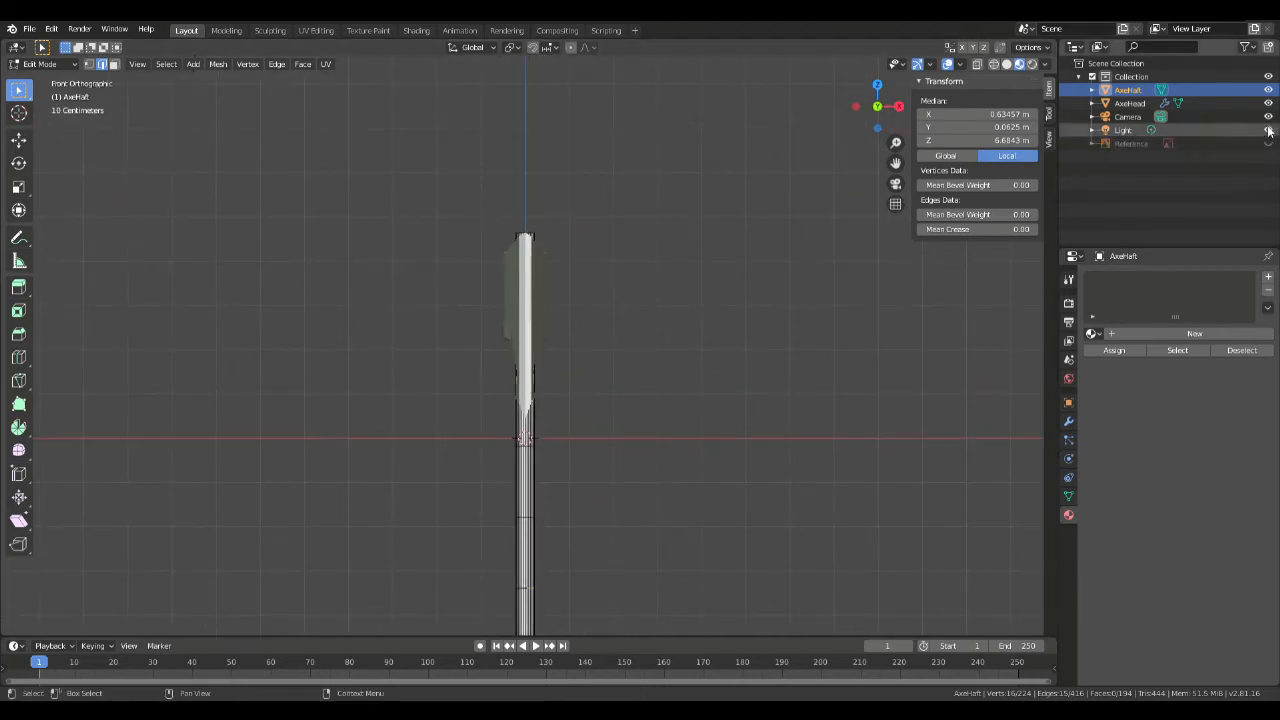
shift+middle_drag(580, 383, 600, 246)
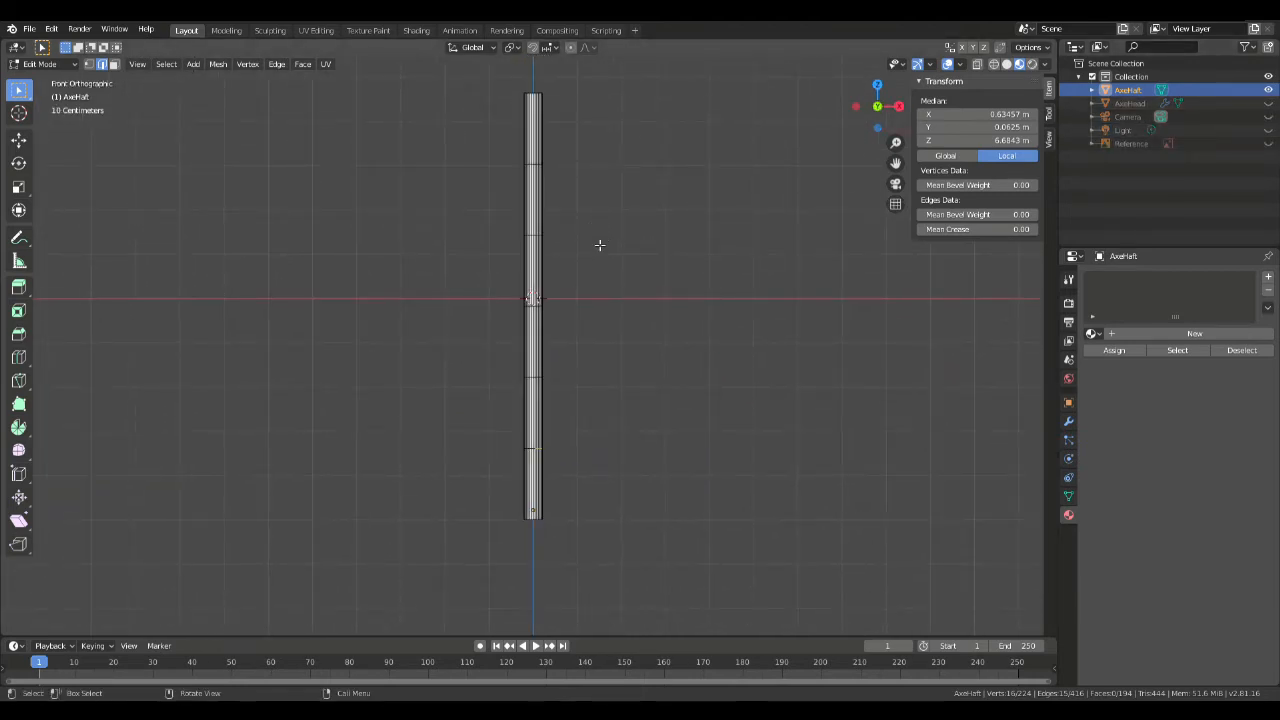
click(980, 65)
click(993, 65)
click(979, 66)
shift+middle_drag(675, 158, 647, 207)
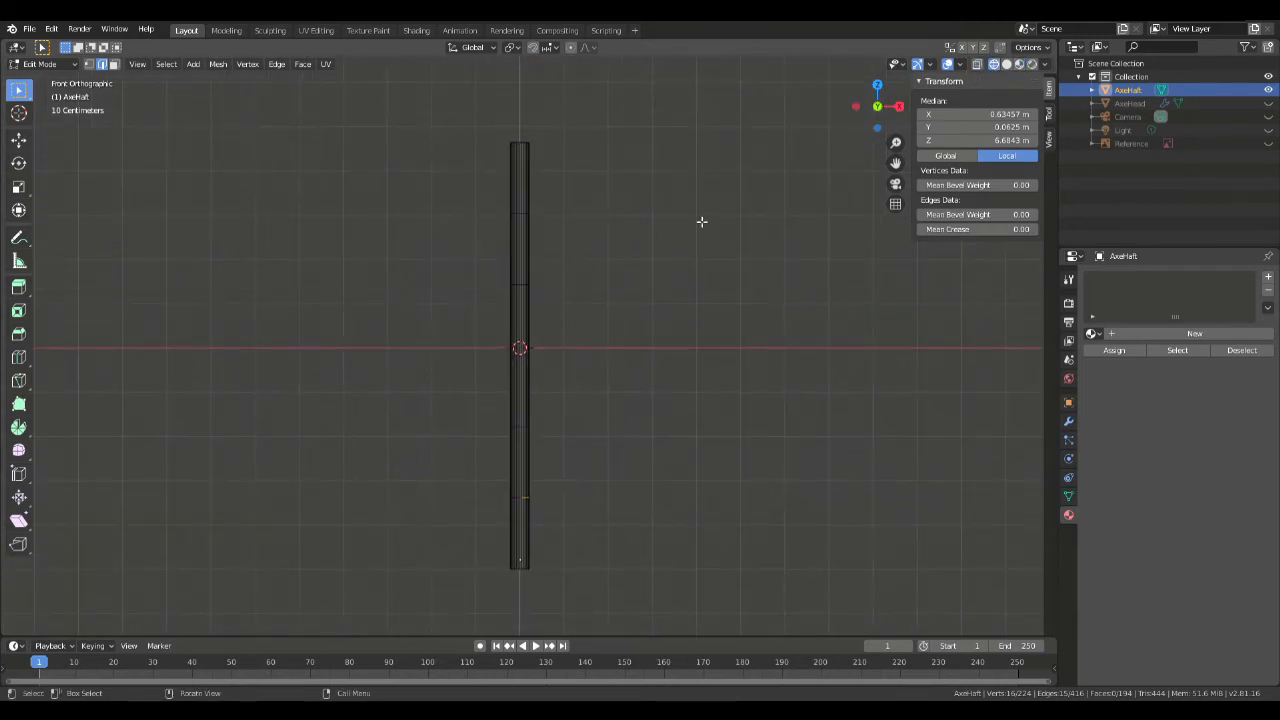
Step: Try to select the haft's negative-X half along its full length and check the selection from the side
click(693, 224)
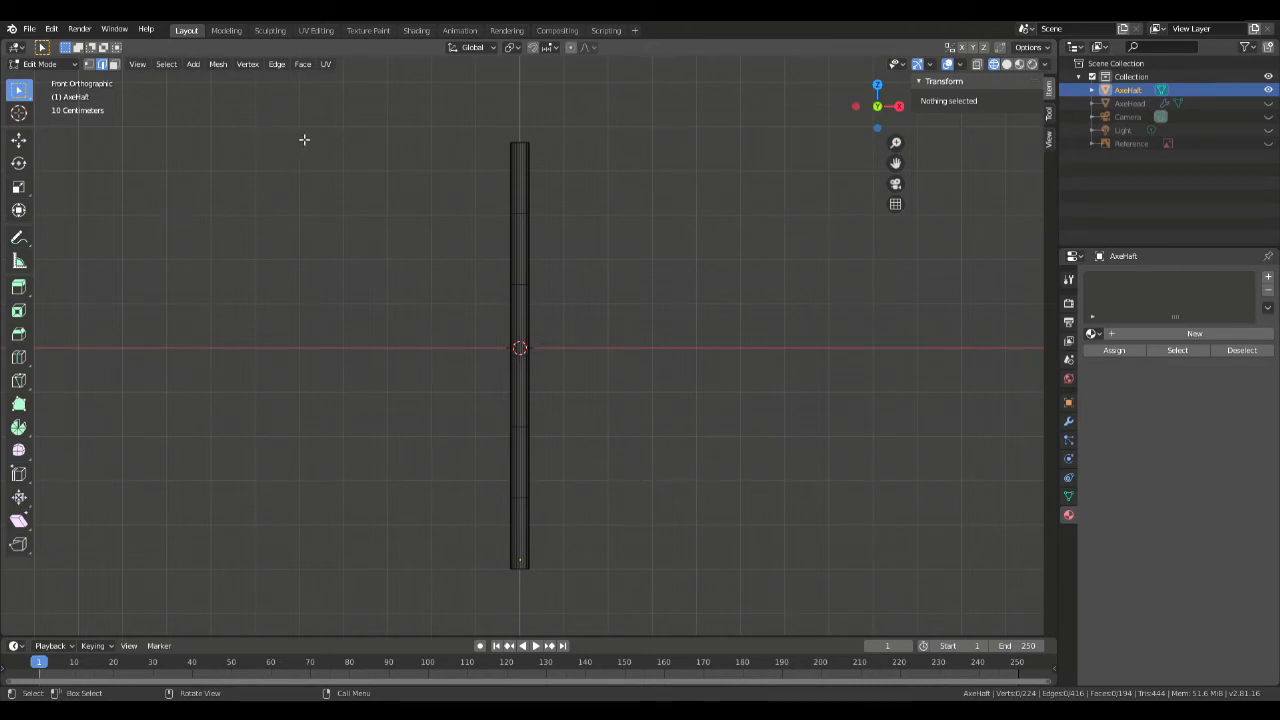
drag(406, 126, 520, 607)
scroll(611, 266, up, 6)
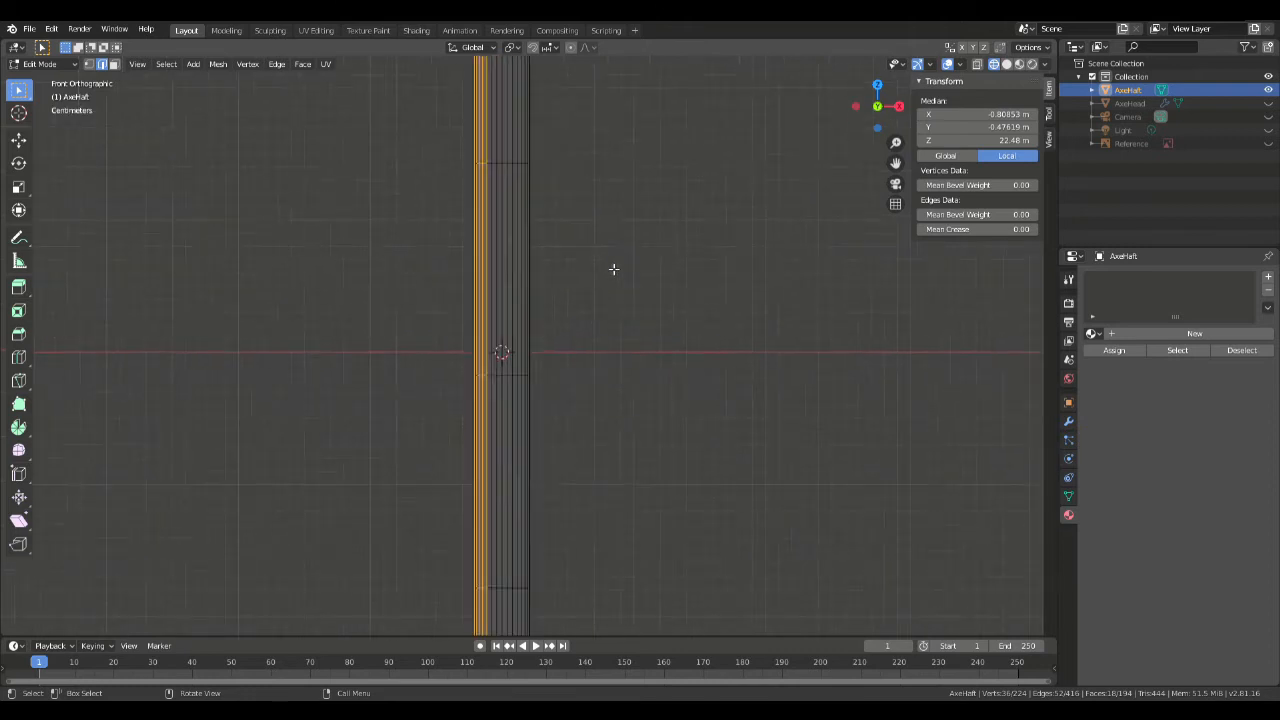
shift+middle_drag(634, 169, 729, 371)
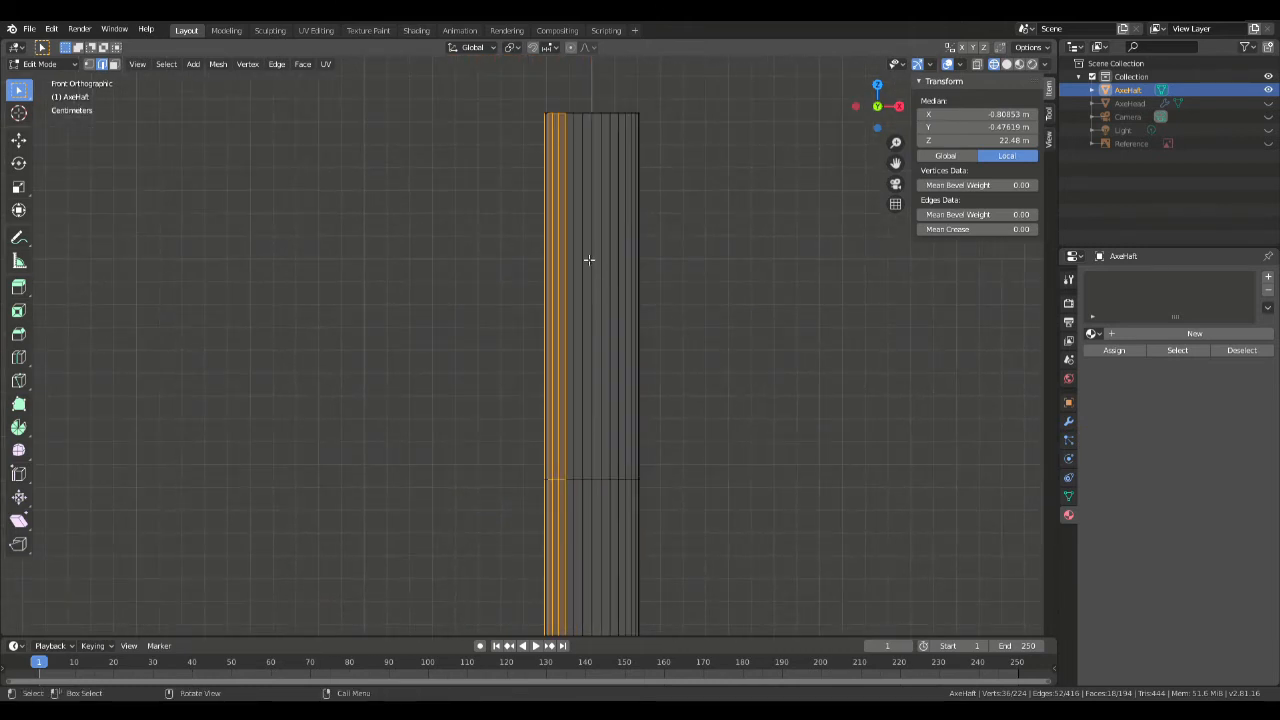
drag(500, 84, 491, 206)
scroll(491, 206, down, 8)
shift+middle_drag(488, 272, 483, 183)
drag(457, 170, 521, 480)
scroll(531, 411, up, 6)
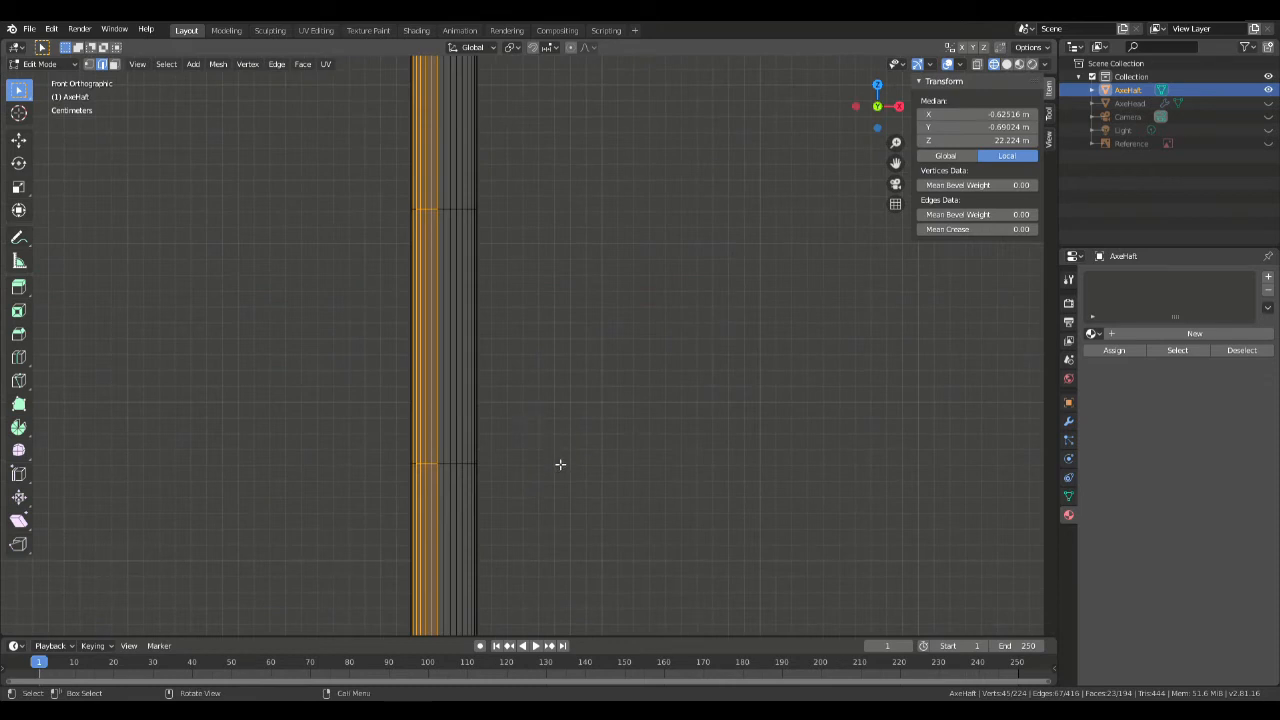
shift+middle_drag(576, 432, 674, 229)
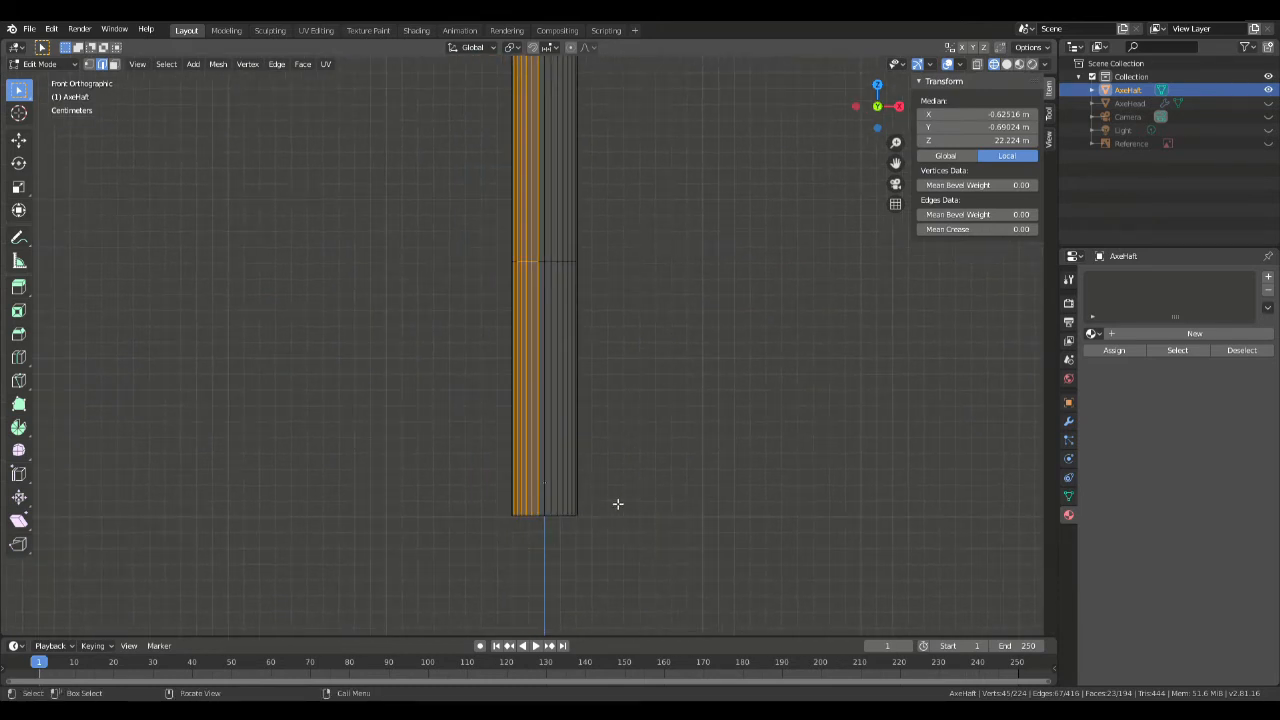
middle_drag(673, 307, 785, 290)
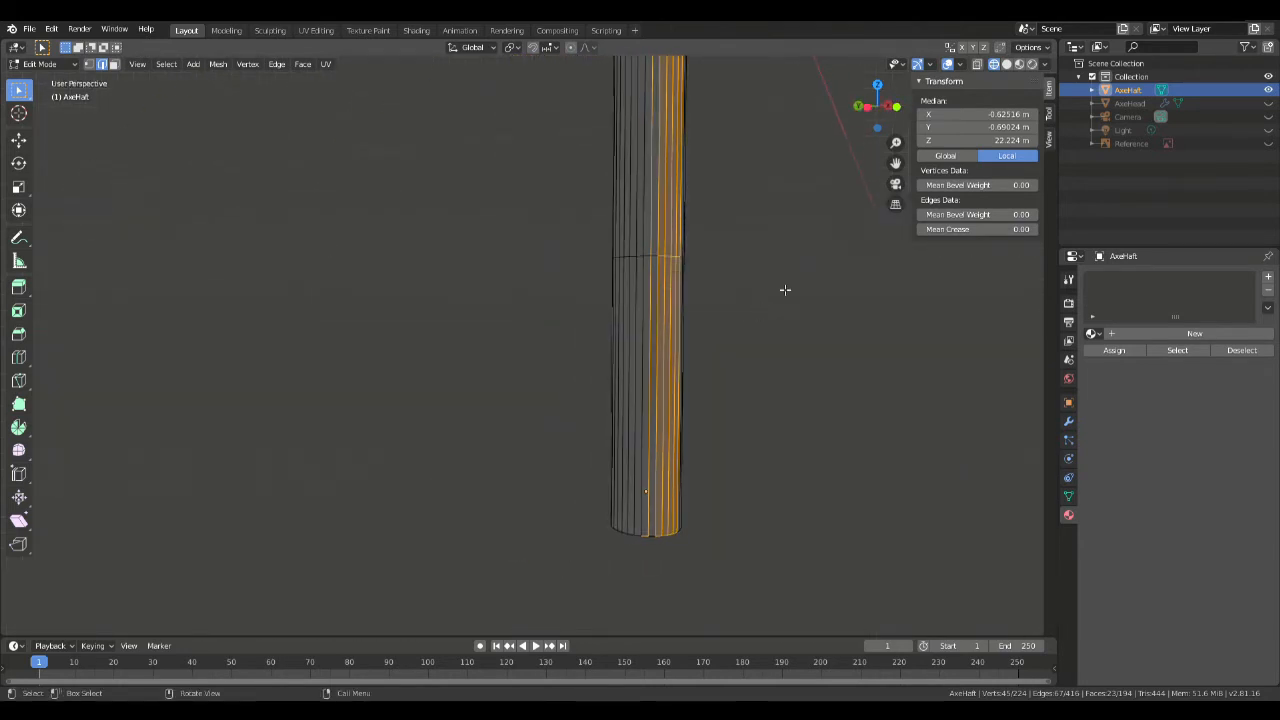
Step: Enable X-ray, select the haft's negative-X half through the whole mesh, and delete its vertices
click(983, 64)
key(KP_1)
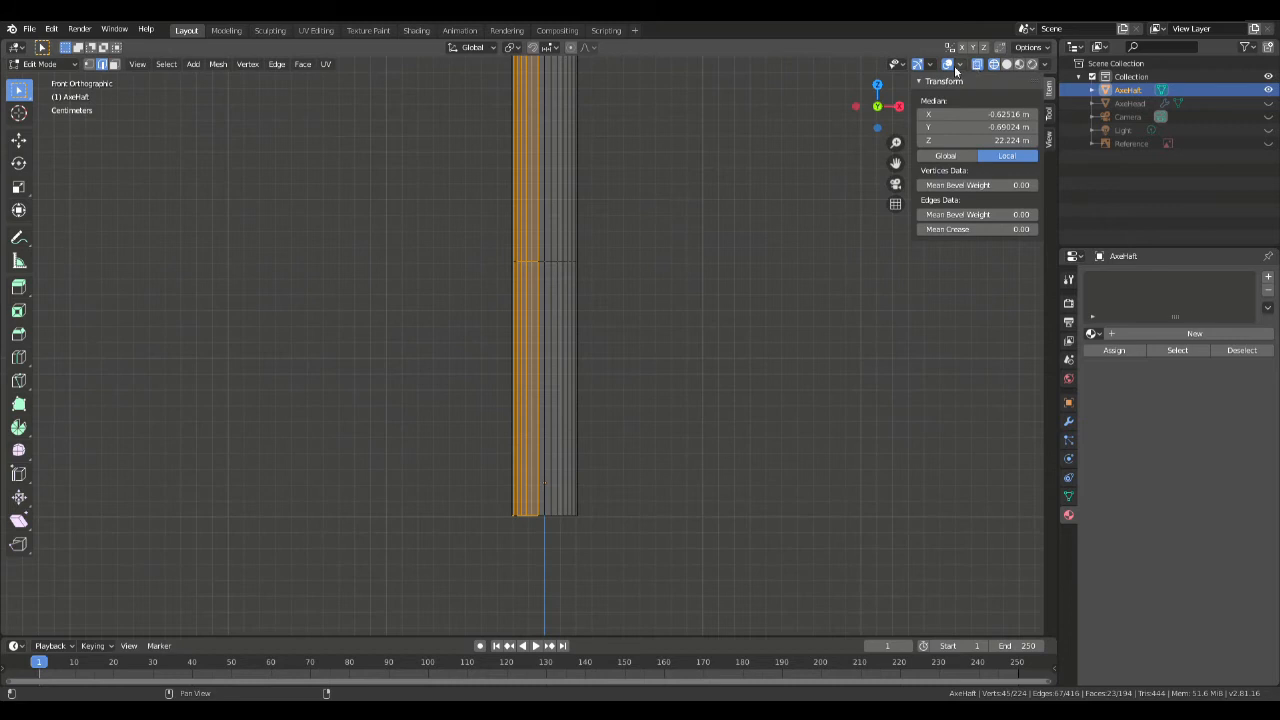
key(KP_Decimal)
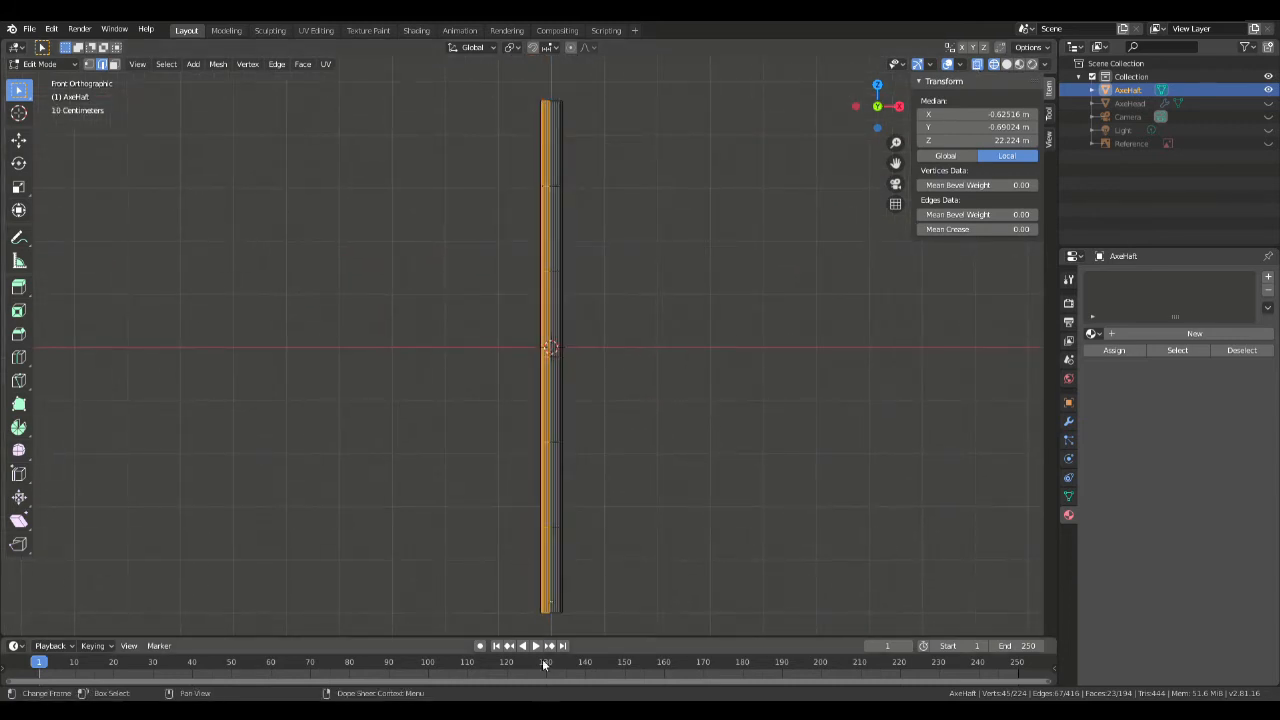
drag(532, 629, 553, 84)
scroll(691, 340, up, 2)
middle_drag(691, 340, 485, 338)
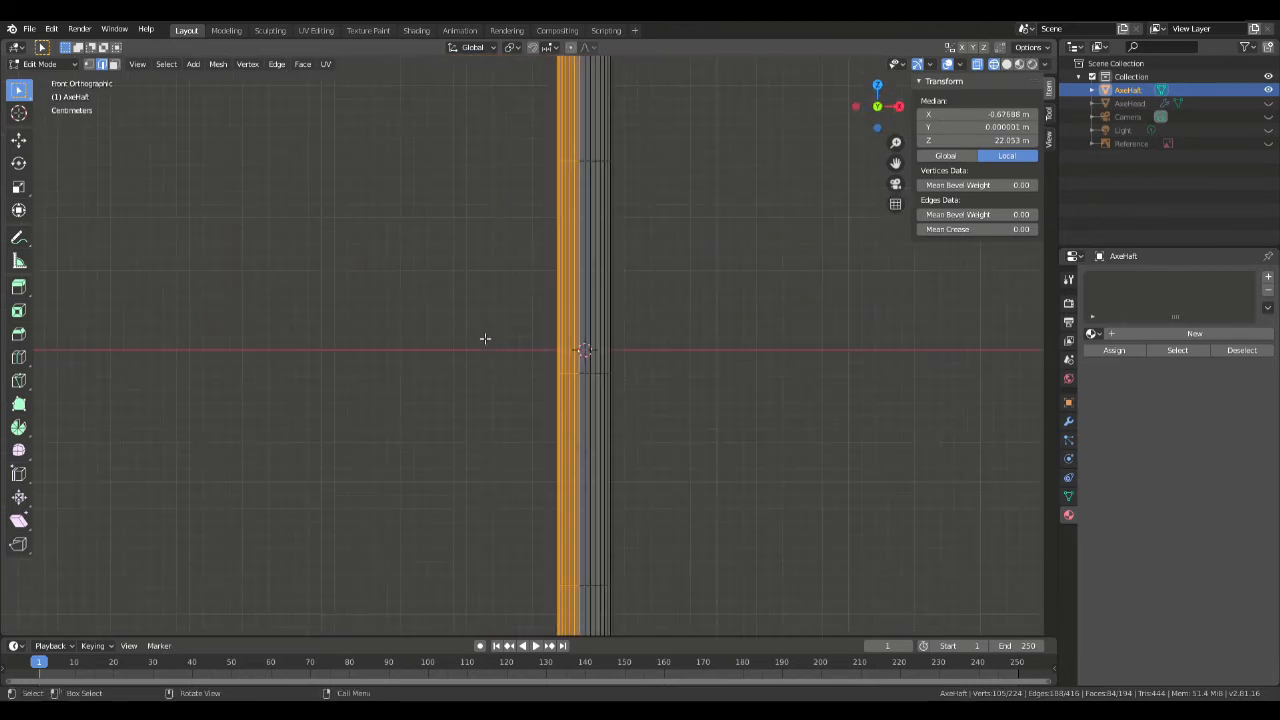
scroll(485, 338, up, 4)
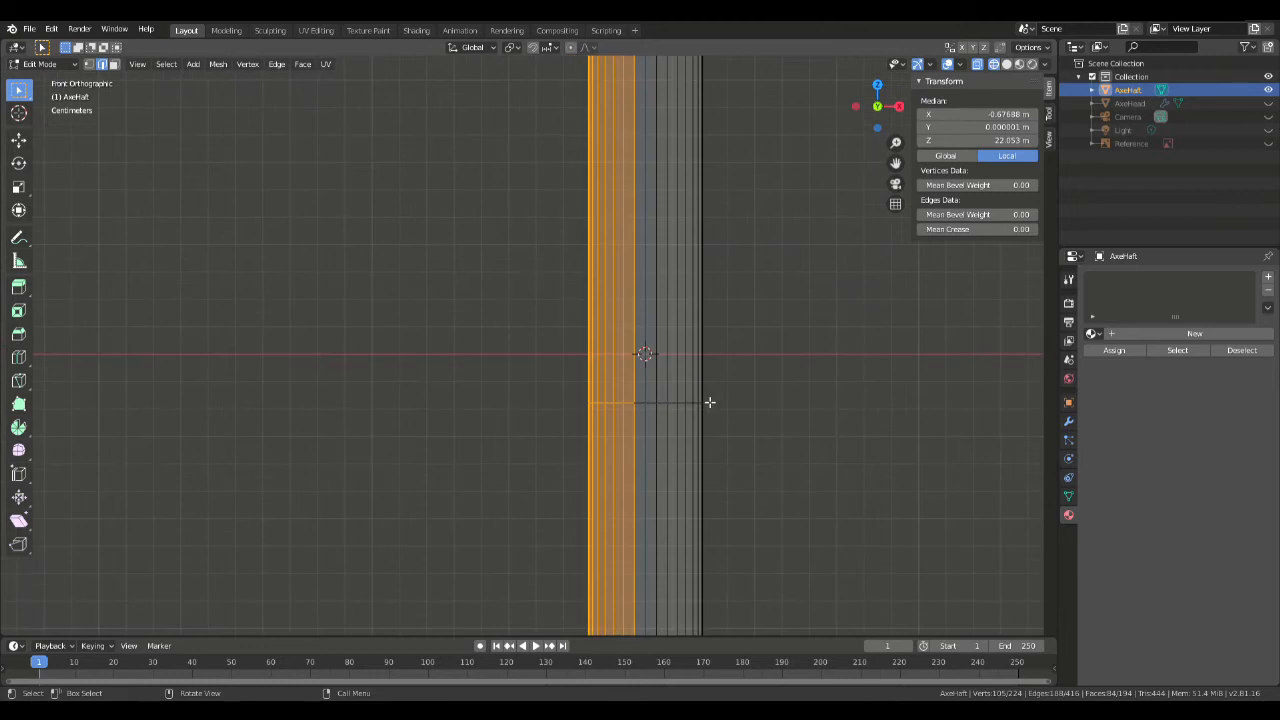
key(x)
click(640, 370)
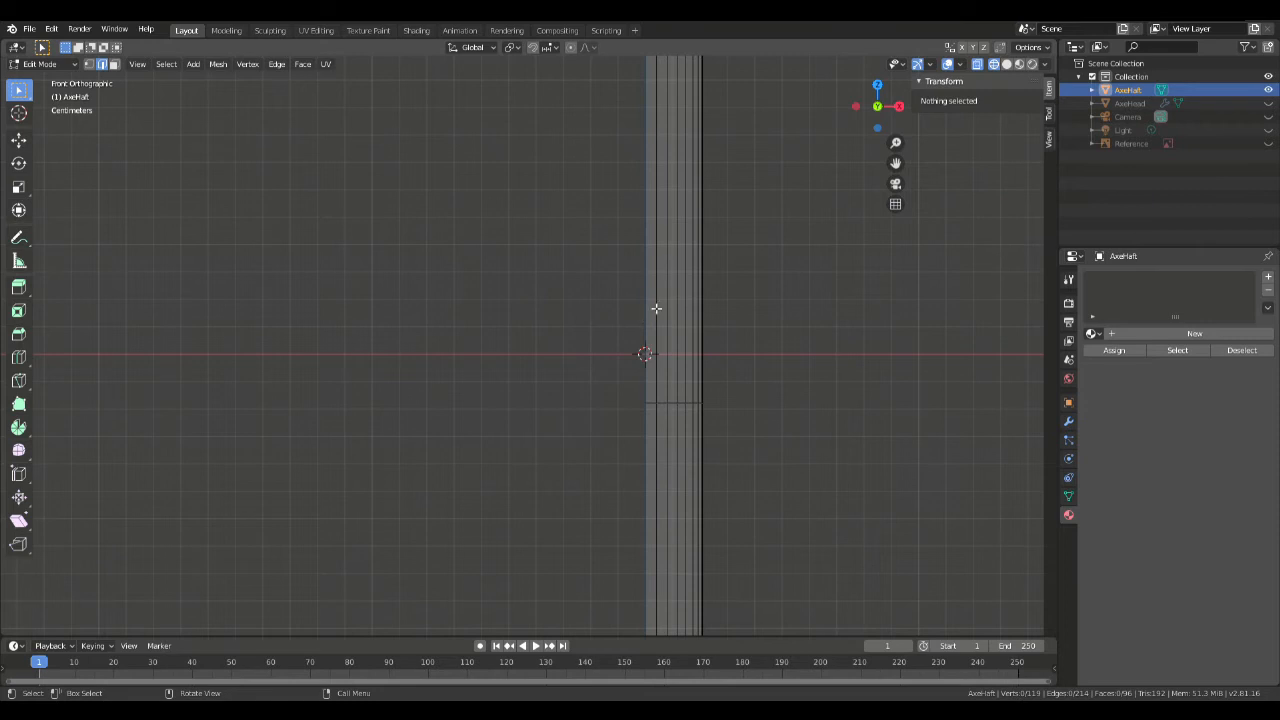
Step: Mirror the haft across the X axis using a Mirror modifier with clipping enabled, and return to editing its mesh
key(Tab)
click(1068, 421)
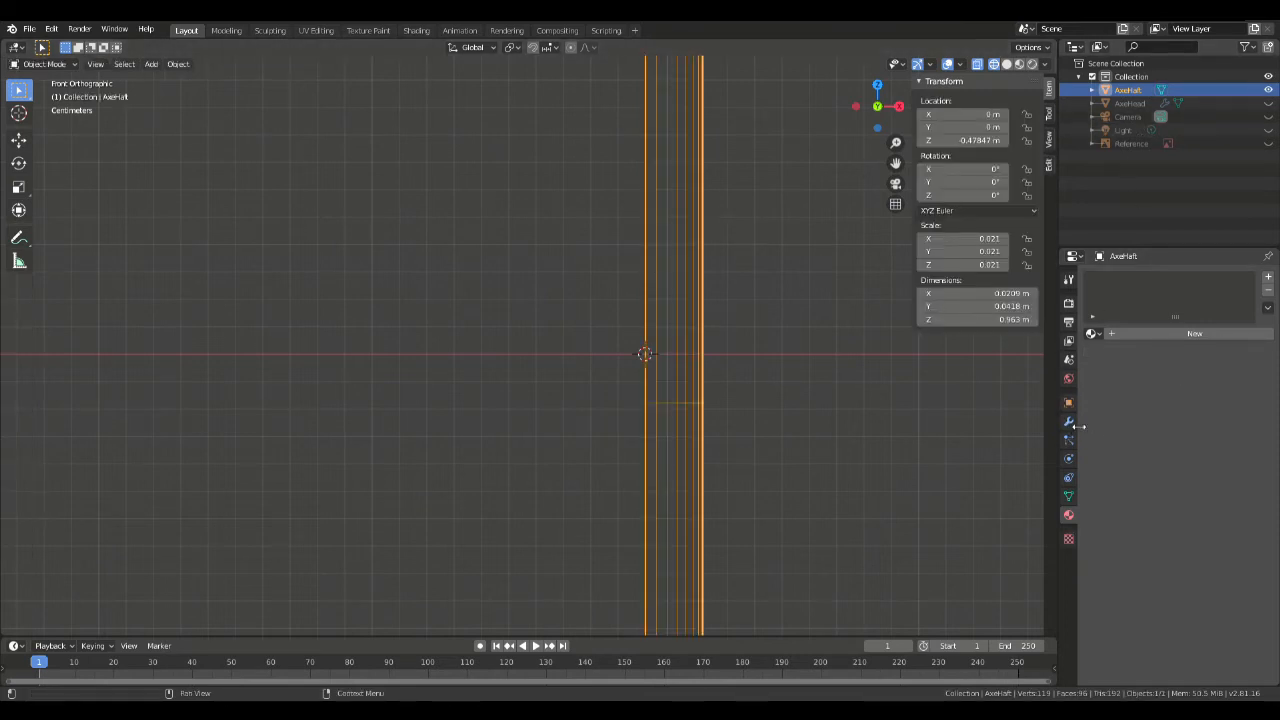
click(1110, 277)
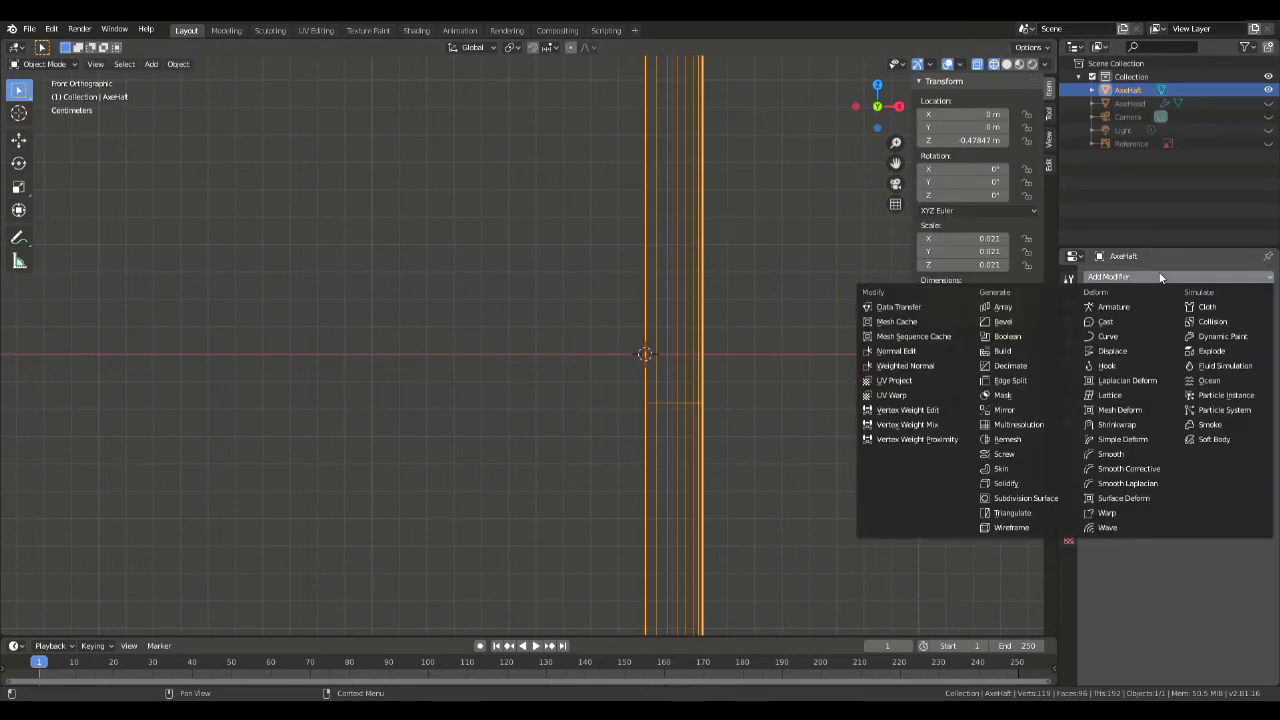
click(1047, 411)
click(1196, 449)
click(779, 386)
middle_drag(779, 386, 754, 345)
key(KP_1)
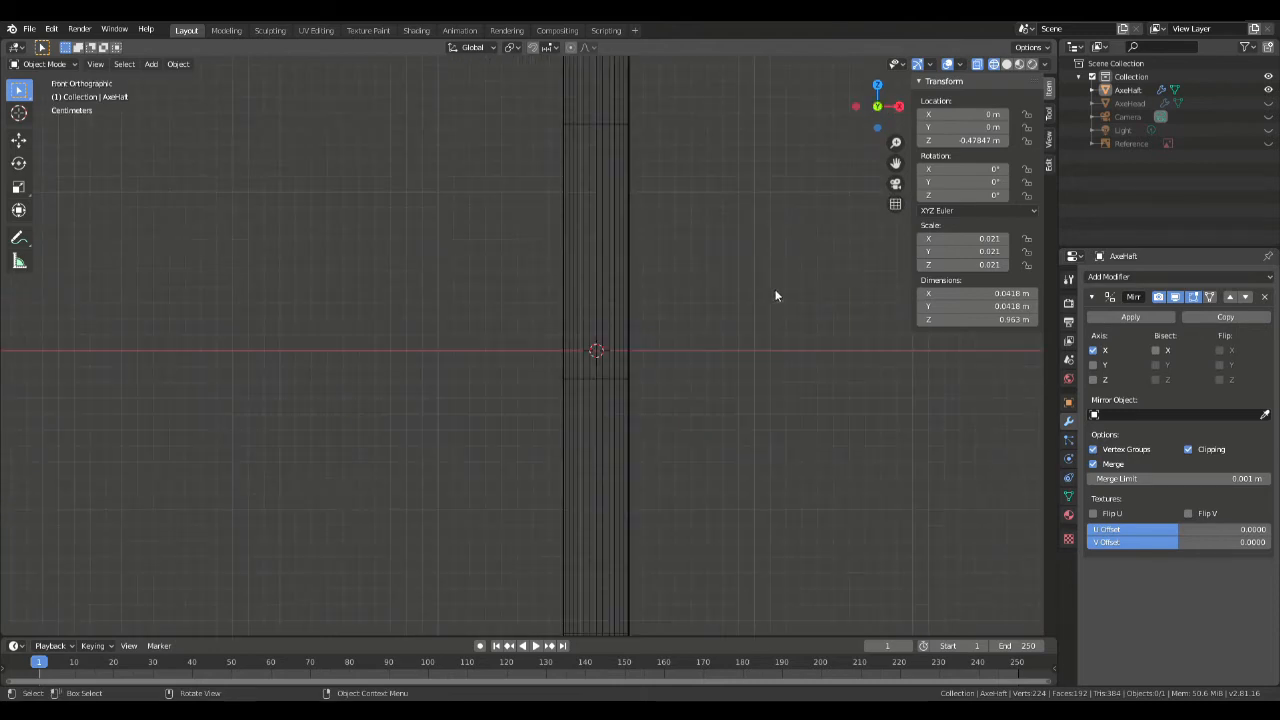
scroll(761, 287, down, 5)
scroll(697, 229, up, 4)
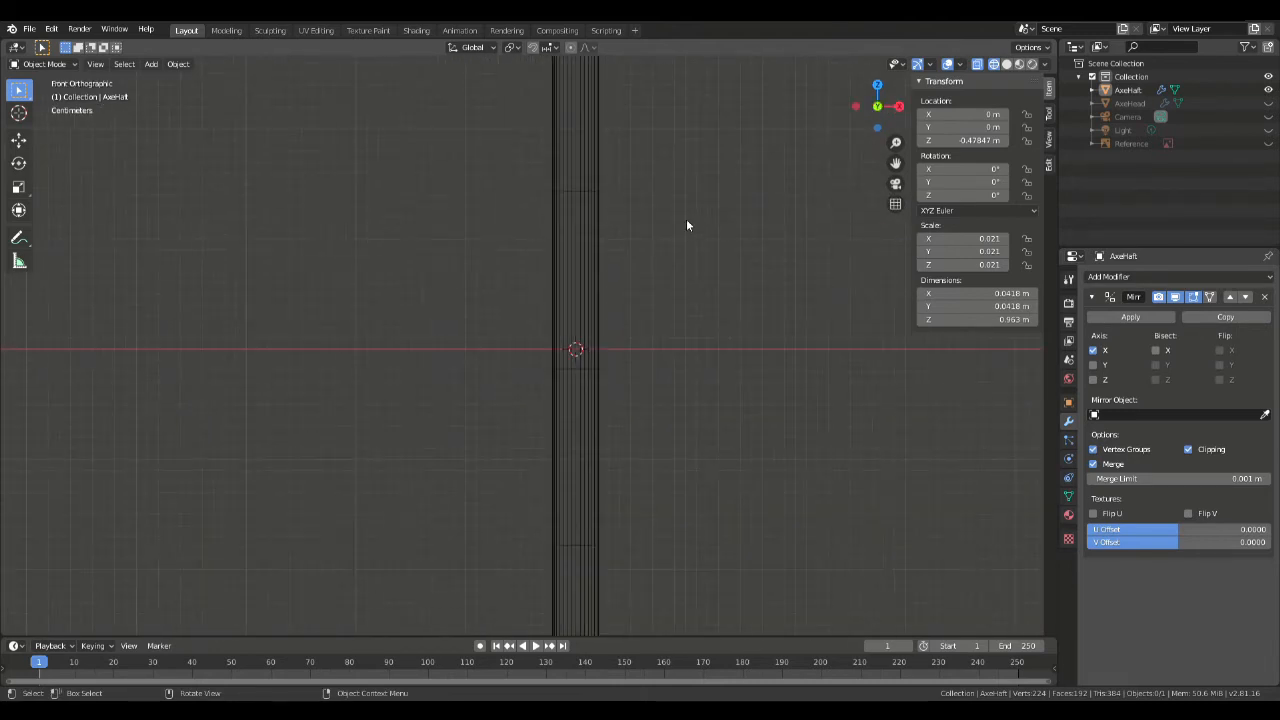
key(Tab)
shift+middle_drag(791, 177, 723, 289)
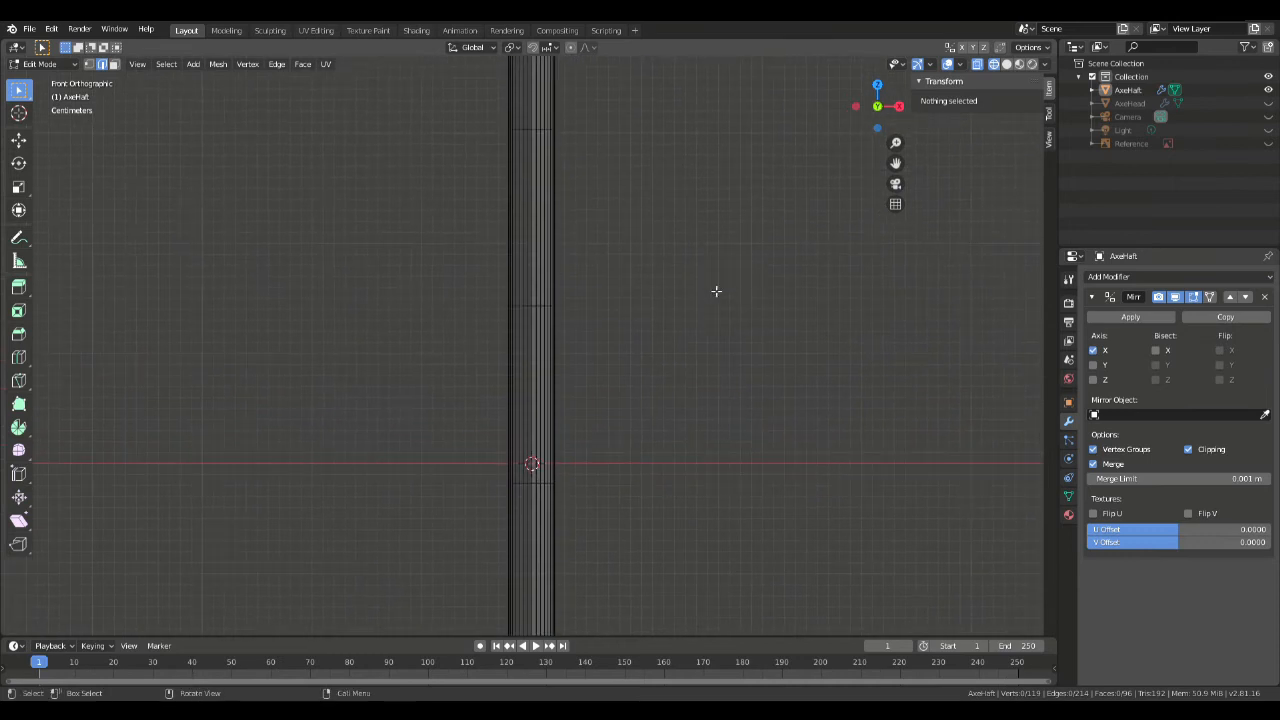
click(563, 310)
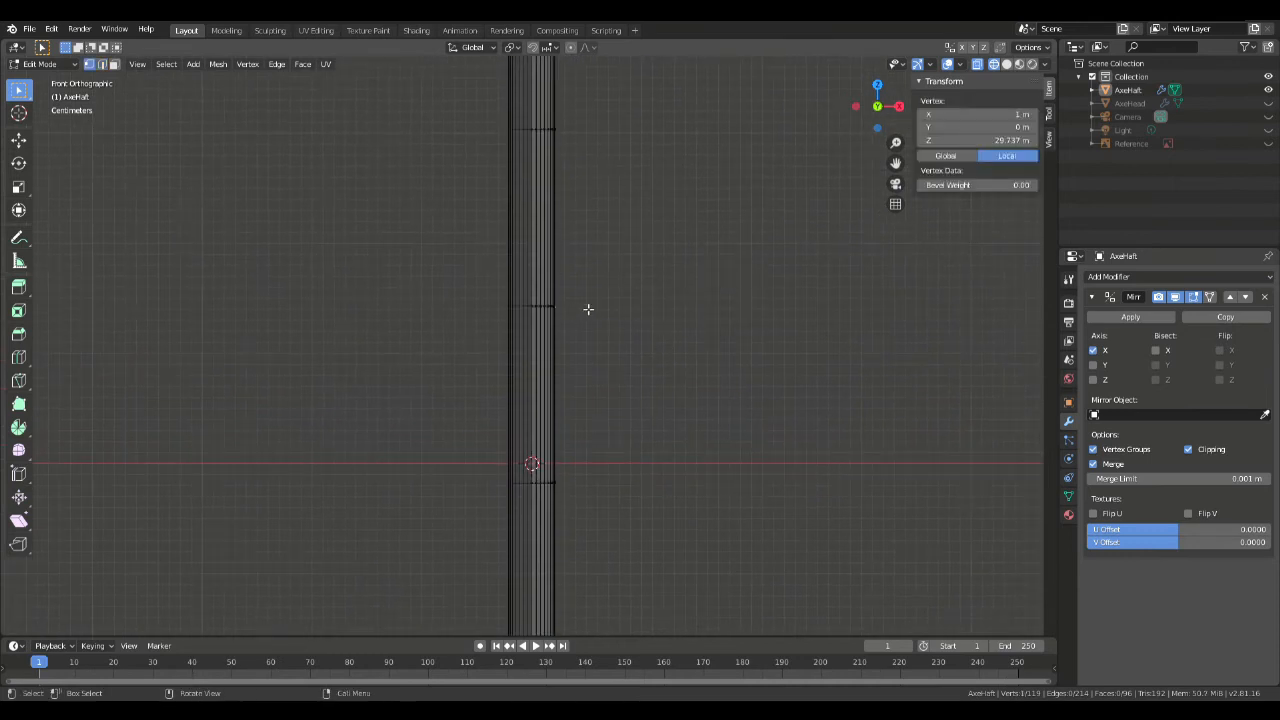
key(g)
right_click(776, 312)
middle_drag(628, 279, 605, 282)
middle_drag(748, 319, 698, 335)
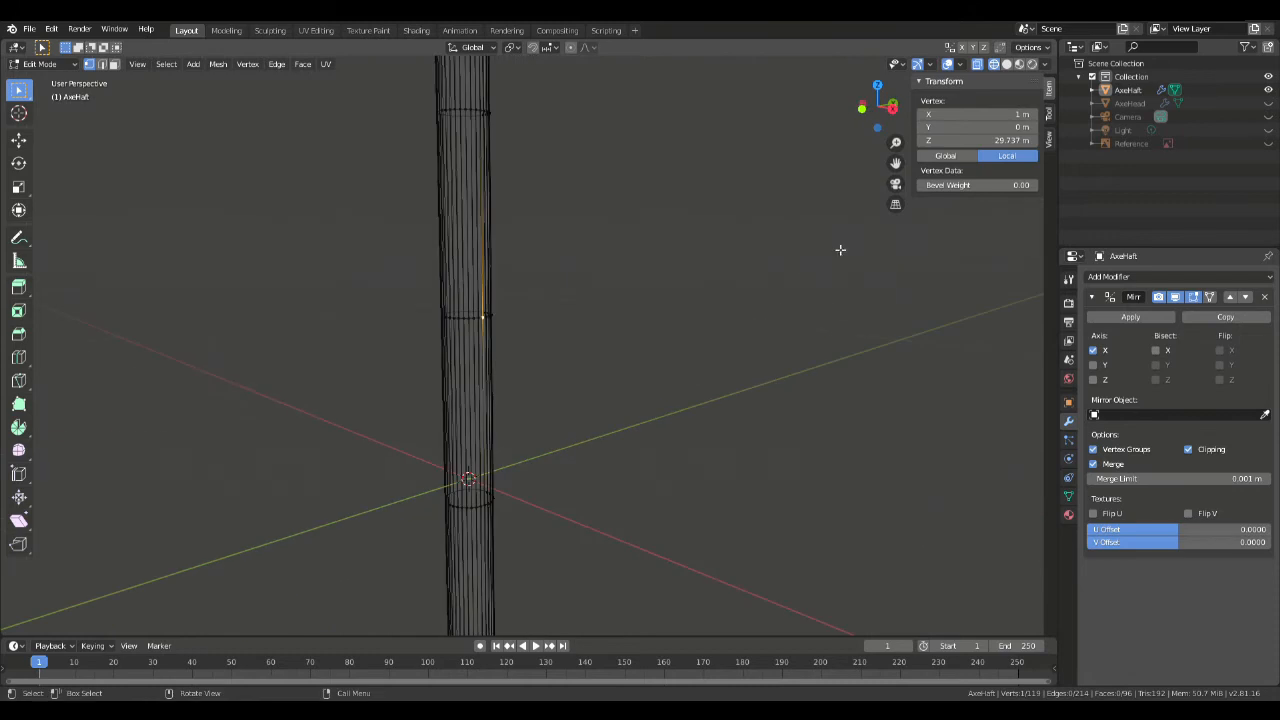
Step: Show the AxeHead and Reference objects again and view the haft in right orthographic view
scroll(840, 250, down, 5)
click(1269, 104)
click(1269, 143)
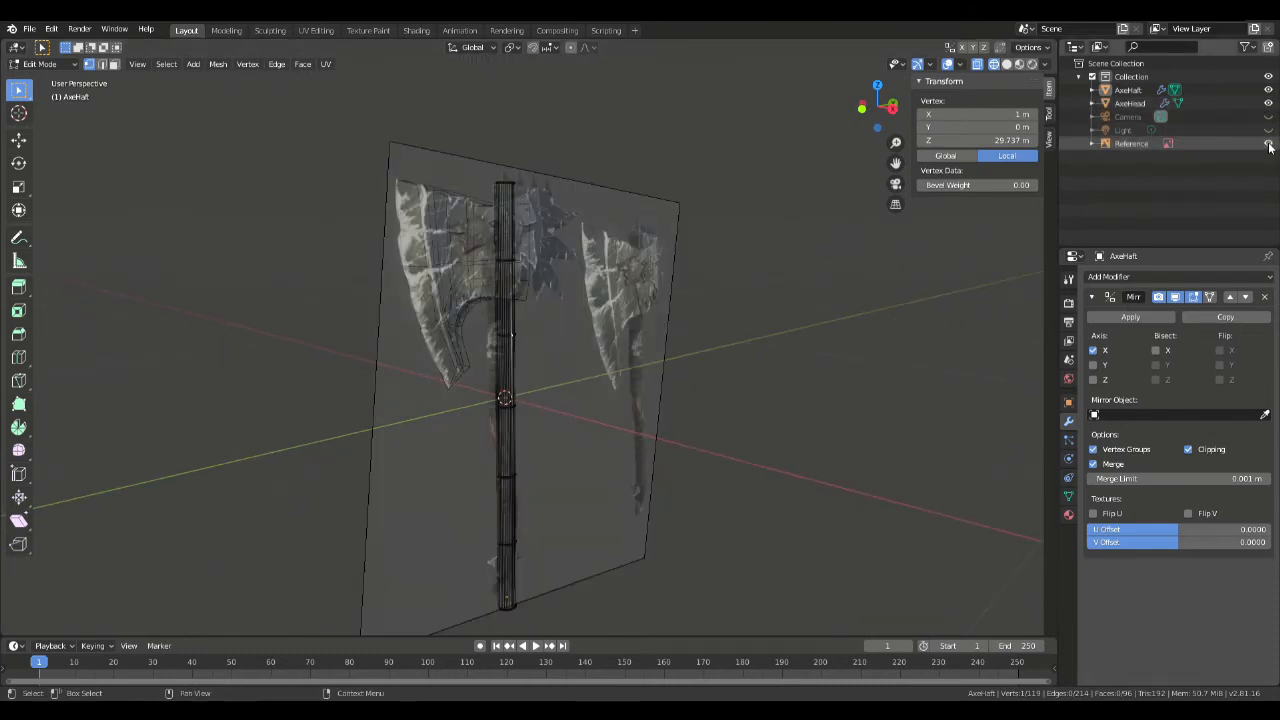
key(KP_3)
Step: Raise the haft's bottom ring to the handle's end in the reference image and lower the lowest loop to the spikes
shift+middle_drag(650, 482, 628, 245)
scroll(674, 214, up, 5)
drag(410, 323, 617, 417)
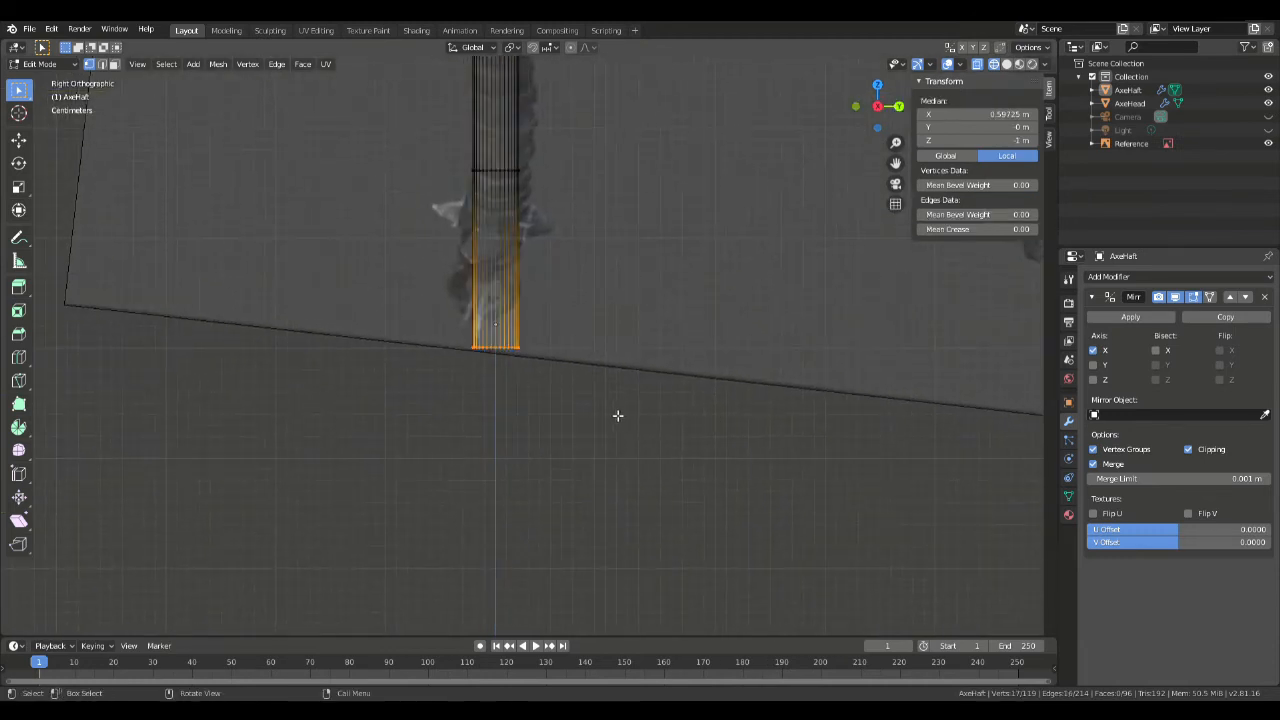
key(g)
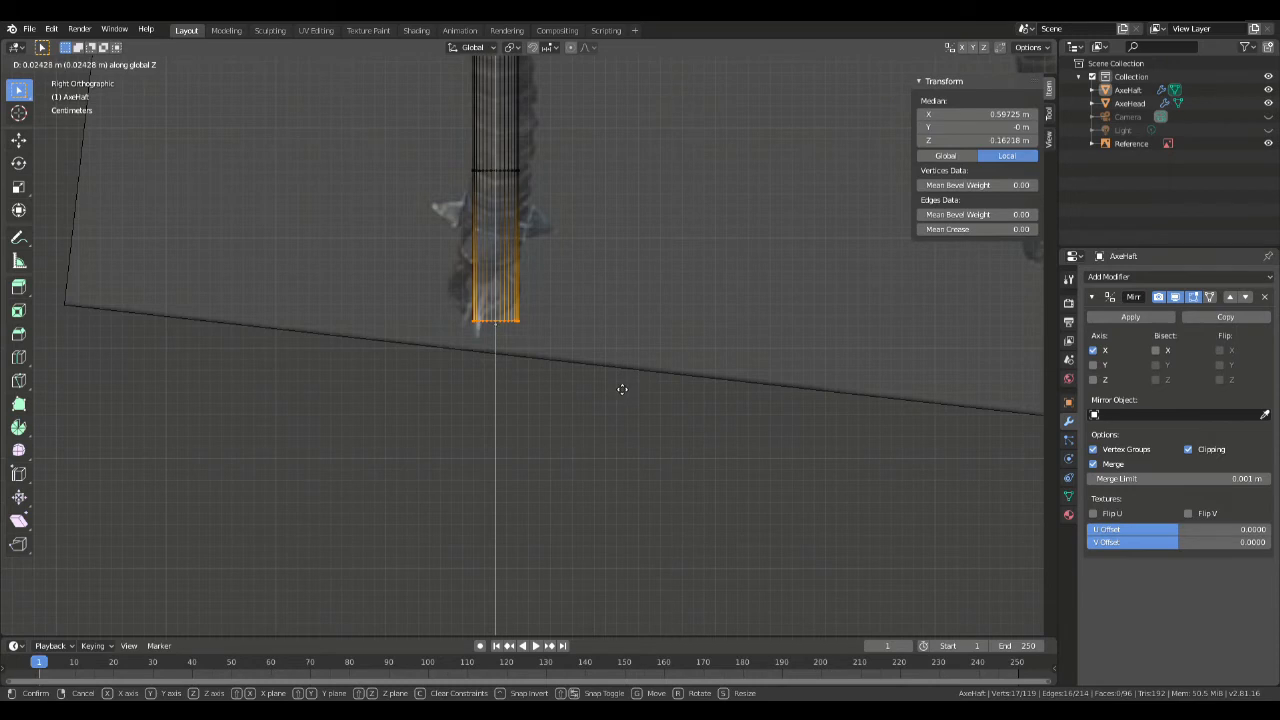
click(622, 381)
click(444, 142)
key(a)
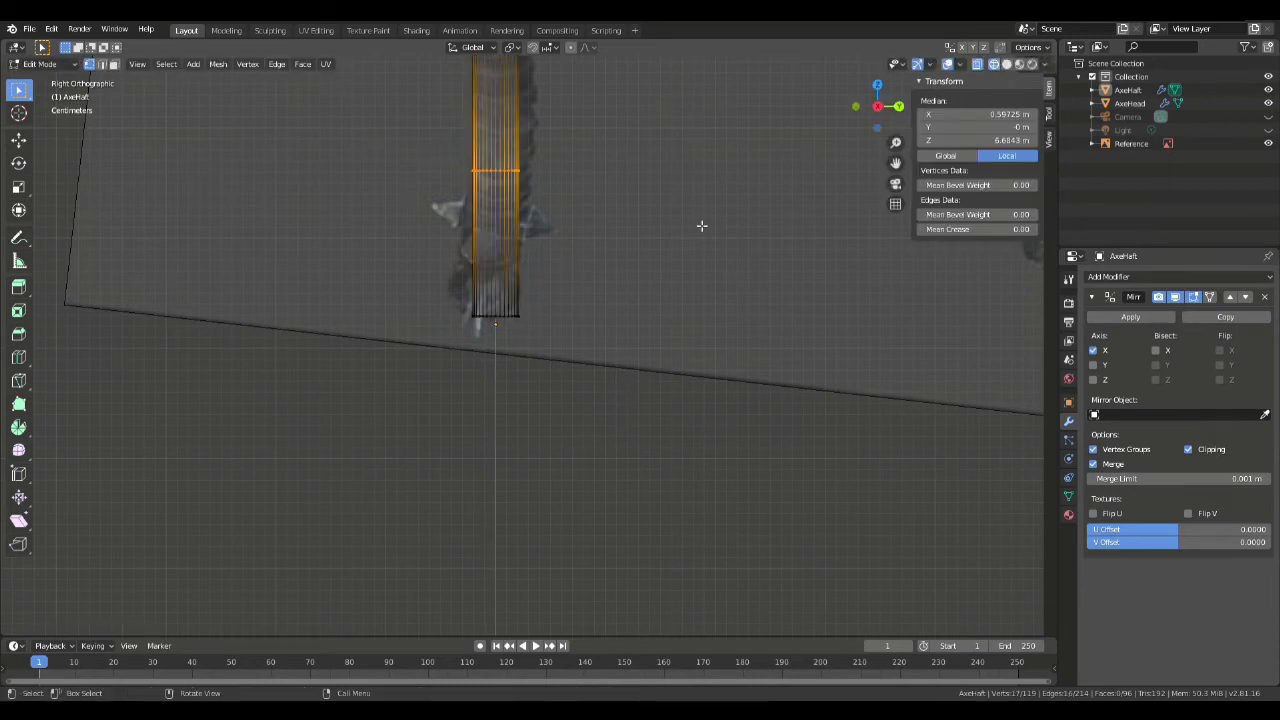
key(g)
click(692, 267)
Step: Add a loop cut to the section just above the spikes and shift it to about 0.41 m local Y
shift+middle_drag(656, 141, 658, 412)
shift+middle_drag(640, 264, 649, 343)
drag(411, 300, 608, 399)
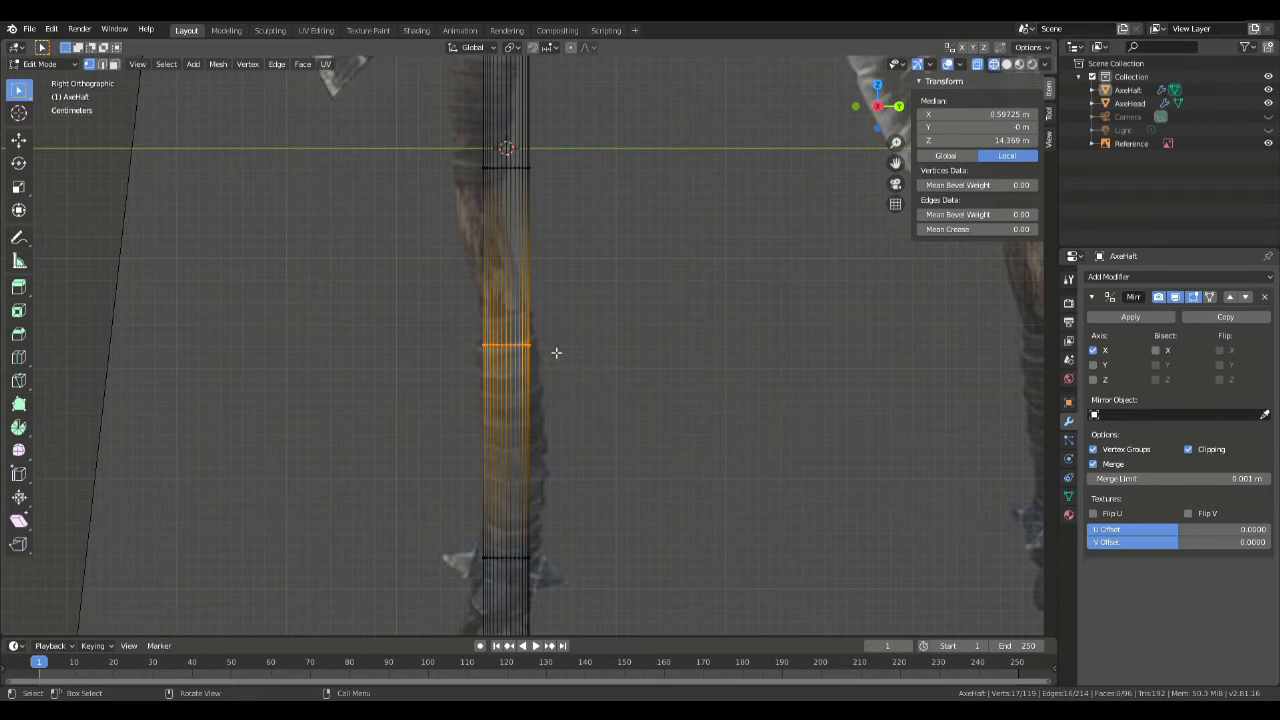
key(alt+a)
key(ctrl+r)
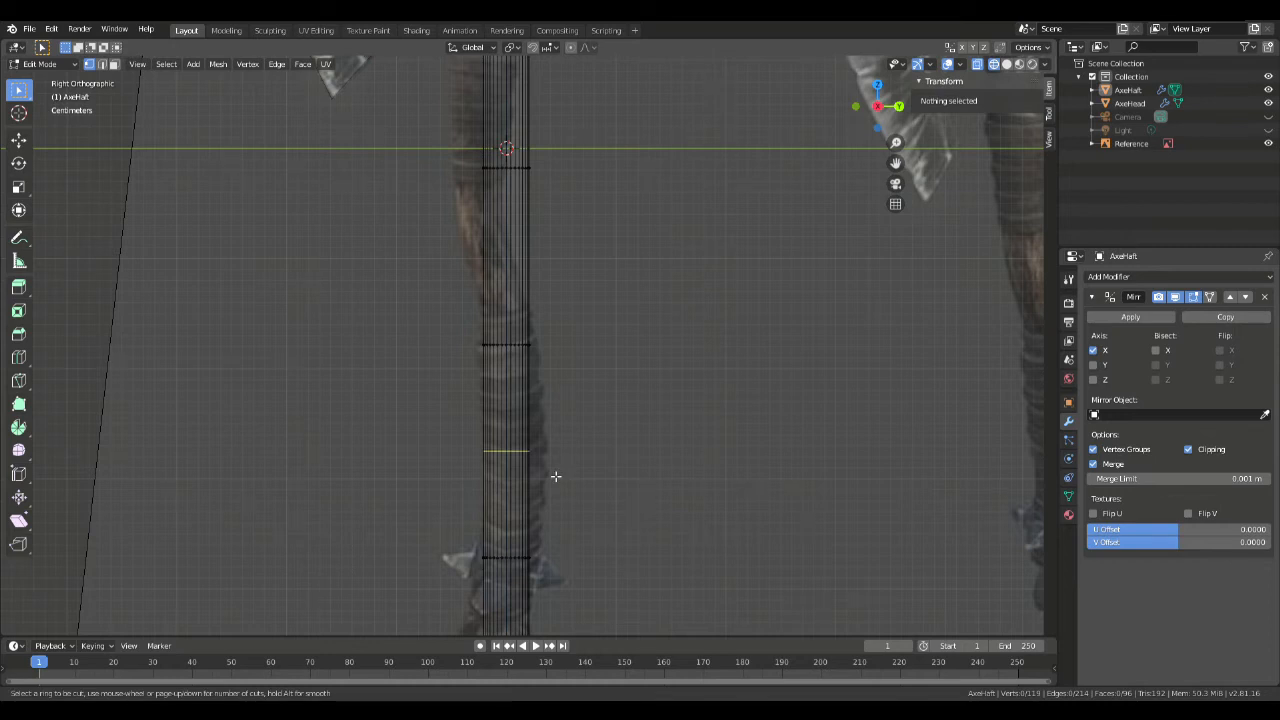
click(553, 474)
right_click(550, 470)
key(g)
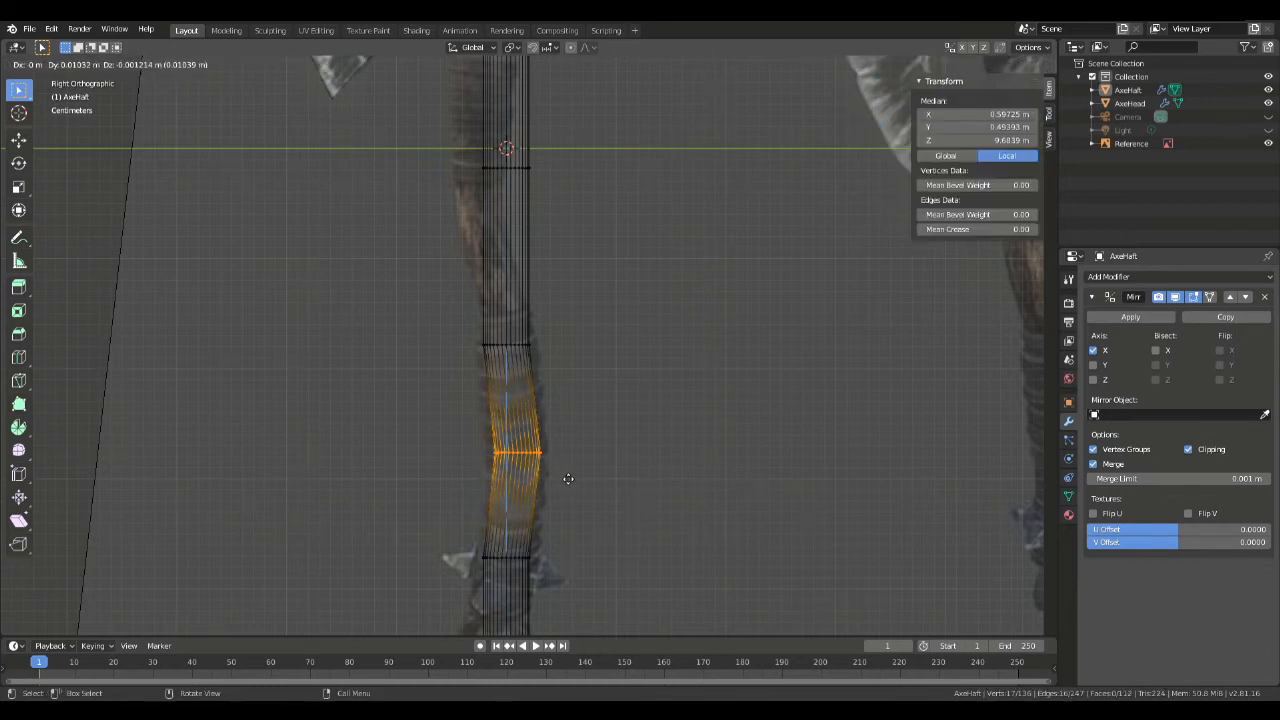
right_click(566, 478)
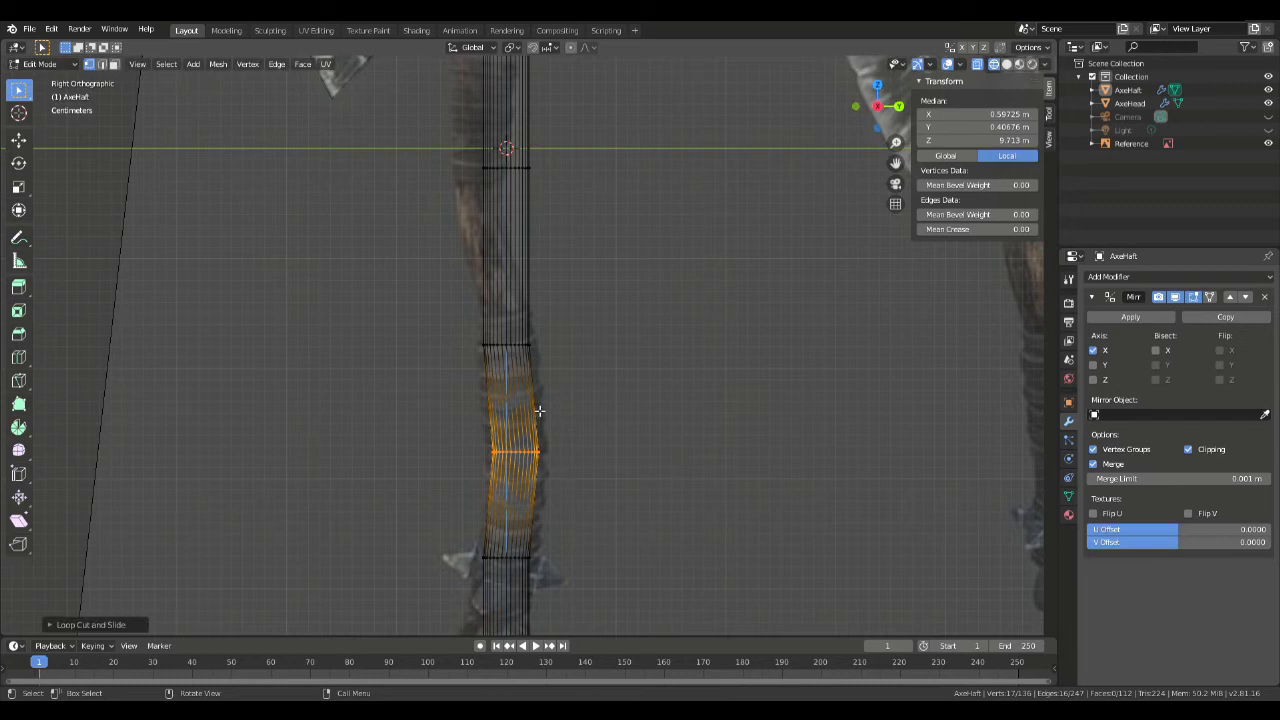
Step: Move the haft loop just below the world origin to about -1.31 m local Y, following the reference handle's bend
alt+click(493, 356)
drag(424, 146, 562, 196)
key(g)
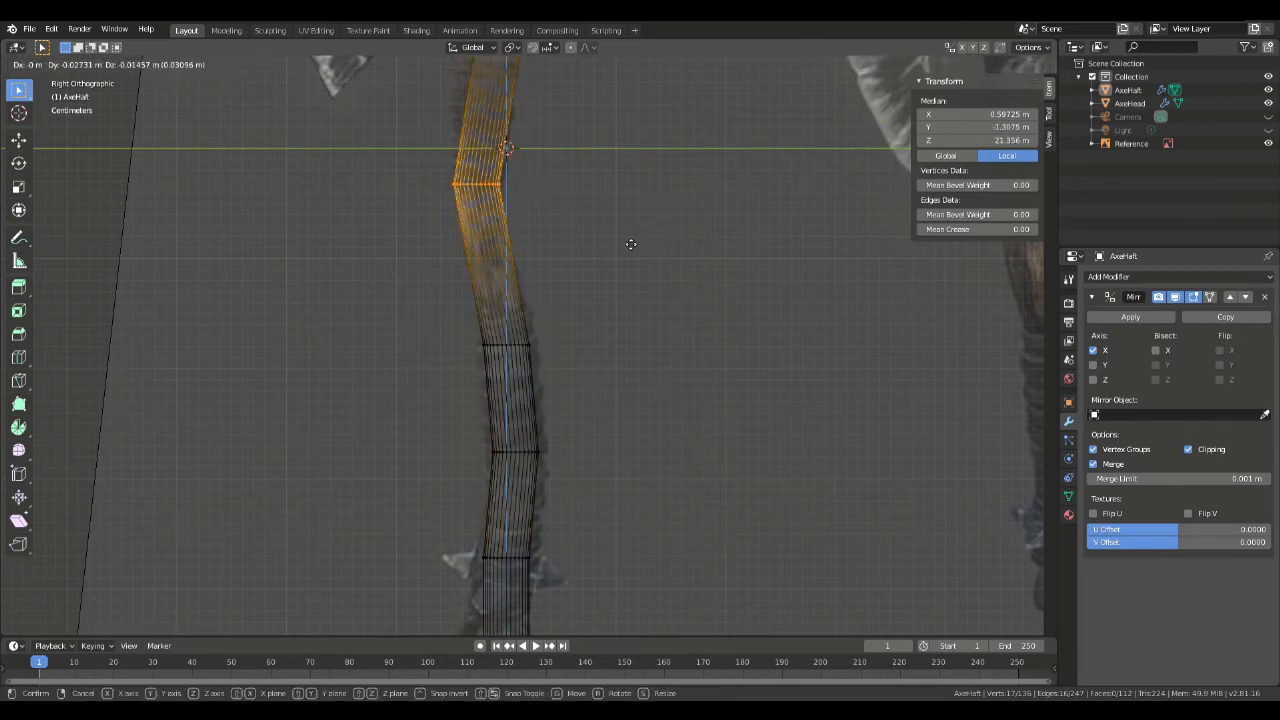
click(646, 237)
Step: Add a loop cut just above the world origin, move it to about -1.03 m local Y, and widen it to match the handle
shift+middle_drag(667, 183, 690, 402)
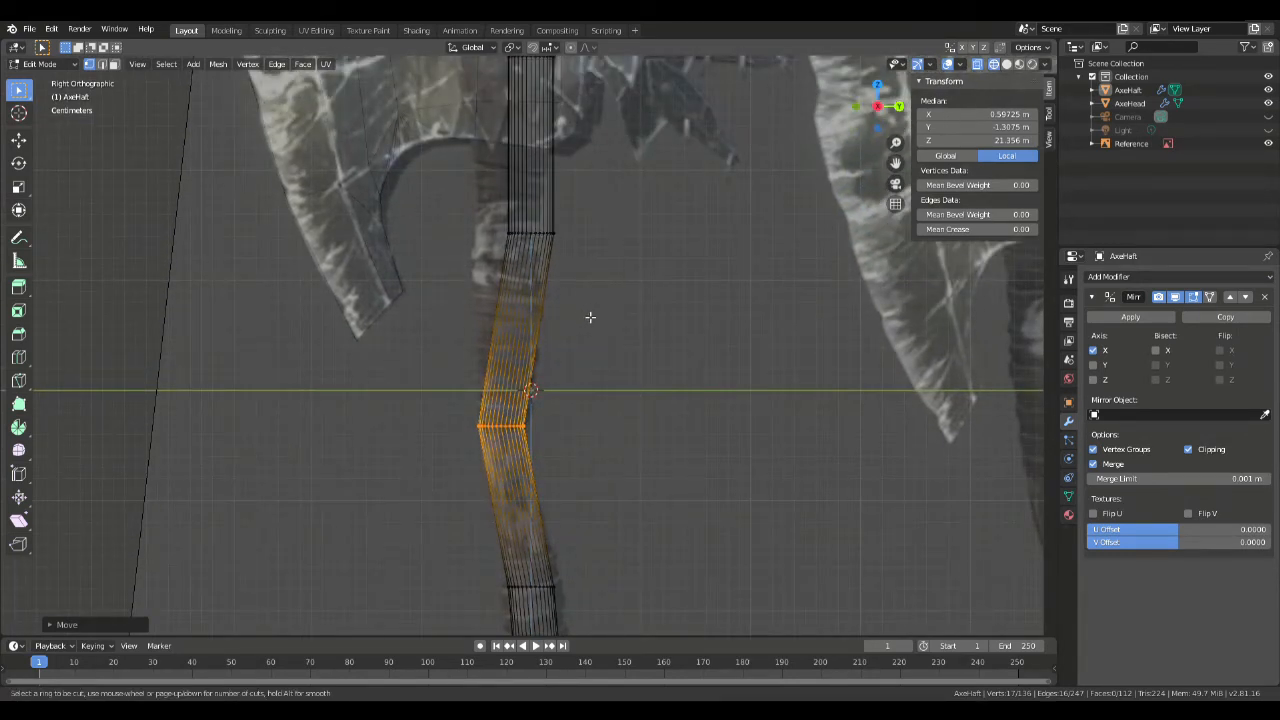
key(ctrl+r)
click(510, 300)
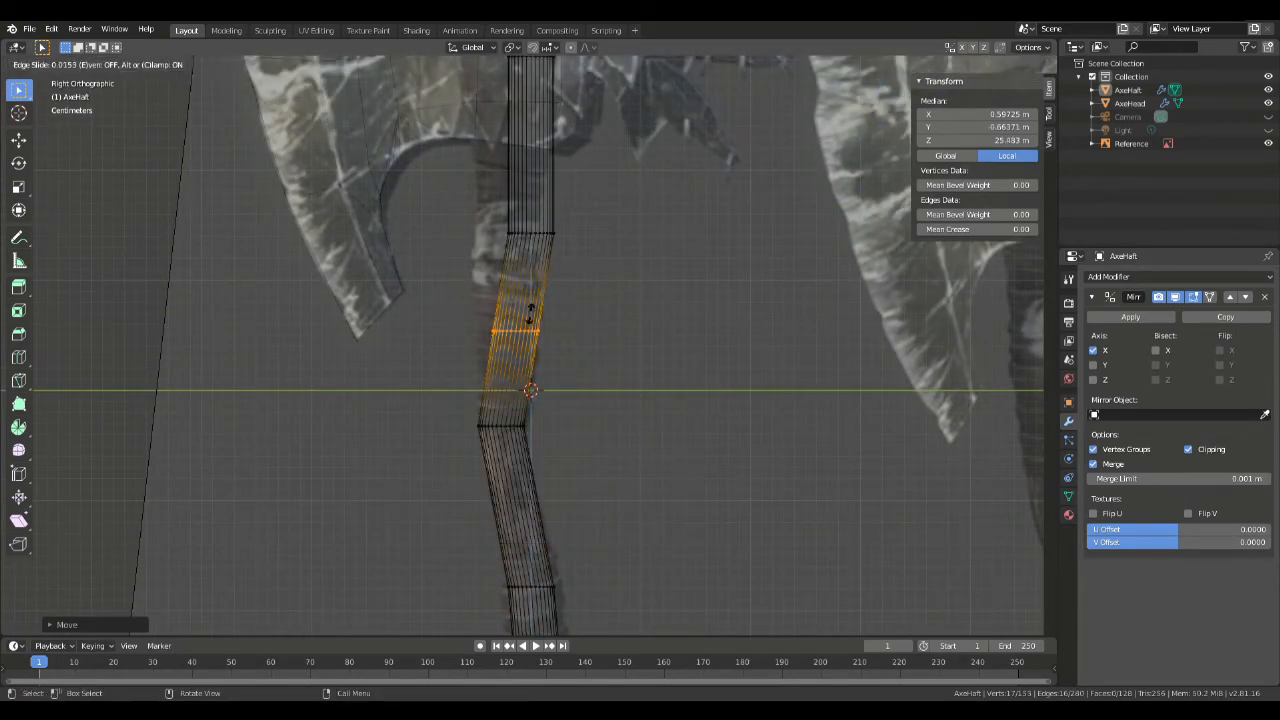
click(619, 320)
key(g)
click(609, 315)
key(s)
click(623, 309)
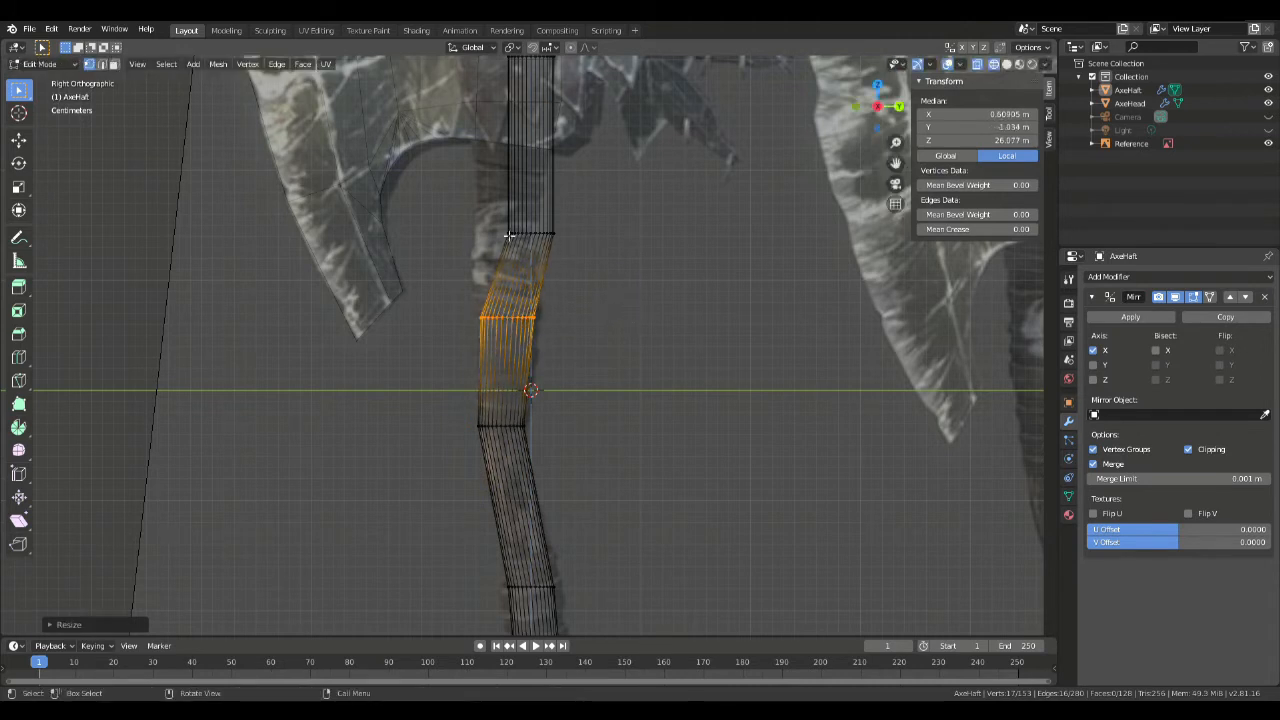
Step: Shift the haft loop below the axe head to about -1.05 m local Y, lining it up with the reference handle
key(g)
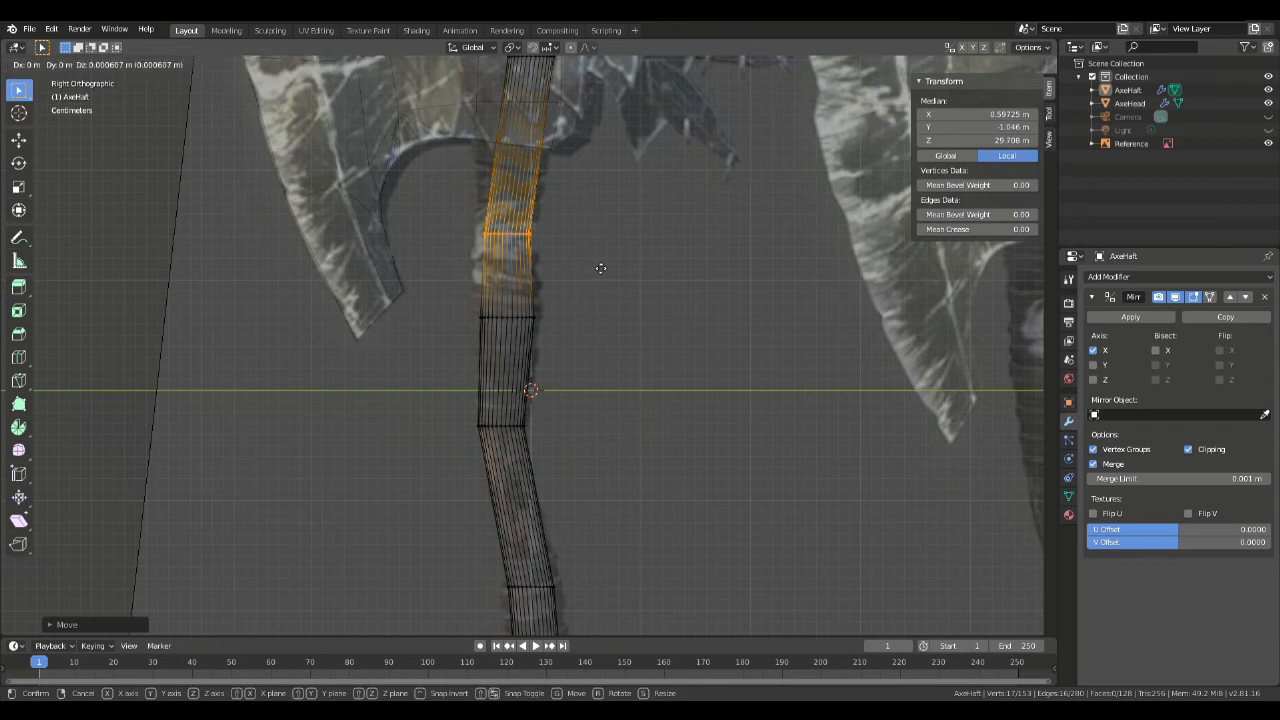
click(592, 262)
click(605, 258)
Step: Move the haft loop inside the axe head onto the reference handle and scale it up
shift+middle_drag(611, 175, 633, 398)
drag(455, 255, 660, 318)
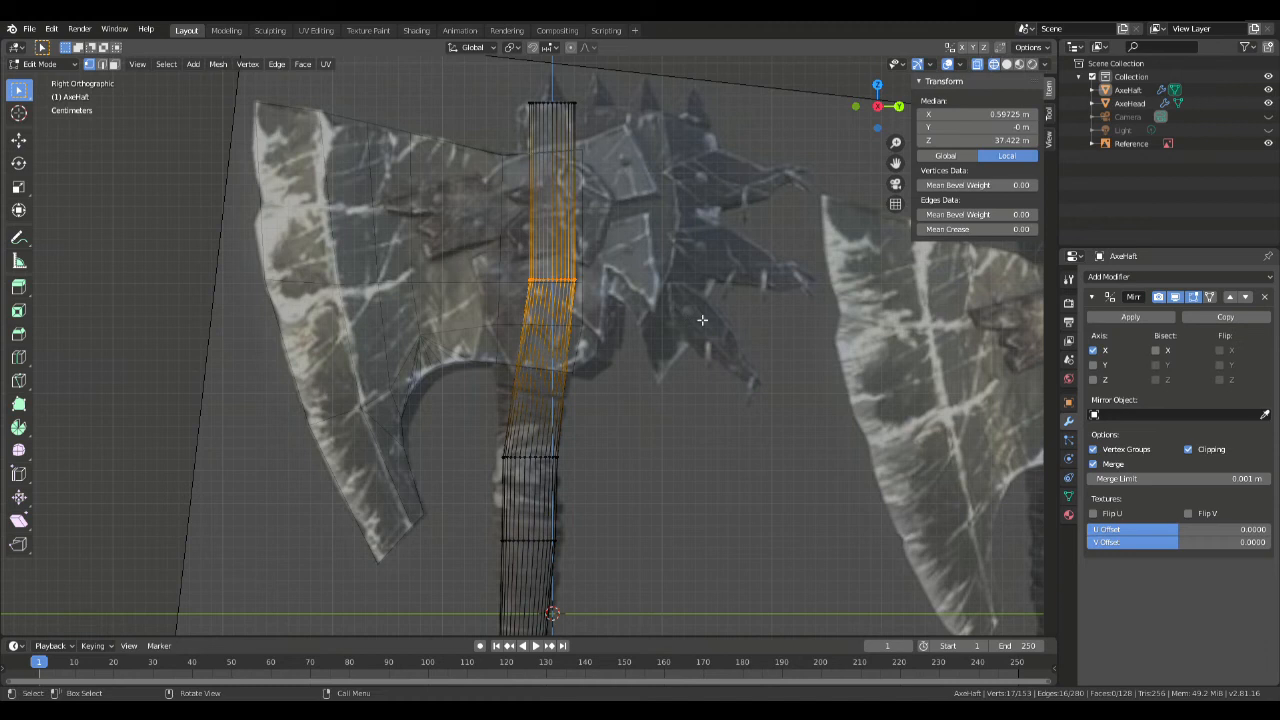
key(g)
click(688, 322)
key(s)
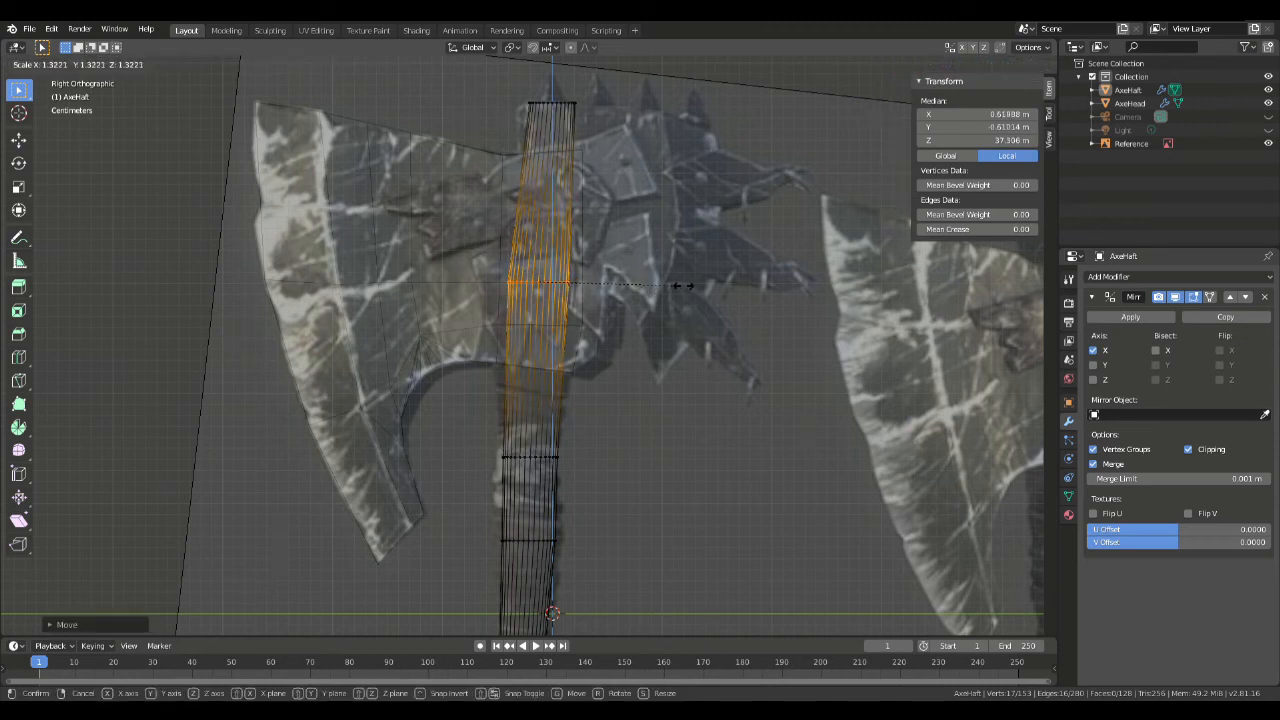
click(725, 289)
Step: Move the haft's top ring down inside the axe head, to about -0.64 m local Y, and check it in front view
drag(494, 102, 655, 151)
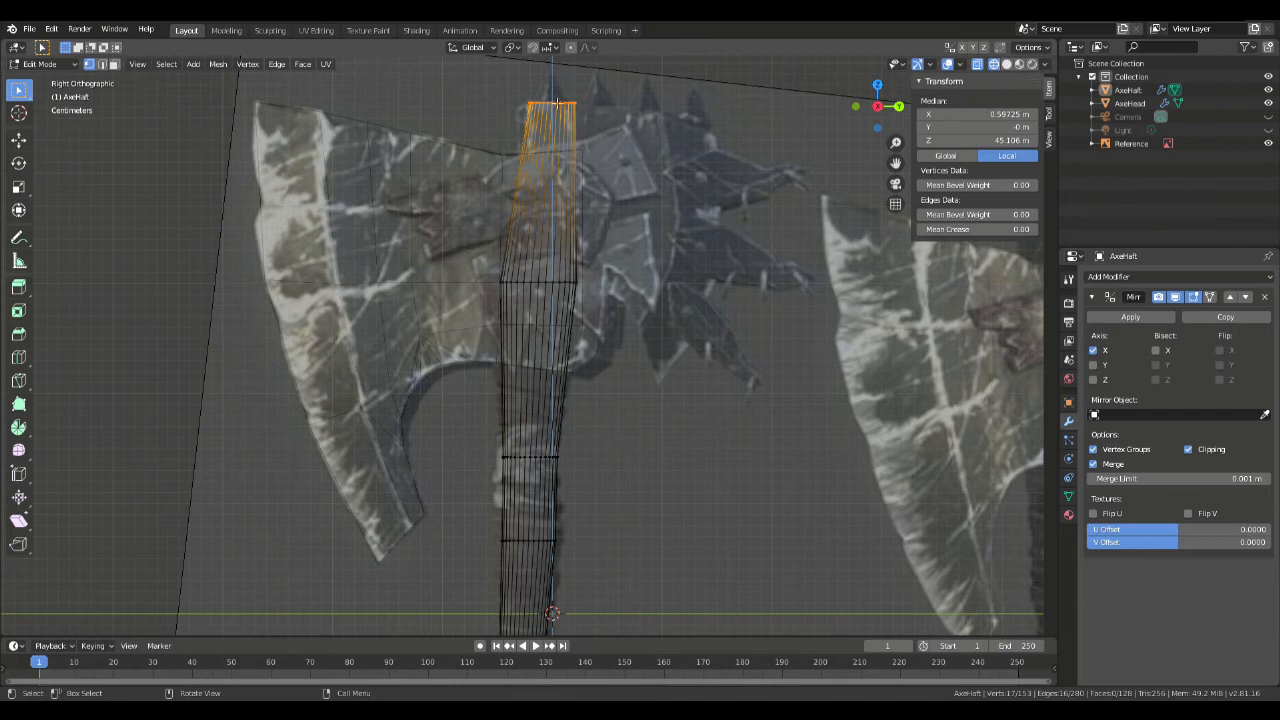
key(g)
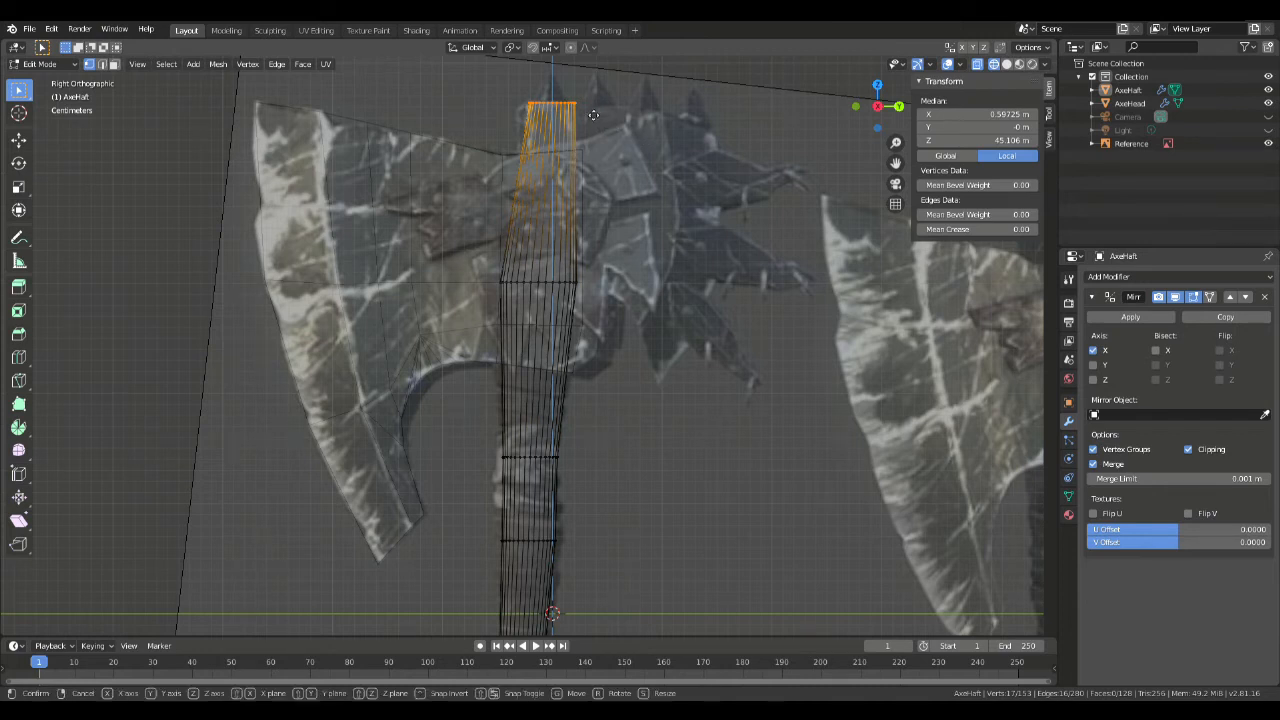
click(598, 130)
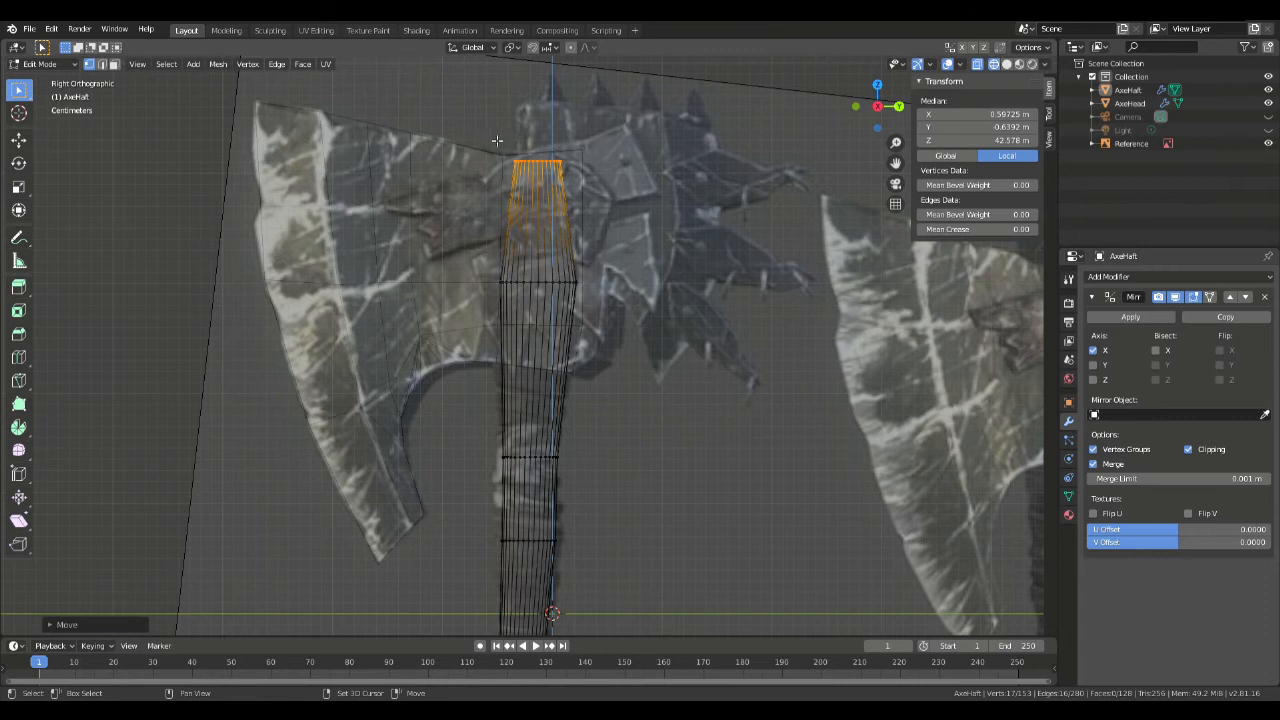
key(KP_1)
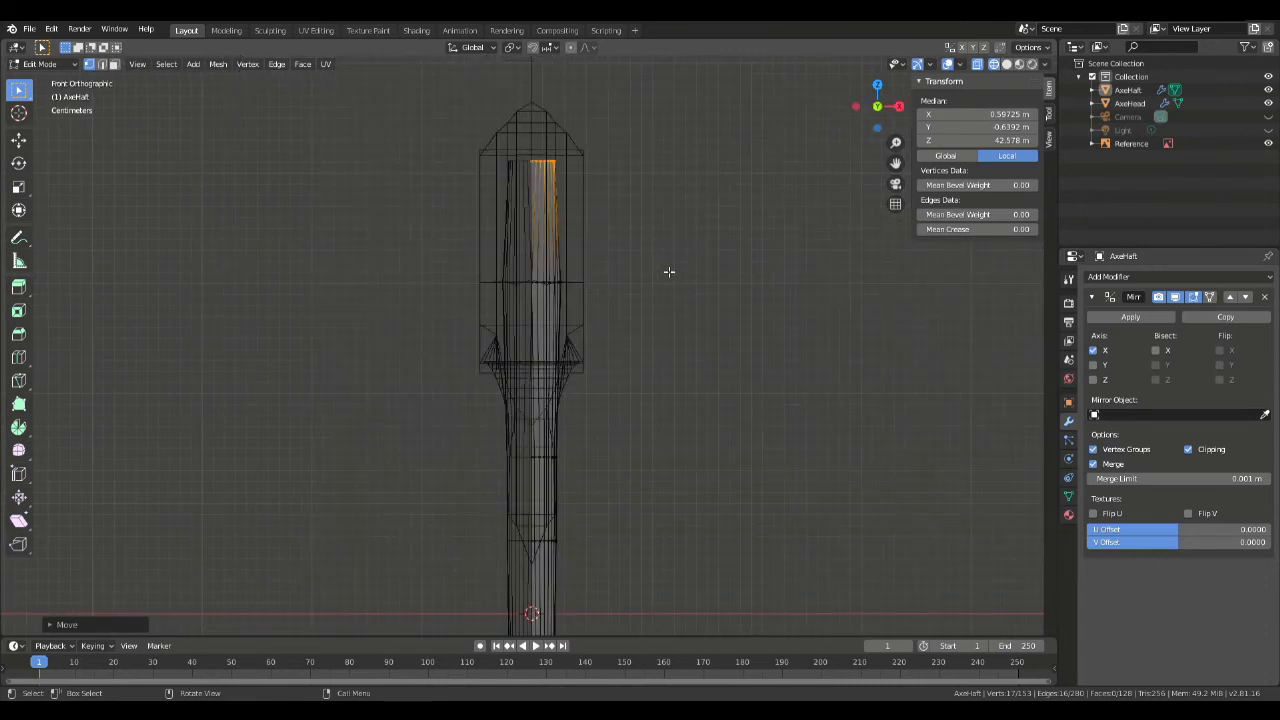
Step: Scale up the two haft loops above the spikes to match the grip's width in the reference image
key(KP_3)
shift+middle_drag(611, 581, 607, 184)
shift+middle_drag(608, 251, 617, 206)
drag(428, 305, 630, 374)
key(s)
click(657, 318)
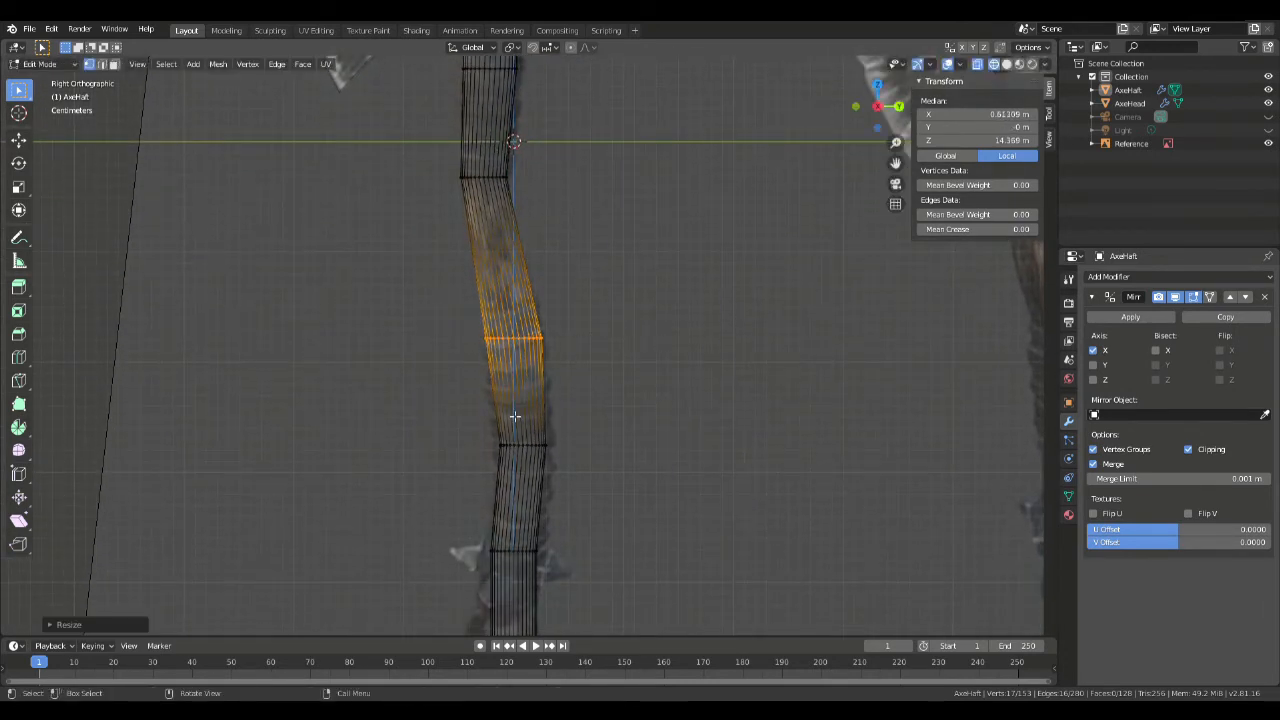
drag(455, 413, 608, 473)
key(s)
click(608, 468)
Step: Select the band of faces at the haft's bottom end and extrude it in place
shift+middle_drag(608, 468, 510, 314)
key(alt+a)
key(3)
drag(426, 357, 737, 427)
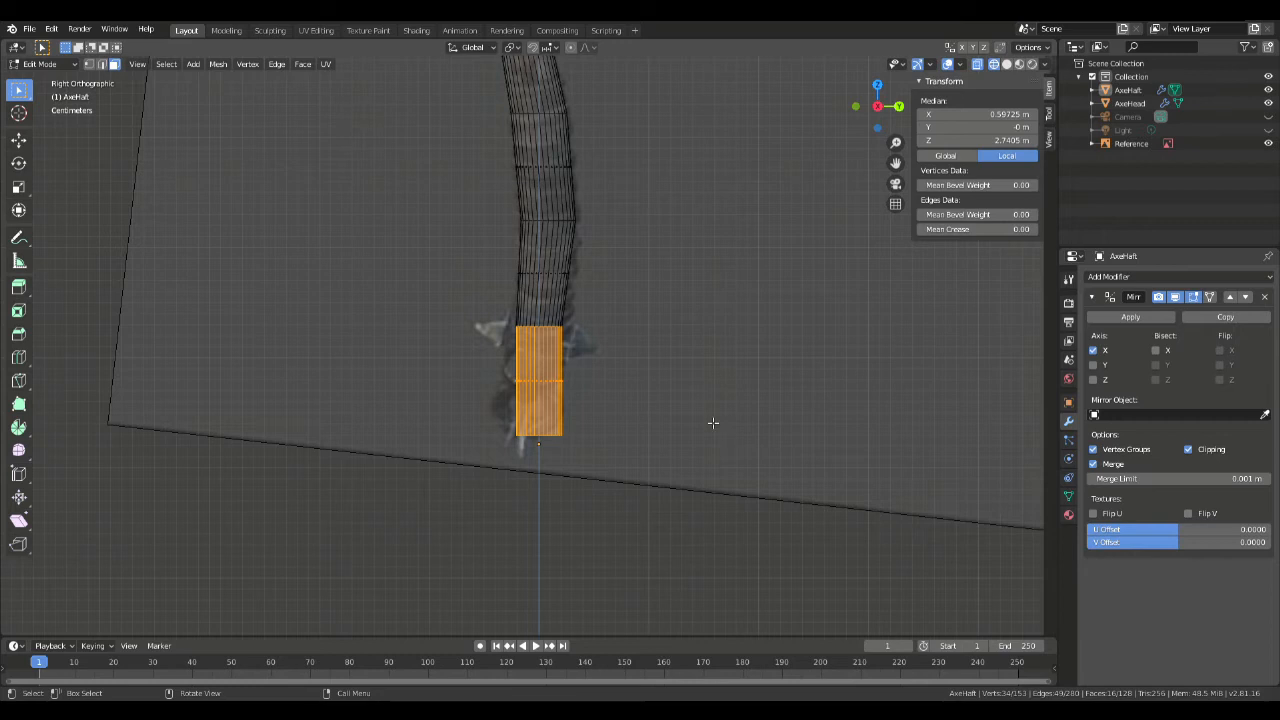
key(e)
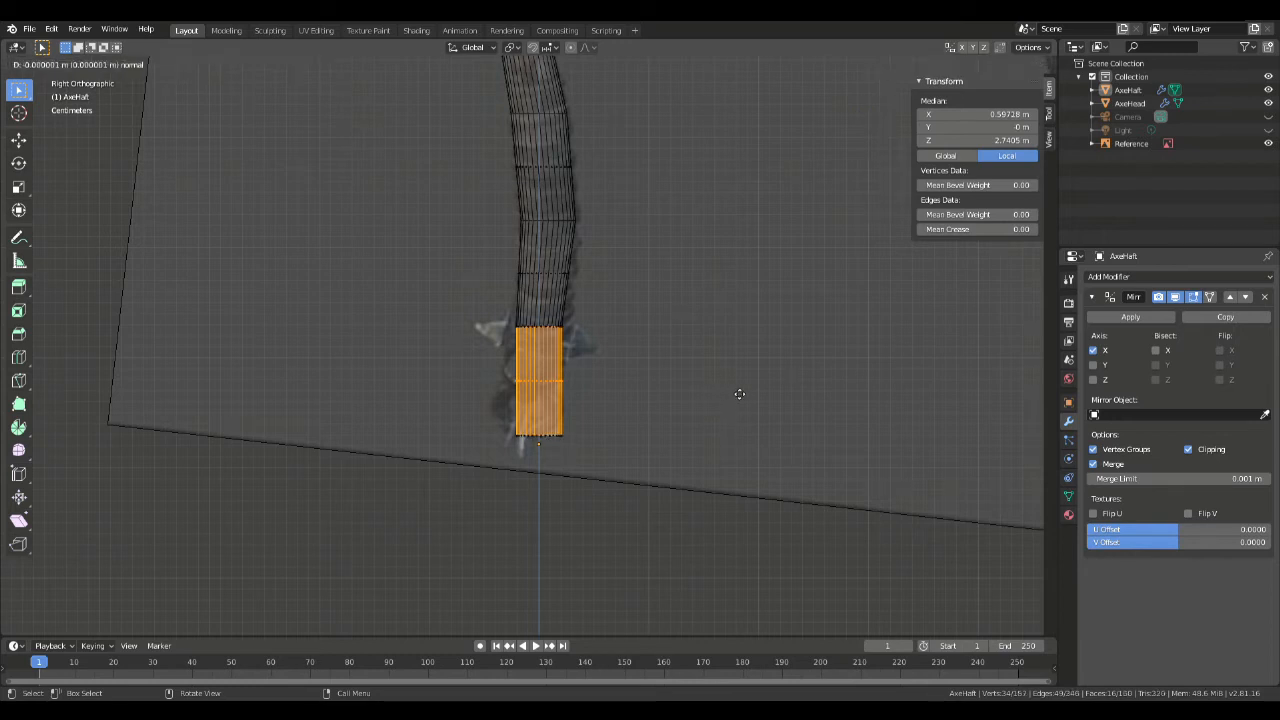
right_click(739, 394)
Step: Try to widen the extruded bottom band about 1.4 times with Z locked, inspect it in perspective, and undo the scaling
key(s)
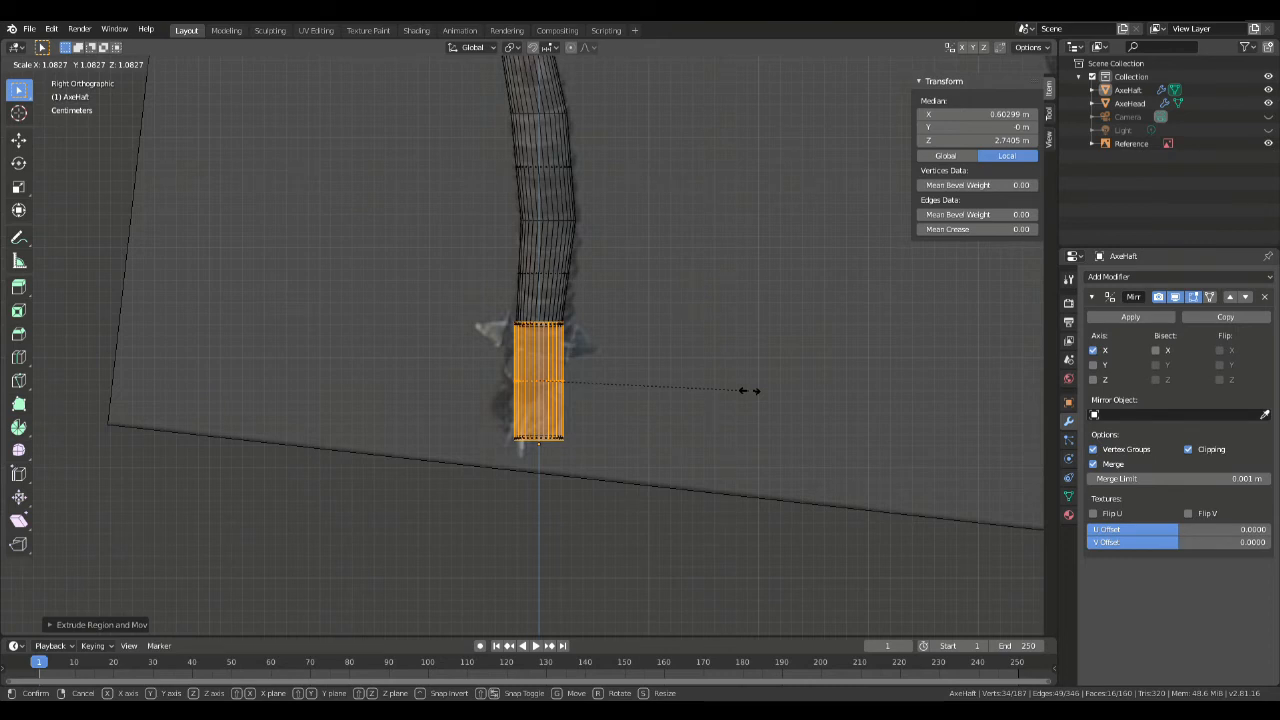
key(y)
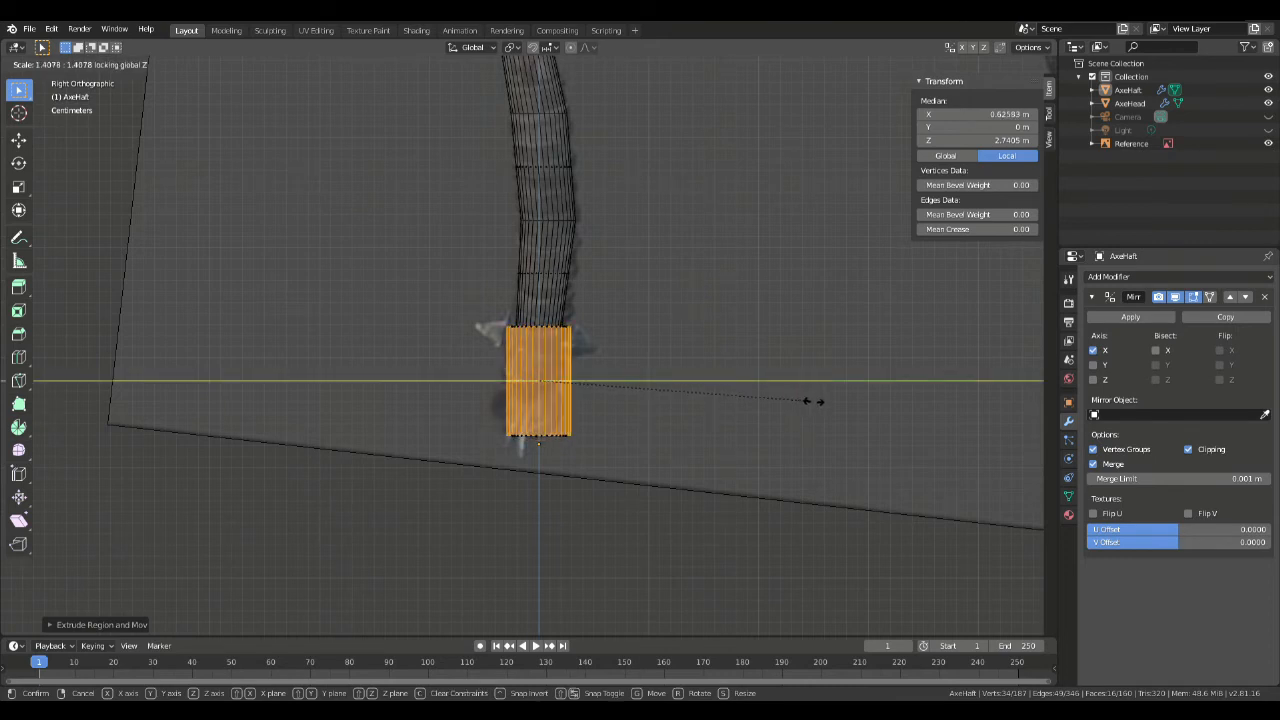
click(816, 402)
middle_drag(736, 350, 454, 413)
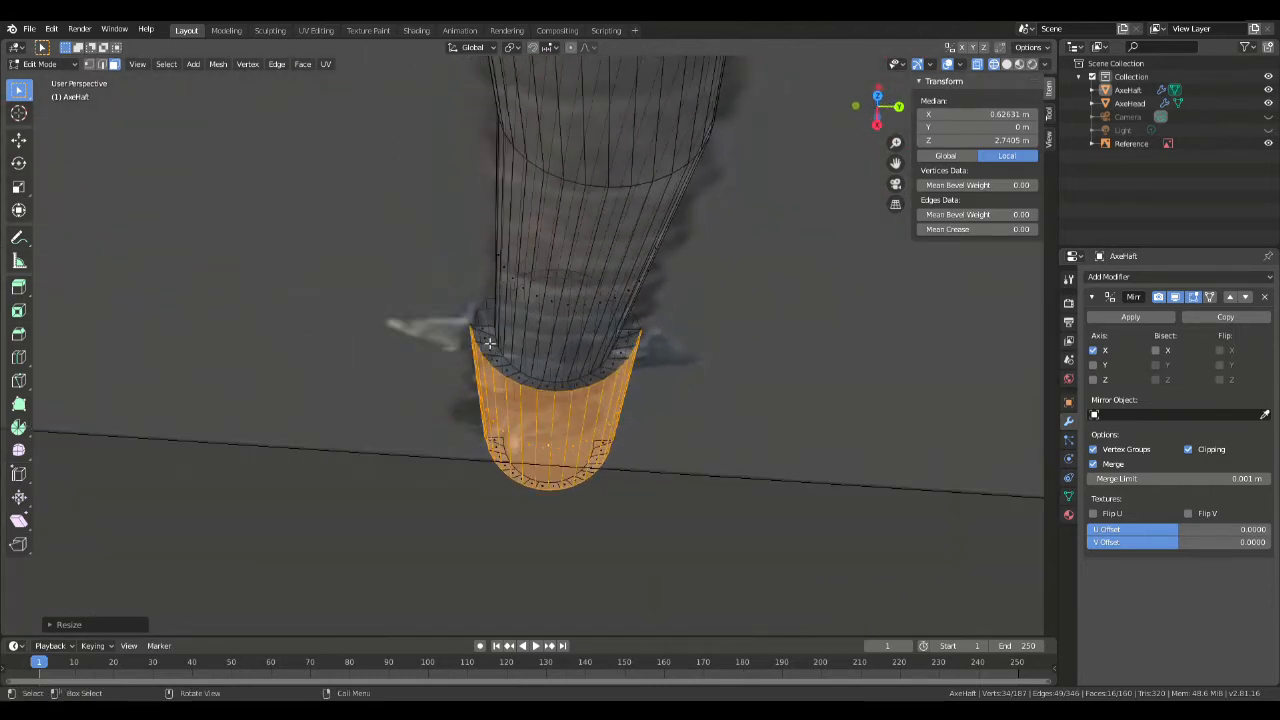
key(ctrl+z)
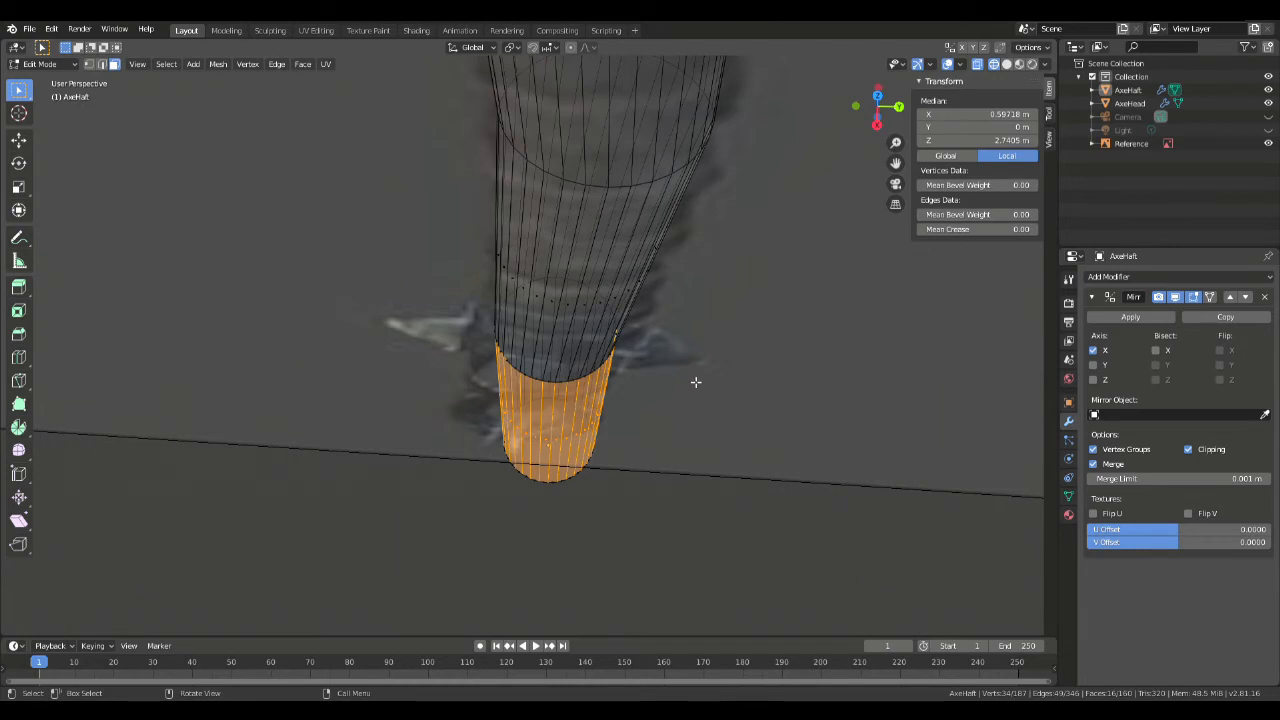
Step: Try to widen the extruded bottom band about 1.6 times with Z locked, plus about 1.49 times along X
key(s)
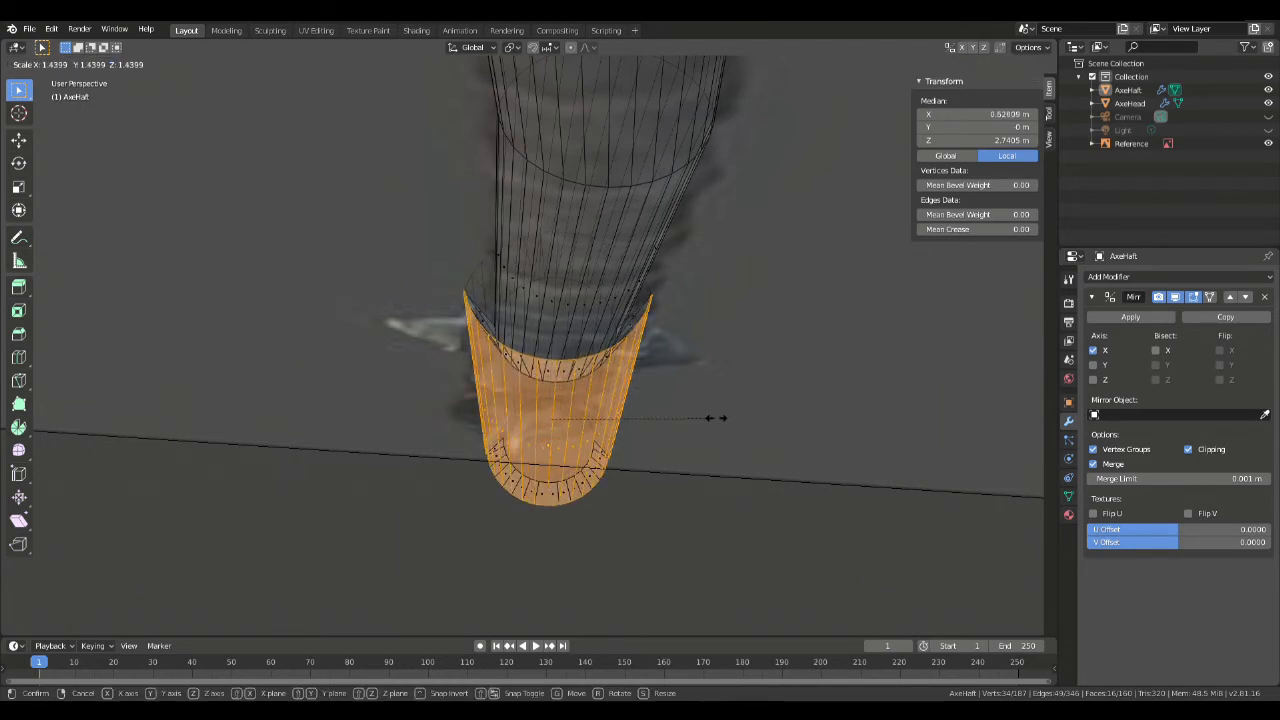
key(shift+z)
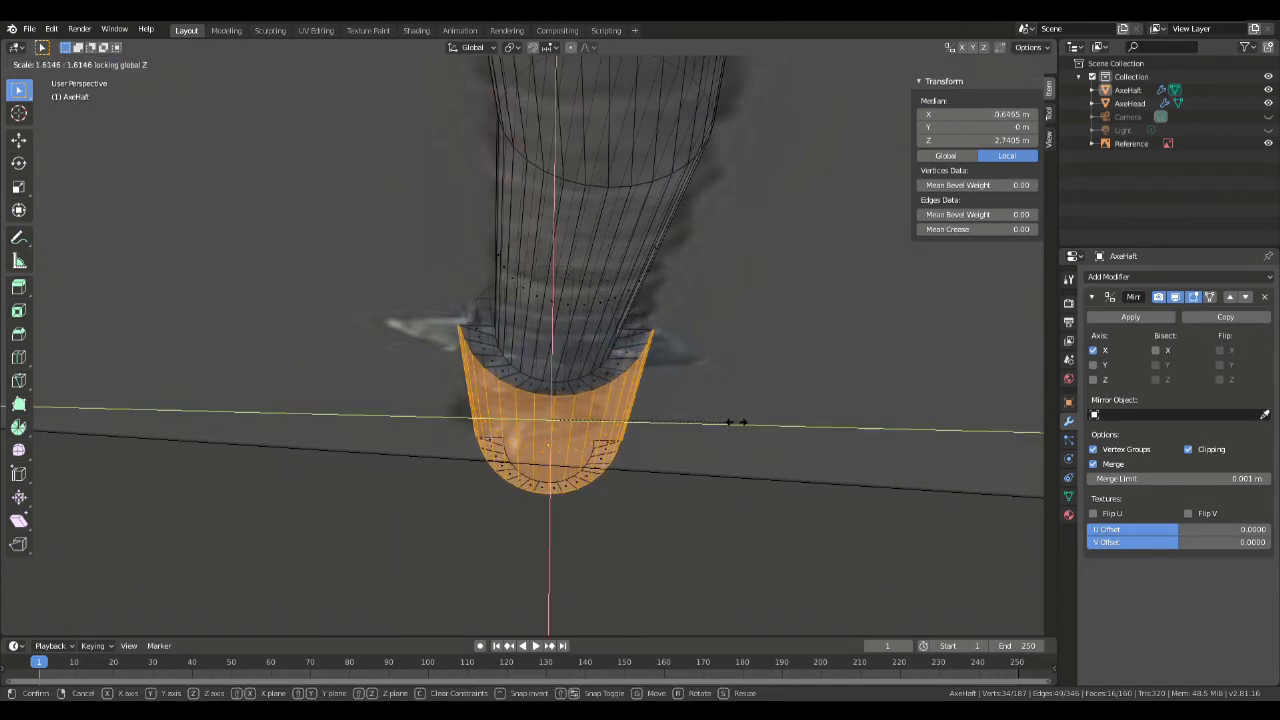
click(746, 427)
middle_drag(585, 397, 629, 447)
scroll(700, 452, down, 2)
scroll(626, 442, up, 2)
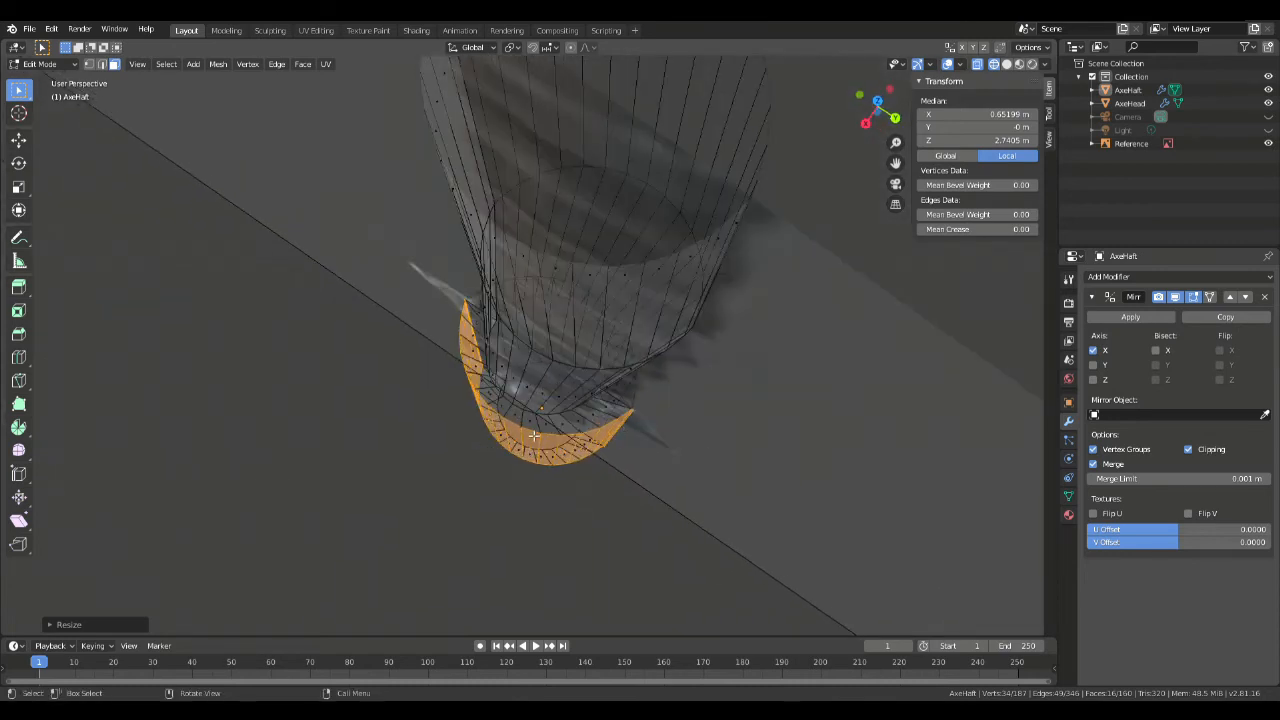
key(s)
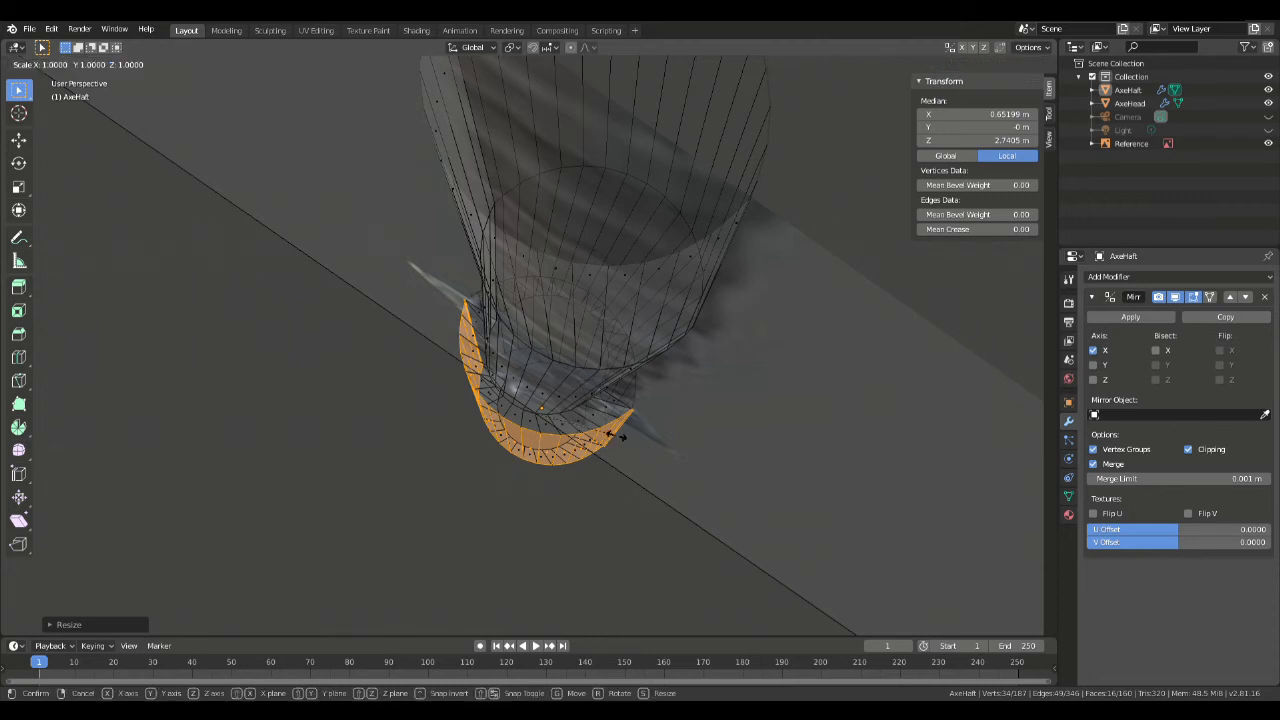
key(x)
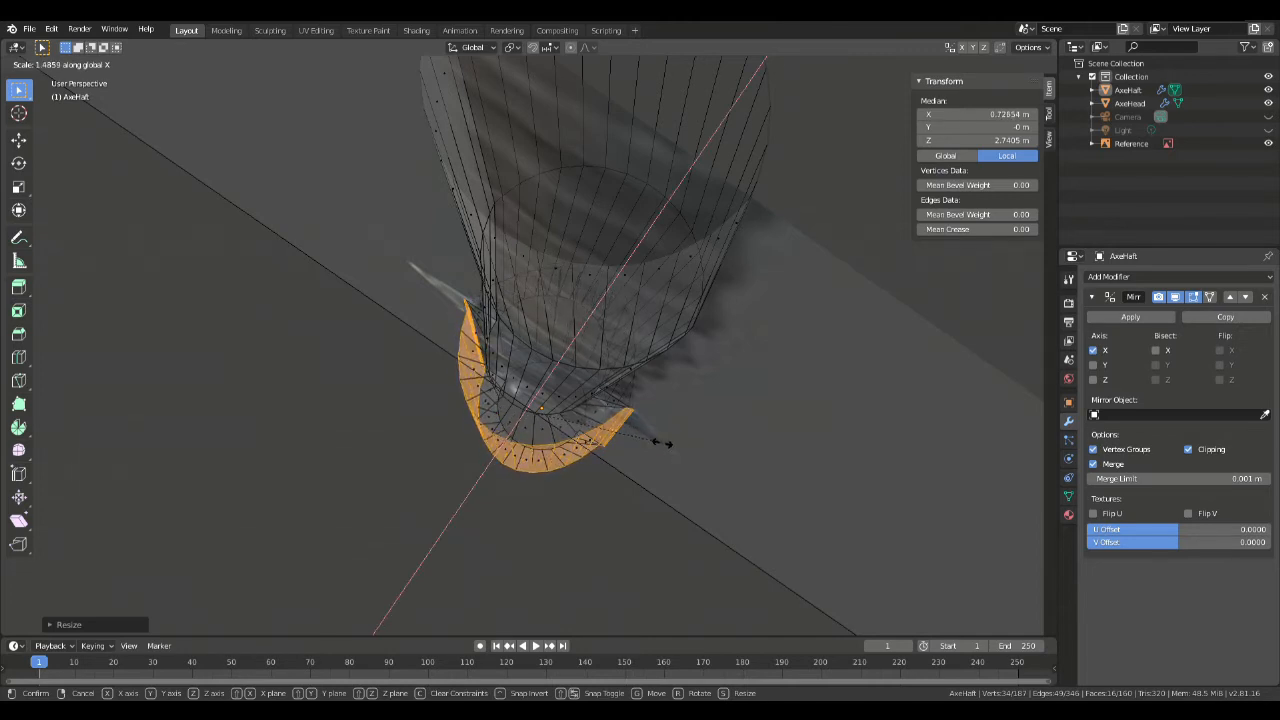
click(662, 445)
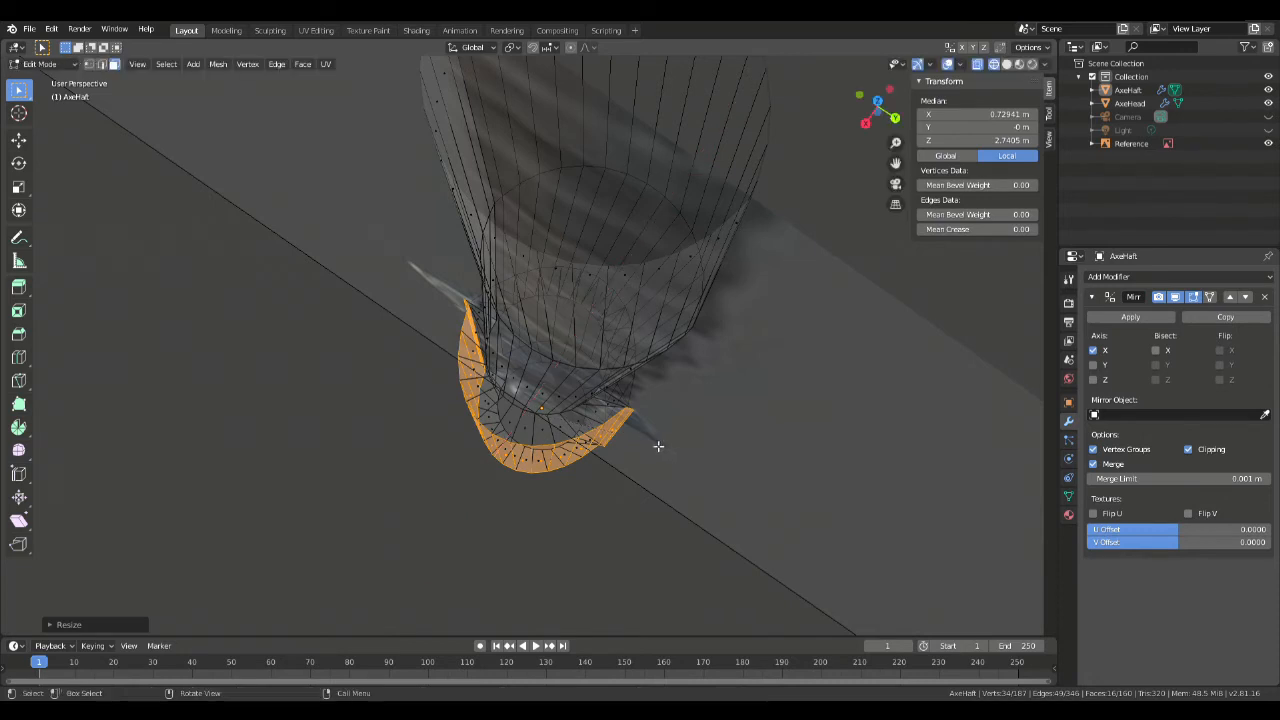
middle_drag(622, 445, 726, 309)
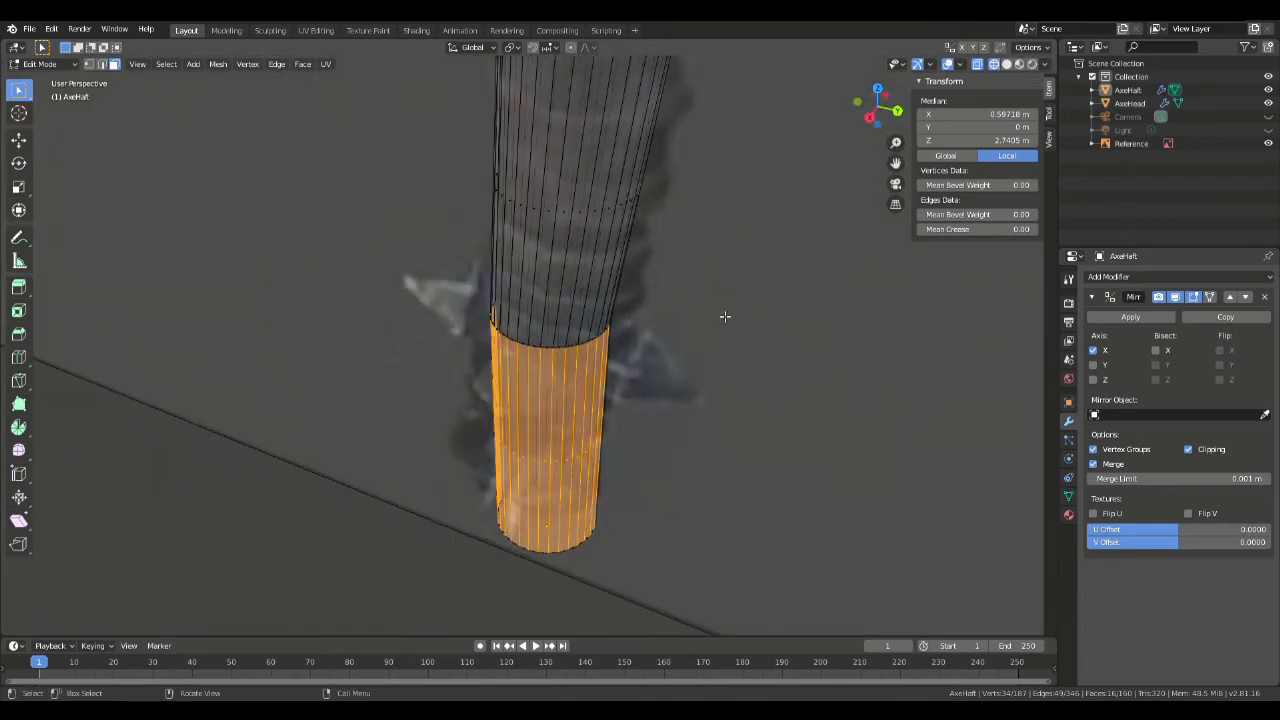
Step: Scale the extruded bottom band up uniformly by about 1.19 and inspect its rims from several angles
key(s)
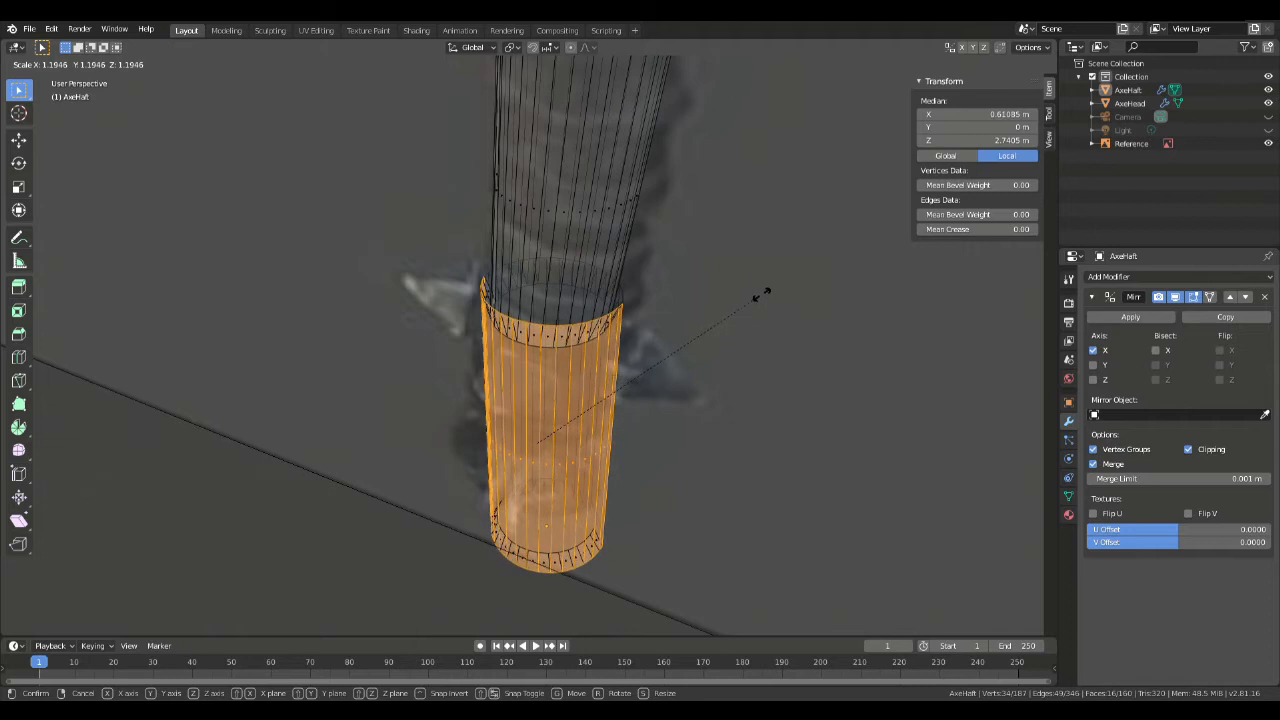
click(759, 298)
middle_drag(757, 300, 780, 270)
middle_drag(663, 341, 532, 267)
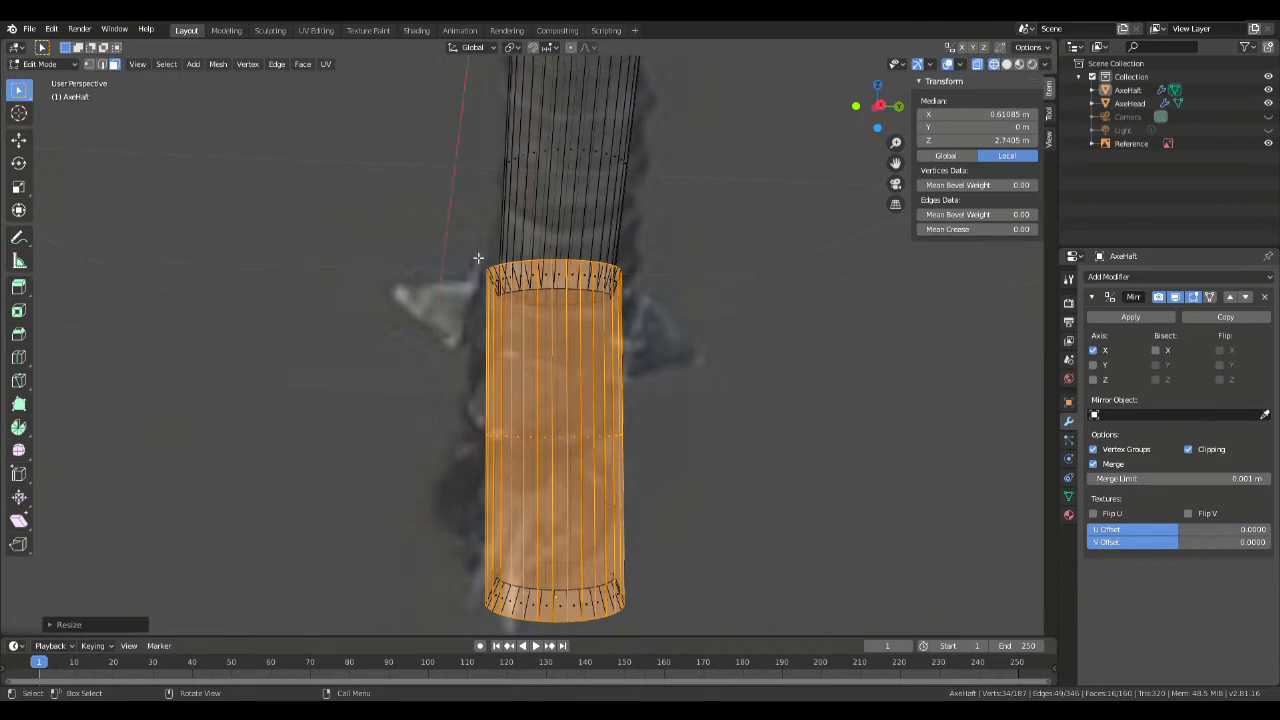
middle_drag(648, 320, 648, 414)
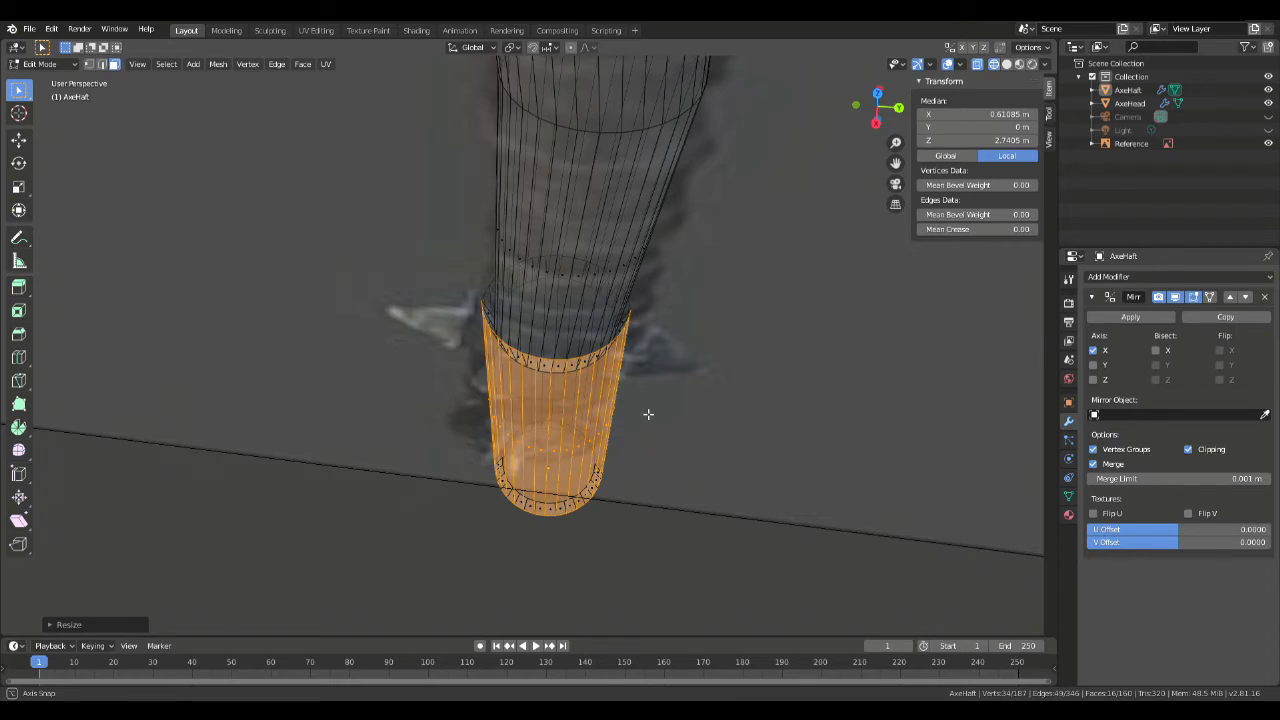
middle_drag(648, 414, 672, 361)
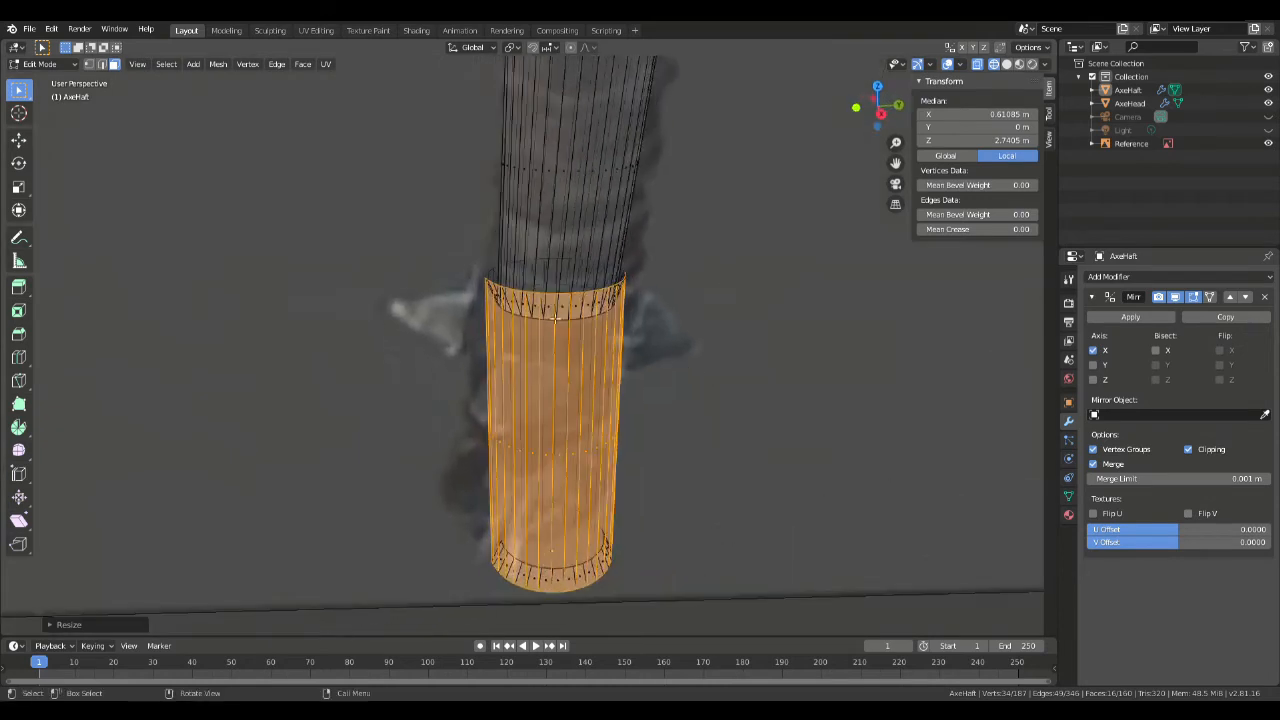
Step: Box-select the vertex rings at the pommel band's upper edge and flatten them by scaling to 0 along Z
click(395, 312)
middle_drag(393, 282, 371, 257)
drag(371, 257, 798, 365)
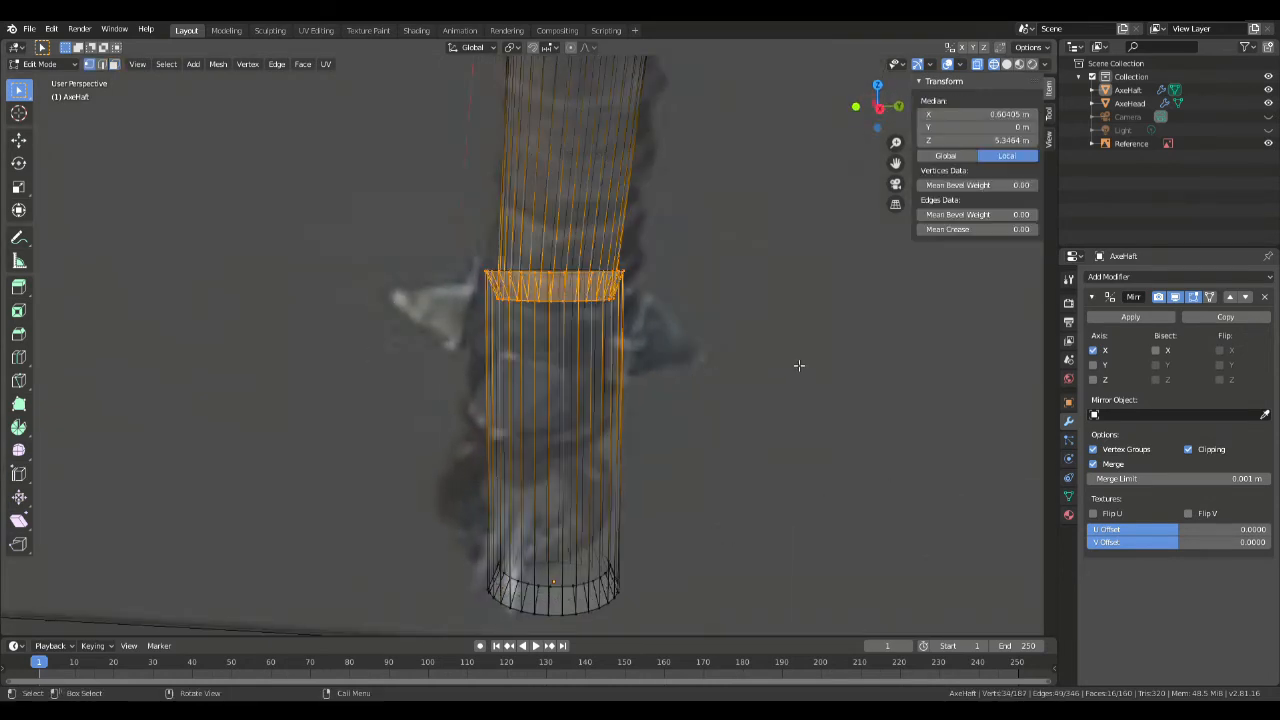
key(z)
key(Escape)
key(s)
key(z)
key(0)
key(Return)
Step: Flatten the vertex rings at the pommel's lower edge by scaling to 0 along Z, and reselect the outer band's faces
middle_drag(617, 328, 601, 422)
middle_drag(477, 336, 369, 379)
drag(369, 379, 709, 525)
key(s)
key(z)
key(0)
key(Return)
middle_drag(674, 264, 593, 314)
key(3)
key(a)
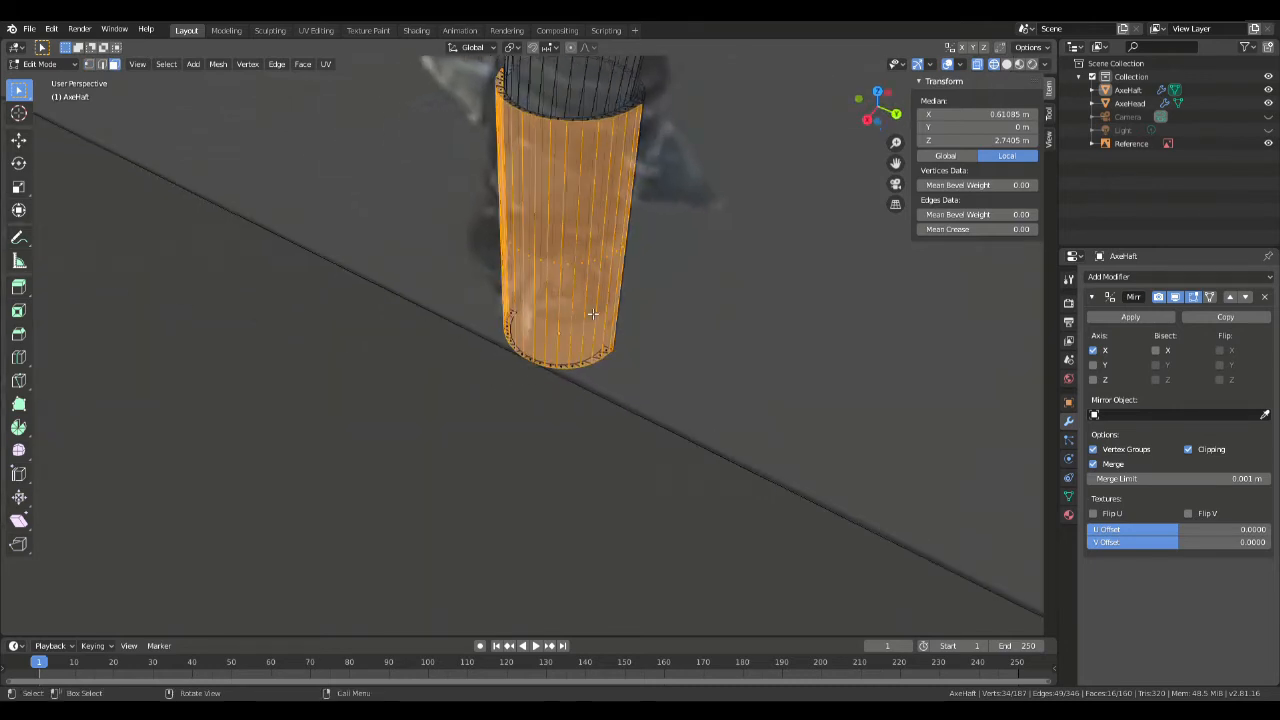
Step: Try to enlarge the selected pommel band uniformly in top view and inspect it in perspective
key(KP_7)
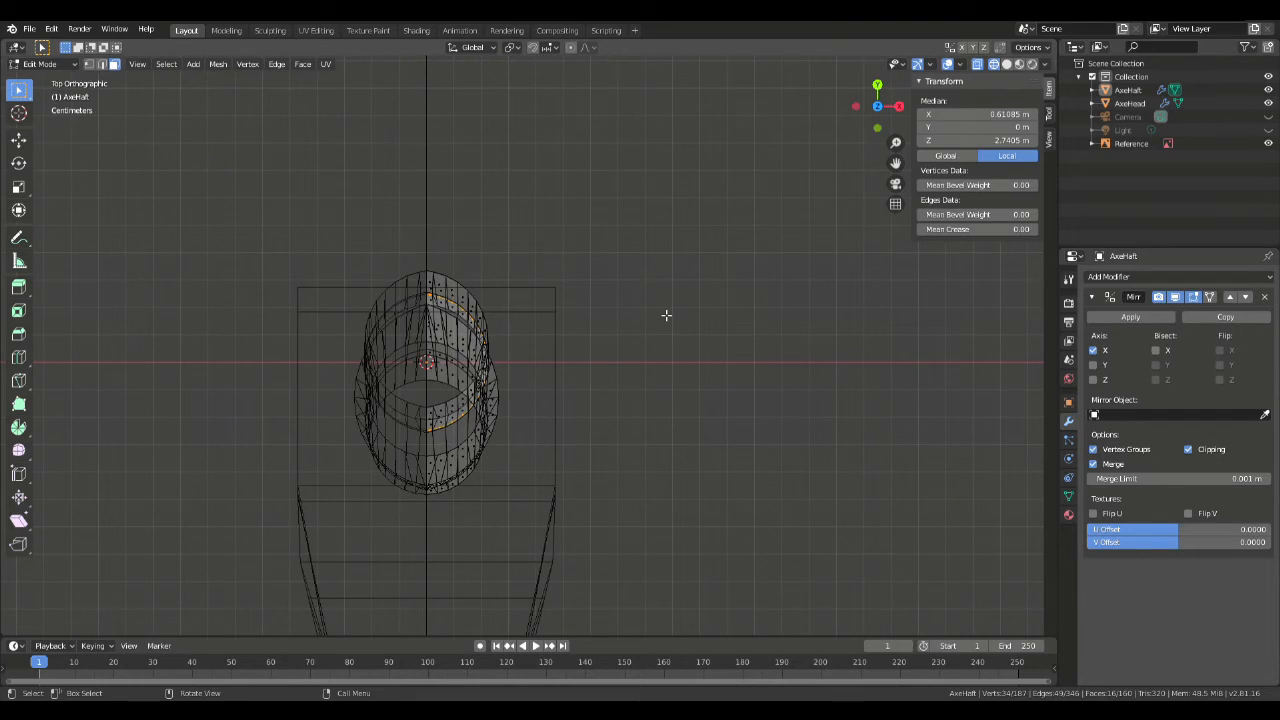
key(s)
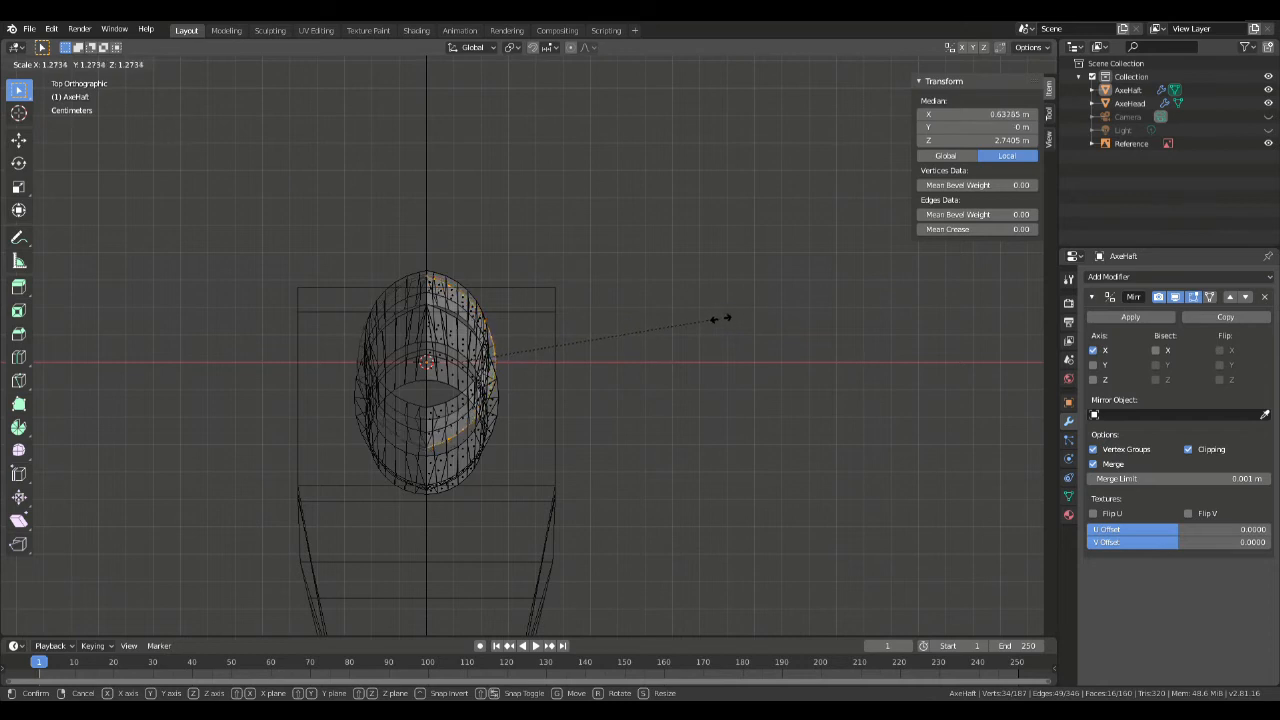
click(707, 327)
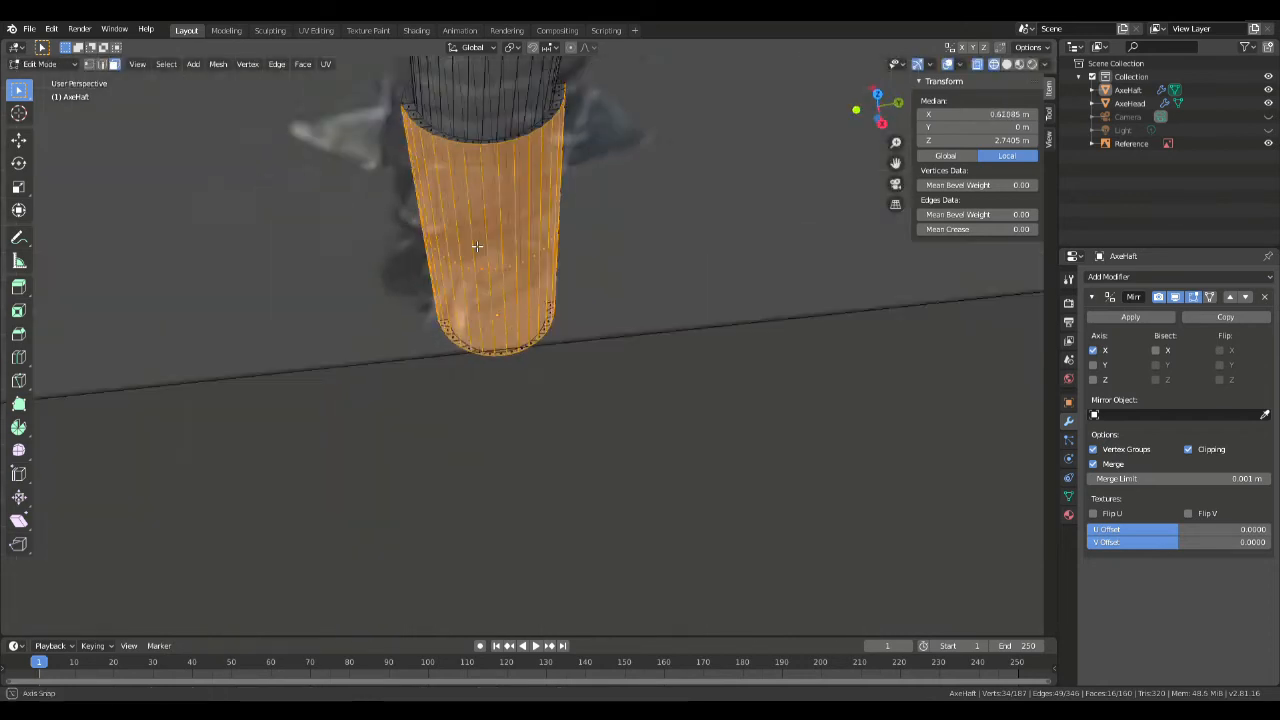
middle_drag(600, 260, 529, 266)
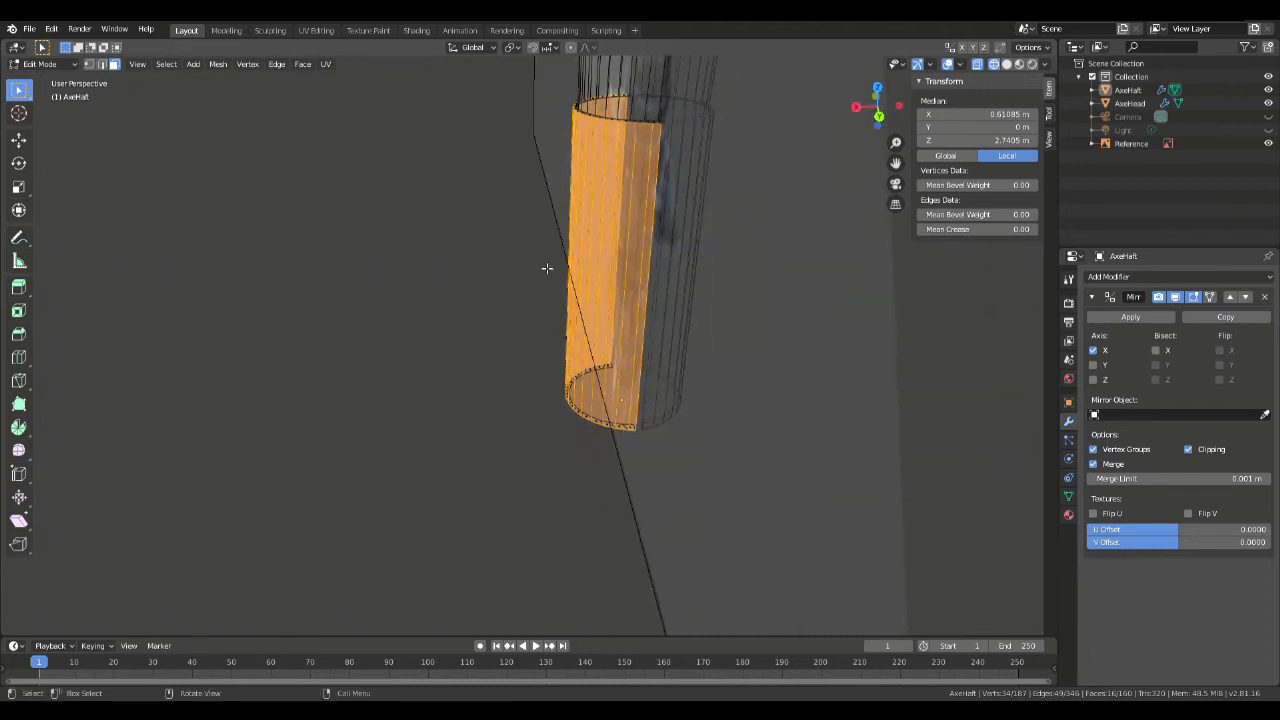
Step: Move the selected pommel band outward to about 1.17 m local X, and stretch it along the Y axis
key(g)
click(576, 260)
middle_drag(576, 260, 691, 232)
key(s)
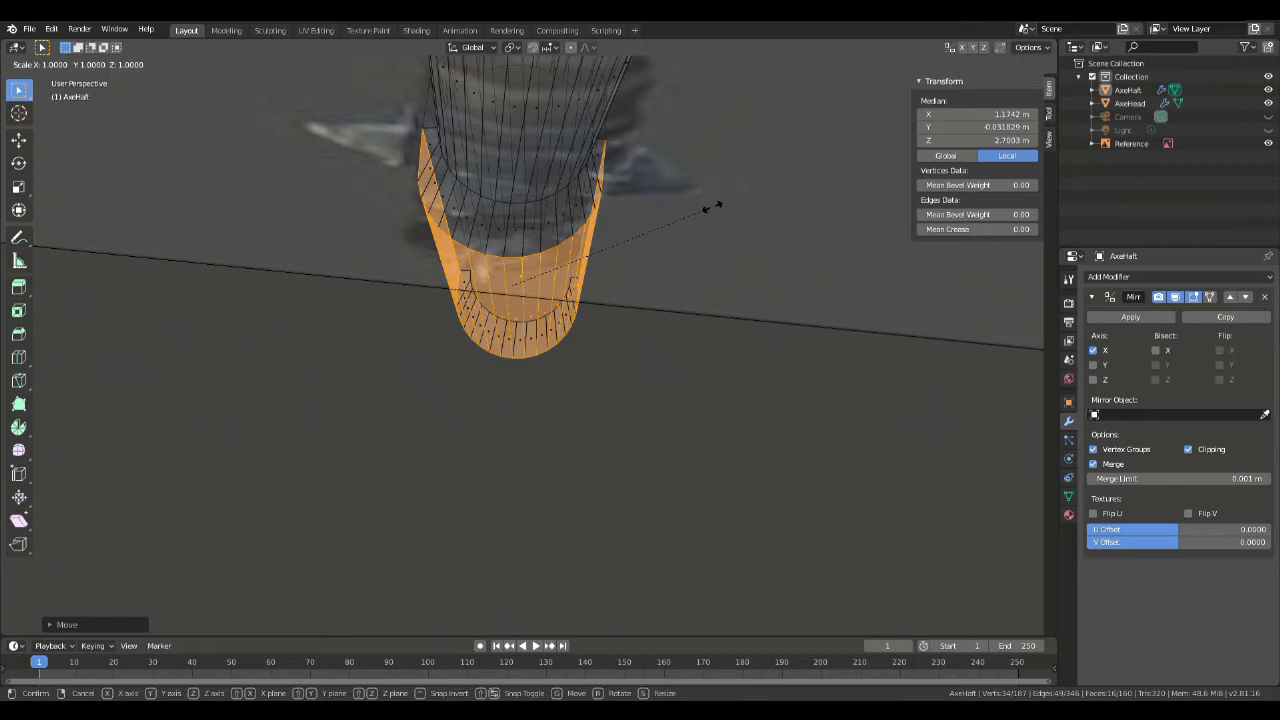
key(y)
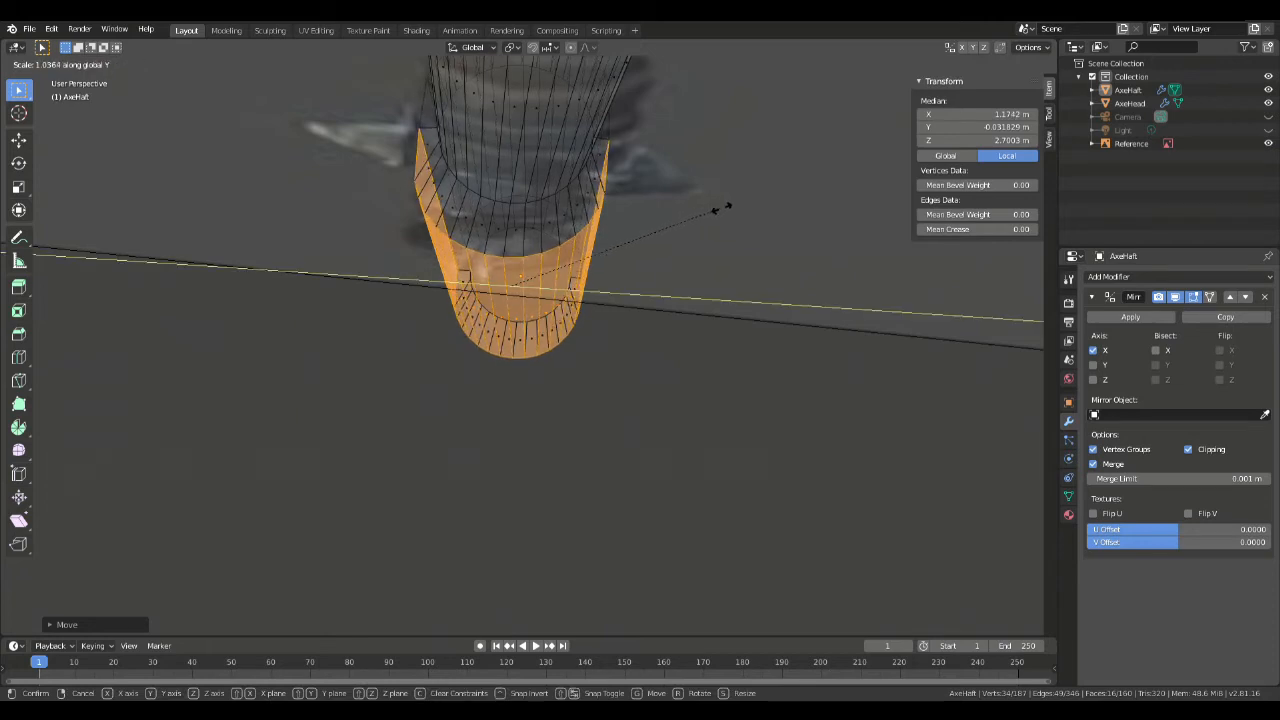
click(783, 207)
middle_drag(668, 173, 546, 313)
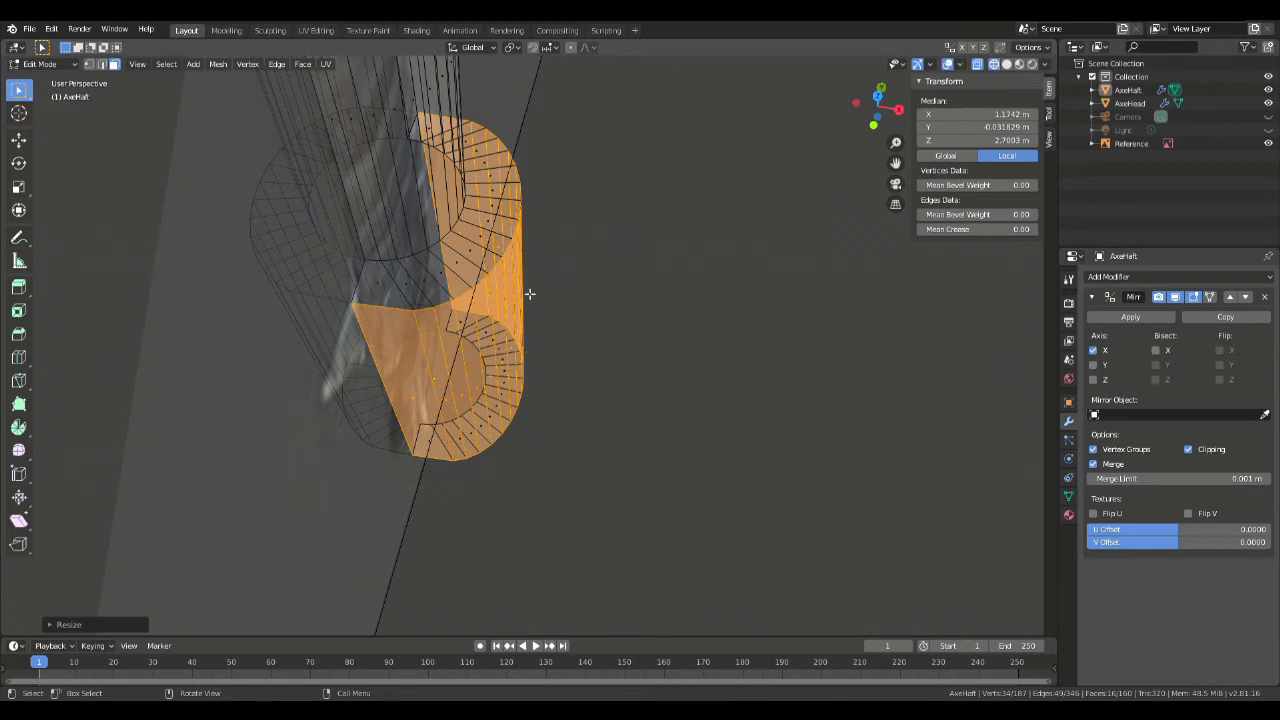
Step: Examine the thickened pommel and the whole bent haft against the reference image from several angles
scroll(580, 284, down, 5)
middle_drag(757, 409, 698, 313)
mouse_move(510, 320)
middle_down()
mouse_move(566, 317)
mouse_move(468, 318)
mouse_move(510, 322)
middle_up()
scroll(510, 322, up, 6)
middle_drag(625, 302, 691, 464)
scroll(648, 262, down, 7)
scroll(632, 291, up, 3)
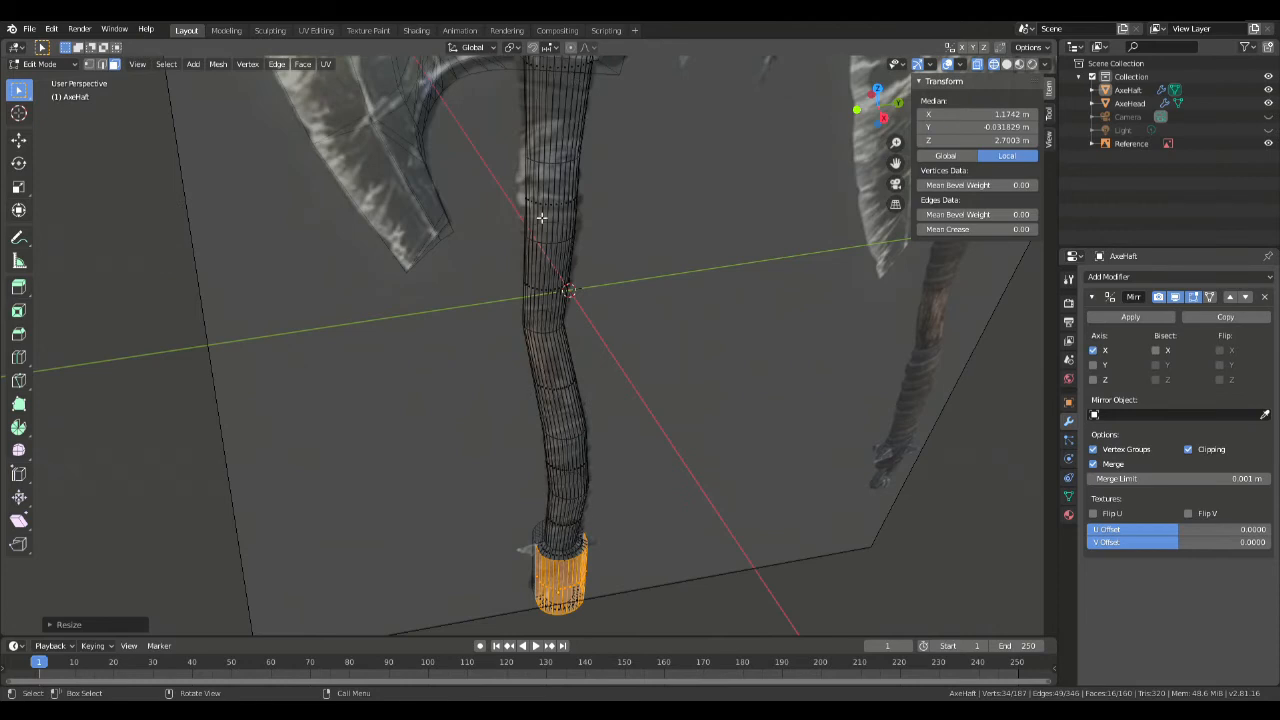
middle_drag(684, 291, 694, 259)
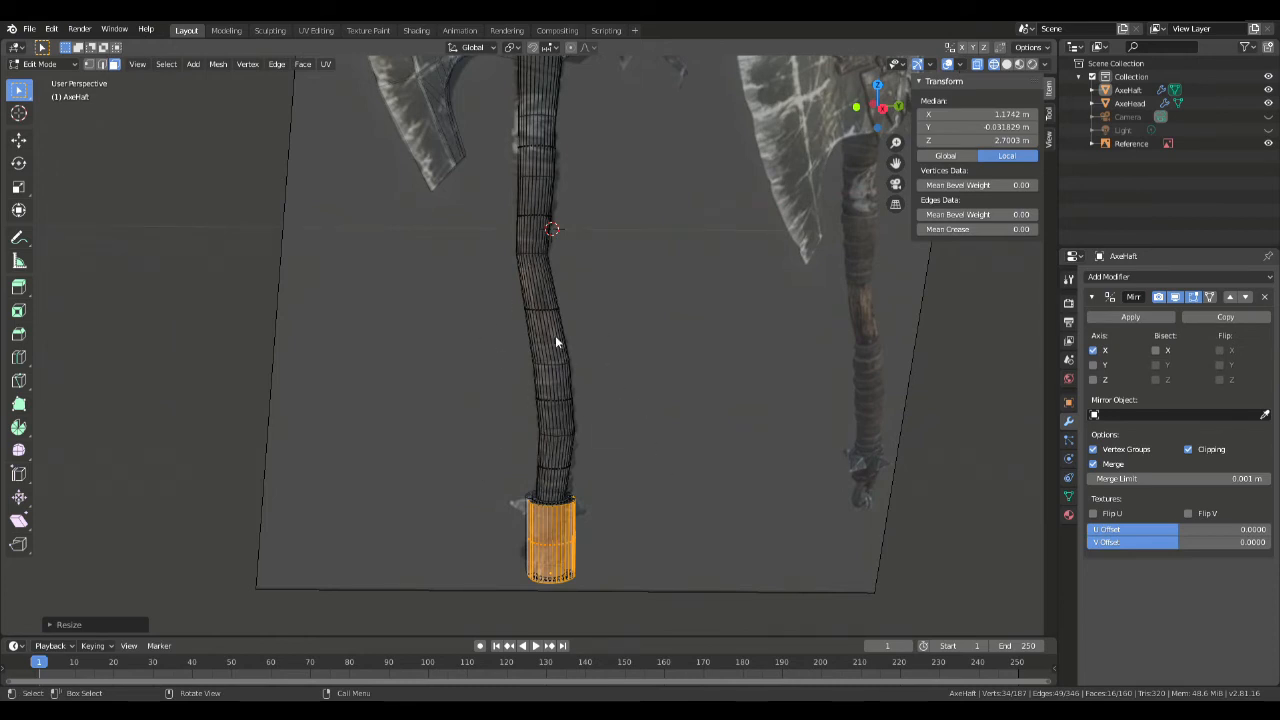
middle_drag(656, 296, 716, 328)
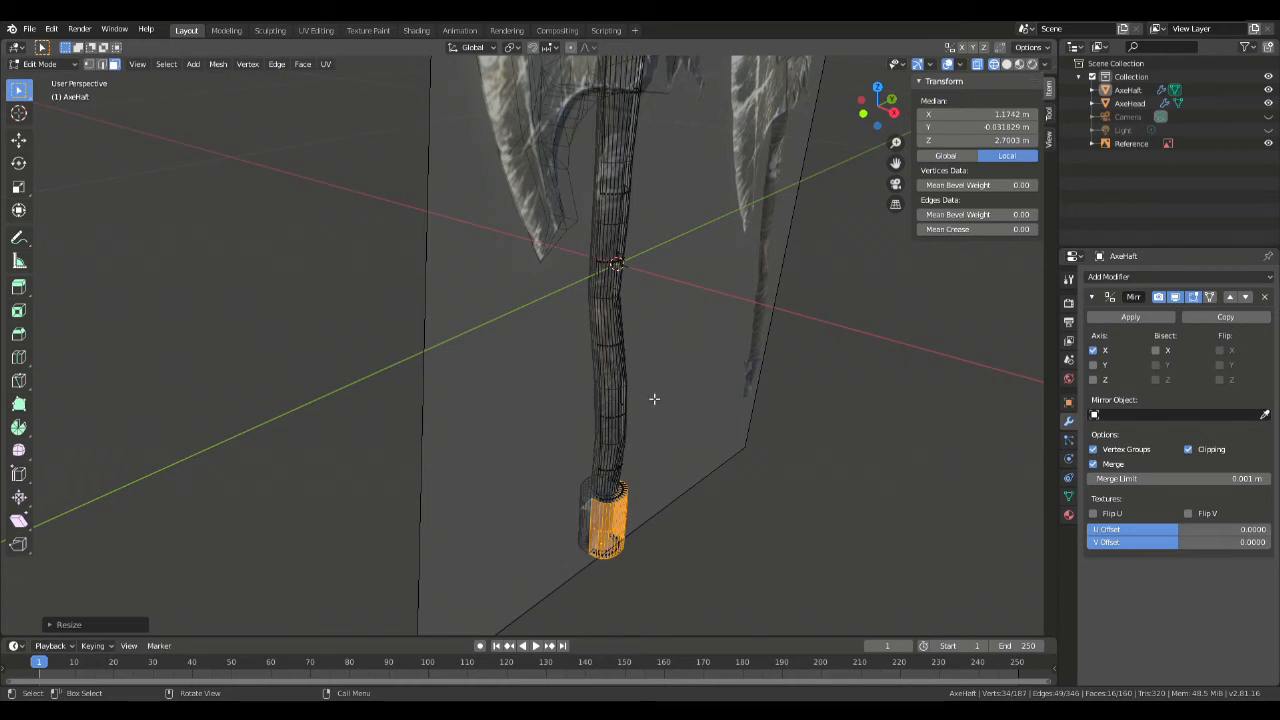
middle_drag(712, 425, 645, 198)
scroll(670, 376, up, 3)
scroll(670, 376, down, 2)
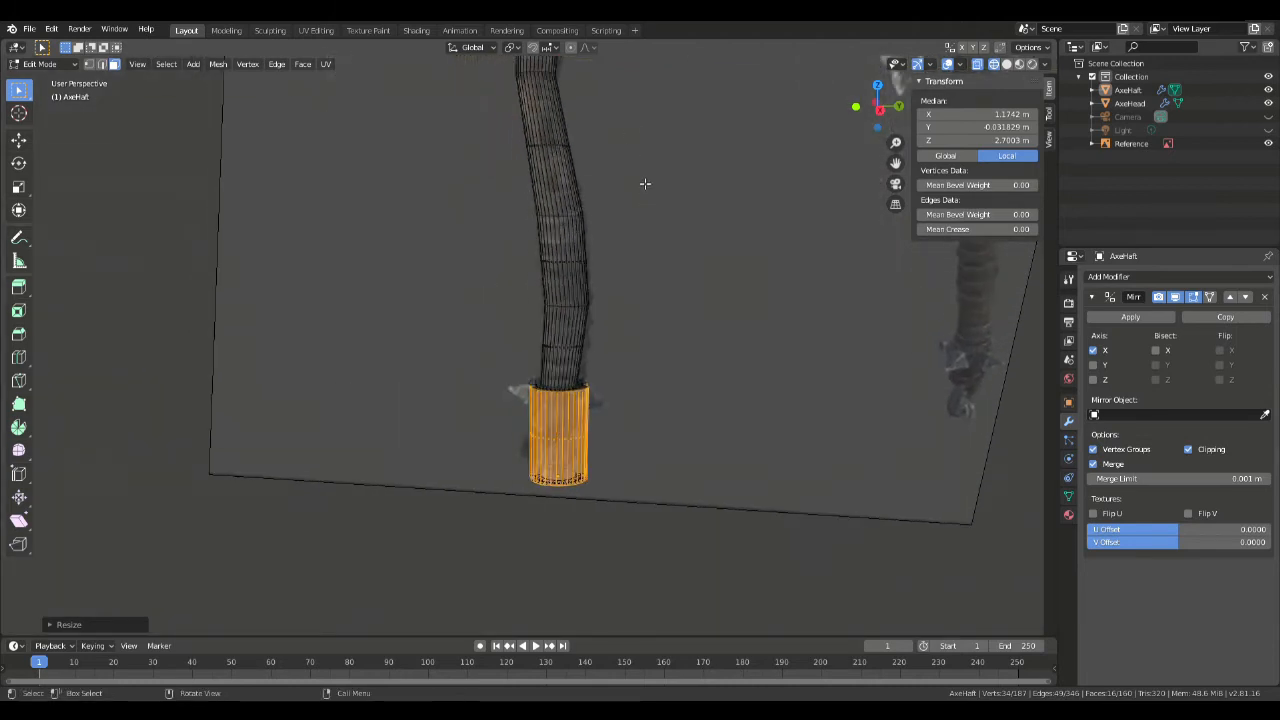
scroll(688, 143, down, 3)
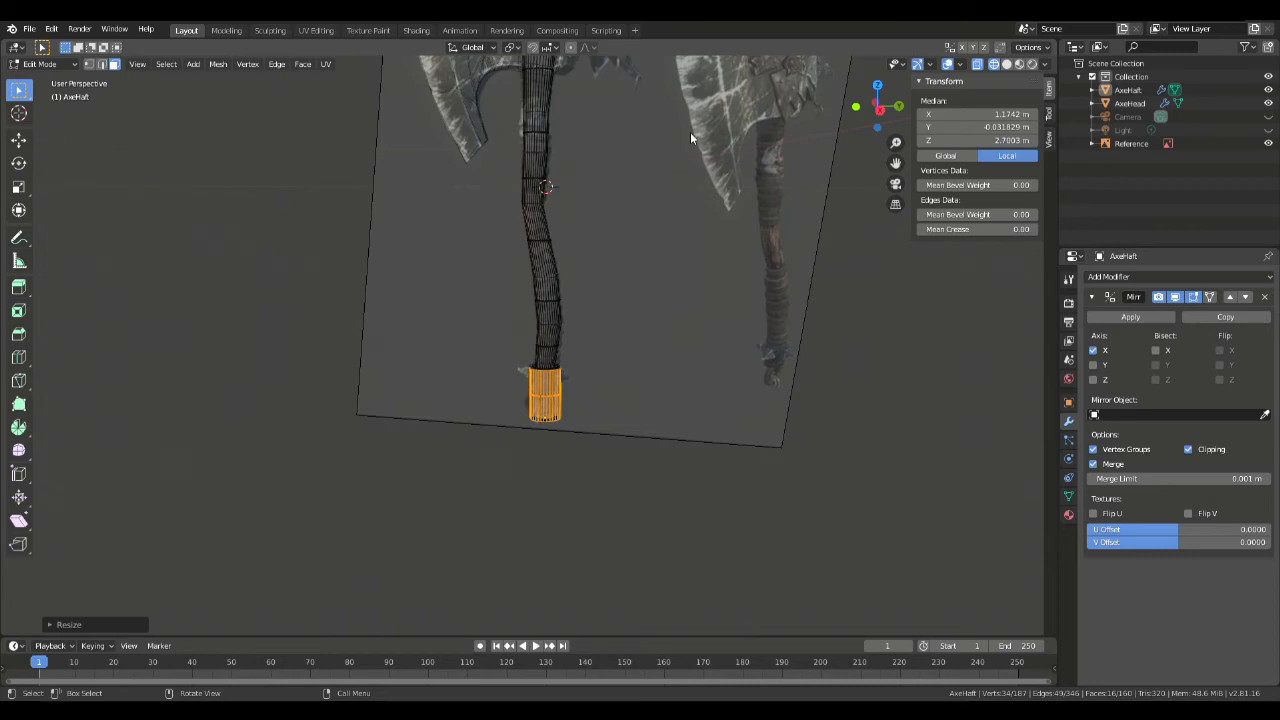
Step: Return to Object Mode, show the axe with material preview shading, and hide the Reference image
key(Tab)
middle_drag(619, 166, 671, 168)
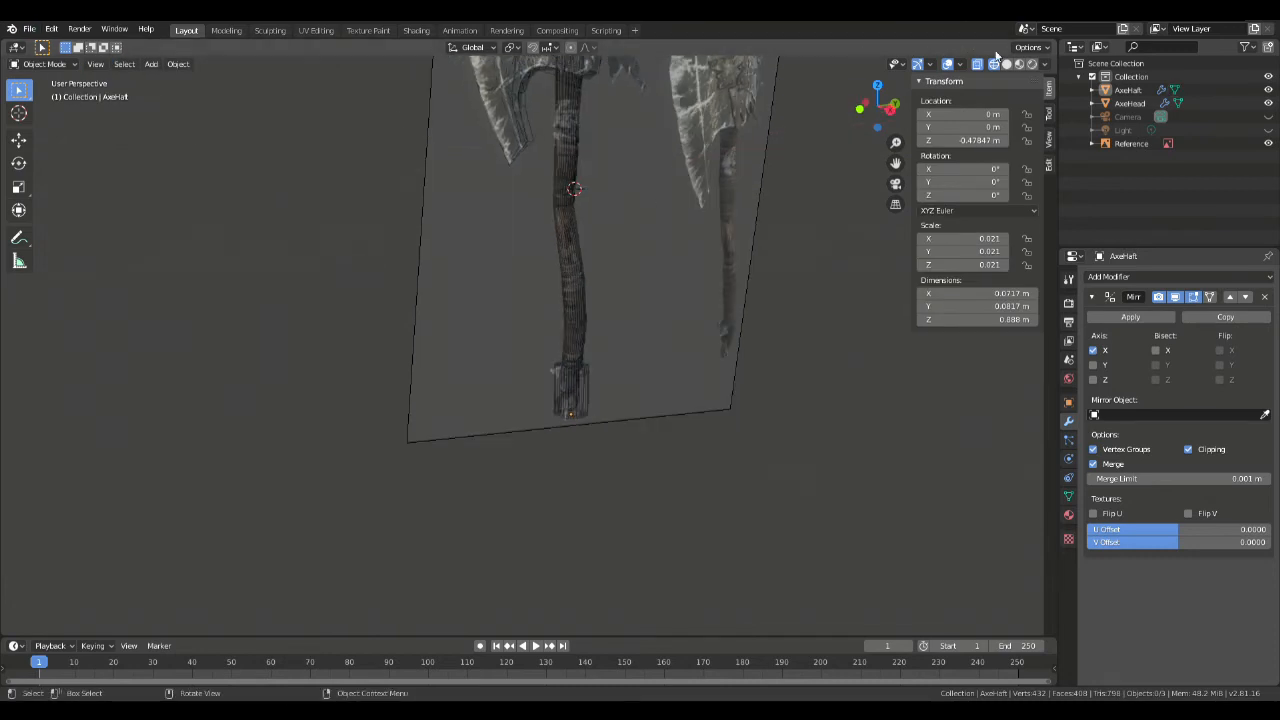
click(1033, 66)
click(1019, 66)
shift+middle_drag(780, 180, 703, 309)
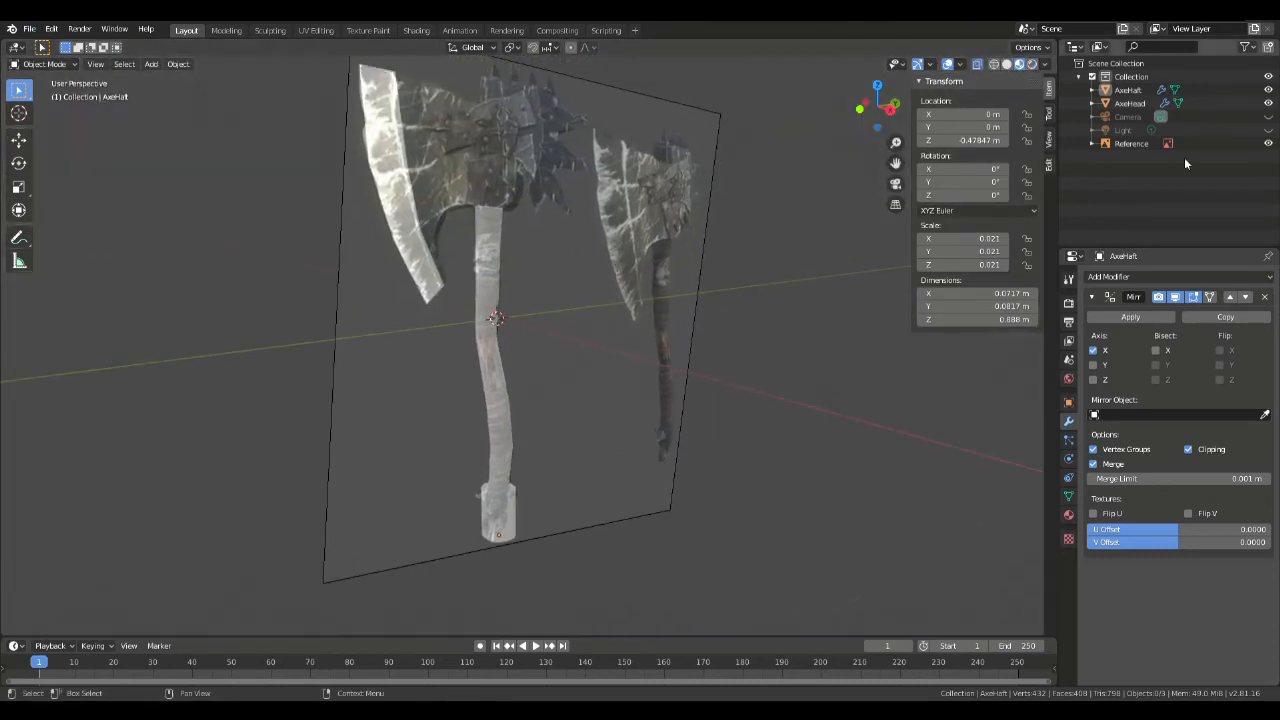
click(1268, 146)
shift+middle_drag(591, 169, 586, 176)
Step: Select AxeHaft and give it a new material named Wood
click(1130, 103)
click(1128, 90)
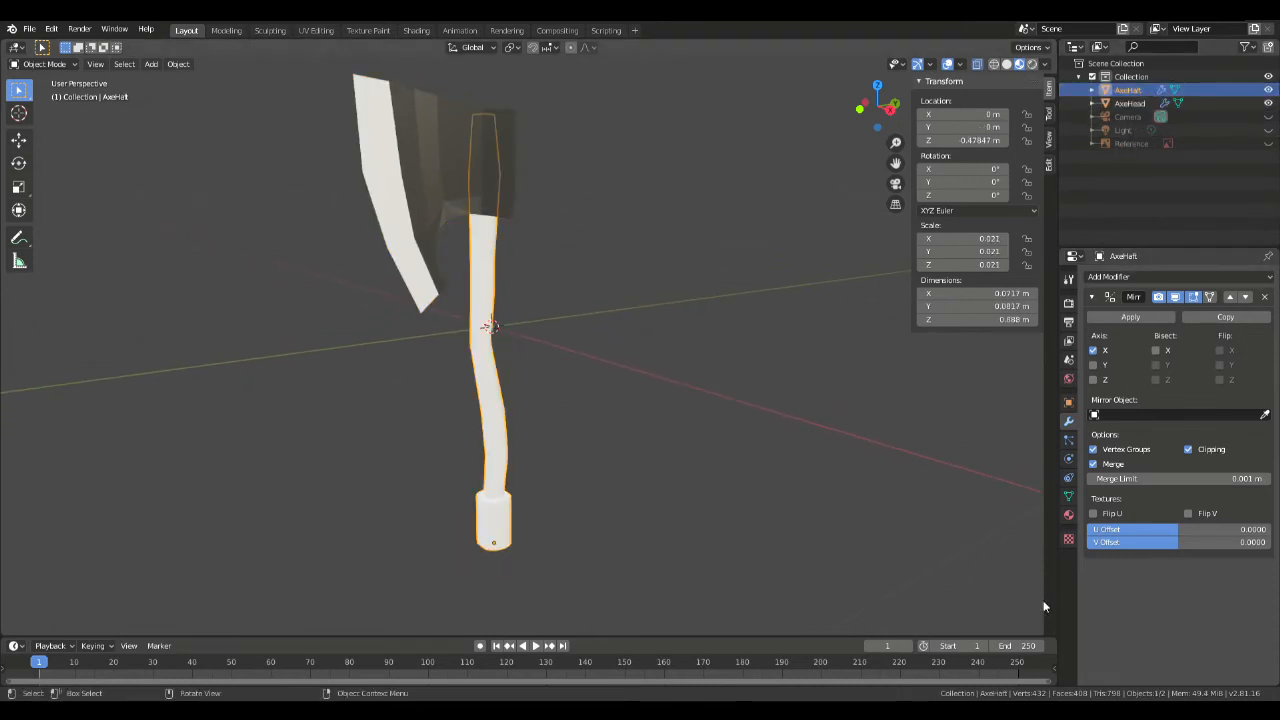
click(1068, 515)
click(1147, 335)
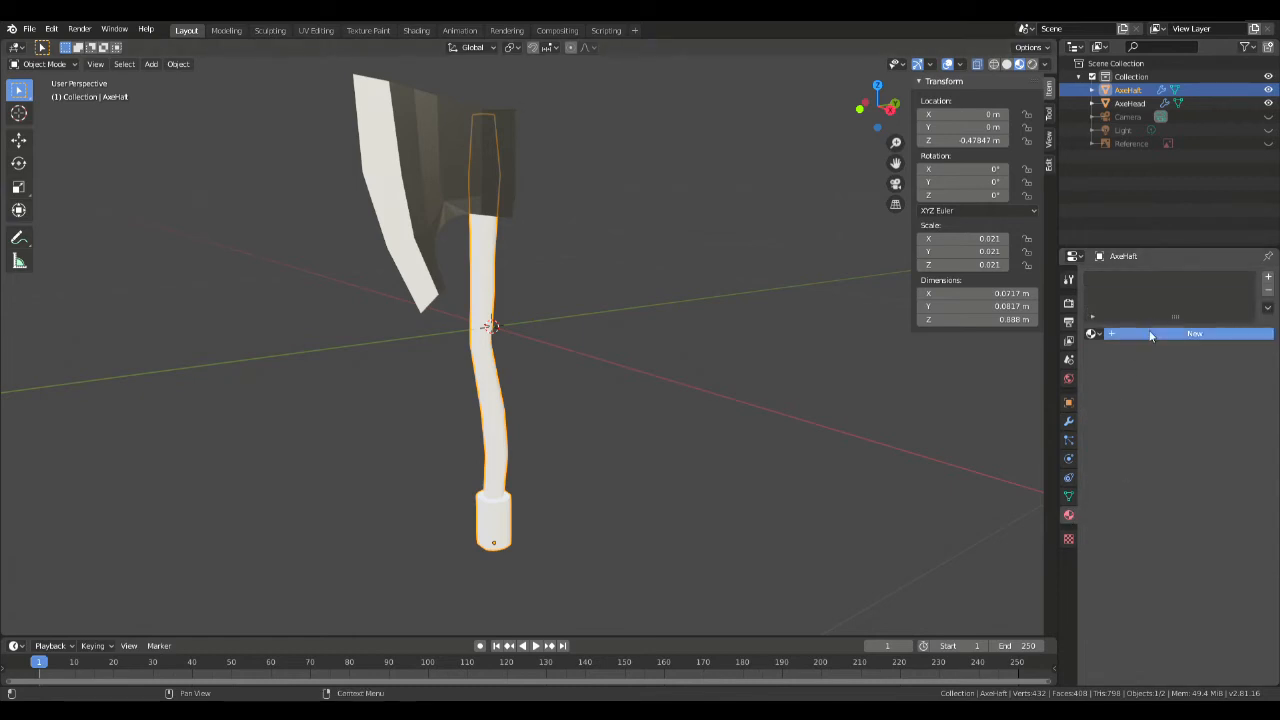
text(Woo)
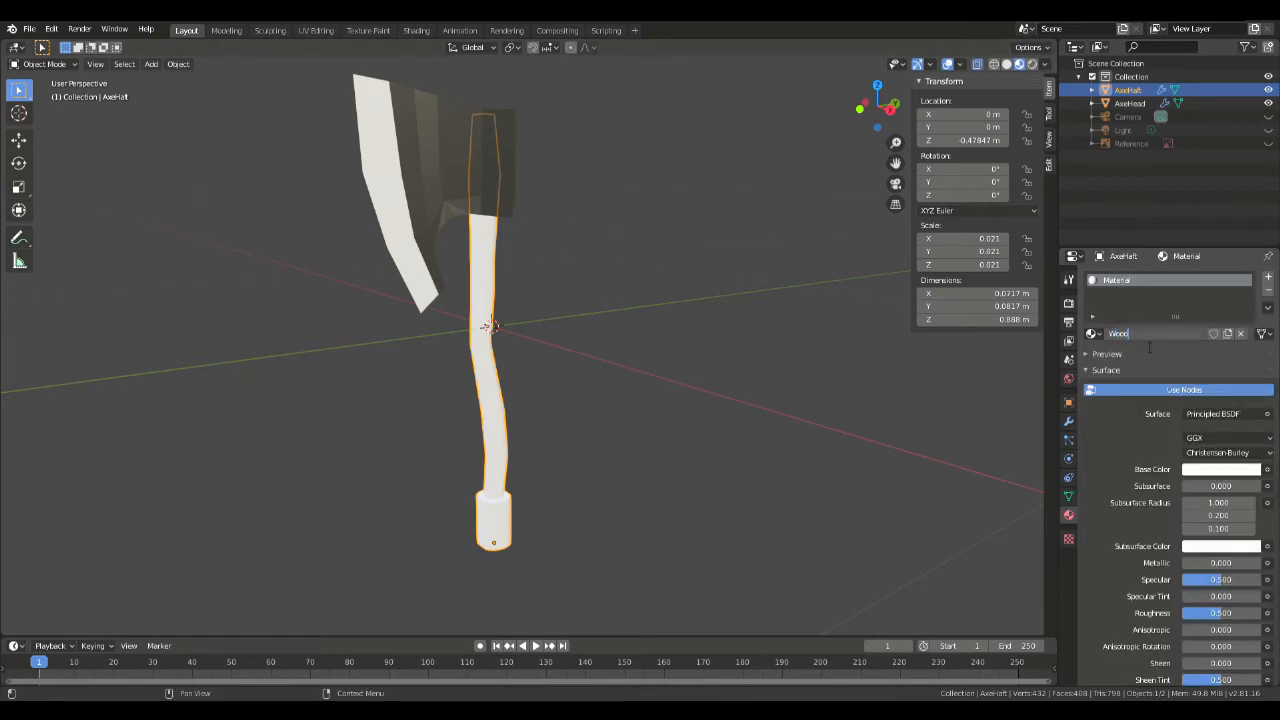
text(d)
key(Return)
Step: Set the Wood material's base color to reddish brown, its specular to 0.267 and its roughness to about 0.8
click(1195, 469)
mouse_move(1180, 364)
mouse_down()
mouse_move(1177, 344)
mouse_move(1185, 353)
mouse_up()
click(1250, 328)
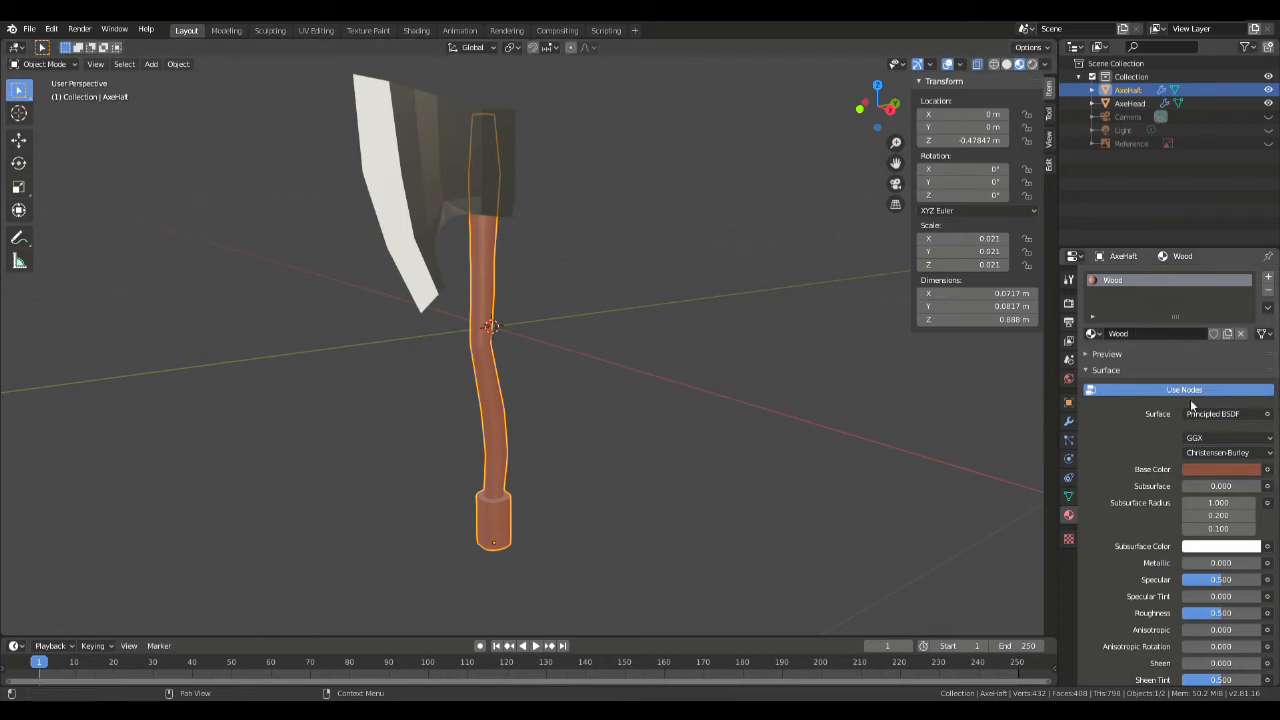
mouse_move(1221, 579)
mouse_down()
mouse_move(1195, 579)
mouse_move(1214, 580)
mouse_up()
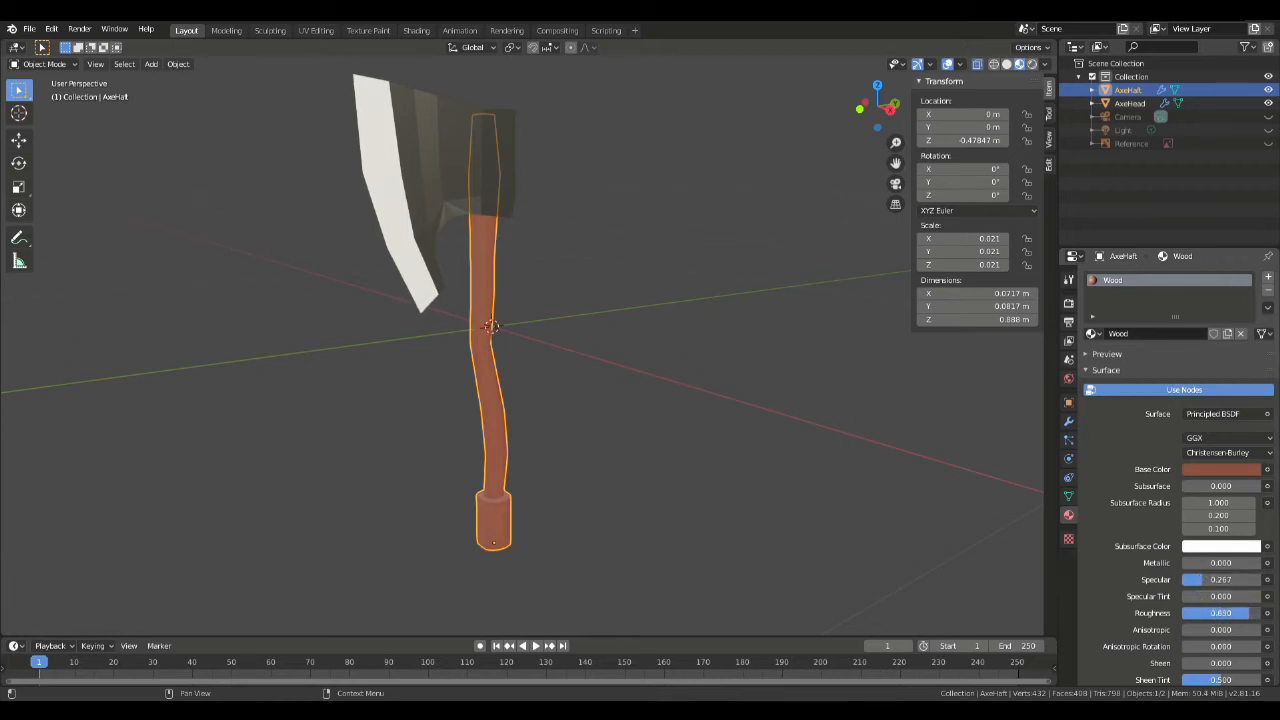
Step: Add a second material slot to AxeHaft and put the existing IronRusty material in it
click(1268, 277)
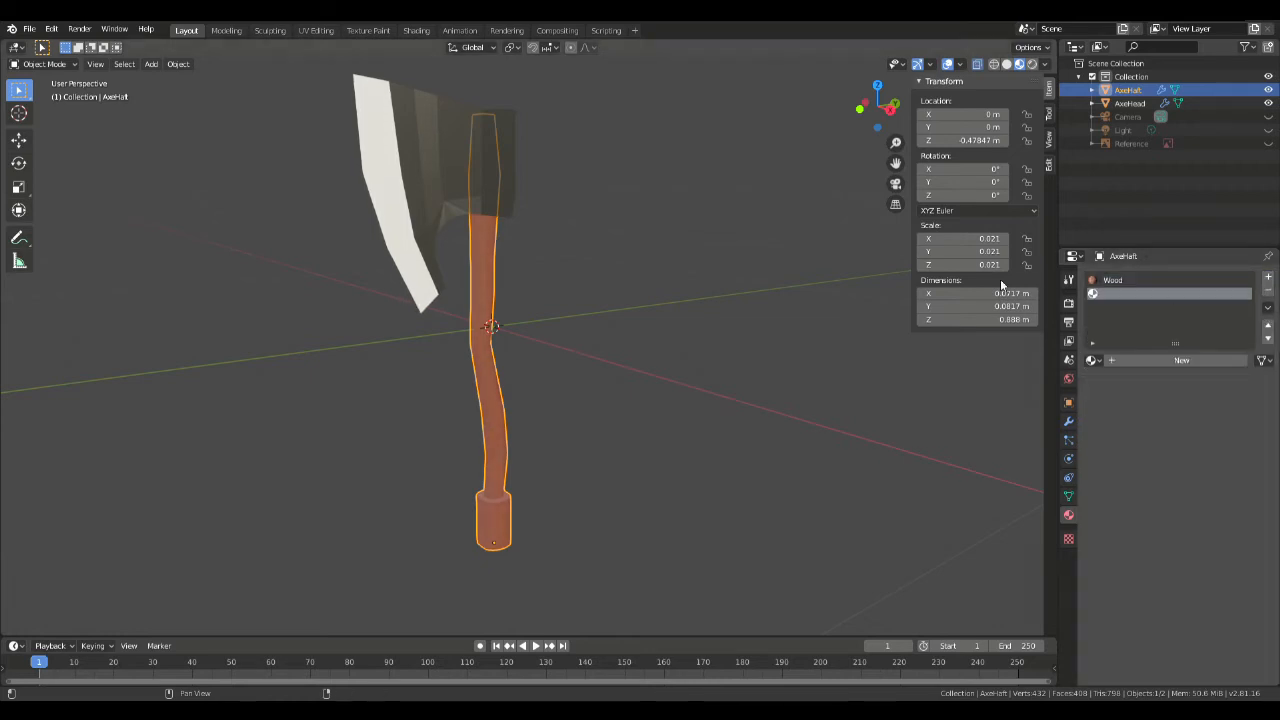
click(1142, 360)
click(1093, 360)
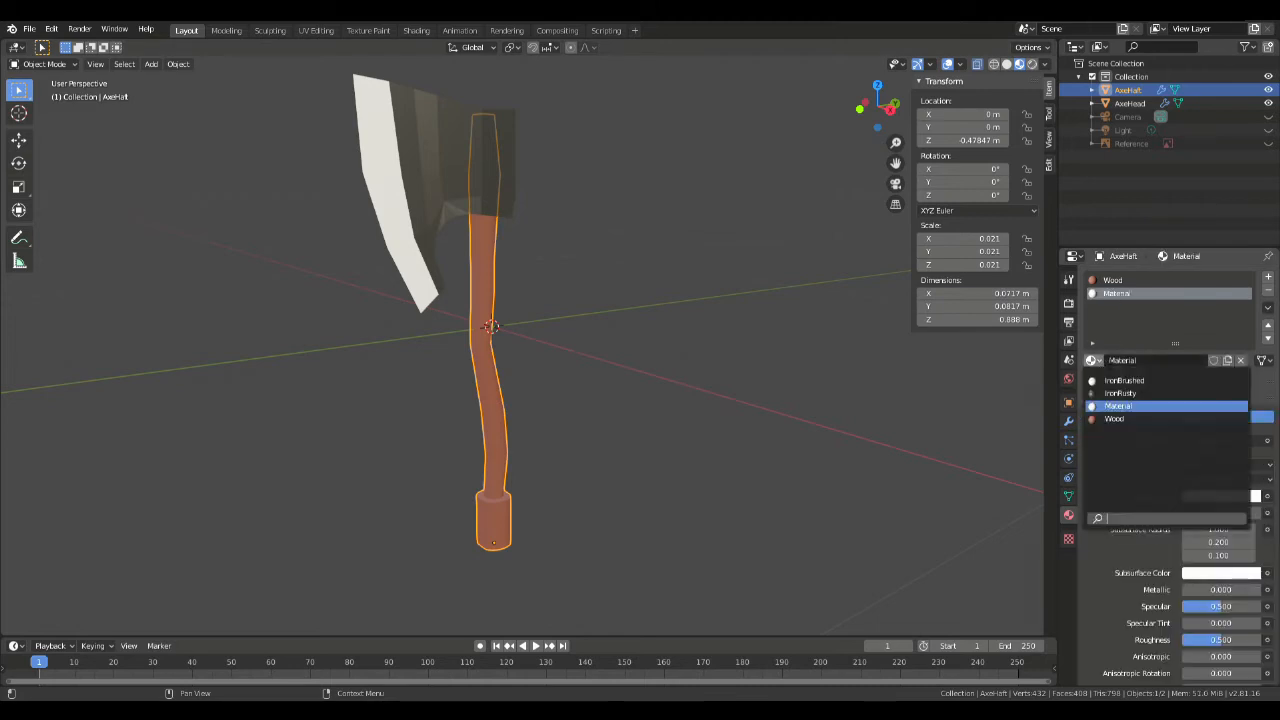
click(1126, 394)
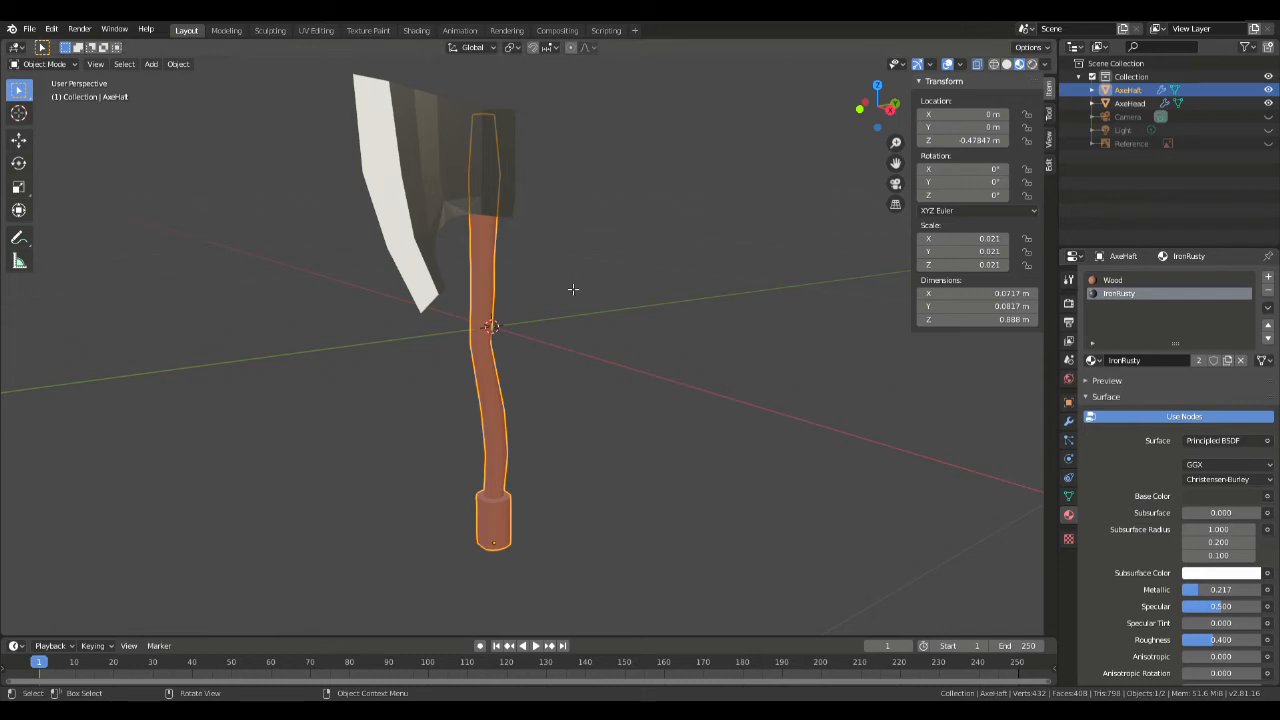
Step: In Edit Mode, add the remaining pommel faces to the selection, assign IronRusty to the whole pommel, and return to Object Mode
key(Tab)
shift+middle_drag(714, 384, 727, 228)
scroll(729, 238, up, 4)
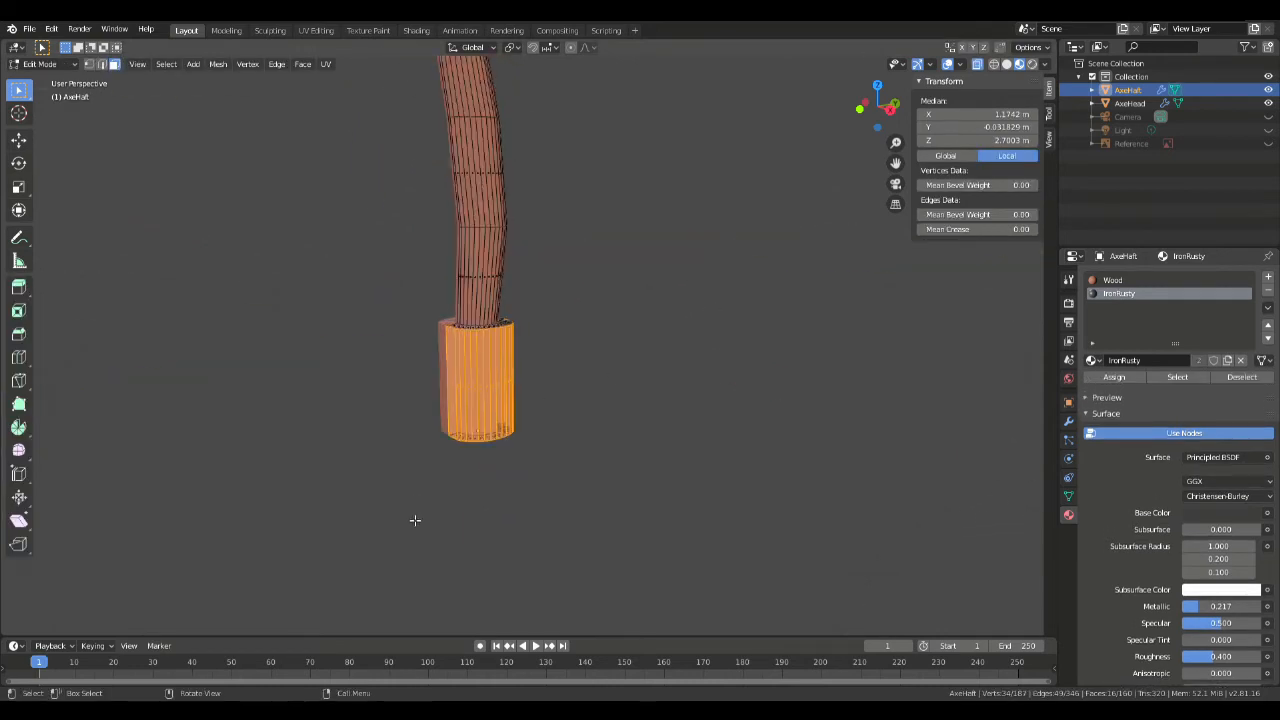
middle_drag(540, 352, 563, 388)
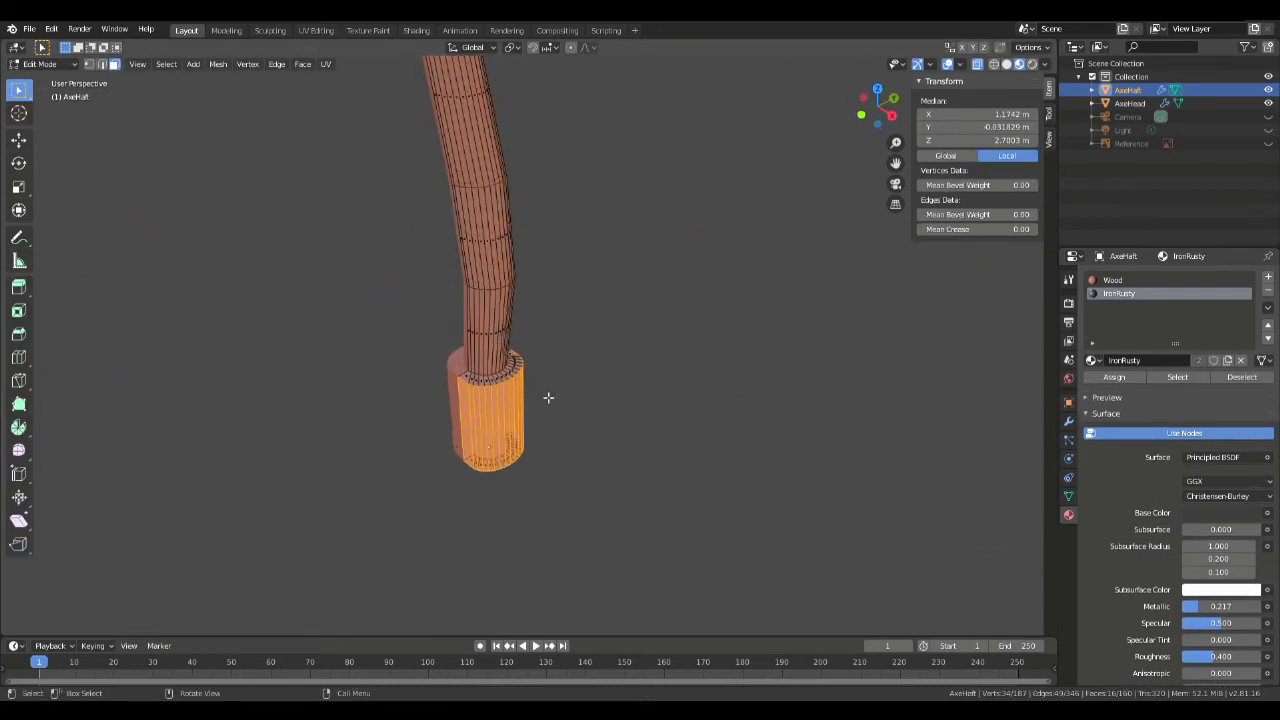
drag(8, 93, 70, 146)
mouse_move(417, 423)
mouse_down()
mouse_move(455, 395)
mouse_move(515, 397)
mouse_move(540, 362)
mouse_up()
mouse_move(631, 371)
middle_down()
mouse_move(517, 411)
mouse_move(560, 331)
mouse_move(540, 294)
mouse_move(577, 309)
mouse_move(597, 234)
mouse_move(631, 217)
mouse_move(579, 279)
middle_up()
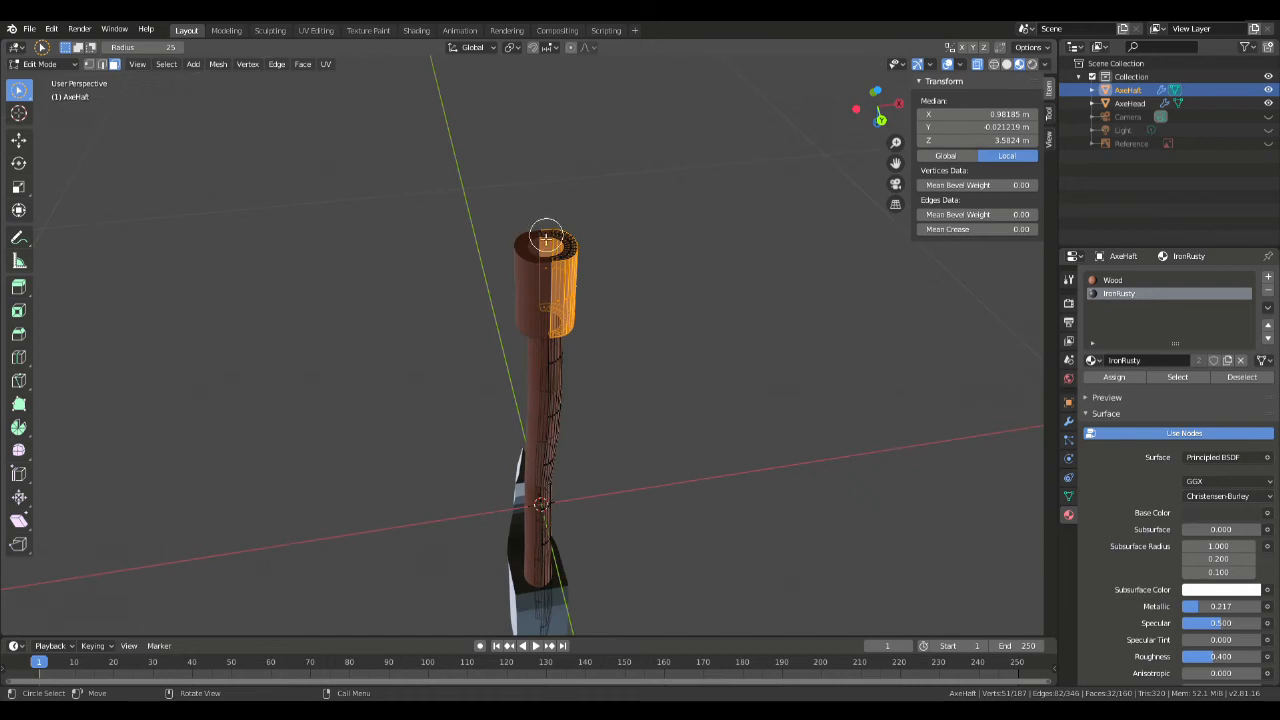
mouse_move(547, 229)
shift+mouse_down()
mouse_move(579, 260)
mouse_move(581, 242)
shift+mouse_up()
mouse_move(583, 242)
middle_down()
mouse_move(650, 271)
mouse_move(711, 334)
mouse_move(694, 303)
mouse_move(531, 269)
mouse_move(531, 197)
mouse_move(606, 191)
mouse_move(717, 243)
mouse_move(706, 334)
mouse_move(709, 311)
mouse_move(540, 380)
mouse_move(586, 443)
mouse_move(580, 400)
mouse_move(530, 331)
middle_up()
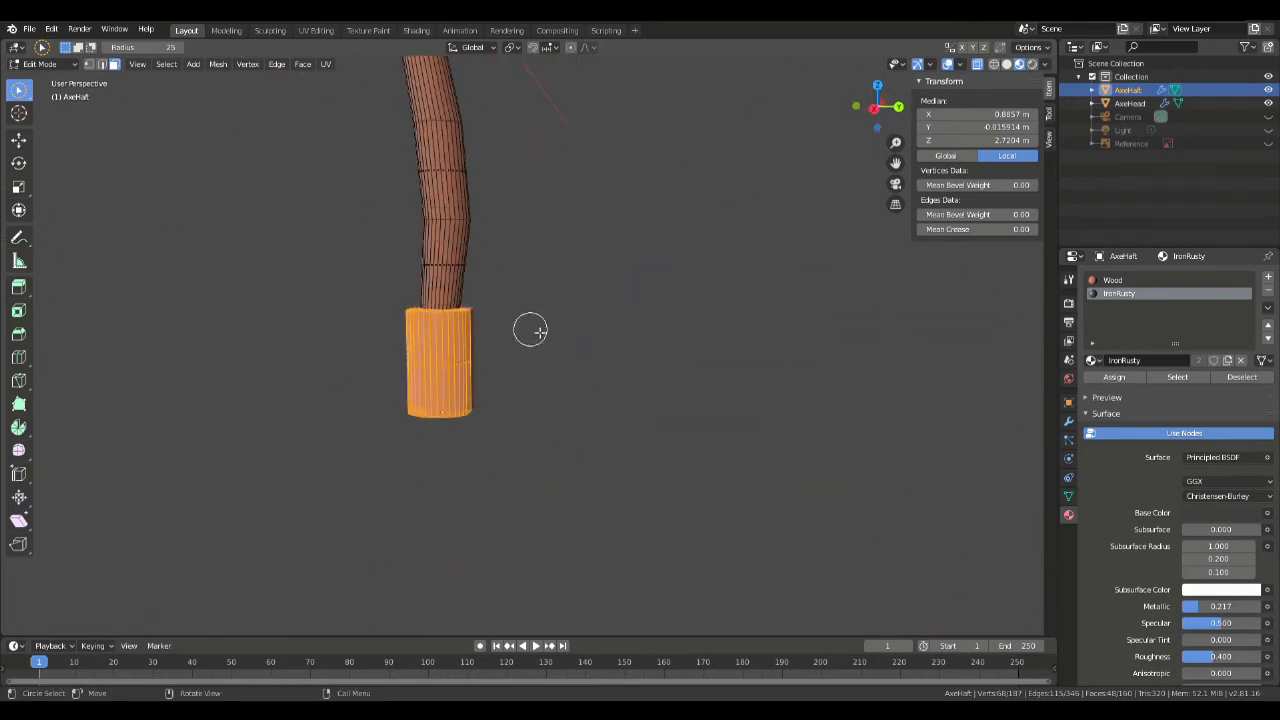
click(1114, 376)
key(Tab)
Step: Examine the whole axe to check how the materials look on the haft and pommel
middle_drag(570, 290, 616, 301)
scroll(616, 301, down, 7)
shift+middle_drag(650, 228, 668, 424)
scroll(668, 424, up, 4)
scroll(668, 424, down, 2)
shift+middle_drag(629, 519, 724, 310)
scroll(544, 364, up, 2)
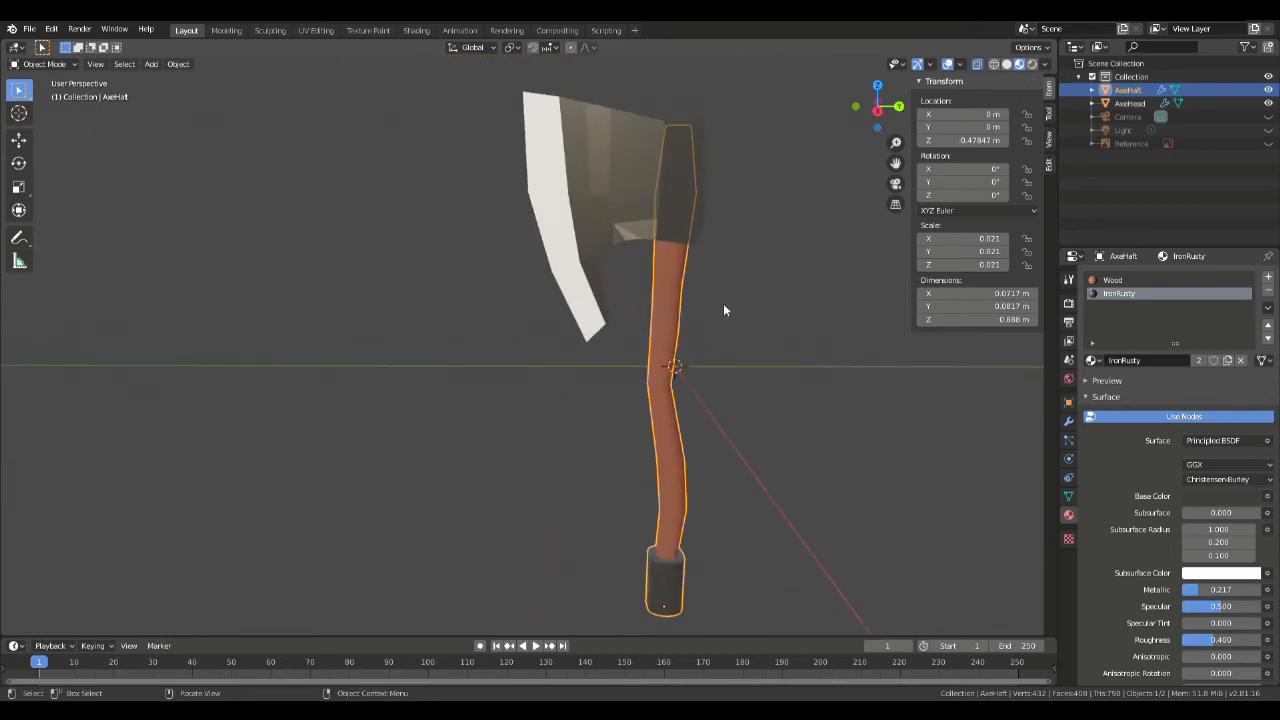
scroll(691, 349, down, 1)
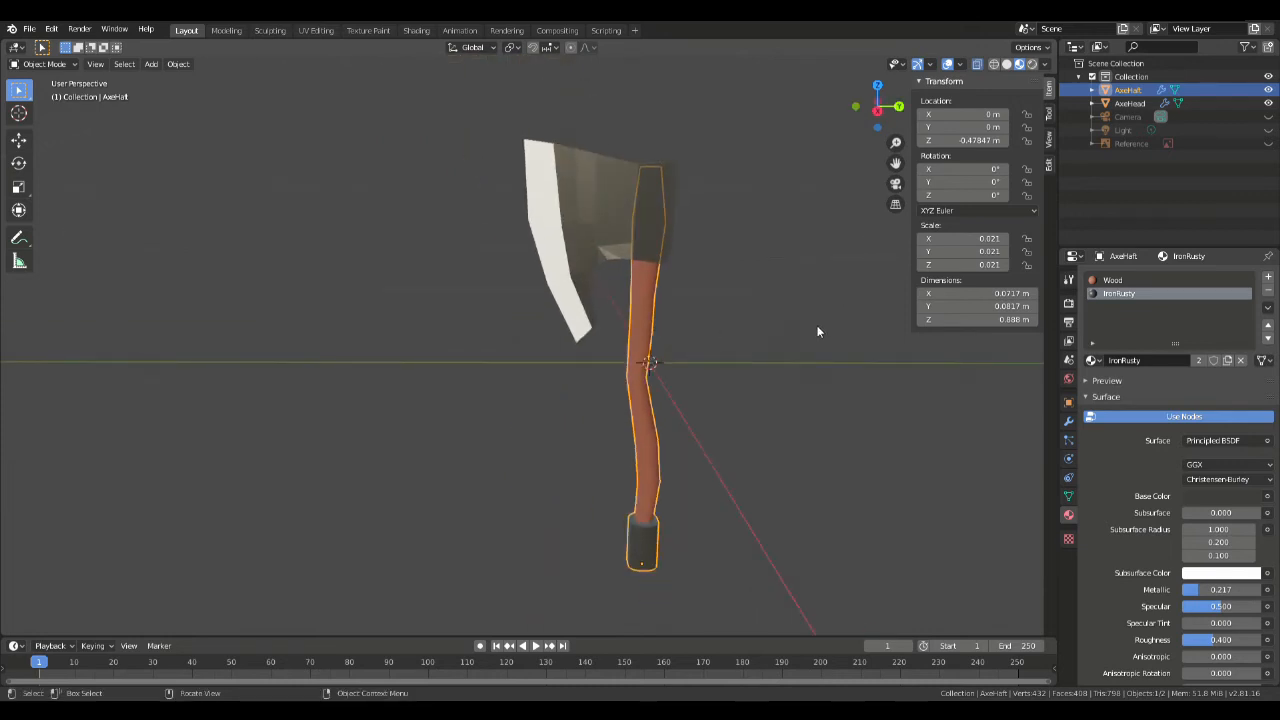
Step: In Edit Mode, select the inner ring of vertices around the opening on the pommel's underside
middle_drag(760, 440, 668, 300)
scroll(631, 318, up, 3)
key(Tab)
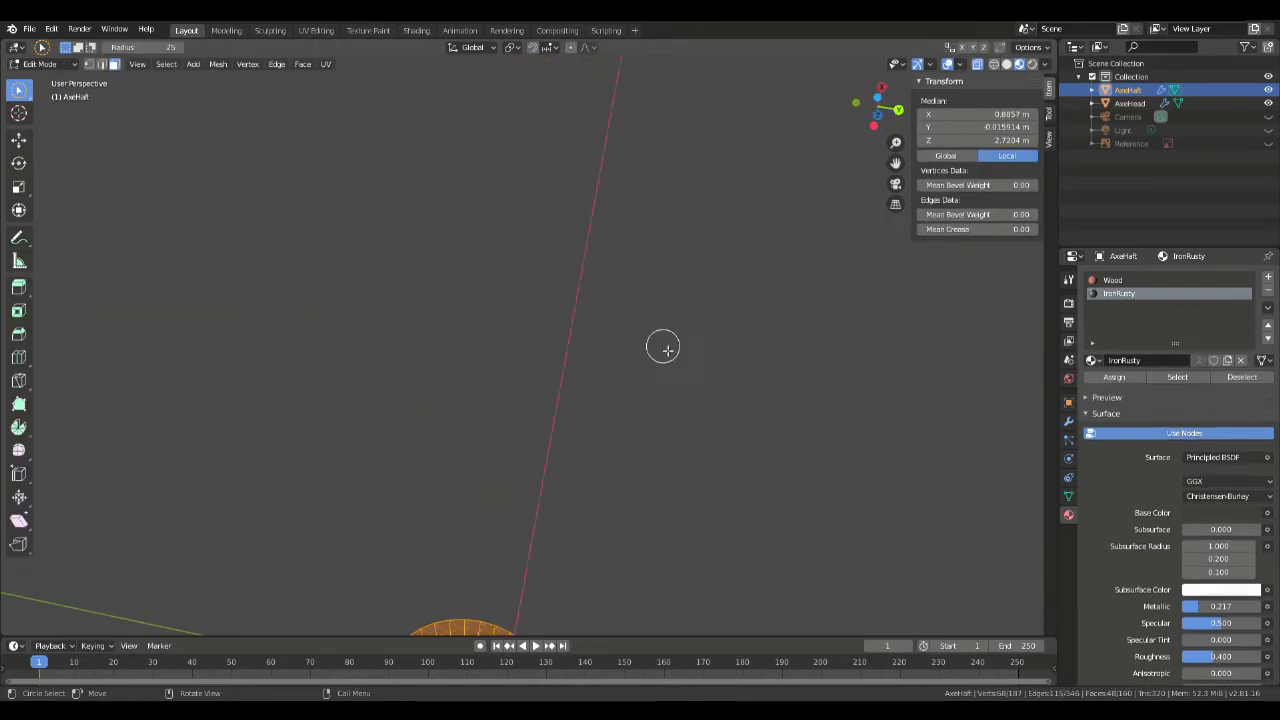
middle_drag(635, 476, 851, 363)
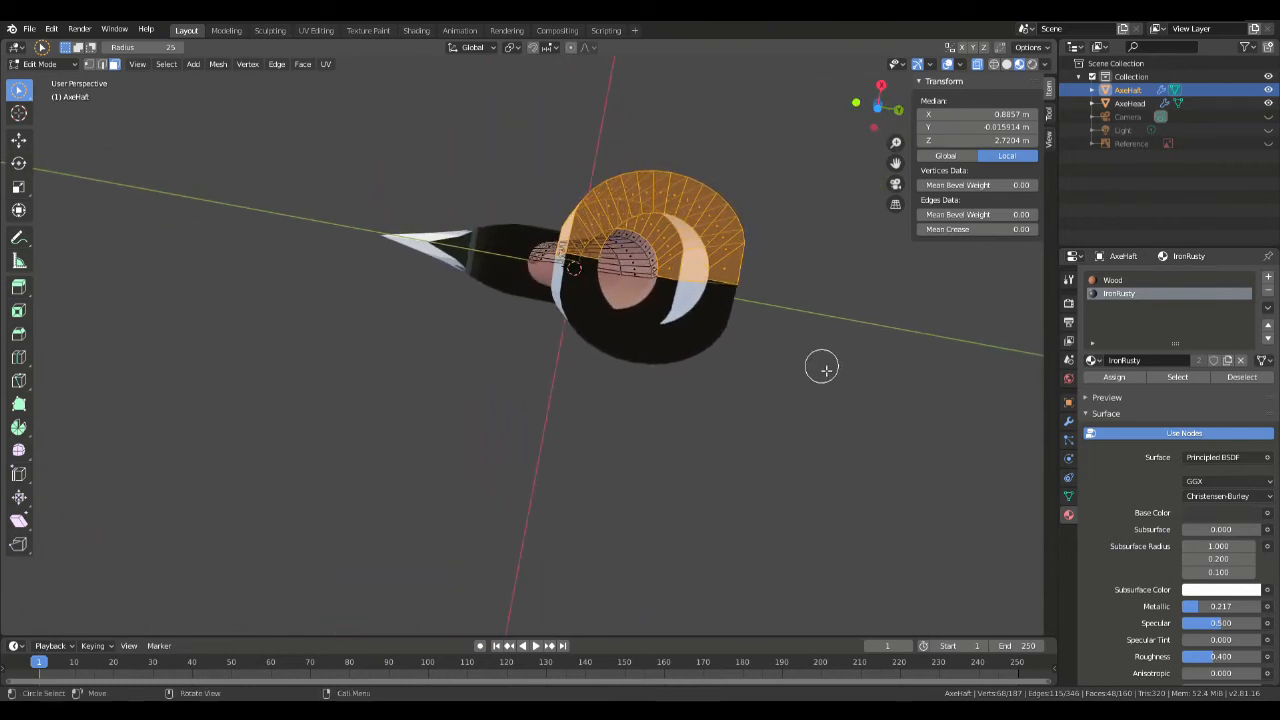
middle_drag(777, 229, 588, 294)
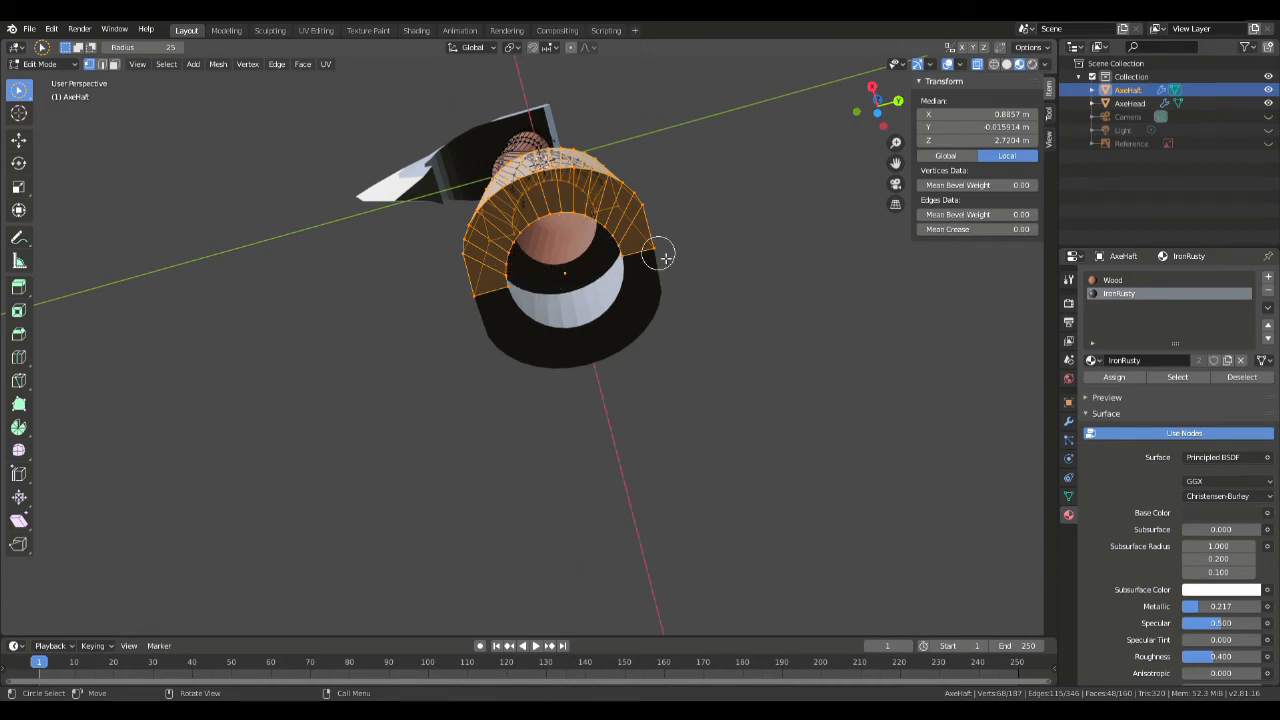
middle_drag(620, 237, 688, 270)
middle_drag(760, 185, 722, 280)
mouse_move(505, 232)
mouse_down()
mouse_move(531, 171)
mouse_move(582, 142)
mouse_move(640, 172)
mouse_move(655, 198)
mouse_move(636, 195)
mouse_up()
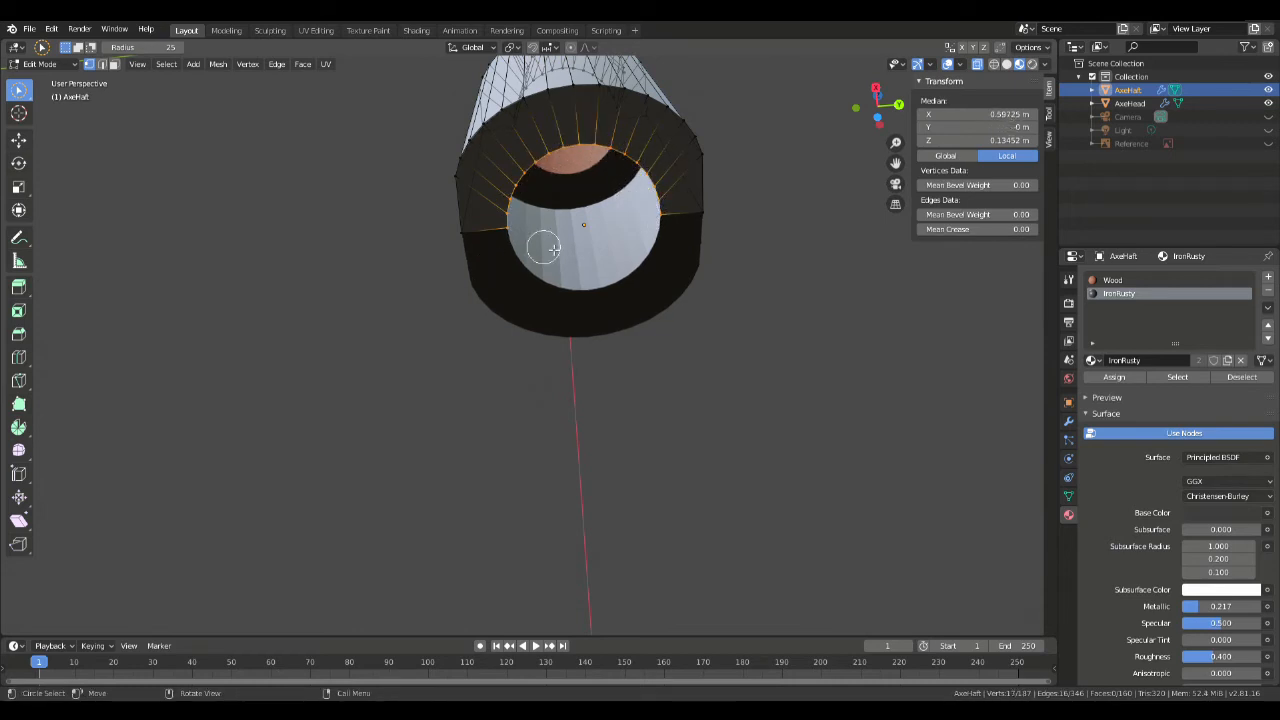
Step: Try merging the selected ring at the 3D cursor, undo it, and try merging the vertices by distance
key(m)
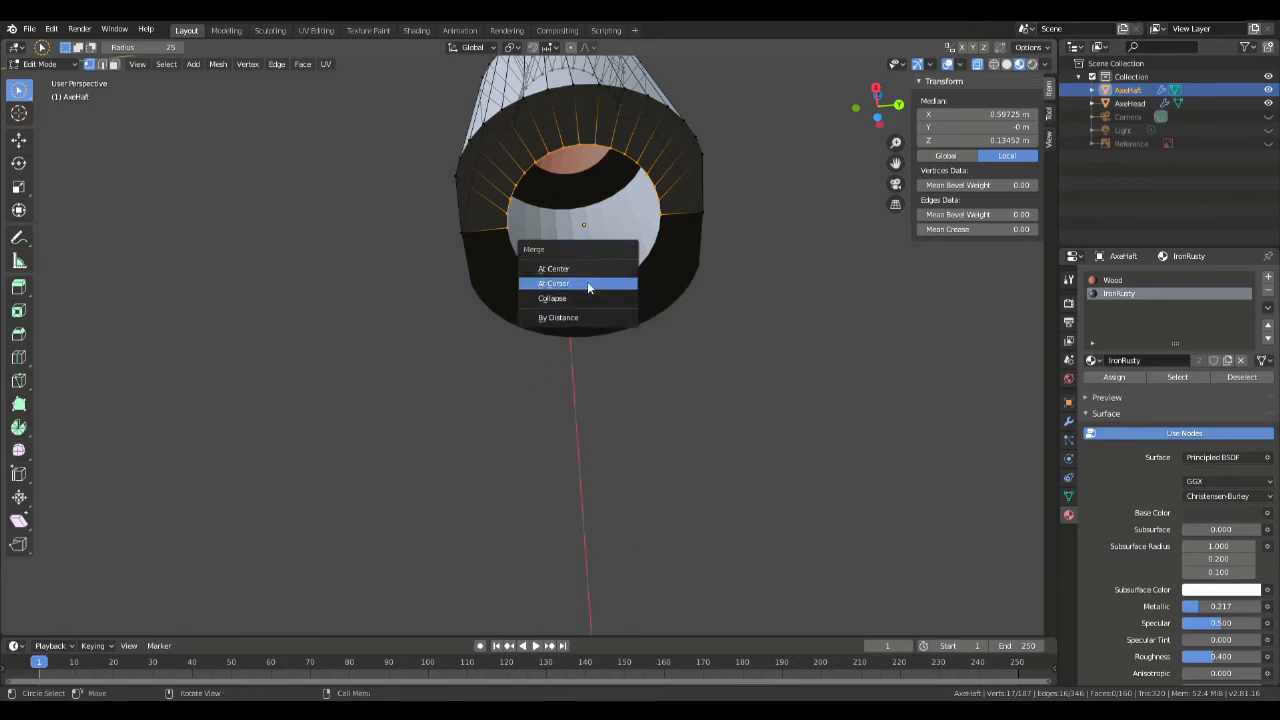
click(588, 285)
key(ctrl+z)
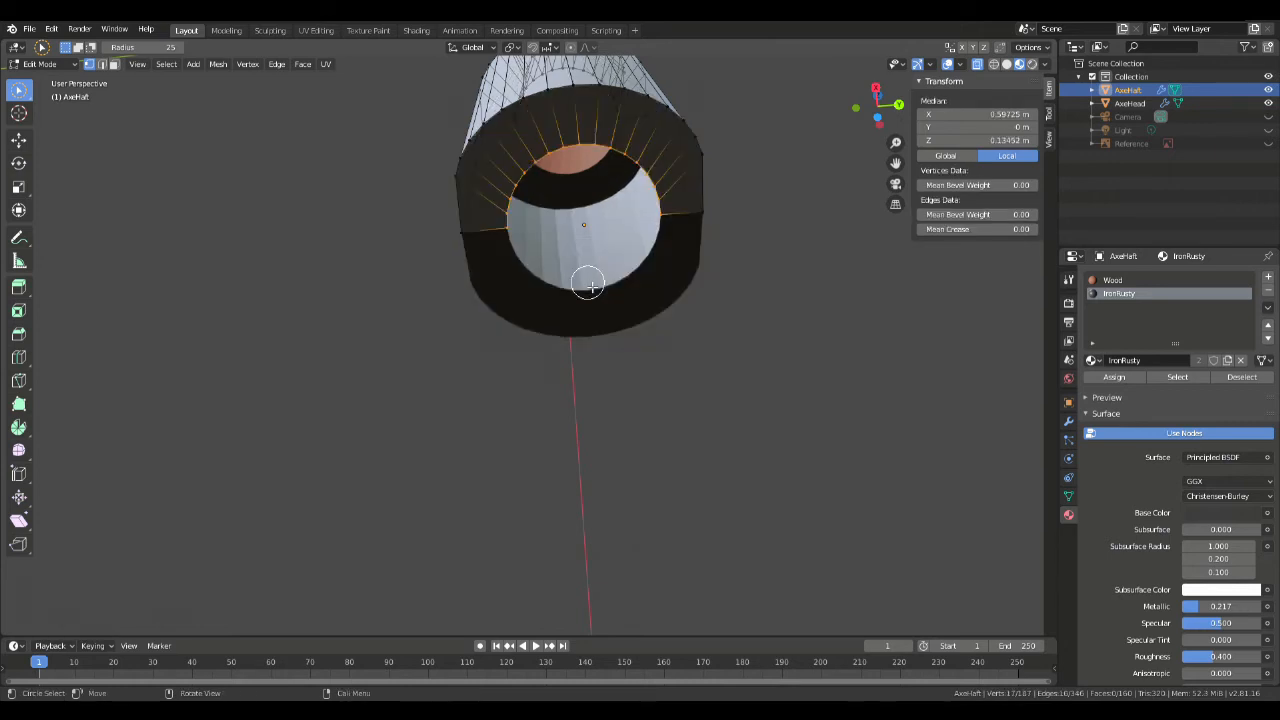
key(m)
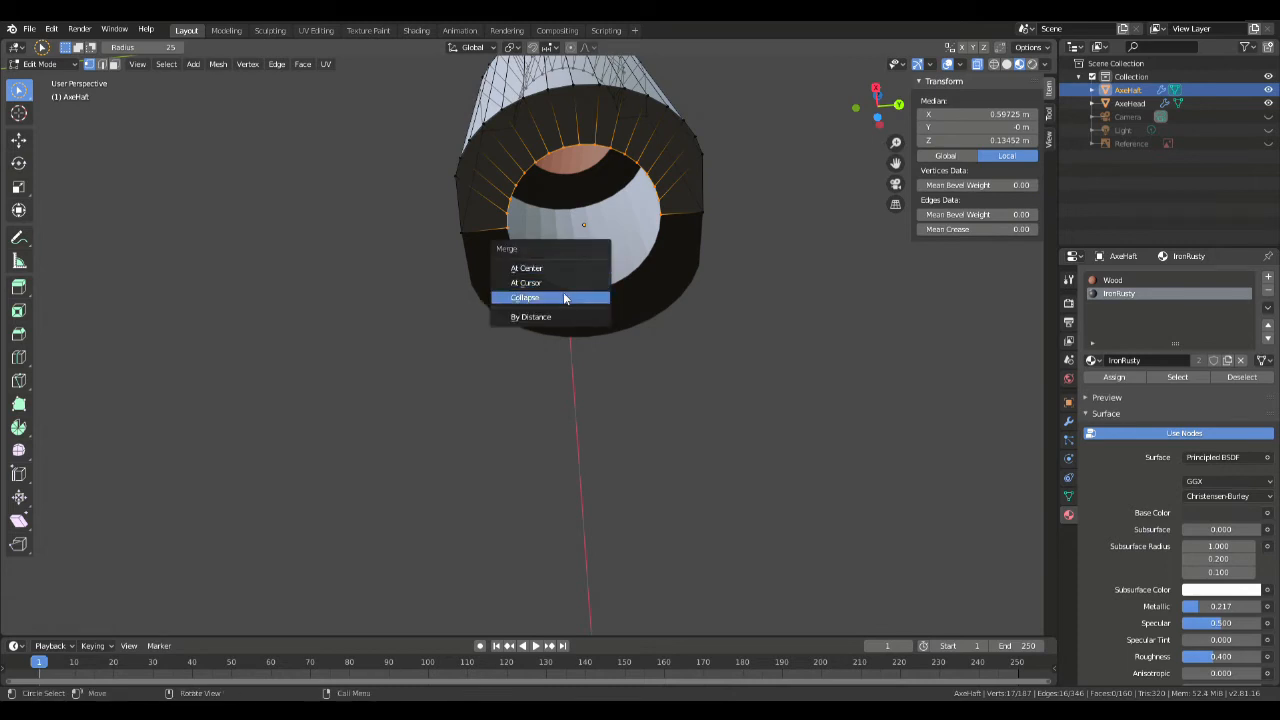
click(568, 315)
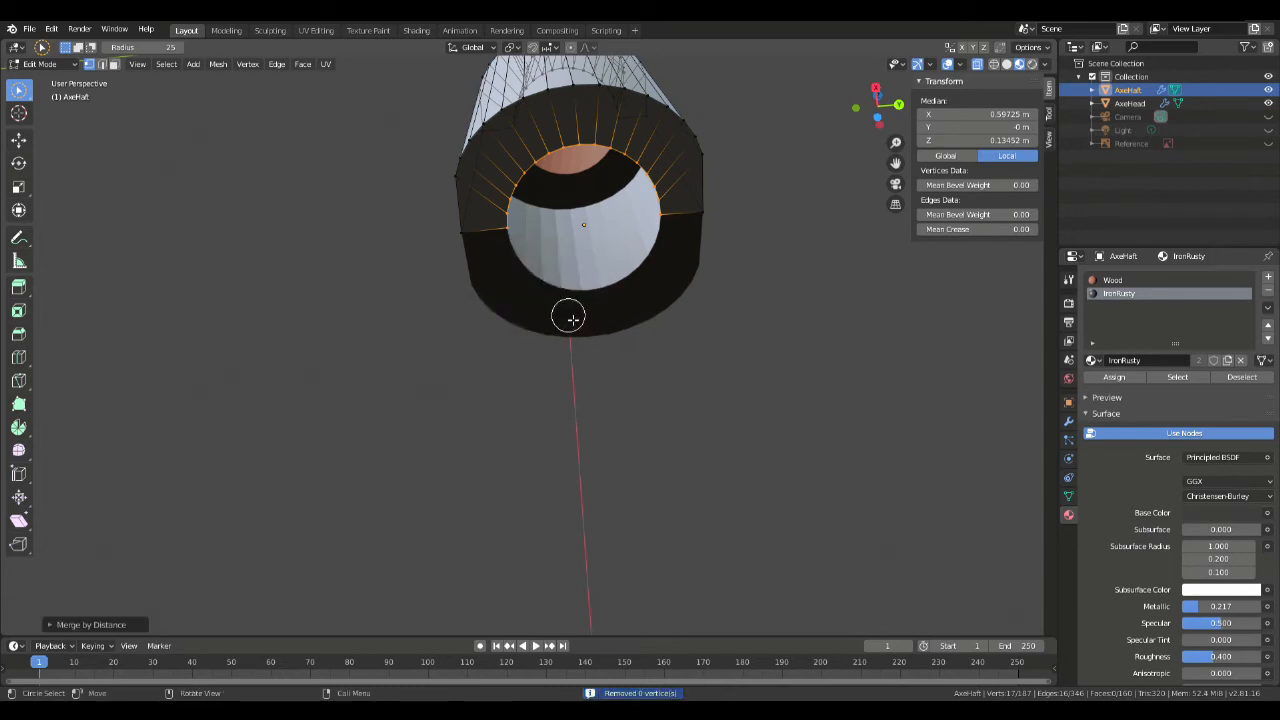
Step: Merge the ring vertices at their center and move the merged vertex onto the mirror seam to close the pommel's underside
key(m)
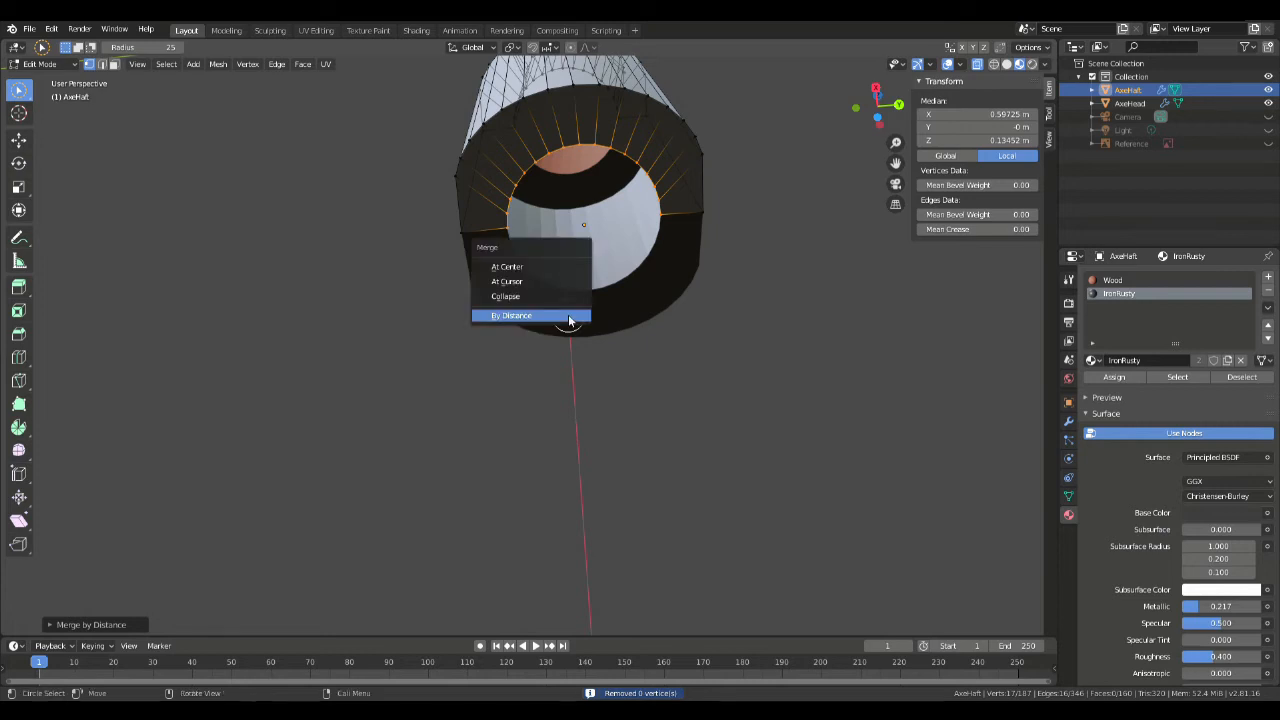
click(568, 266)
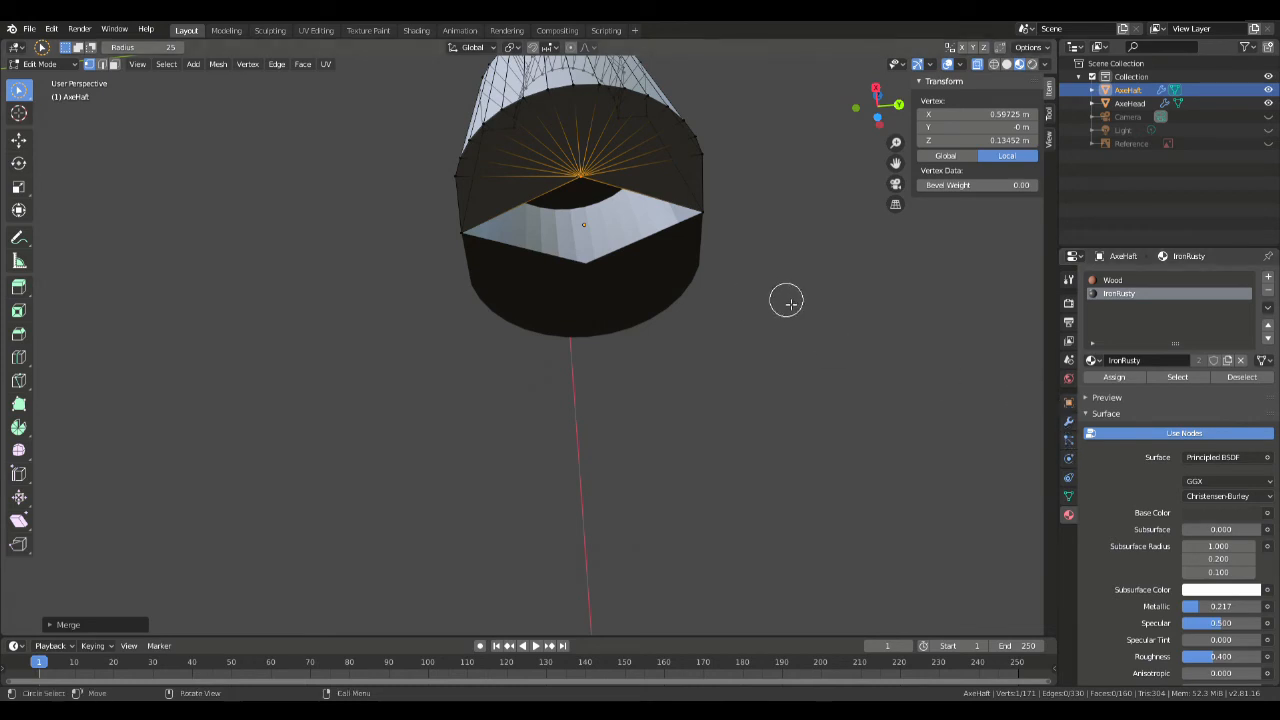
key(Tab)
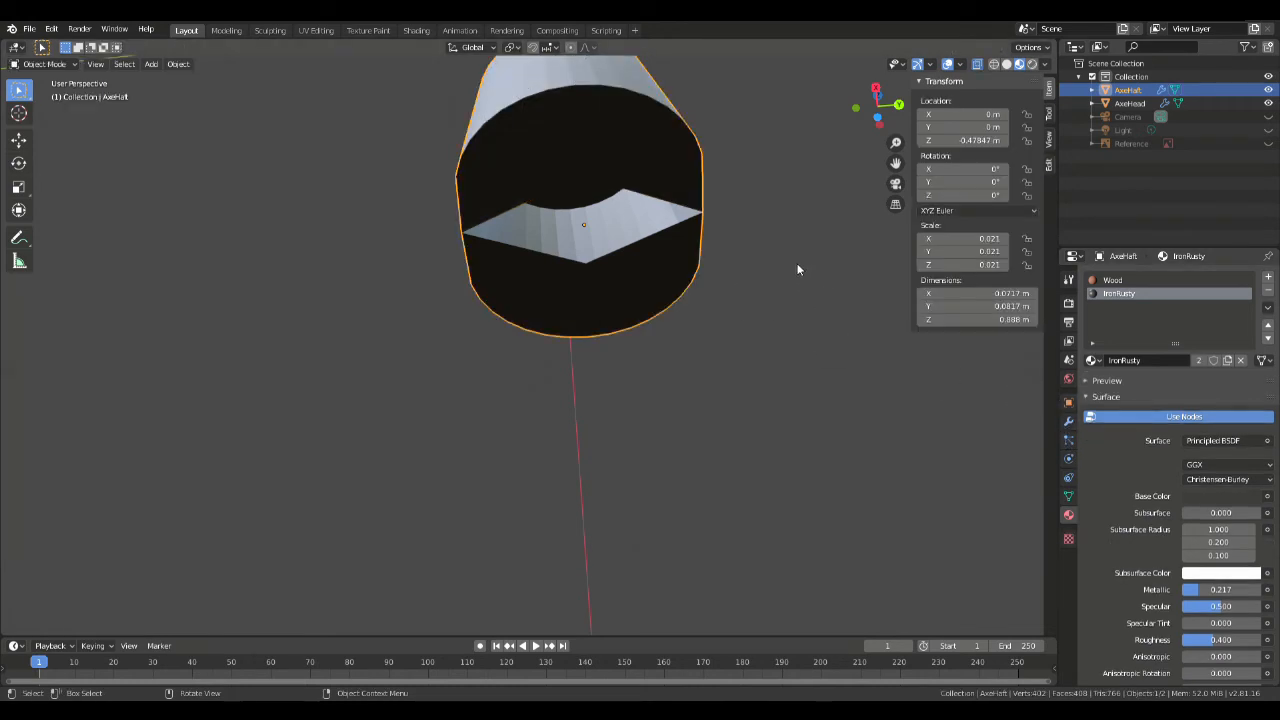
click(1068, 421)
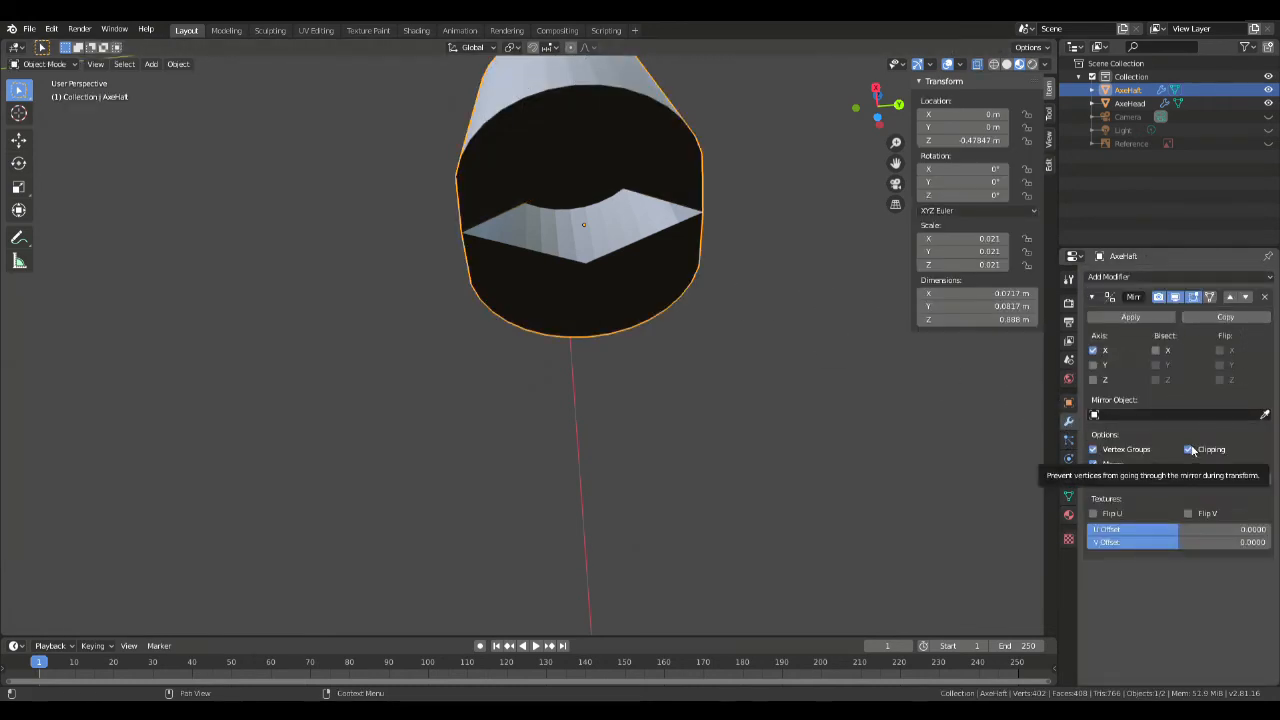
key(Tab)
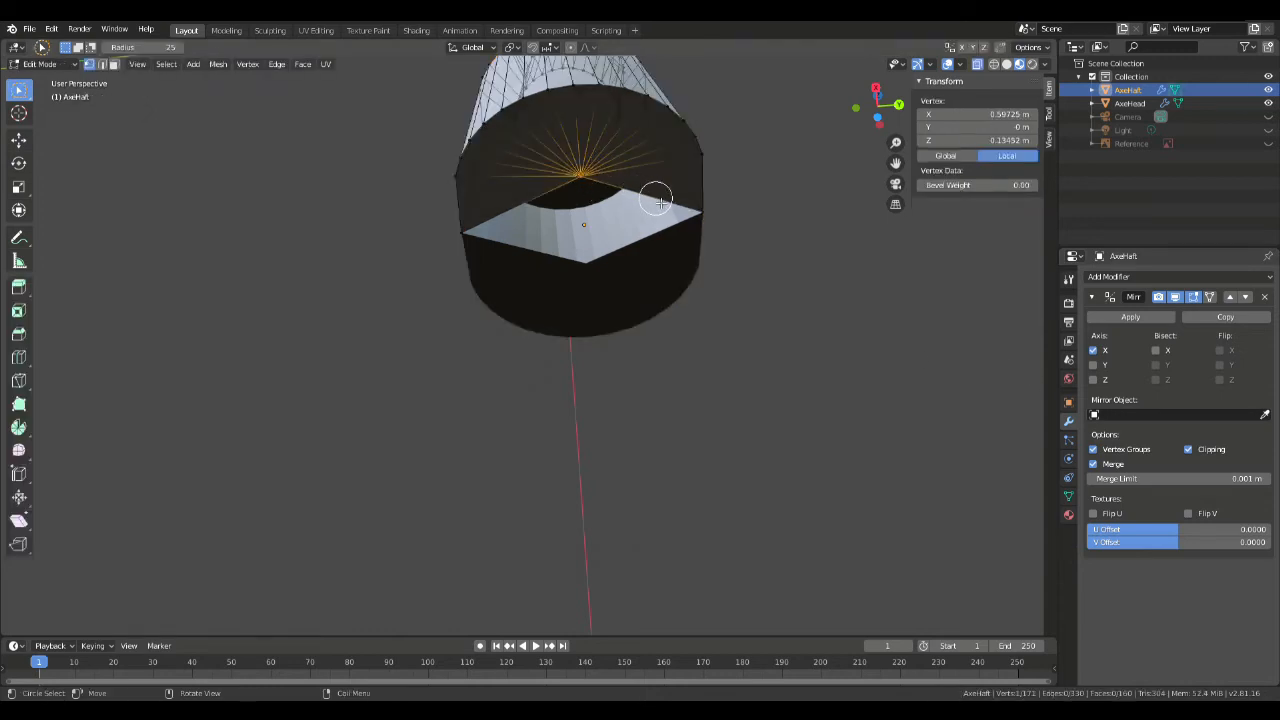
key(g)
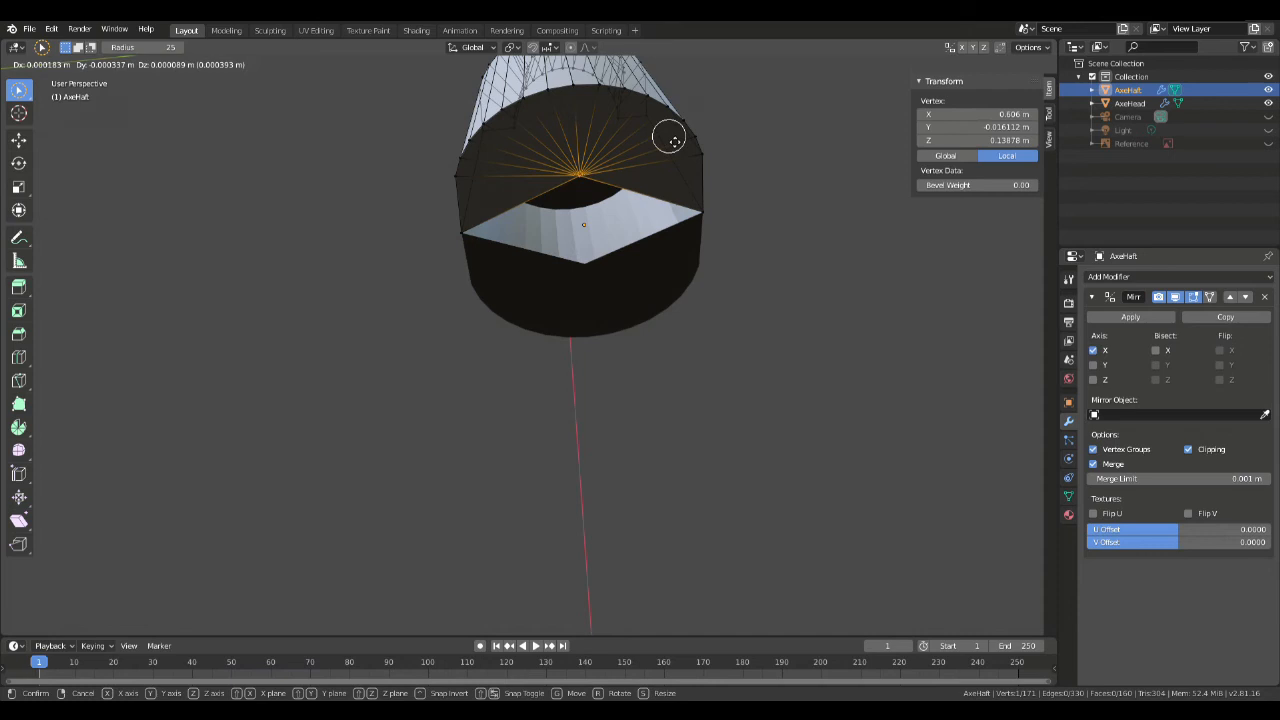
click(673, 218)
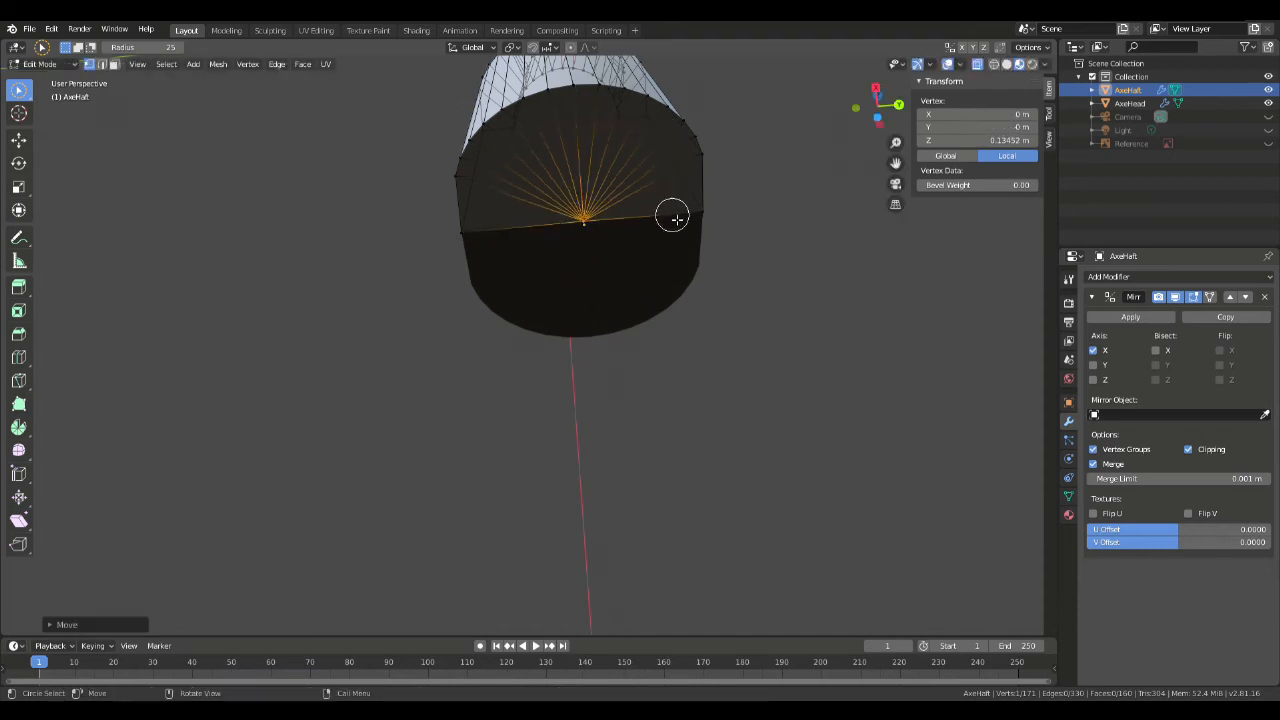
Step: Reselect the center vertex of the pommel's underside and try to move it away from the seam
middle_drag(710, 205, 651, 207)
middle_drag(606, 151, 520, 126)
click(703, 243)
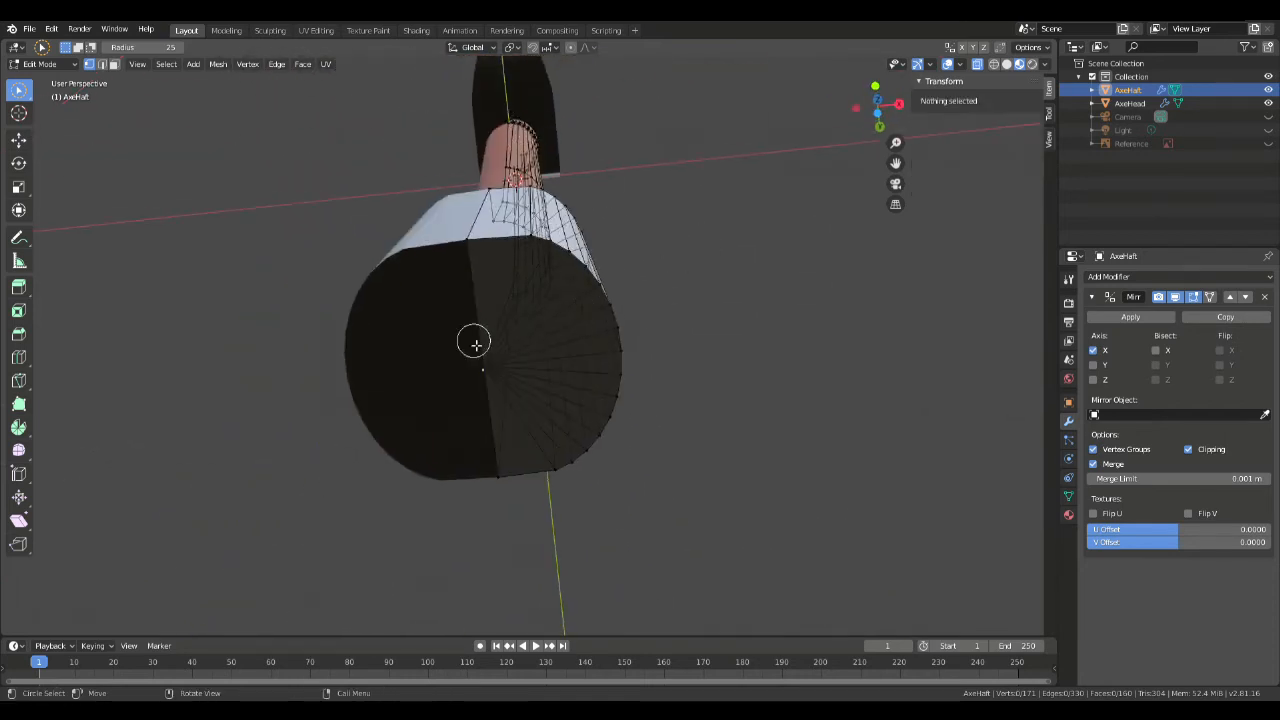
drag(26, 88, 65, 120)
drag(488, 385, 453, 368)
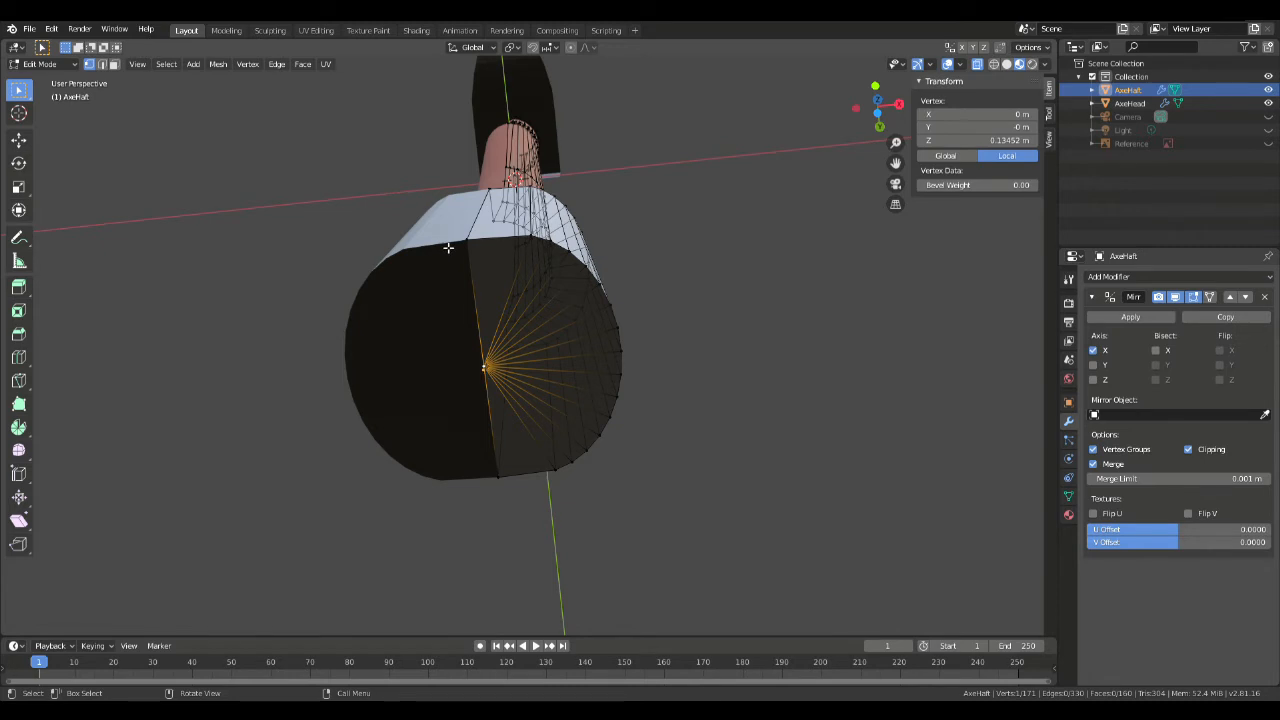
key(KP_Decimal)
key(KP_1)
scroll(510, 255, down, 6)
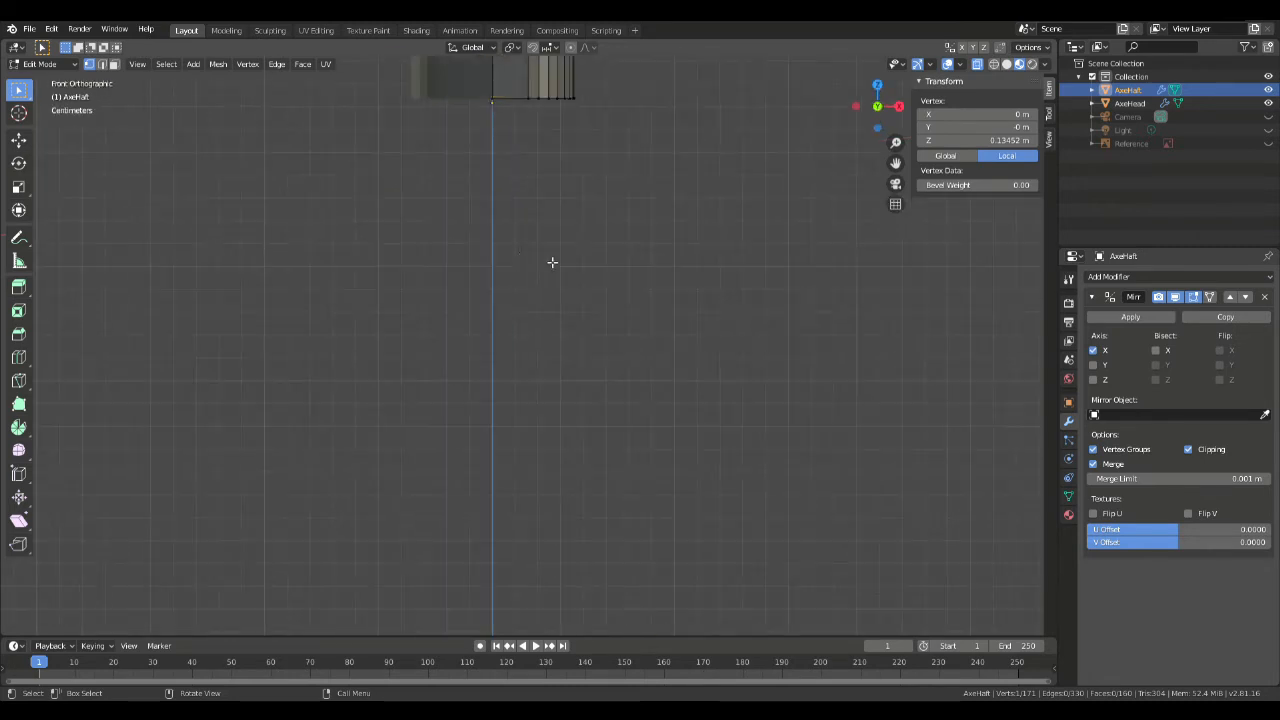
middle_drag(588, 219, 622, 300)
key(g)
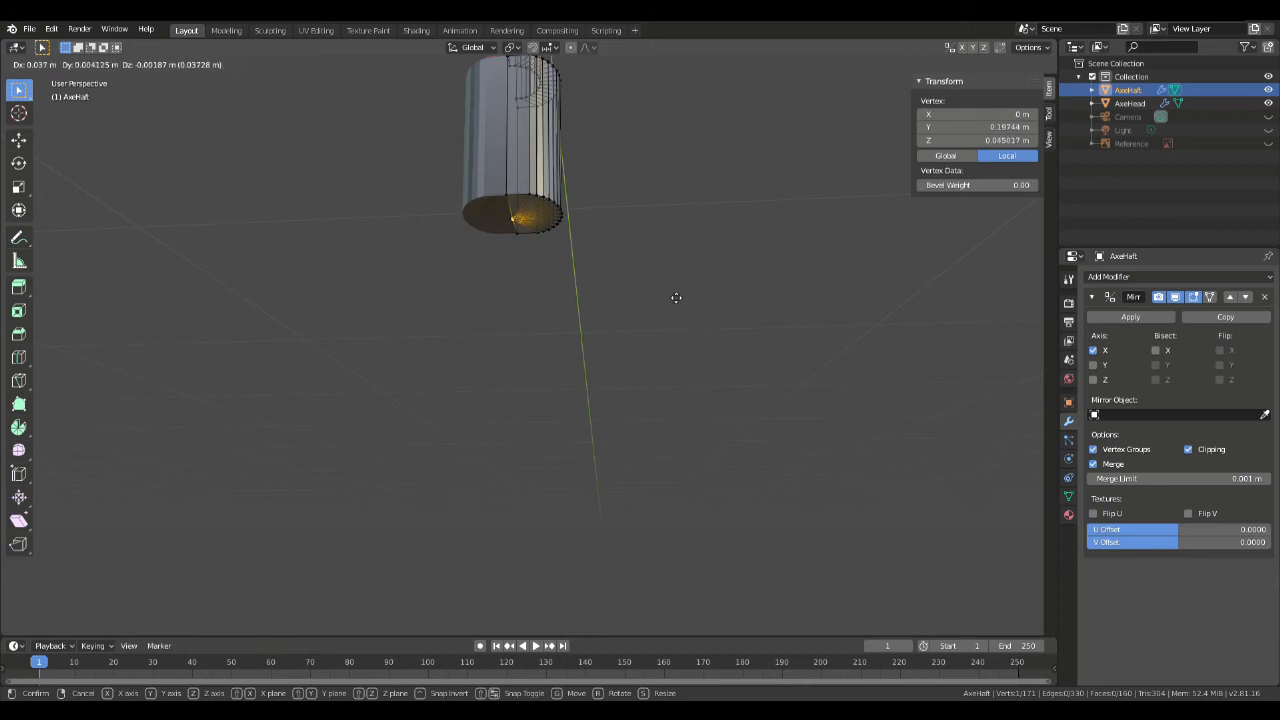
right_click(700, 287)
Step: Unhide the Reference image and compare the haft's wrappings and the pommel with it
shift+middle_drag(700, 287, 552, 187)
middle_drag(651, 429, 441, 246)
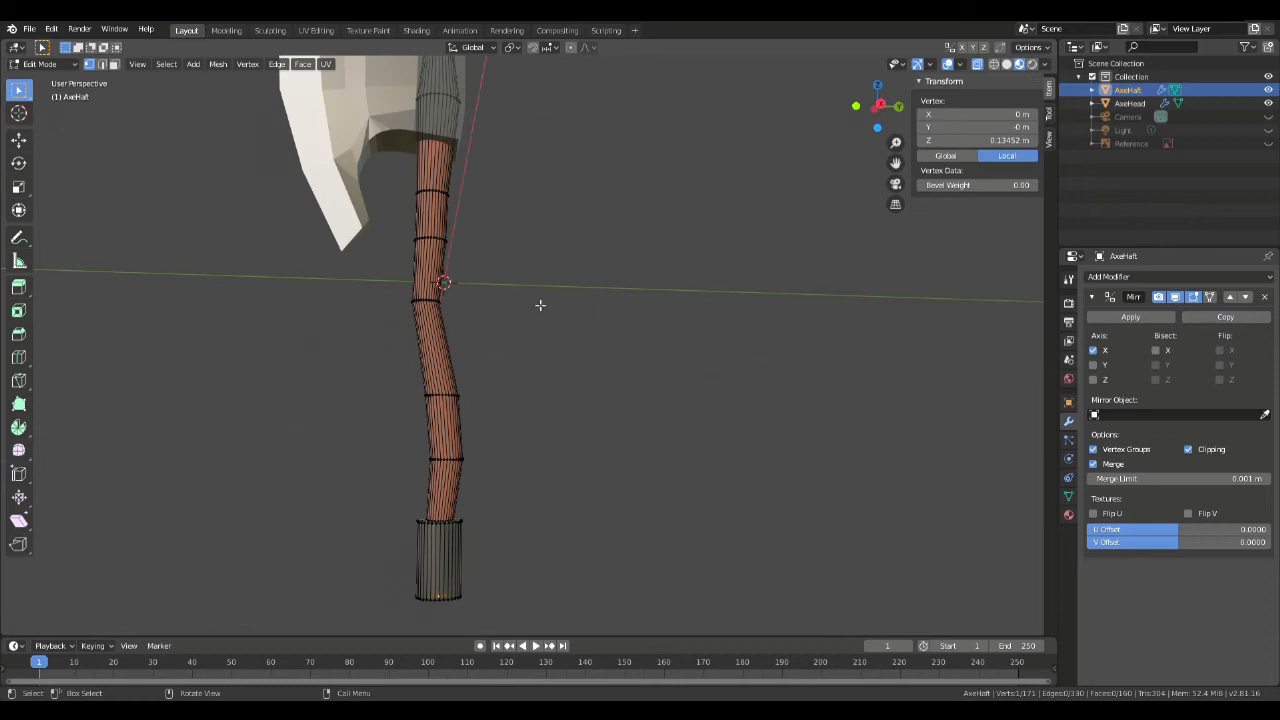
click(1268, 144)
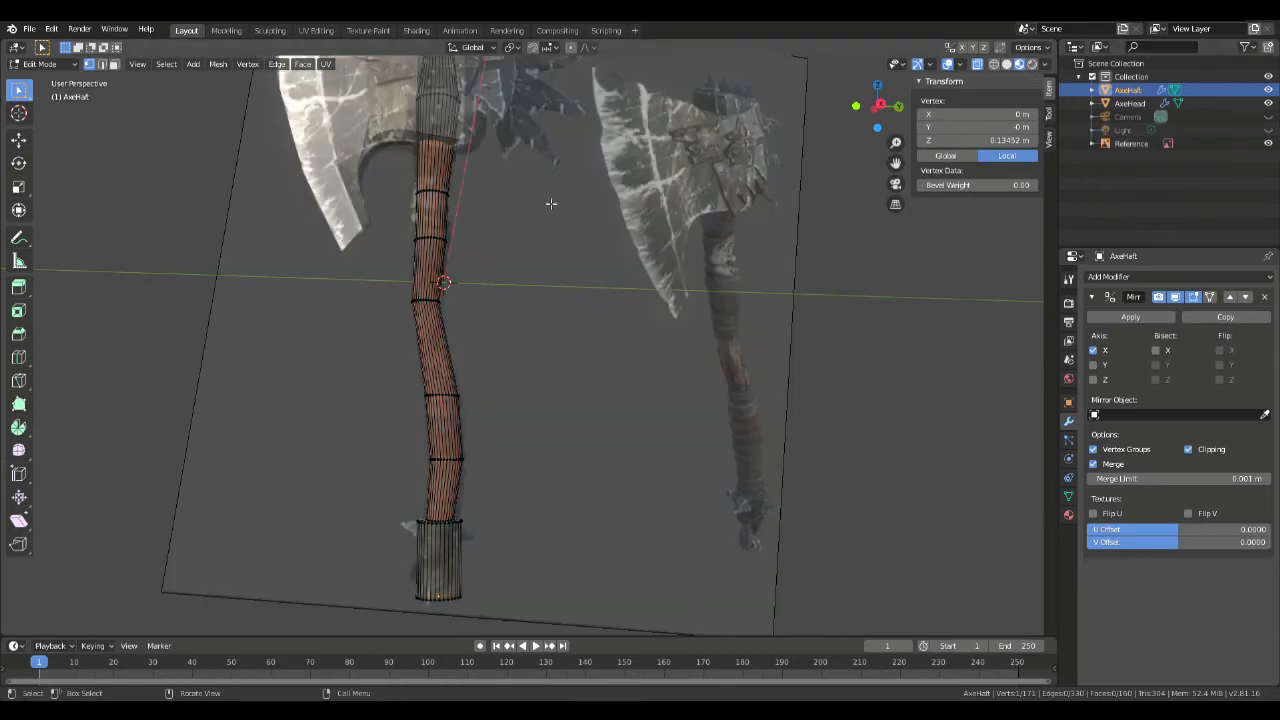
scroll(514, 294, down, 2)
mouse_move(512, 275)
middle_down()
mouse_move(476, 314)
mouse_move(506, 294)
middle_up()
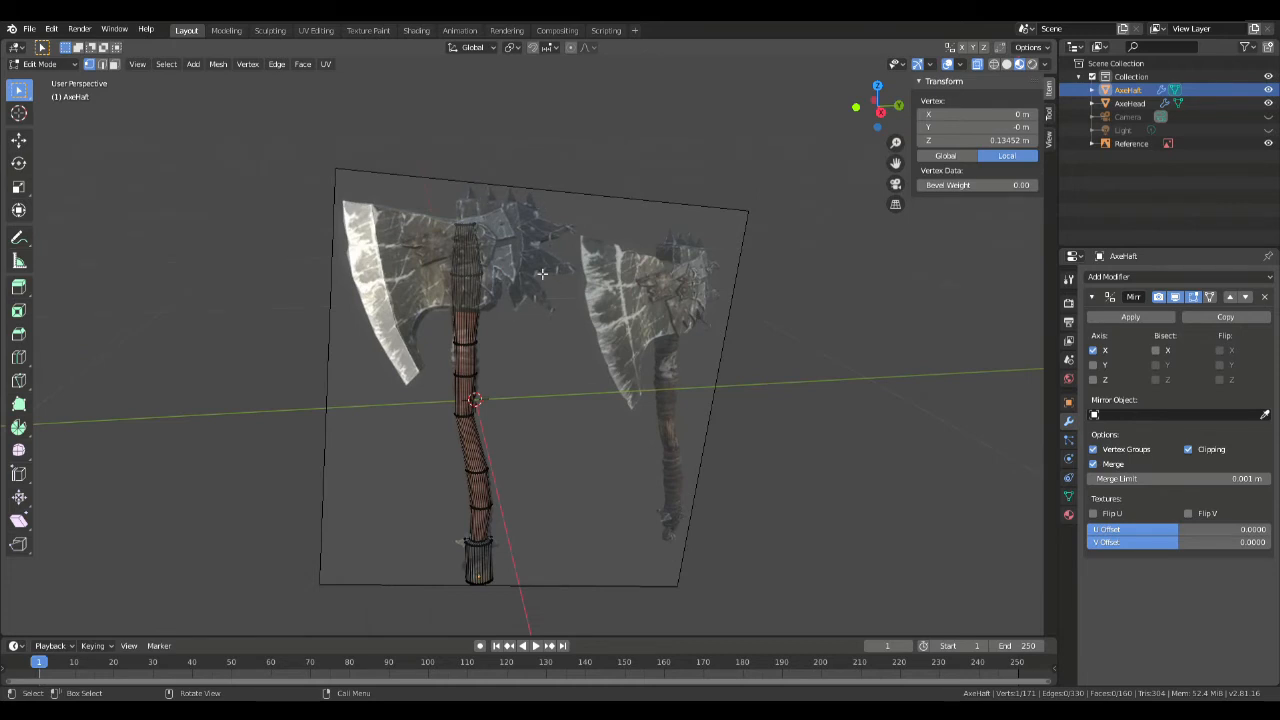
shift+middle_drag(575, 394, 674, 274)
scroll(674, 274, up, 5)
shift+middle_drag(675, 126, 485, 427)
shift+middle_drag(562, 482, 561, 316)
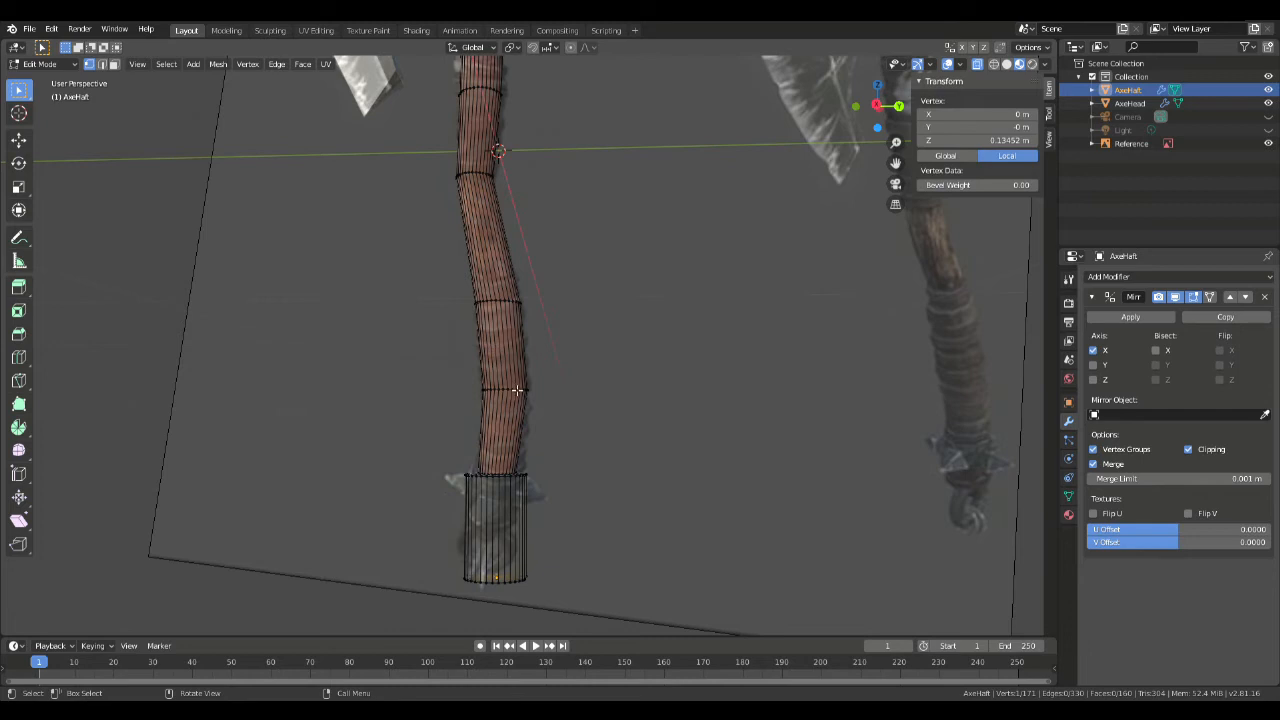
middle_drag(518, 212, 576, 294)
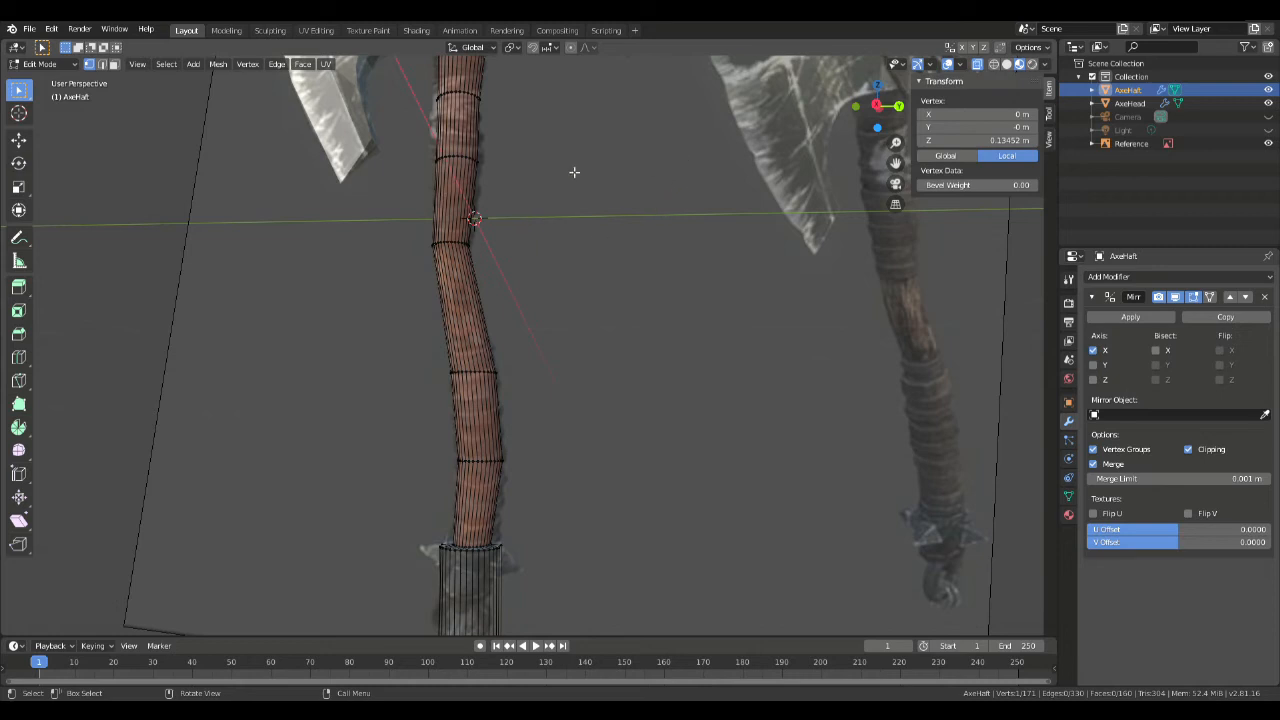
middle_drag(541, 304, 642, 289)
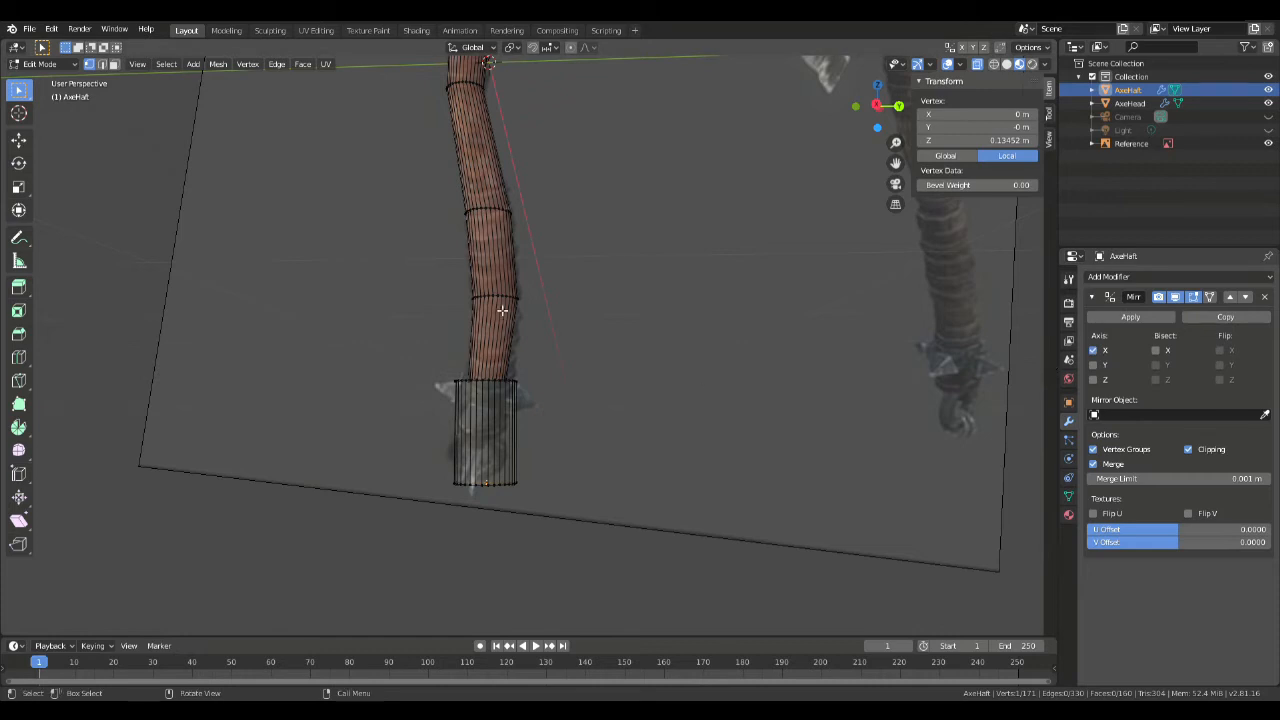
Step: Return to Object Mode, select AxeHaft, and show its material settings
key(Tab)
click(440, 312)
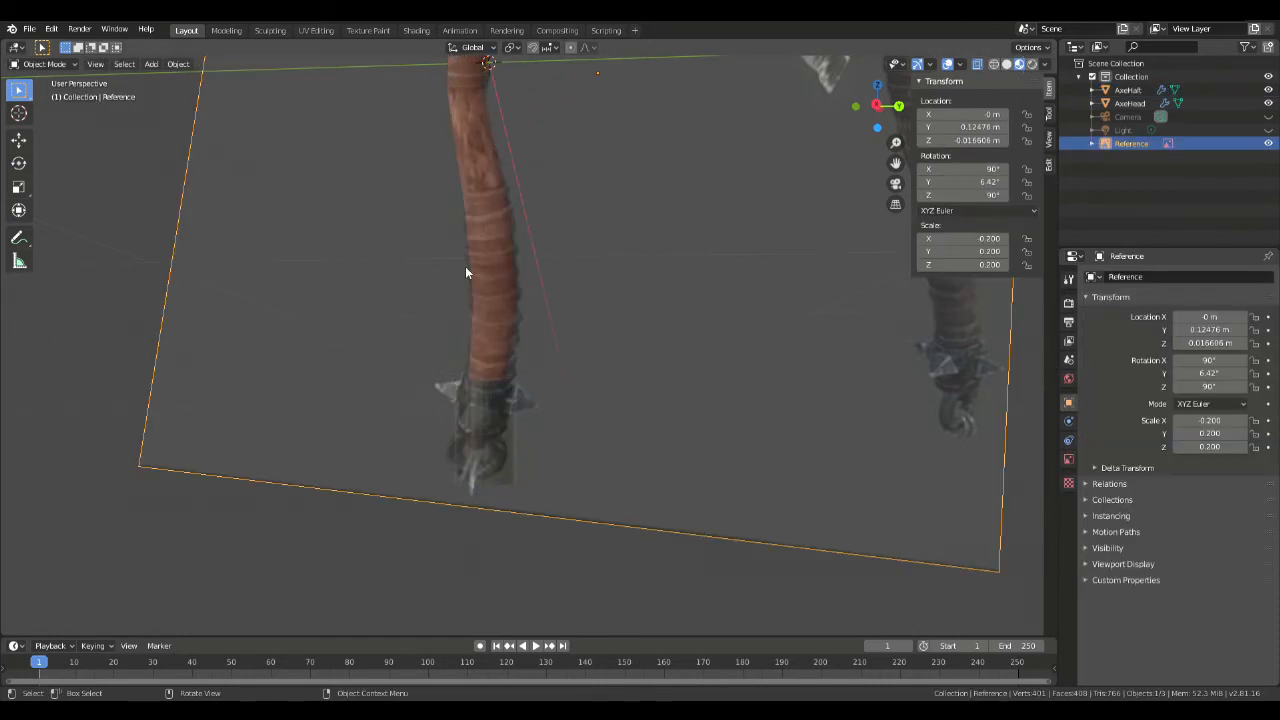
middle_drag(493, 255, 610, 258)
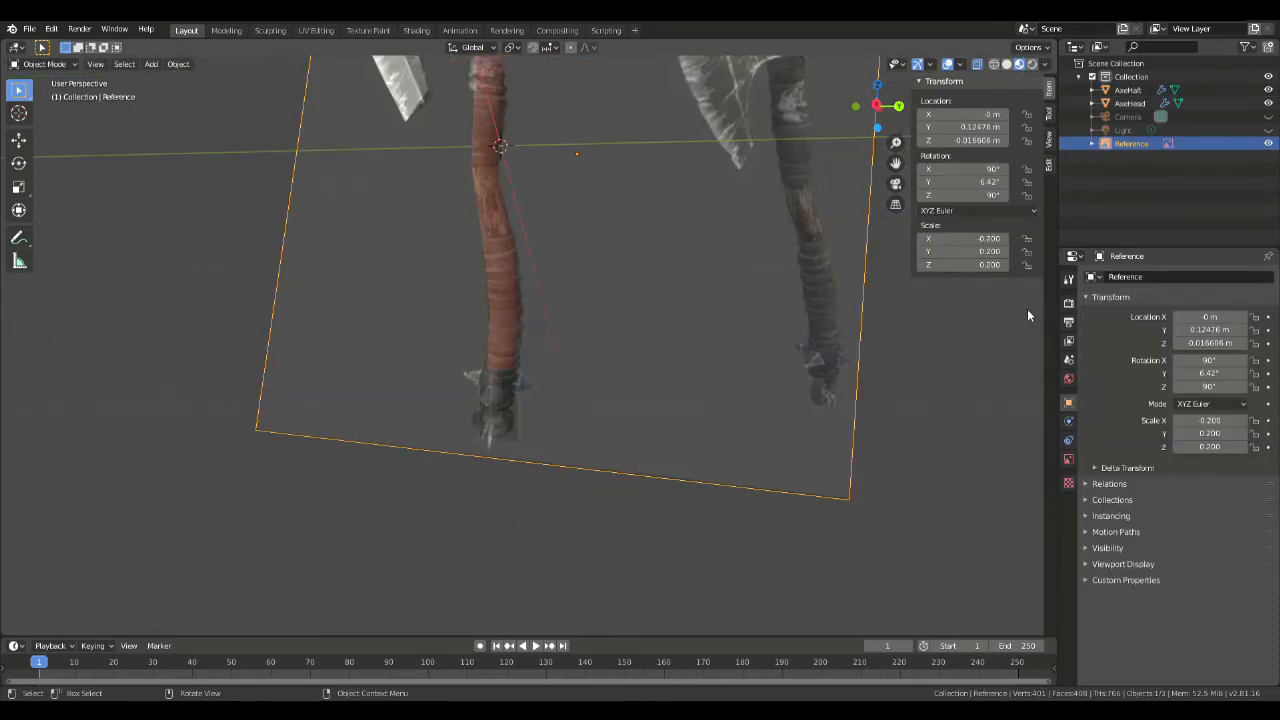
click(1127, 90)
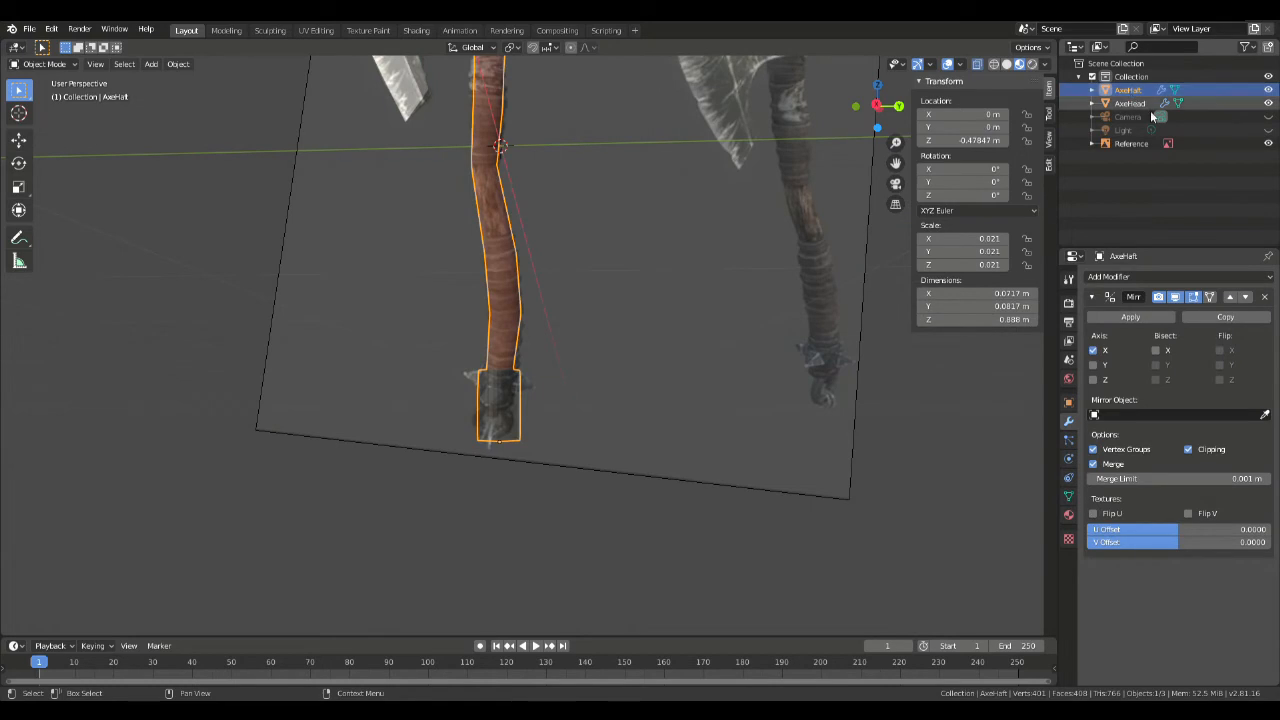
click(1068, 514)
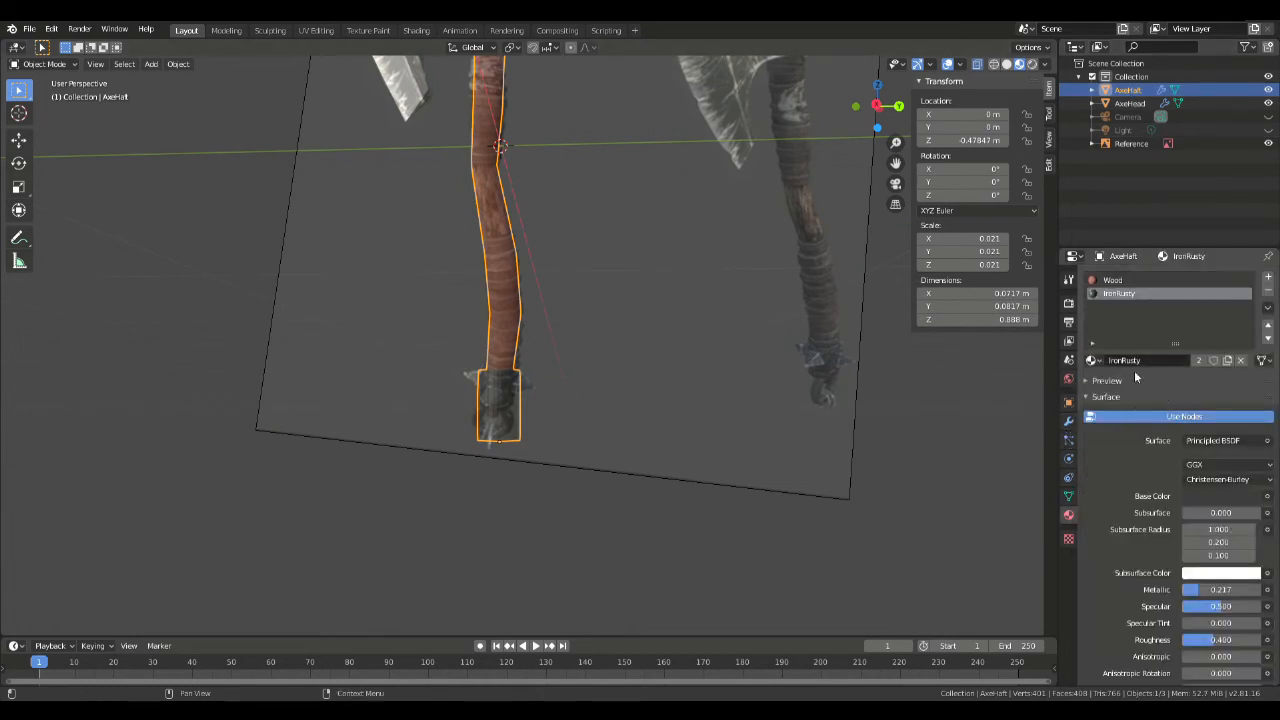
Step: Add a new material slot to AxeHaft with a new material named Cloth
click(1268, 277)
click(1147, 360)
double_click(1139, 362)
text(Cloth)
key(Return)
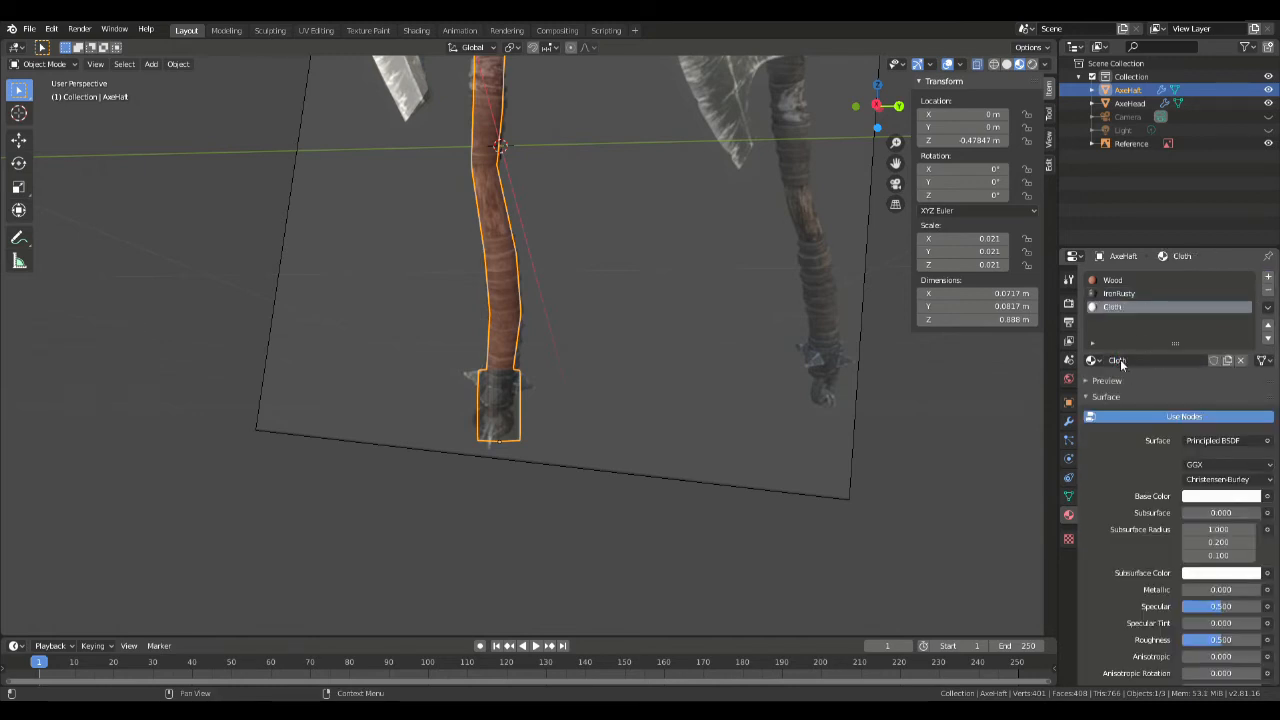
Step: Set the Cloth material's base color to a light tan
click(1234, 497)
click(1177, 363)
drag(1250, 334, 1250, 321)
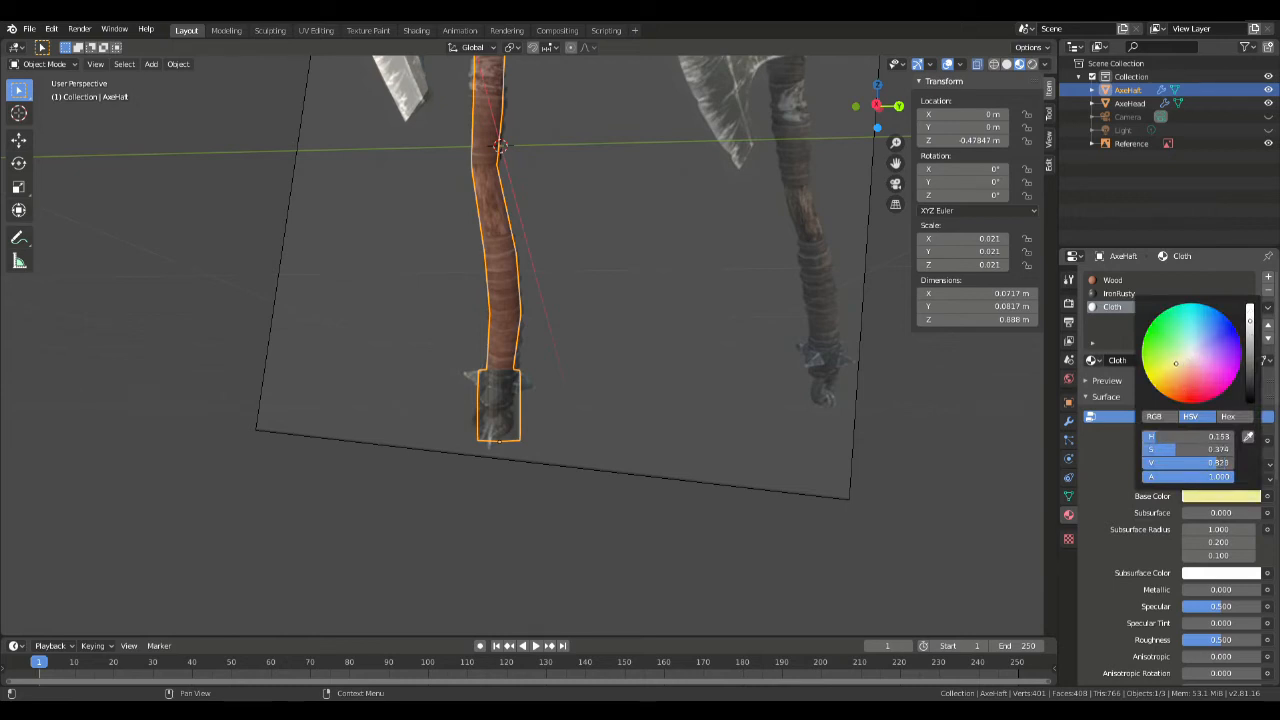
drag(1171, 367, 1183, 369)
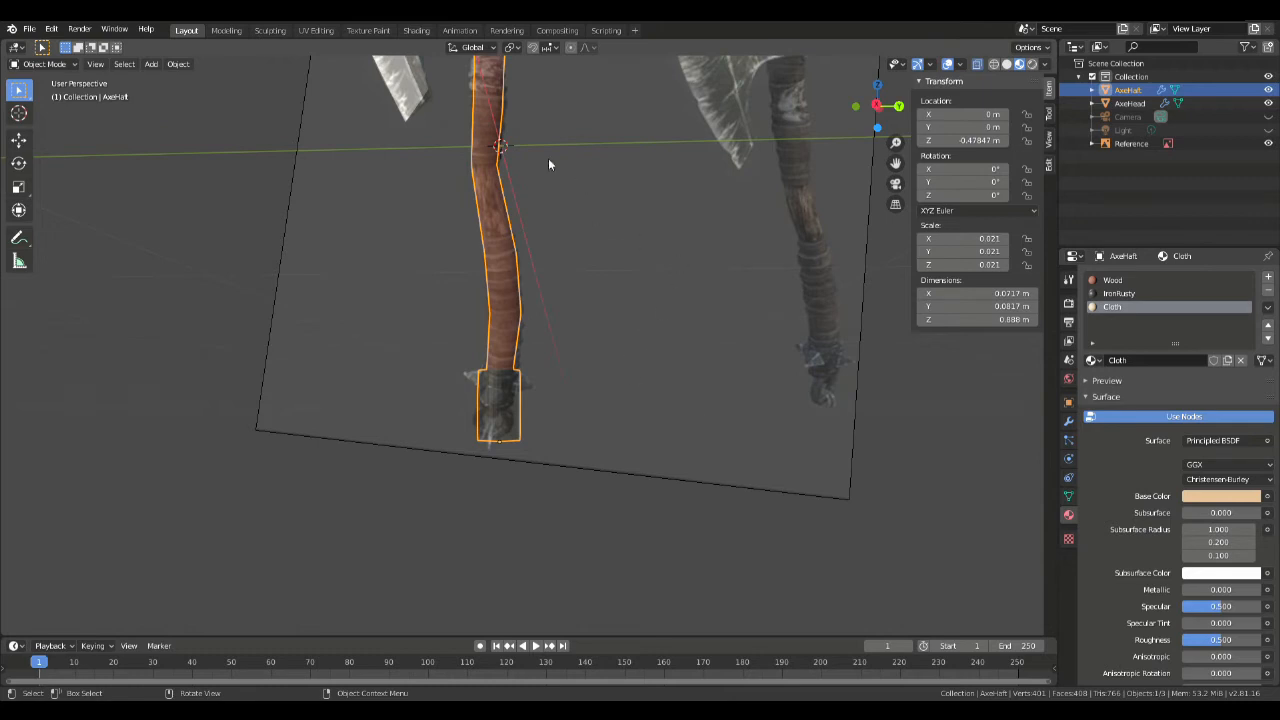
scroll(572, 214, up, 1)
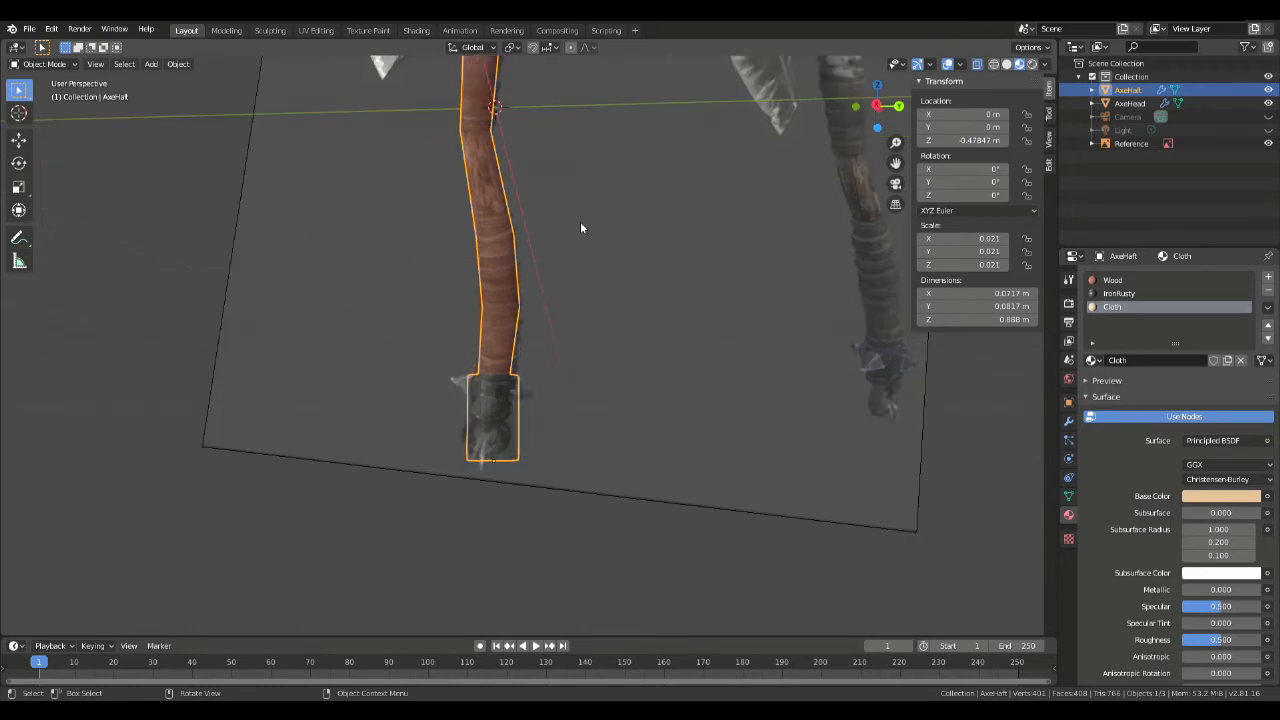
Step: Enter Edit Mode on AxeHaft and set up see-through wireframe display with face selection
key(Tab)
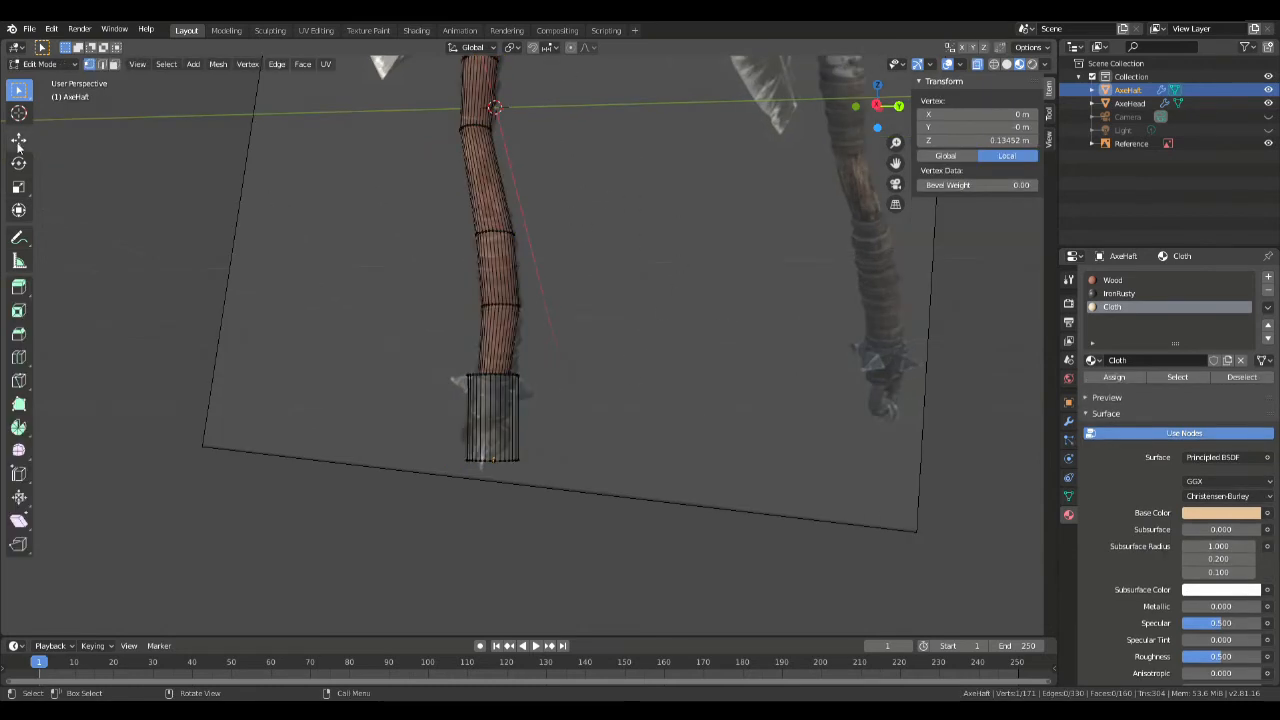
click(978, 65)
mouse_move(18, 90)
mouse_down()
mouse_move(70, 120)
mouse_move(70, 146)
mouse_up()
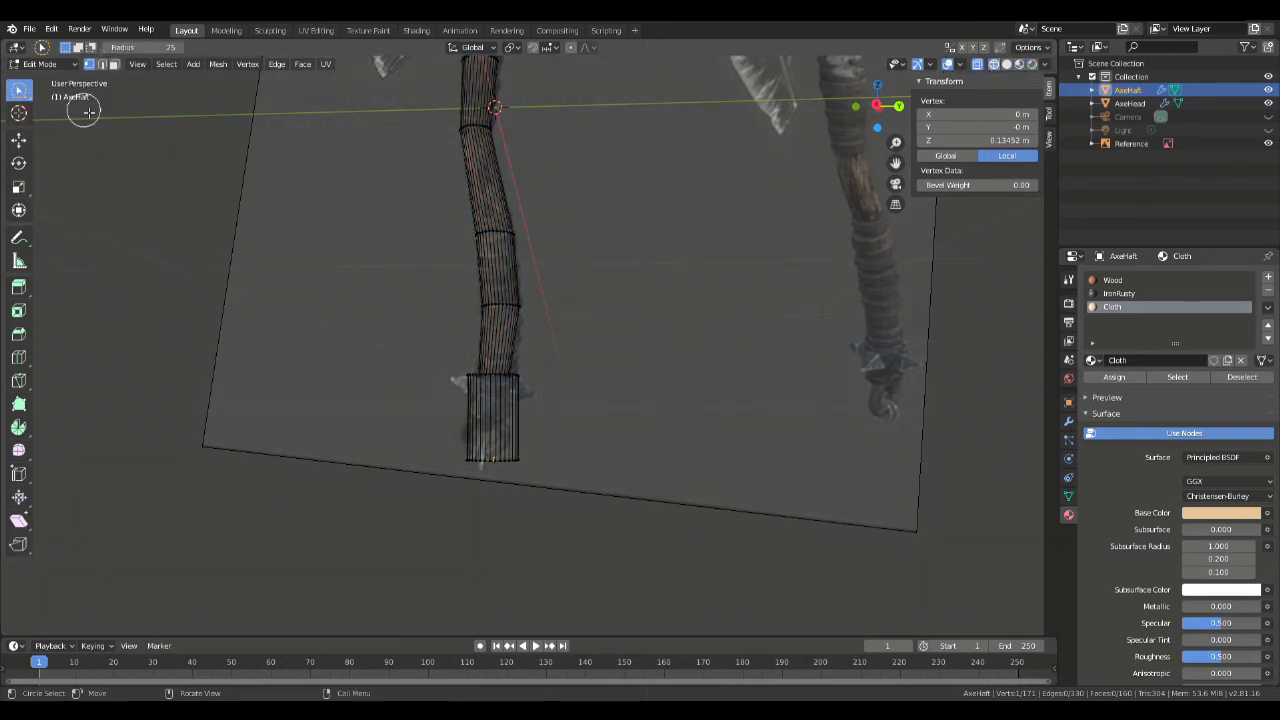
click(115, 64)
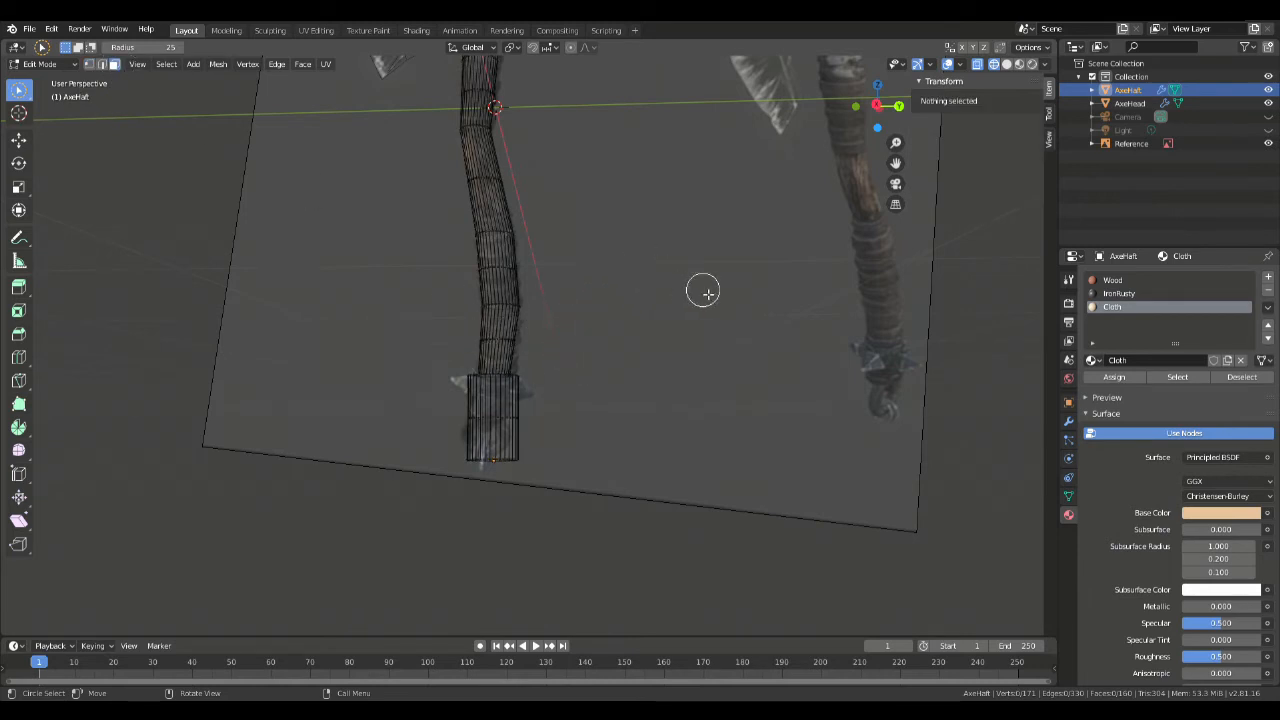
middle_drag(603, 203, 712, 209)
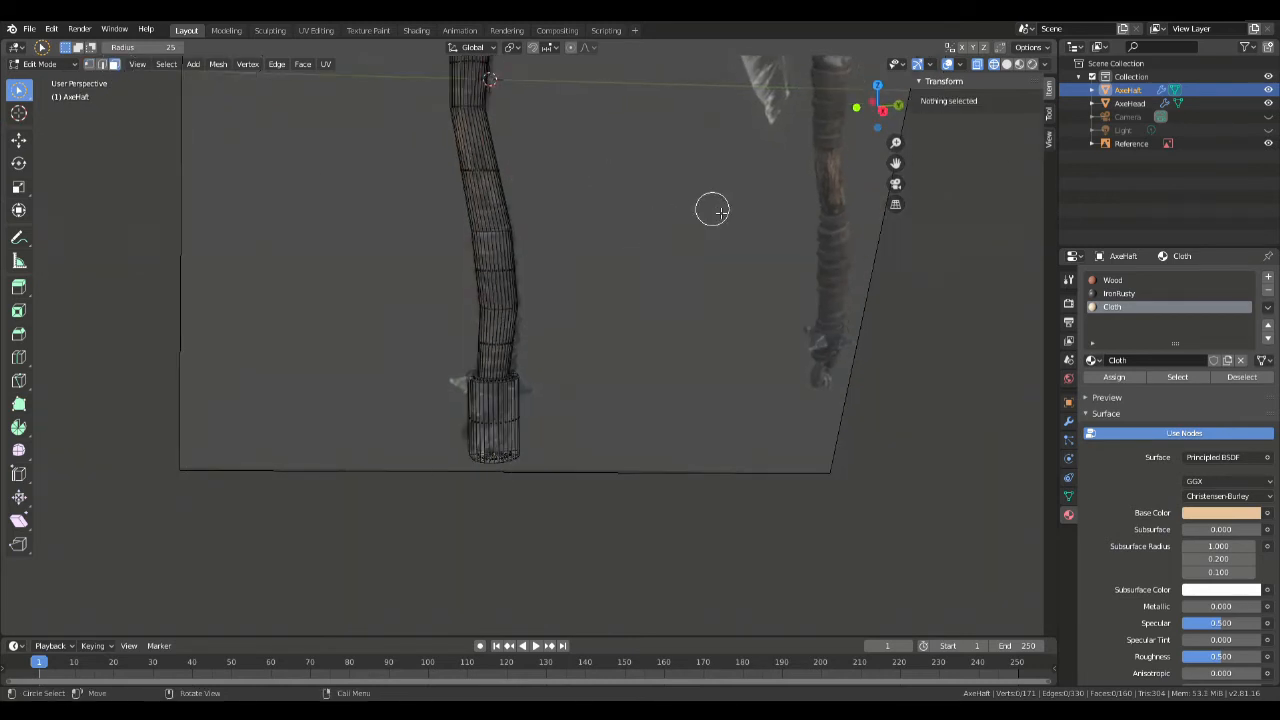
drag(509, 340, 530, 338)
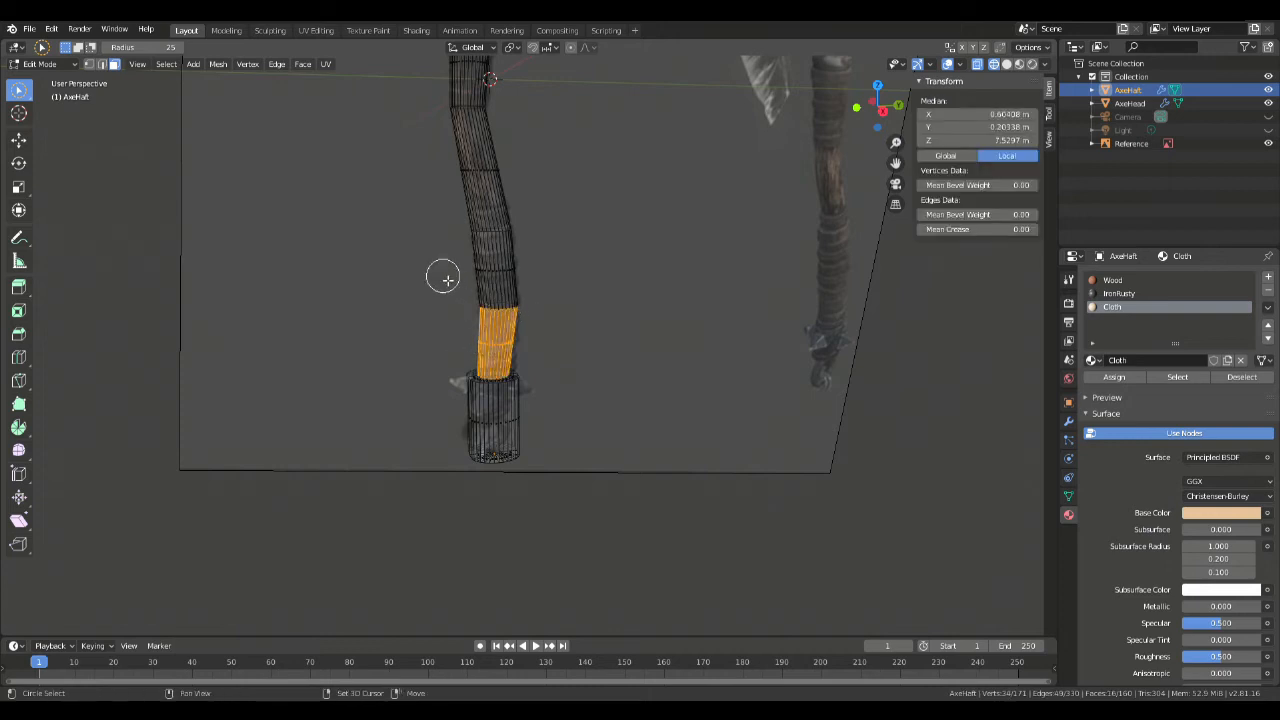
drag(443, 279, 600, 260)
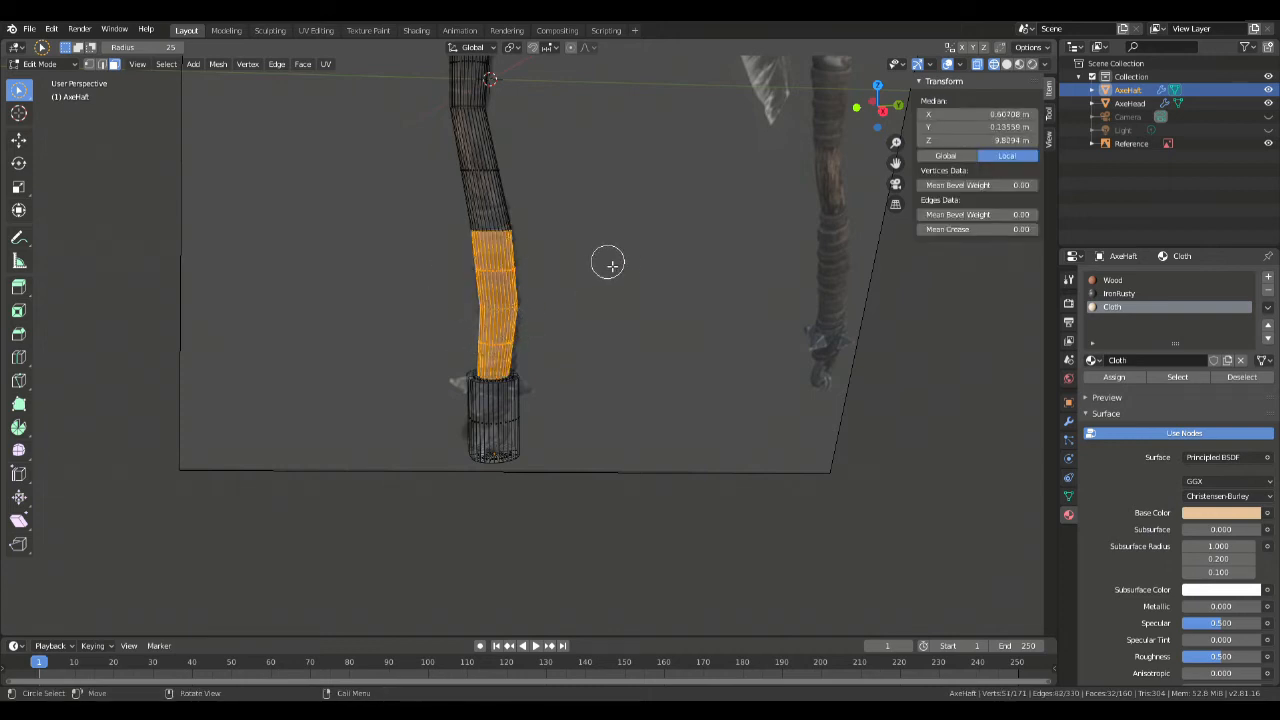
middle_drag(669, 237, 657, 289)
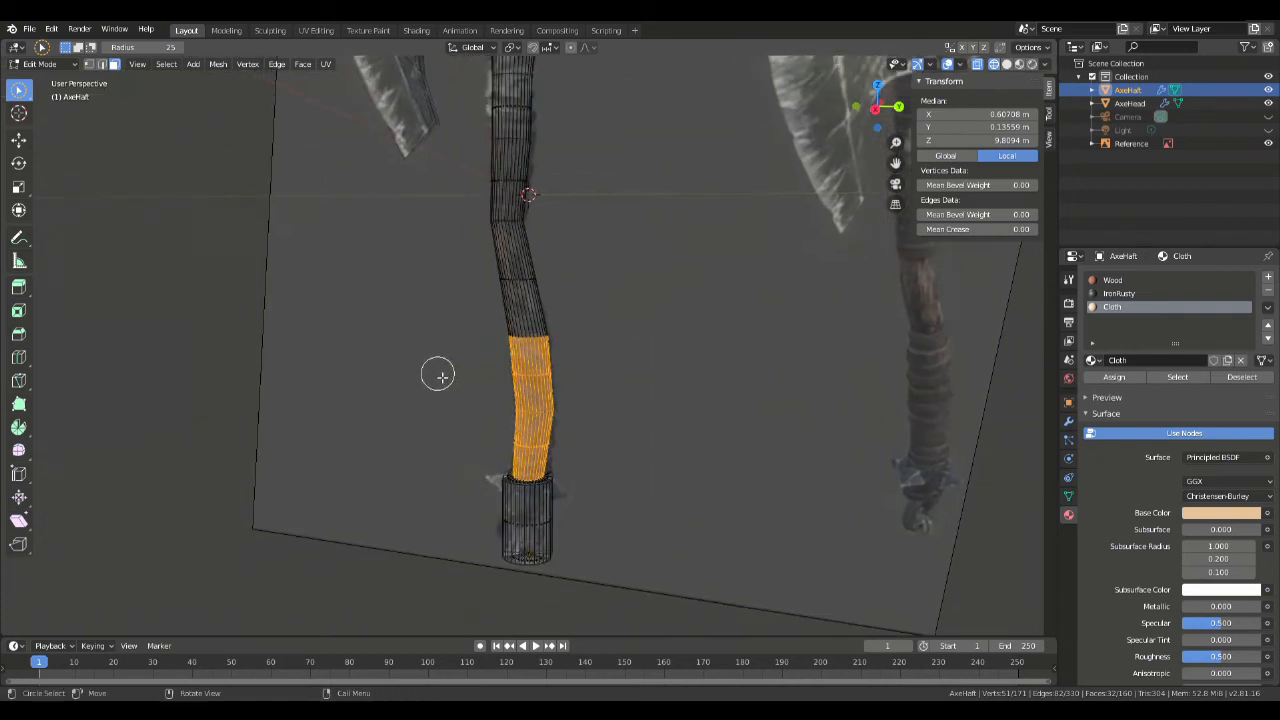
drag(442, 377, 655, 376)
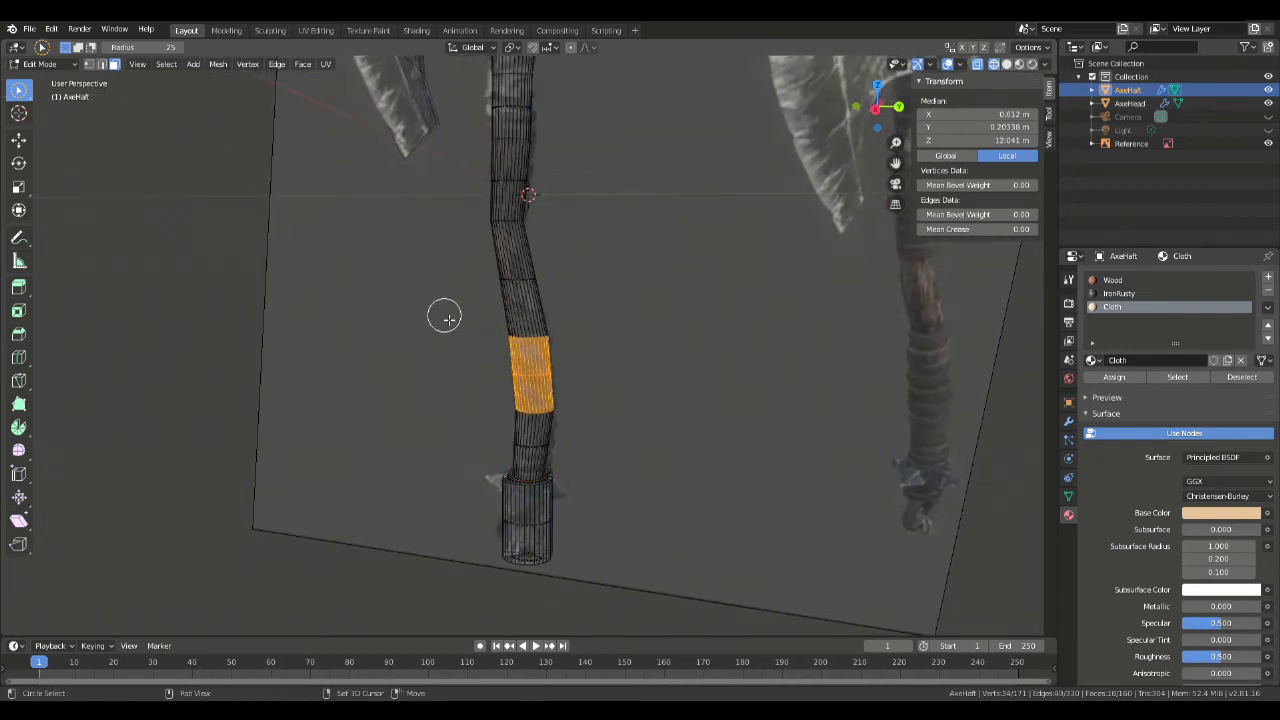
shift+drag(449, 289, 634, 283)
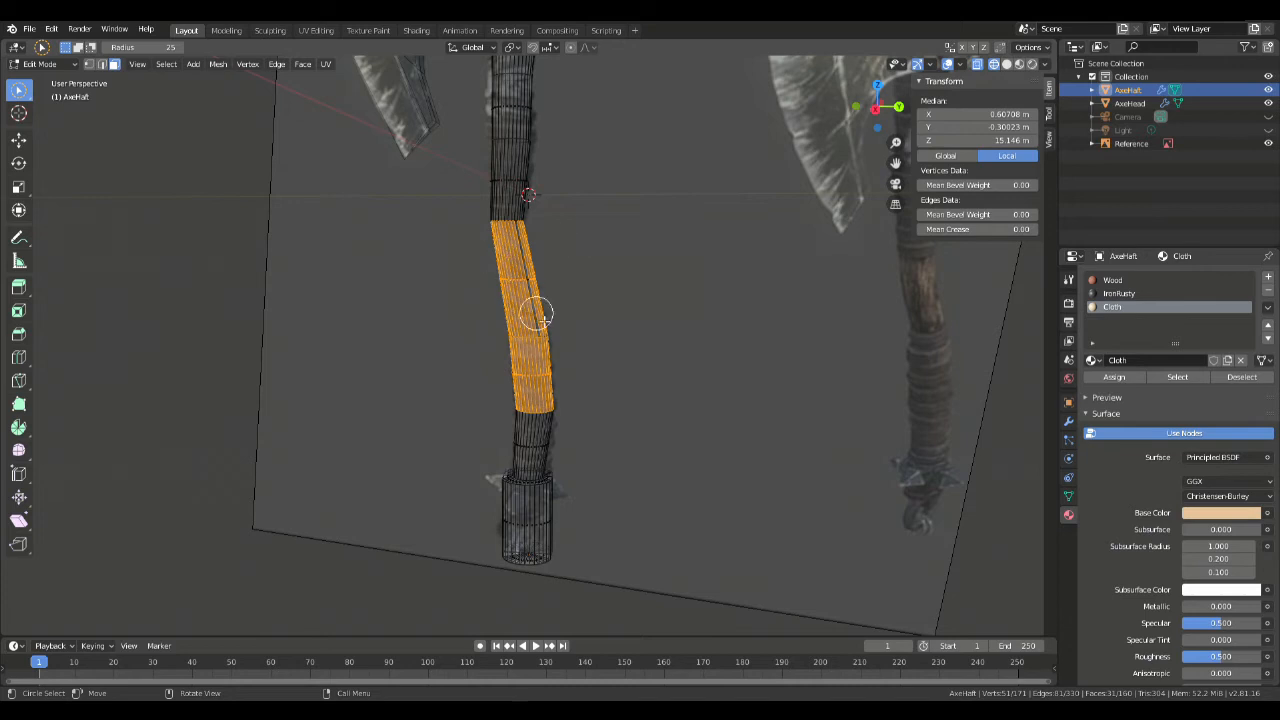
click(603, 289)
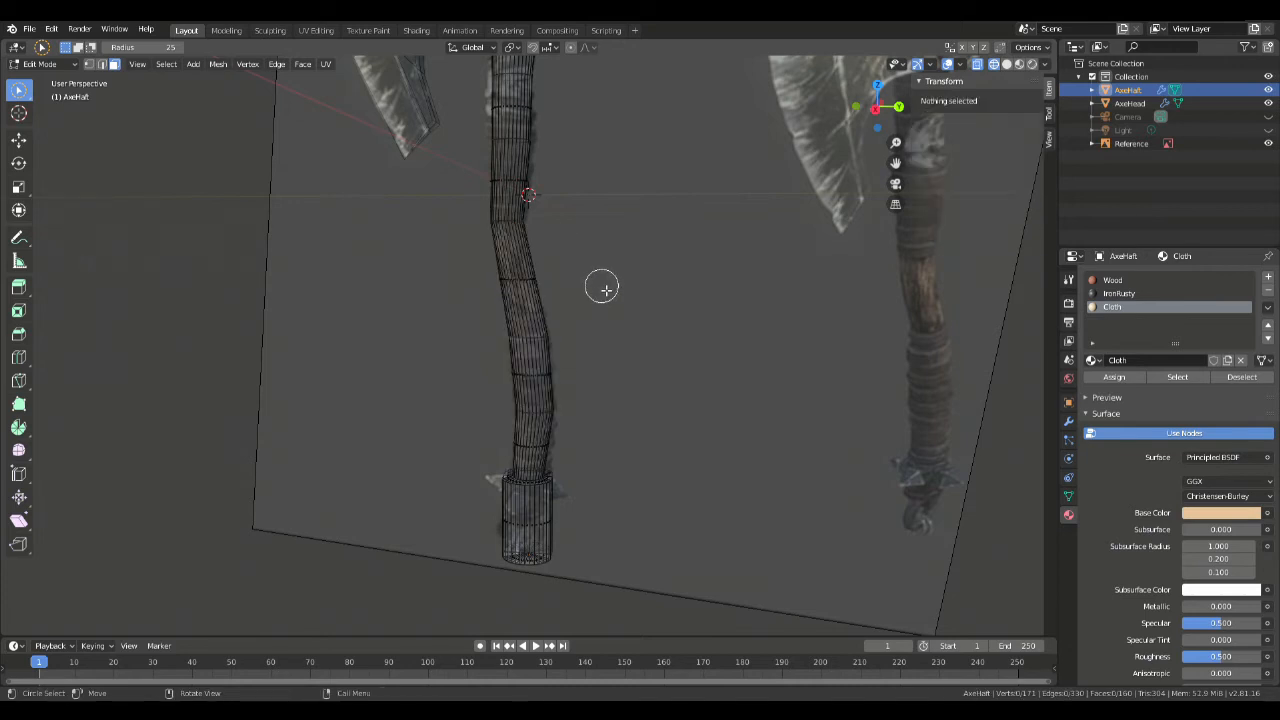
Step: Add one centred loop cut across the haft's bent middle section and clear the selection in face mode
key(ctrl+r)
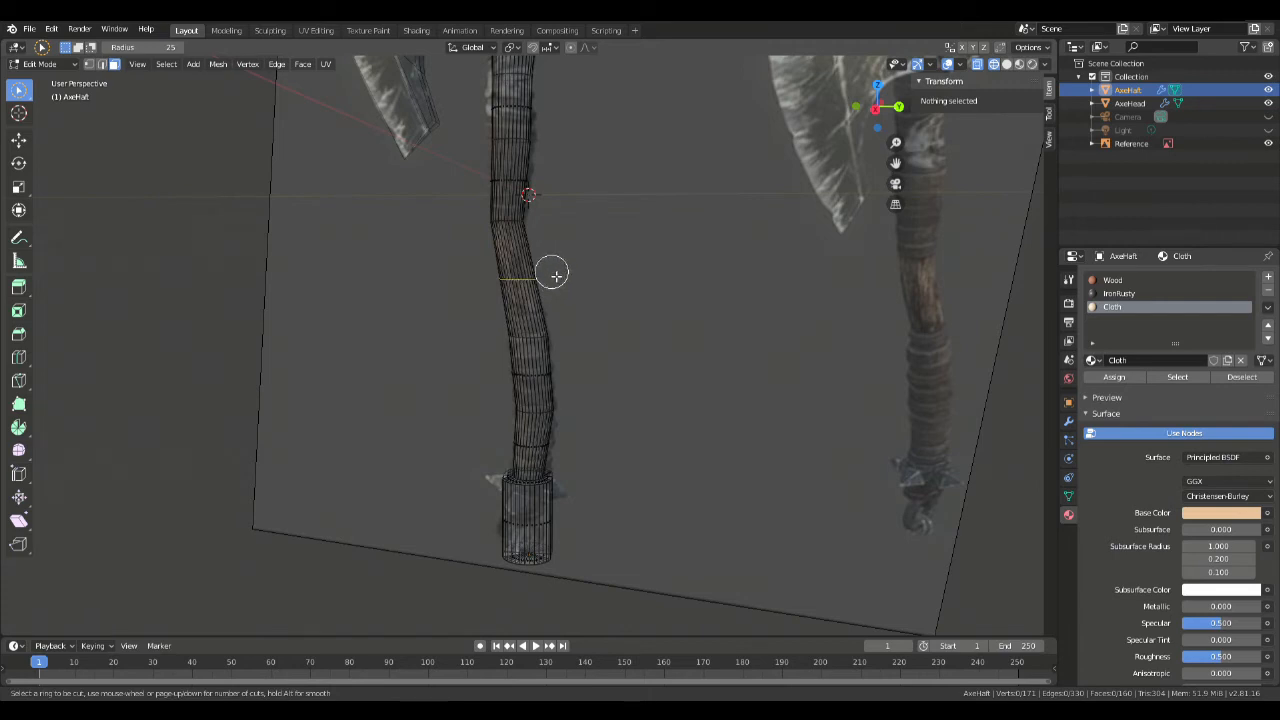
click(553, 275)
right_click(551, 272)
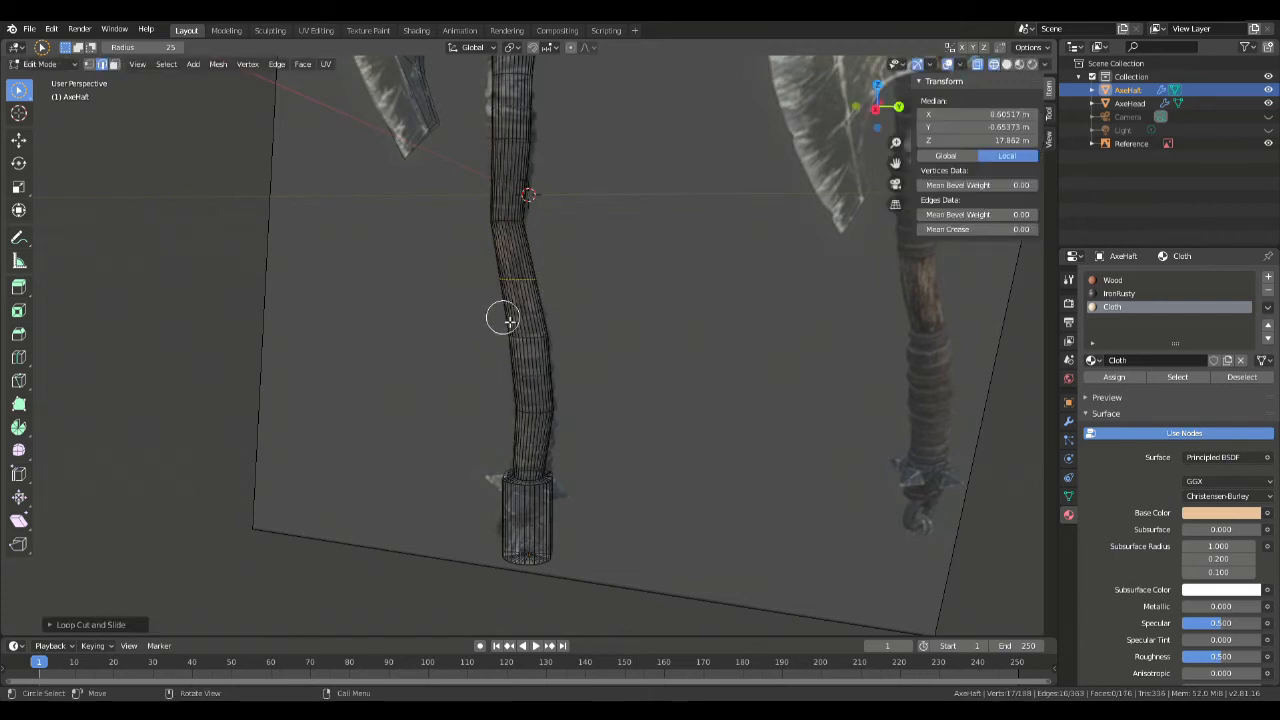
click(420, 303)
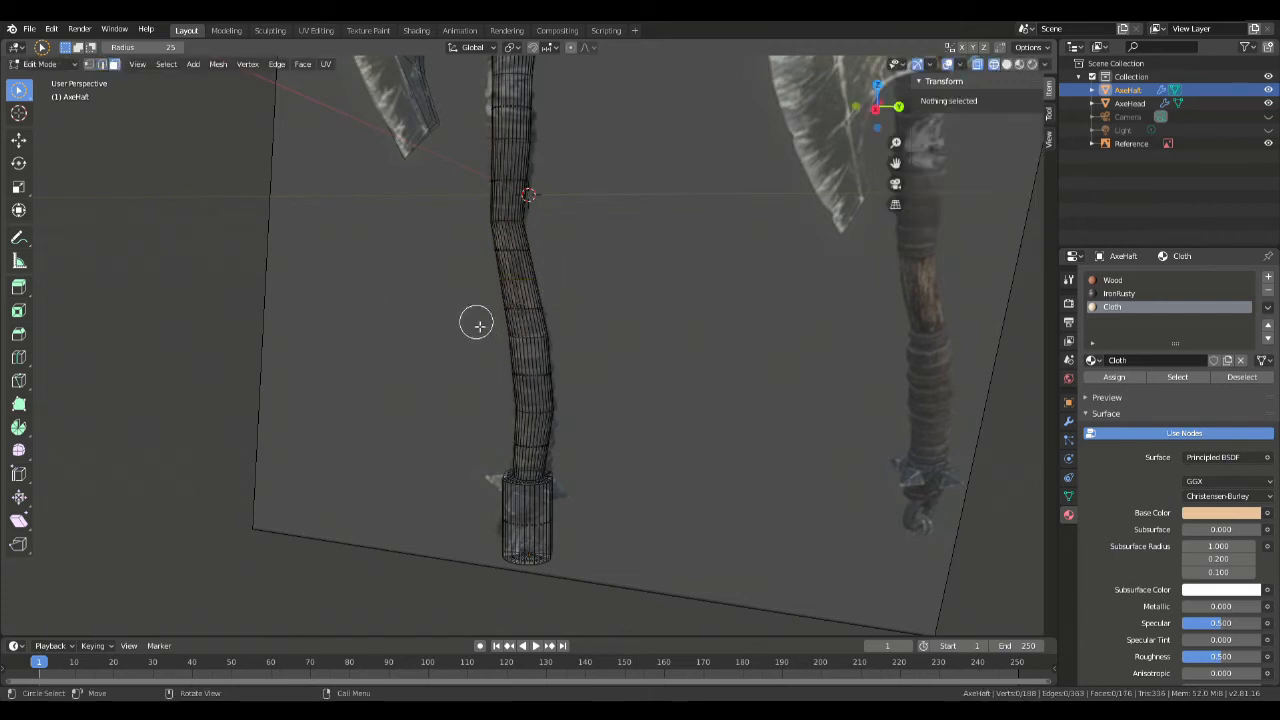
Step: Select the two face rings of the lower grip below the new loop and assign them the Cloth material
drag(463, 366, 630, 353)
shift+drag(476, 317, 590, 320)
mouse_move(486, 325)
middle_down()
mouse_move(574, 306)
mouse_move(329, 294)
mouse_move(497, 297)
mouse_move(366, 306)
mouse_move(491, 297)
mouse_move(468, 312)
middle_up()
key(KP_3)
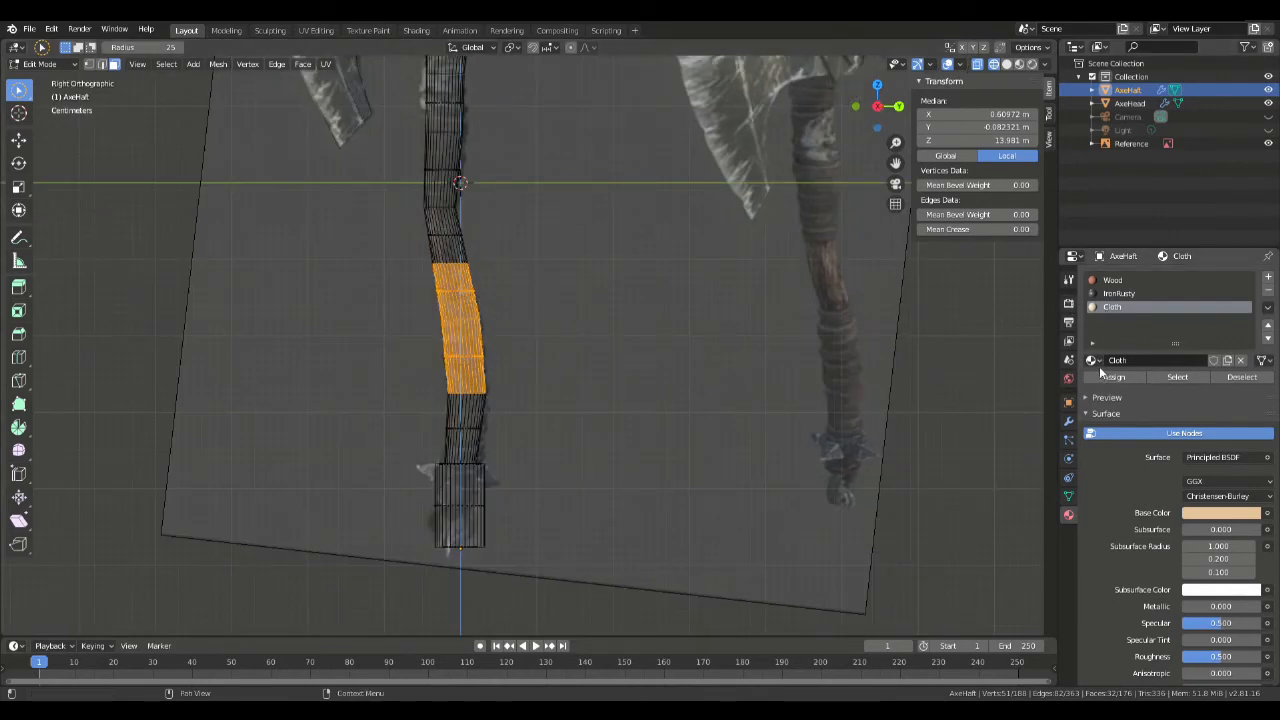
Step: Select the two face rings of the upper grip, between the axe head and the bend, and assign them Cloth
shift+middle_drag(578, 205, 654, 363)
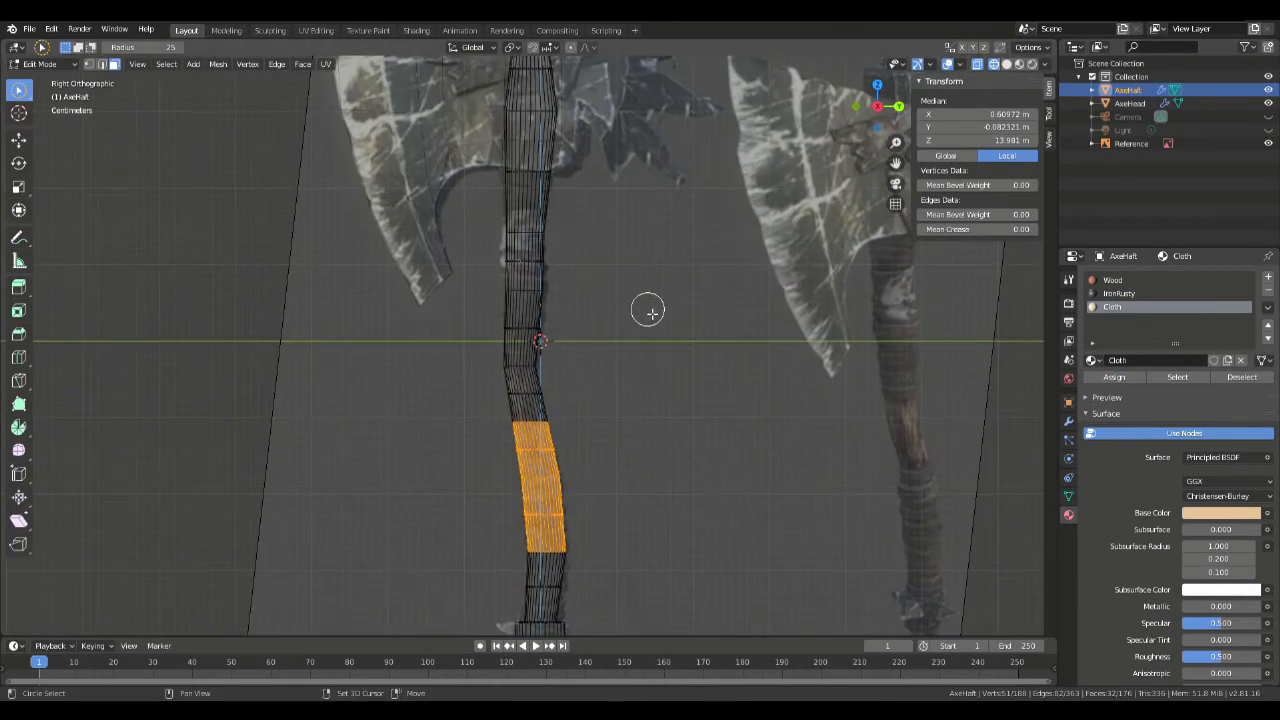
scroll(610, 280, up, 4)
drag(450, 309, 578, 318)
shift+drag(440, 192, 588, 206)
scroll(675, 226, down, 6)
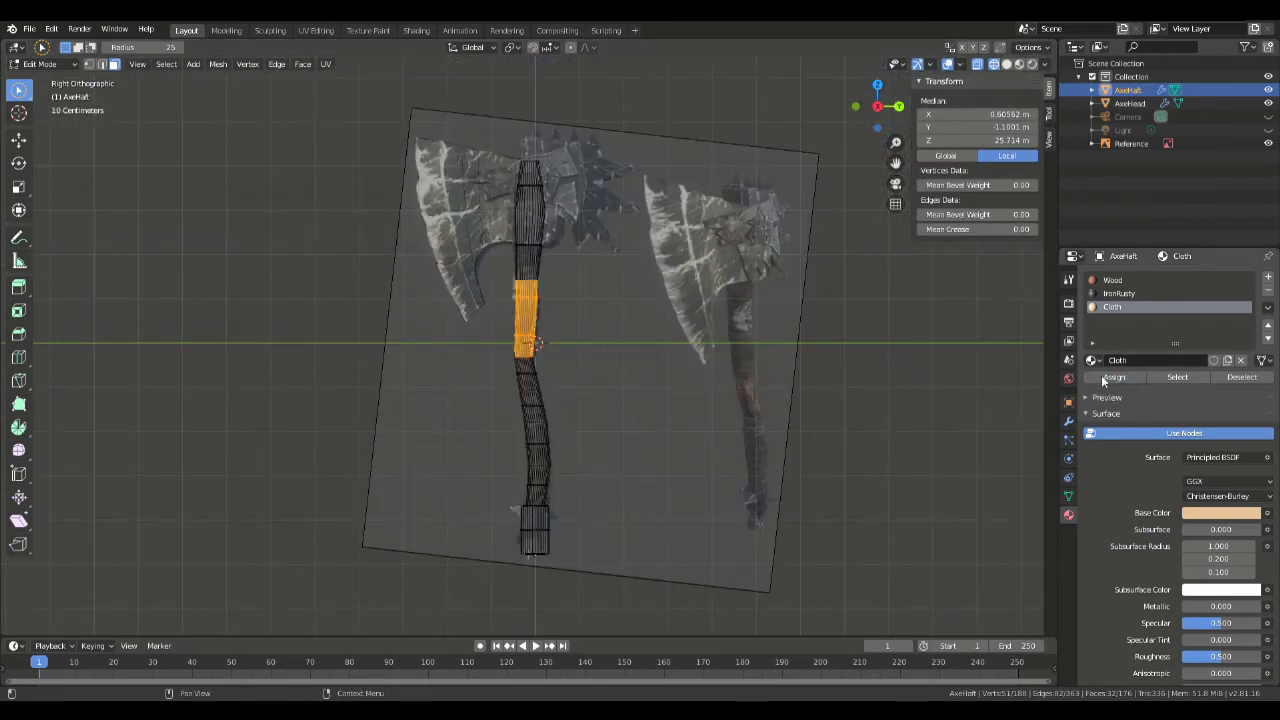
Step: Turn off X-ray, hide the Reference image, and show the axe in Material Preview shading
click(1007, 66)
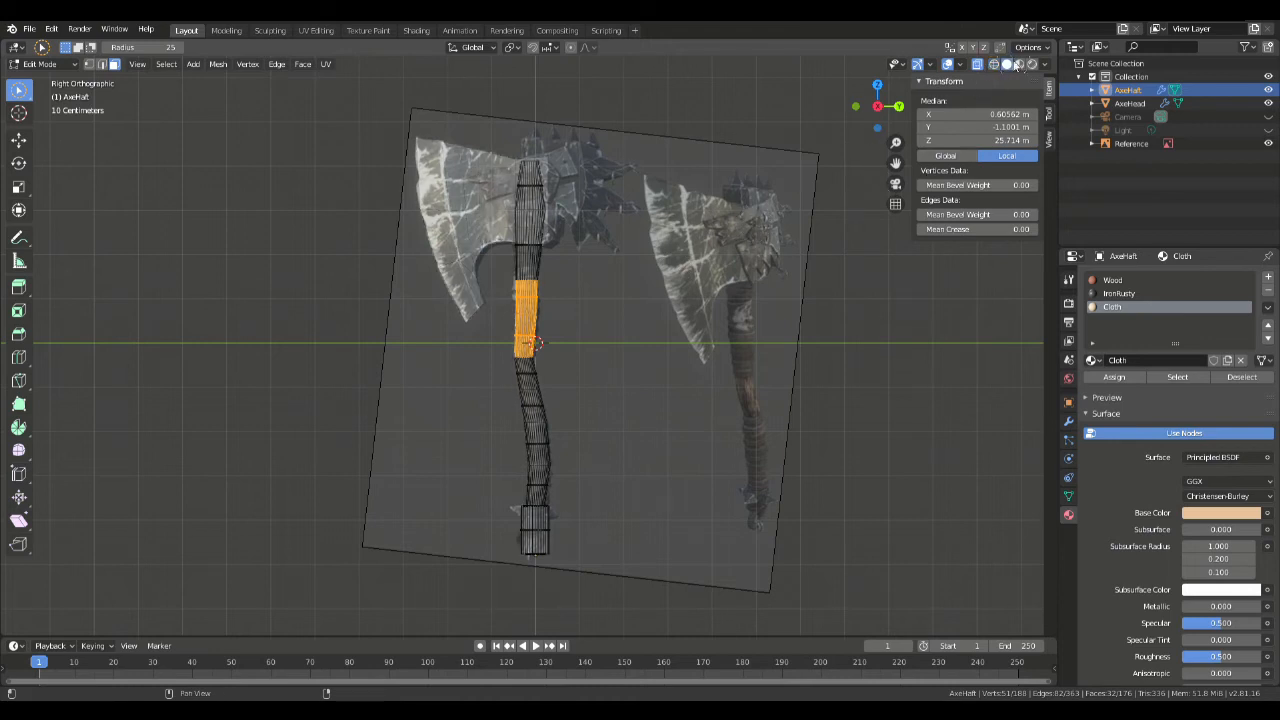
click(980, 66)
click(1268, 143)
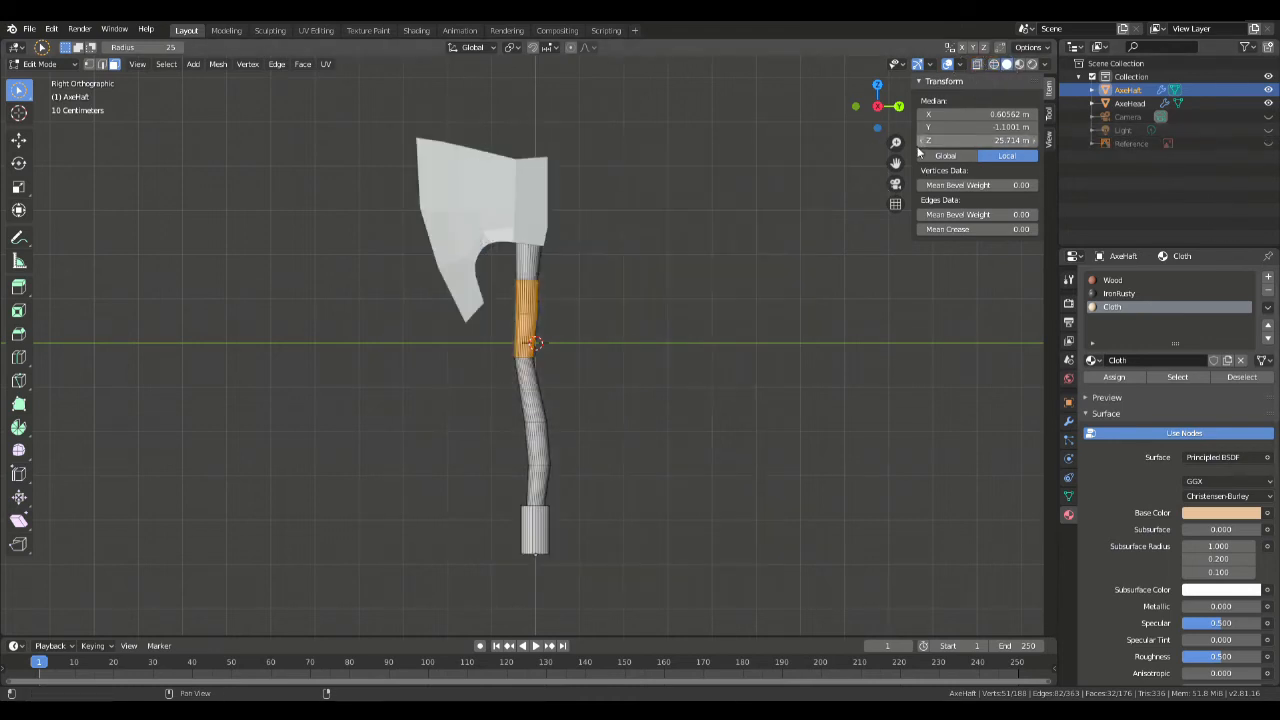
click(1019, 64)
mouse_move(721, 226)
middle_down()
mouse_move(643, 231)
mouse_move(657, 240)
middle_up()
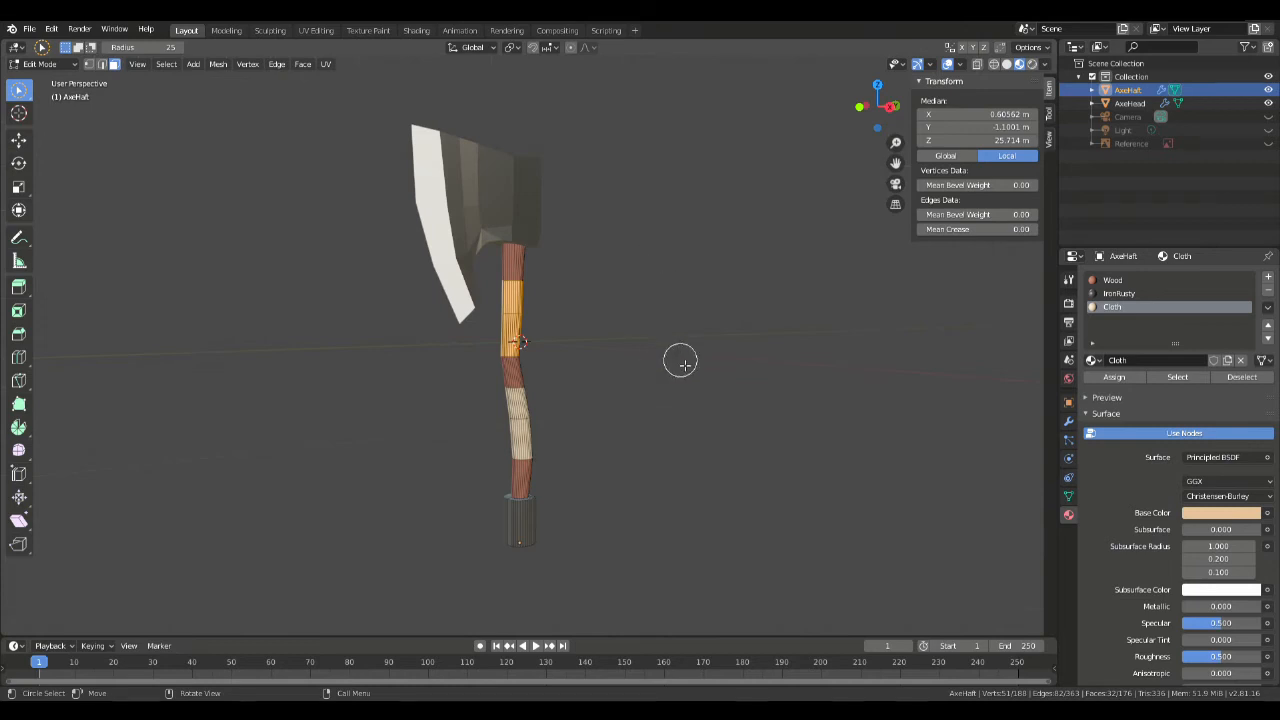
scroll(693, 357, up, 3)
Step: Return to Object Mode, deselect everything, and examine the Cloth and Wood bands along the haft
key(Tab)
click(706, 335)
middle_drag(706, 335, 573, 358)
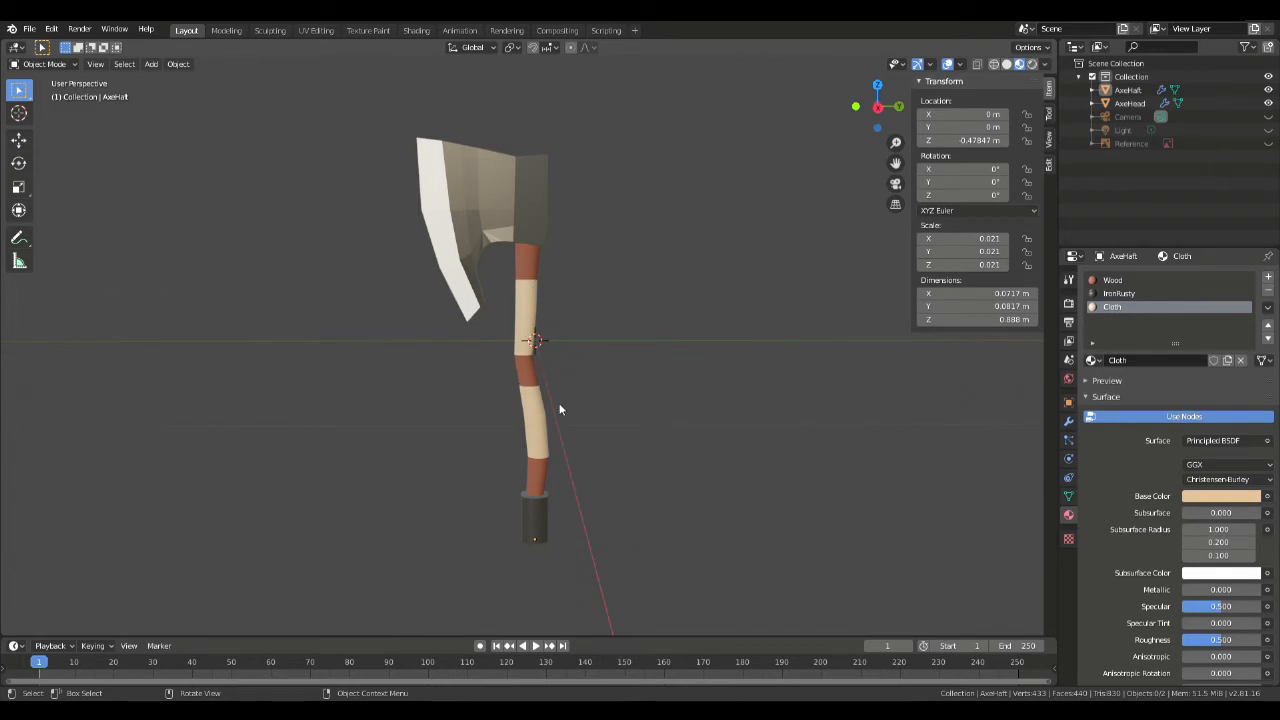
scroll(537, 410, up, 5)
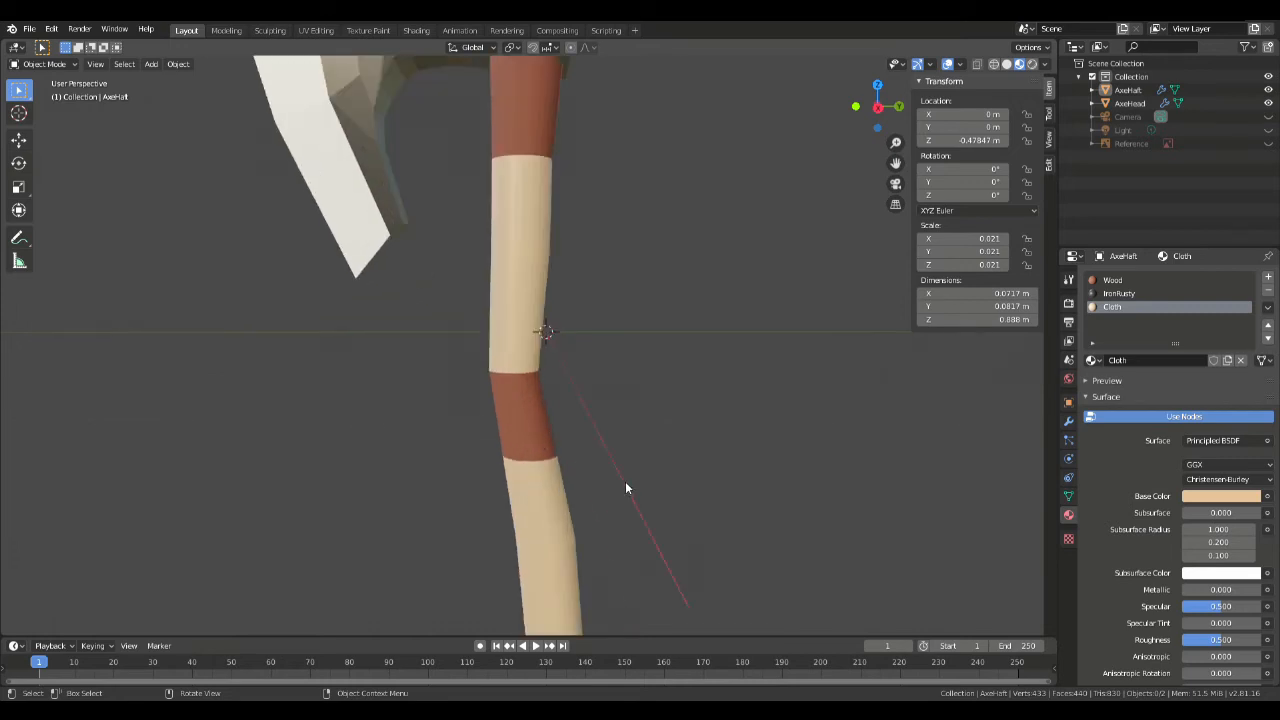
scroll(495, 300, up, 3)
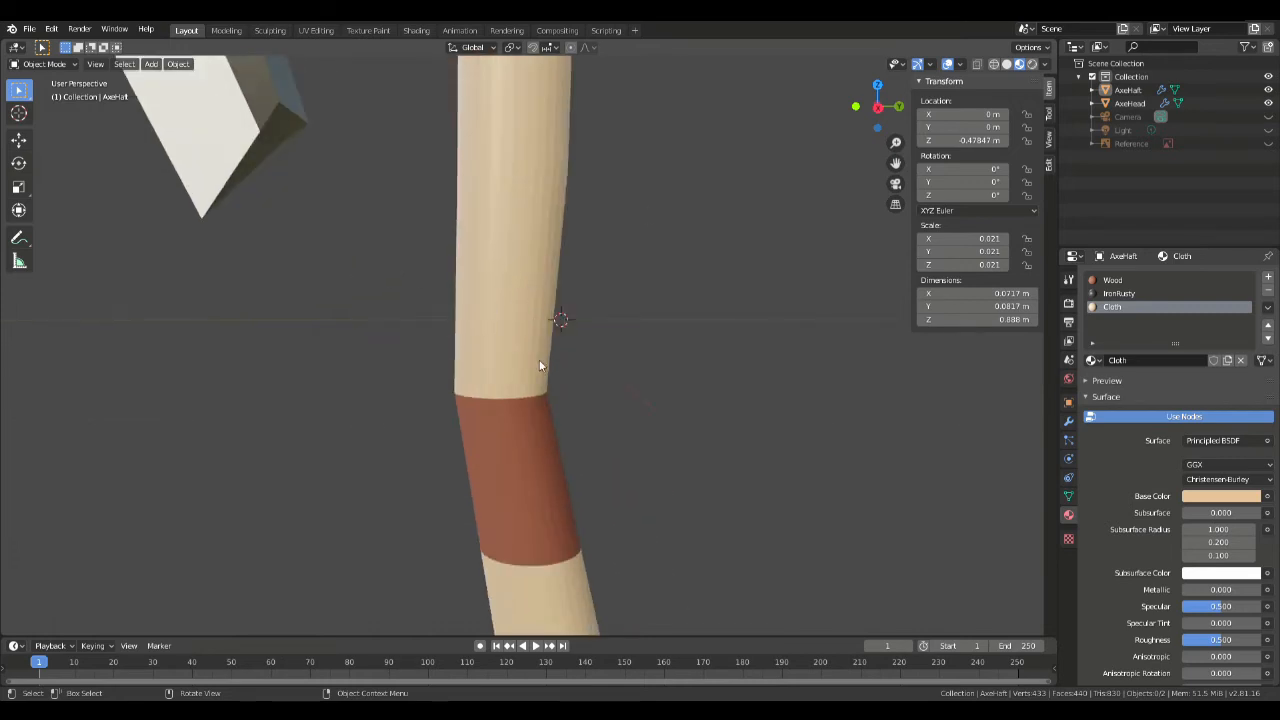
shift+middle_drag(765, 222, 730, 350)
scroll(680, 364, down, 5)
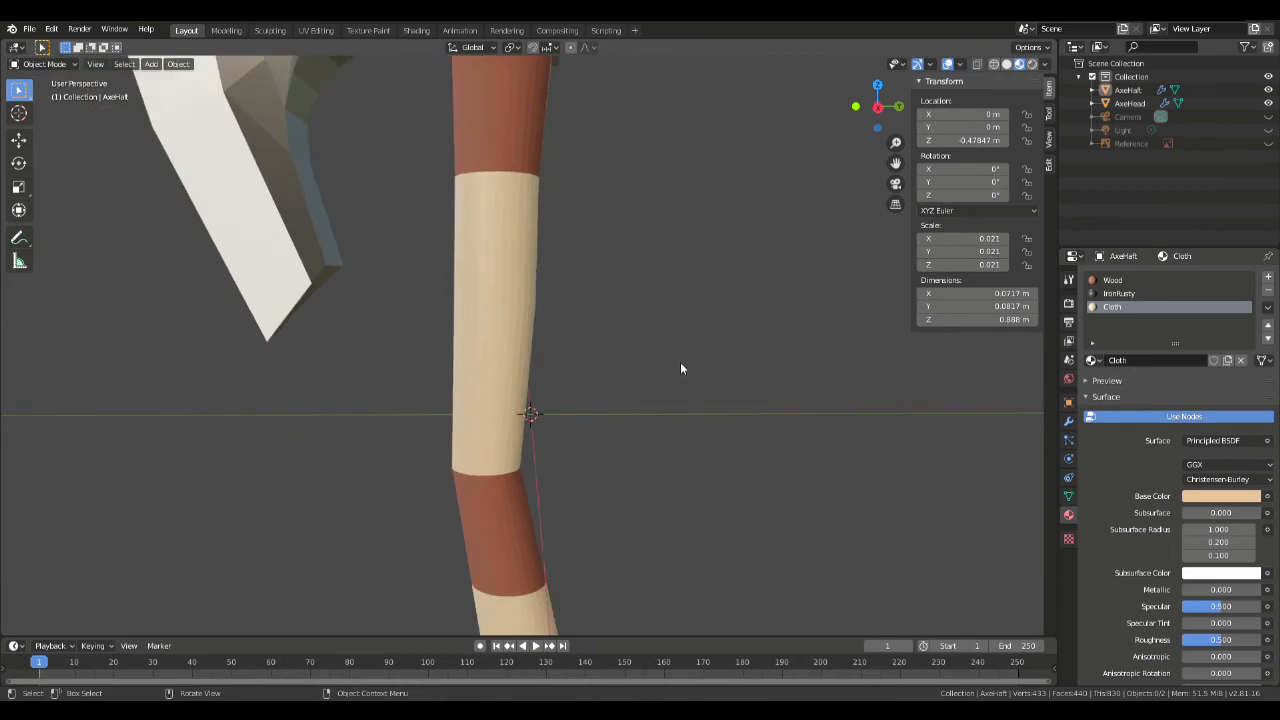
scroll(680, 364, up, 2)
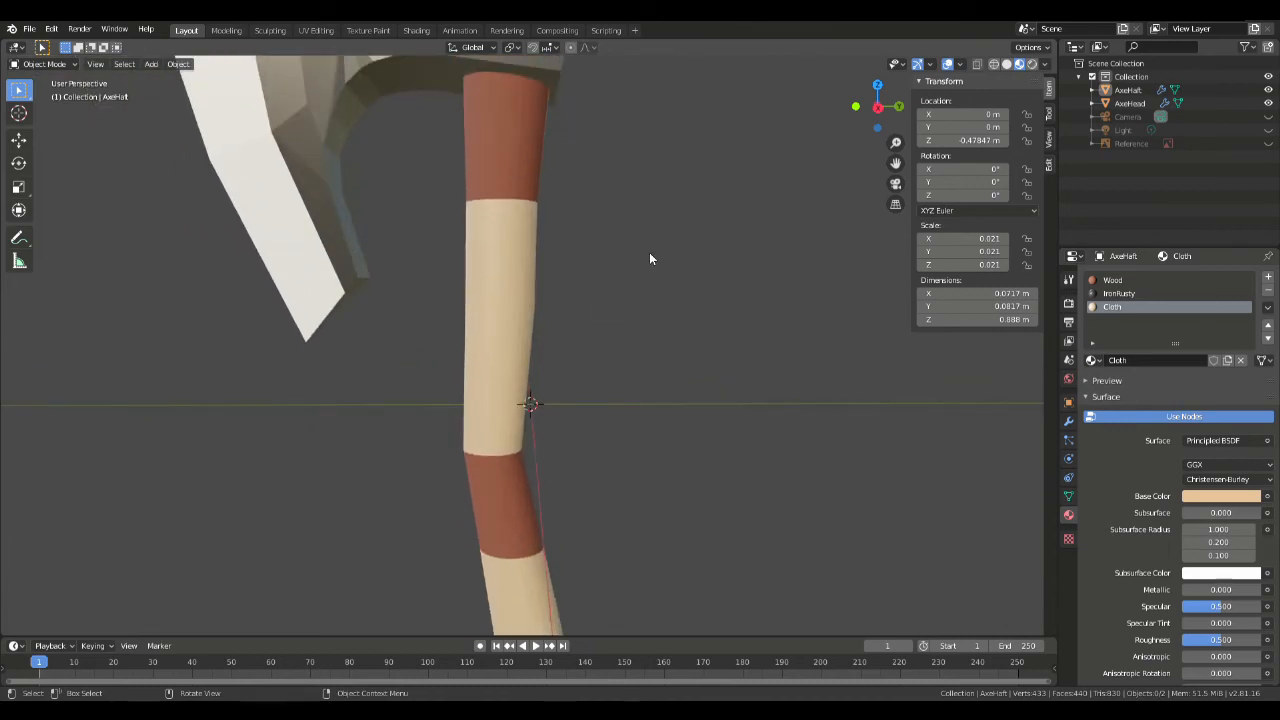
Step: Extrude the upper Cloth band's faces in place and scale them slightly outward on X and Y only to thicken the wrapping
key(Tab)
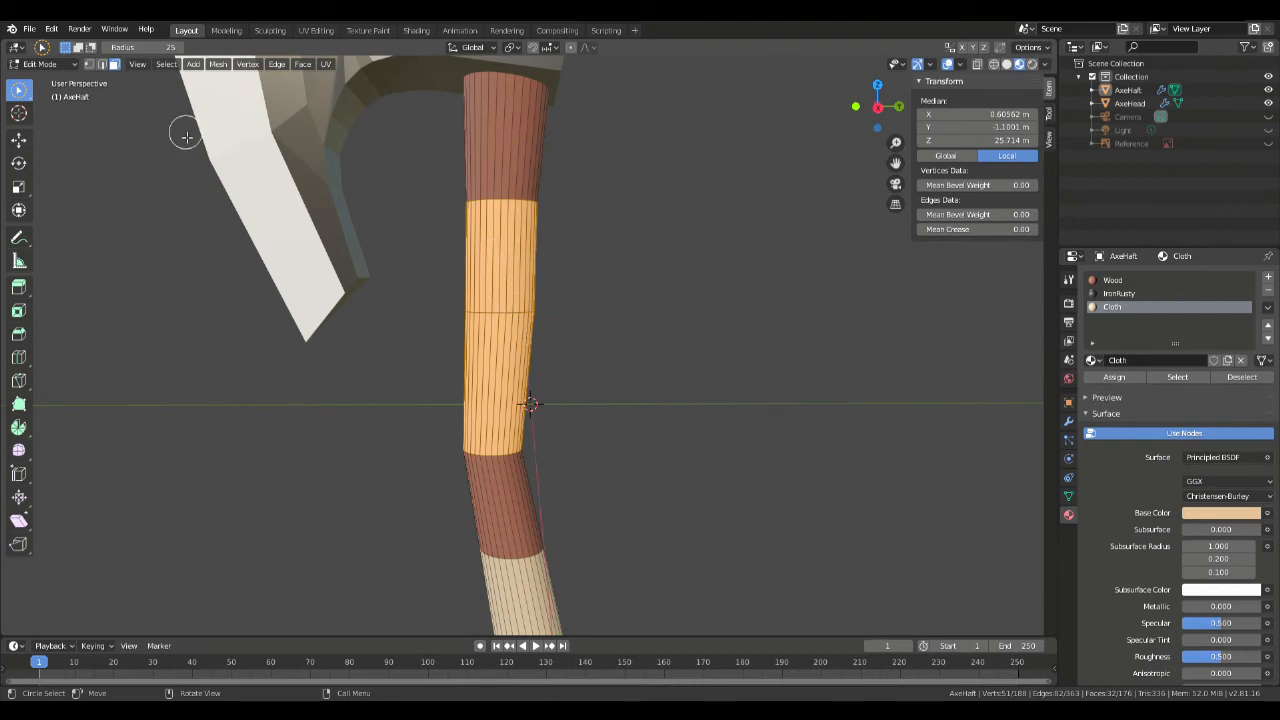
drag(450, 259, 651, 280)
shift+drag(398, 366, 614, 378)
key(e)
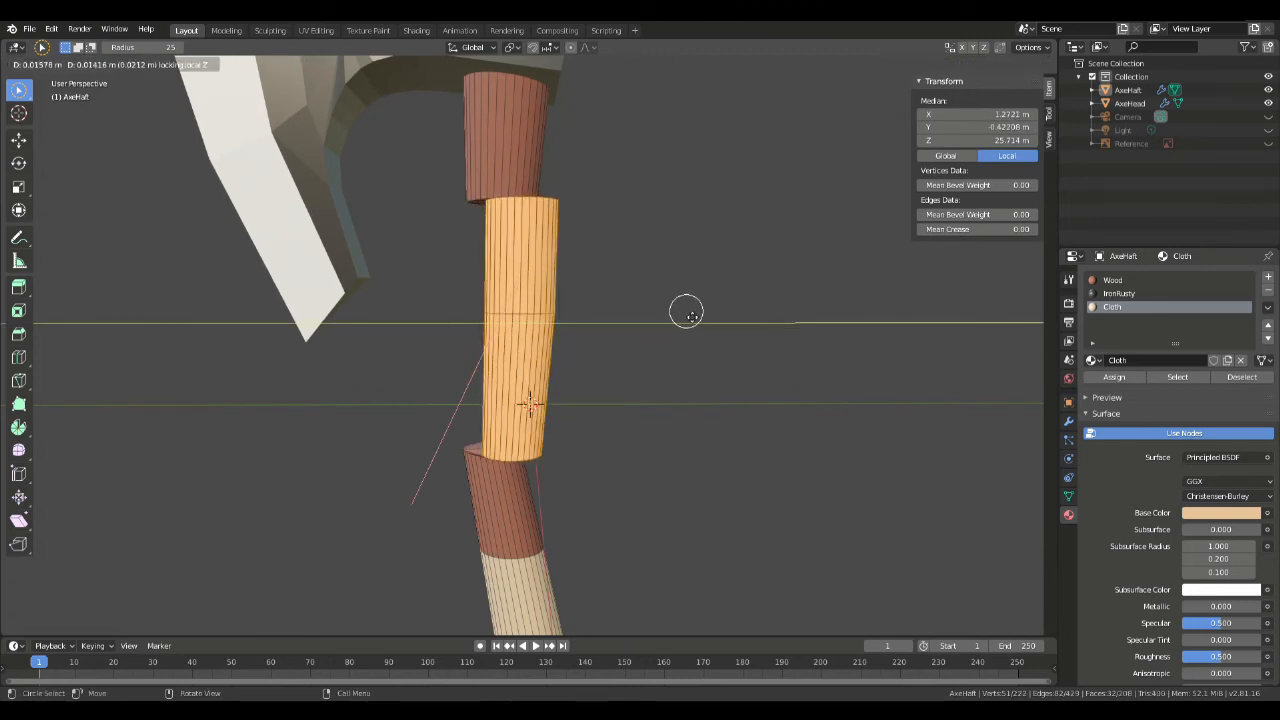
click(686, 313)
key(s)
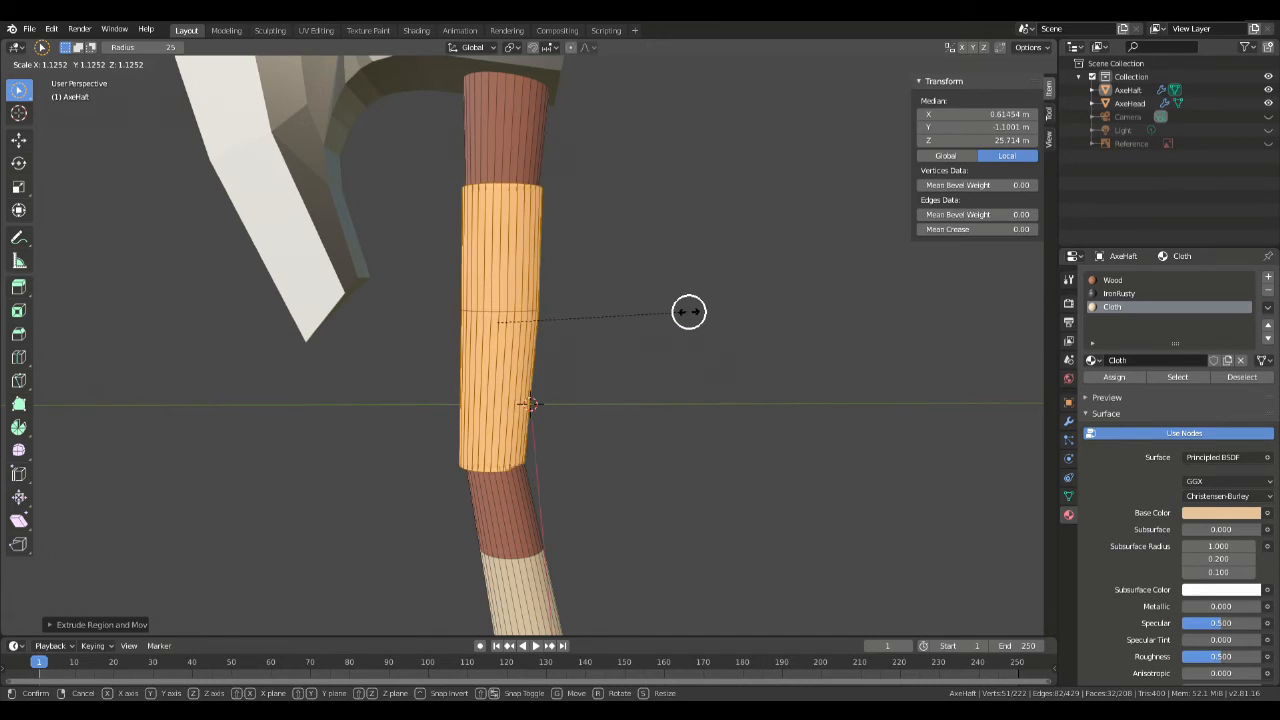
key(shift+z)
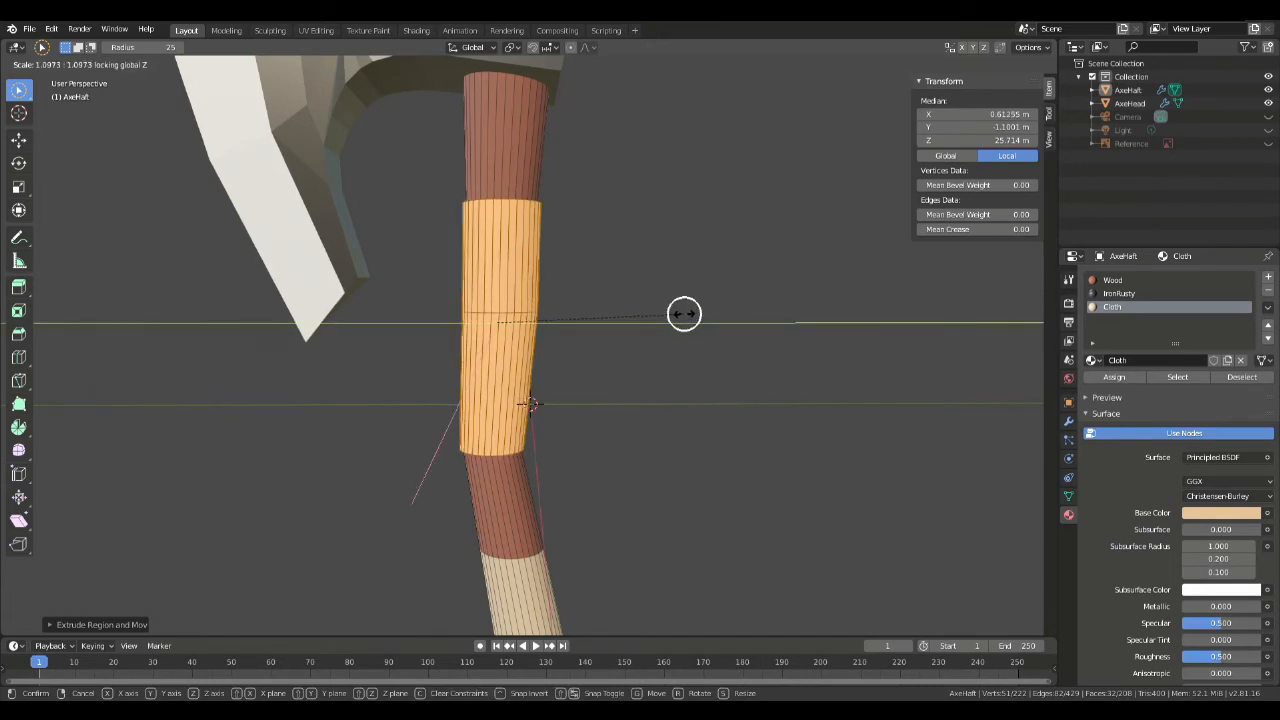
click(680, 314)
Step: Try selecting the two face rings of the lower Cloth band and view them from the right
middle_drag(680, 314, 612, 277)
scroll(612, 277, up, 1)
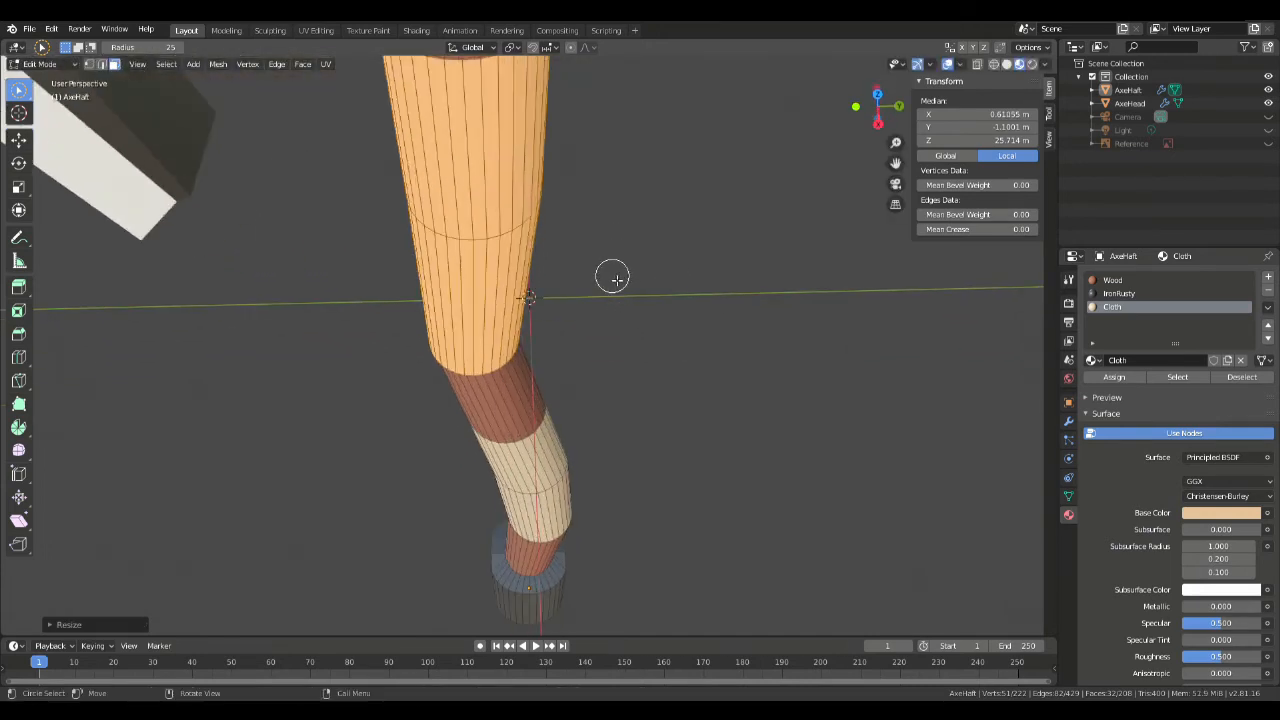
scroll(612, 277, down, 1)
scroll(662, 424, up, 1)
mouse_move(669, 390)
shift+middle_down()
mouse_move(662, 424)
mouse_move(677, 112)
shift+middle_up()
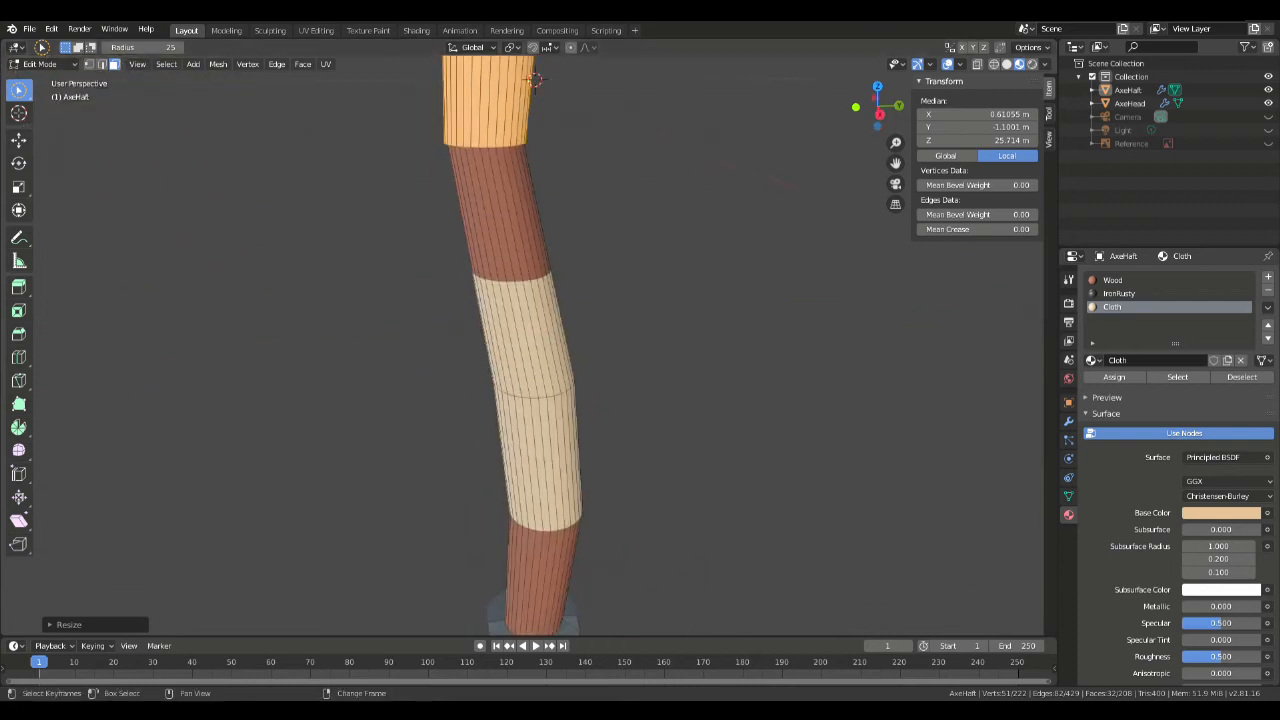
drag(469, 342, 582, 354)
shift+drag(436, 475, 726, 430)
middle_drag(730, 433, 767, 381)
mouse_move(594, 564)
shift+mouse_down()
mouse_move(546, 578)
mouse_move(500, 562)
shift+mouse_up()
mouse_move(500, 562)
middle_down()
mouse_move(586, 535)
mouse_move(670, 556)
mouse_move(383, 579)
mouse_move(447, 551)
middle_up()
key(KP_3)
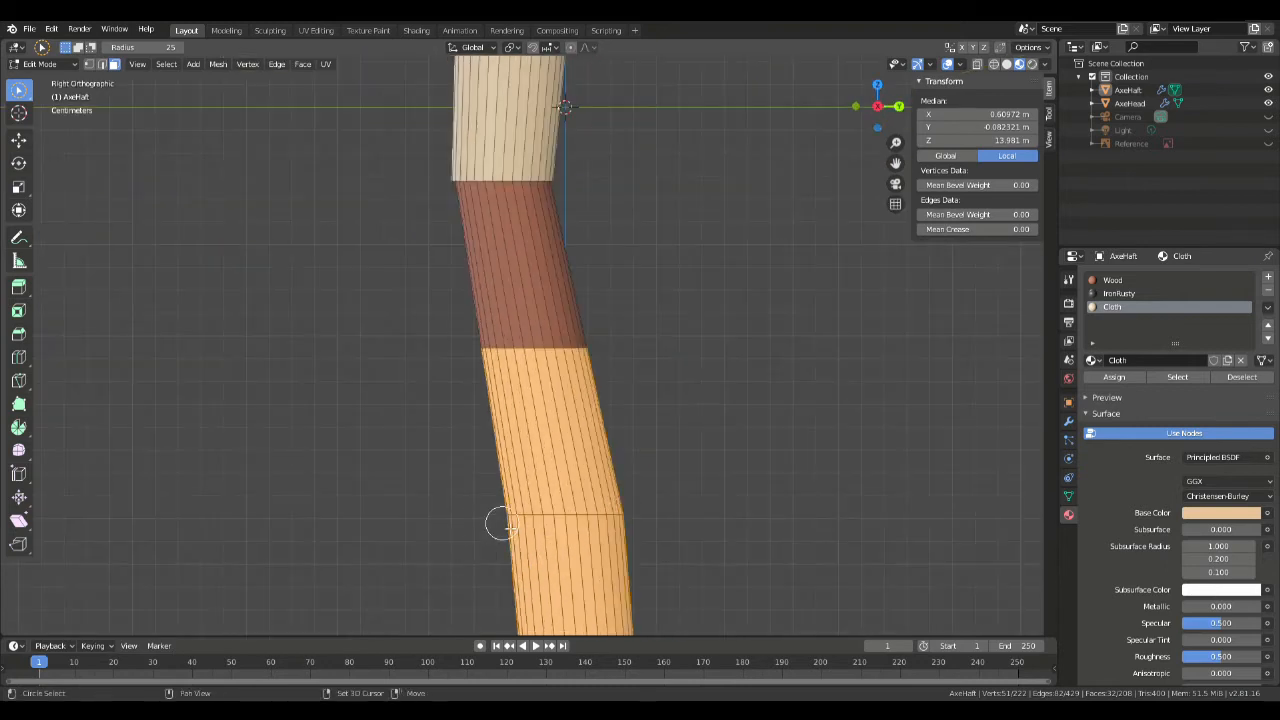
Step: Try to extrude the lower Cloth band's faces in place, after a cancelled uniform scale
key(KP_Decimal)
key(s)
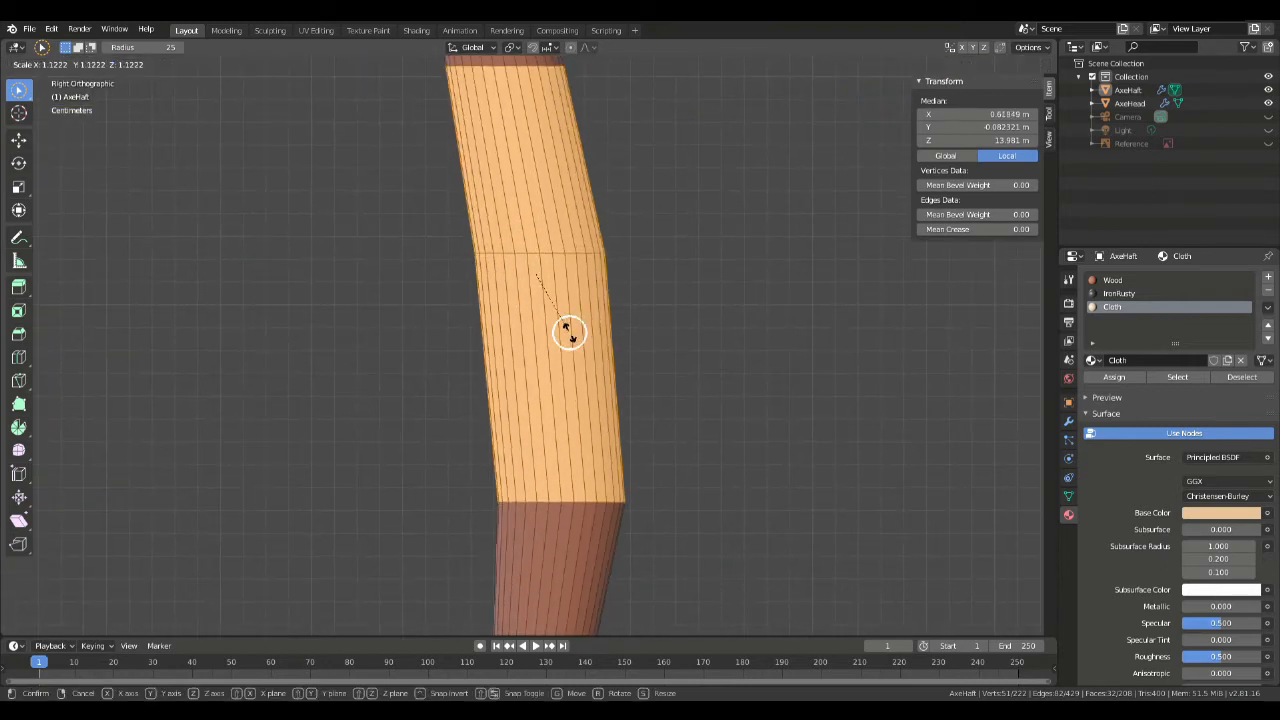
right_click(571, 334)
key(e)
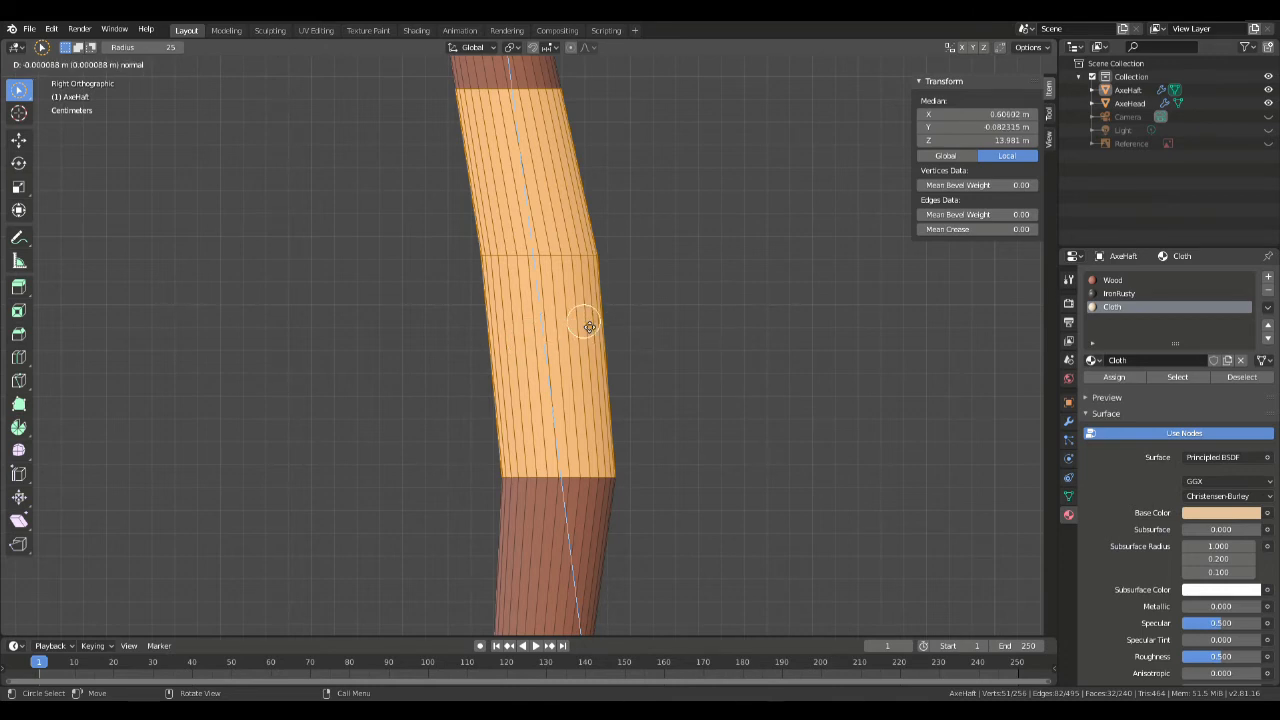
right_click(590, 328)
Step: Reselect the lower Cloth band's face rings and try extruding them again, including a shift along local Z and a cancelled scale
key(alt+a)
shift+drag(309, 352, 658, 334)
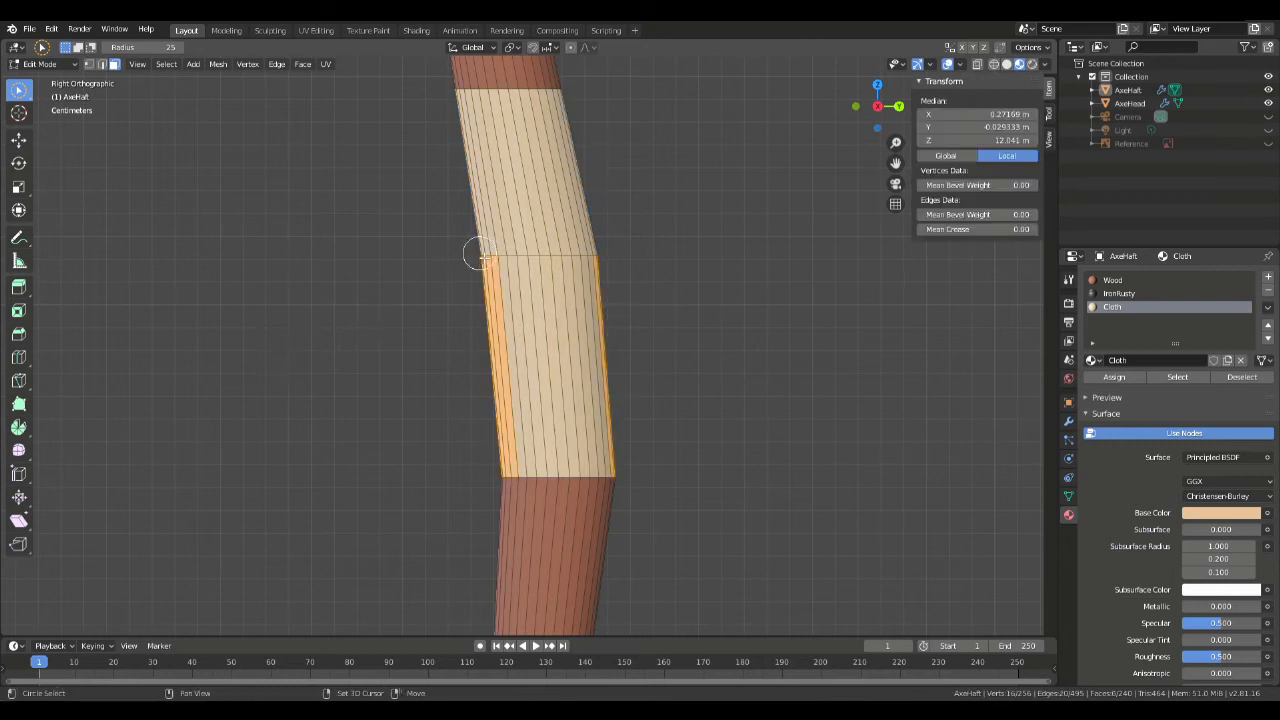
shift+drag(434, 334, 756, 340)
shift+drag(440, 186, 723, 186)
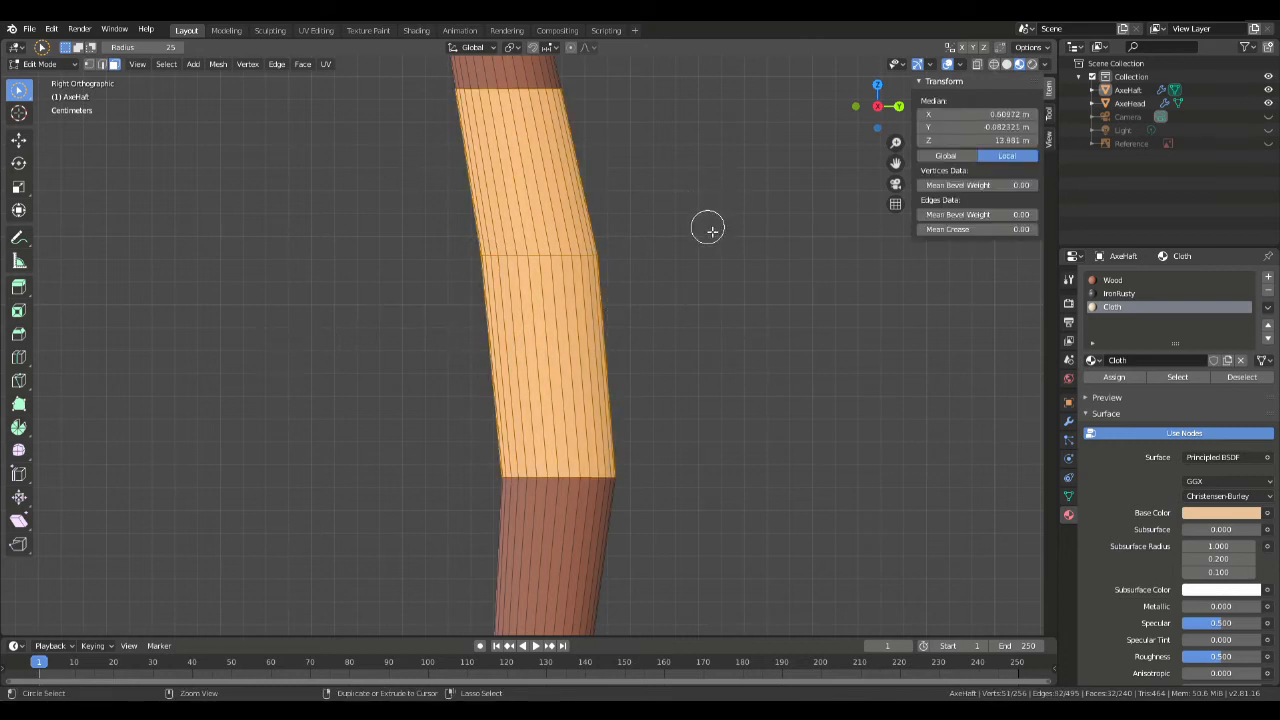
key(ctrl+e)
click(706, 229)
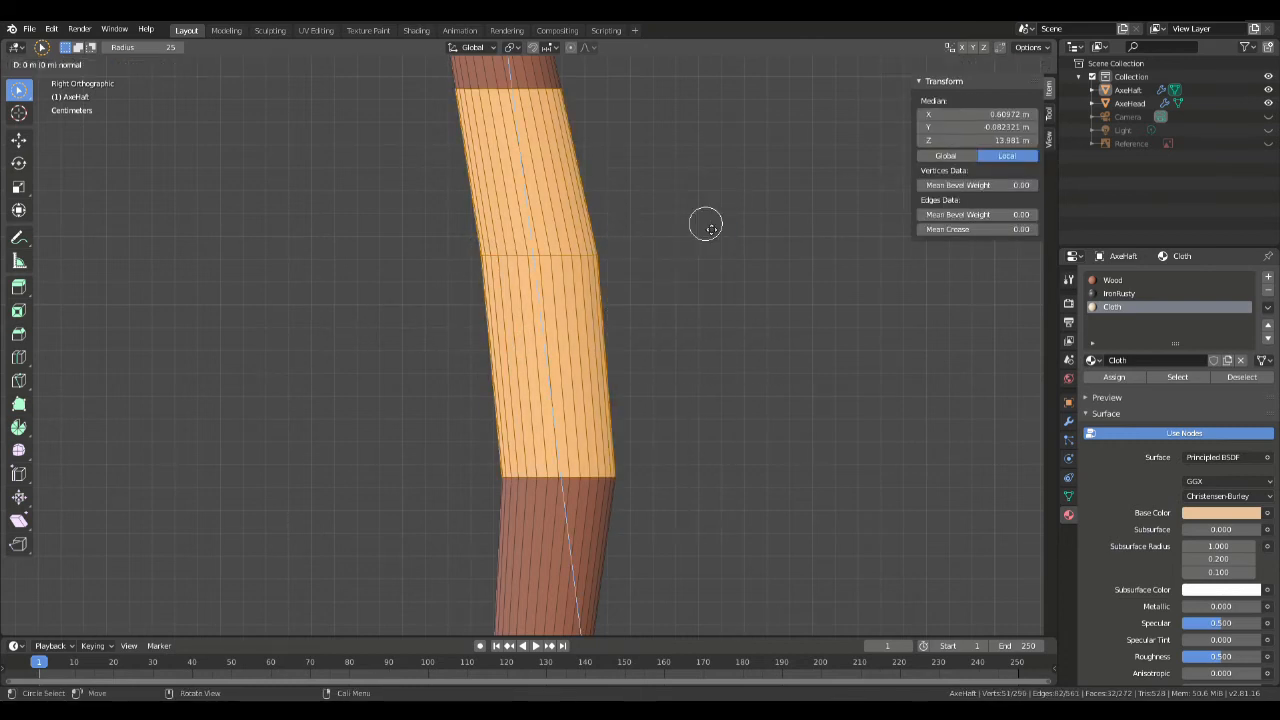
click(748, 234)
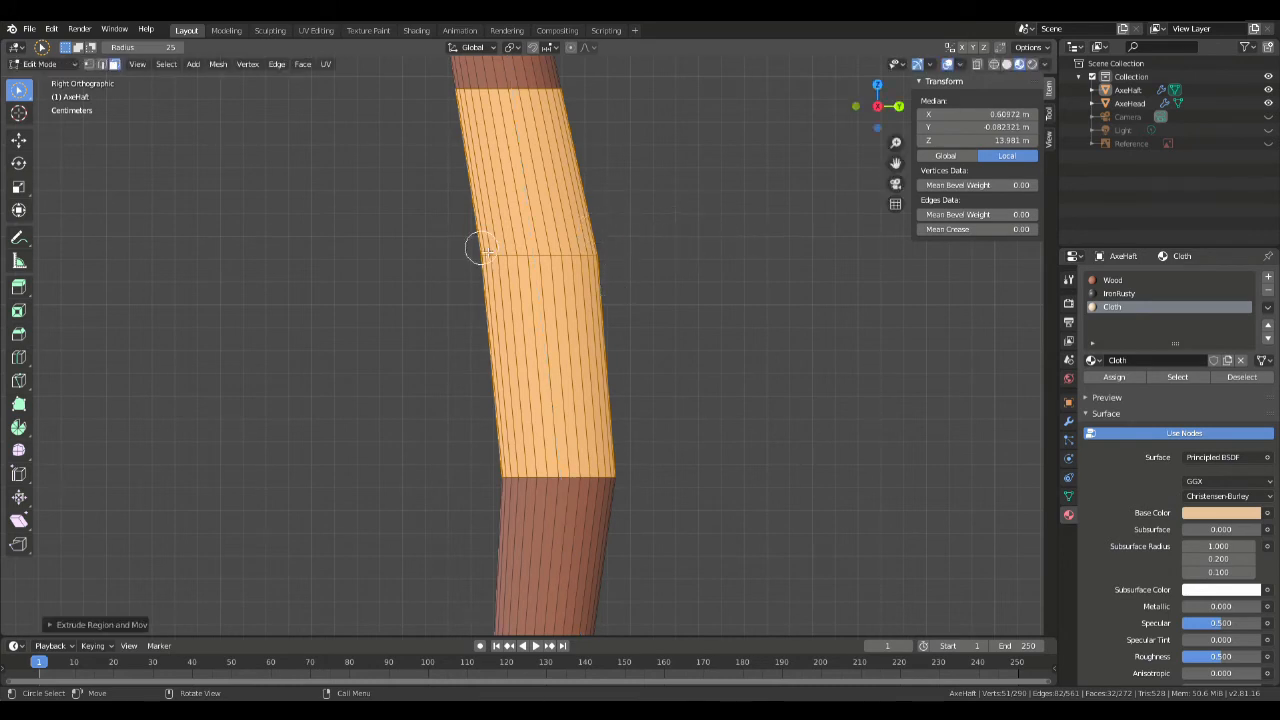
key(e)
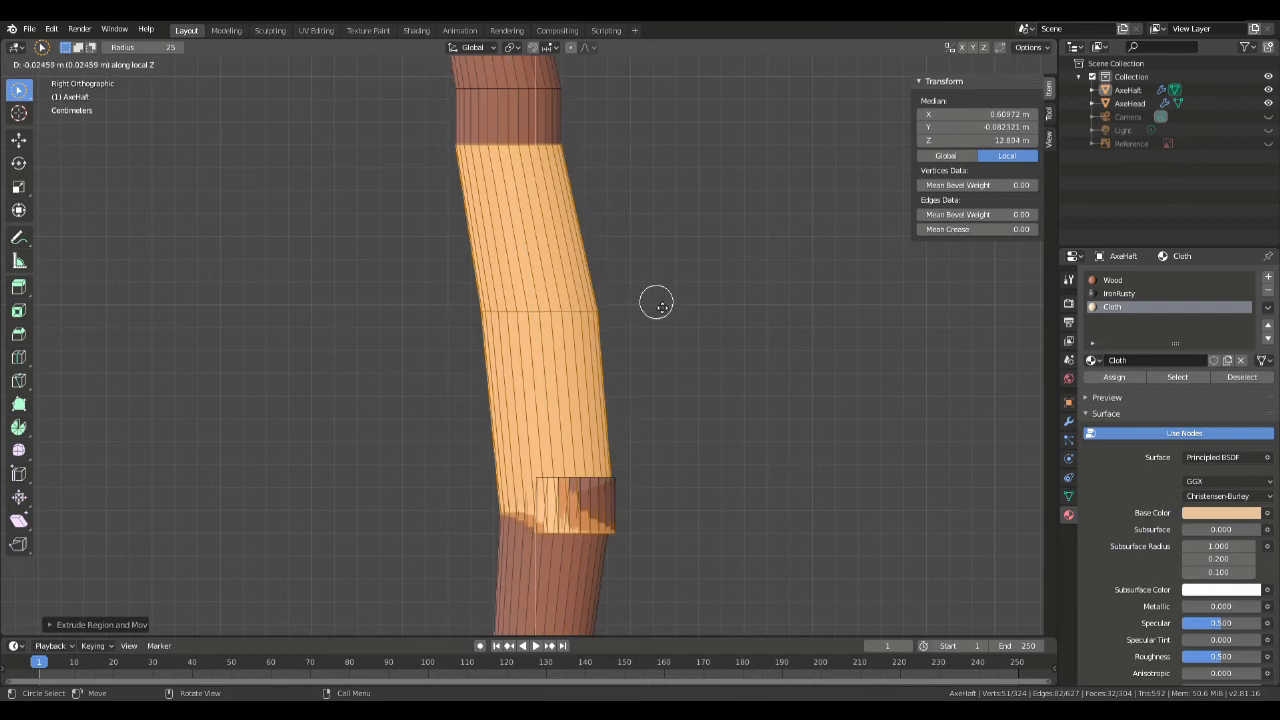
click(621, 280)
key(s)
right_click(679, 276)
Step: Undo the lower Cloth band's extrusions and selections, back to the thickened upper band
key(ctrl+z)
key(ctrl+z)
key(ctrl+z)
scroll(679, 240, down, 5)
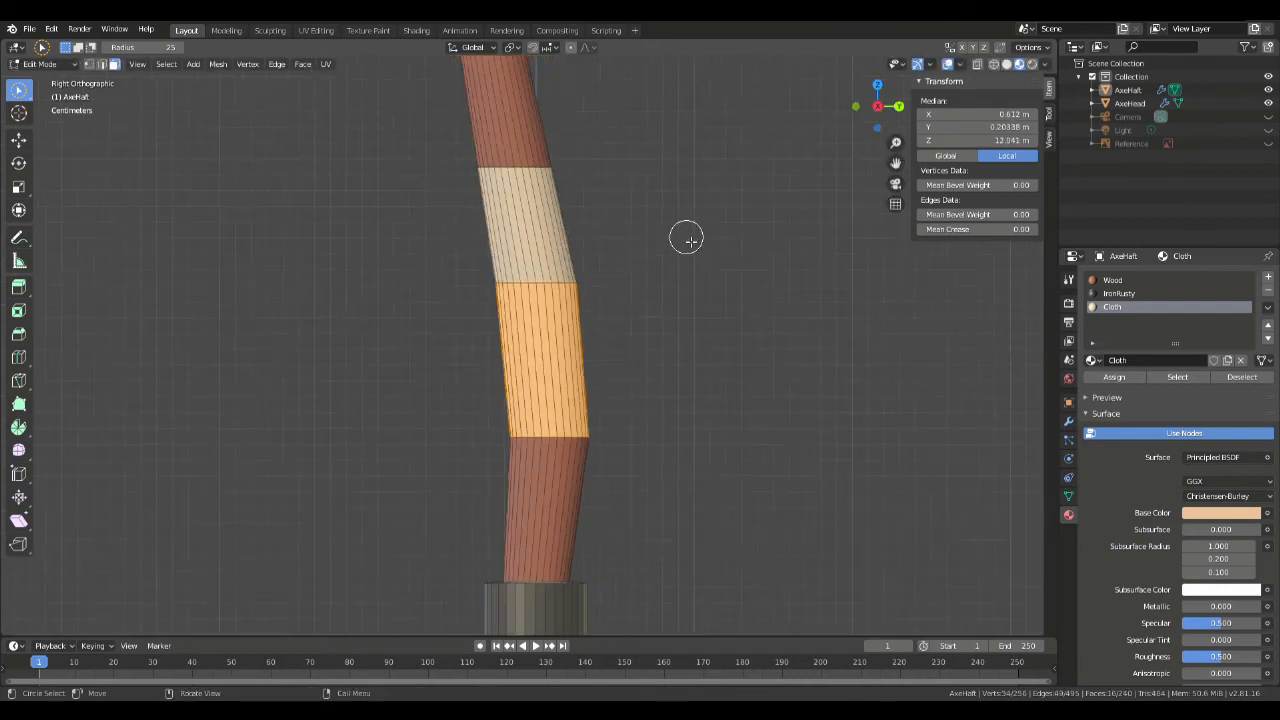
key(alt+a)
key(ctrl+z)
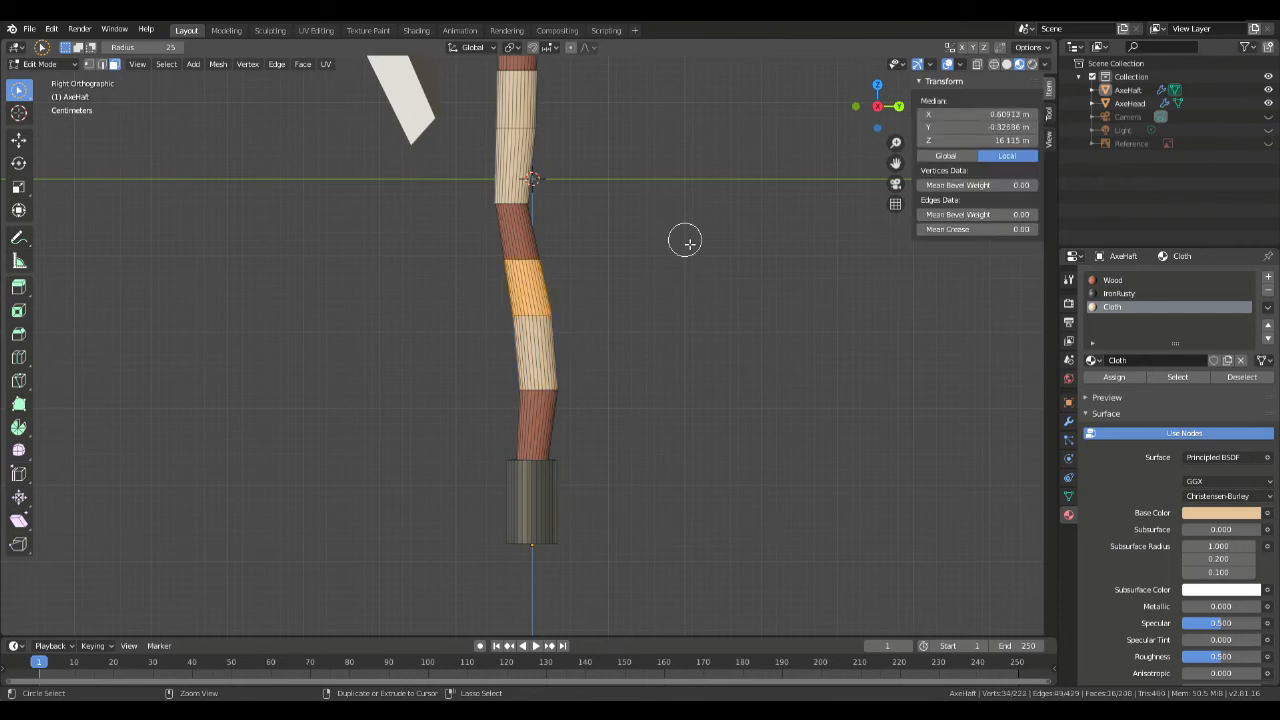
key(ctrl+z)
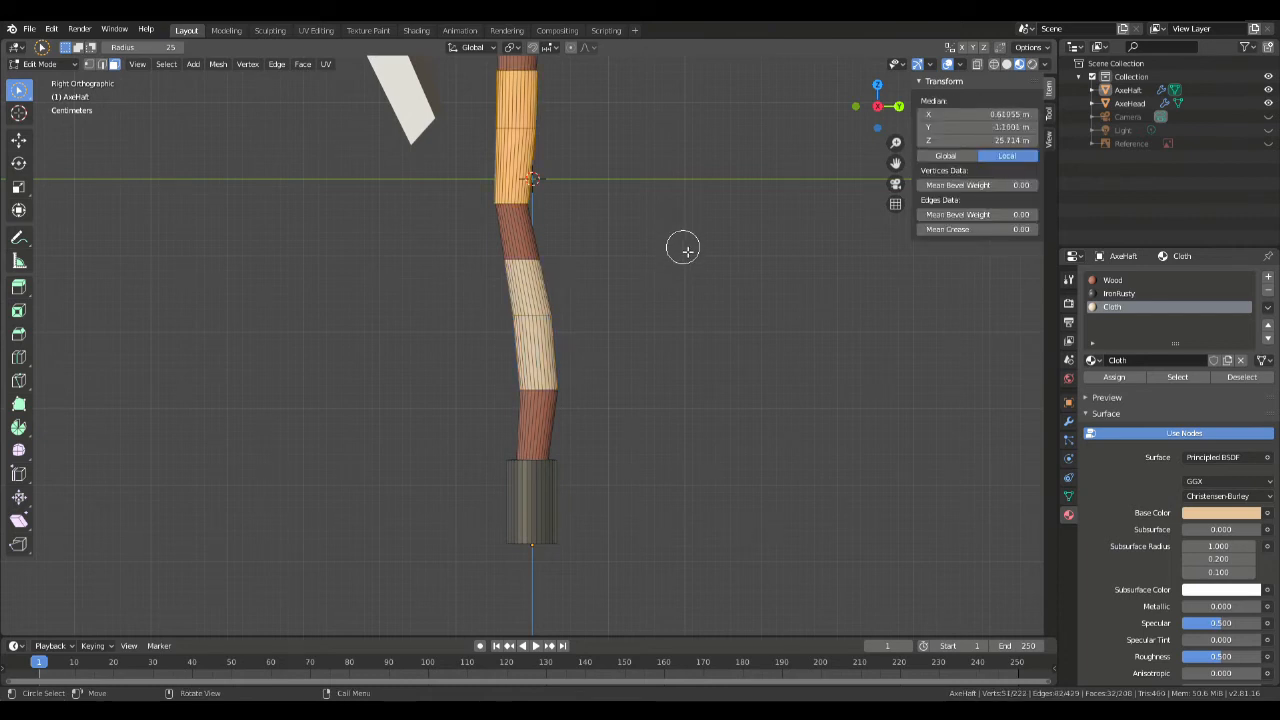
Step: Select both face rings of the lower Cloth band, above and below its bend
scroll(686, 251, up, 8)
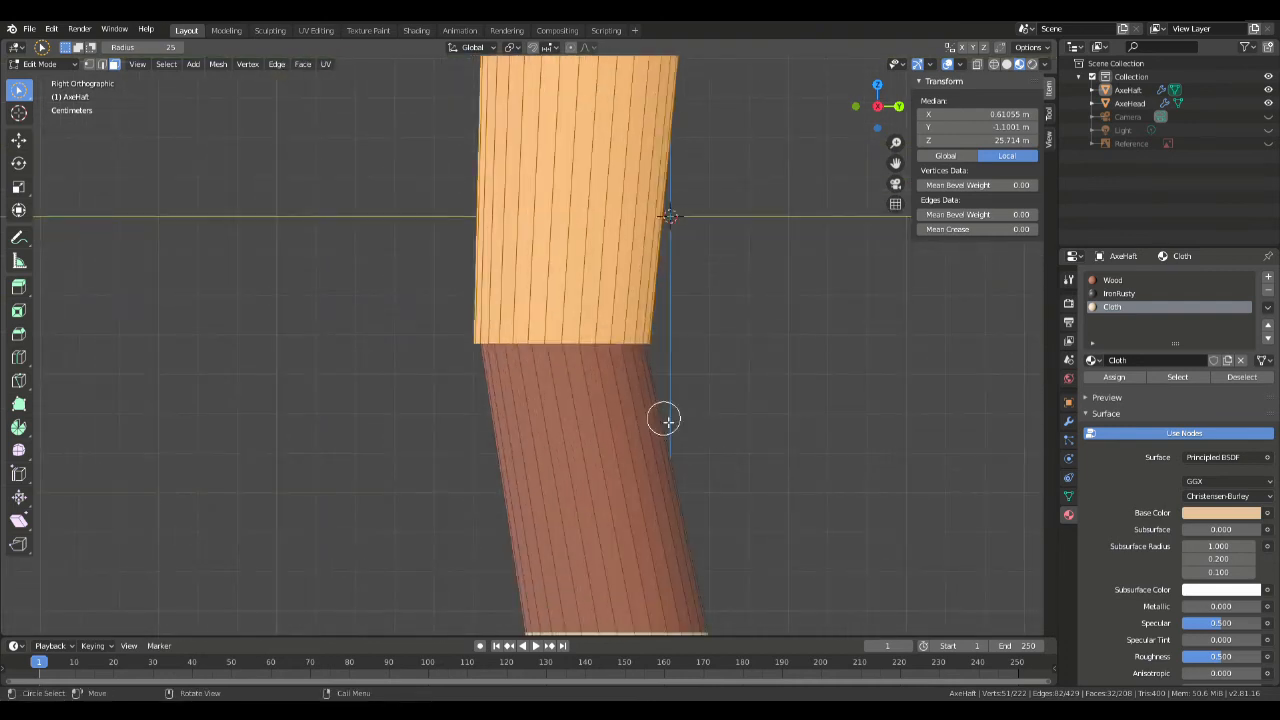
middle_drag(660, 418, 677, 363)
middle_drag(614, 429, 646, 154)
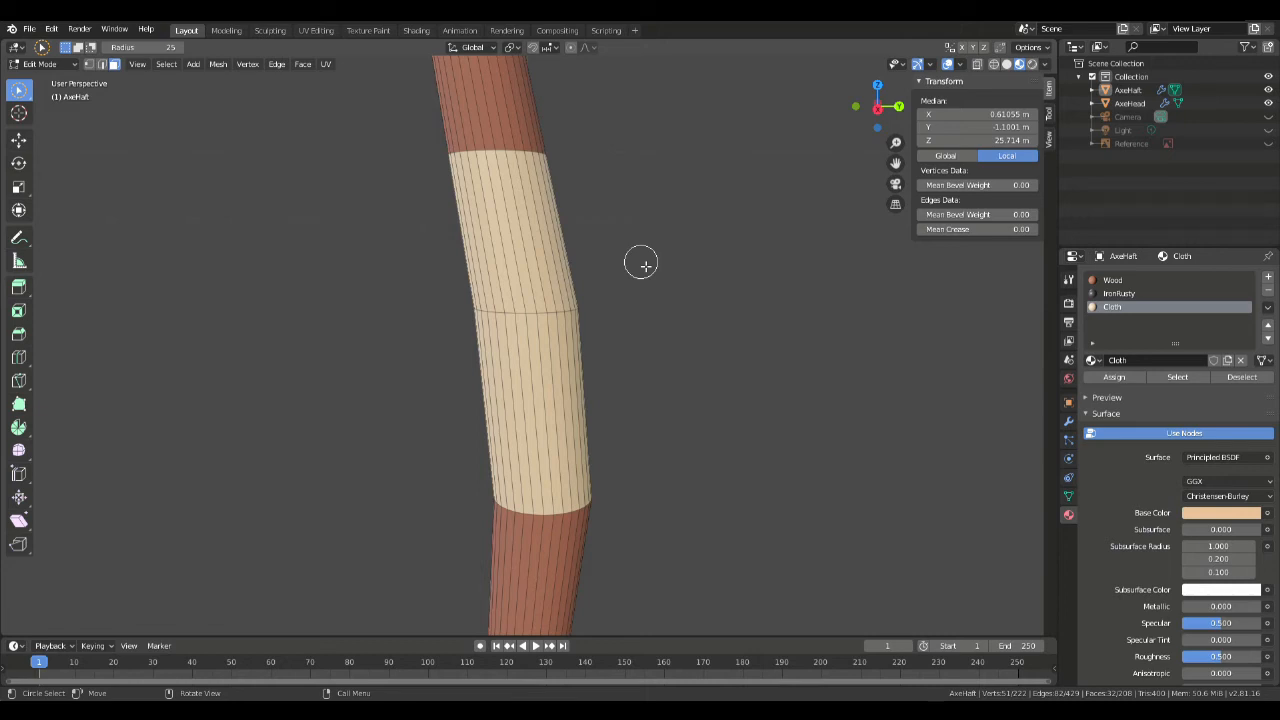
drag(400, 229, 700, 243)
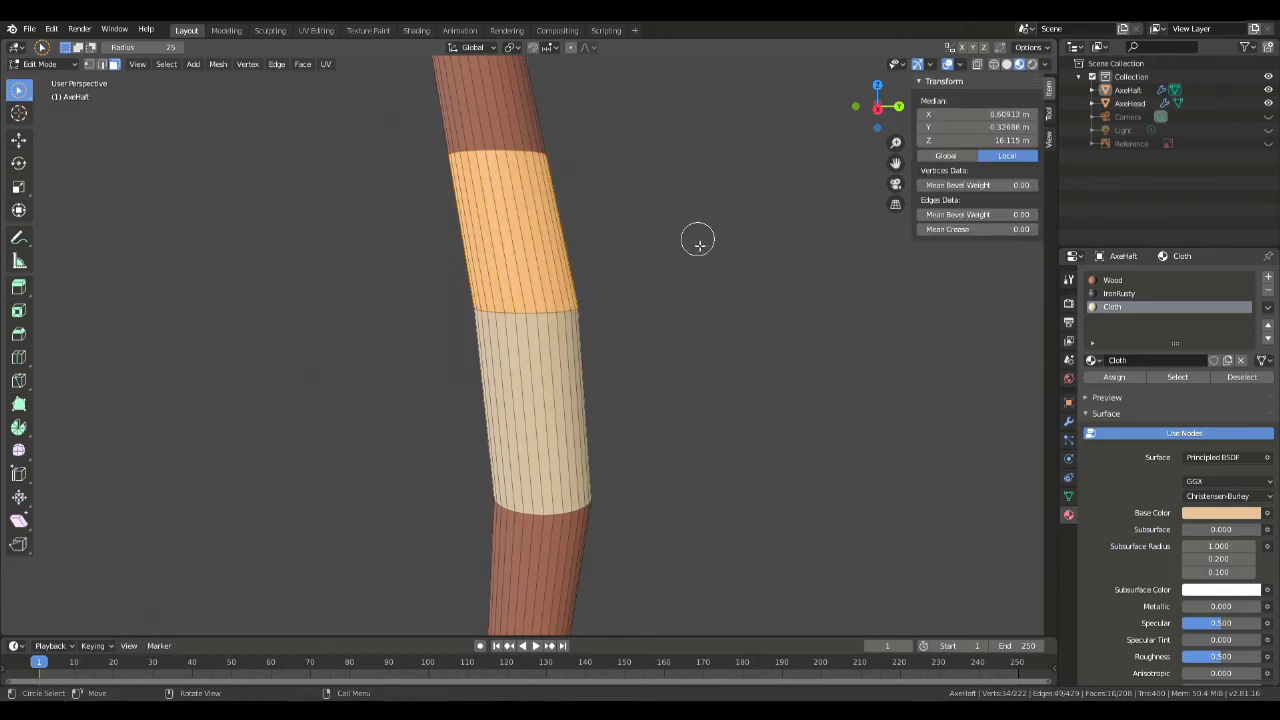
shift+drag(345, 407, 655, 403)
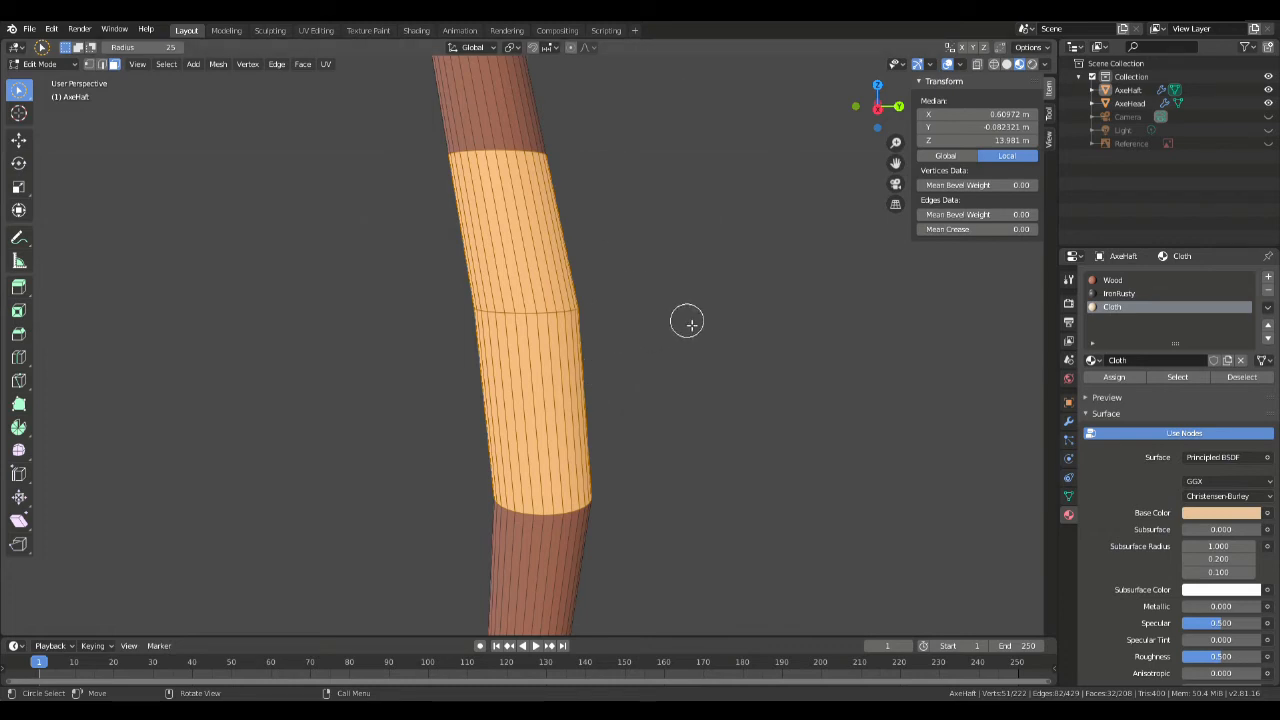
Step: Extrude the lower Cloth band's faces in place and scale them to about 1.04 on X and Y only
key(r)
right_click(644, 320)
key(e)
right_click(588, 270)
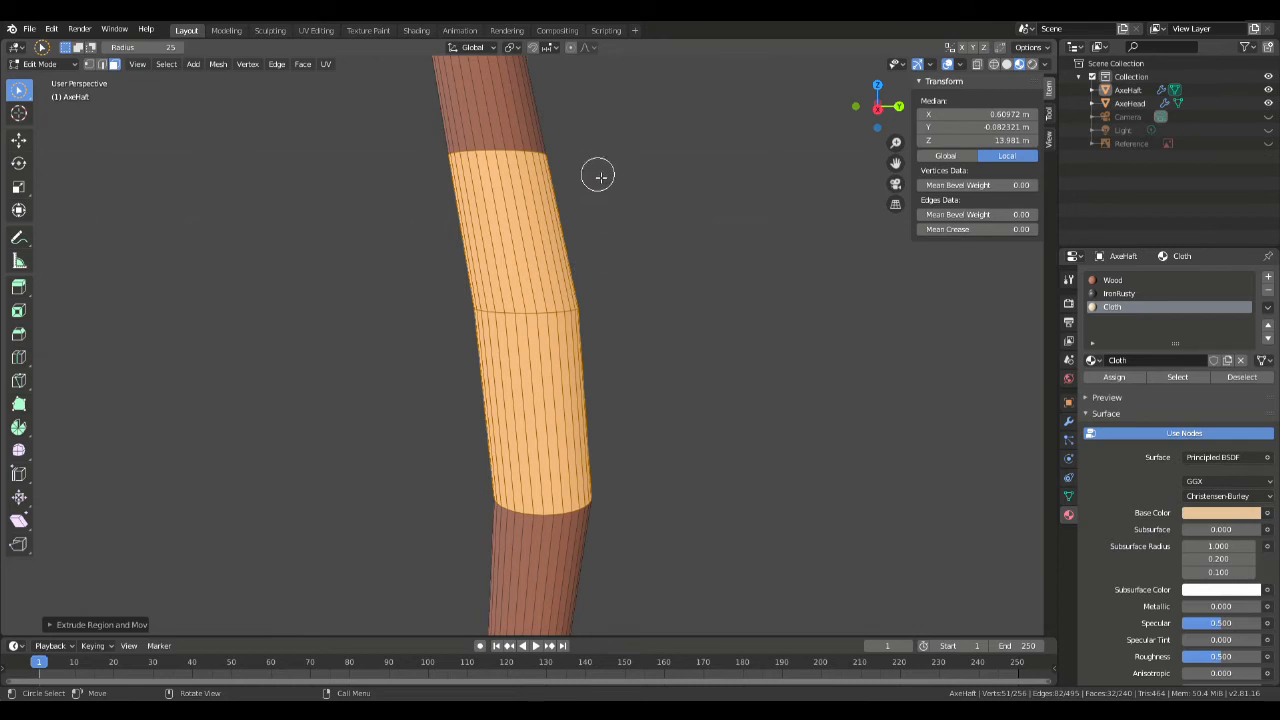
key(s)
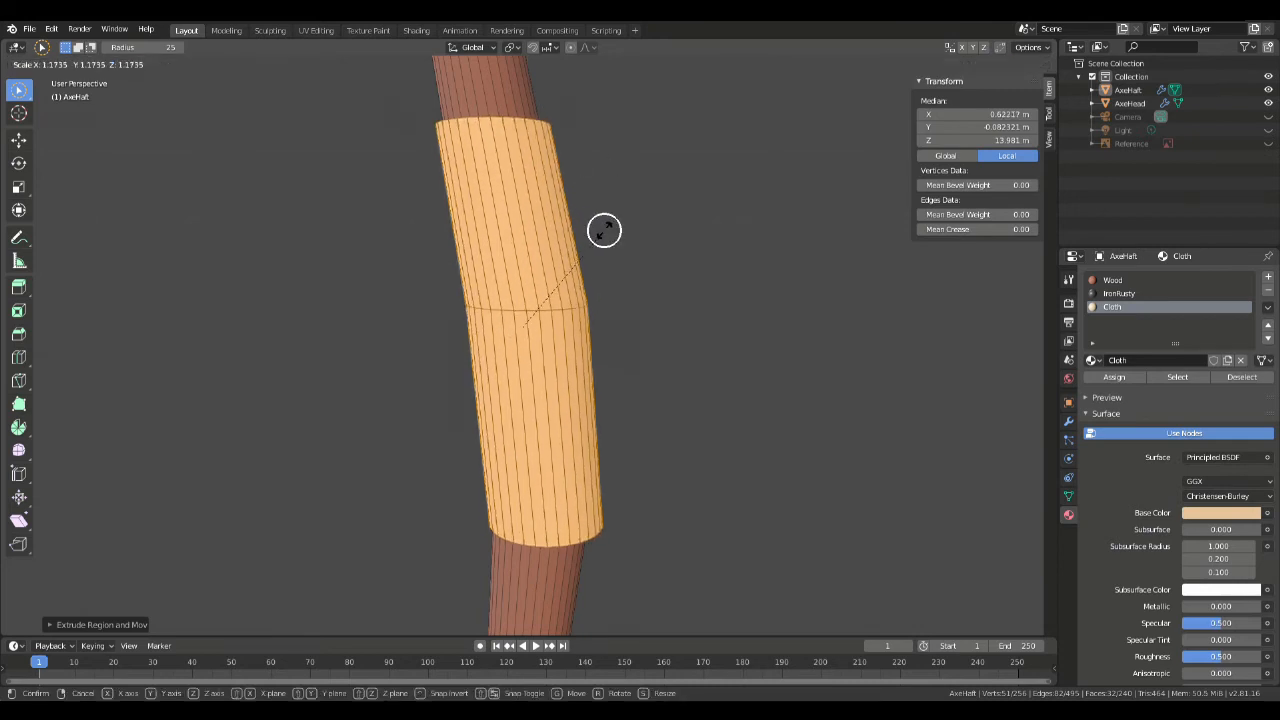
key(shift+z)
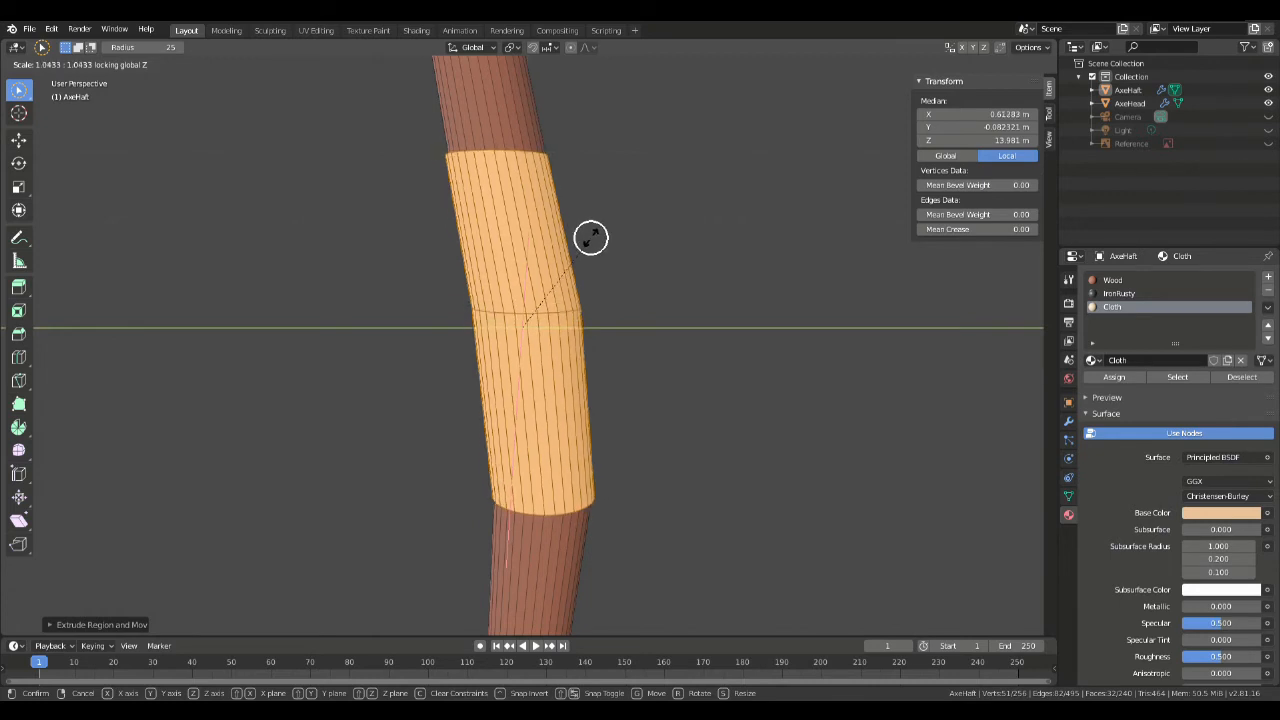
click(590, 237)
Step: Hide AxeHead and show the Reference image with AxeHaft in the right orthographic view
middle_drag(608, 180, 646, 231)
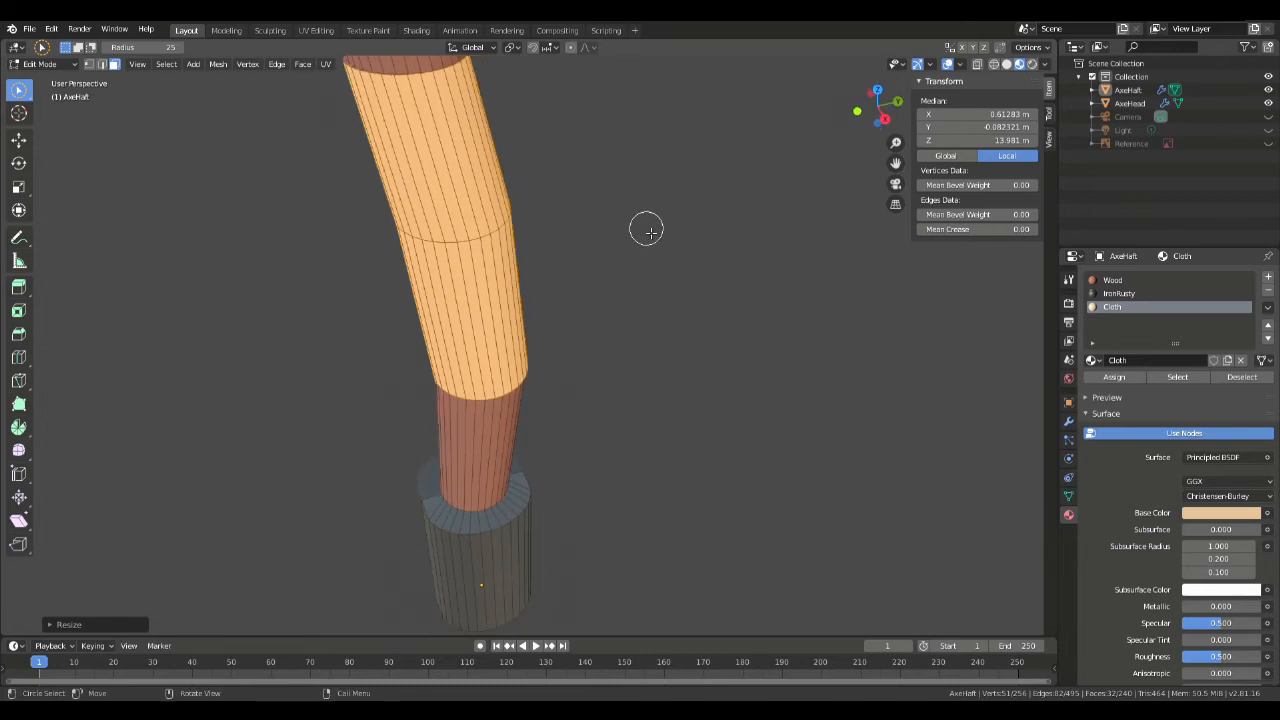
middle_drag(530, 237, 508, 198)
key(KP_1)
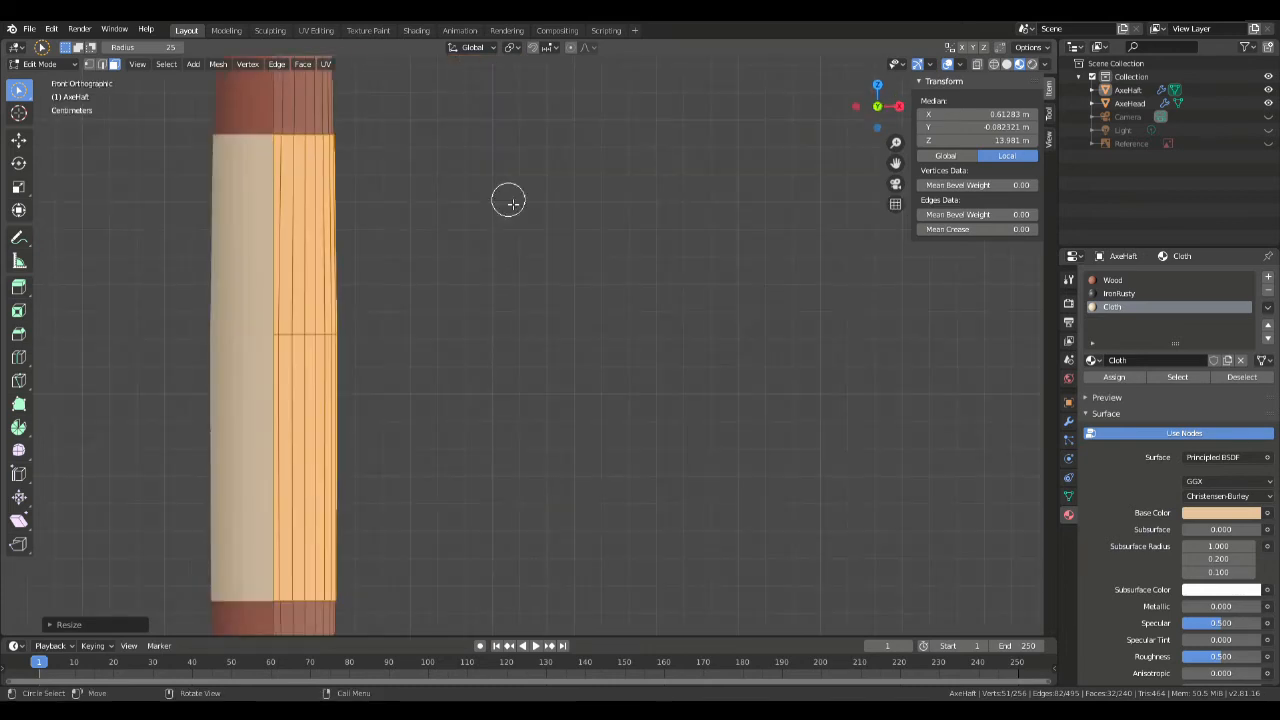
key(KP_3)
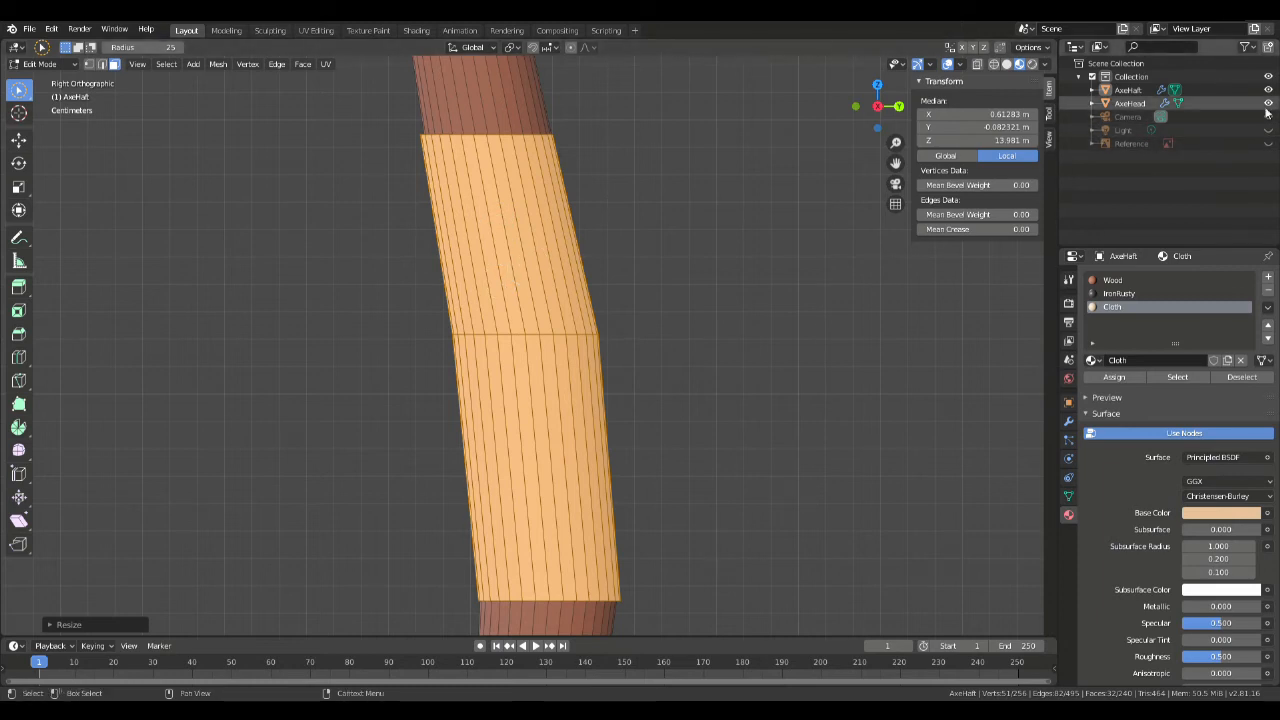
drag(1268, 104, 1268, 90)
click(1268, 143)
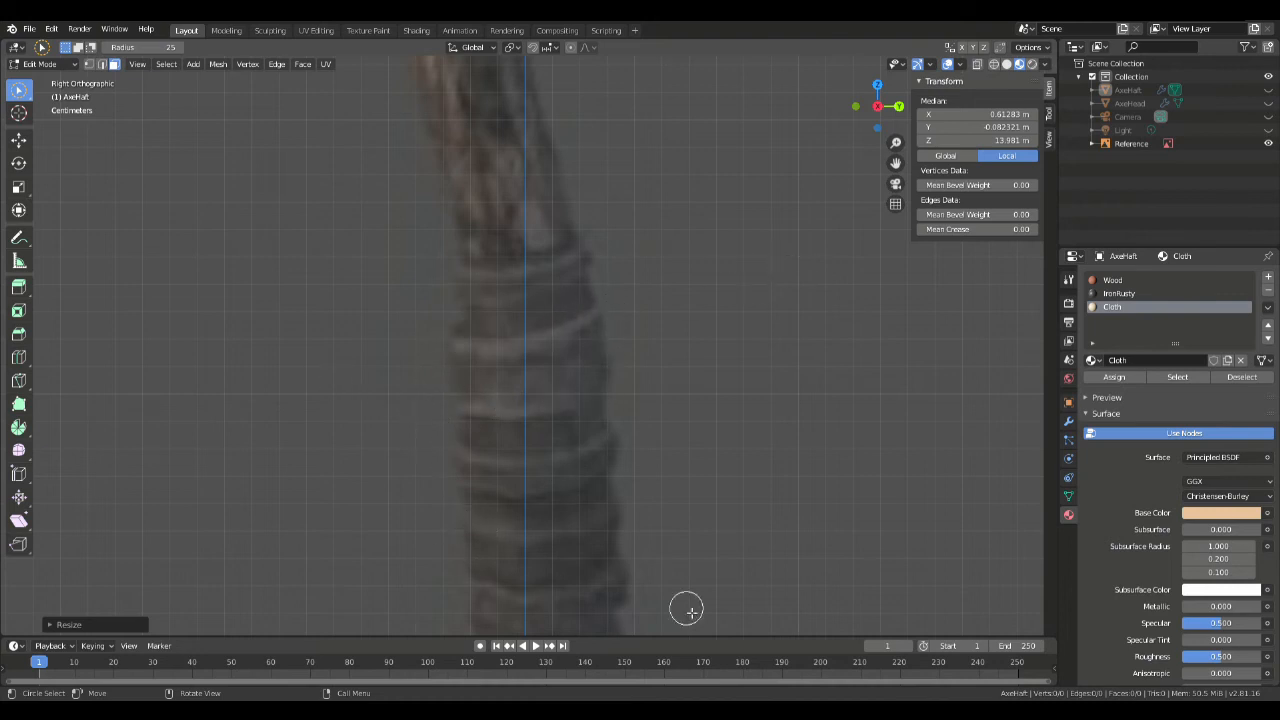
click(1268, 91)
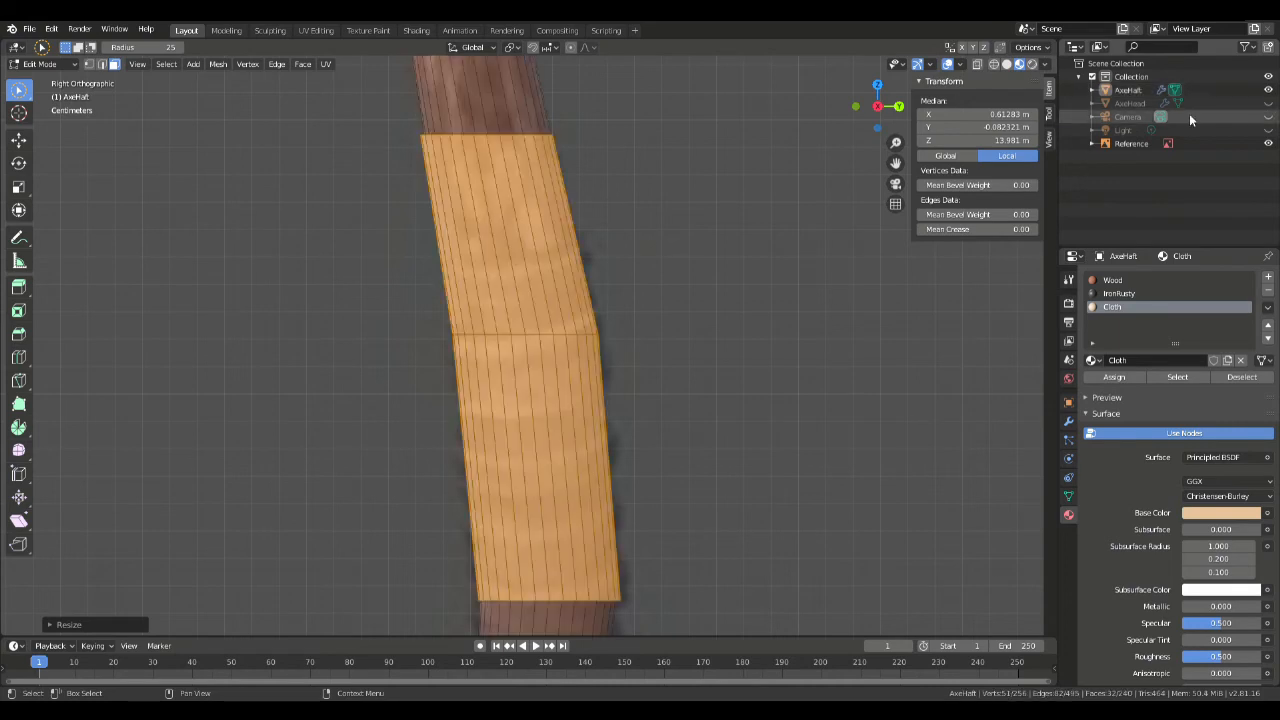
Step: In vertex mode, add two loop cuts to the lower Cloth band's section above the bend and slide them down toward the bend
click(676, 222)
key(1)
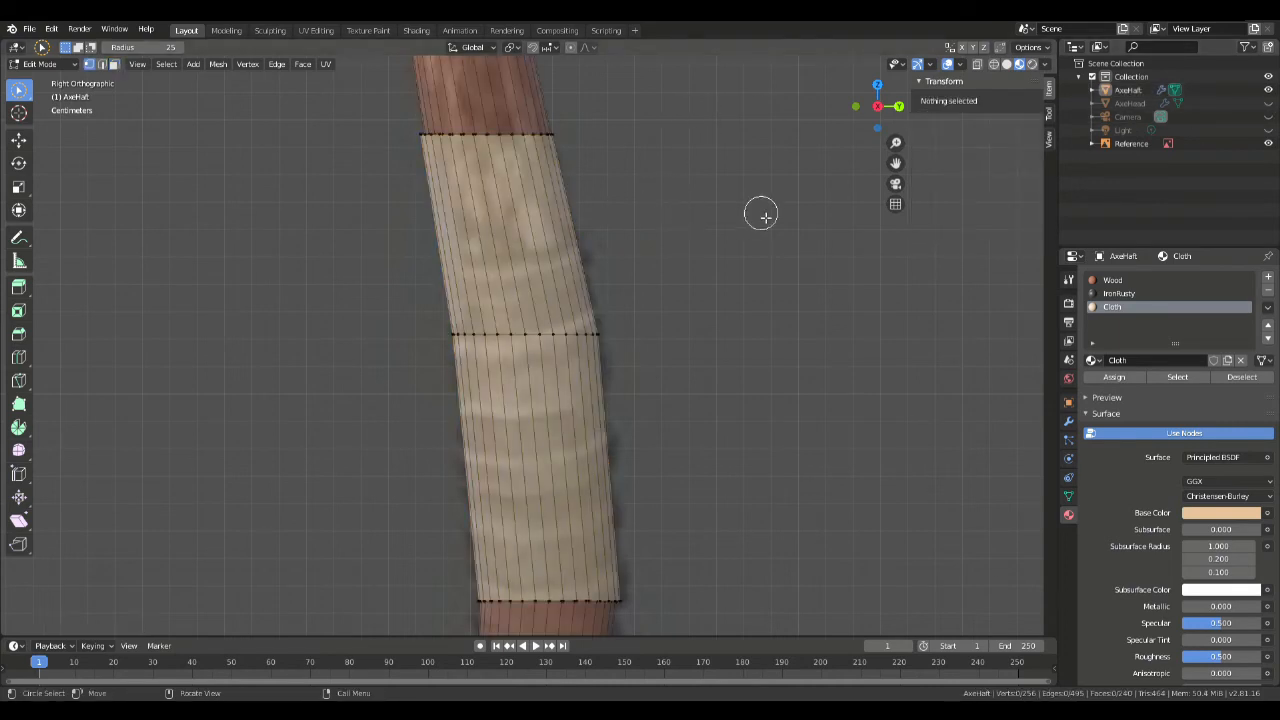
key(ctrl+e)
key(Escape)
key(ctrl+r)
scroll(511, 219, up, 1)
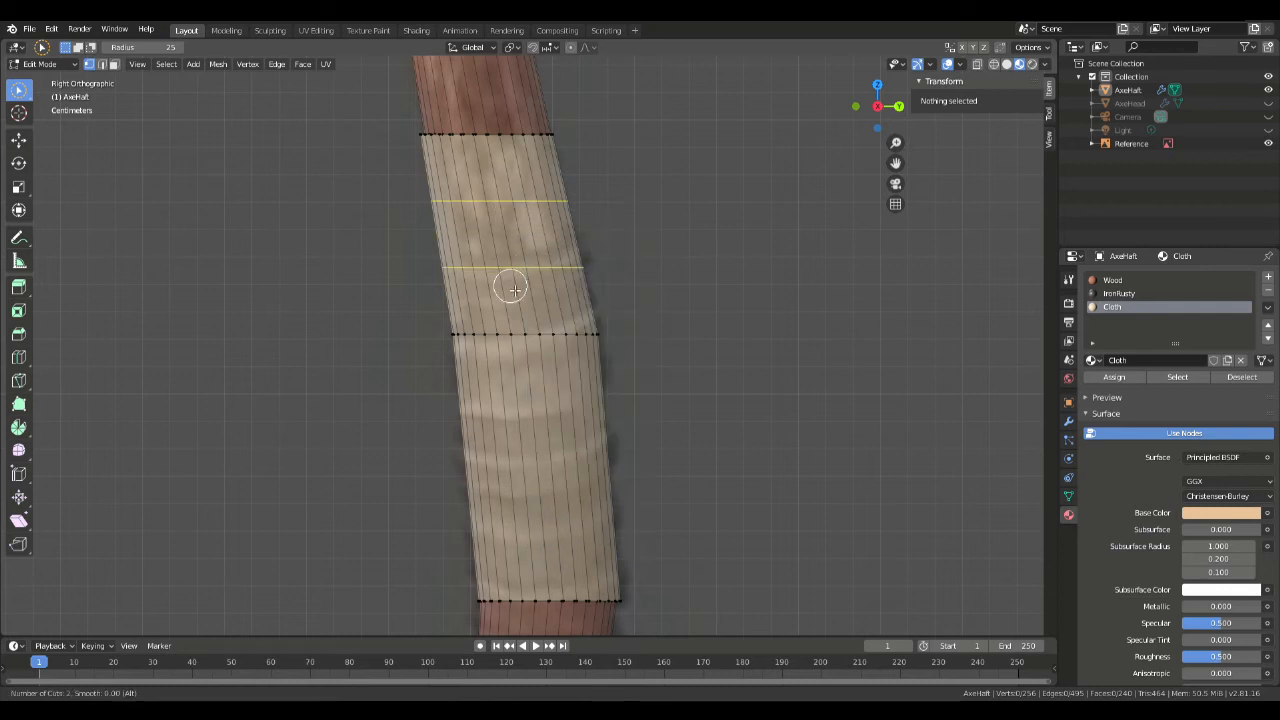
click(517, 220)
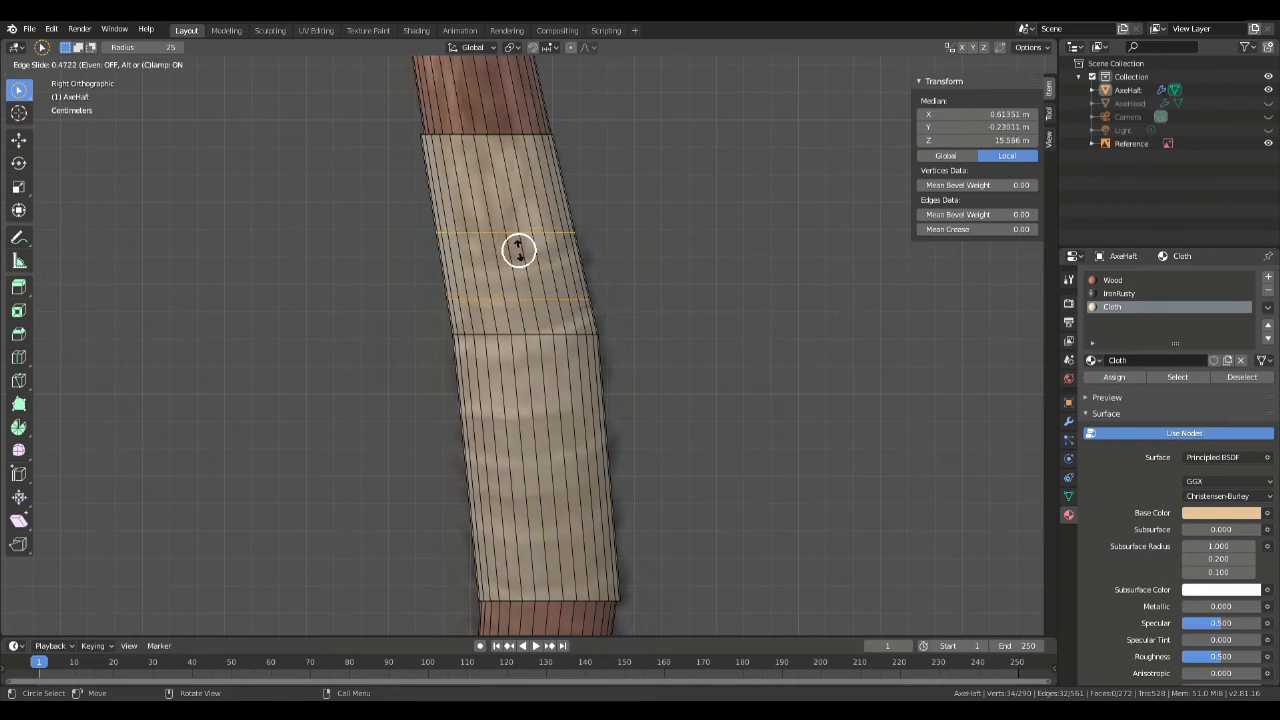
click(519, 262)
click(643, 241)
Step: Select the upper of the two new edge loops and slide it down to the first wrap fold in the reference, then deselect it
drag(355, 238, 682, 263)
drag(420, 244, 610, 245)
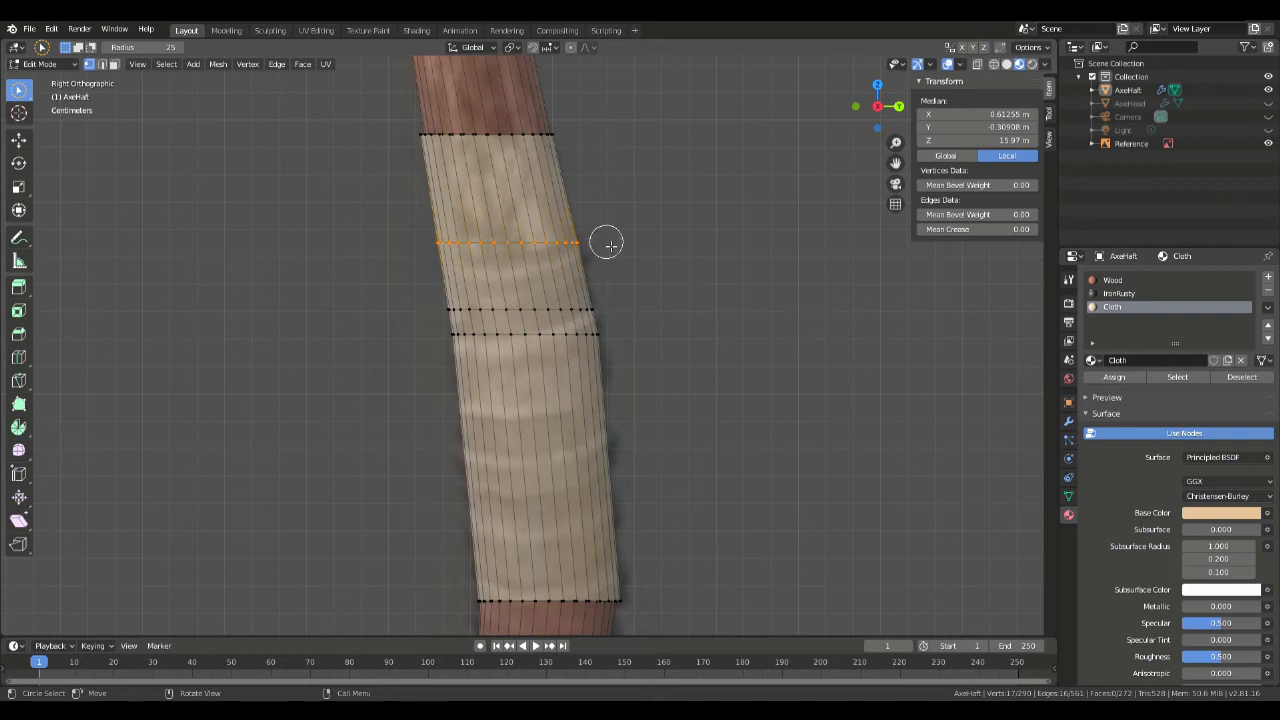
key(g)
key(g)
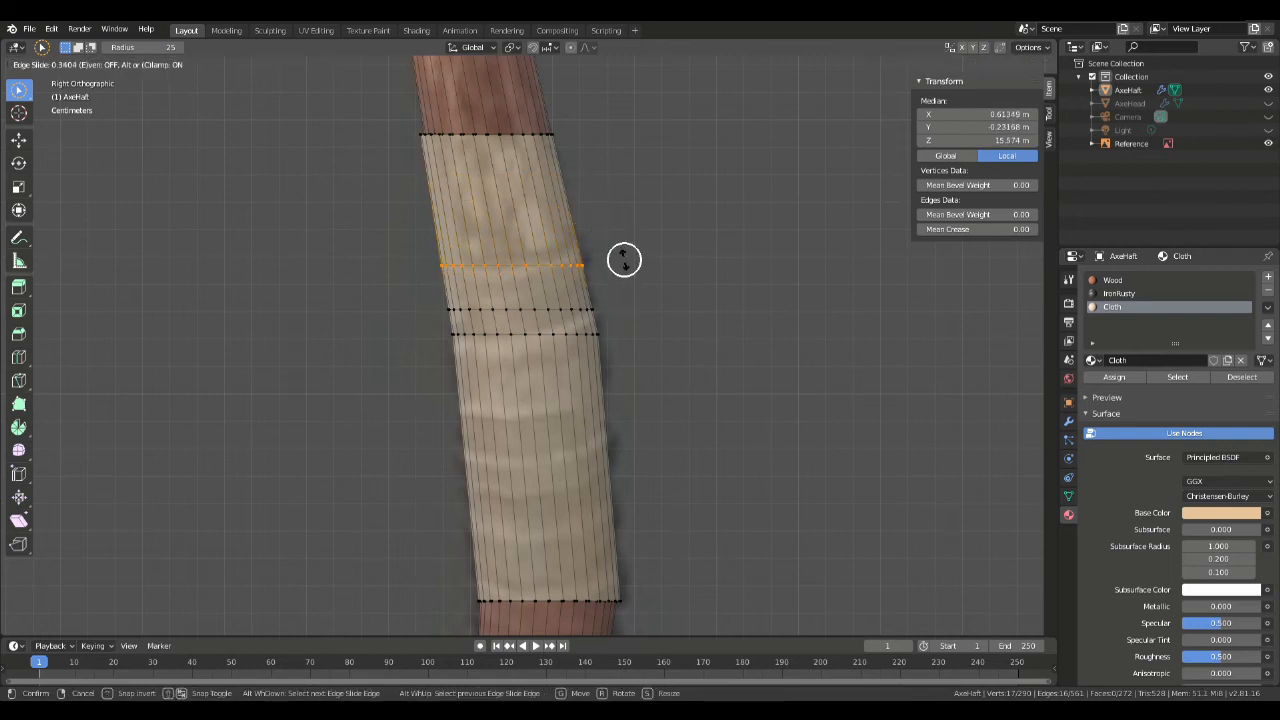
click(624, 260)
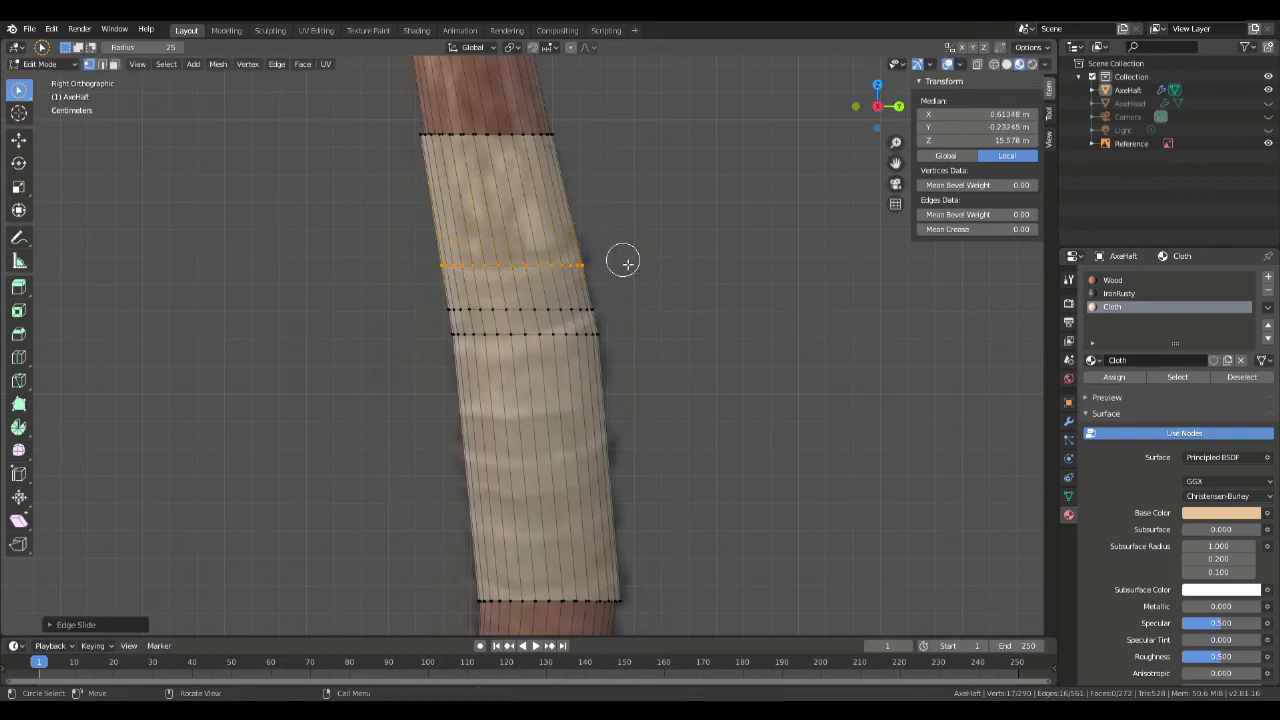
mouse_move(736, 242)
middle_down()
mouse_move(706, 237)
mouse_move(731, 226)
middle_up()
click(736, 240)
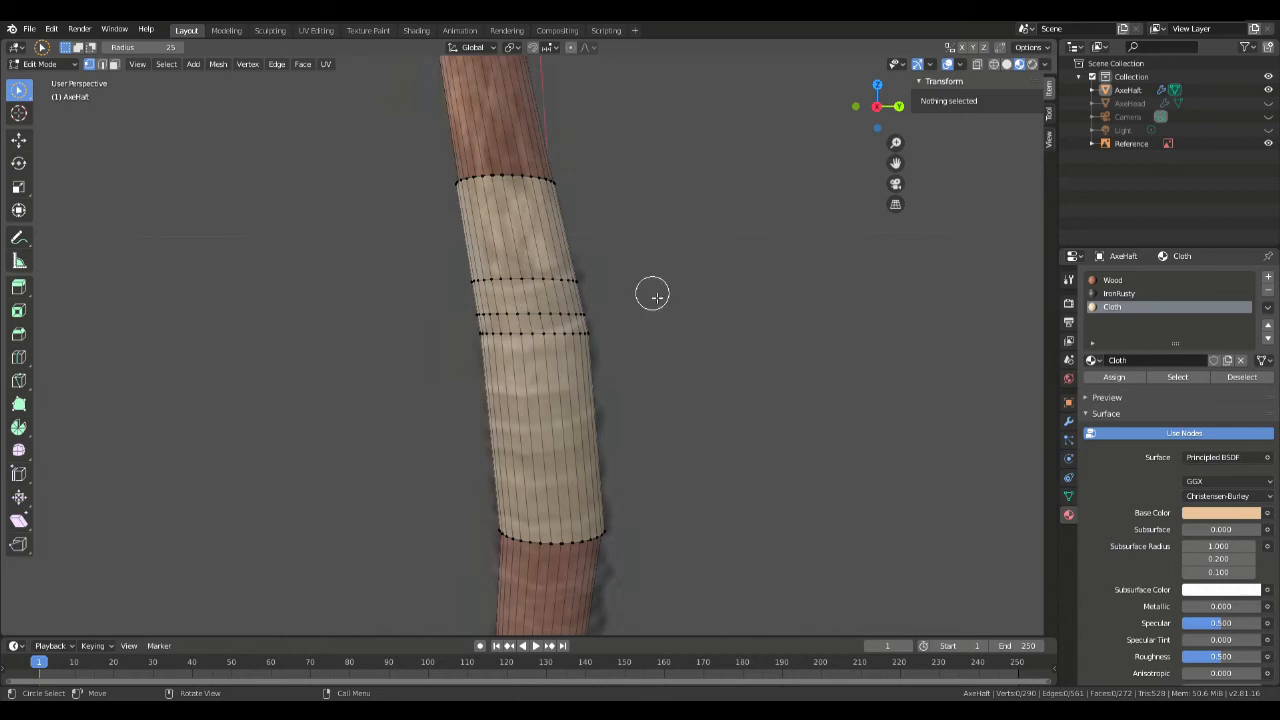
Step: Edge-slide the +Y-side vertices of the upper new loop upward in two stages, using fewer vertices the second time, to slope it
key(KP_3)
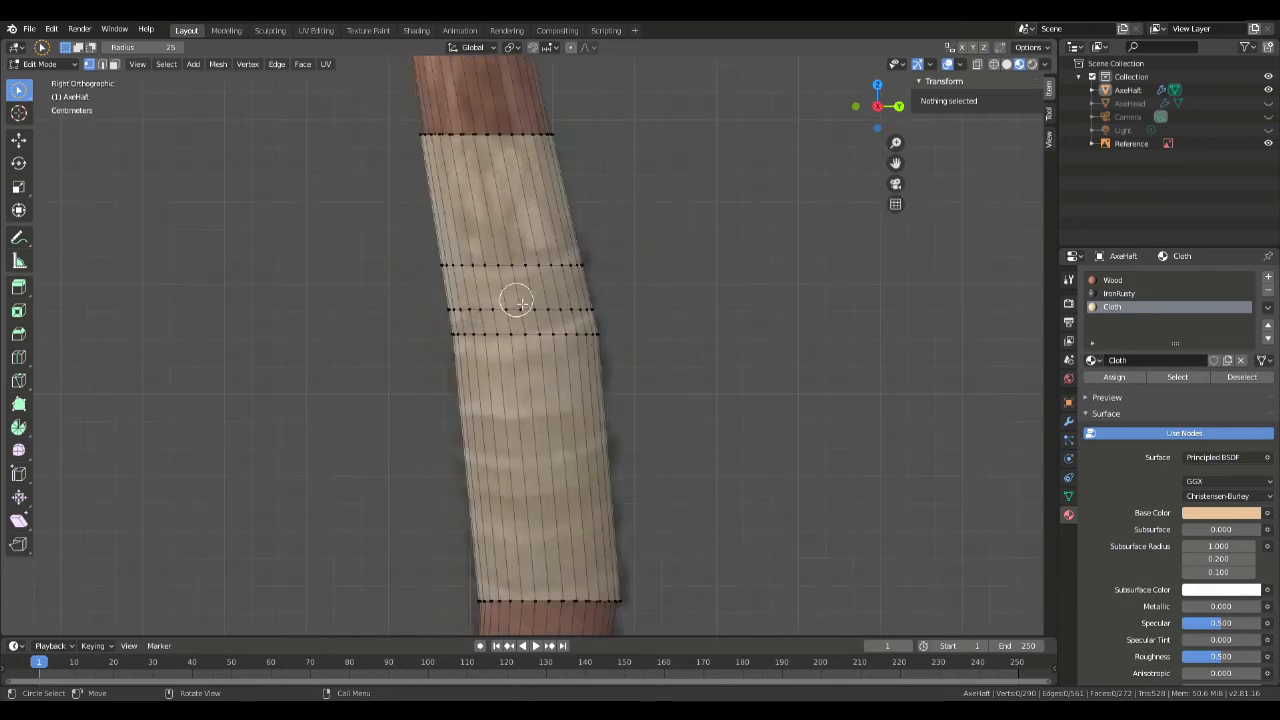
drag(640, 268, 535, 266)
key(g)
key(g)
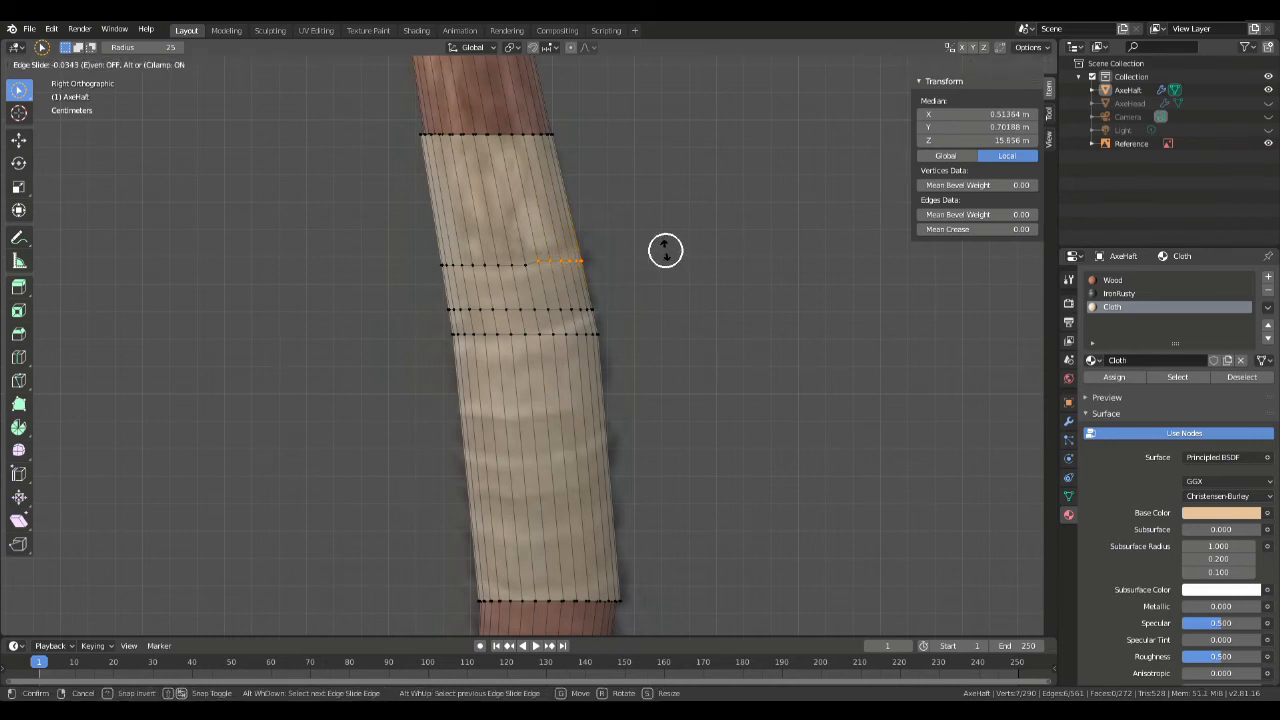
click(666, 251)
mouse_move(636, 245)
mouse_down()
mouse_move(606, 264)
mouse_move(557, 257)
mouse_move(617, 246)
mouse_move(572, 250)
mouse_up()
key(g)
key(g)
click(629, 257)
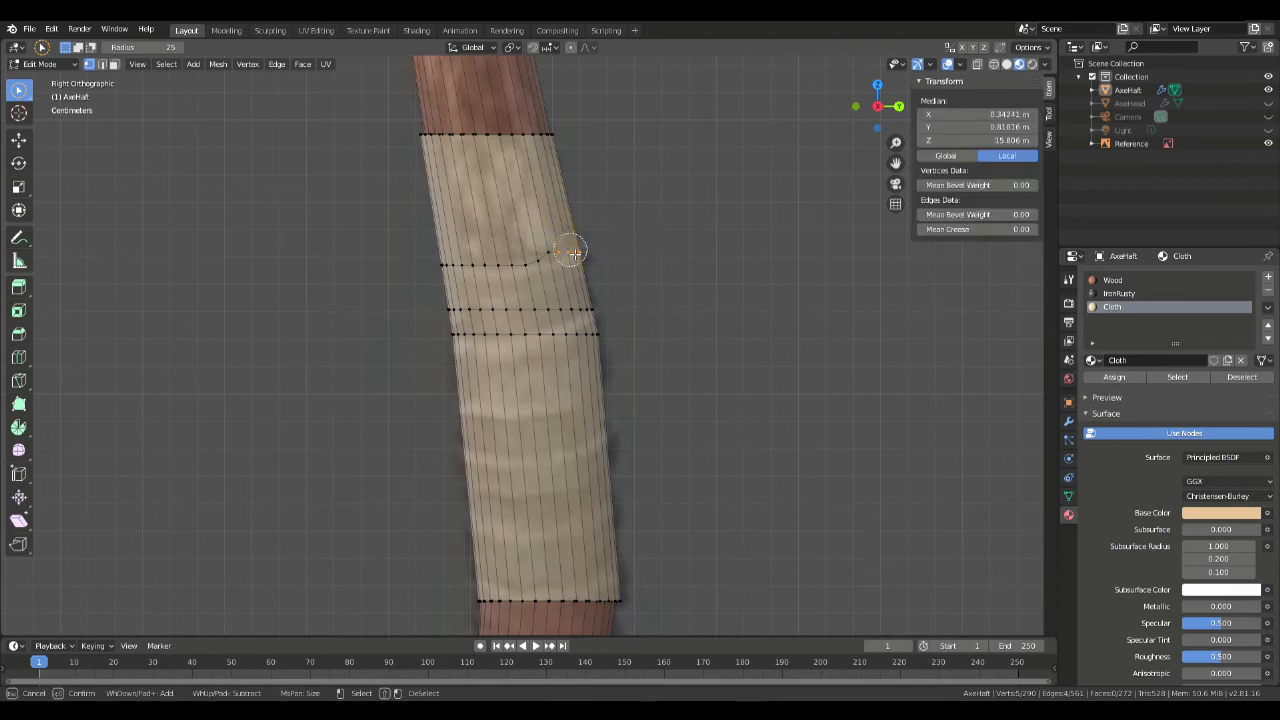
Step: Edge-slide the +Y-side vertices of the sloped upper loop further up in two stages, narrowing the selection for the second
key(g)
key(g)
click(633, 237)
mouse_move(655, 240)
mouse_down()
mouse_move(671, 243)
mouse_move(594, 243)
mouse_up()
key(g)
key(g)
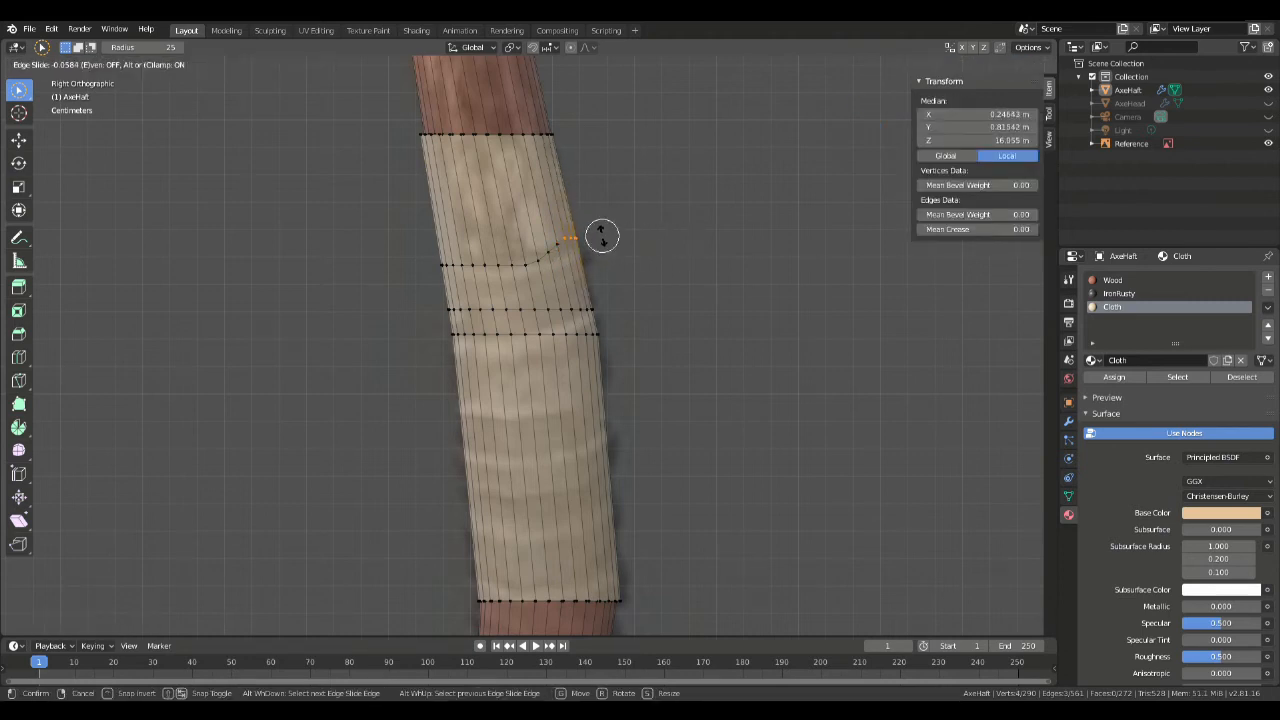
click(600, 236)
Step: Raise the outermost +Y vertices of the upper loop further in two stages, finishing with only the end pair
click(614, 240)
drag(614, 240, 589, 237)
key(g)
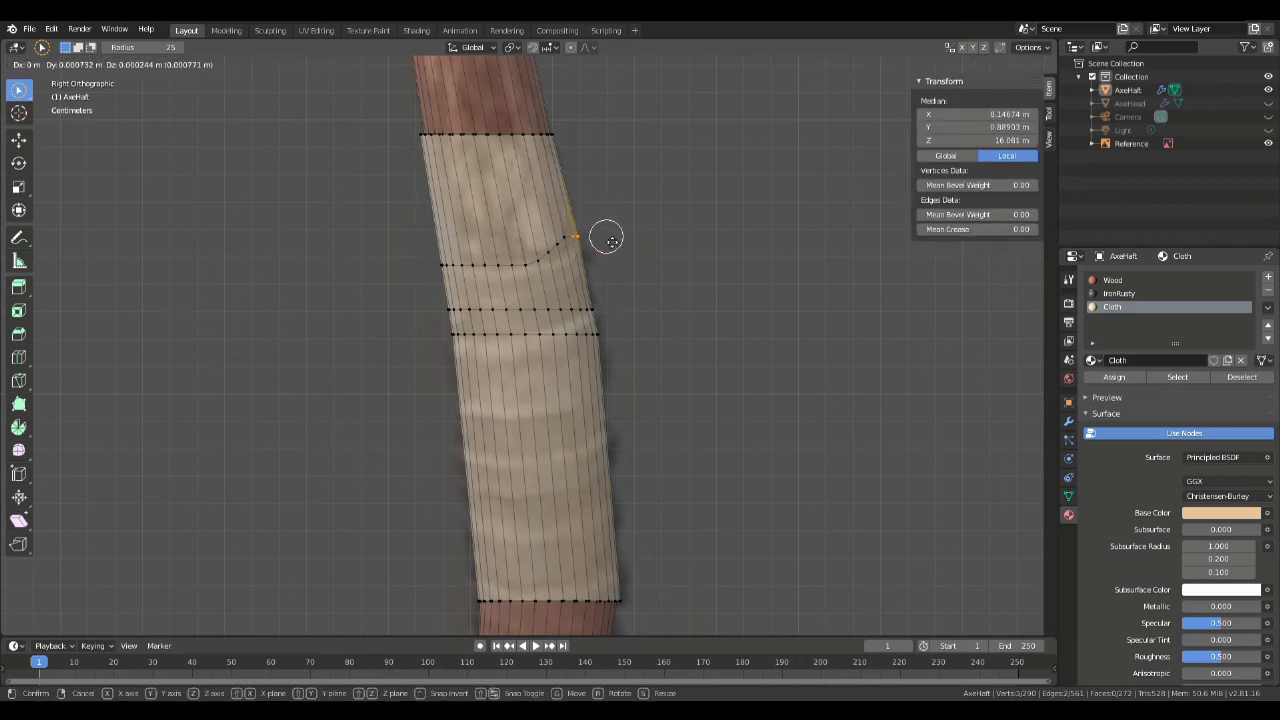
click(606, 229)
click(651, 243)
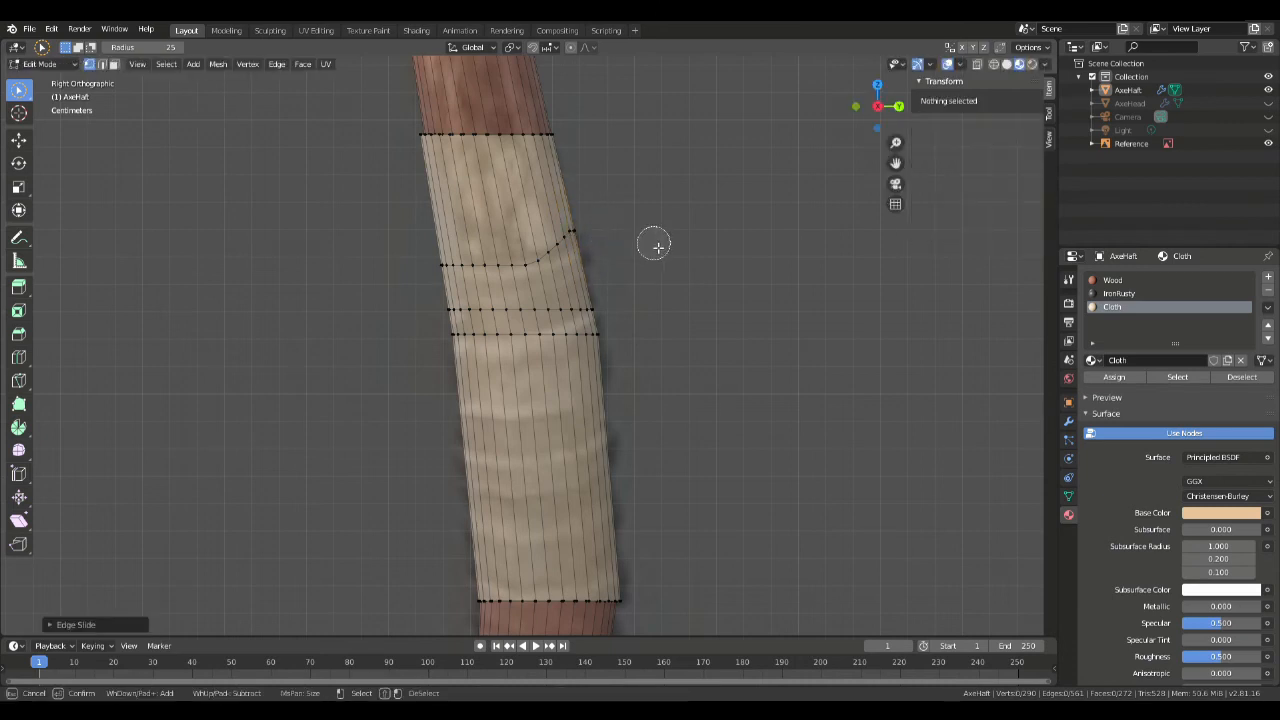
click(594, 231)
key(g)
click(617, 229)
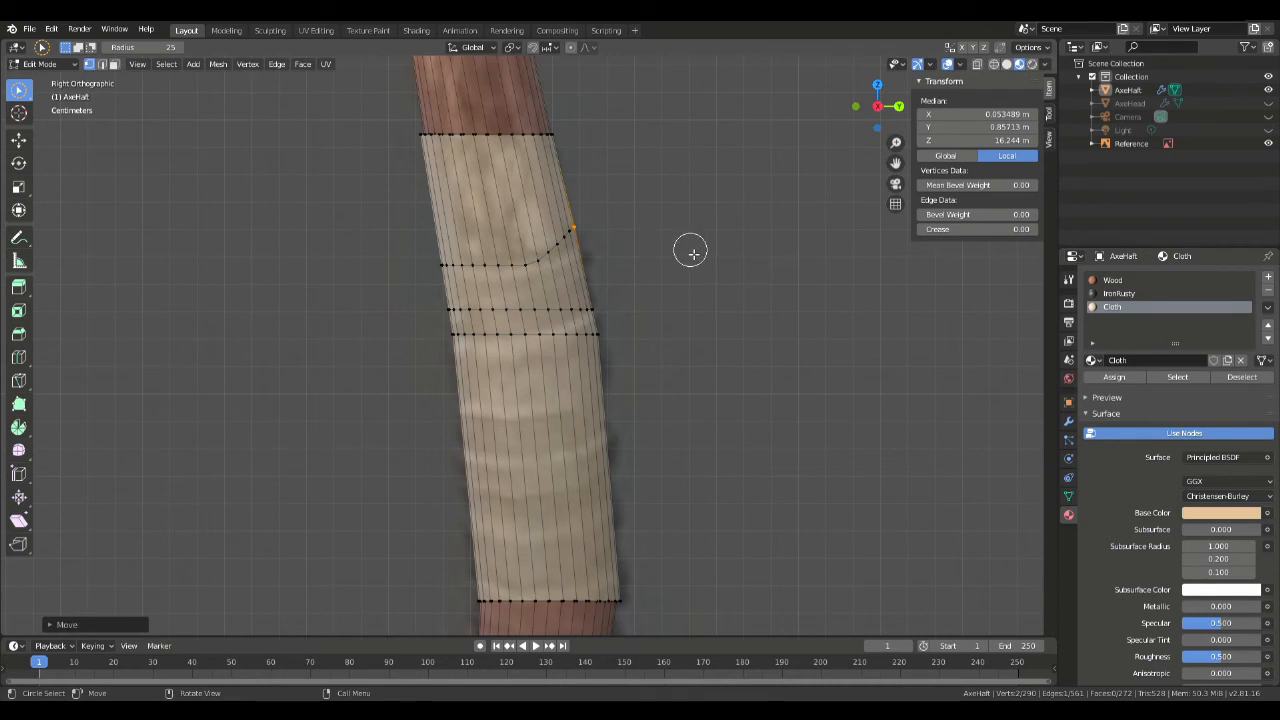
Step: Edge-slide the three vertices at the upper loop's -Y end slightly upward
click(421, 264)
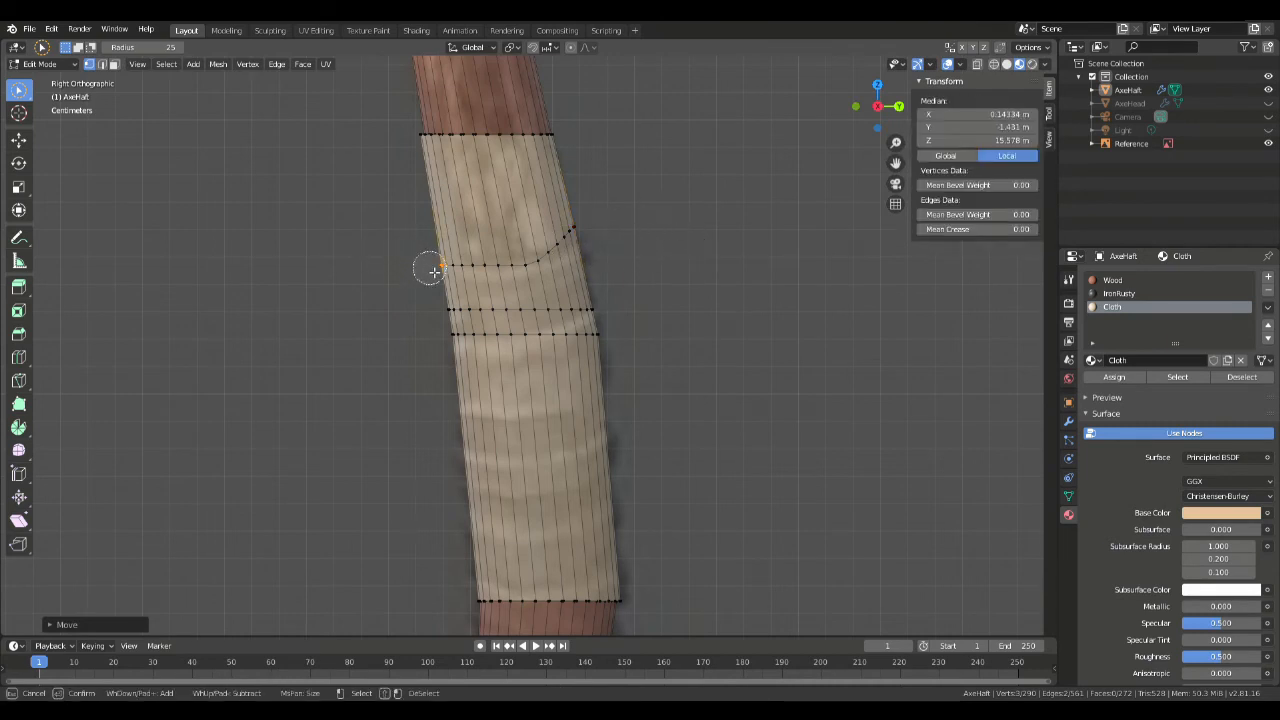
key(g)
key(g)
click(421, 264)
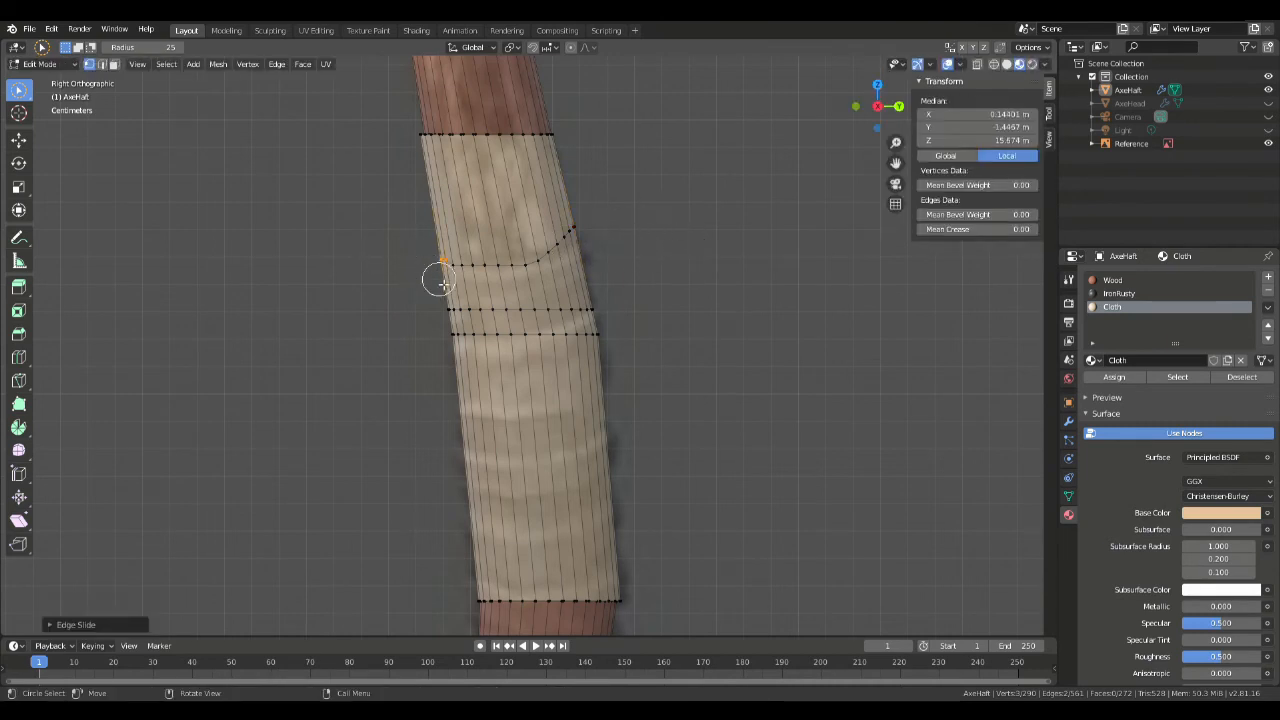
Step: Slide the upper loop's middle vertices slightly down, then lower the adjacent single vertex to round the dip
click(488, 260)
key(g)
key(g)
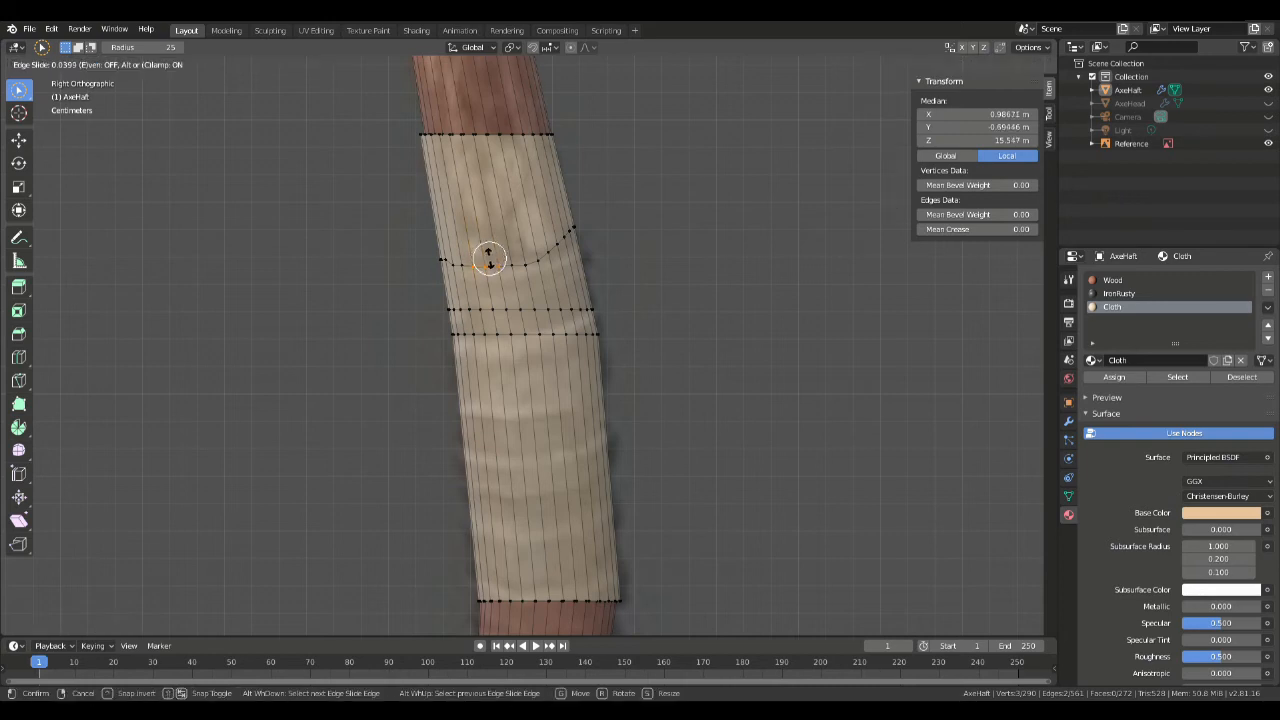
click(491, 259)
click(507, 254)
key(g)
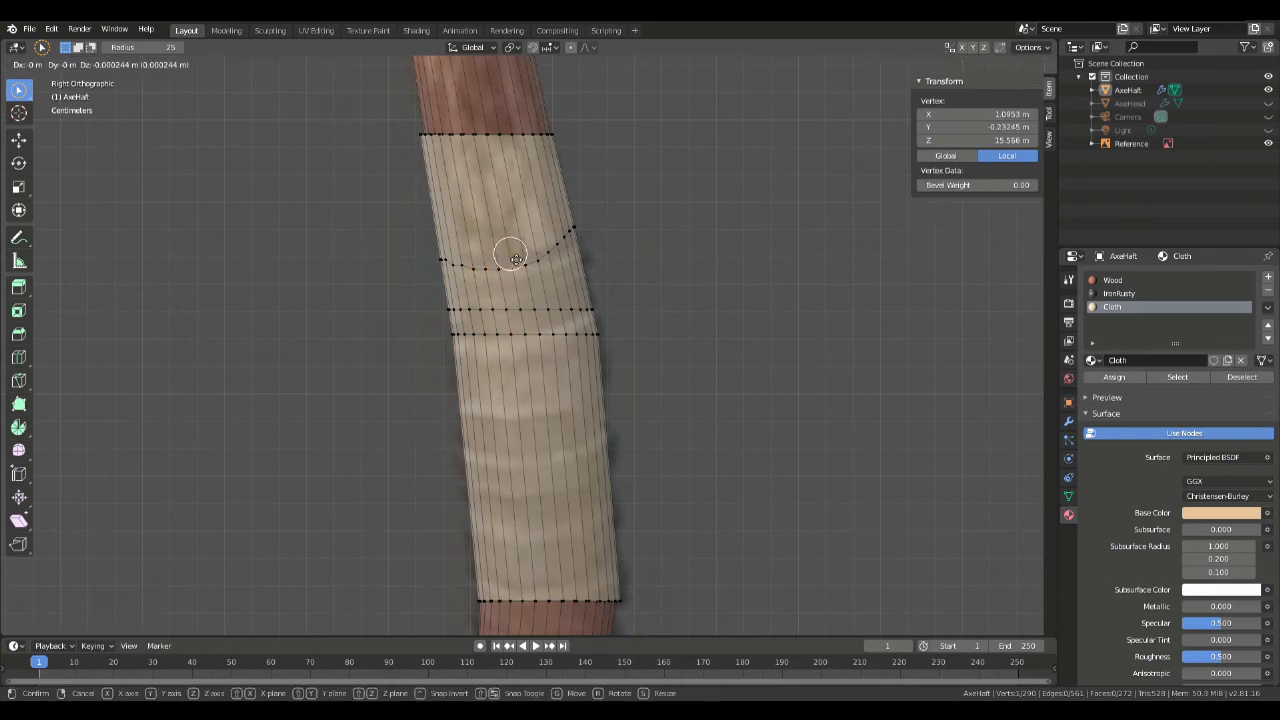
click(512, 262)
Step: Adjust the single vertex near the upper loop's -Y end with a vertex slide to smooth the curve
key(g)
key(g)
click(462, 262)
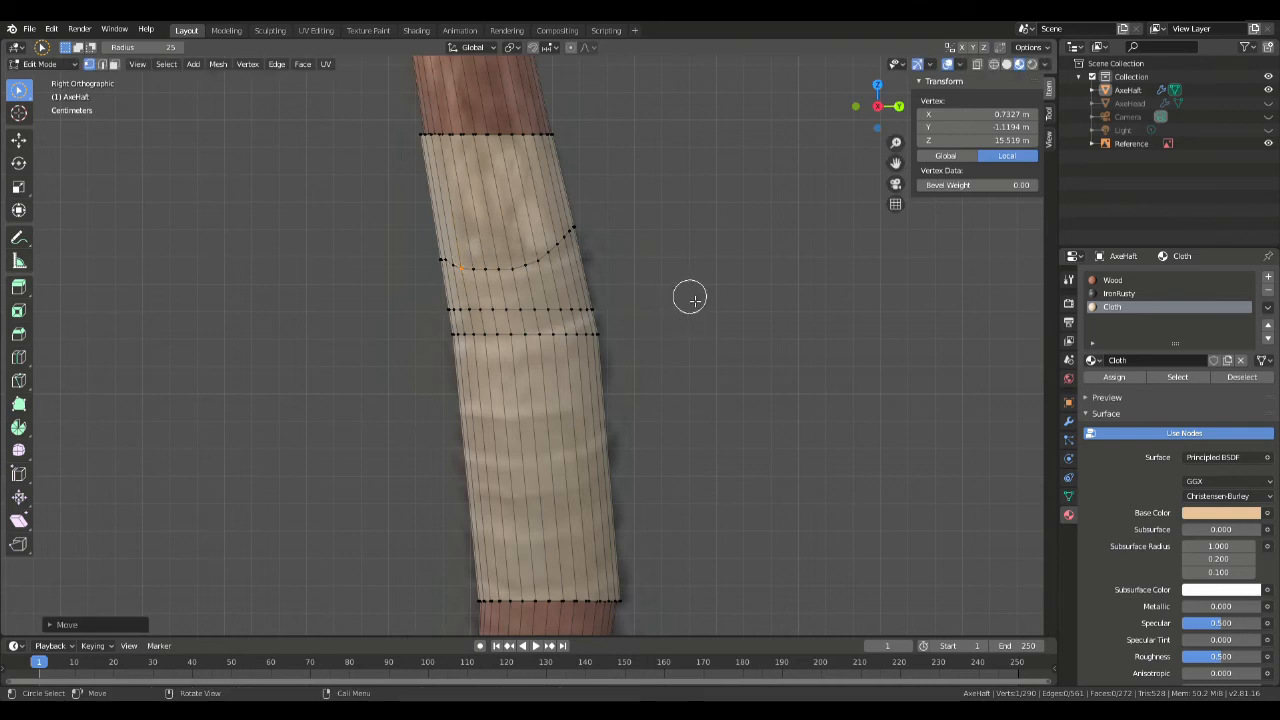
key(g)
key(g)
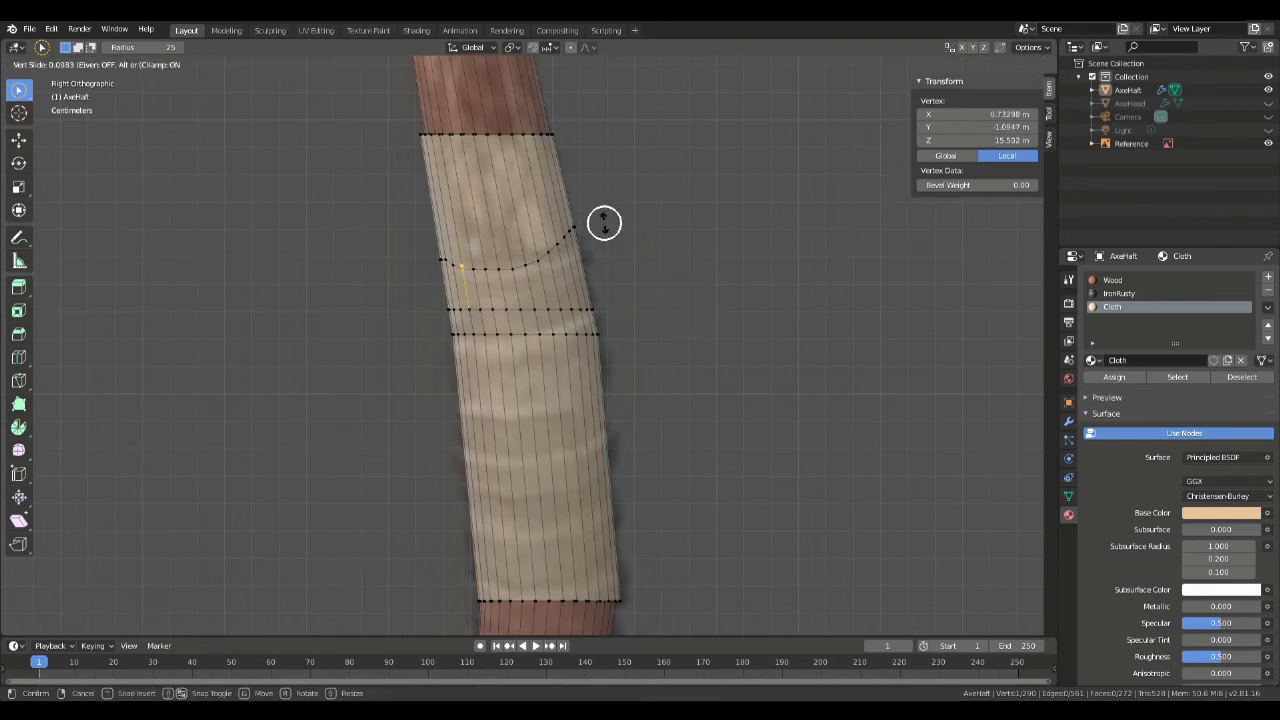
click(603, 224)
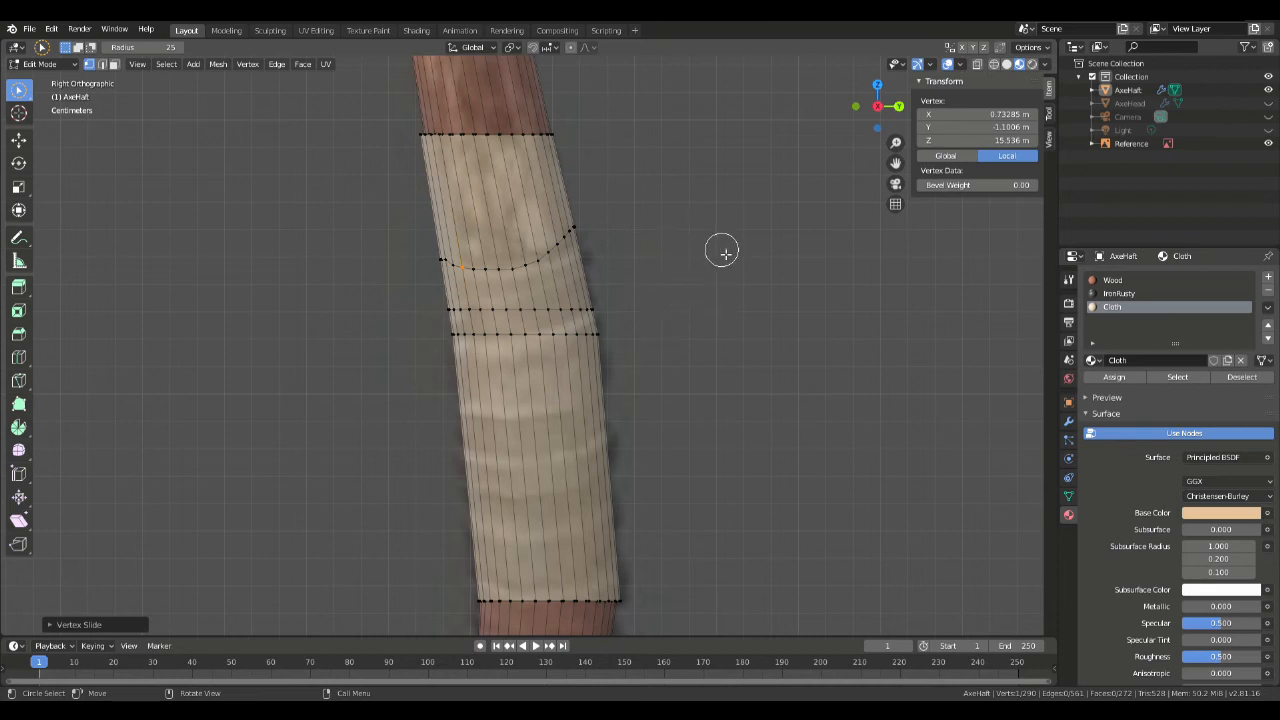
Step: Raise the right-hand vertices of the straight loop below the curved one in stages, following the cloth fold
mouse_move(613, 306)
mouse_down()
mouse_move(544, 309)
mouse_move(583, 286)
mouse_move(564, 291)
mouse_up()
key(g)
key(g)
click(768, 272)
key(g)
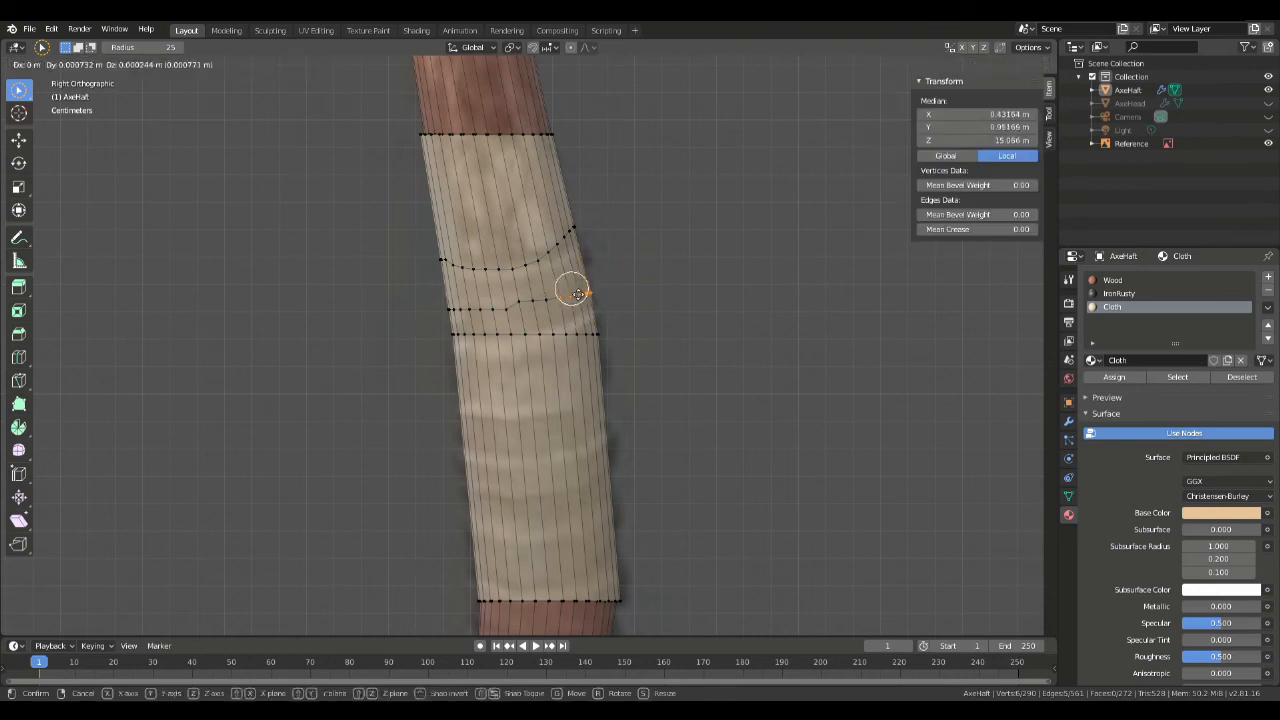
click(578, 274)
drag(642, 254, 588, 280)
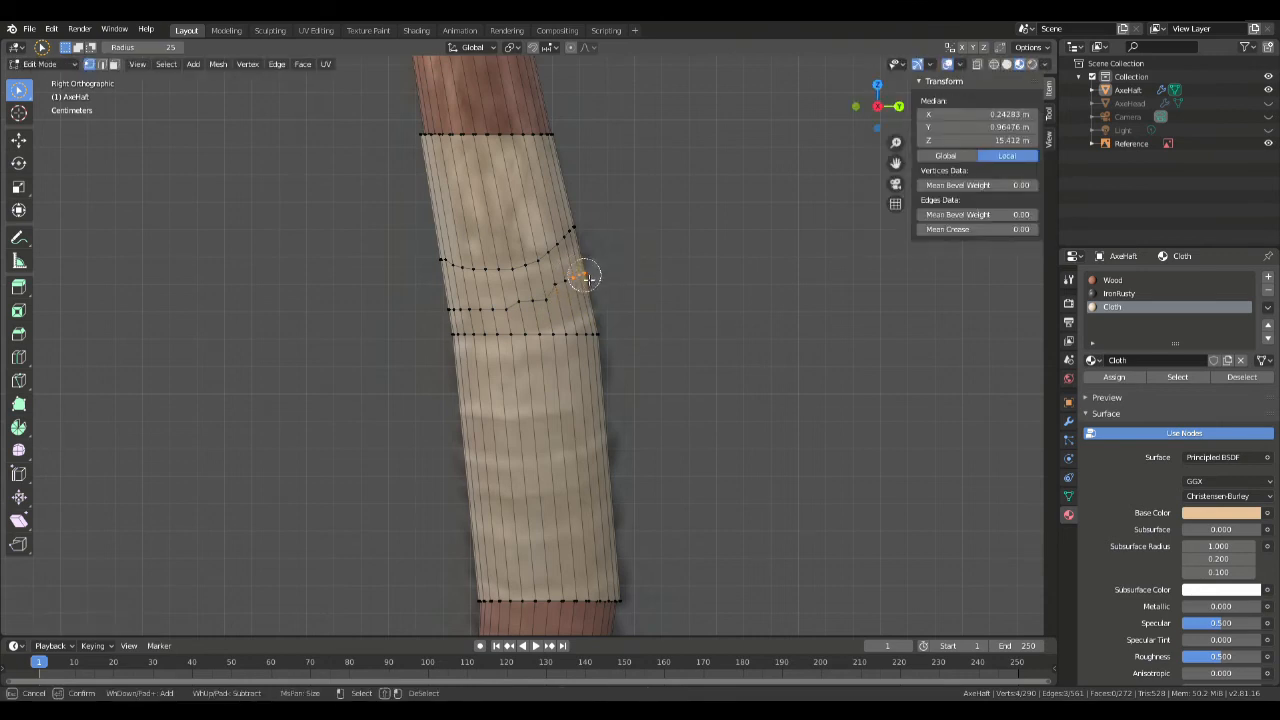
key(g)
click(594, 264)
Step: Slide the individual uneven vertices of that second loop upward along their edges to smooth its curve
click(554, 305)
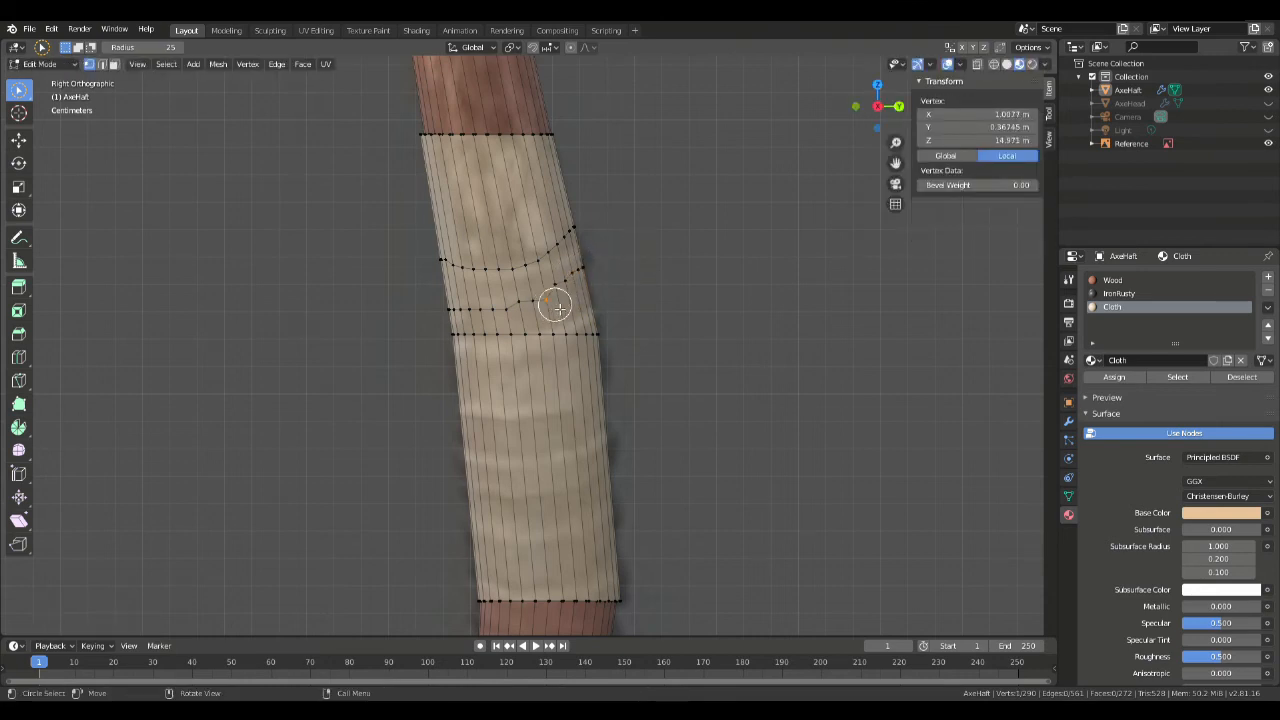
key(g)
key(g)
click(566, 302)
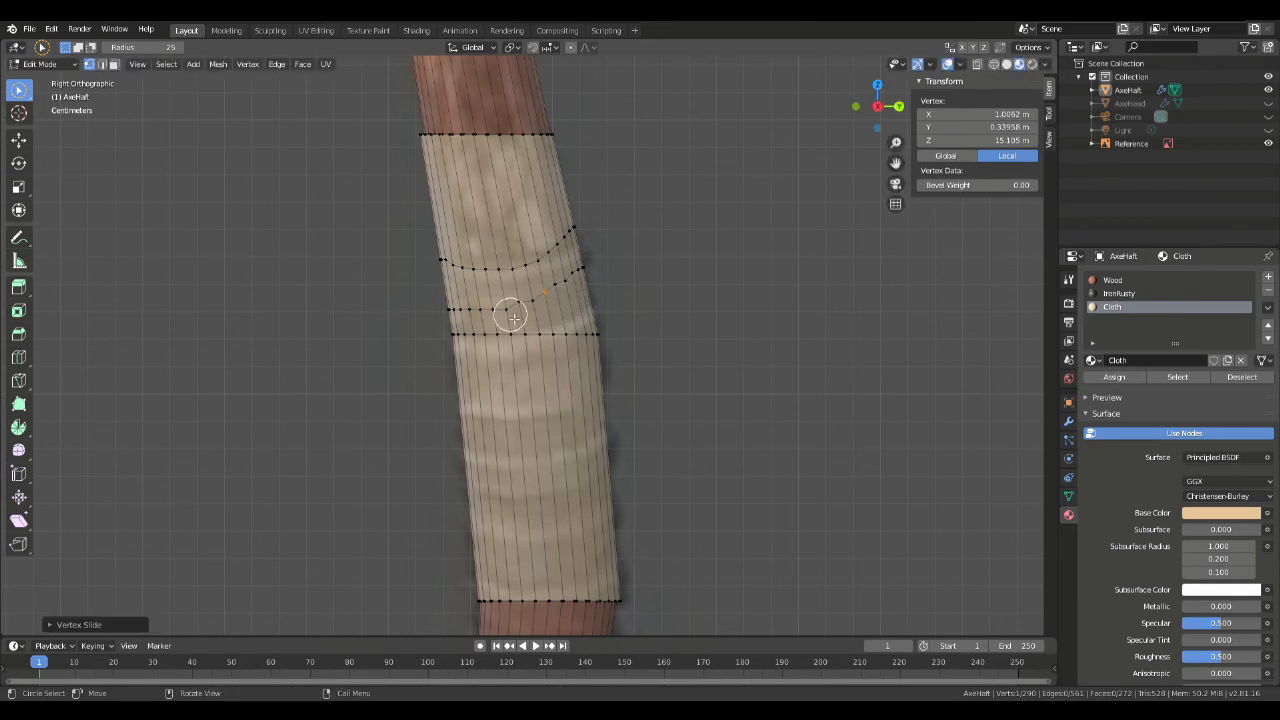
drag(18, 90, 72, 121)
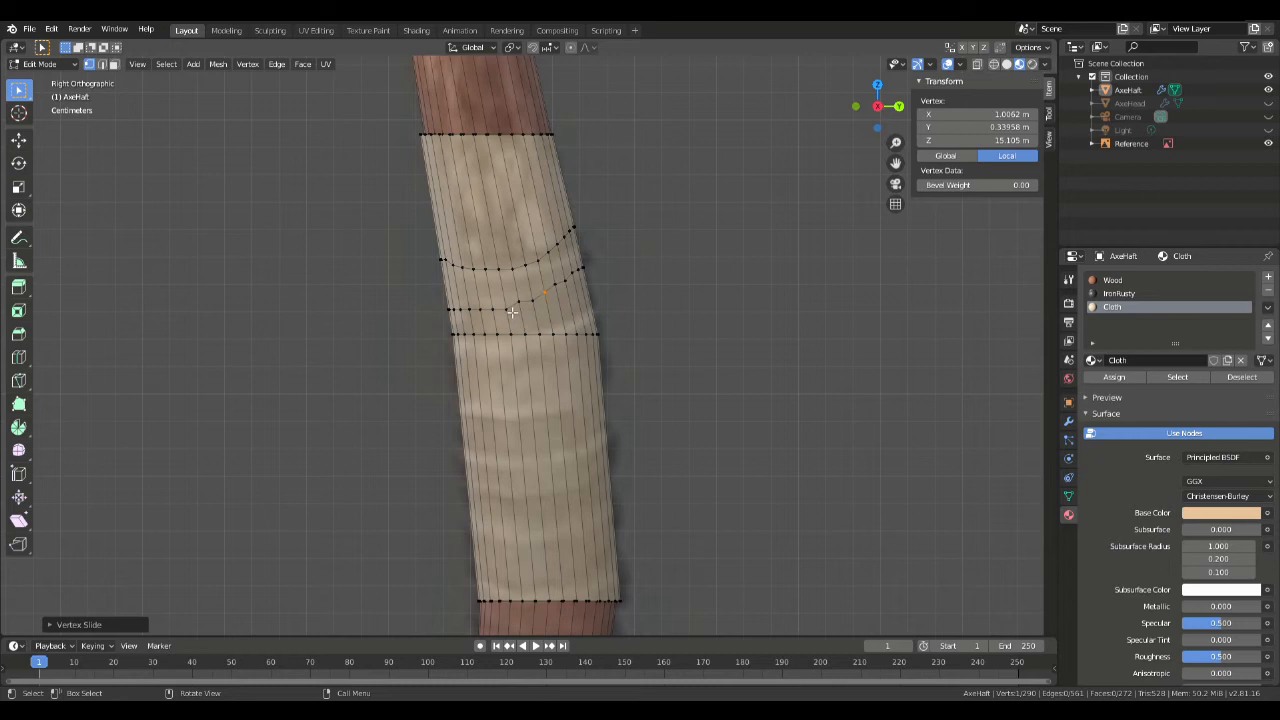
key(g)
key(g)
click(534, 303)
middle_drag(534, 303, 717, 270)
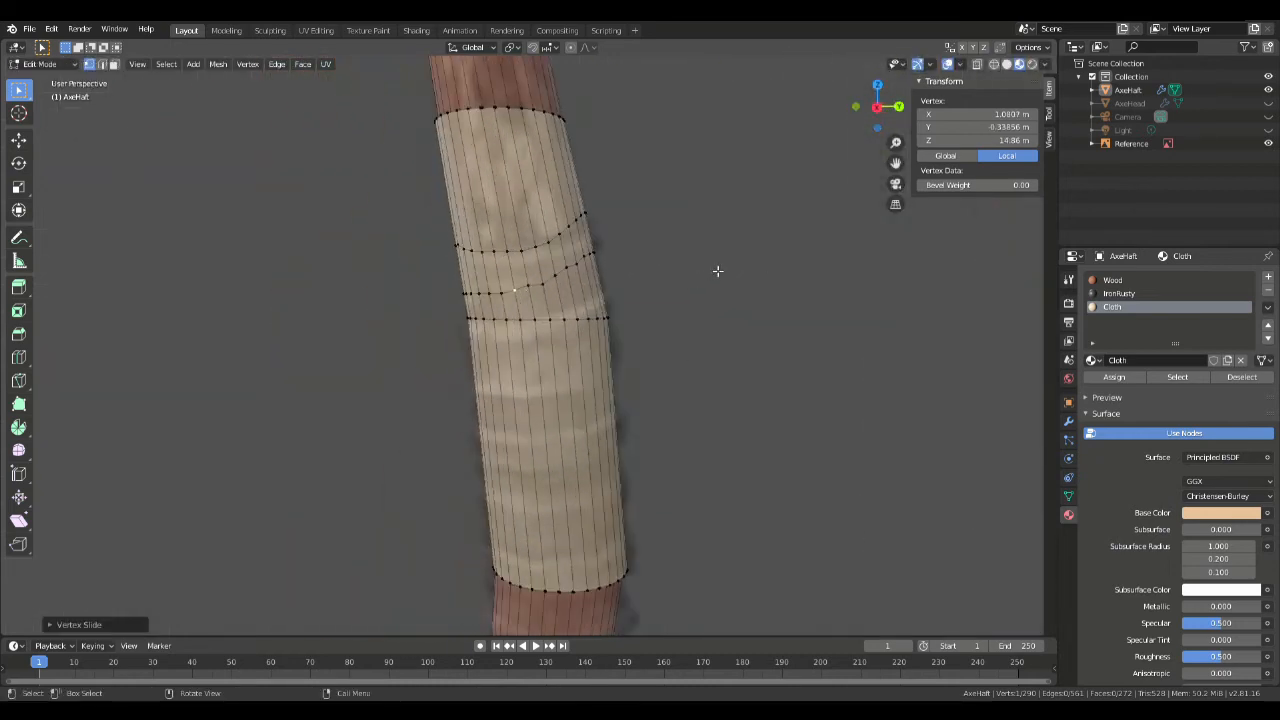
click(546, 290)
key(g)
key(g)
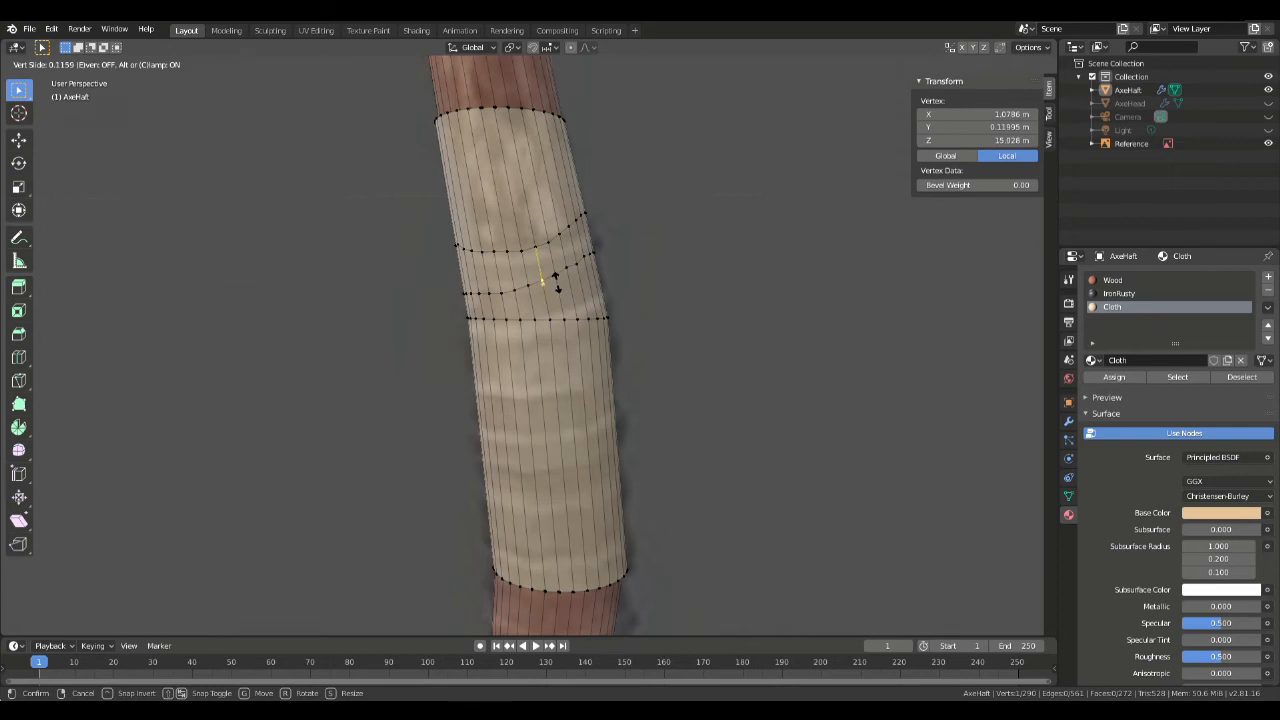
click(560, 287)
click(682, 291)
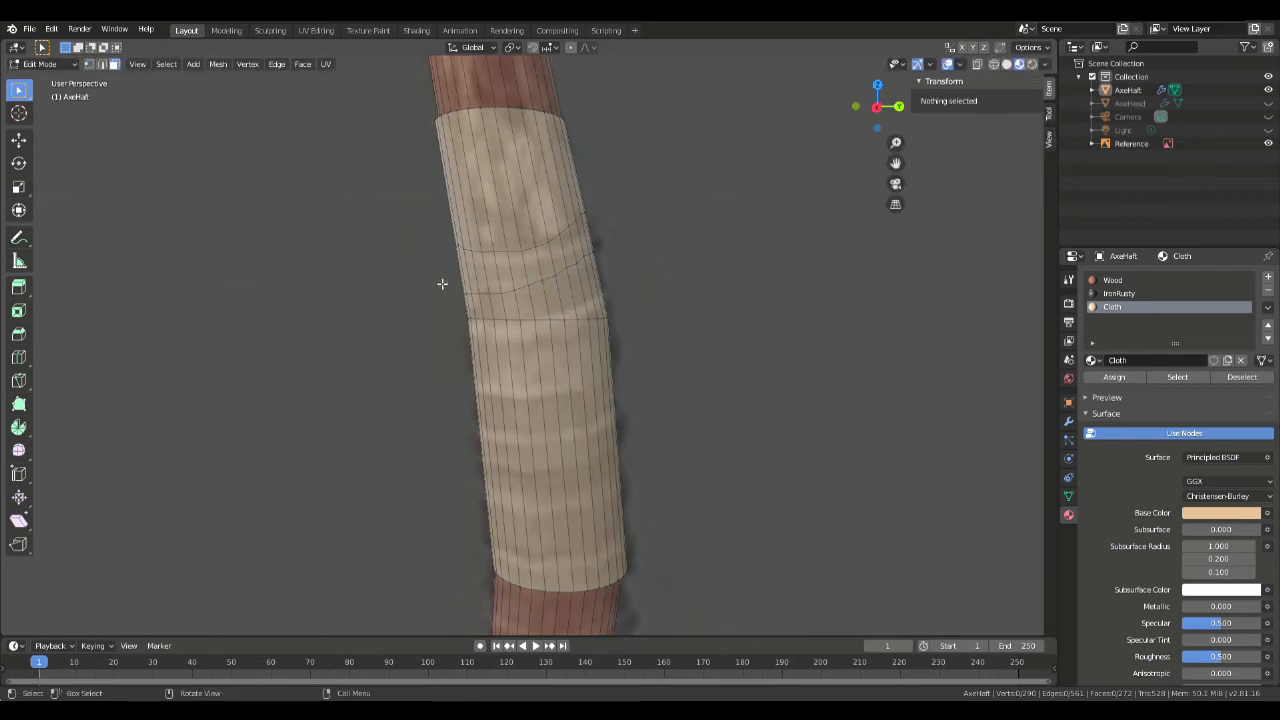
Step: Extrude the ring of cloth faces between the two curved loops in place and scale it slightly outward with global Z locked
drag(21, 98, 74, 149)
scroll(505, 286, down, 2)
scroll(503, 283, up, 3)
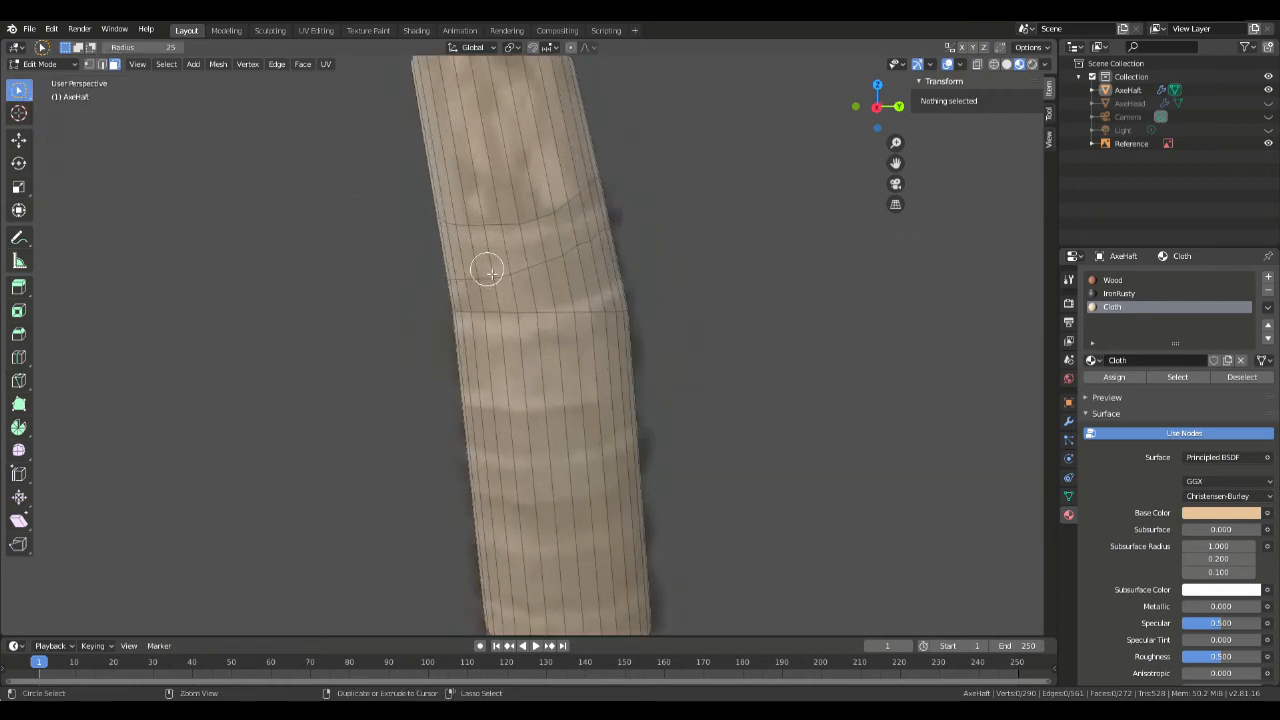
mouse_move(436, 251)
mouse_down()
mouse_move(500, 256)
mouse_move(566, 238)
mouse_move(592, 212)
mouse_move(607, 227)
mouse_up()
mouse_move(588, 284)
ctrl+mouse_down()
mouse_move(578, 294)
mouse_move(614, 284)
ctrl+mouse_up()
mouse_move(614, 278)
middle_down()
mouse_move(695, 266)
mouse_move(491, 316)
middle_up()
scroll(737, 274, down, 3)
middle_drag(491, 316, 542, 284)
key(KP_3)
shift+middle_drag(432, 381, 492, 338)
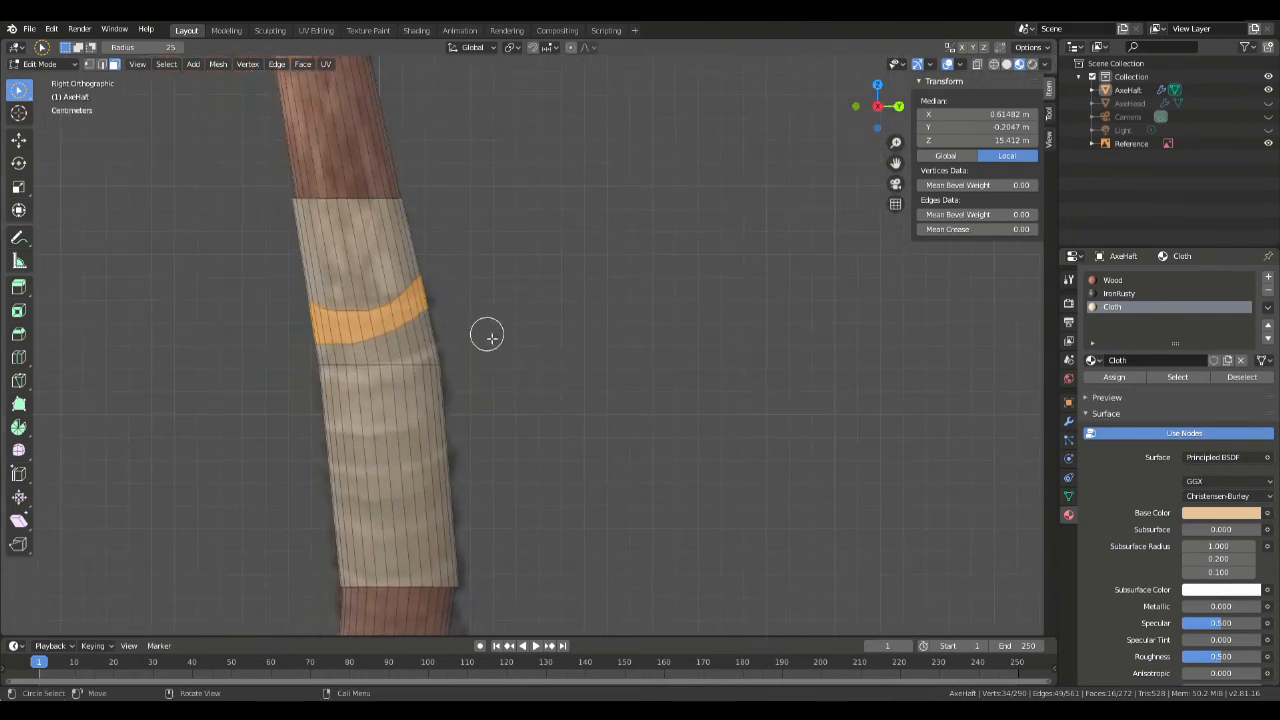
key(e)
right_click(487, 336)
key(s)
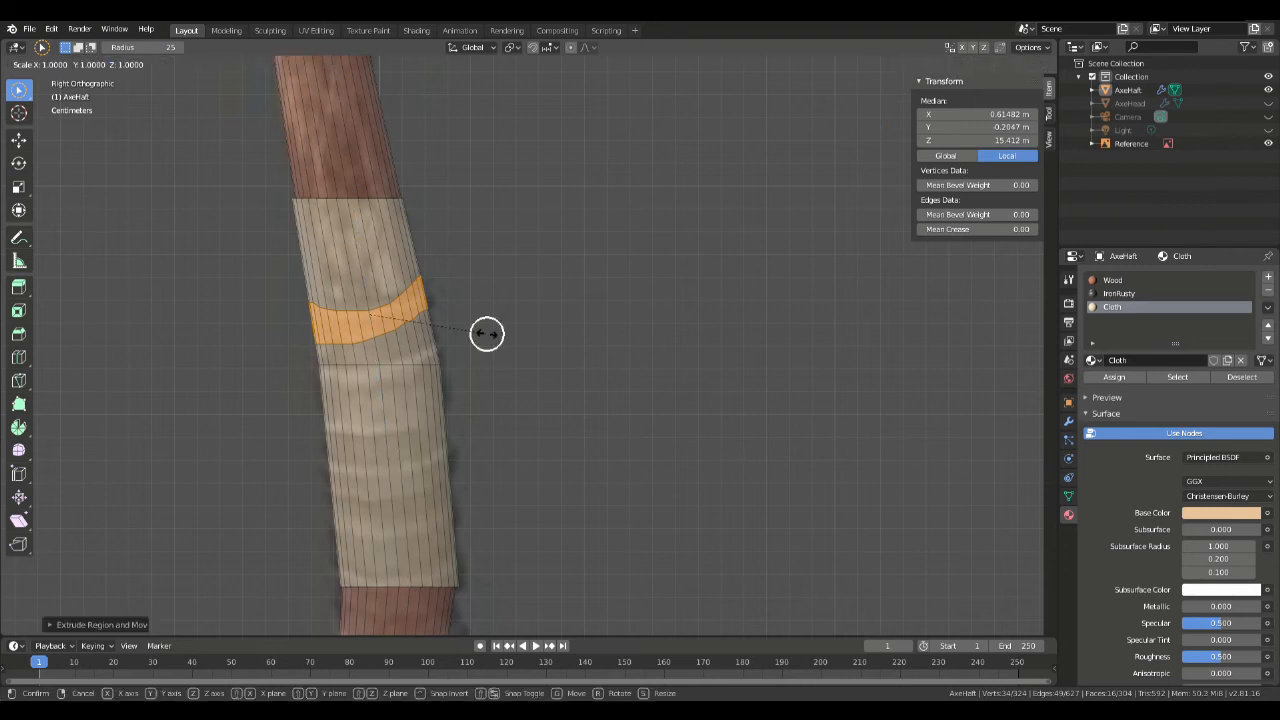
key(z)
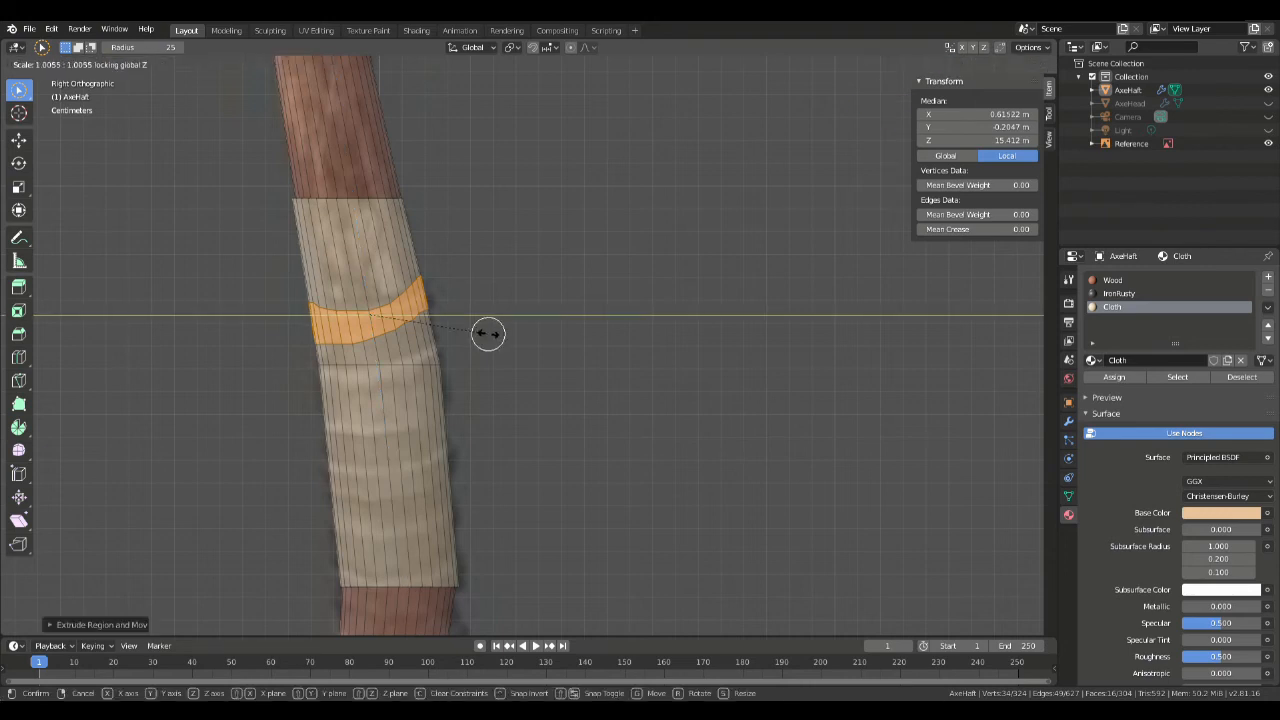
click(493, 334)
middle_drag(493, 334, 380, 245)
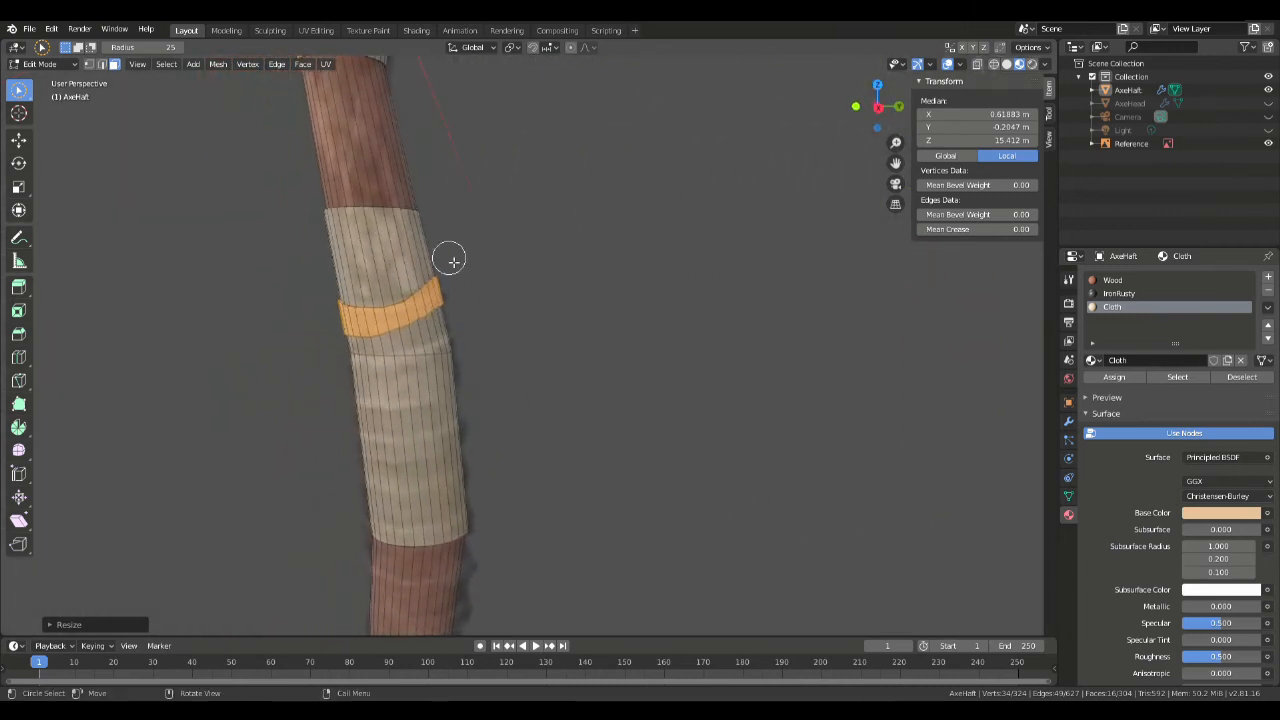
click(577, 284)
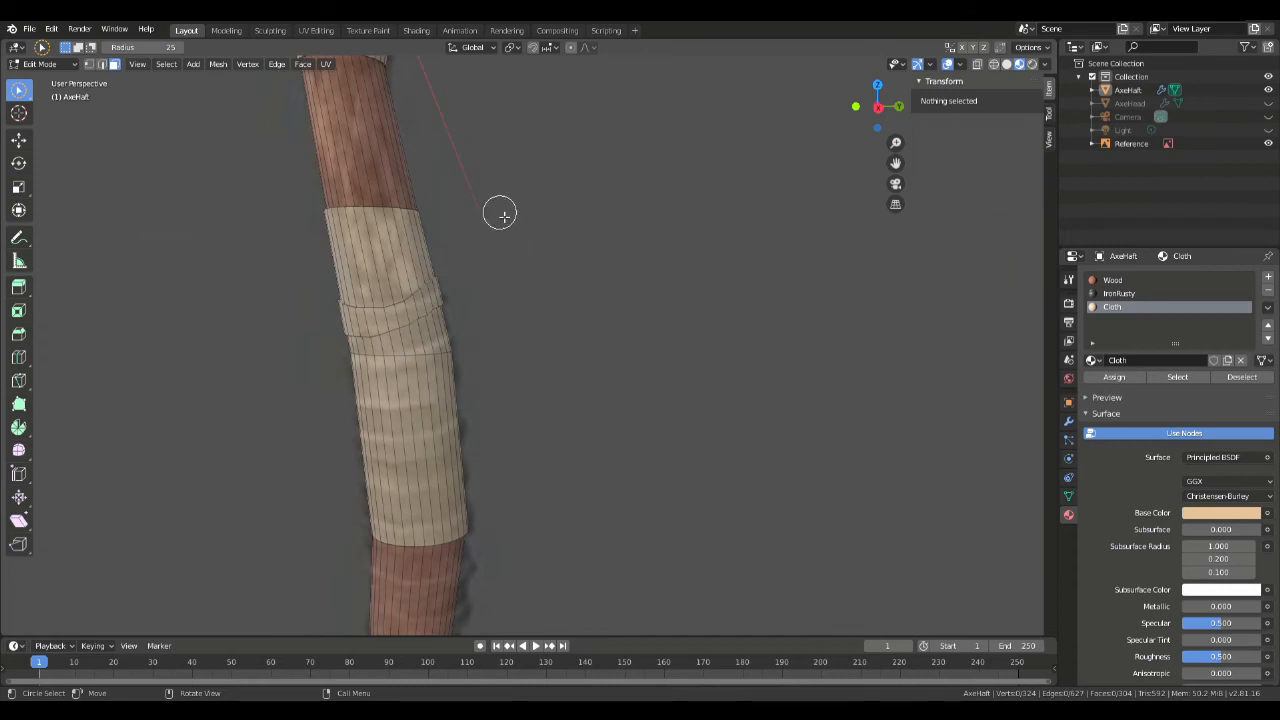
Step: Add a loop cut across the upper cloth section and slide it up towards the wood border
scroll(539, 244, up, 1)
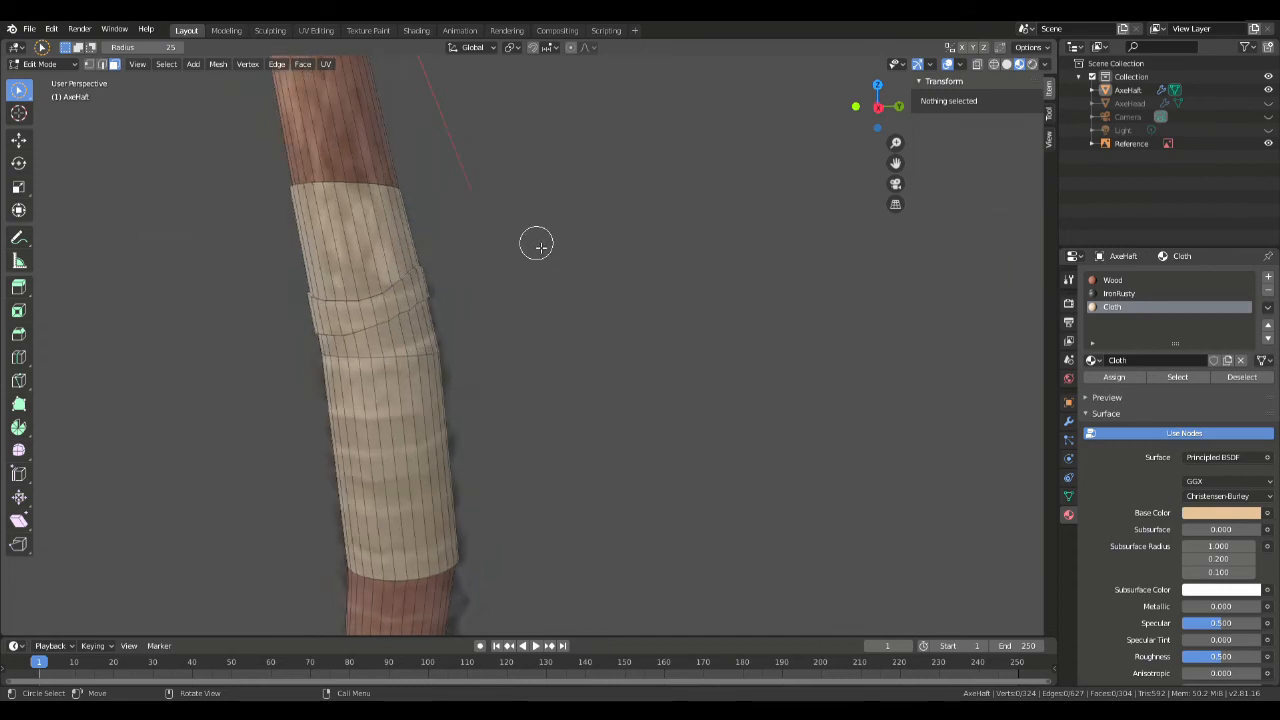
key(KP_1)
key(KP_3)
key(ctrl+r)
click(330, 224)
click(338, 208)
Step: Extrude the band of cloth faces between the new loop and the upper wood border in place and scale it slightly outward
mouse_move(338, 208)
mouse_down()
mouse_move(251, 194)
mouse_move(395, 190)
mouse_up()
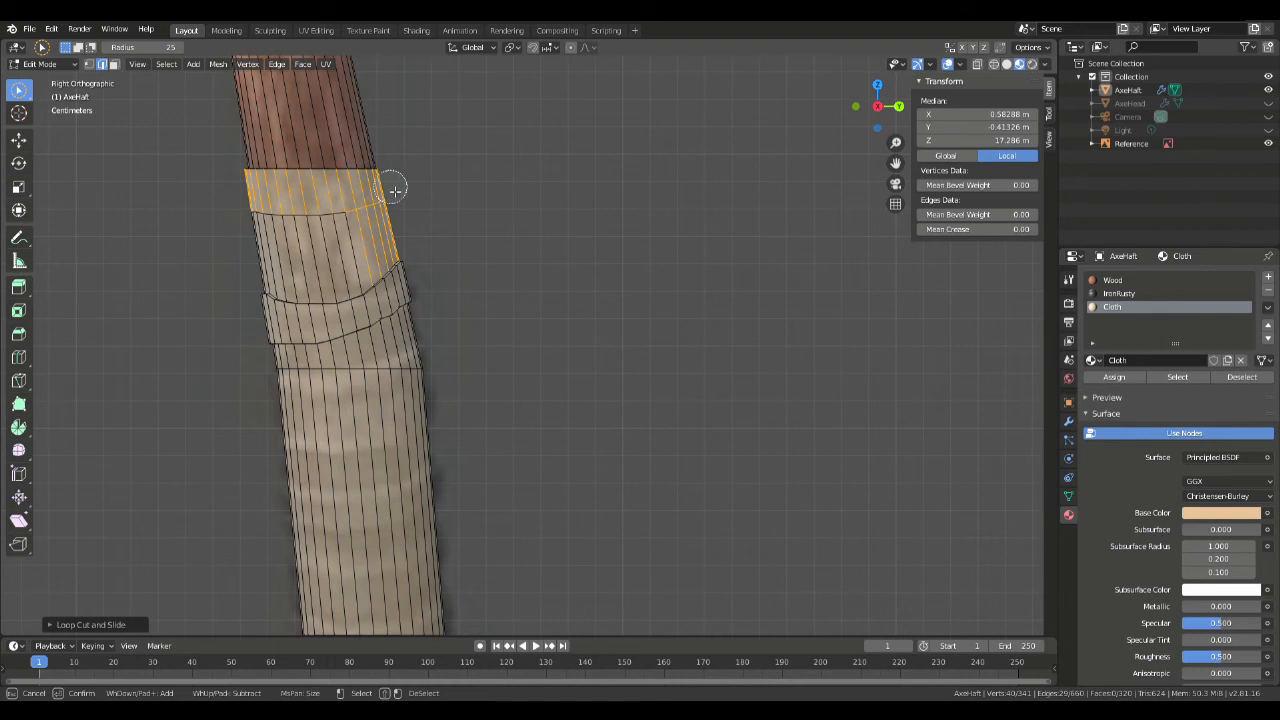
middle_drag(531, 194, 534, 188)
ctrl+drag(347, 273, 440, 262)
mouse_move(505, 252)
middle_down()
mouse_move(371, 266)
mouse_move(506, 272)
middle_up()
key(3)
drag(289, 187, 480, 187)
click(417, 250)
drag(300, 203, 434, 223)
ctrl+drag(264, 258, 449, 244)
key(Escape)
mouse_move(534, 230)
middle_down()
mouse_move(366, 246)
mouse_move(583, 217)
mouse_move(546, 221)
middle_up()
key(KP_3)
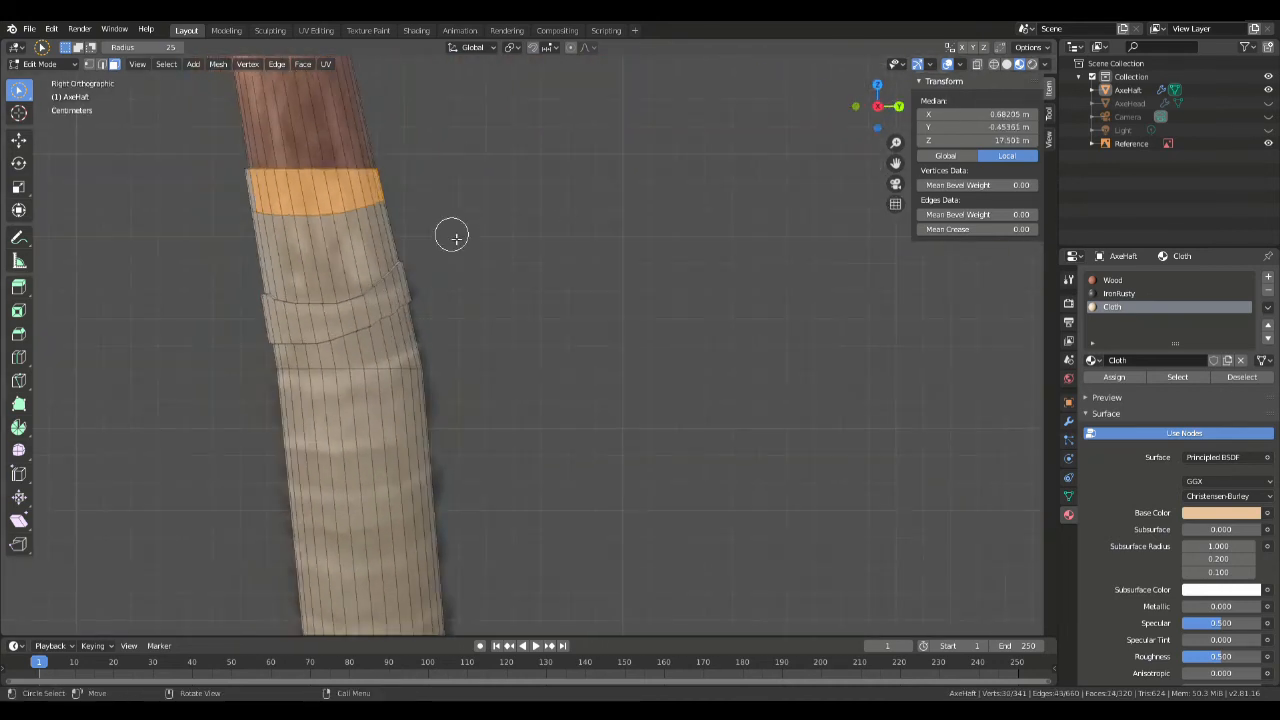
key(e)
click(432, 148)
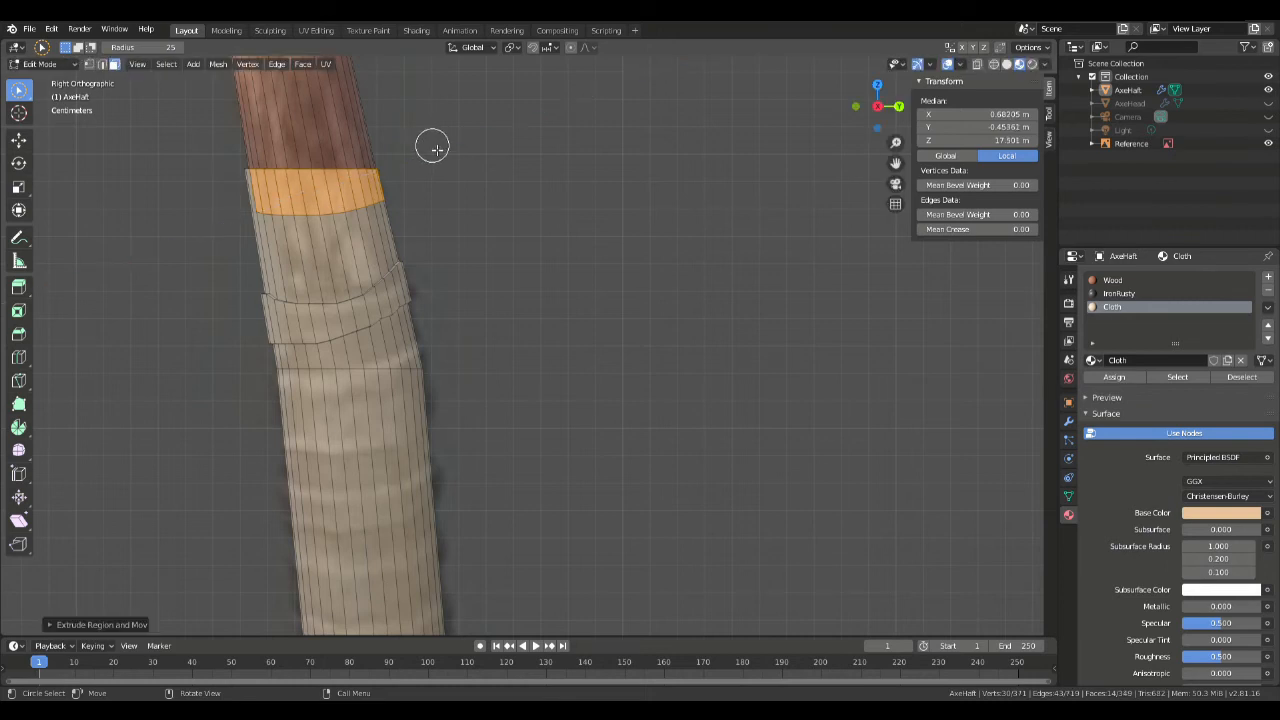
key(s)
click(445, 147)
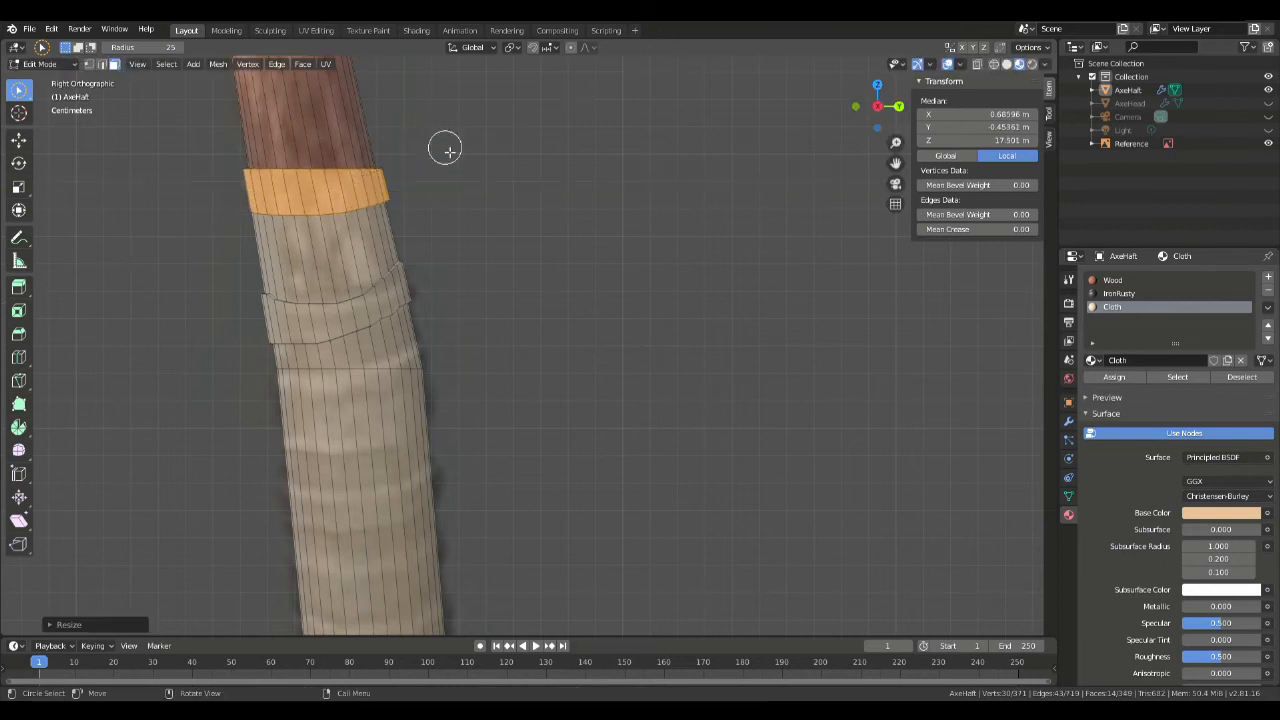
Step: Add two evenly spaced loop cuts across the long cloth section above the lower wood
middle_drag(454, 209, 357, 317)
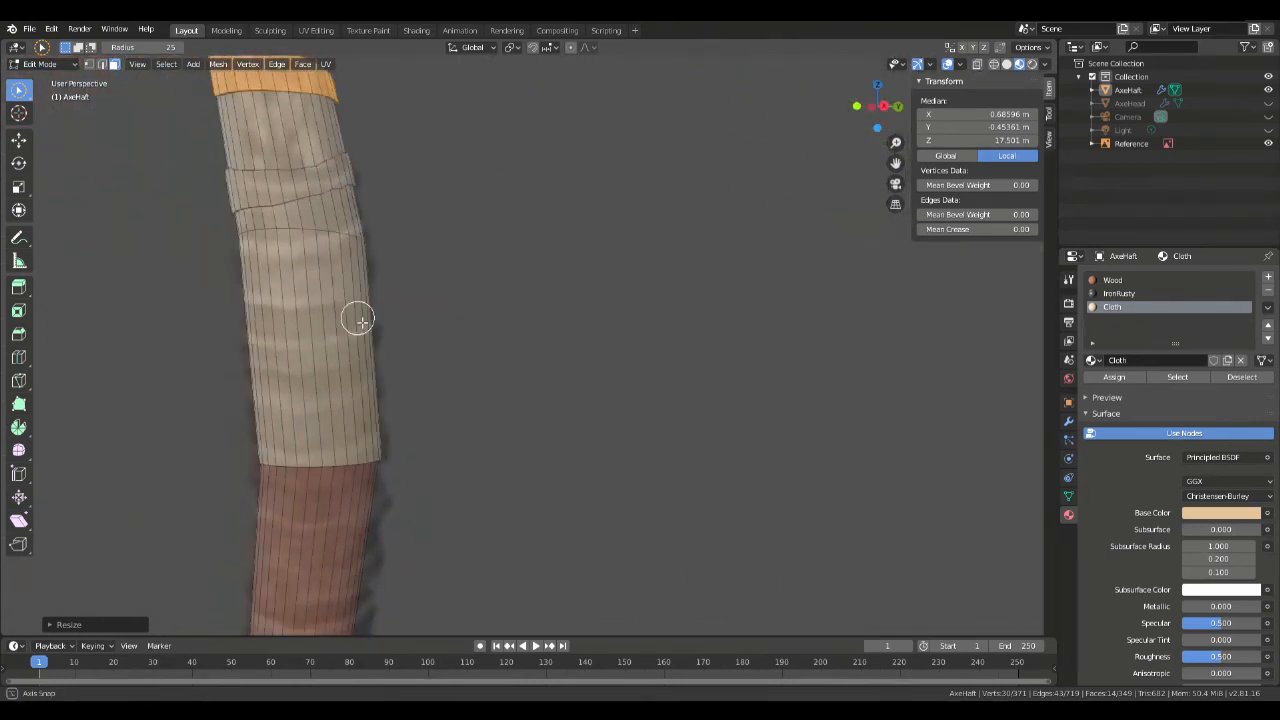
key(KP_1)
key(KP_3)
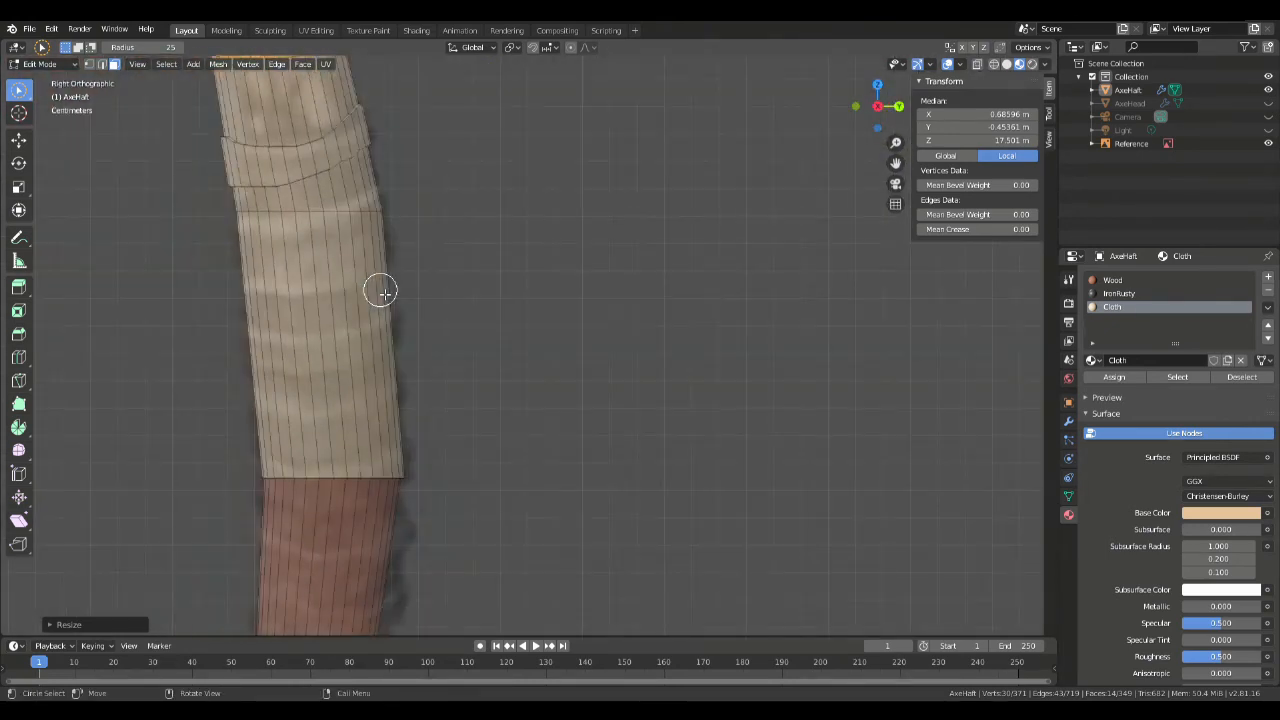
key(ctrl+r)
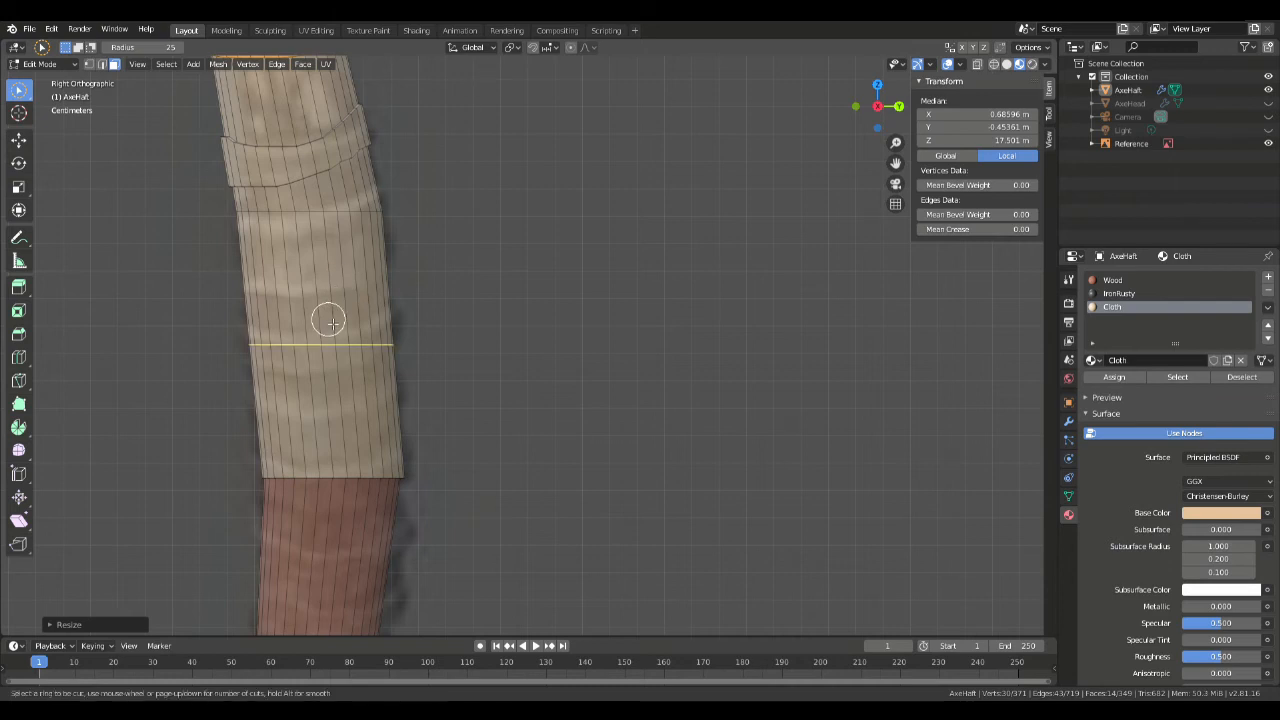
scroll(340, 368, up, 1)
click(340, 370)
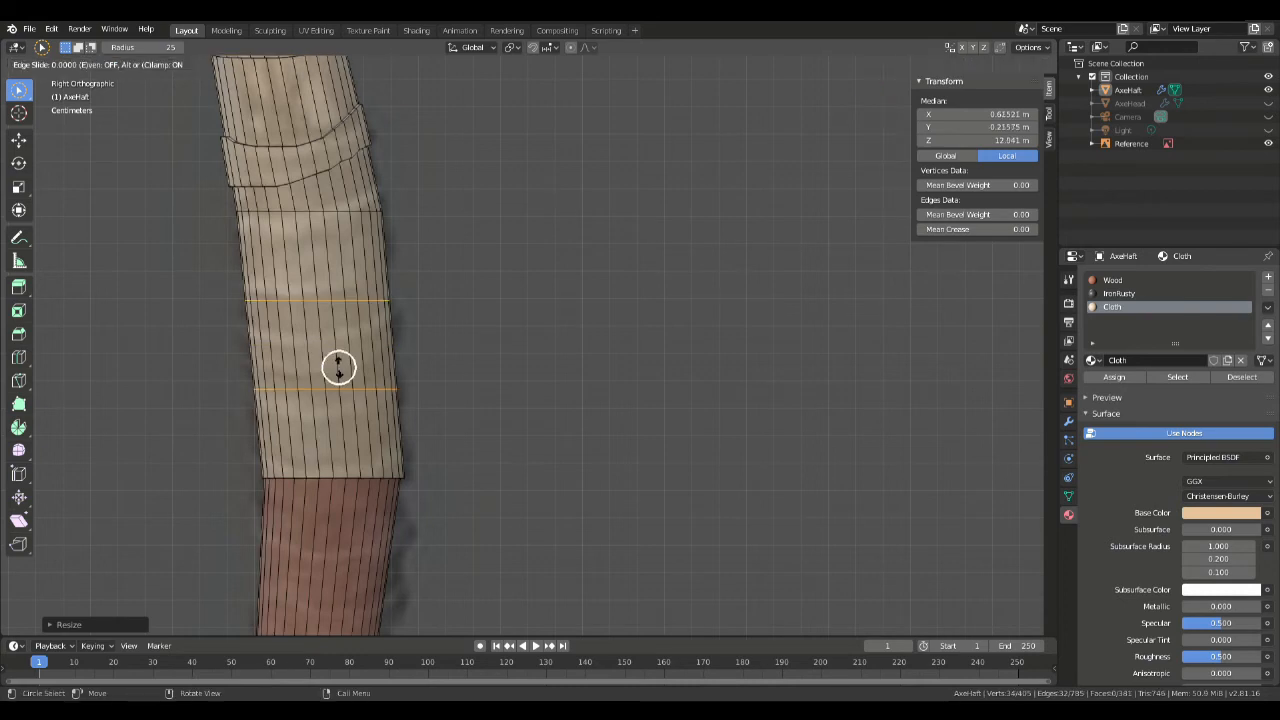
right_click(340, 367)
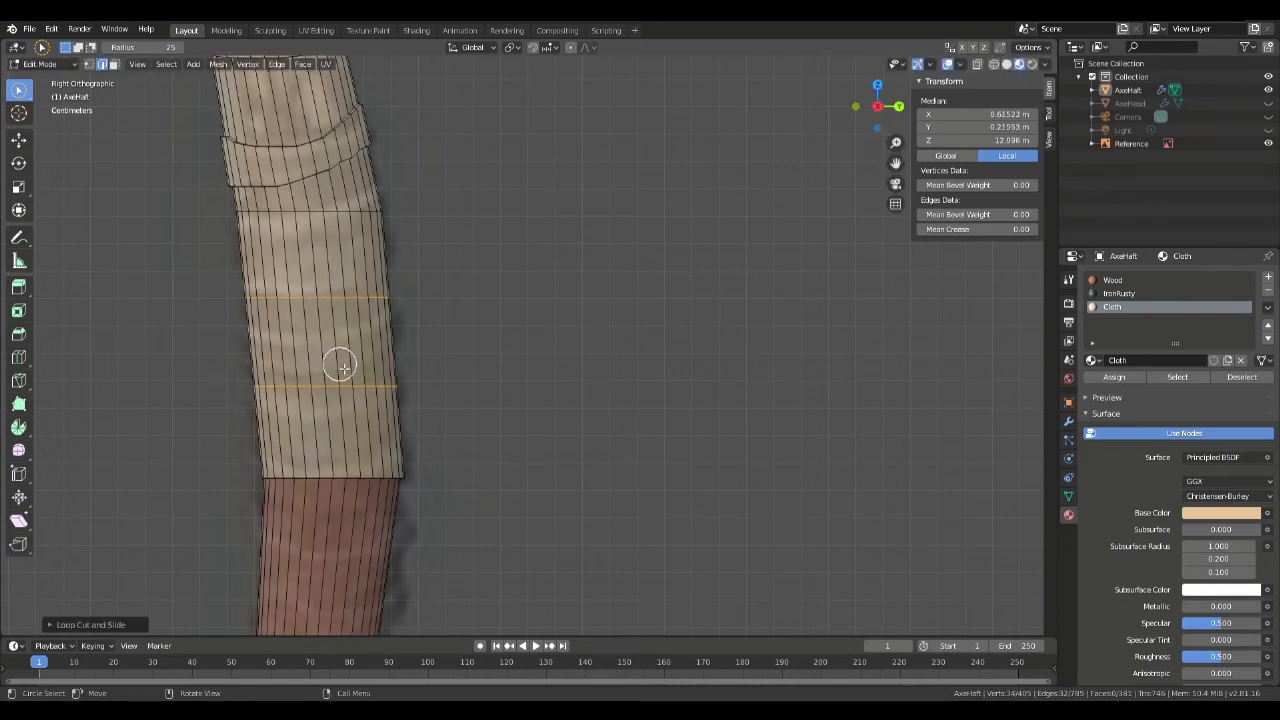
click(218, 403)
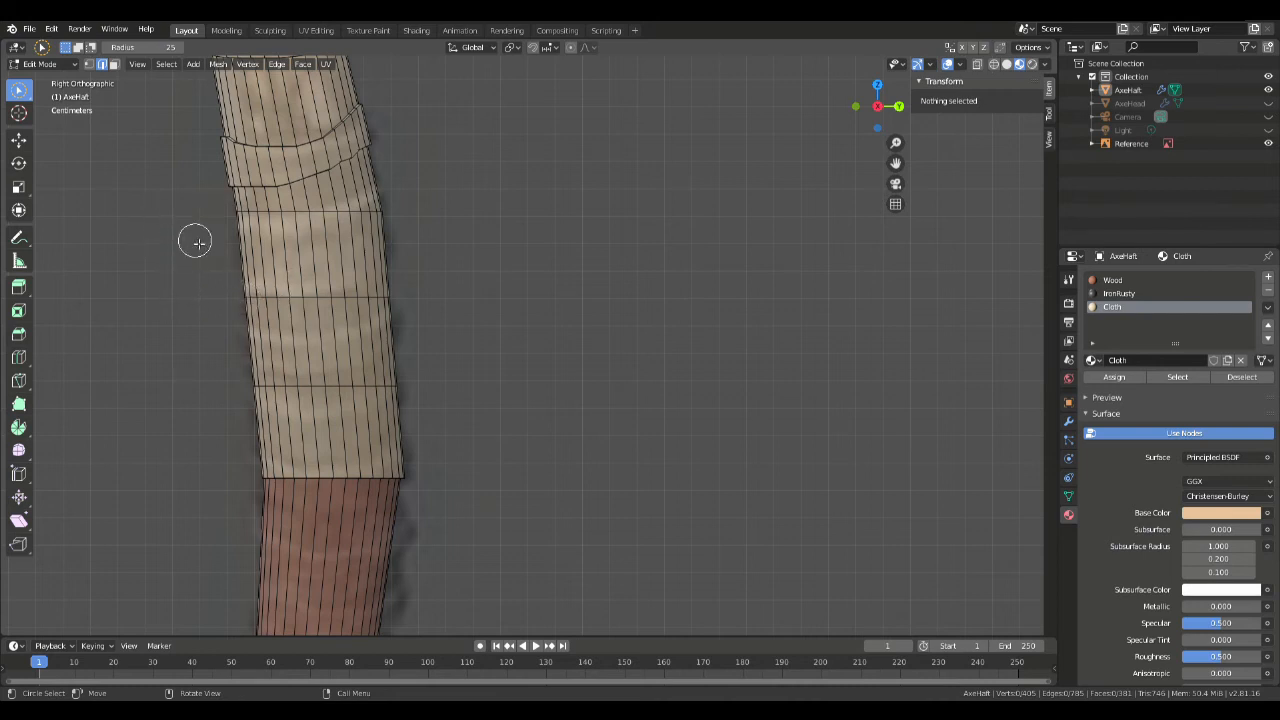
Step: Slide the leftmost vertices of the upper new loop slightly upward along their edges
key(1)
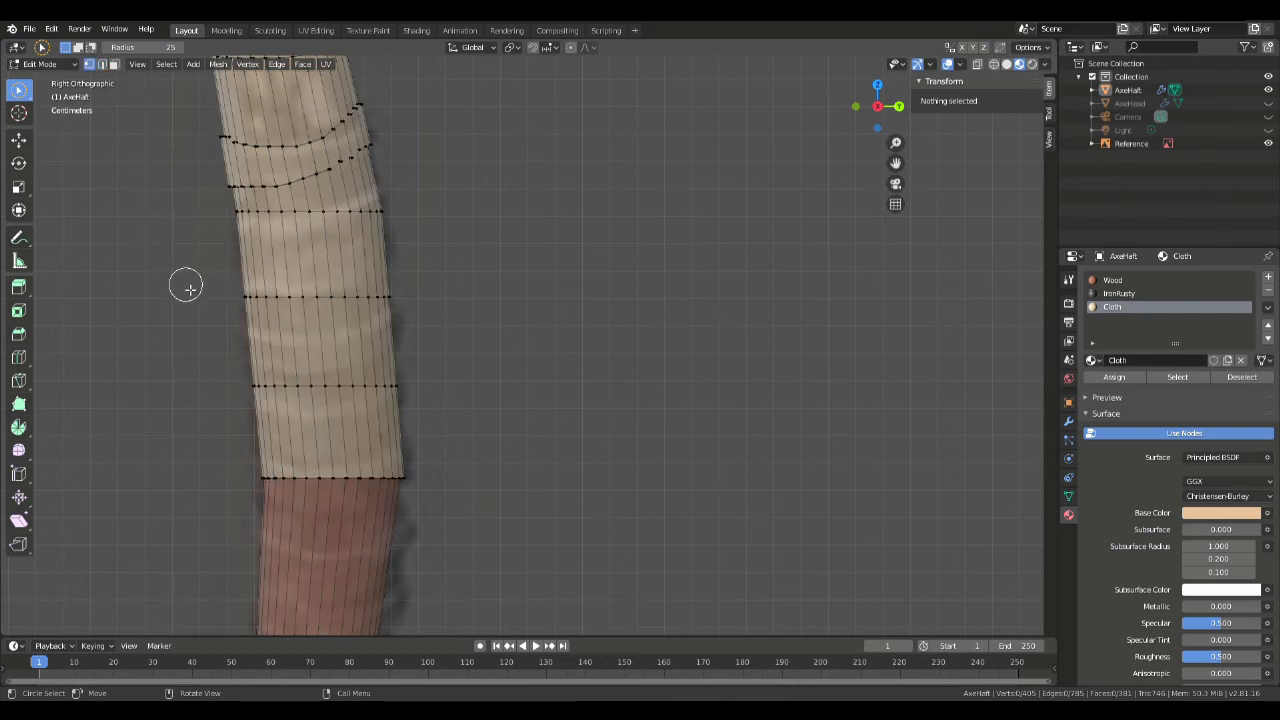
click(252, 300)
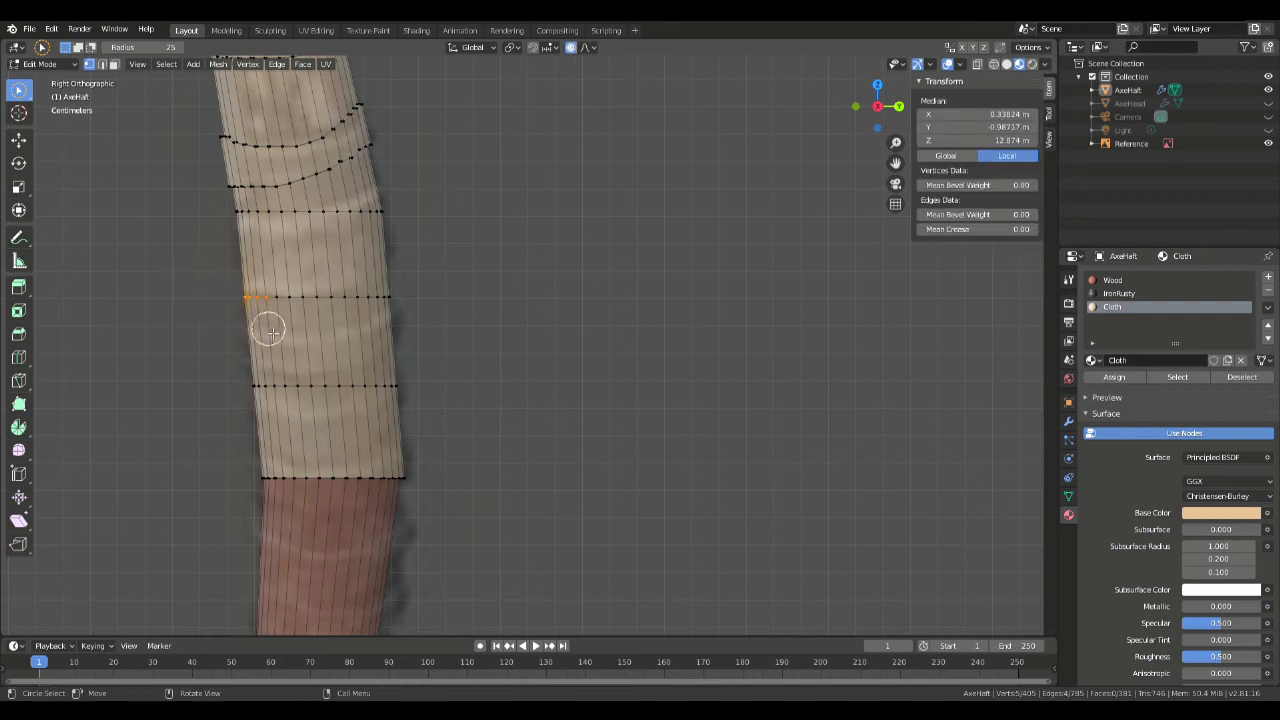
key(g)
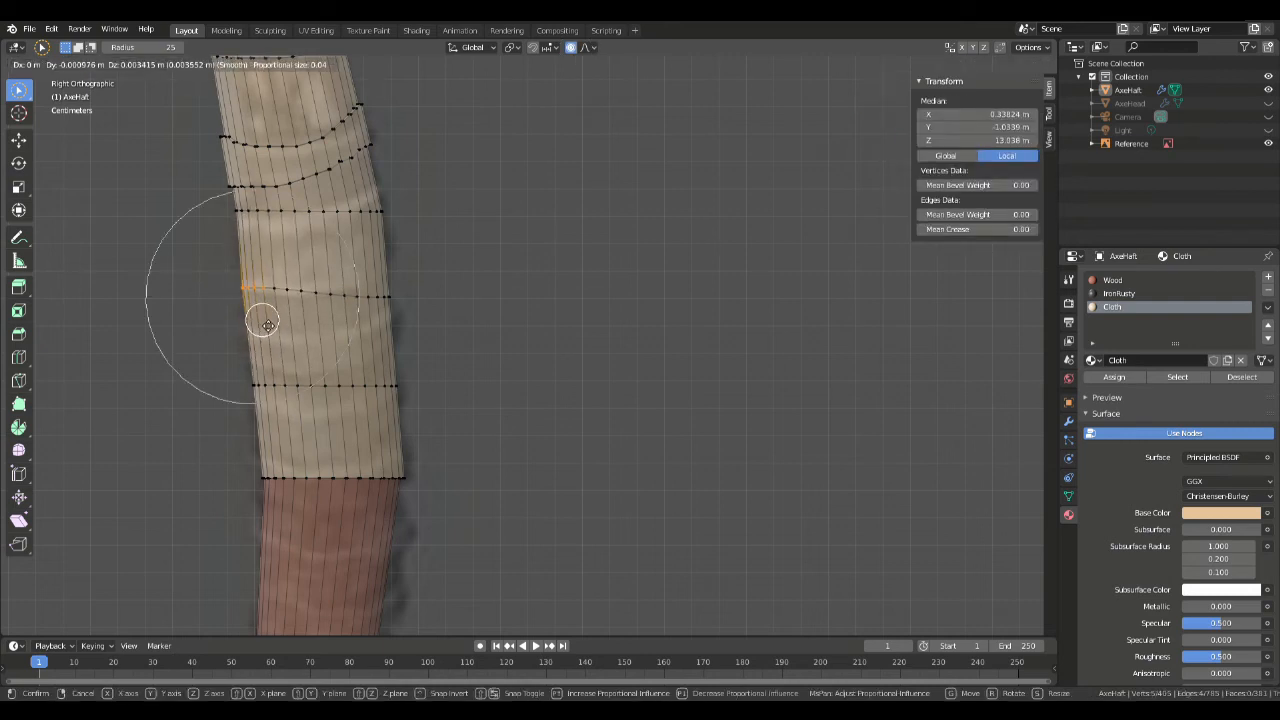
key(g)
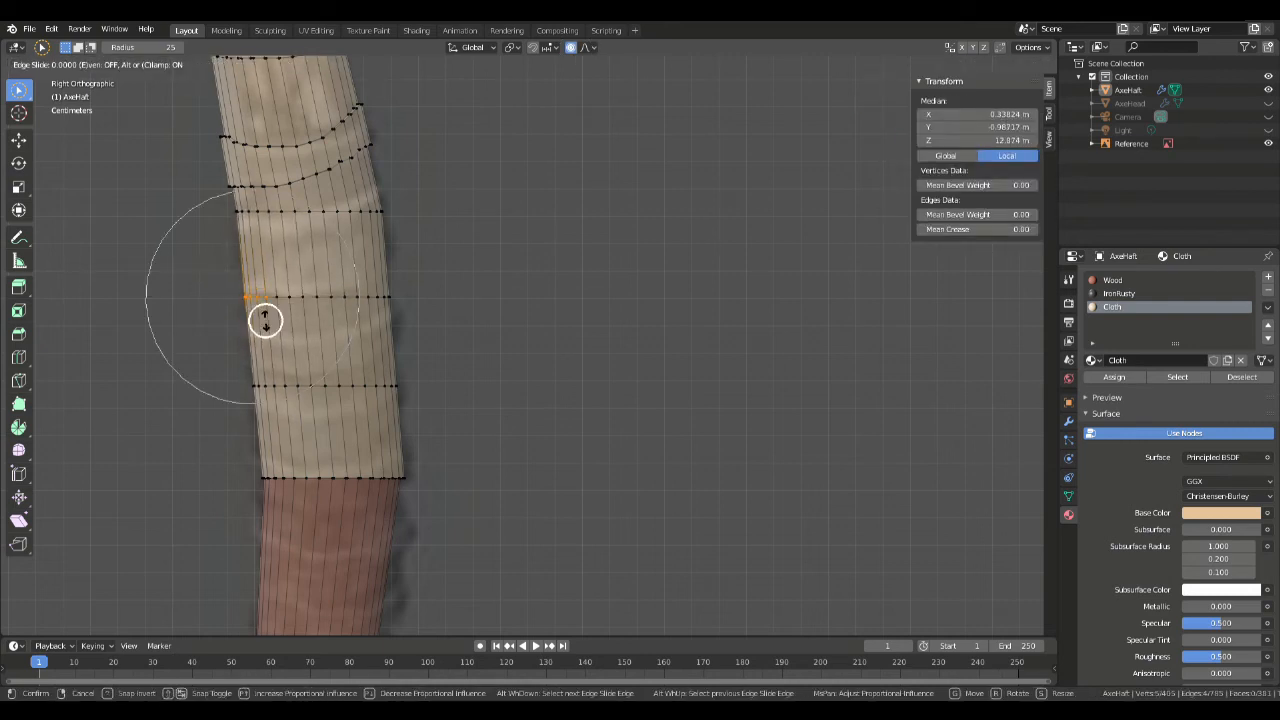
click(267, 314)
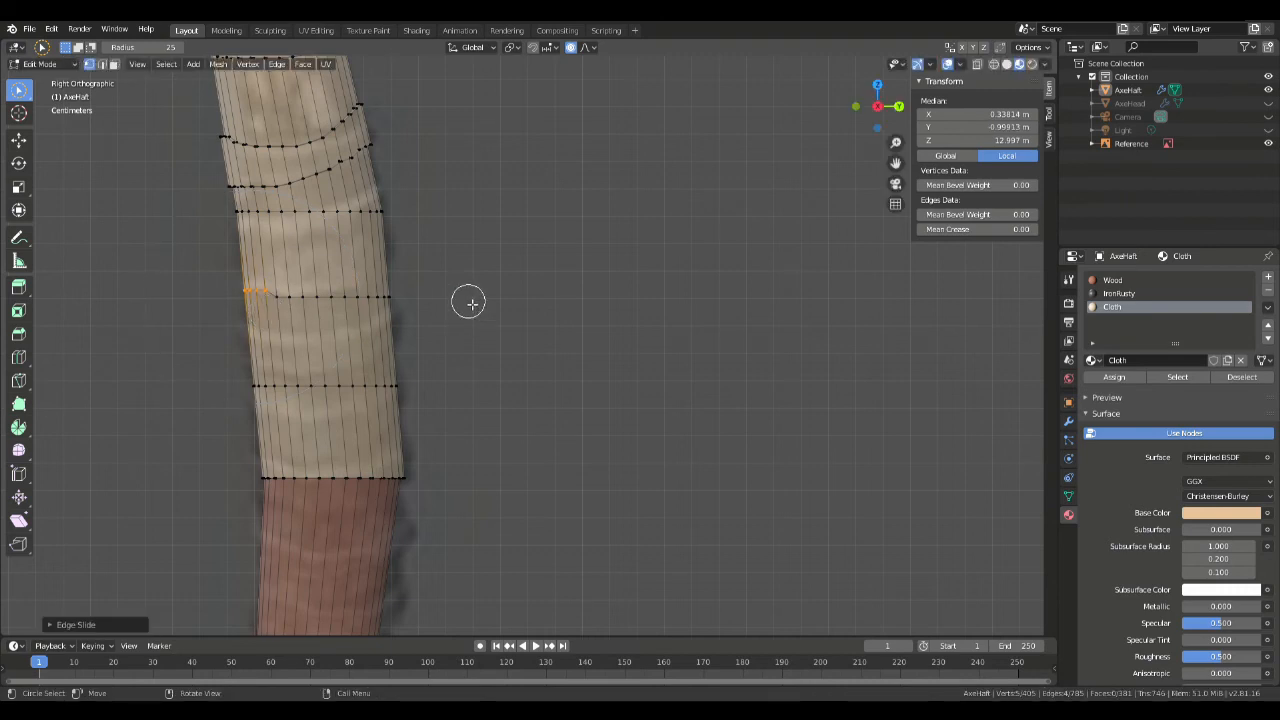
Step: Raise the right-hand vertices of the upper new loop in stages, lifting the outermost ones highest to follow the cloth fold
click(360, 310)
key(g)
key(g)
click(436, 283)
drag(404, 289, 391, 290)
key(g)
key(g)
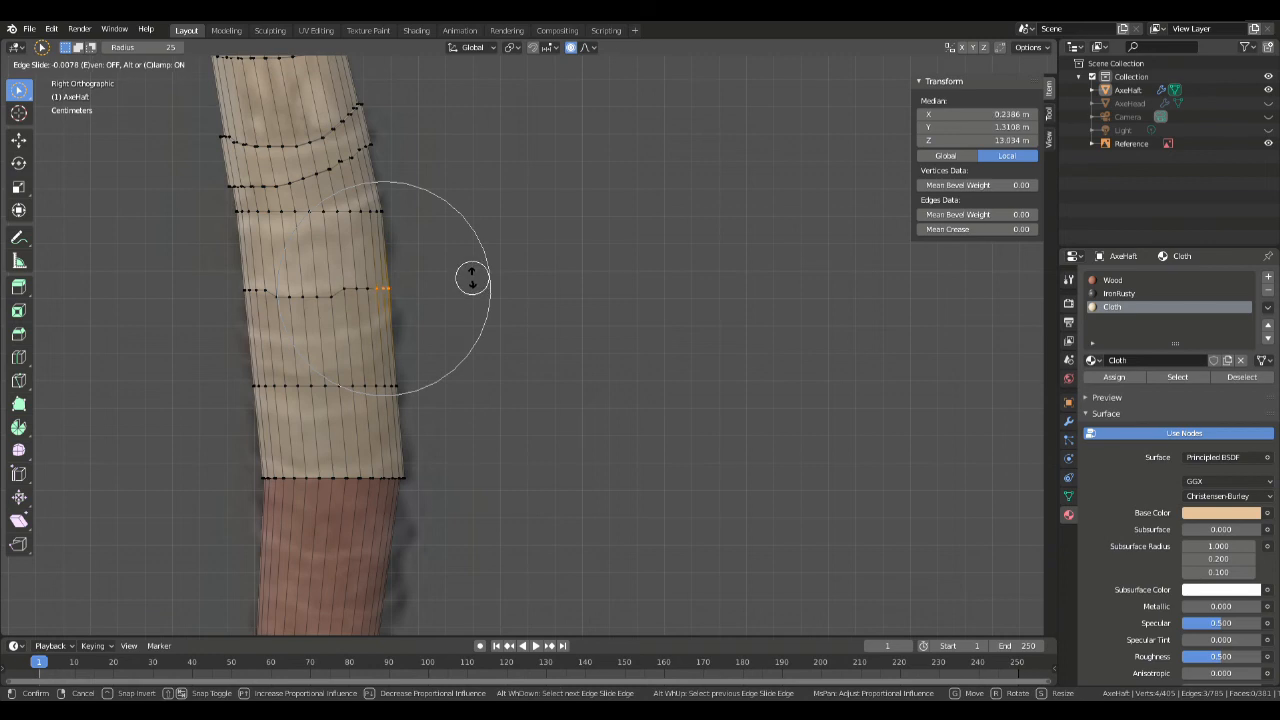
click(468, 272)
key(g)
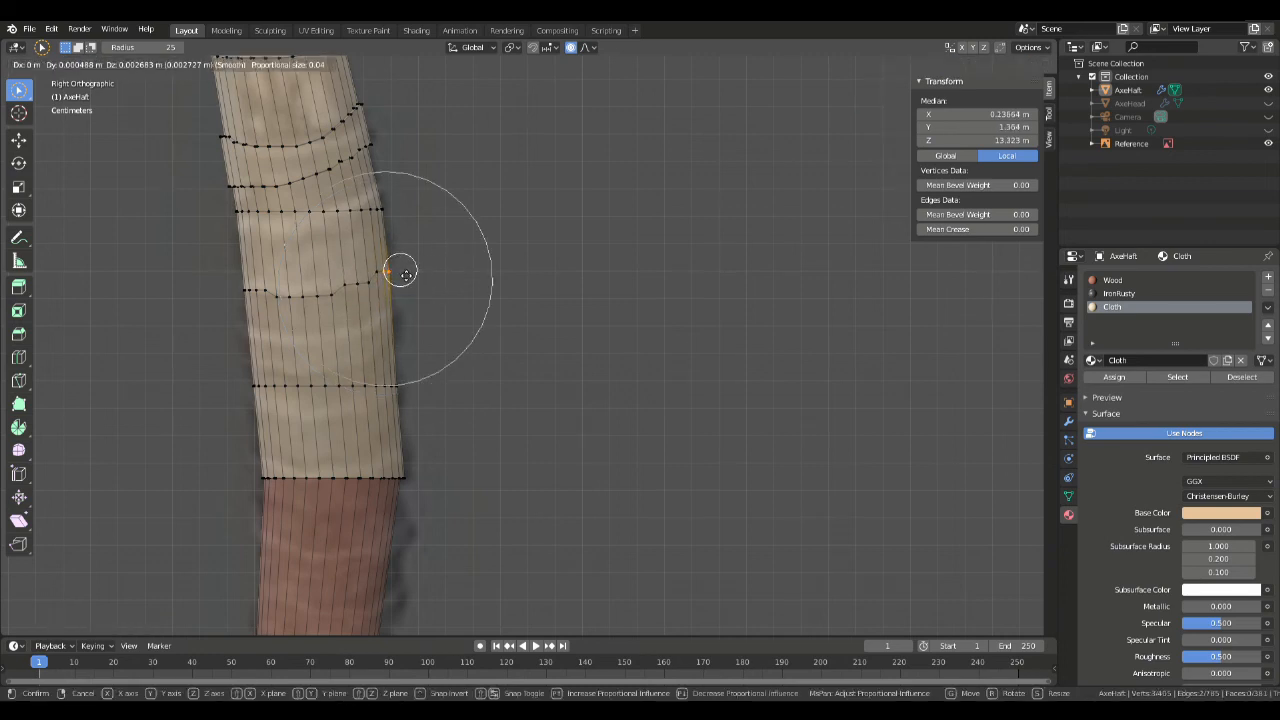
click(401, 276)
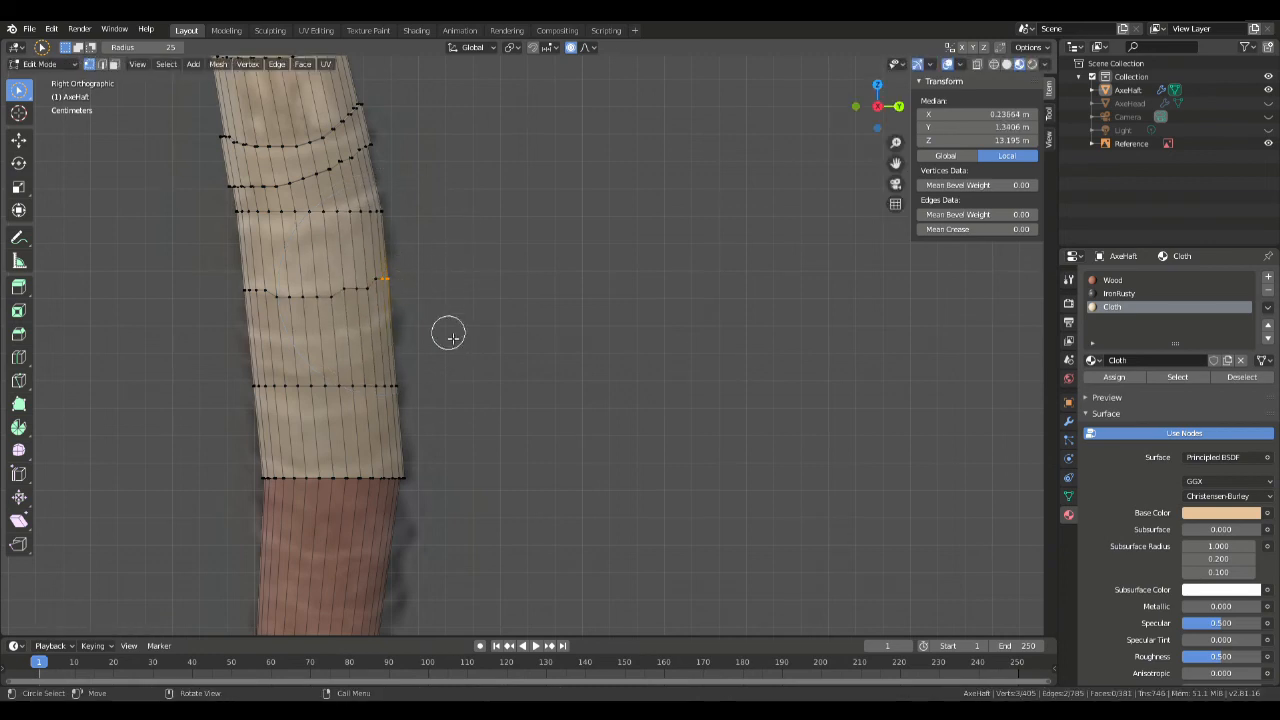
Step: Move individual middle vertices of the upper new loop slightly upward to smooth the dip in its curve
click(335, 316)
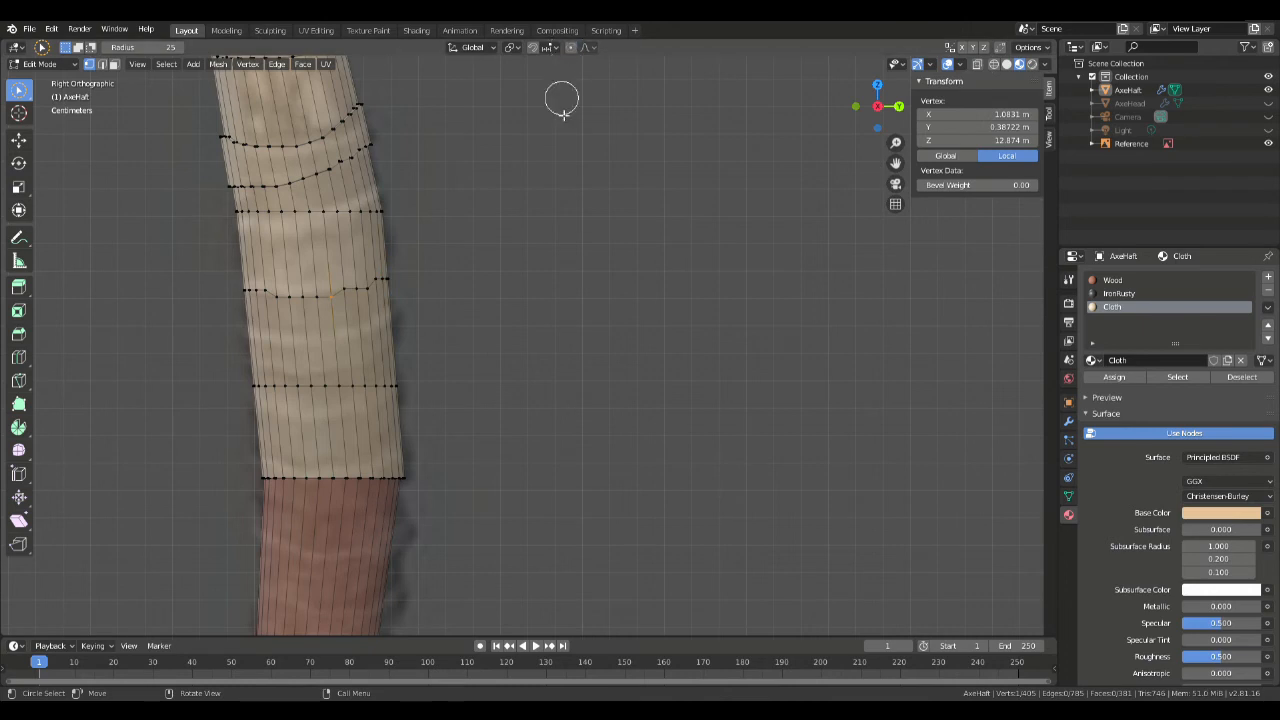
scroll(431, 273, up, 5)
key(KP_Decimal)
key(g)
click(520, 259)
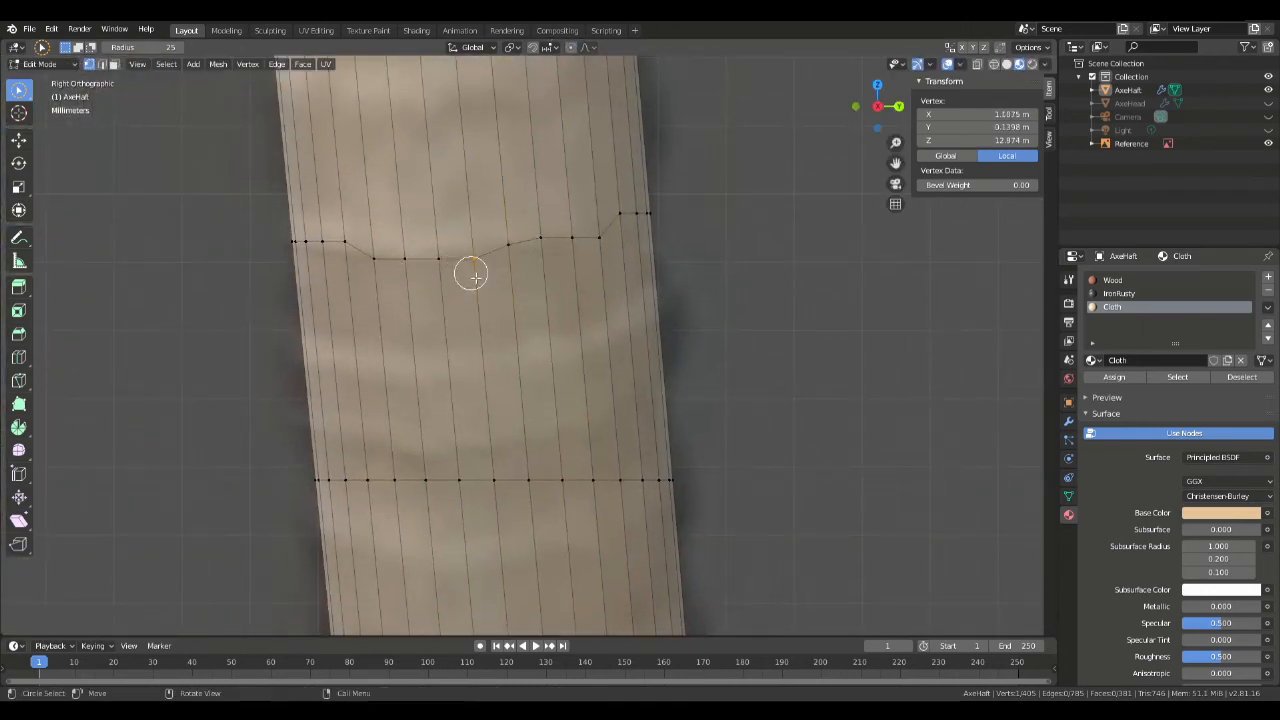
click(410, 257)
key(g)
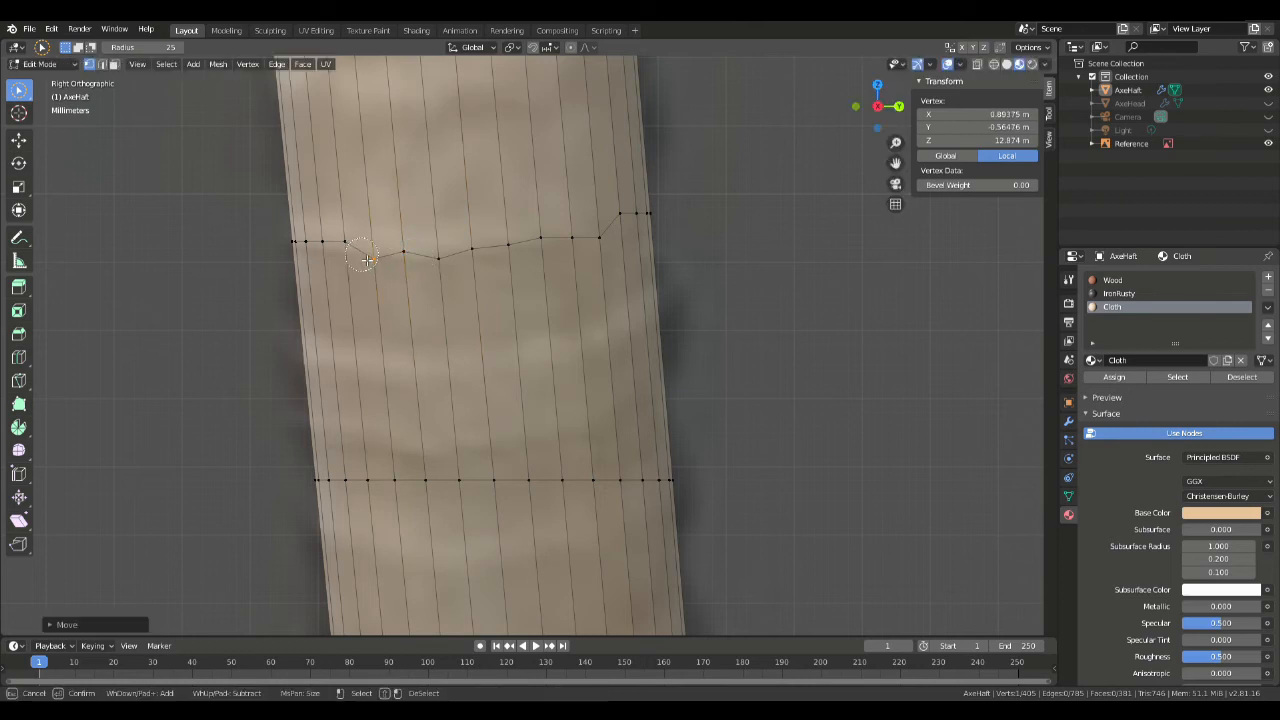
click(459, 270)
Step: Even out the right end of the same loop, lowering the stepped vertex slightly and lifting the outermost vertices
click(623, 210)
key(g)
click(625, 223)
click(665, 212)
key(g)
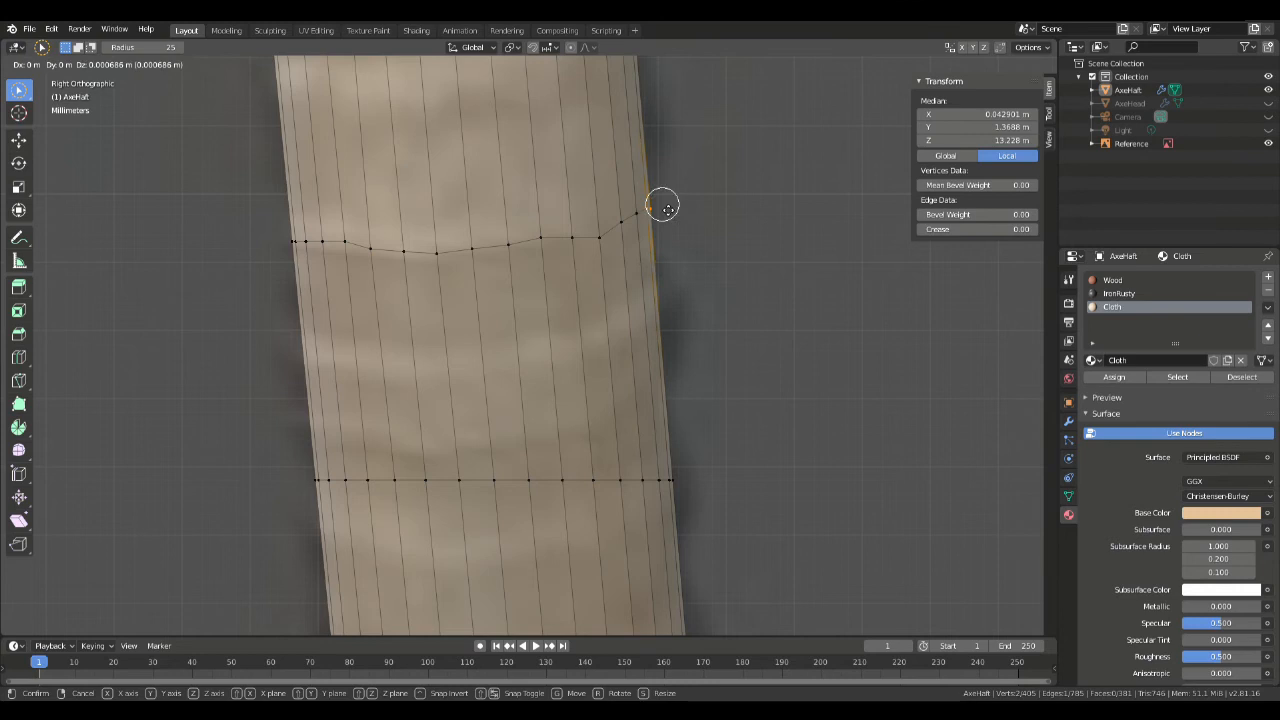
click(664, 207)
Step: Curve the straight loop above by lowering its middle vertices and raising the vertices at its right end
scroll(476, 245, down, 5)
mouse_move(478, 252)
middle_down()
mouse_move(611, 240)
mouse_move(472, 245)
mouse_move(465, 258)
middle_up()
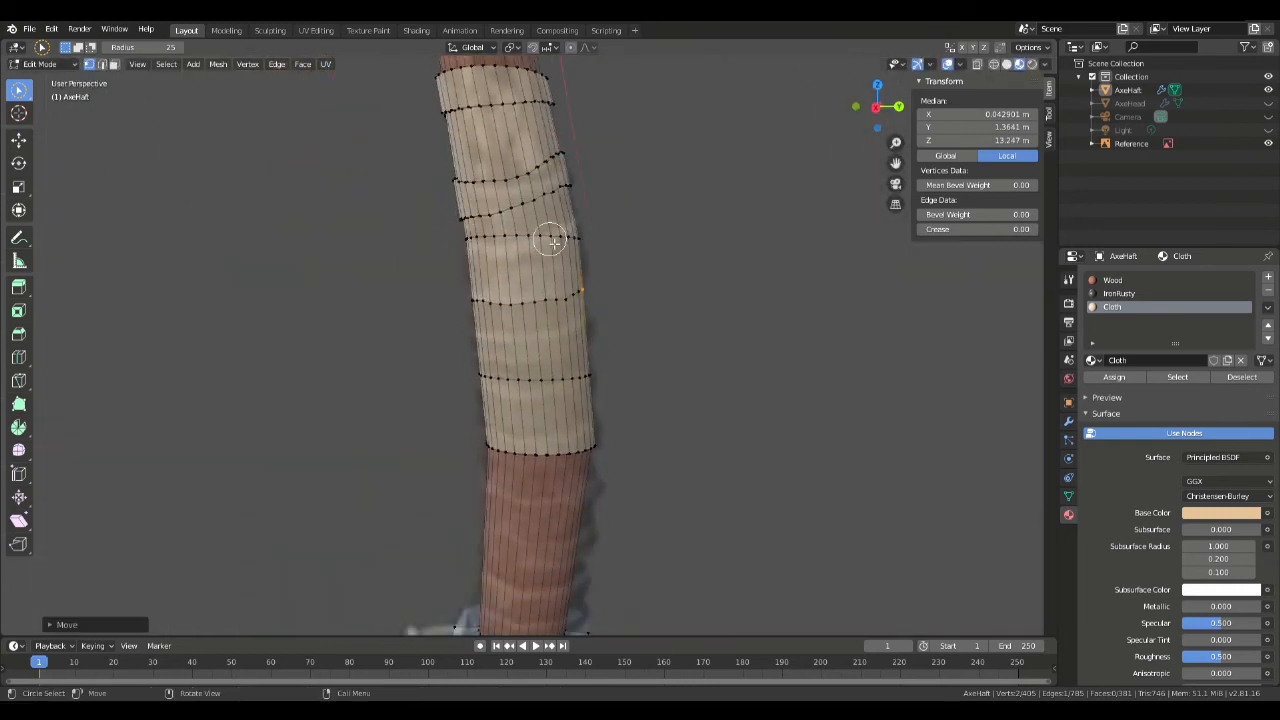
key(KP_3)
scroll(551, 234, up, 4)
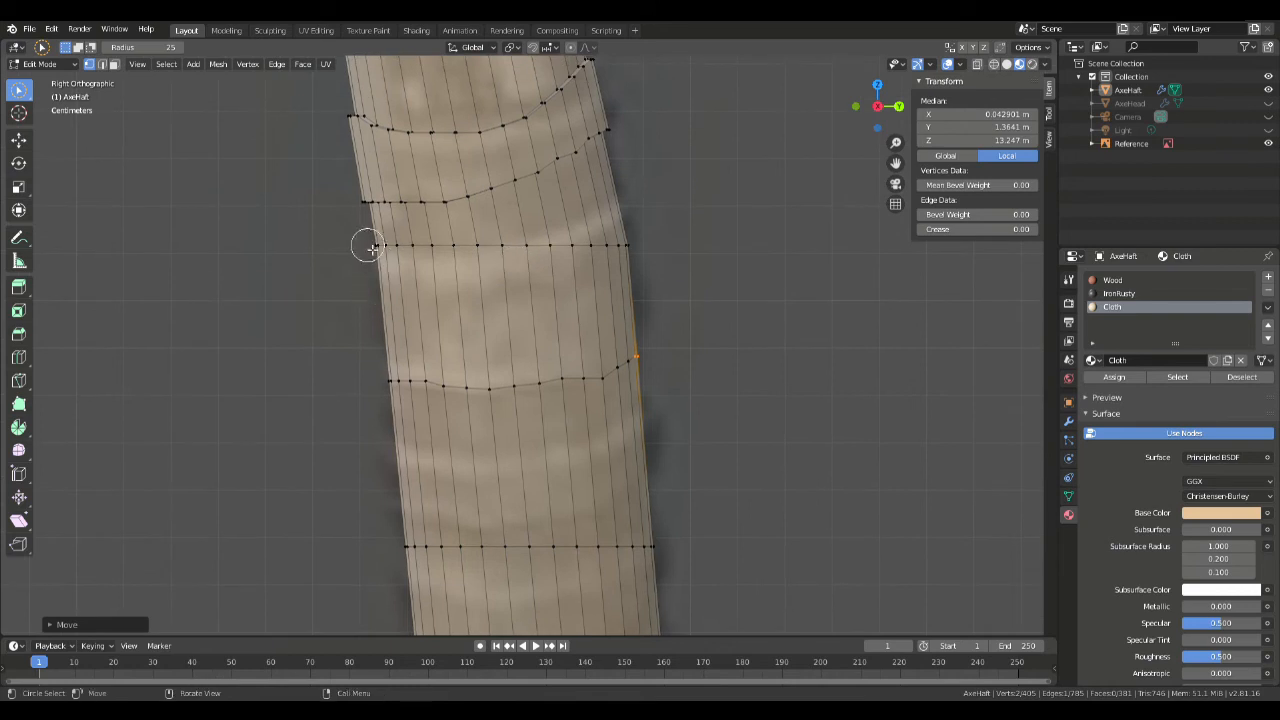
mouse_move(480, 256)
mouse_down()
mouse_move(457, 286)
mouse_move(480, 262)
mouse_up()
click(618, 244)
key(g)
click(676, 241)
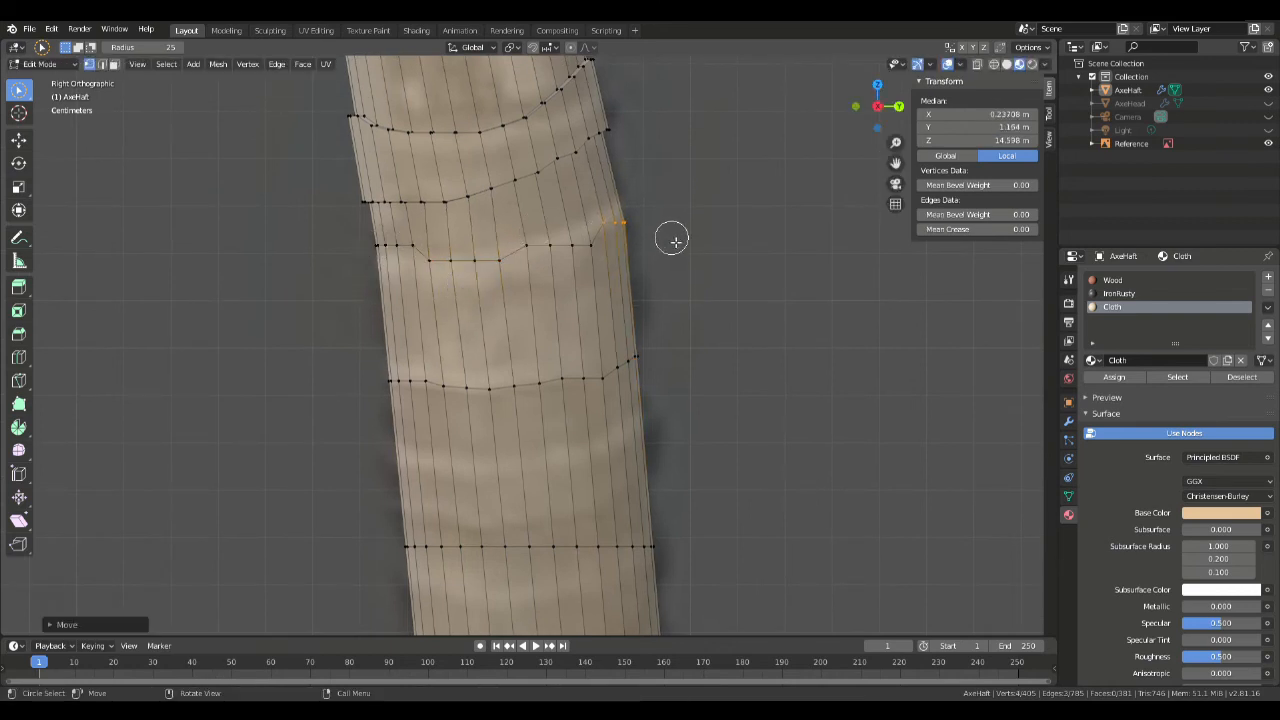
Step: Smooth the right half of that loop into a gradual rise, lifting its outermost vertices highest
click(603, 254)
key(g)
click(603, 246)
click(525, 254)
click(640, 221)
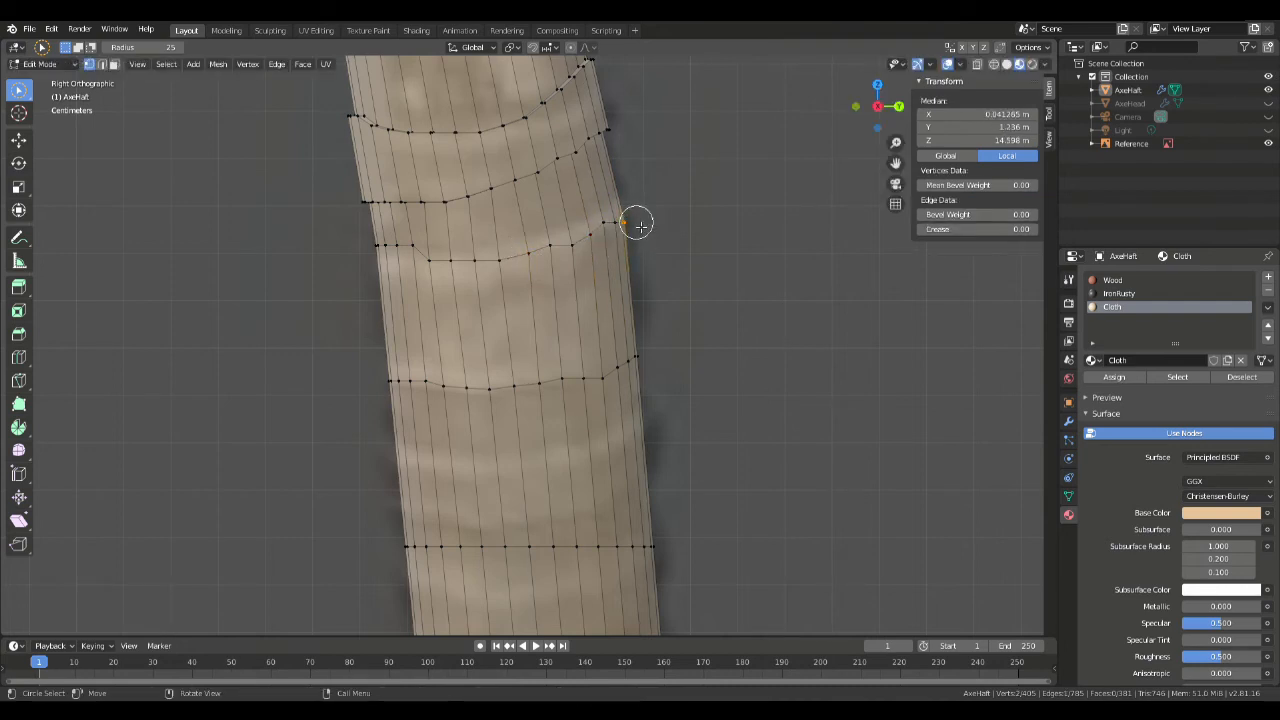
key(g)
click(652, 200)
Step: Lower the left-hand vertices of the same loop slightly so they blend into the lowered middle
click(424, 240)
key(g)
click(410, 245)
click(401, 242)
key(g)
click(404, 244)
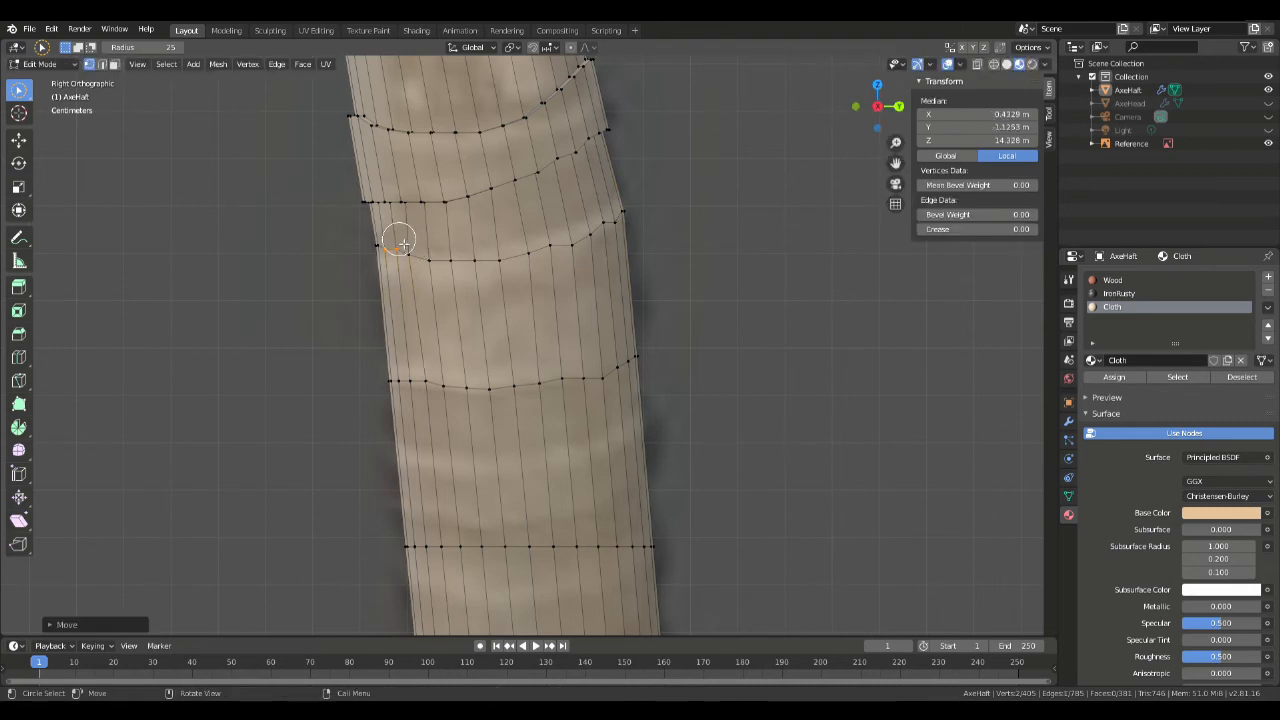
Step: Extrude the ring of cloth faces between the two curved loops in place and scale it outward without changing its height
scroll(653, 267, down, 3)
key(3)
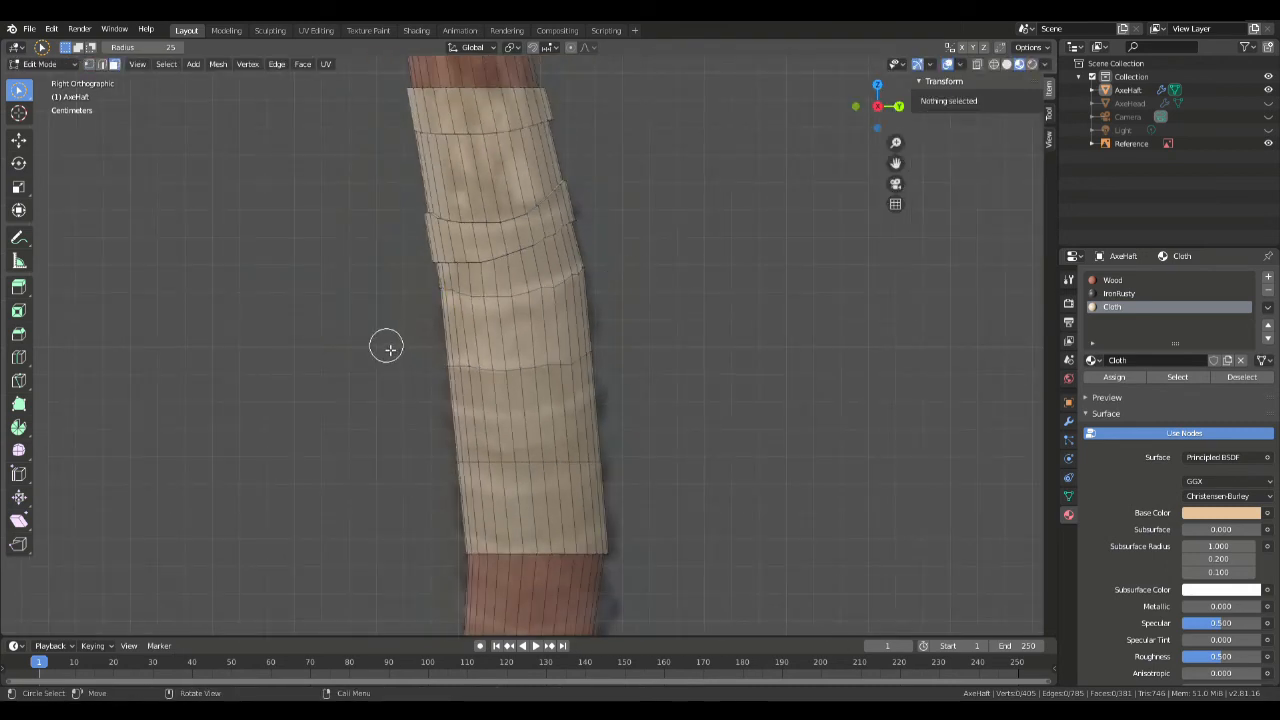
drag(392, 348, 673, 326)
middle_drag(666, 323, 620, 313)
key(KP_3)
key(e)
right_click(590, 289)
key(s)
key(shift+z)
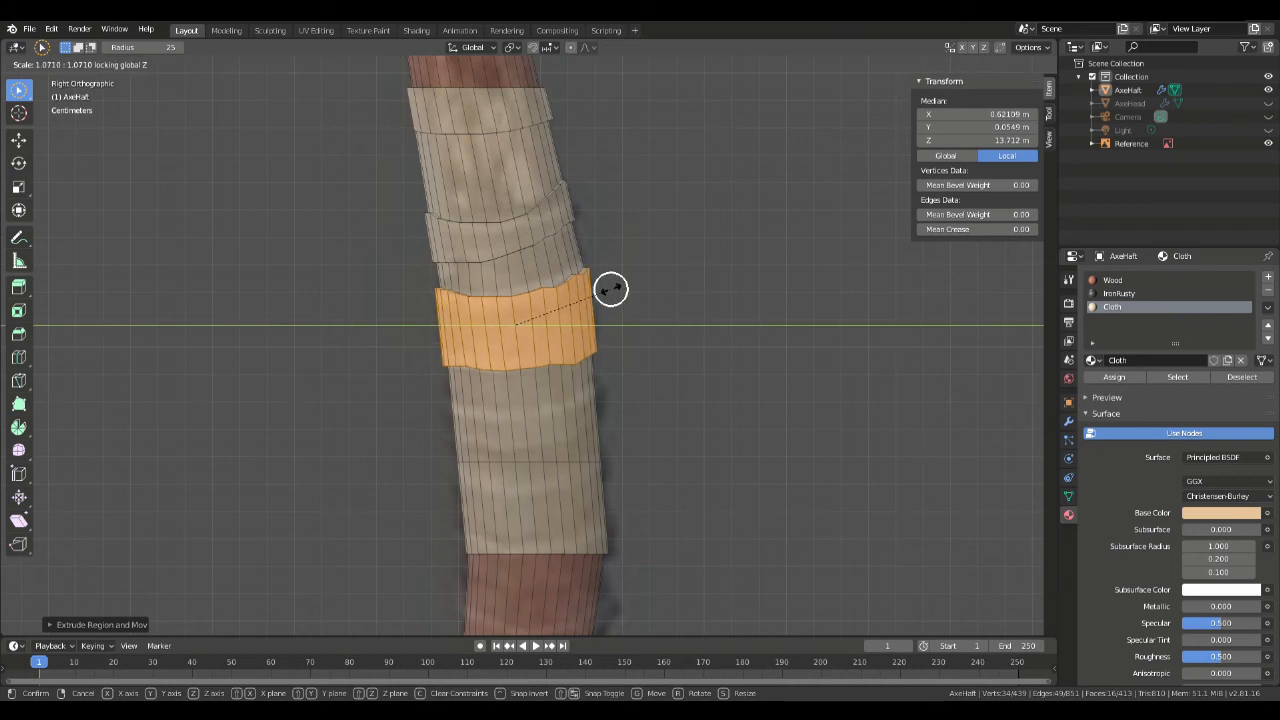
click(606, 286)
Step: Fine-tune the extruded band's thickness by scaling it again in X and Y only
middle_drag(591, 266, 665, 338)
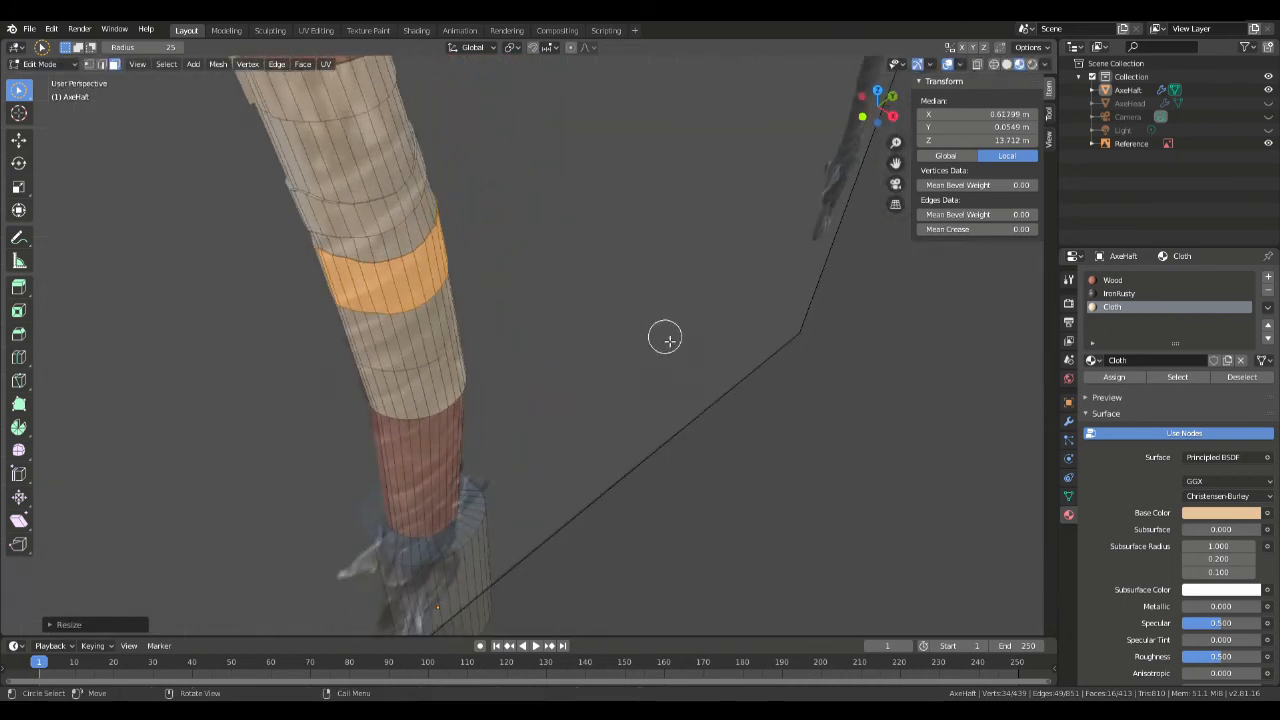
key(KP_3)
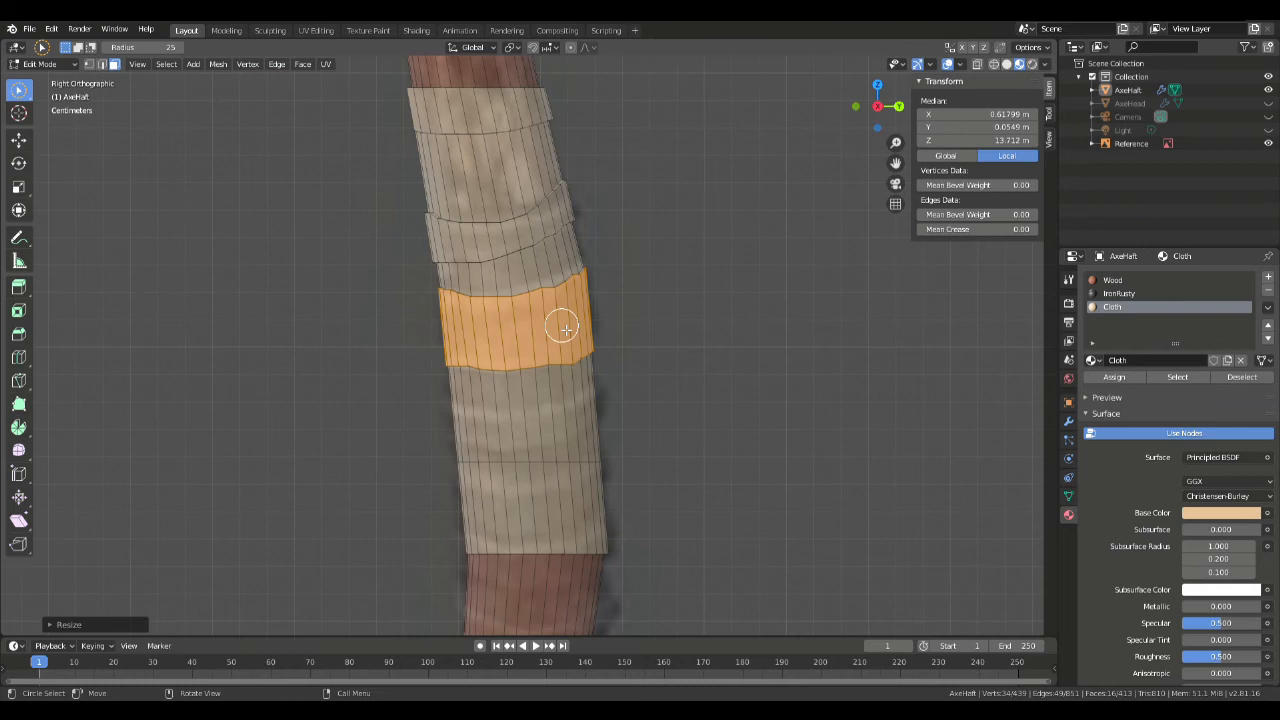
key(s)
key(shift+z)
click(573, 322)
Step: Add a loop cut in the lowest cloth section above the wood, slid toward the section's upper edge
middle_drag(563, 323, 641, 370)
scroll(642, 366, up, 1)
shift+middle_drag(705, 303, 630, 234)
scroll(609, 277, up, 3)
key(ctrl+r)
click(437, 345)
click(434, 338)
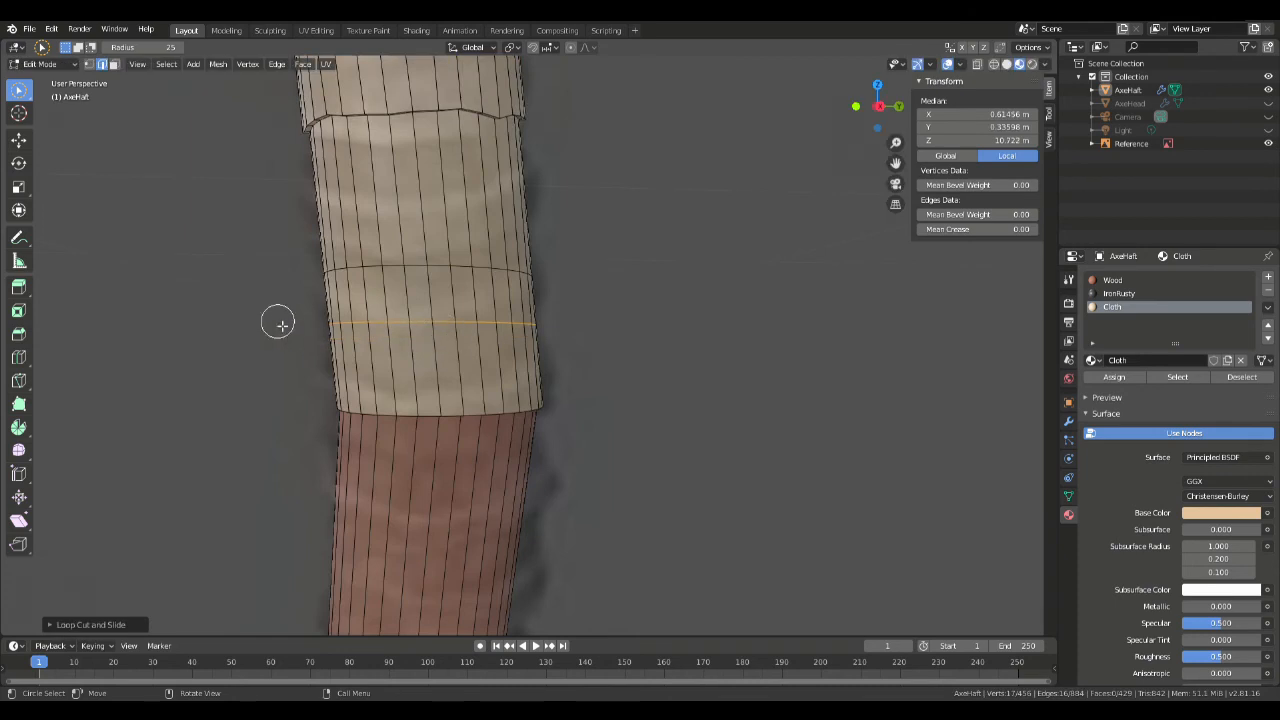
Step: Raise the leftmost vertices of the new loop slightly, using smooth proportional editing with a small radius
key(KP_3)
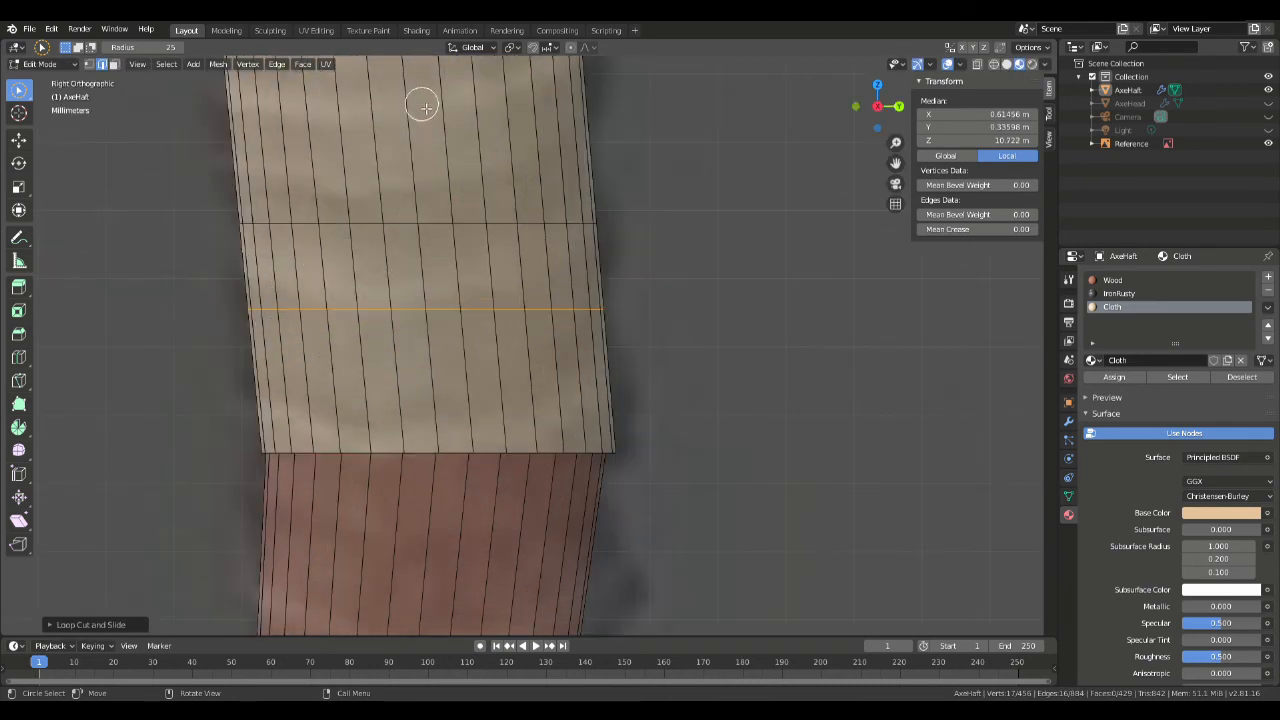
key(1)
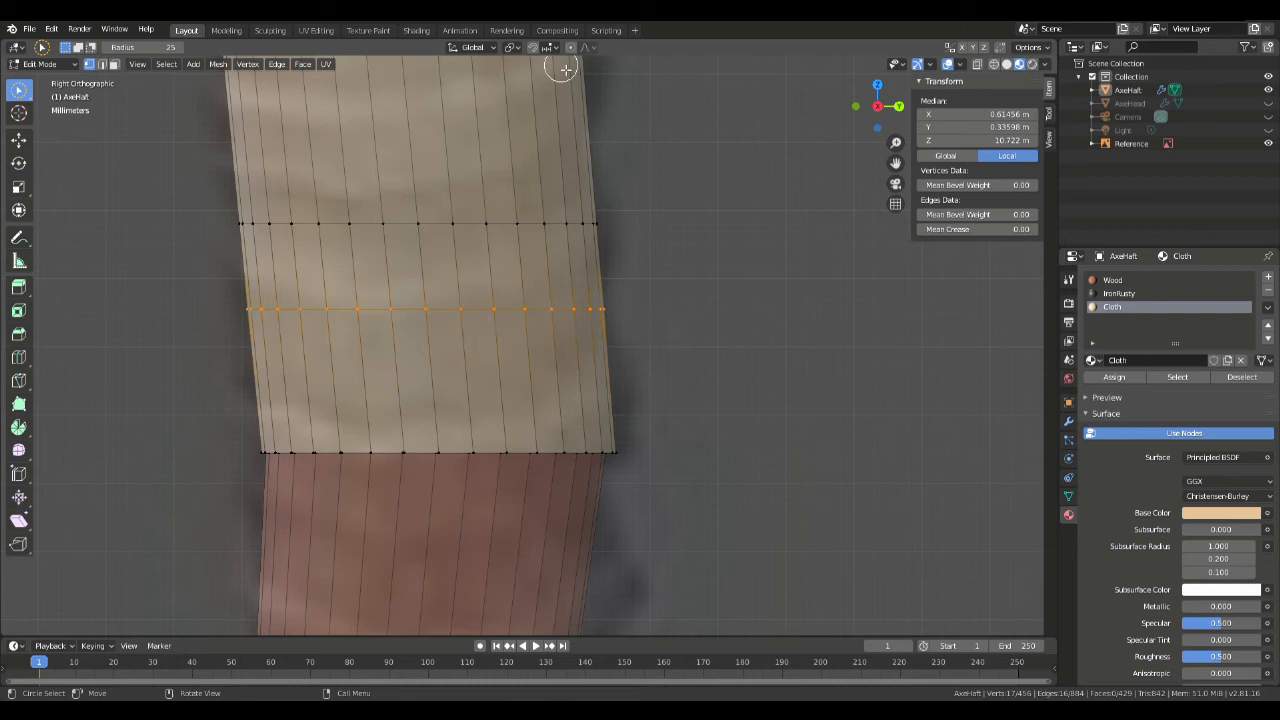
click(262, 308)
key(g)
right_click(261, 315)
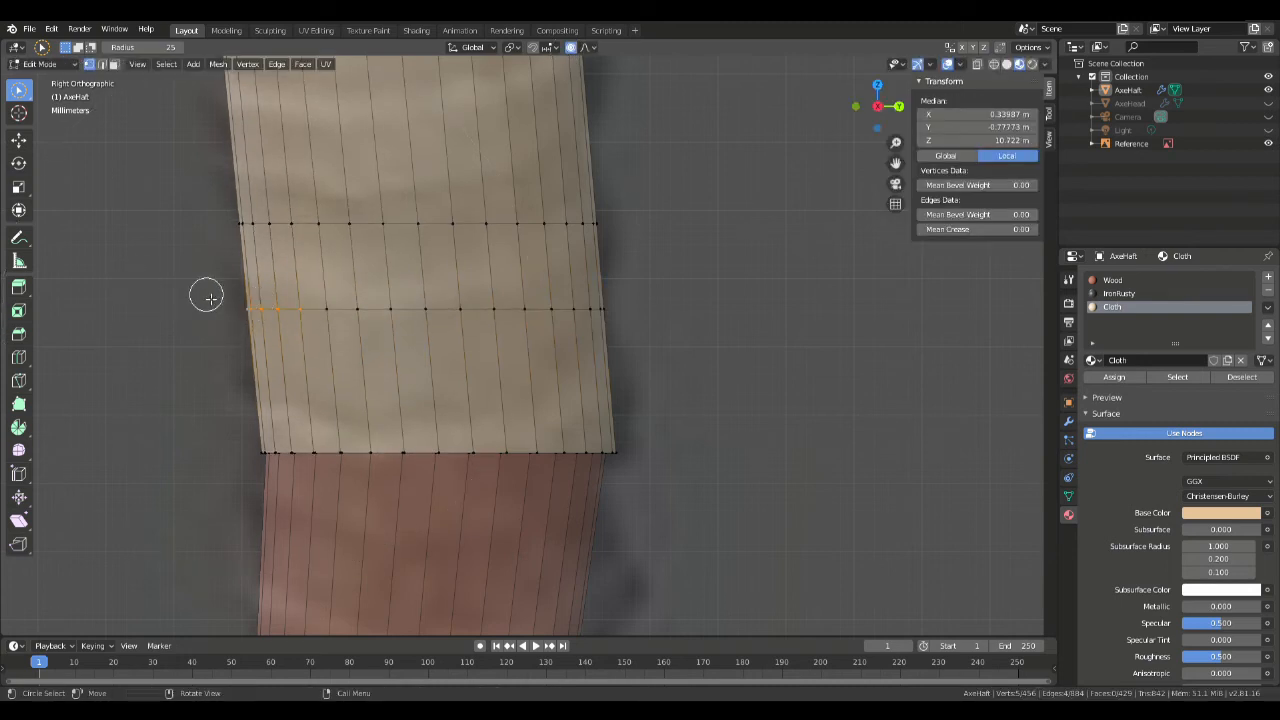
key(g)
scroll(257, 300, down, 4)
scroll(258, 302, up, 10)
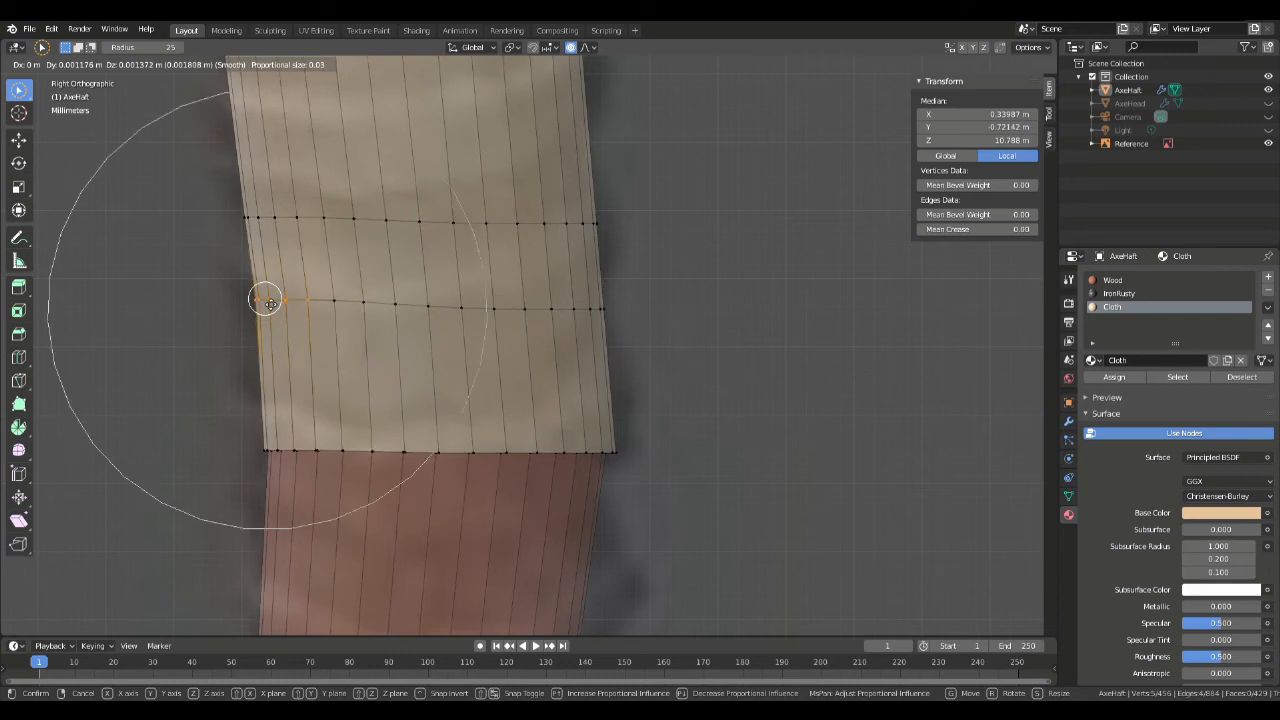
scroll(255, 310, up, 3)
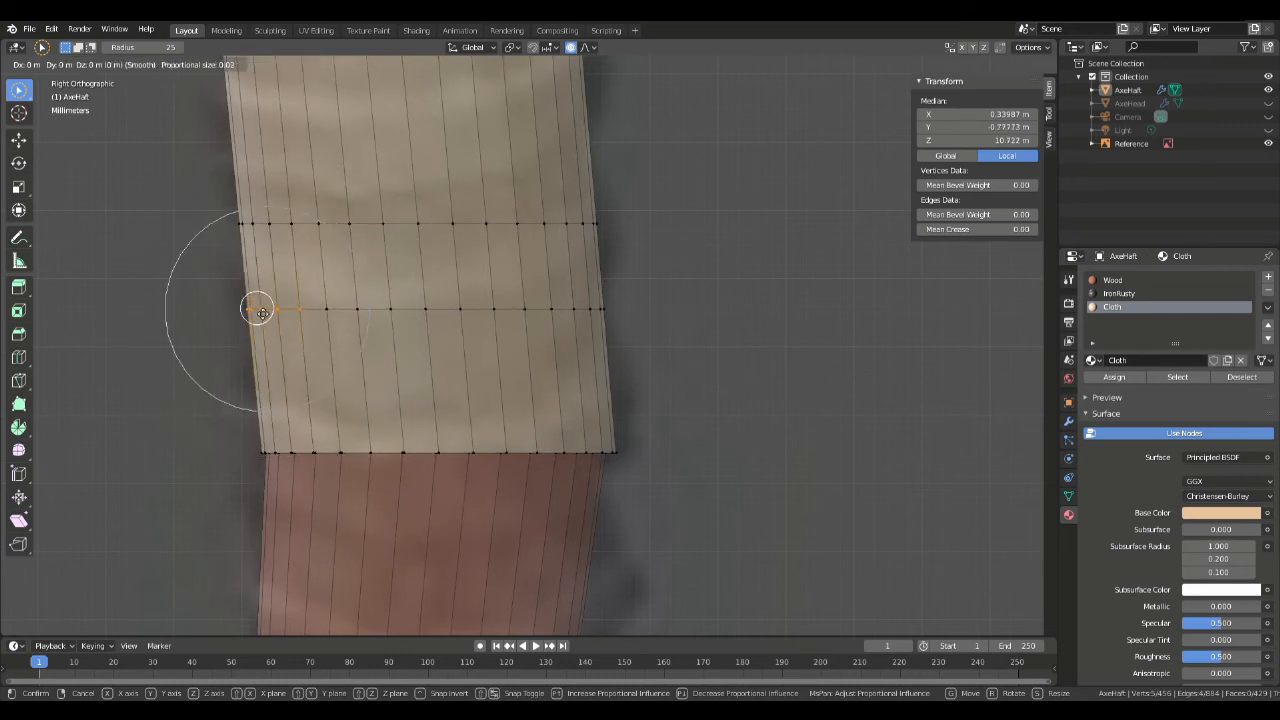
click(257, 304)
Step: Raise the rightmost vertices of the lowest loop and nudge the neighbouring vertex up to smooth the bend
click(600, 300)
key(g)
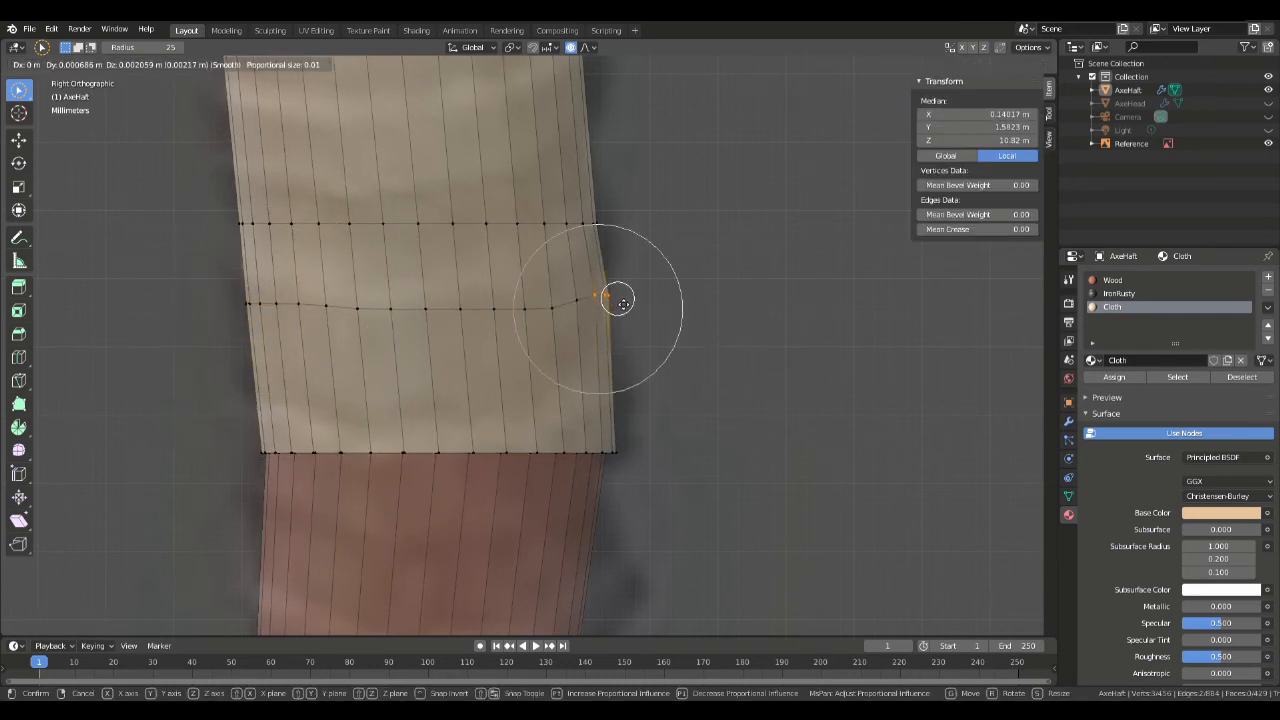
click(614, 304)
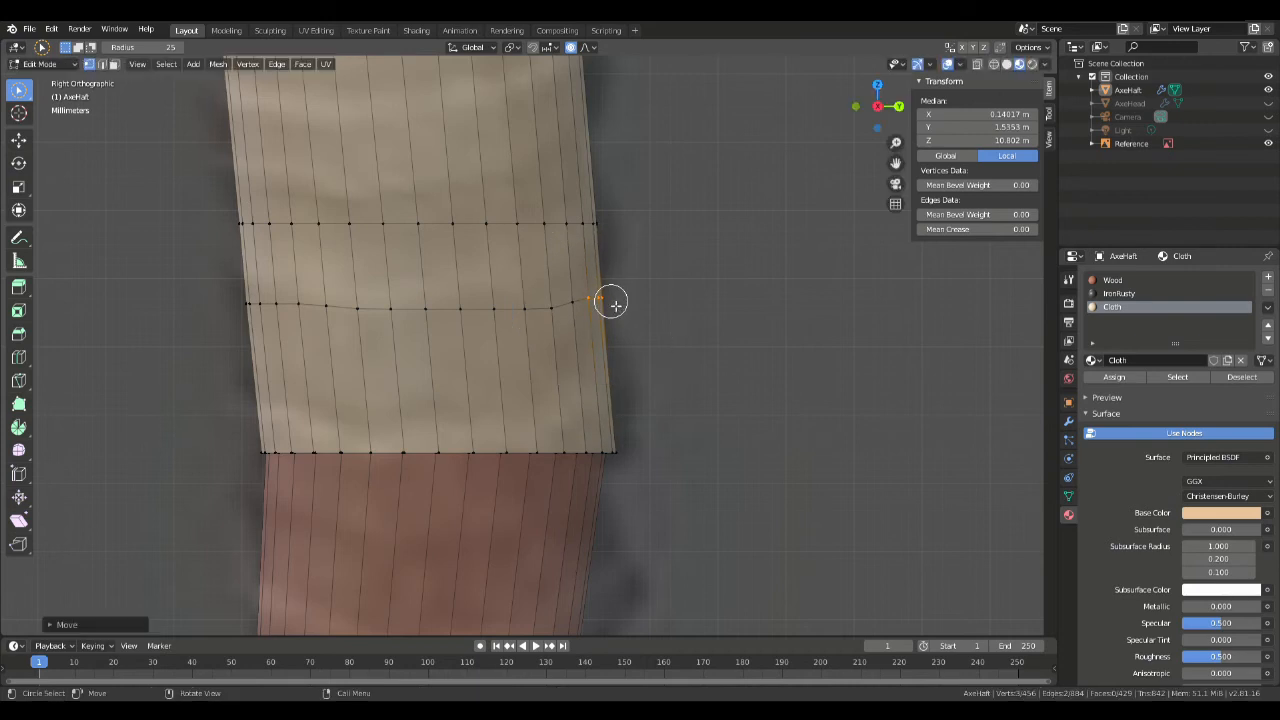
click(551, 311)
key(g)
click(532, 310)
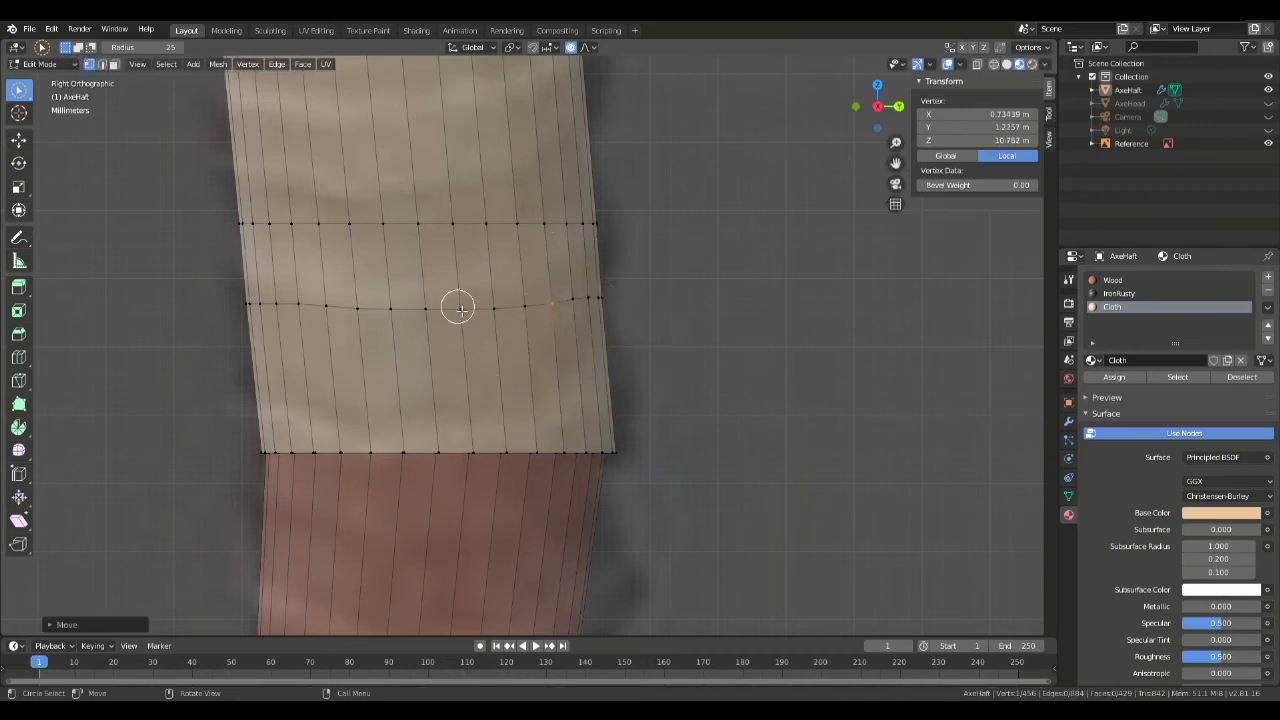
Step: Lift the left-hand vertices of the lowest loop in stages, raising the outermost ones highest
drag(317, 306, 329, 311)
key(g)
click(343, 311)
drag(243, 298, 282, 316)
key(g)
click(245, 312)
click(244, 312)
key(g)
click(250, 298)
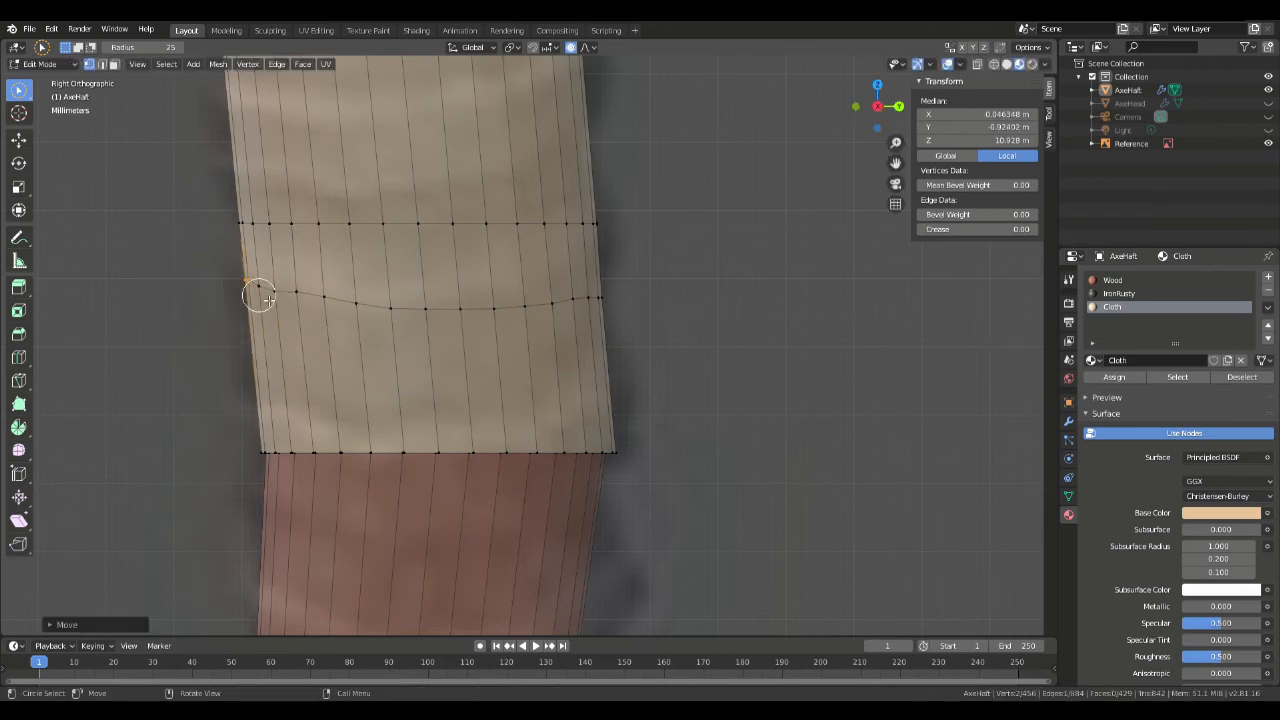
Step: Raise the right end of the lowest loop further, lifting the outermost vertices highest
click(592, 296)
key(g)
click(621, 284)
click(615, 274)
key(g)
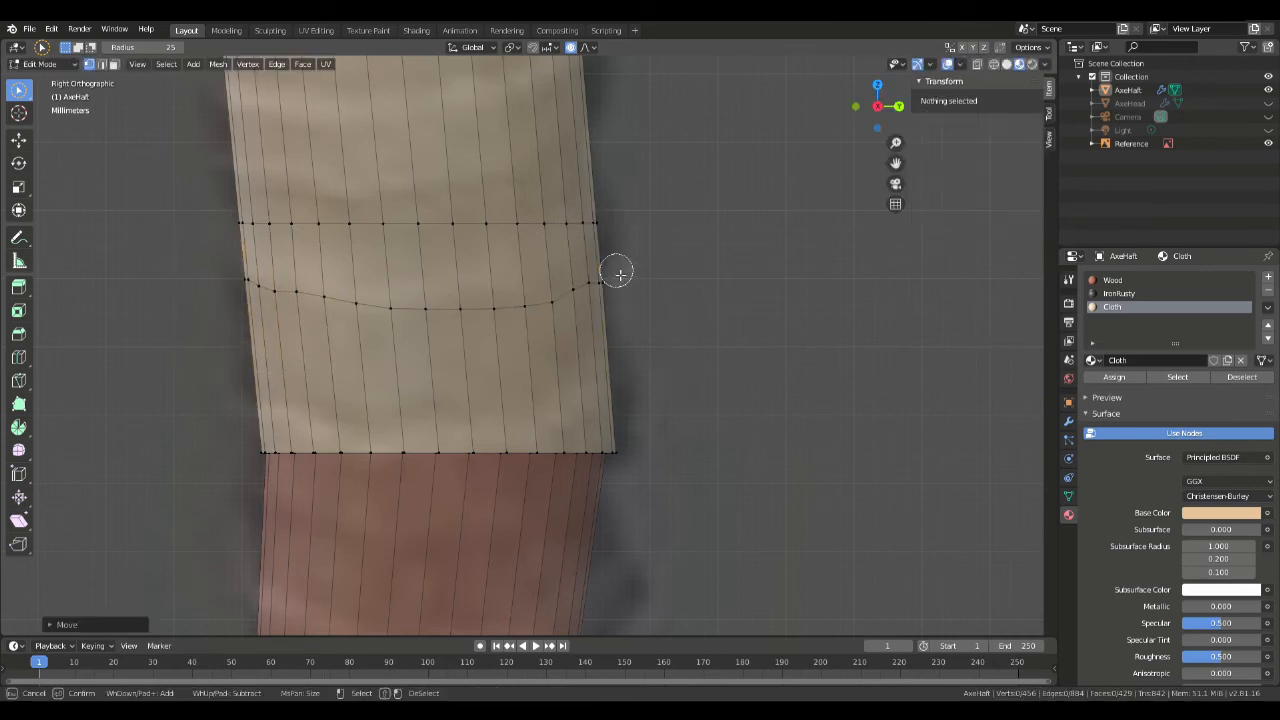
click(612, 293)
Step: Raise the central vertices of the lowest loop slightly to make its dip shallower
click(463, 316)
key(g)
click(471, 303)
drag(471, 303, 531, 311)
key(g)
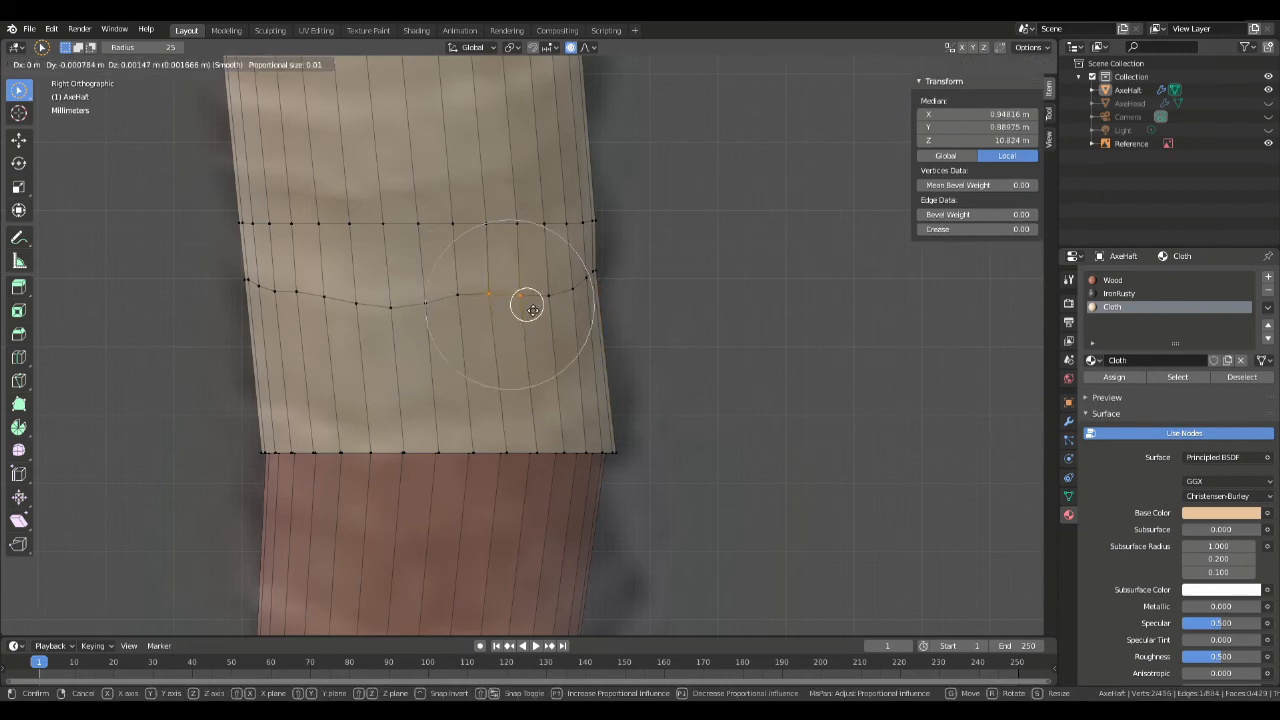
click(471, 309)
click(400, 318)
key(g)
click(410, 328)
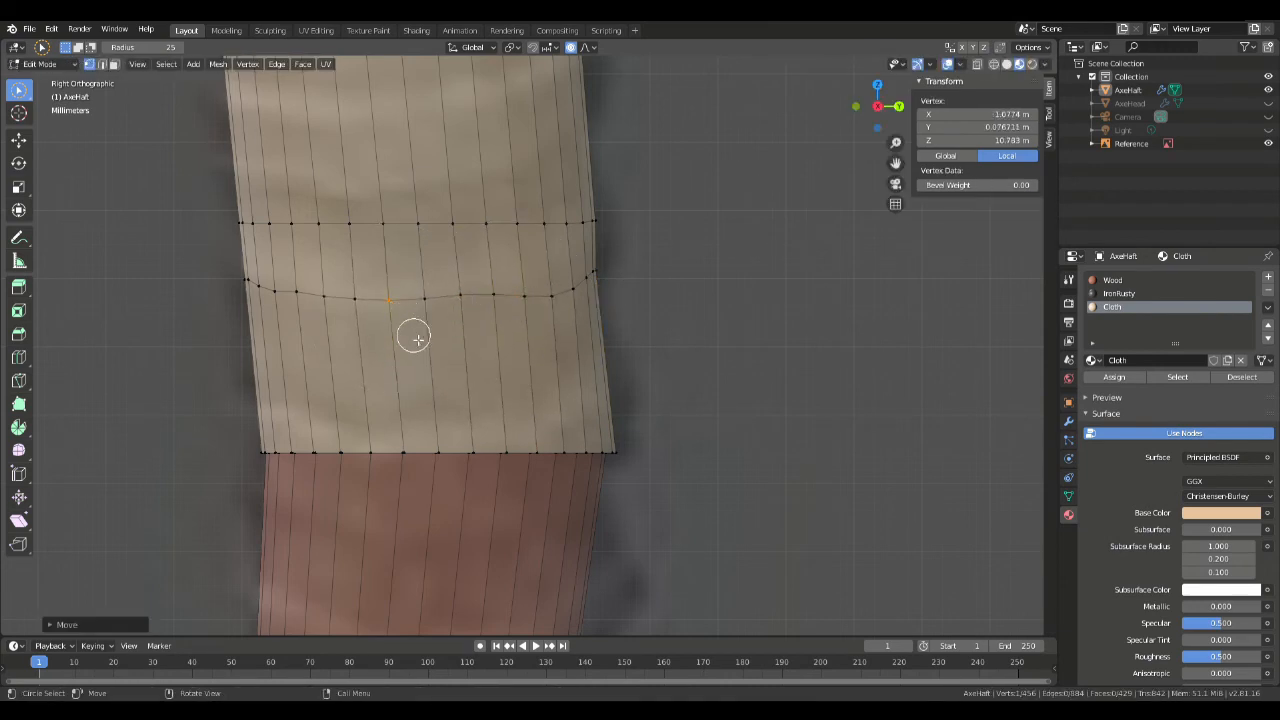
Step: Raise the low vertex near the right end of the lowest loop to even out the curve
scroll(545, 372, down, 3)
middle_drag(509, 457, 522, 553)
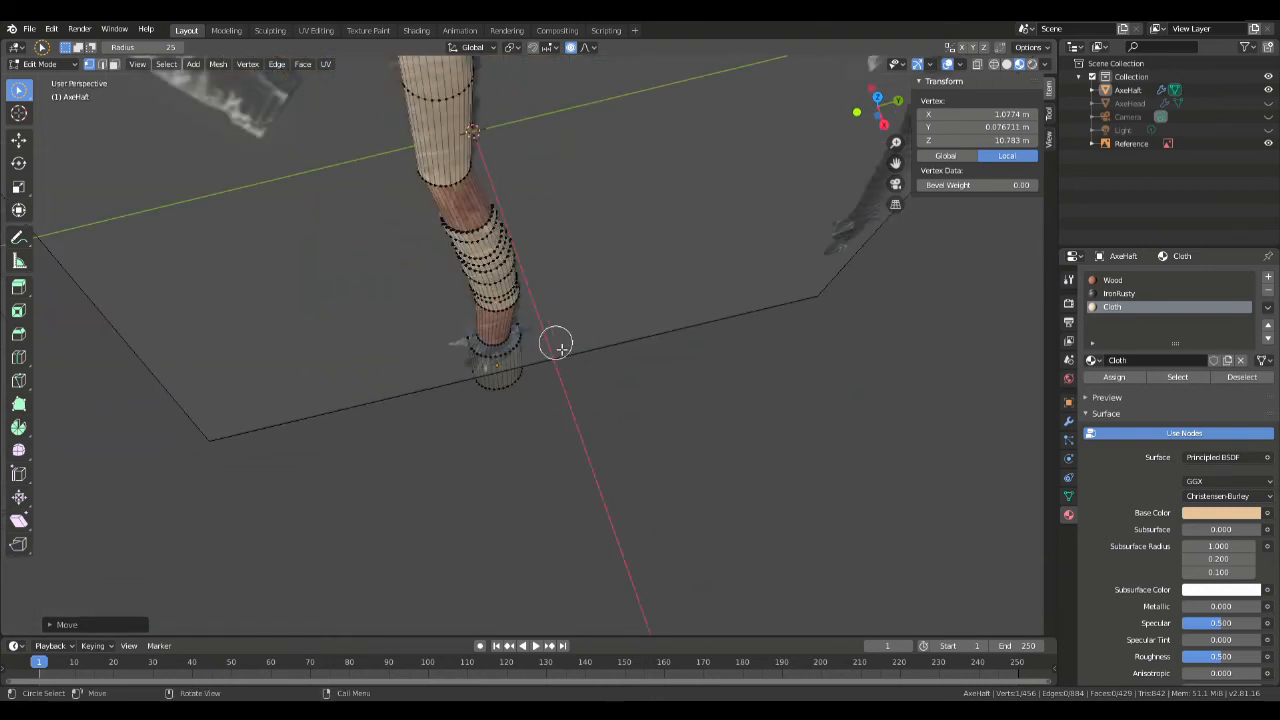
middle_drag(506, 422, 640, 326)
scroll(600, 345, up, 4)
middle_drag(451, 403, 403, 380)
scroll(474, 366, up, 5)
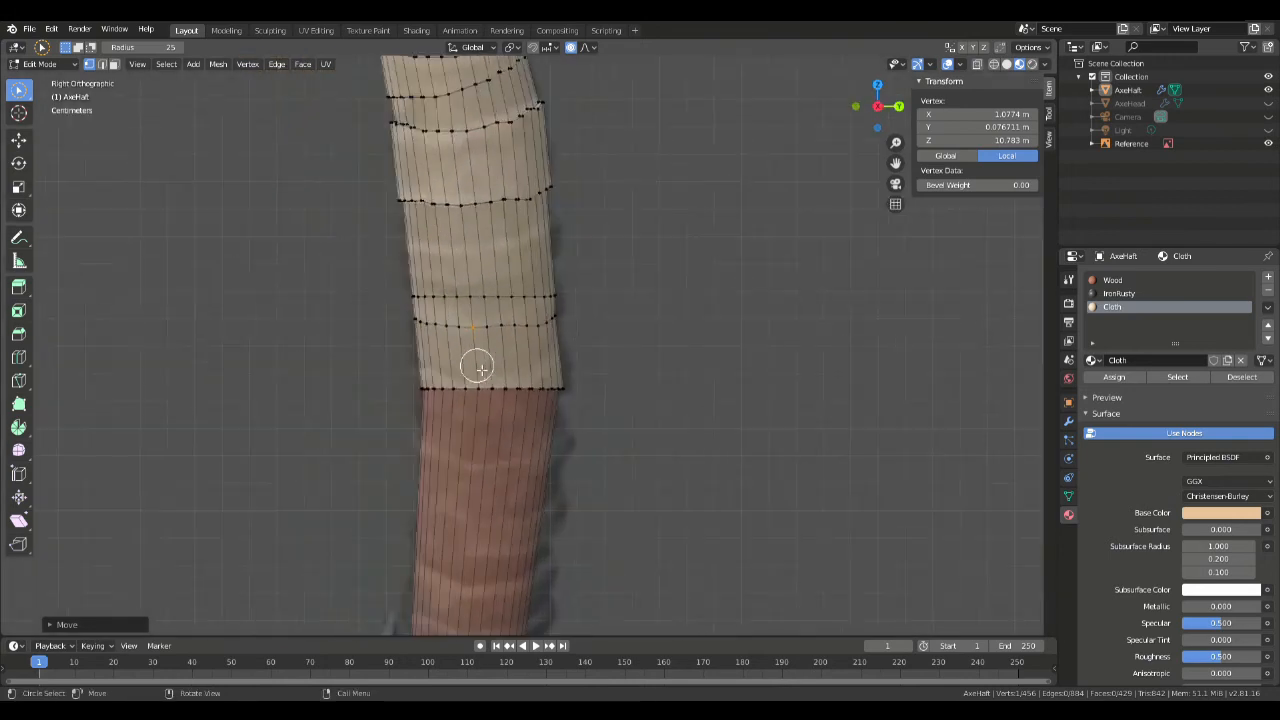
click(562, 268)
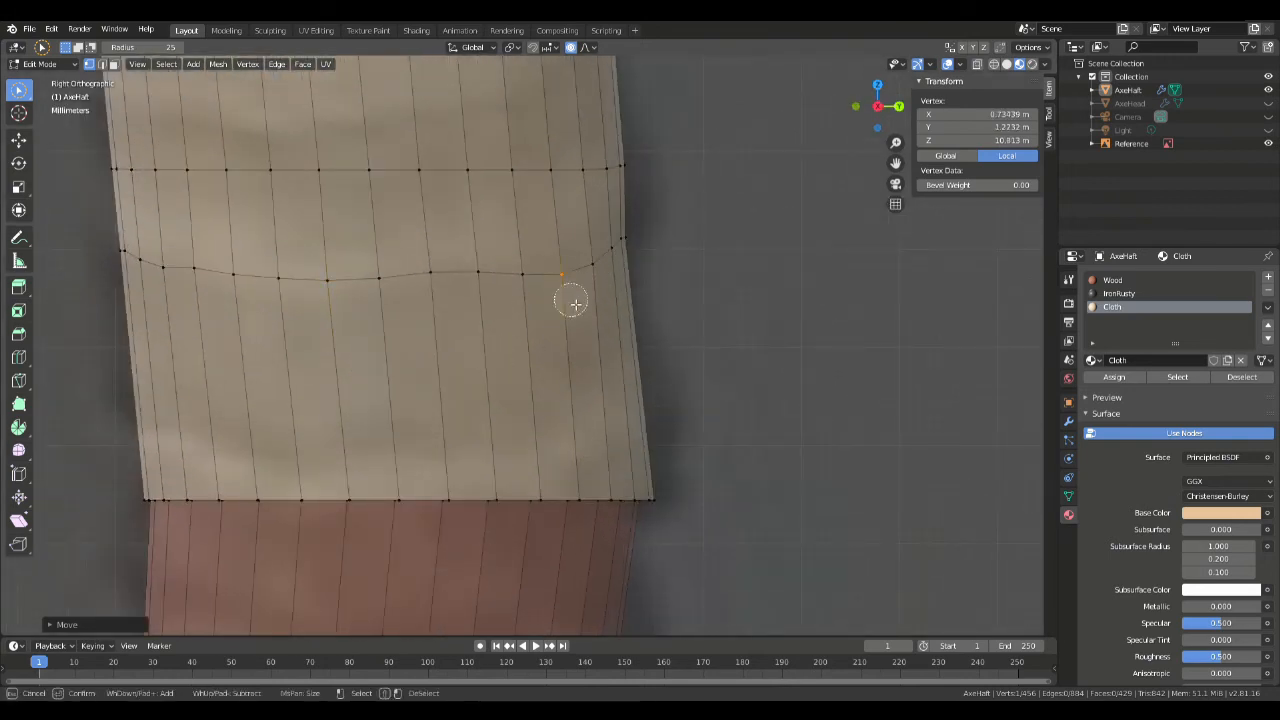
key(g)
click(575, 296)
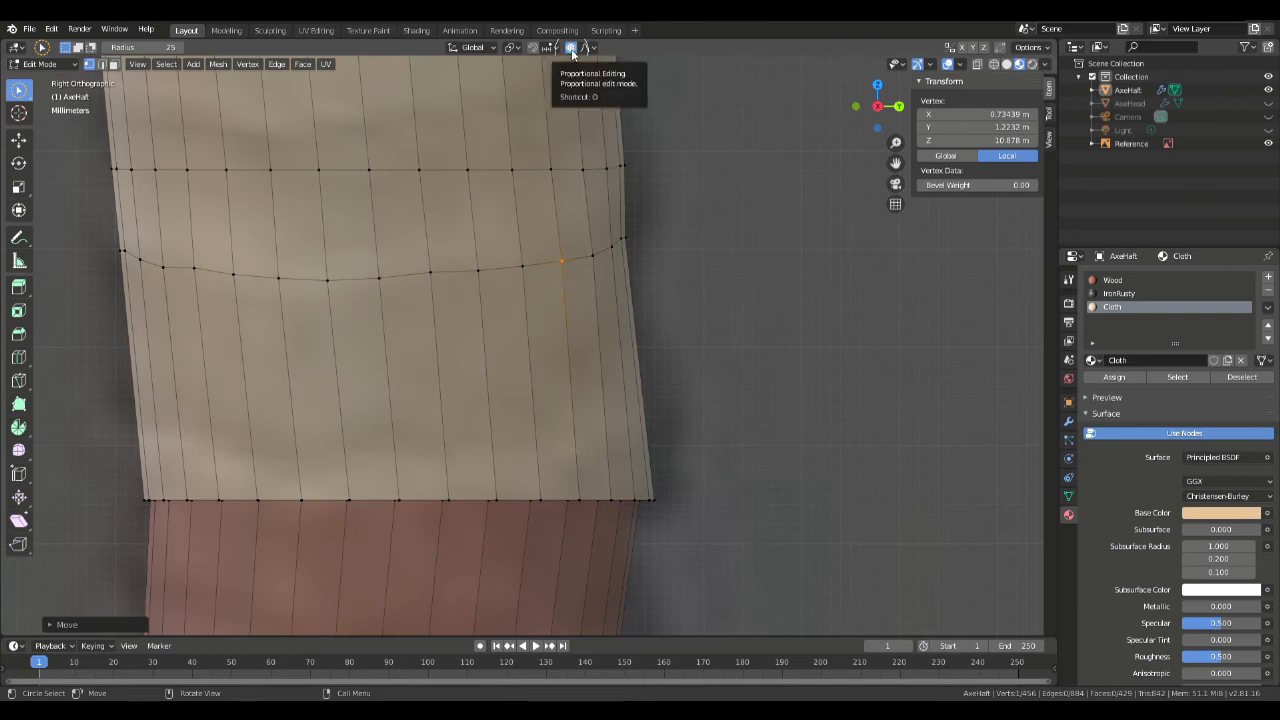
Step: Smooth the left end of the lowest loop by lowering the inner vertices and raising the outermost one slightly
click(195, 273)
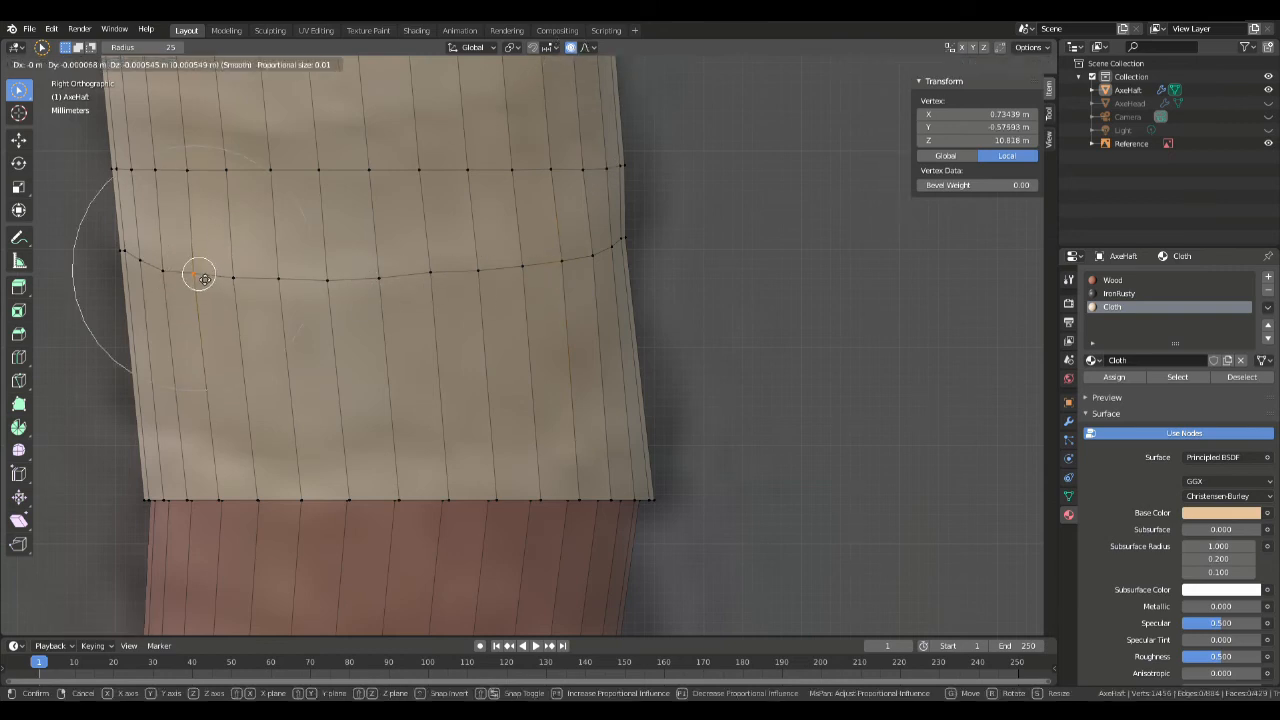
click(107, 252)
key(g)
click(109, 250)
Step: Select the band of faces between the lowest curved loop and the straight edge above it on the lower cloth wrap
scroll(371, 266, down, 2)
scroll(397, 263, up, 1)
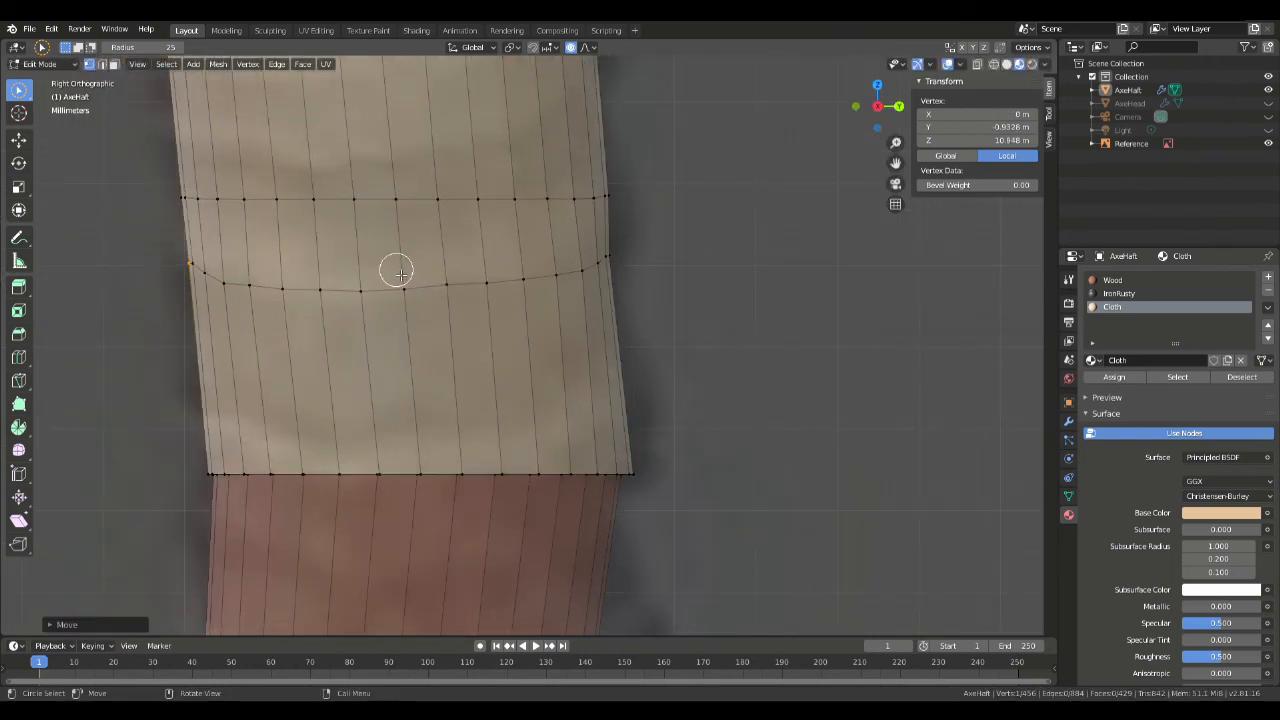
scroll(407, 268, down, 2)
key(3)
mouse_move(310, 278)
mouse_down()
mouse_move(533, 287)
mouse_move(480, 405)
mouse_move(380, 360)
mouse_move(663, 349)
mouse_up()
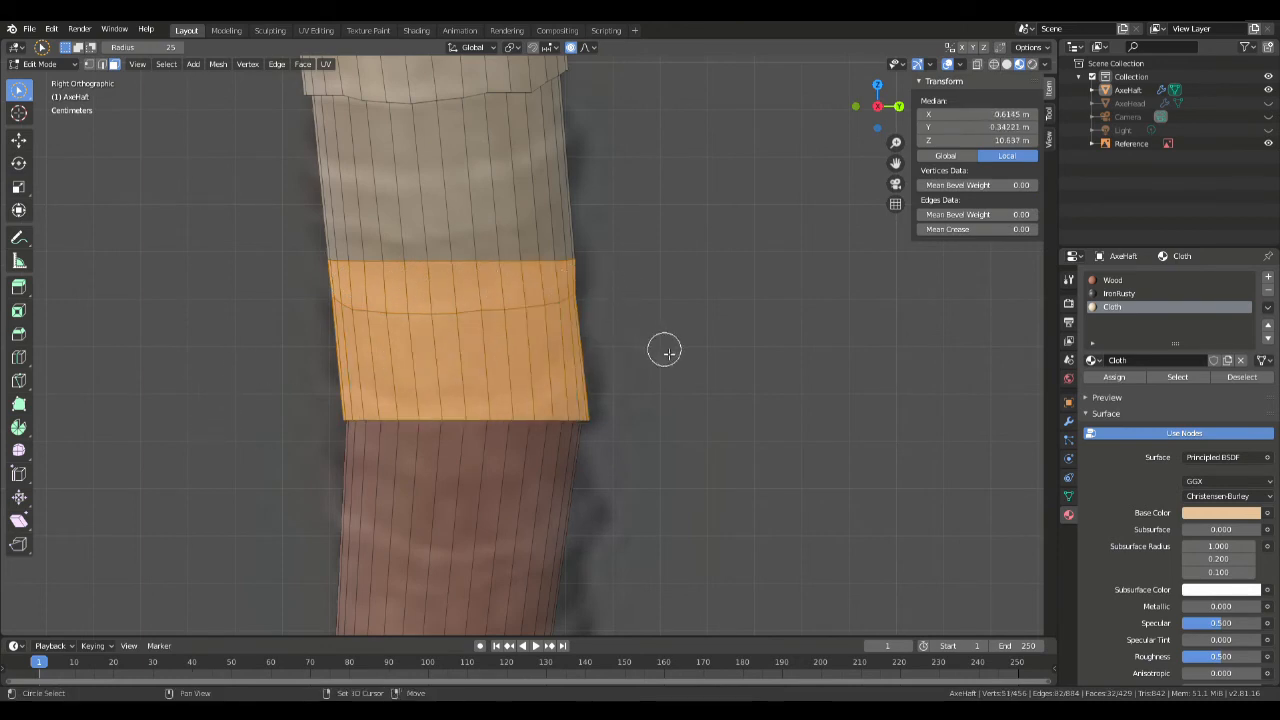
ctrl+drag(345, 350, 709, 360)
Step: Try to extrude the selected band in place and scale it with its Z dimension locked
middle_drag(709, 360, 510, 390)
key(KP_3)
key(e)
key(Escape)
key(z)
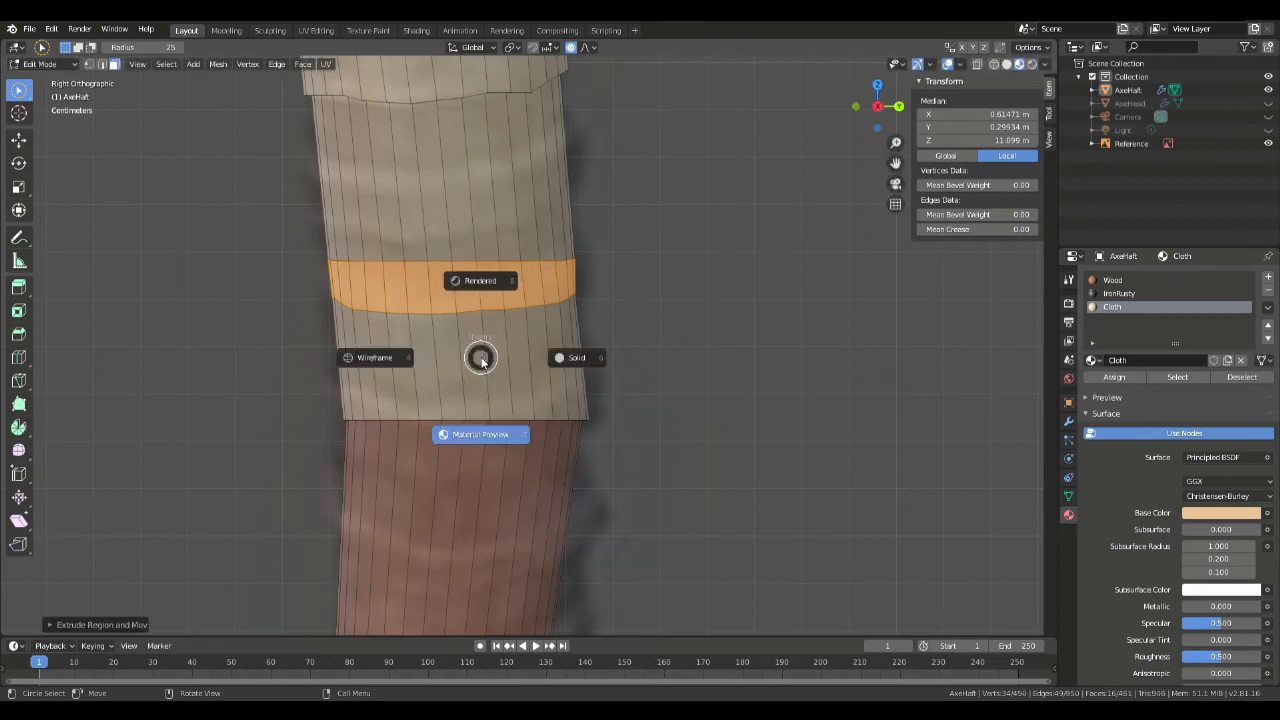
key(Escape)
key(s)
key(shift+z)
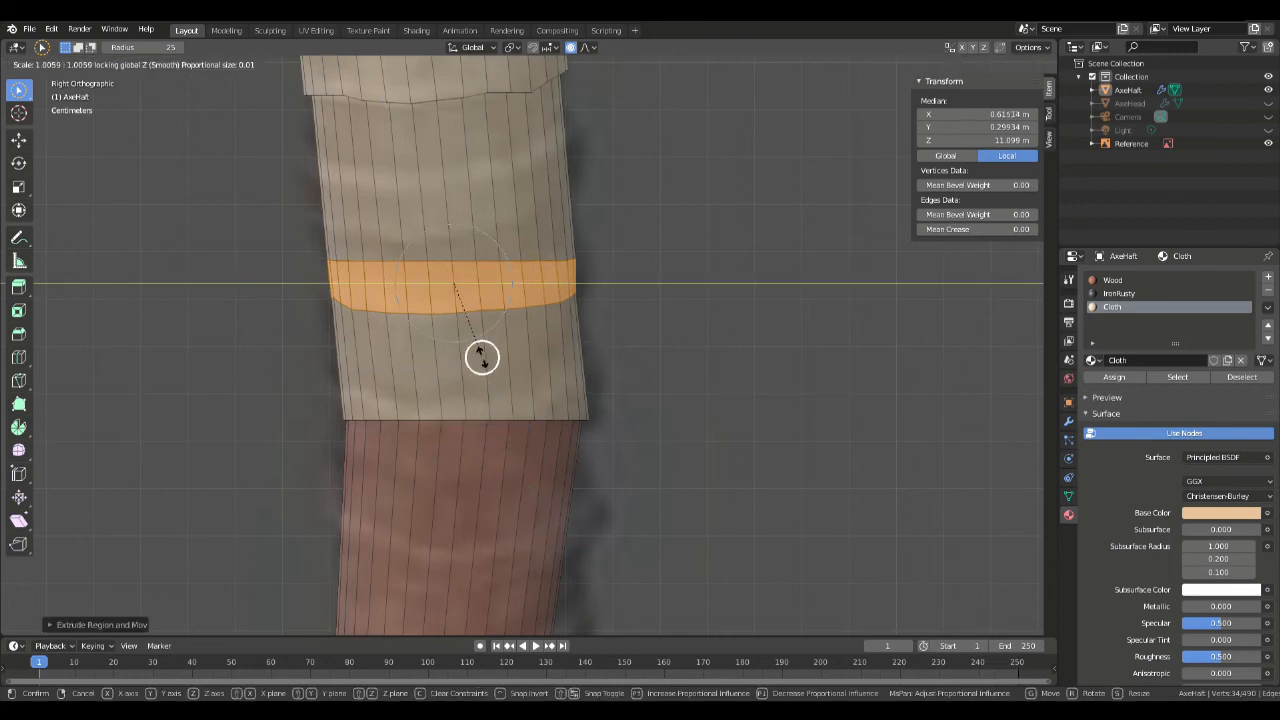
right_click(487, 356)
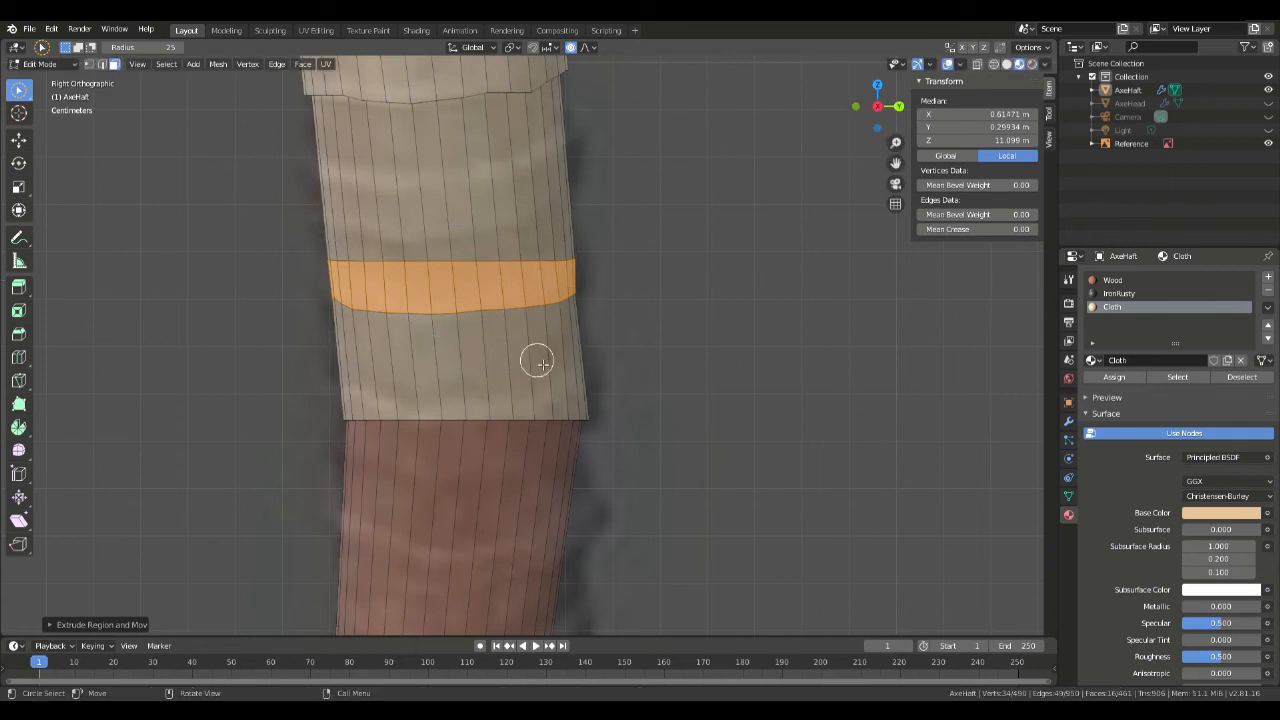
key(ctrl+z)
key(ctrl+z)
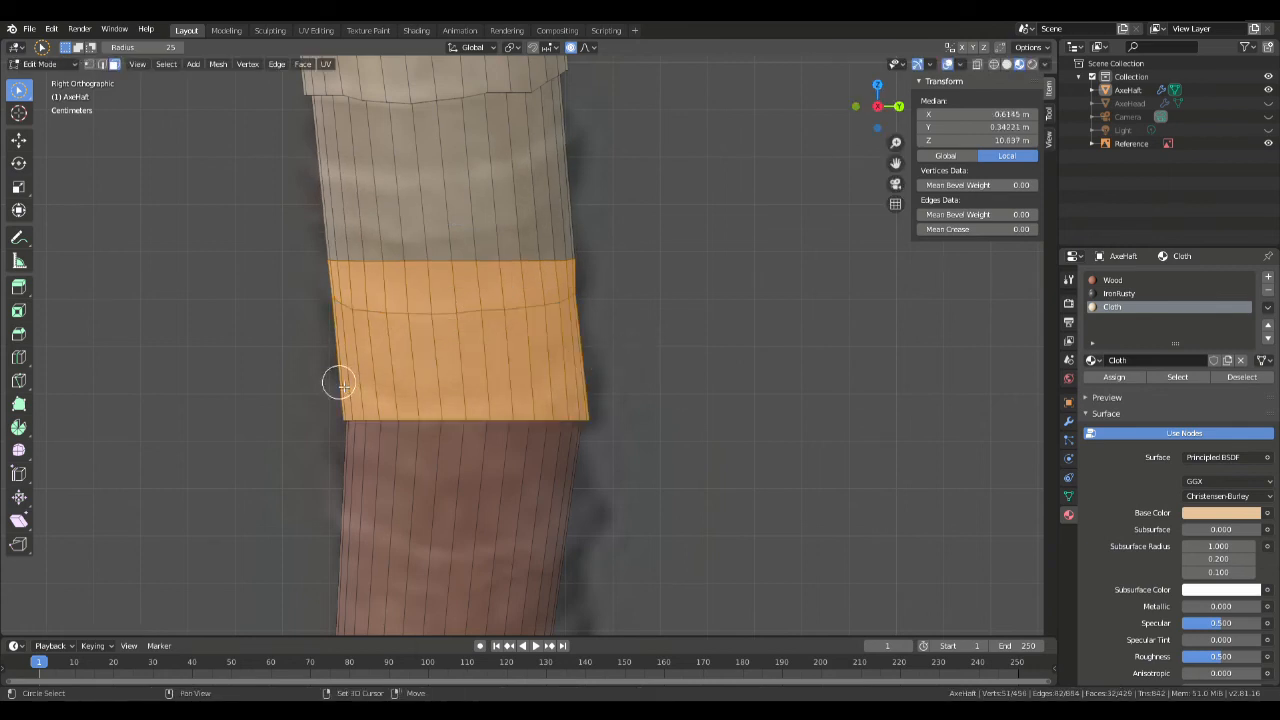
key(ctrl+z)
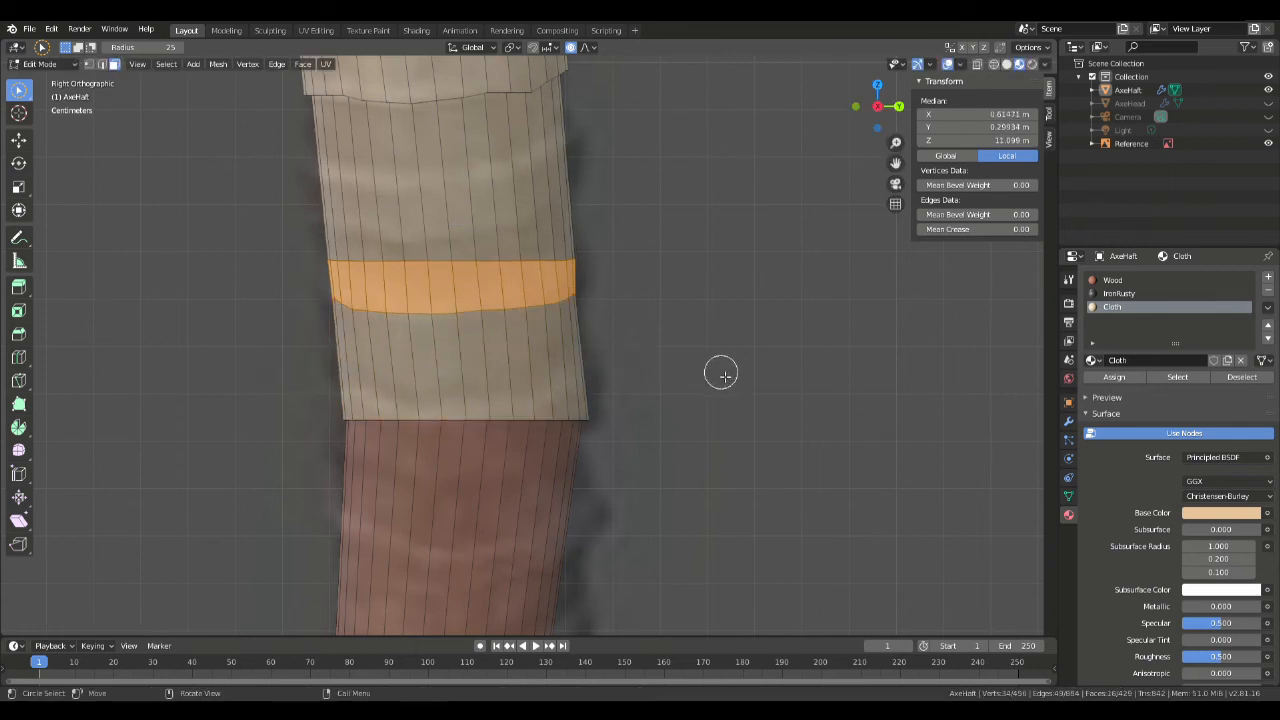
Step: Extrude the selected face band in place and try scaling it up uniformly
key(e)
right_click(537, 334)
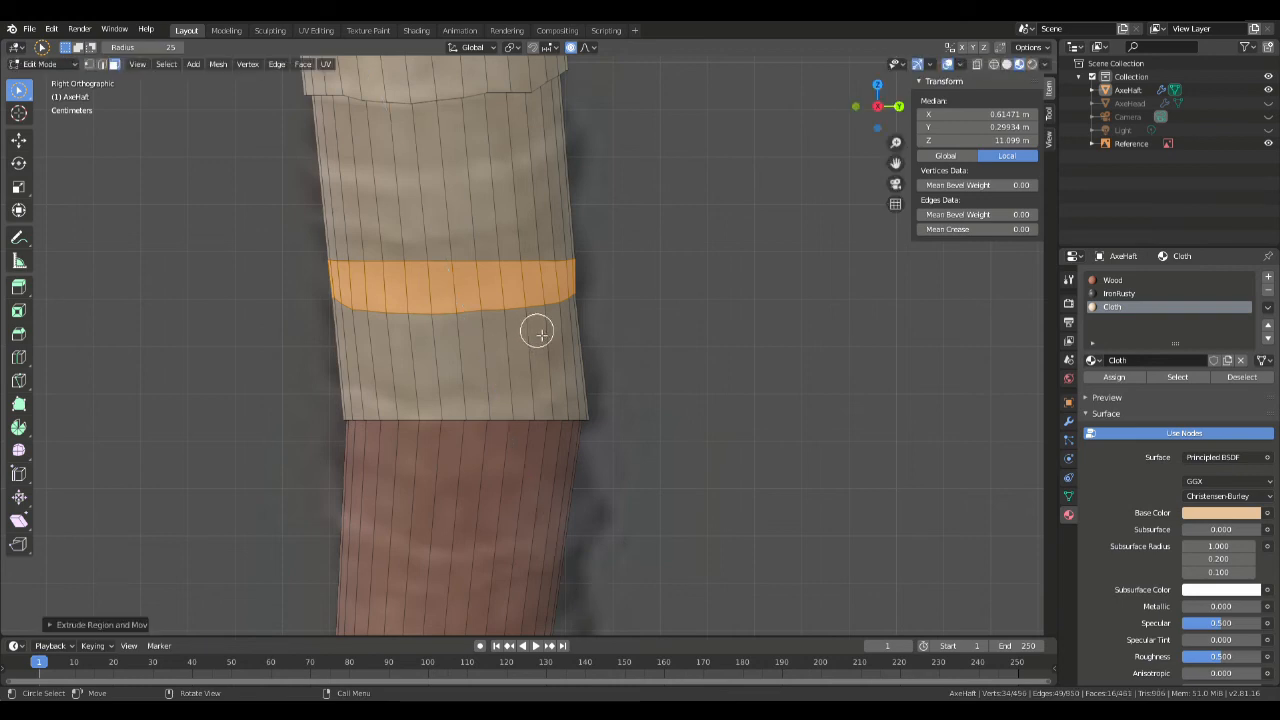
key(s)
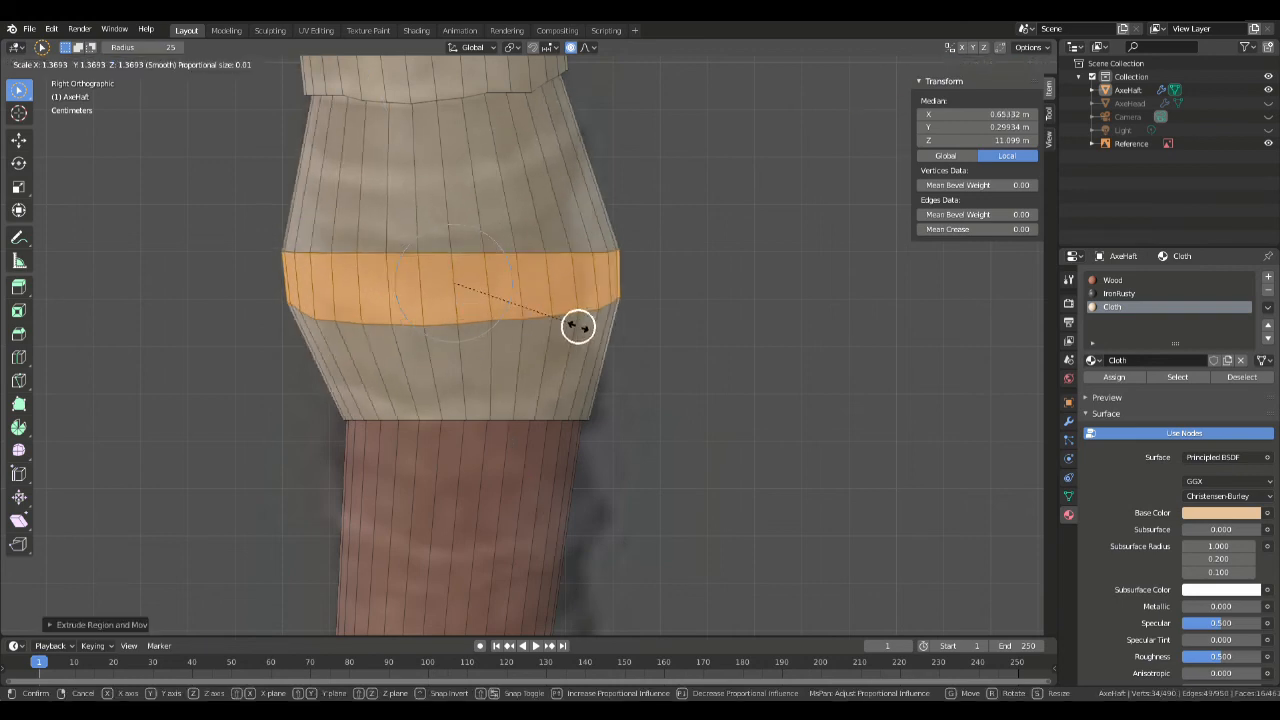
right_click(581, 332)
Step: Try moving a single vertex on the upper edge of the extruded band
middle_drag(586, 320, 643, 266)
middle_drag(551, 189, 663, 300)
key(1)
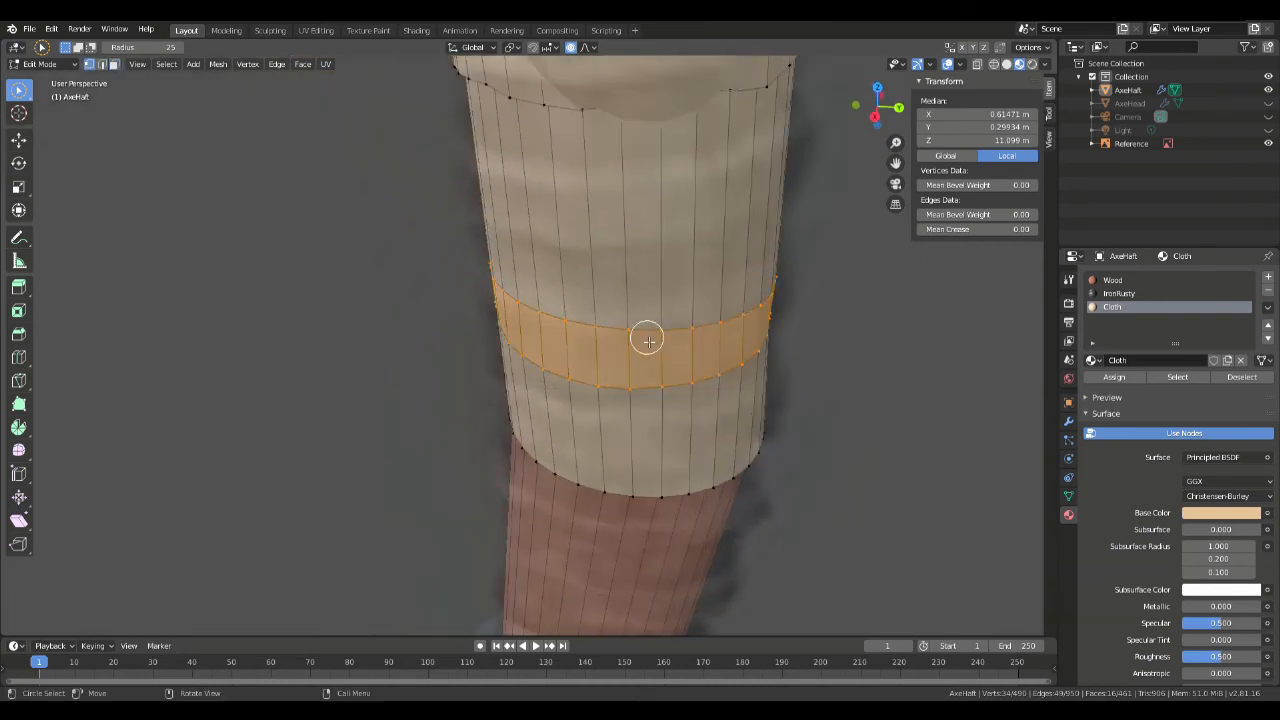
click(628, 326)
key(g)
right_click(690, 282)
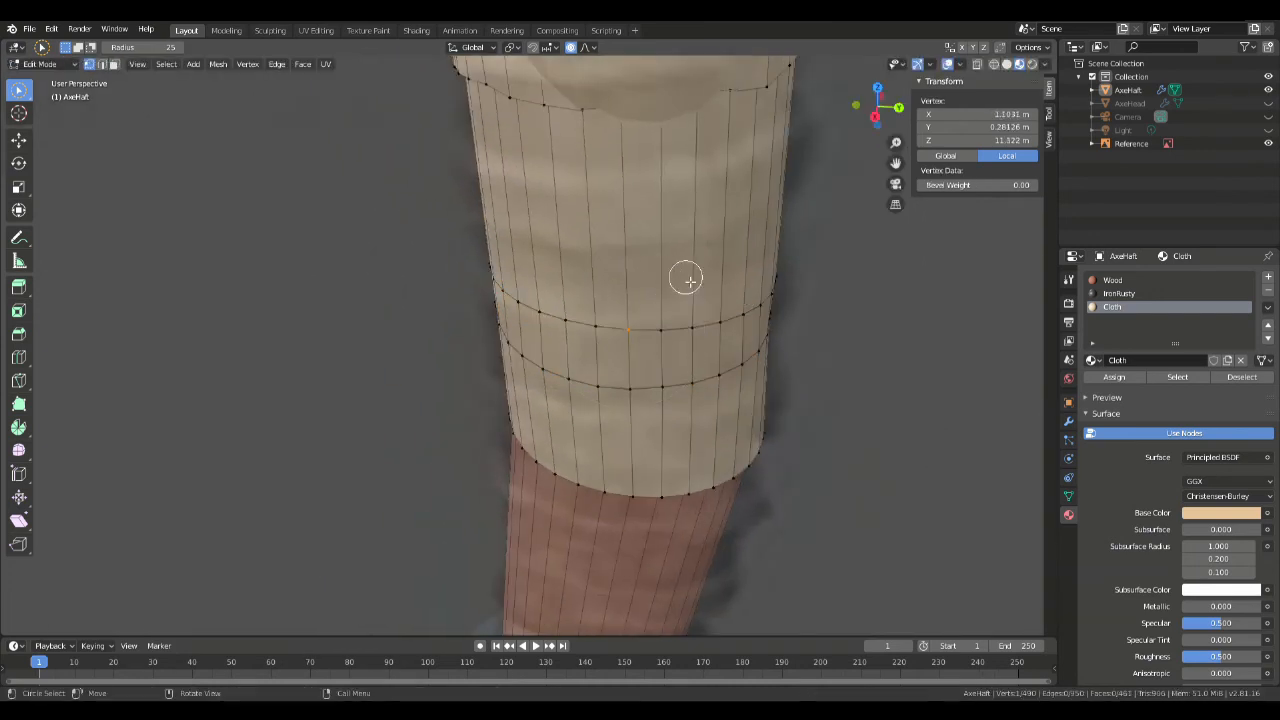
middle_drag(780, 268, 420, 403)
Step: Reselect the faces of the lowest wrapping band around the haft
key(alt+a)
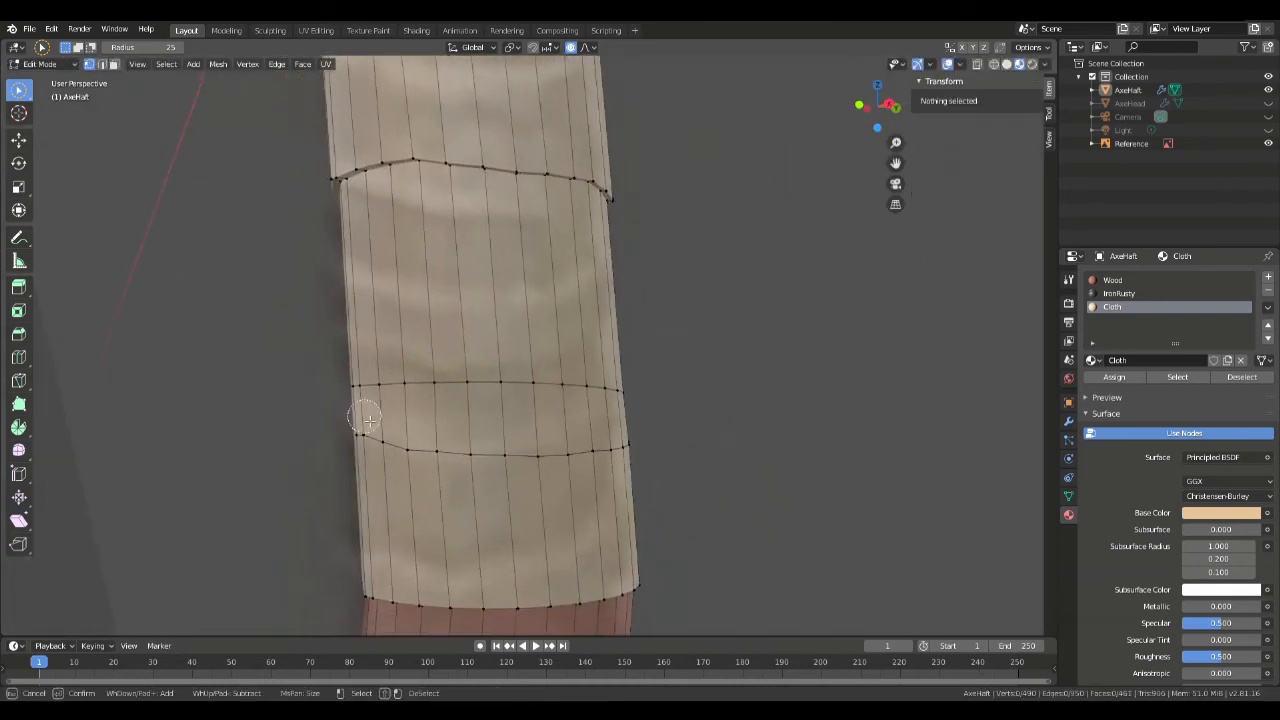
key(3)
drag(338, 417, 708, 421)
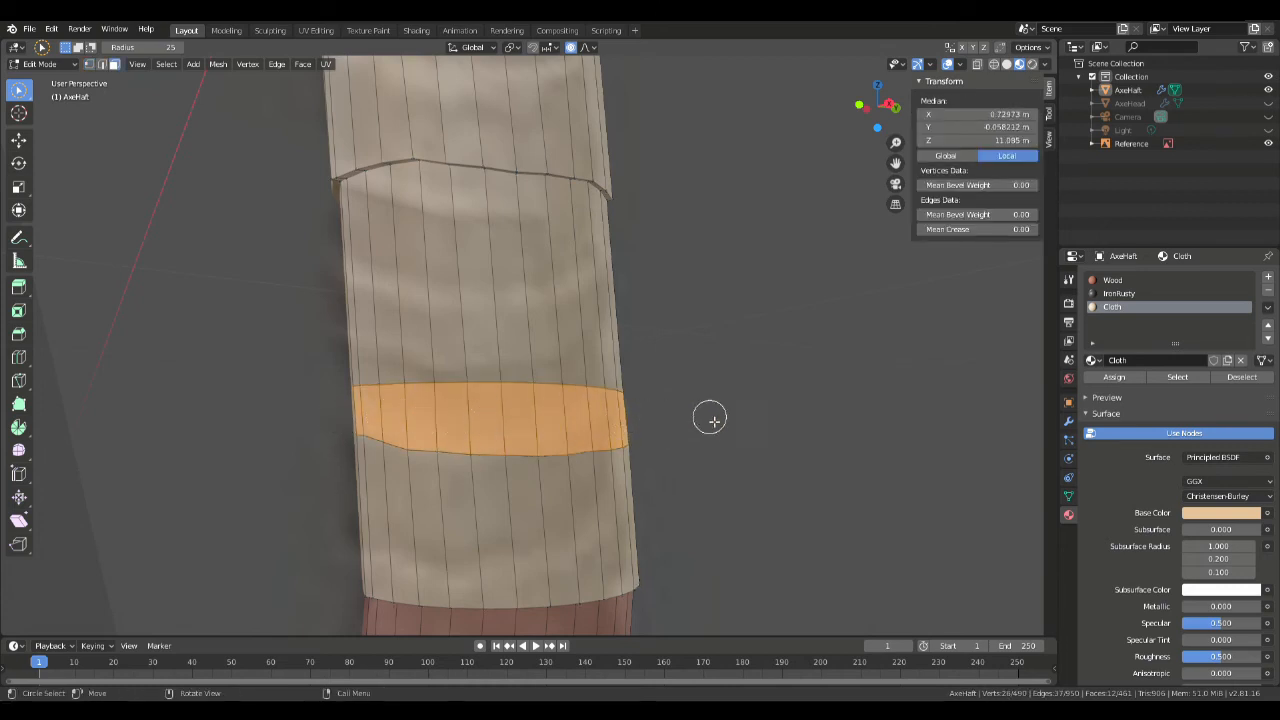
middle_drag(713, 421, 584, 435)
scroll(720, 452, down, 3)
shift+drag(767, 384, 821, 378)
key(ctrl+z)
middle_drag(866, 466, 855, 414)
Step: Try to extrude the band and scale it up uniformly in all directions
key(e)
click(831, 417)
key(ctrl+z)
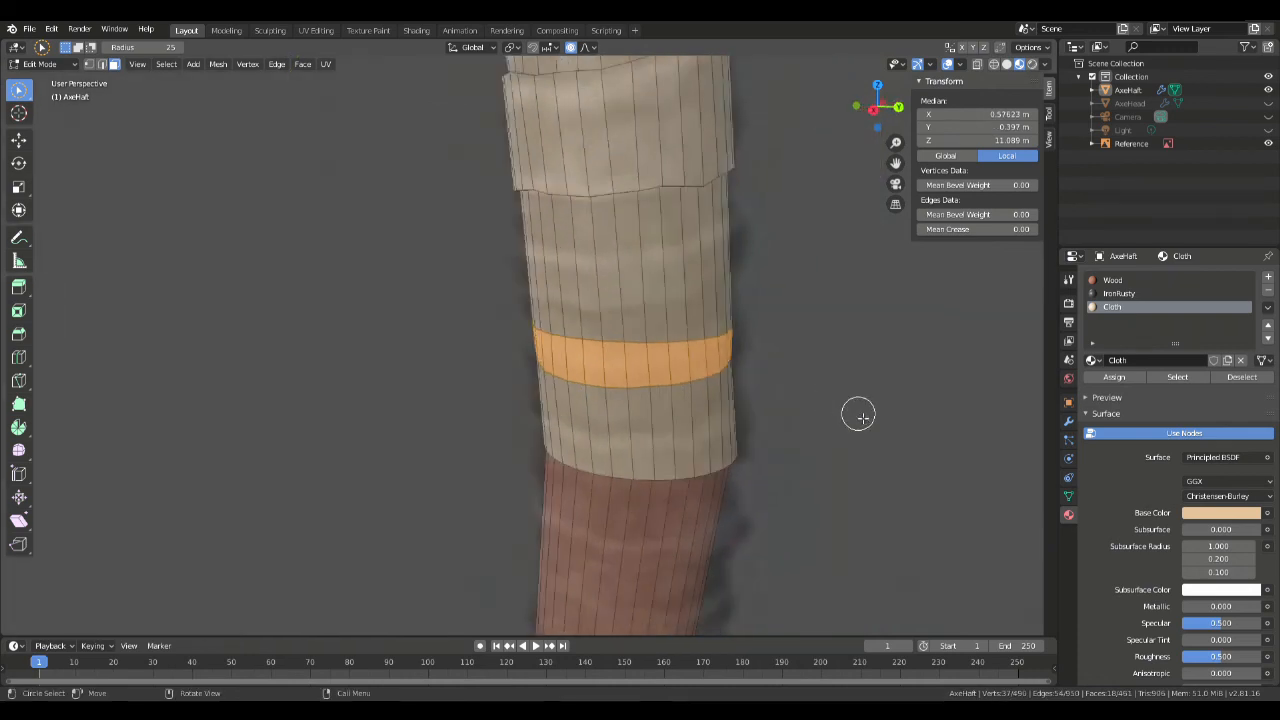
key(s)
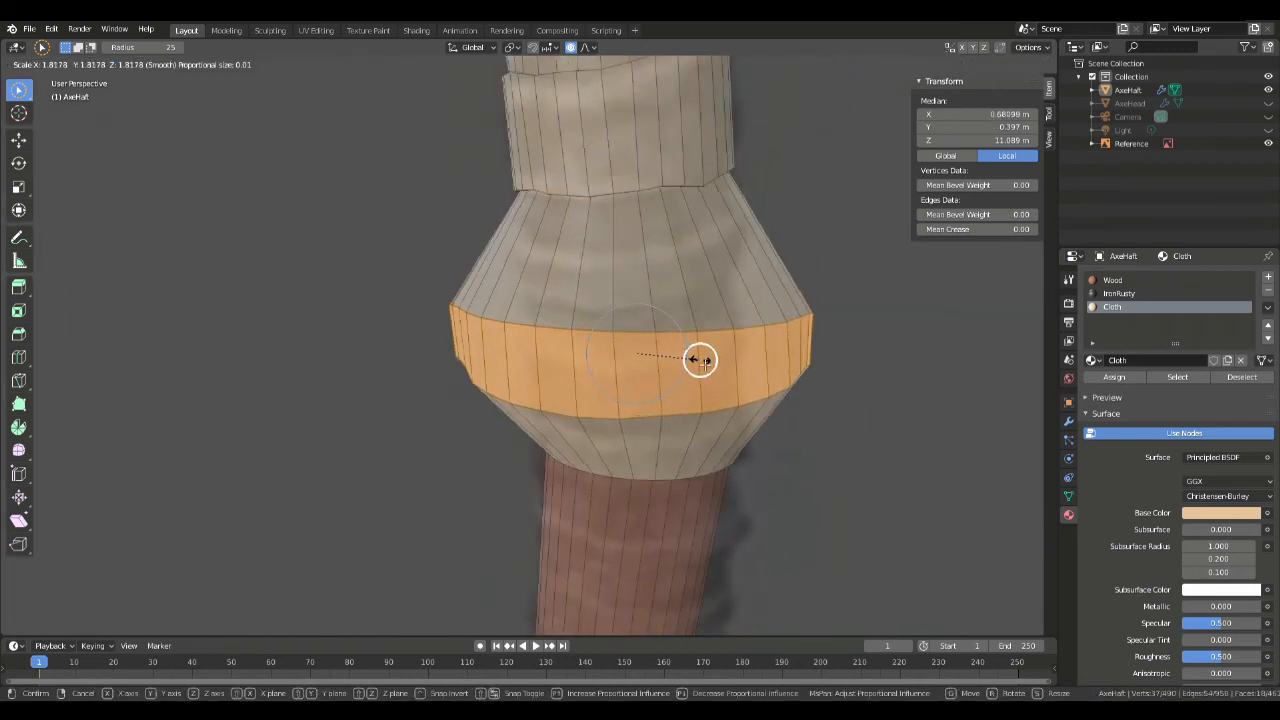
key(Escape)
Step: Extrude the band in place and scale it outward to about 1.08 with Z locked to form a raised wrapping
key(e)
click(692, 377)
key(s)
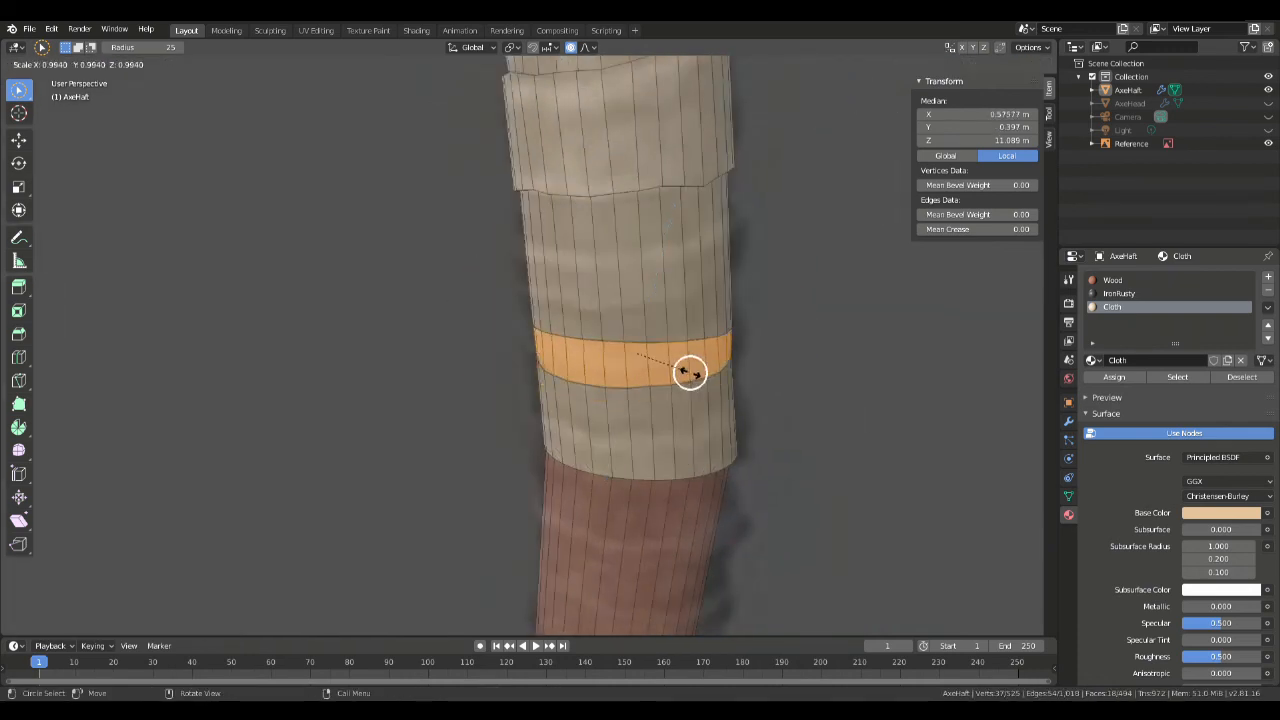
key(shift+z)
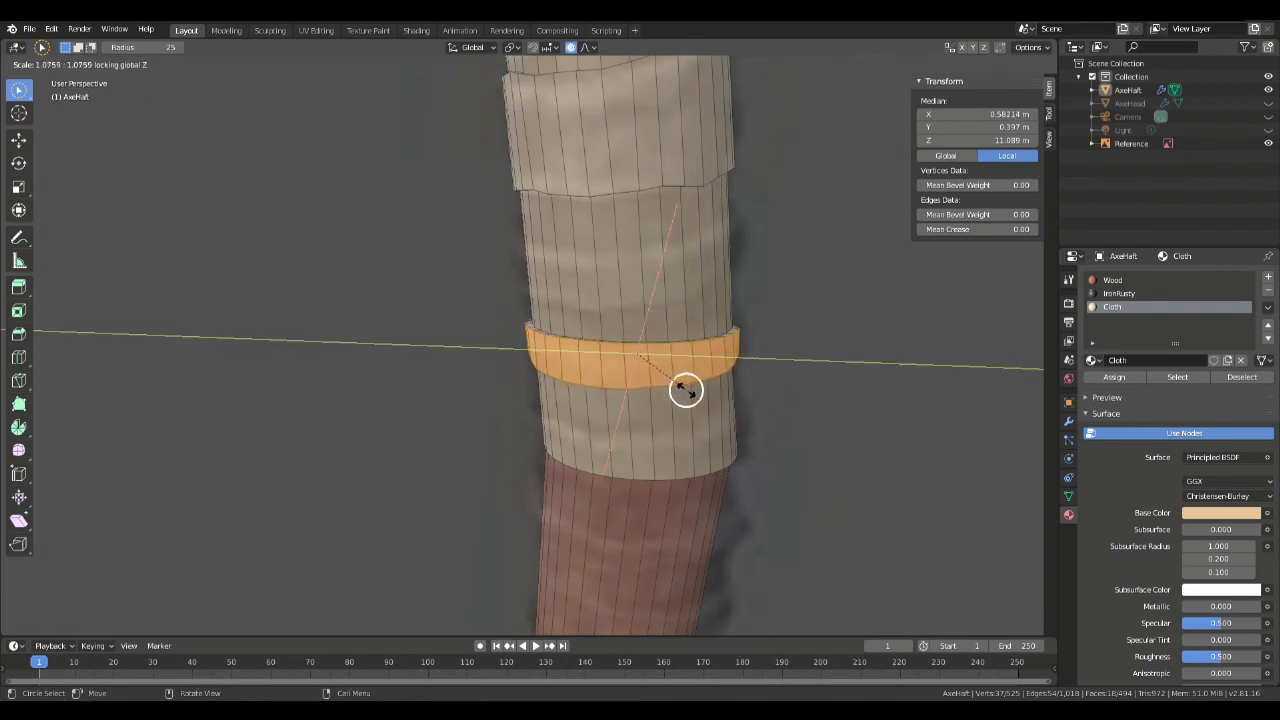
click(683, 390)
Step: Leave mesh editing and hide the Reference image
middle_drag(683, 389, 658, 348)
key(Tab)
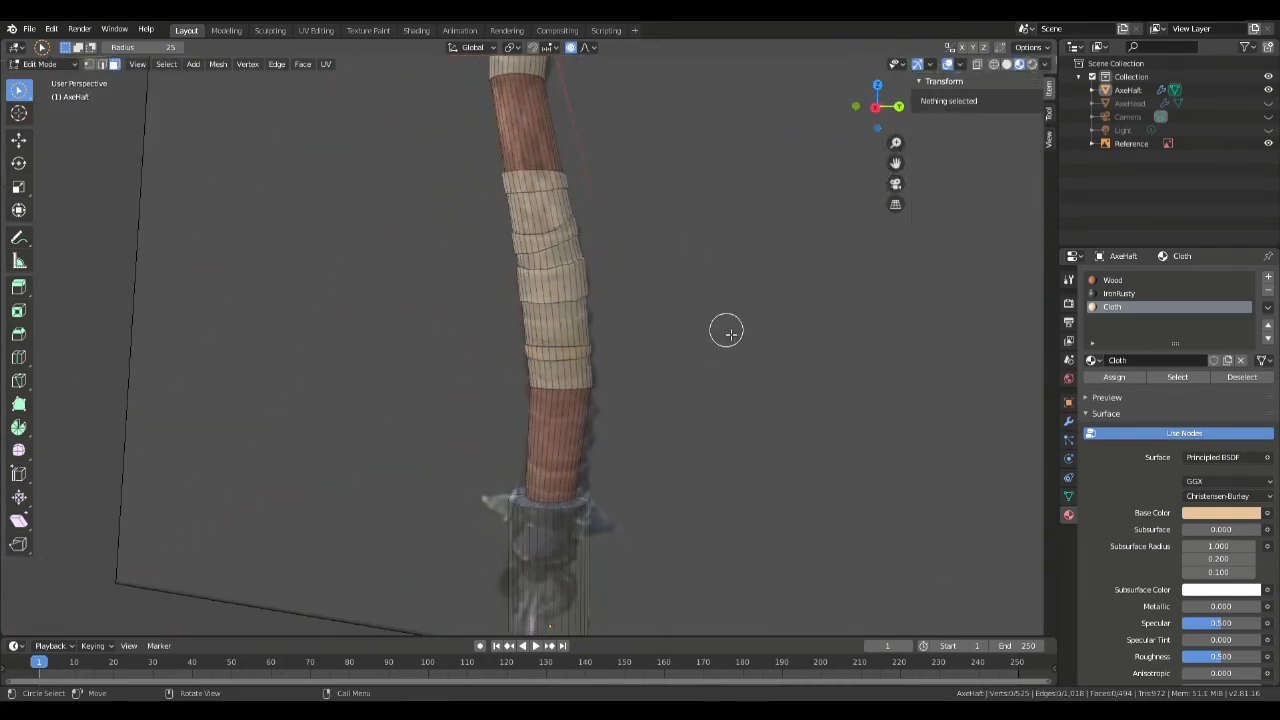
middle_drag(695, 309, 398, 366)
click(1268, 143)
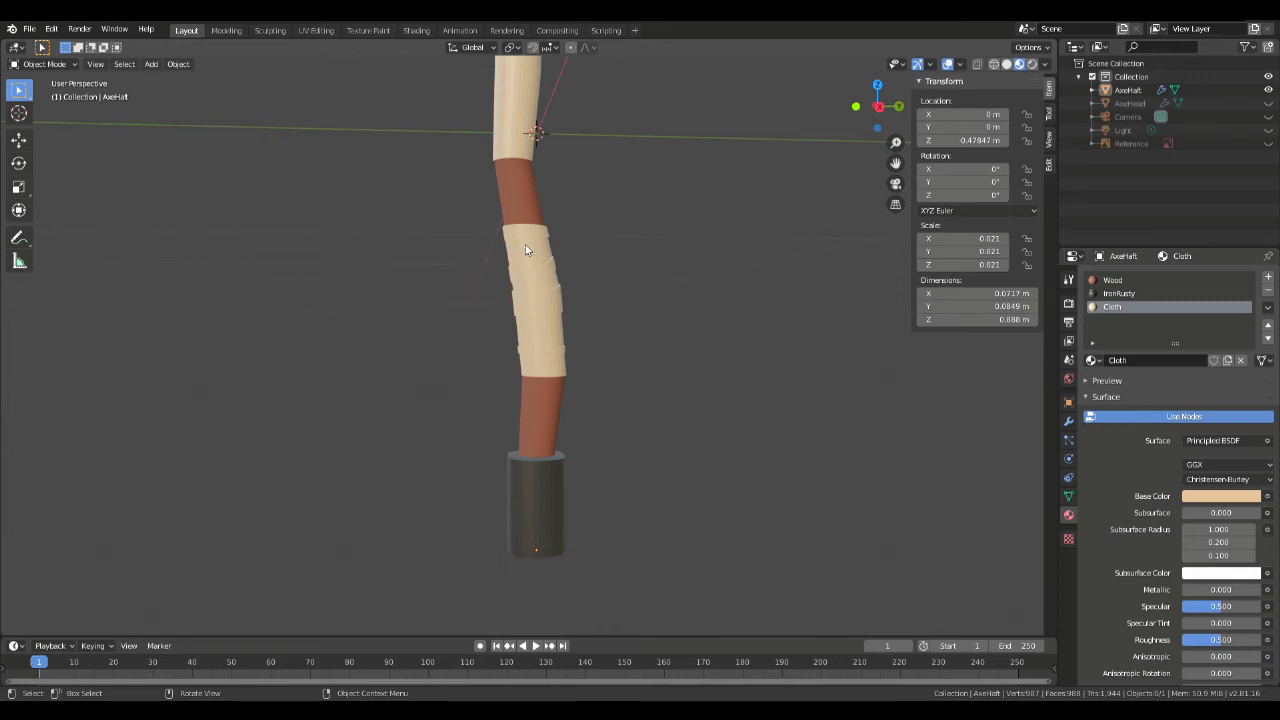
Step: Return to editing the haft and examine its cloth wrappings and overall shape from several distances
scroll(631, 269, up, 5)
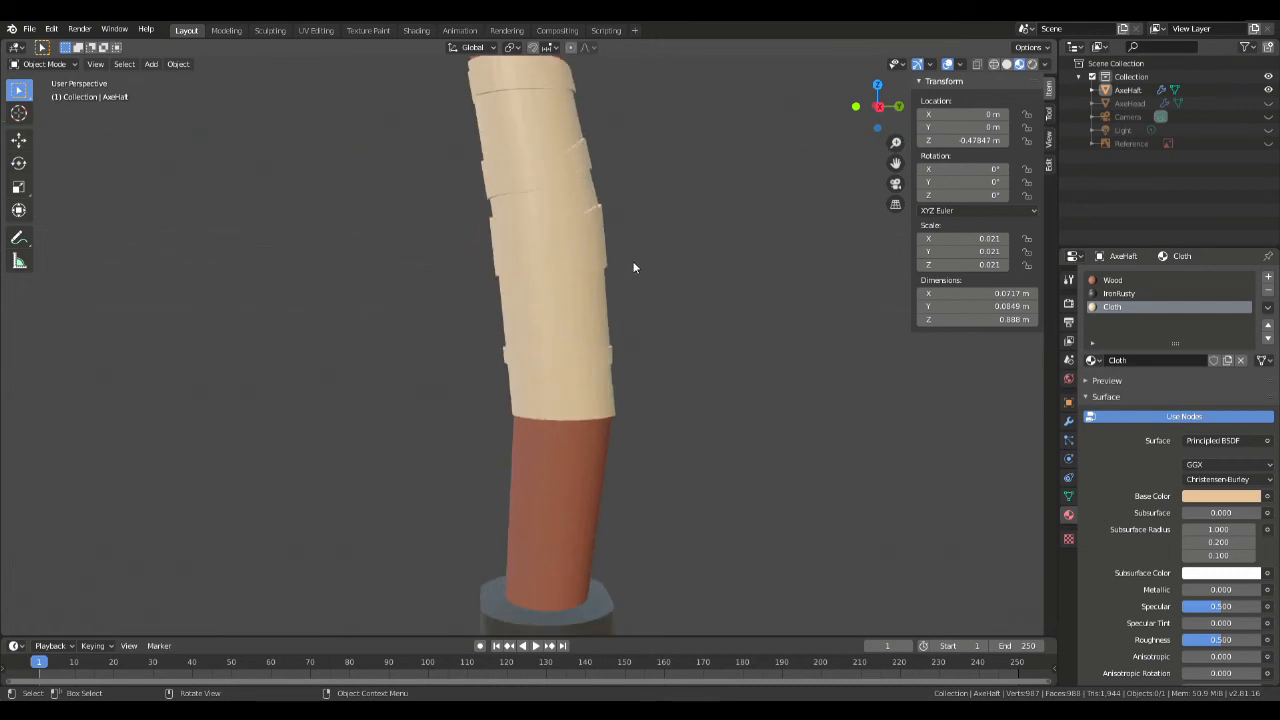
key(Tab)
middle_drag(671, 232, 683, 296)
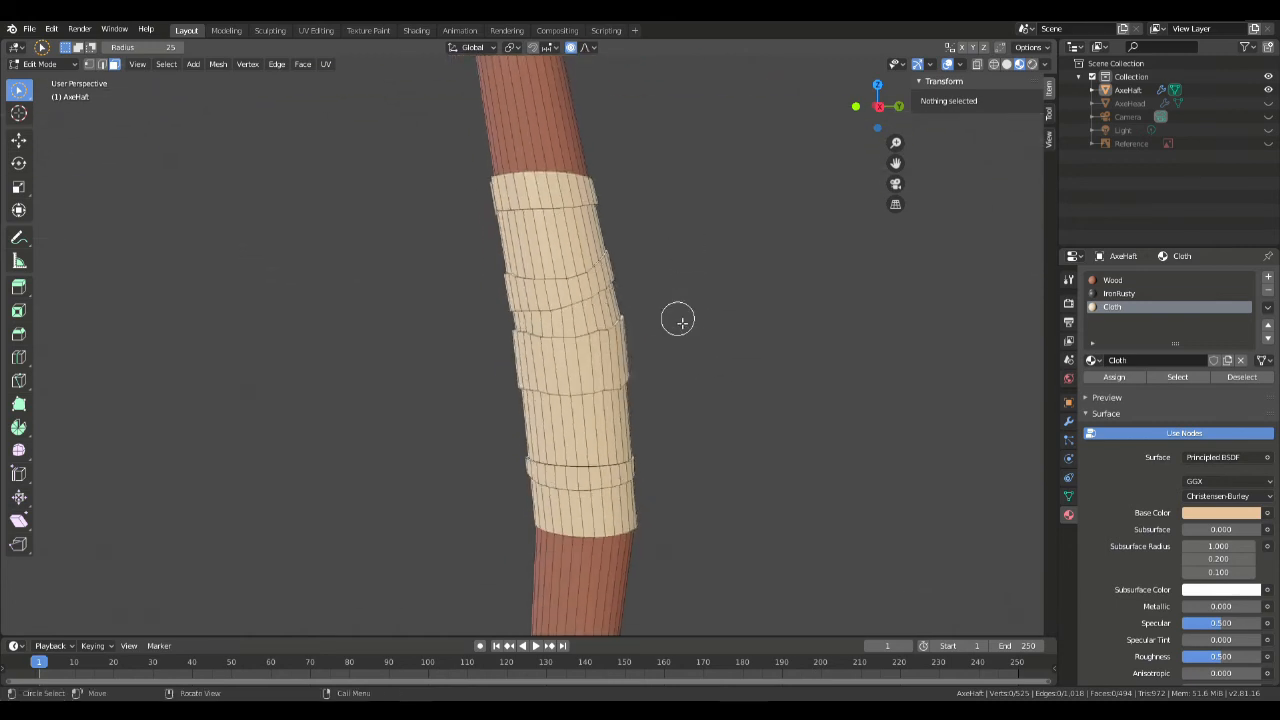
middle_drag(732, 197, 719, 343)
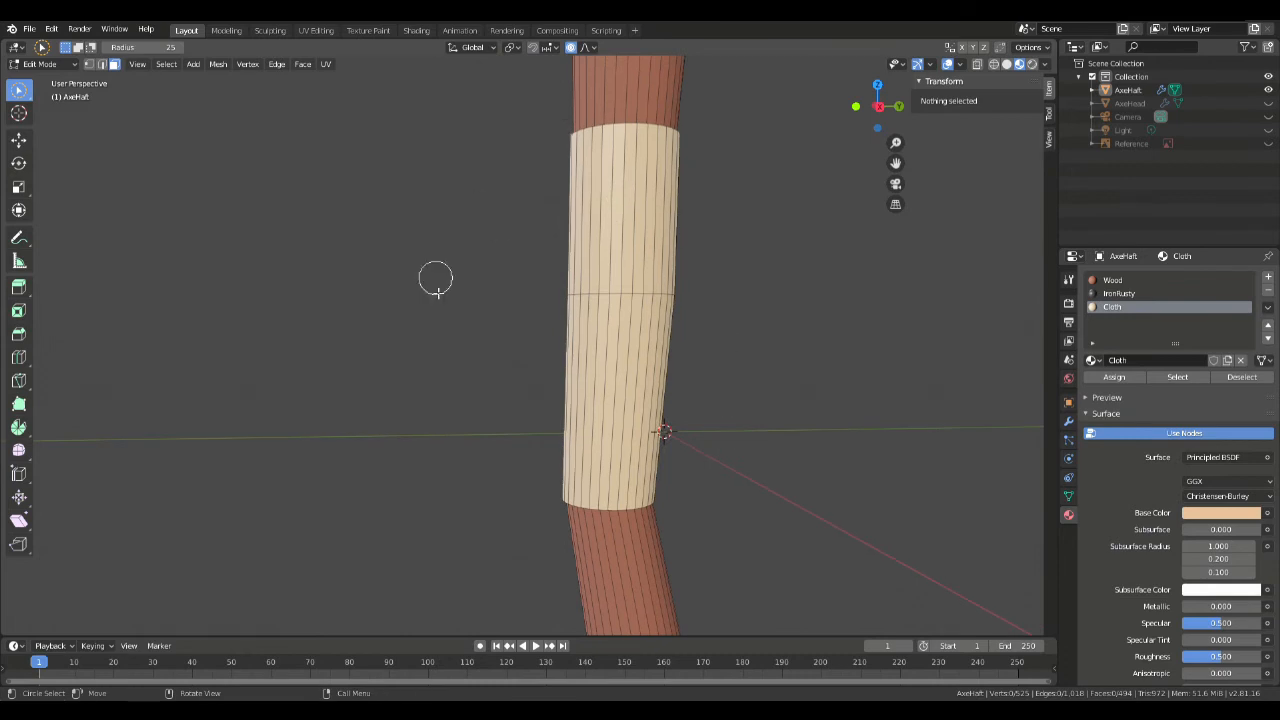
scroll(728, 177, down, 4)
shift+middle_drag(763, 170, 689, 288)
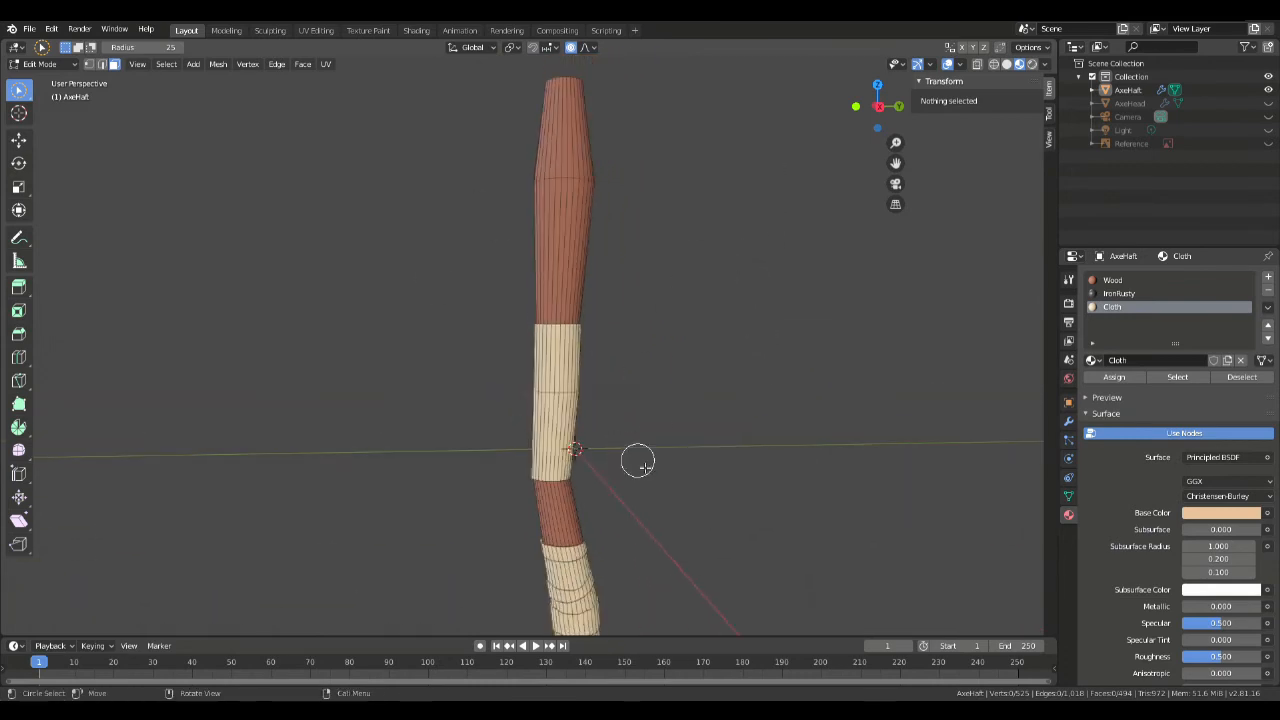
middle_drag(626, 453, 646, 329)
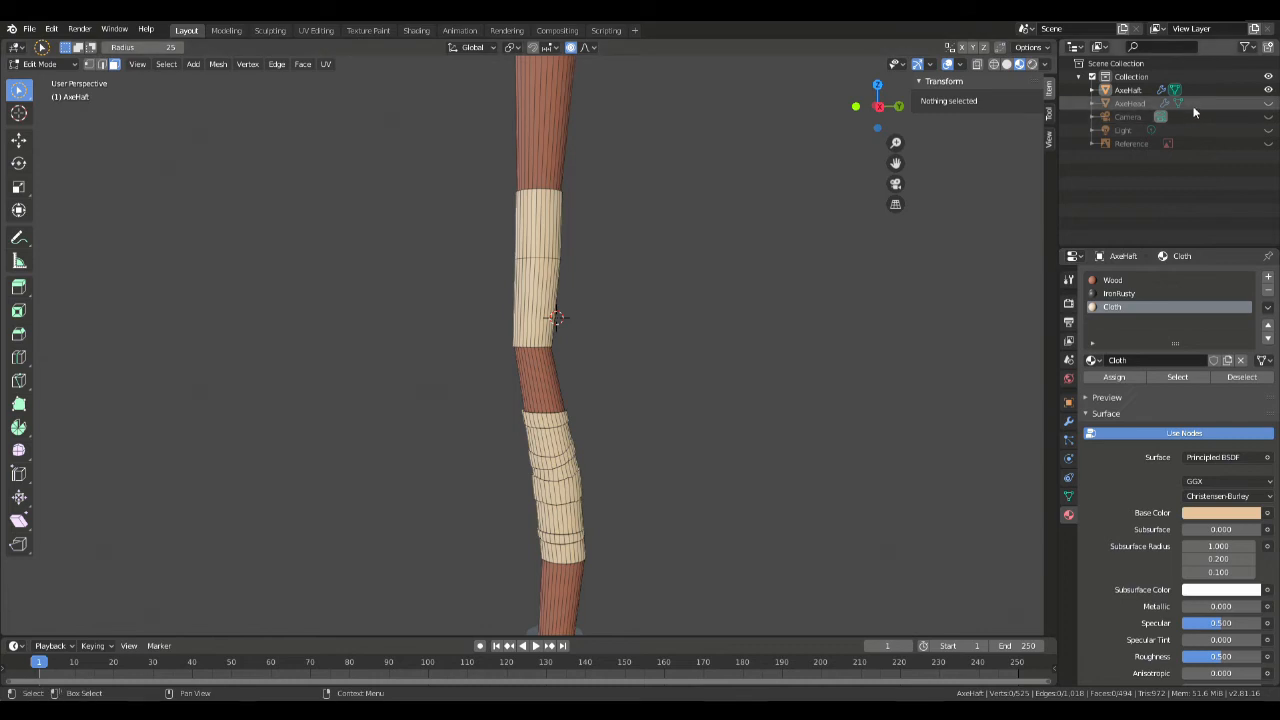
scroll(751, 189, down, 5)
scroll(771, 183, up, 4)
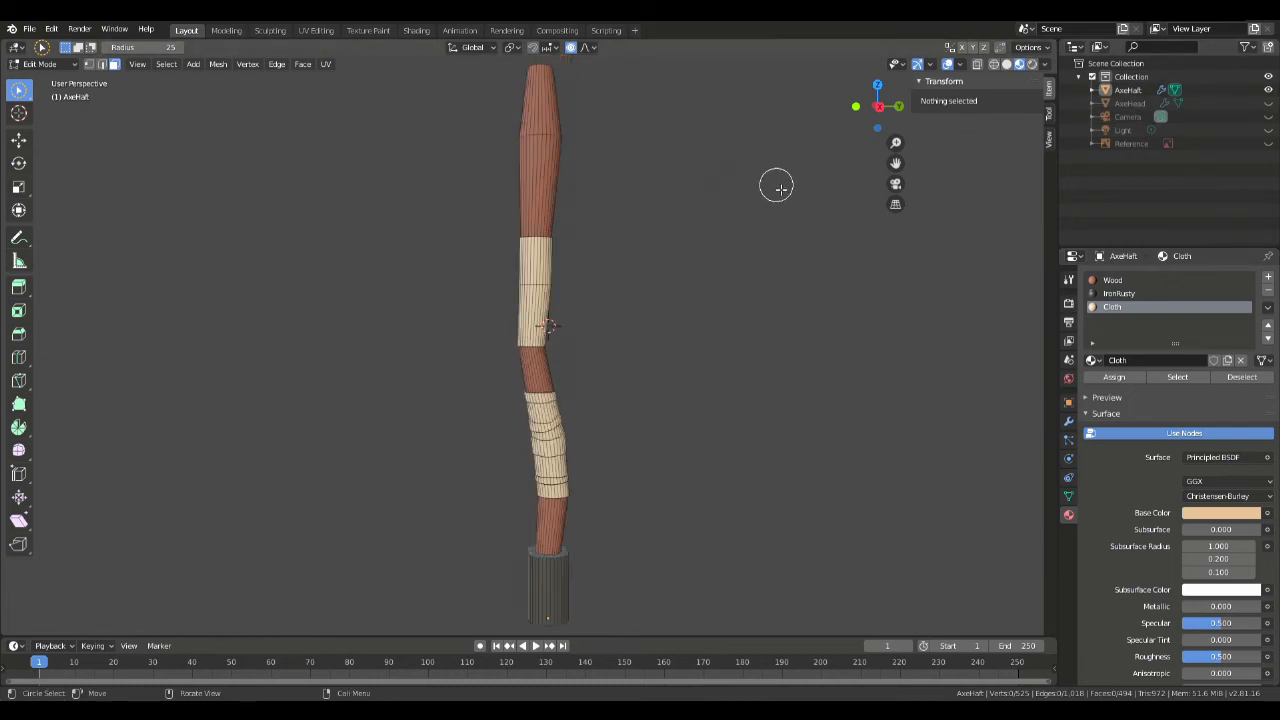
Step: Show the AxeHead object again and switch the viewport to solid shading to work on the haft's bottom end
click(1268, 103)
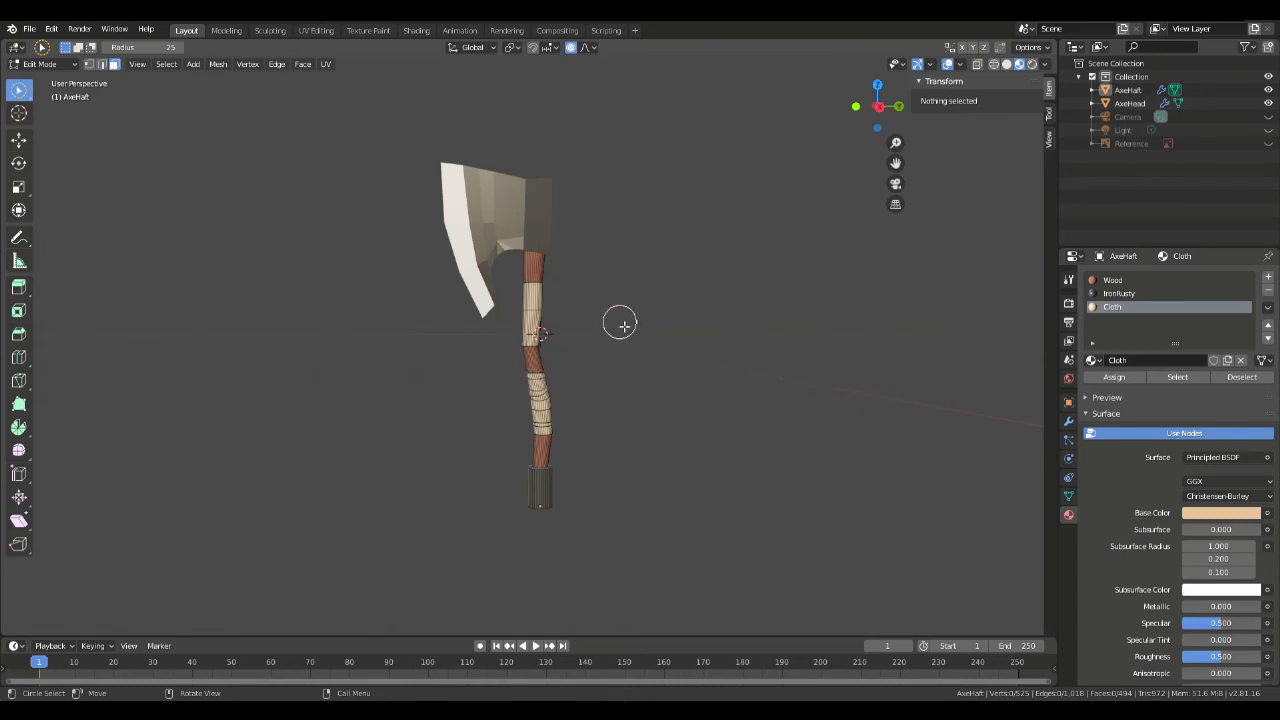
scroll(600, 318, up, 3)
shift+middle_drag(649, 393, 678, 207)
shift+middle_drag(654, 354, 640, 202)
scroll(721, 261, up, 5)
middle_drag(727, 241, 416, 357)
middle_drag(463, 307, 708, 382)
key(Tab)
key(Tab)
mouse_move(751, 343)
middle_down()
mouse_move(763, 249)
mouse_move(729, 283)
middle_up()
click(1006, 64)
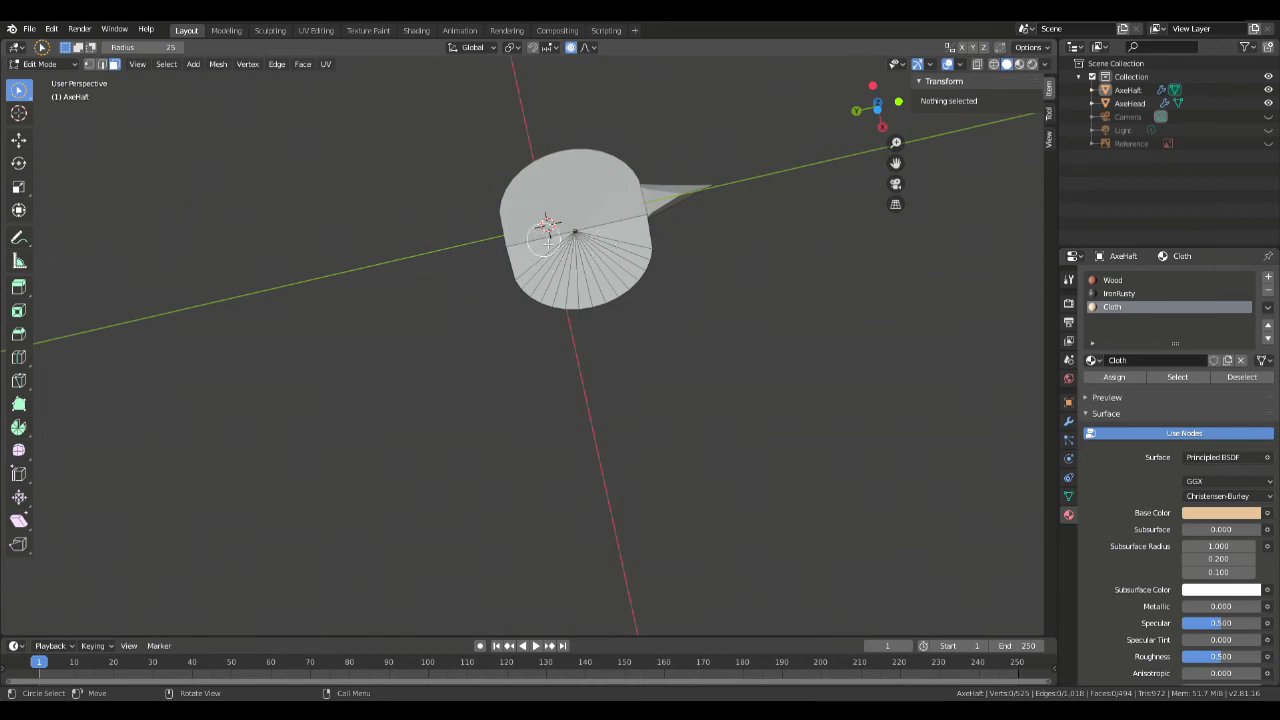
Step: Inset the faces of the haft's bottom end cap with a thickness of about 0.3
drag(552, 250, 600, 262)
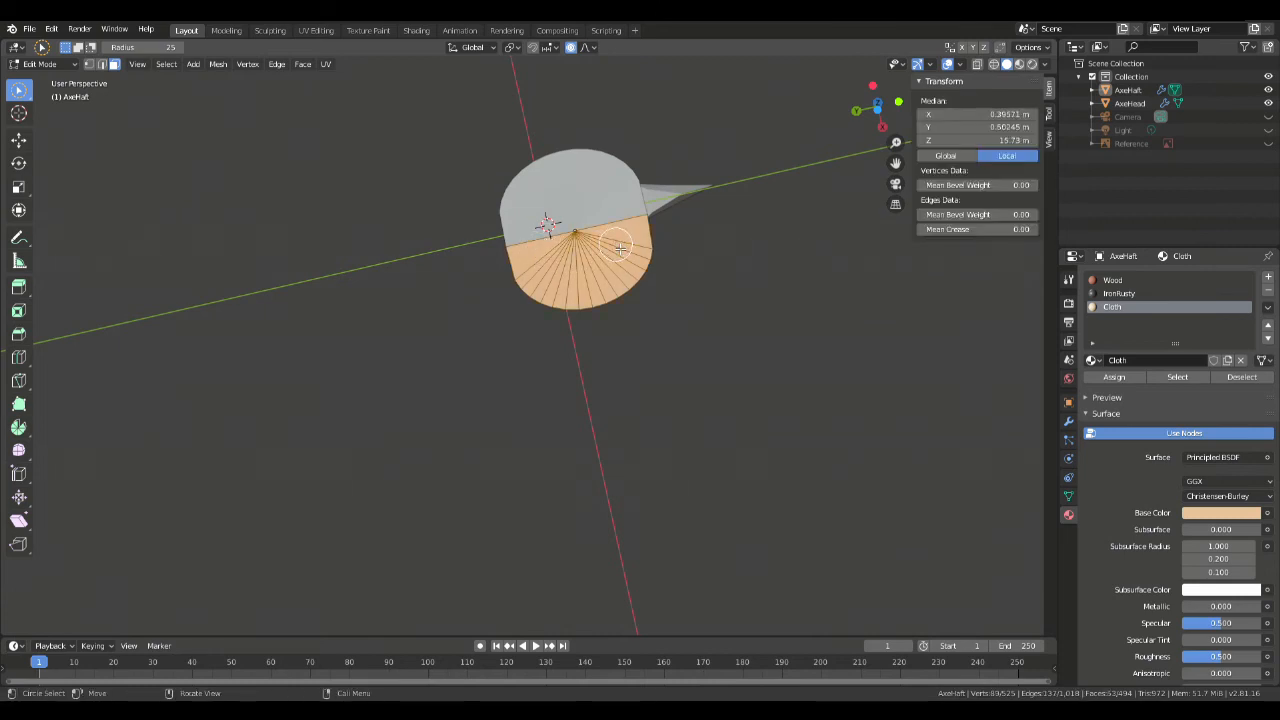
key(i)
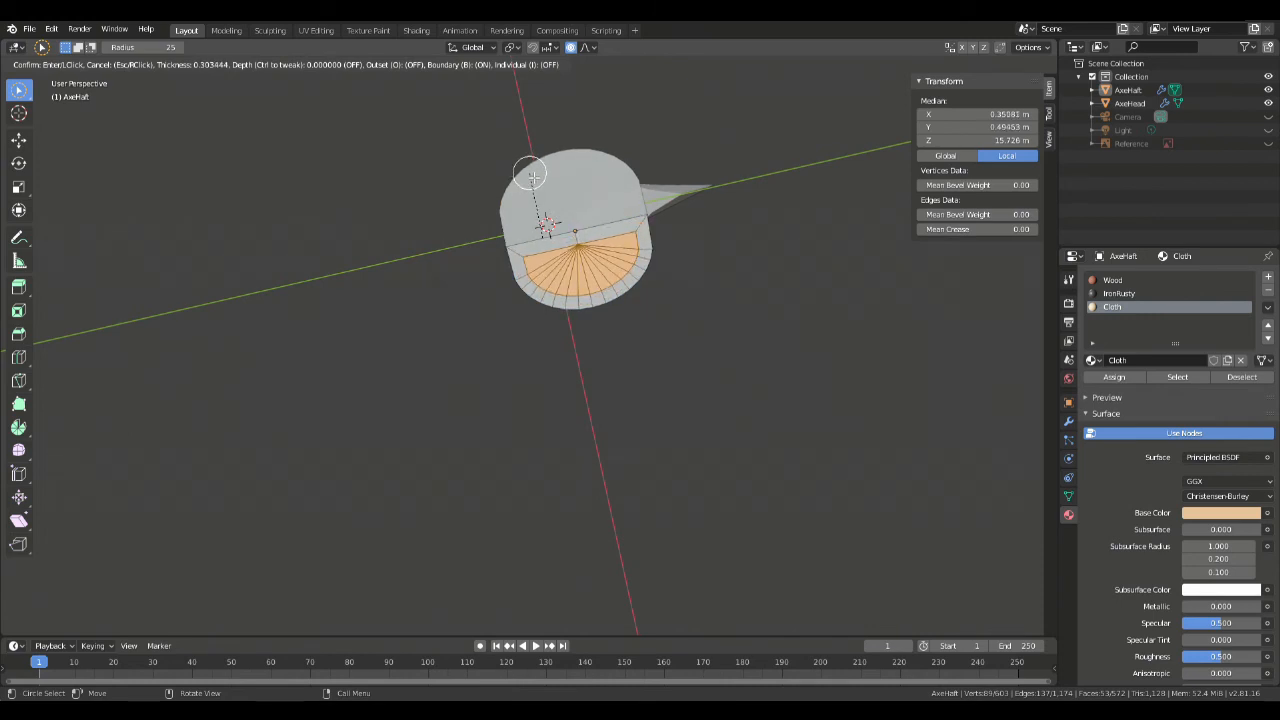
click(533, 177)
key(g)
right_click(620, 151)
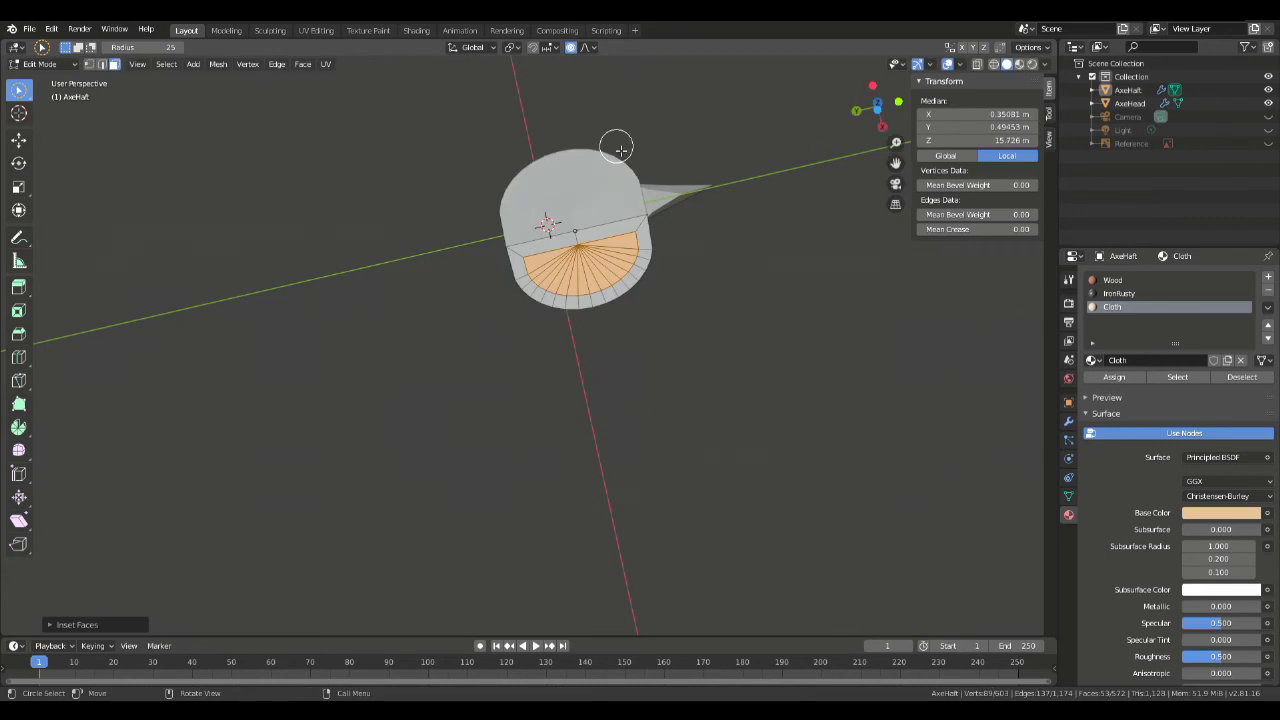
Step: Move the straight inner edges of the end cap's inset onto the mirror centreline to close the gap
scroll(750, 254, up, 3)
shift+middle_drag(741, 188, 707, 285)
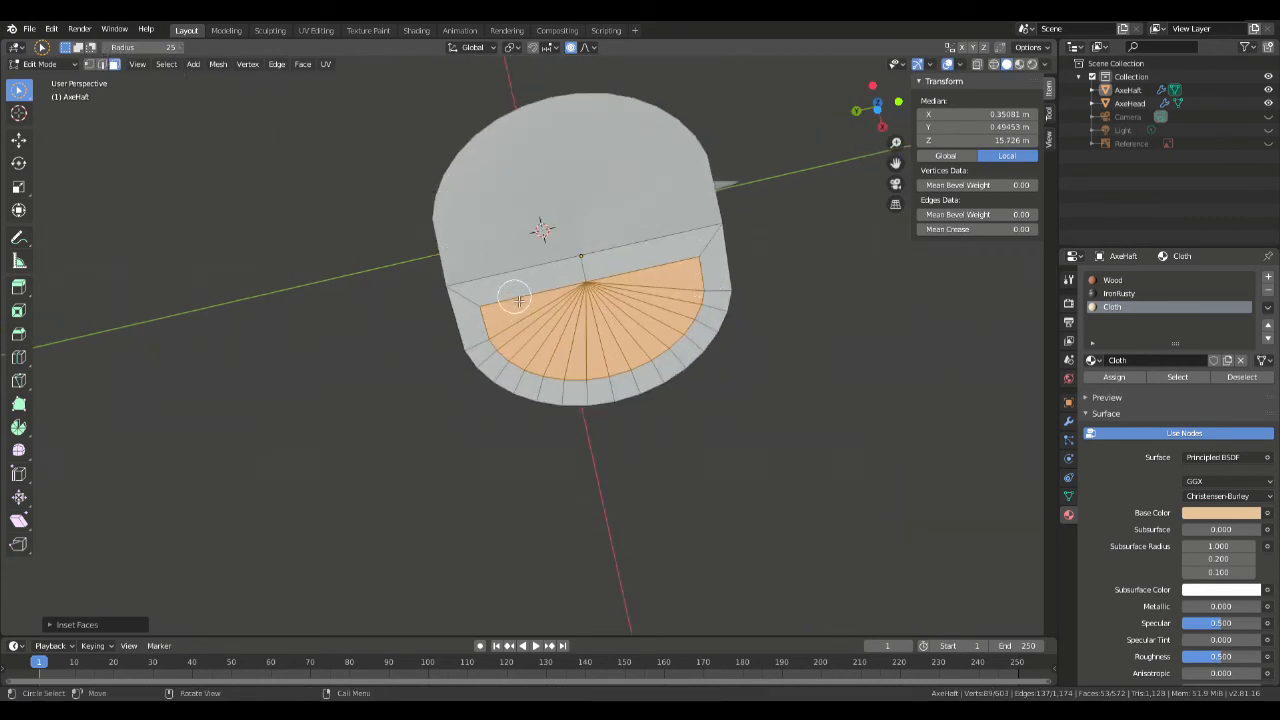
drag(515, 300, 570, 280)
key(2)
key(alt+a)
click(655, 266)
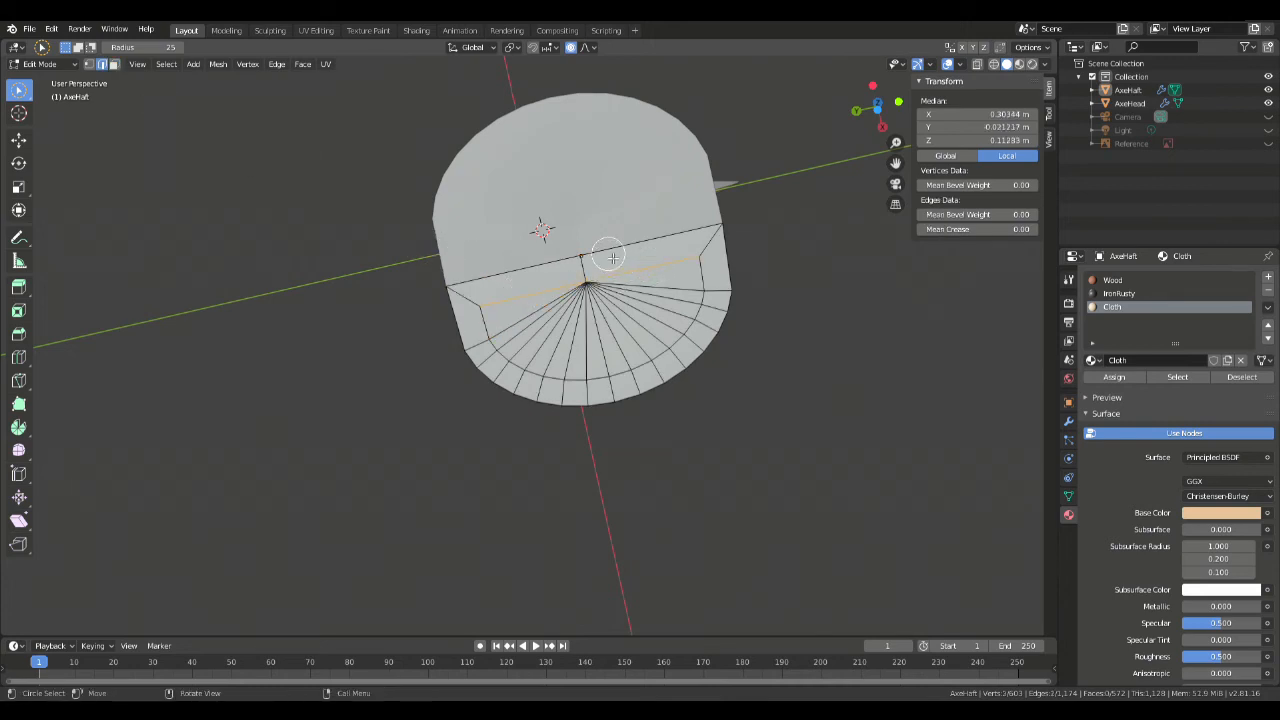
key(g)
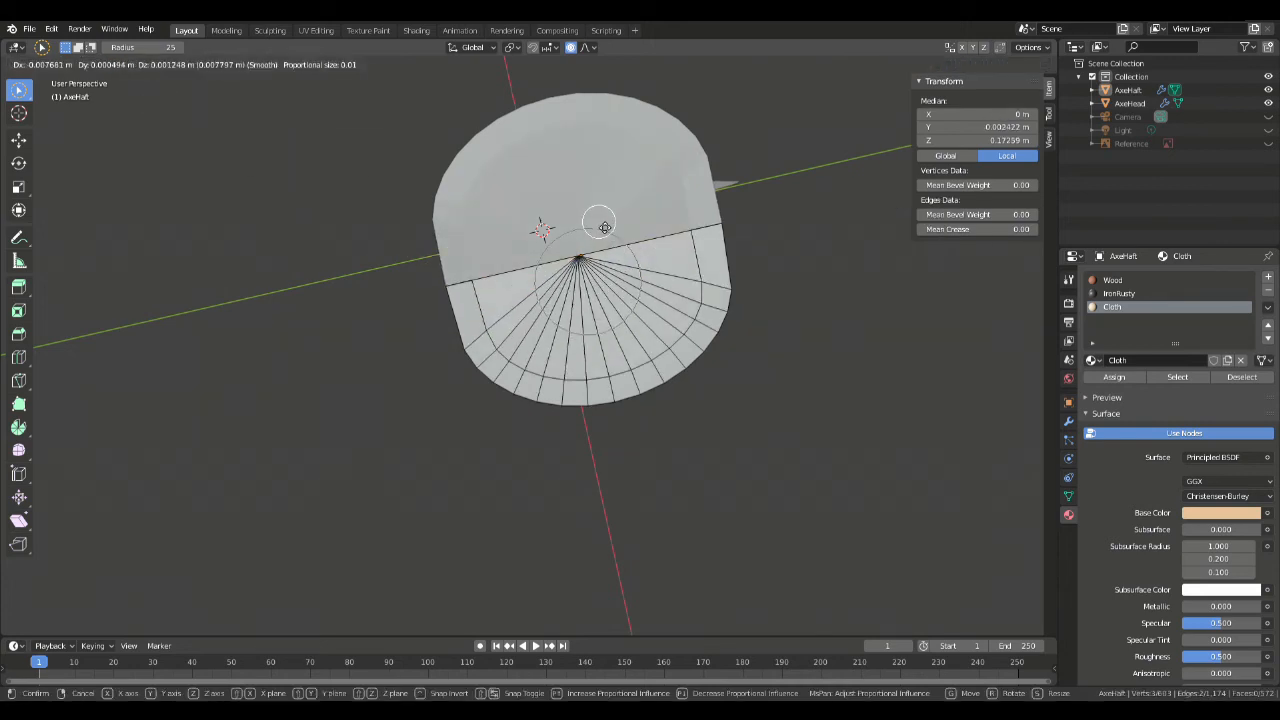
click(604, 225)
key(alt+a)
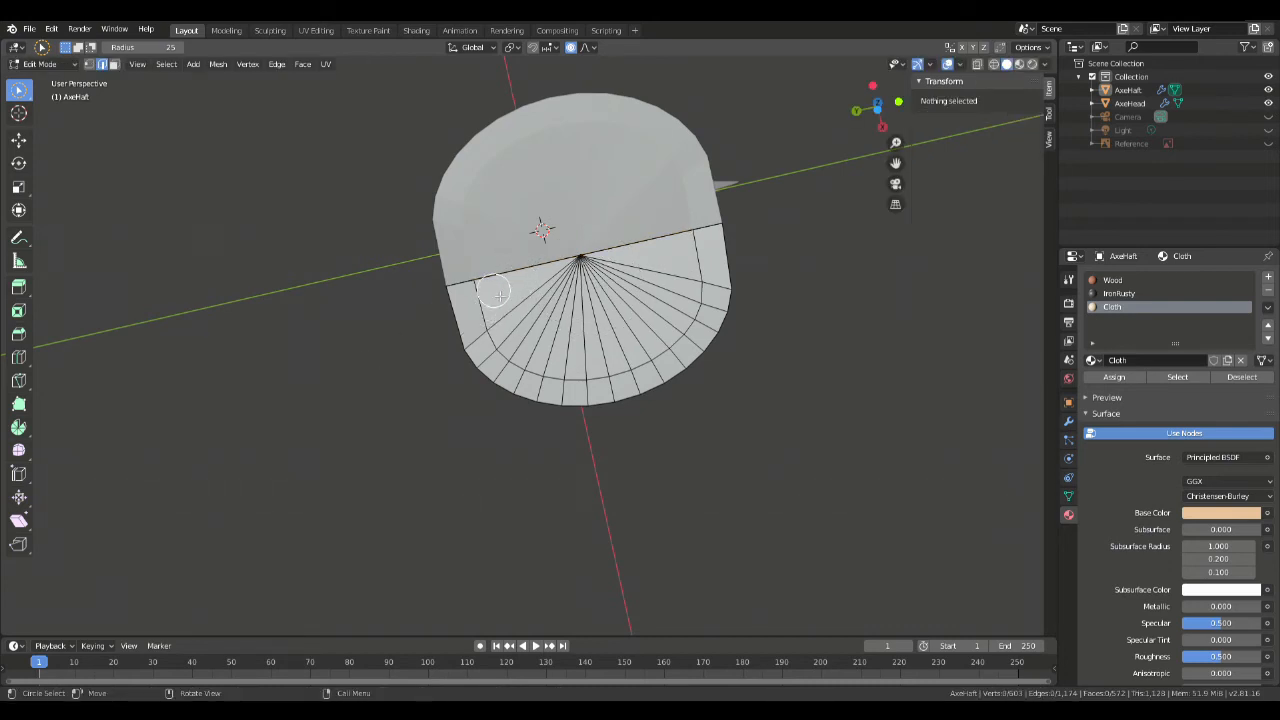
scroll(500, 296, up, 2)
scroll(507, 291, down, 1)
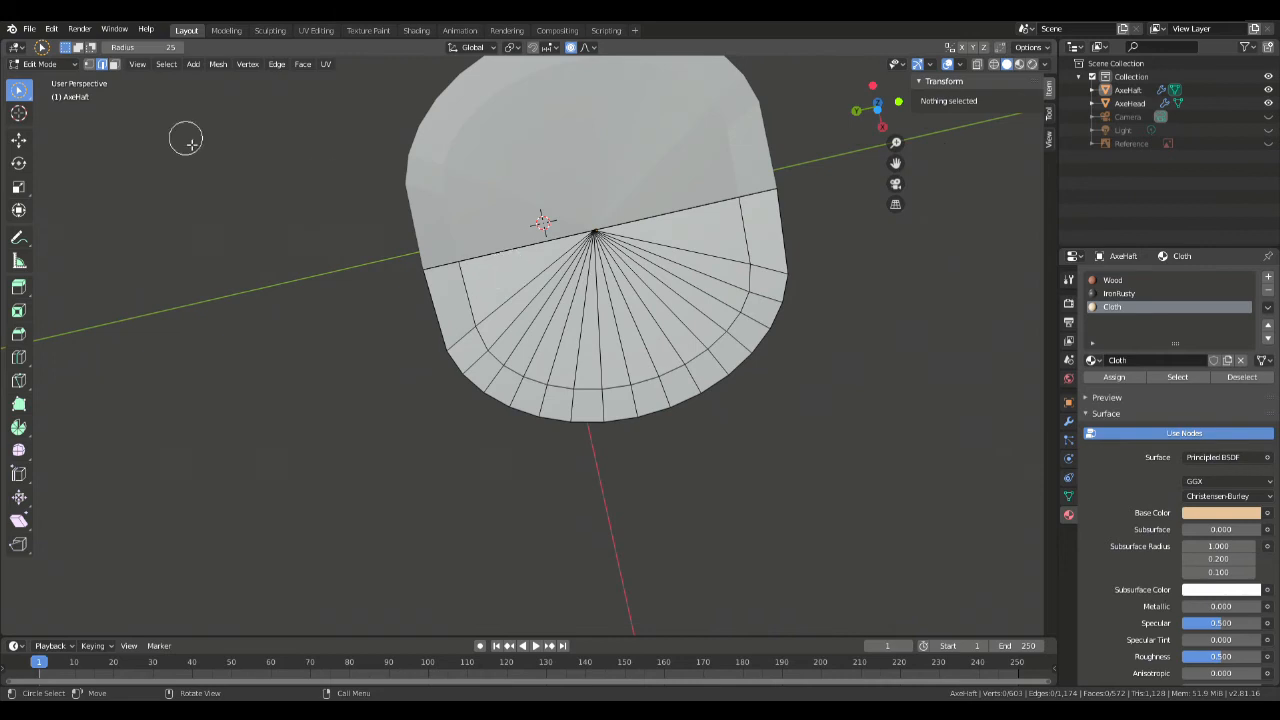
Step: Try to move the end cap inset's two end vertices that lie on the mirror centreline
key(1)
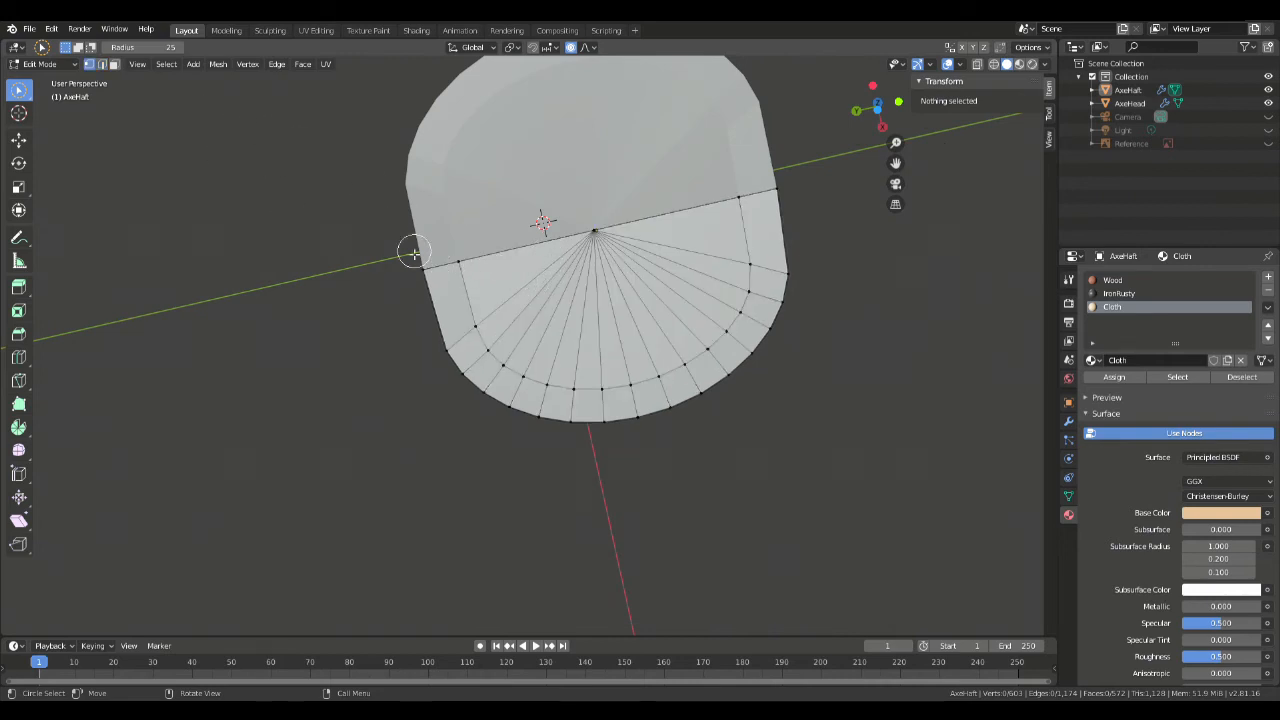
drag(19, 91, 86, 120)
click(459, 264)
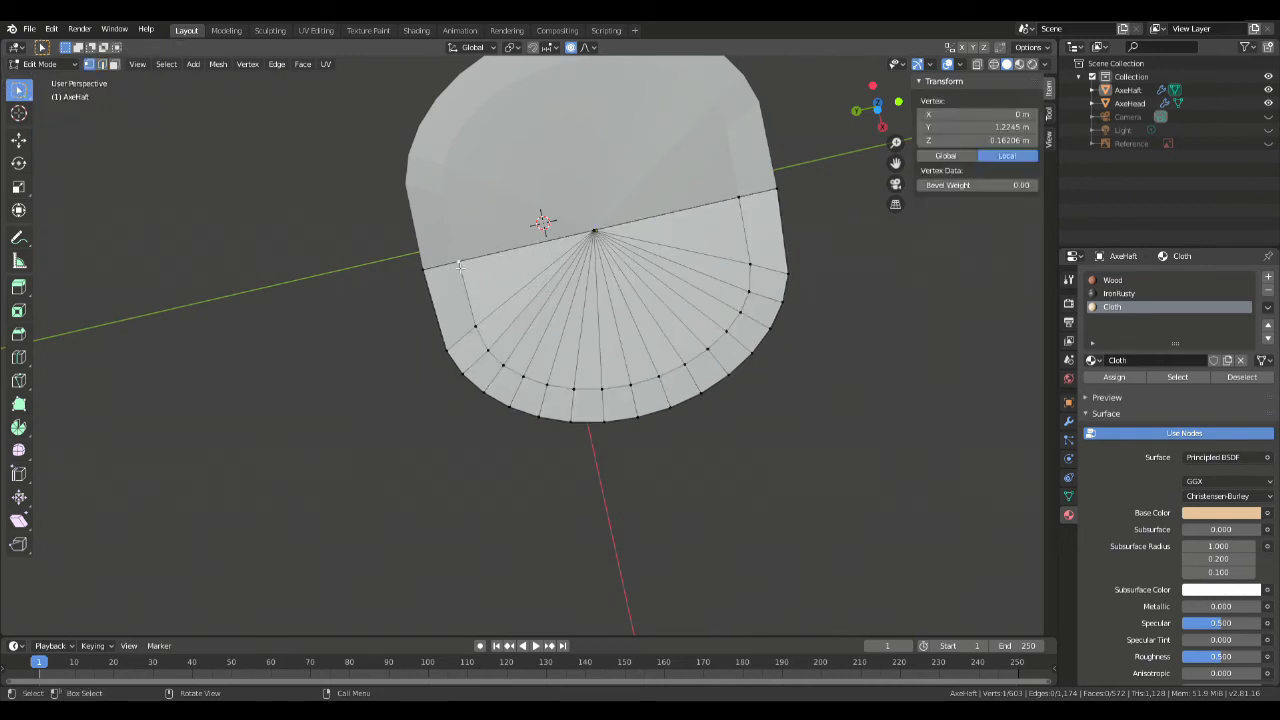
key(g)
right_click(560, 310)
click(743, 204)
key(g)
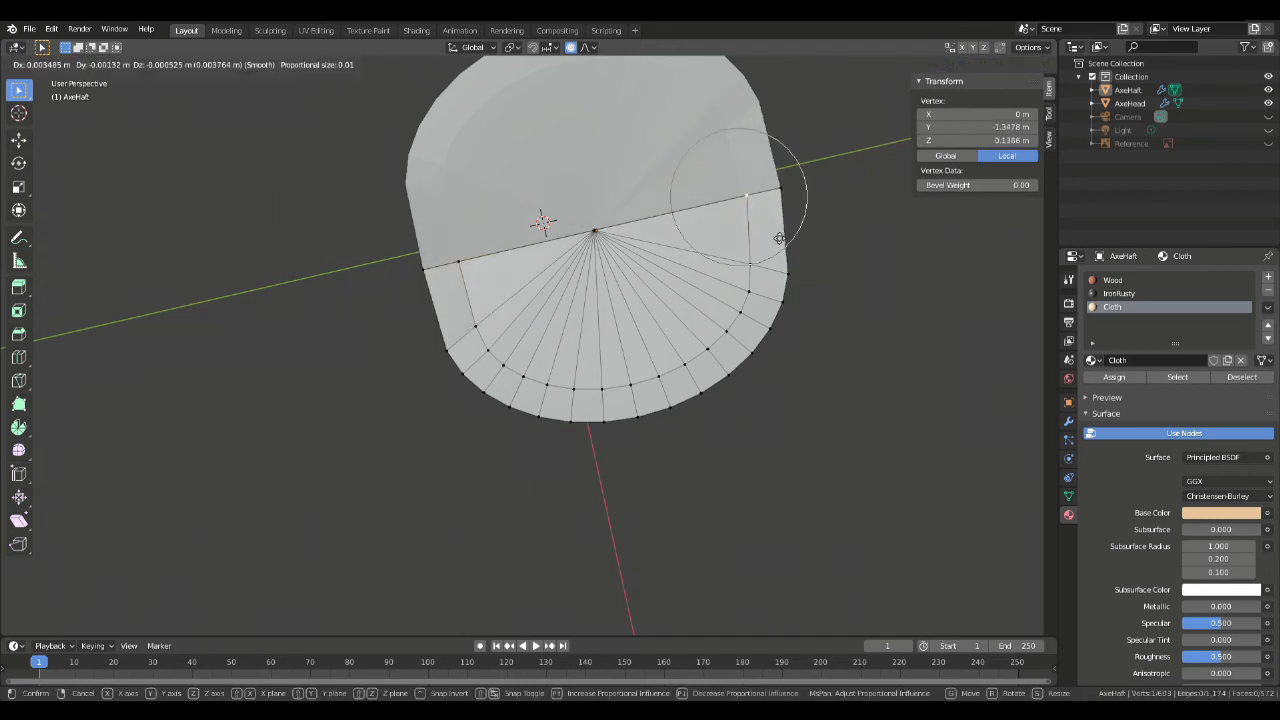
click(779, 240)
key(ctrl+z)
click(827, 245)
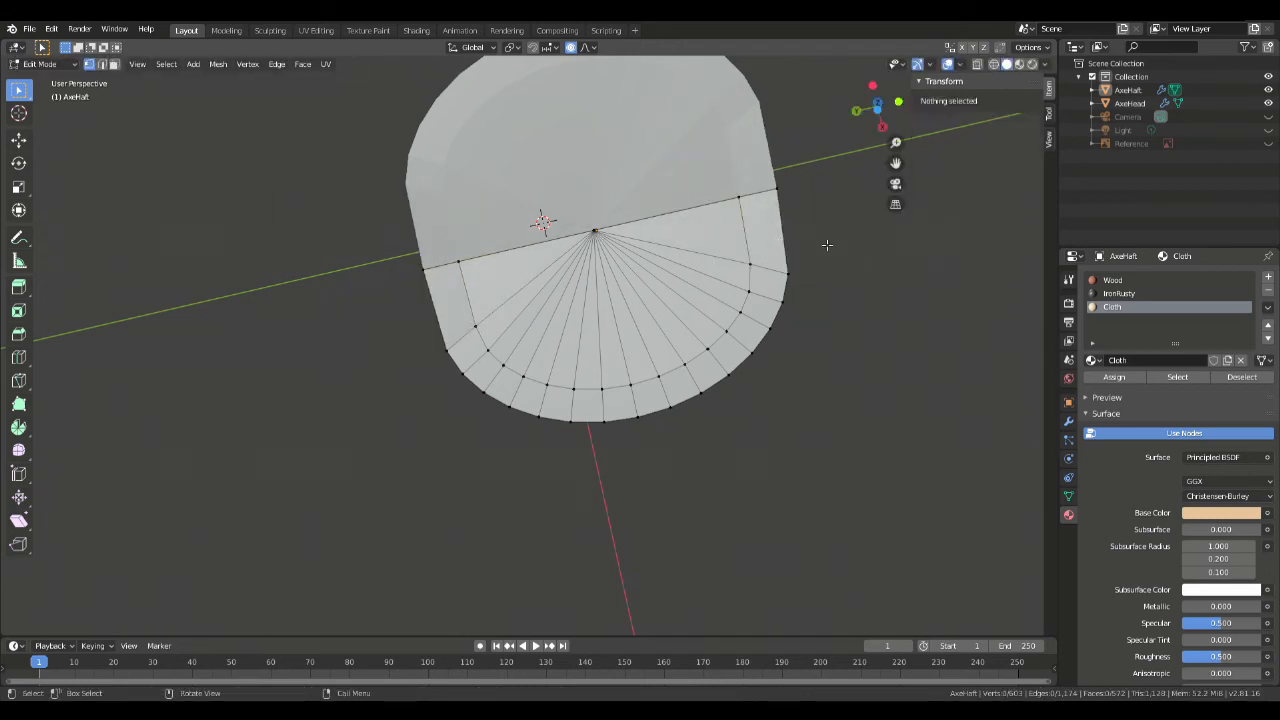
Step: Try to flatten the vertices along the end cap's centreline by scaling them to 0 on Z
drag(361, 182, 850, 290)
middle_drag(767, 256, 737, 308)
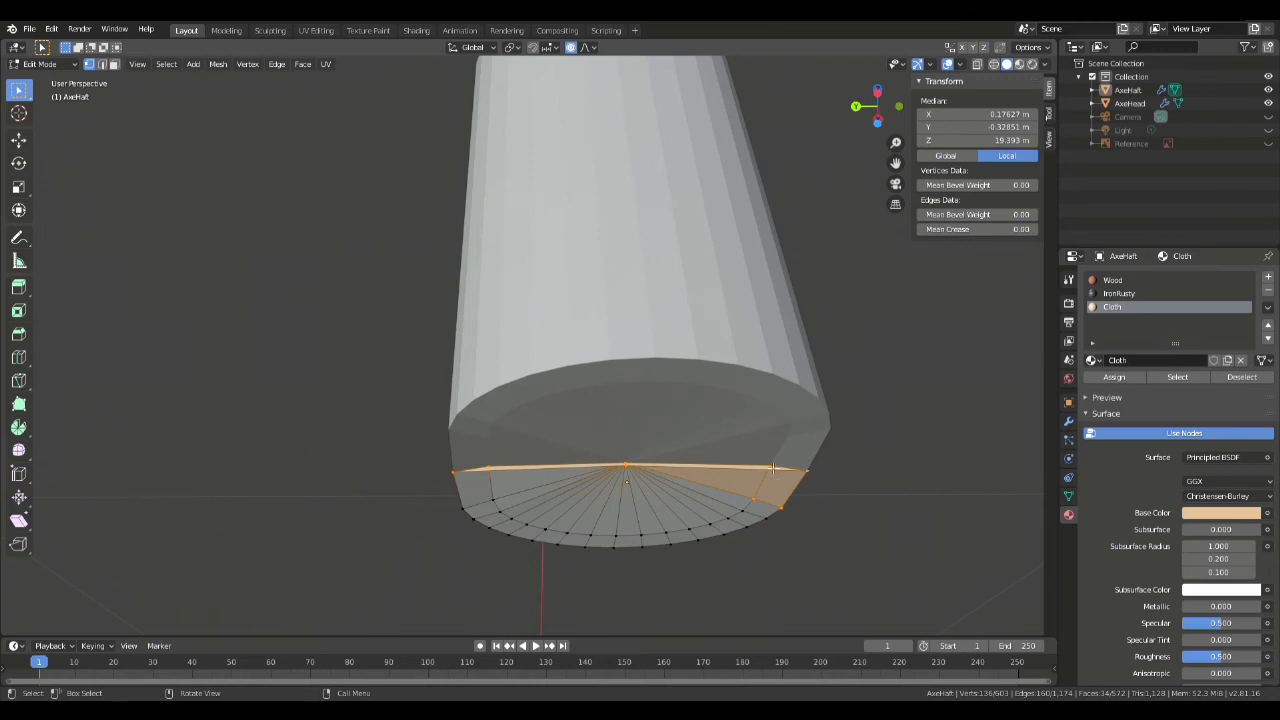
middle_drag(786, 373, 759, 296)
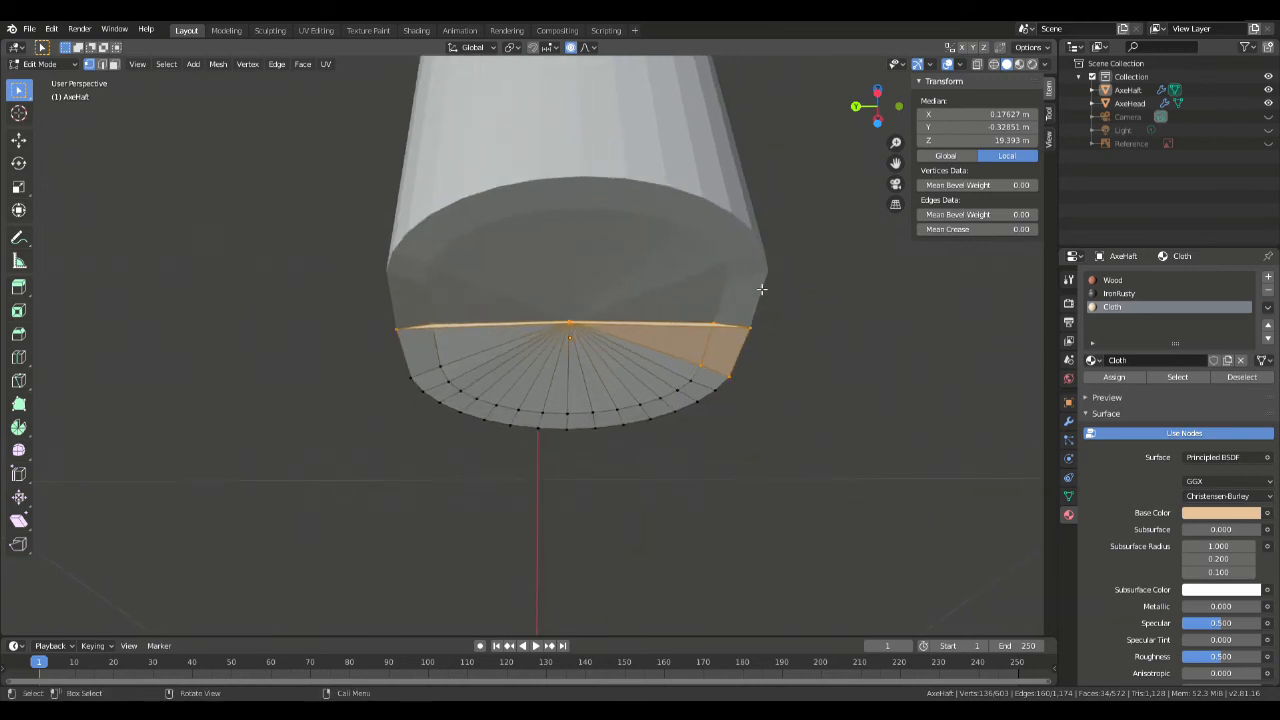
middle_drag(761, 290, 754, 326)
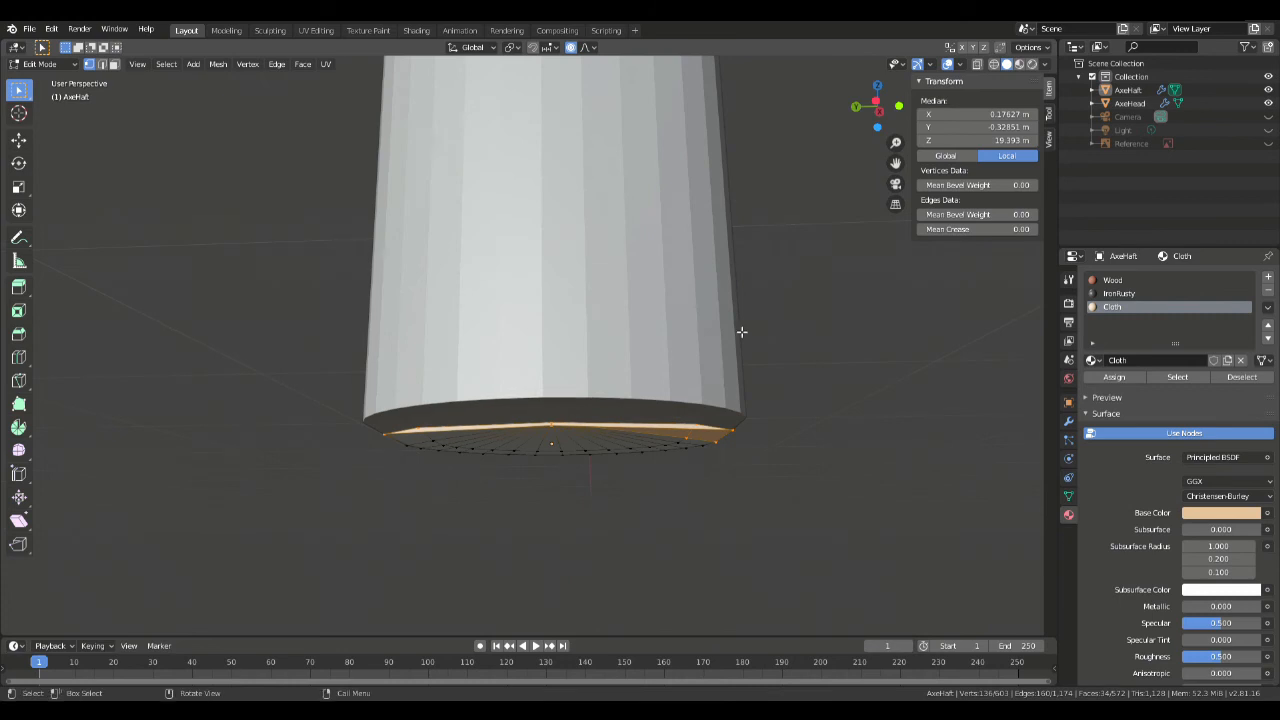
key(s)
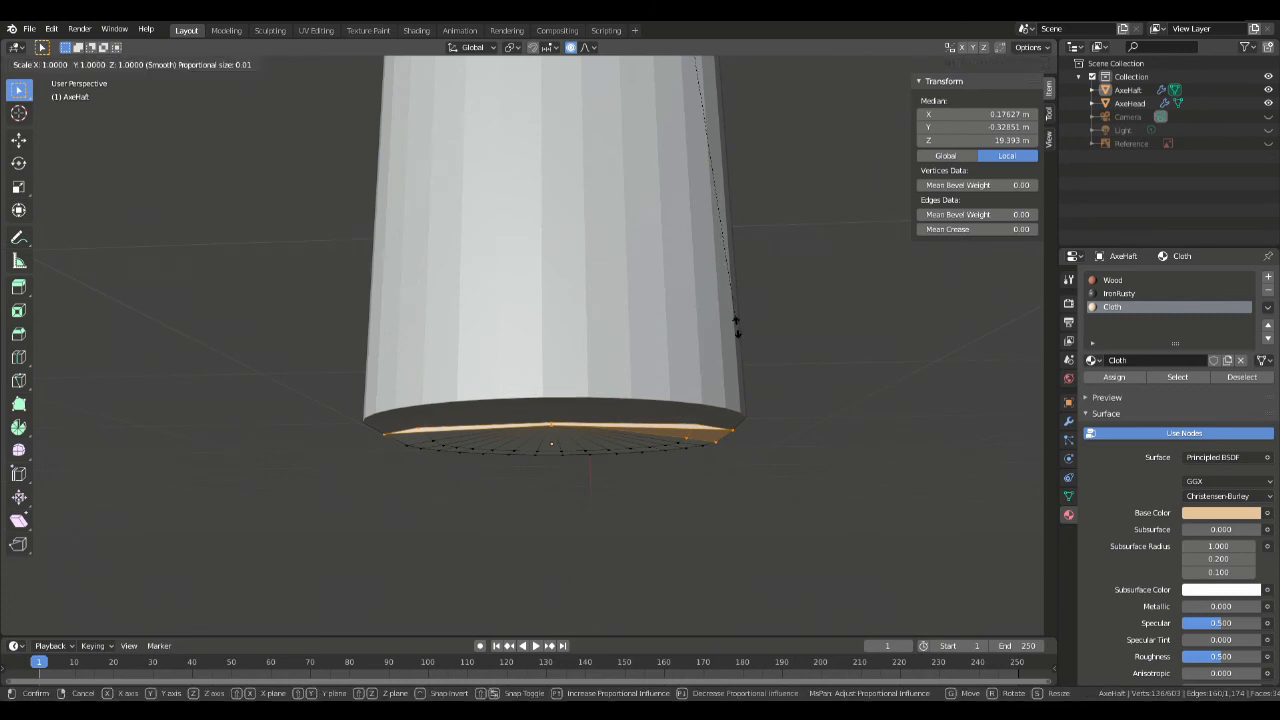
key(z)
key(0)
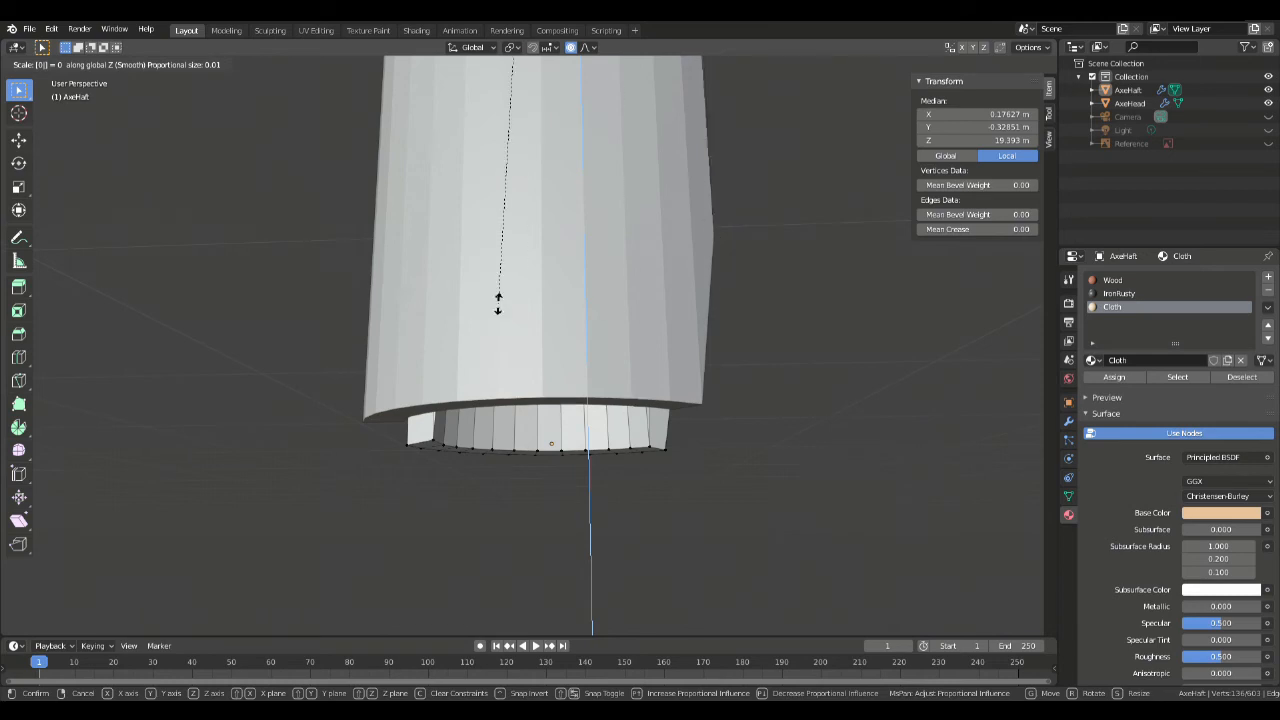
key(Return)
Step: Flatten all vertices of the haft's bottom end cap by scaling them to 0 on Z, and merge them by distance
middle_drag(739, 269, 679, 124)
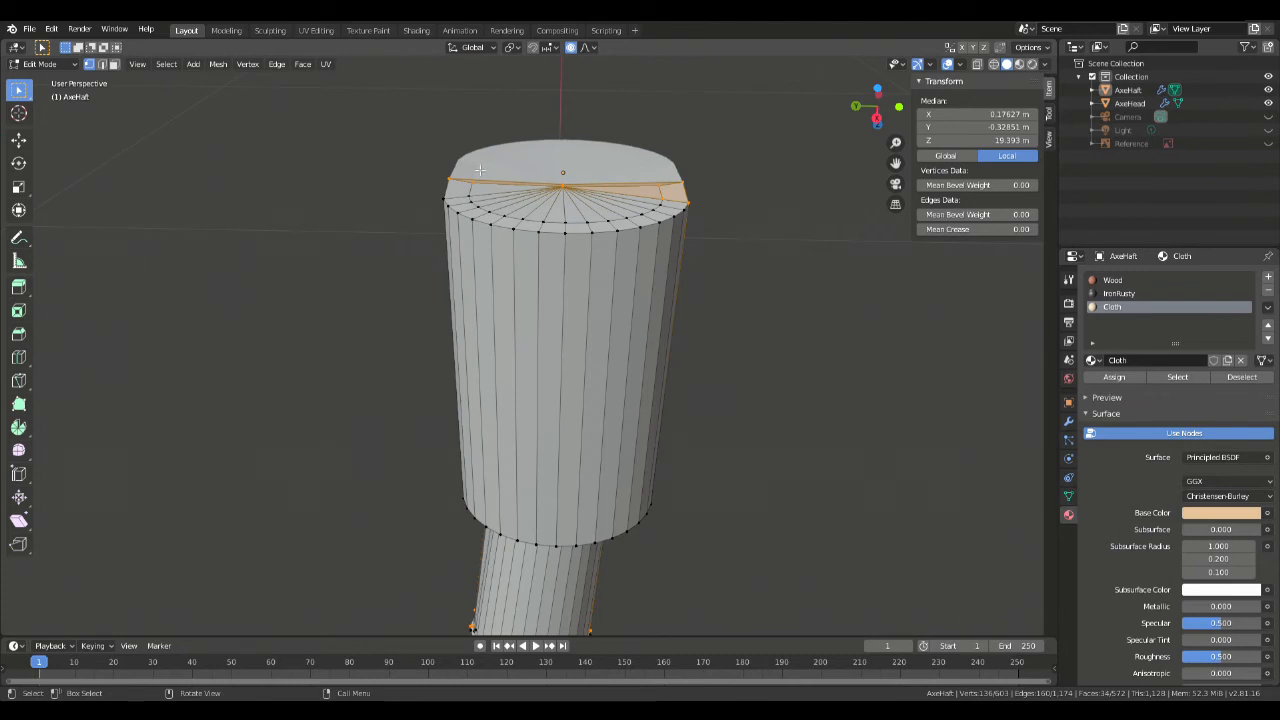
drag(400, 143, 797, 265)
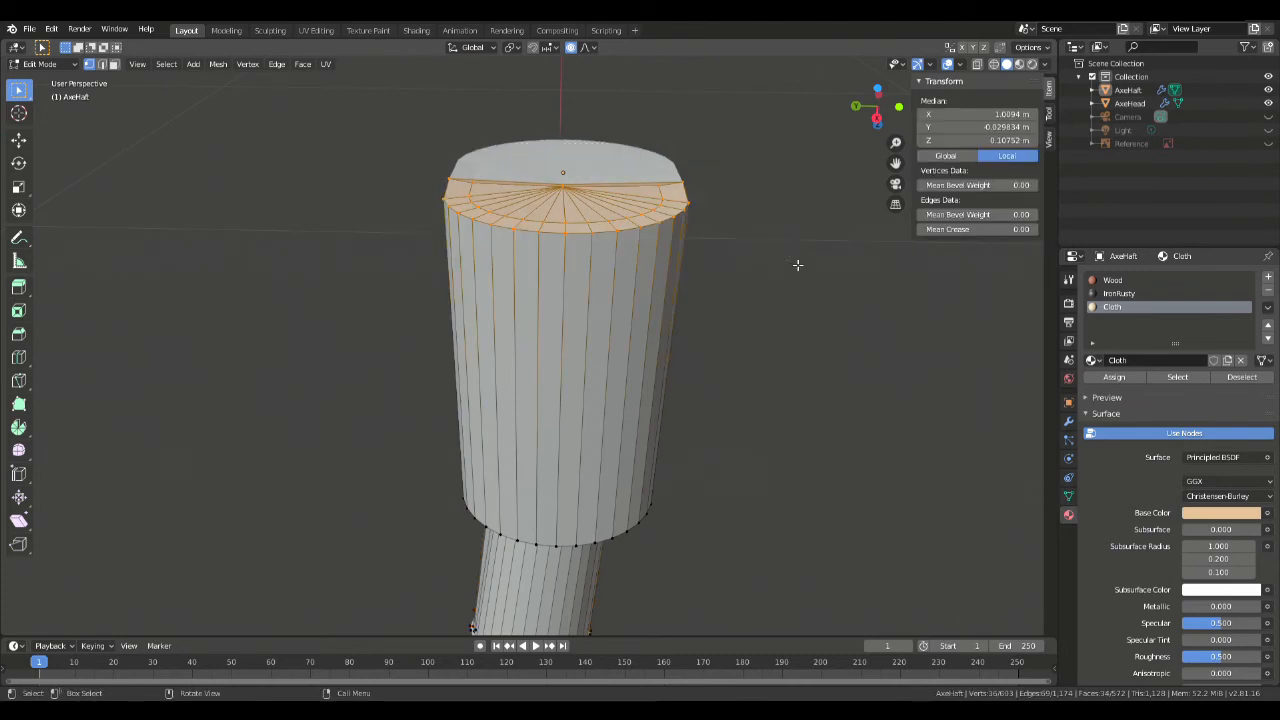
key(s)
key(z)
key(0)
key(Return)
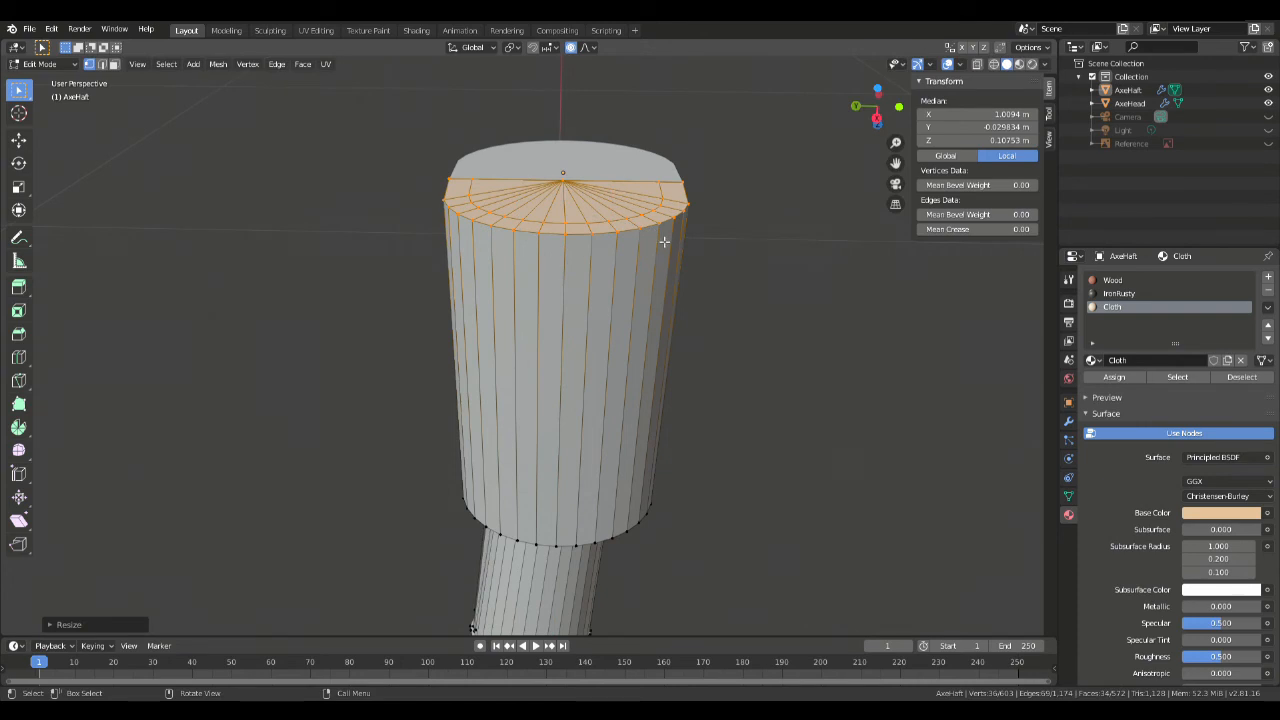
key(m)
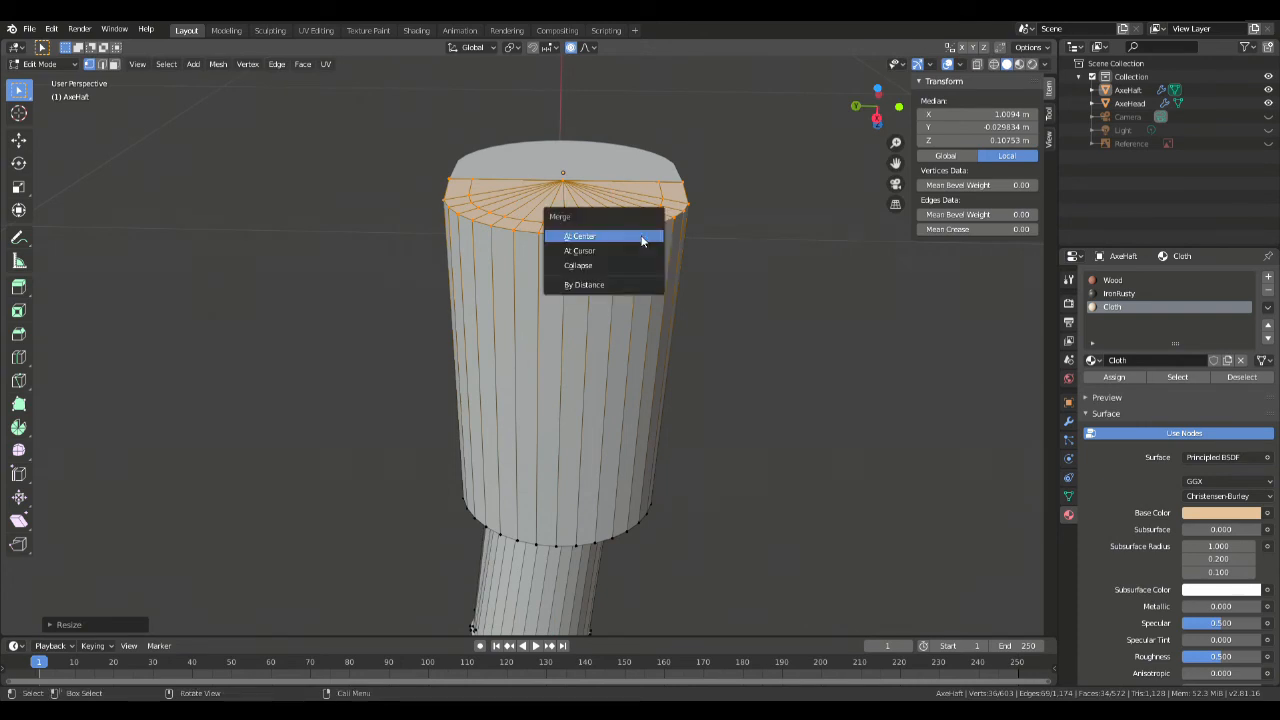
click(620, 286)
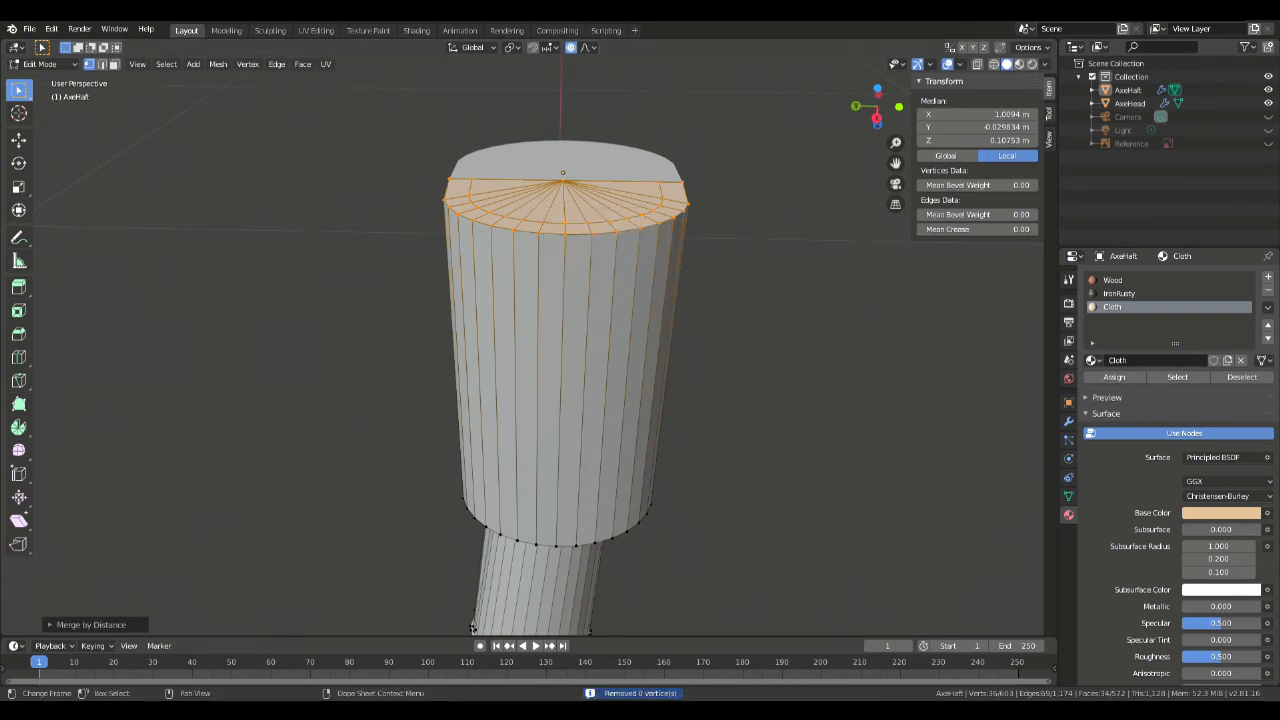
Step: Check the two inset end vertices and the centre vertex on the end cap's centreline for duplicates
middle_drag(704, 321, 708, 408)
middle_drag(539, 118, 550, 159)
key(alt+a)
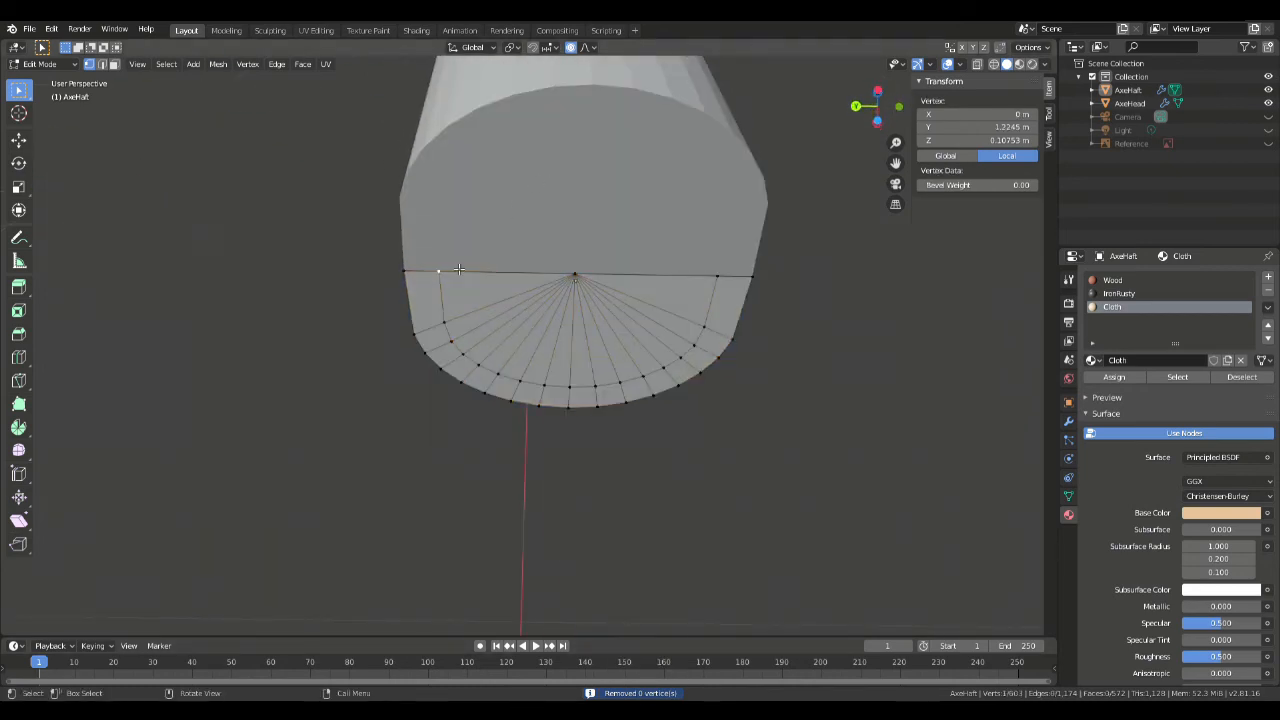
key(c)
click(435, 271)
key(Escape)
key(alt+a)
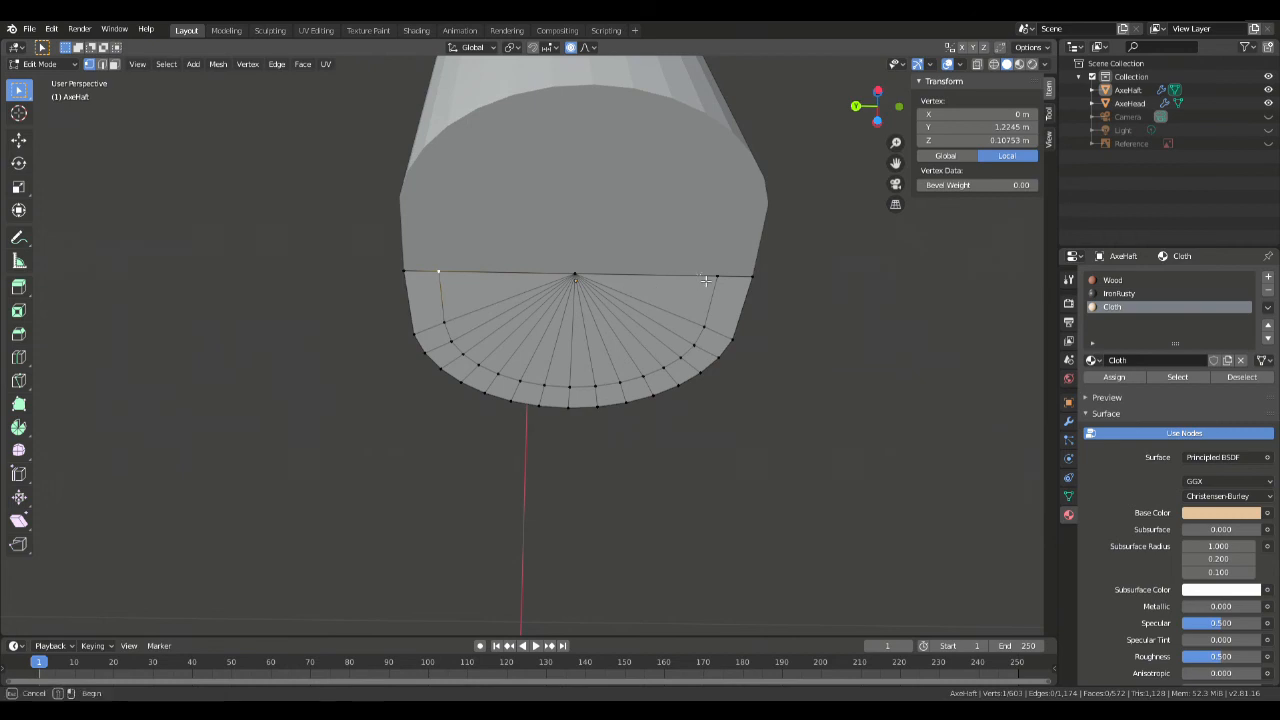
key(c)
click(742, 305)
key(Escape)
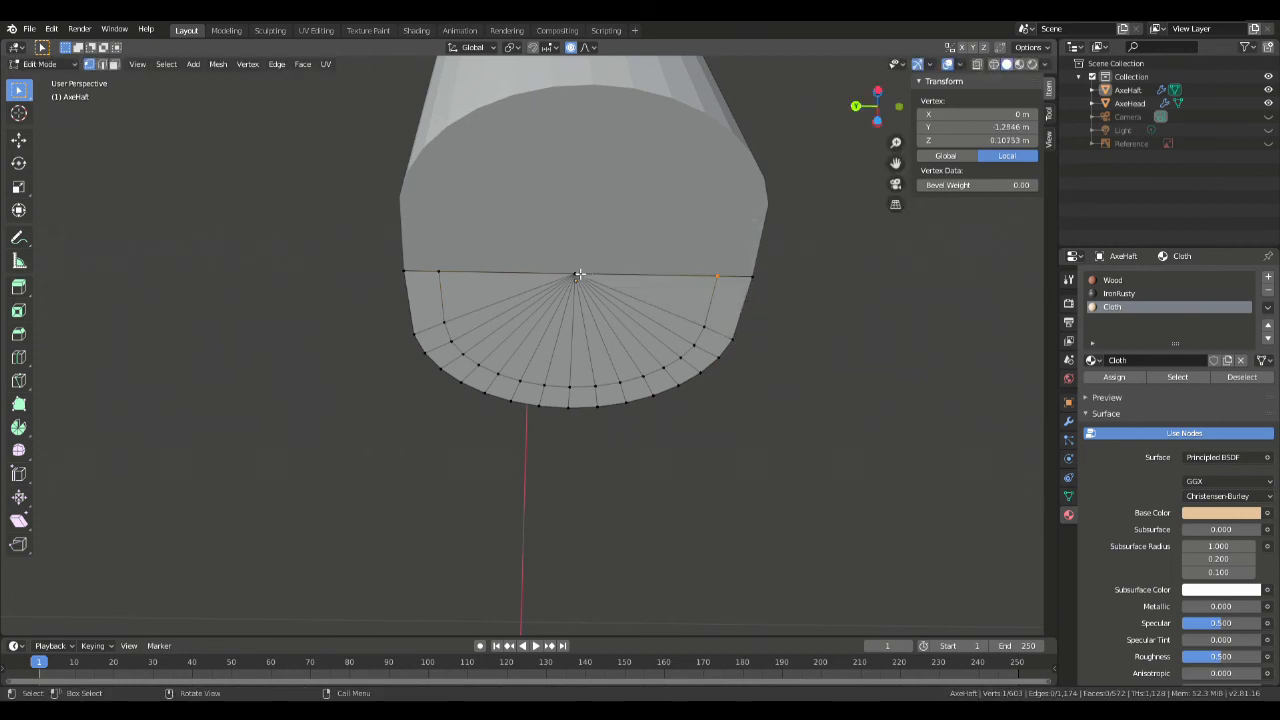
drag(568, 268, 594, 283)
key(g)
right_click(656, 250)
Step: Pull the end cap's centre vertex straight down along Z in the right view to form a conical point
middle_drag(632, 184, 657, 72)
click(578, 138)
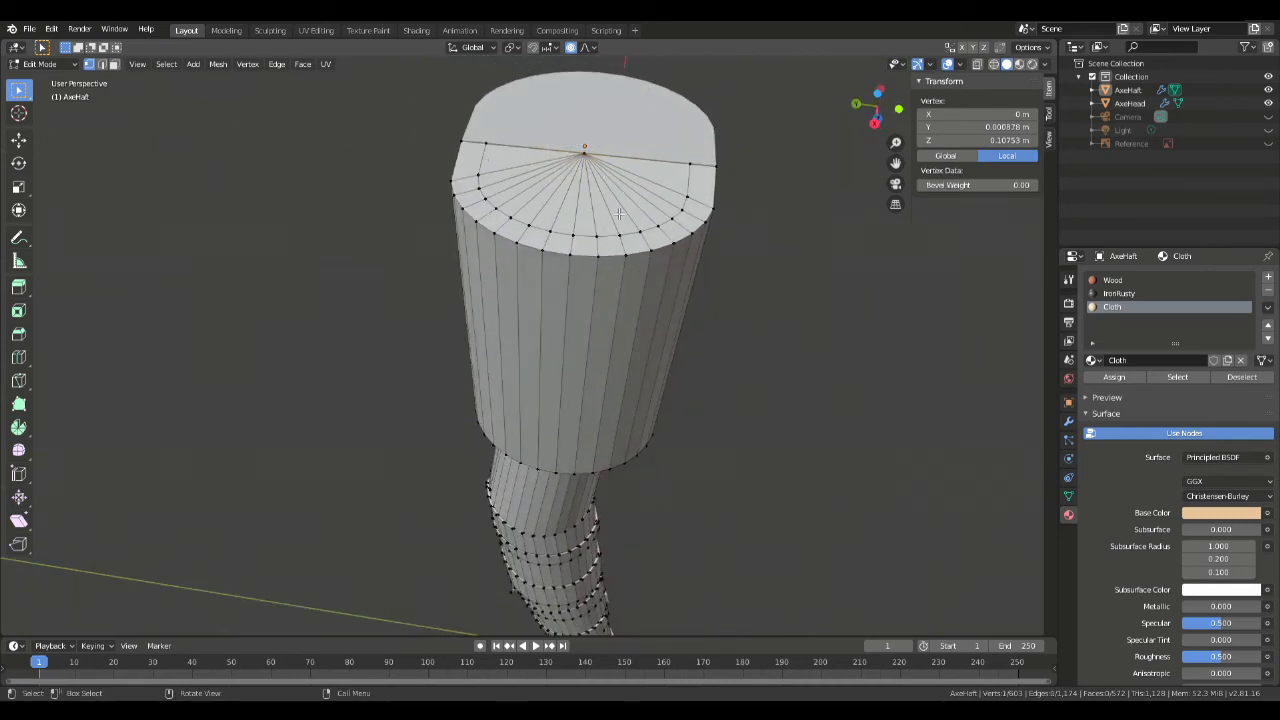
scroll(618, 190, down, 3)
mouse_move(534, 229)
mouse_down()
mouse_move(569, 246)
mouse_move(551, 232)
mouse_up()
key(KP_3)
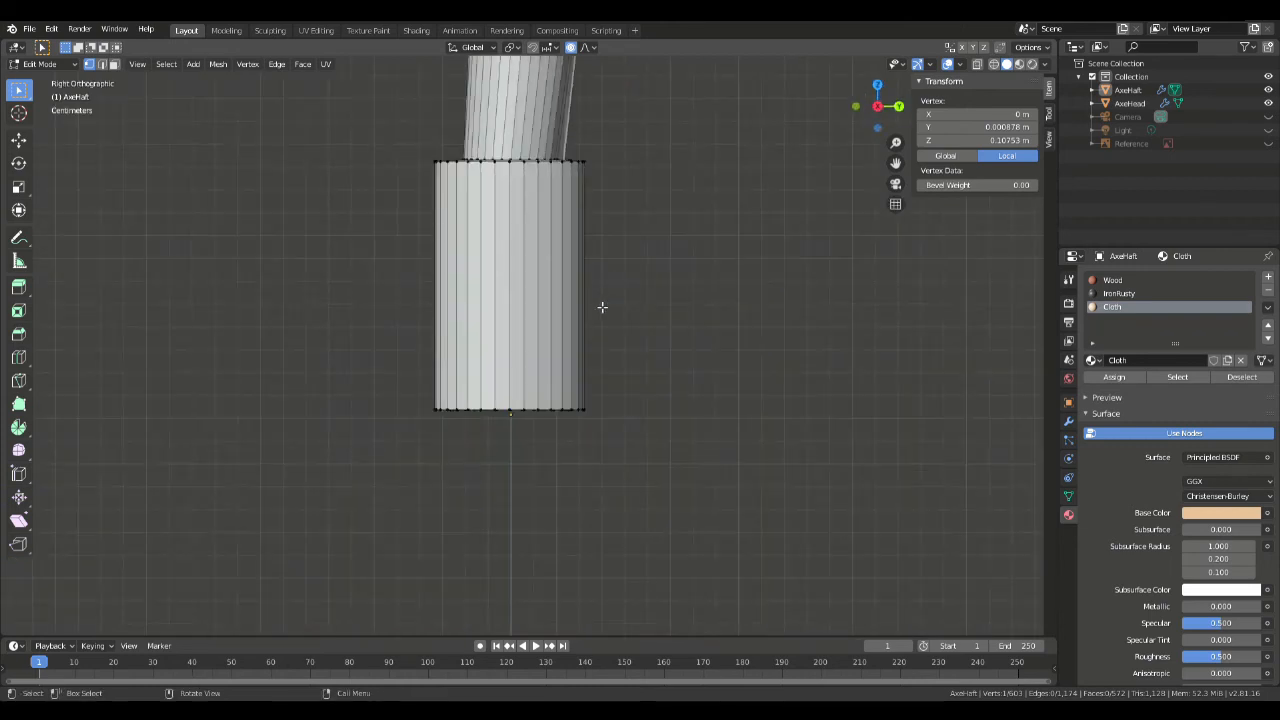
key(g)
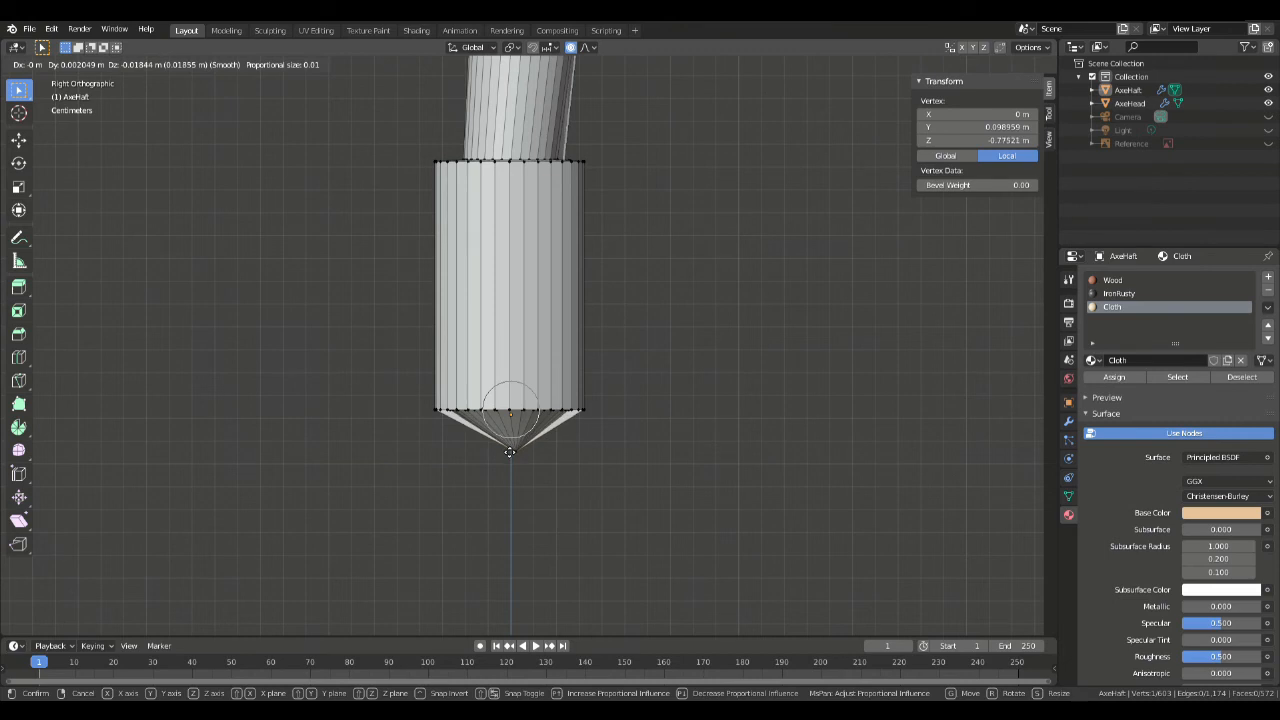
click(510, 490)
Step: Delete the two narrow inner faces that run along the mirror centreline from the cap's rim to the cone tip
middle_drag(589, 531, 557, 400)
scroll(557, 400, up, 4)
shift+middle_drag(811, 563, 703, 380)
click(695, 420)
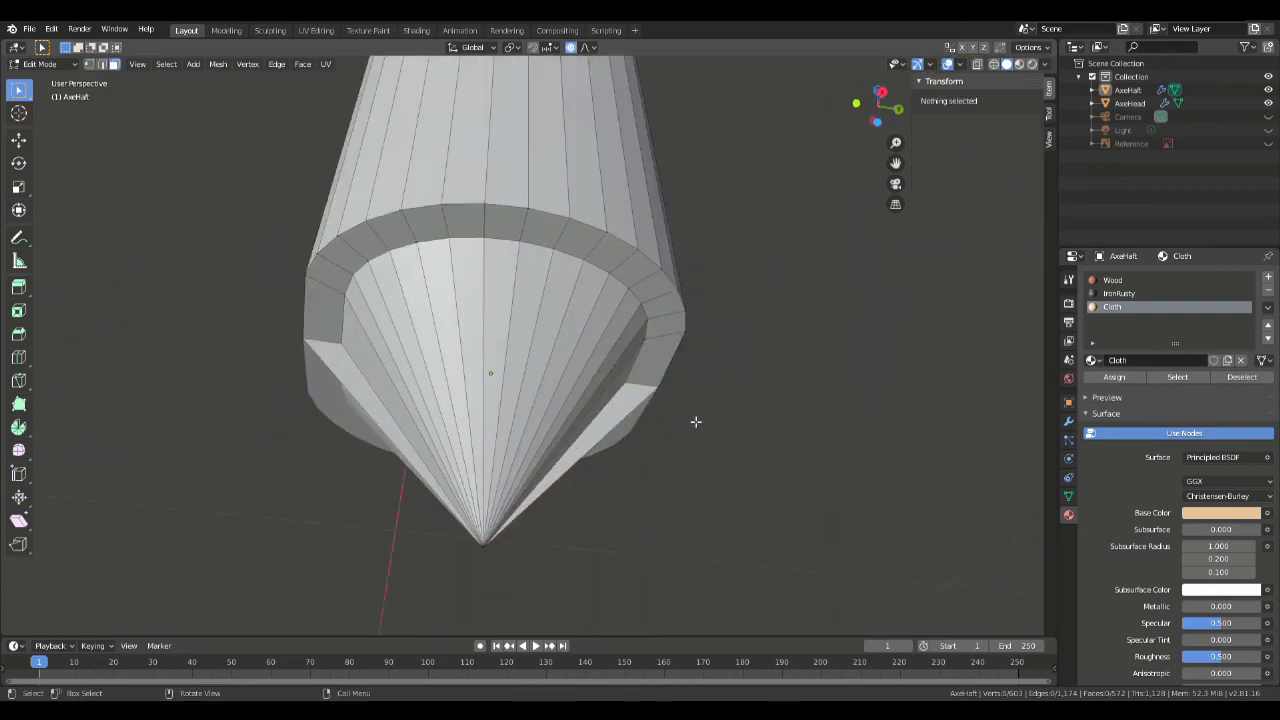
click(640, 413)
click(672, 442)
click(634, 417)
middle_drag(634, 415, 698, 352)
shift+click(727, 324)
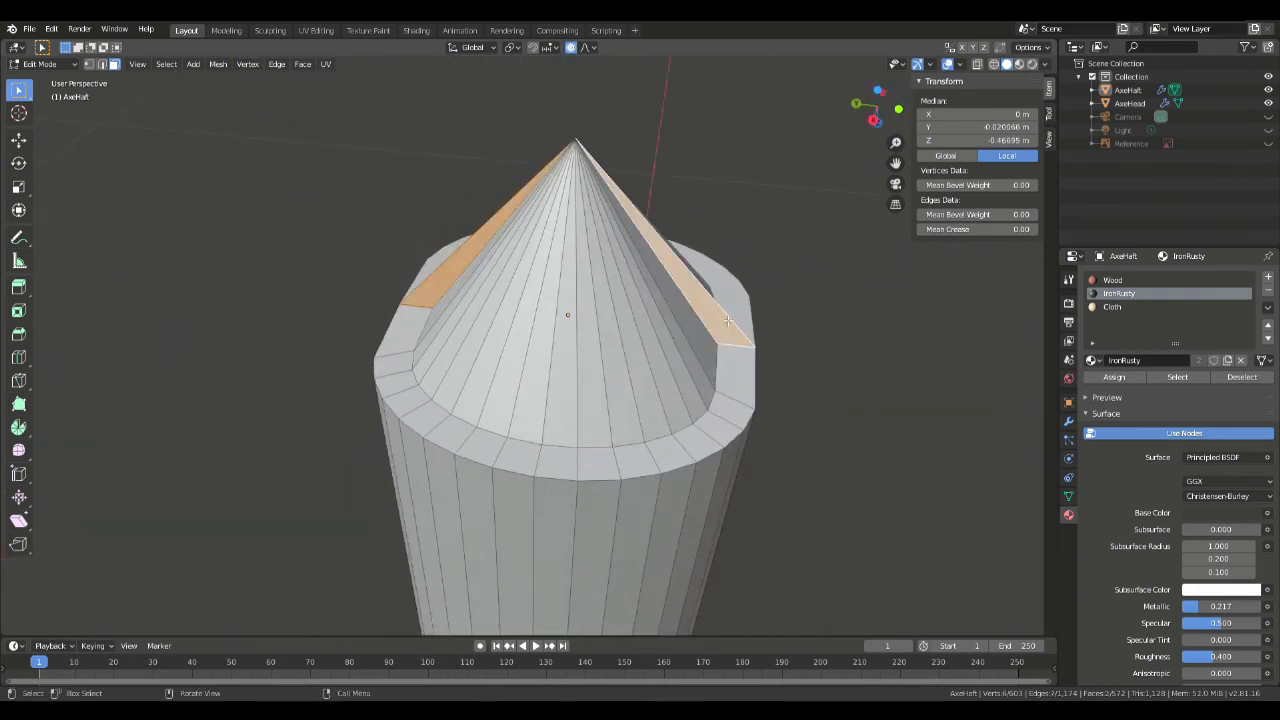
key(x)
click(700, 334)
Step: Switch the viewport to wireframe shading and show the Reference image behind the haft in the right view
middle_drag(696, 334, 546, 233)
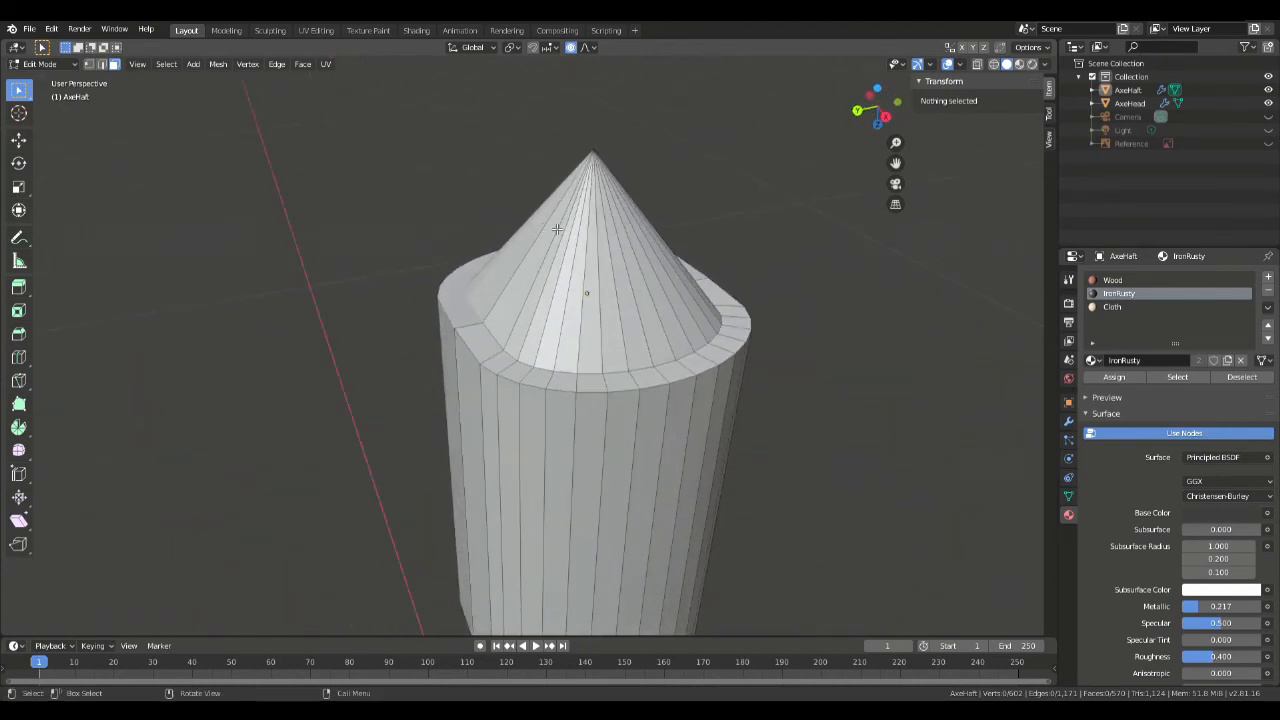
click(993, 64)
scroll(700, 221, up, 3)
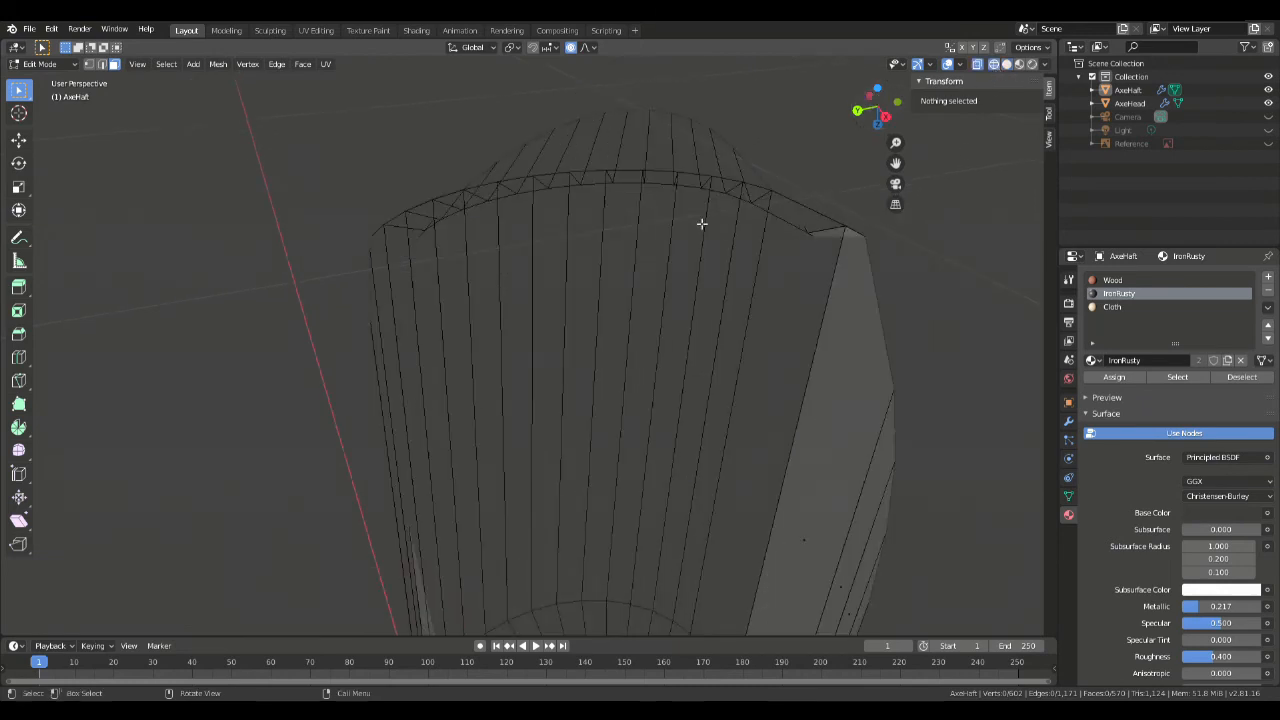
scroll(640, 238, down, 2)
middle_drag(610, 244, 655, 291)
middle_drag(652, 336, 533, 284)
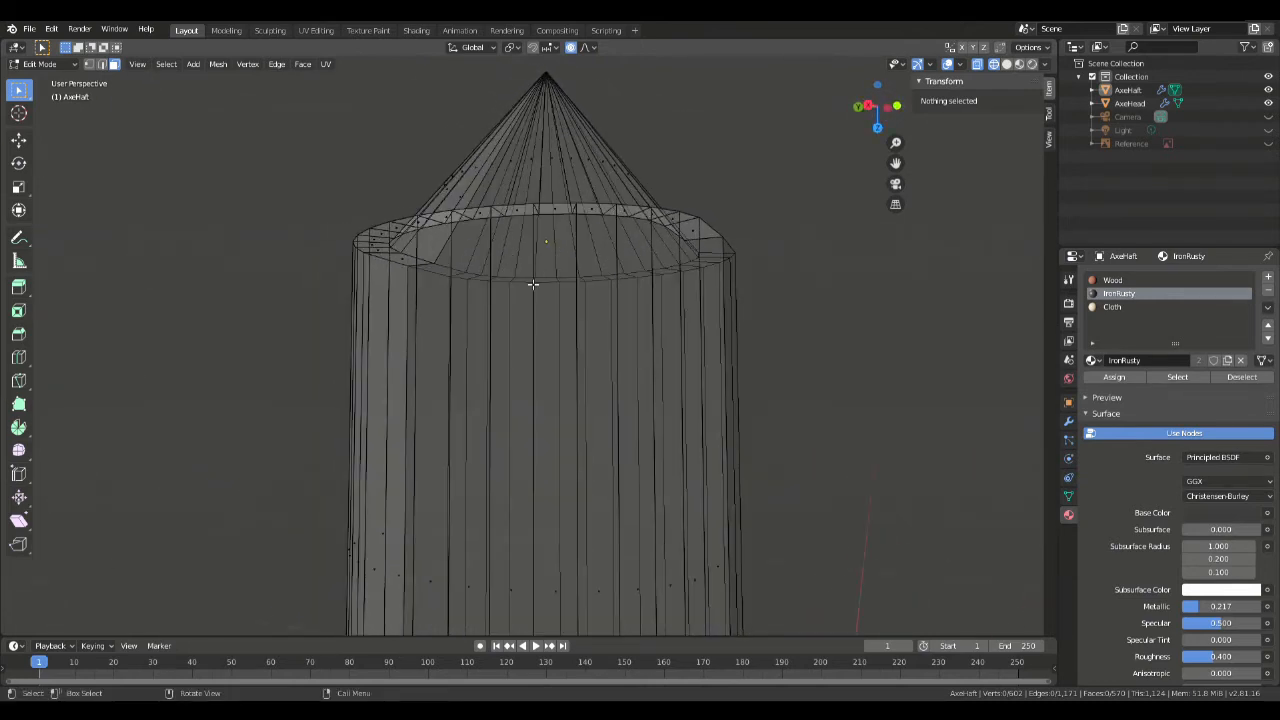
key(KP_3)
scroll(757, 237, down, 7)
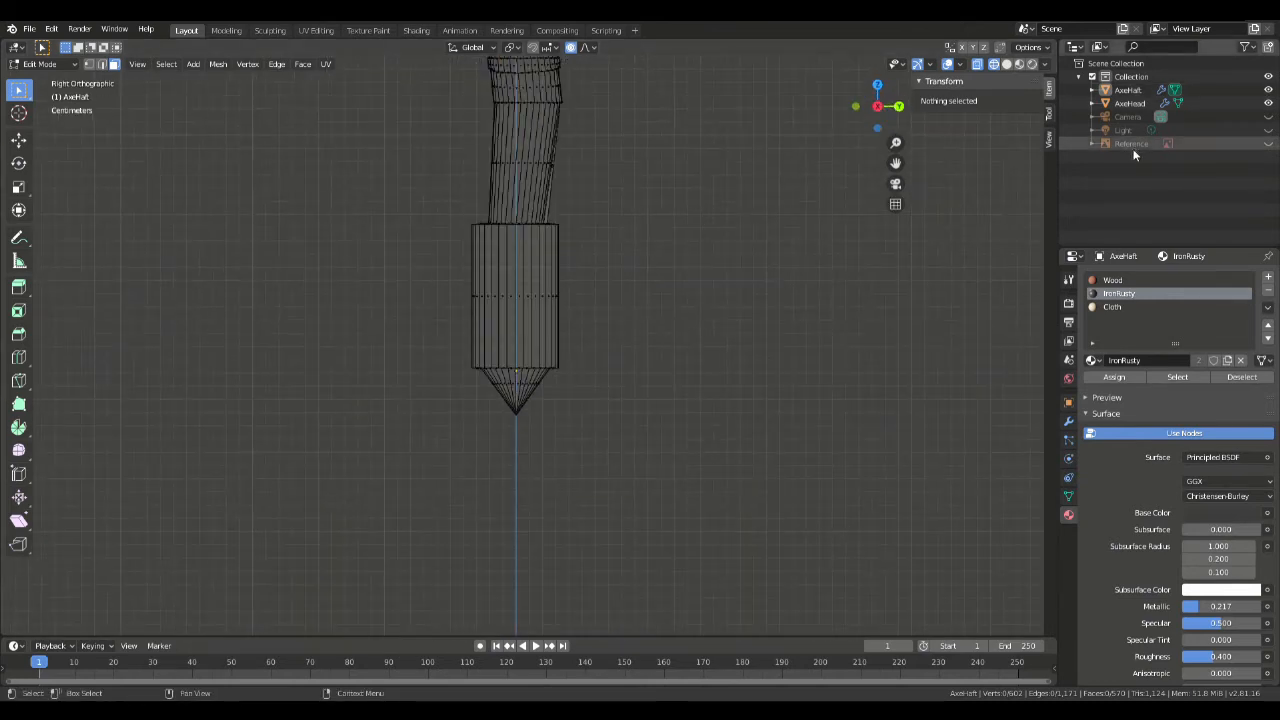
click(1268, 143)
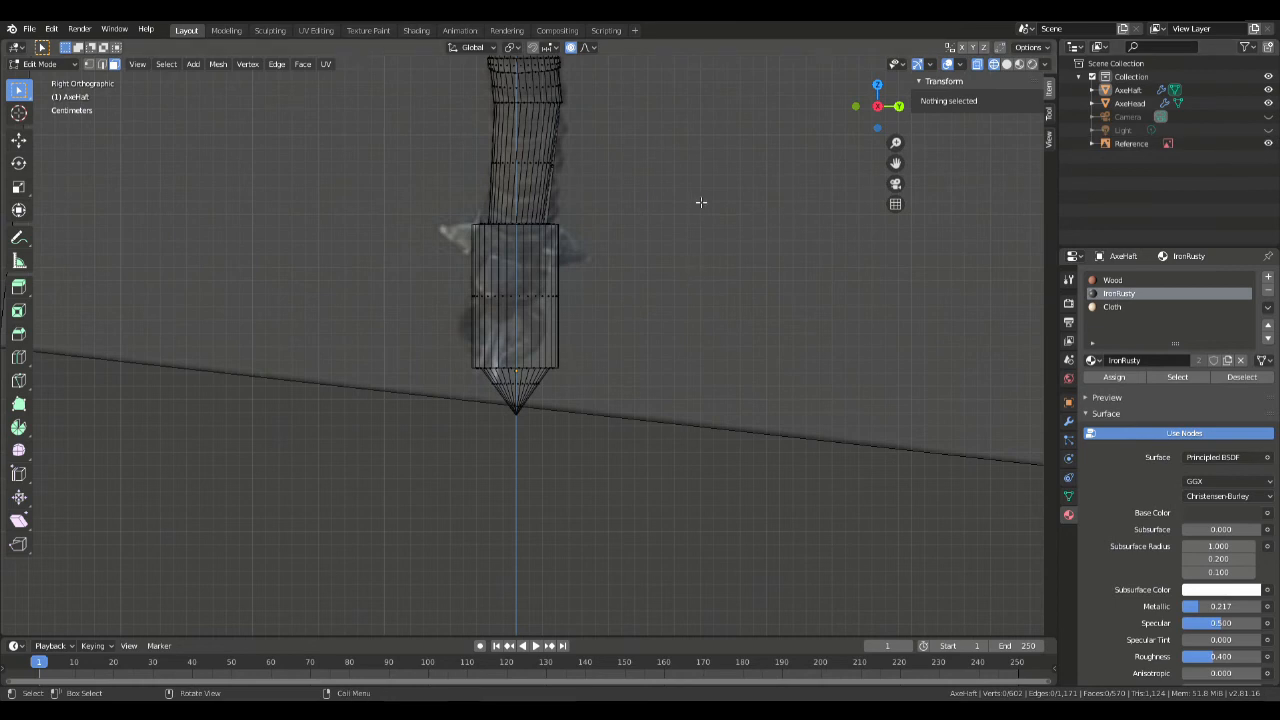
Step: Compare the haft's pointed bottom end and its end fitting with the reference image from several angles and distances
scroll(533, 364, down, 3)
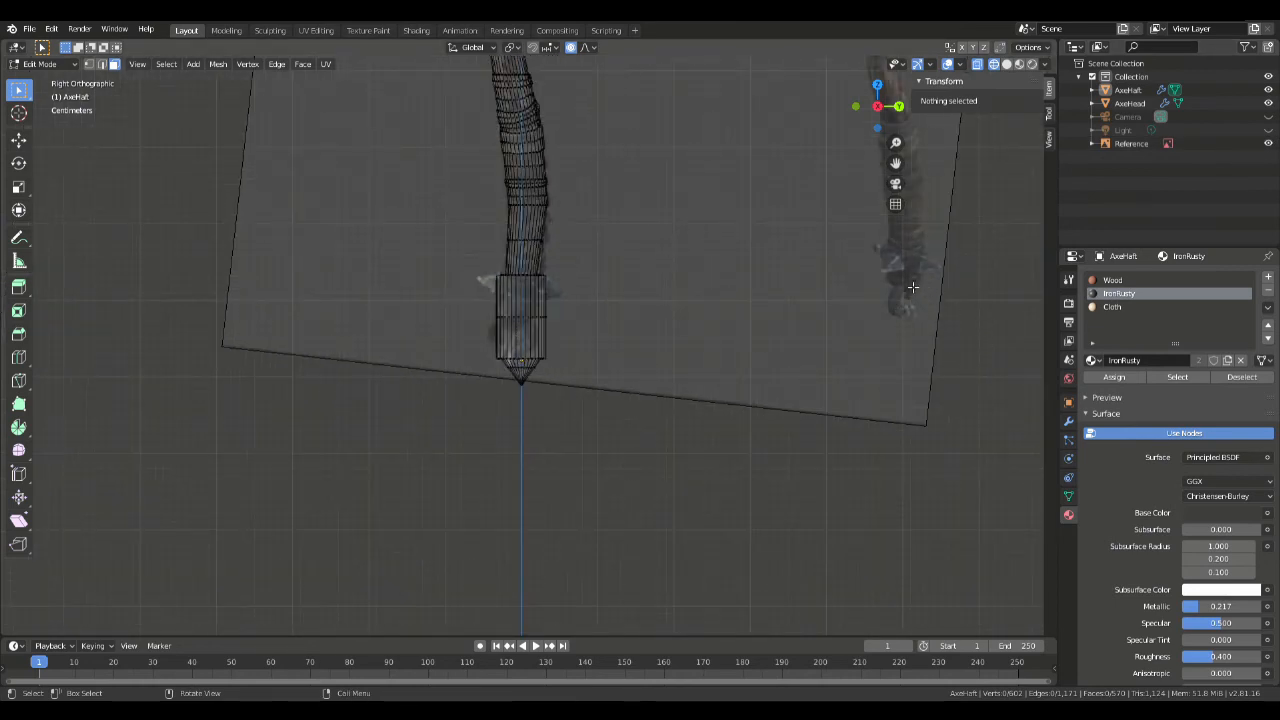
scroll(754, 363, up, 1)
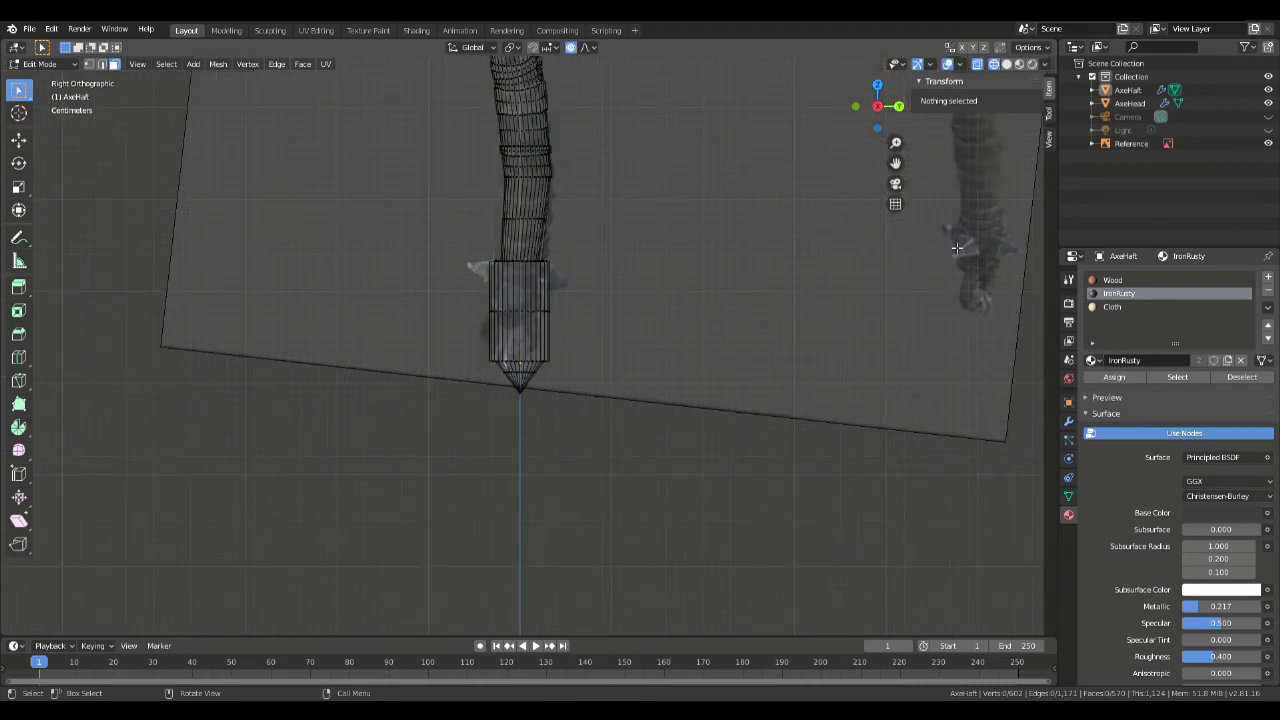
scroll(568, 281, down, 1)
scroll(565, 285, up, 2)
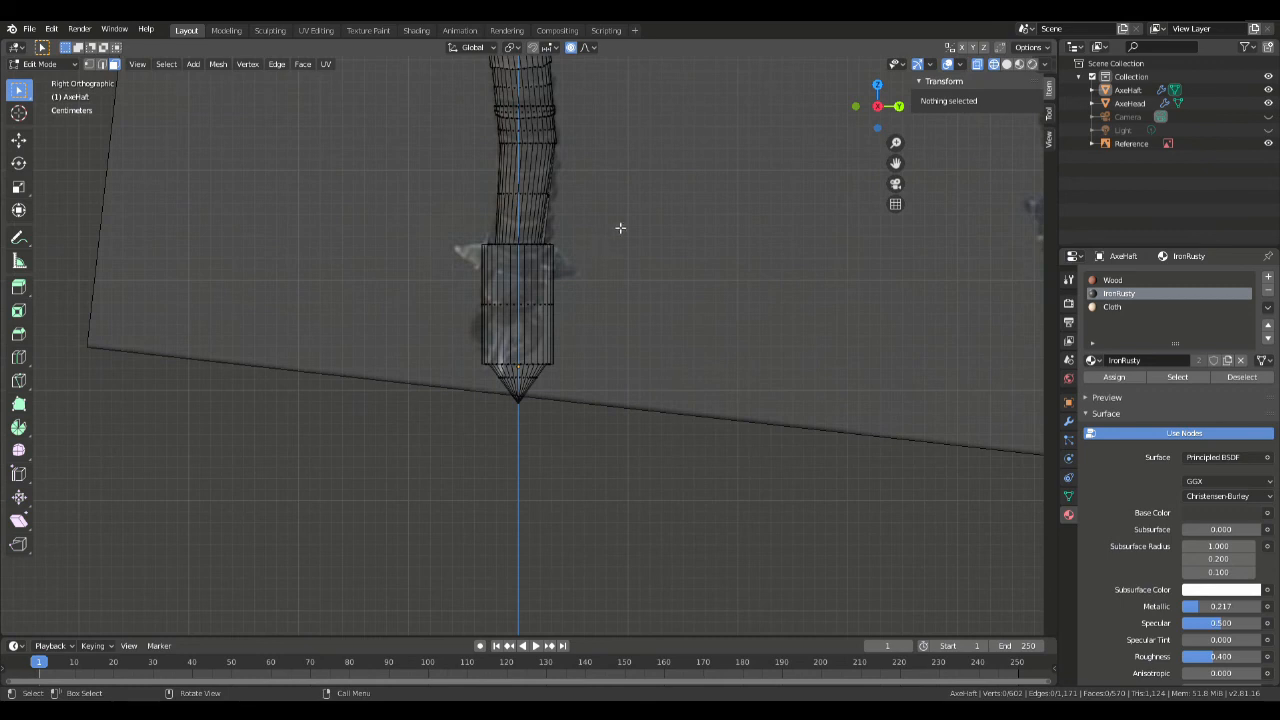
middle_drag(640, 220, 565, 333)
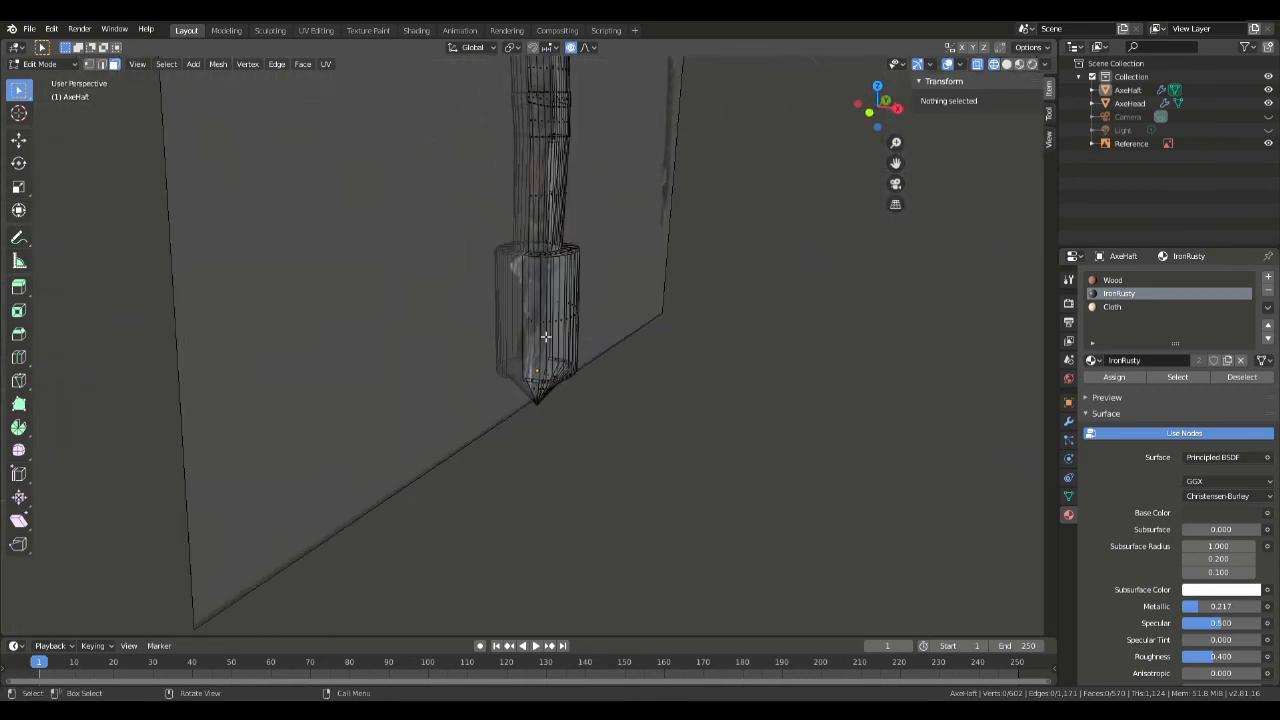
middle_drag(654, 266, 605, 260)
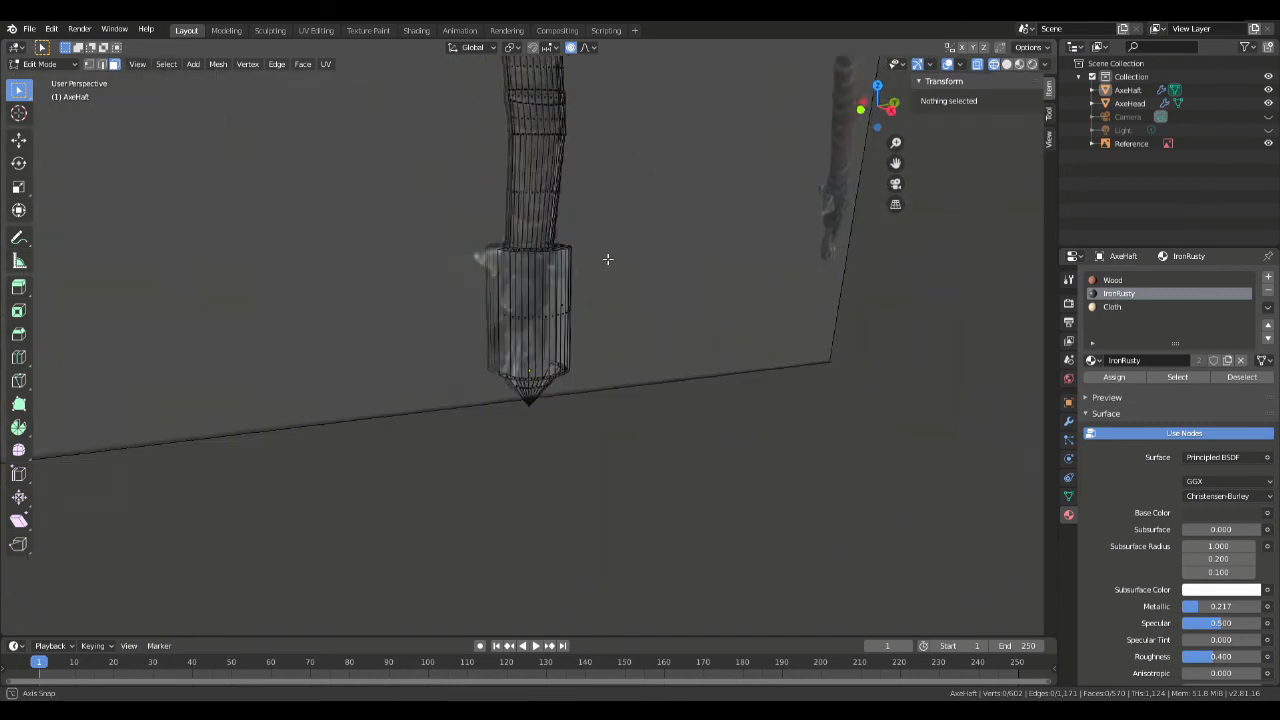
scroll(703, 240, up, 4)
scroll(700, 222, down, 3)
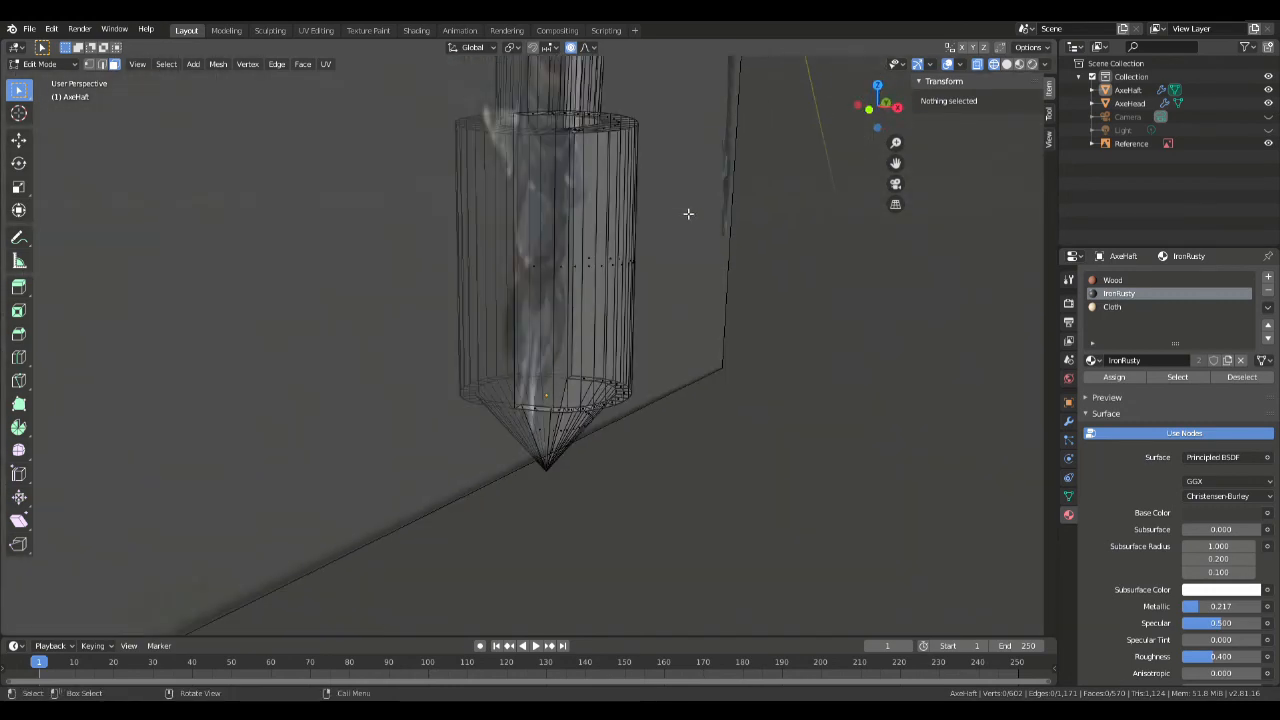
scroll(718, 215, down, 1)
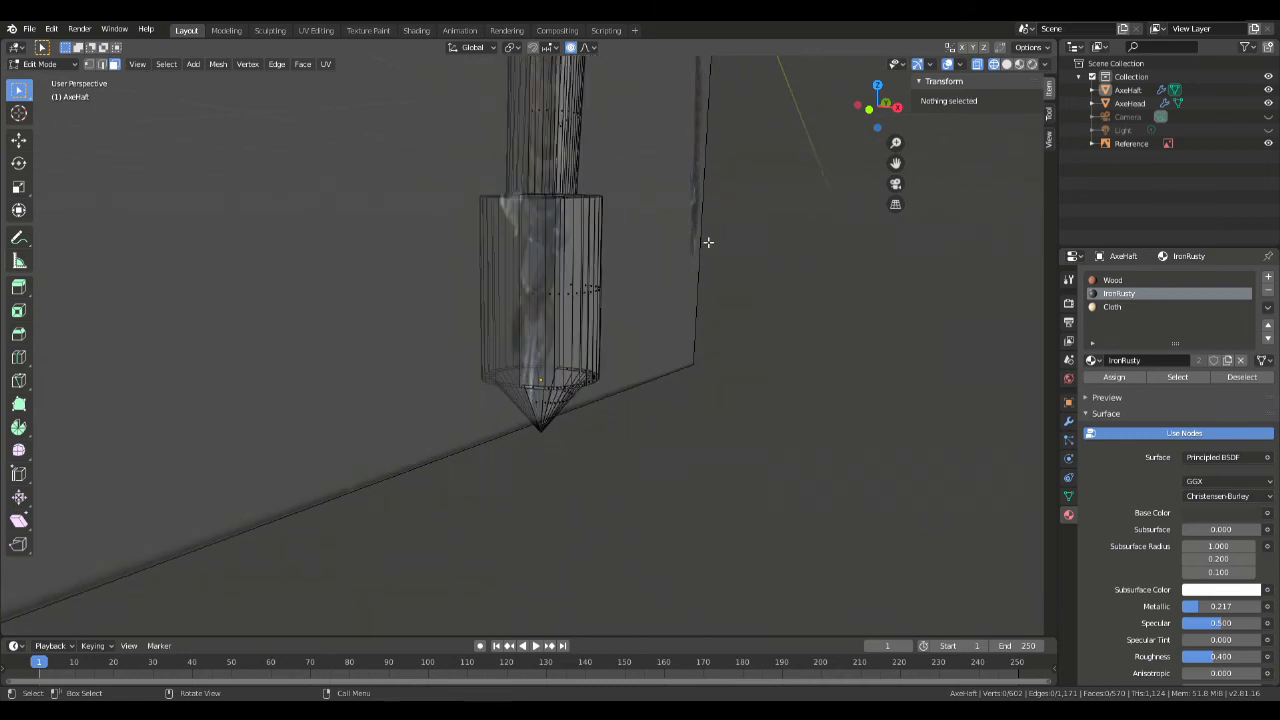
scroll(690, 256, down, 3)
scroll(720, 225, up, 2)
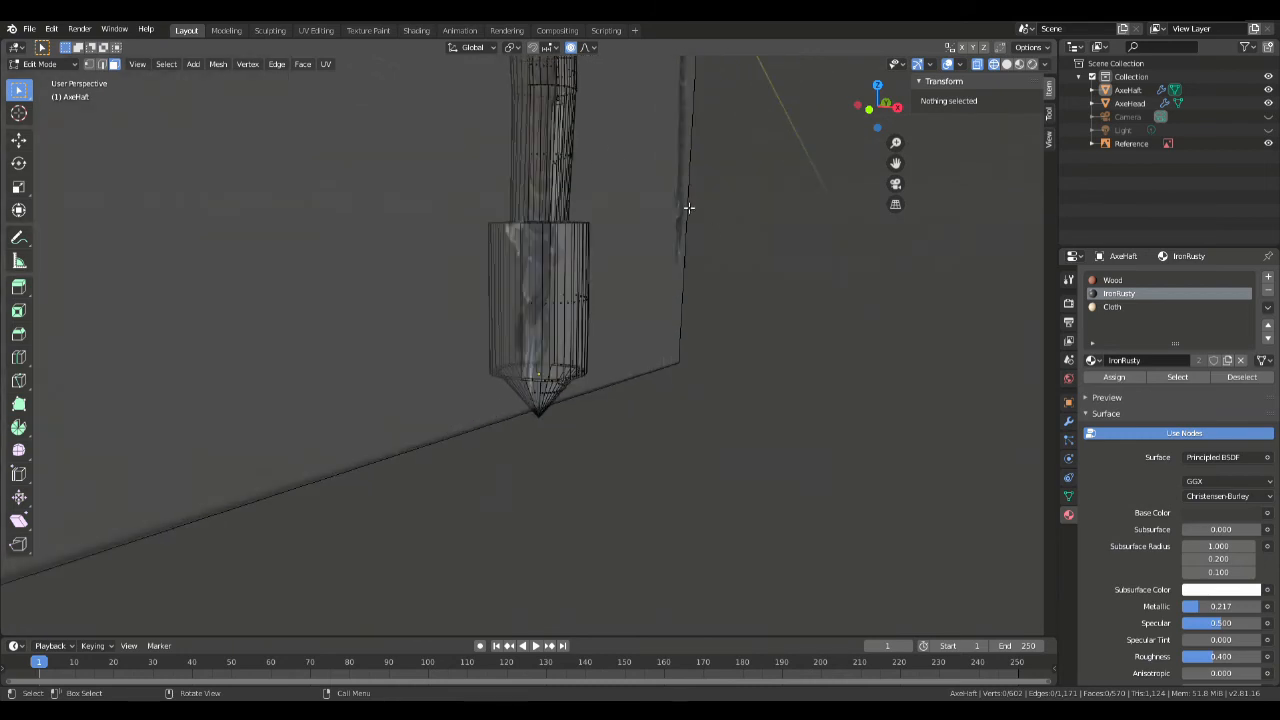
Step: Switch the viewport to solid shading and hide the Reference image around the haft's end fitting
key(Tab)
key(Tab)
click(1006, 65)
scroll(714, 264, down, 3)
scroll(714, 264, up, 4)
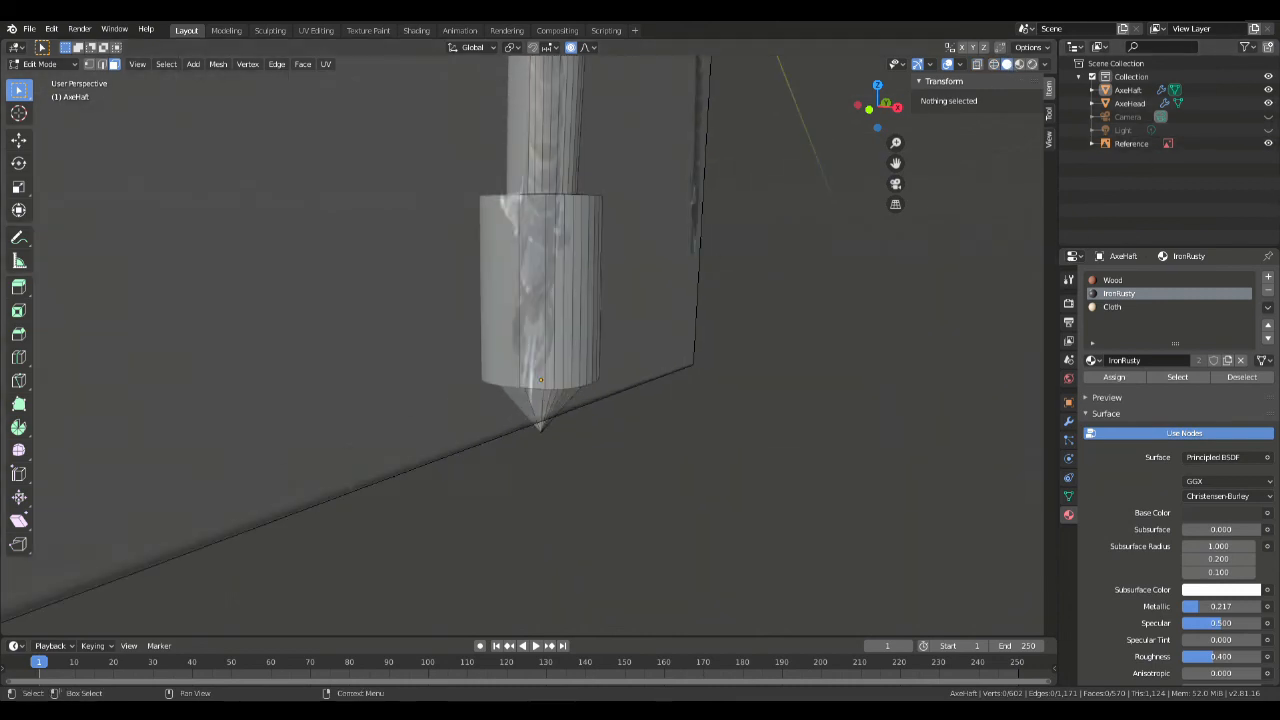
click(1268, 144)
scroll(654, 288, down, 2)
key(Tab)
key(Tab)
middle_drag(669, 220, 731, 229)
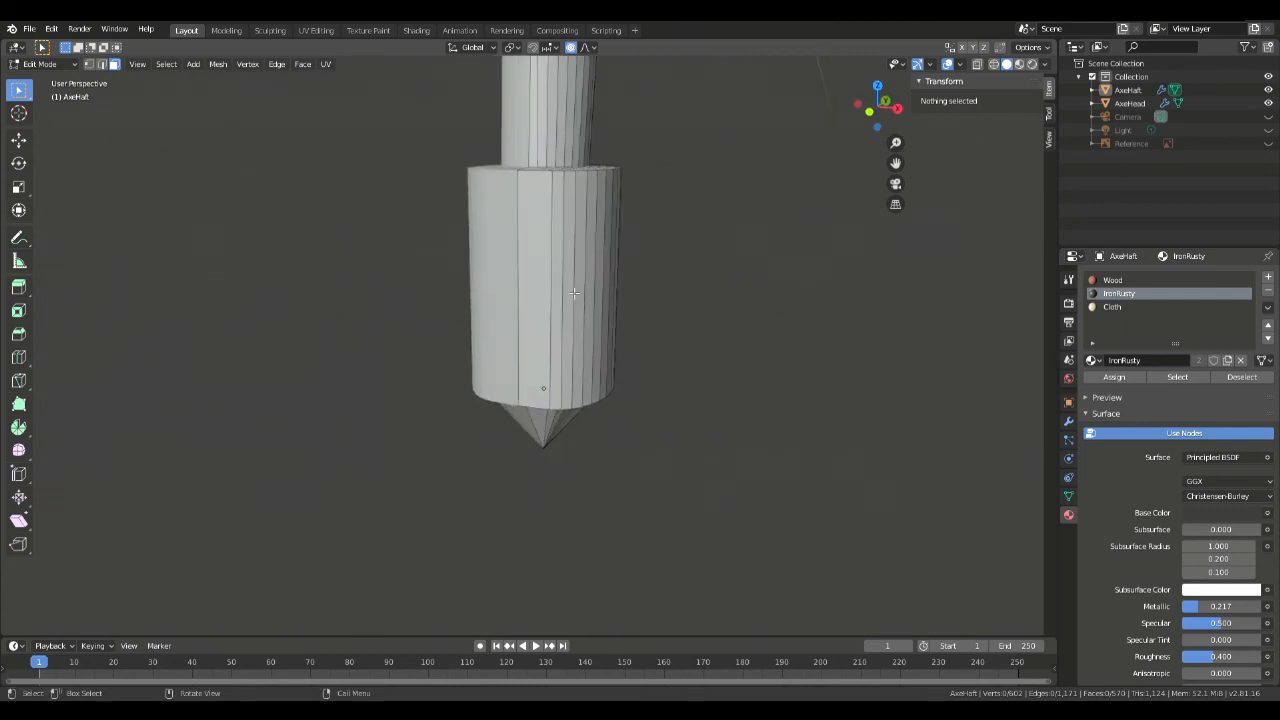
Step: Try to inset the narrow face beside the end fitting's mirror centreline by 0.1603 m with a slight outward depth
key(ctrl+r)
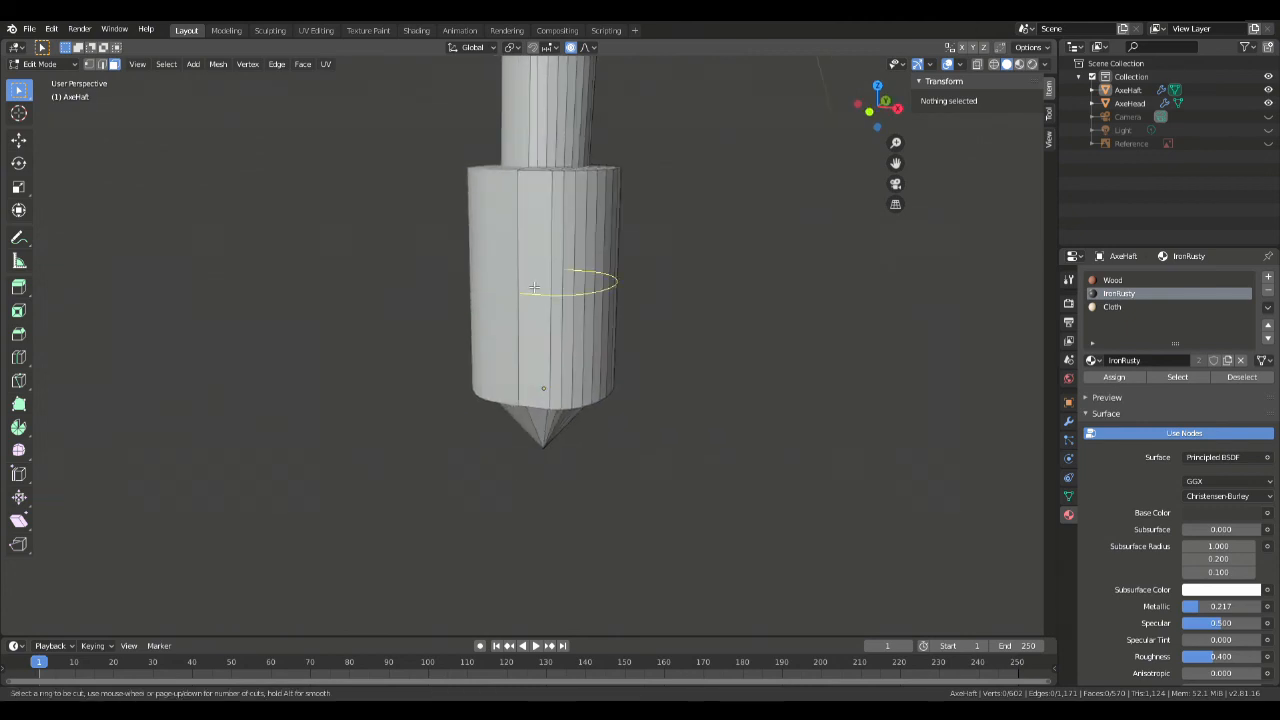
key(Escape)
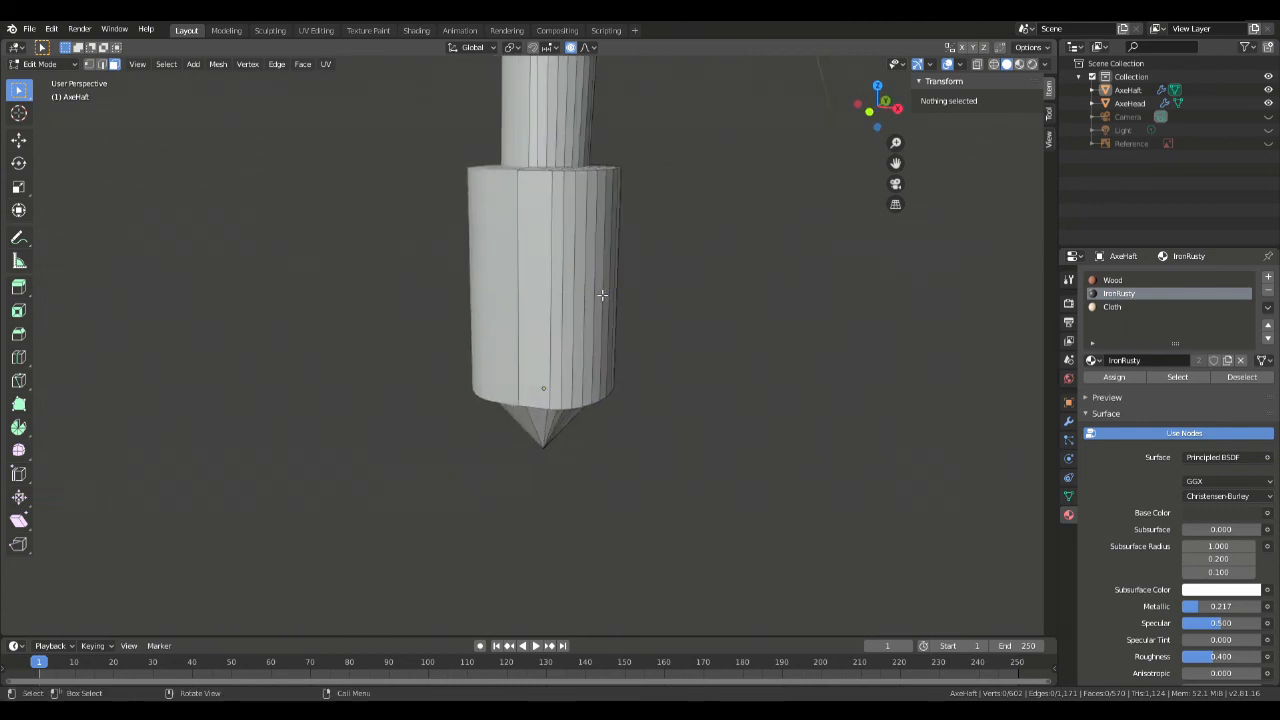
click(542, 287)
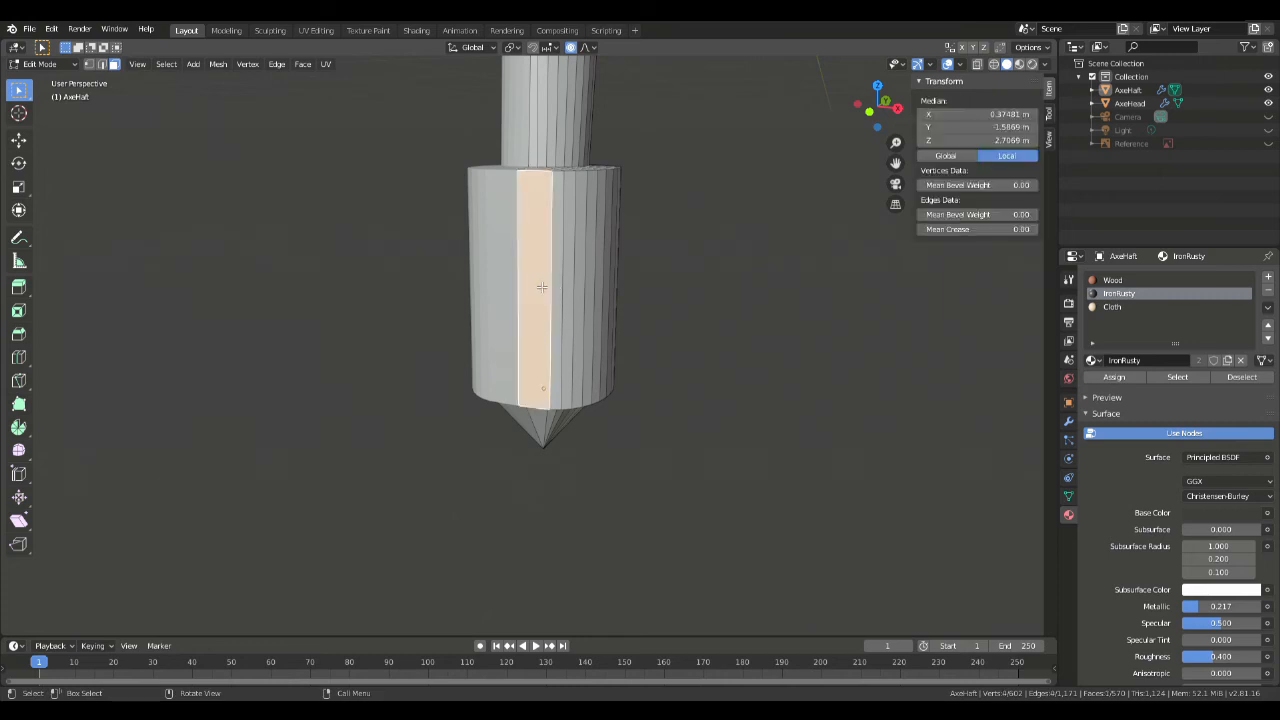
key(i)
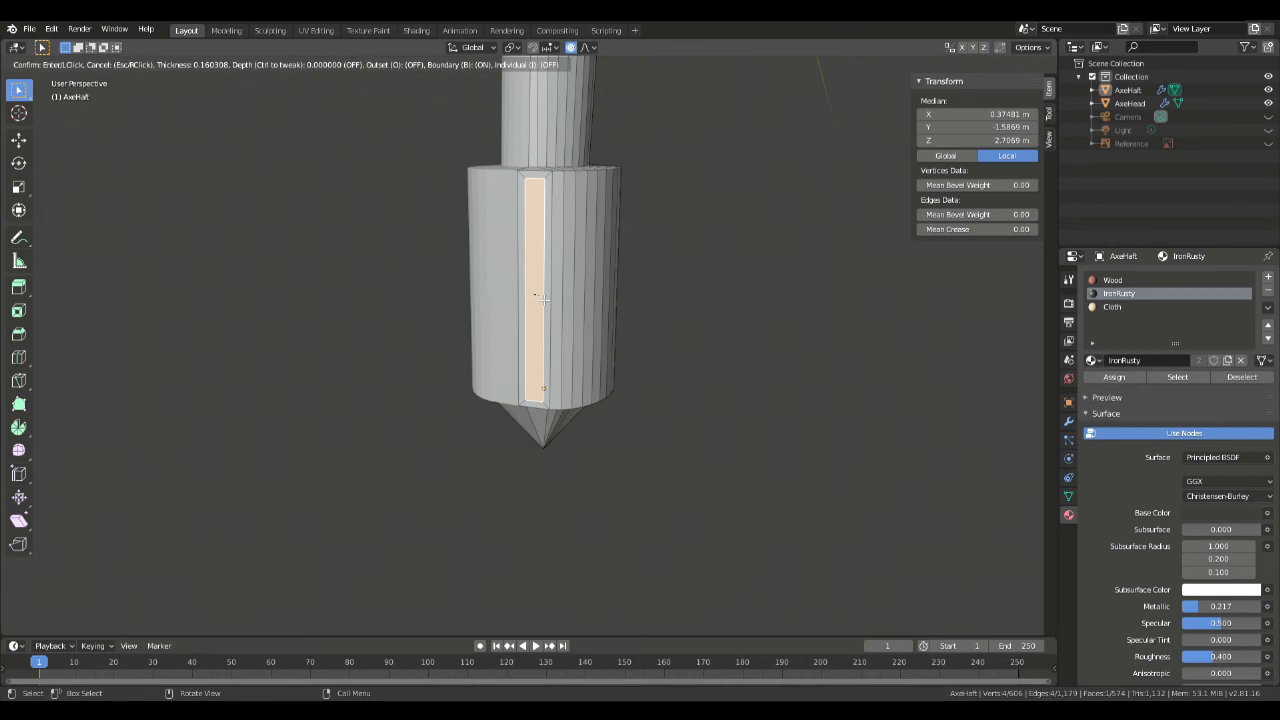
click(541, 298)
click(84, 624)
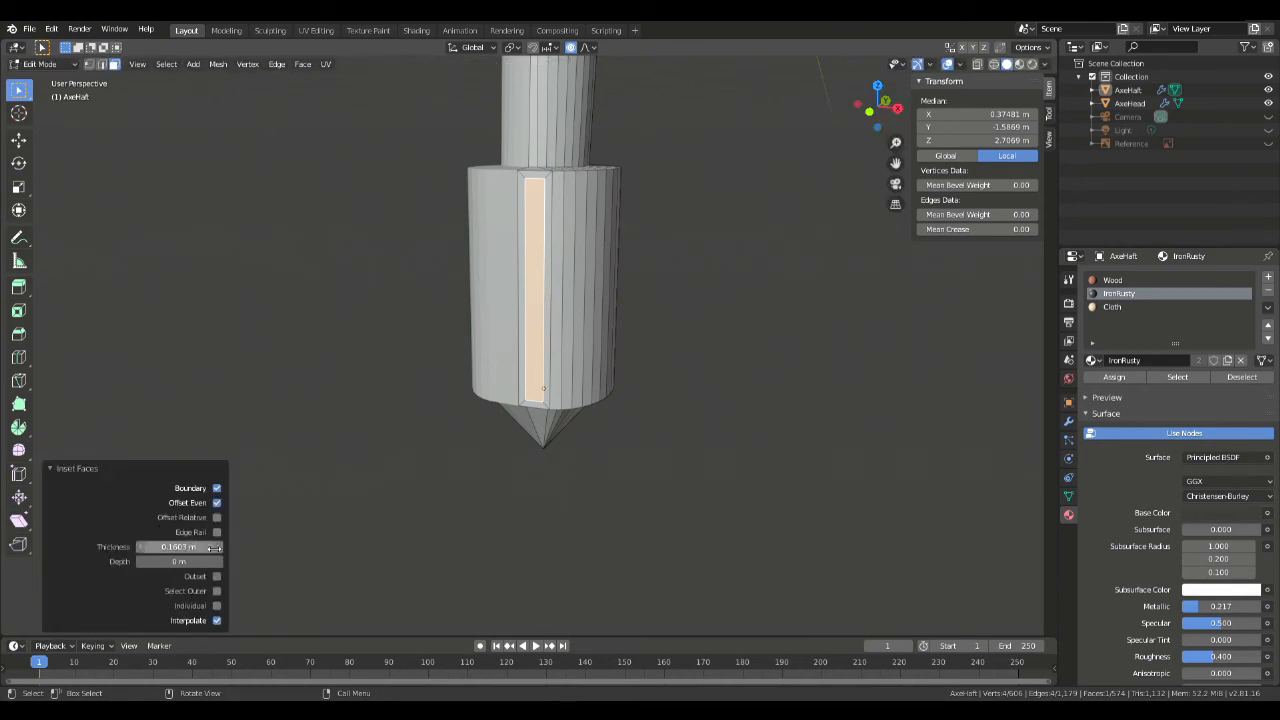
mouse_move(184, 564)
mouse_down()
mouse_move(204, 564)
mouse_move(184, 564)
mouse_up()
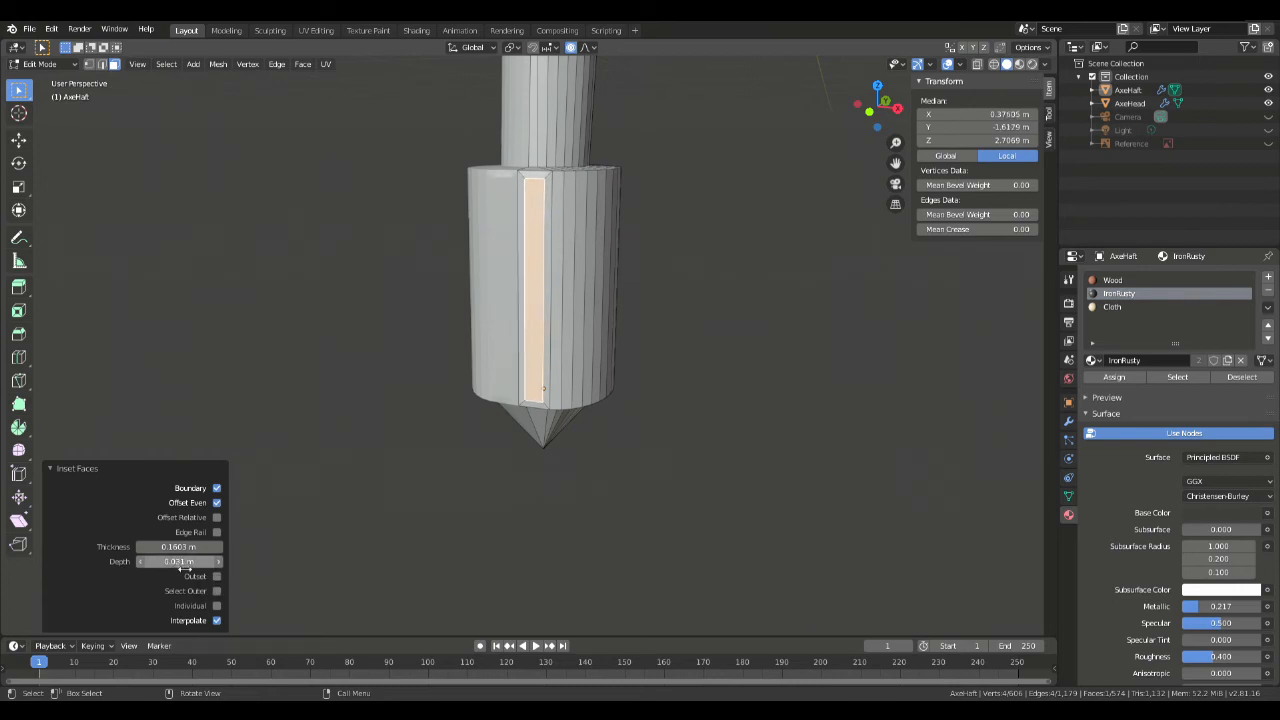
key(ctrl+z)
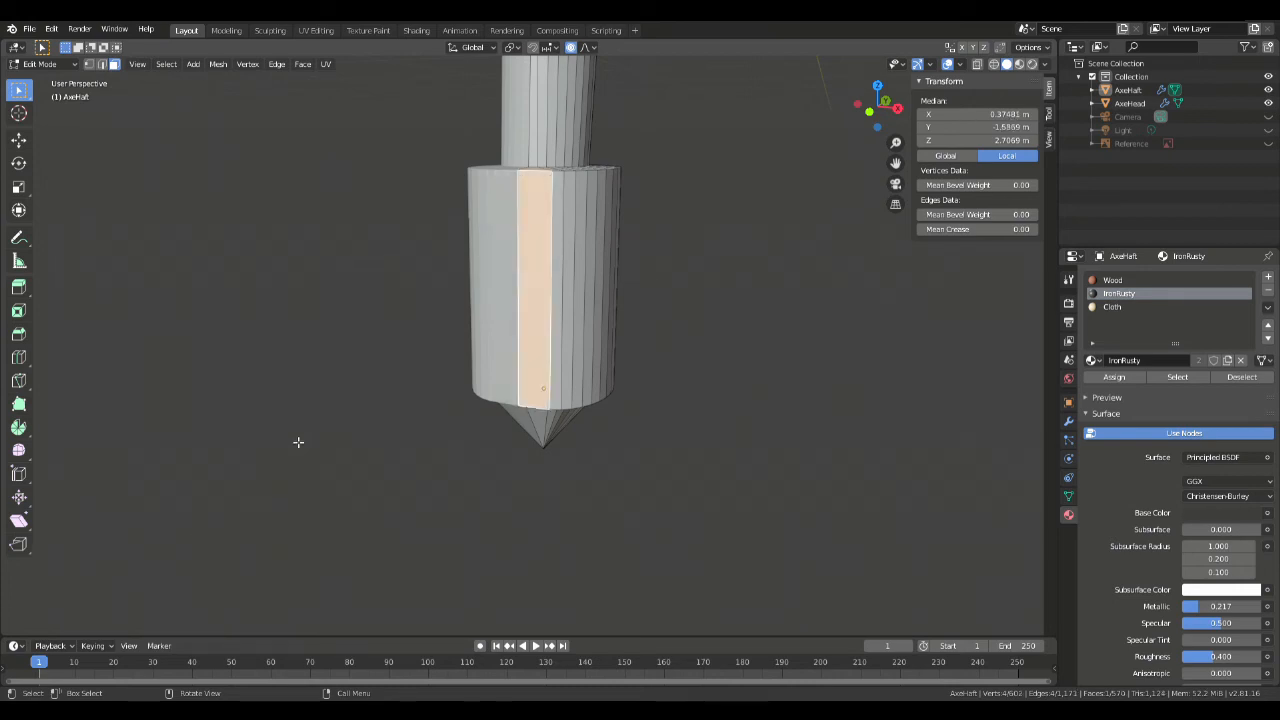
Step: Inset the narrow face beside the fitting's centreline by 0.1675 m and turn off the inset's Boundary option
key(i)
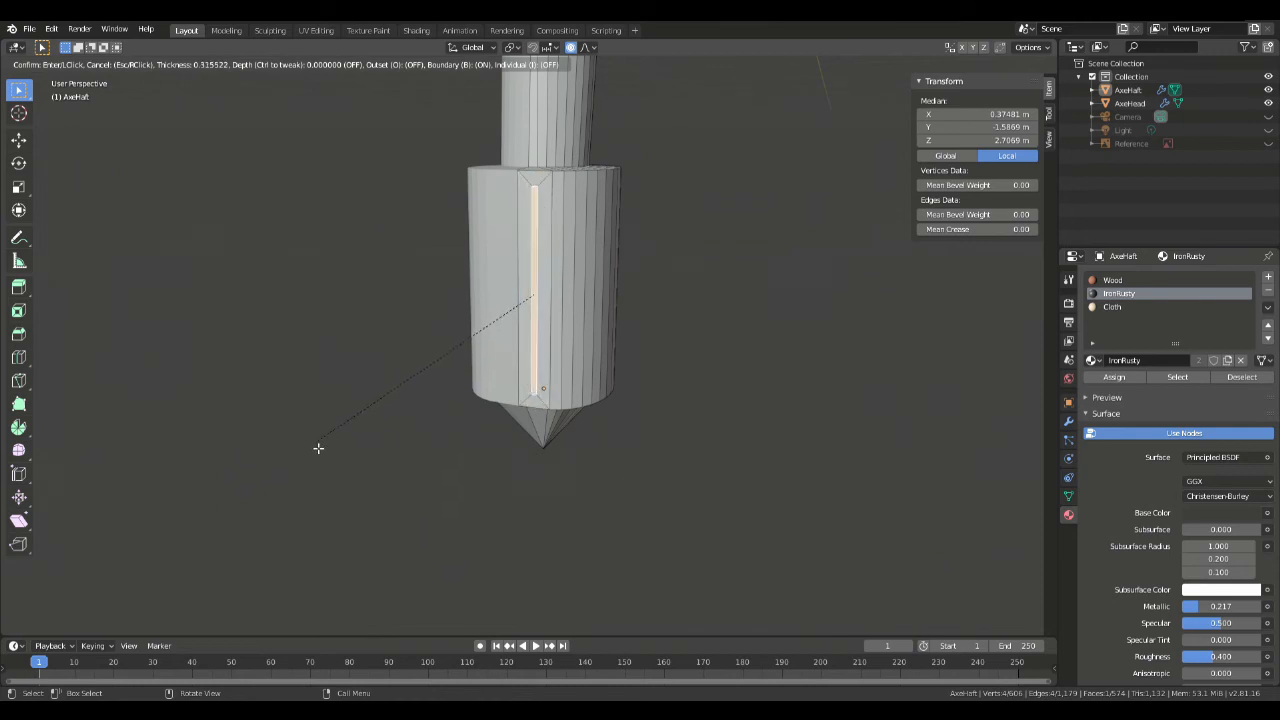
click(314, 451)
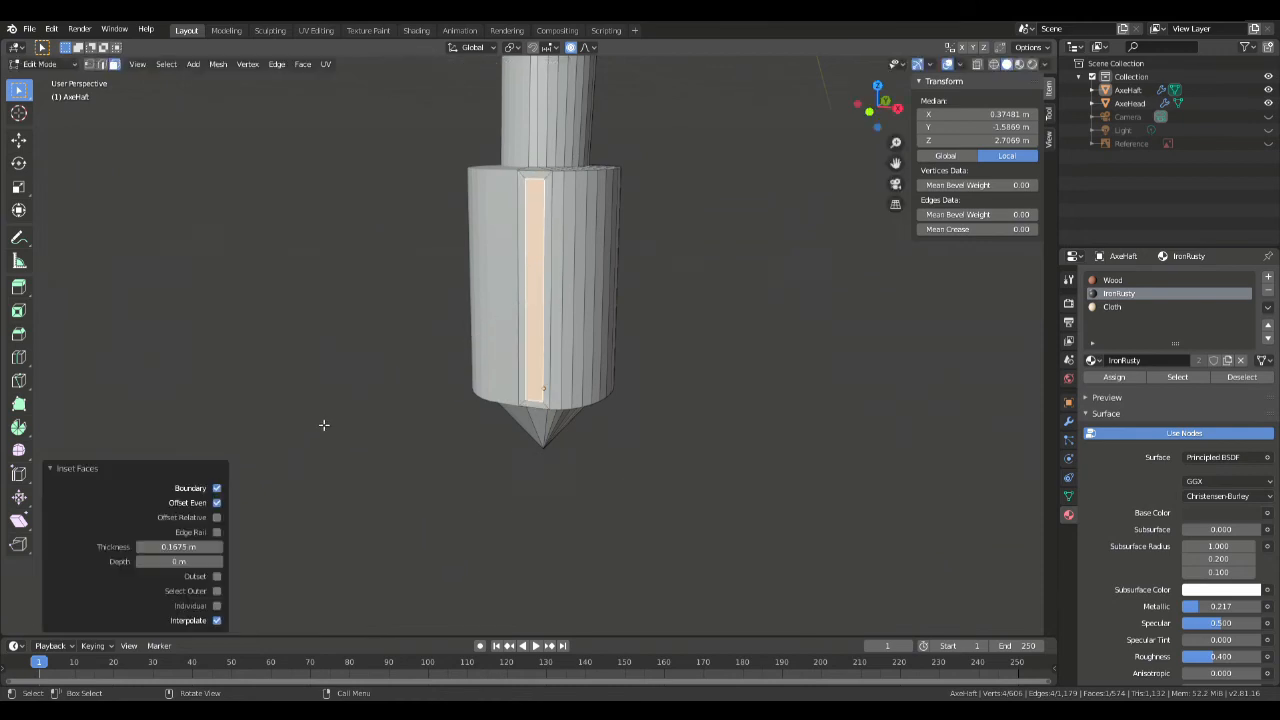
click(217, 577)
click(217, 577)
click(217, 591)
click(217, 591)
click(218, 606)
click(216, 489)
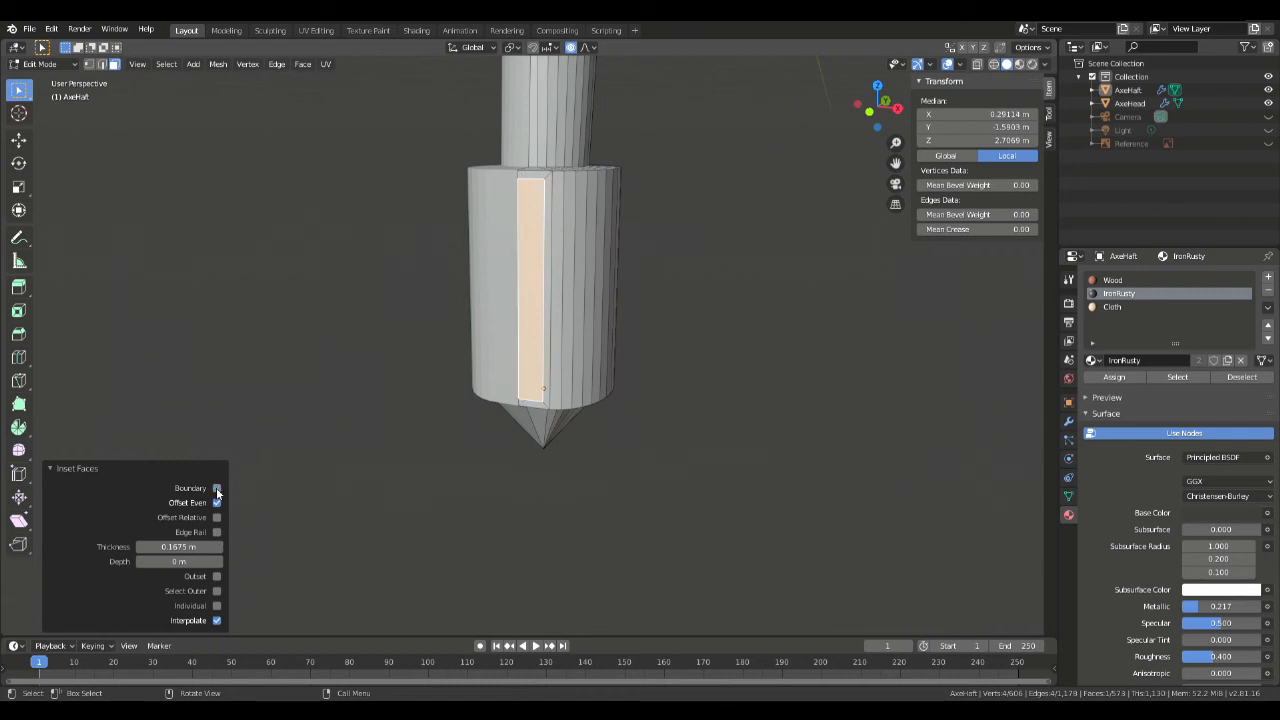
click(216, 488)
click(216, 488)
Step: Enable Edge Rail for the inset and set its thickness to 0.3215 m
middle_drag(282, 492, 410, 385)
mouse_move(178, 547)
mouse_down()
mouse_move(225, 547)
mouse_move(200, 547)
mouse_move(181, 572)
mouse_up()
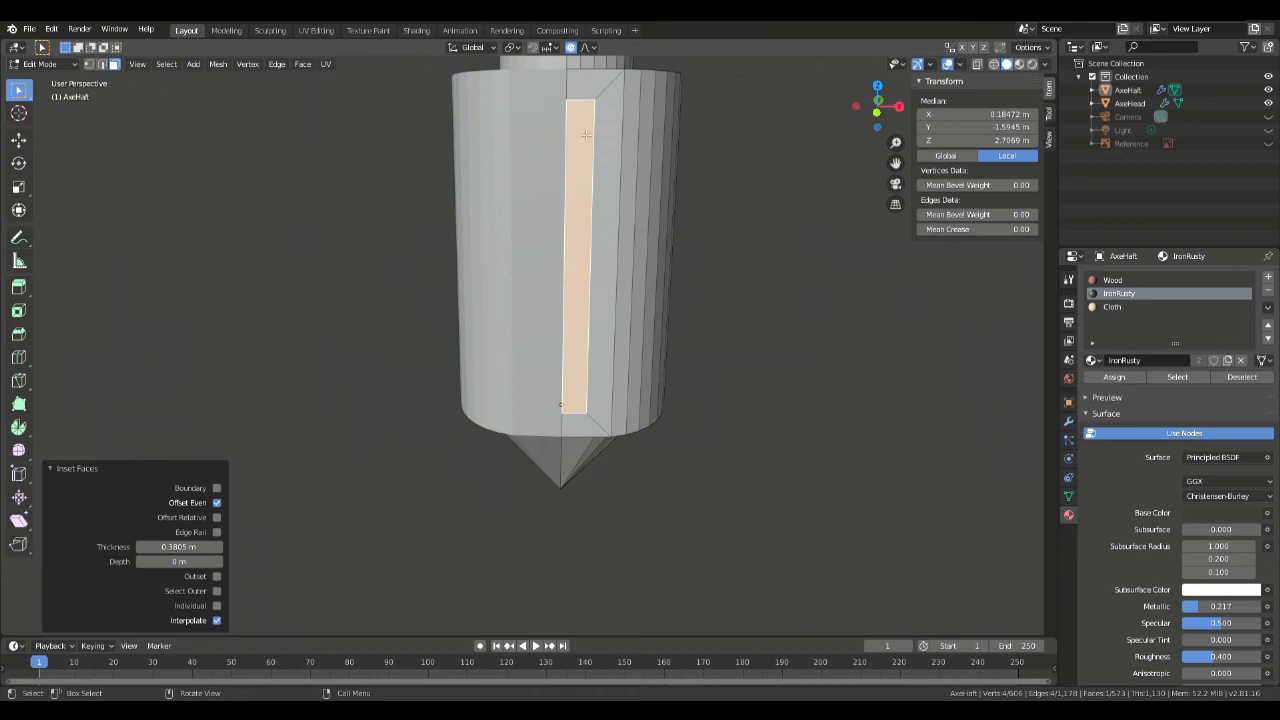
click(217, 518)
click(217, 518)
click(218, 533)
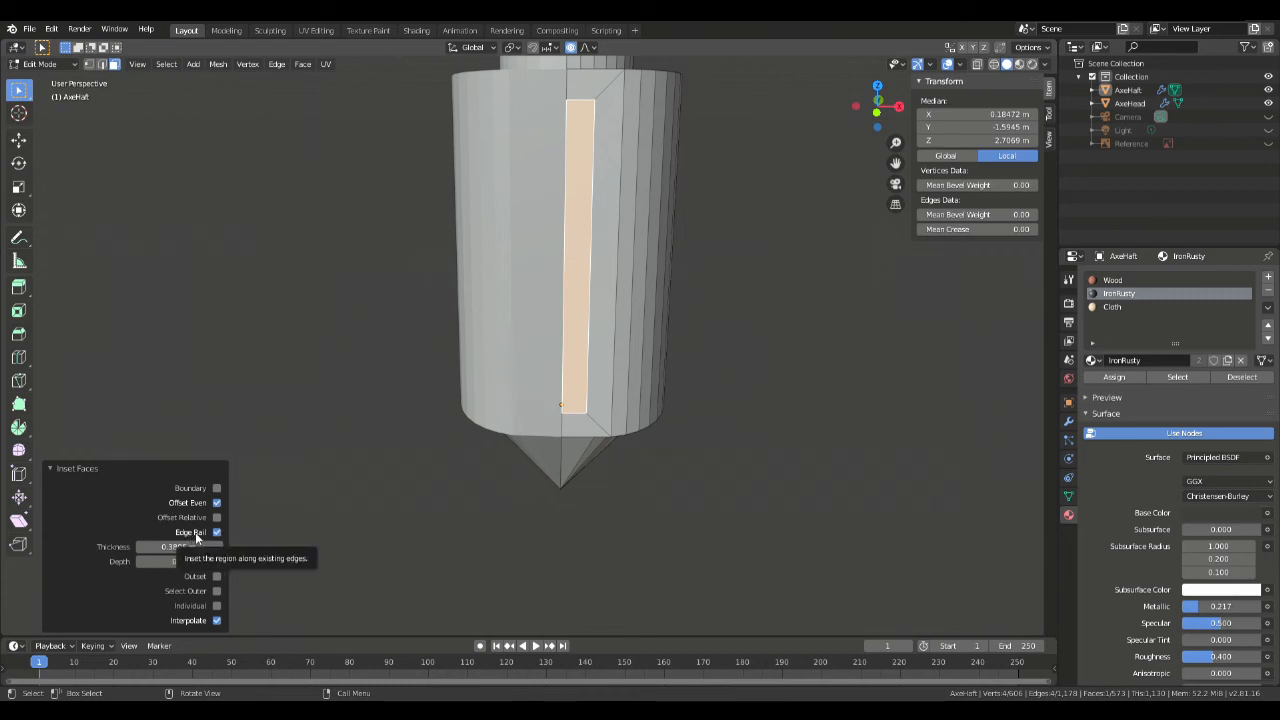
mouse_move(180, 547)
mouse_down()
mouse_move(230, 547)
mouse_move(170, 547)
mouse_up()
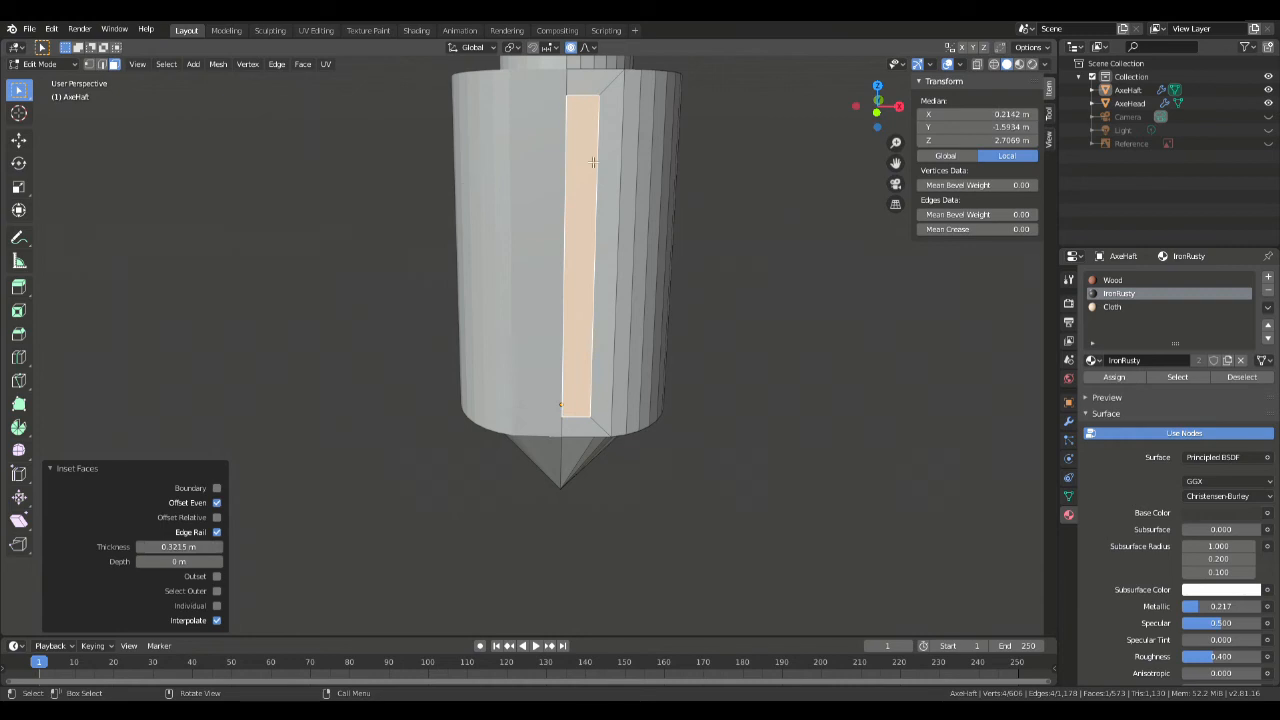
middle_drag(611, 407, 380, 340)
middle_drag(359, 286, 647, 297)
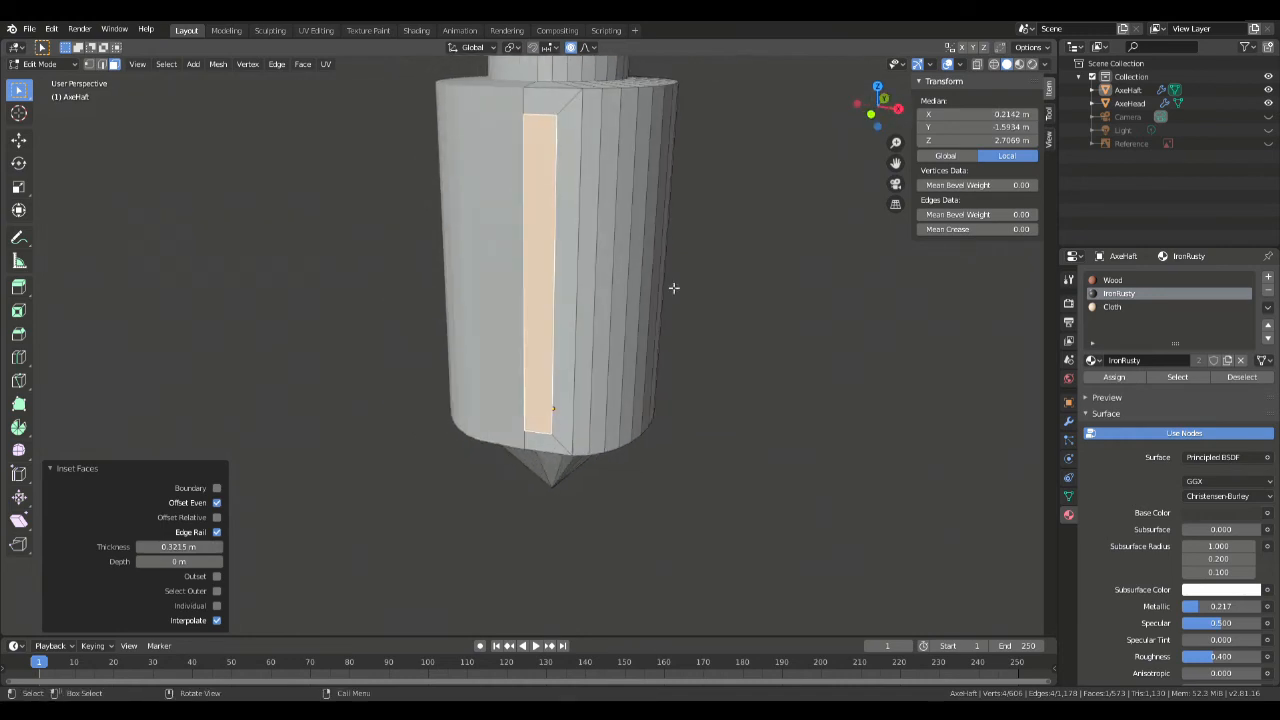
Step: Undo the single-face inset, and inset the fitting's opposite centreline faces together by about 0.3761 m
click(730, 275)
key(ctrl+z)
key(ctrl+z)
middle_drag(737, 276, 777, 246)
key(i)
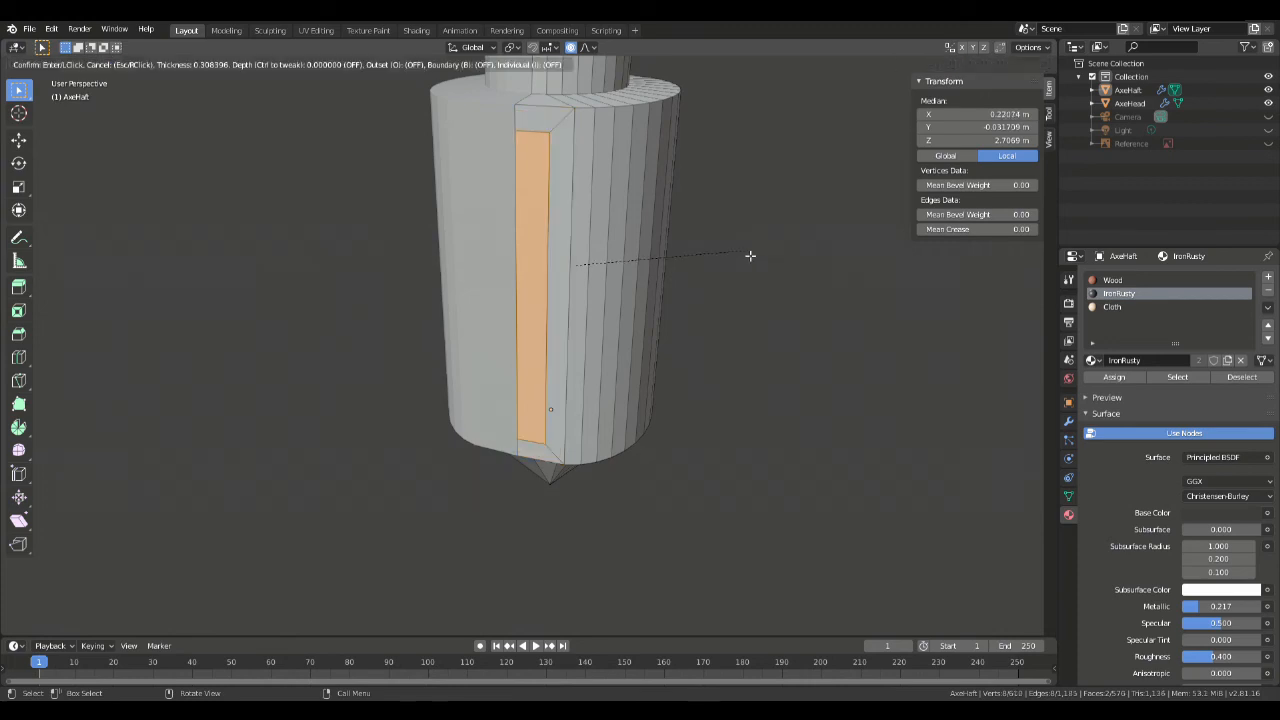
click(749, 259)
middle_drag(749, 259, 749, 214)
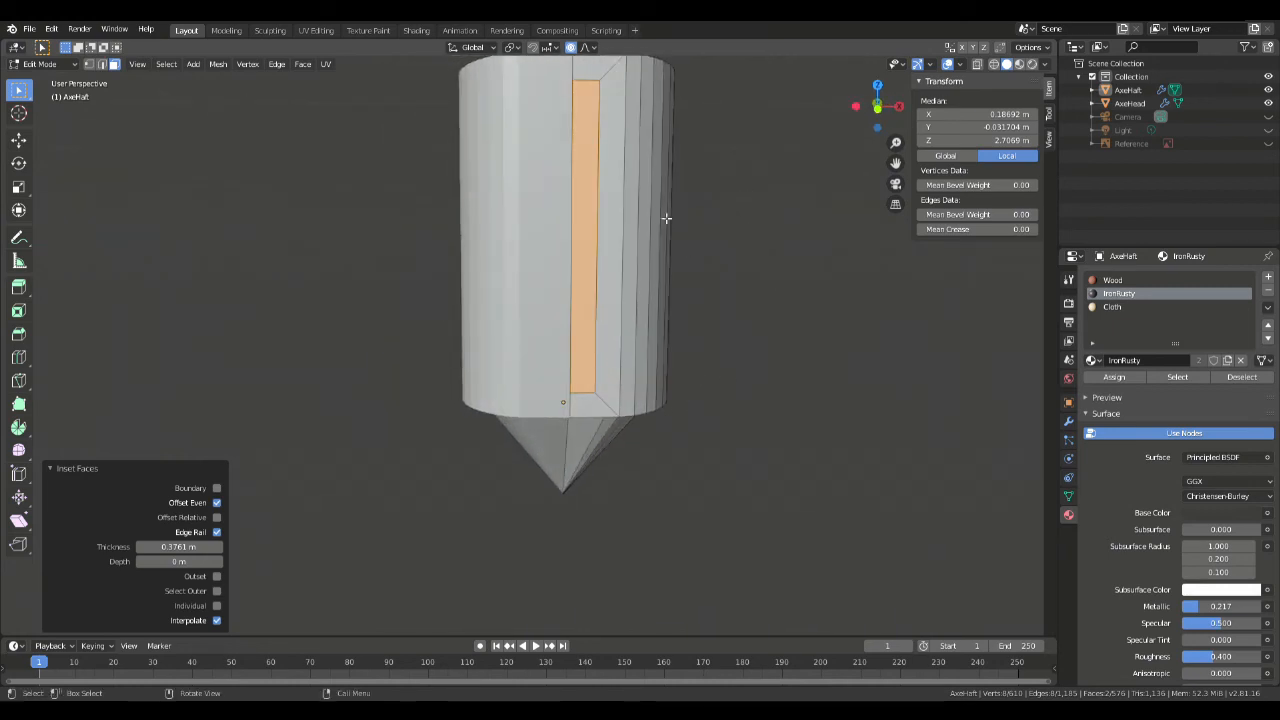
Step: Scale the short upper and lower edges of both inset faces together along Z by about 0.538
key(alt+a)
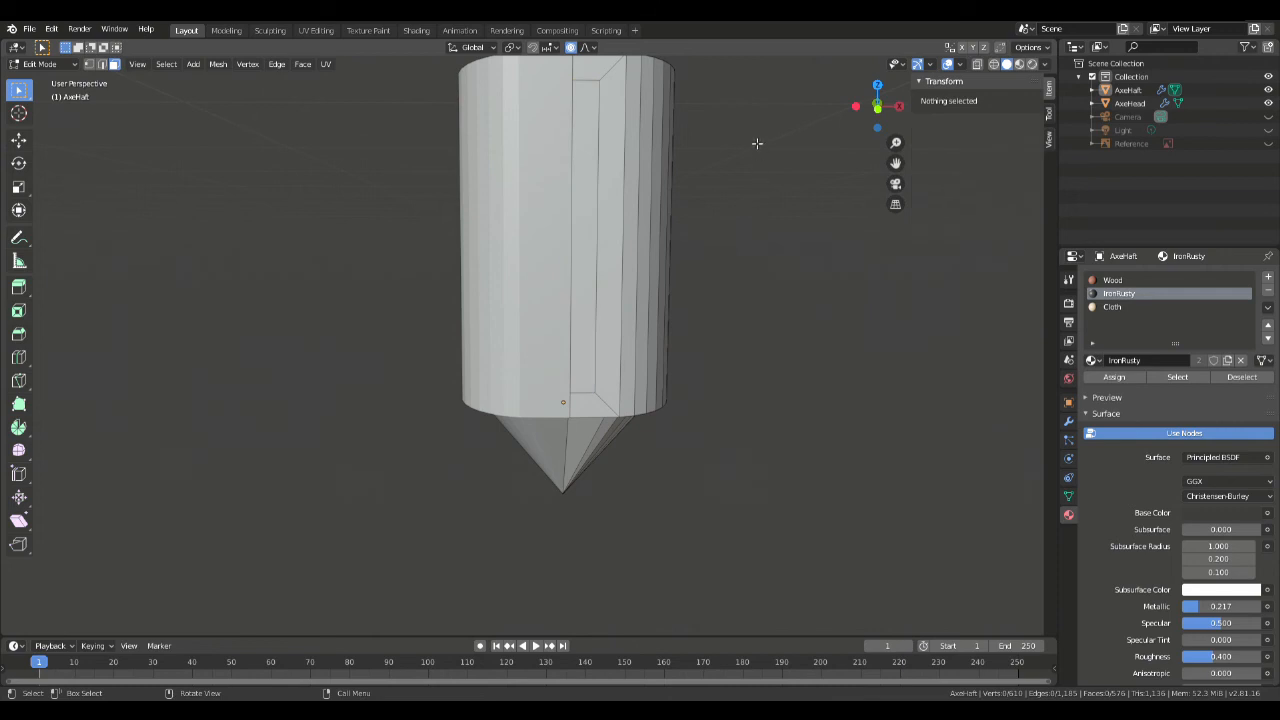
key(2)
click(590, 84)
shift+click(582, 382)
key(ctrl+z)
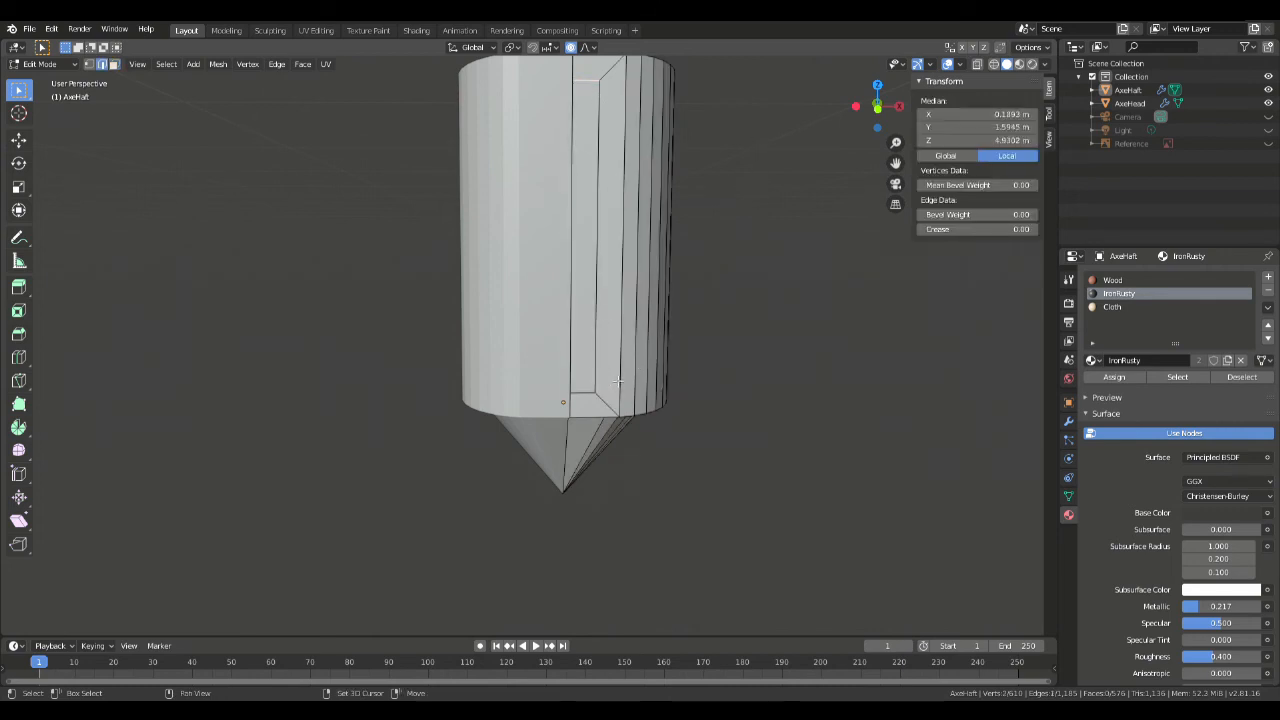
shift+click(592, 393)
middle_drag(748, 311, 466, 303)
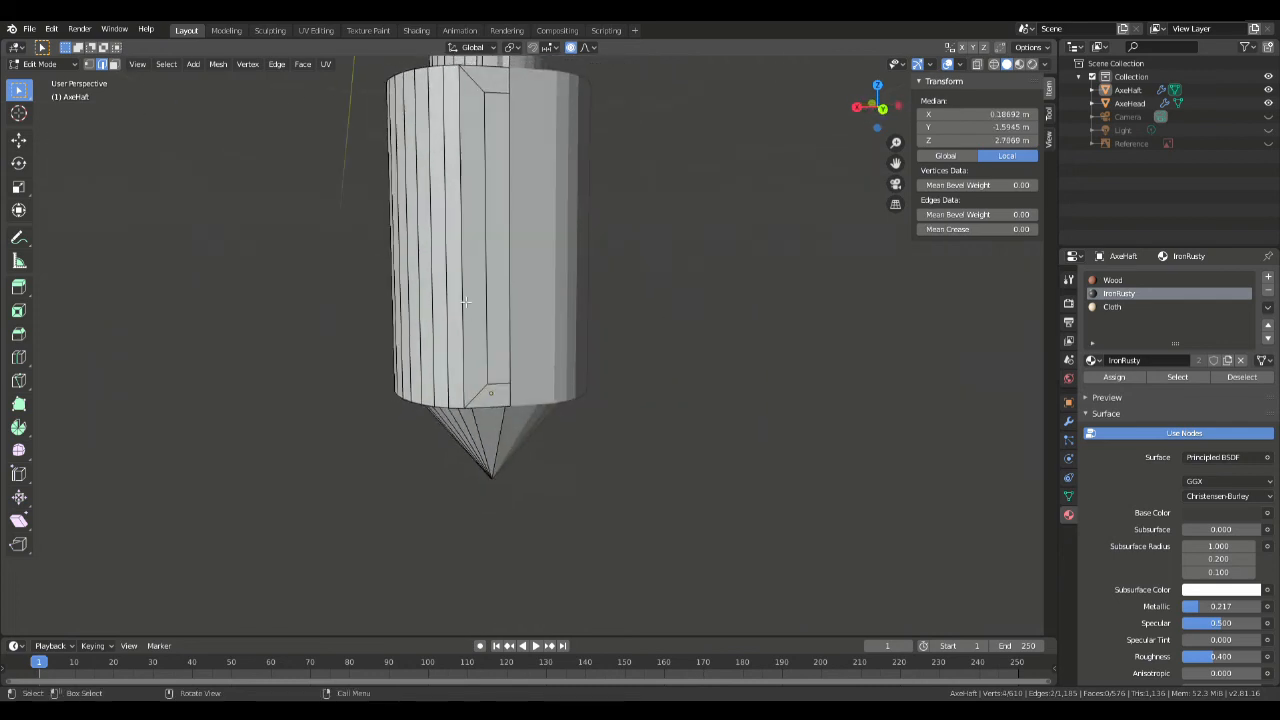
shift+click(502, 100)
shift+click(510, 385)
key(KP_3)
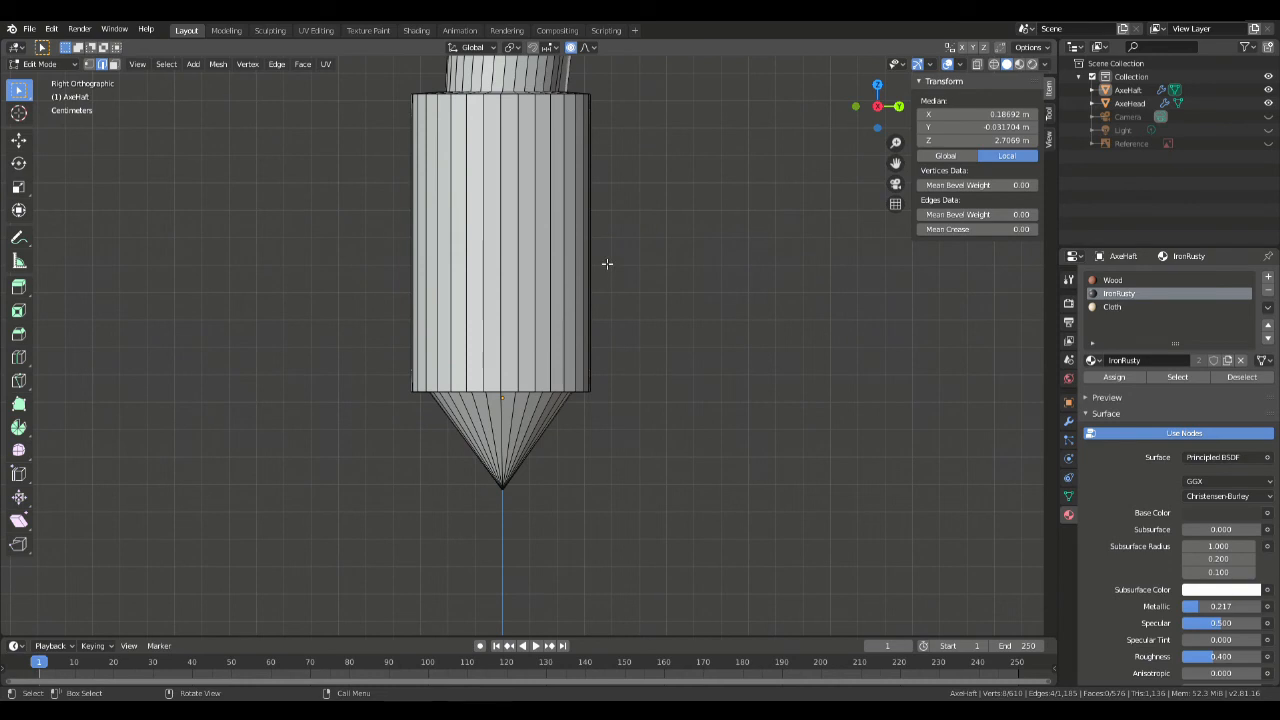
key(s)
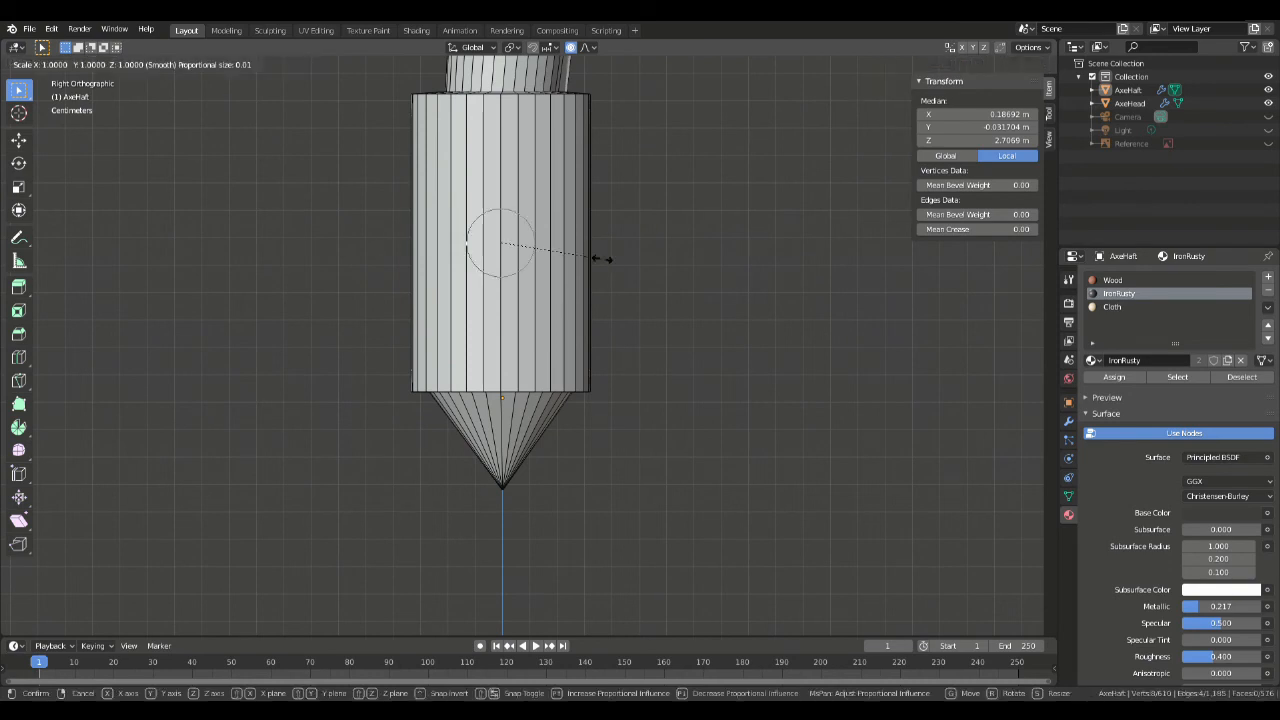
key(z)
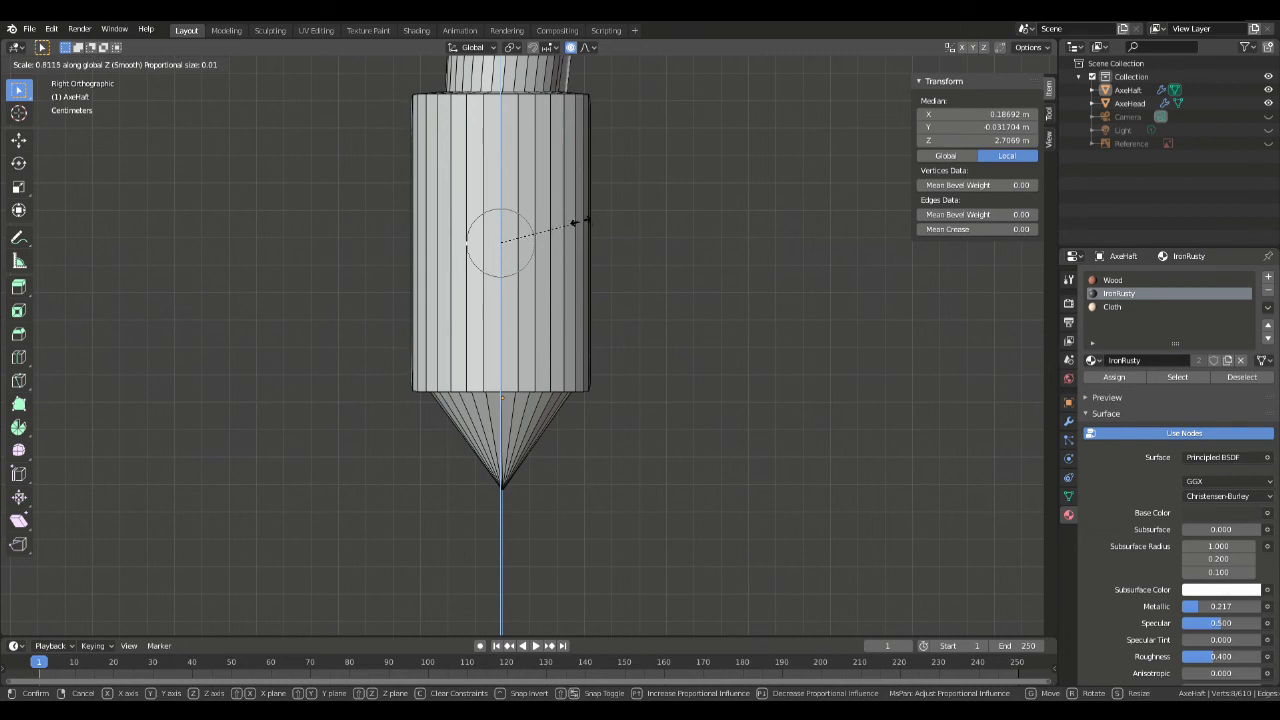
click(523, 200)
middle_drag(483, 205, 548, 231)
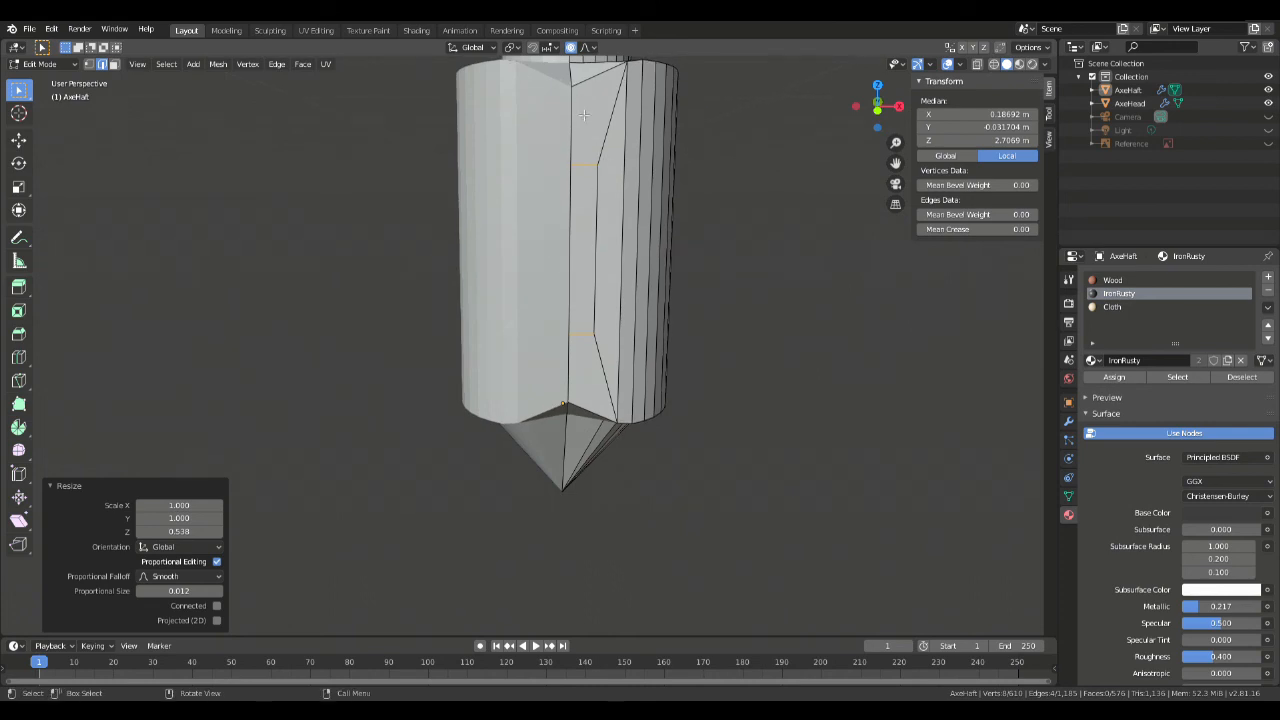
middle_drag(568, 88, 564, 194)
key(1)
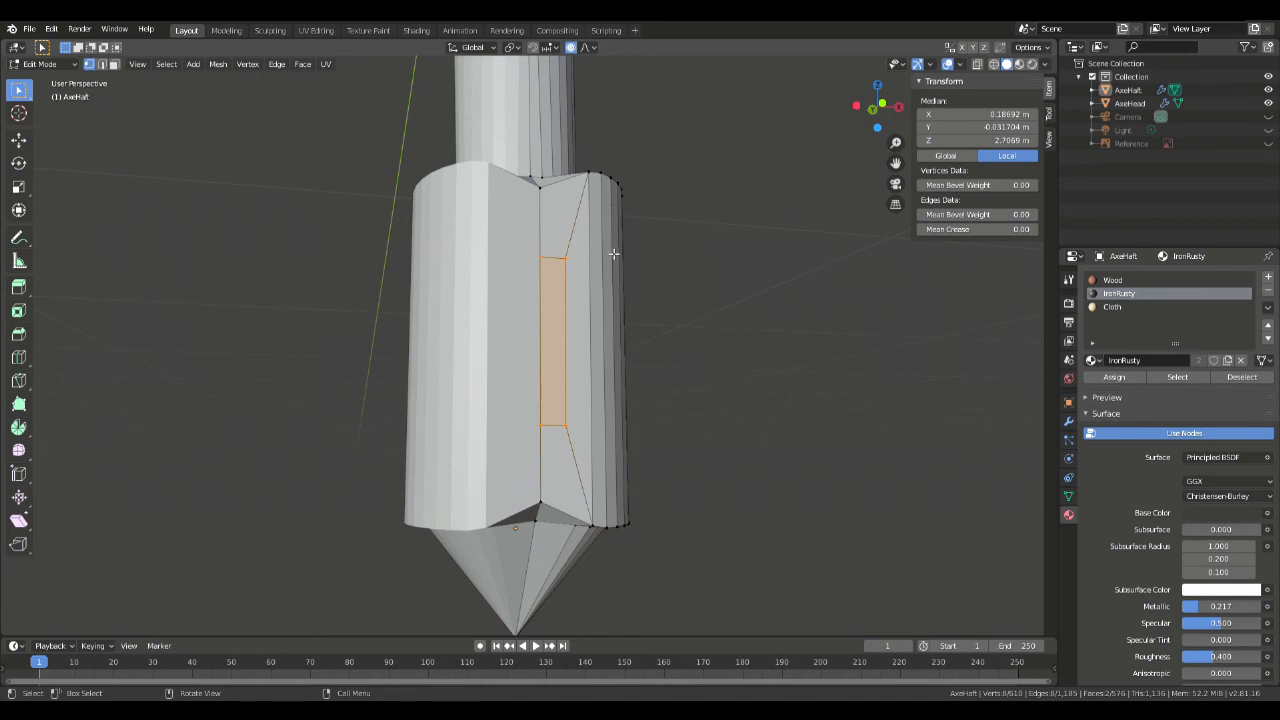
click(567, 268)
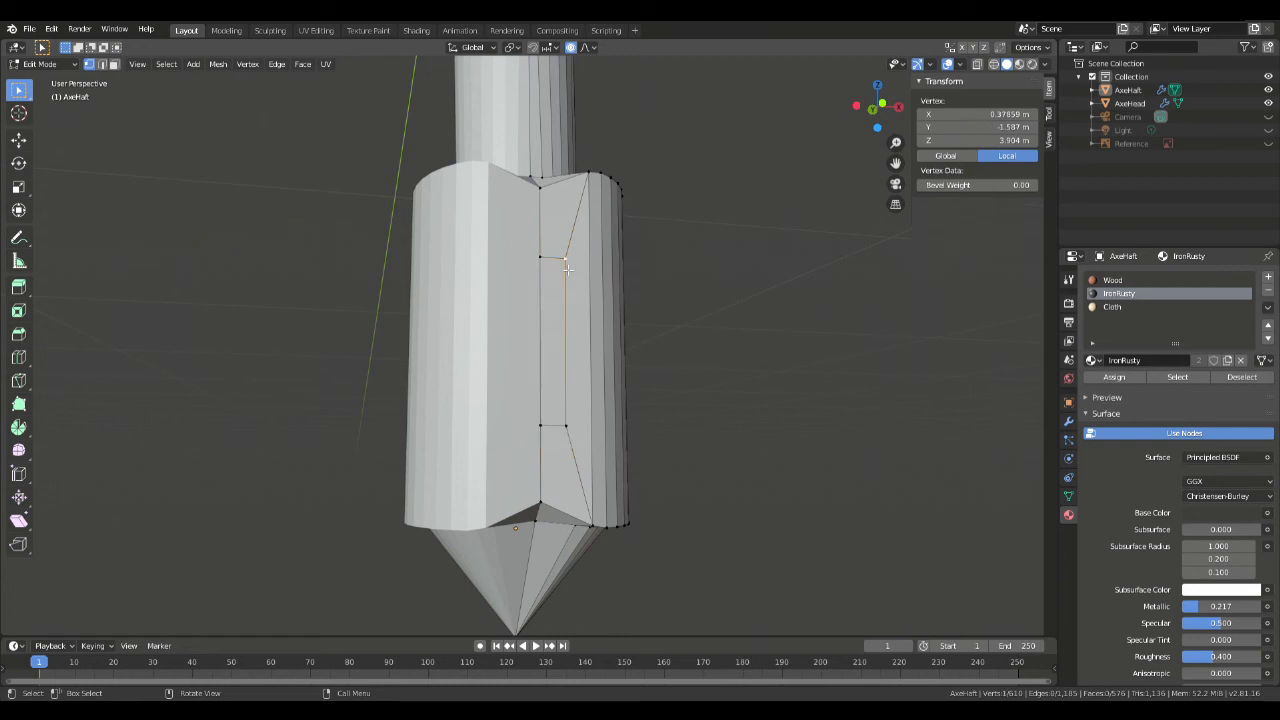
click(540, 293)
shift+click(549, 436)
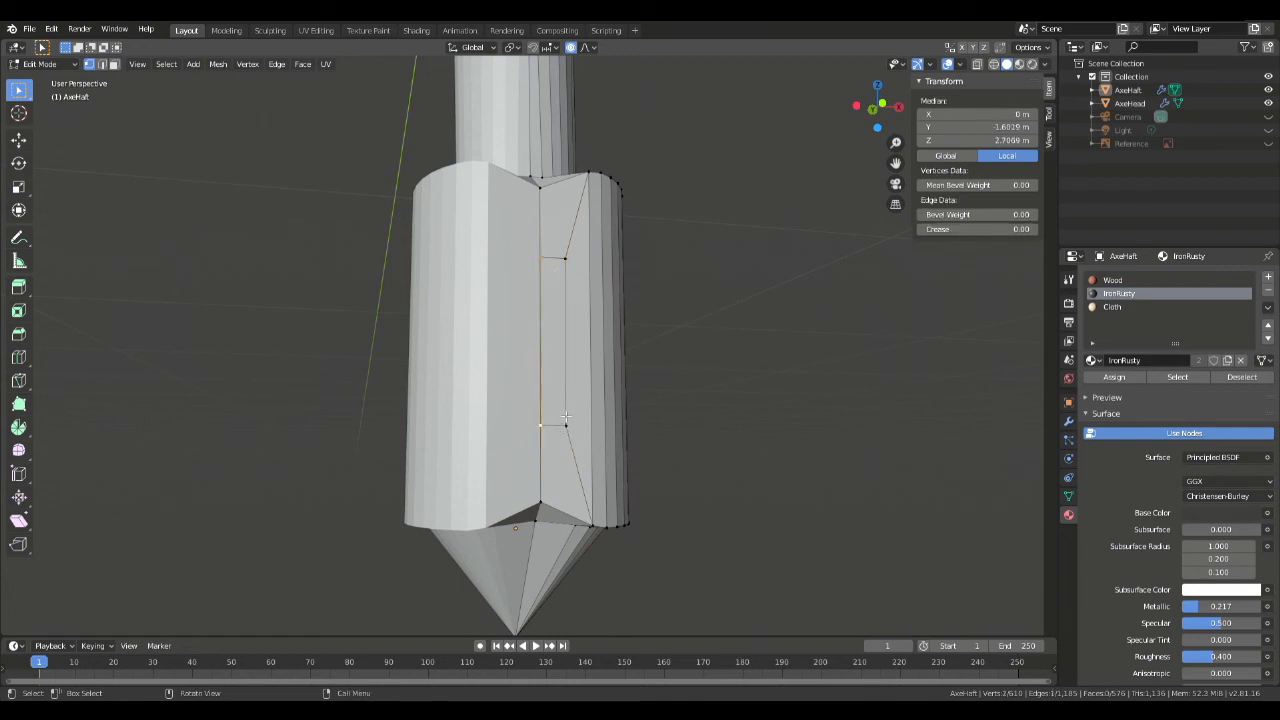
key(s)
key(Escape)
click(570, 284)
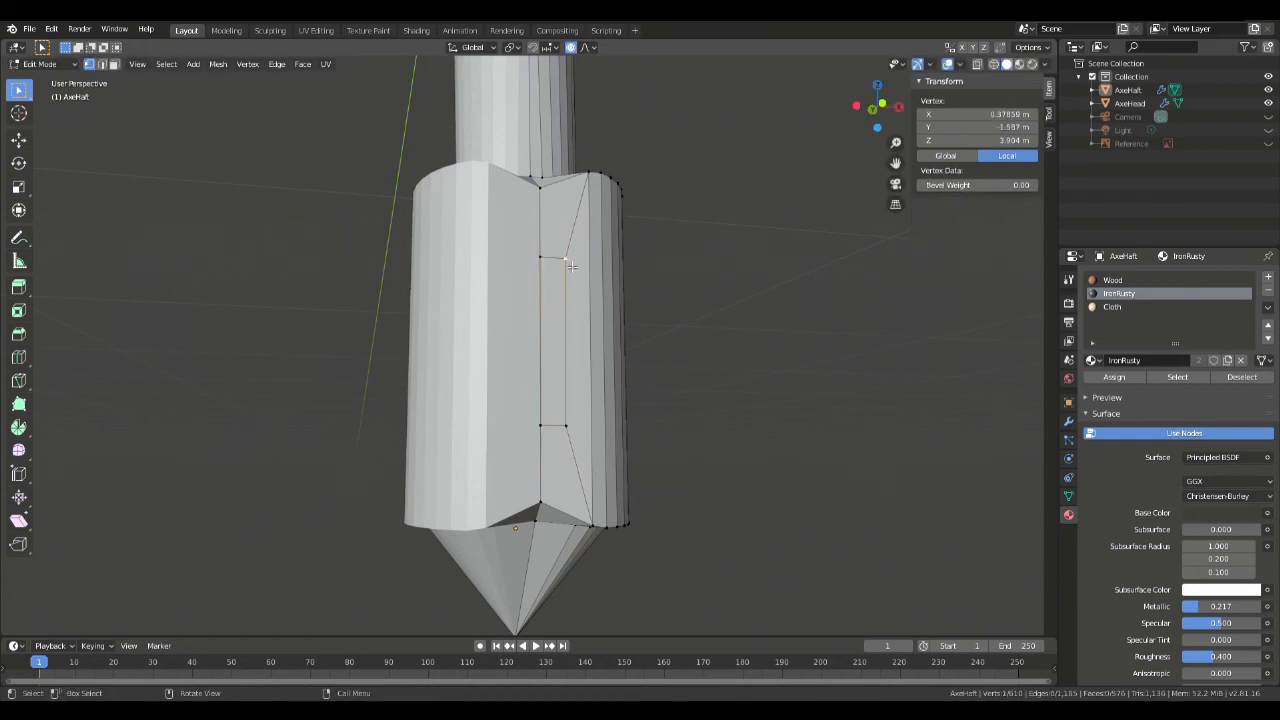
shift+click(572, 418)
key(s)
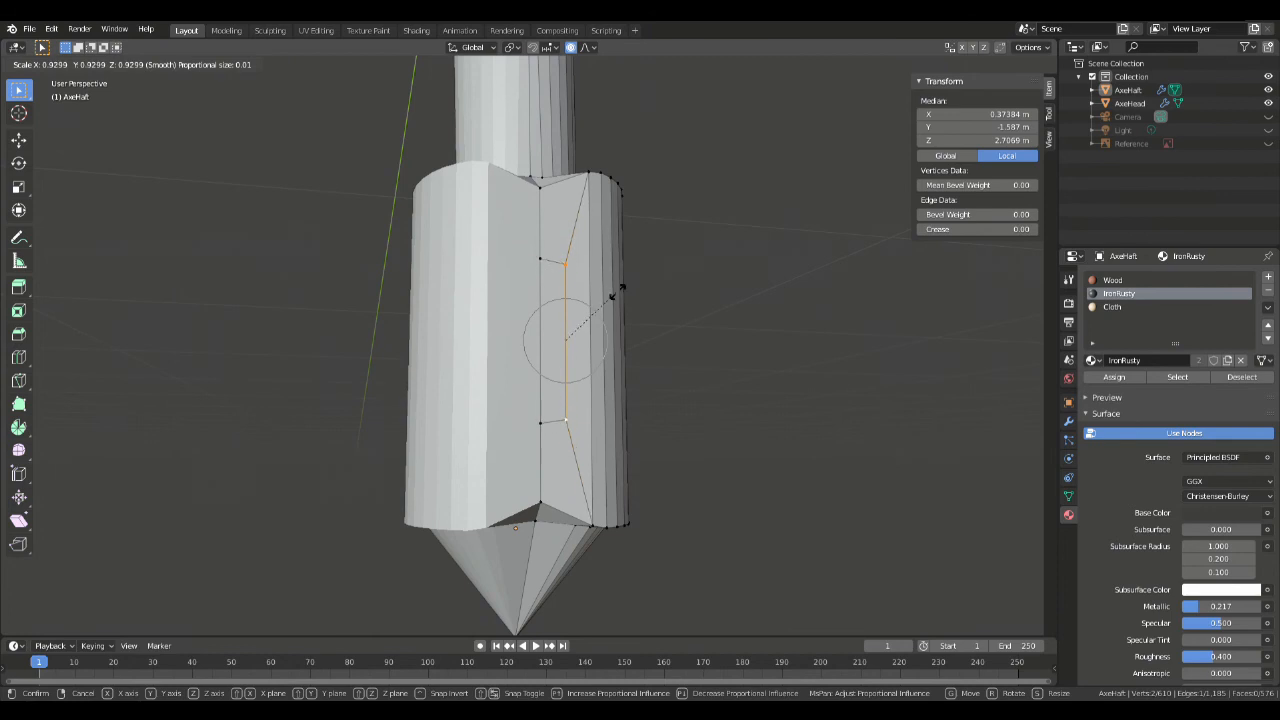
click(623, 286)
middle_drag(634, 222, 487, 217)
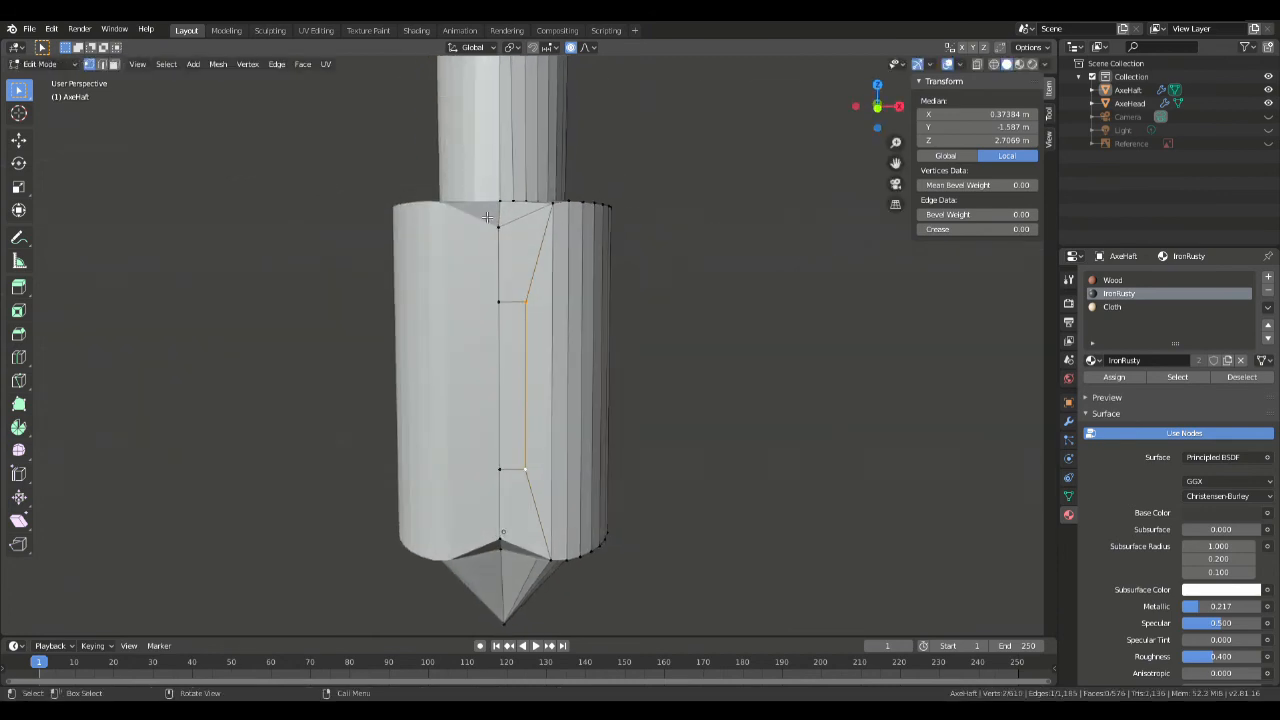
Step: Scale the fitting's upper and lower centreline vertices on both sides together along Z by about 1.155
click(503, 532)
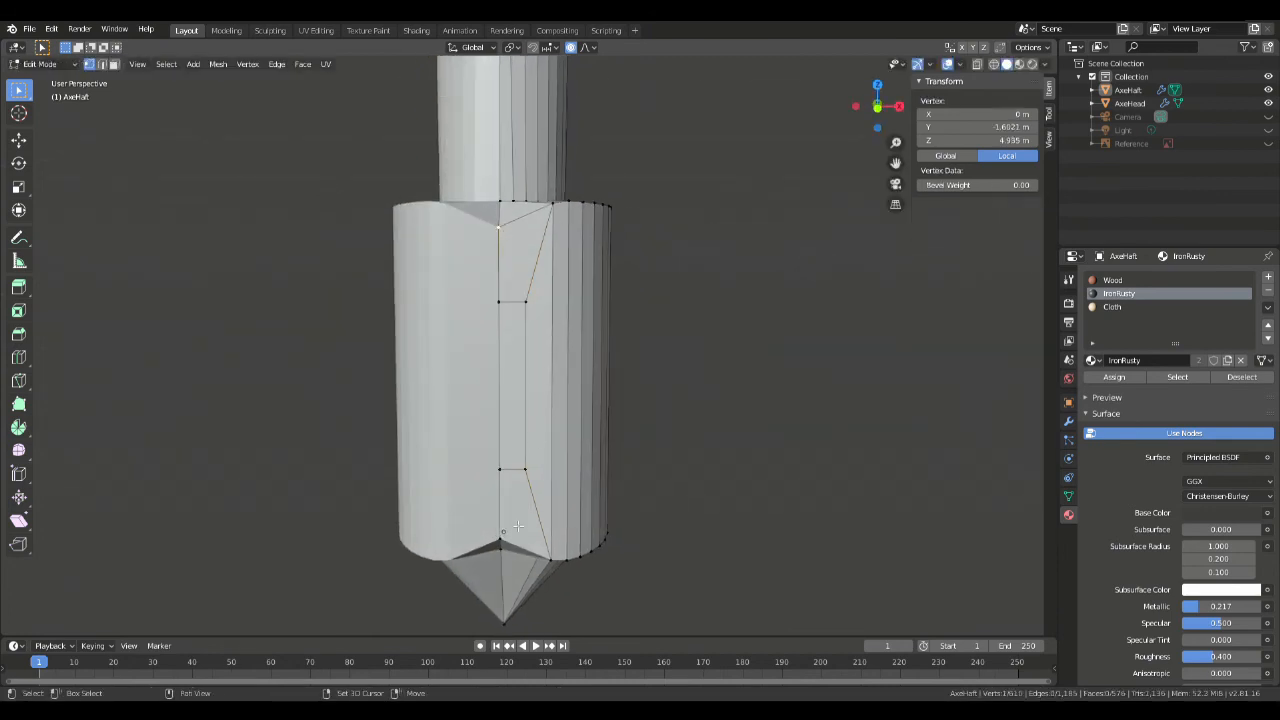
middle_drag(666, 438, 570, 320)
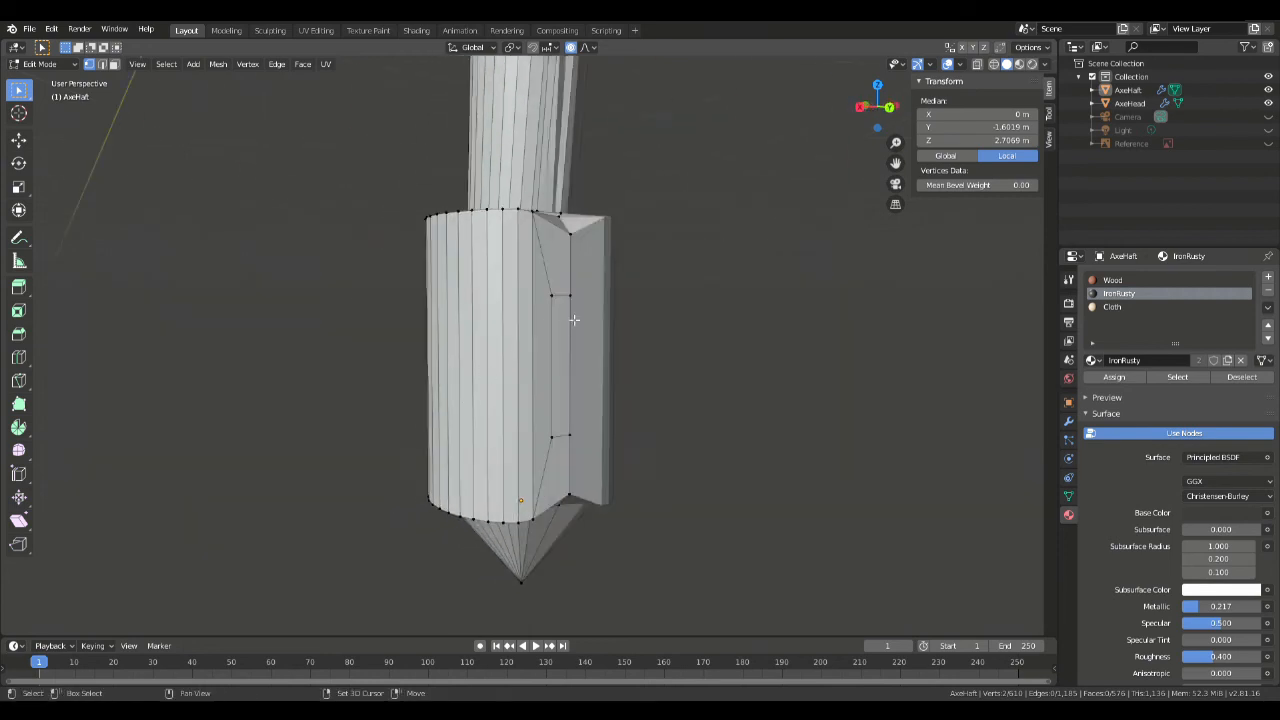
shift+click(572, 244)
shift+click(578, 487)
key(KP_3)
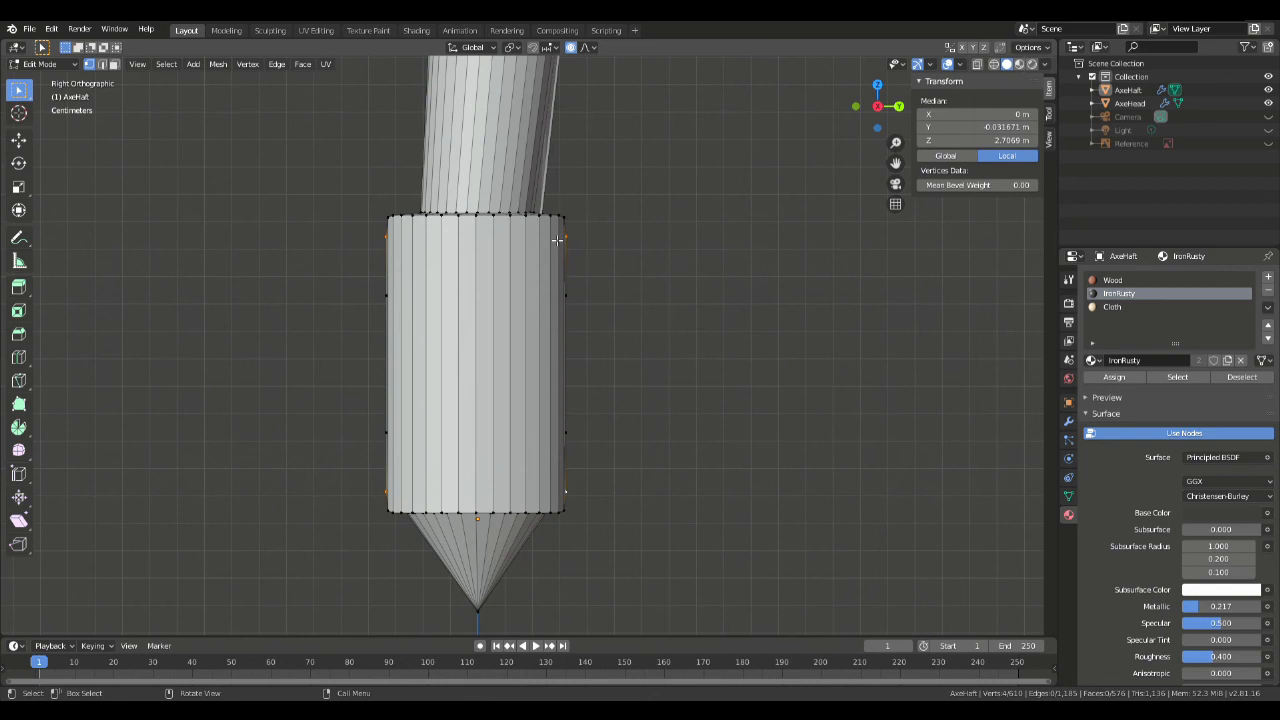
key(s)
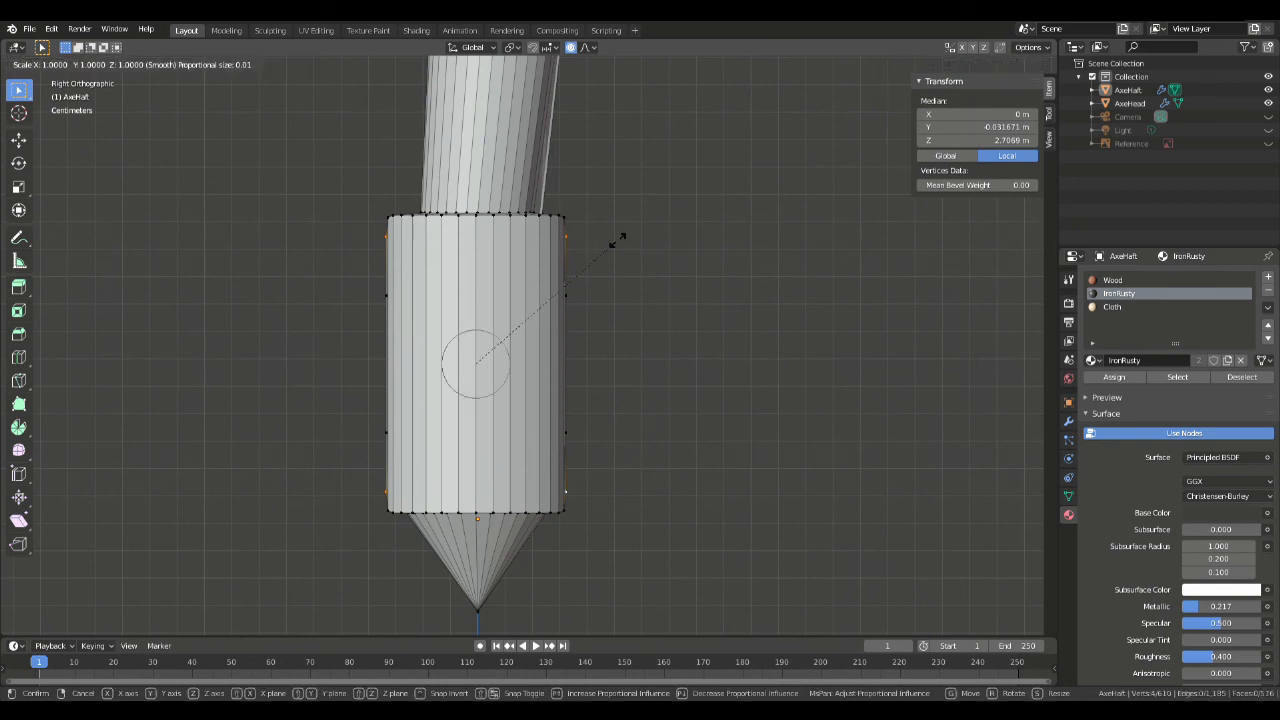
key(z)
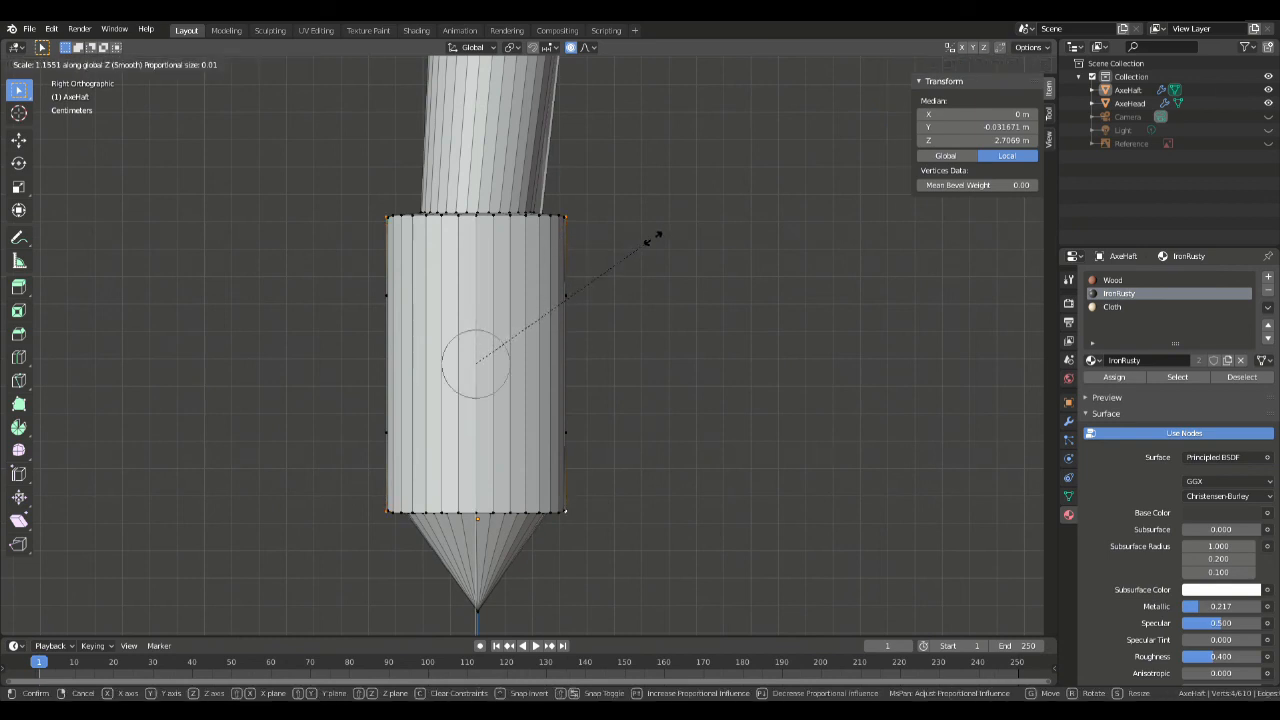
click(652, 238)
mouse_move(600, 223)
middle_down()
mouse_move(697, 260)
mouse_move(686, 317)
mouse_move(626, 294)
mouse_move(634, 257)
mouse_move(568, 286)
mouse_move(600, 220)
mouse_move(611, 224)
middle_up()
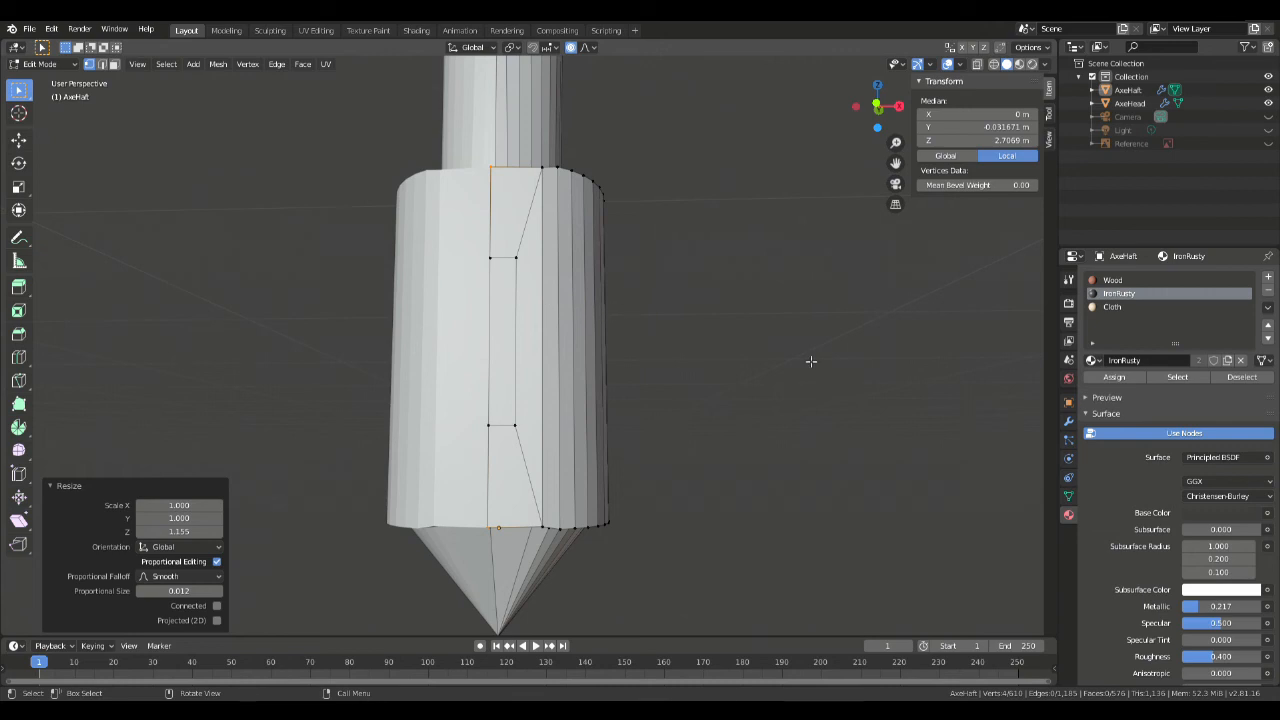
Step: Show the reference image and examine the spikes around the bottom end of its haft
click(1268, 143)
middle_drag(923, 334, 603, 360)
scroll(610, 385, up, 3)
middle_drag(622, 410, 686, 400)
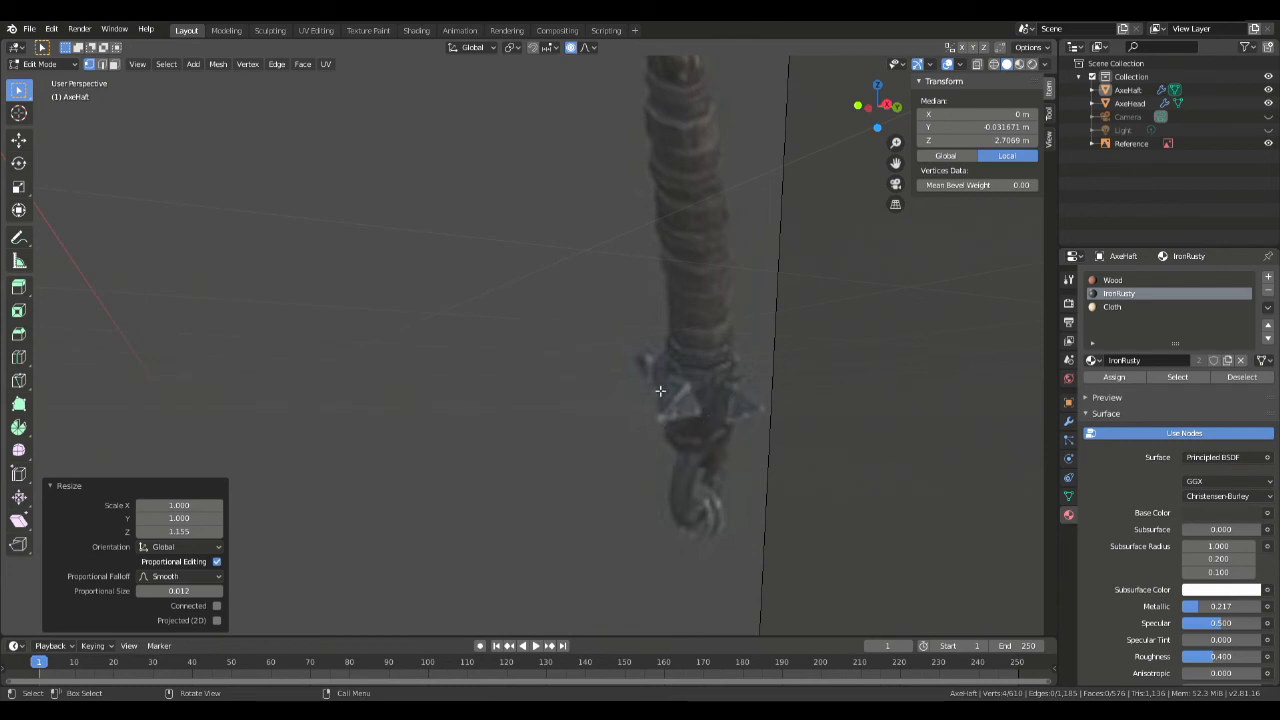
middle_drag(533, 359, 598, 390)
middle_drag(492, 361, 518, 303)
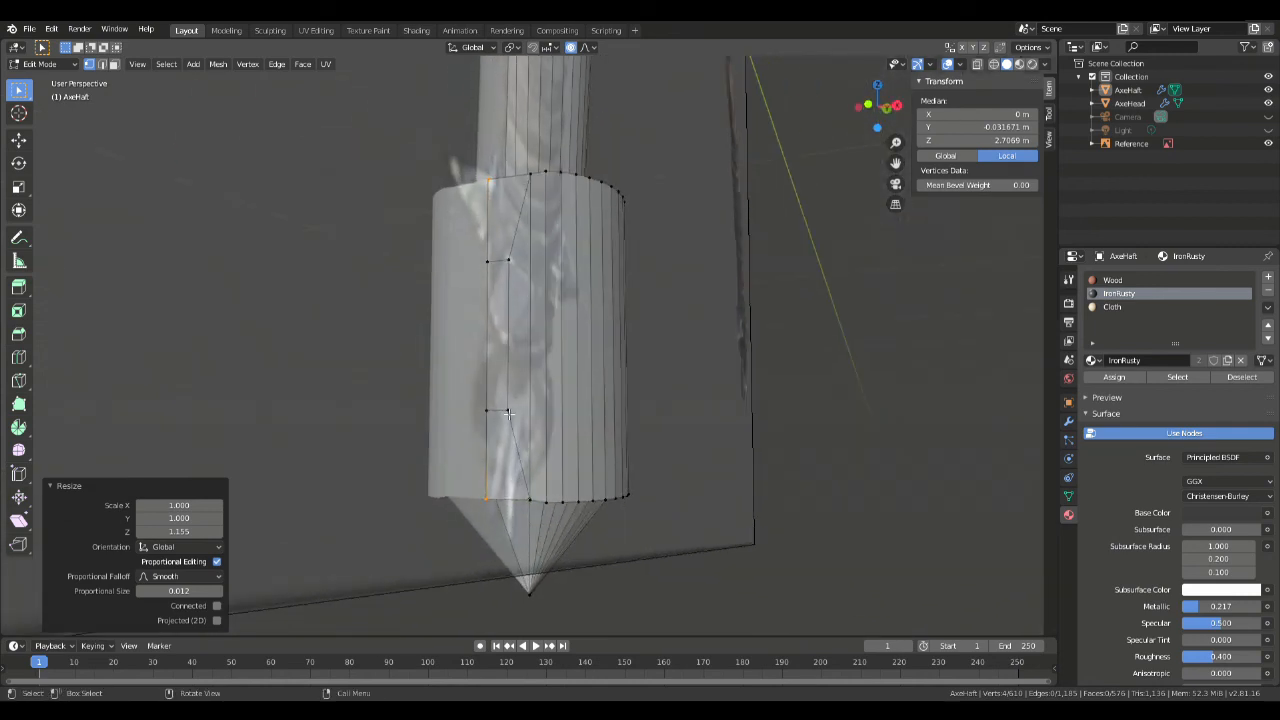
Step: Merge the front panel's two outer corner vertices at their center and move the merged vertex outward along X
click(510, 262)
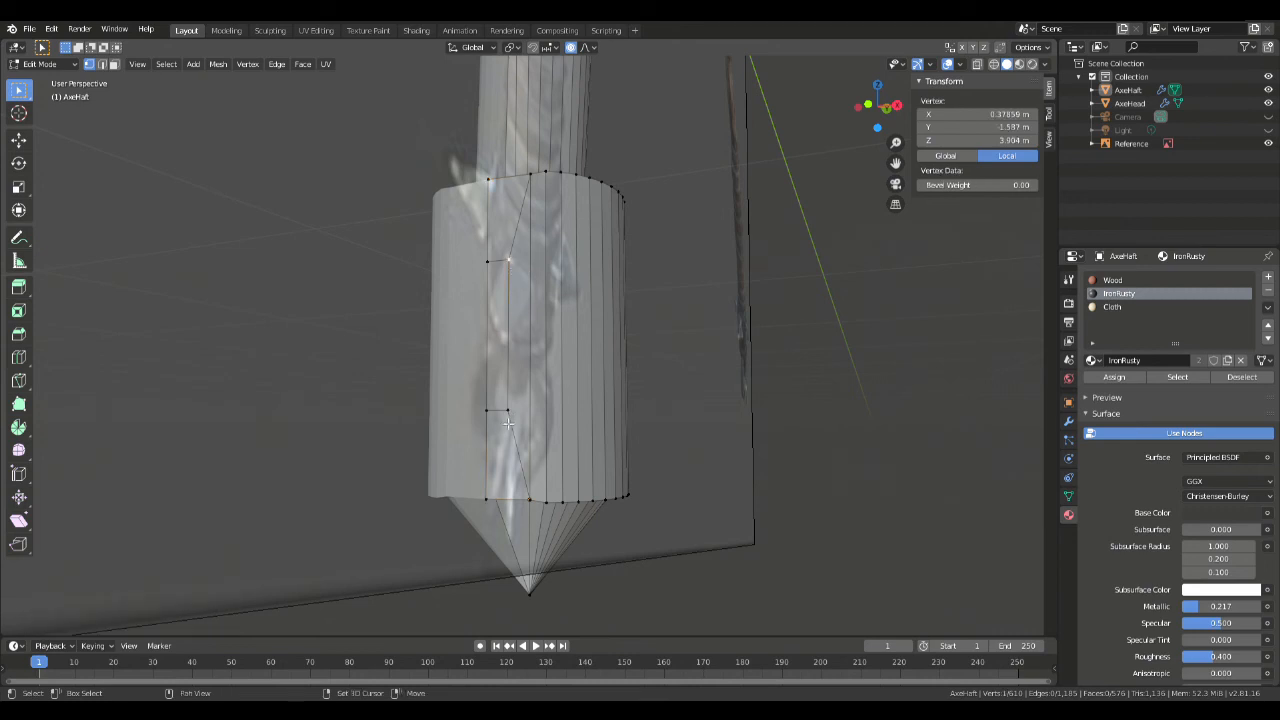
shift+click(508, 410)
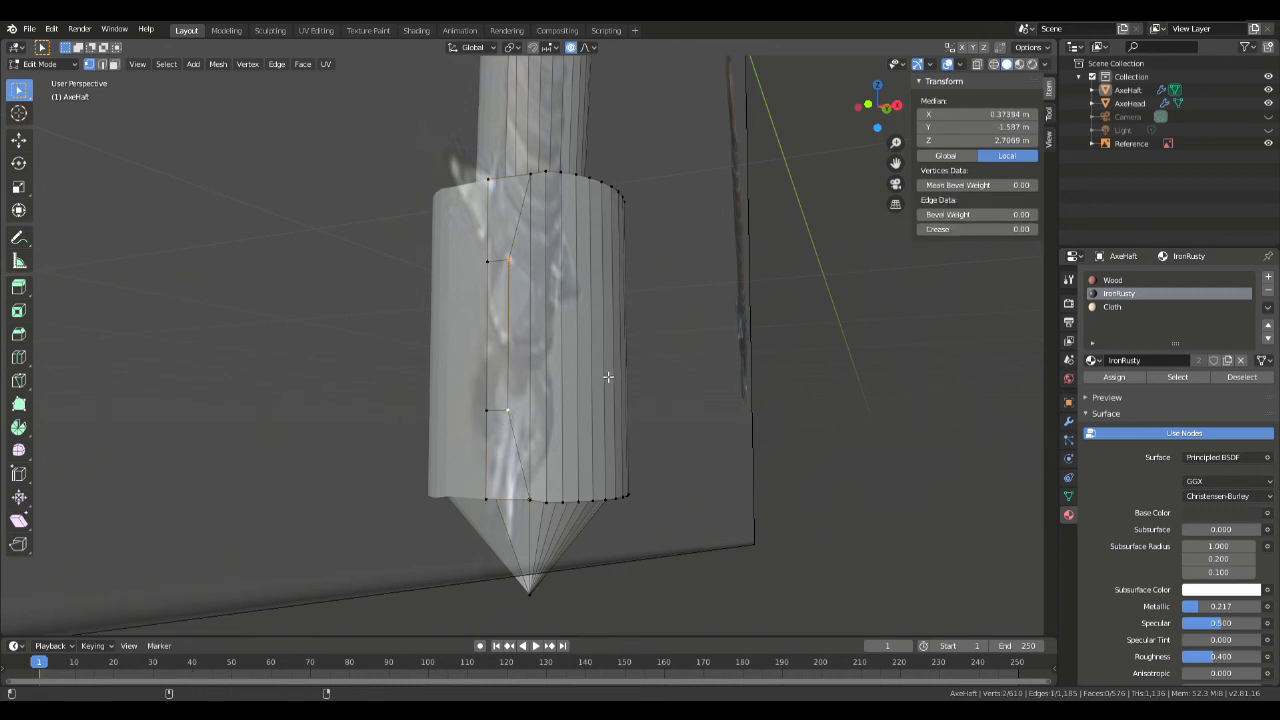
key(alt+m)
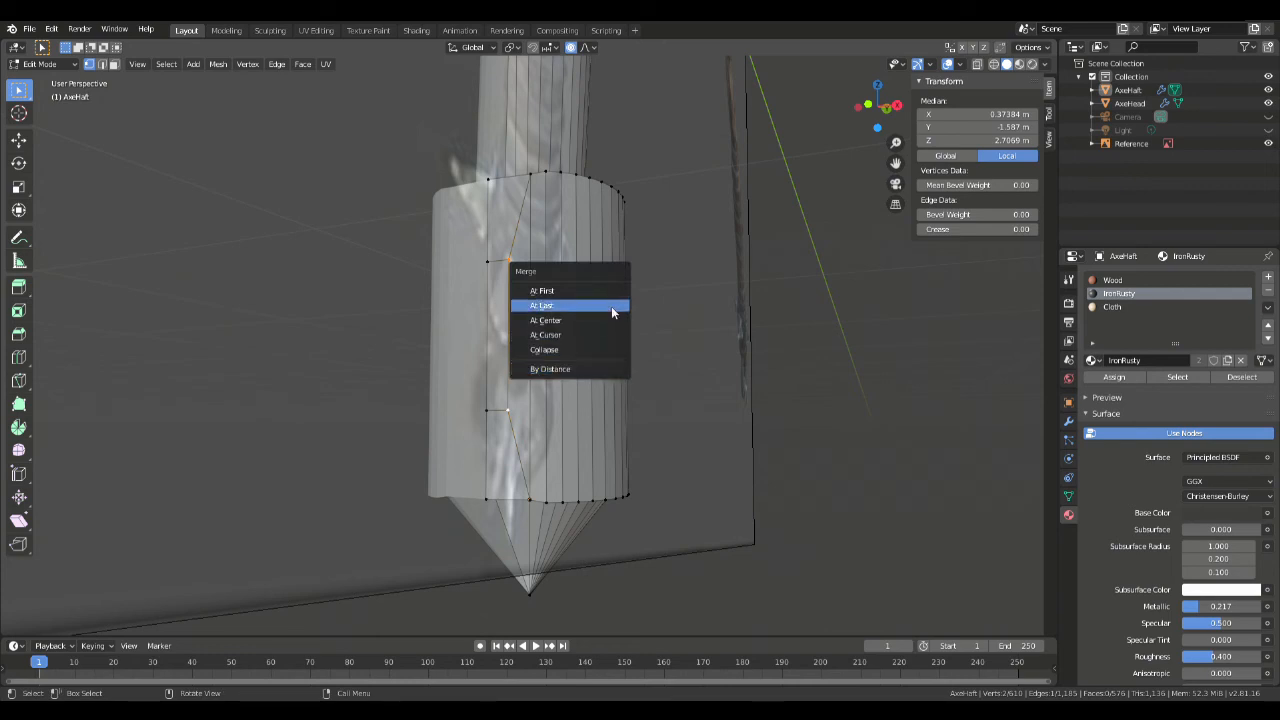
click(612, 321)
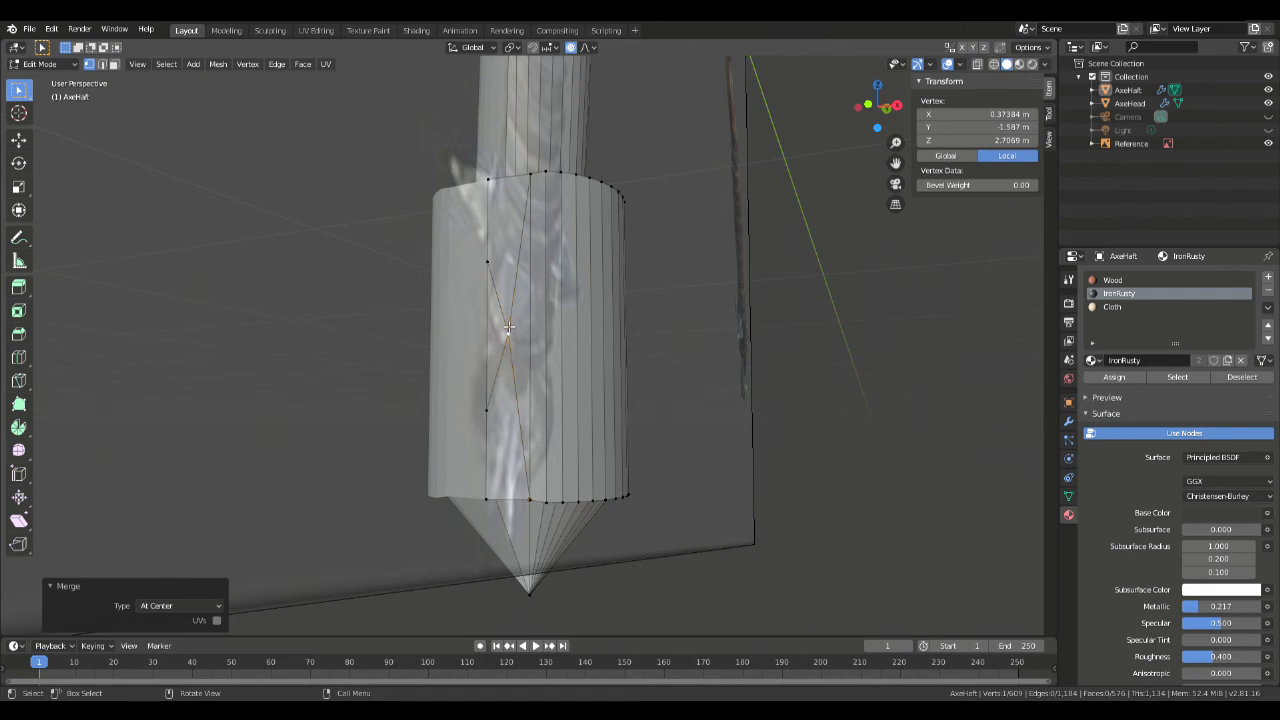
key(KP_1)
key(g)
key(x)
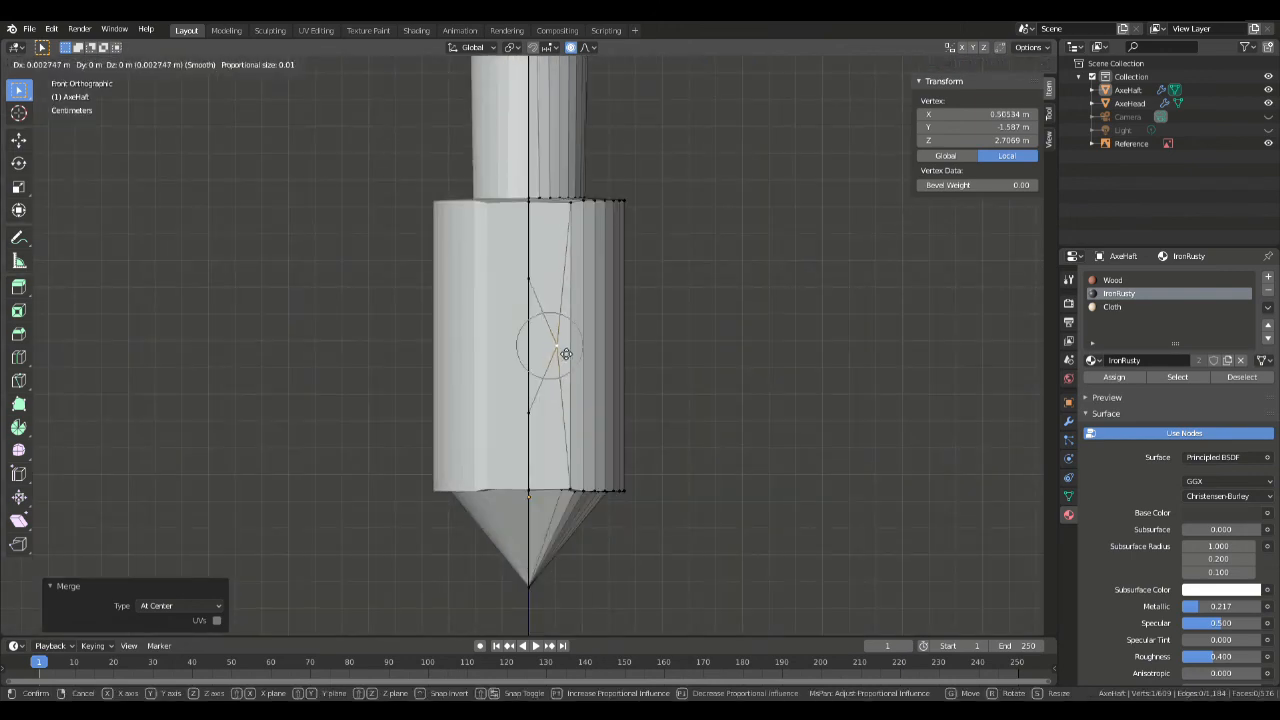
click(553, 320)
Step: Form a front spike by extruding the triangular face about 0.00425 m and again about 0.0342 m, scaling its end face to 0
key(3)
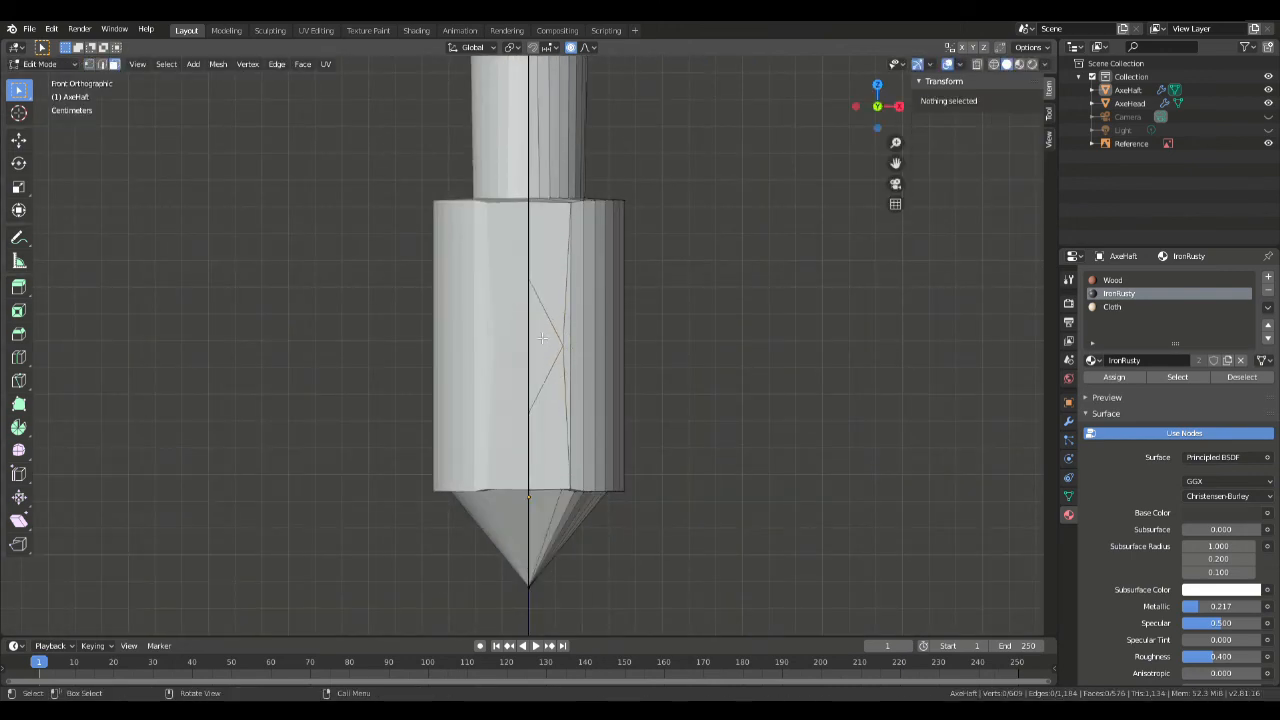
click(543, 338)
key(KP_3)
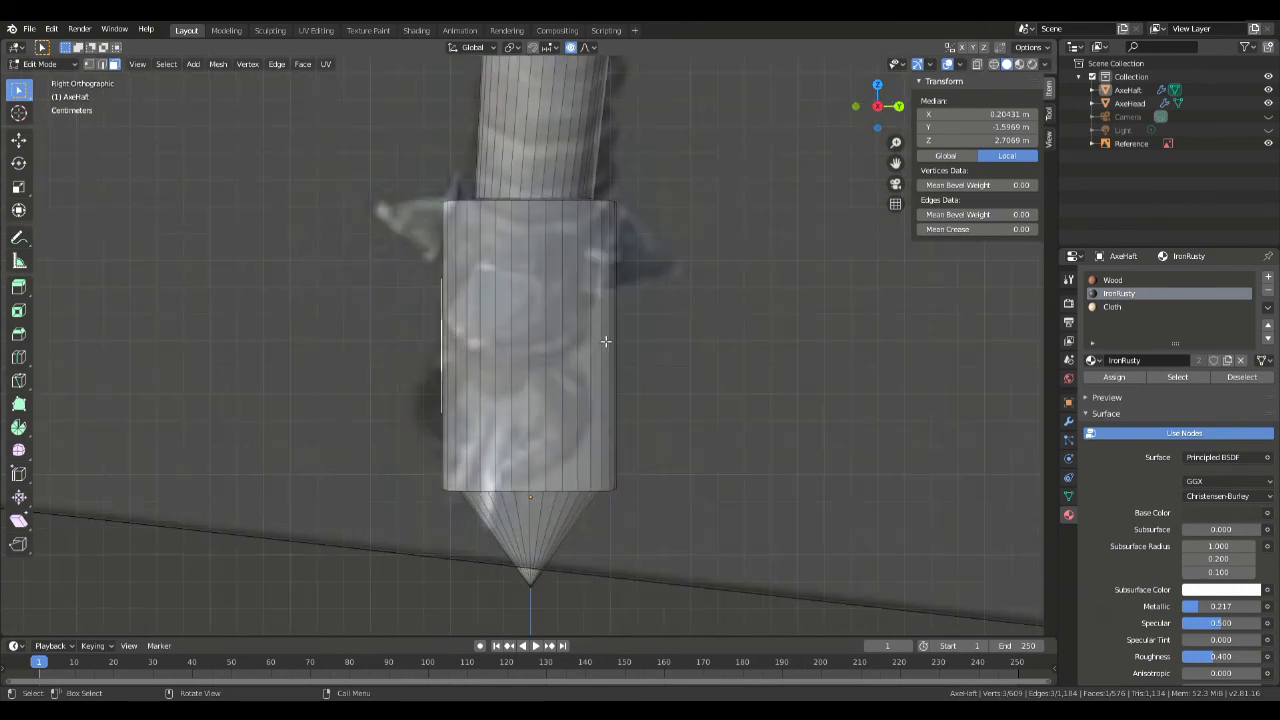
key(e)
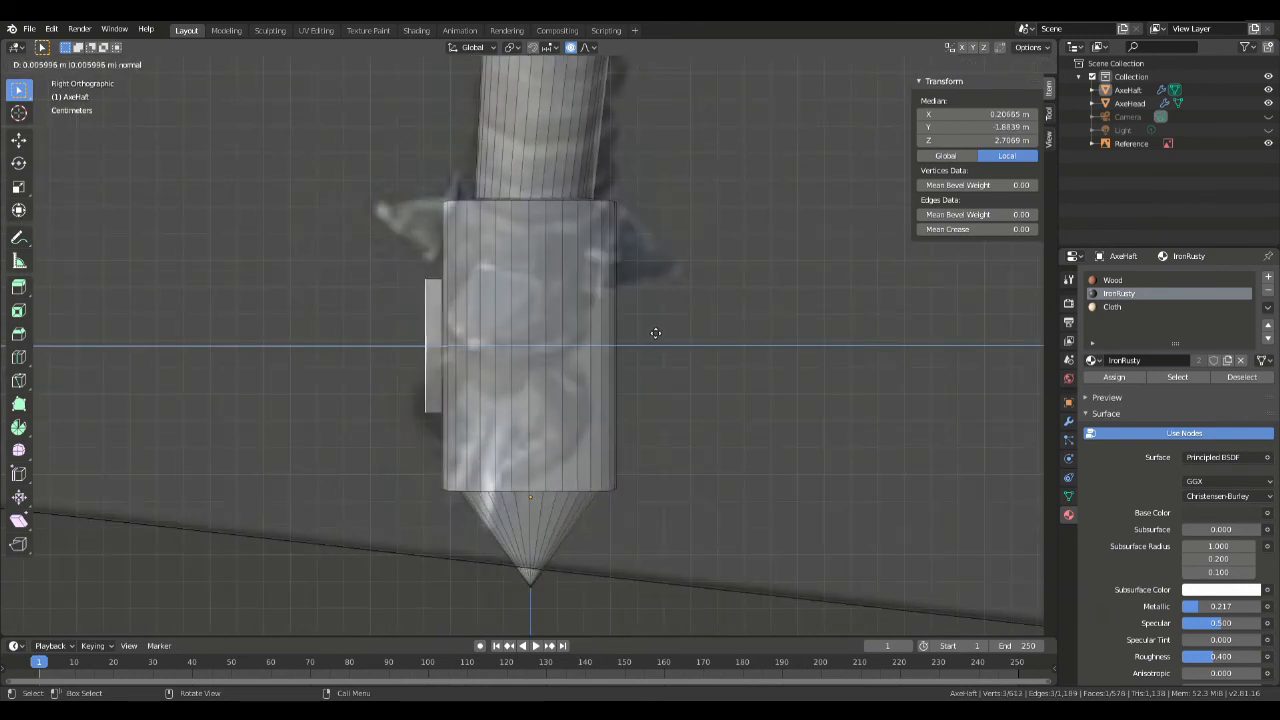
click(659, 332)
key(e)
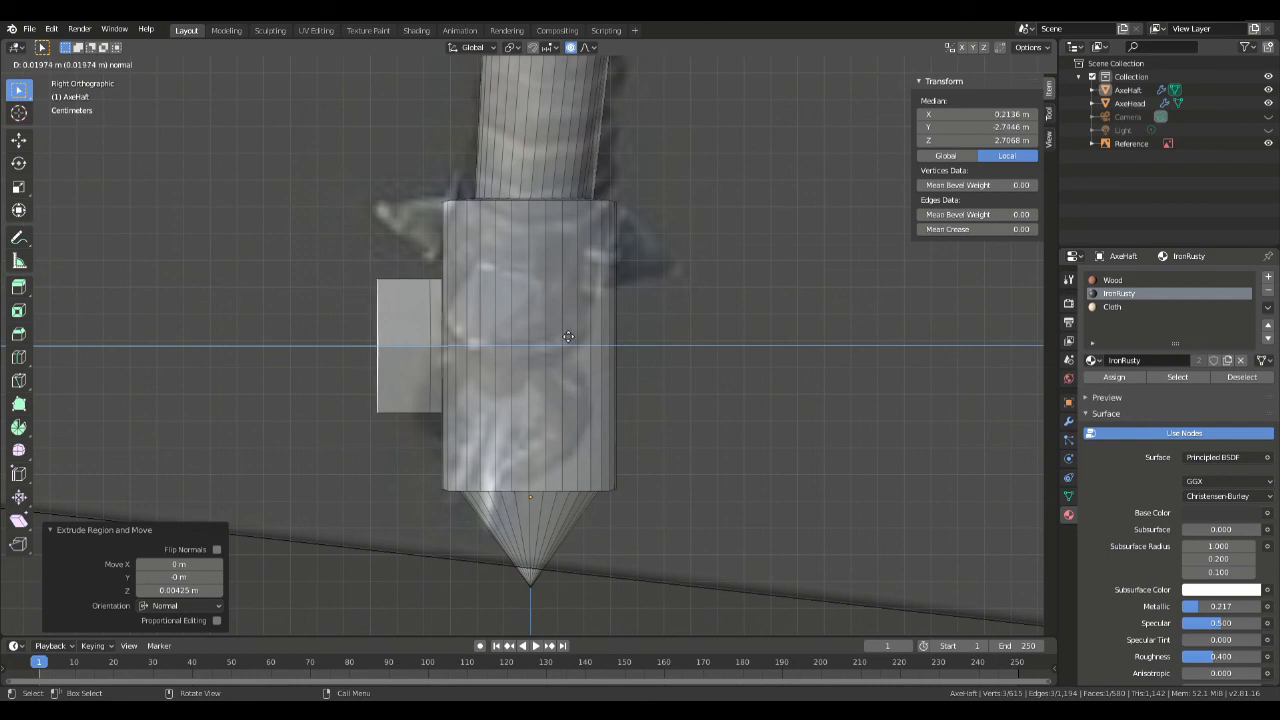
click(551, 335)
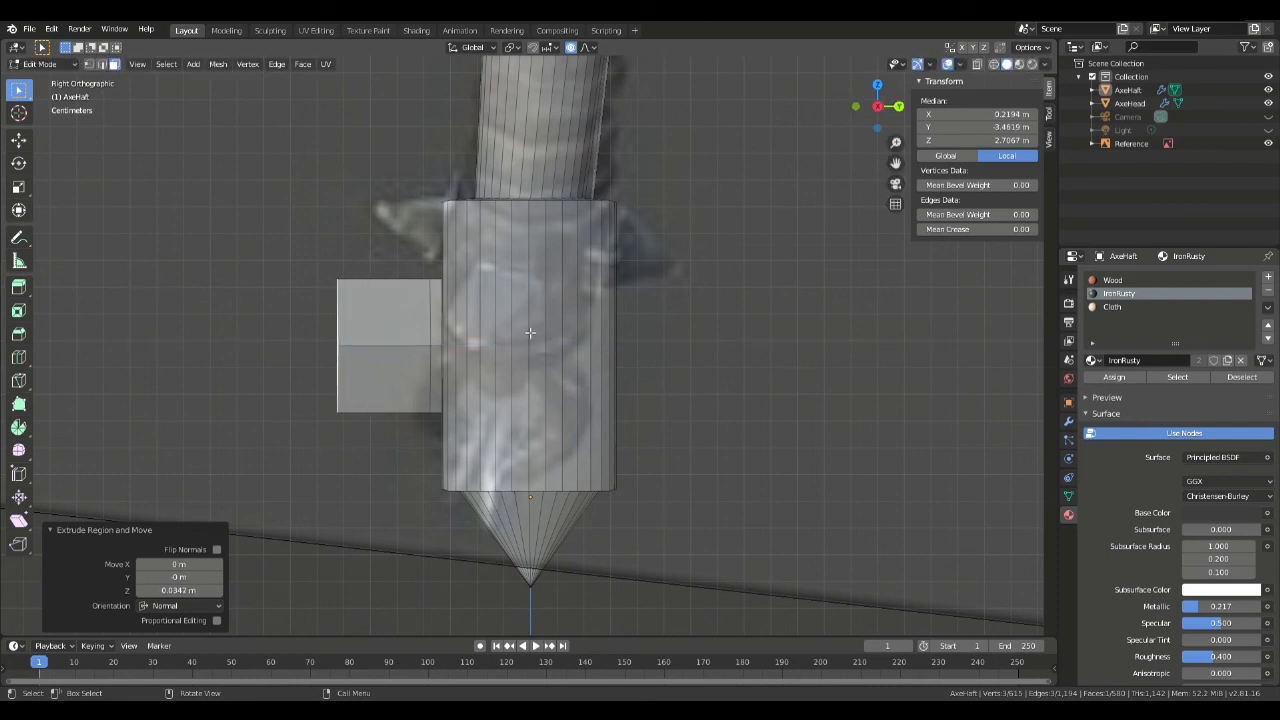
text(s0)
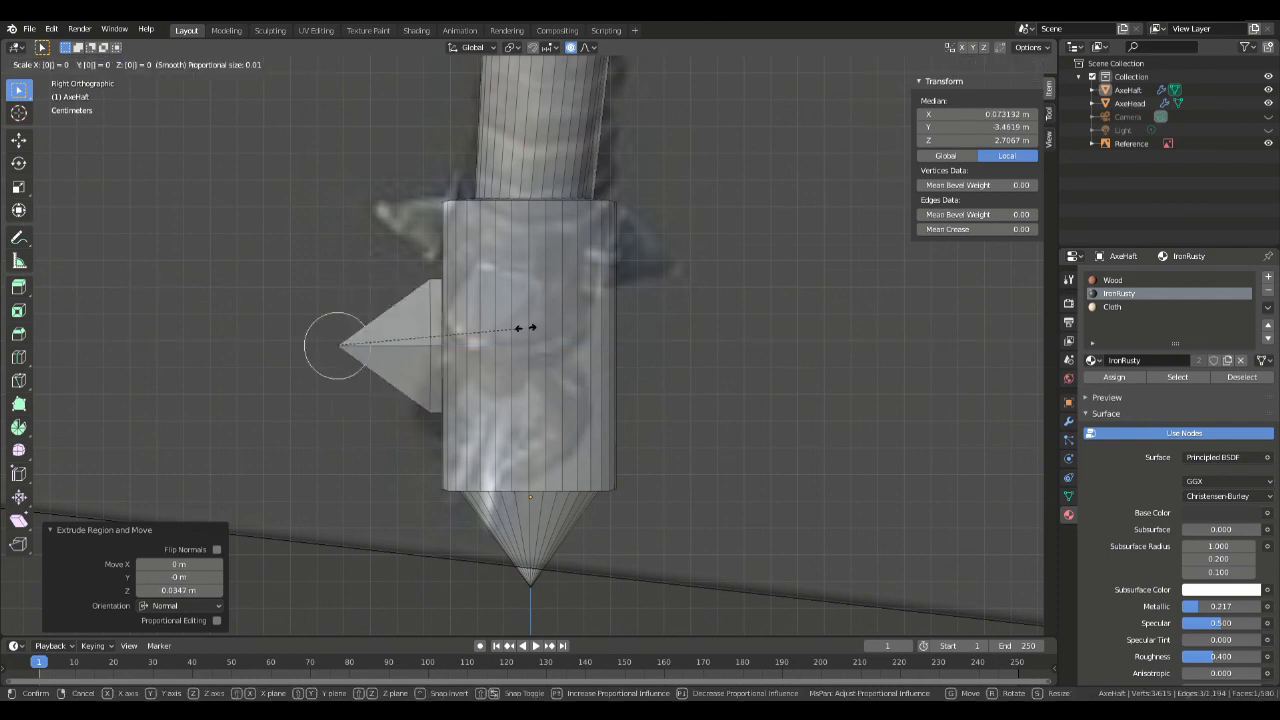
key(Return)
Step: Deselect everything, hide the reference image and resume editing the haft from its rear side
middle_drag(683, 329, 800, 320)
key(alt+a)
key(Tab)
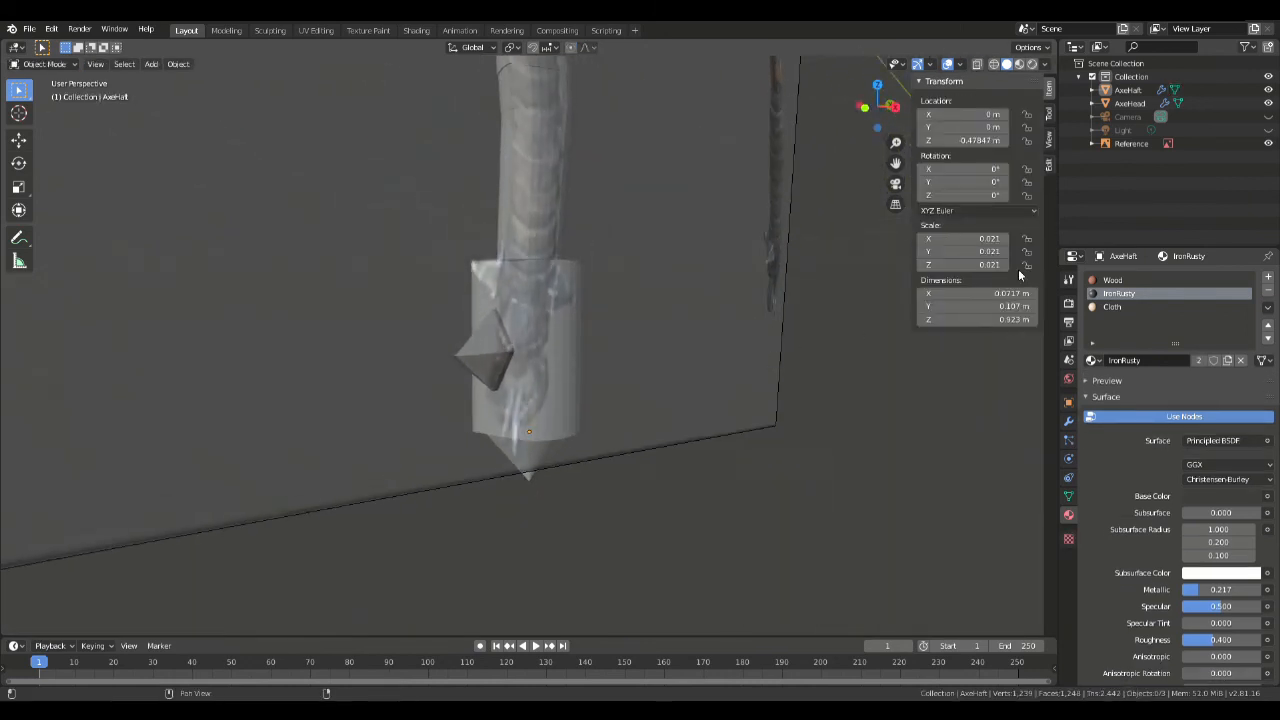
click(1268, 143)
middle_drag(586, 357, 475, 343)
key(Tab)
middle_drag(854, 334, 720, 331)
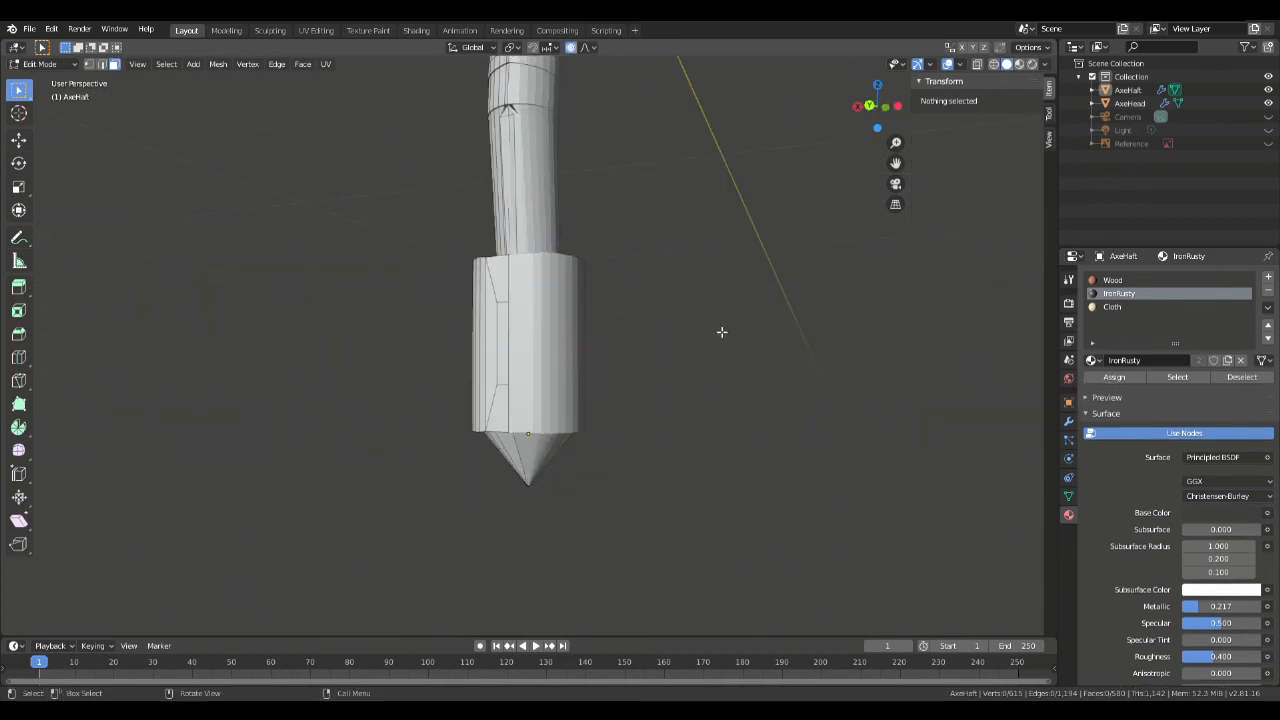
Step: Merge the rear panel's two outer corner vertices at their center and move the merged vertex outward by about 0.006 m along X
scroll(470, 317, up, 3)
click(476, 232)
middle_drag(622, 286, 708, 300)
key(1)
click(541, 280)
shift+click(543, 434)
key(m)
click(590, 440)
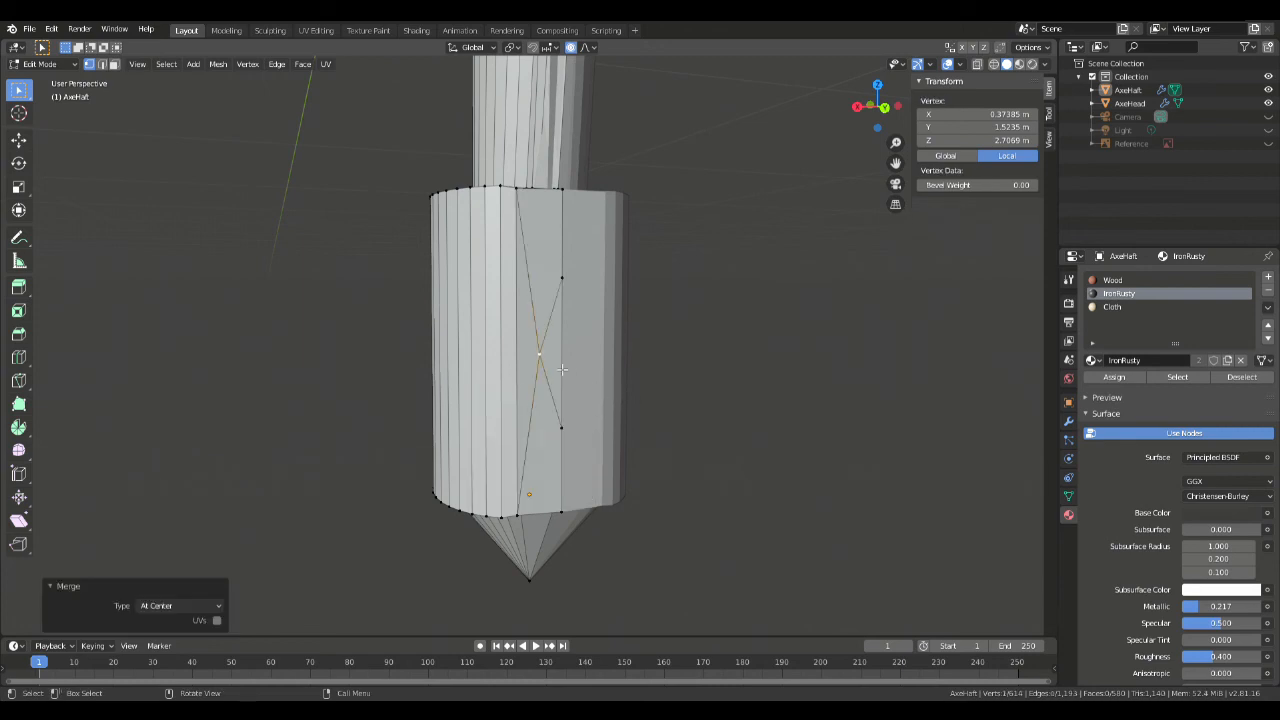
key(g)
key(x)
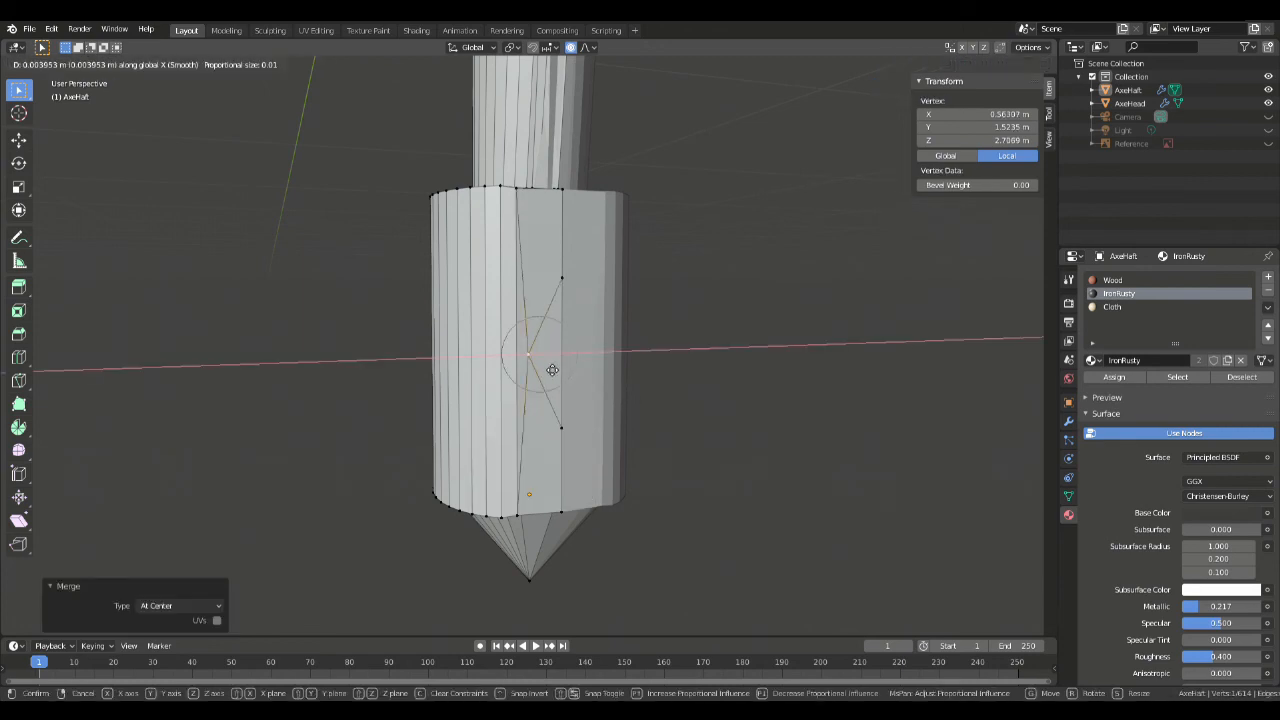
click(546, 370)
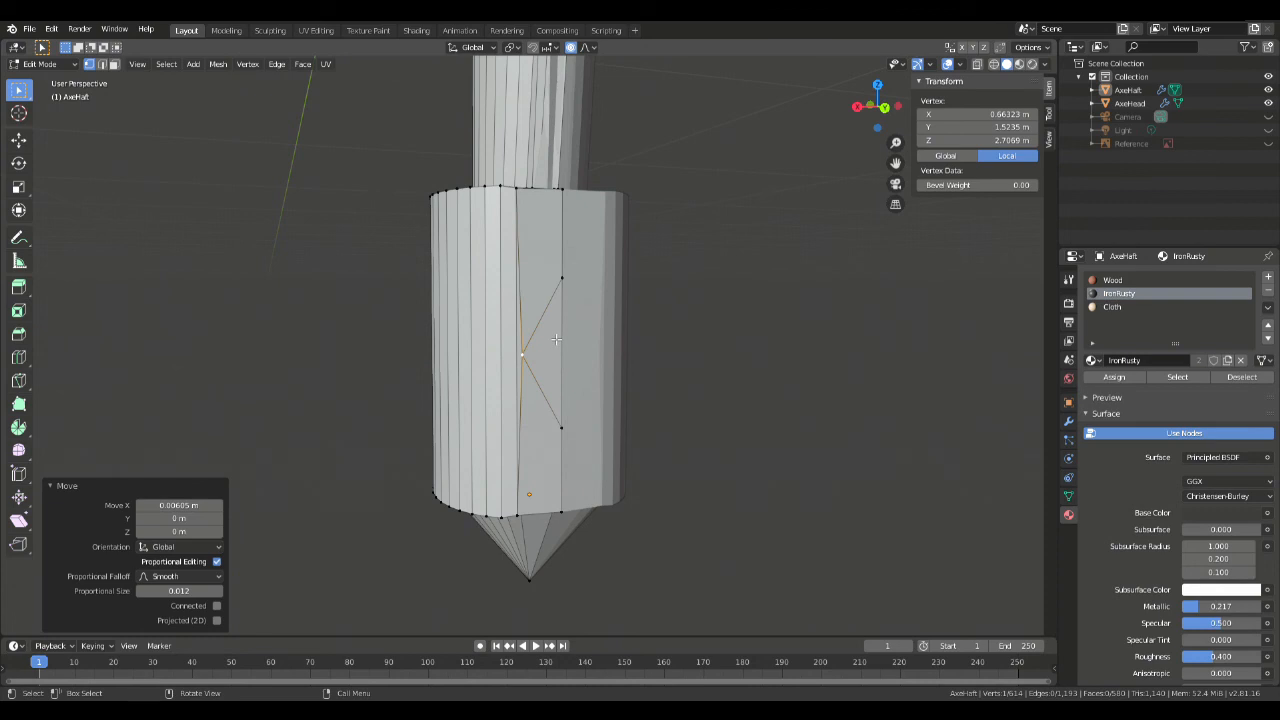
Step: Form a rear spike by extruding the triangular face 0.004 m and again about 0.0337 m, scaling its end face to 0
key(3)
click(556, 340)
key(KP_3)
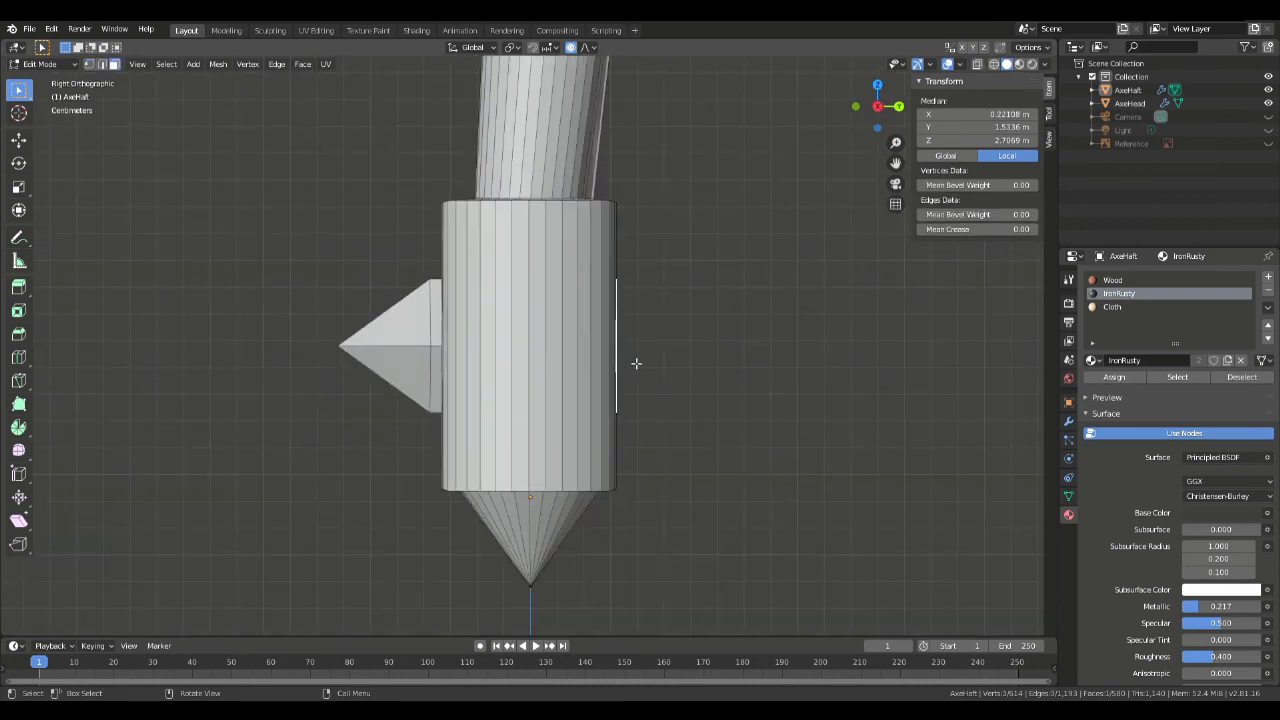
key(e)
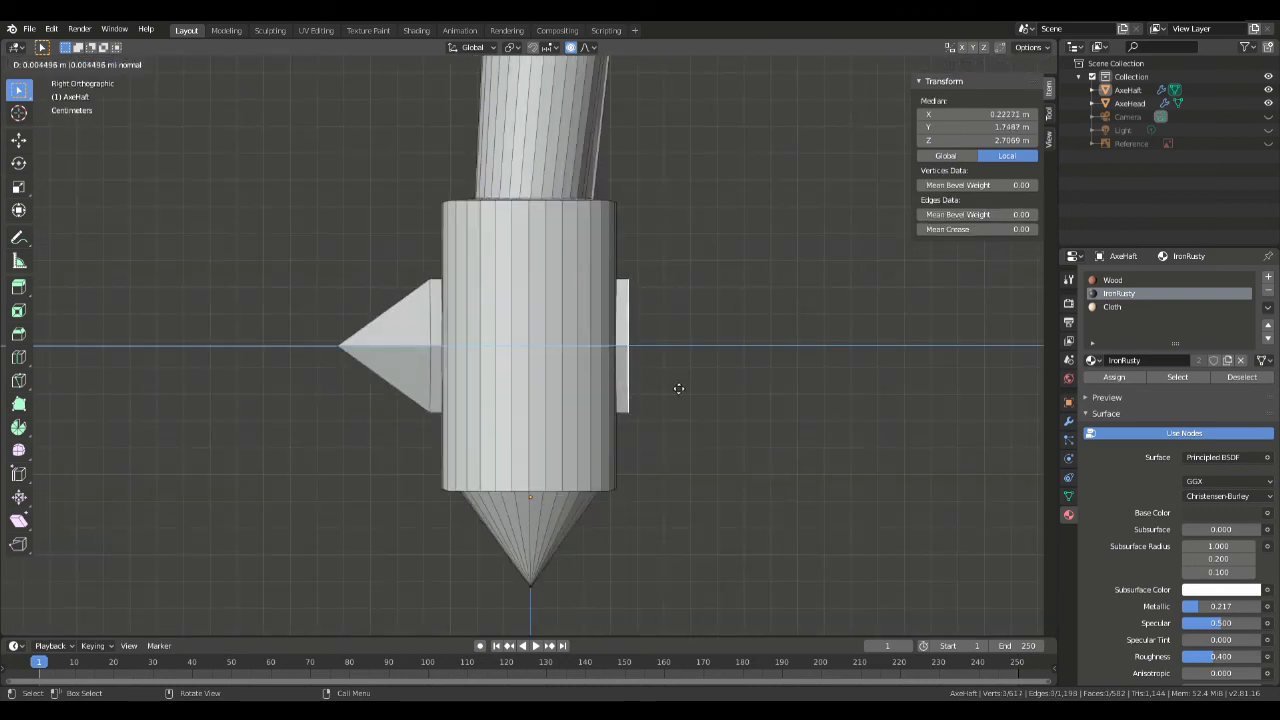
click(676, 386)
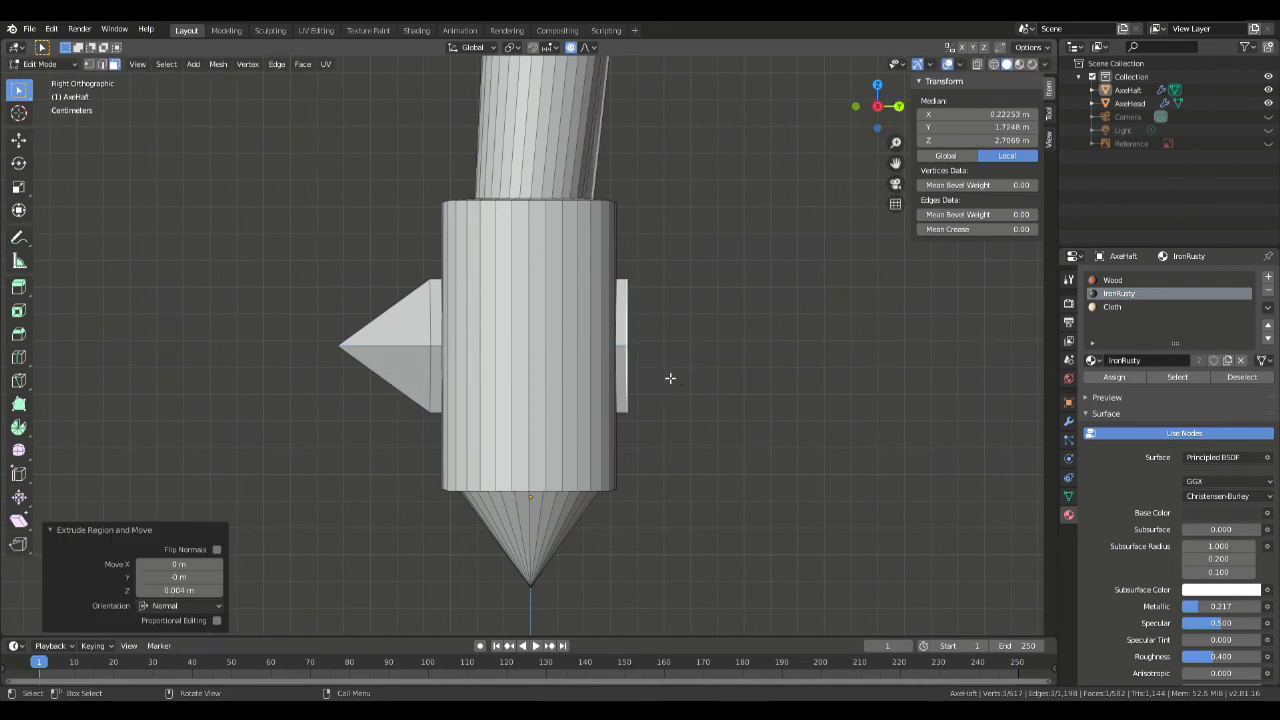
key(e)
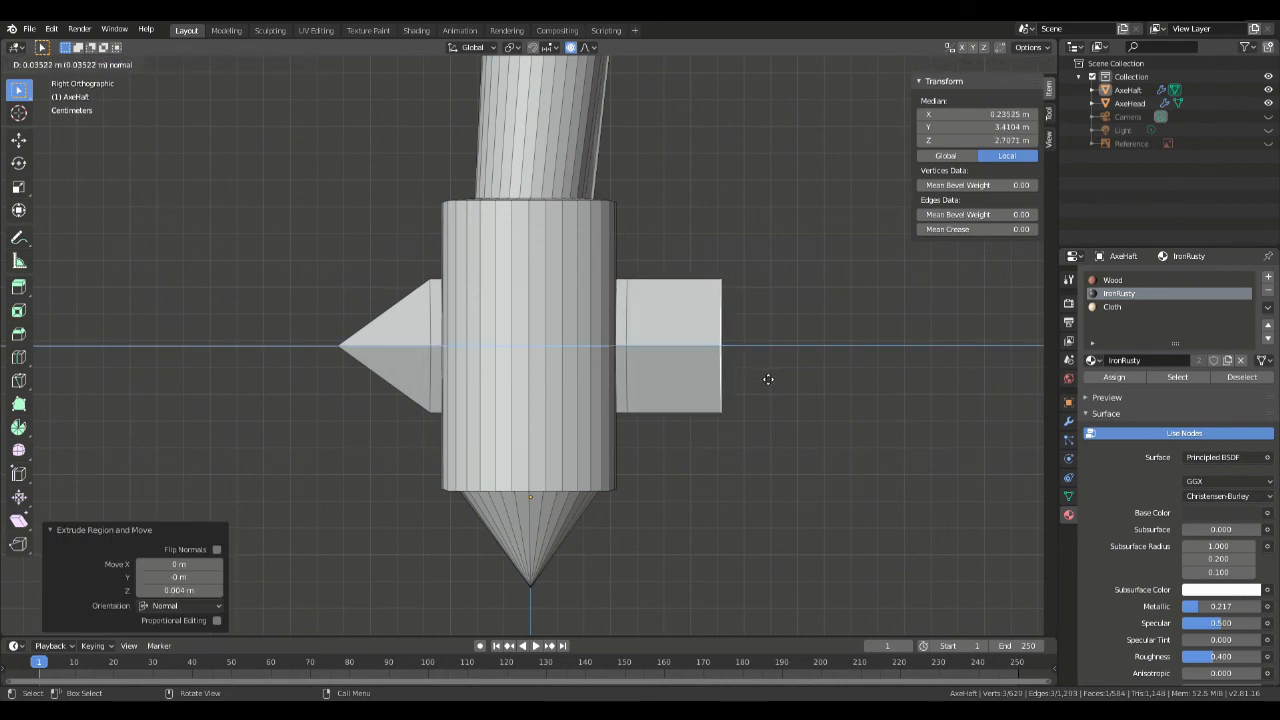
click(763, 378)
key(s)
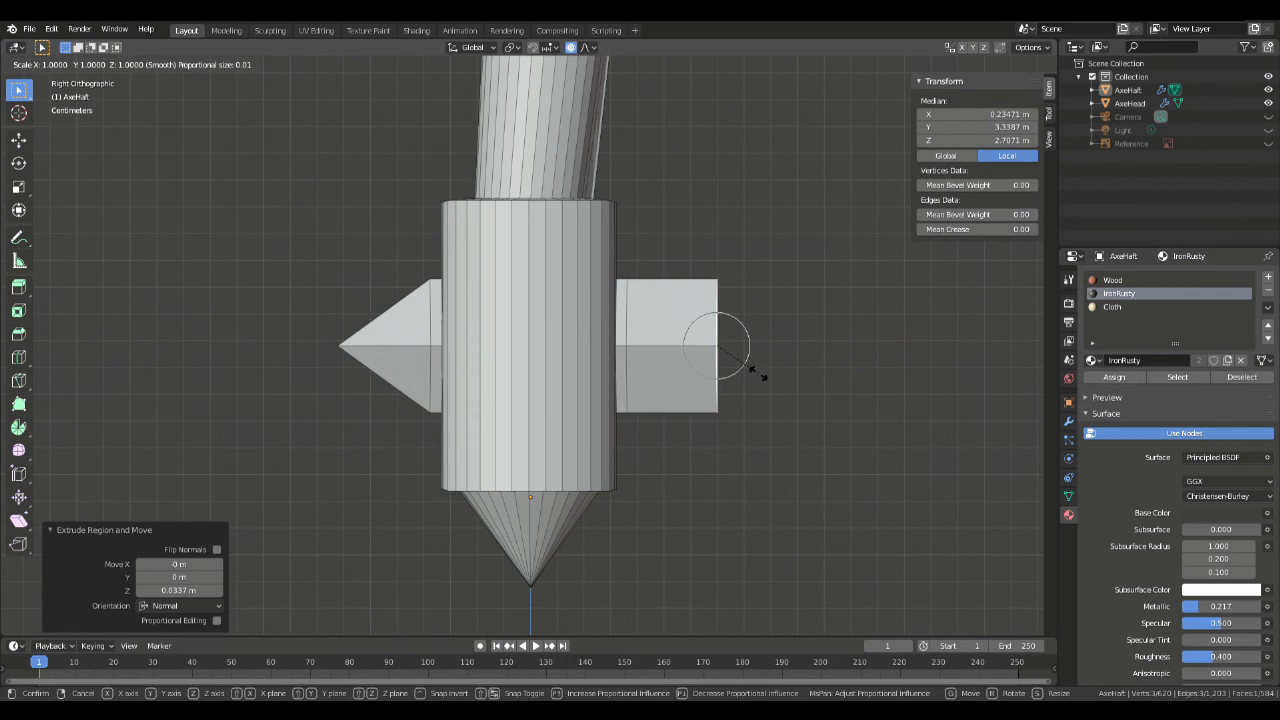
key(0)
click(763, 378)
middle_drag(757, 377, 699, 411)
scroll(699, 411, down, 2)
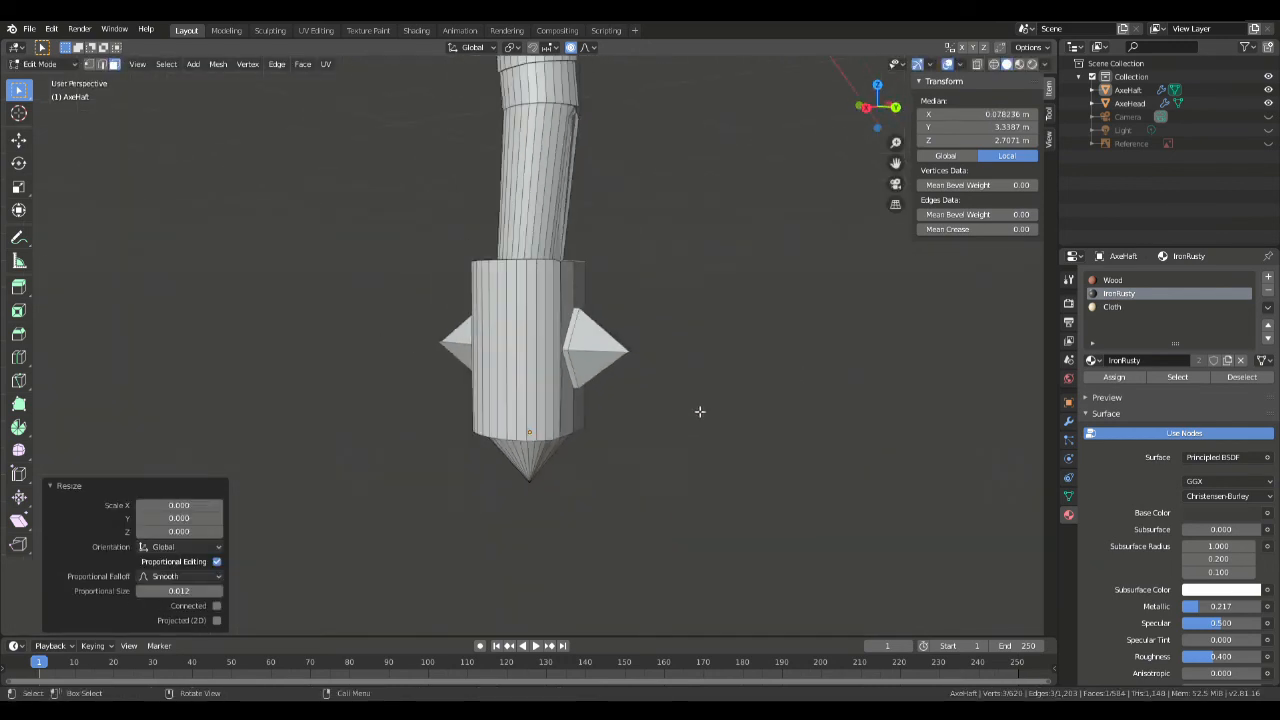
key(1)
drag(391, 297, 476, 380)
shift+drag(540, 296, 674, 382)
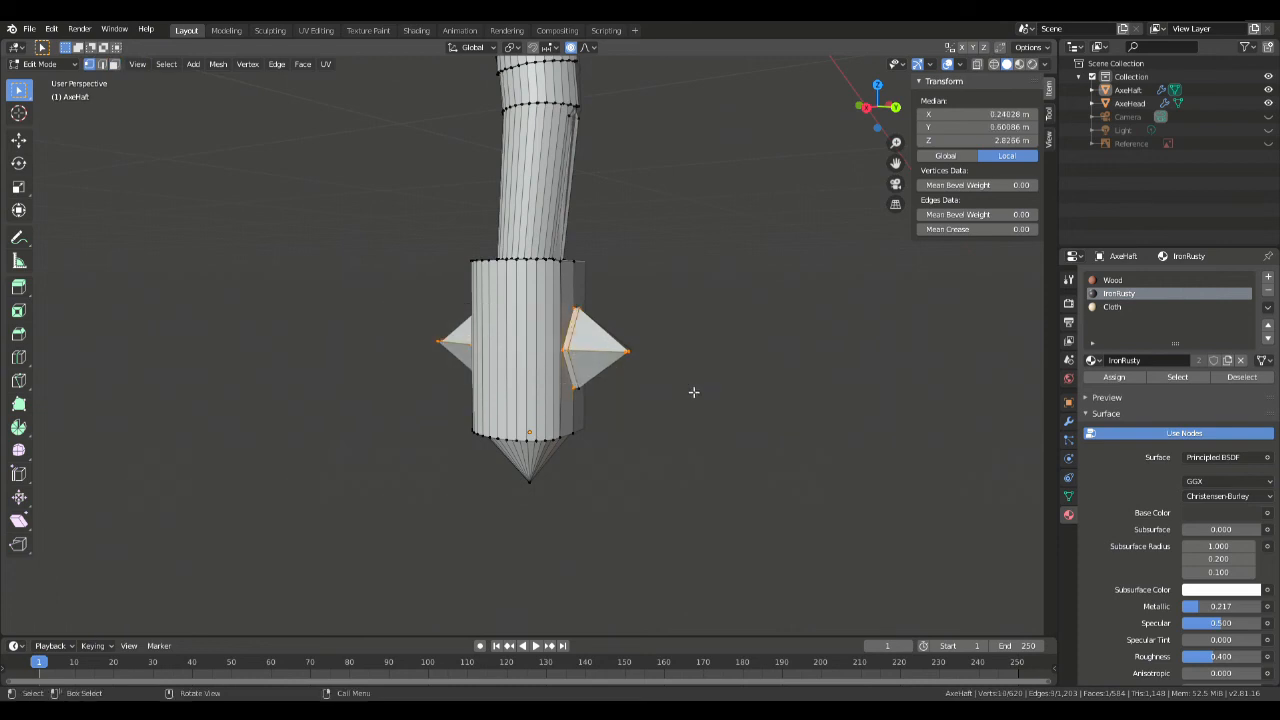
Step: Try to collapse the front spike's two connected tip vertices to a single point by scaling them to 0
middle_drag(689, 391, 457, 563)
scroll(649, 397, up, 3)
click(481, 556)
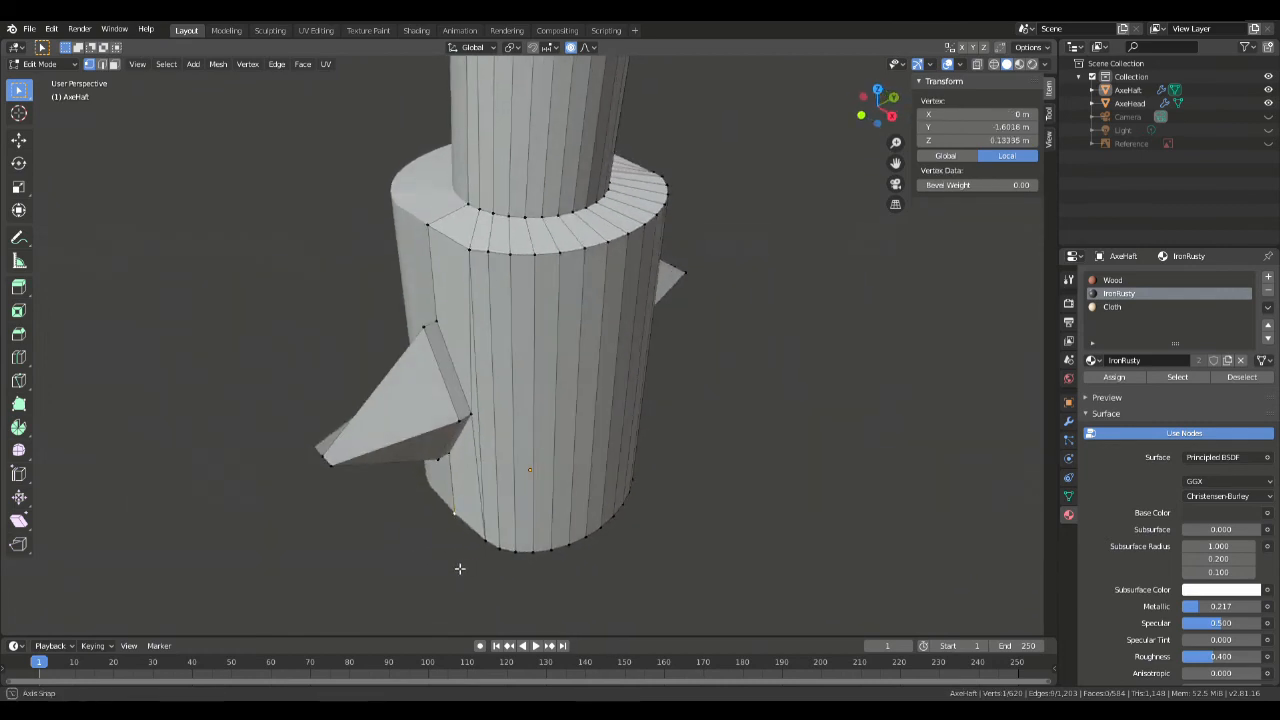
shift+click(326, 462)
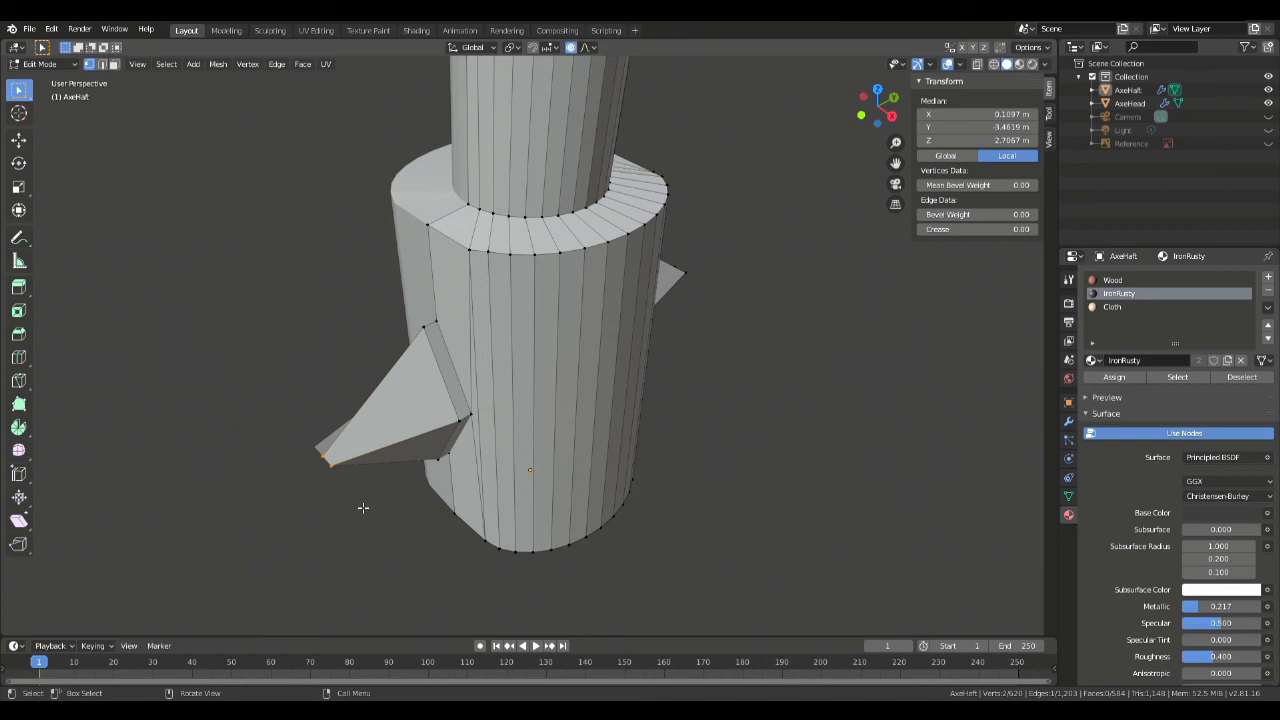
text(s)
text(0)
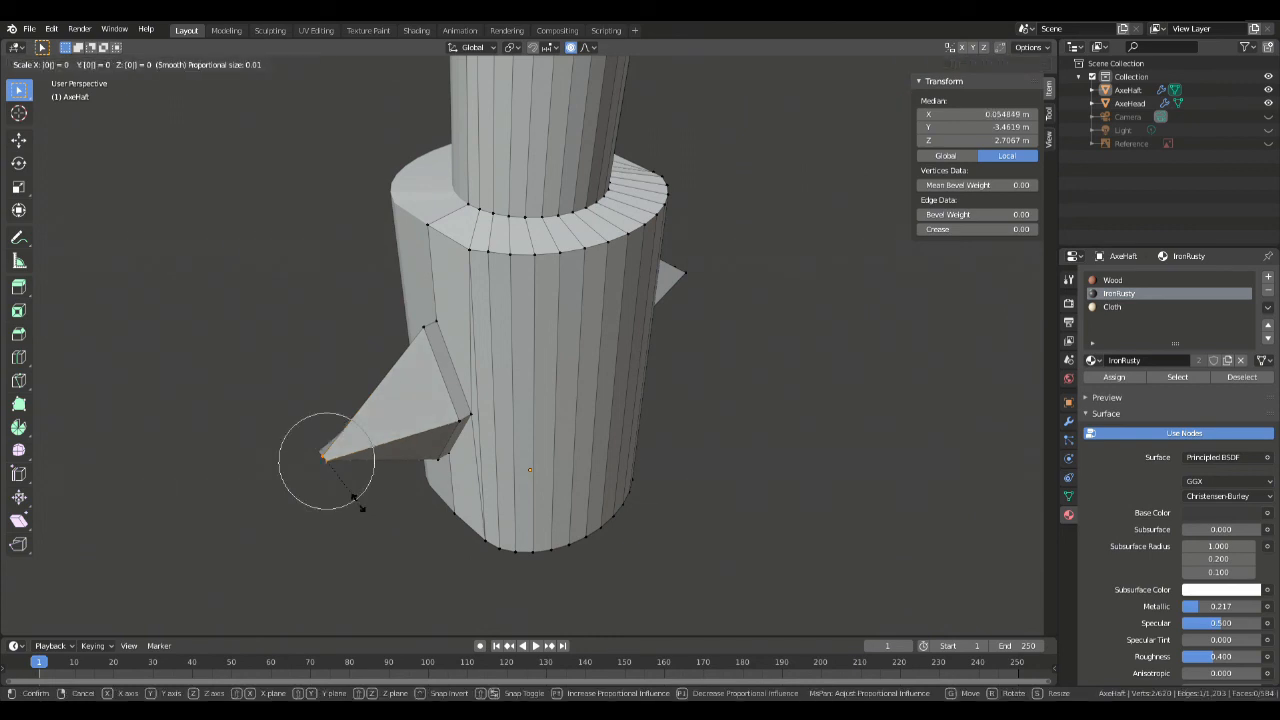
key(Return)
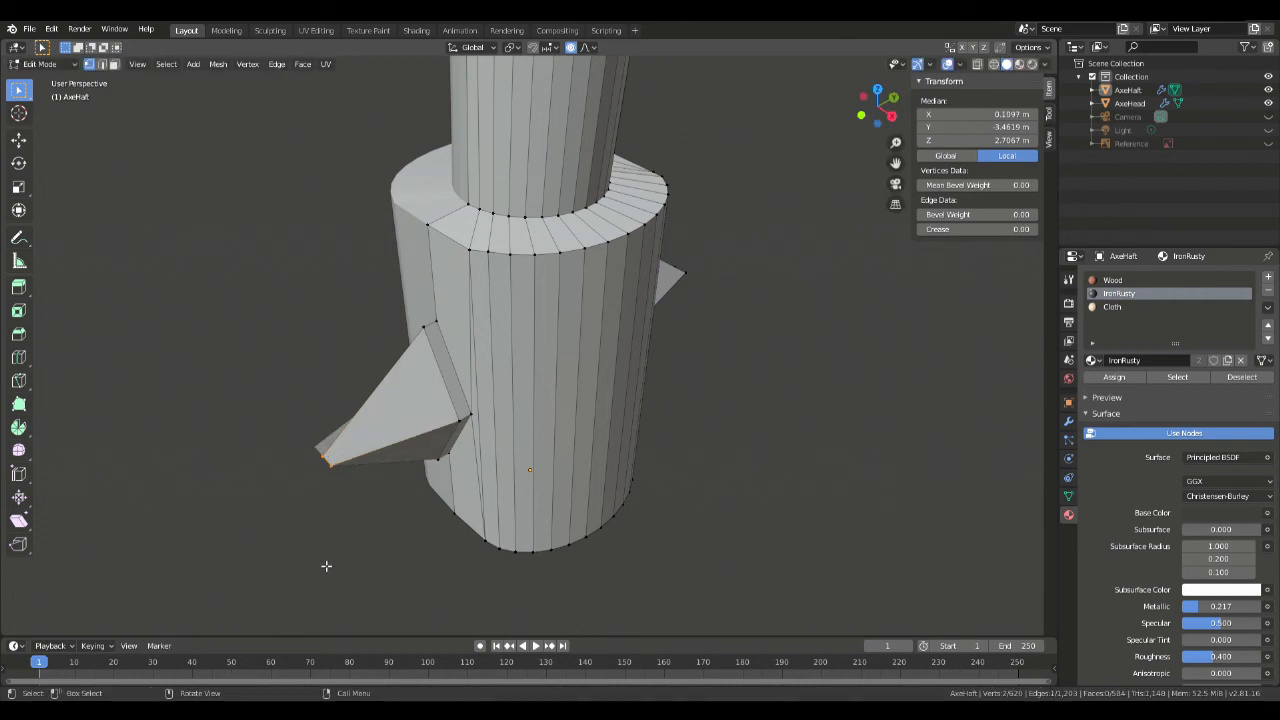
Step: Move the front spike's off-center tip vertex about -0.0546 m along X so it sits at X 0 m
middle_drag(335, 498, 397, 512)
click(464, 565)
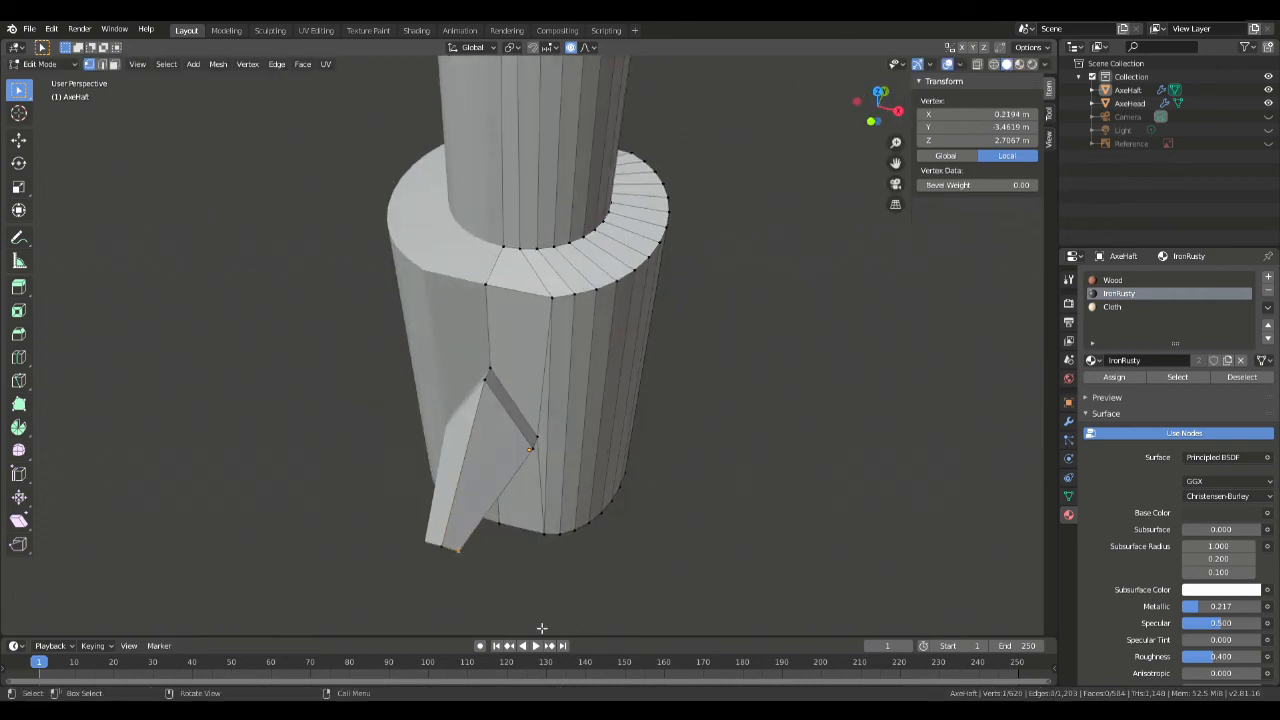
key(g)
key(x)
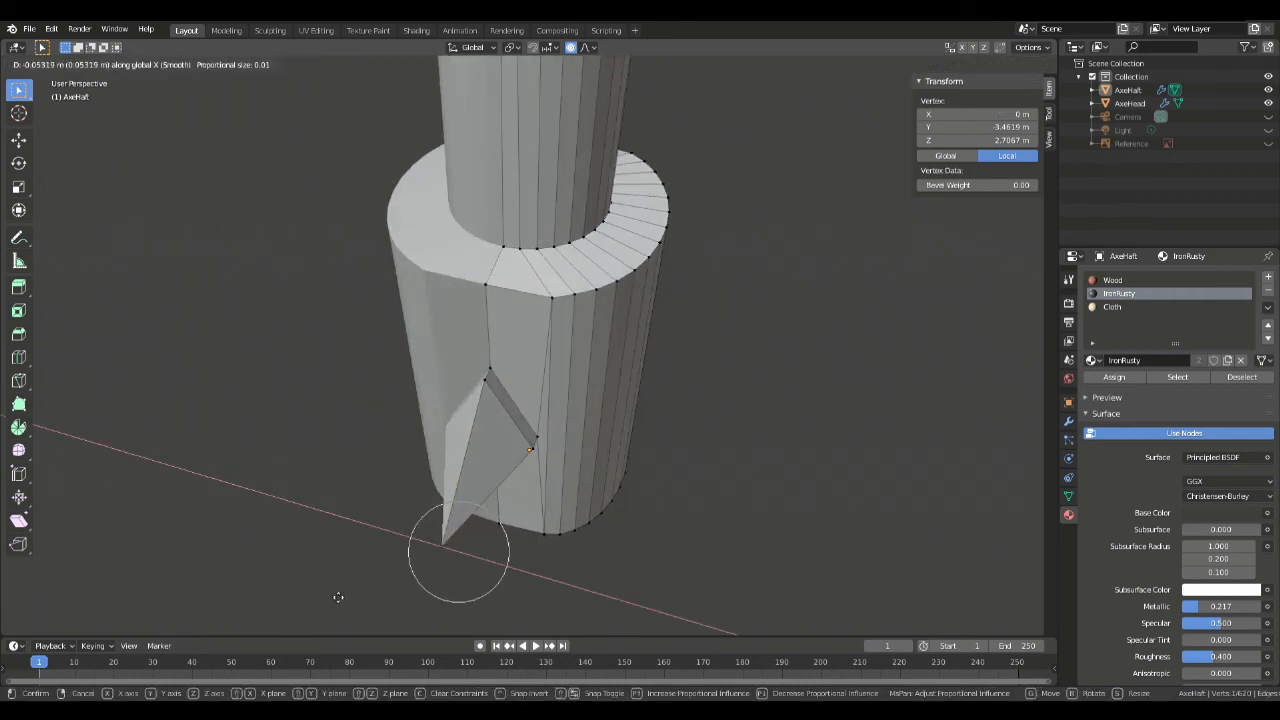
click(420, 512)
Step: Move the rear spike's off-center tip vertex along X until it sits at X 0 m
middle_drag(771, 302, 696, 410)
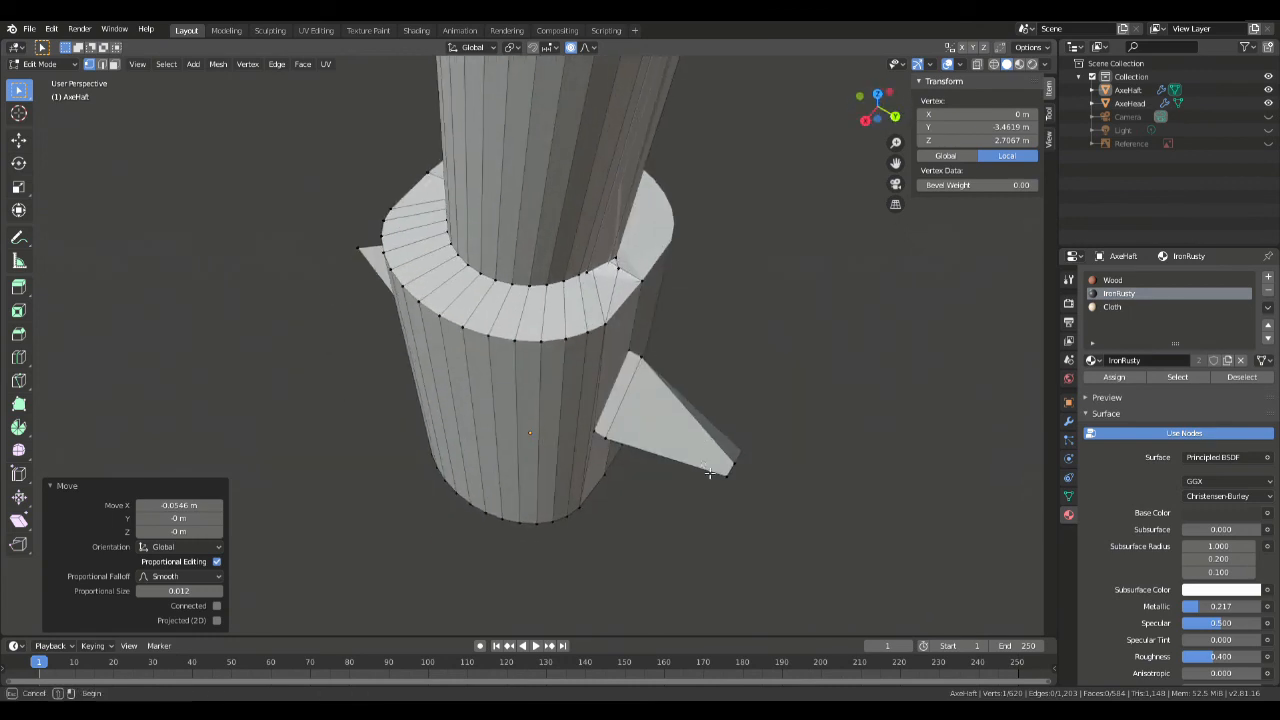
click(735, 506)
key(g)
key(x)
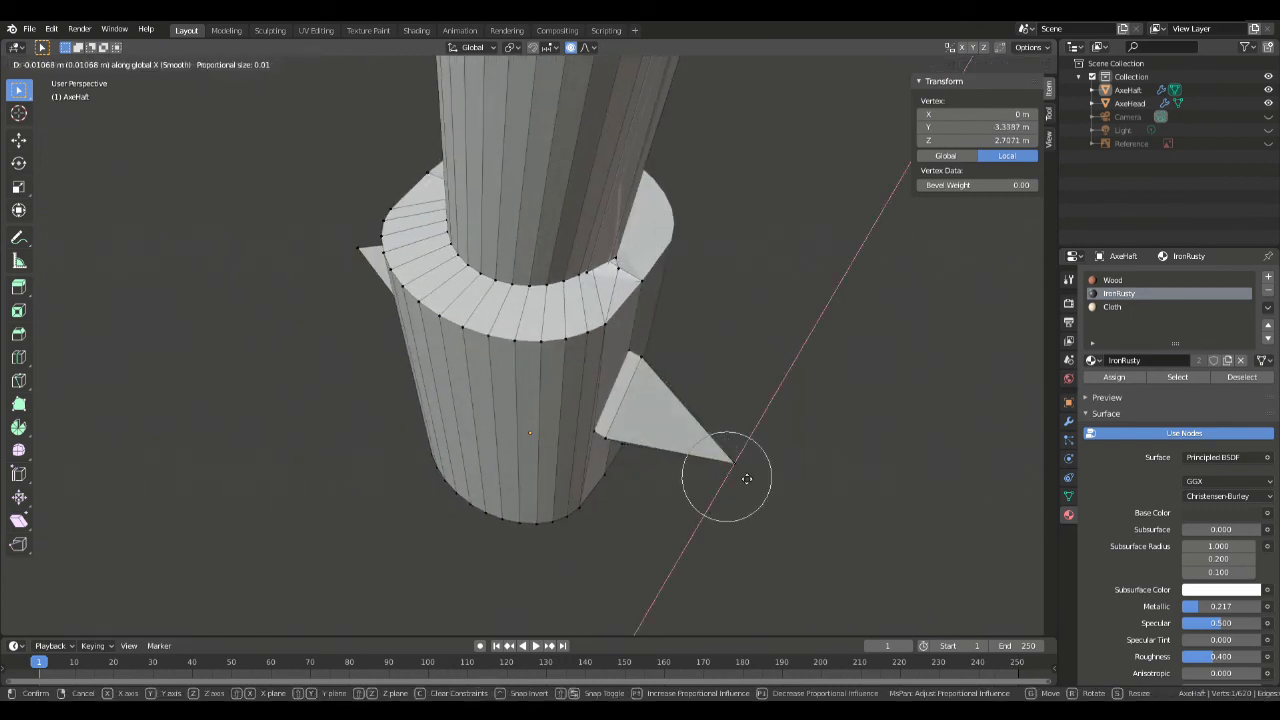
click(930, 372)
Step: Select the tip vertices of both spikes and merge them by distance at 0.0001 m
middle_drag(930, 372, 857, 346)
shift+click(330, 358)
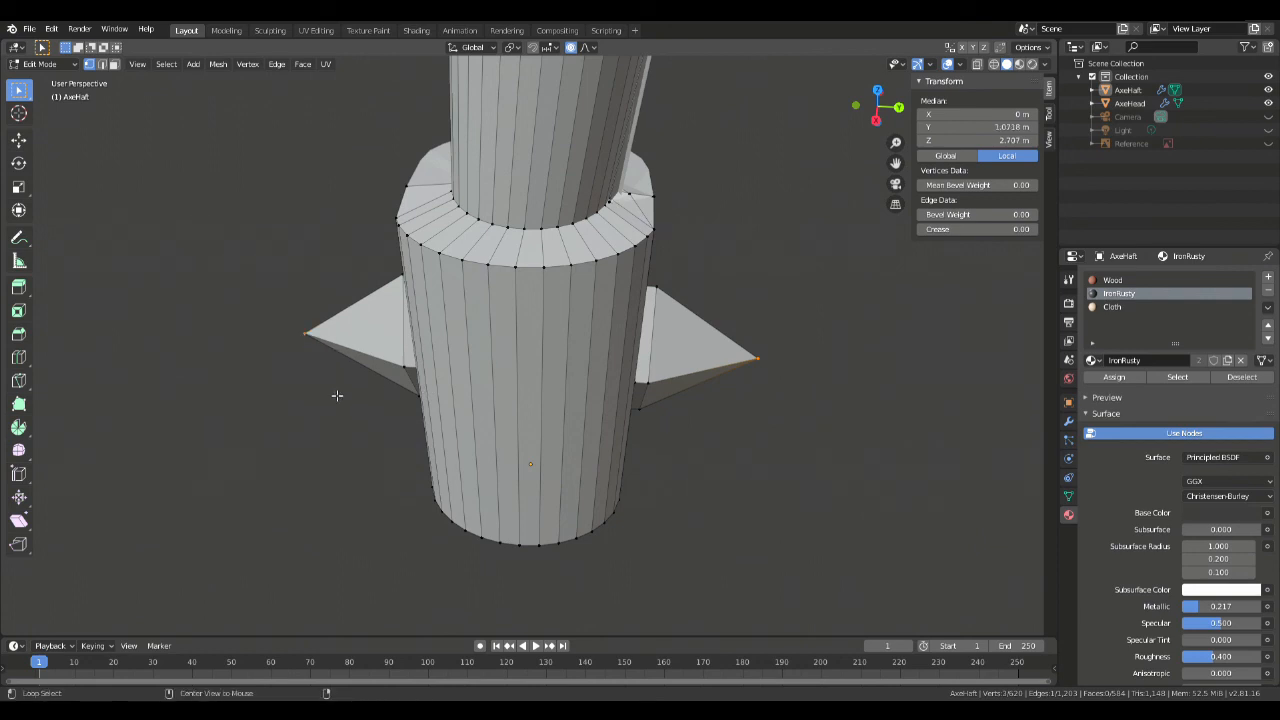
key(alt+m)
click(290, 441)
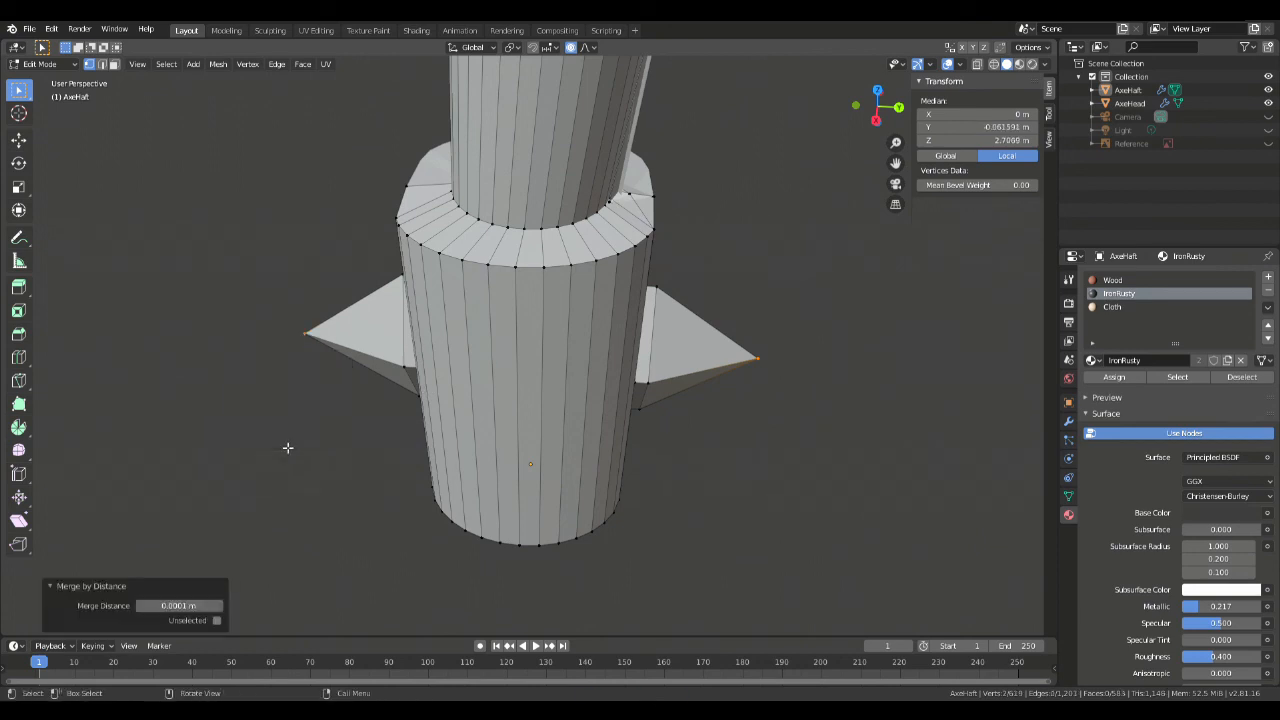
Step: Merge the front spike's tip and the rear spike's tip by distance separately to check for leftover duplicate vertices
click(714, 514)
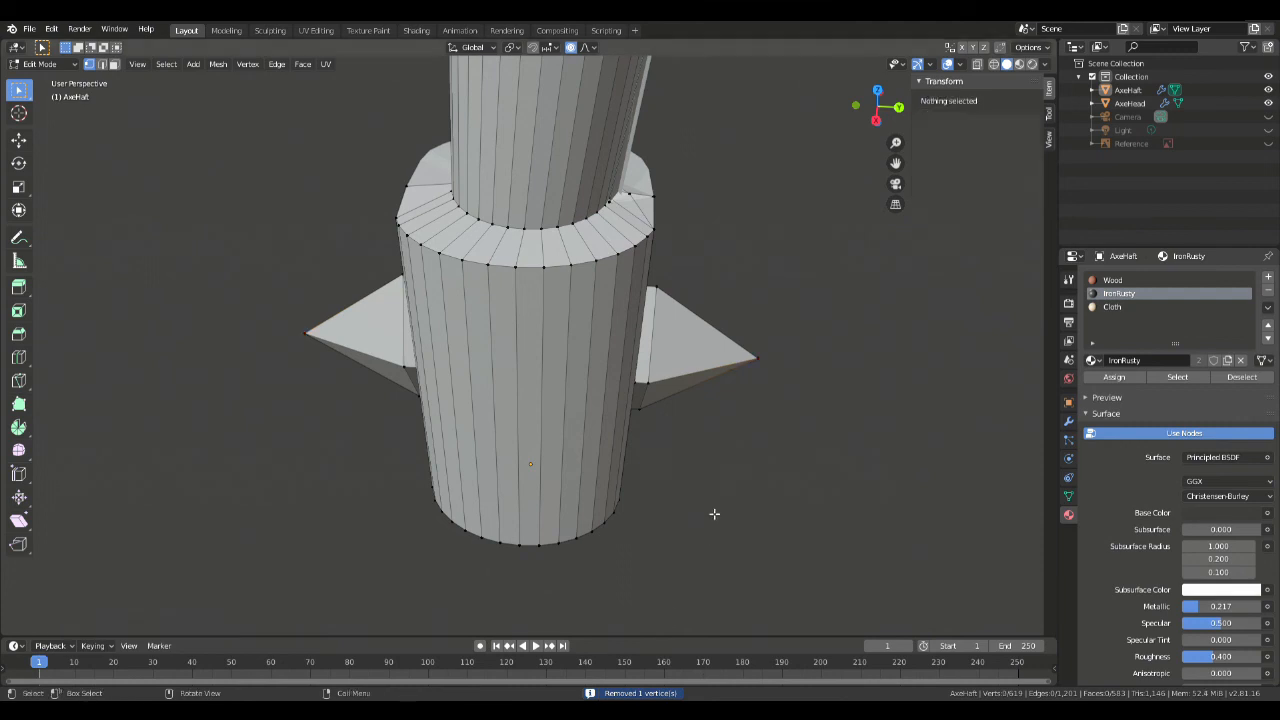
drag(220, 280, 318, 370)
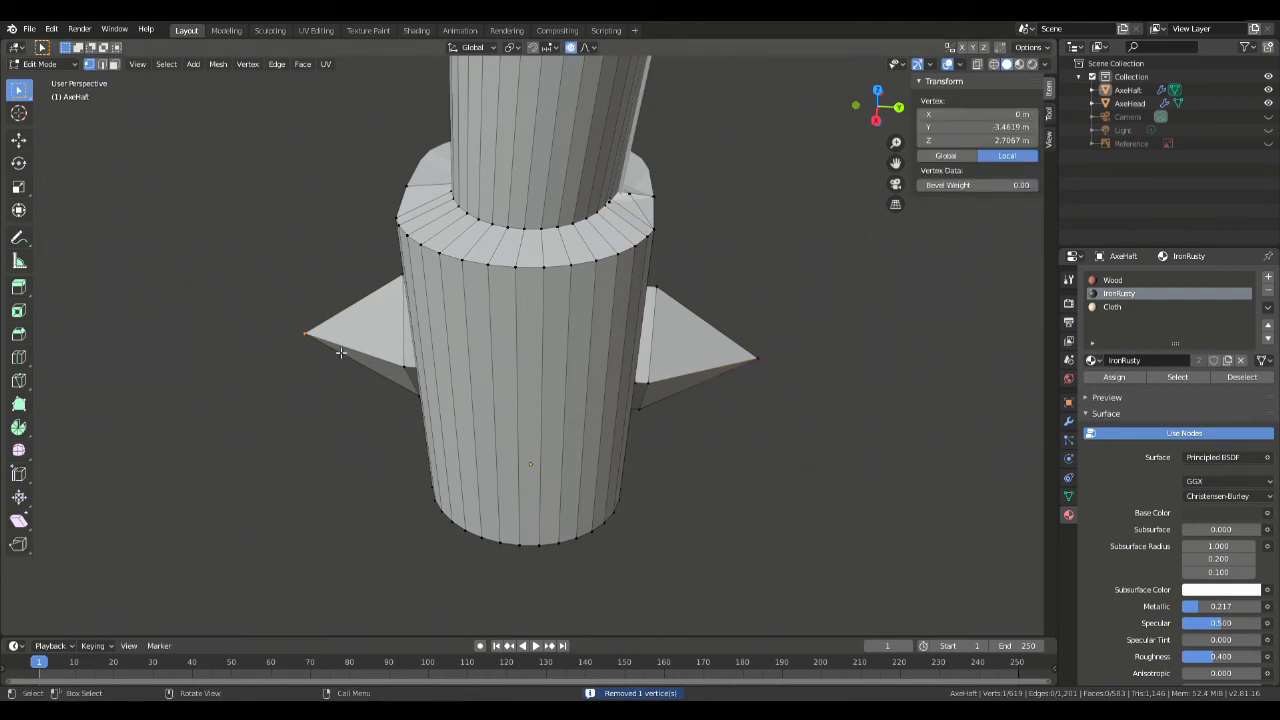
key(m)
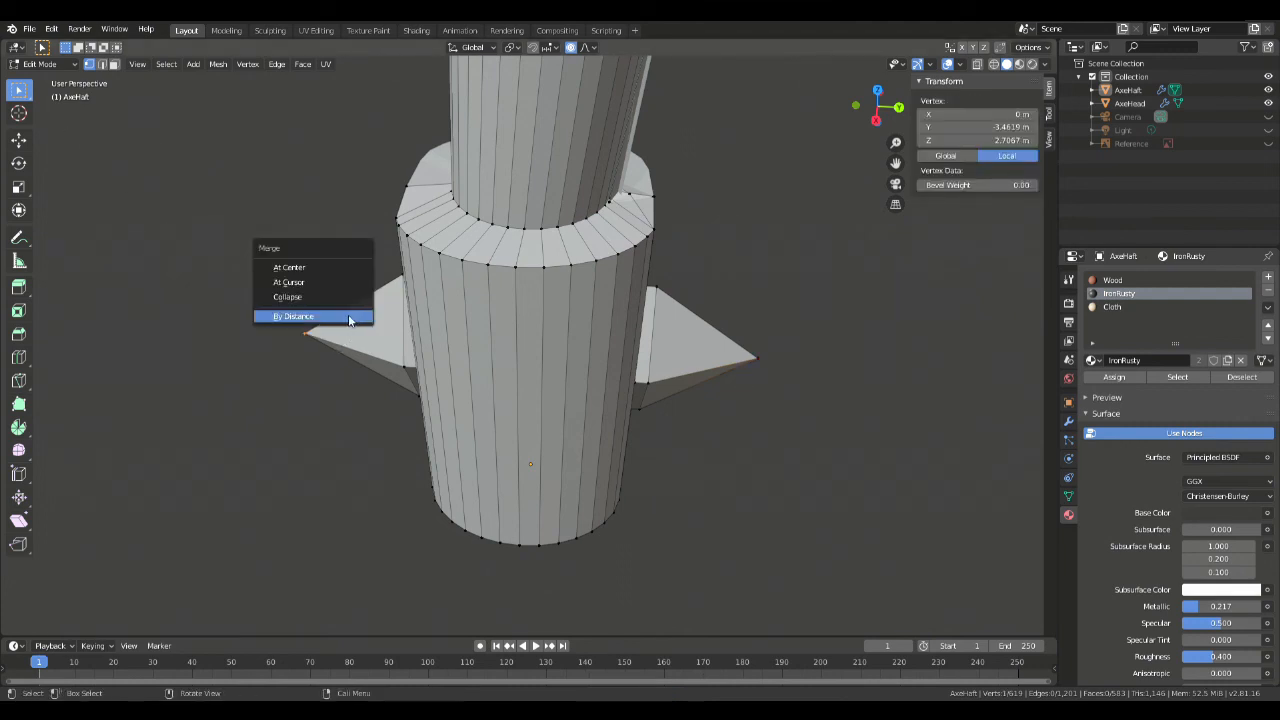
click(349, 314)
click(756, 340)
key(m)
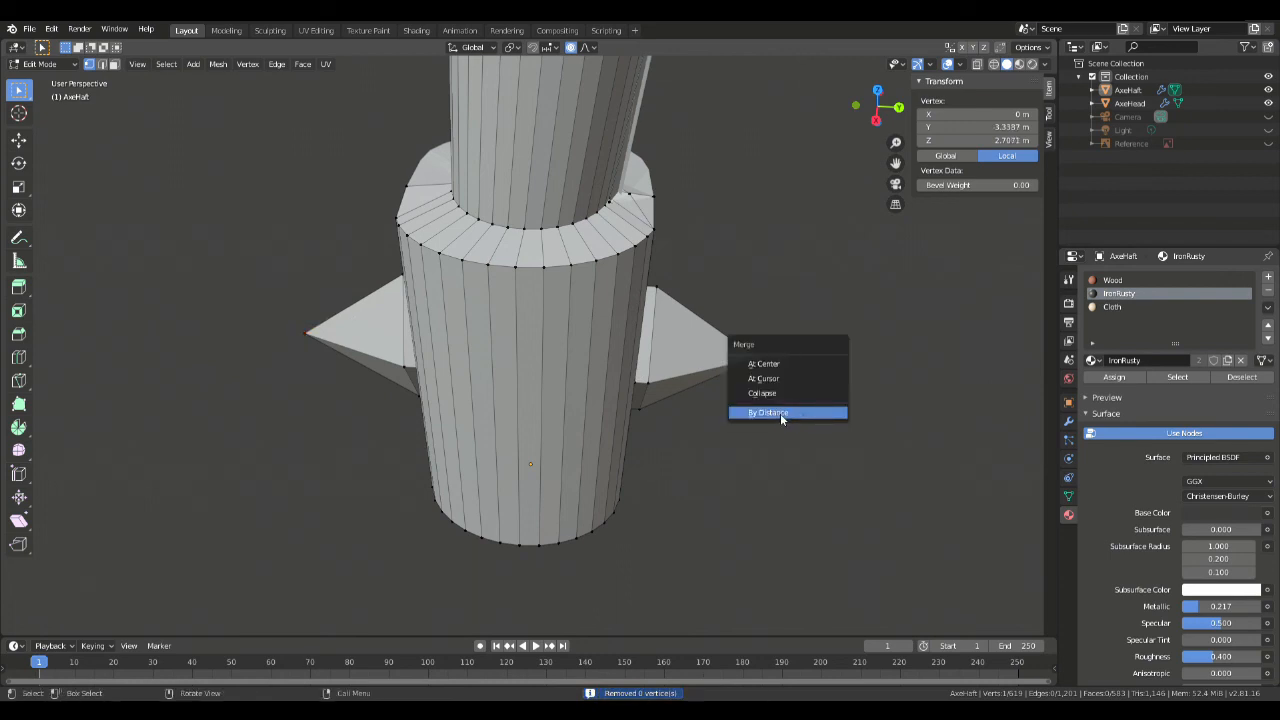
click(780, 413)
click(785, 419)
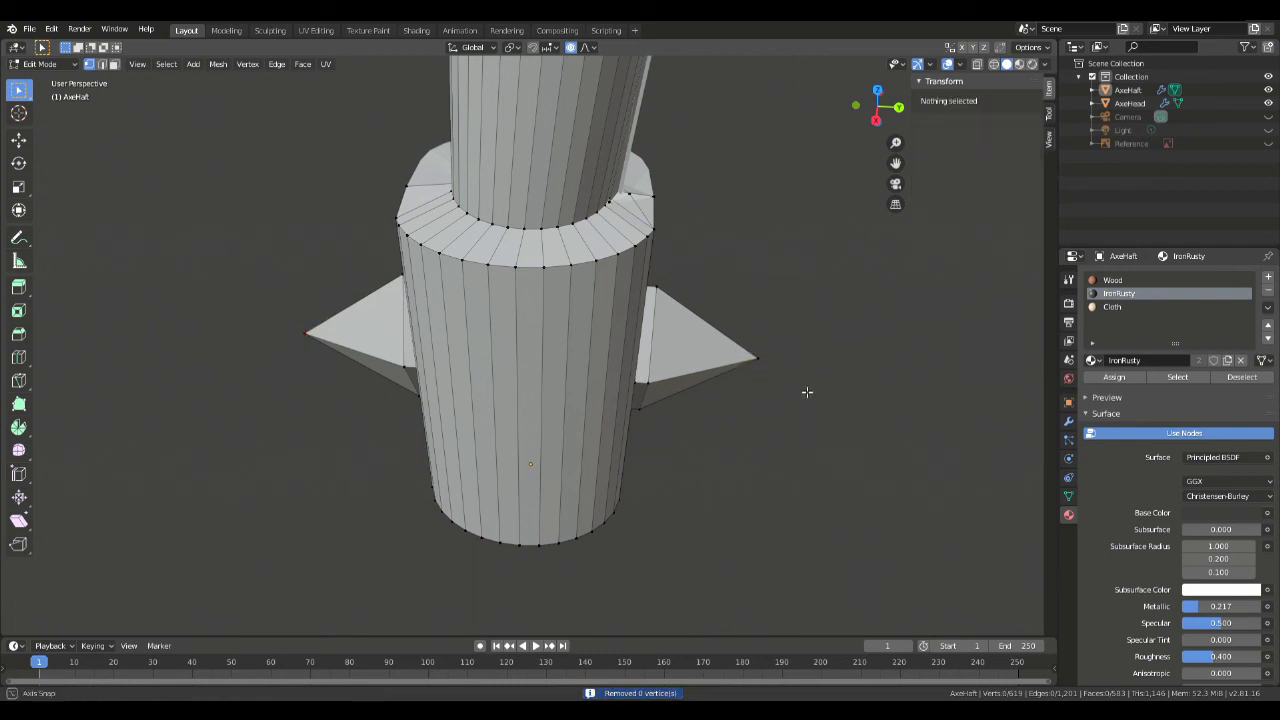
Step: Test-move the rear and front spike tips to check that each is a single vertex, cancelling both moves
middle_drag(808, 394, 718, 466)
click(718, 466)
key(g)
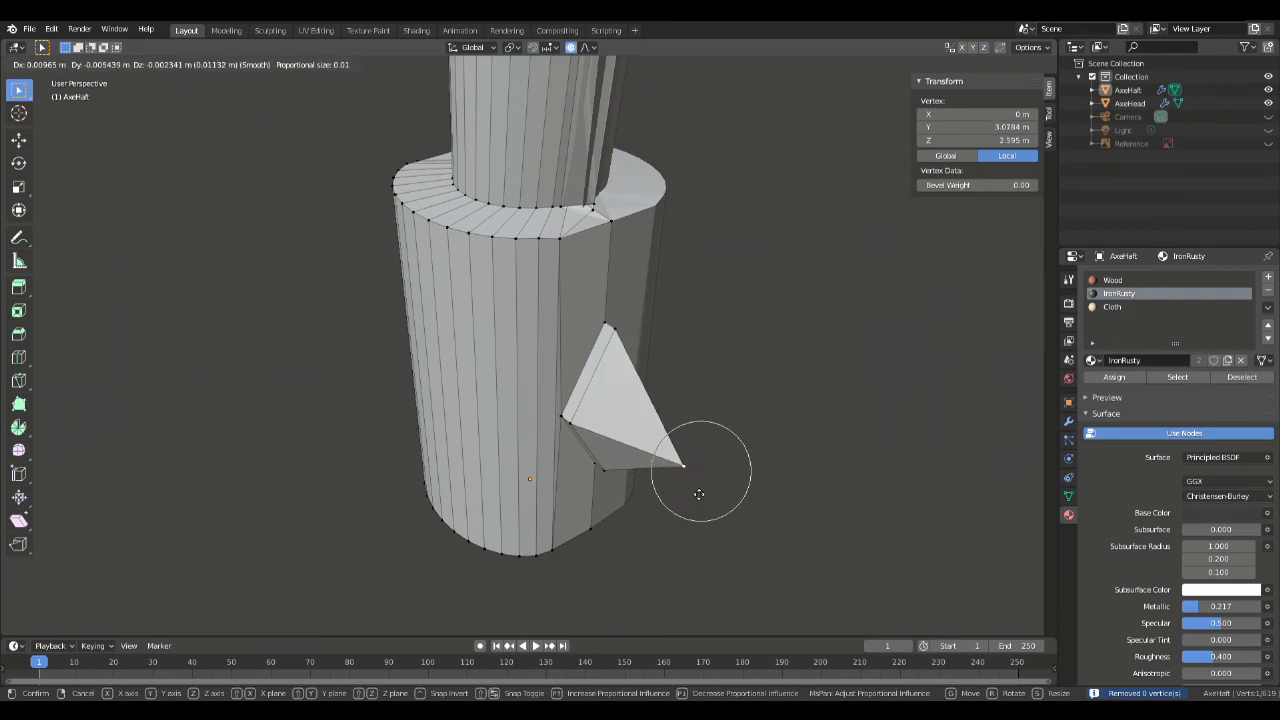
right_click(756, 400)
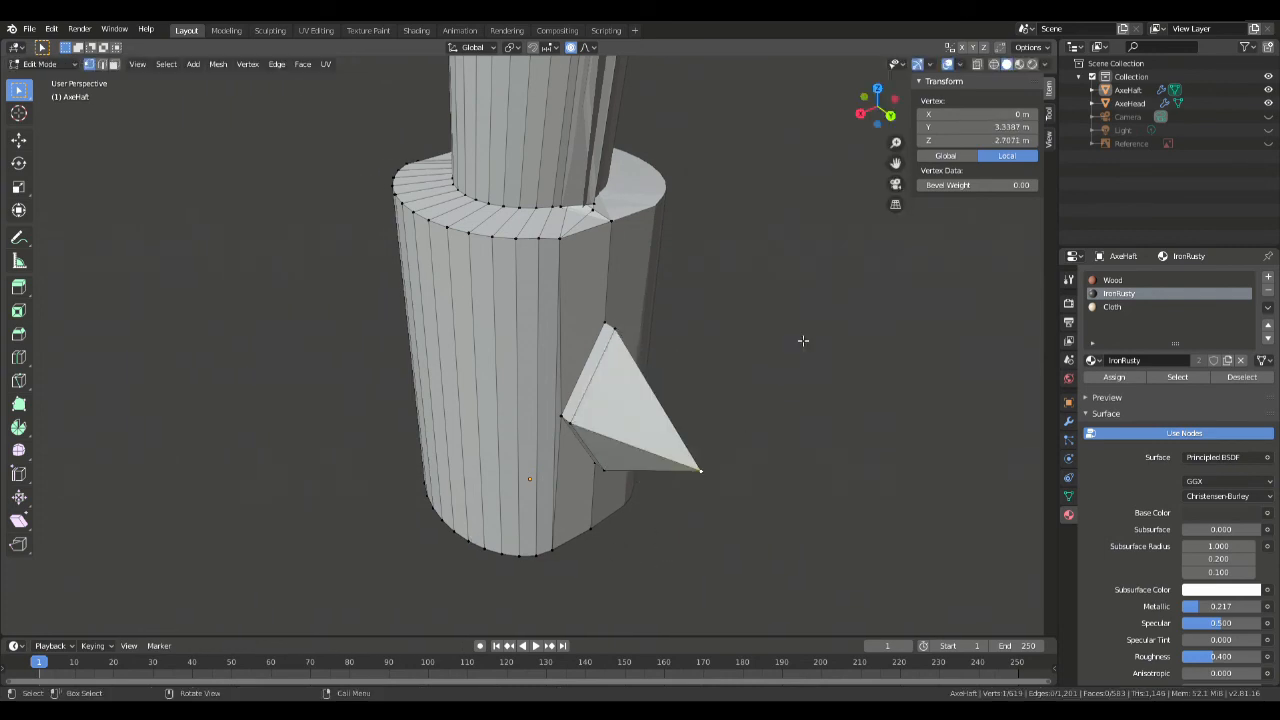
middle_drag(505, 397, 618, 460)
key(g)
right_click(752, 400)
middle_drag(755, 397, 688, 358)
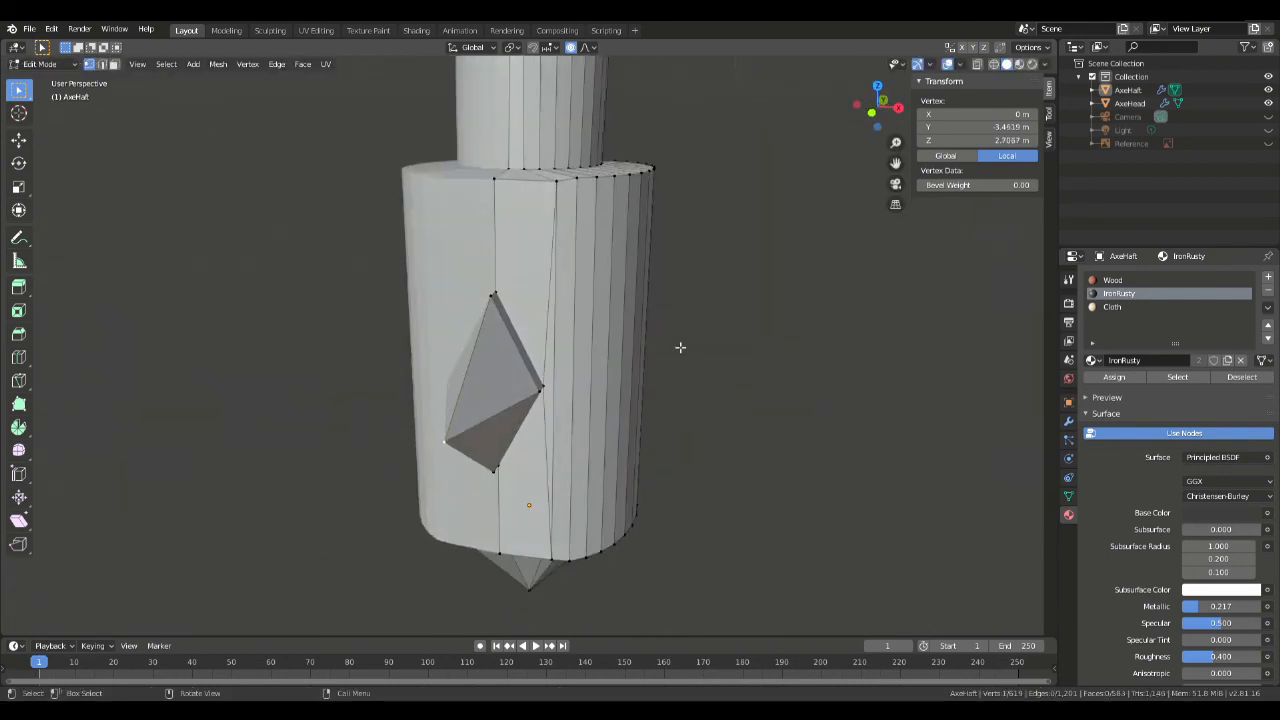
Step: Flatten the upper rim vertices of the spiked cylinder by scaling them to 0 along Z
key(KP_3)
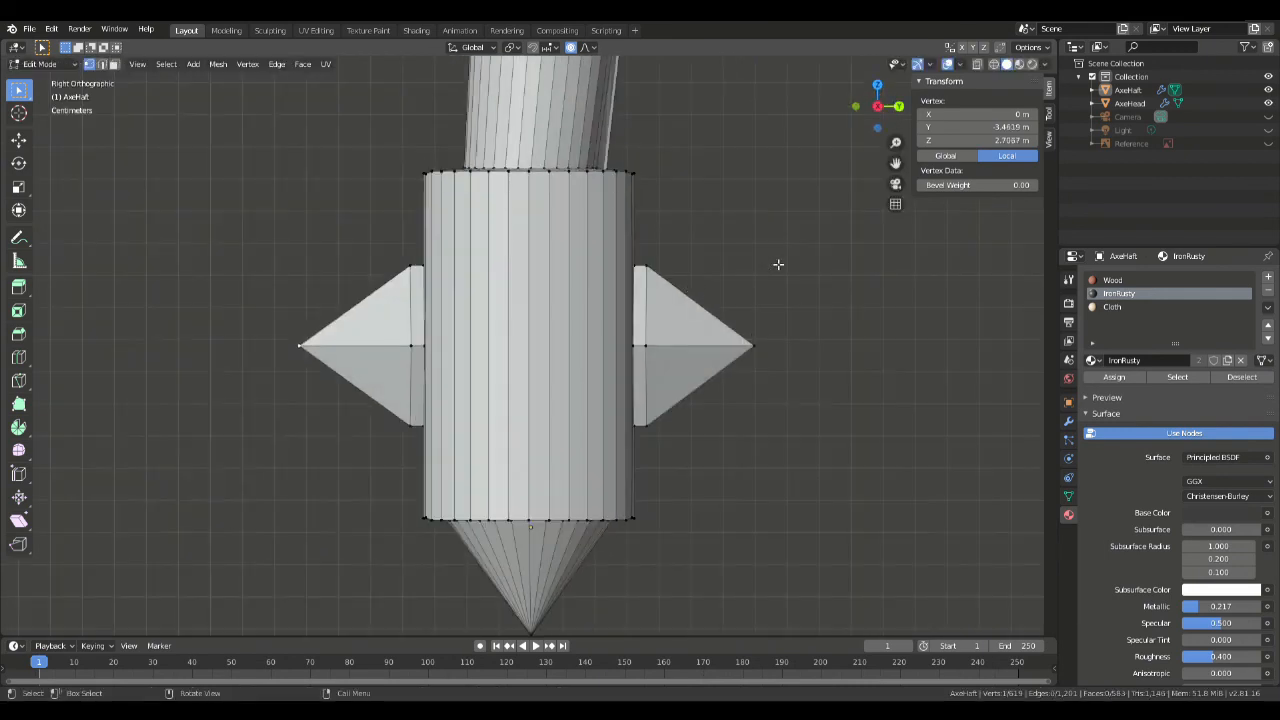
drag(364, 156, 722, 202)
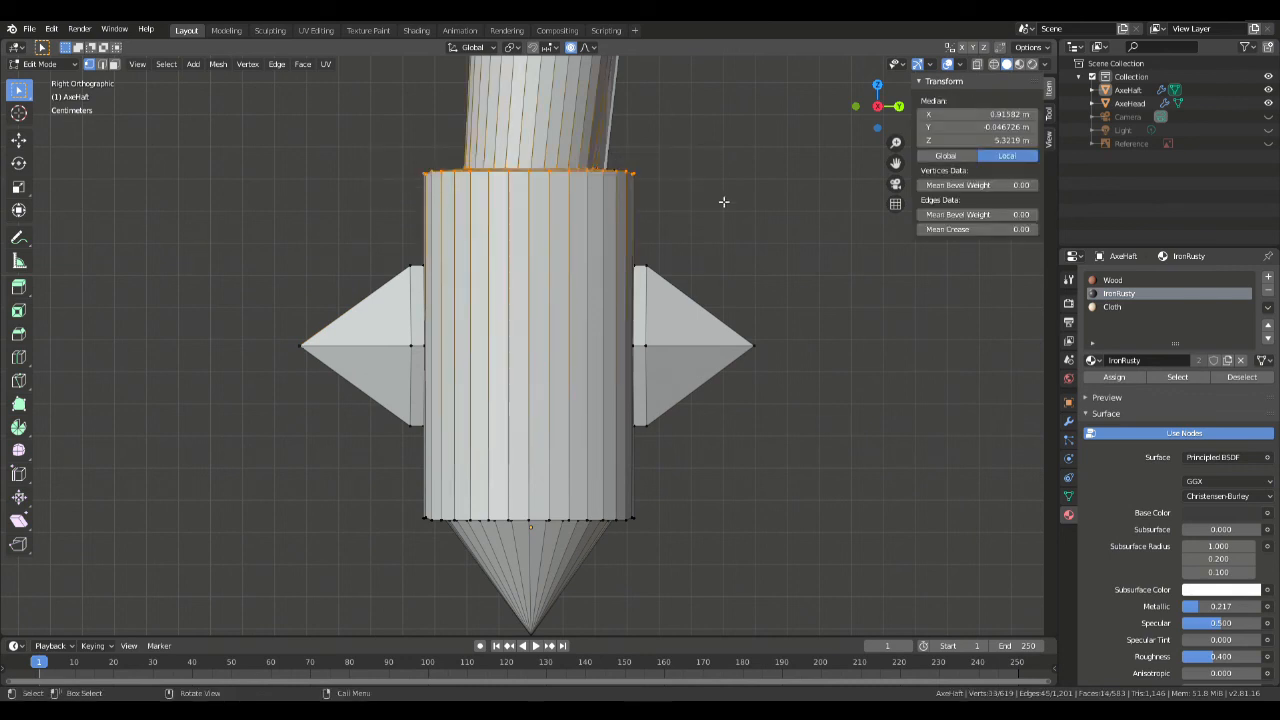
key(s)
key(z)
key(0)
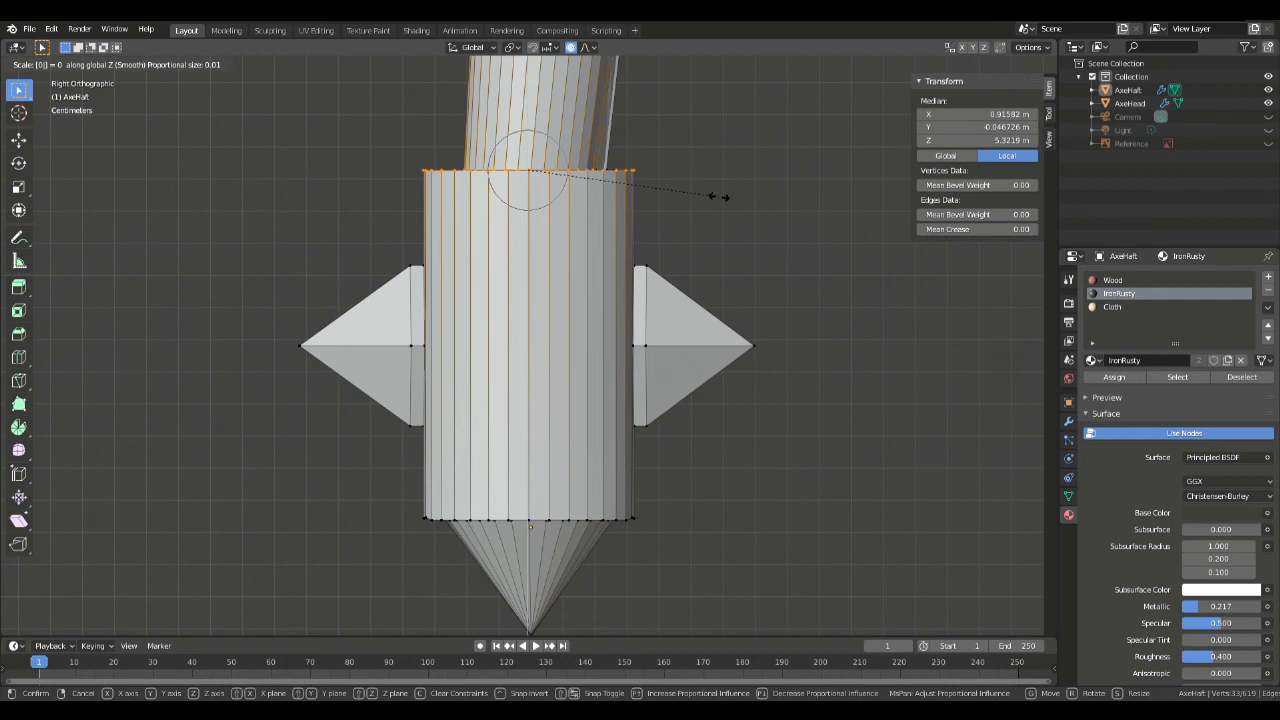
key(Return)
Step: Level the lower rim vertices of the spiked cylinder by scaling them to 0 along Z
drag(392, 489, 712, 536)
key(s)
key(z)
key(0)
key(Return)
Step: Add one loop cut around the front spike and slide it toward the spike's base at a factor of about 0.927
middle_drag(728, 527, 880, 509)
scroll(818, 478, up, 5)
scroll(710, 423, down, 5)
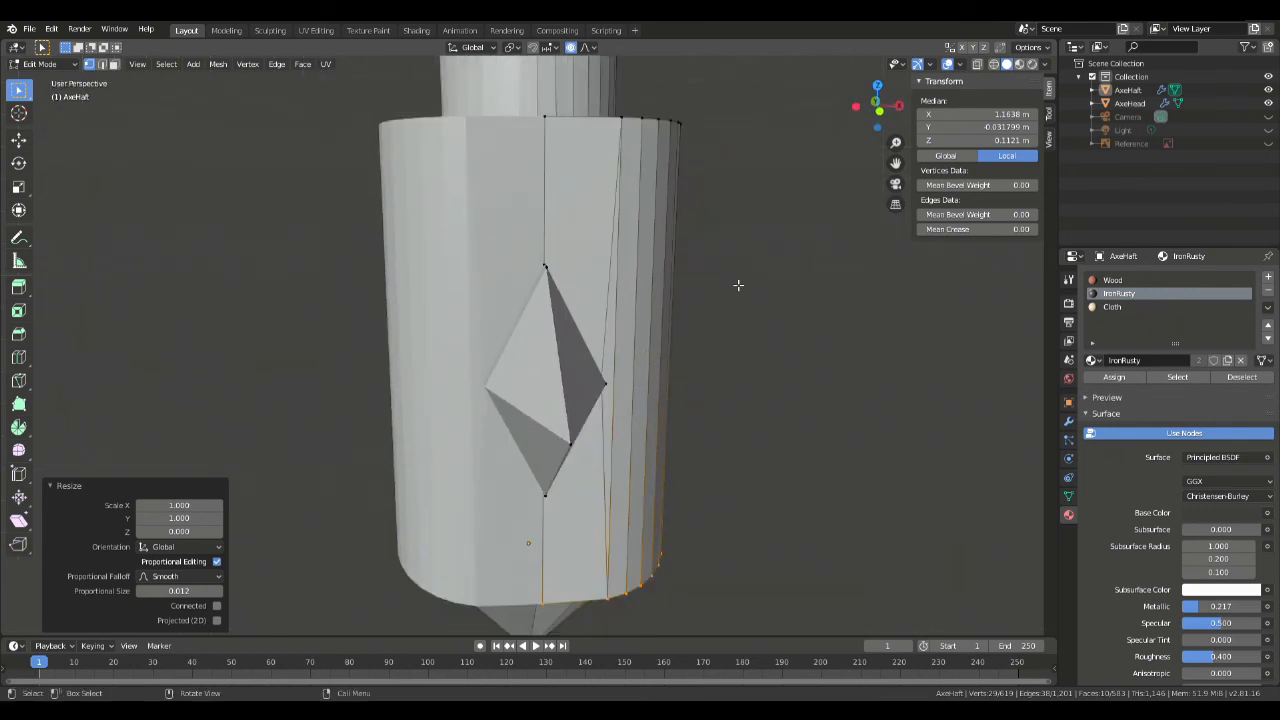
middle_drag(594, 276, 474, 297)
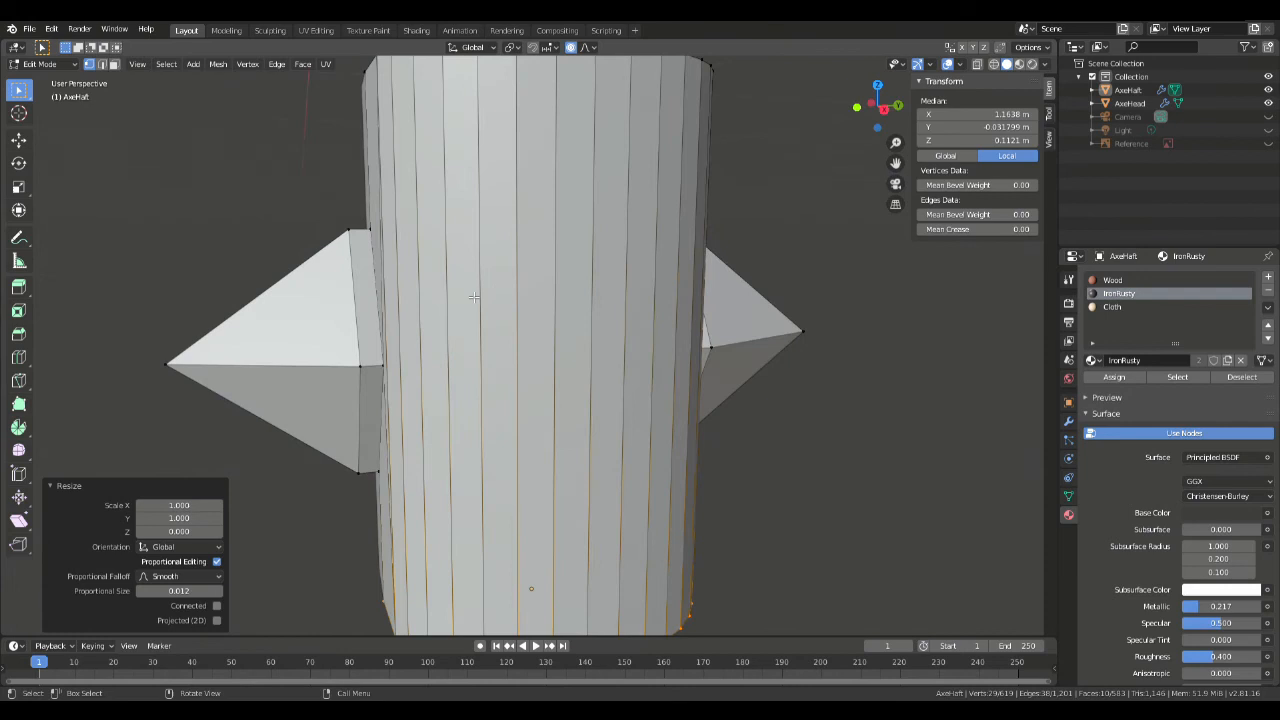
key(ctrl+r)
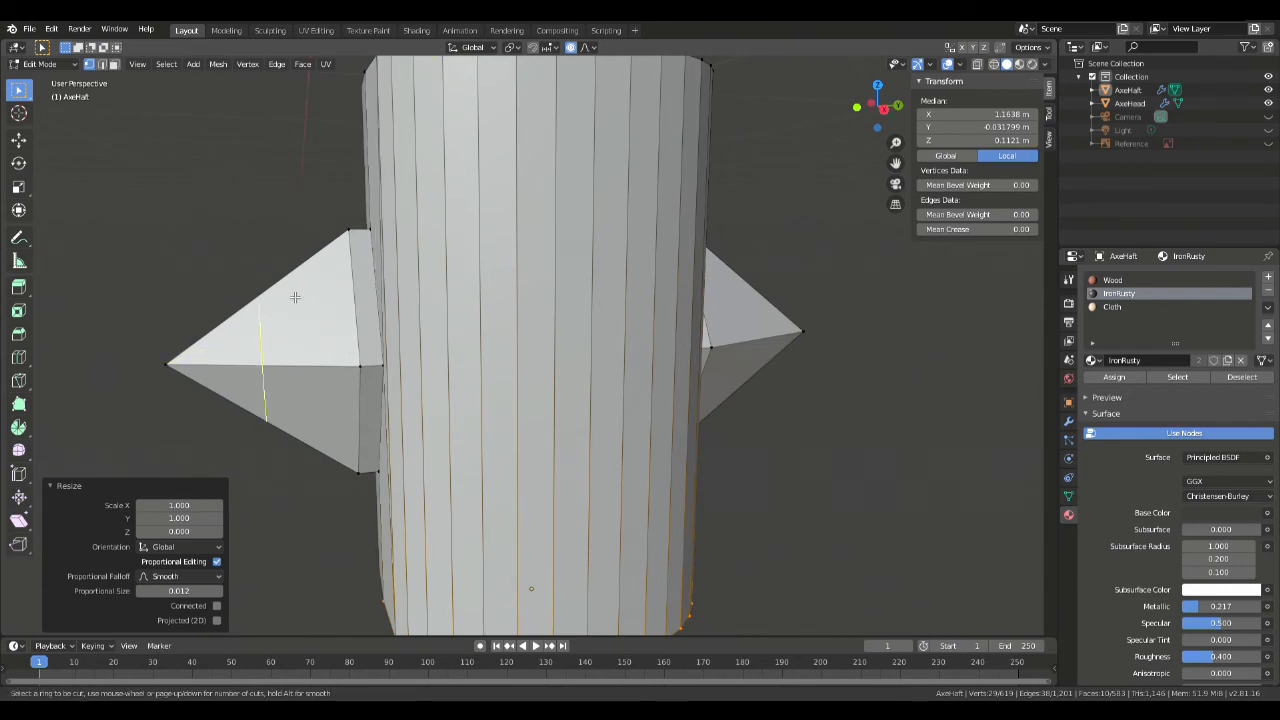
click(277, 366)
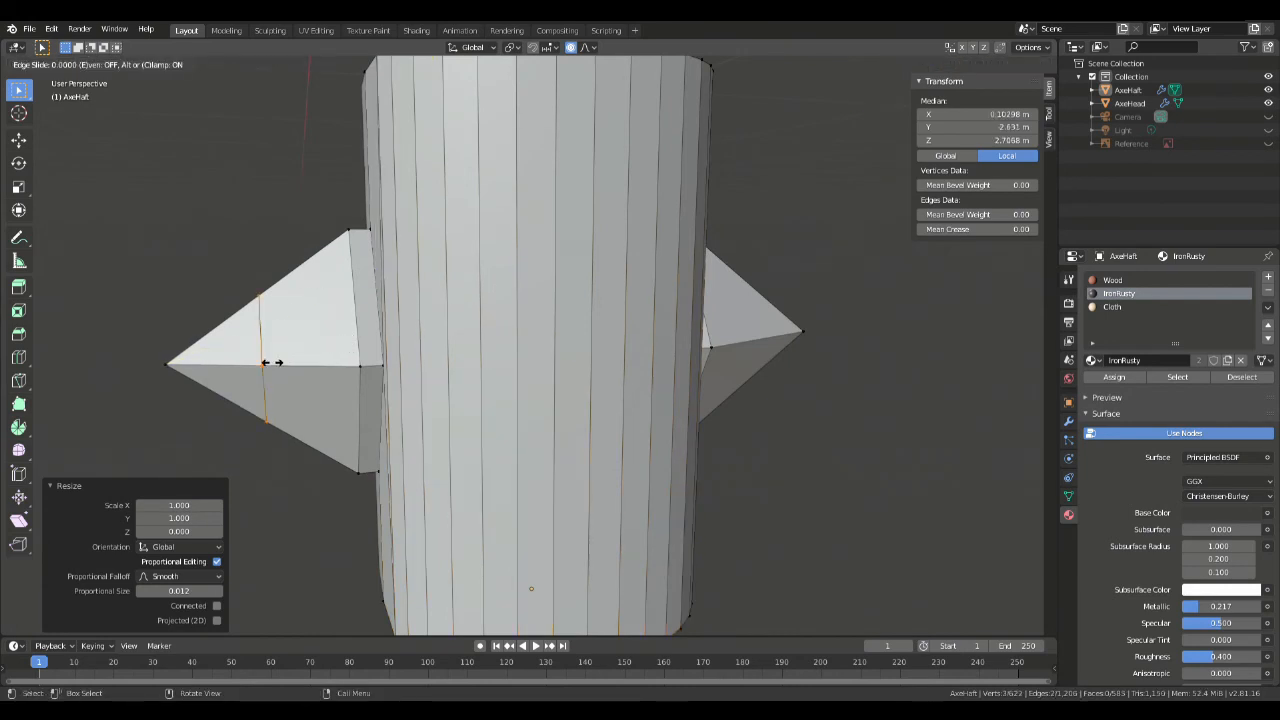
click(362, 384)
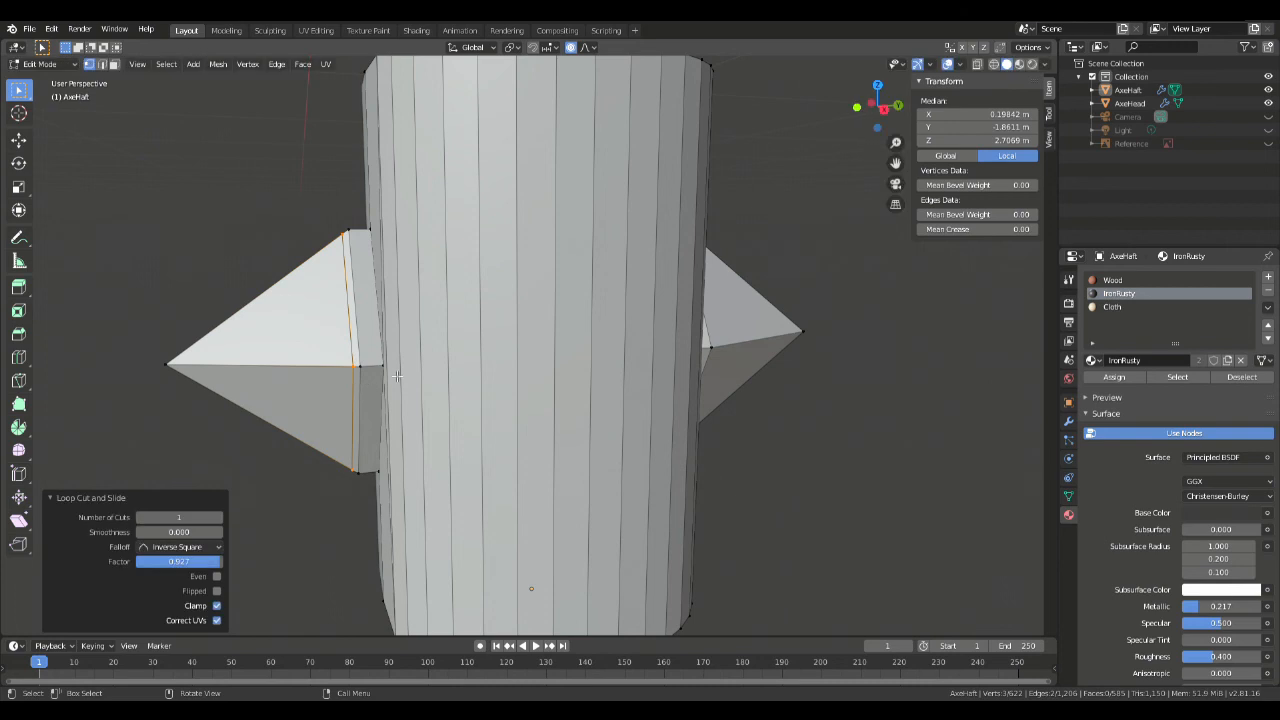
Step: Turn off proportional editing and scale the front spike's new edge loop to about 0.947
middle_drag(397, 376, 354, 341)
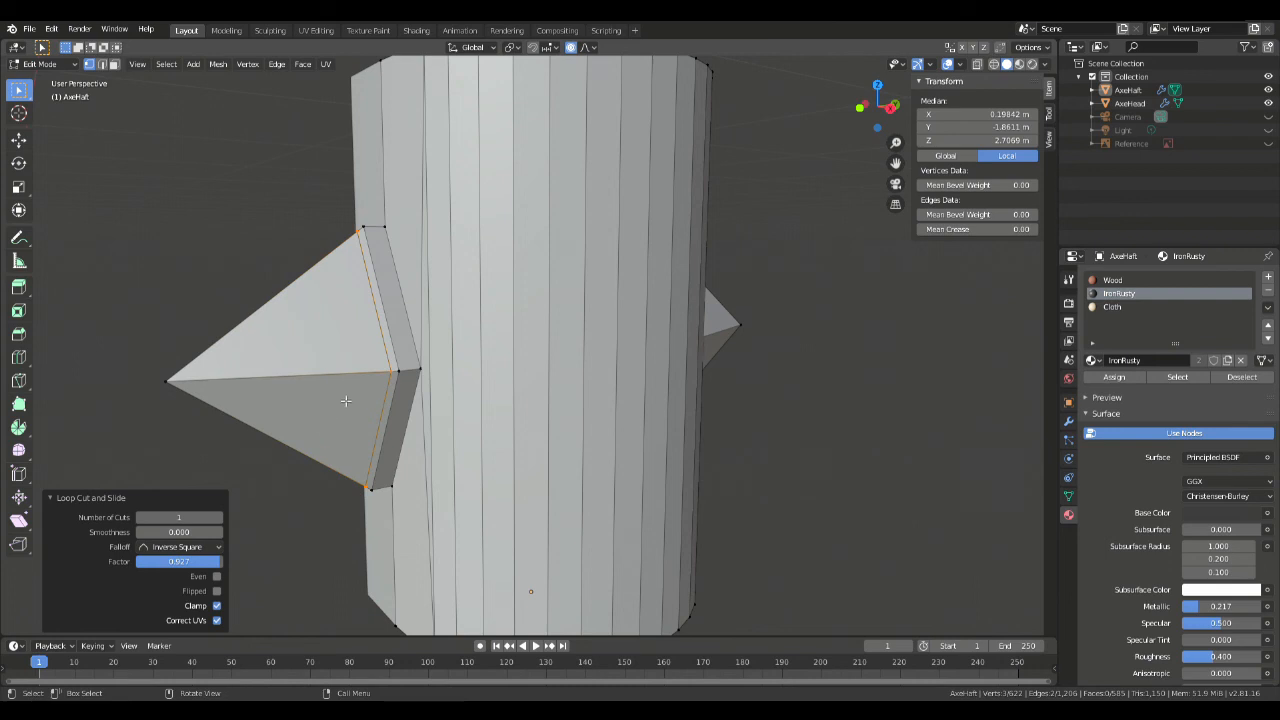
middle_drag(394, 364, 357, 330)
key(KP_1)
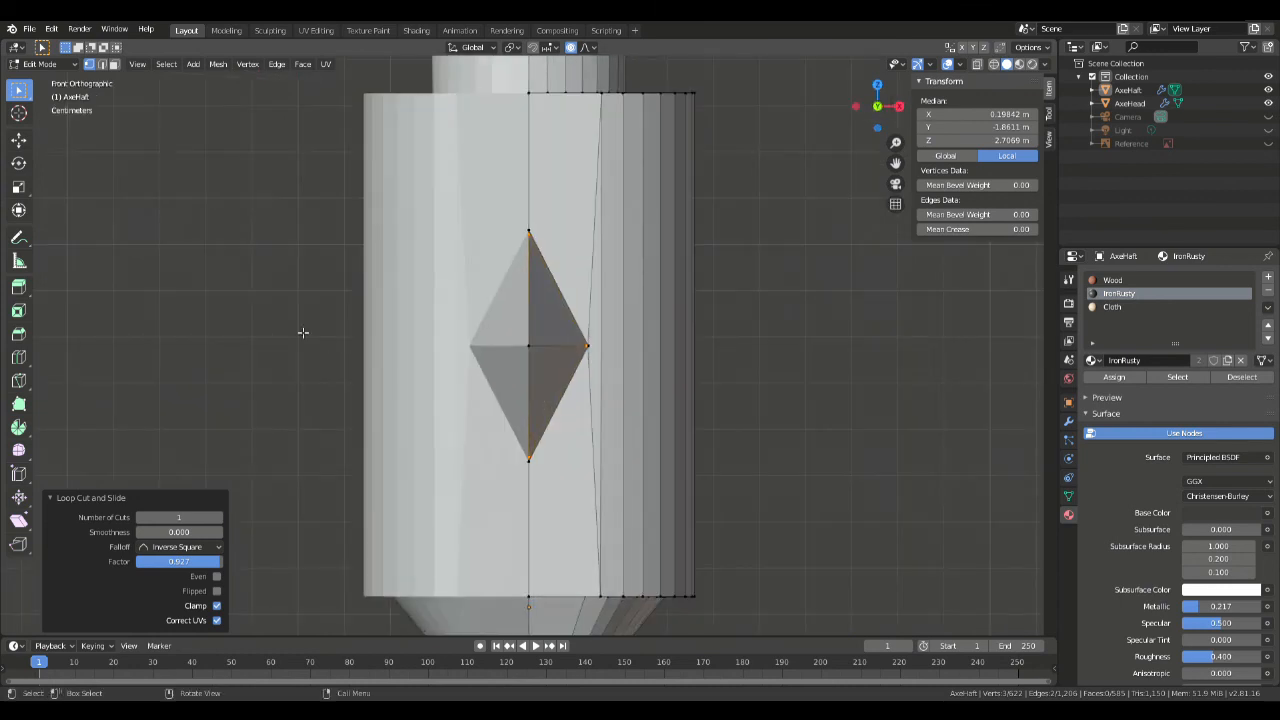
key(s)
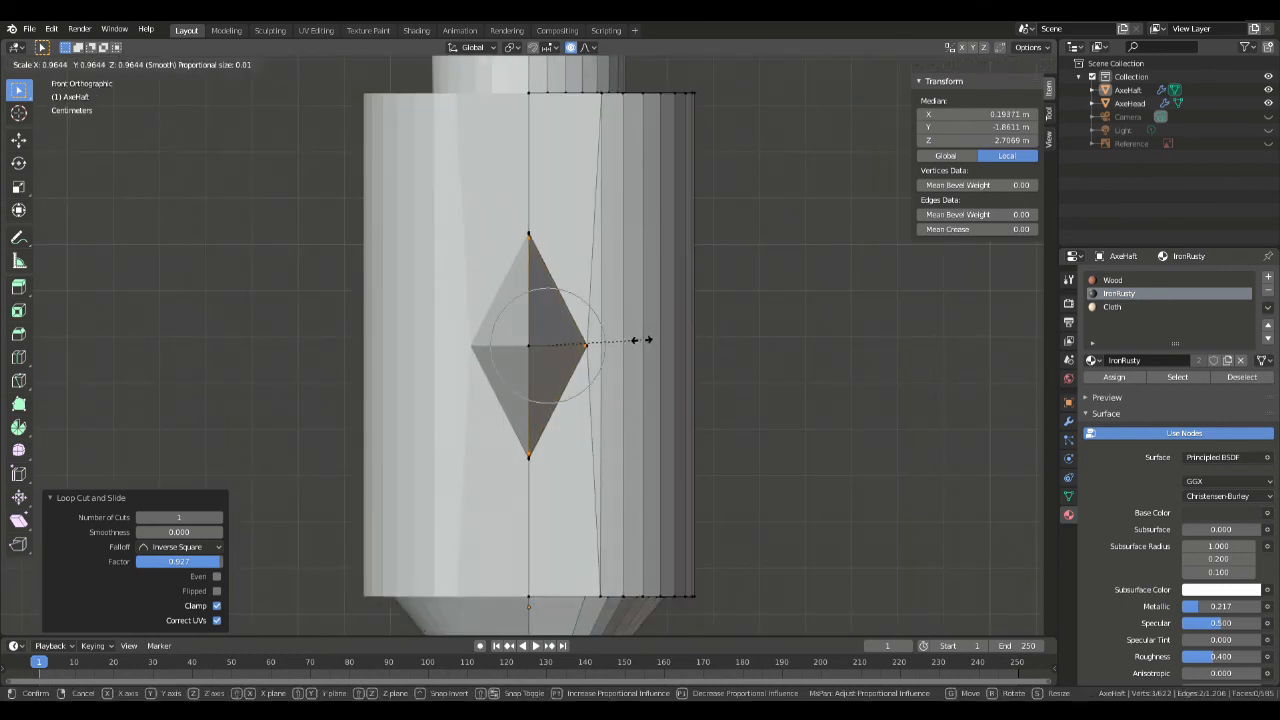
click(649, 344)
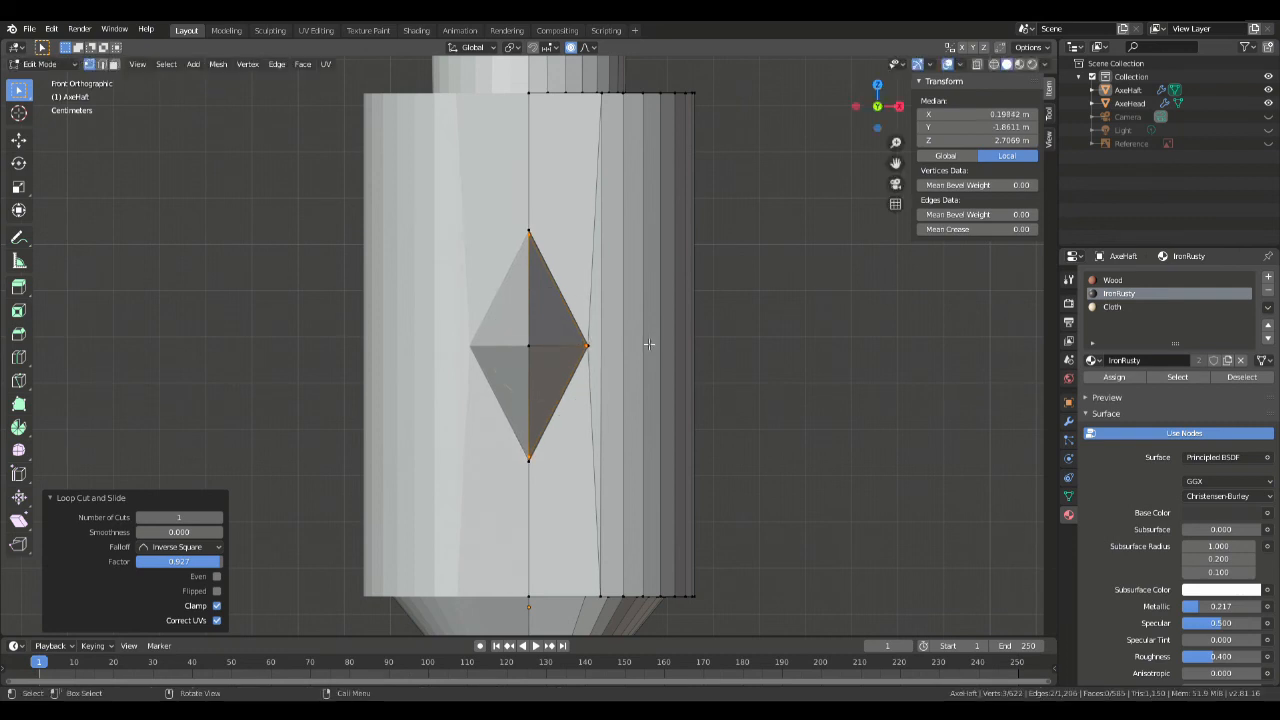
scroll(675, 318, up, 3)
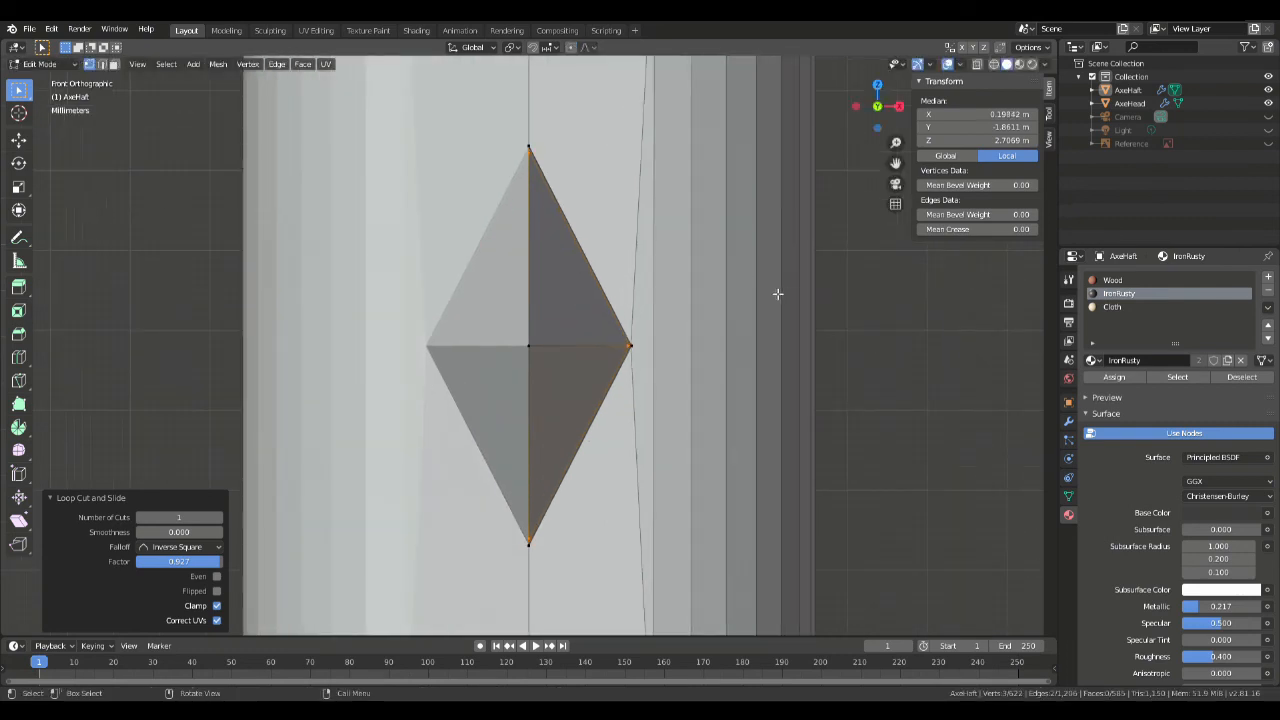
key(s)
click(752, 312)
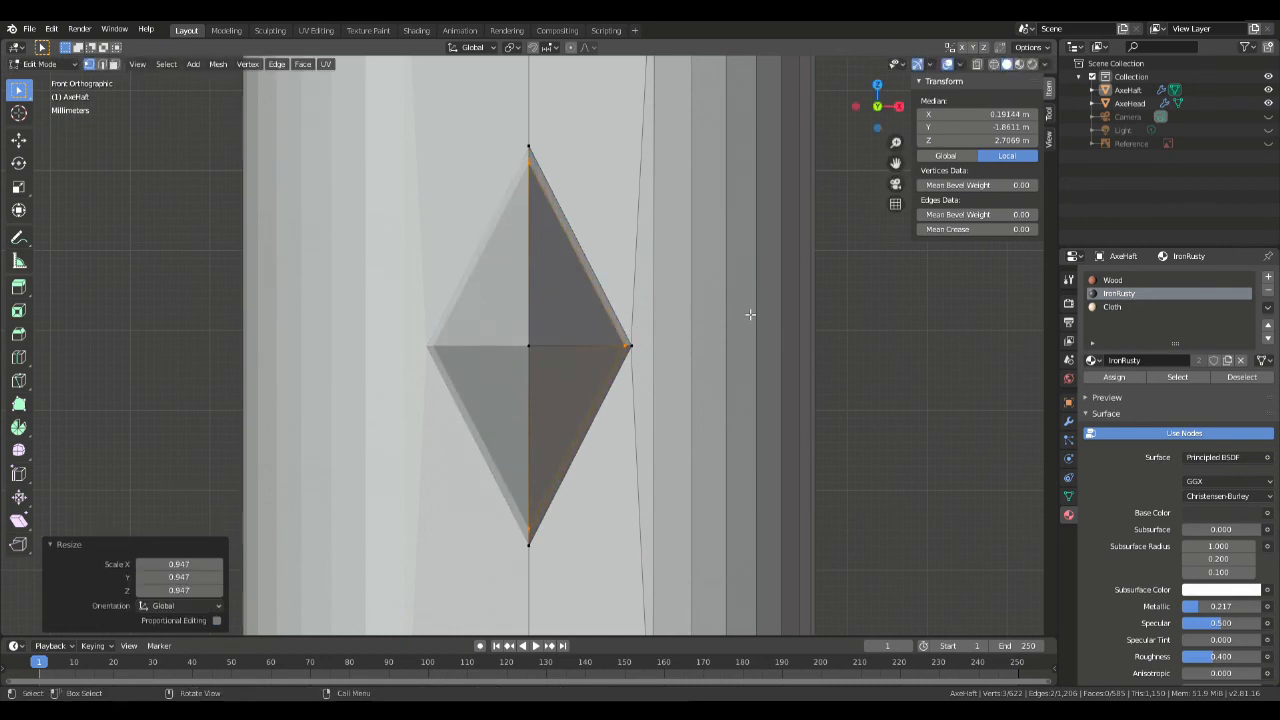
Step: Move the front spike's scaled edge loop about 0.00125 m along Y toward the spike's base
key(KP_3)
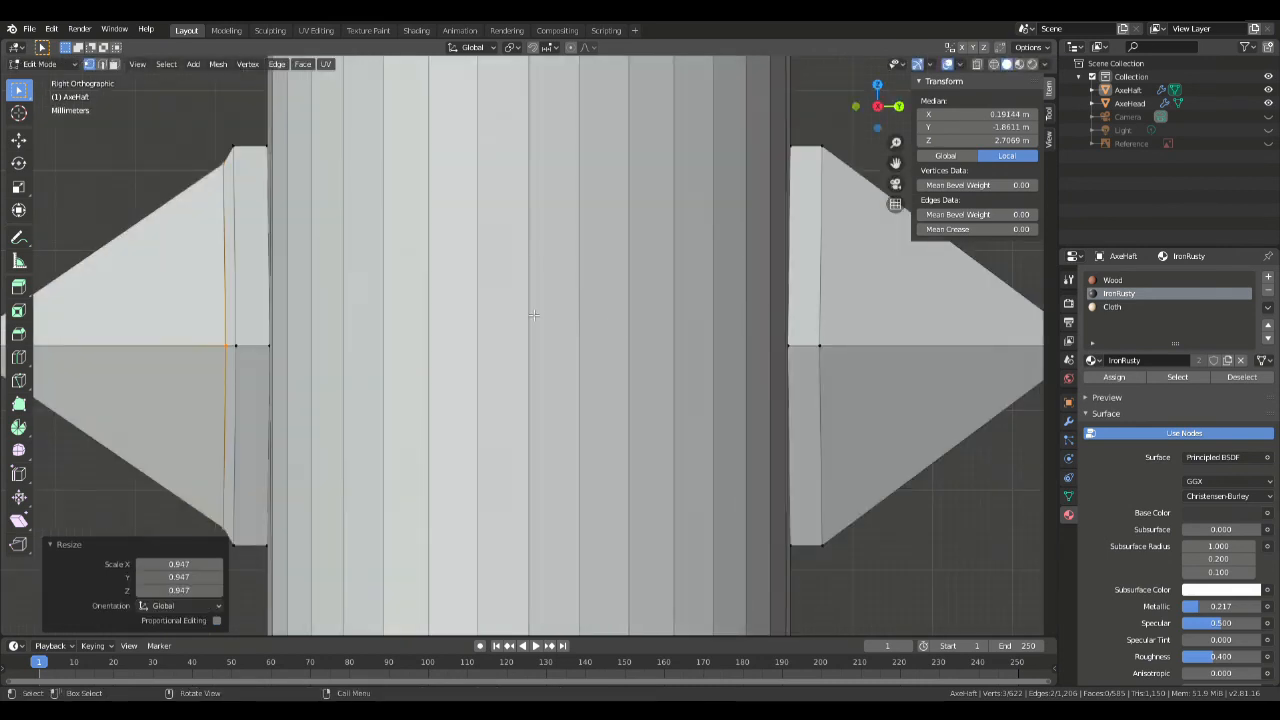
key(g)
key(z)
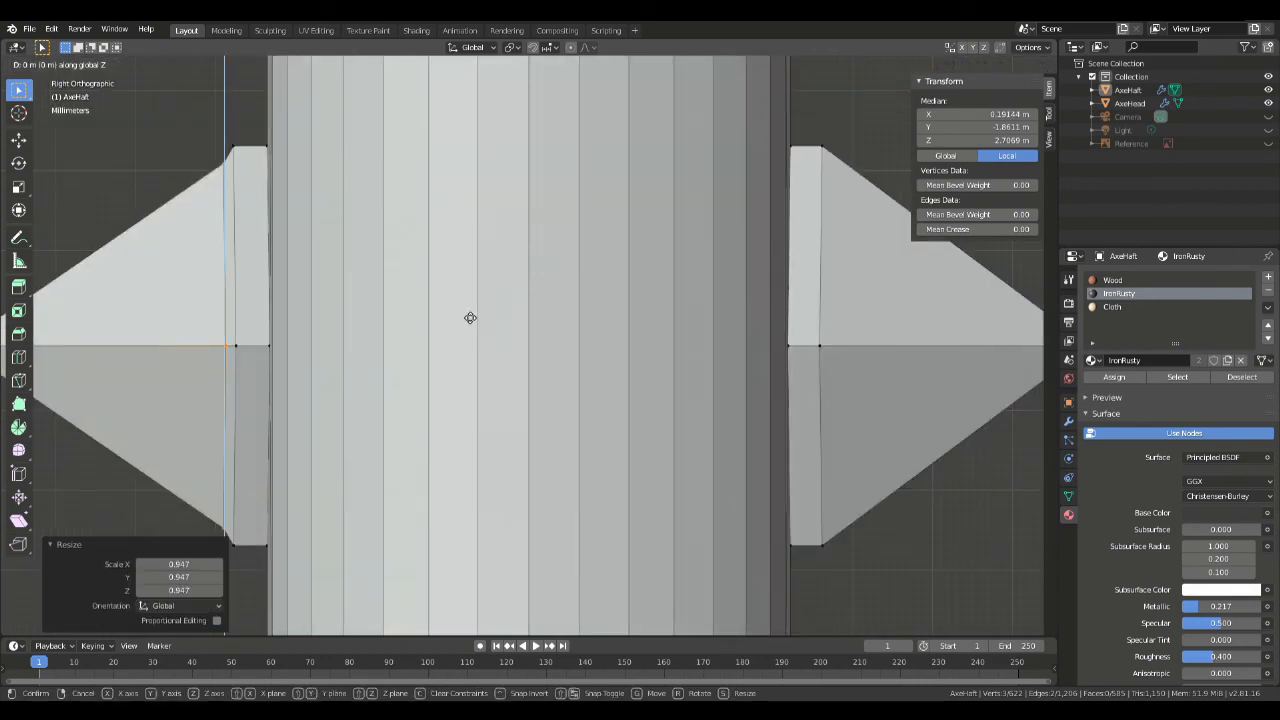
key(y)
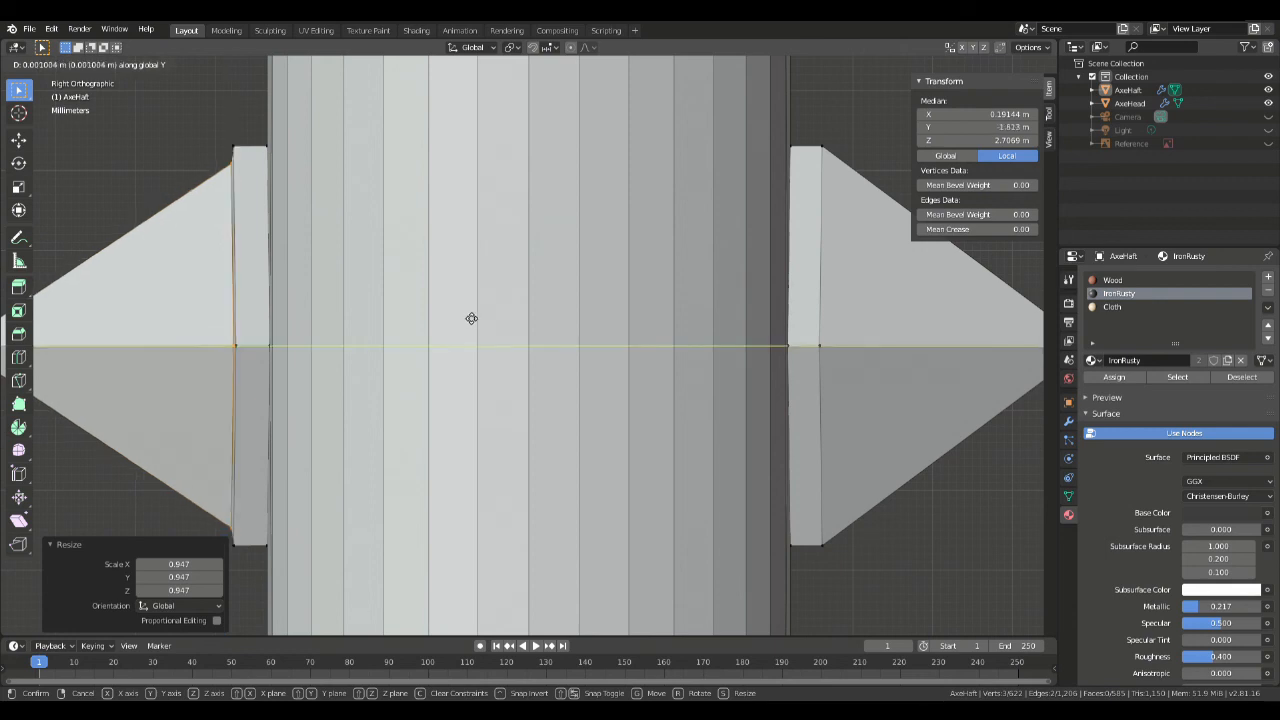
click(473, 318)
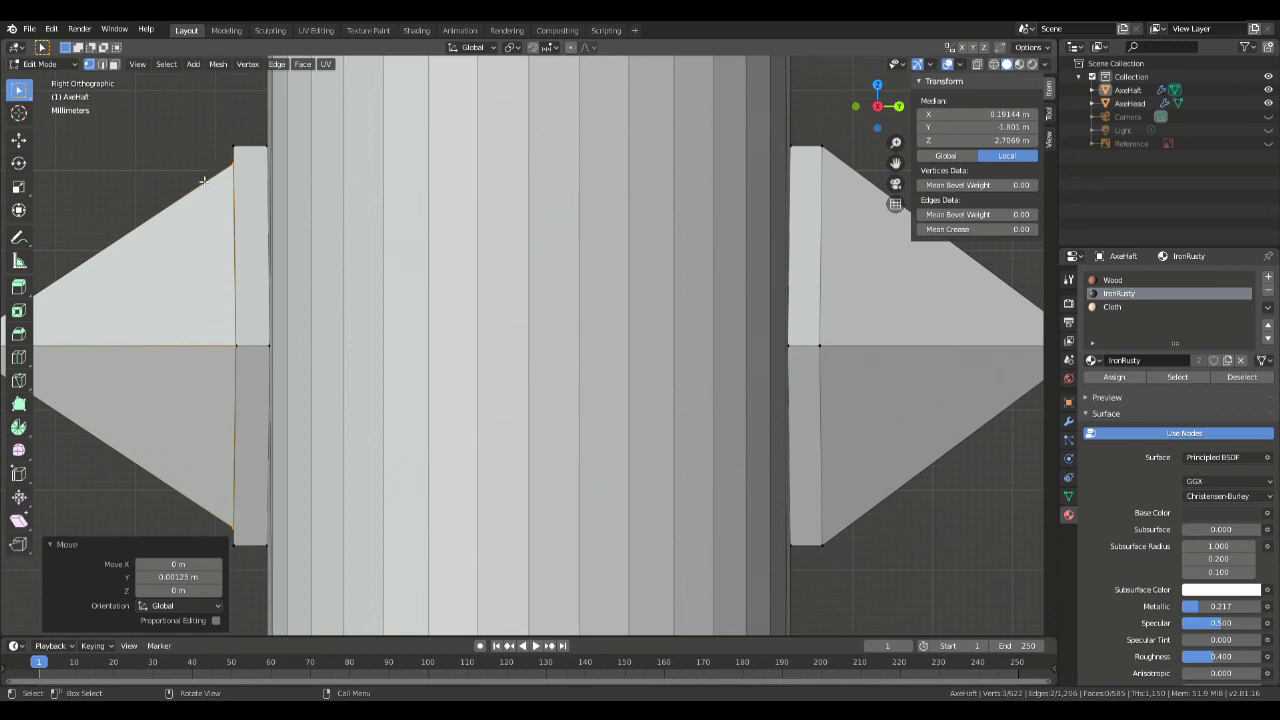
Step: Examine the pointed bottom fitting and both spikes from several angles, selecting the front spike's tip vertex
middle_drag(154, 166, 570, 213)
scroll(590, 300, down, 12)
scroll(590, 320, up, 9)
middle_drag(588, 322, 553, 279)
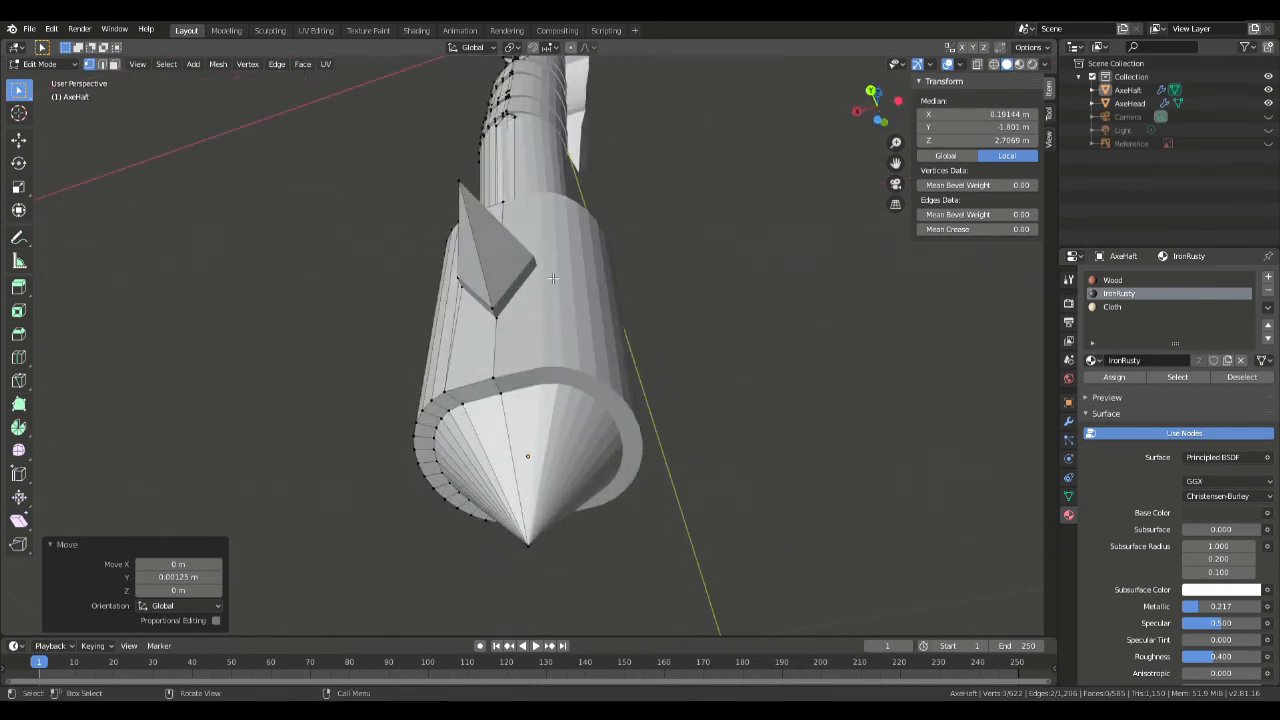
middle_drag(469, 270, 288, 349)
scroll(518, 312, up, 4)
scroll(452, 349, down, 3)
click(289, 337)
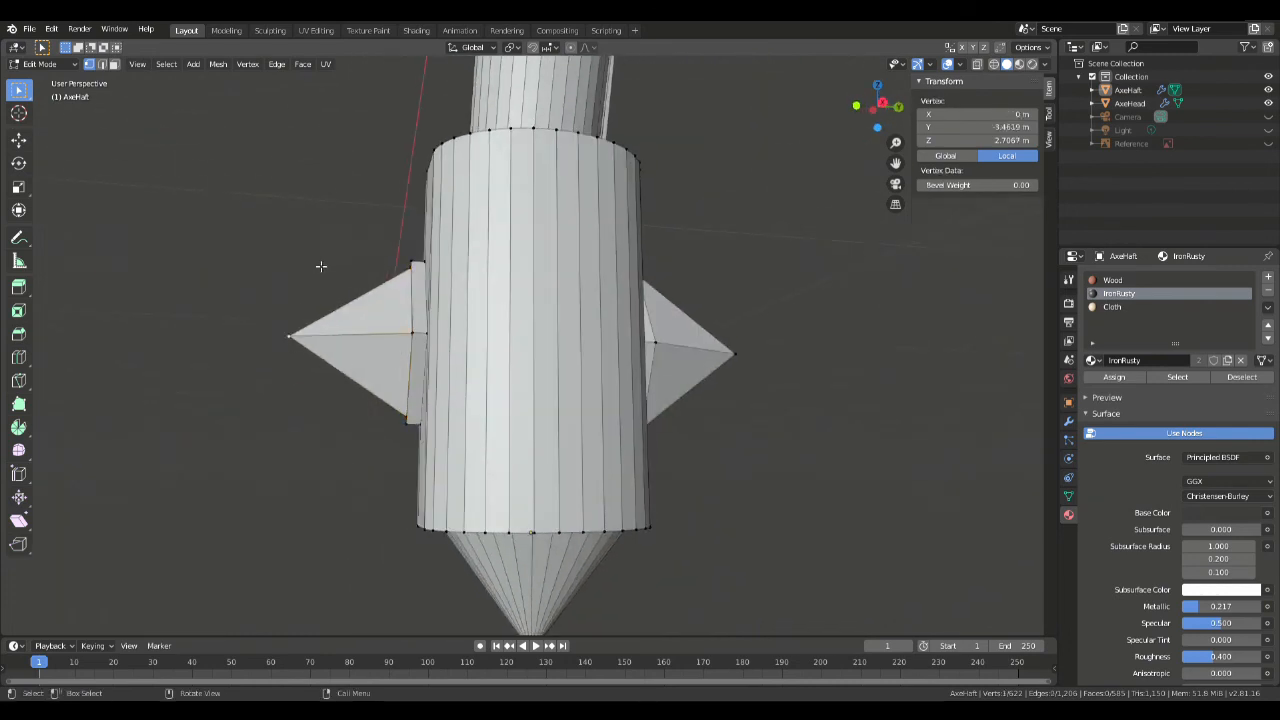
key(KP_3)
scroll(320, 274, down, 5)
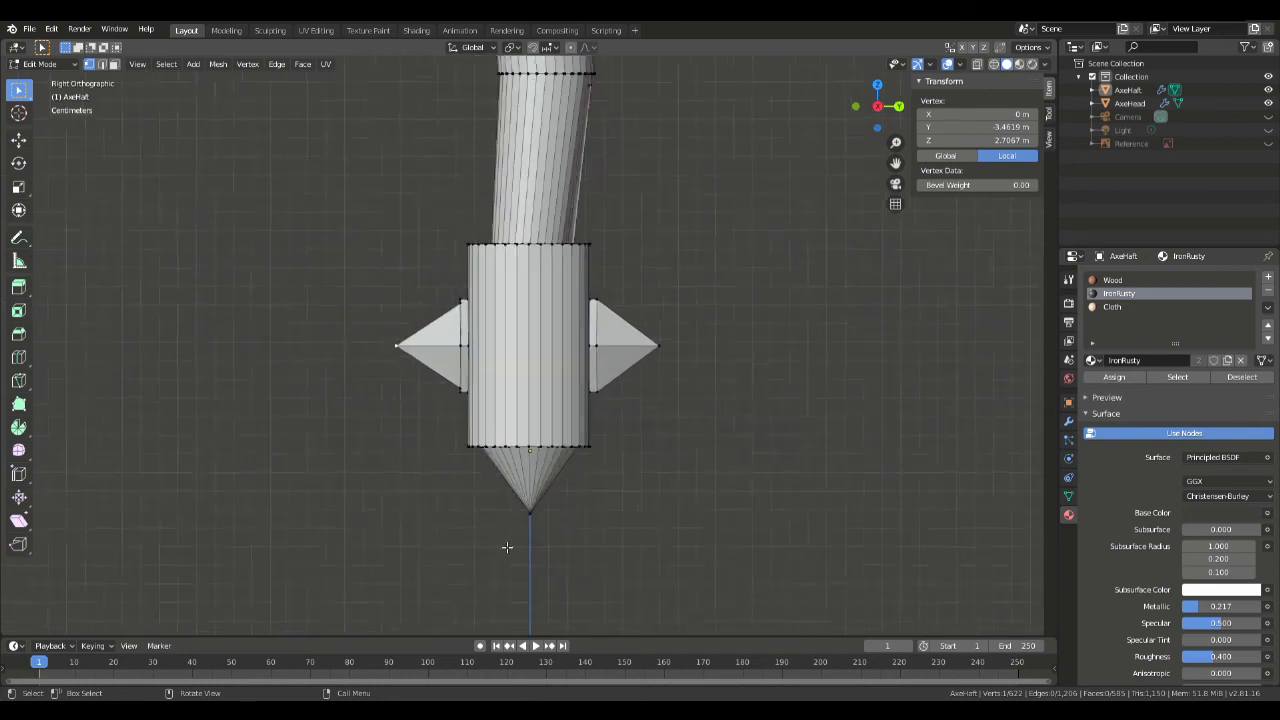
Step: Try scaling the tip vertices of both spikes along Y by about 0.9
scroll(336, 417, up, 3)
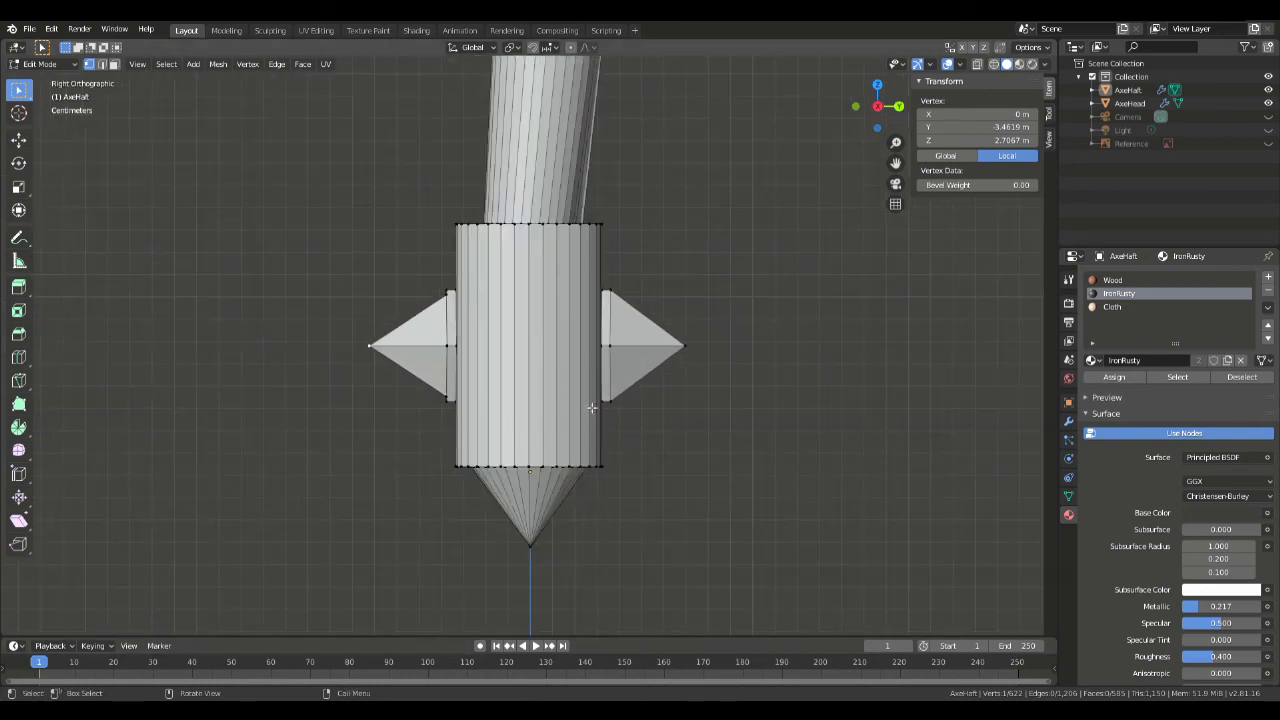
shift+click(683, 345)
key(s)
key(y)
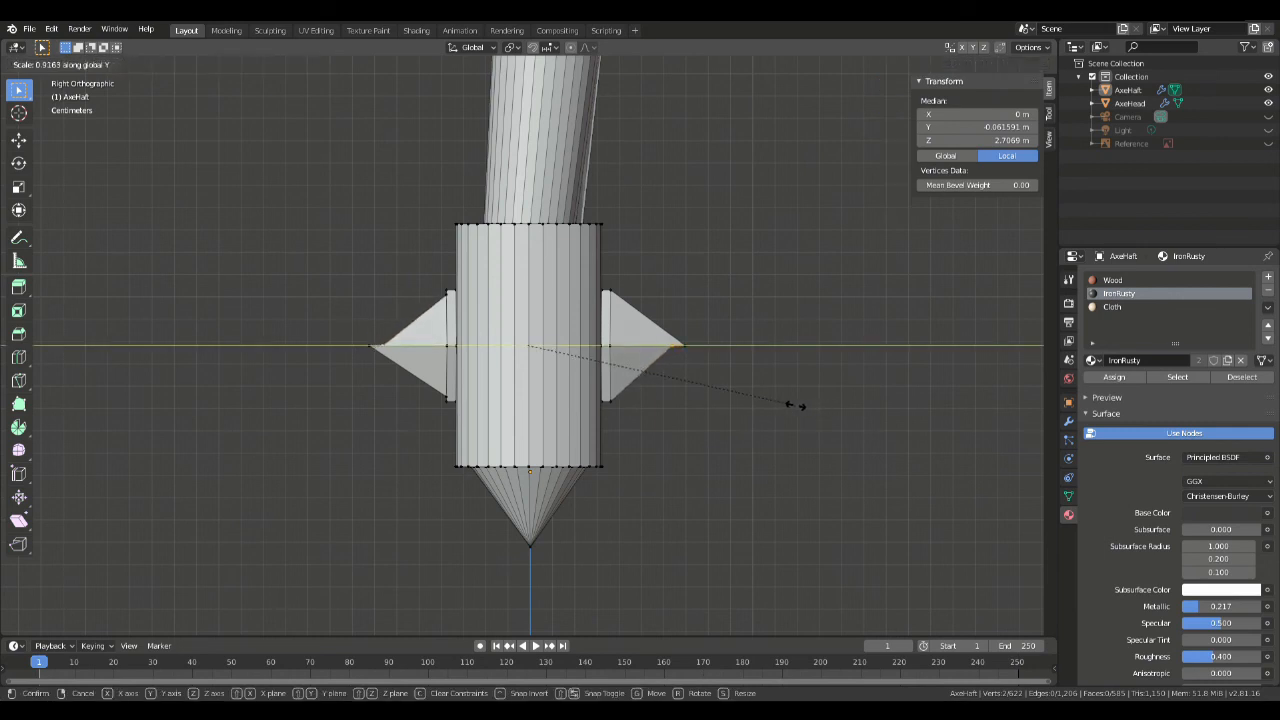
click(790, 405)
Step: Merge two vertices at the front spike's tip at their center
scroll(620, 310, up, 2)
middle_drag(610, 306, 605, 326)
click(259, 422)
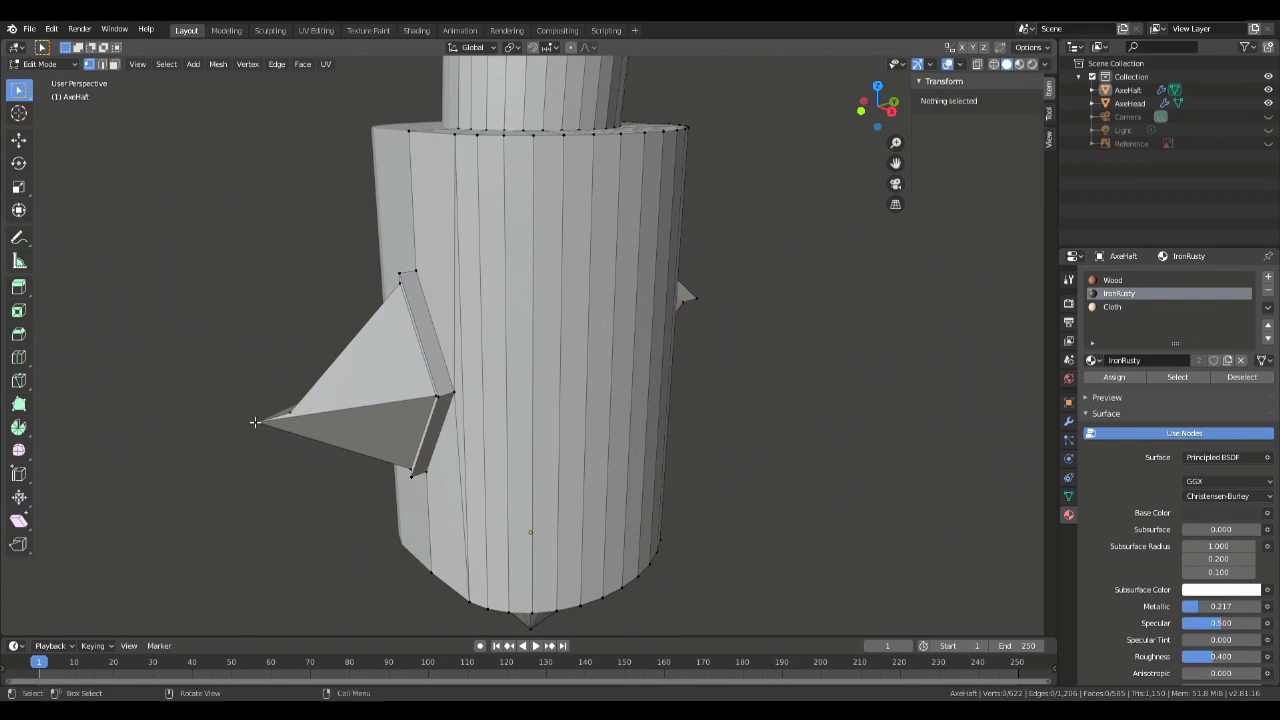
key(g)
right_click(322, 496)
mouse_move(206, 440)
middle_down()
mouse_move(291, 391)
mouse_move(207, 426)
middle_up()
drag(197, 362, 292, 437)
drag(200, 337, 272, 412)
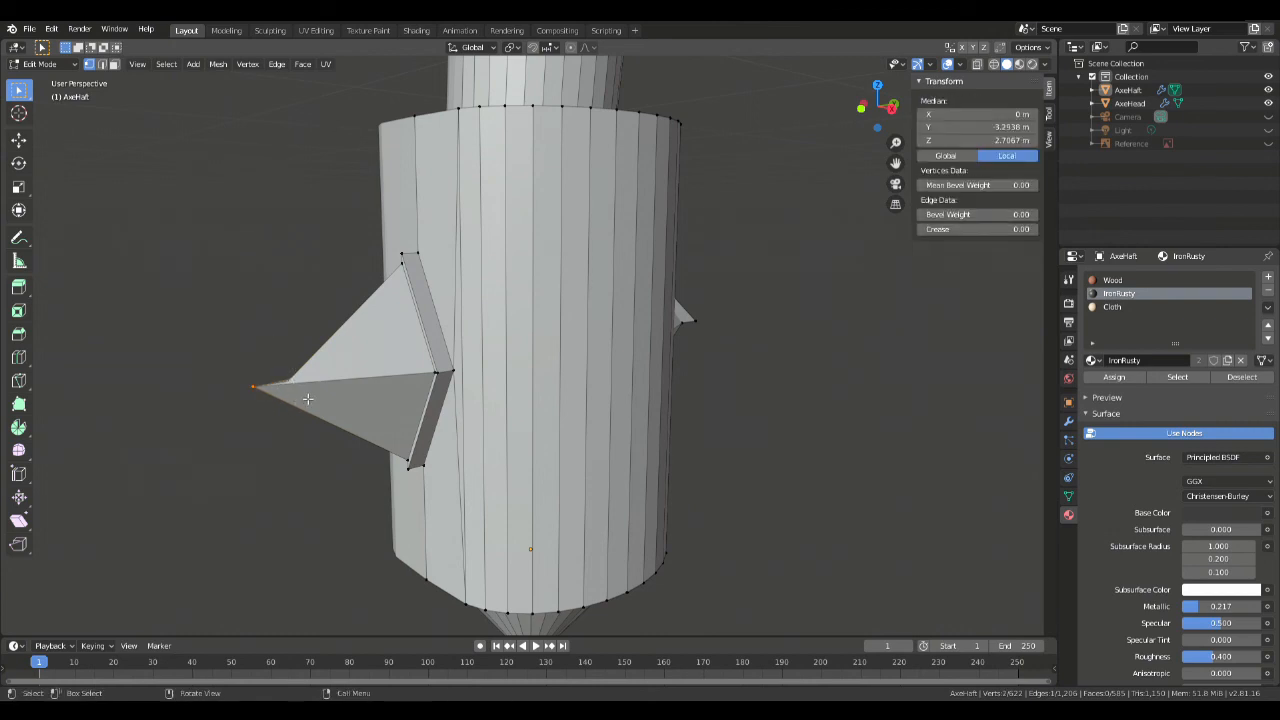
key(m)
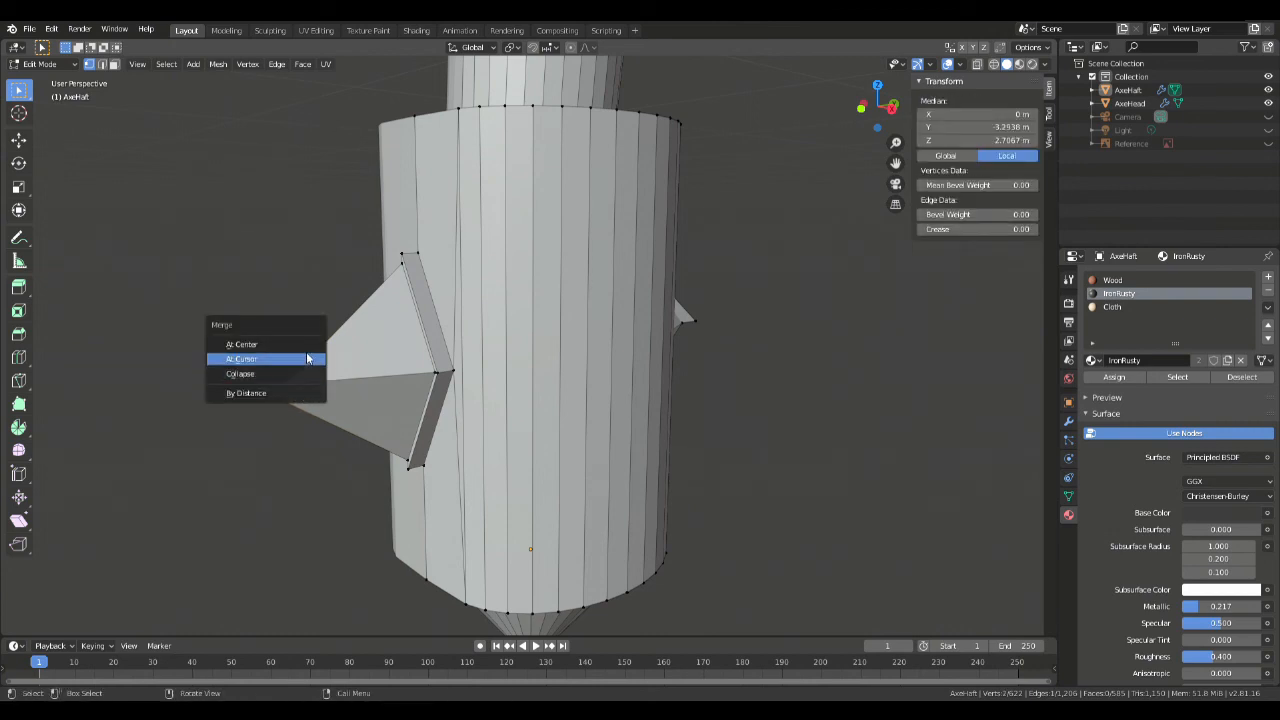
click(312, 347)
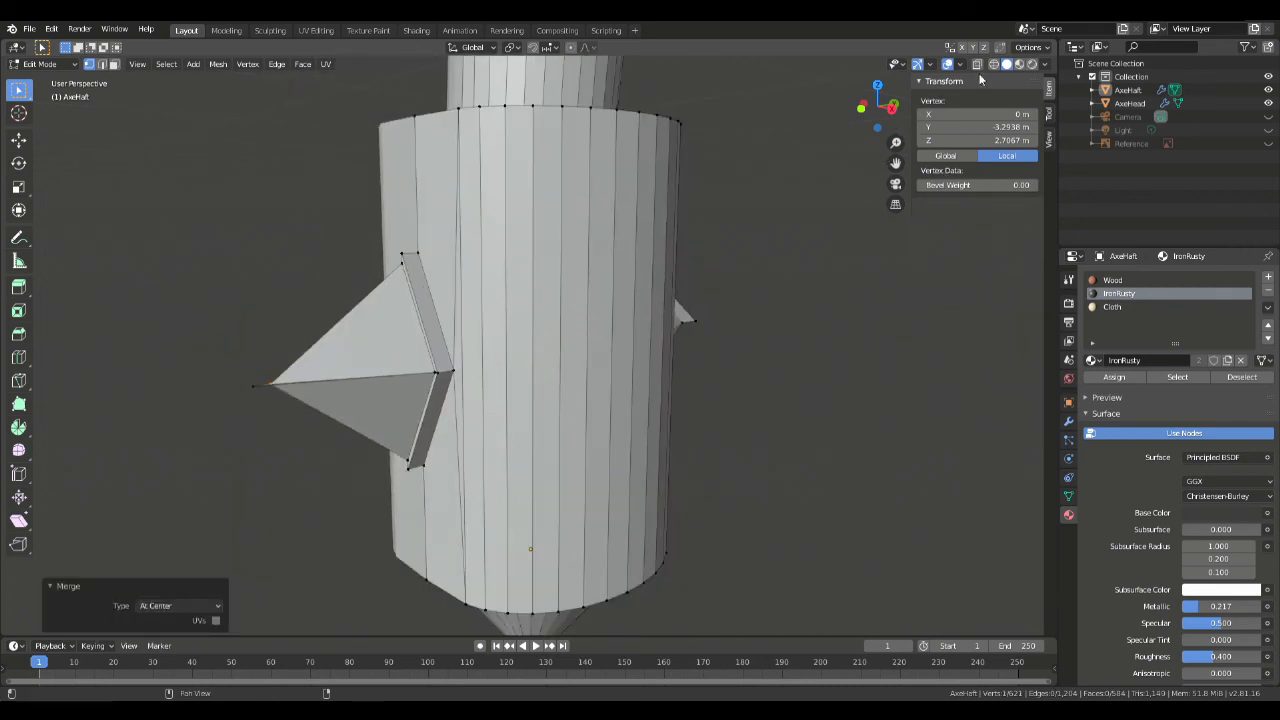
Step: Show the mesh in wireframe and select all vertices around the front spike's tip to check for duplicates
key(alt+z)
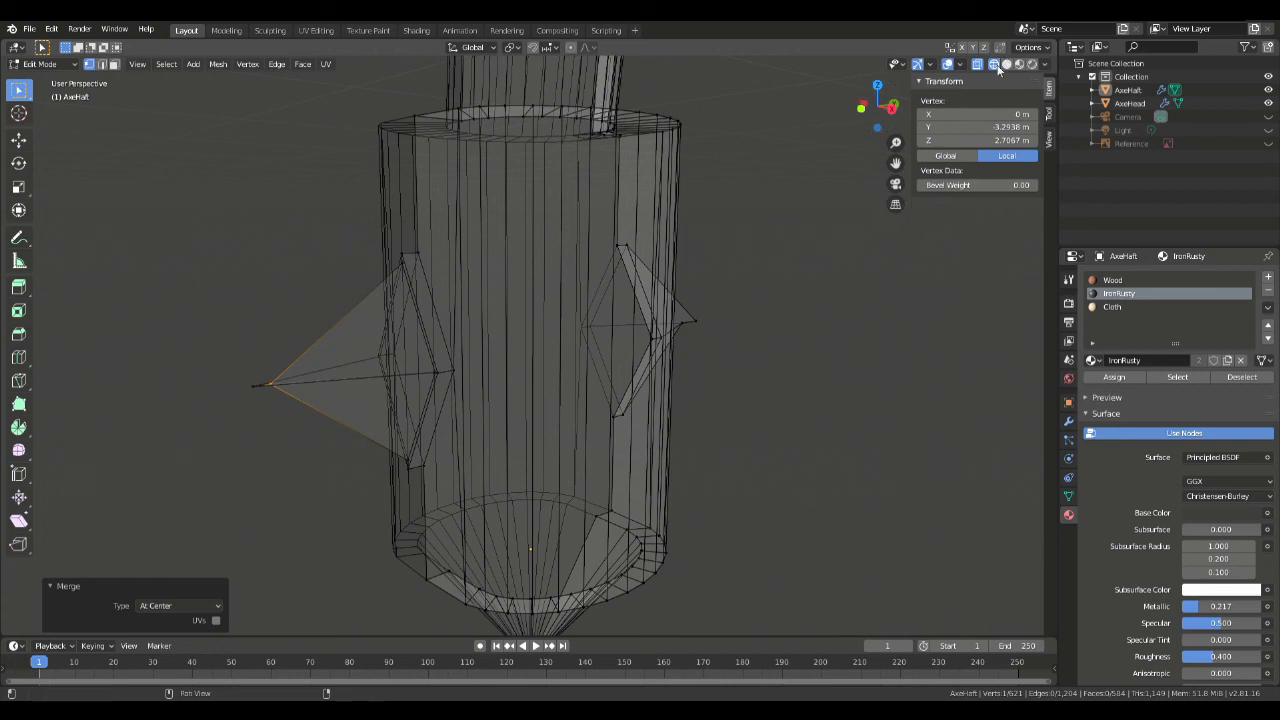
drag(193, 342, 294, 429)
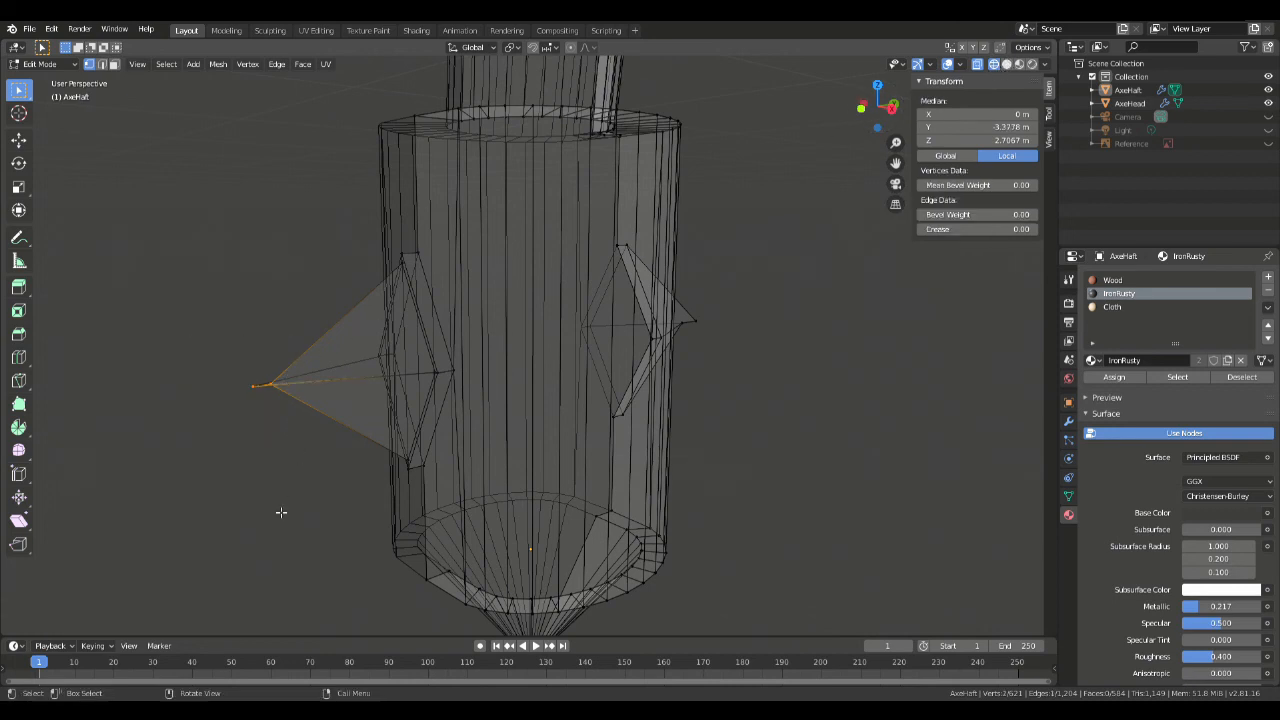
middle_drag(341, 361, 326, 354)
Step: Undo the front tip's merge and the Y scaling of both spike tips
key(ctrl+z)
key(ctrl+z)
key(ctrl+z)
key(ctrl+z)
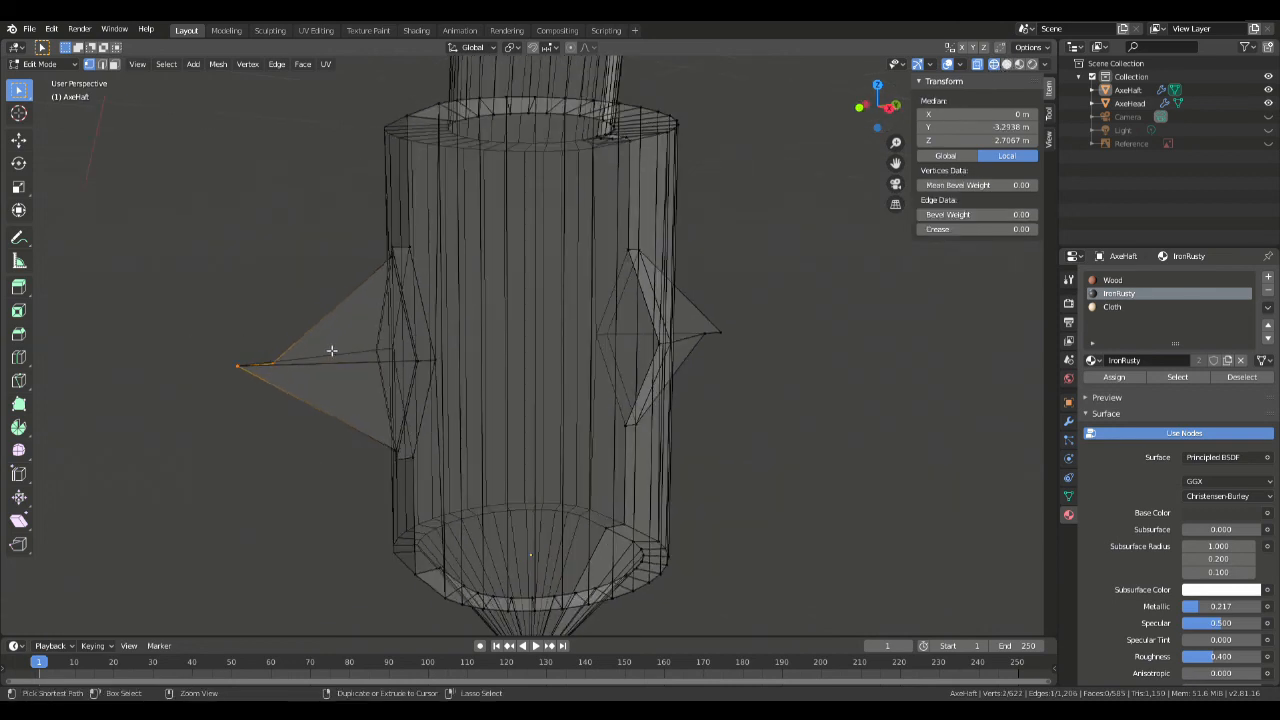
key(ctrl+z)
key(ctrl+z)
key(ctrl+z)
key(ctrl+z)
key(ctrl+z)
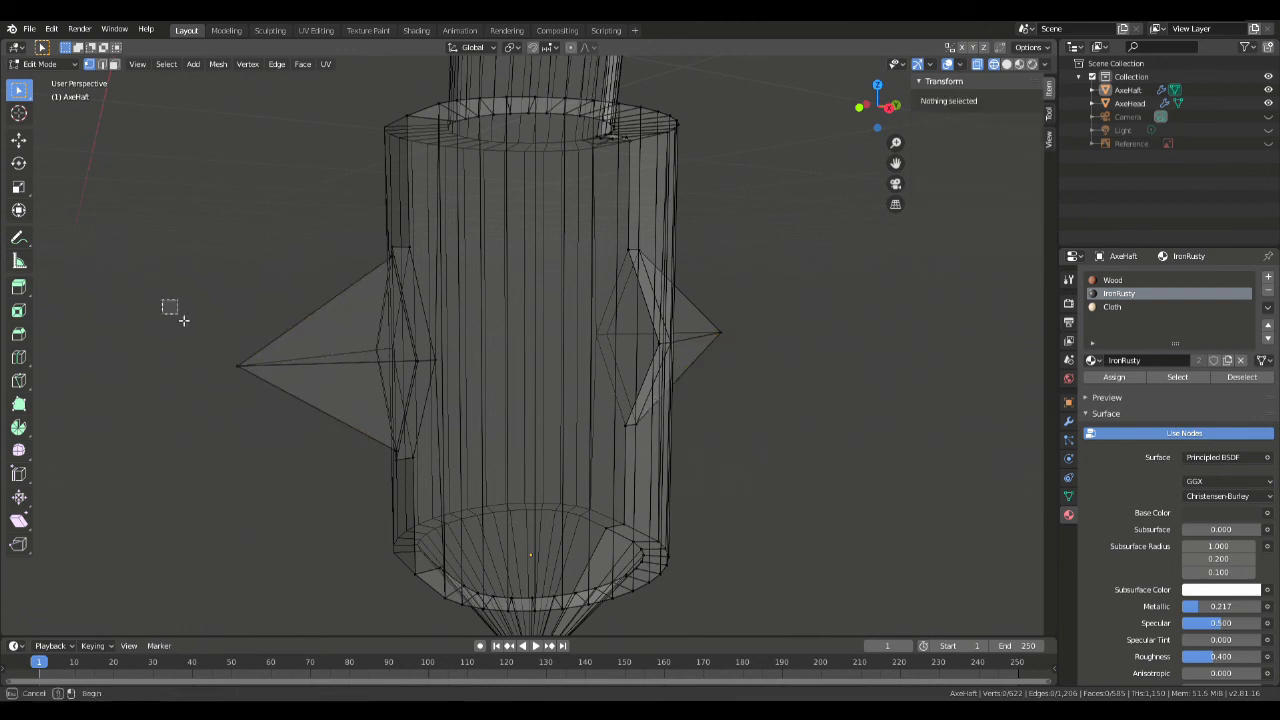
Step: Merge the overlapping vertices at both spike tips by distance, using a merge distance of 0.0001 m
drag(166, 303, 290, 430)
middle_drag(833, 427, 779, 427)
shift+click(797, 346)
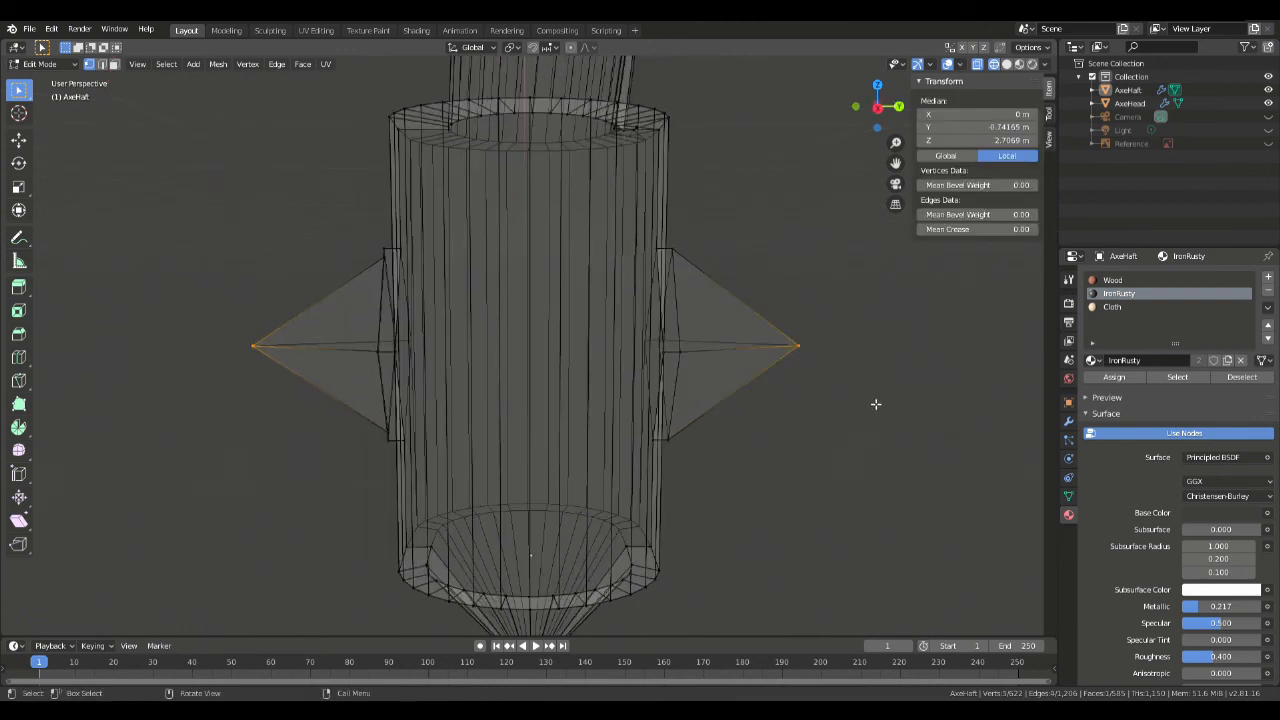
key(m)
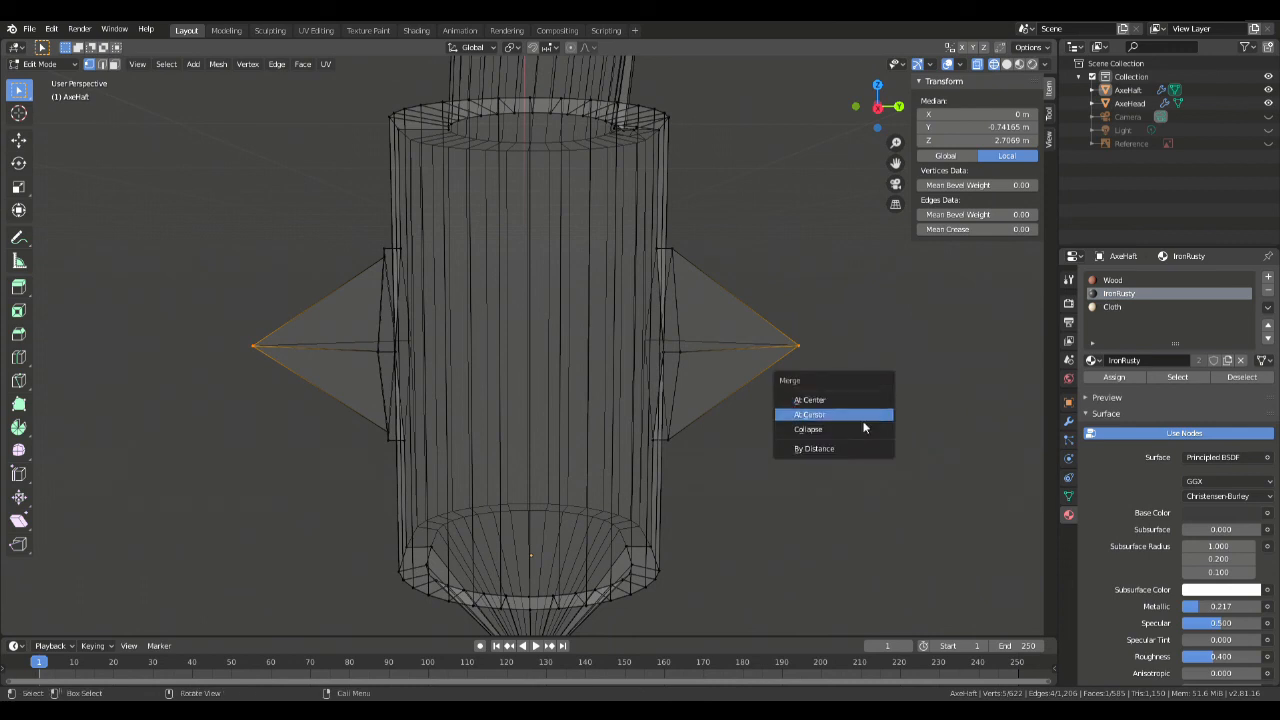
click(857, 452)
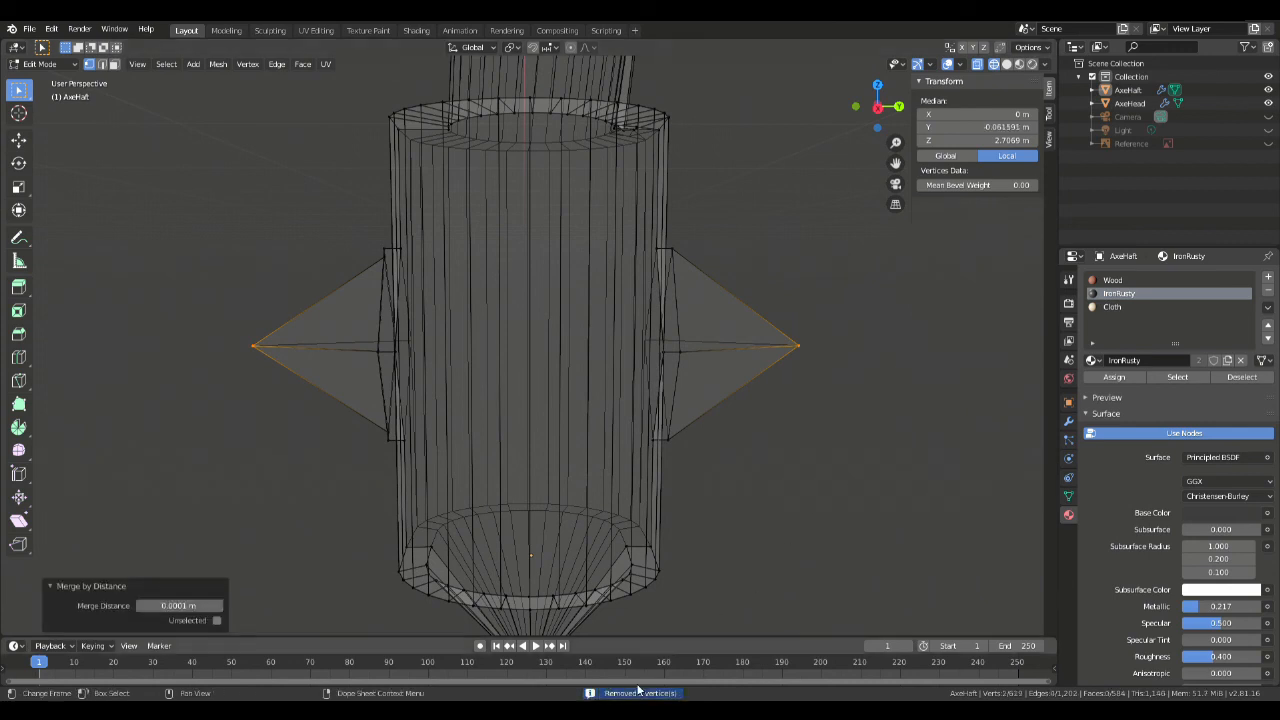
click(763, 545)
click(253, 346)
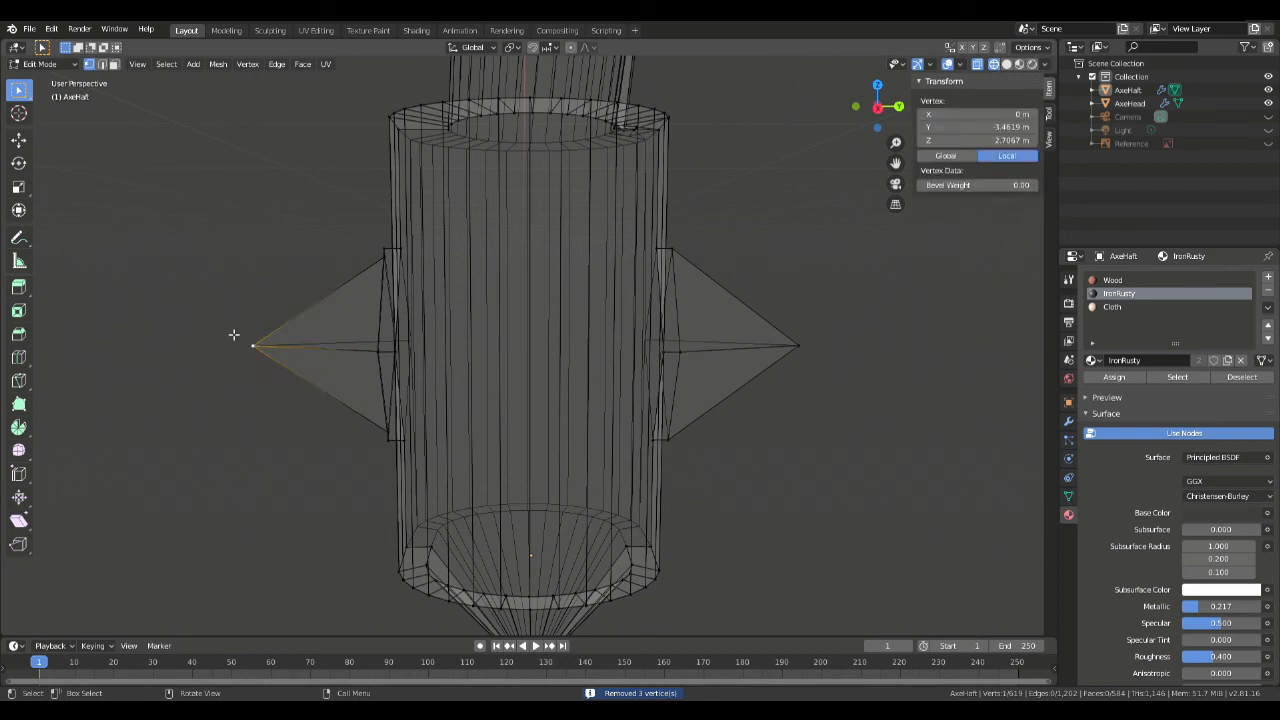
key(g)
key(Escape)
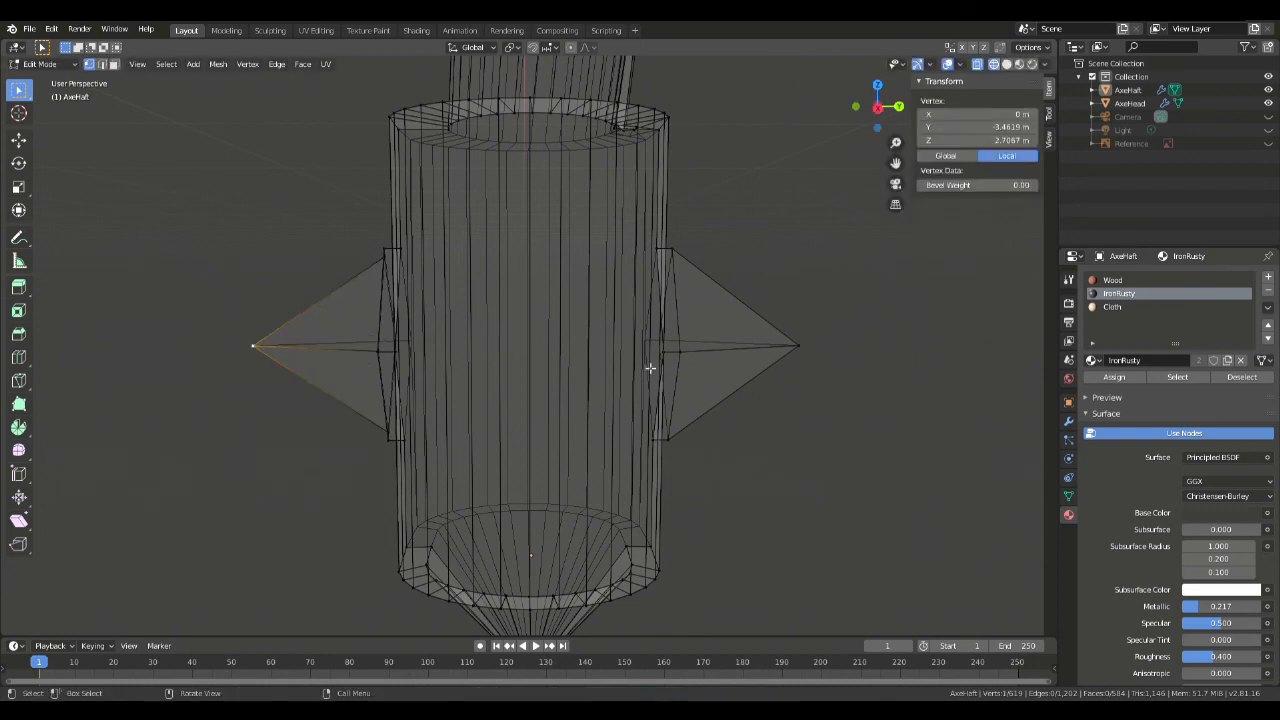
Step: Scale the tip vertices of both spikes along Y by about 0.795 to shorten the spikes
click(365, 392)
click(253, 346)
shift+click(798, 346)
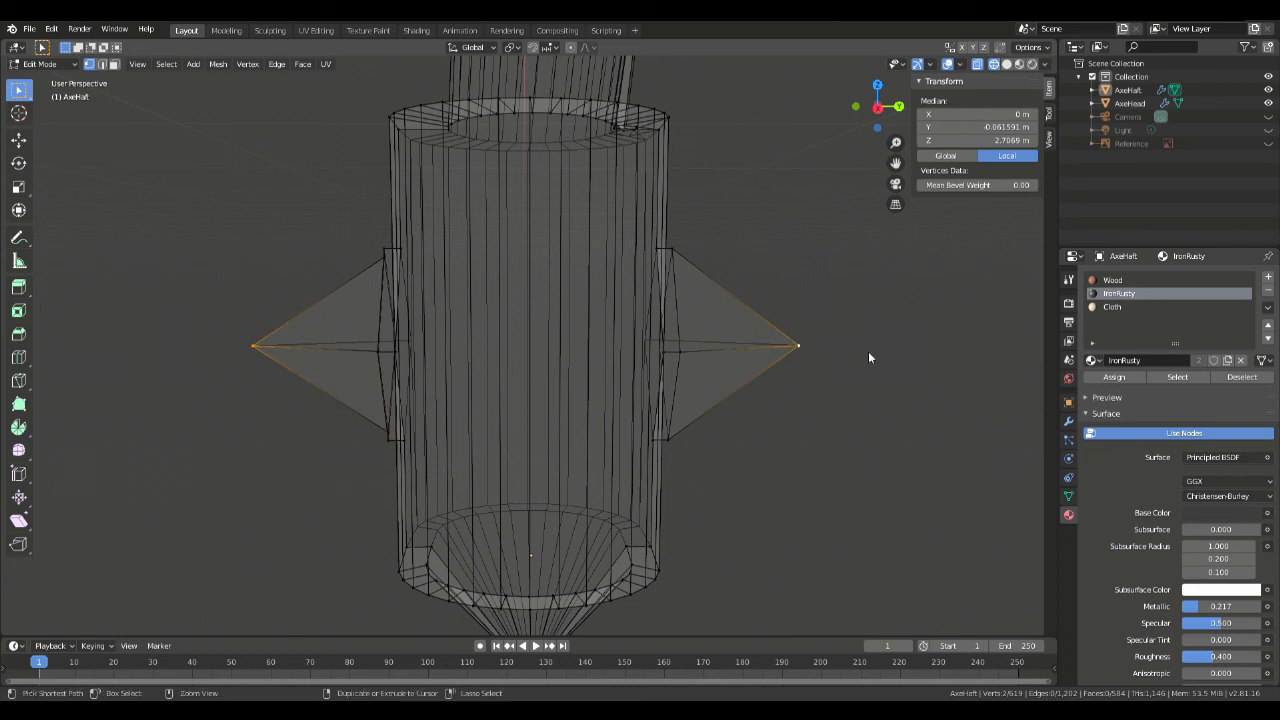
key(s)
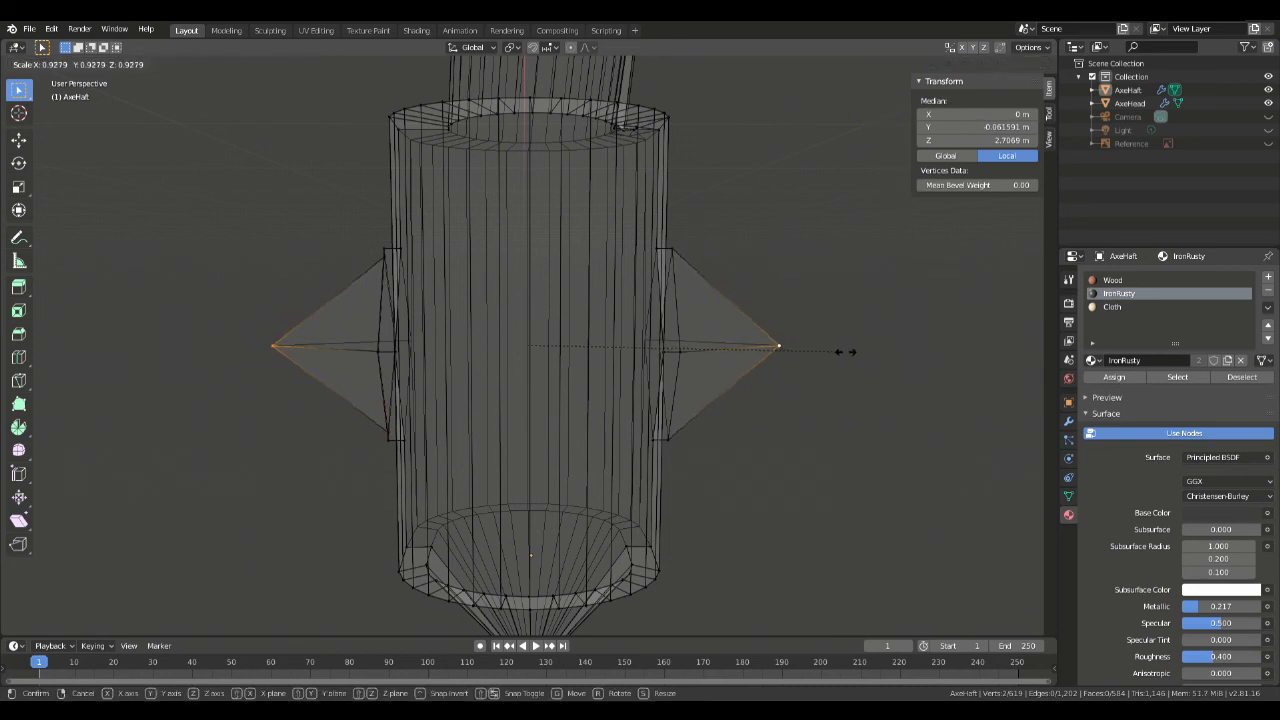
key(y)
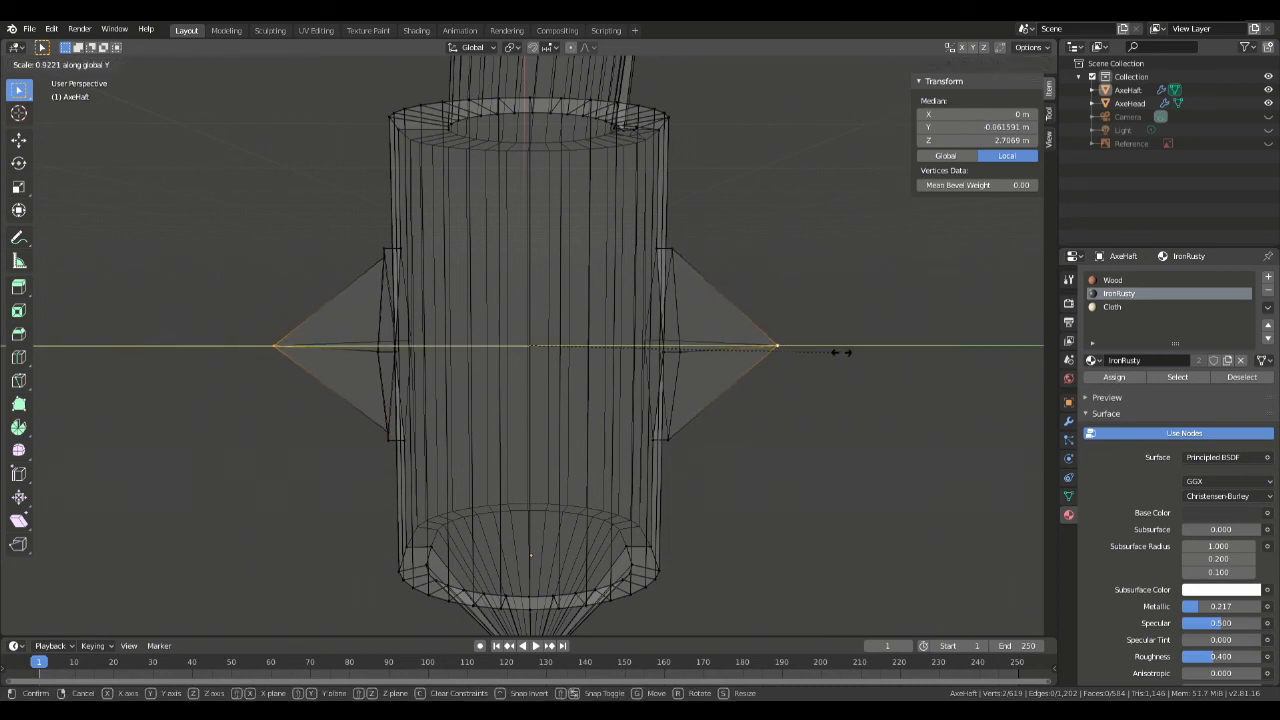
click(797, 356)
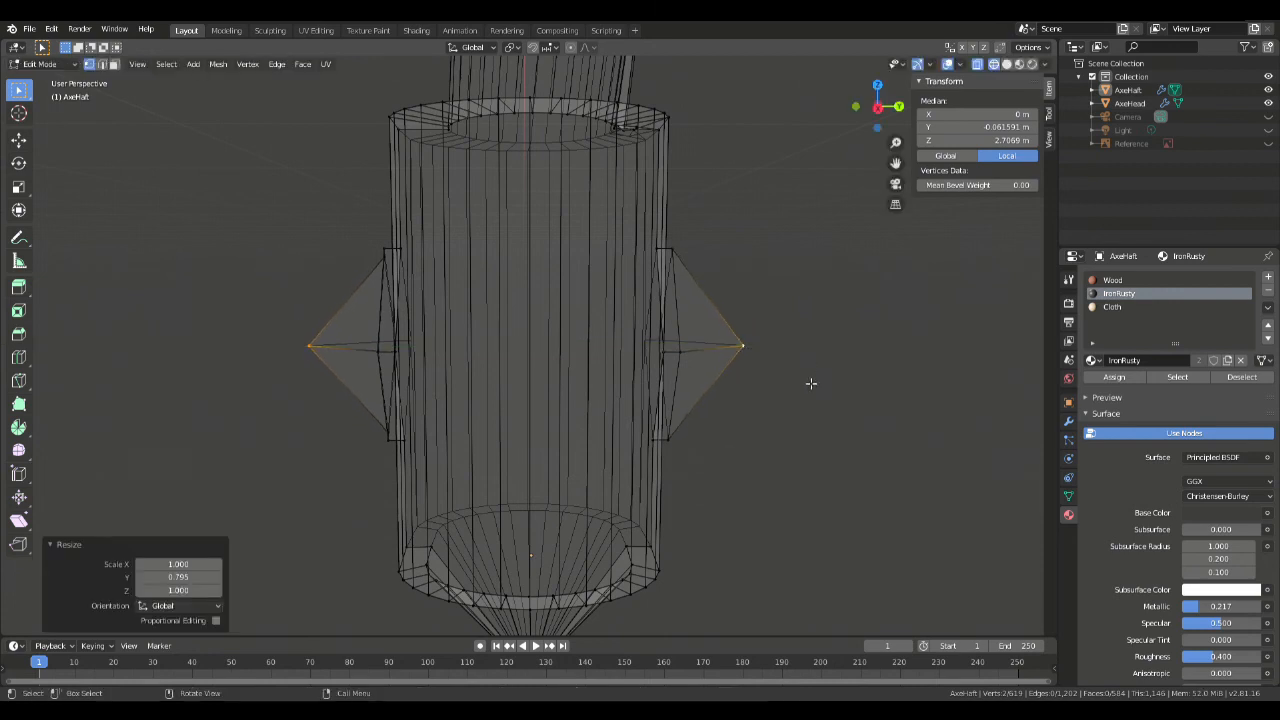
Step: Switch to material preview shading and examine the shape of both shortened spikes from several angles
click(808, 394)
middle_drag(808, 408, 846, 414)
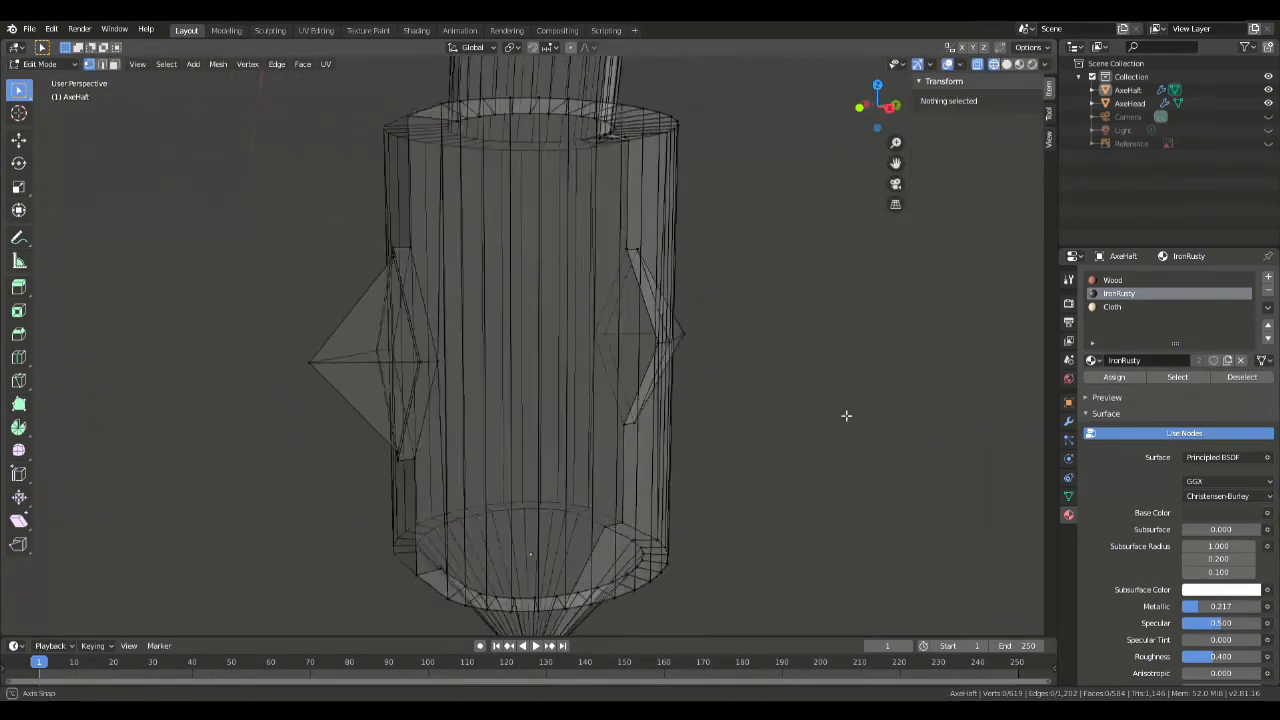
scroll(517, 365, up, 3)
scroll(356, 384, down, 3)
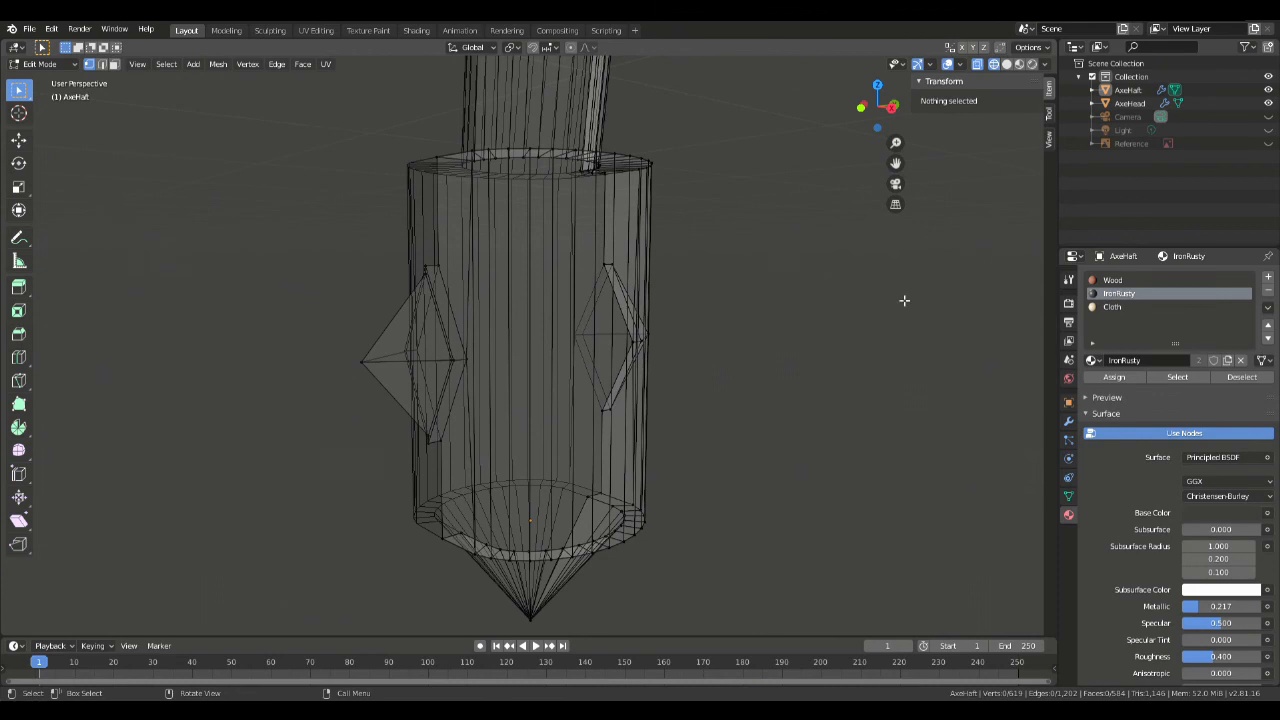
click(1019, 65)
mouse_move(662, 284)
middle_down()
mouse_move(883, 294)
mouse_move(507, 287)
mouse_move(620, 287)
middle_up()
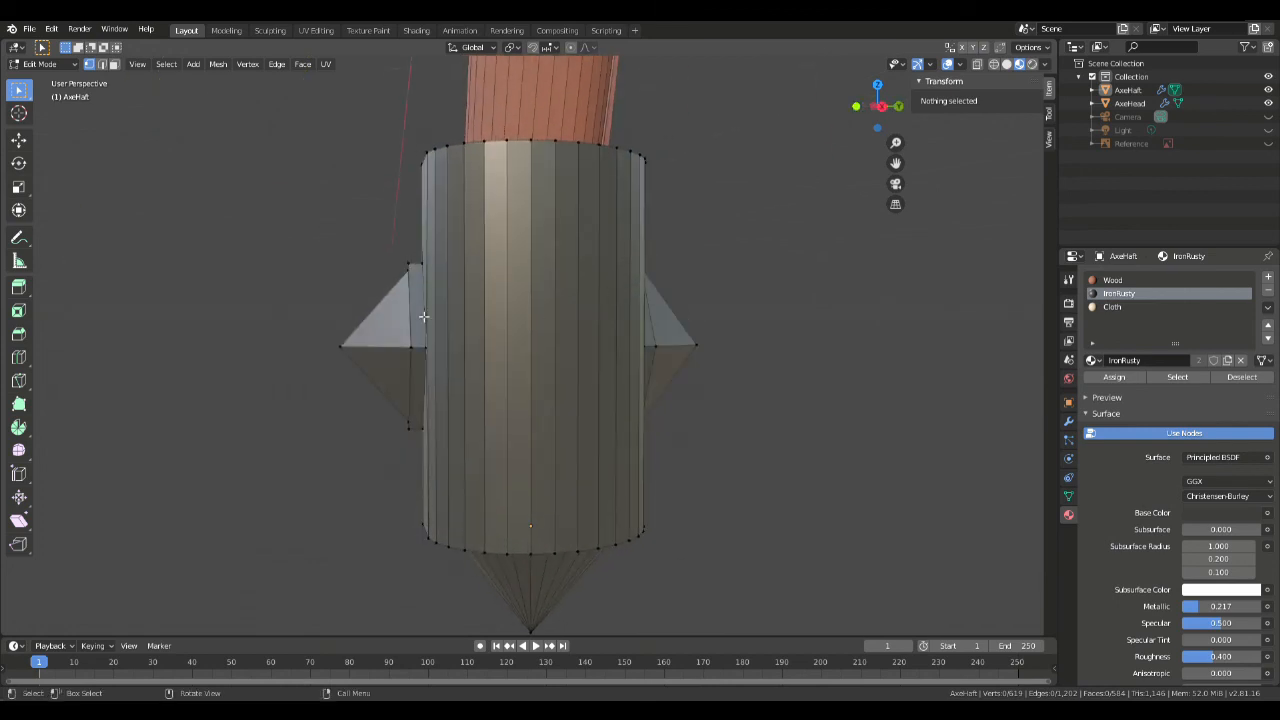
mouse_move(651, 352)
middle_down()
mouse_move(783, 371)
mouse_move(801, 360)
middle_up()
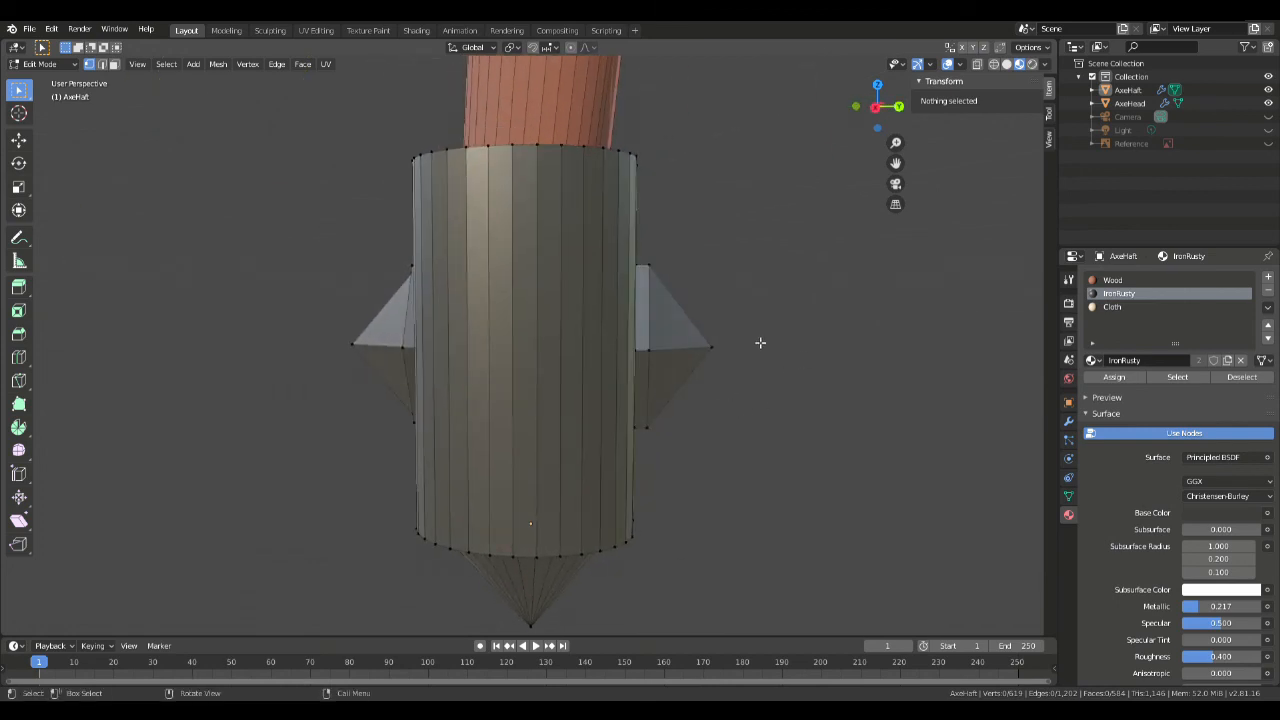
Step: Add one loop cut around the rear spike's base rim and slide it to a factor of about -0.671
key(1)
key(ctrl+r)
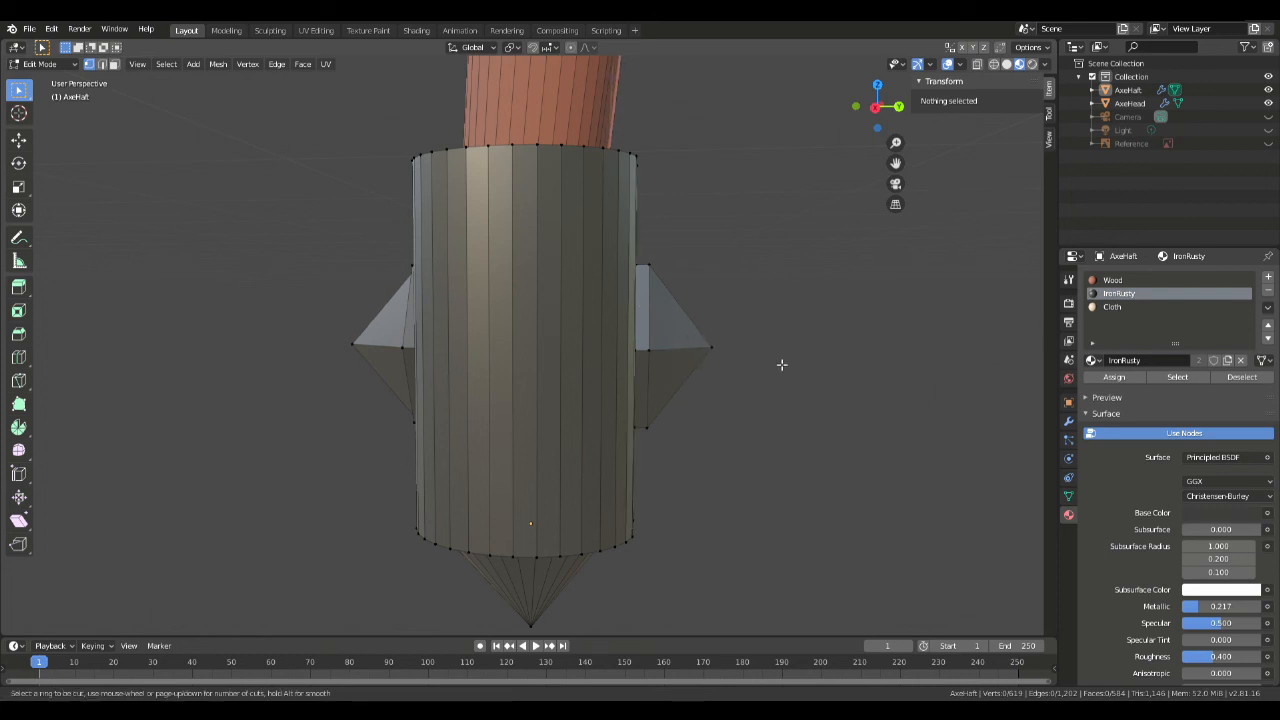
middle_drag(826, 363, 771, 360)
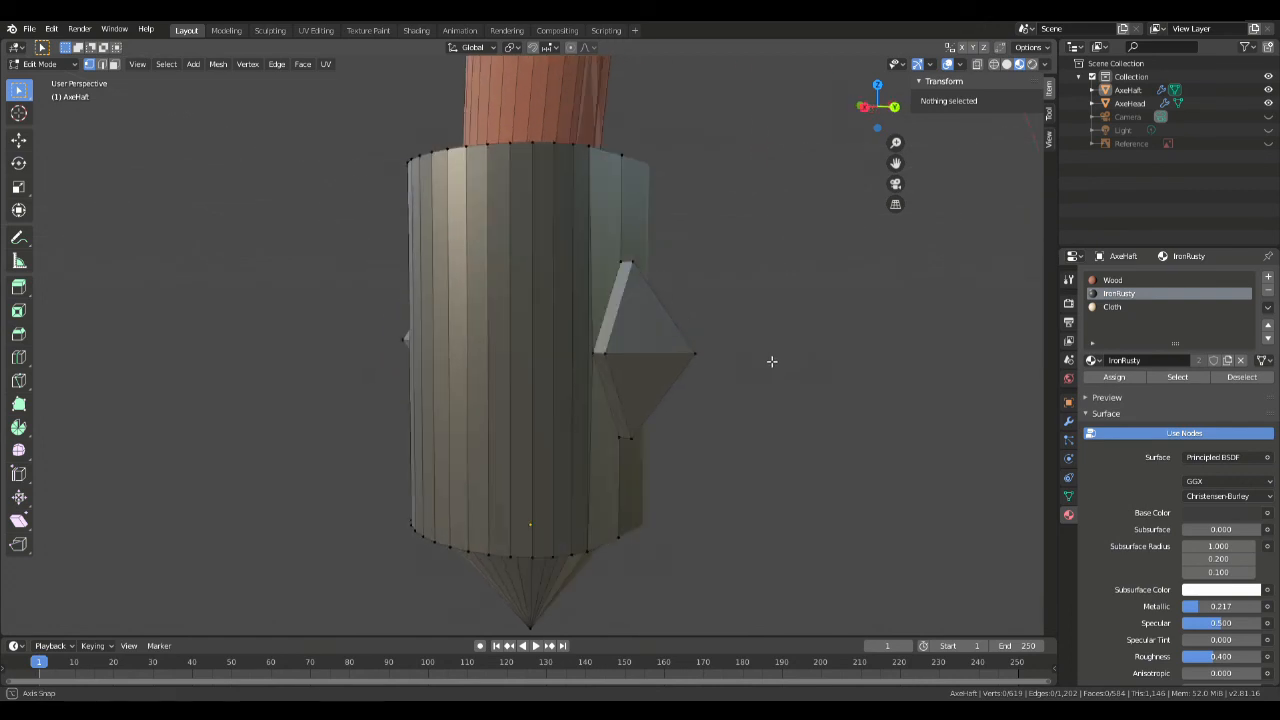
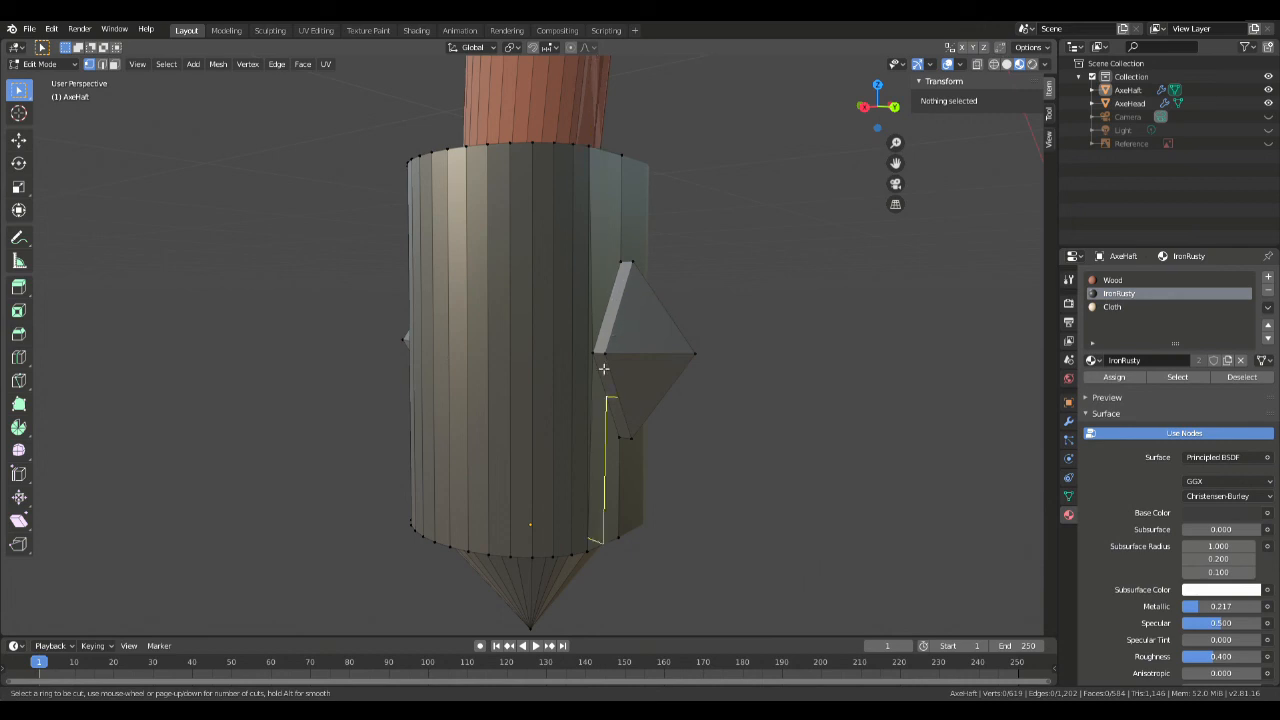
drag(603, 357, 598, 352)
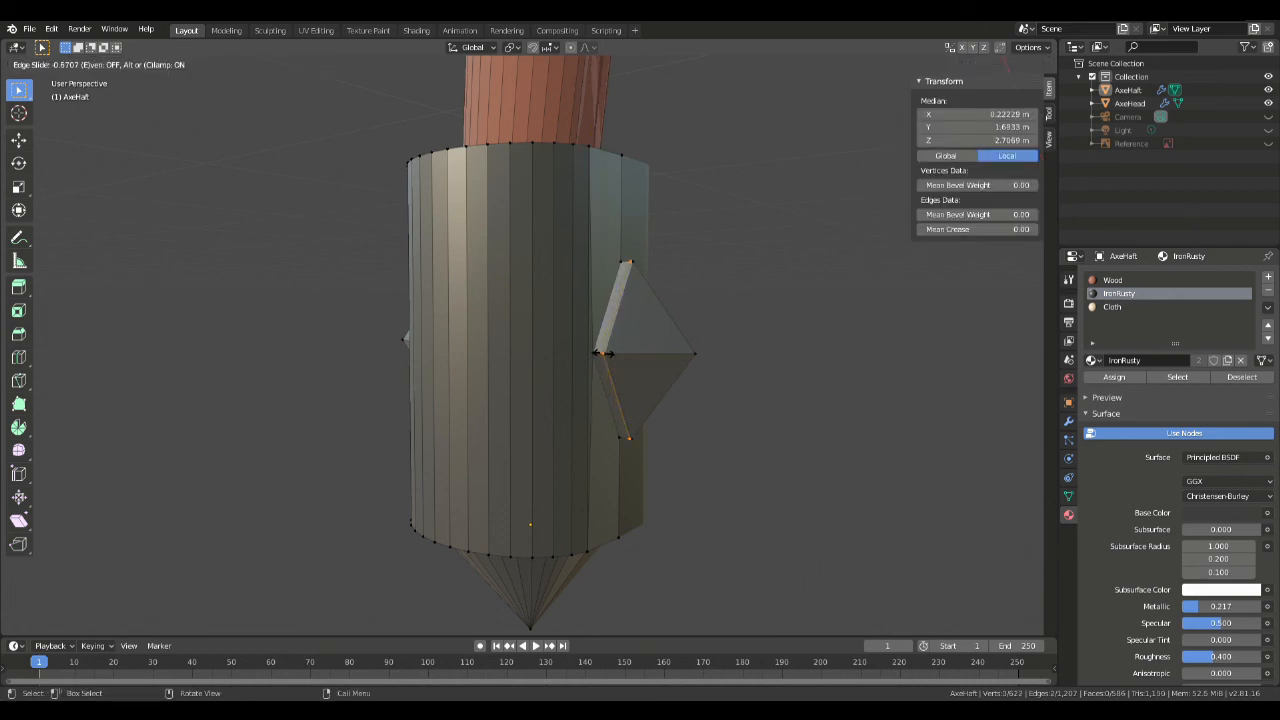
click(603, 353)
Step: Move the edge loop where the rear spike's cone meets its base rim about 0.0004 m along Y toward the tip
scroll(674, 360, up, 3)
scroll(765, 352, down, 2)
middle_drag(763, 369, 790, 334)
key(KP_1)
key(KP_3)
scroll(942, 293, up, 3)
shift+middle_drag(838, 360, 670, 313)
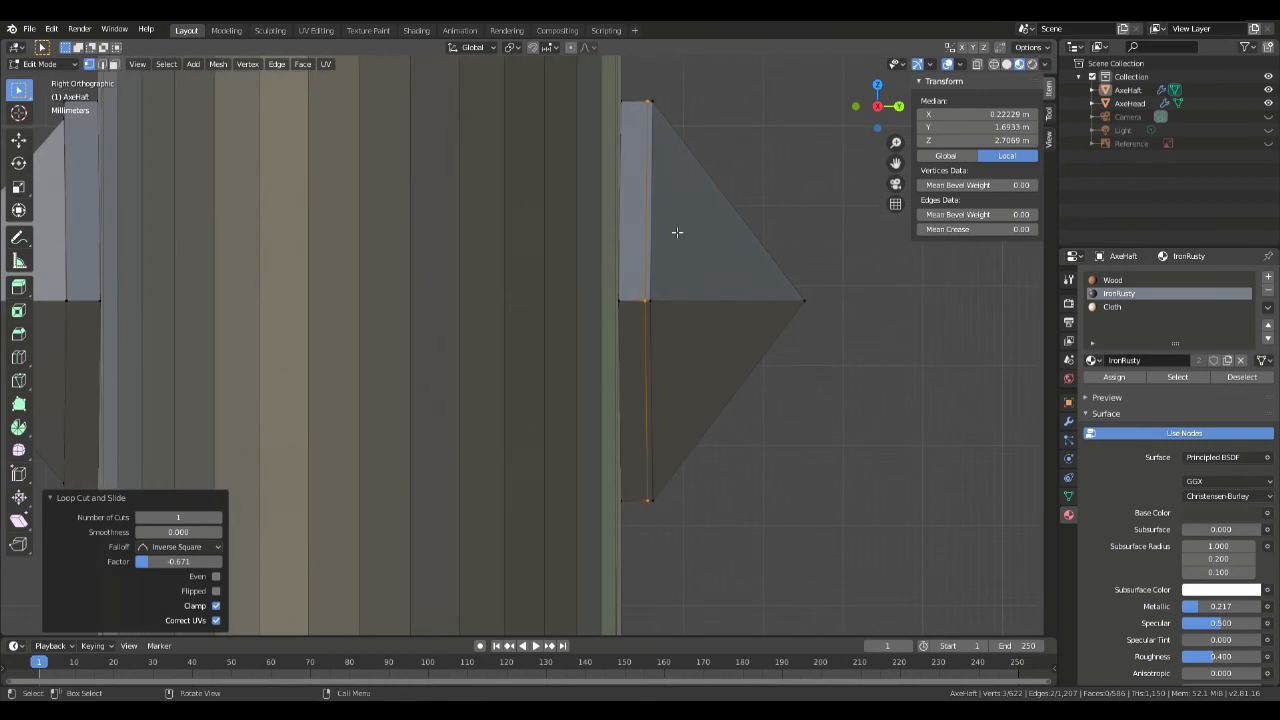
key(alt+a)
drag(685, 86, 656, 532)
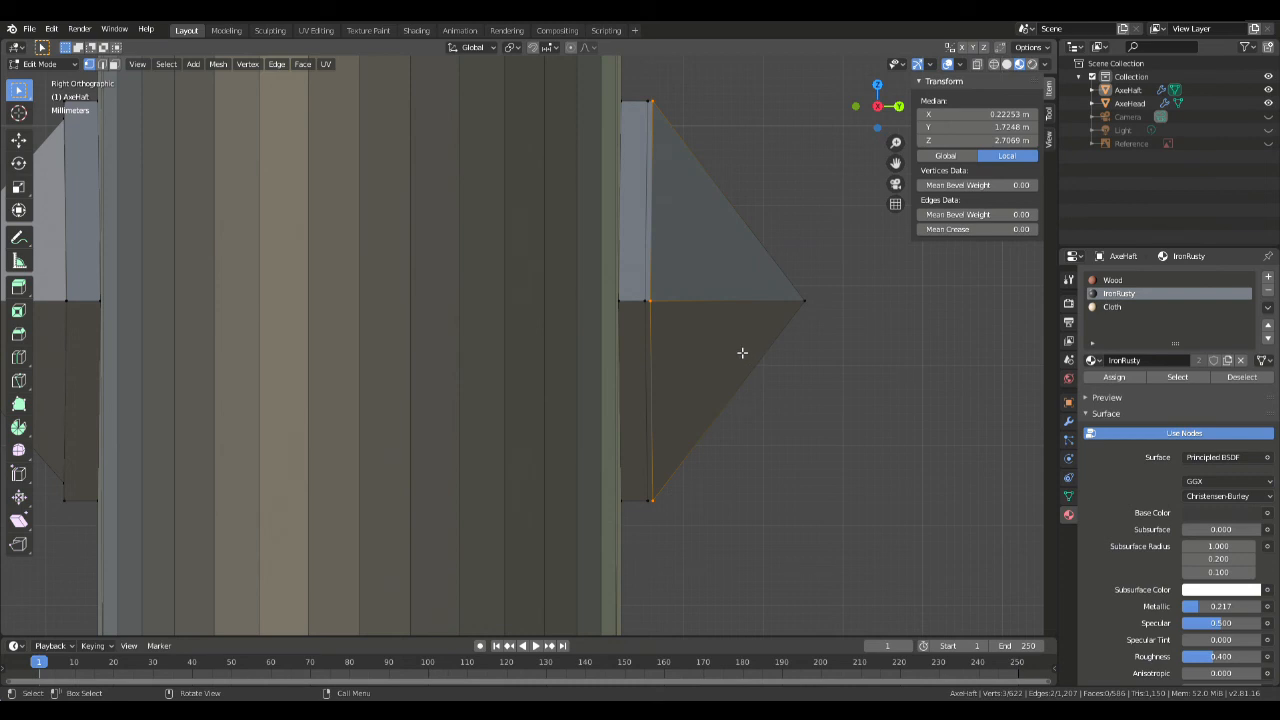
key(g)
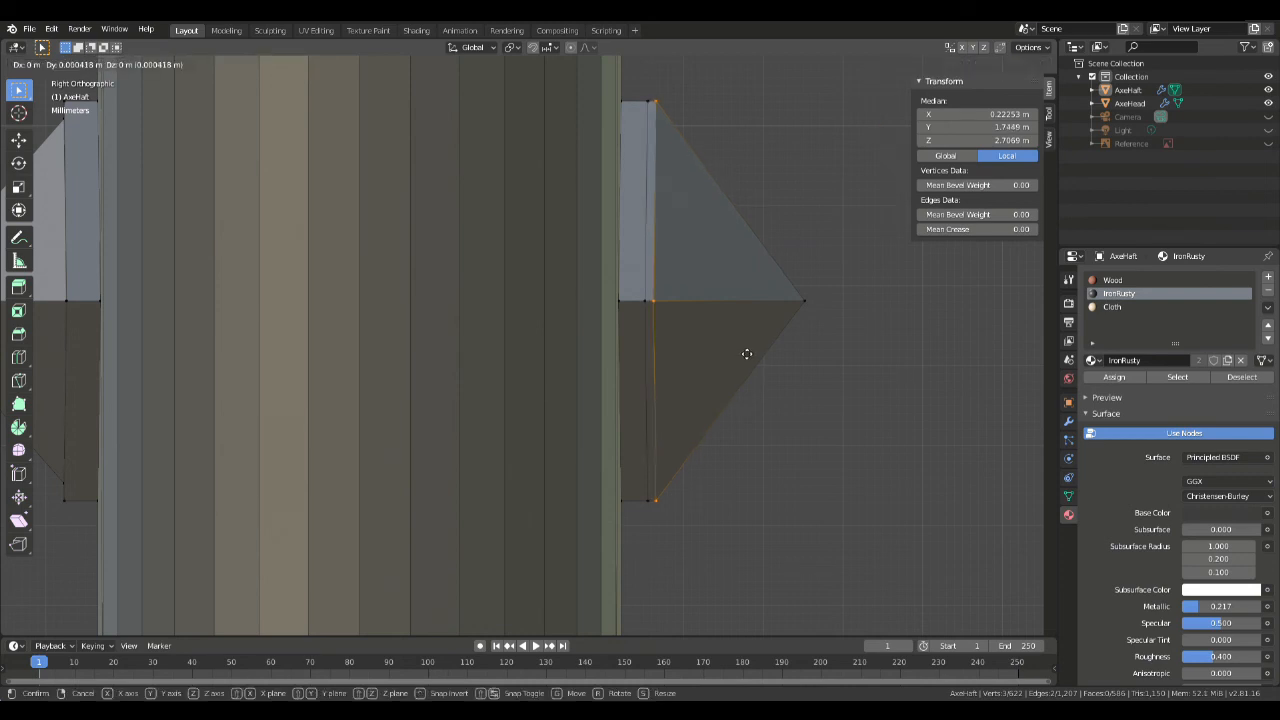
click(747, 353)
Step: Edge-slide the rear spike's newly cut loop along its base rim by a factor of about -0.593
drag(658, 529, 628, 96)
key(g)
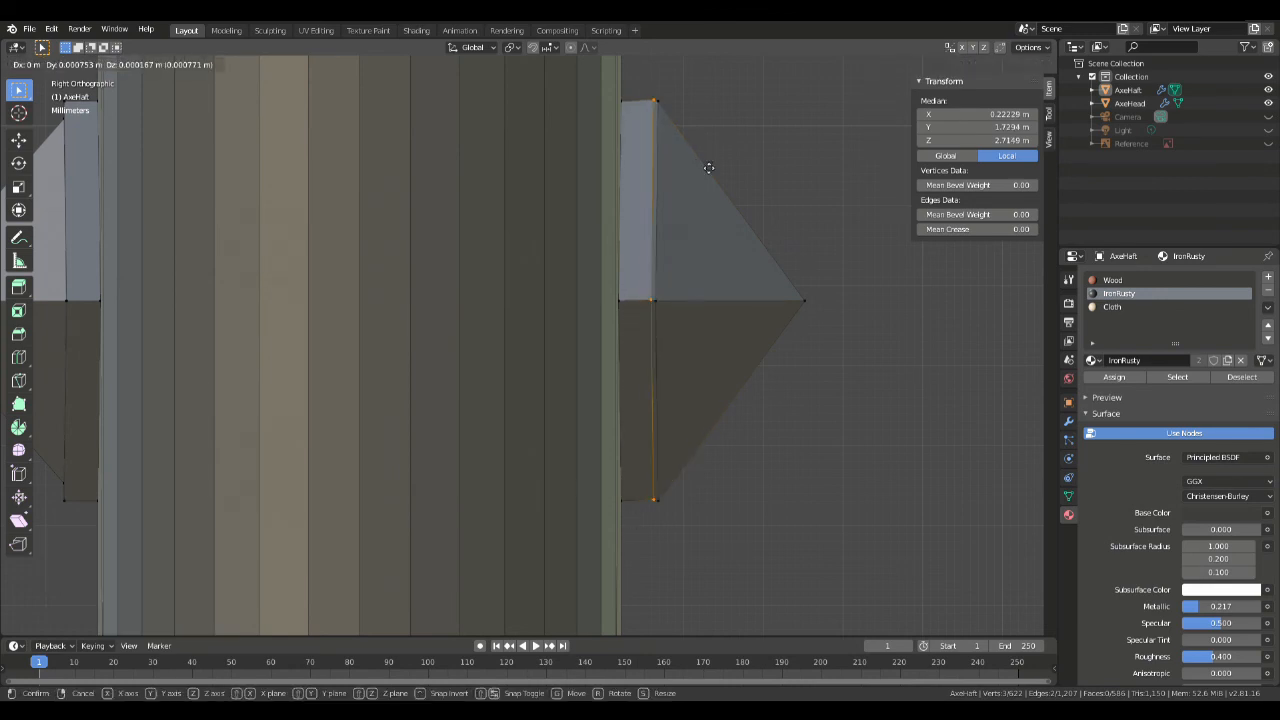
key(g)
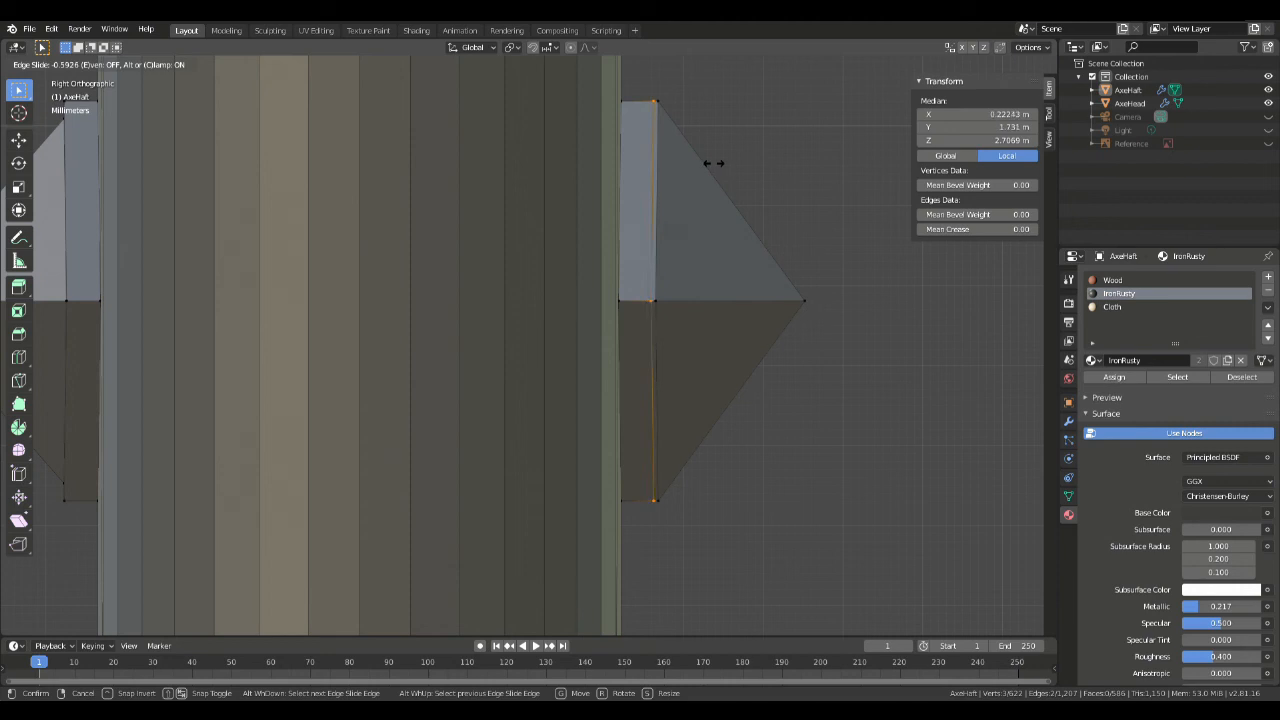
click(713, 163)
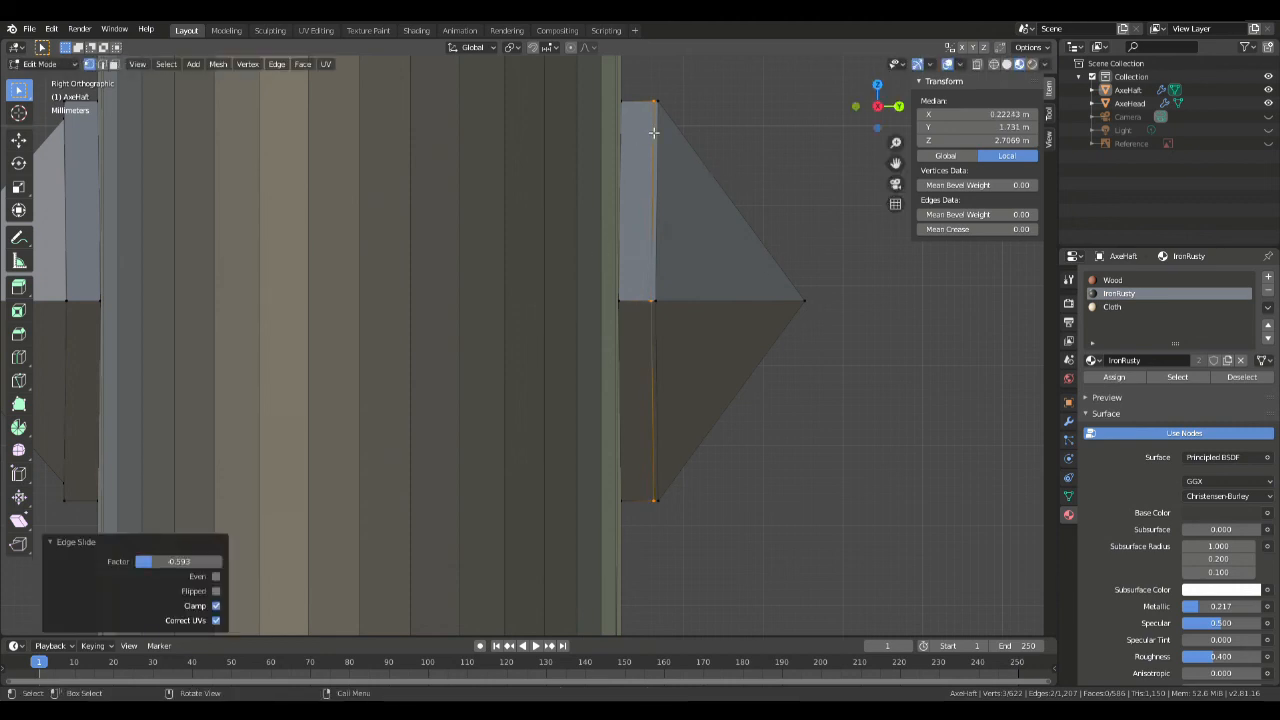
Step: Scale the rear spike's cone base loop to about 0.932 in X and Z, leaving Y unscaled
click(709, 543)
drag(711, 540, 660, 77)
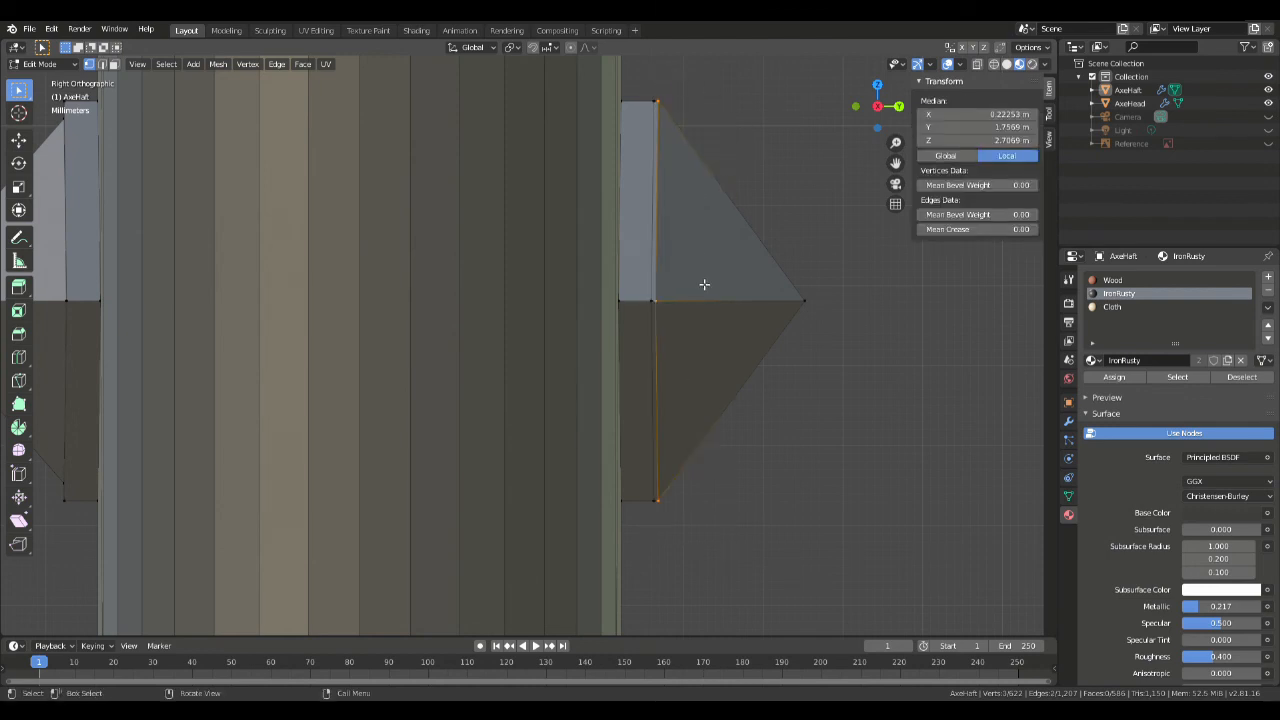
key(s)
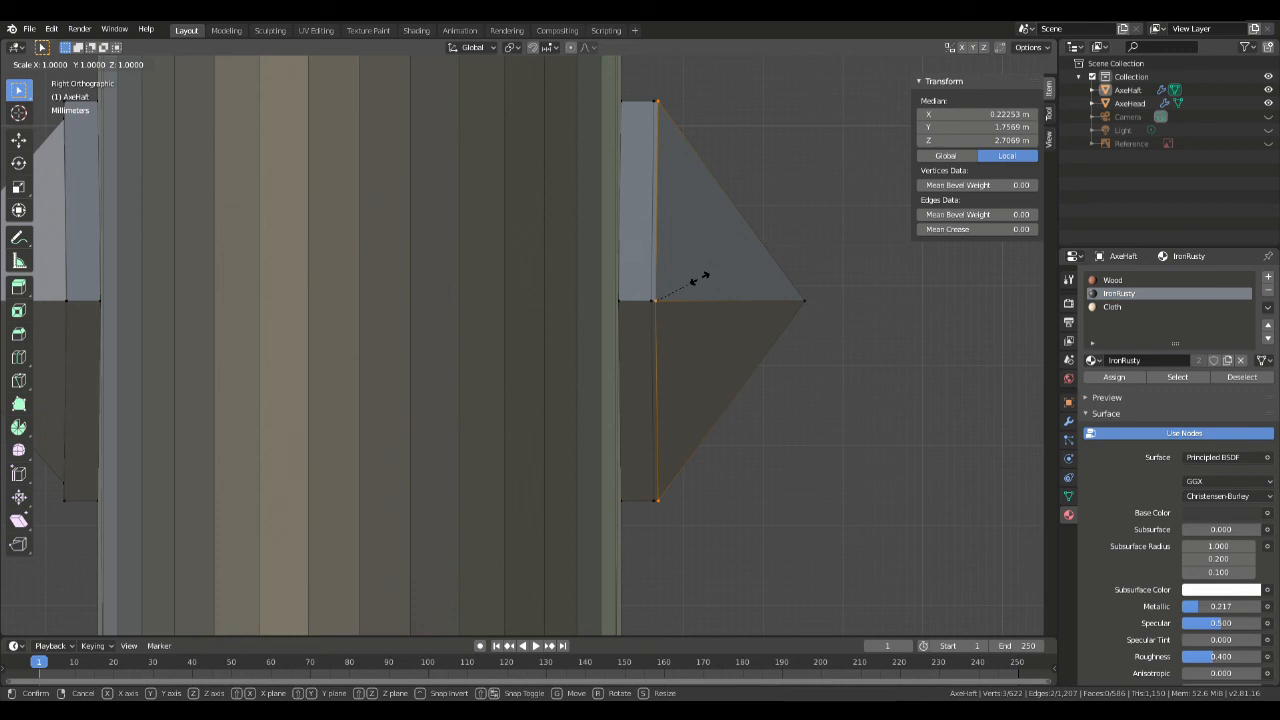
key(y)
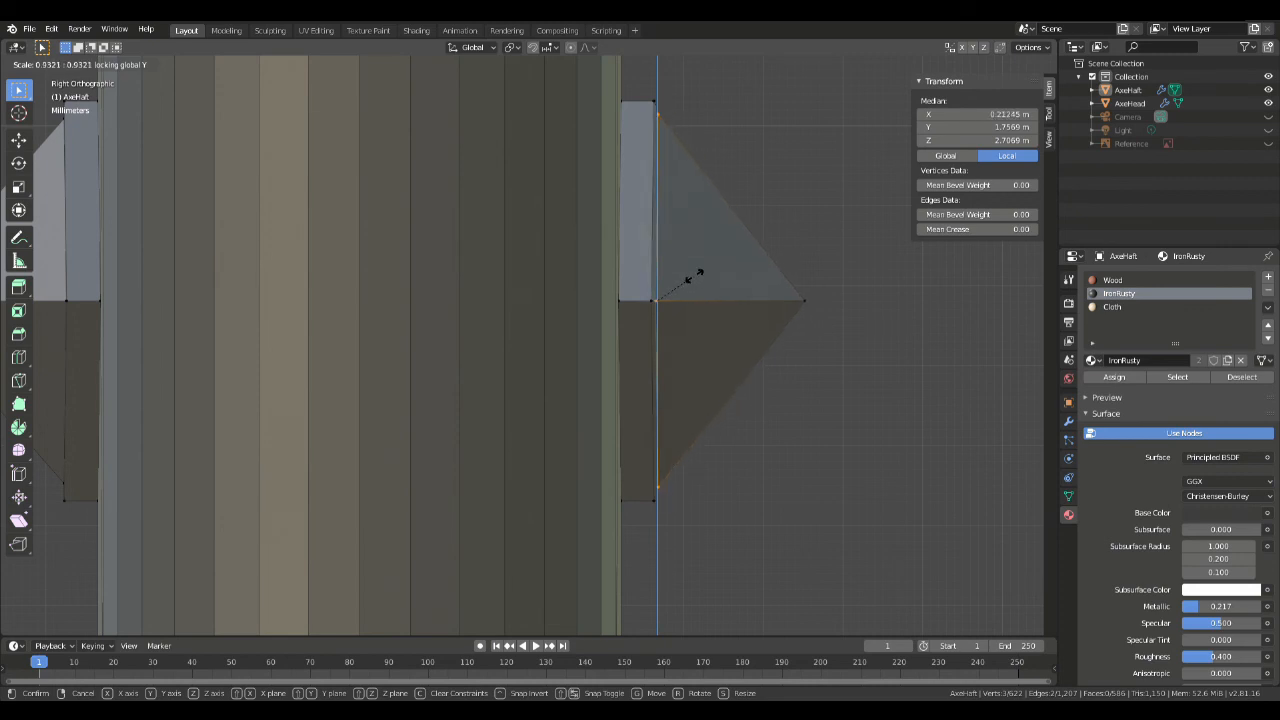
click(698, 279)
Step: Move the rear spike's narrowed cone base loop about -0.0004 m along Y toward the base rim and clear the selection
key(g)
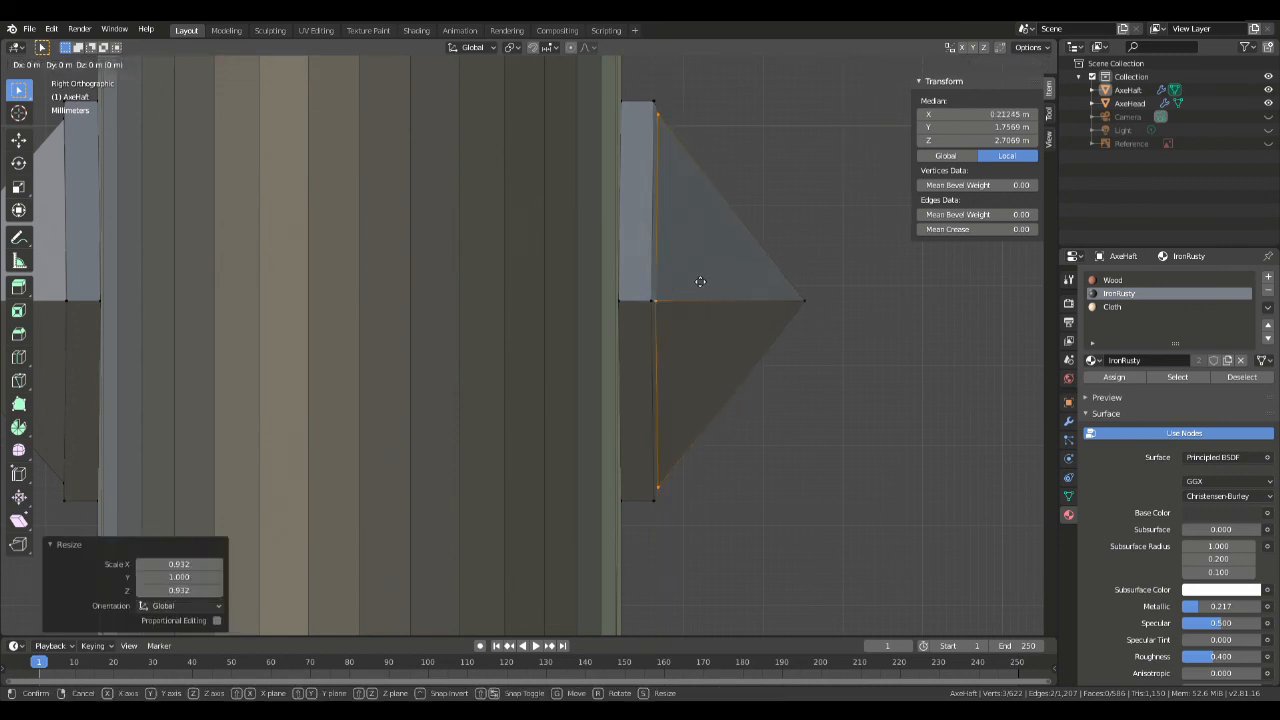
key(y)
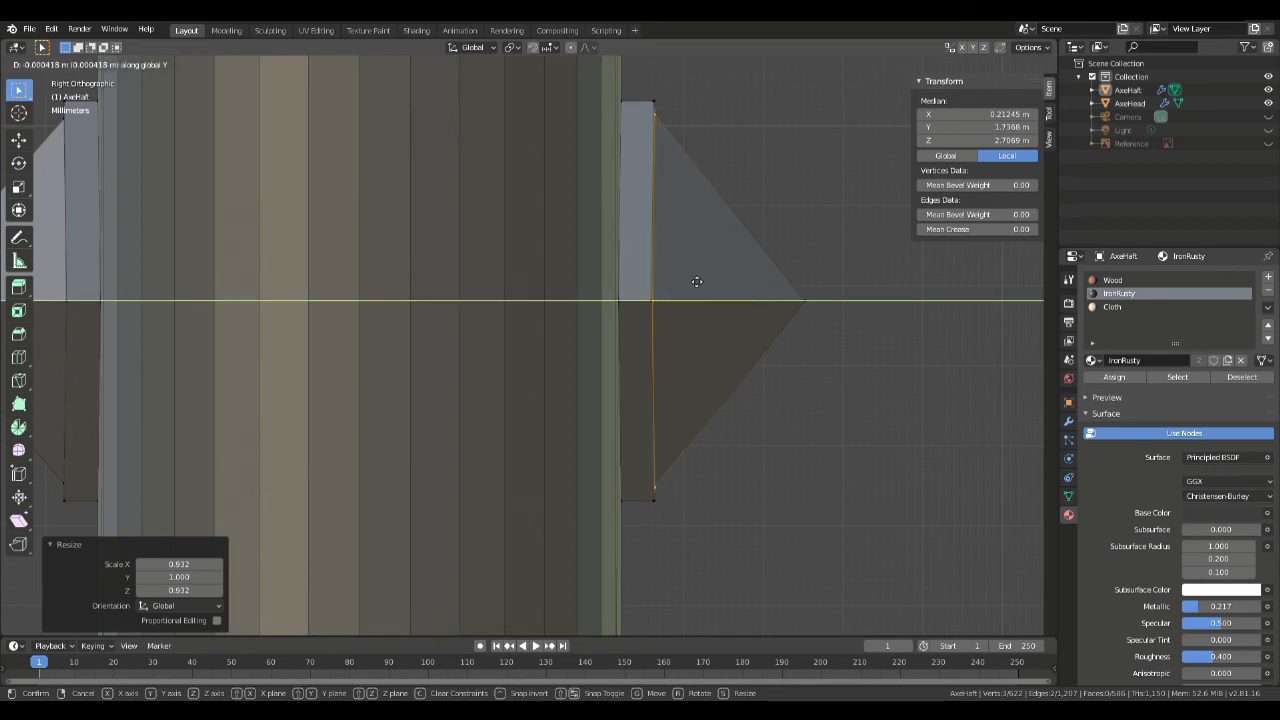
click(694, 282)
middle_drag(714, 283, 828, 315)
scroll(741, 361, down, 4)
click(725, 319)
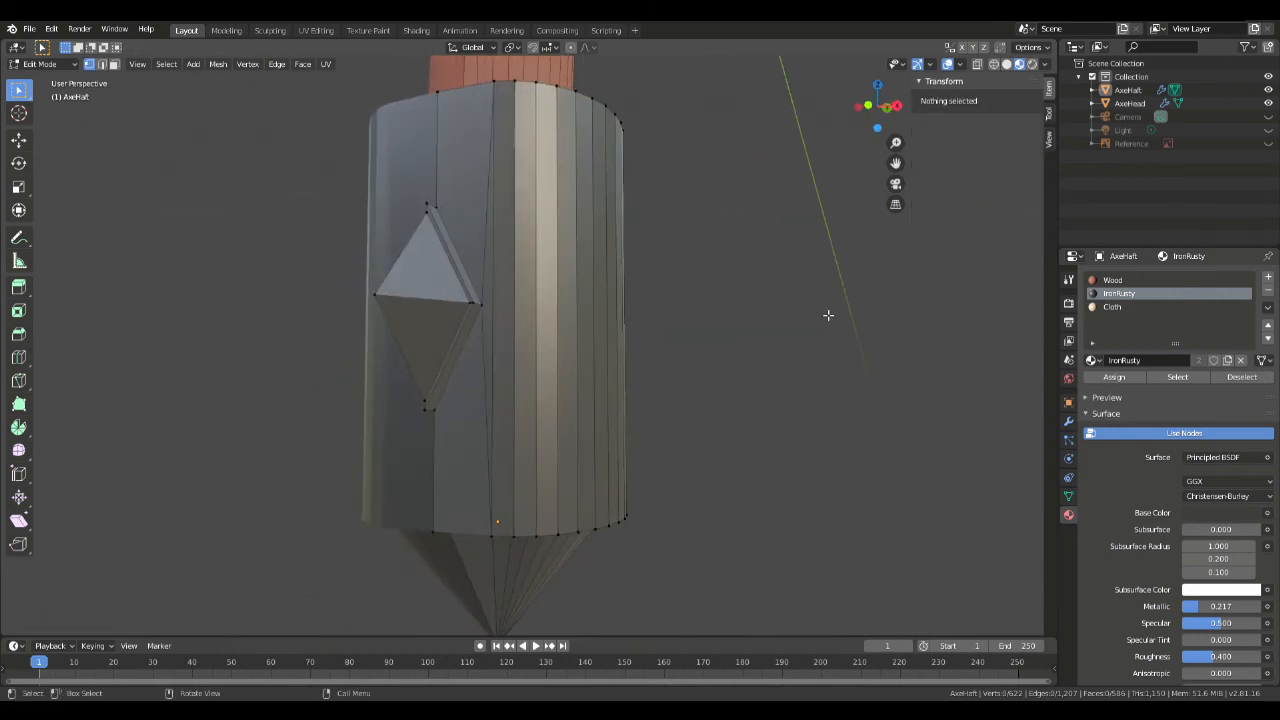
Step: Examine the bottom fitting, the whole axe and the shape of the axe head from several angles
middle_drag(759, 282, 533, 350)
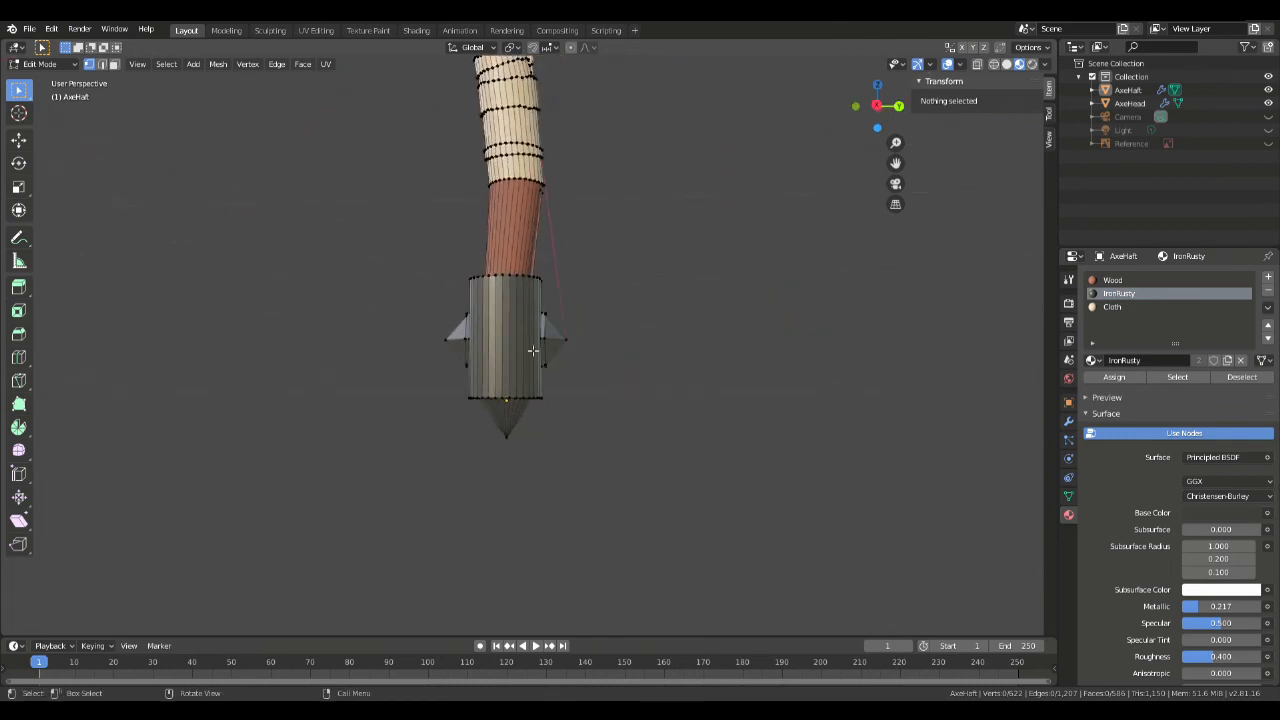
scroll(586, 314, down, 4)
shift+middle_drag(646, 217, 534, 367)
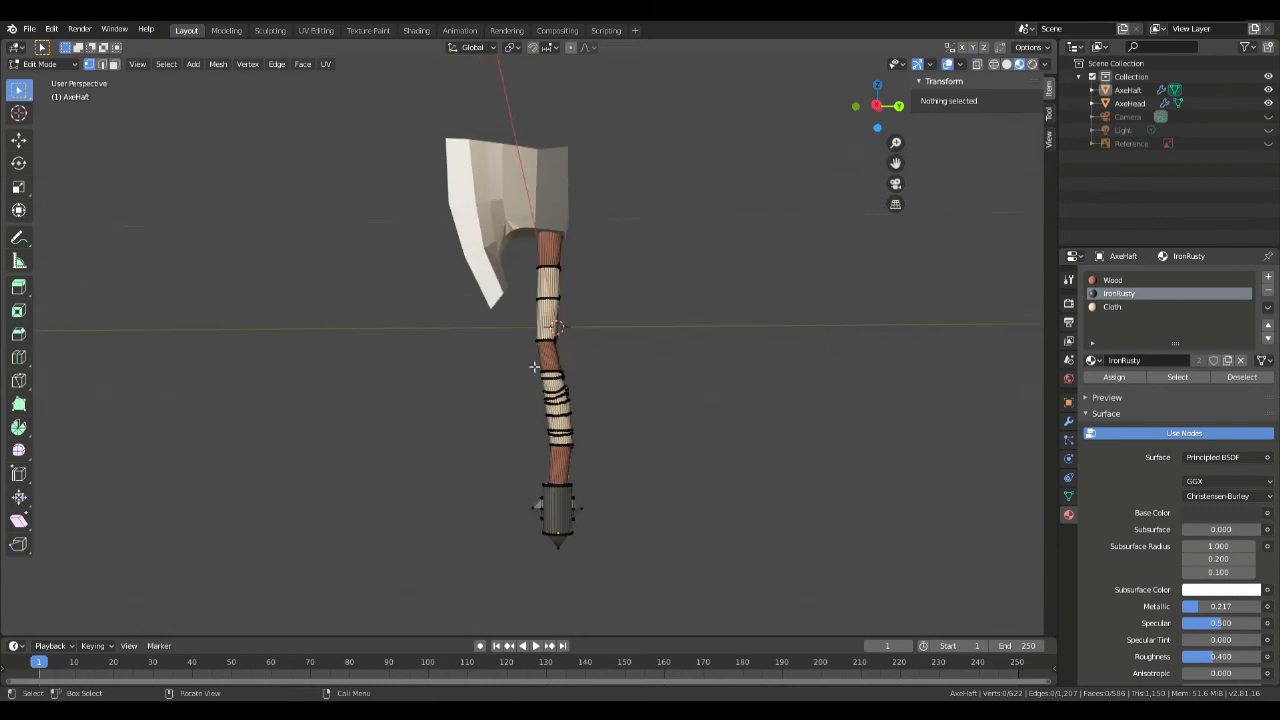
scroll(709, 285, up, 3)
middle_drag(689, 271, 572, 322)
scroll(577, 266, up, 4)
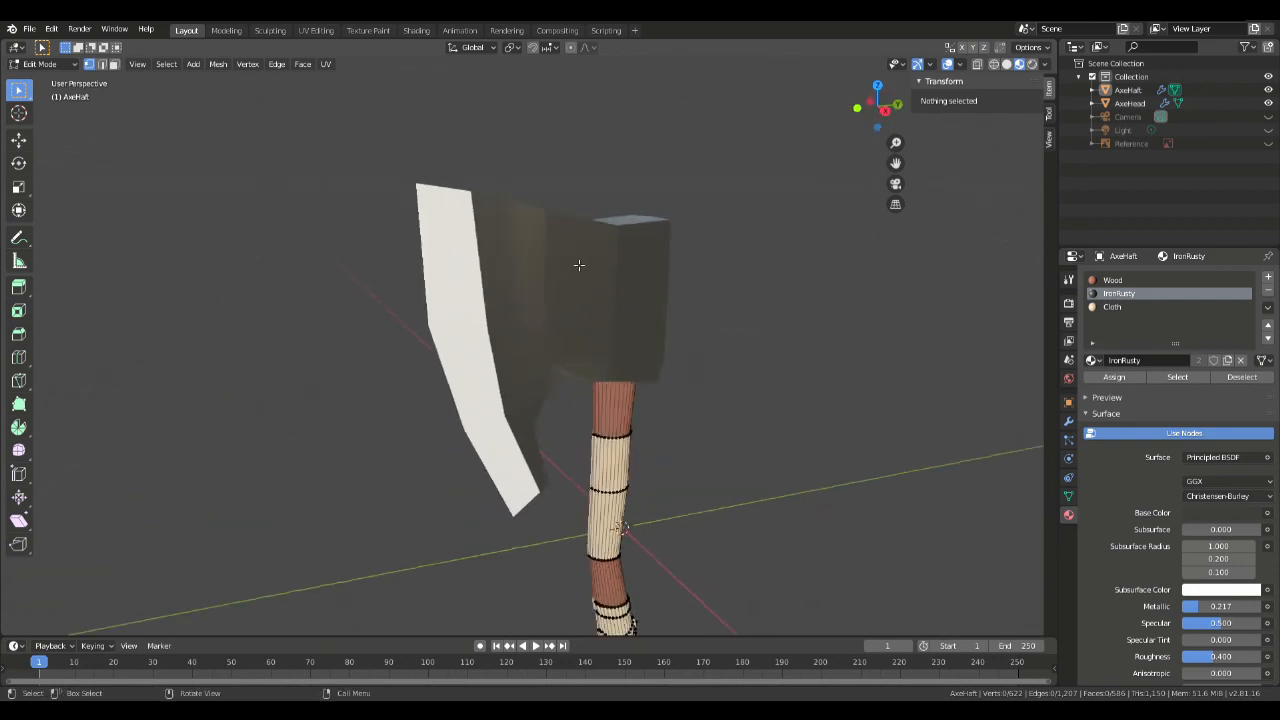
shift+middle_drag(580, 226, 534, 289)
scroll(569, 280, up, 2)
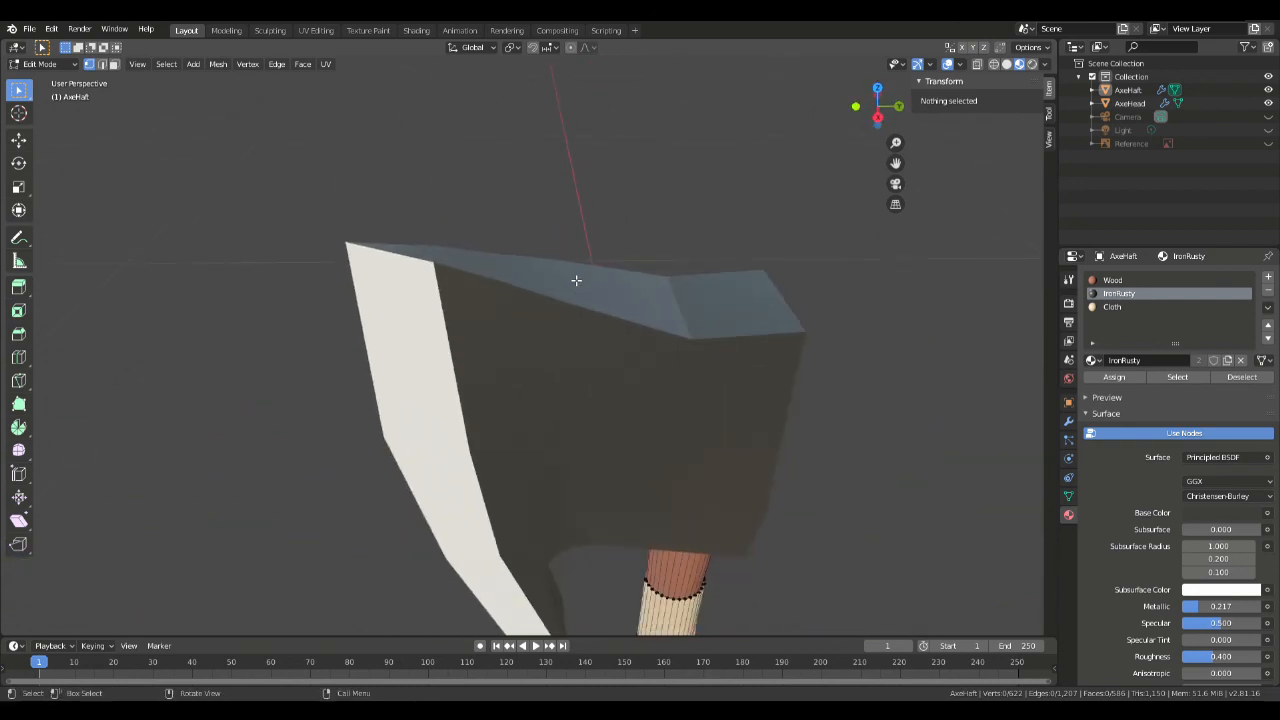
middle_drag(624, 277, 720, 343)
Step: Show the Reference image and compare its blade and metal details with the modeled axe head
click(1268, 143)
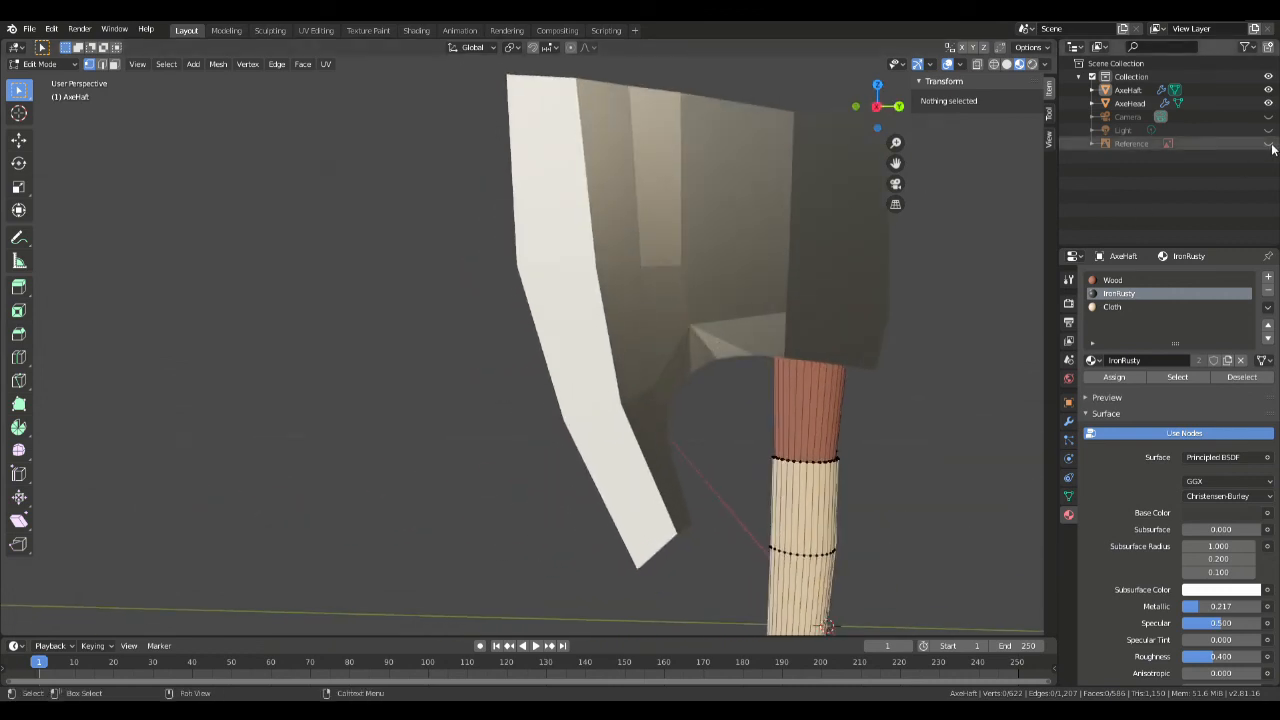
scroll(636, 285, down, 3)
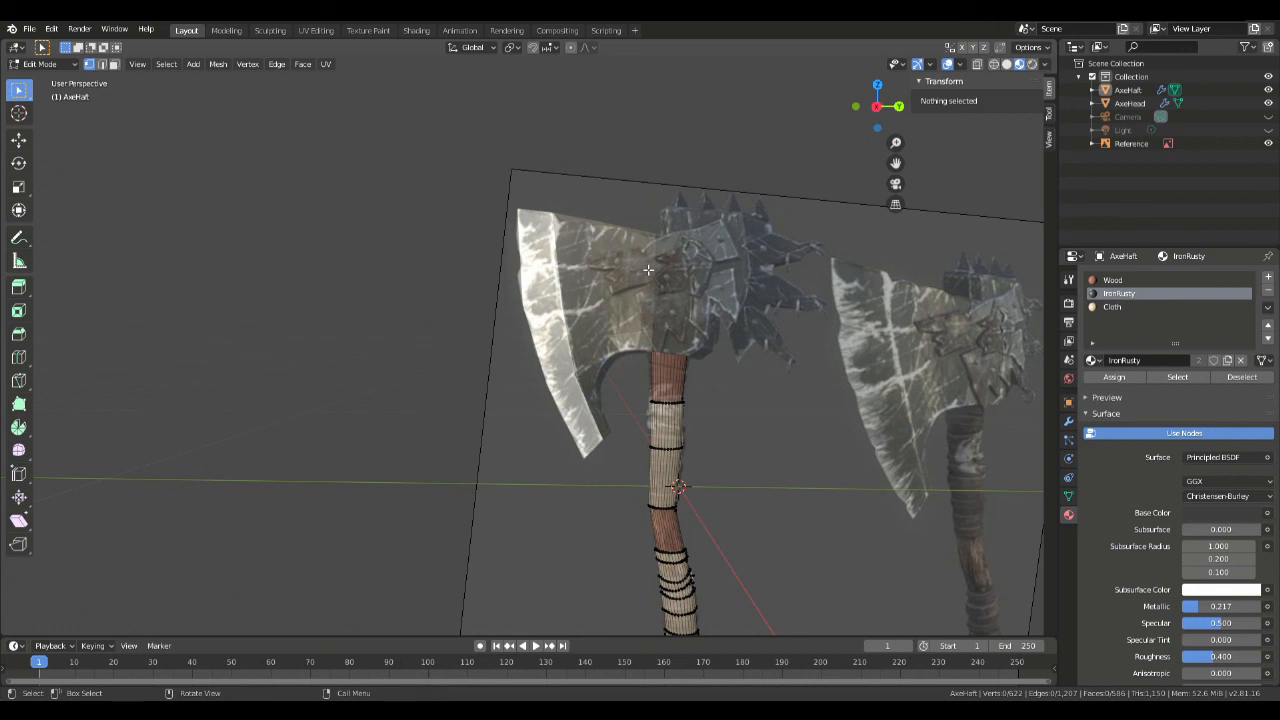
scroll(707, 264, up, 4)
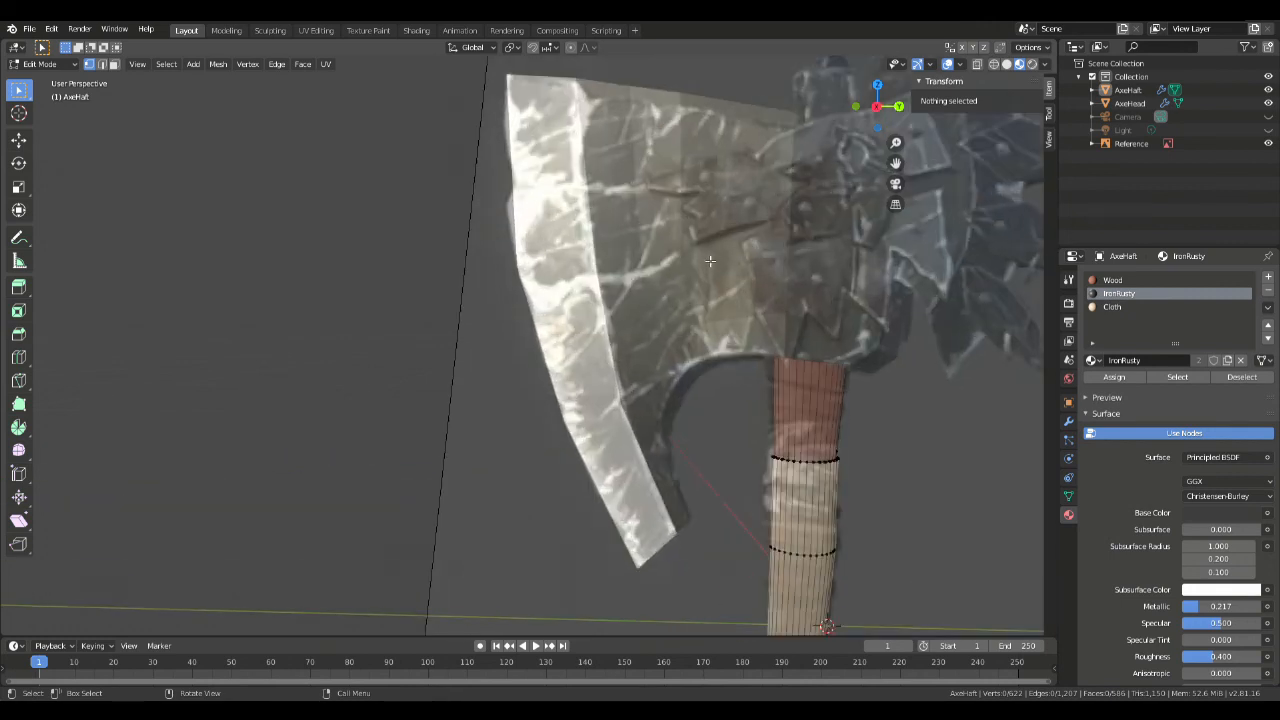
scroll(727, 255, down, 2)
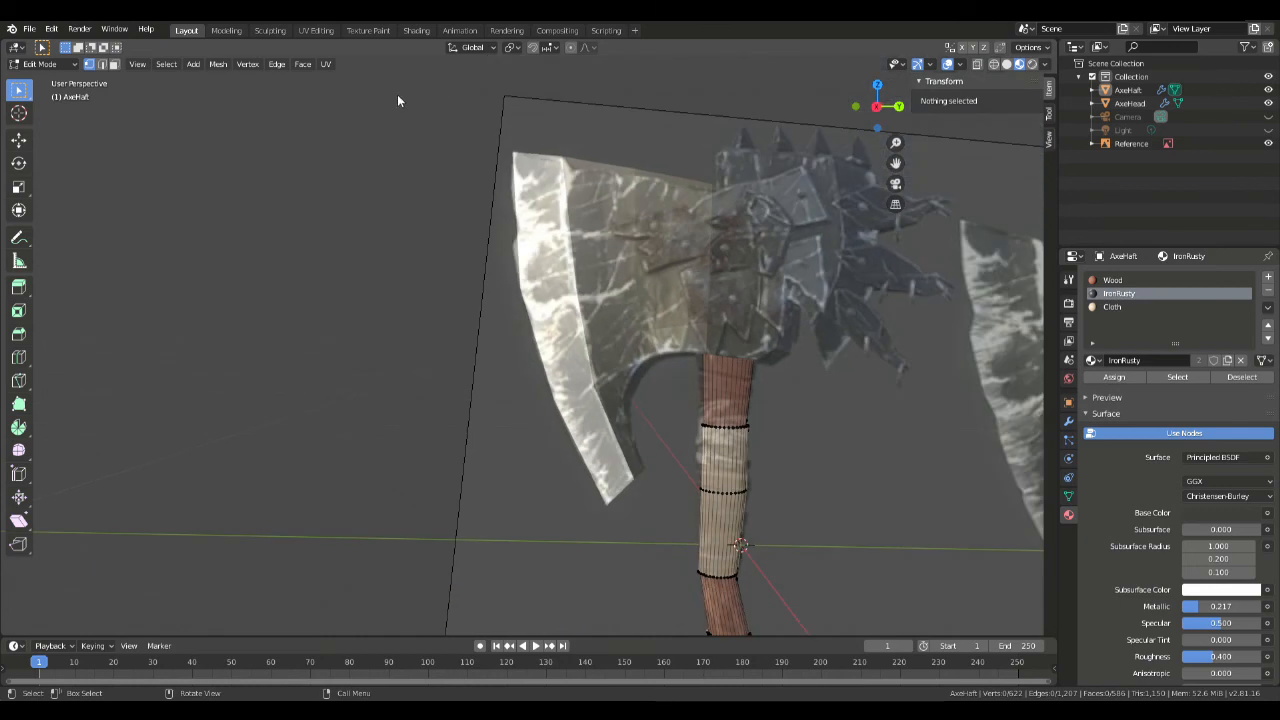